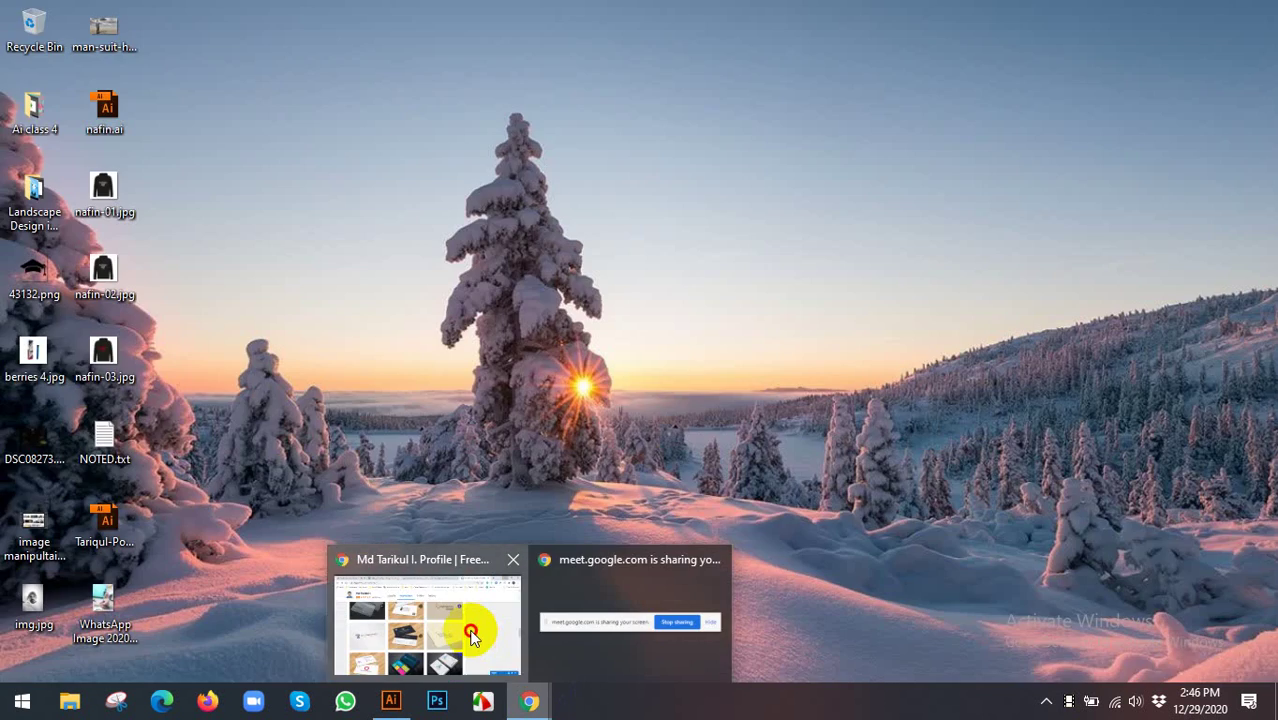
Search Google for 'WHAT IS LOGO' in a new tab and read through the definition results
left_click(474, 622)
left_click(1091, 15)
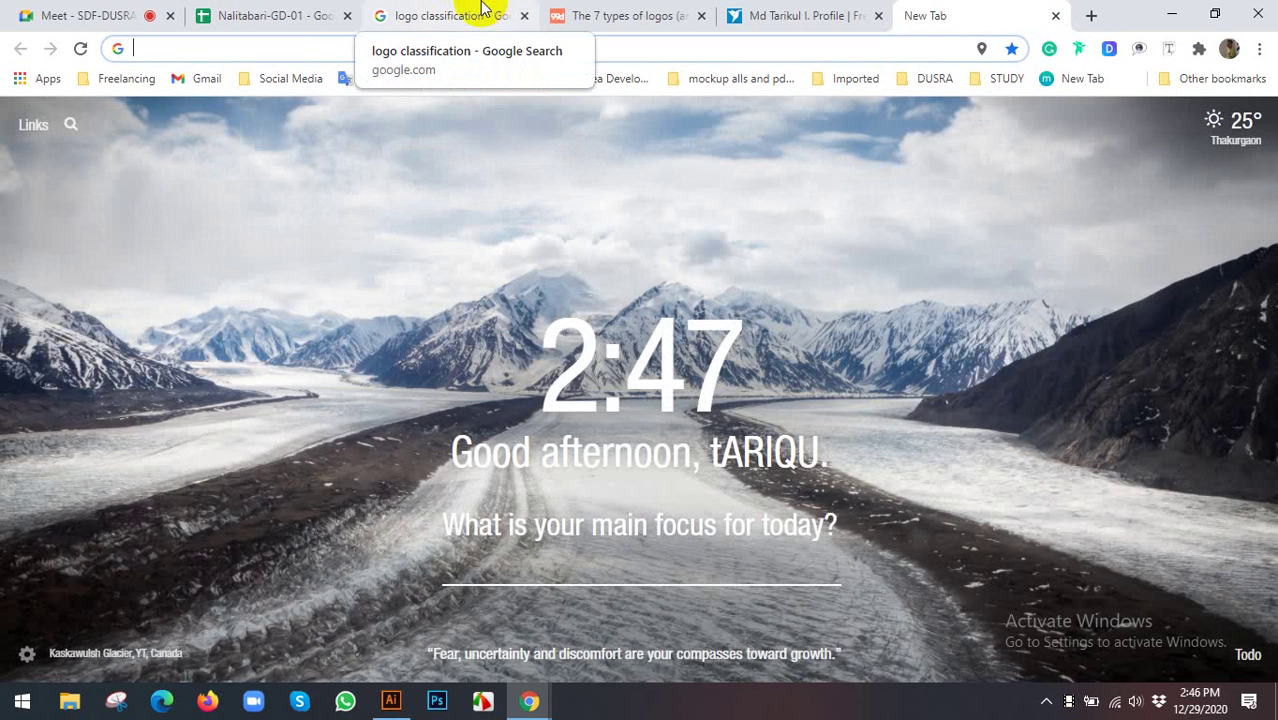
left_click(113, 12)
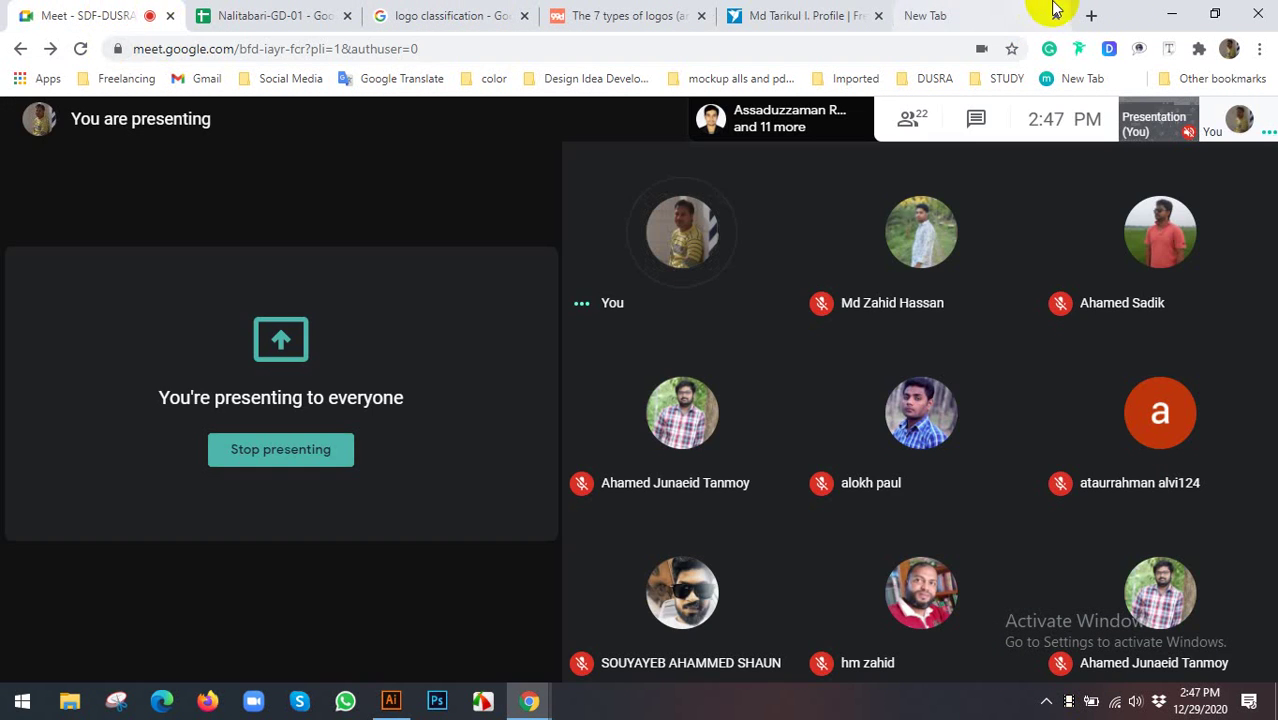
left_click(1012, 14)
type("WH")
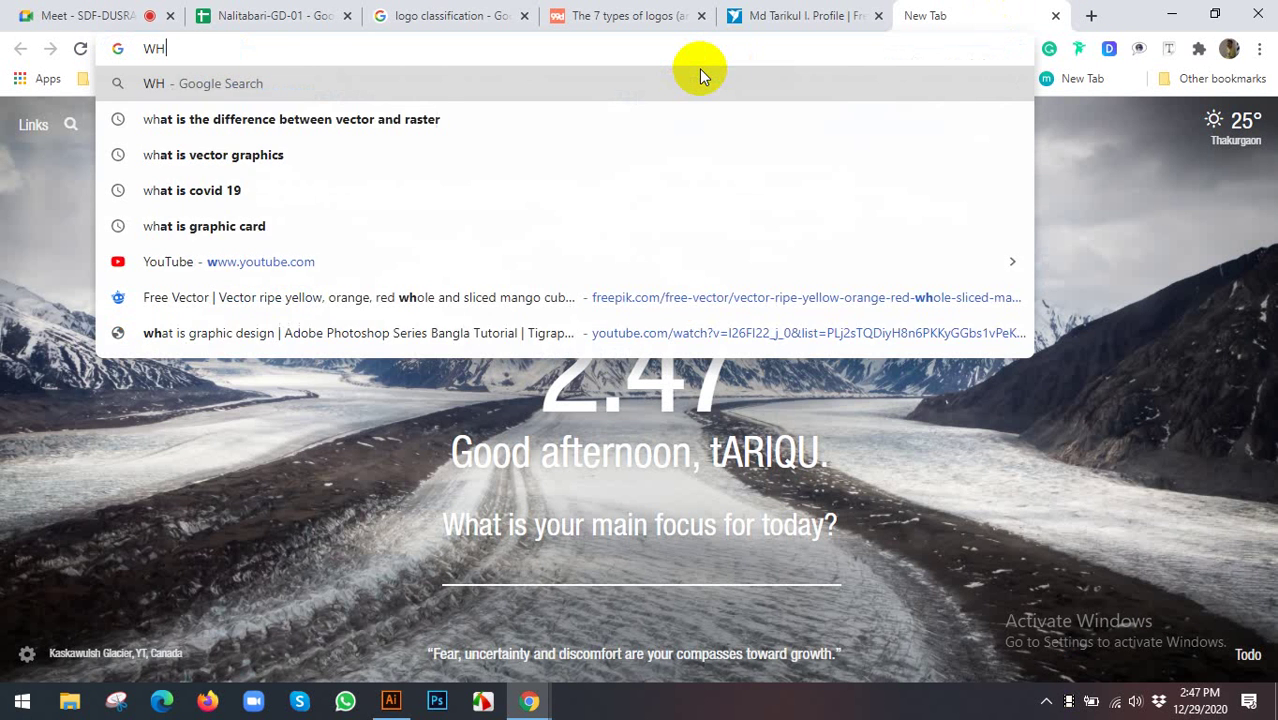
type("AT IS LOGO")
key("Return")
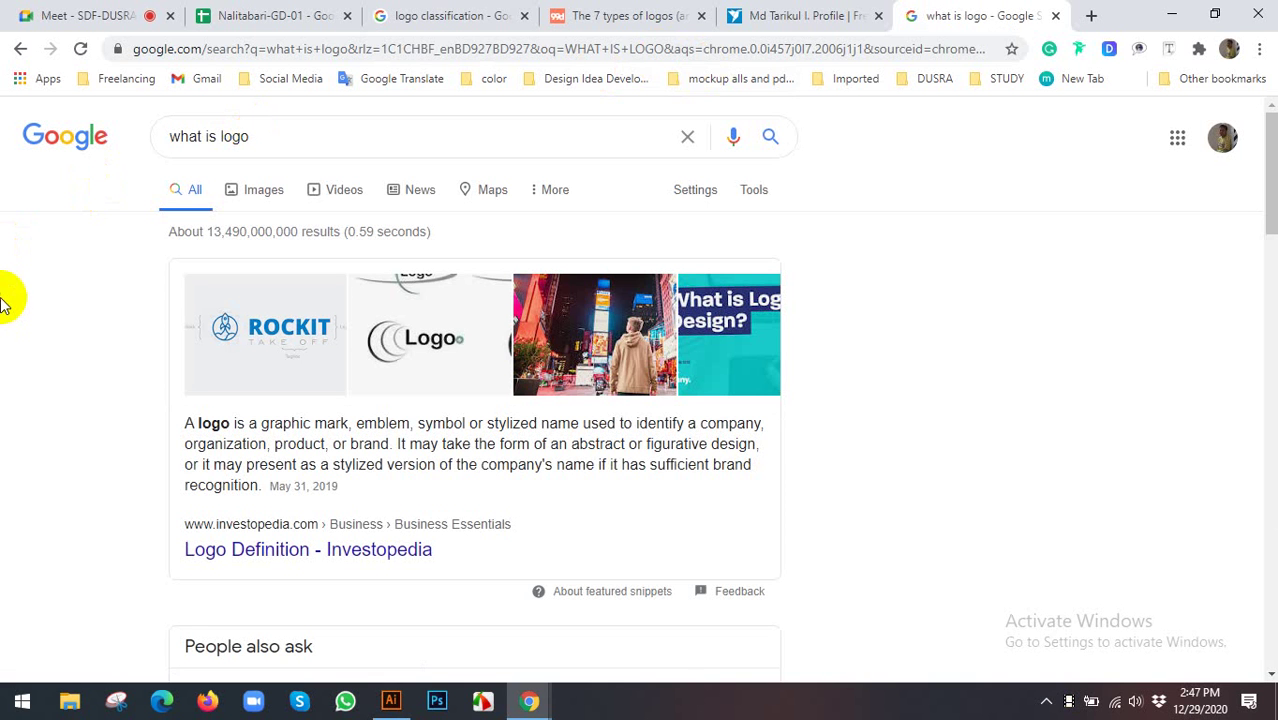
scroll(5, 370, "down", 2)
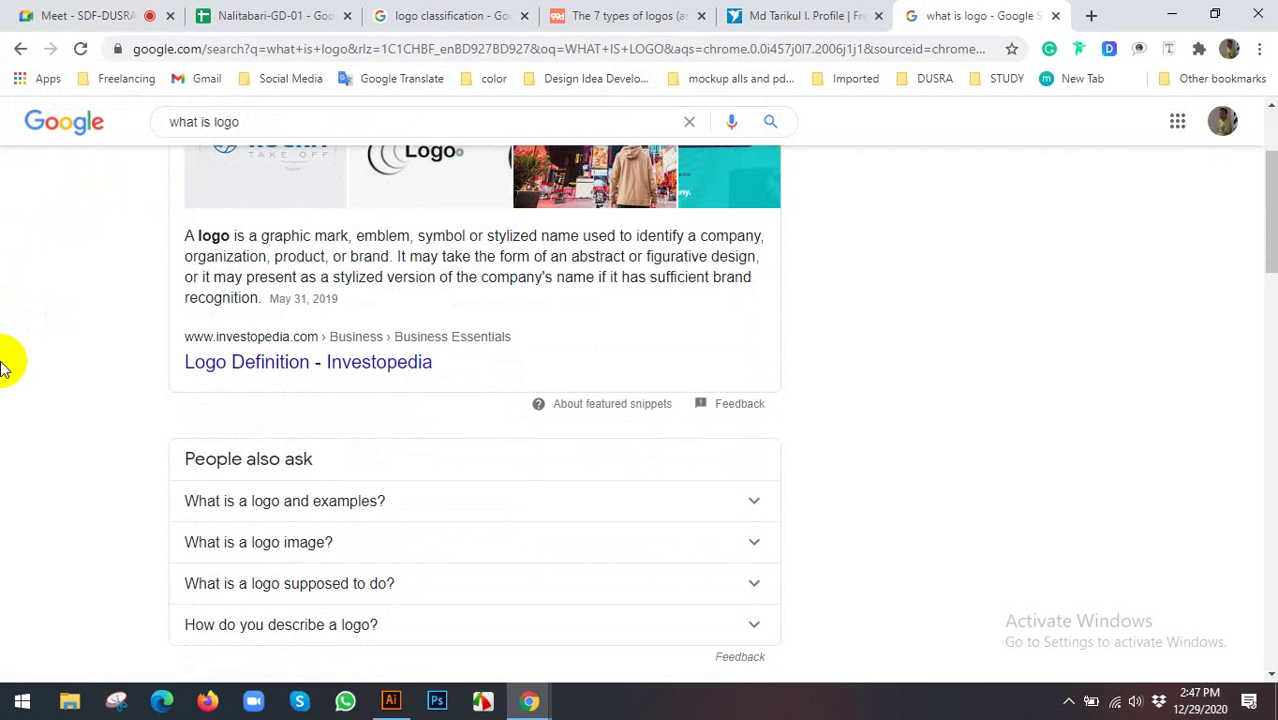
scroll(5, 370, "down", 2)
scroll(5, 378, "down", 1)
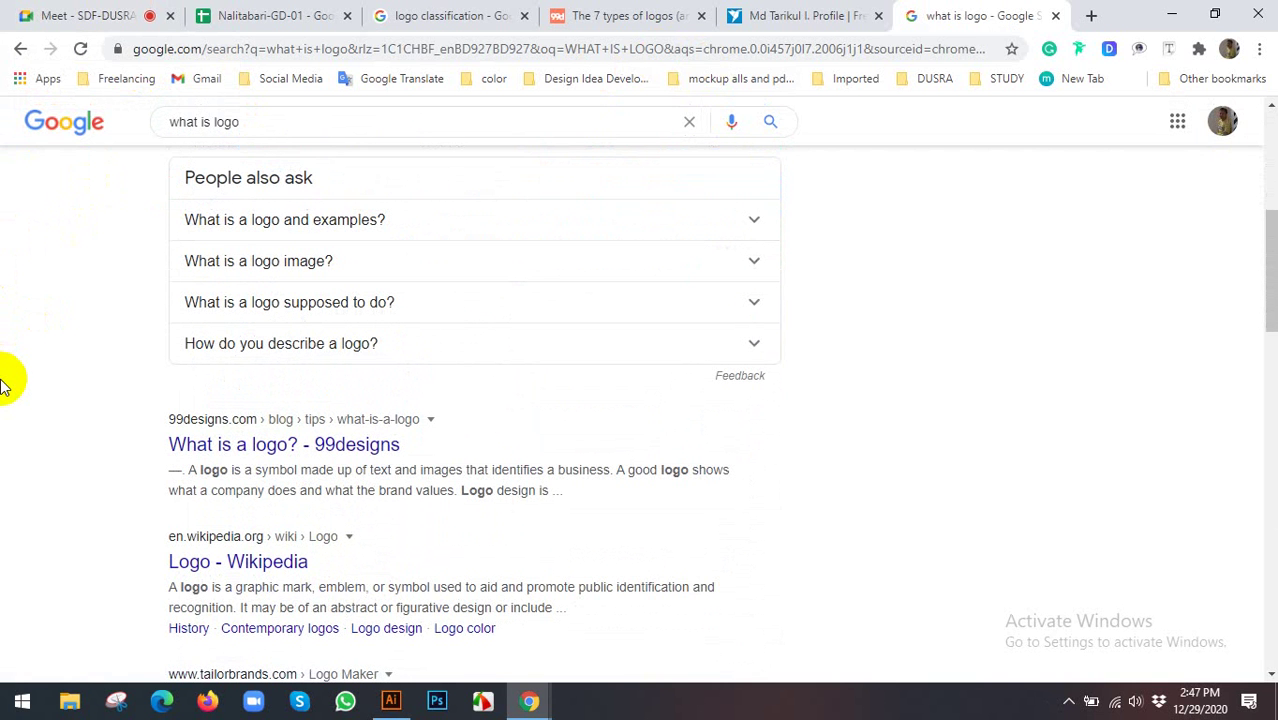
scroll(5, 380, "down", 1)
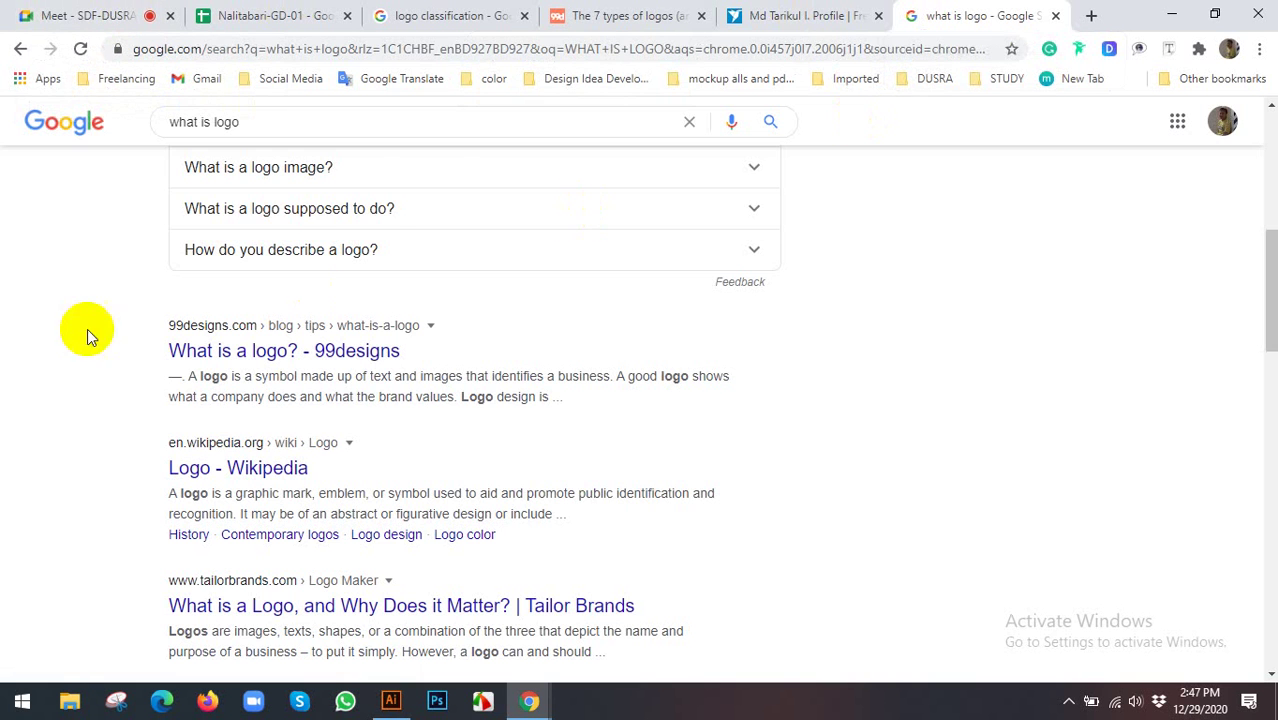
scroll(5, 338, "up", 4)
scroll(5, 335, "up", 2)
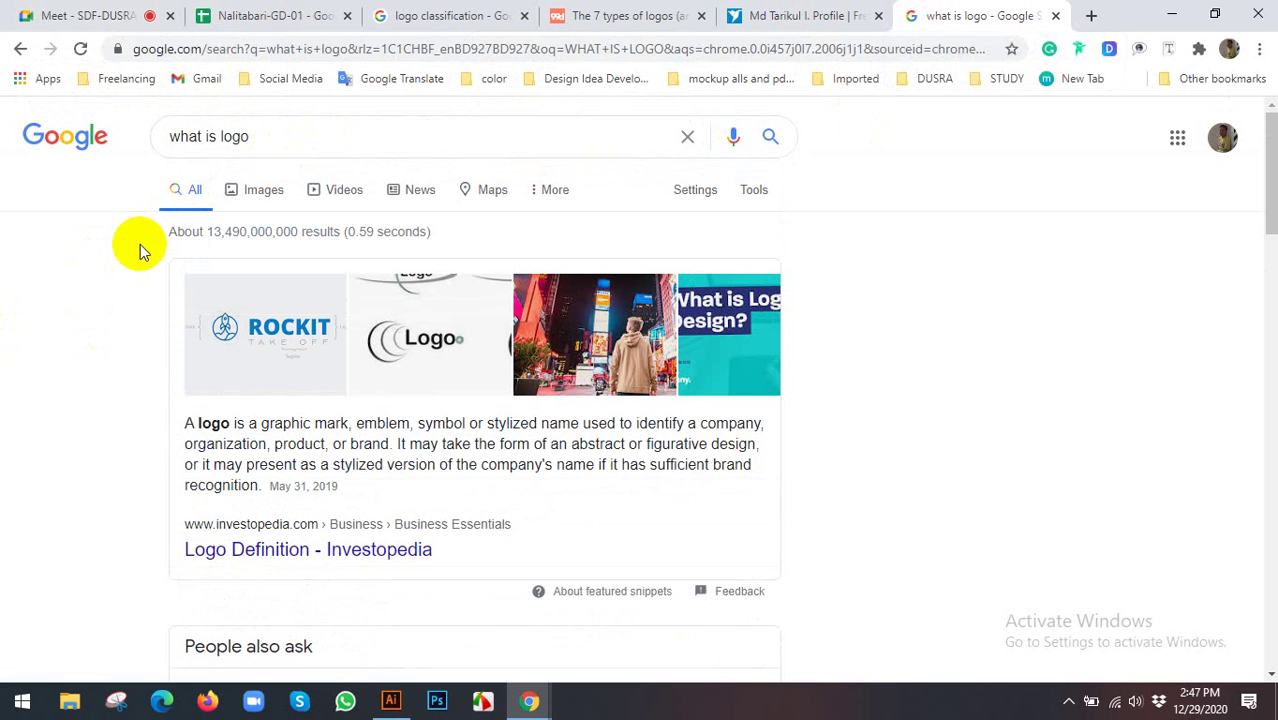
left_click(120, 12)
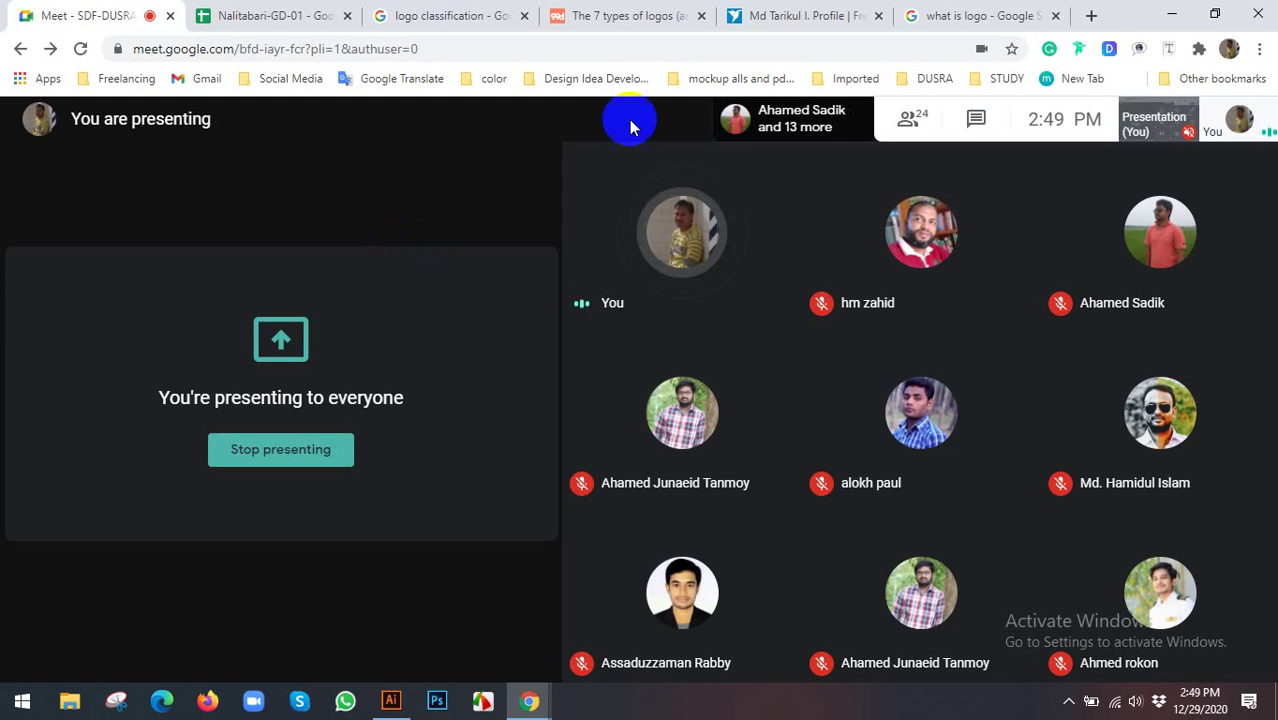
left_click(968, 14)
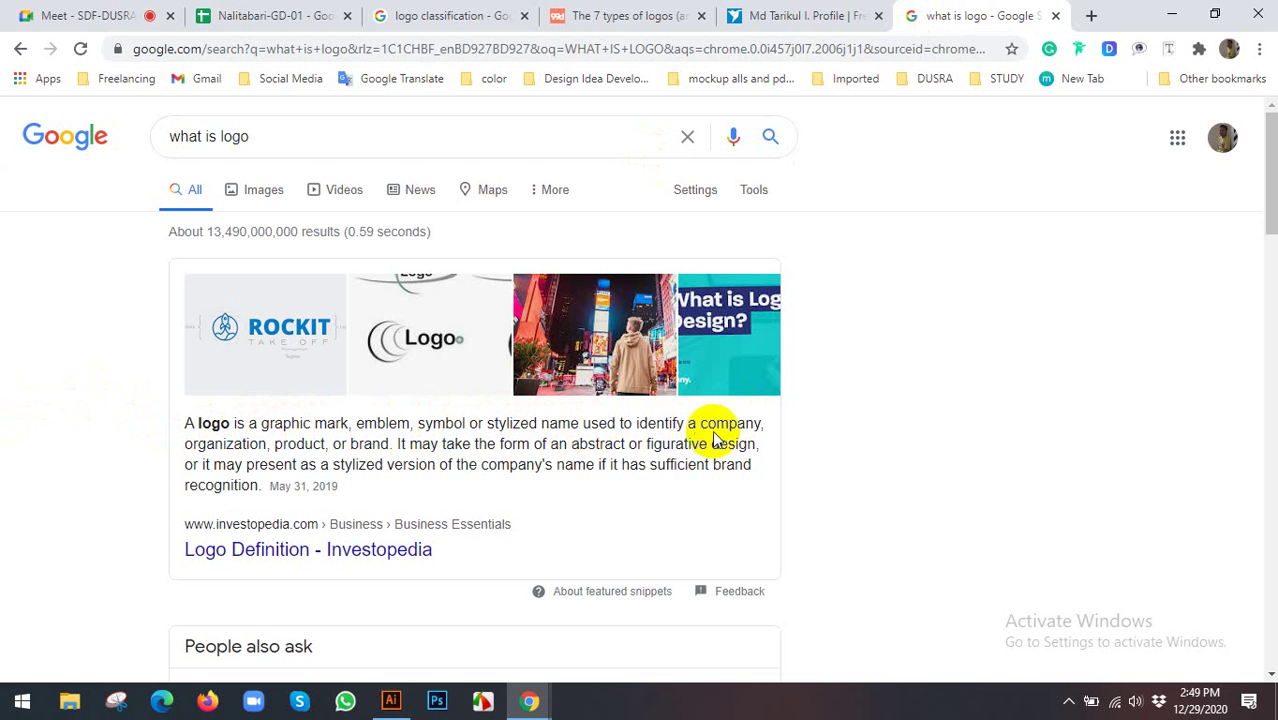
Search Google for grameenphone from a new tab using the suggestion list
scroll(719, 441, "down", 5)
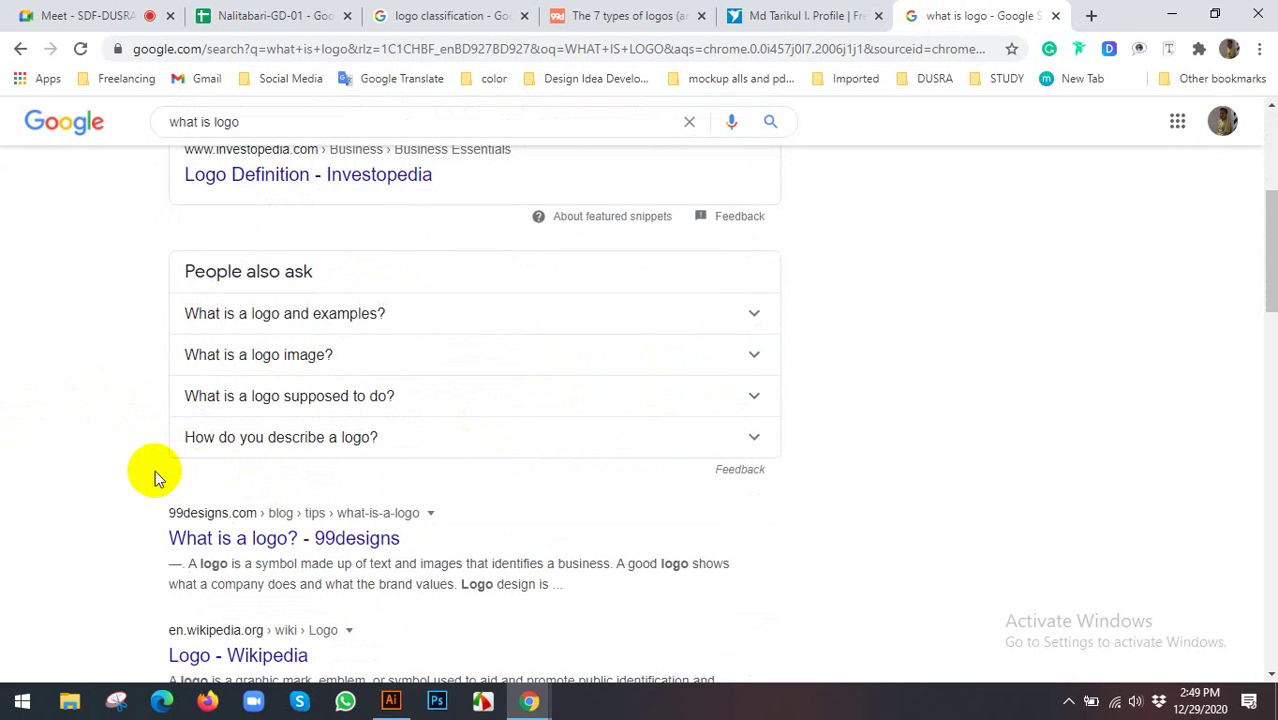
scroll(155, 477, "down", 2)
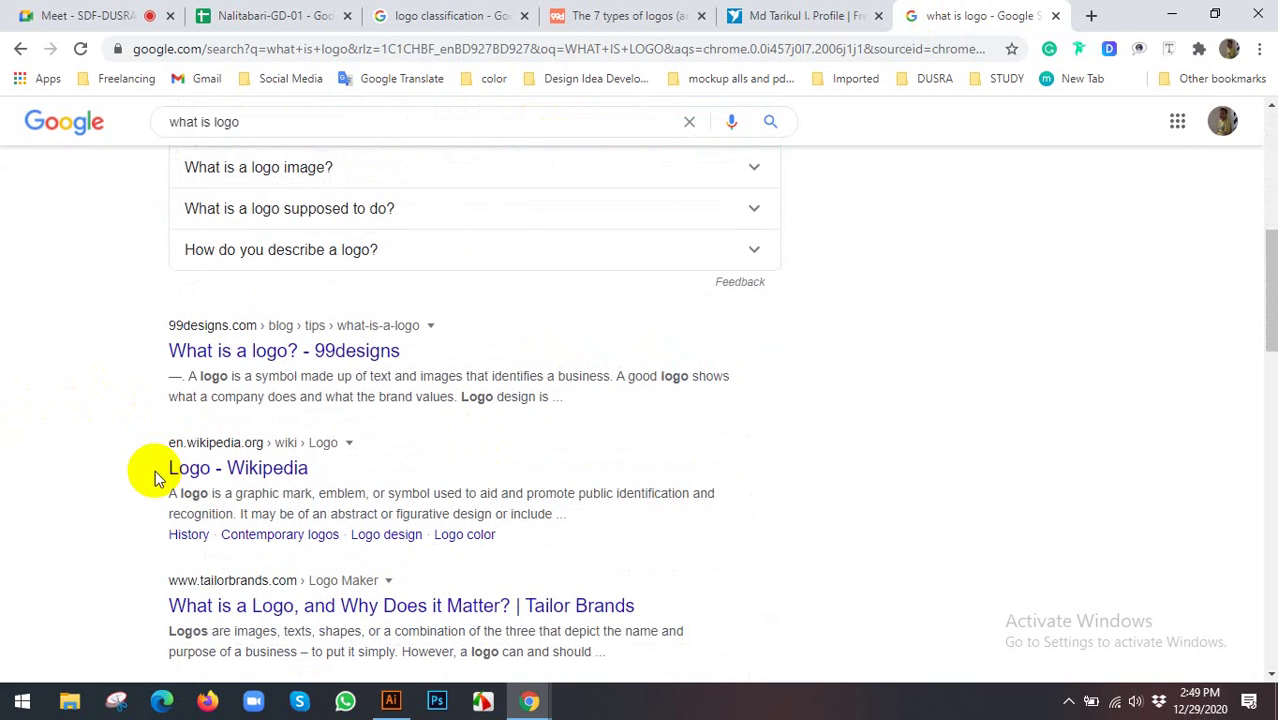
scroll(155, 477, "down", 1)
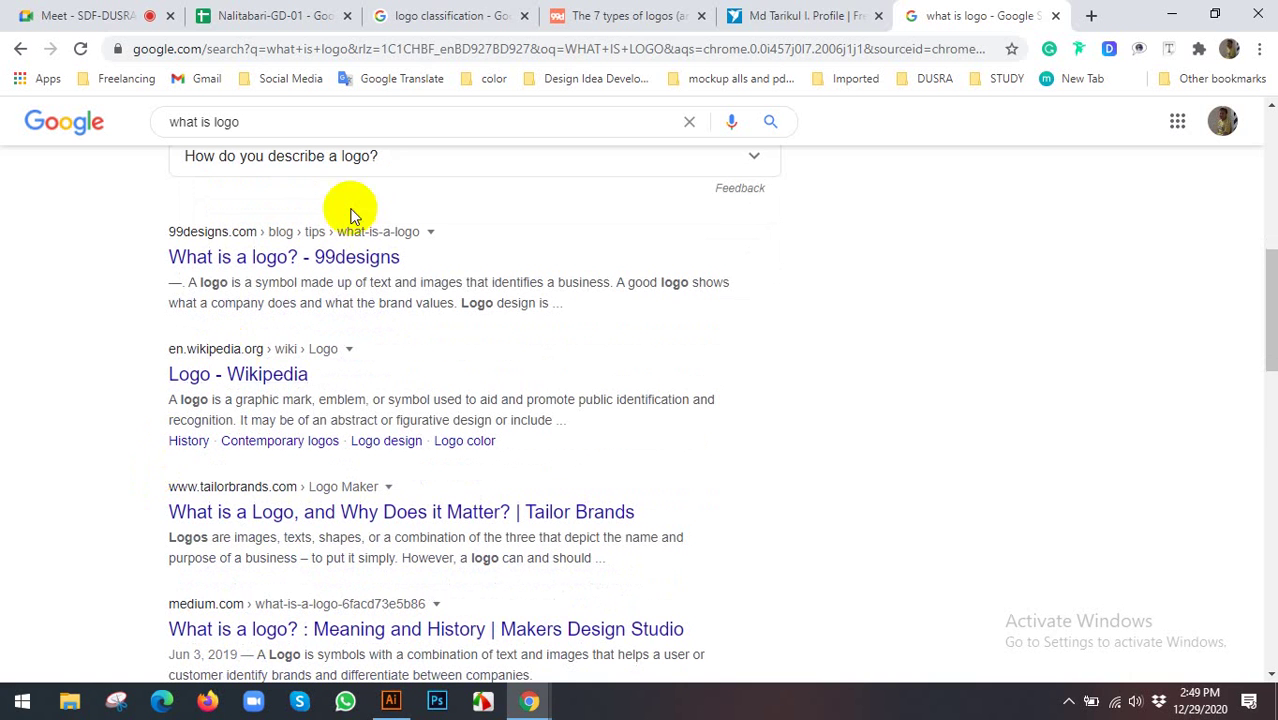
left_click(1089, 15)
type("G")
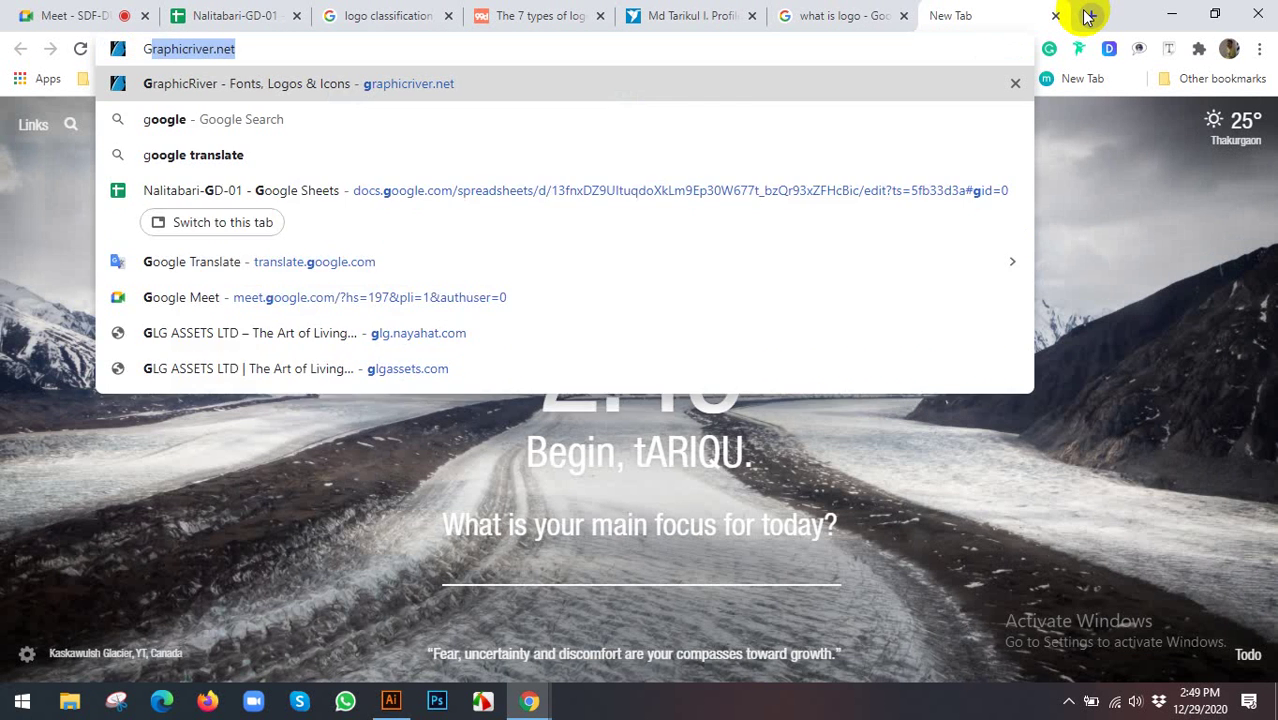
type("RAP")
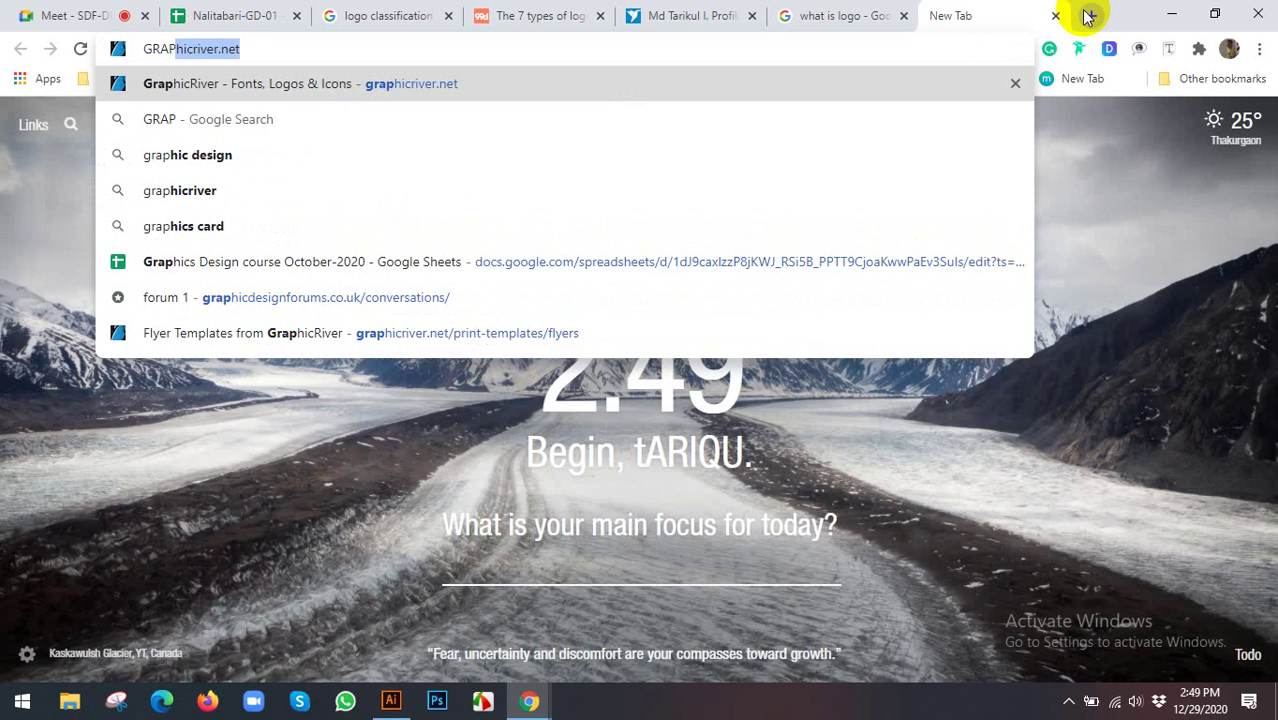
key("BackSpace")
key("BackSpace")
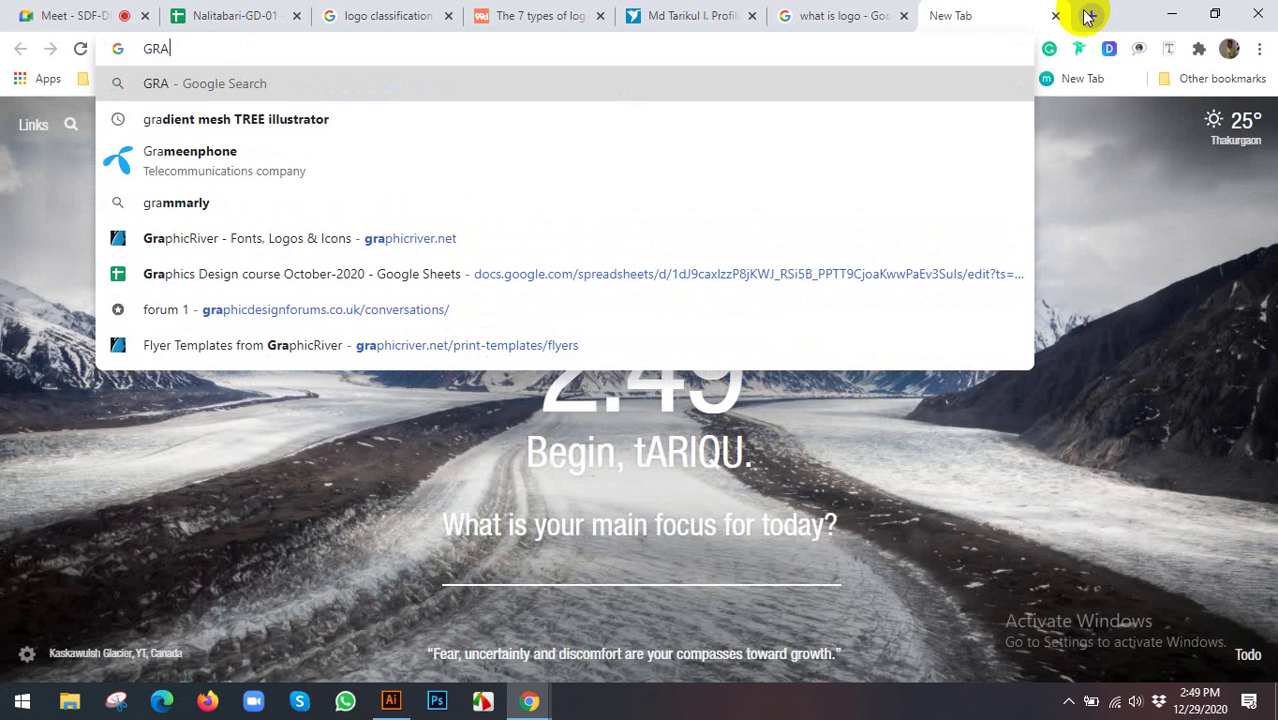
type("M")
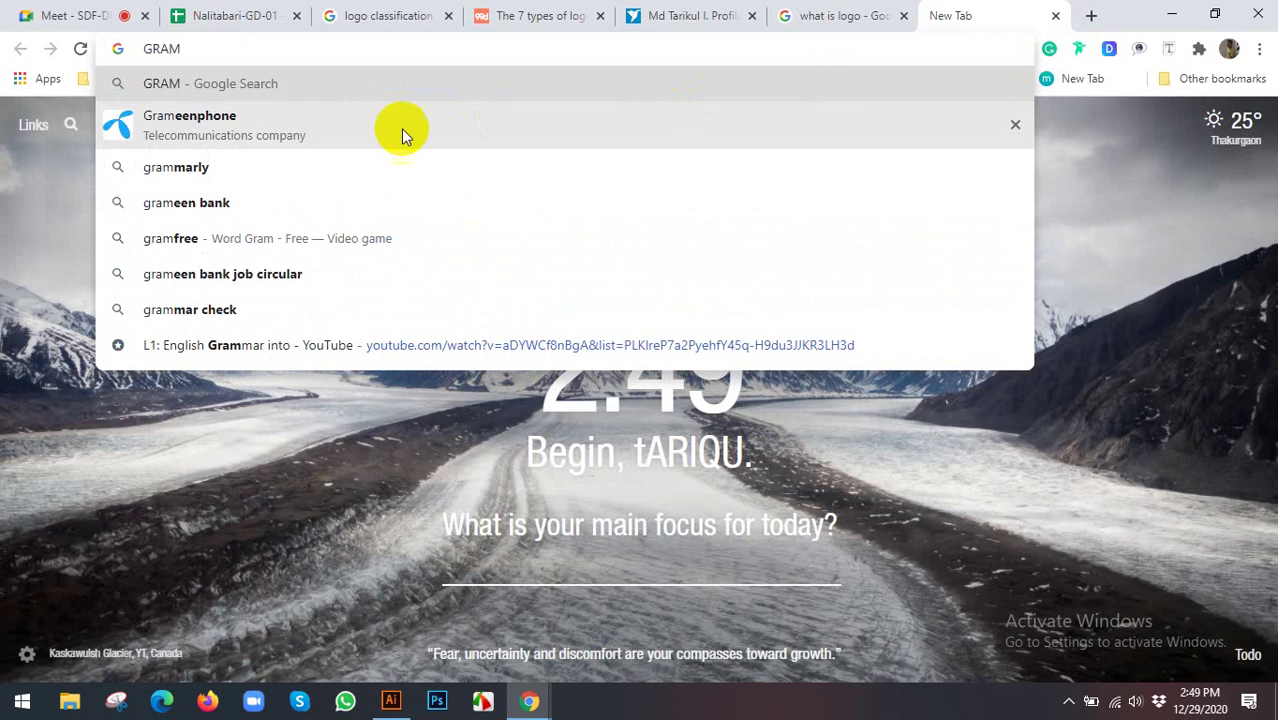
left_click(385, 129)
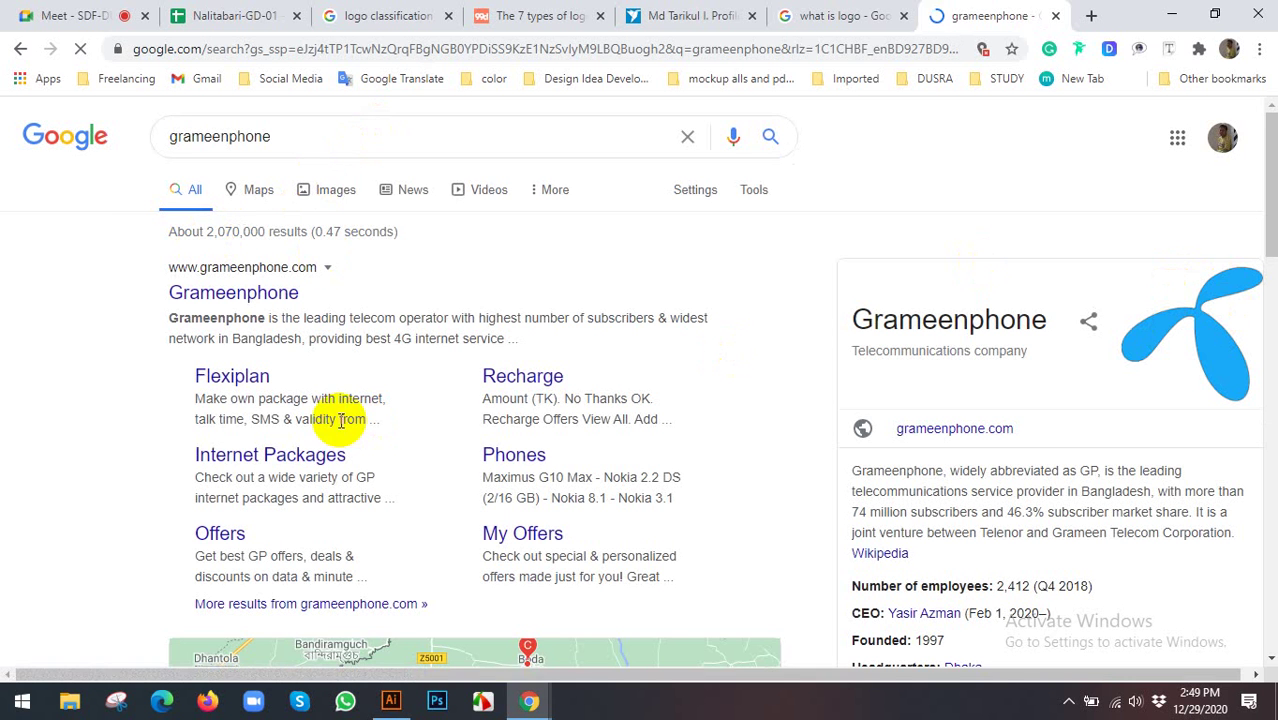
Browse the grameenphone image results, then return to the freelancer portfolio page
left_click(332, 197)
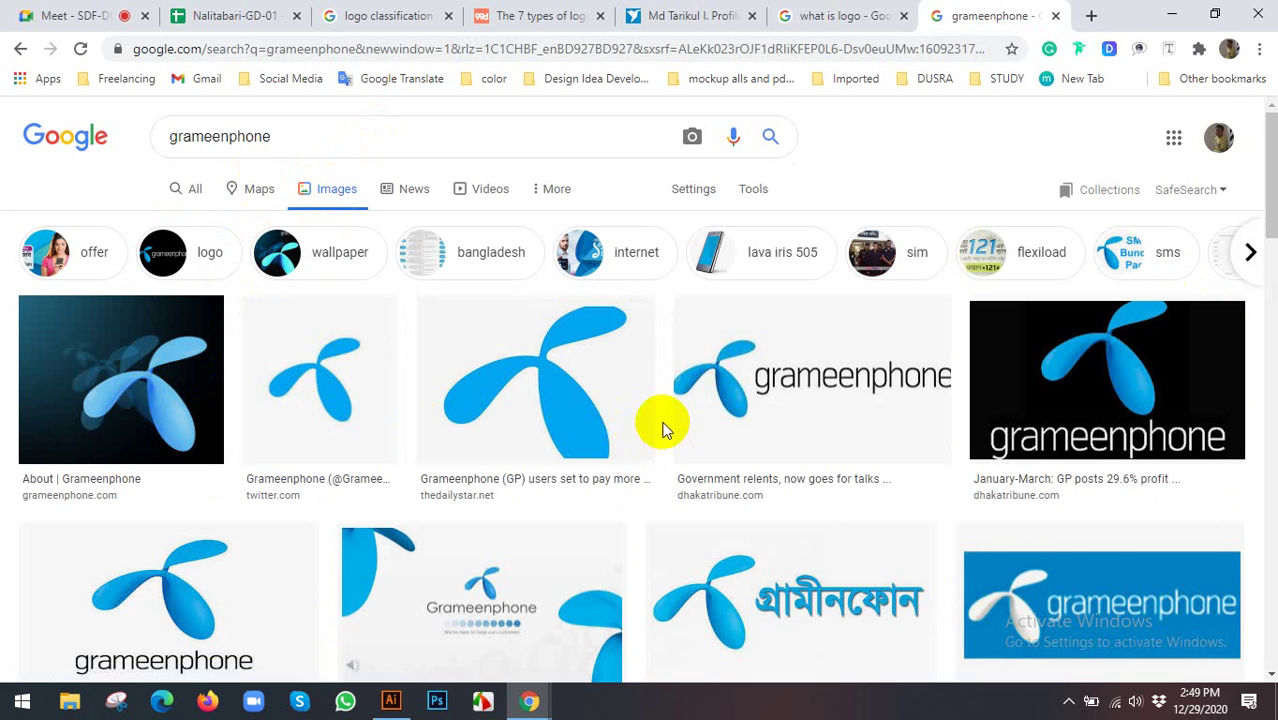
scroll(663, 425, "down", 1)
scroll(545, 405, "down", 2)
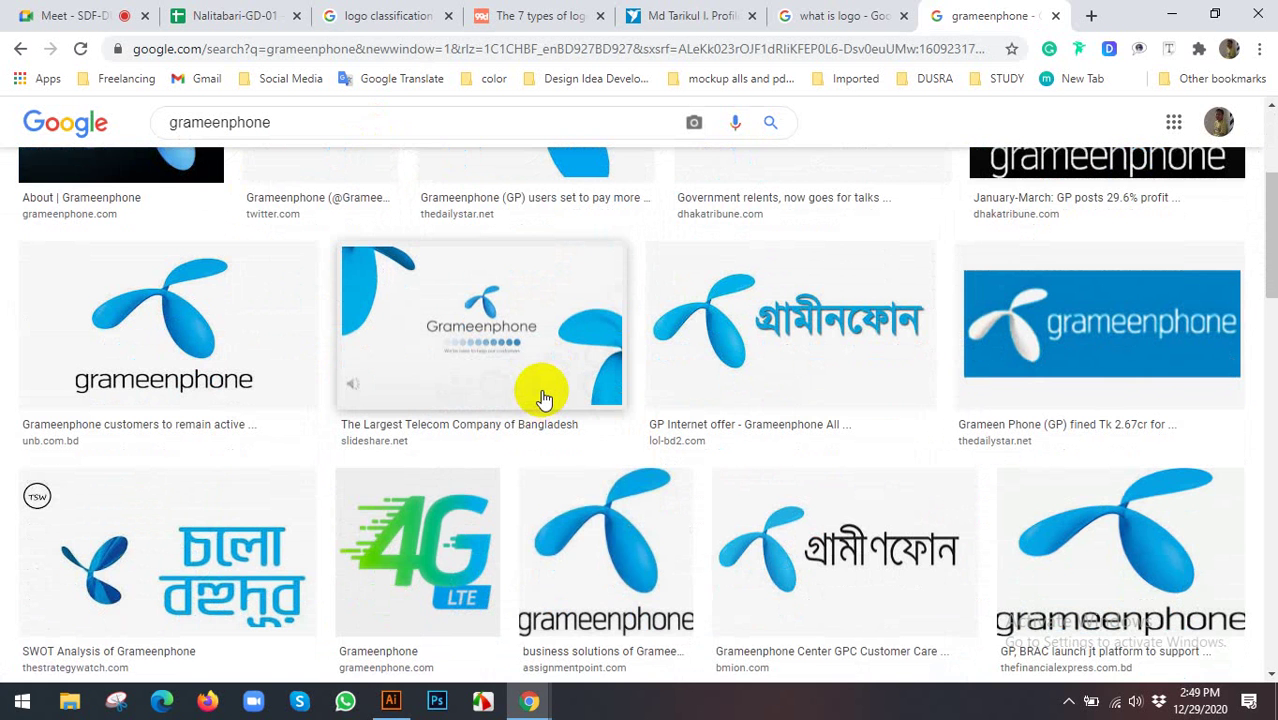
scroll(526, 368, "down", 1)
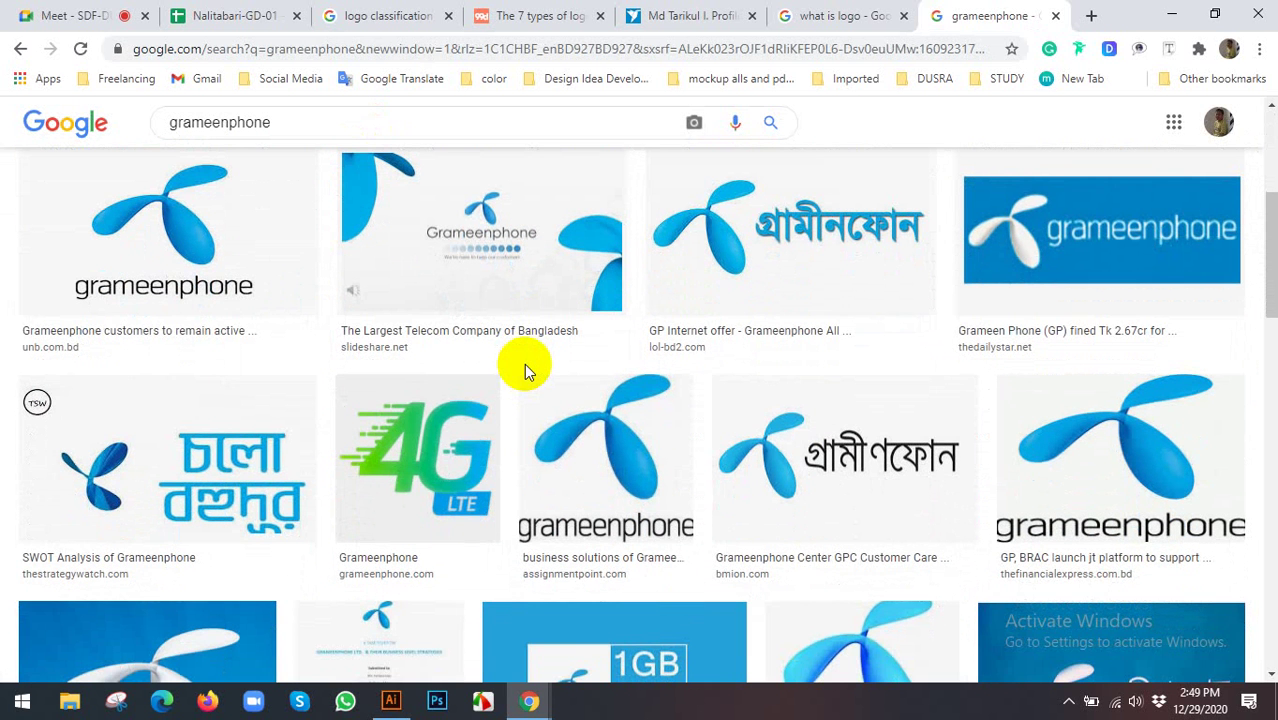
scroll(525, 366, "down", 2)
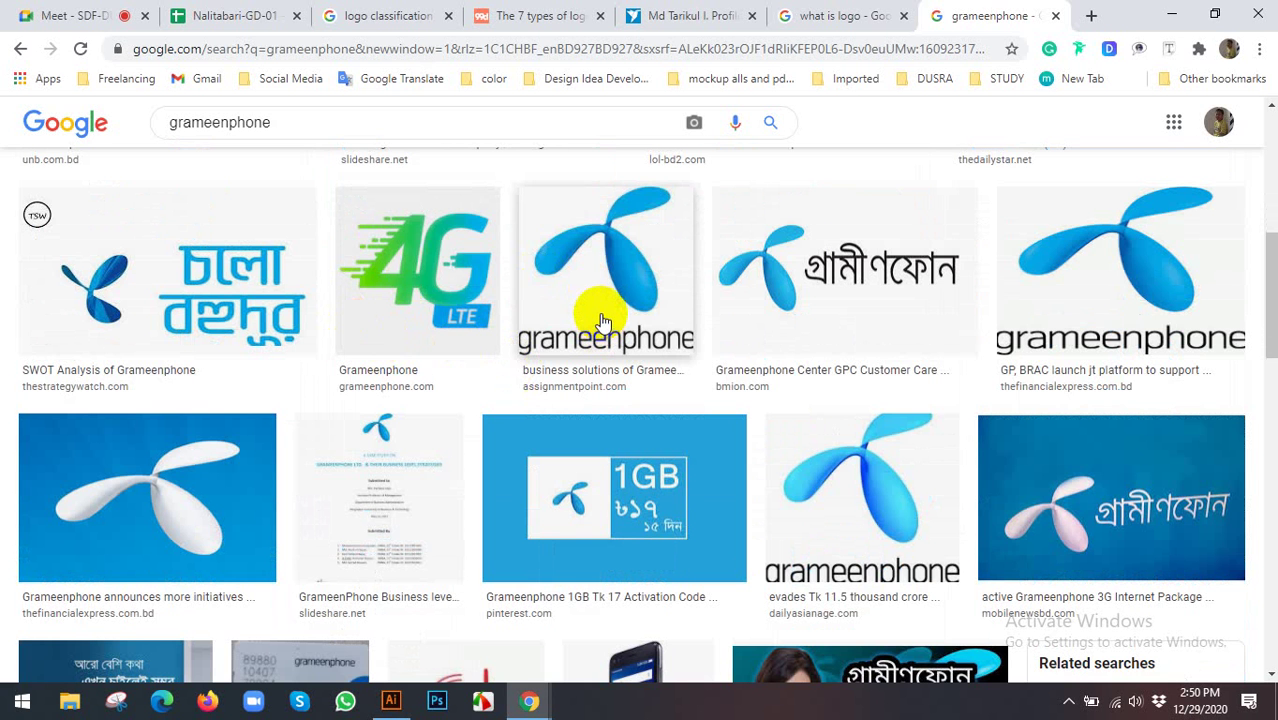
scroll(603, 322, "down", 1)
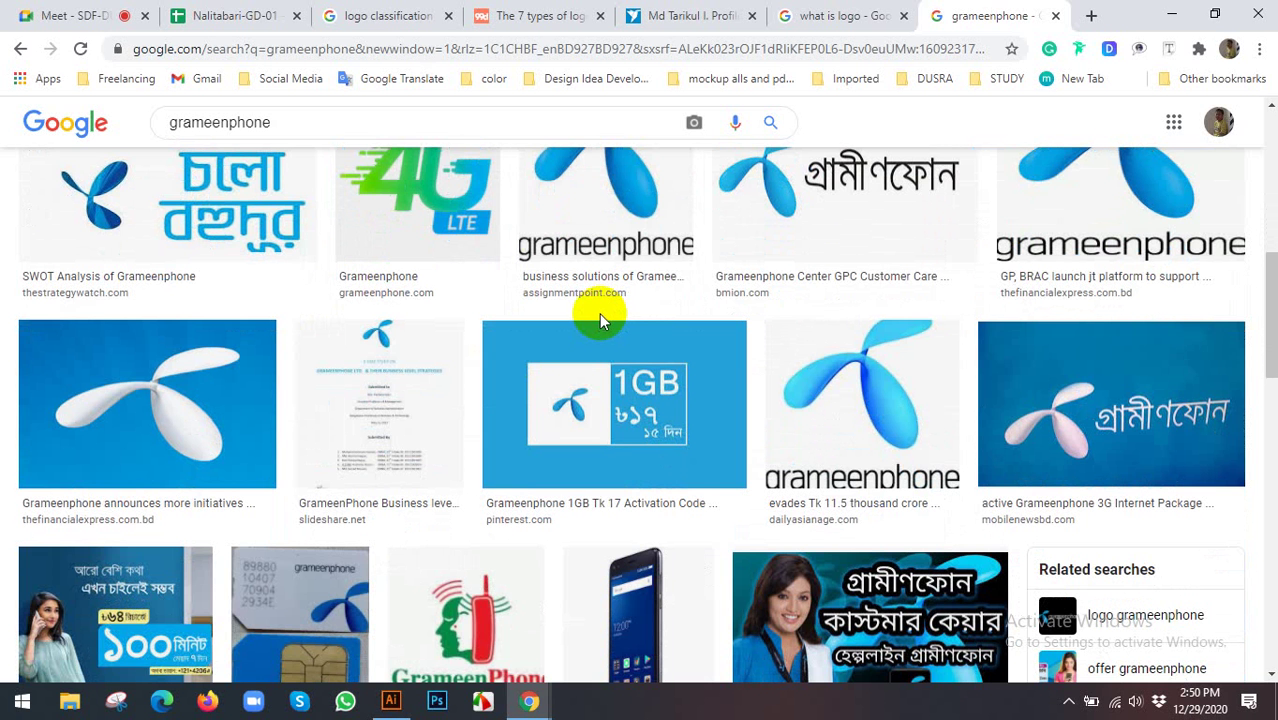
scroll(598, 315, "down", 2)
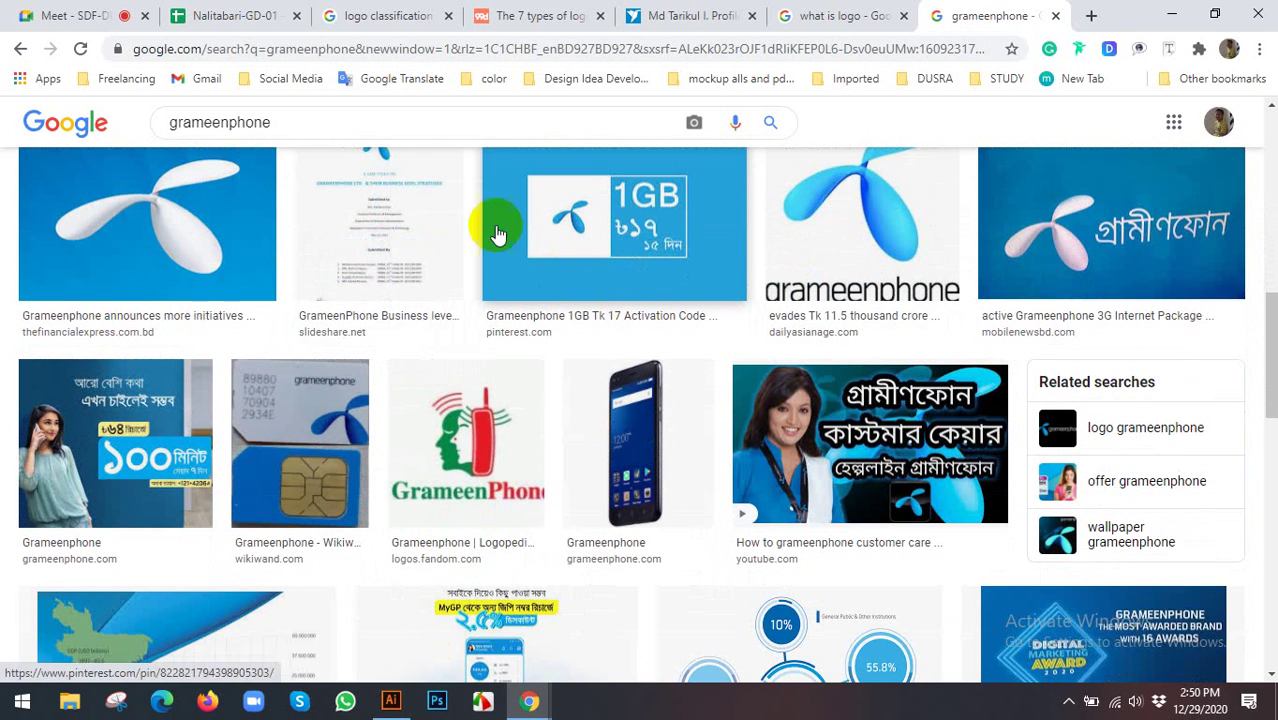
left_click(700, 15)
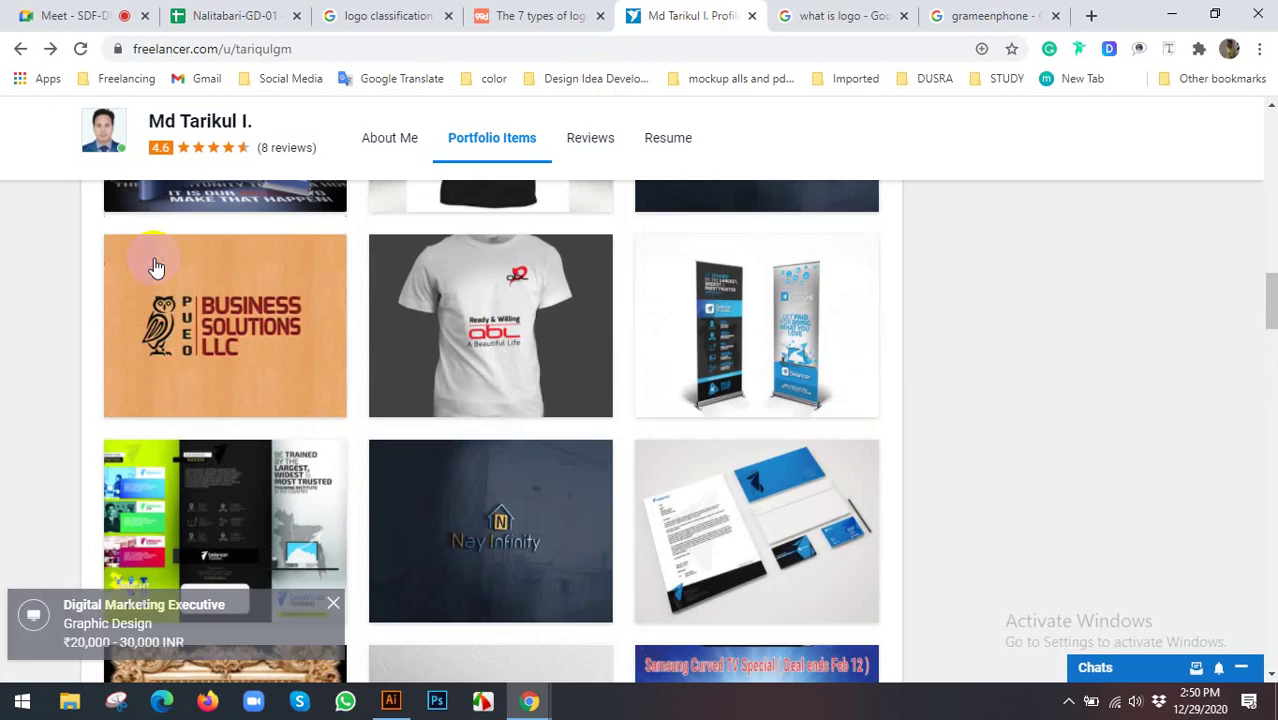
Open the Freelancer account Dashboard from the top-bar logo
scroll(155, 267, "up", 5)
scroll(114, 243, "up", 10)
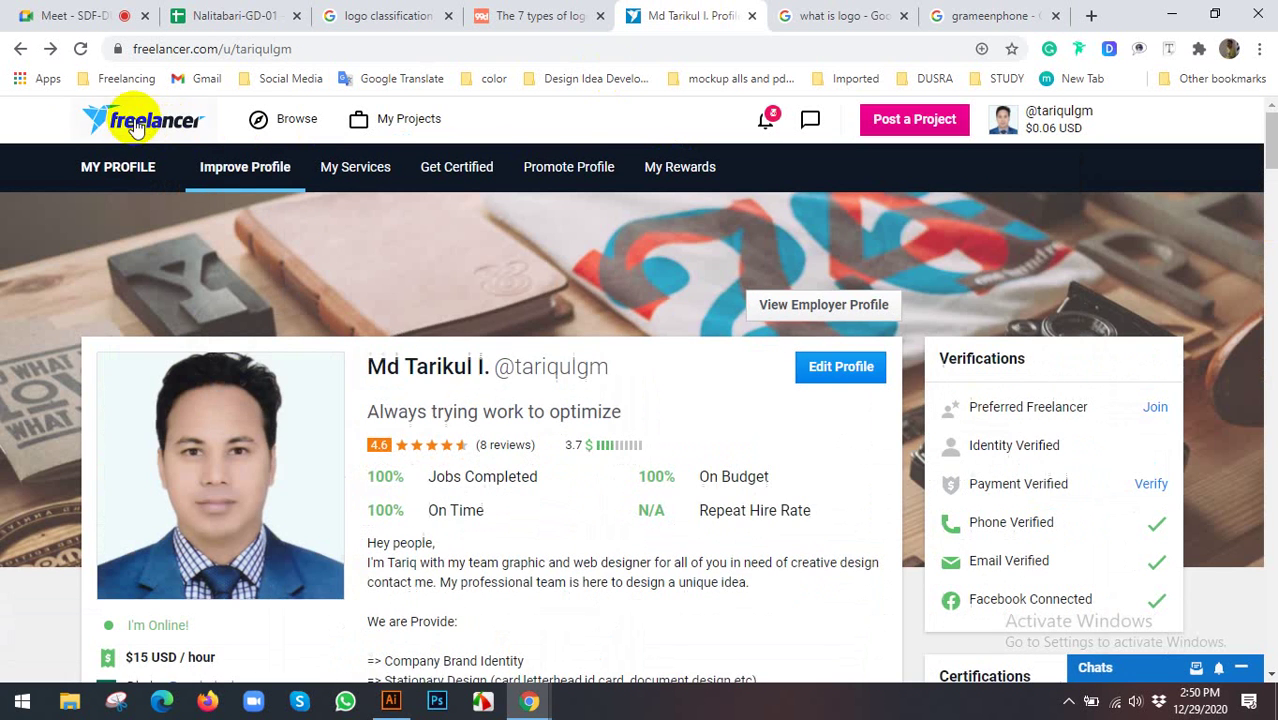
left_click(137, 125)
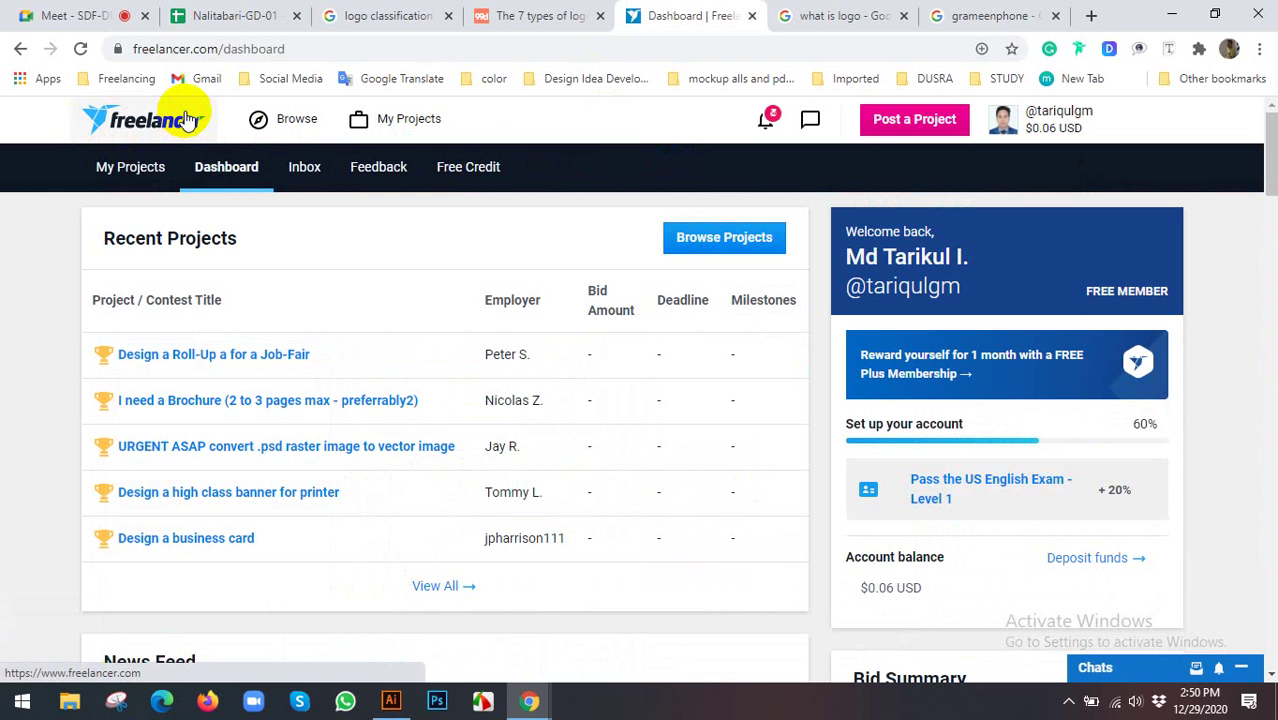
scroll(66, 278, "down", 10)
scroll(70, 293, "down", 5)
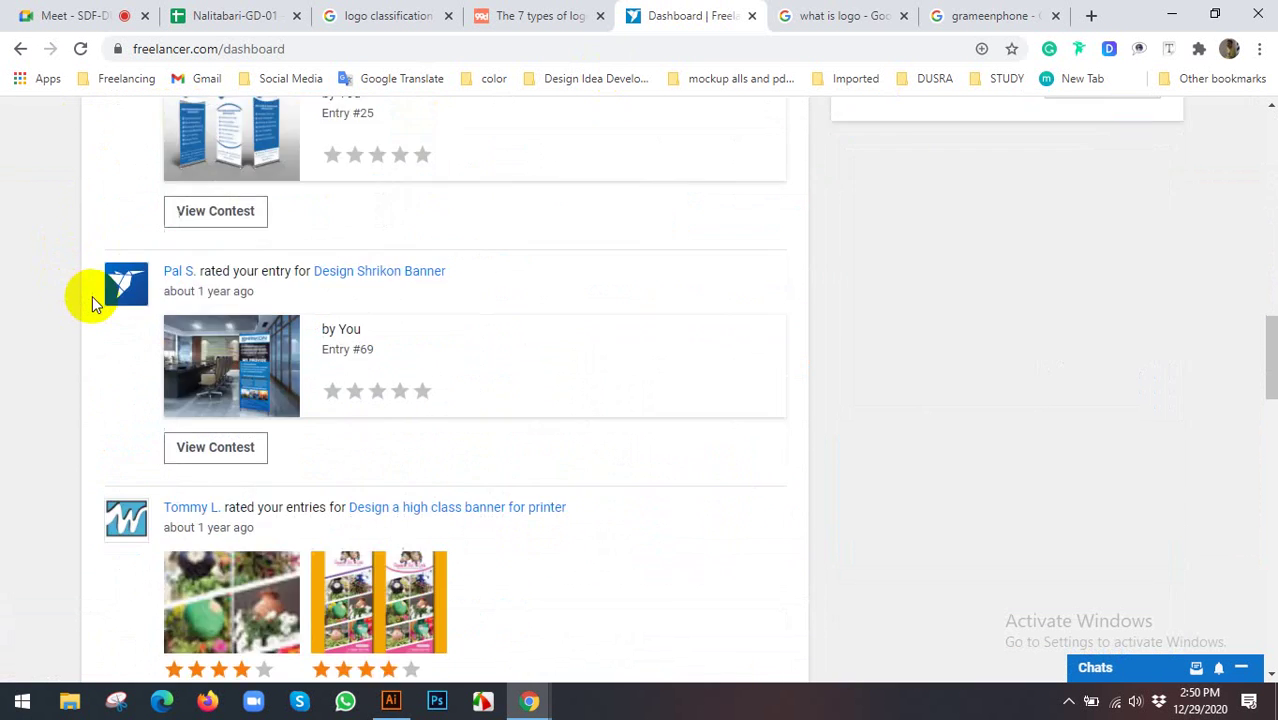
scroll(100, 300, "down", 3)
scroll(105, 290, "up", 5)
scroll(105, 282, "up", 10)
scroll(120, 276, "up", 5)
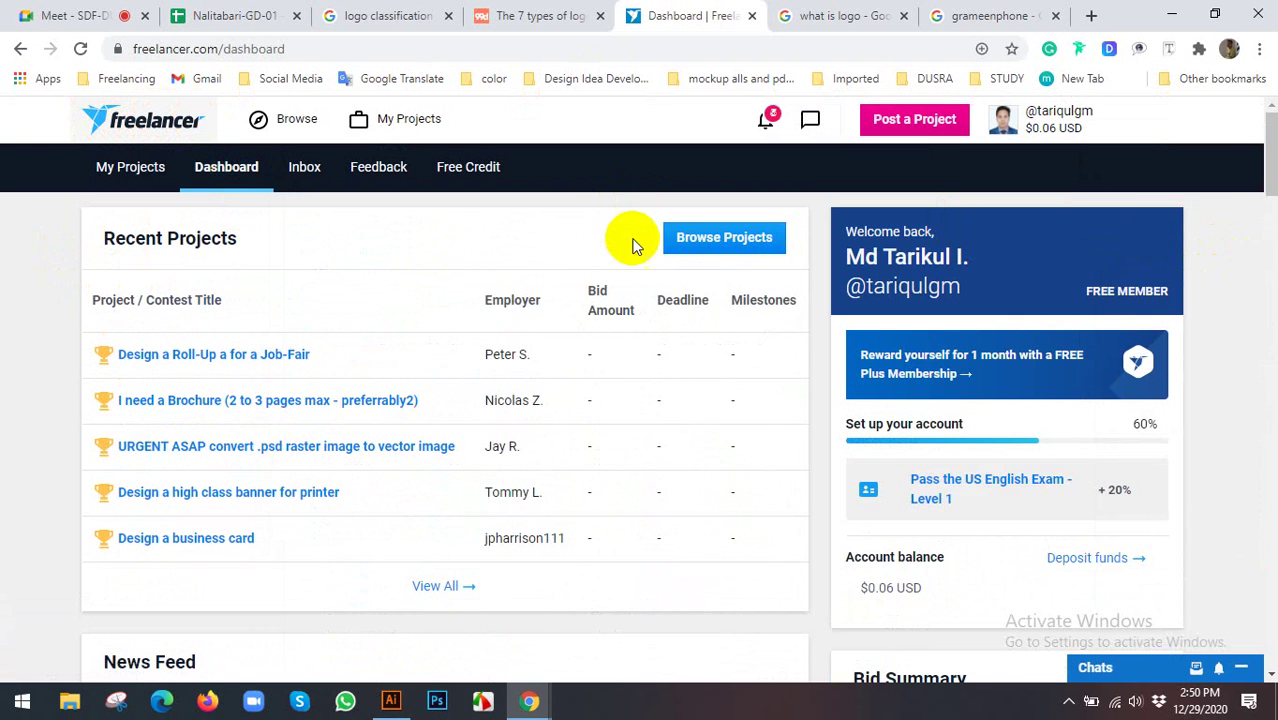
Scroll the News Feed of rated contest entries, then return to the grameenphone images
scroll(720, 240, "down", 5)
scroll(1150, 465, "down", 2)
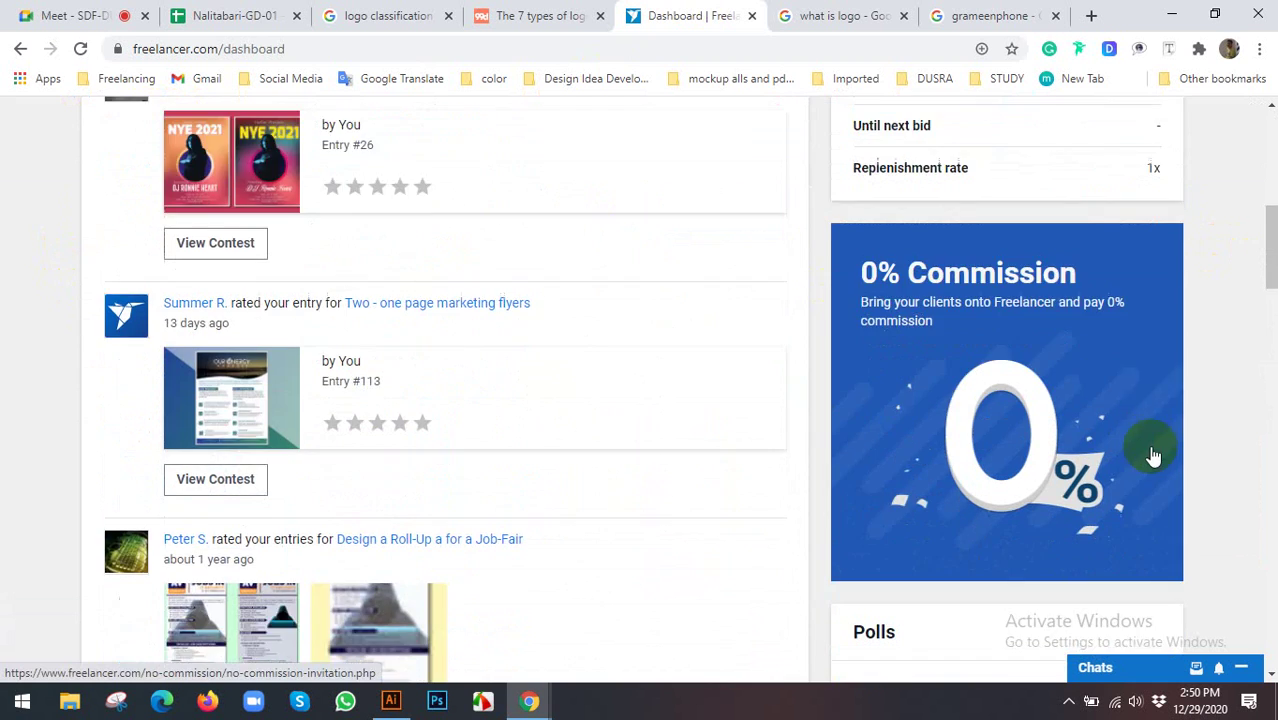
scroll(1140, 440, "down", 2)
scroll(790, 337, "down", 1)
scroll(799, 354, "down", 4)
scroll(805, 357, "down", 3)
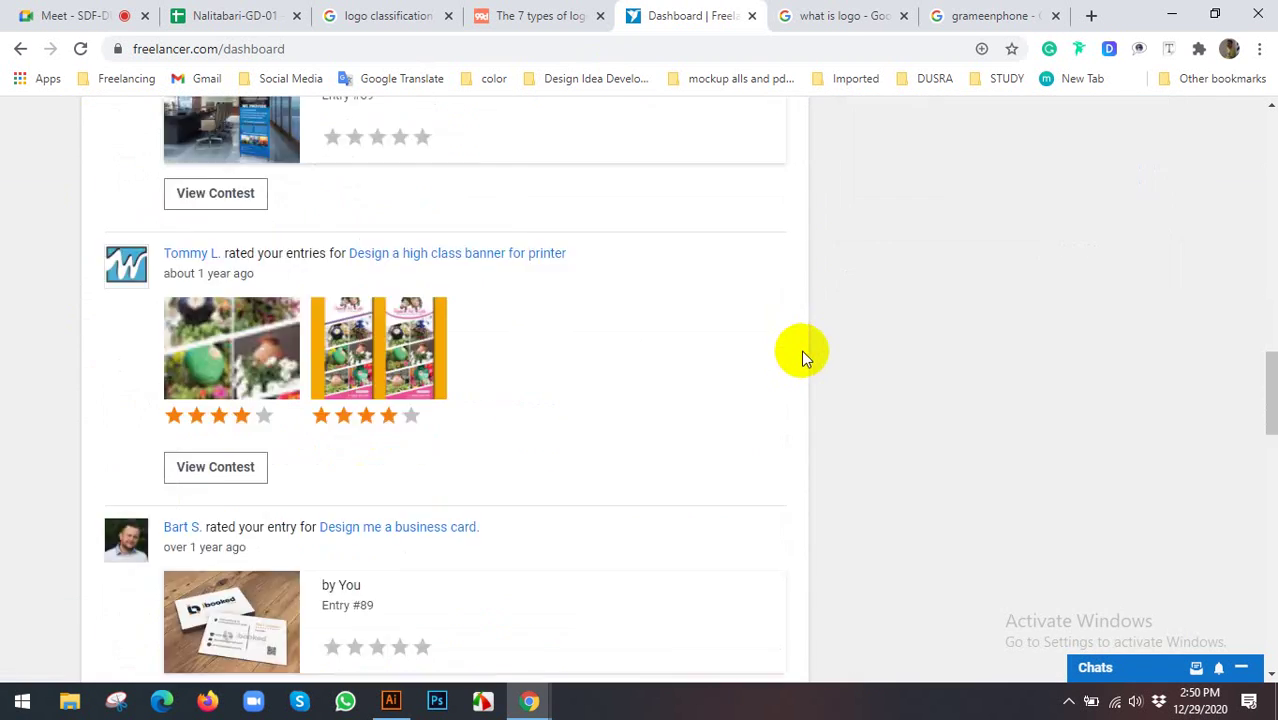
scroll(801, 350, "up", 3)
left_click(990, 15)
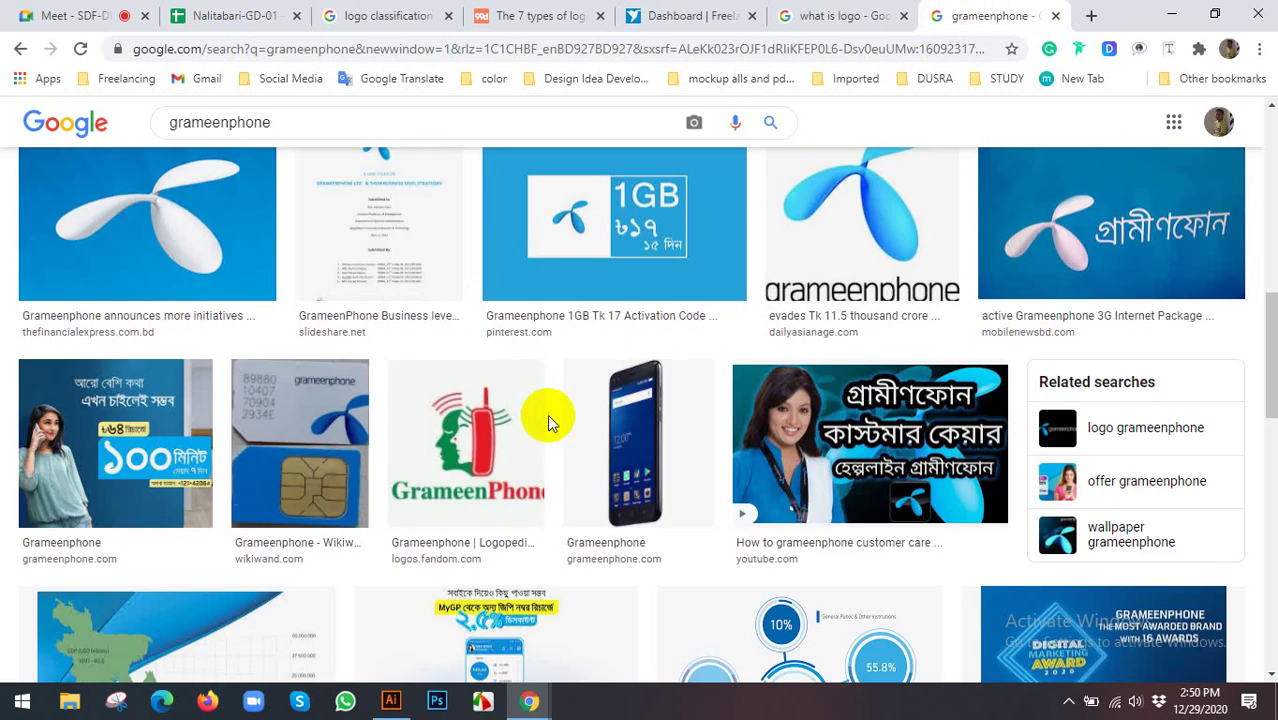
Scroll through the grameenphone image results
scroll(547, 414, "down", 2)
scroll(371, 400, "up", 5)
scroll(300, 380, "up", 3)
scroll(206, 358, "up", 2)
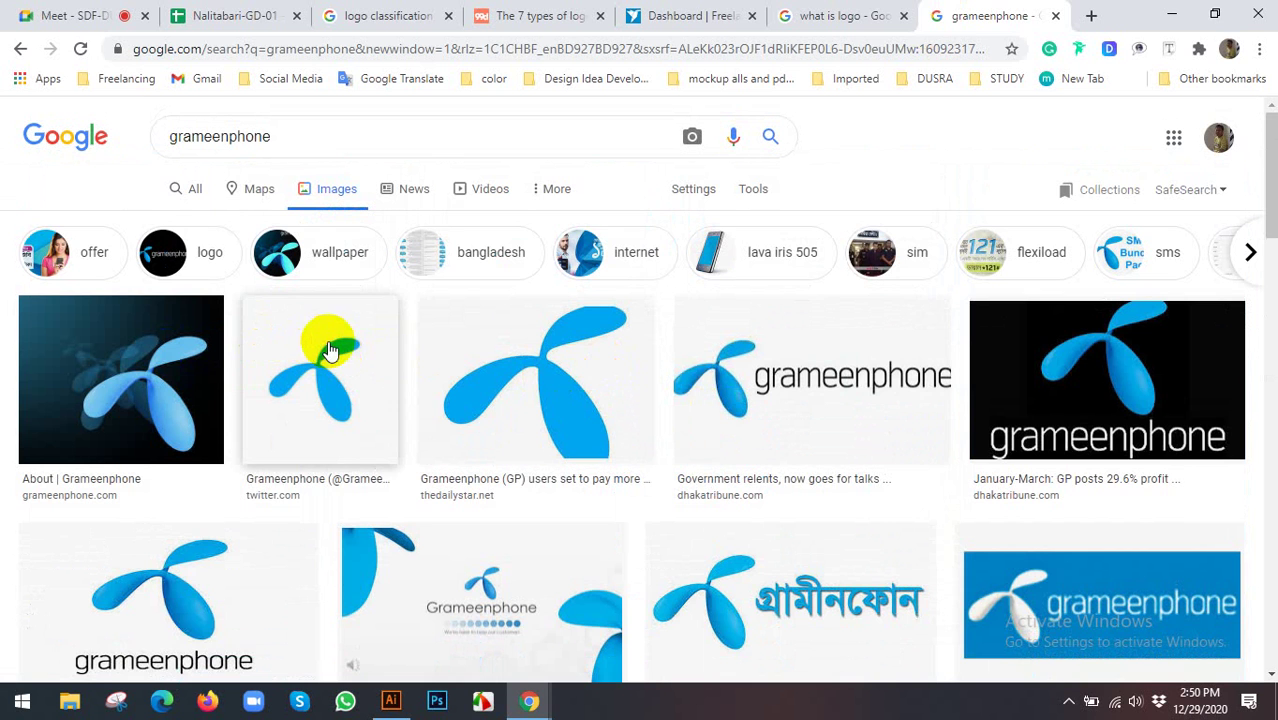
scroll(579, 357, "down", 3)
scroll(571, 348, "down", 3)
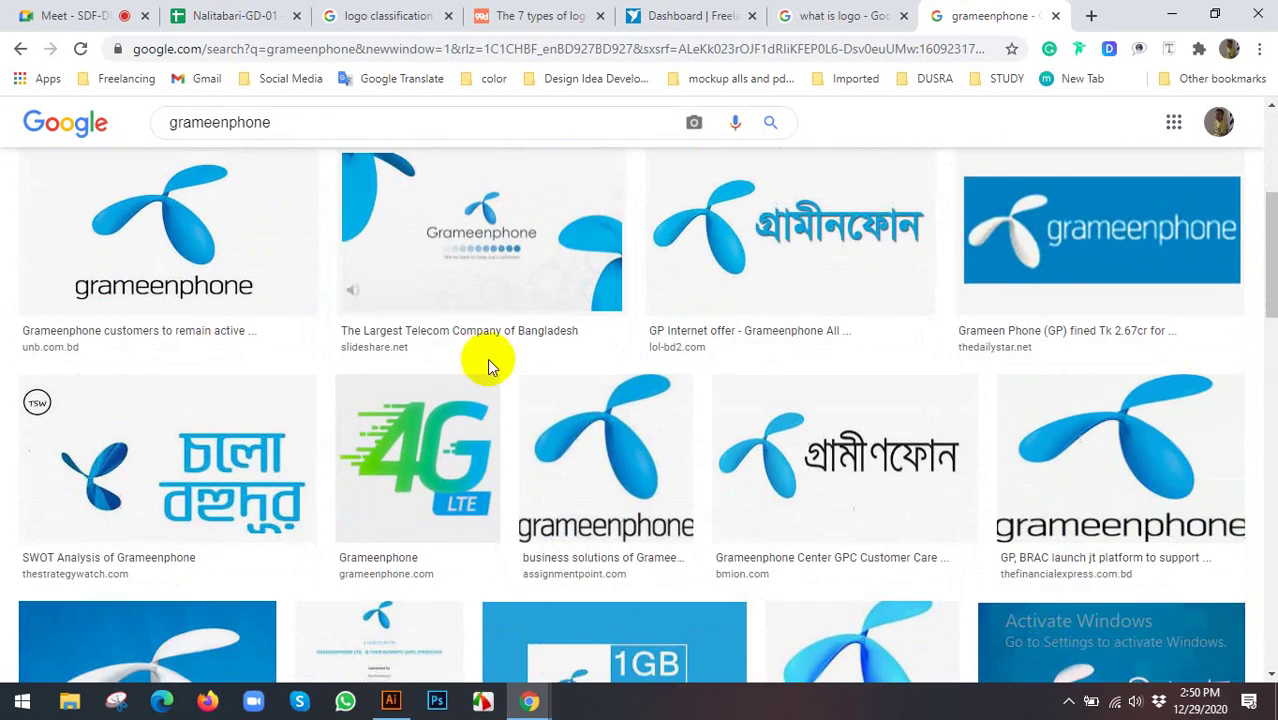
scroll(491, 365, "down", 4)
scroll(455, 372, "down", 2)
scroll(228, 322, "up", 3)
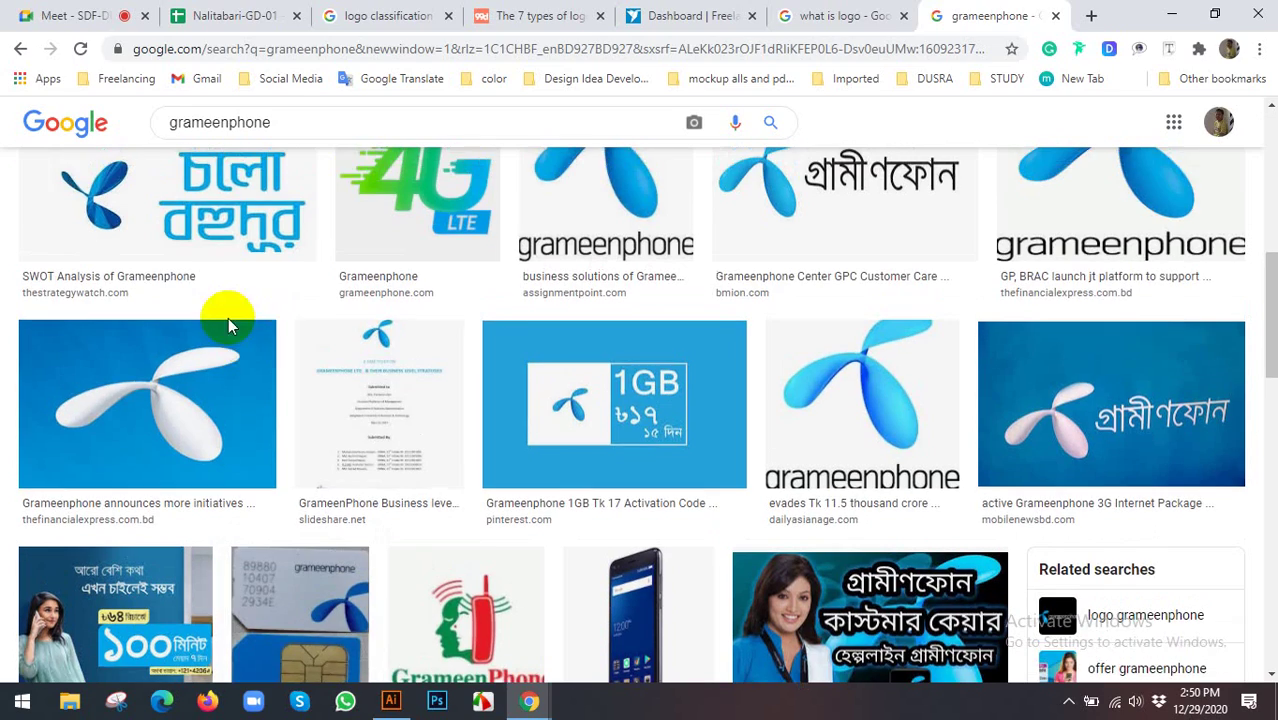
scroll(528, 330, "up", 3)
scroll(277, 517, "down", 2)
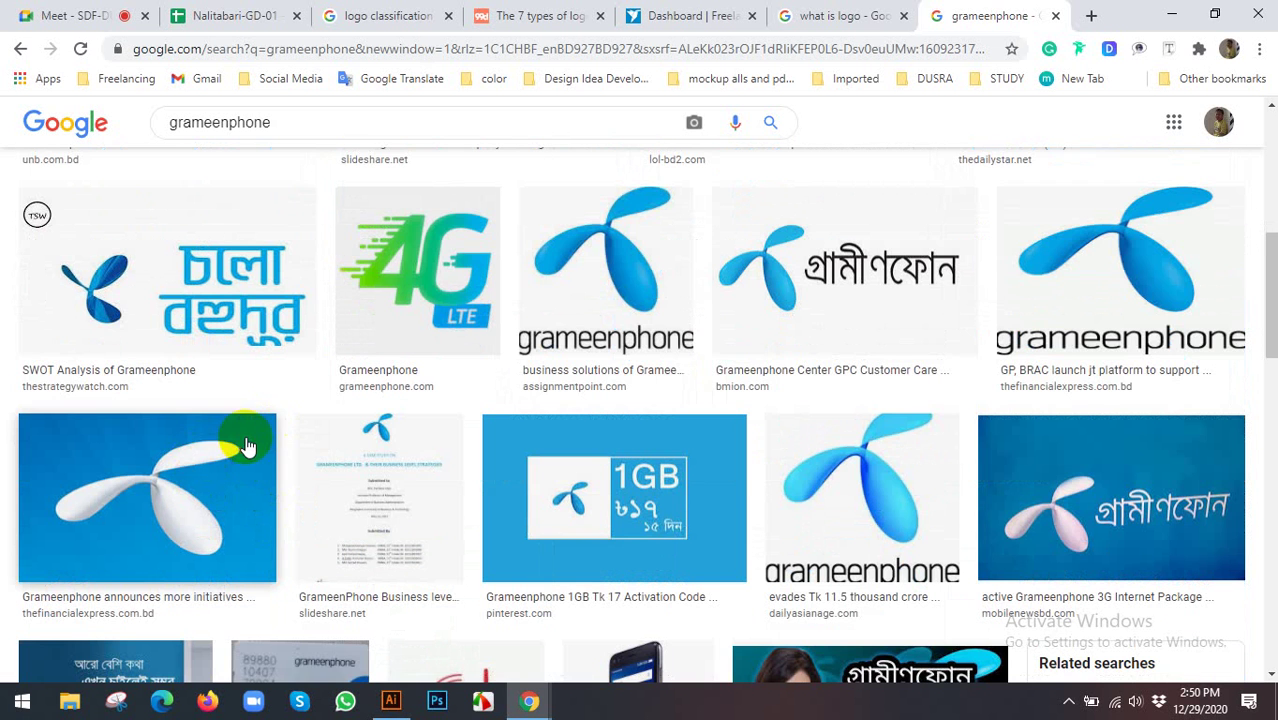
scroll(254, 438, "down", 3)
scroll(251, 434, "down", 2)
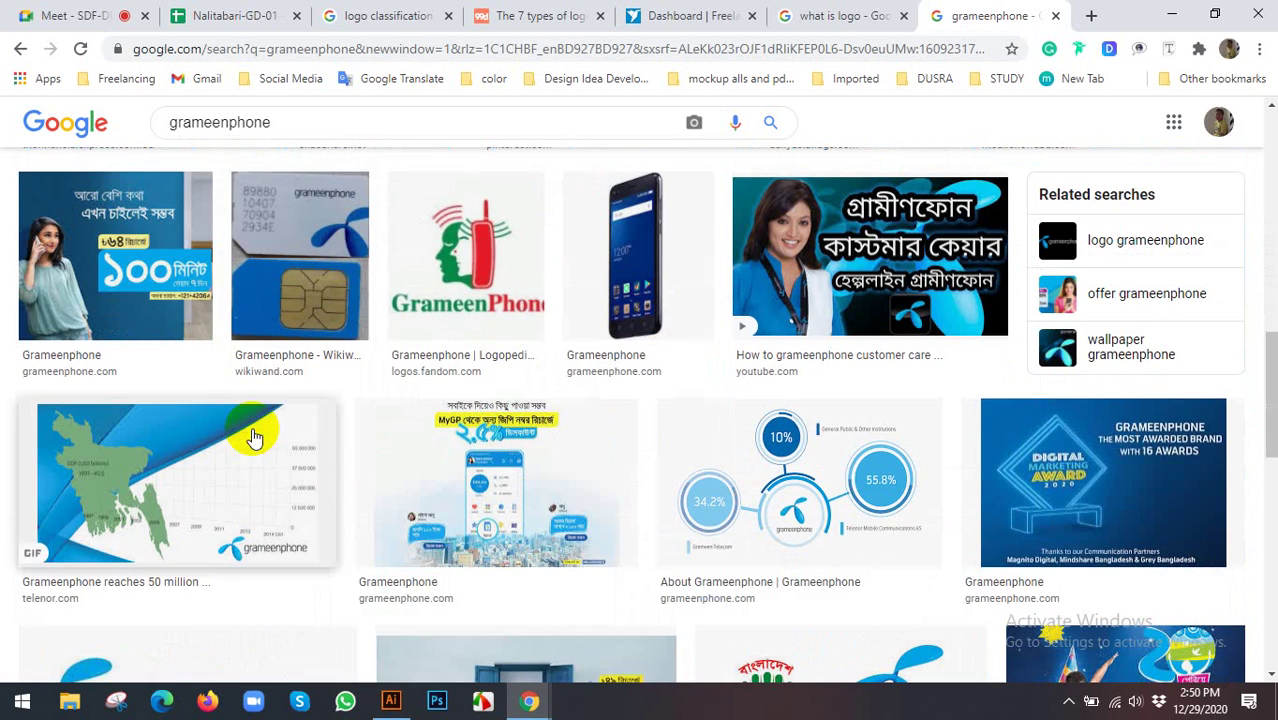
scroll(148, 291, "down", 2)
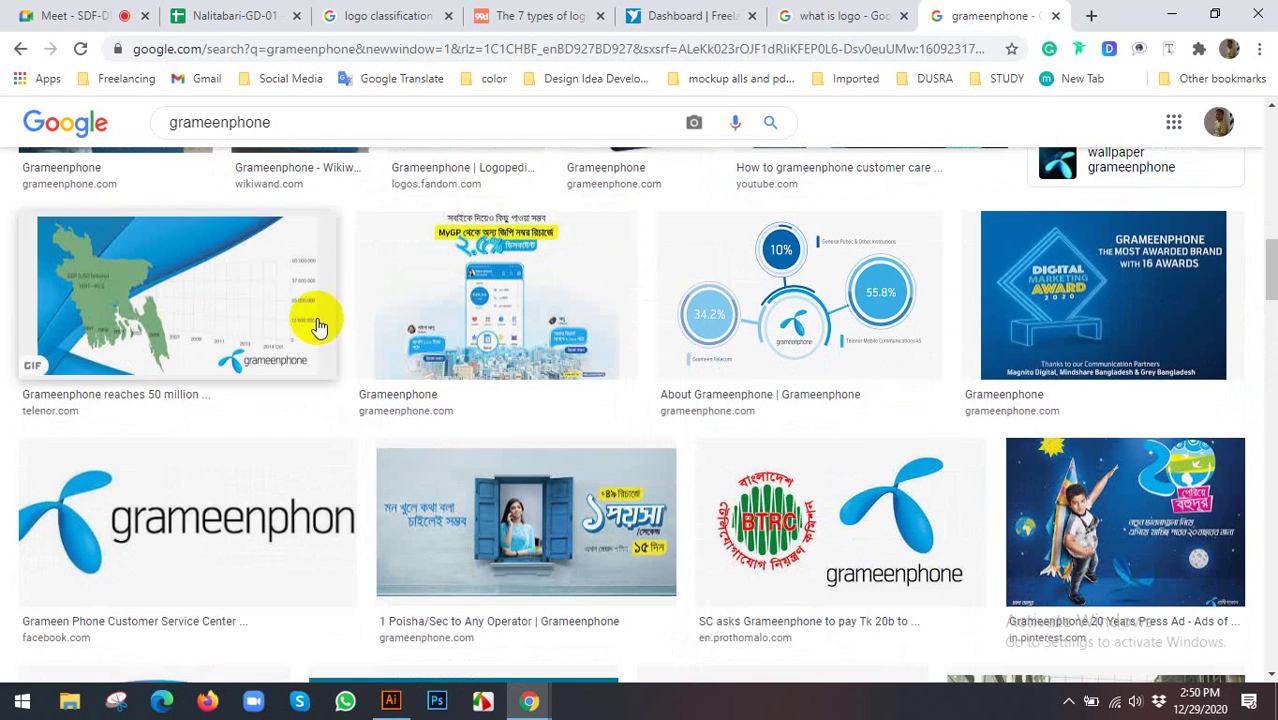
scroll(1090, 320, "down", 2)
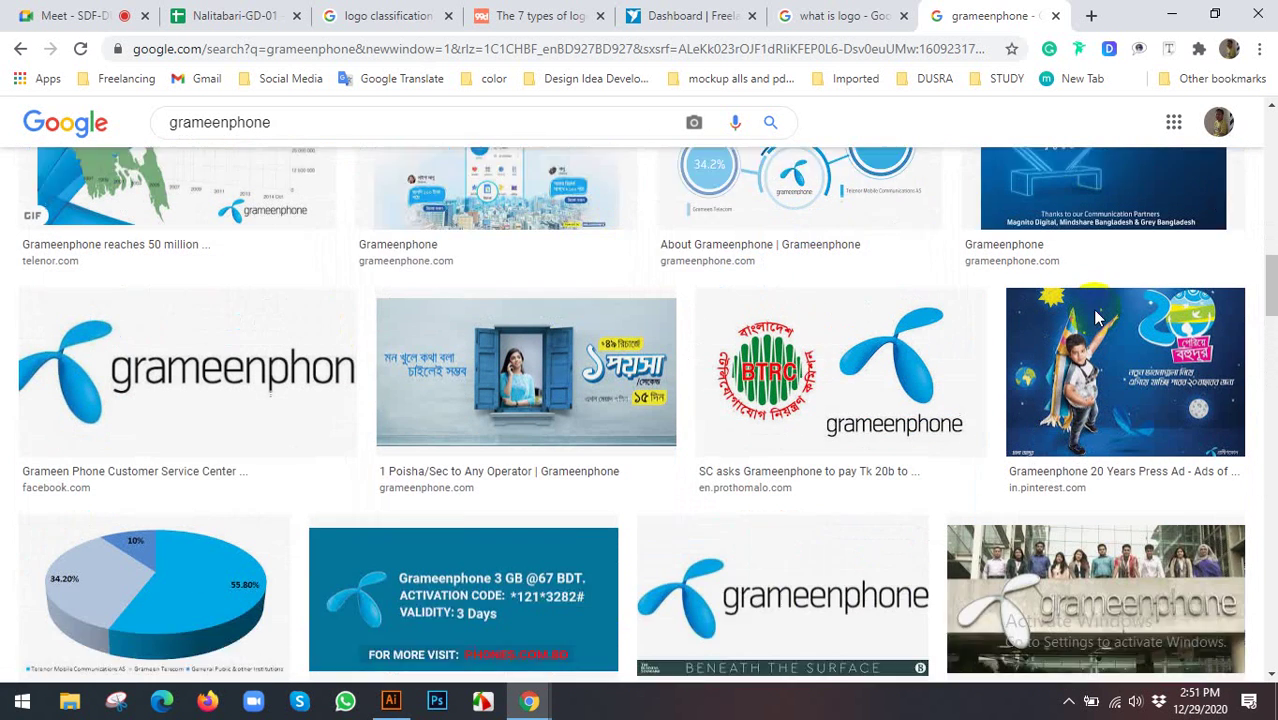
scroll(594, 334, "down", 2)
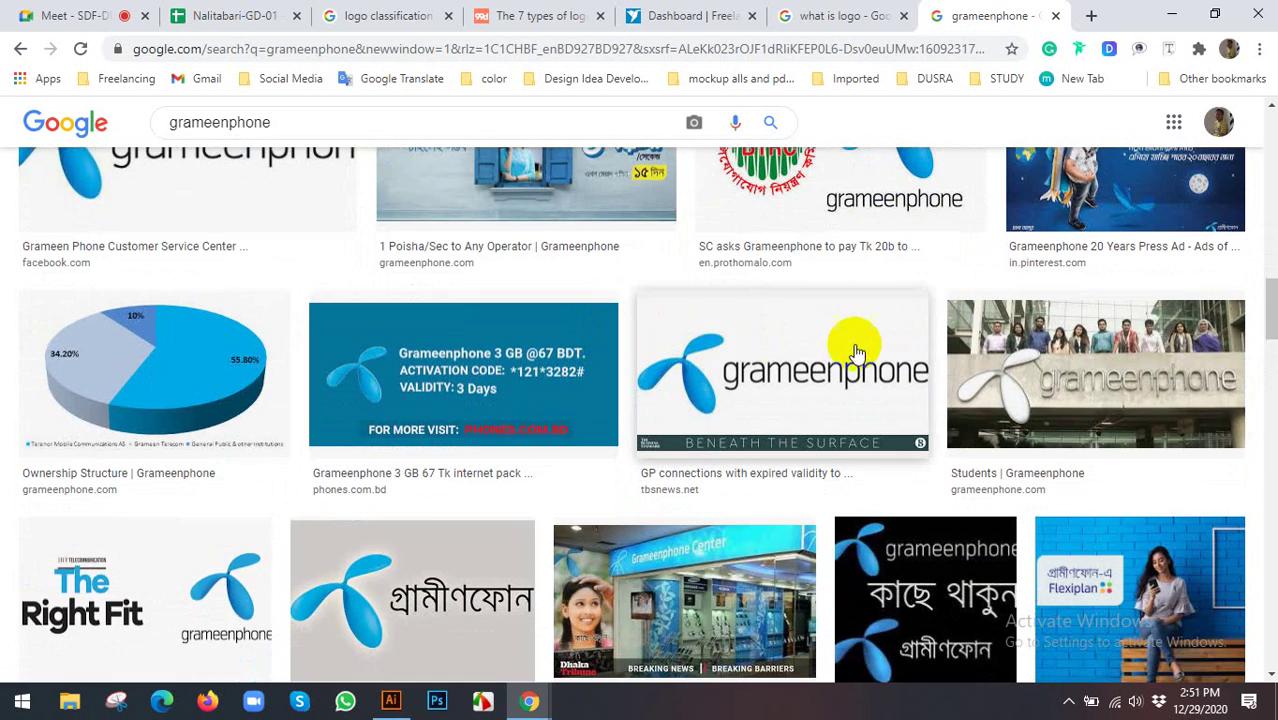
scroll(870, 350, "down", 1)
scroll(782, 372, "down", 1)
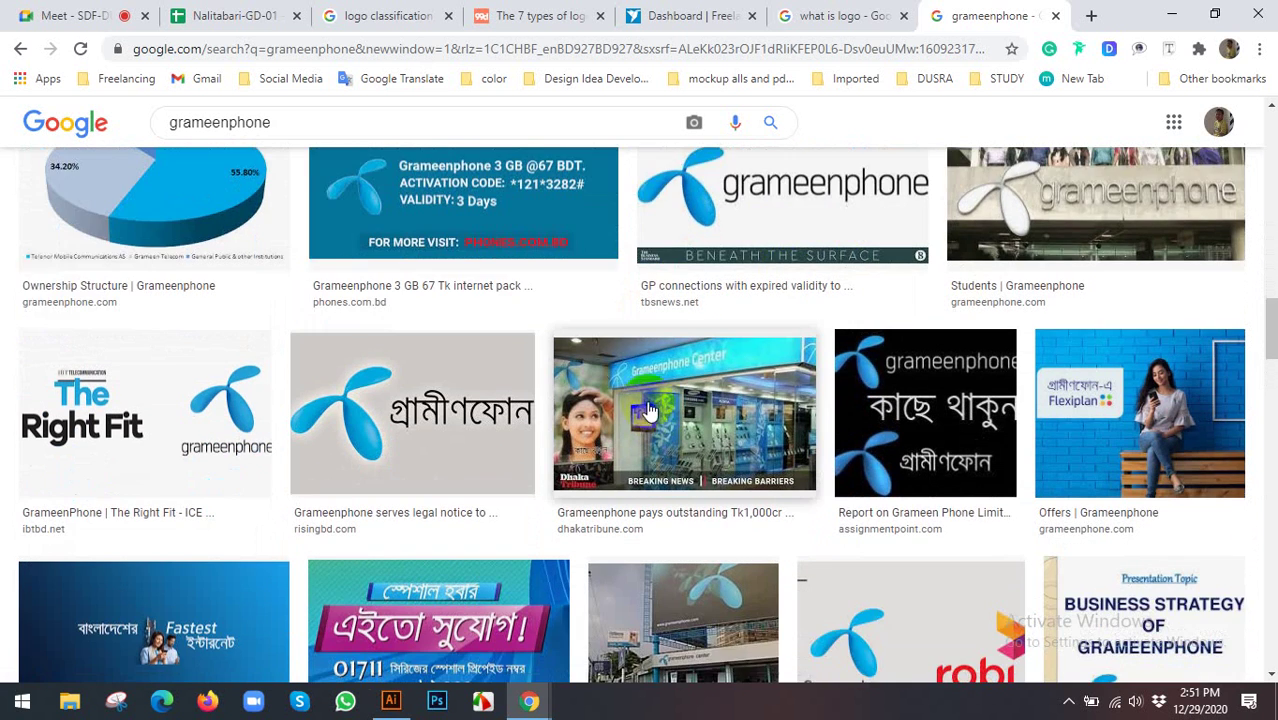
scroll(700, 380, "down", 2)
scroll(560, 385, "down", 1)
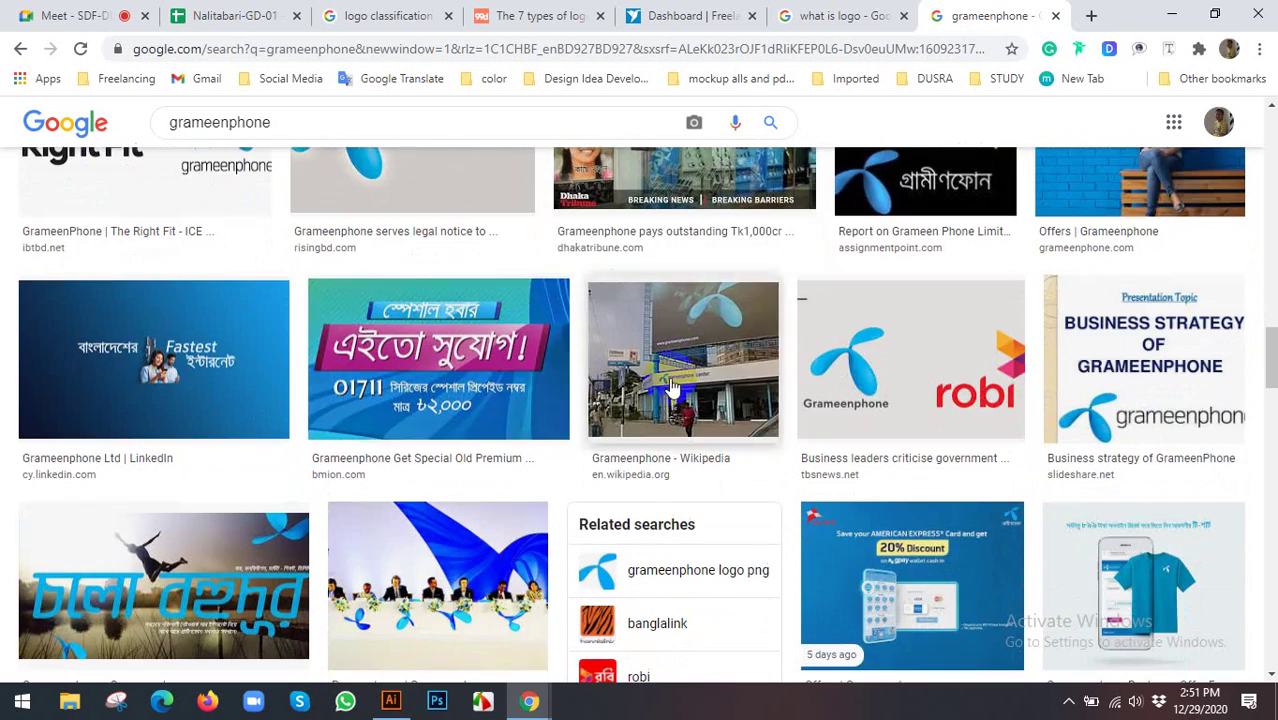
scroll(492, 388, "down", 3)
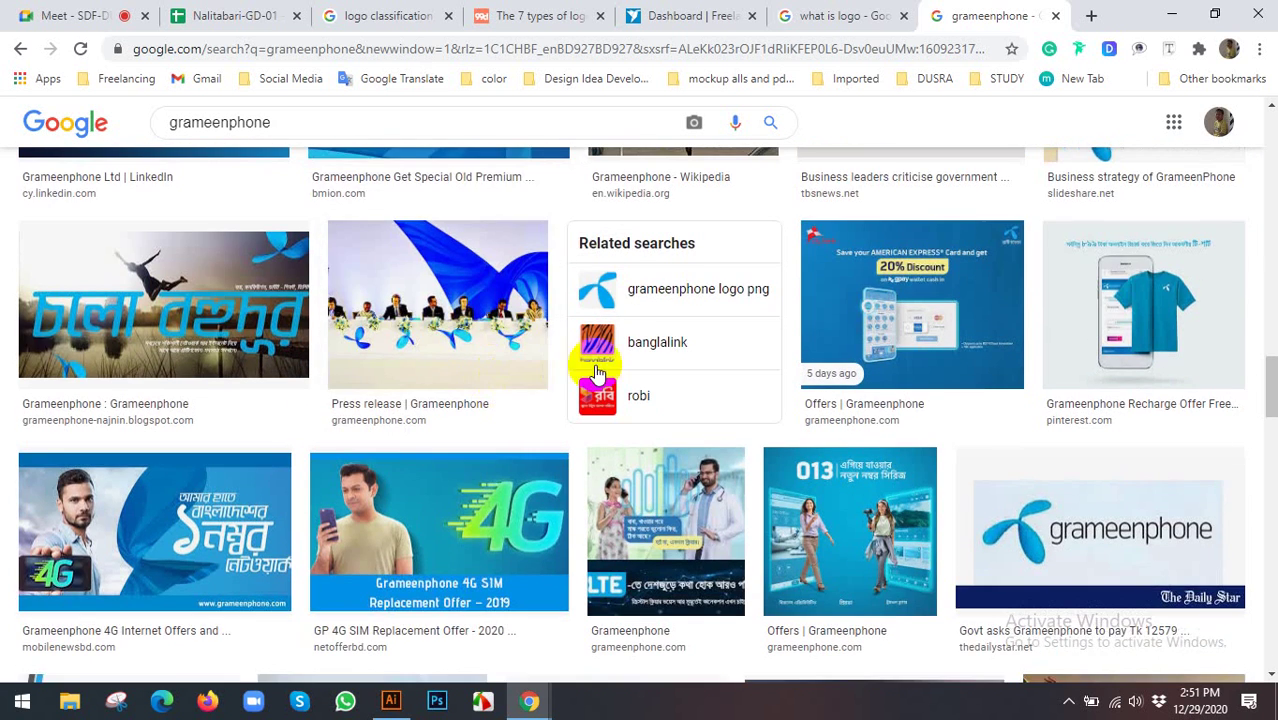
Open the related banglalink image results and scroll through the orange tiger-stripe logos
left_click(670, 350)
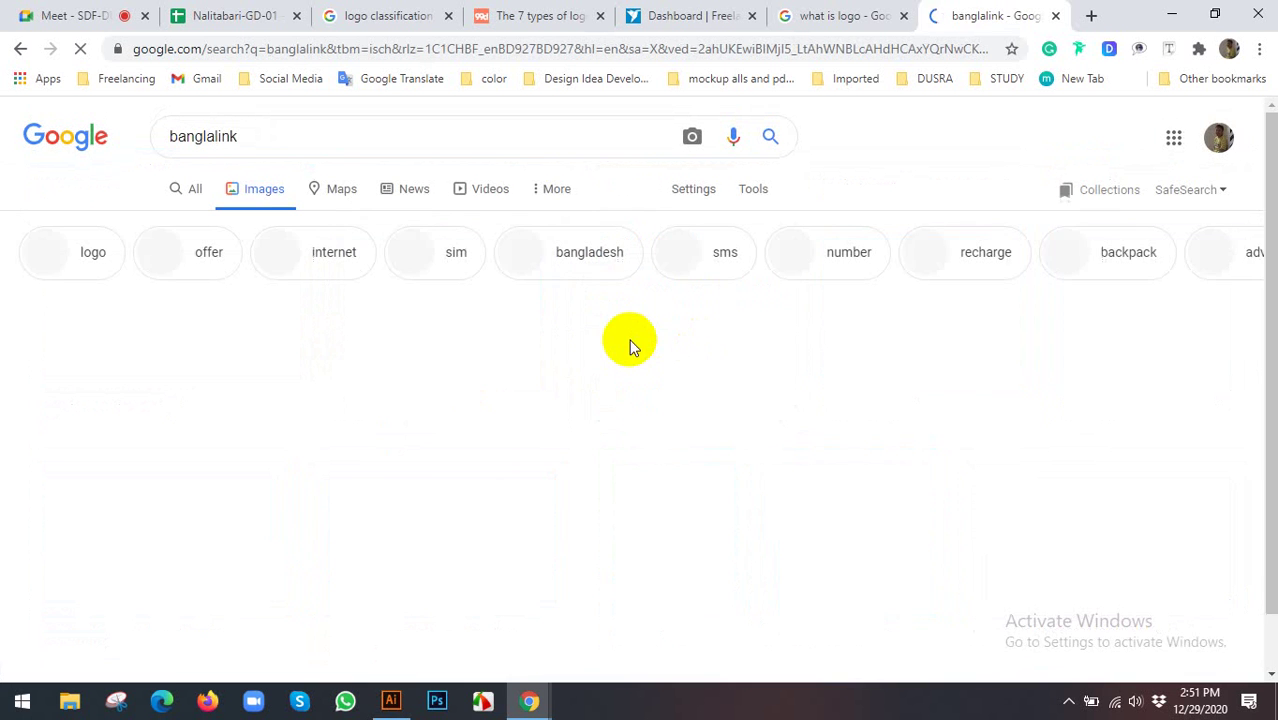
left_click(118, 400)
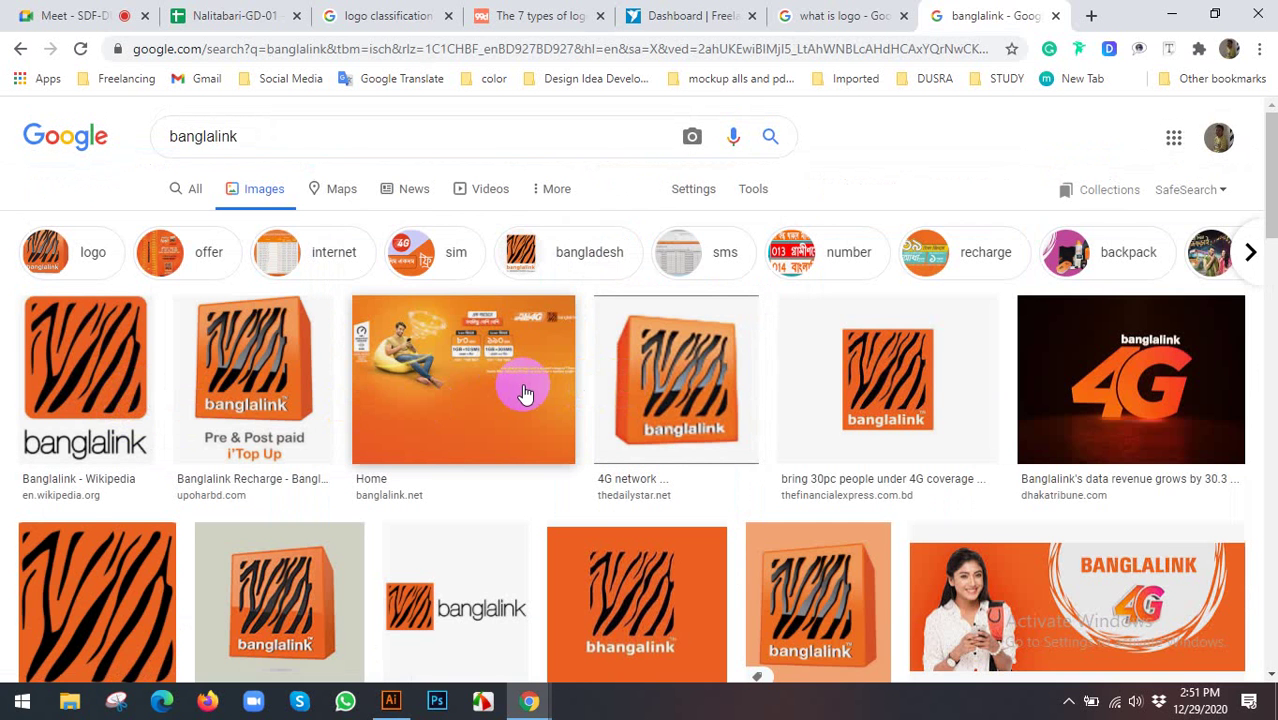
scroll(580, 357, "down", 3)
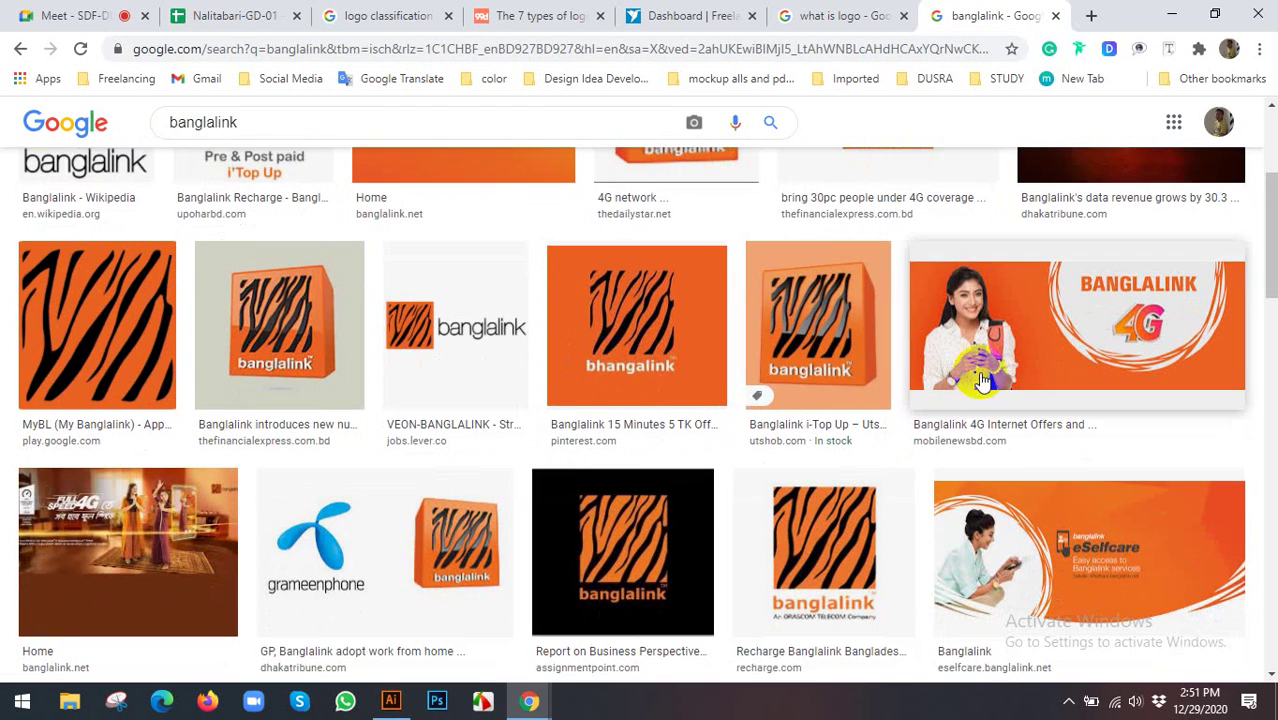
scroll(978, 372, "down", 3)
scroll(1040, 345, "down", 3)
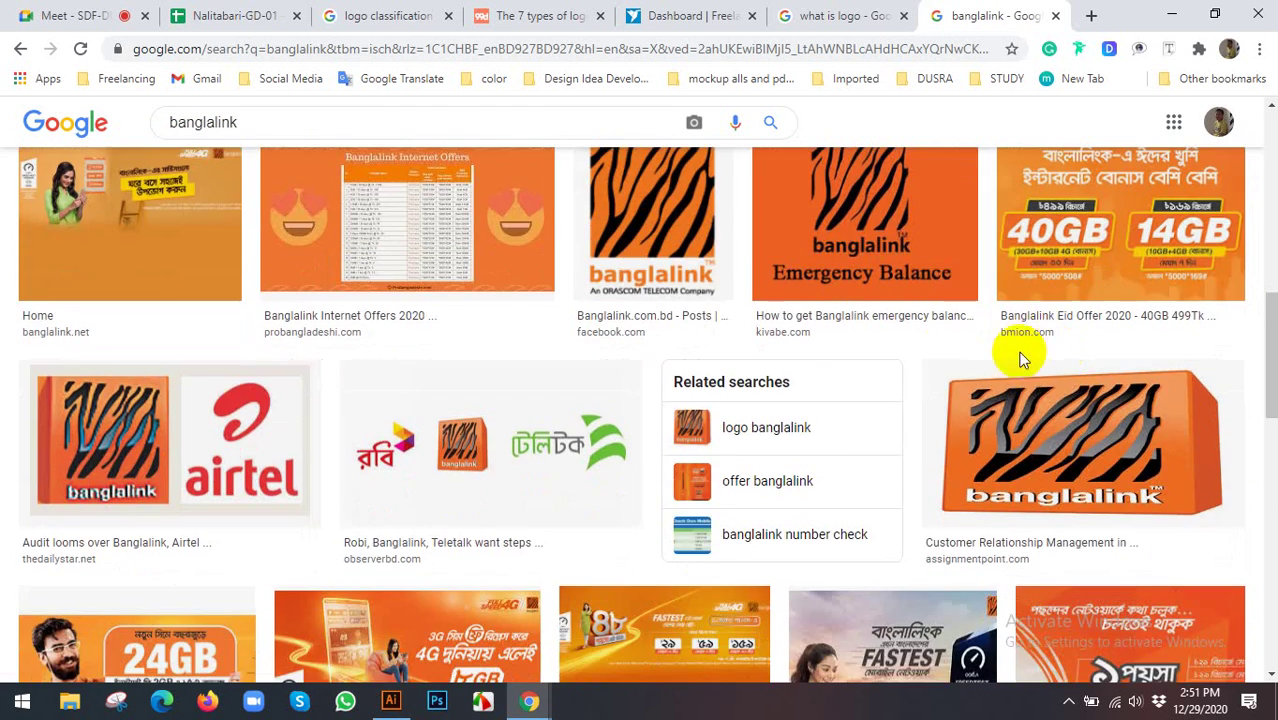
scroll(513, 420, "down", 3)
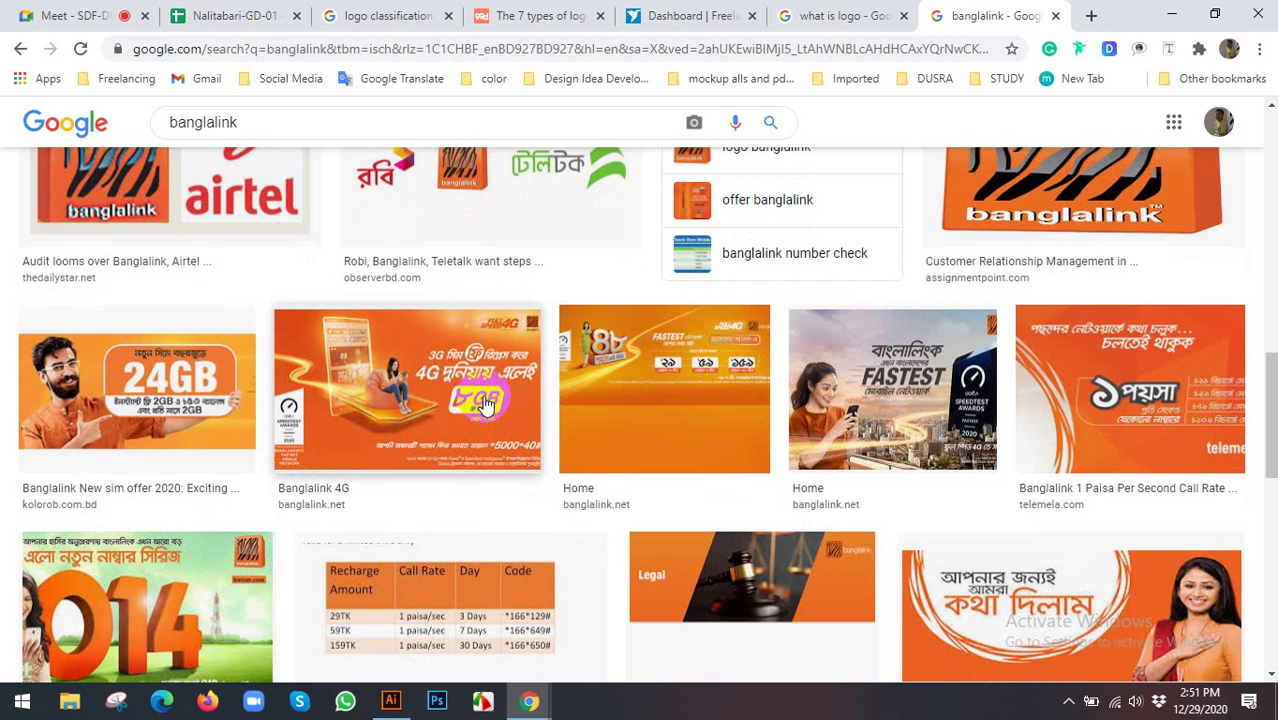
scroll(484, 401, "down", 1)
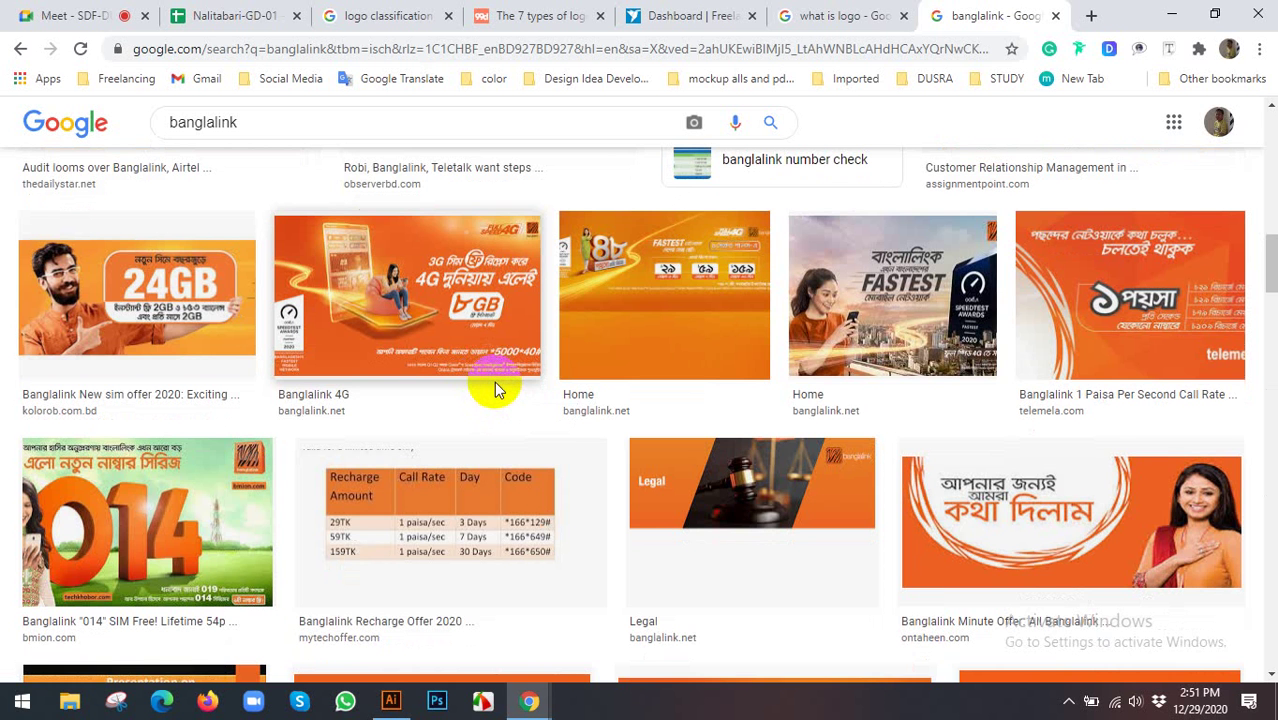
scroll(494, 381, "down", 2)
scroll(497, 388, "down", 1)
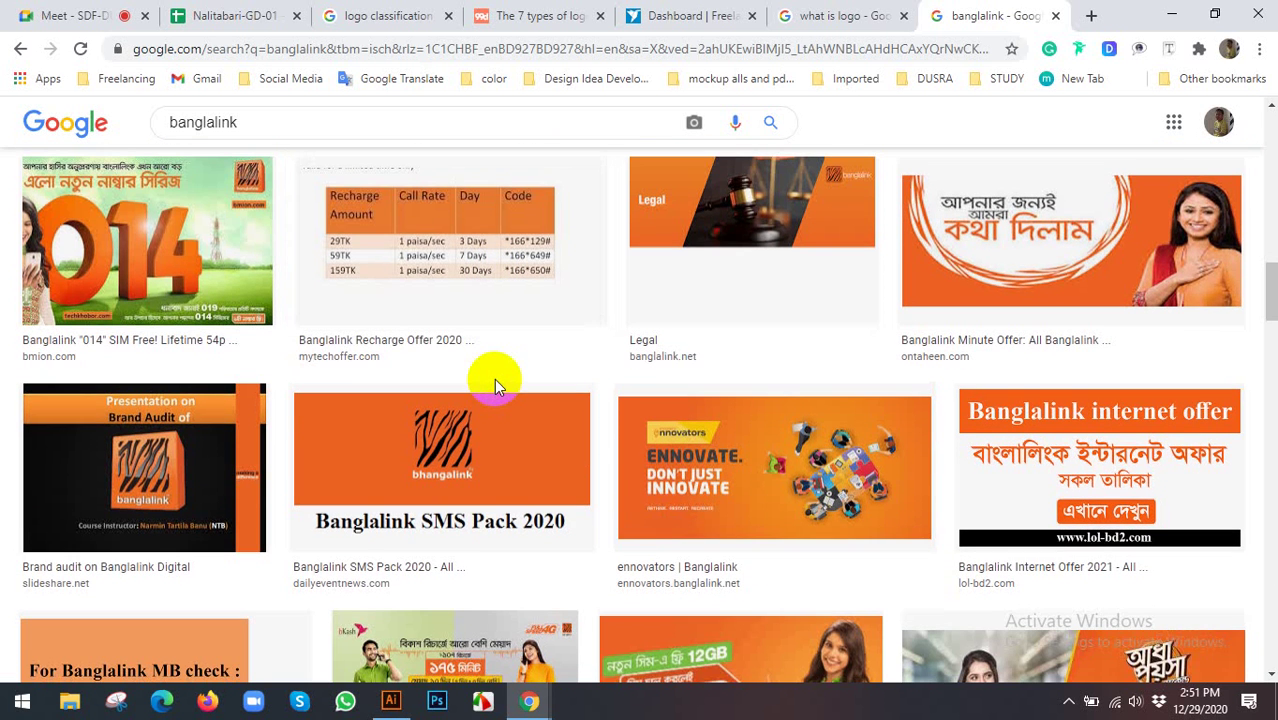
scroll(494, 378, "down", 2)
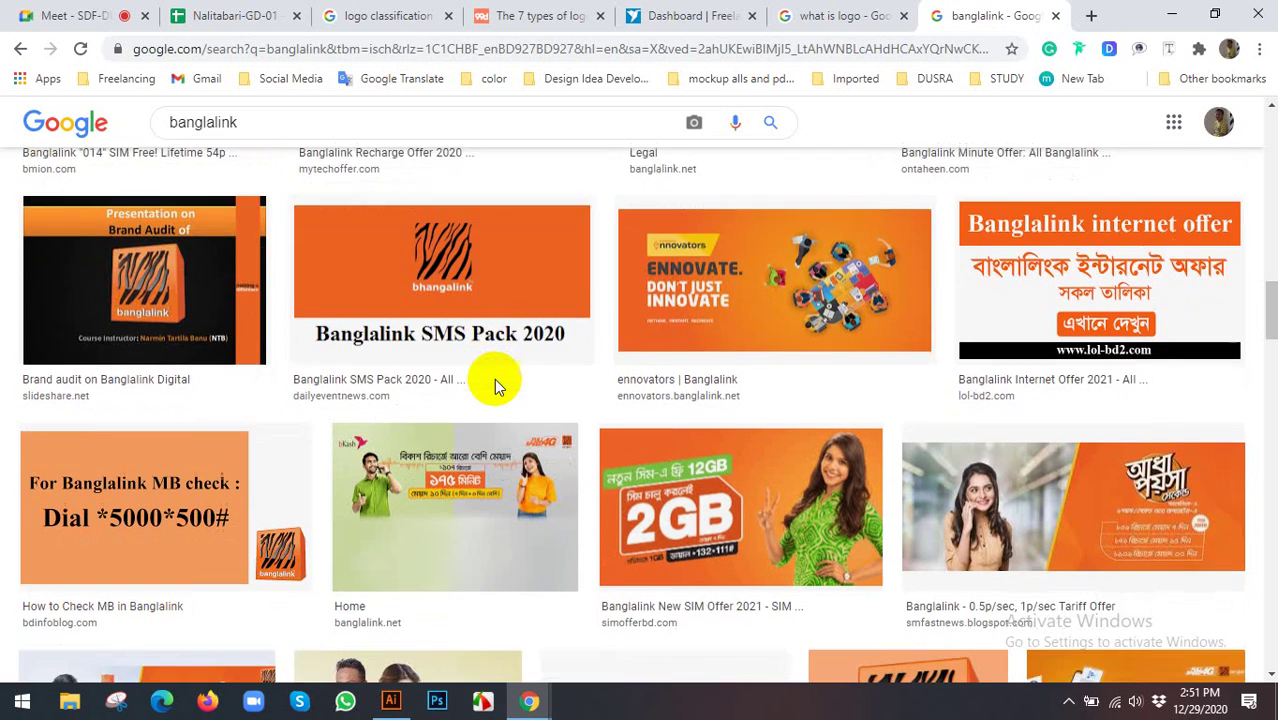
scroll(494, 378, "down", 3)
scroll(497, 375, "down", 1)
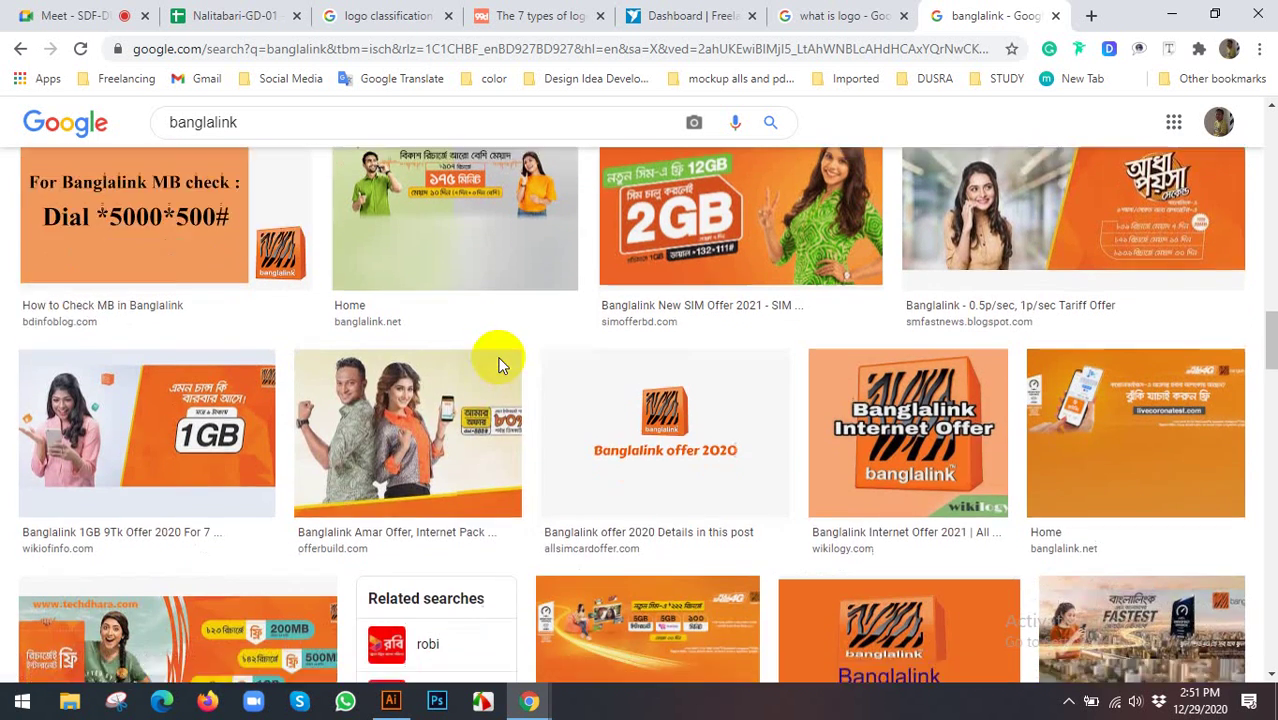
scroll(498, 360, "down", 4)
scroll(499, 360, "down", 3)
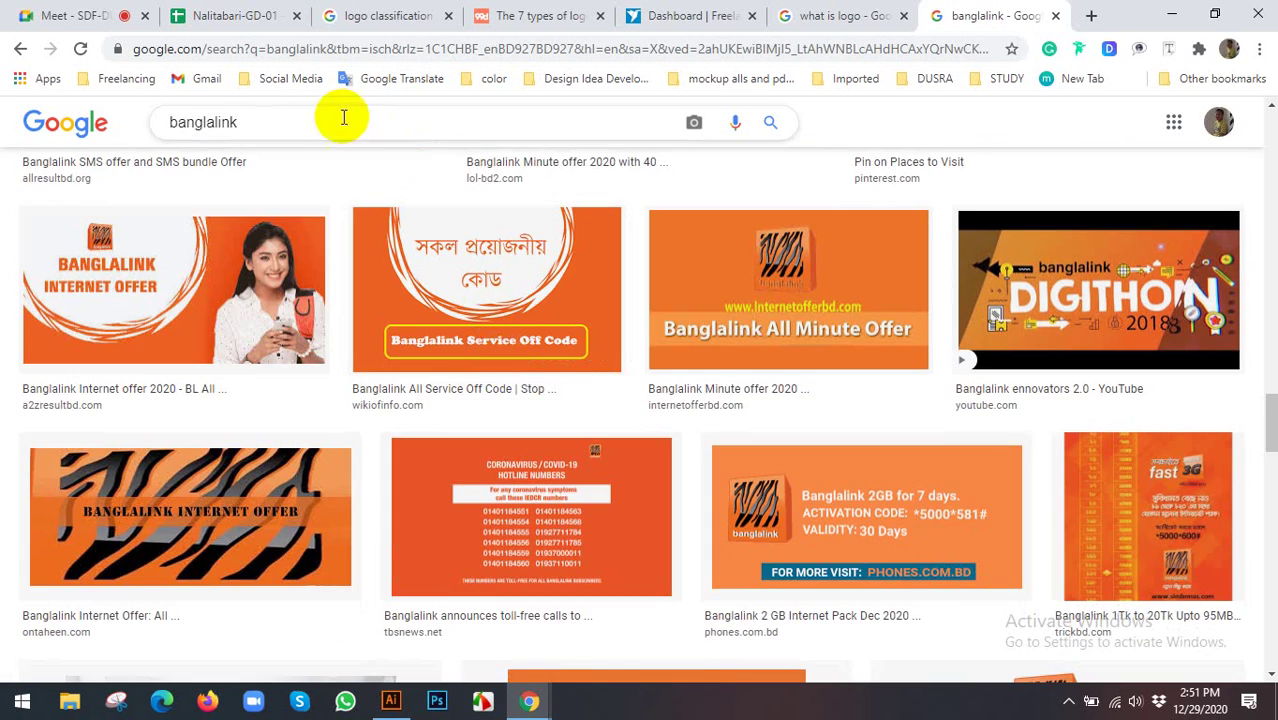
Replace the search with a horlicks image search and preview the first image
left_click_drag(342, 118, 115, 128)
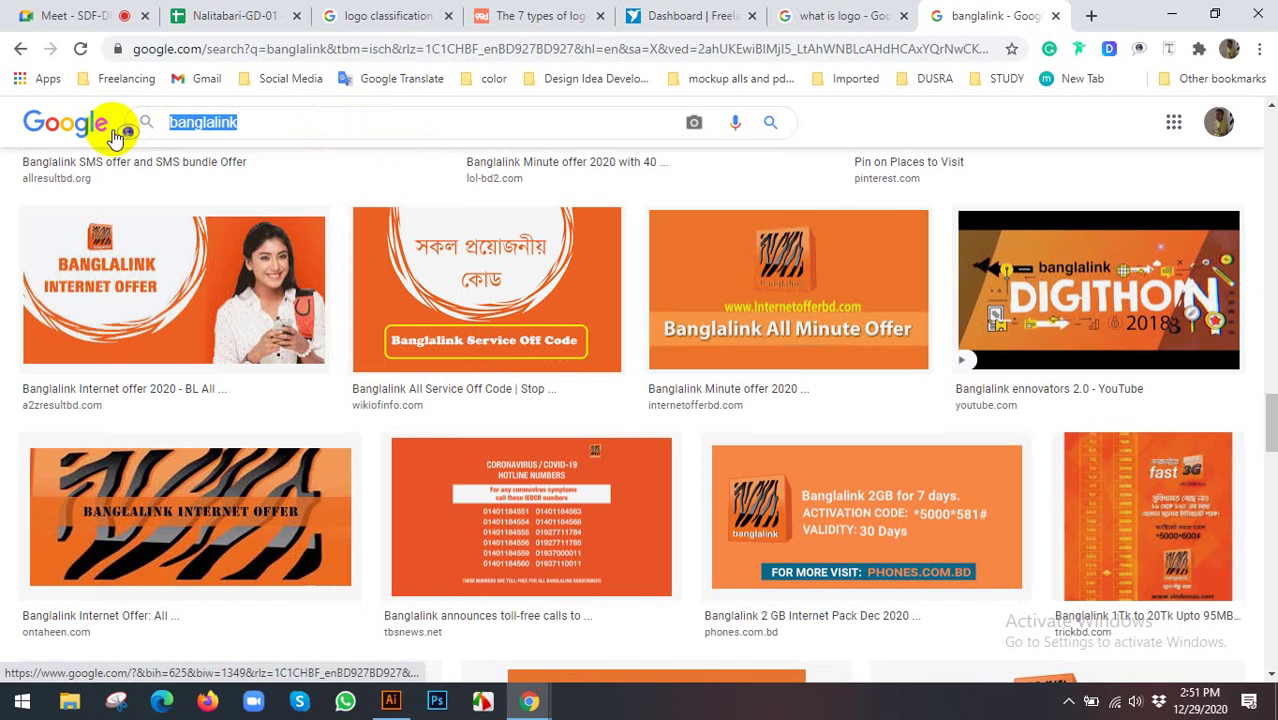
type("HORL")
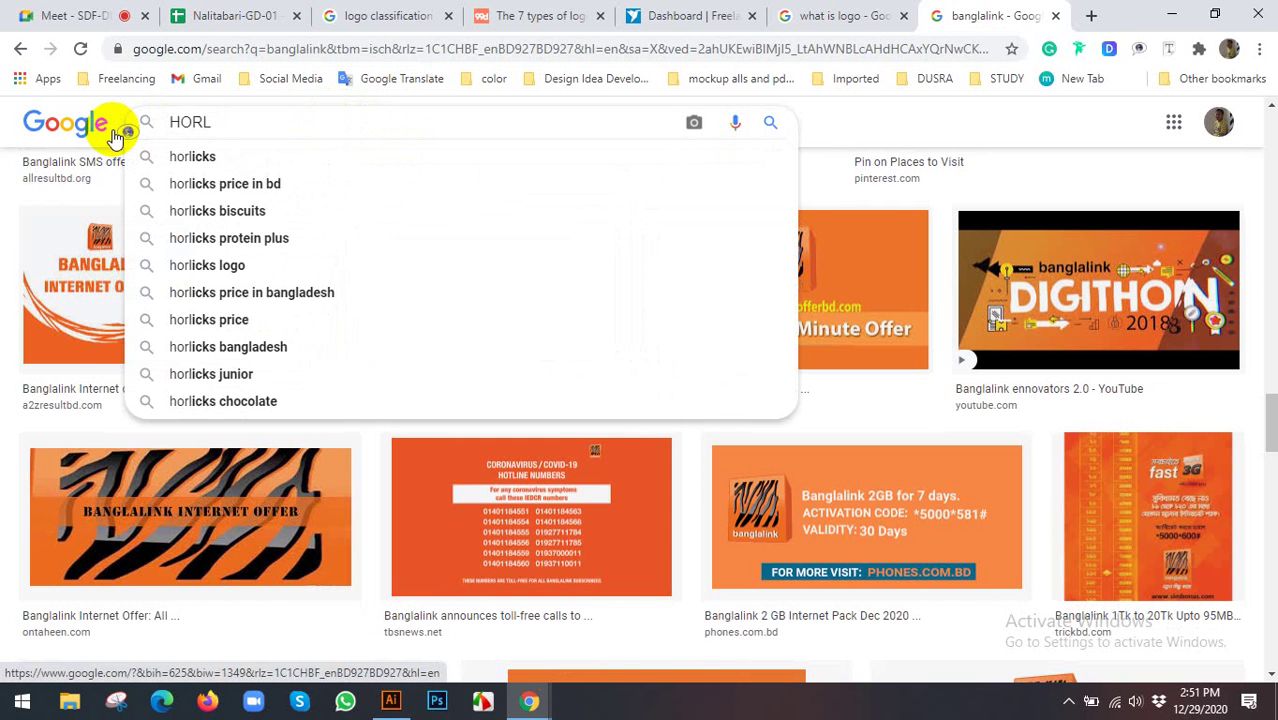
key("Down")
key("Return")
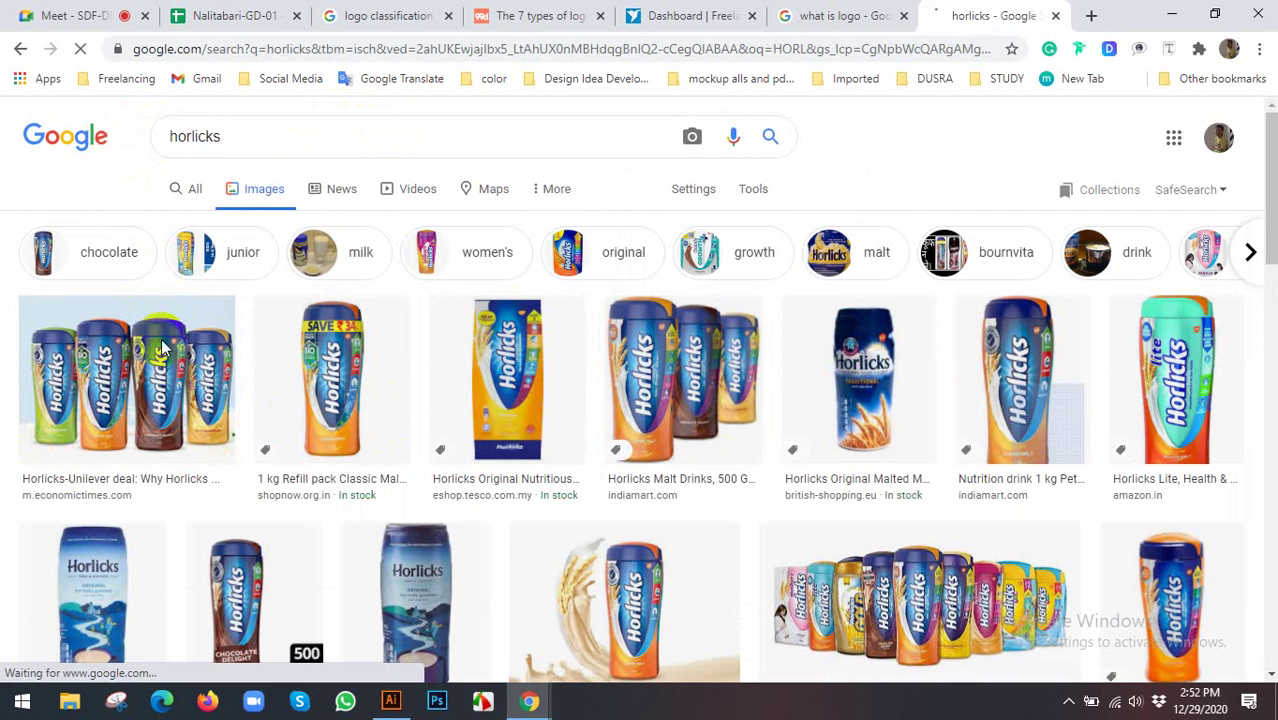
right_click(103, 365)
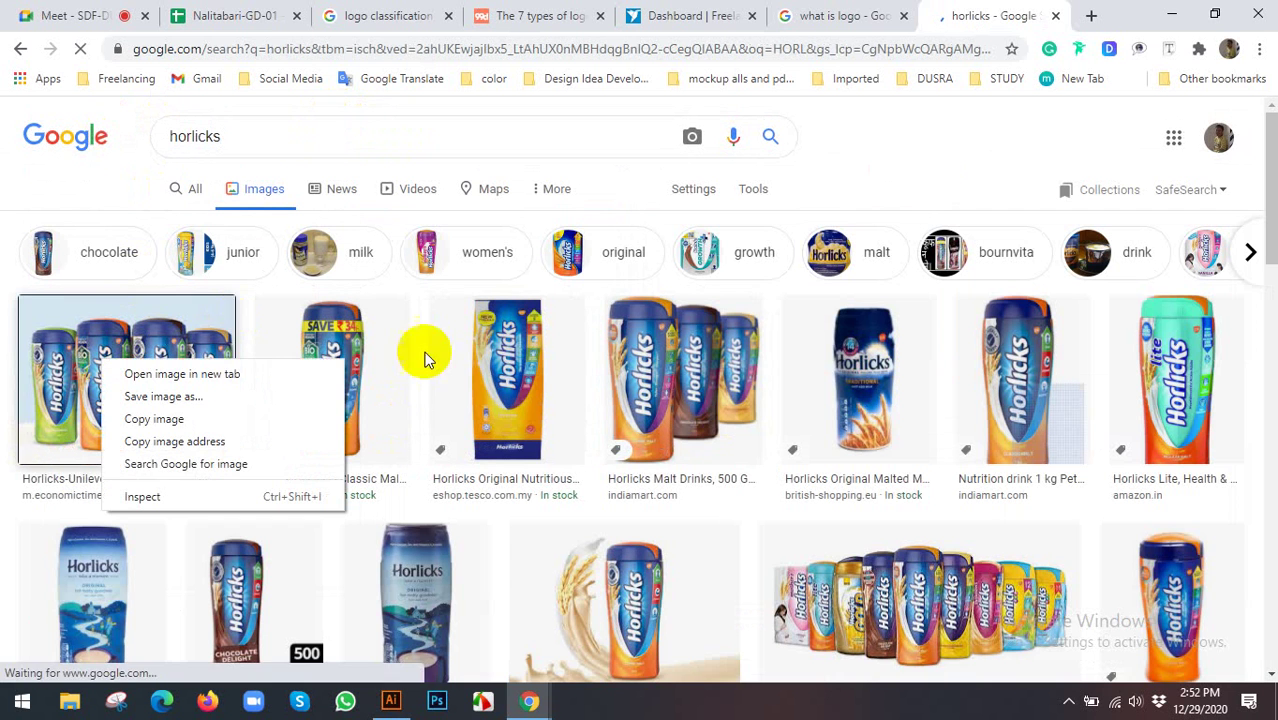
left_click(158, 345)
Extend the image search to 'horlicks BANNER'
scroll(158, 345, "down", 3)
scroll(964, 411, "down", 3)
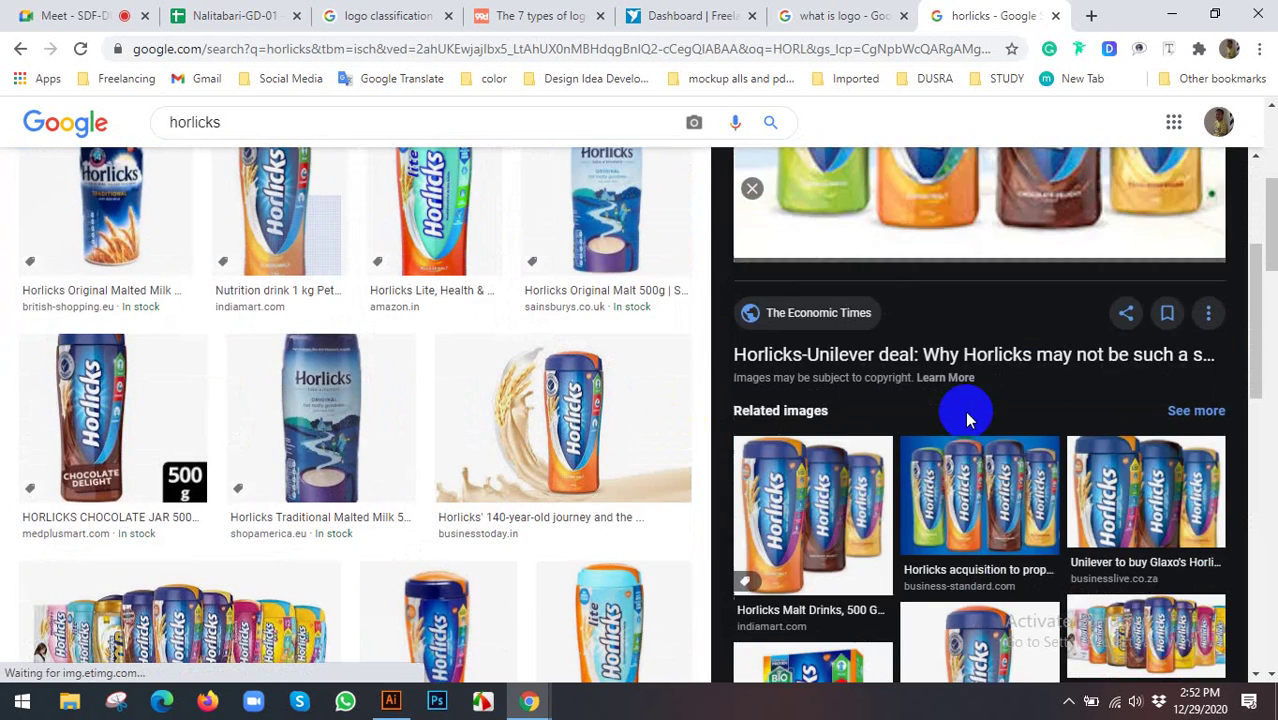
scroll(970, 418, "down", 2)
scroll(974, 424, "down", 4)
scroll(479, 442, "down", 3)
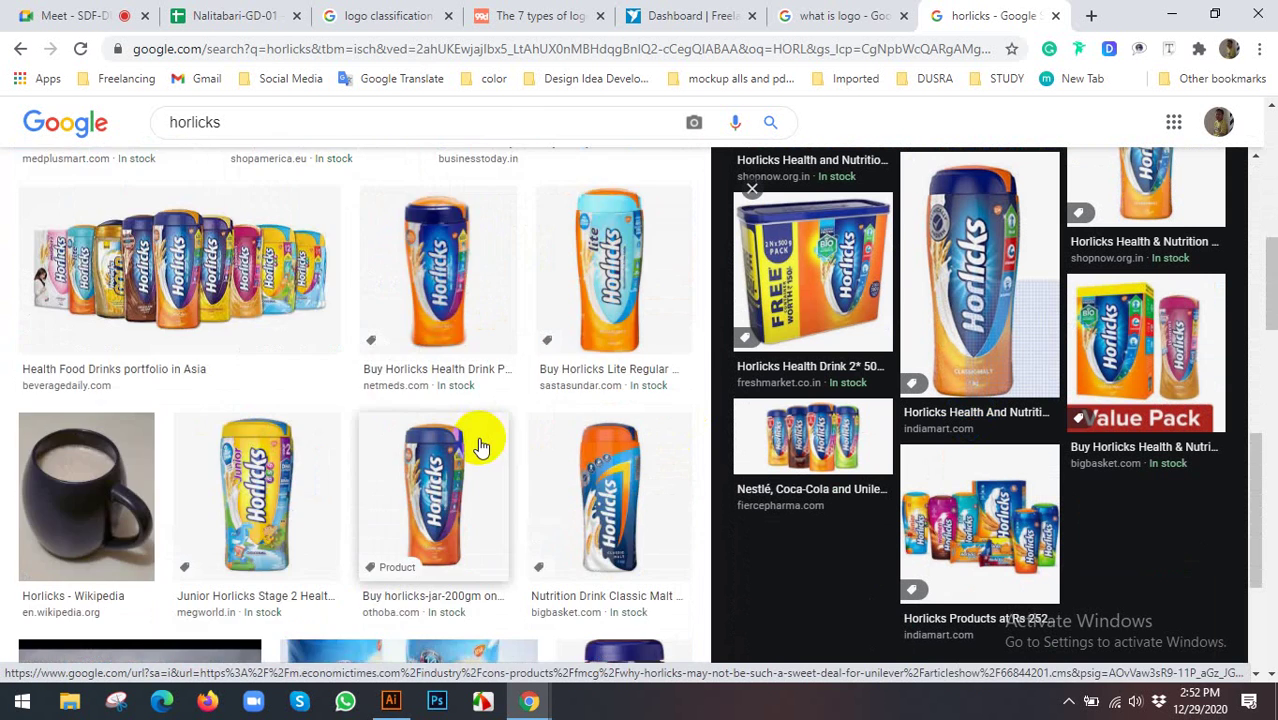
scroll(479, 446, "down", 3)
scroll(479, 446, "down", 5)
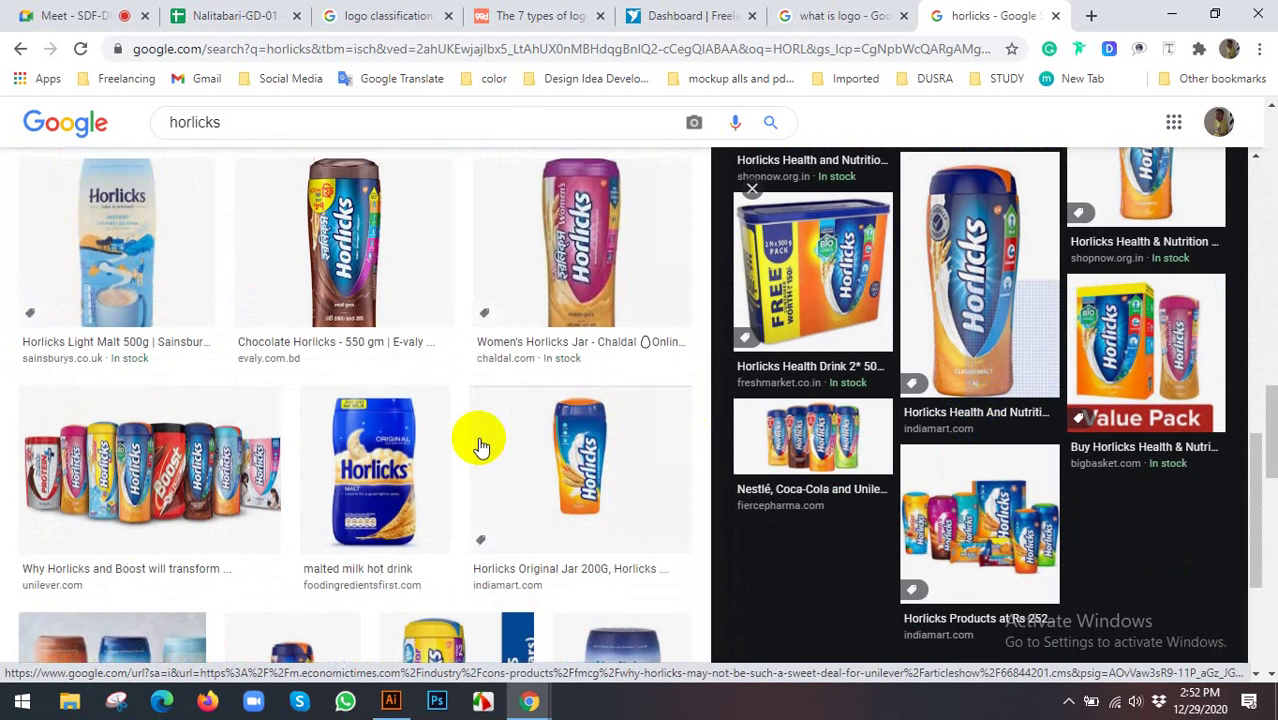
left_click(282, 119)
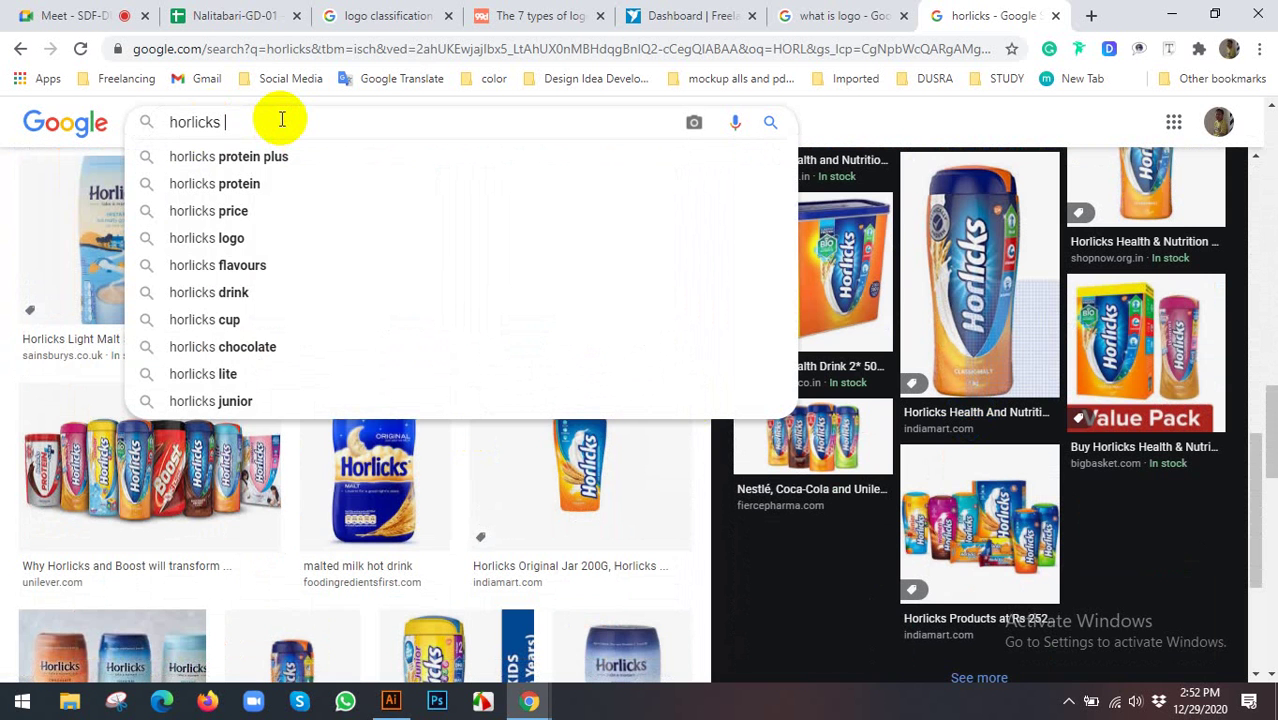
type("BANNER")
key("Return")
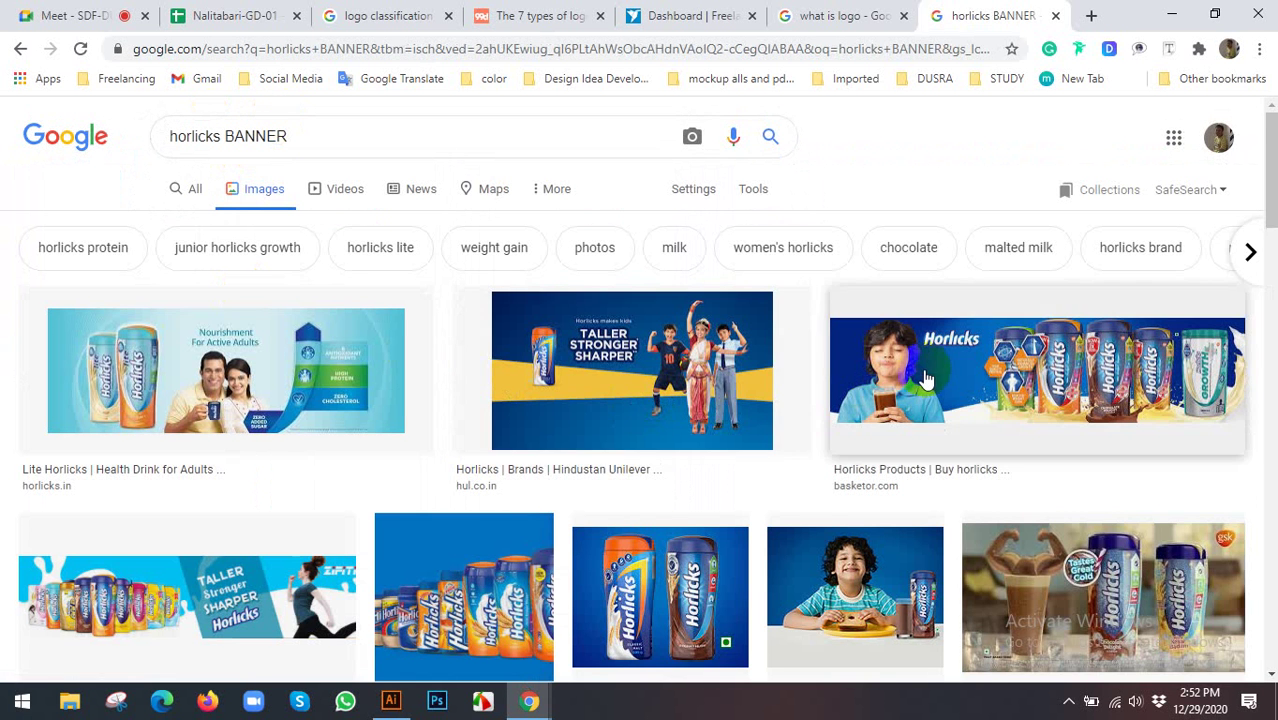
Replace the search term with 'pran' and run the image search
scroll(925, 378, "down", 1)
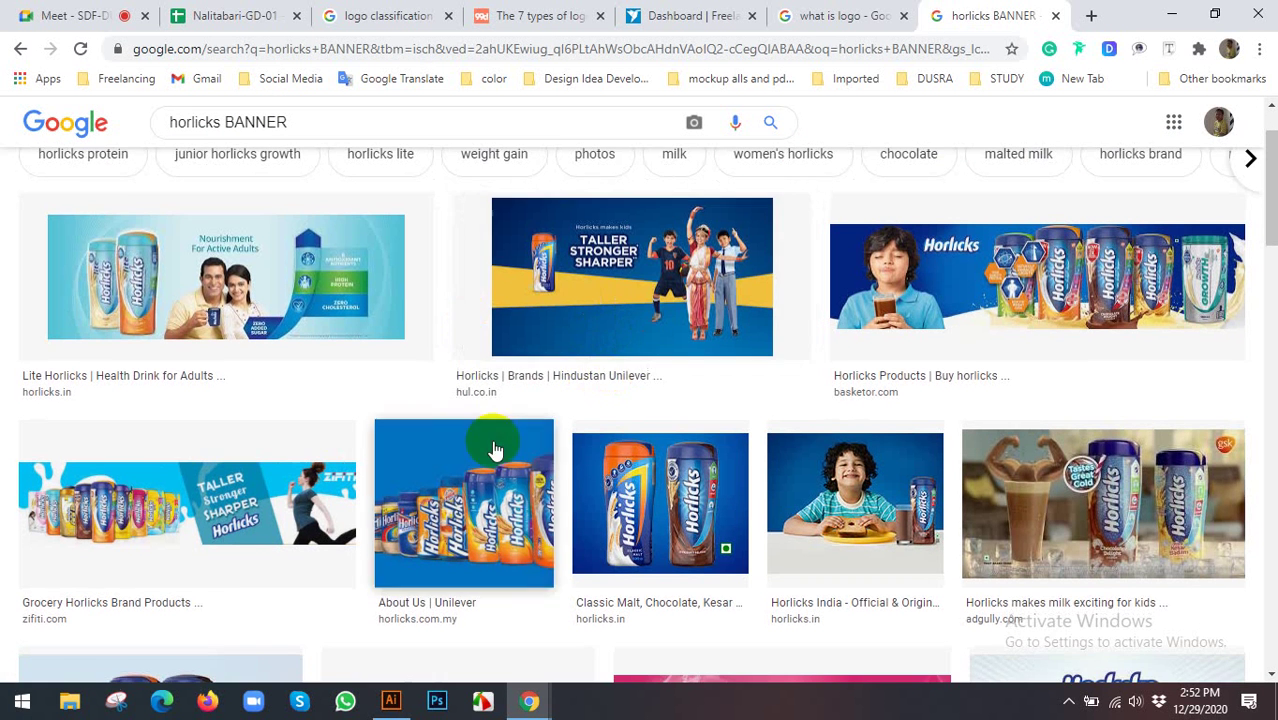
scroll(616, 439, "down", 3)
scroll(616, 441, "down", 2)
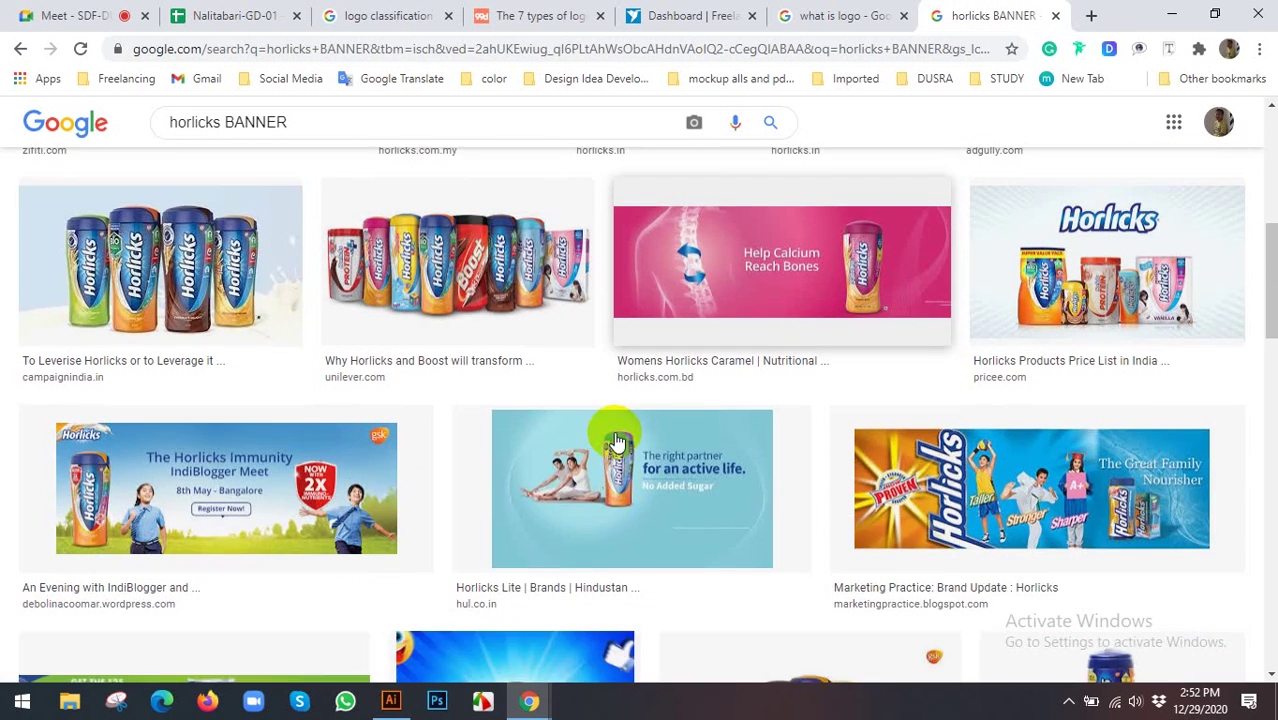
left_click_drag(342, 120, 55, 127)
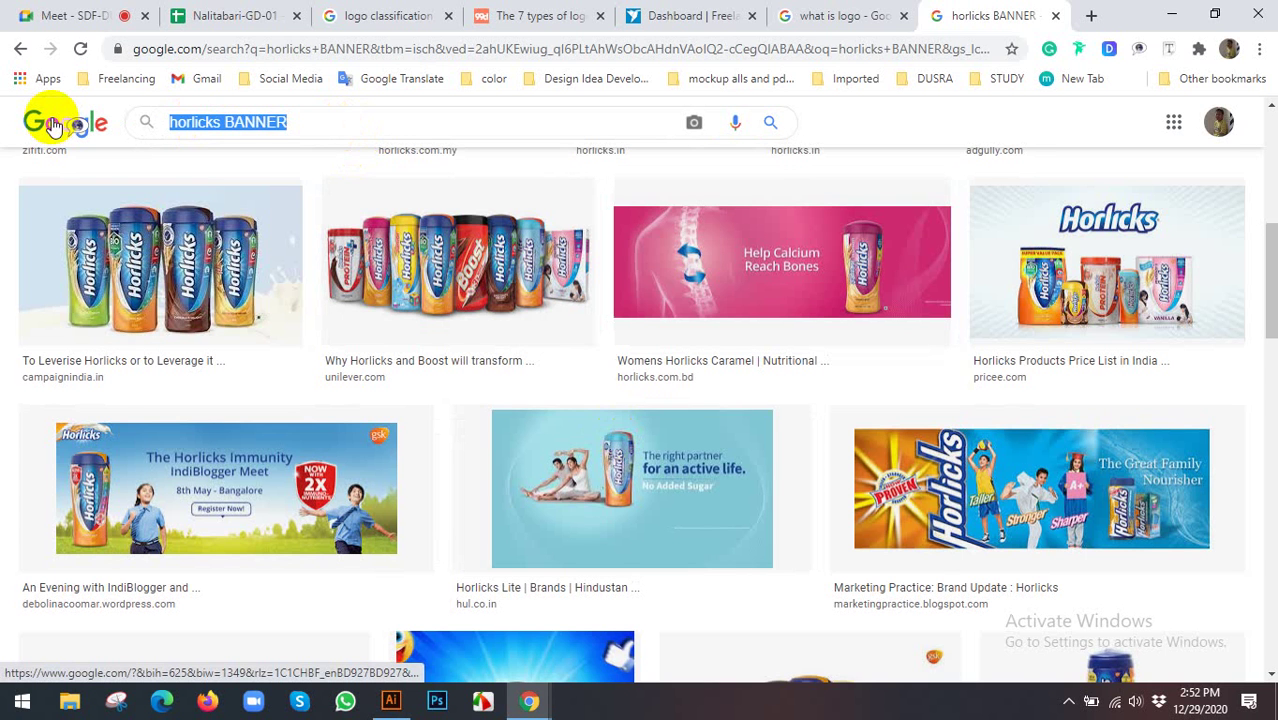
type("pr")
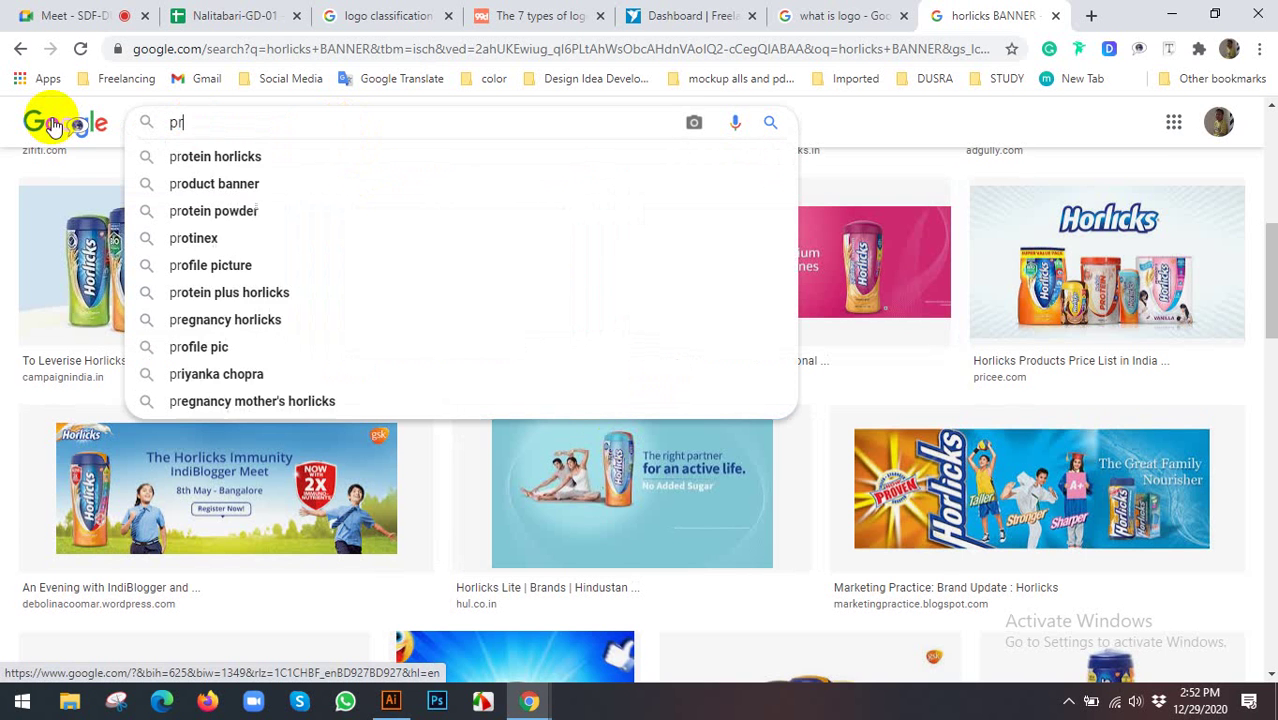
type("and")
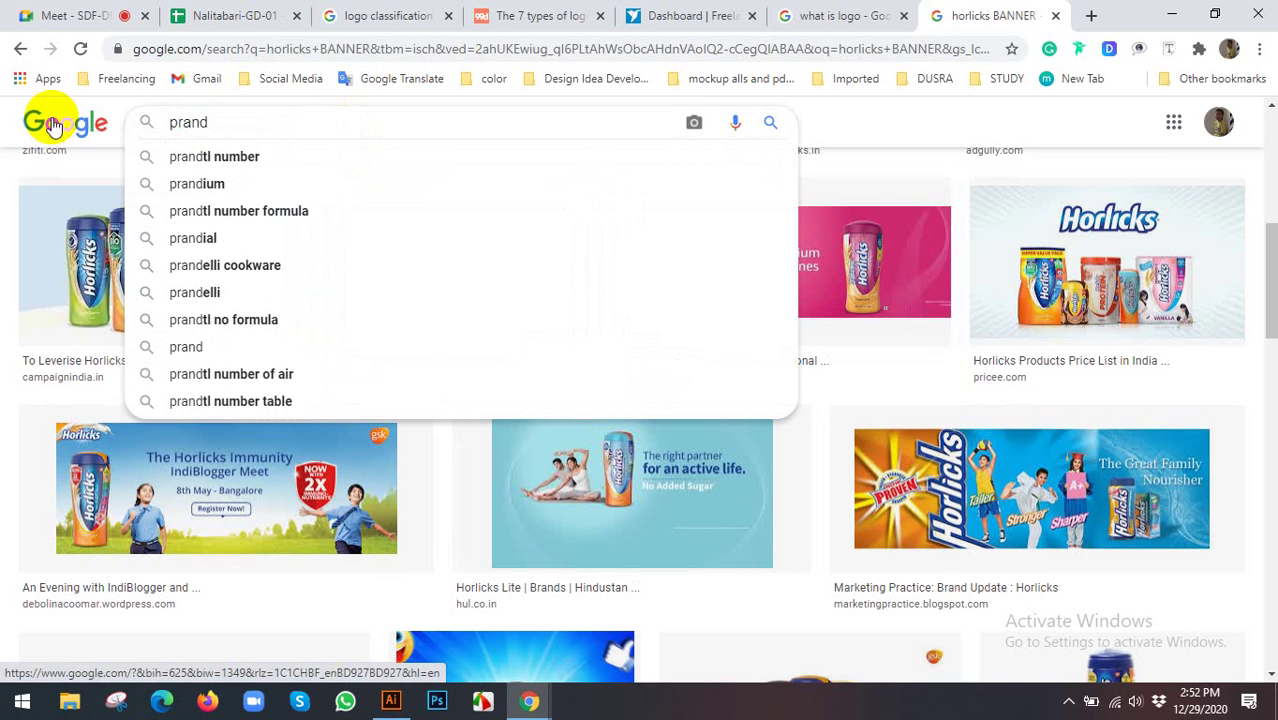
key("BackSpace")
key("BackSpace")
type("n")
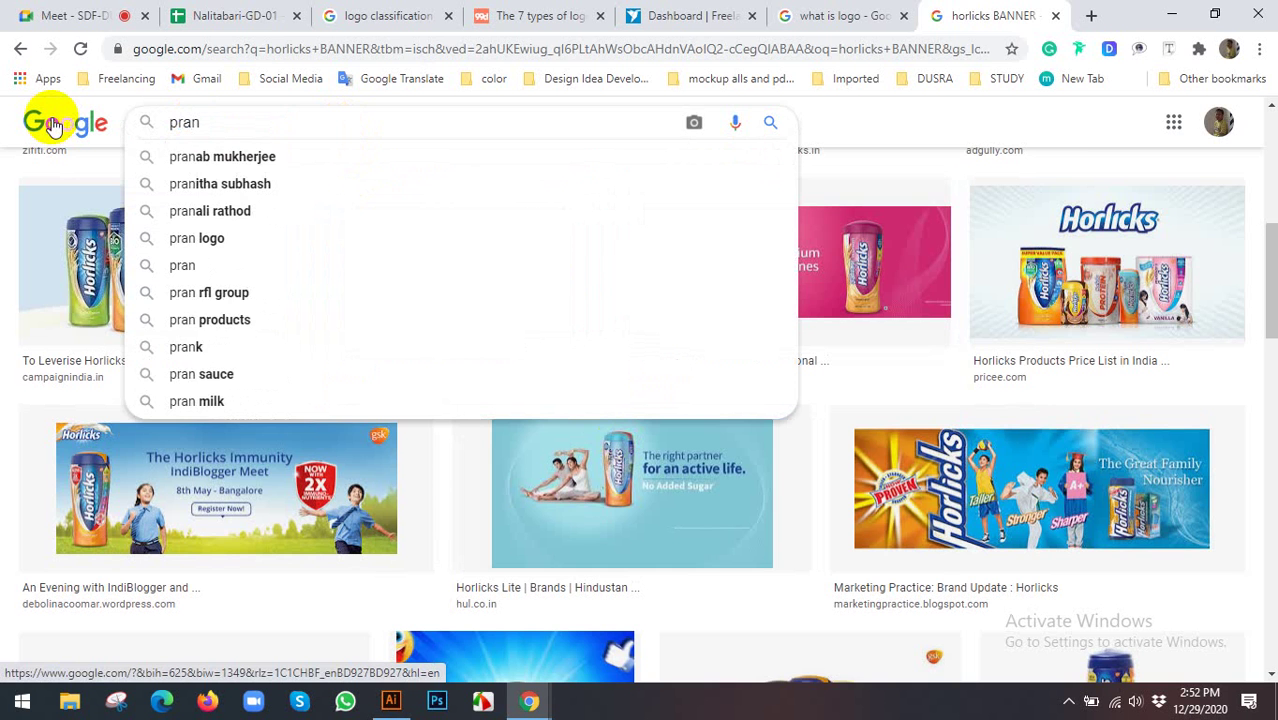
key("Return")
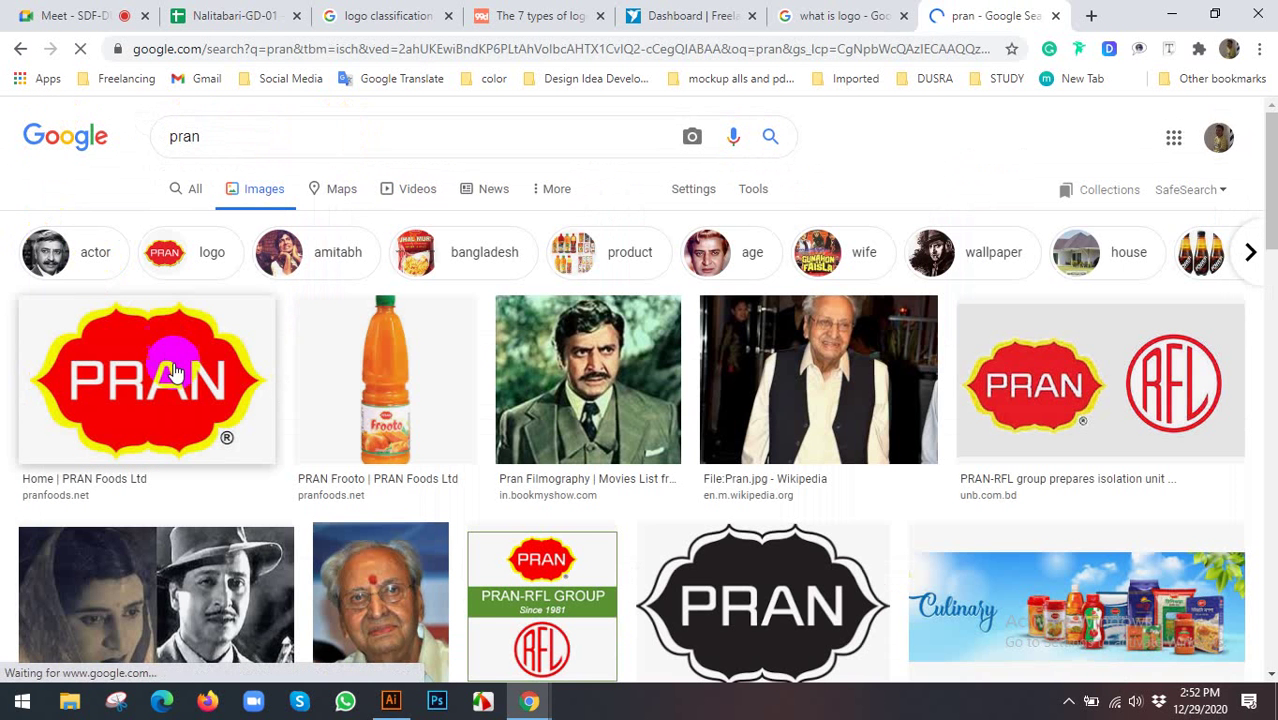
scroll(173, 362, "down", 1)
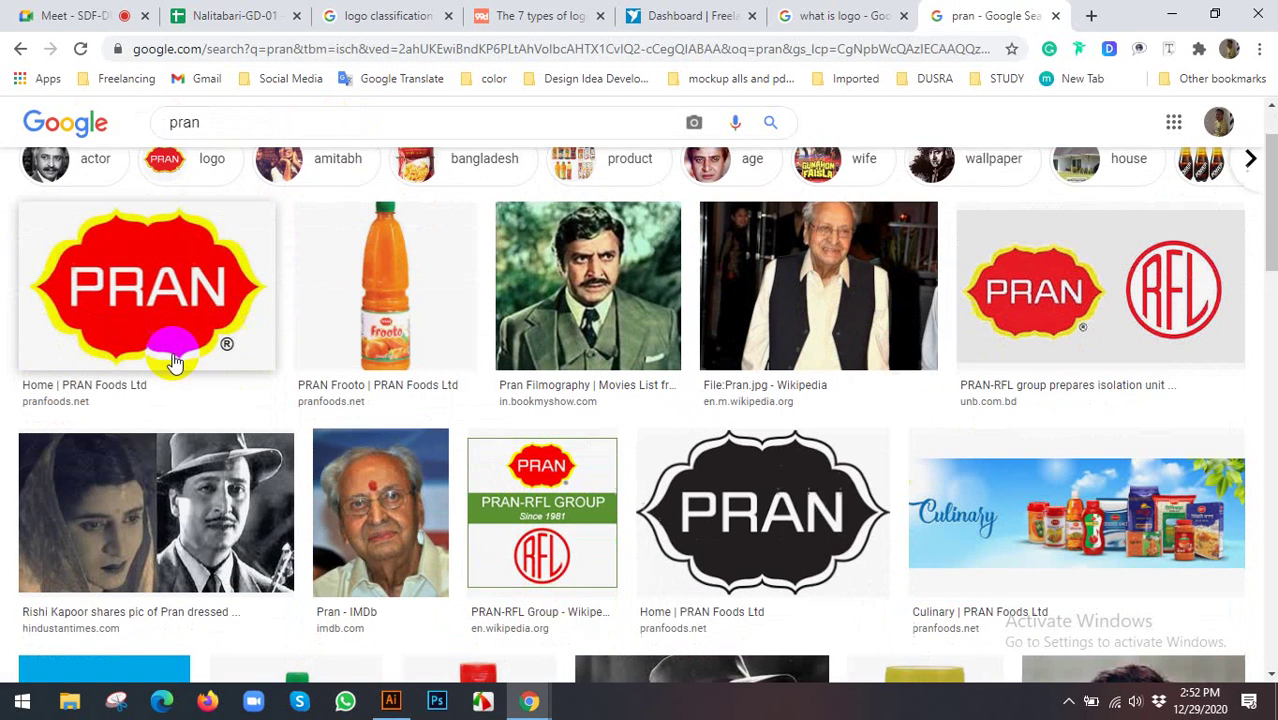
scroll(175, 360, "down", 2)
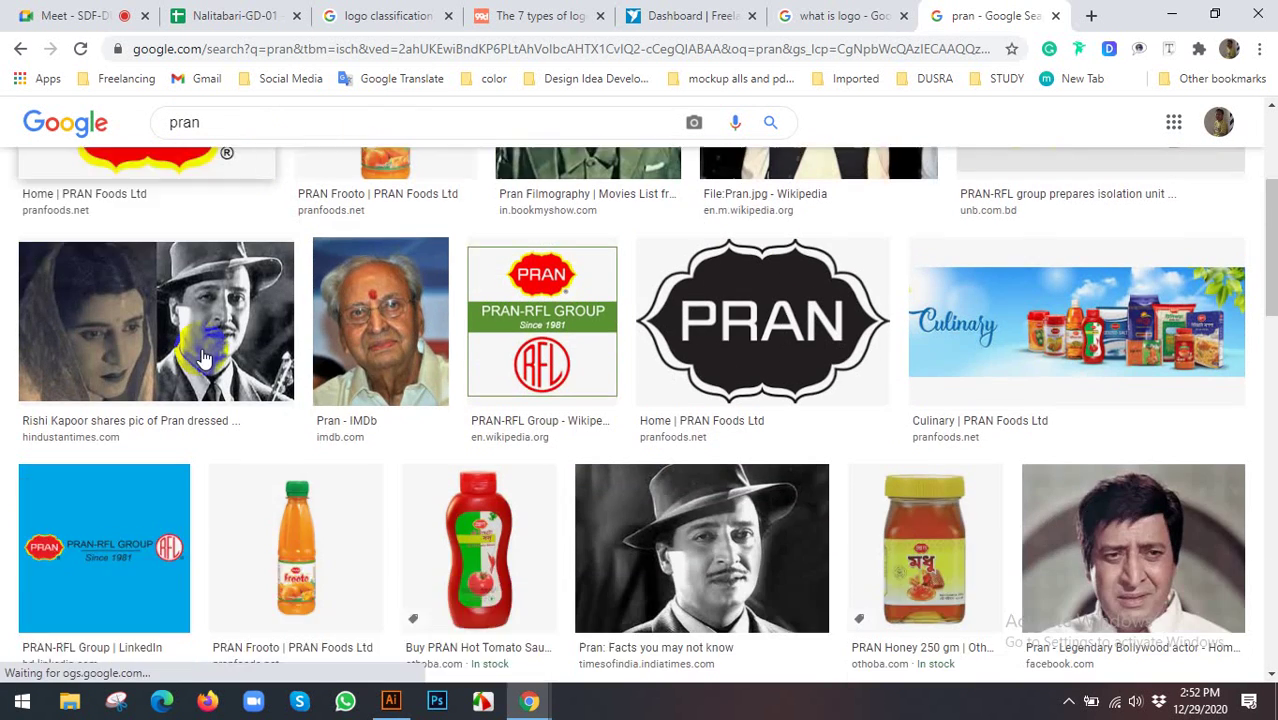
scroll(214, 285, "down", 3)
scroll(656, 457, "down", 4)
scroll(725, 372, "down", 2)
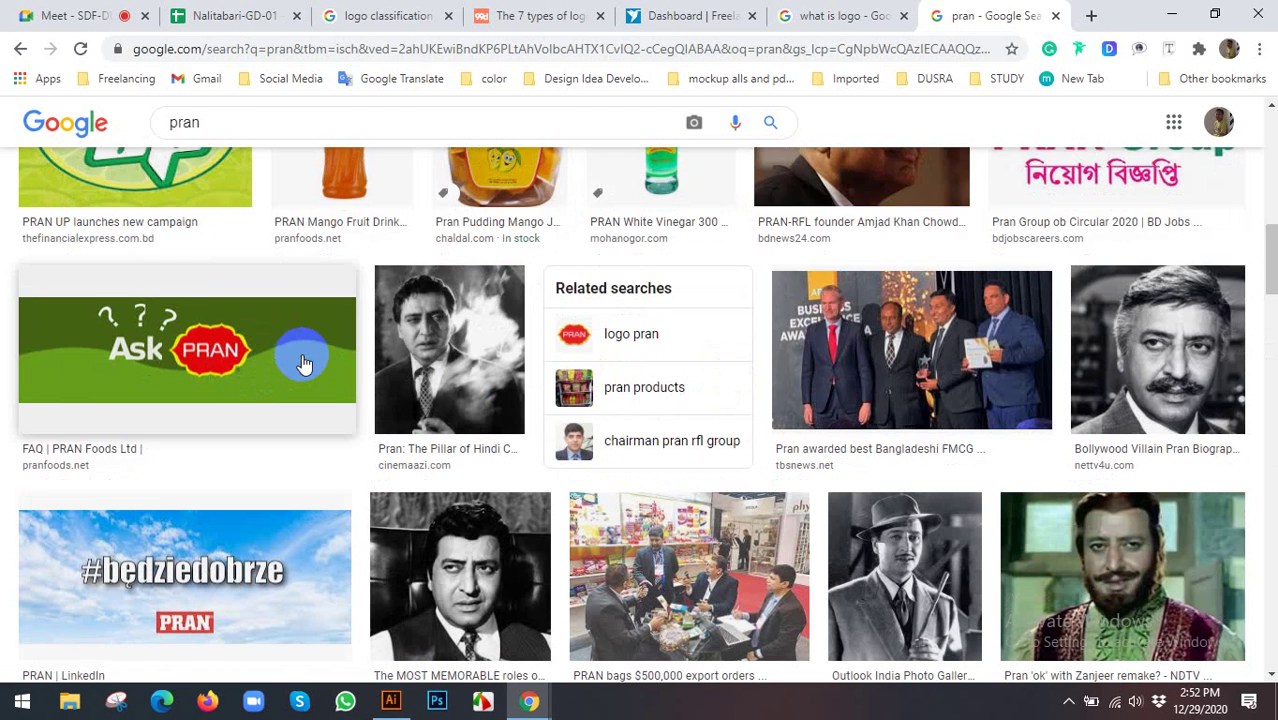
scroll(300, 362, "down", 2)
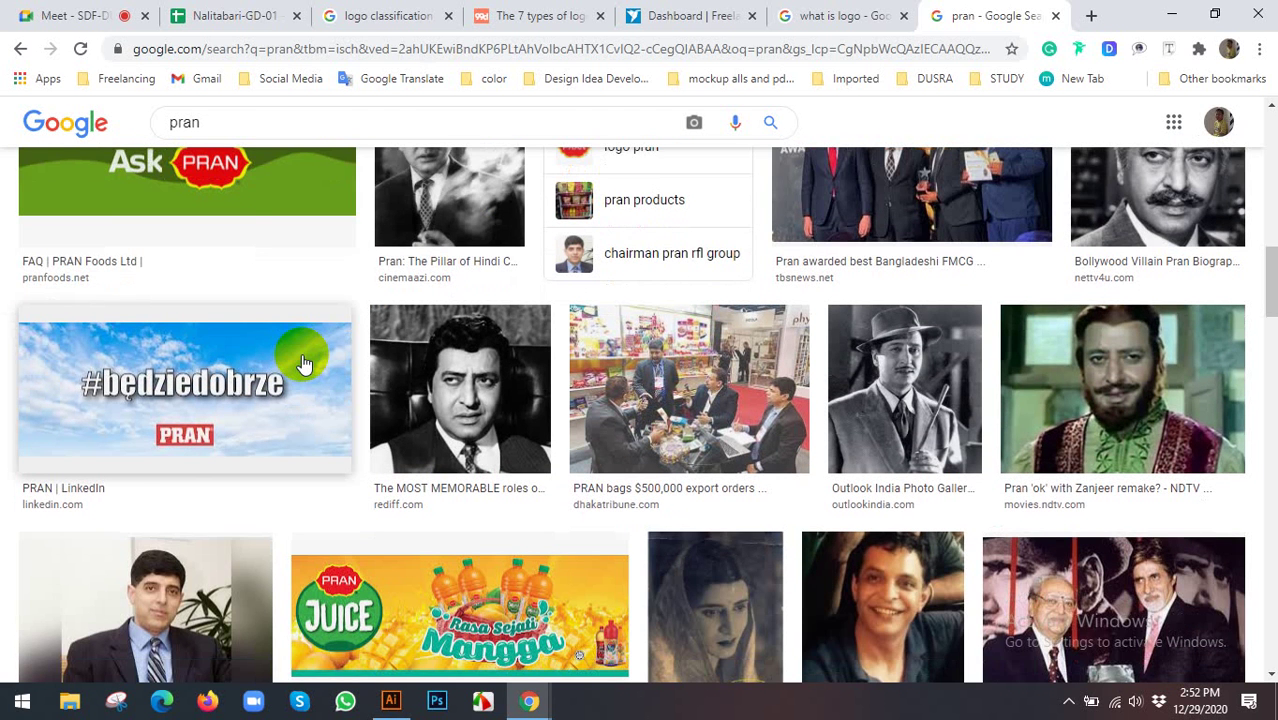
scroll(304, 363, "down", 2)
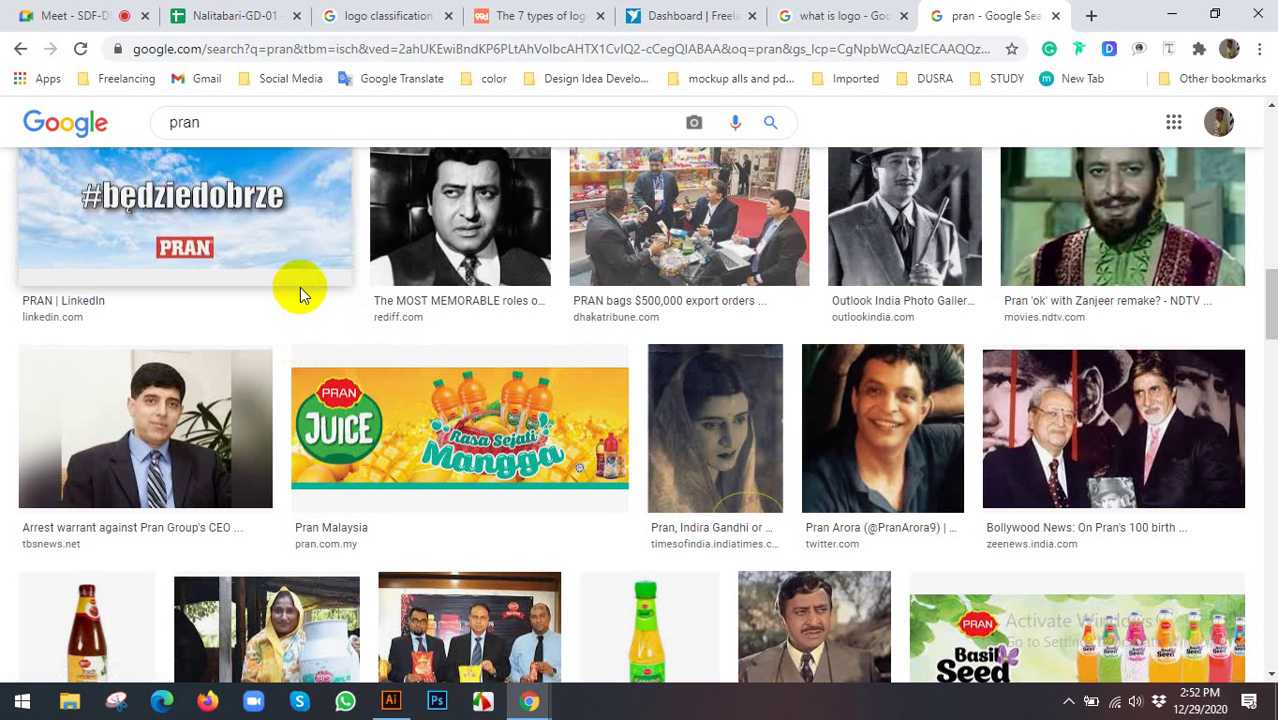
scroll(300, 288, "down", 3)
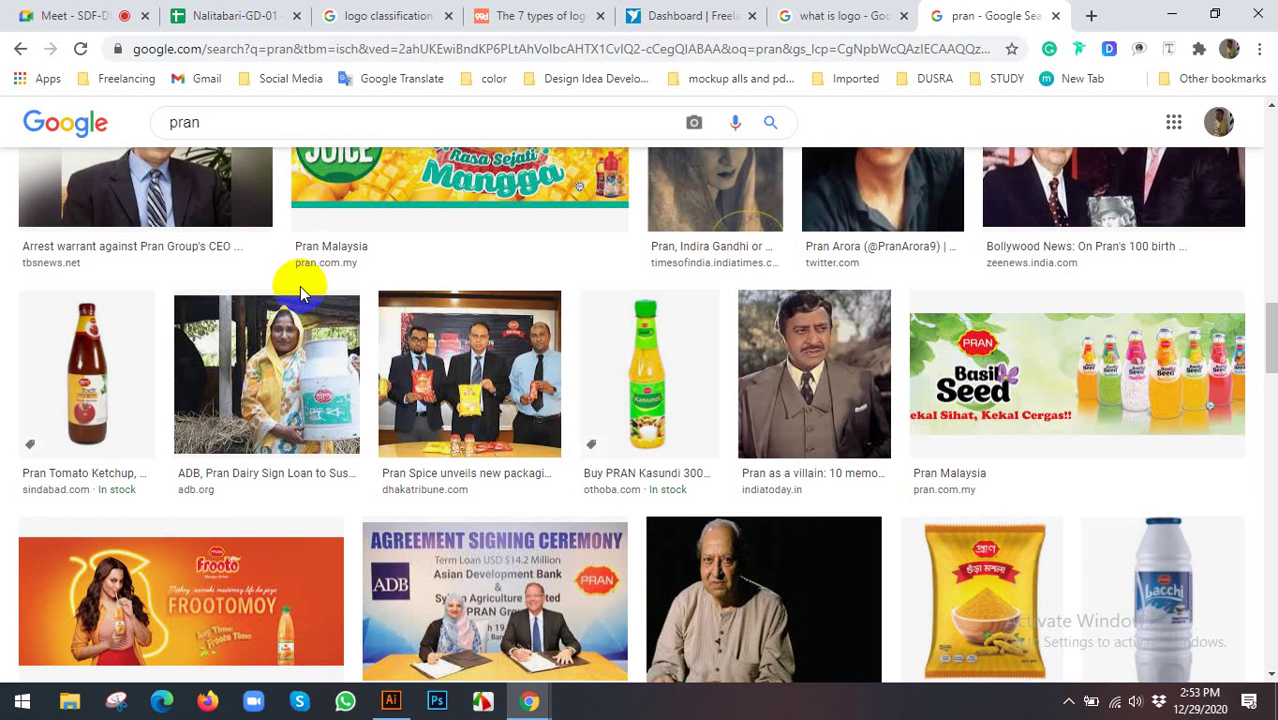
scroll(305, 295, "down", 2)
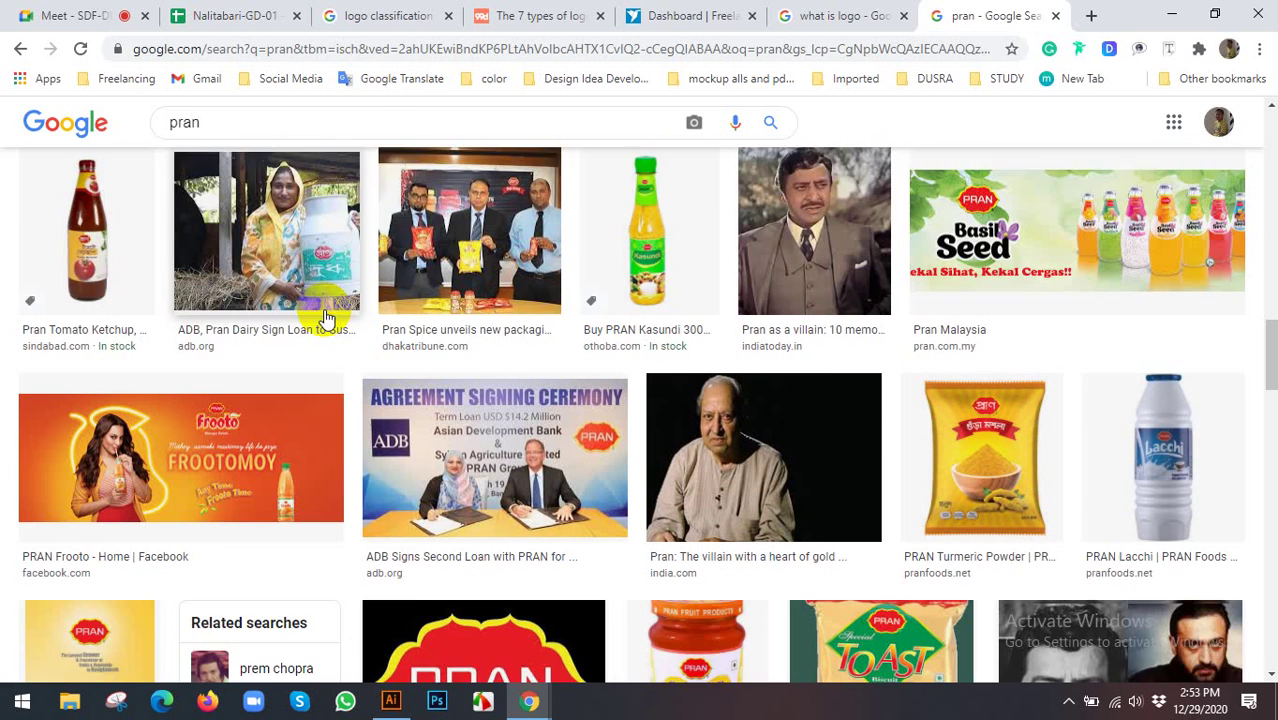
scroll(328, 308, "down", 2)
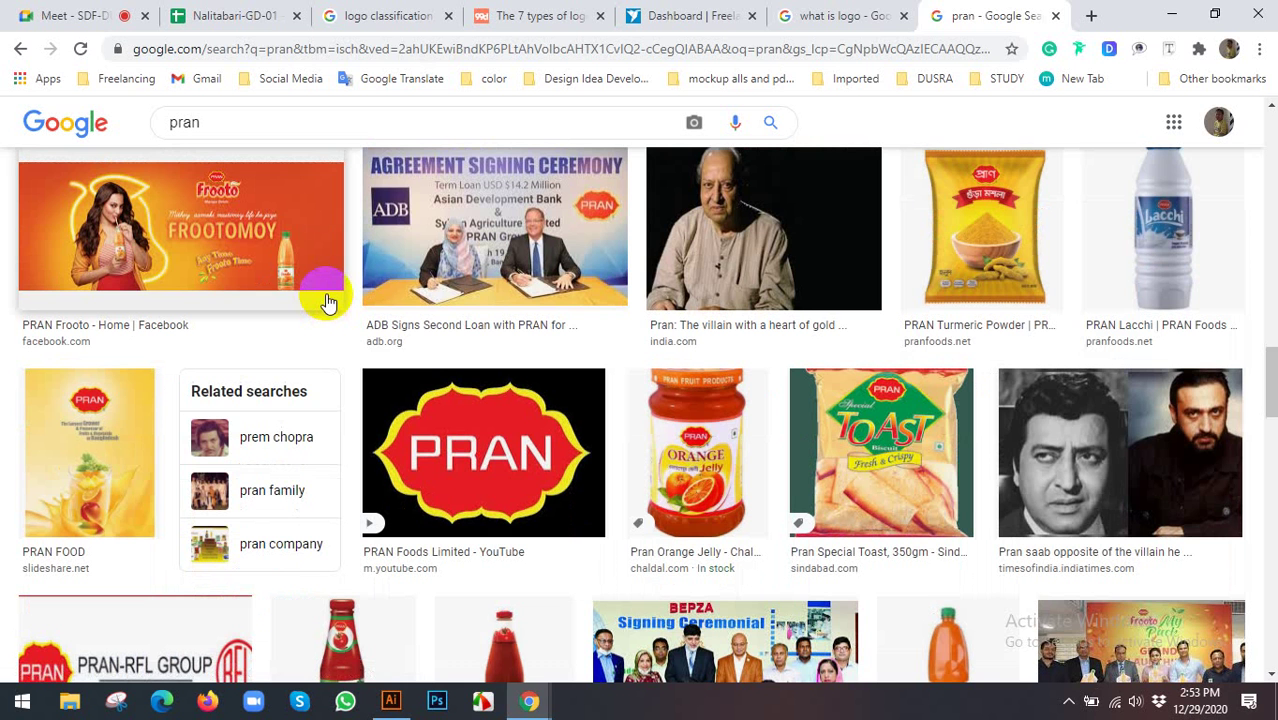
scroll(328, 298, "down", 2)
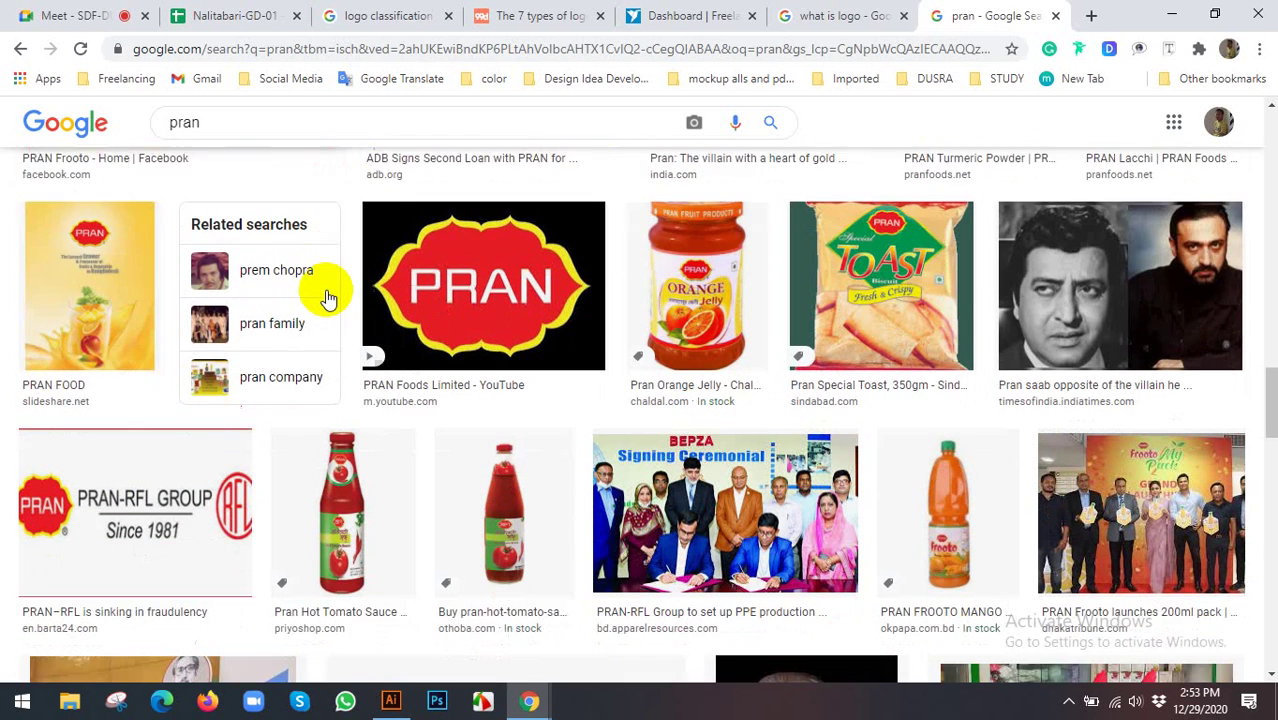
scroll(328, 297, "down", 1)
scroll(325, 290, "down", 2)
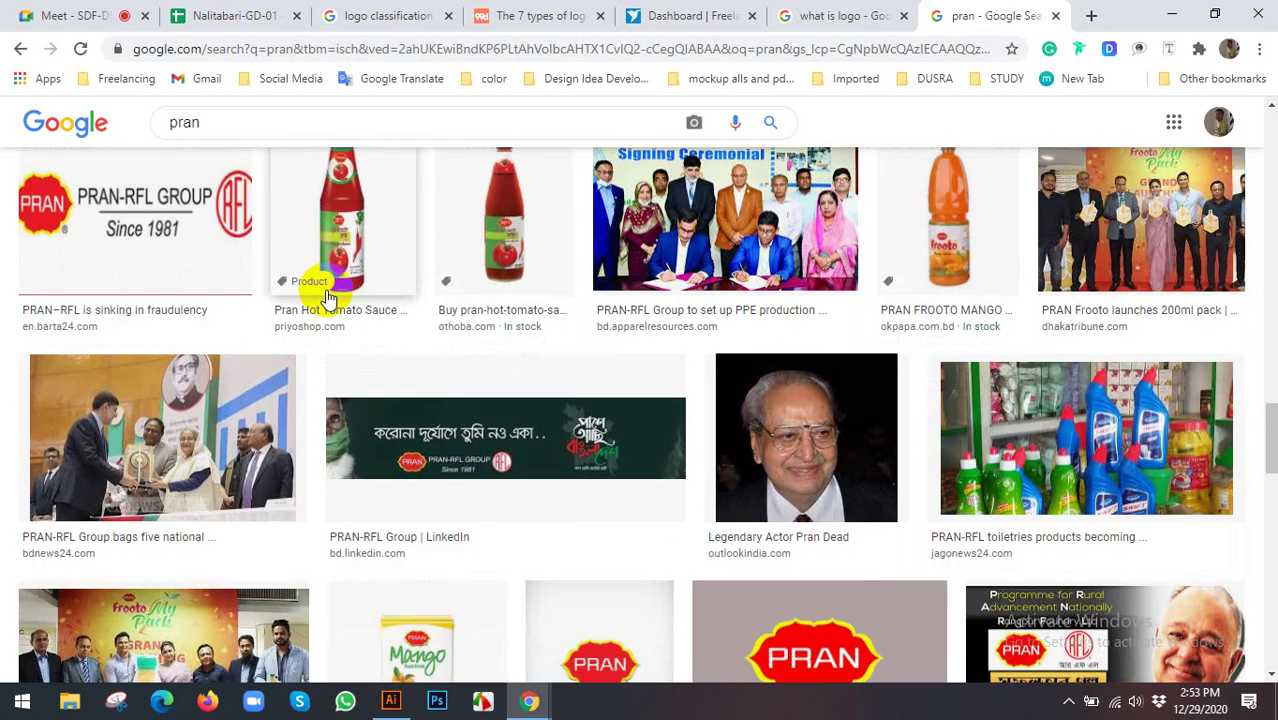
scroll(487, 305, "down", 2)
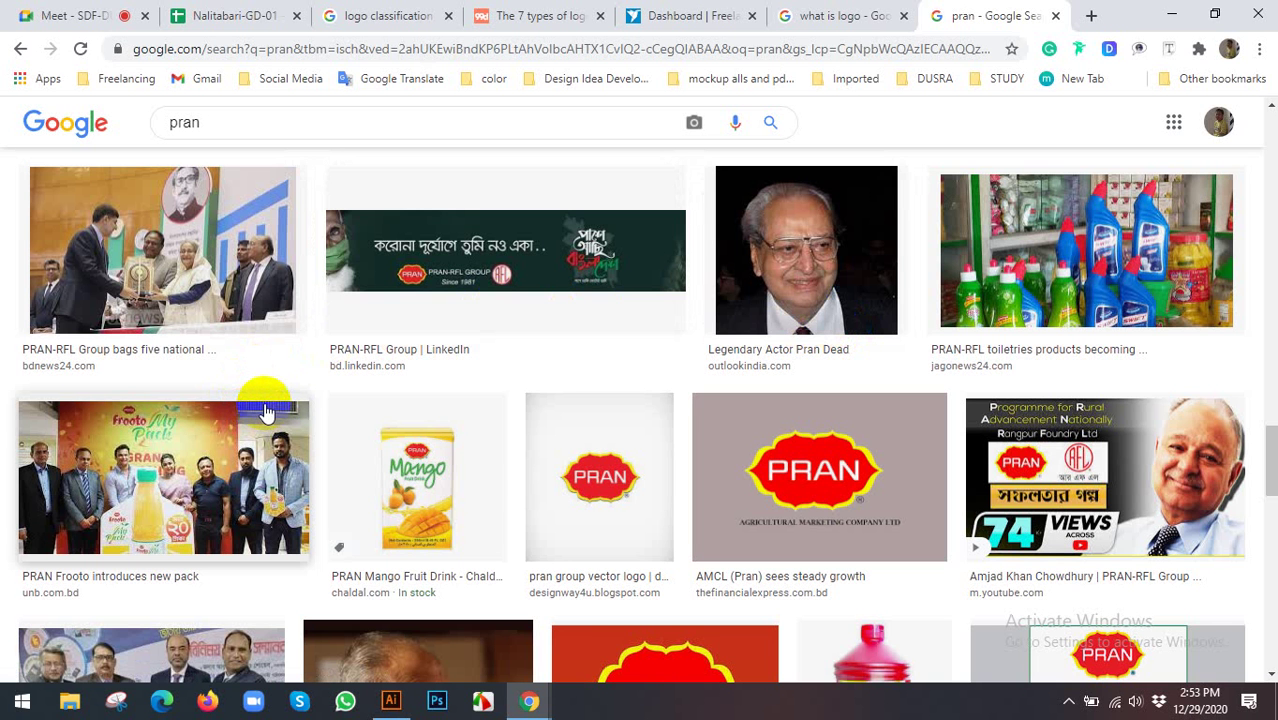
scroll(265, 413, "down", 2)
scroll(265, 408, "down", 2)
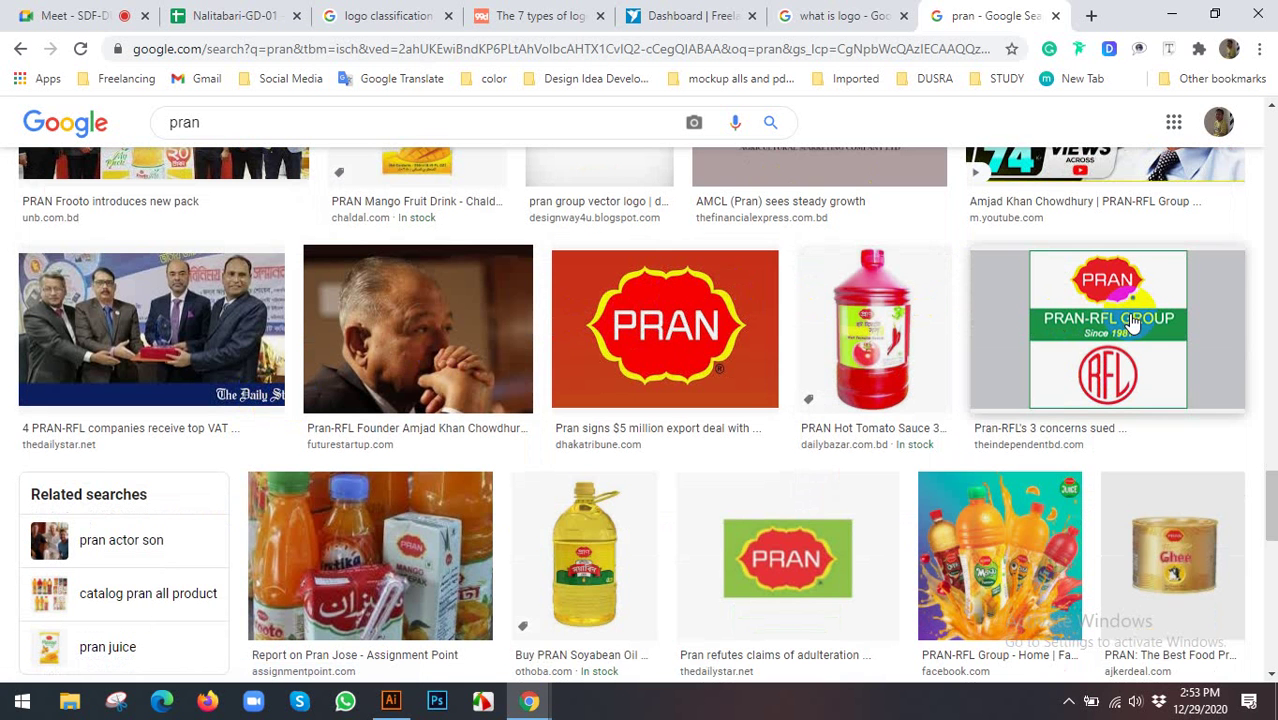
scroll(614, 258, "down", 2)
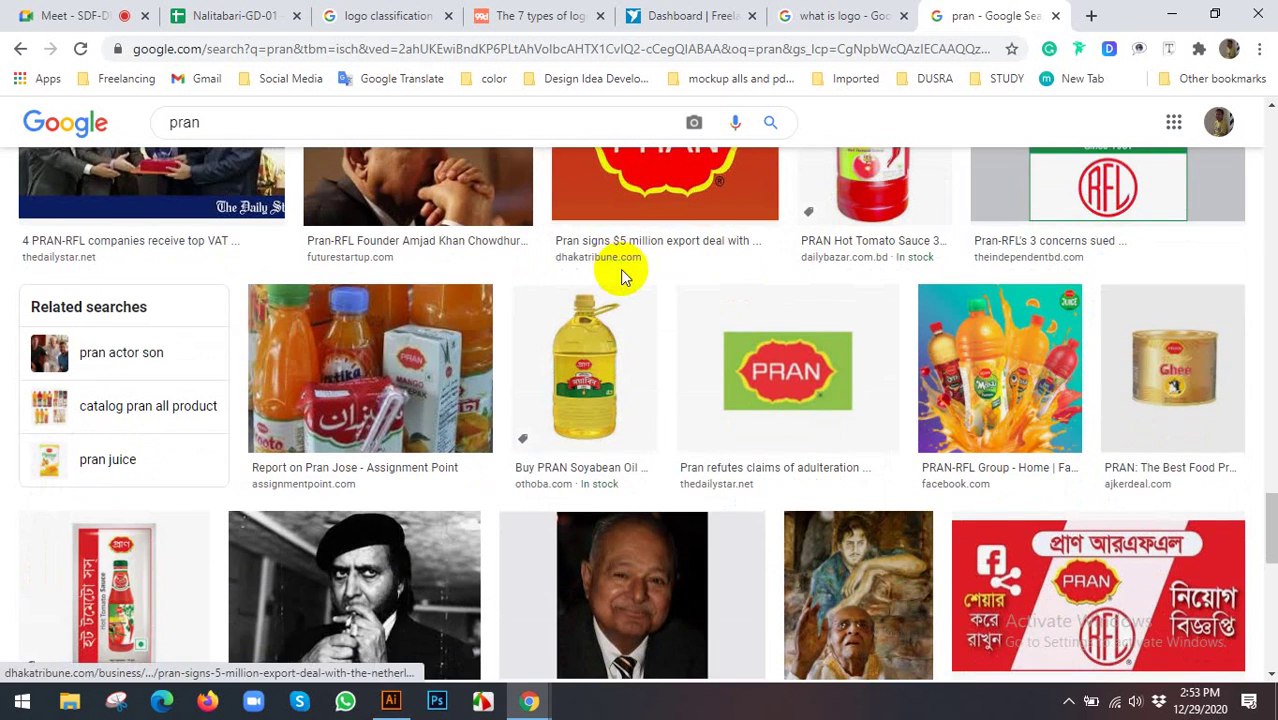
scroll(625, 268, "up", 3)
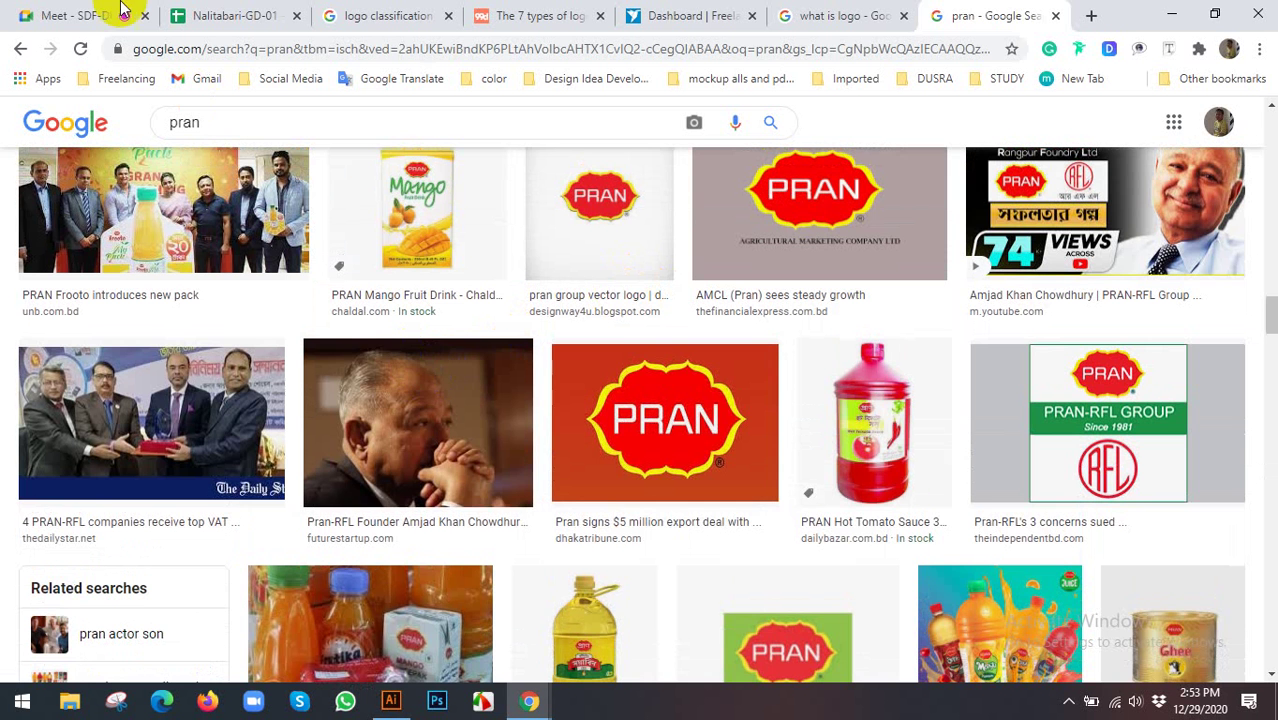
Admit the waiting participant into the Meet call and go back to the pran images
left_click(70, 15)
left_click(831, 210)
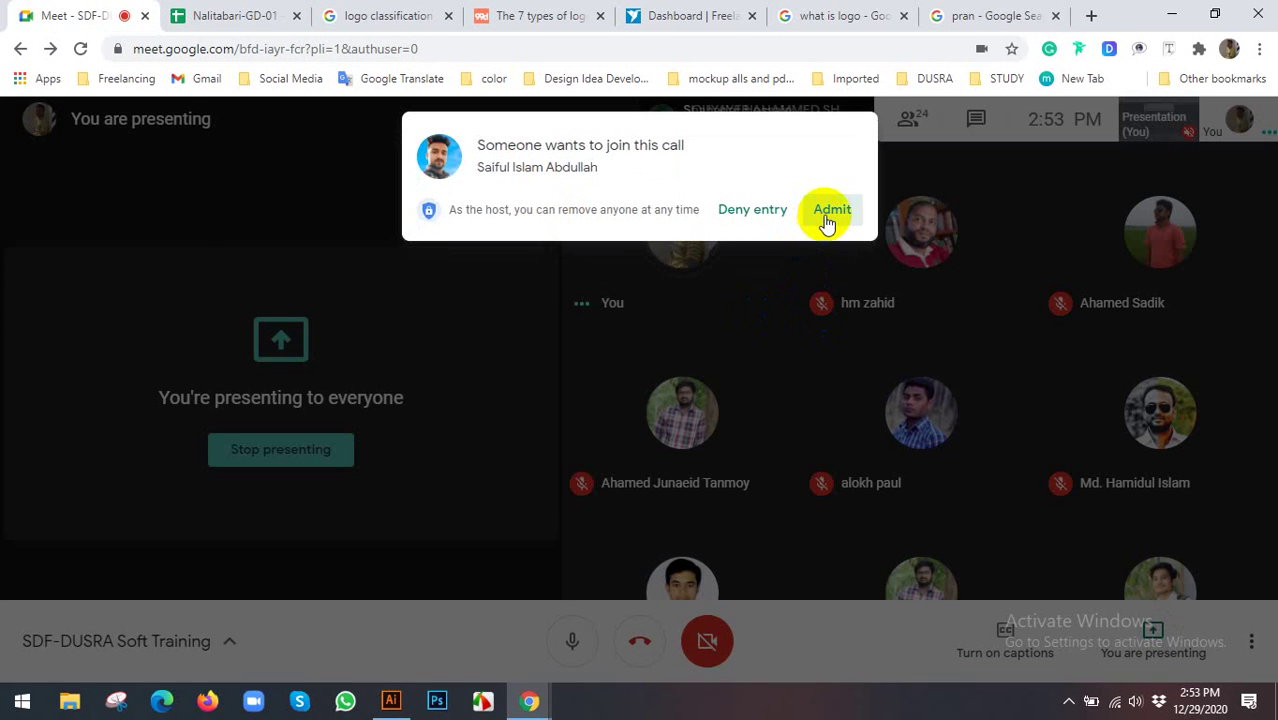
left_click(995, 15)
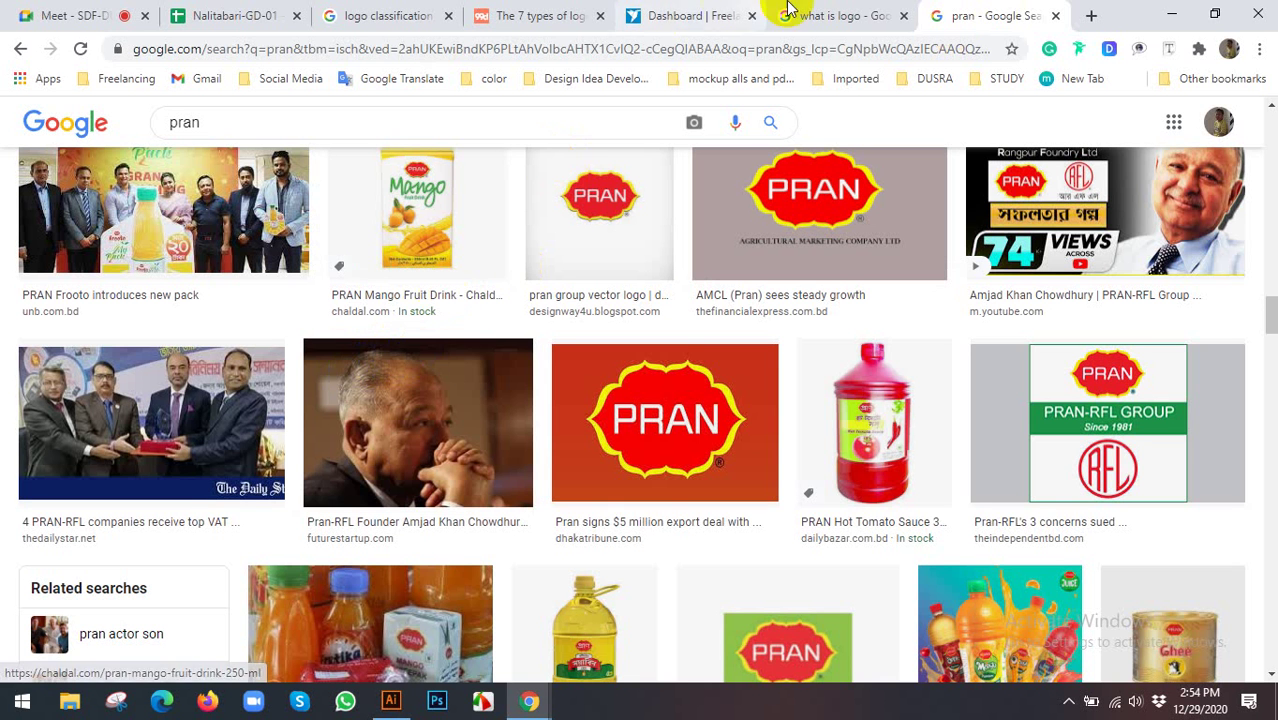
Switch to the 99designs '7 types of logos' article and scroll to the Pepsi, KFC, NASA, Apple examples
left_click(575, 12)
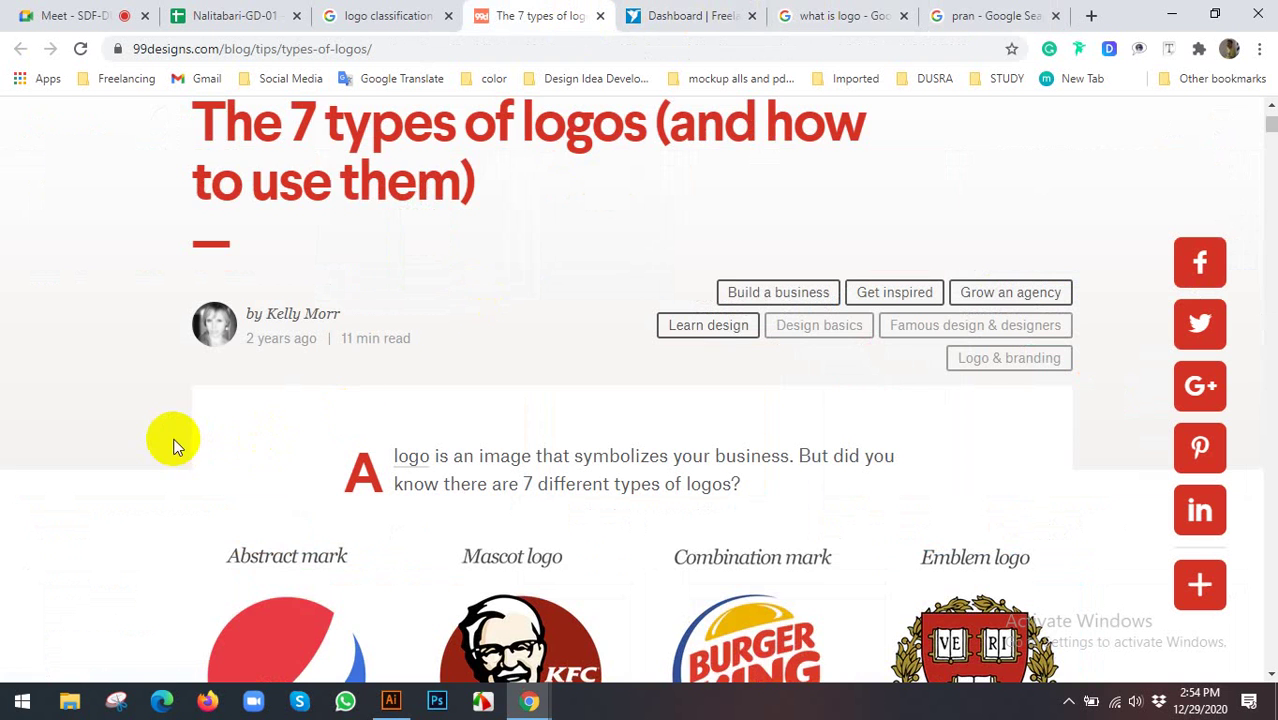
scroll(172, 440, "down", 2)
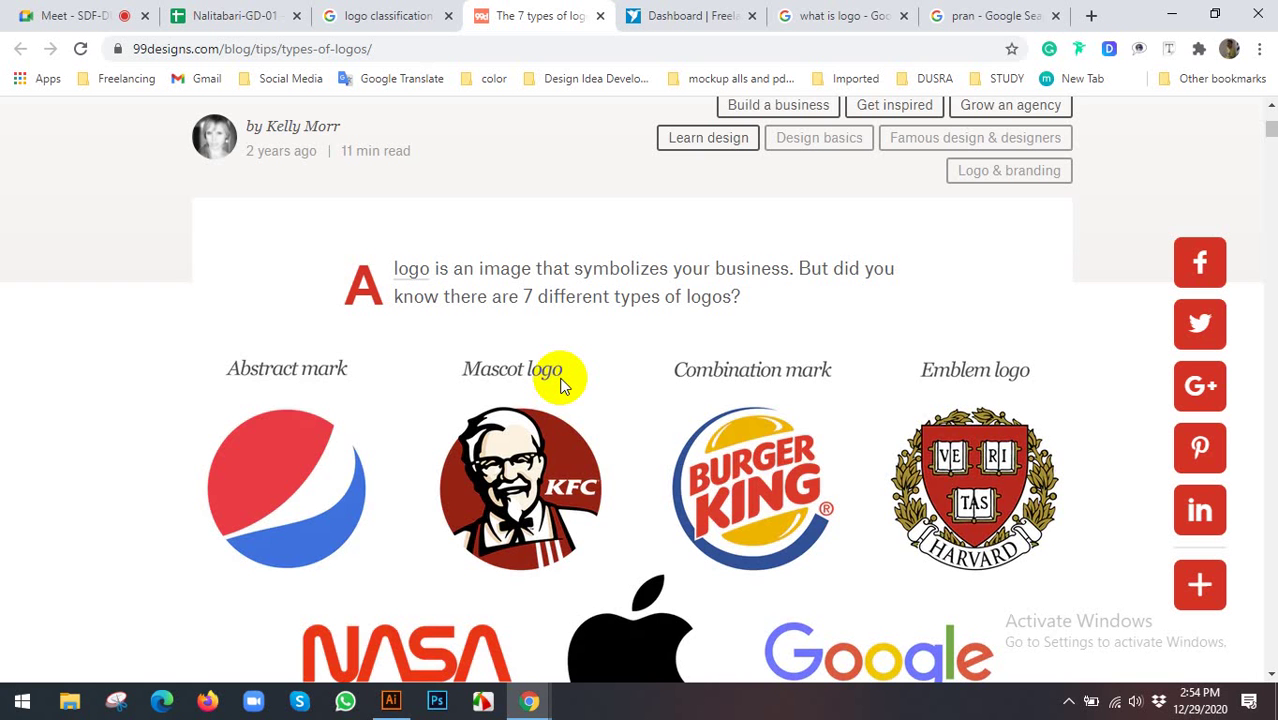
scroll(561, 385, "down", 2)
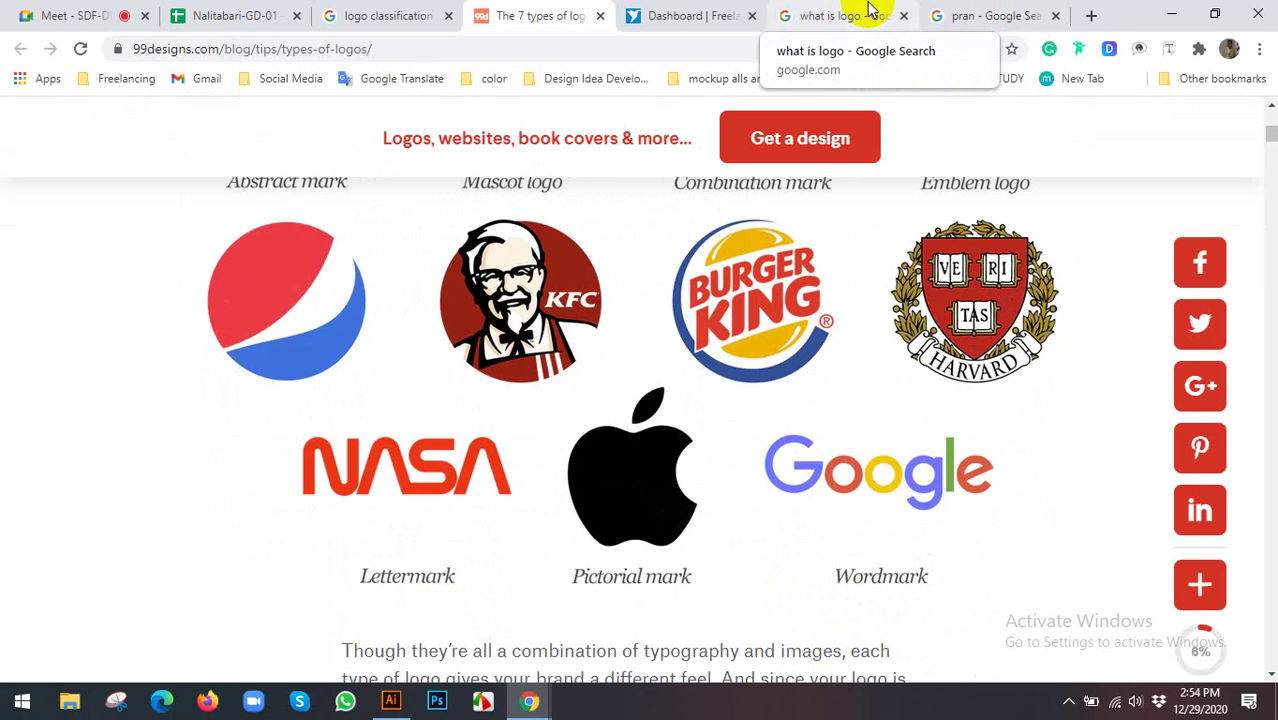
Search Google for the difference between logo and monogram in a new tab
left_click(1091, 15)
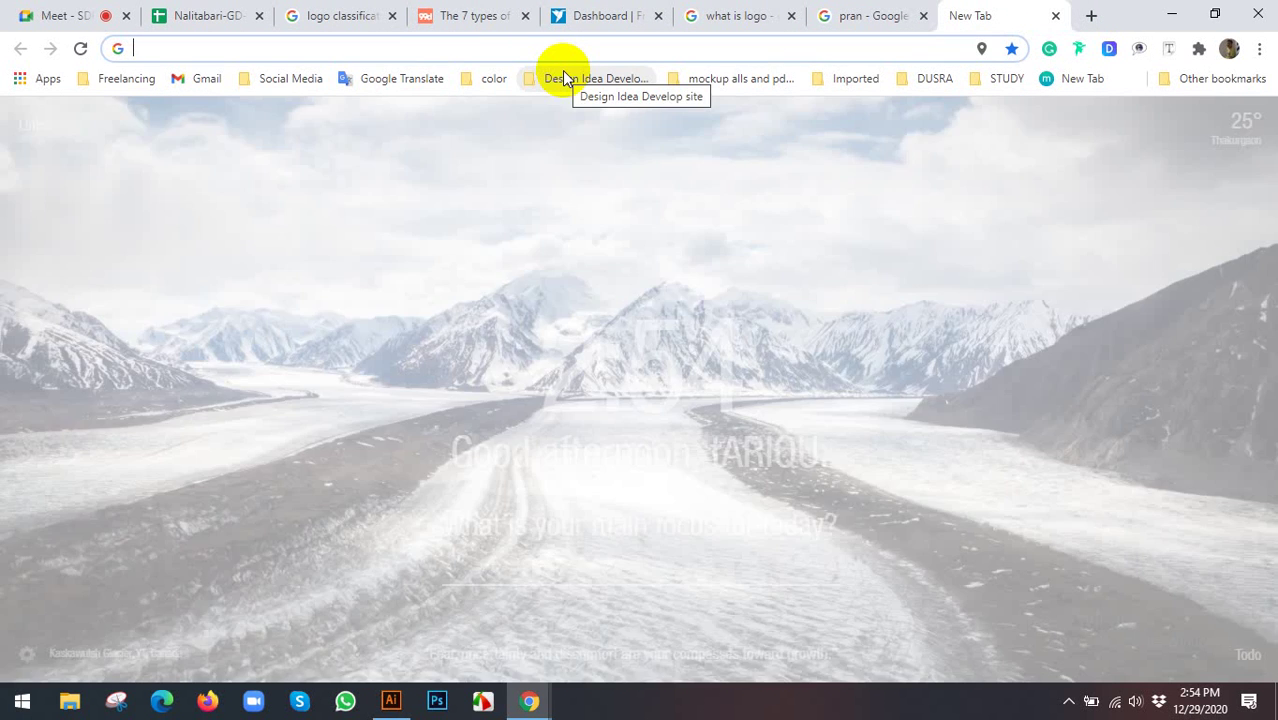
type("what is ")
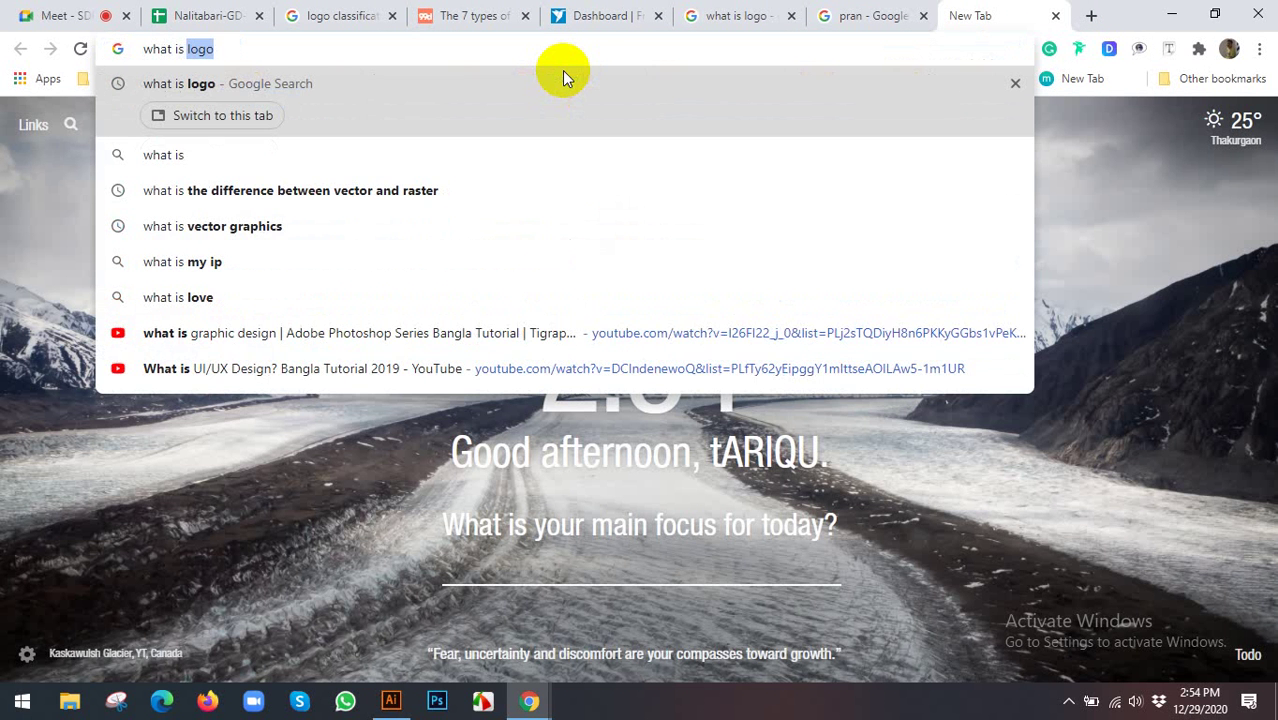
type("diff")
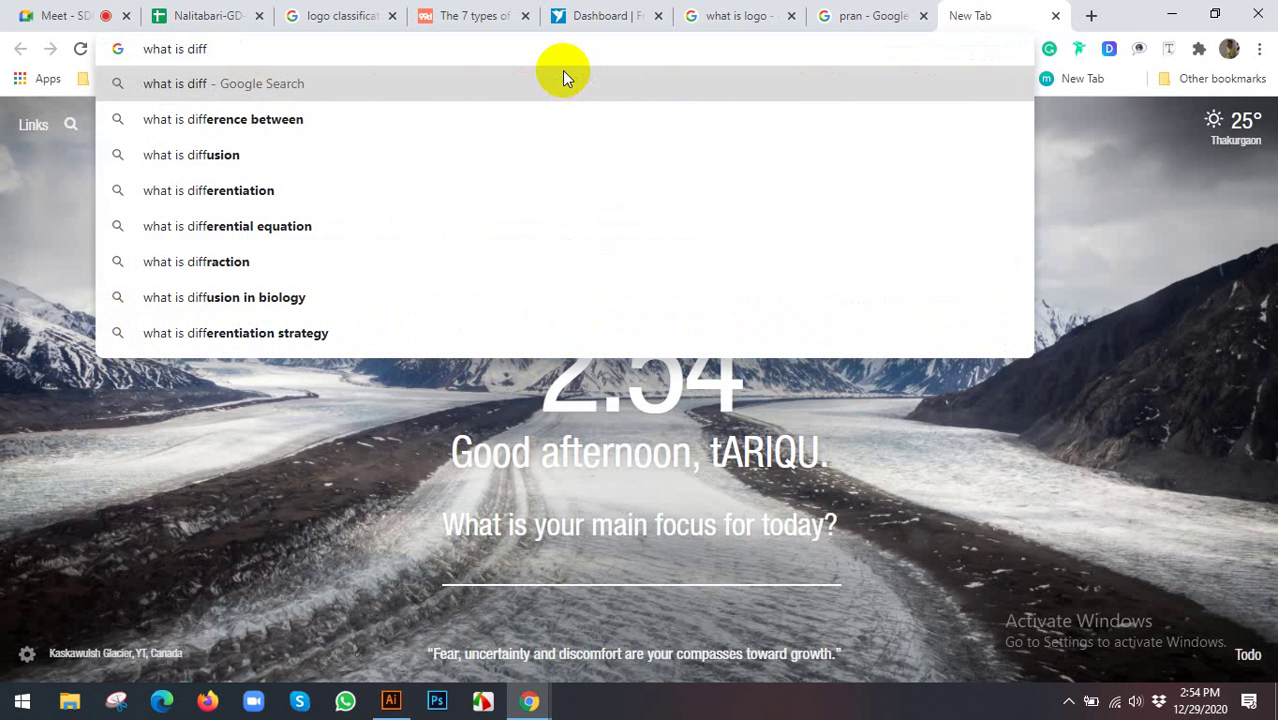
key("Down")
type("logo ")
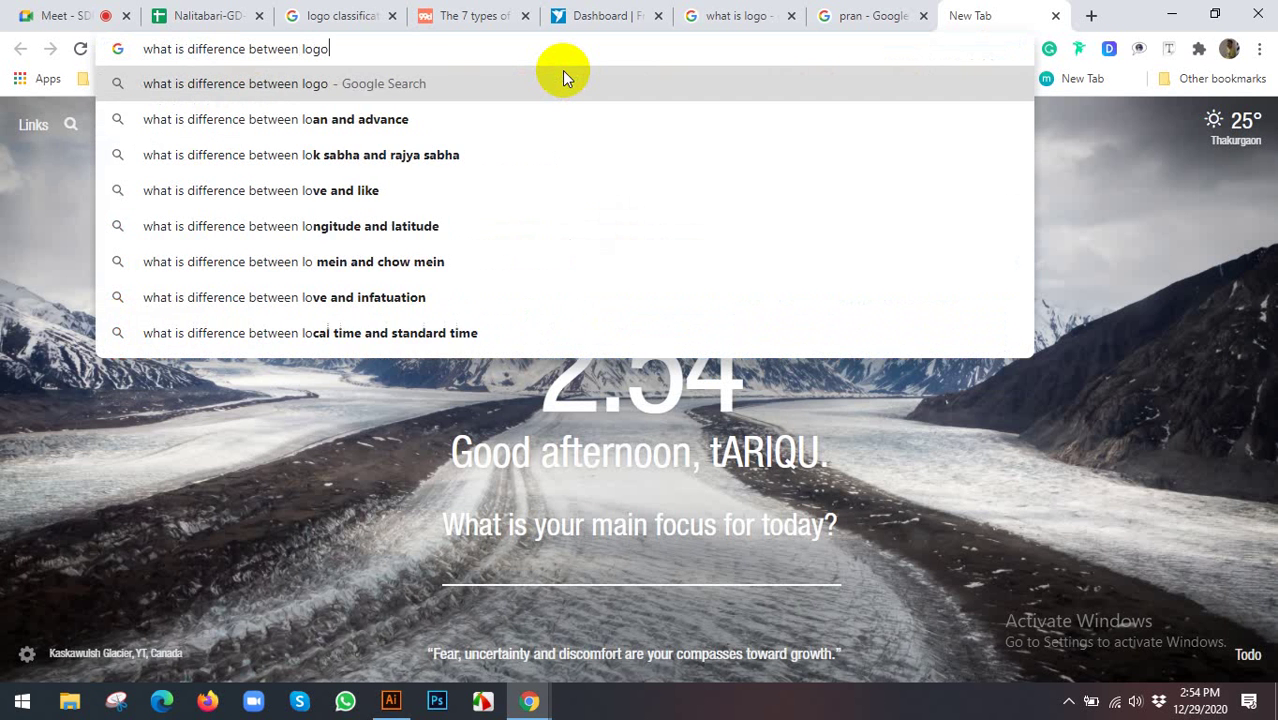
type("and mo")
key("Return")
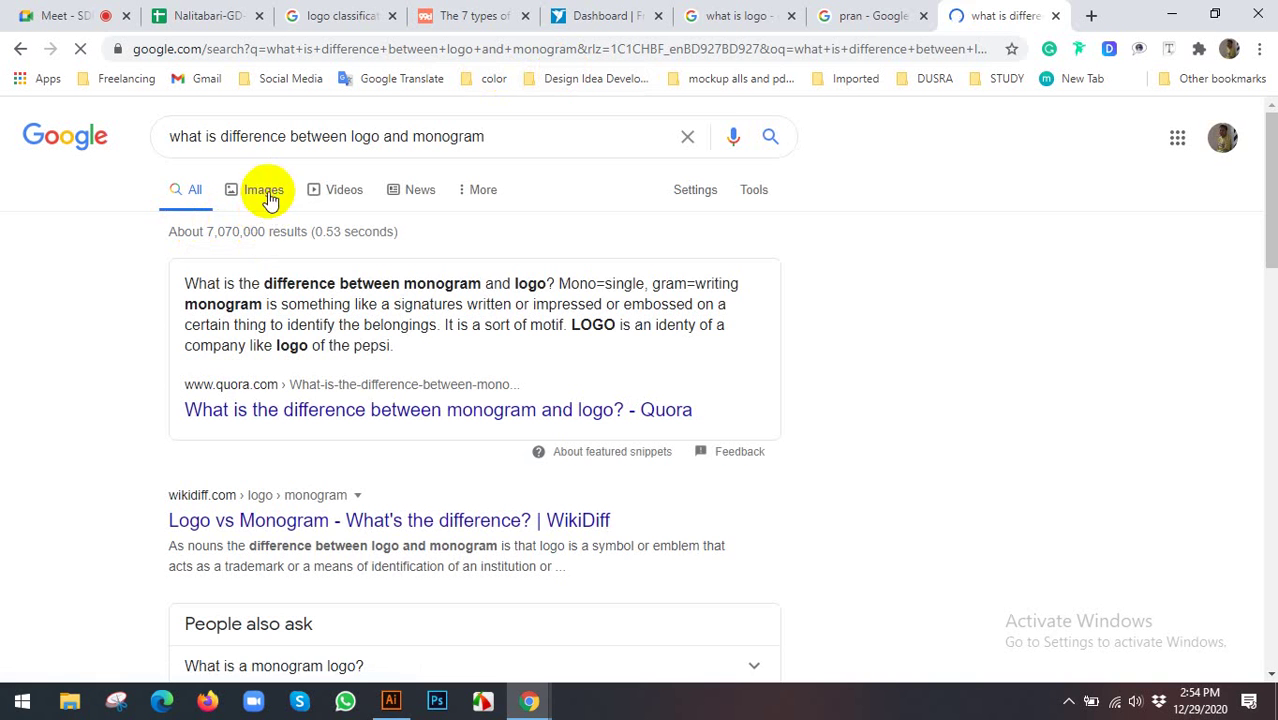
Switch between image and web results for the logo-versus-monogram search
left_click(268, 198)
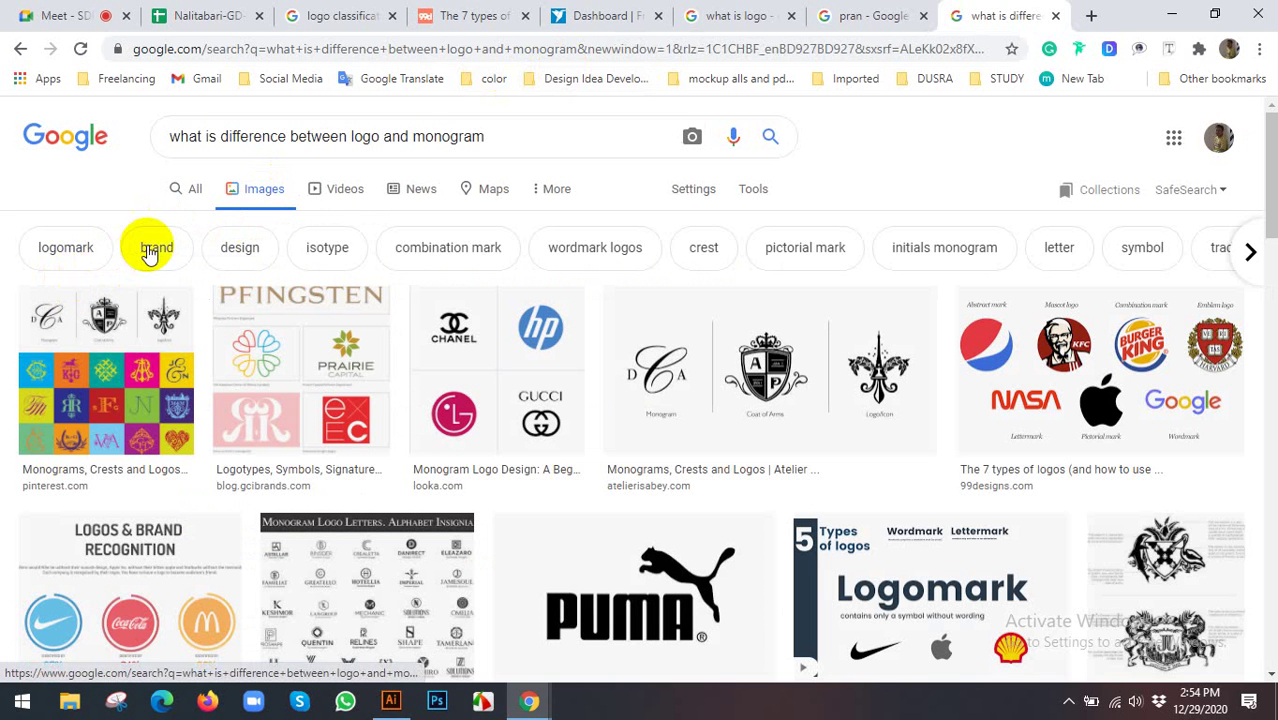
left_click(192, 189)
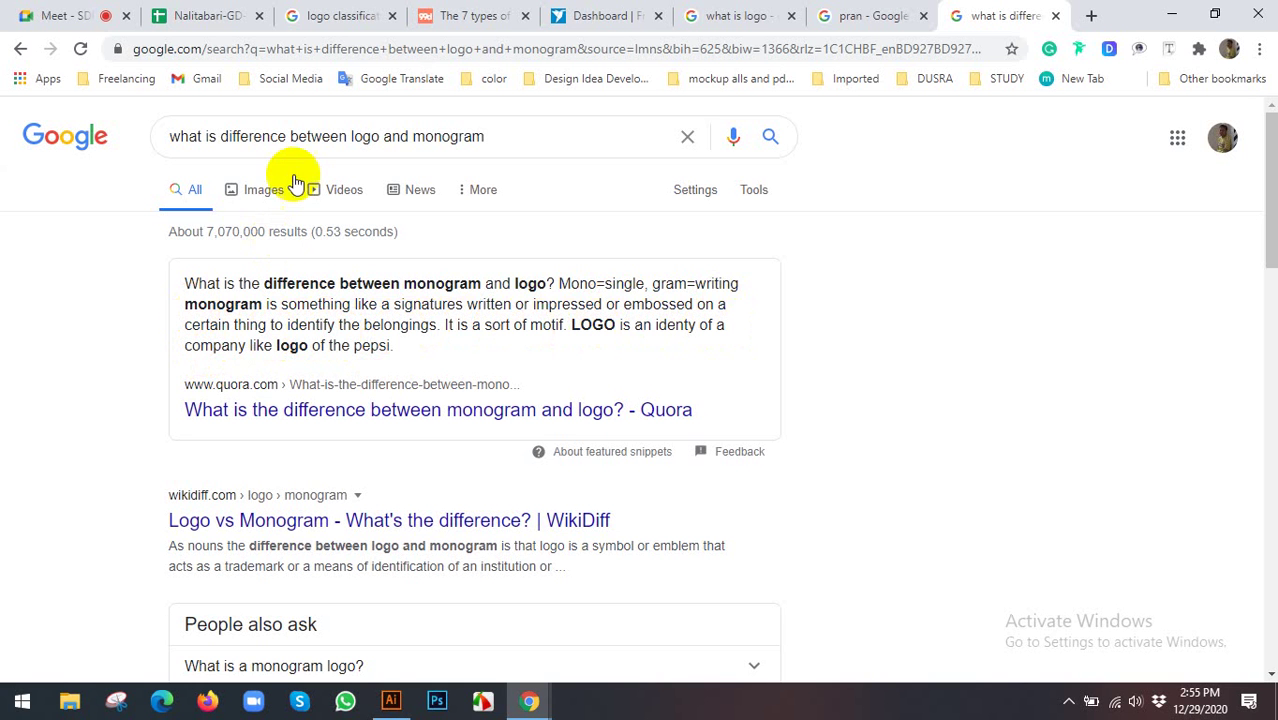
left_click(252, 196)
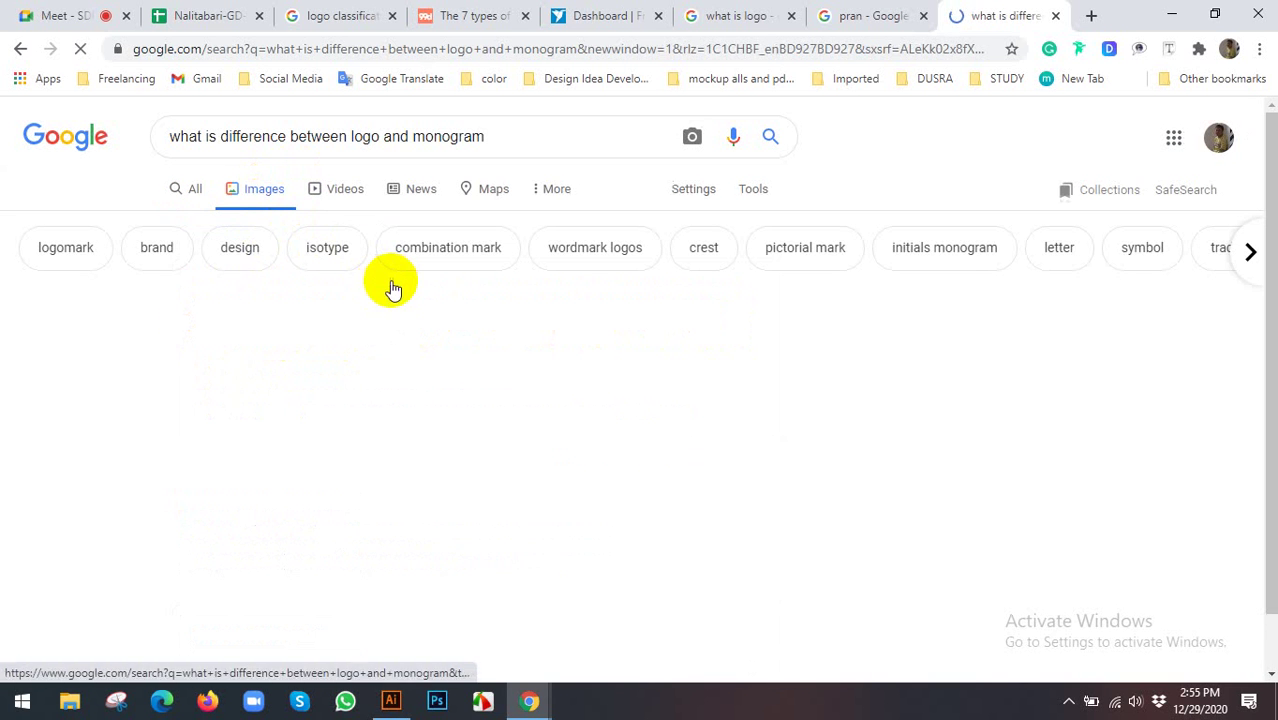
scroll(393, 275, "down", 2)
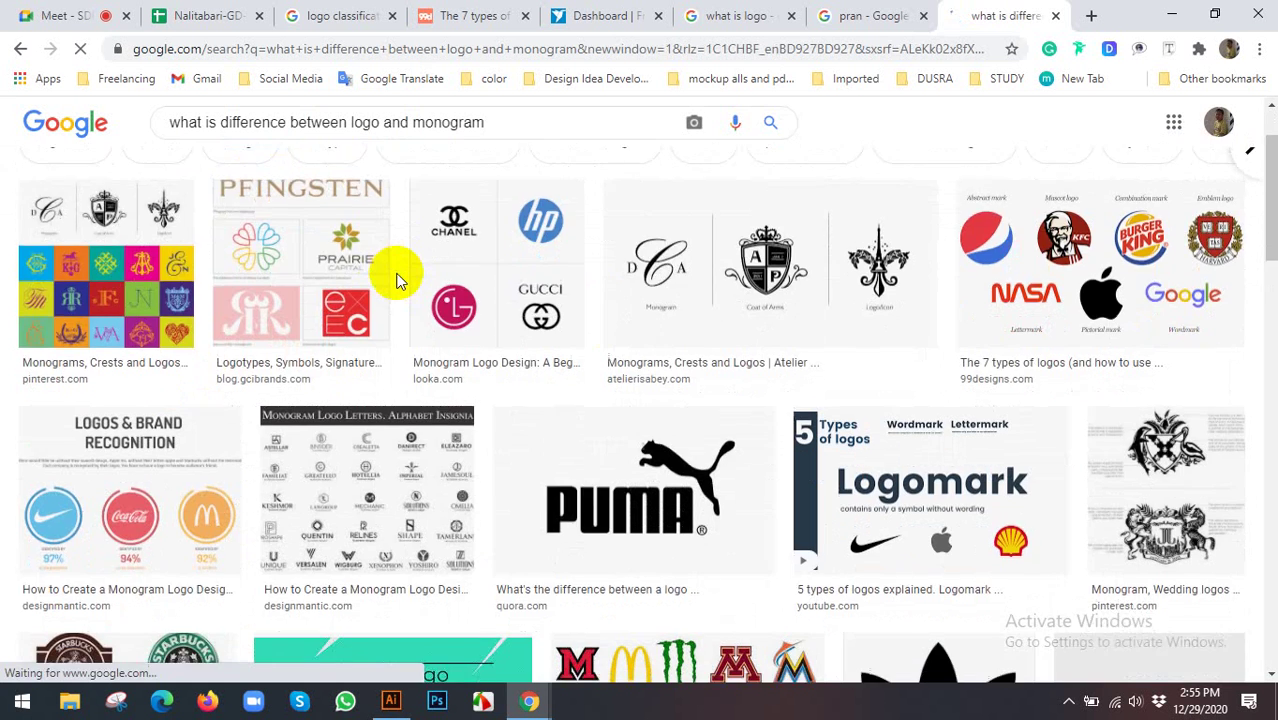
scroll(391, 271, "down", 2)
scroll(391, 271, "up", 4)
left_click(195, 191)
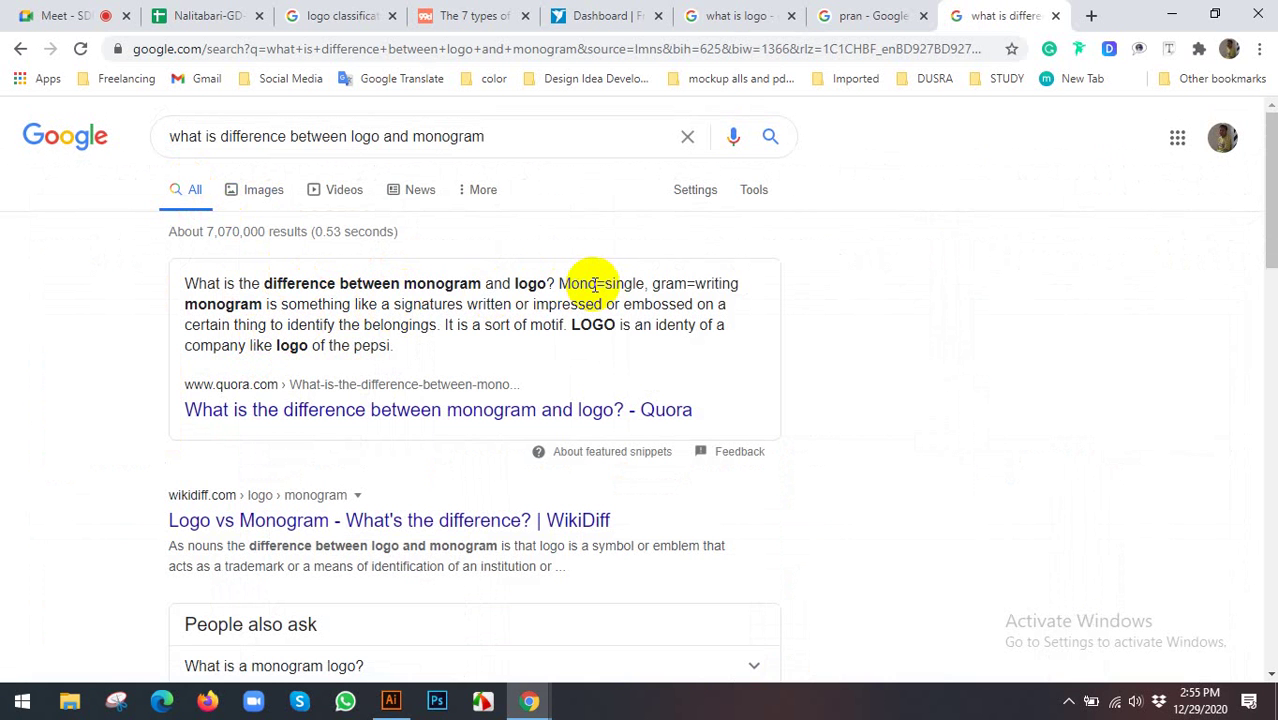
Scan the image and web results once more, then admit the waiting Meet participant
left_click(249, 194)
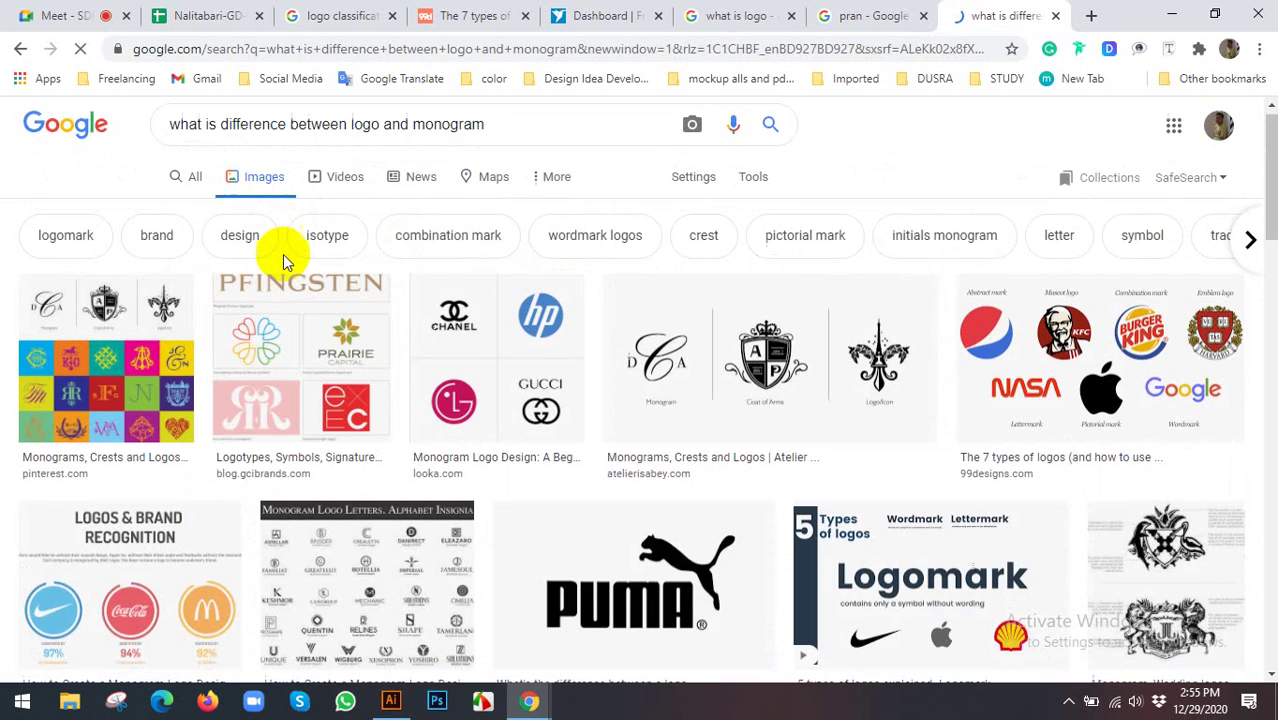
scroll(290, 260, "down", 2)
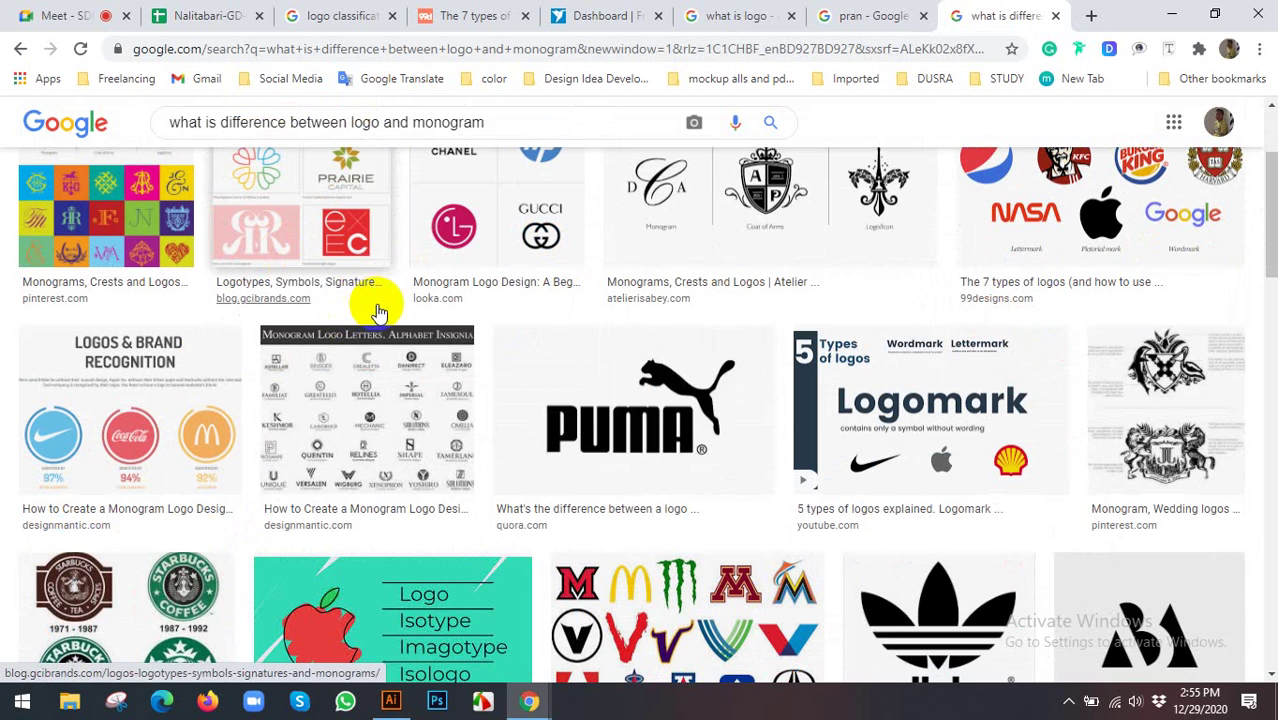
scroll(900, 327, "down", 2)
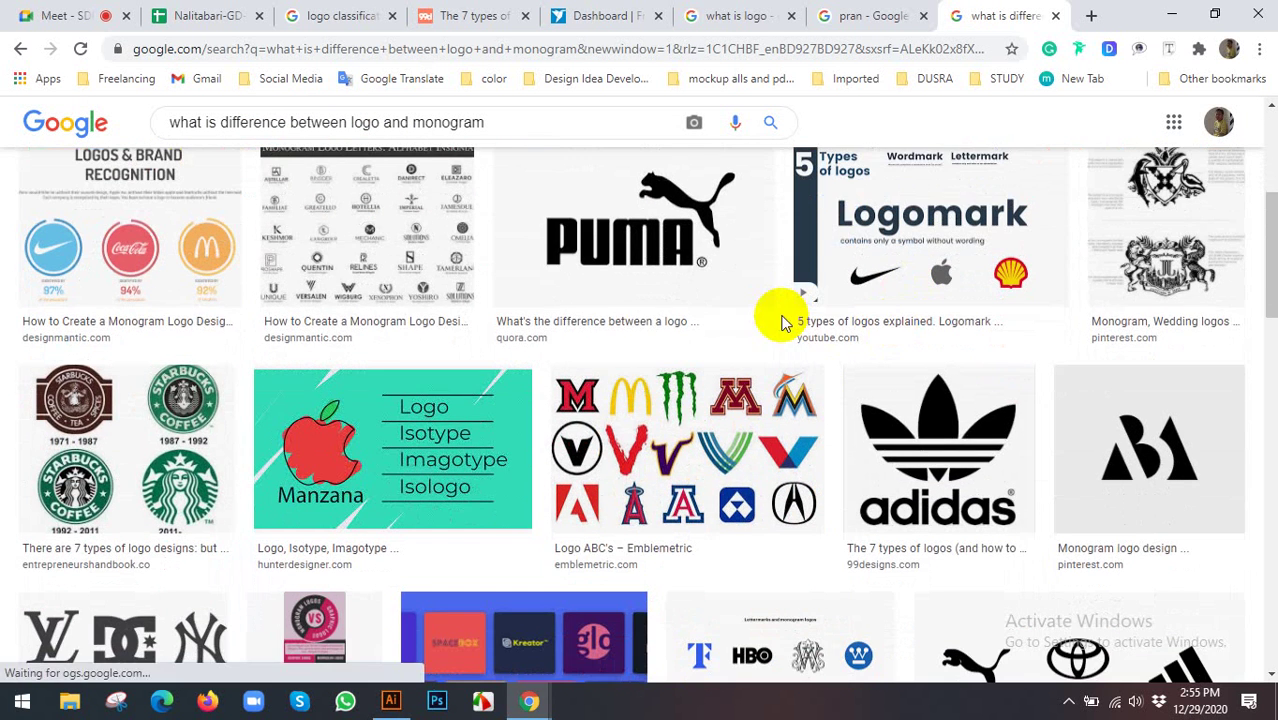
scroll(715, 305, "down", 3)
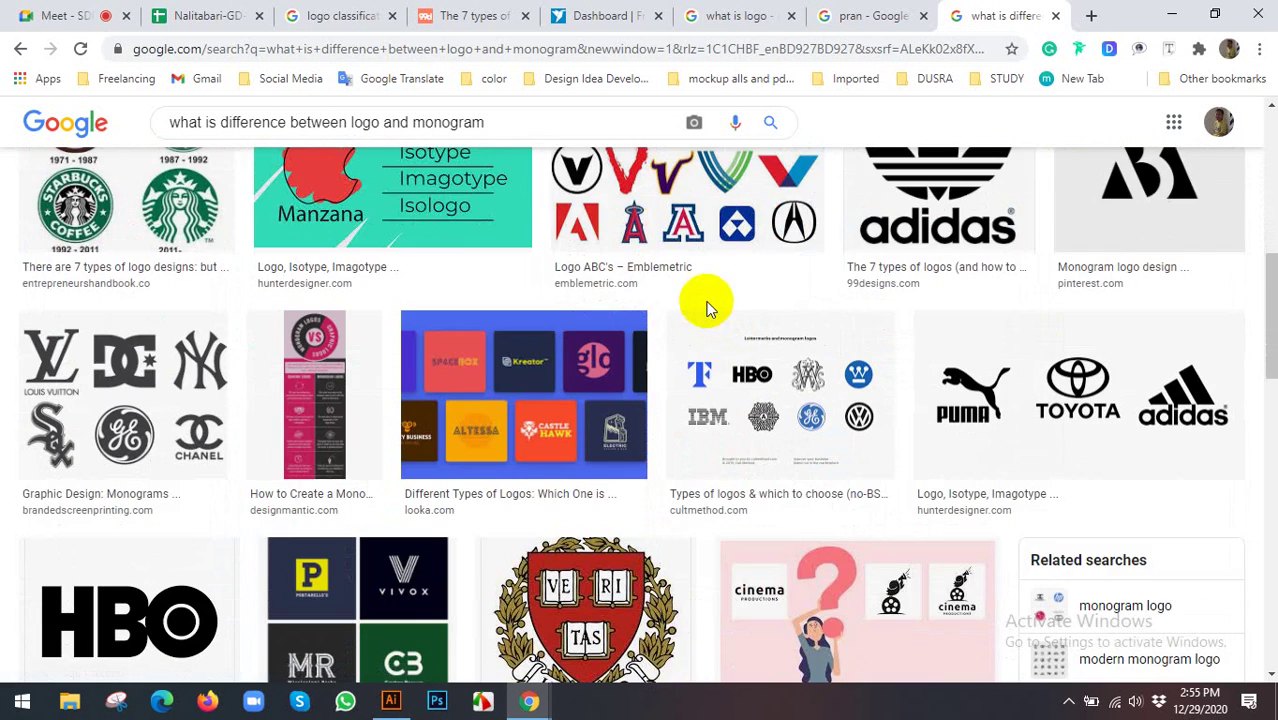
scroll(667, 291, "down", 2)
scroll(342, 300, "up", 2)
scroll(300, 280, "up", 5)
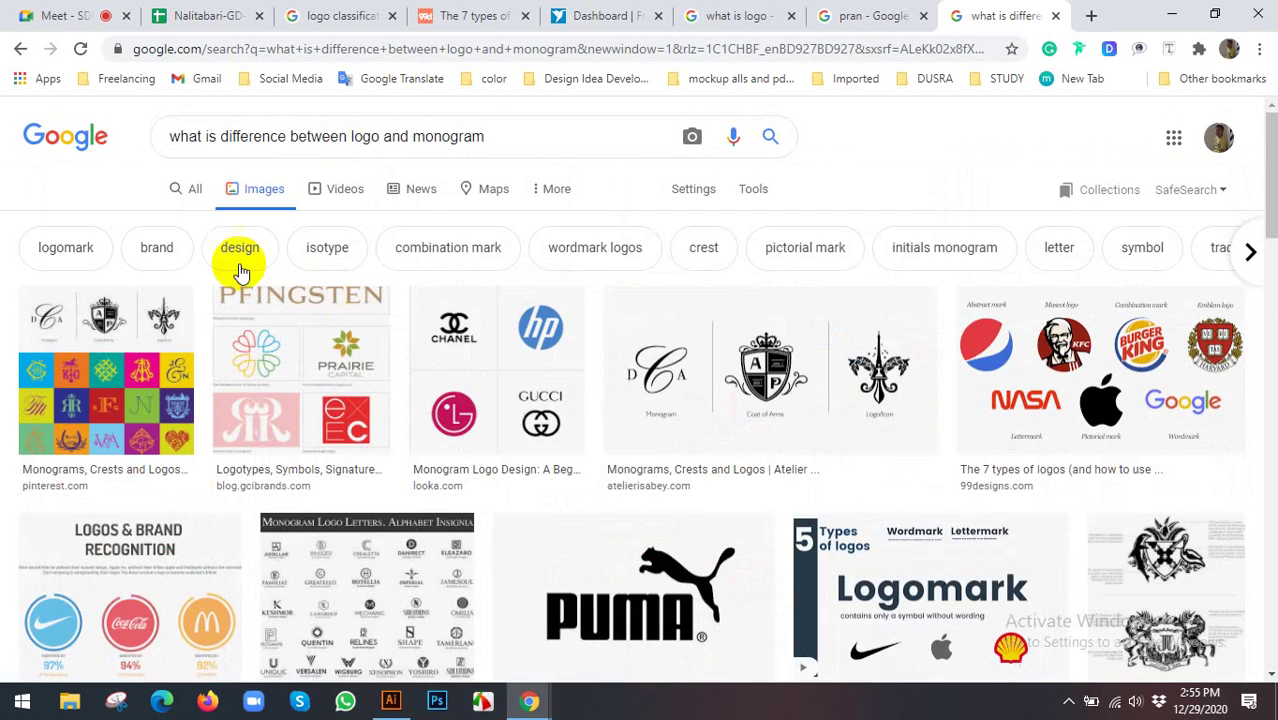
left_click(210, 199)
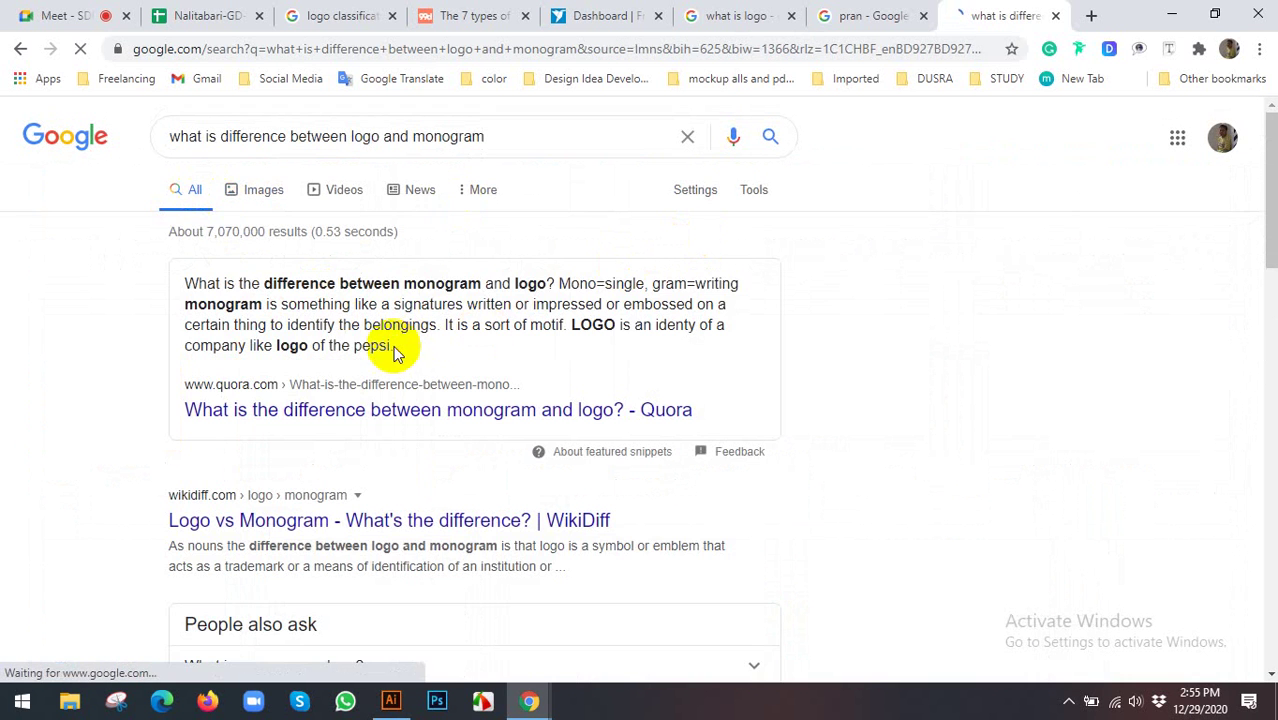
scroll(305, 337, "down", 3)
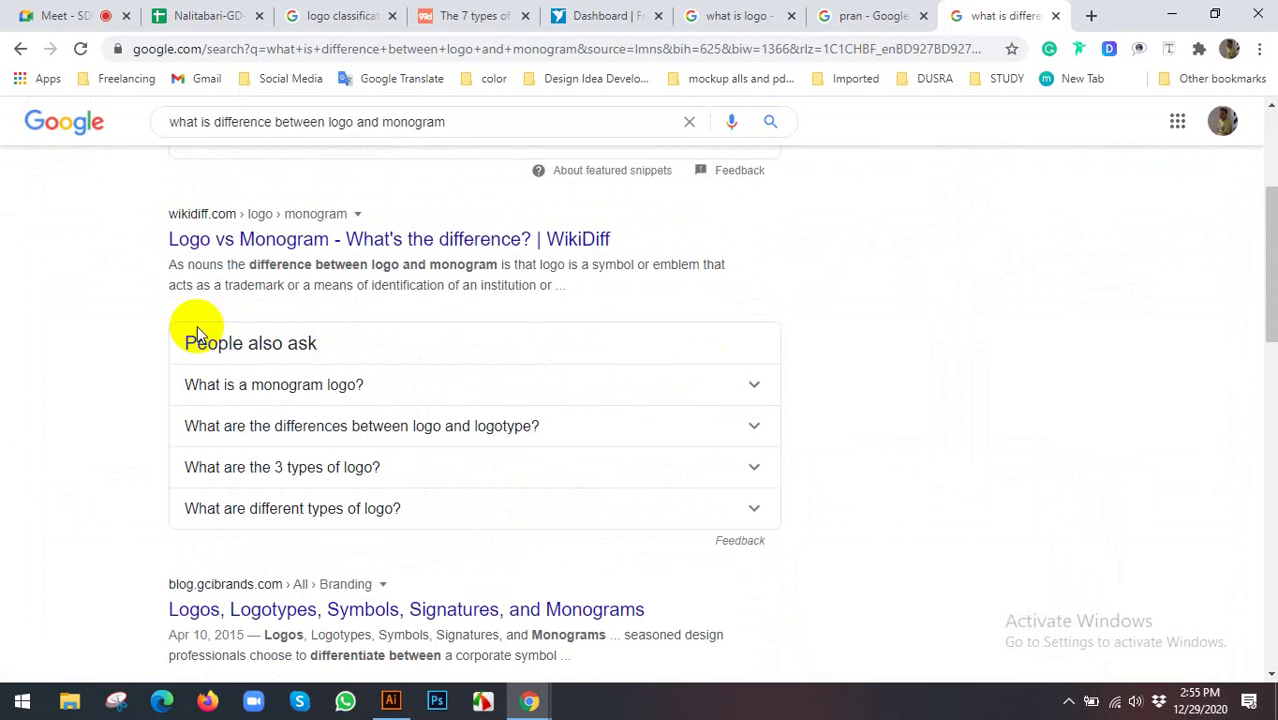
scroll(195, 360, "down", 3)
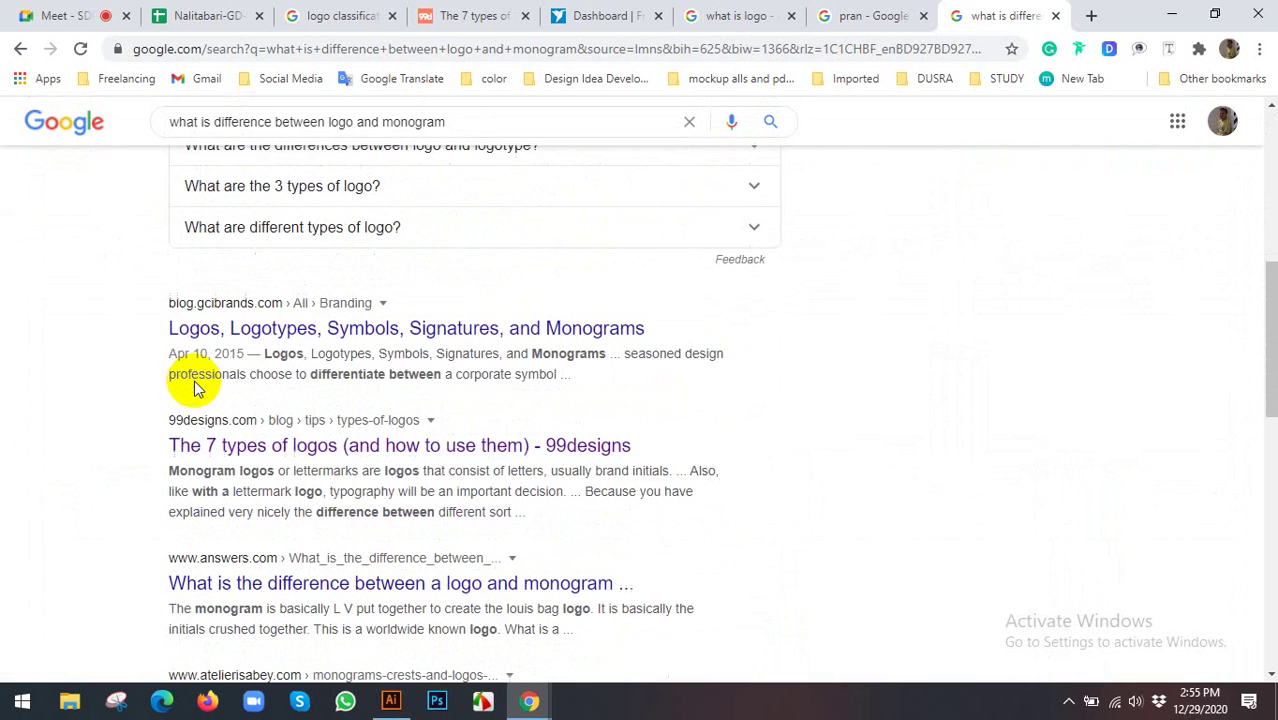
left_click(50, 12)
left_click(818, 212)
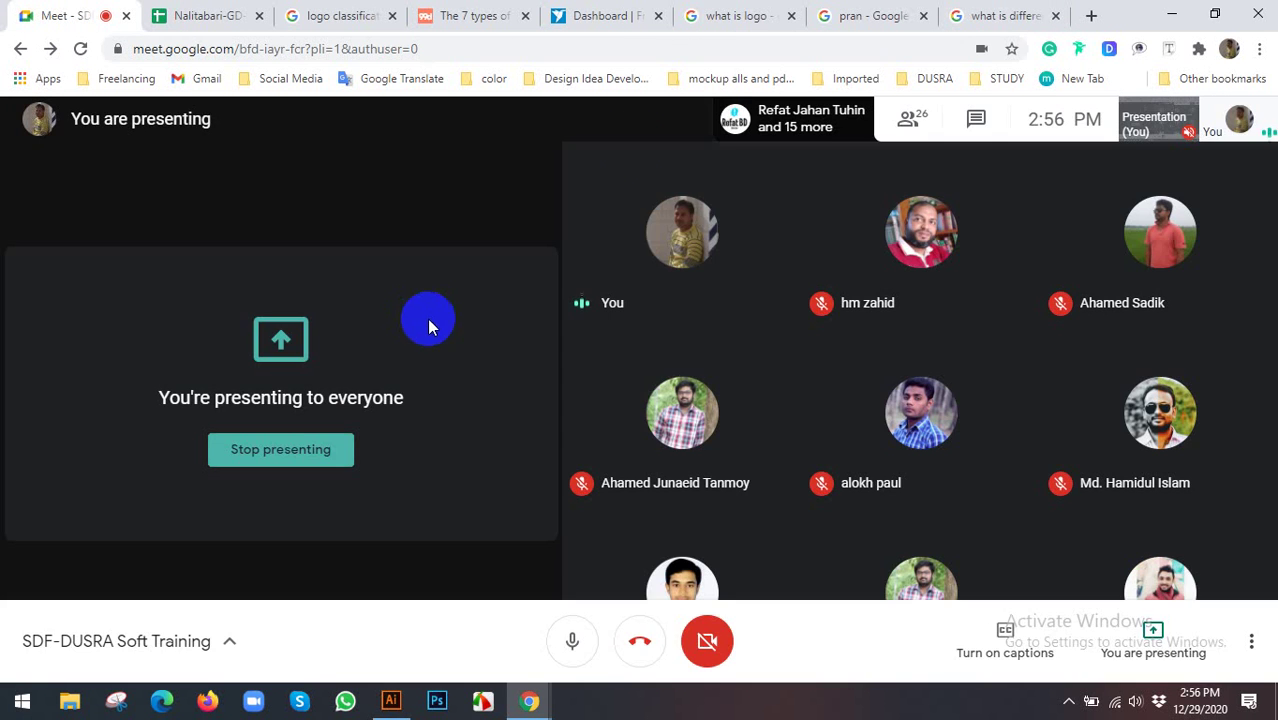
Browse the 99designs '7 types of logos' examples from Abstract mark to Wordmark, then open a new tab
left_click(515, 14)
scroll(333, 447, "up", 2)
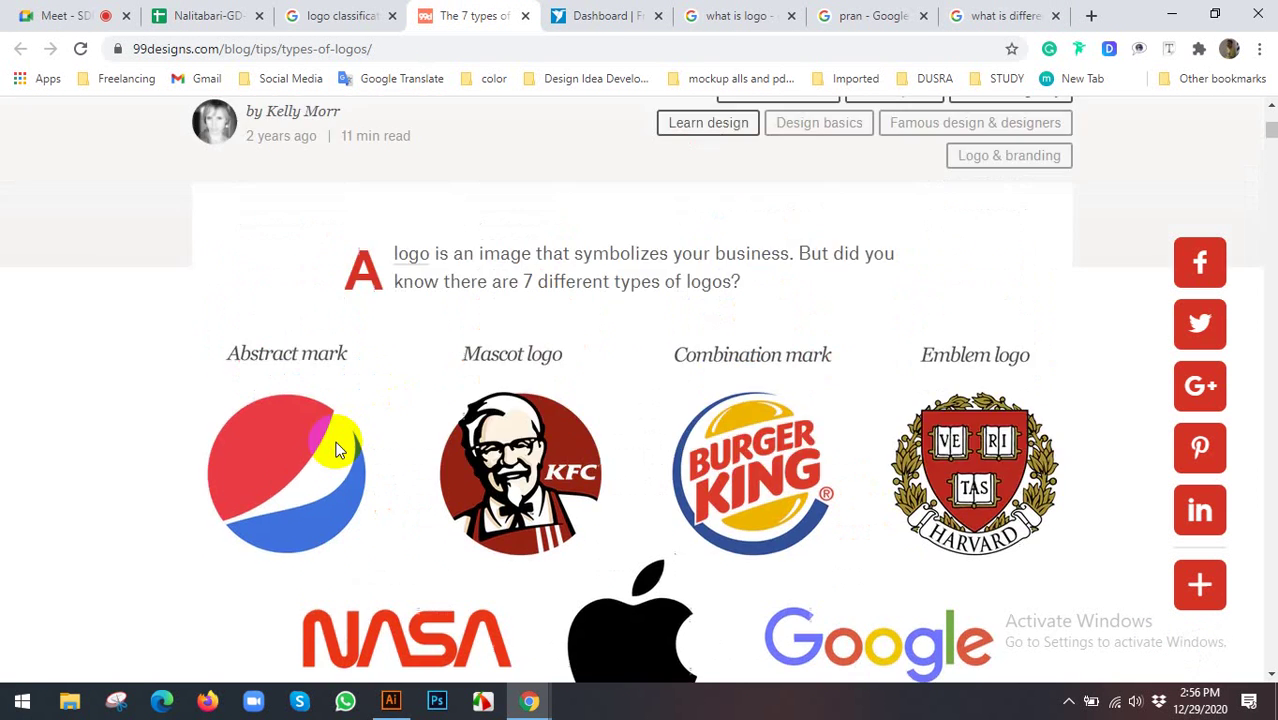
scroll(335, 447, "up", 1)
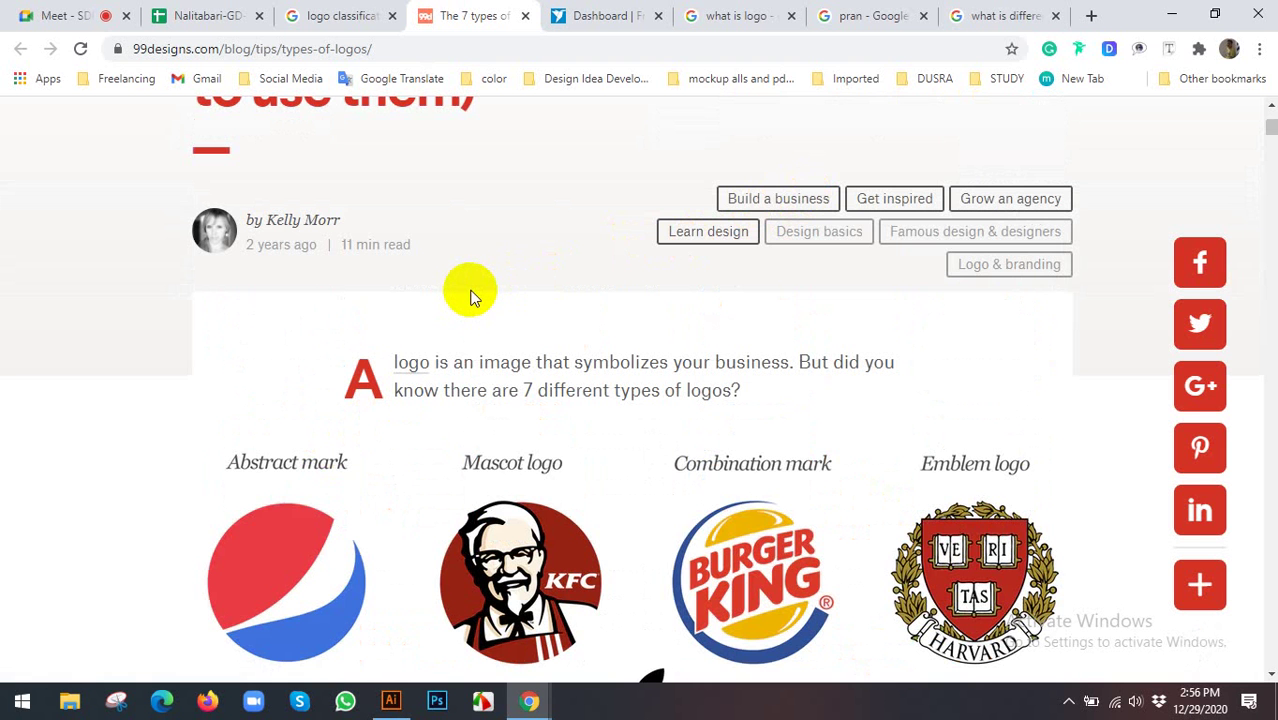
scroll(473, 297, "down", 2)
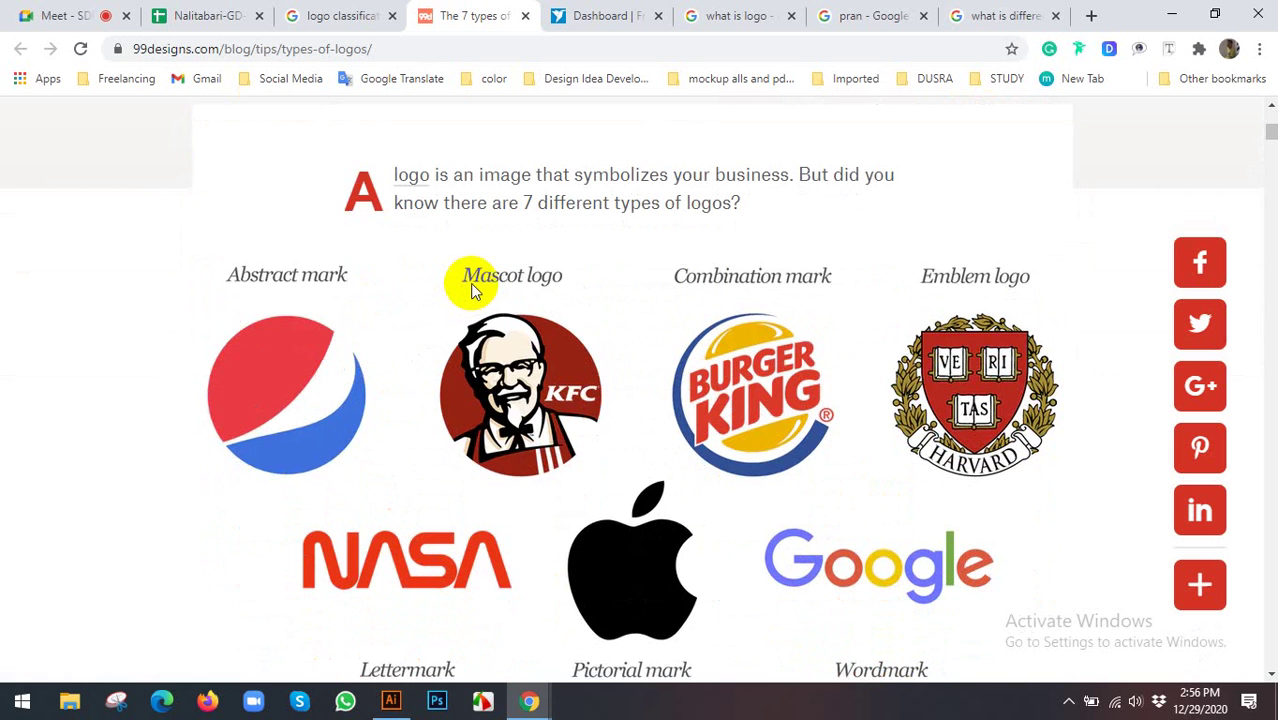
scroll(430, 295, "up", 2)
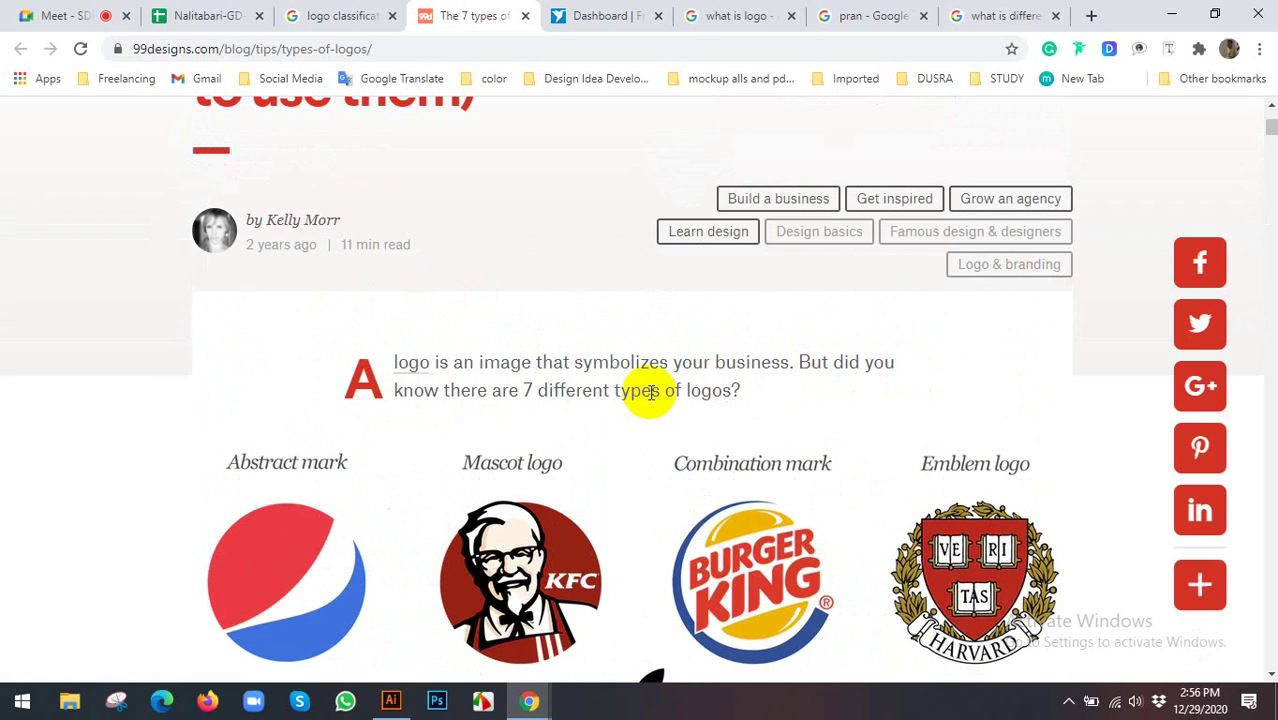
scroll(805, 394, "down", 3)
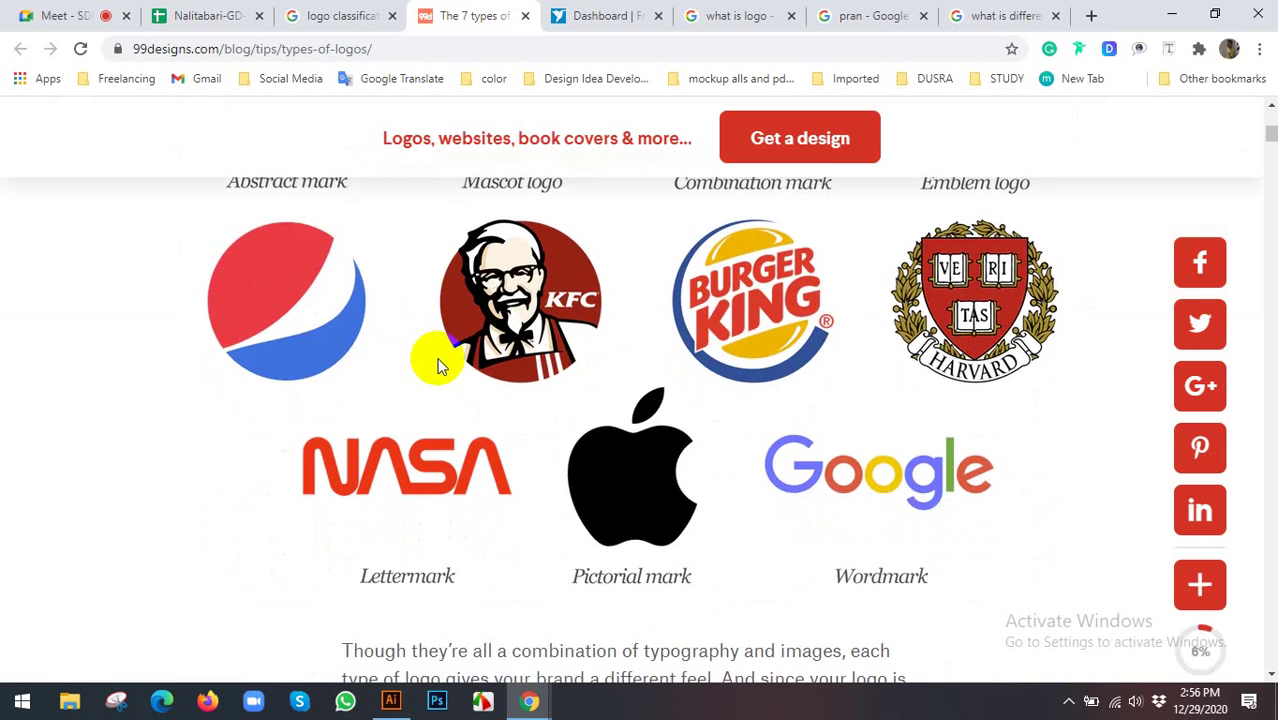
scroll(445, 355, "up", 2)
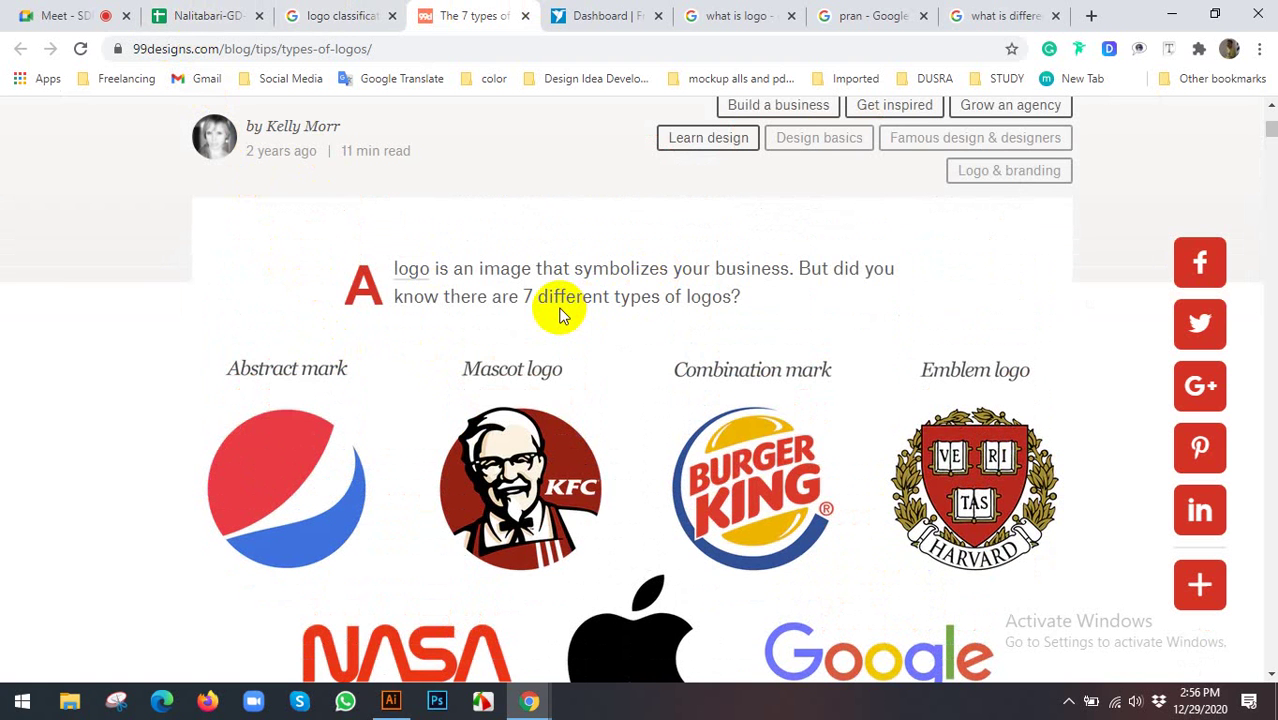
scroll(560, 315, "down", 1)
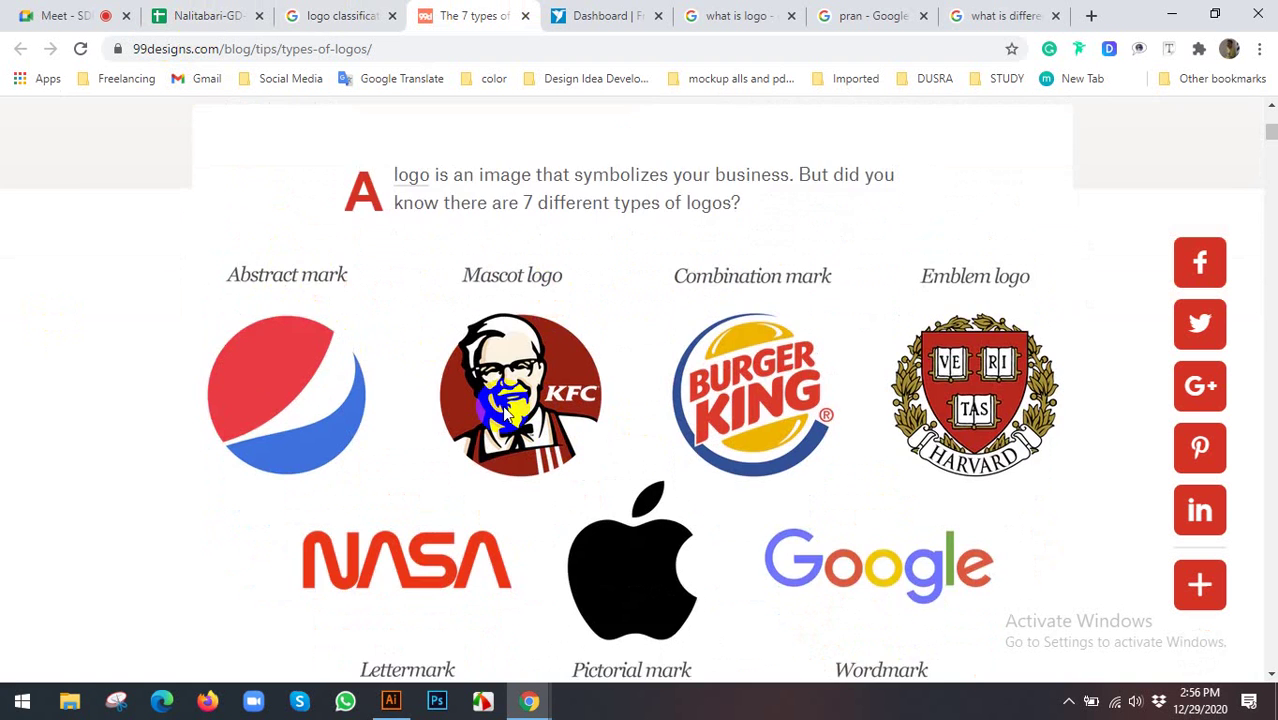
scroll(515, 405, "down", 2)
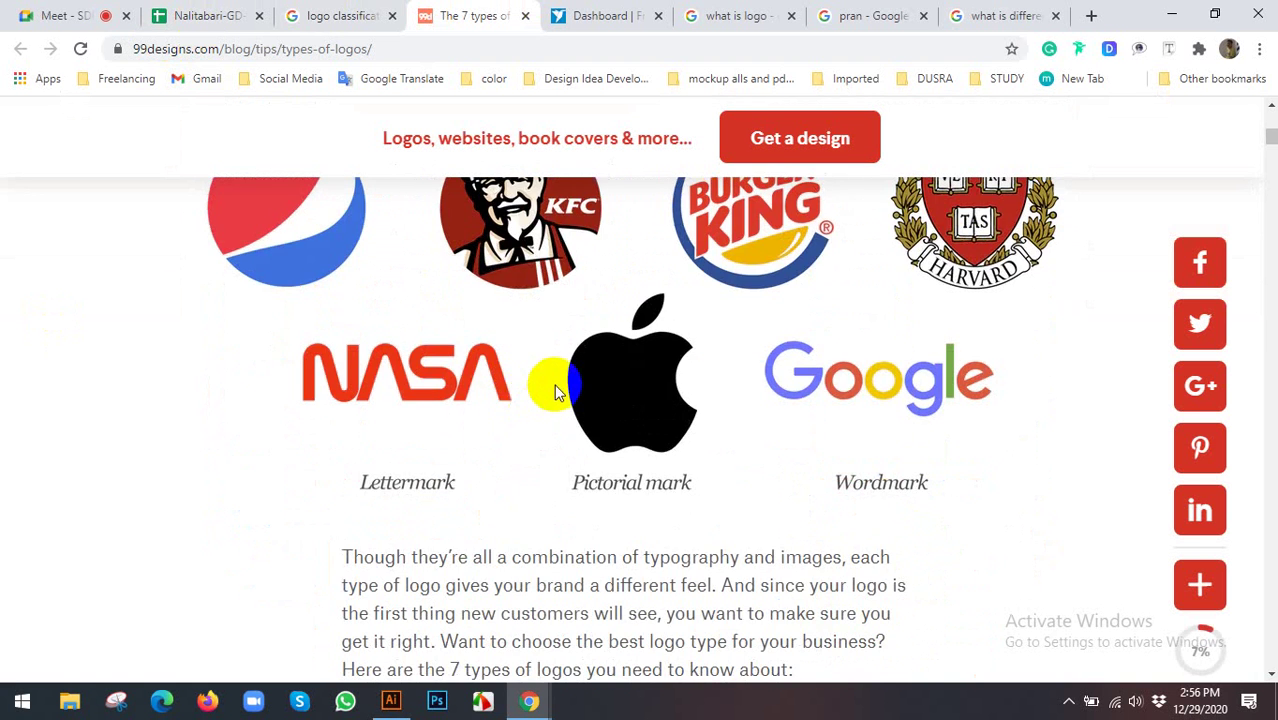
scroll(413, 383, "up", 2)
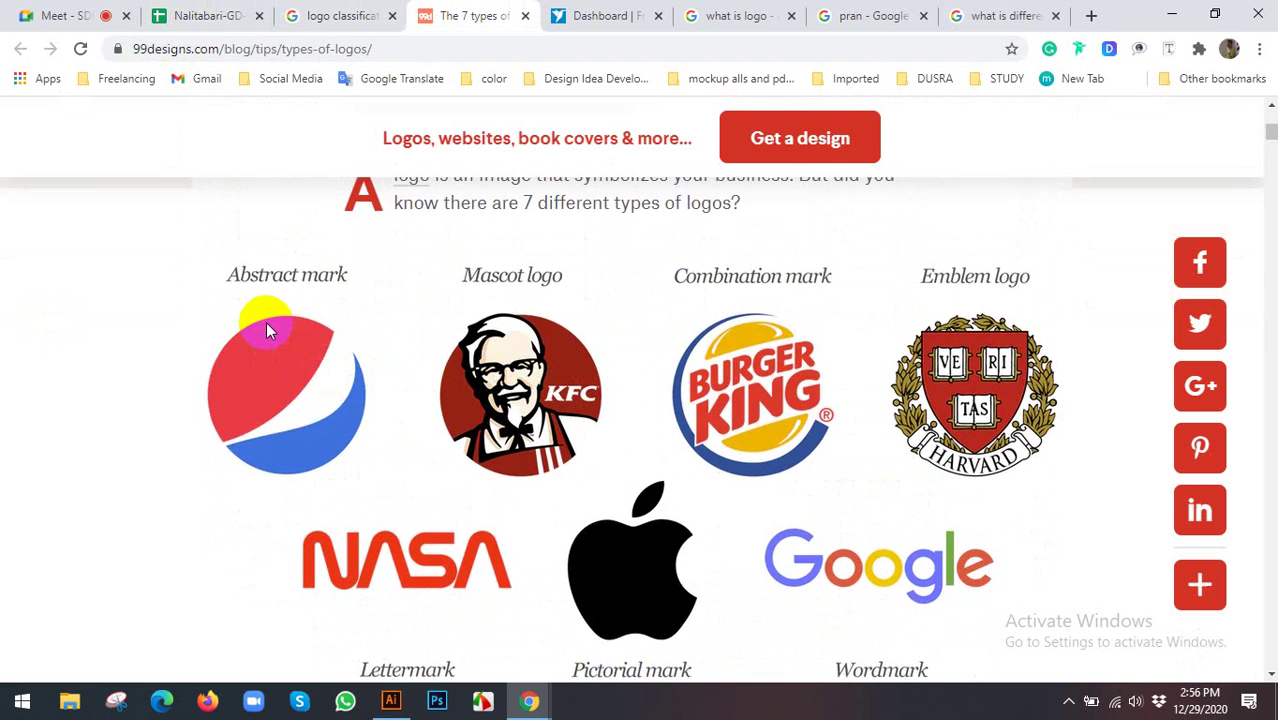
scroll(281, 320, "up", 1)
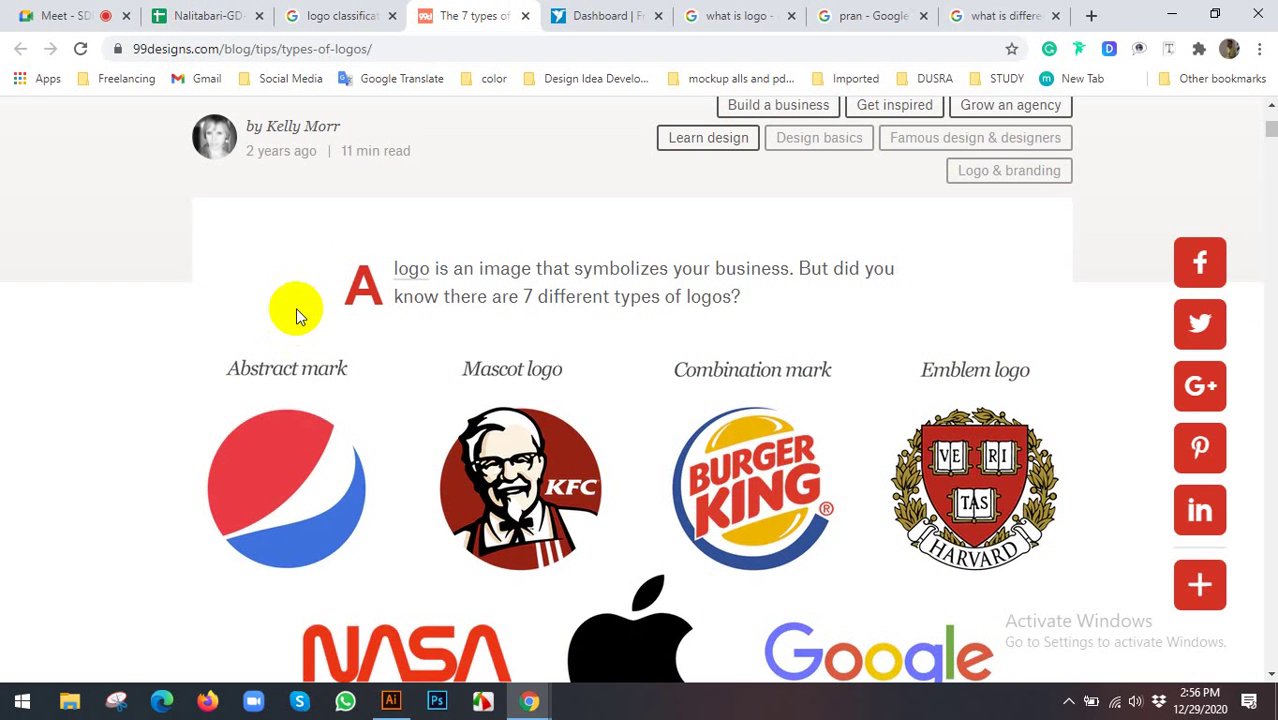
left_click(1091, 15)
In Google Translate, enter '- calcification' and 'logo' as English source text
left_click(400, 79)
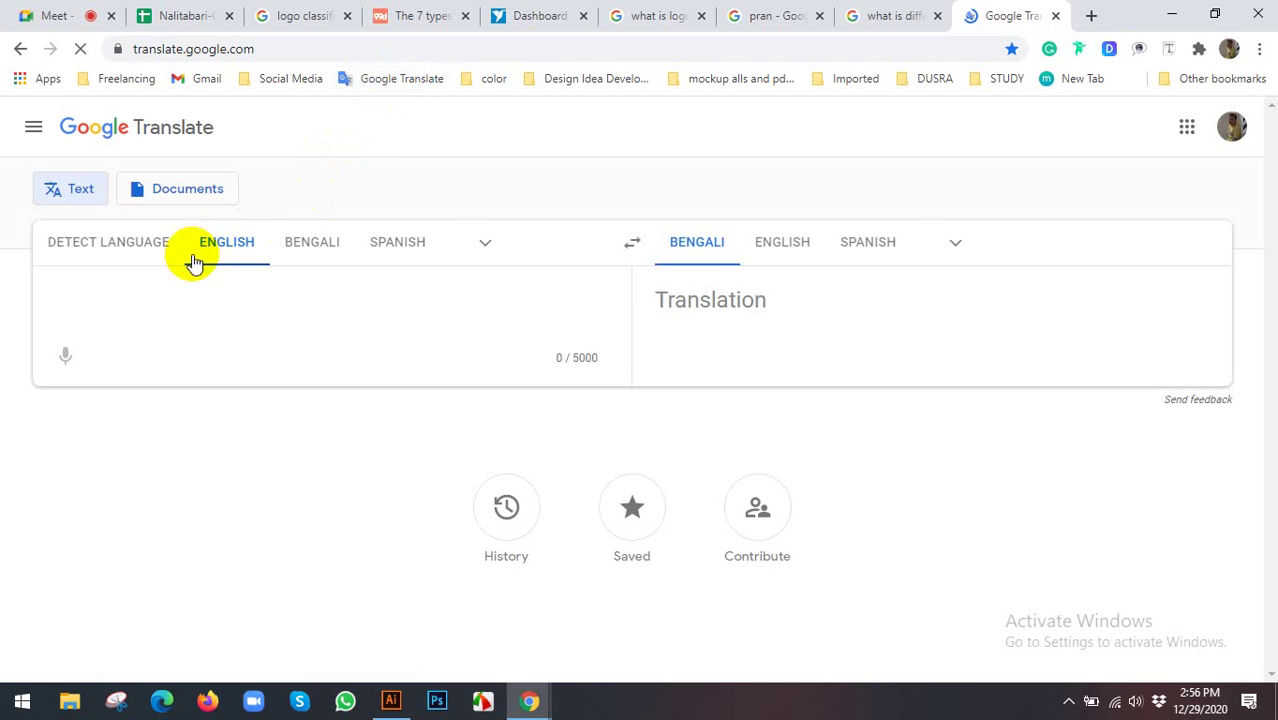
left_click(256, 322)
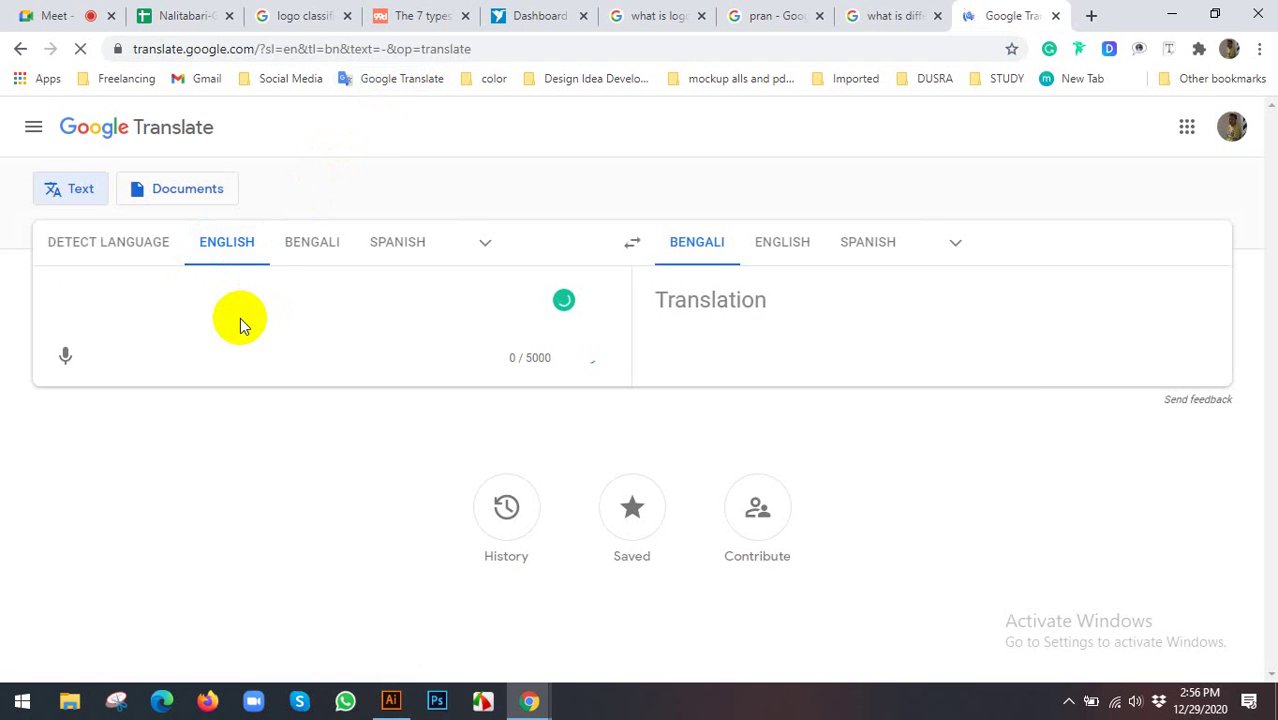
type("- c")
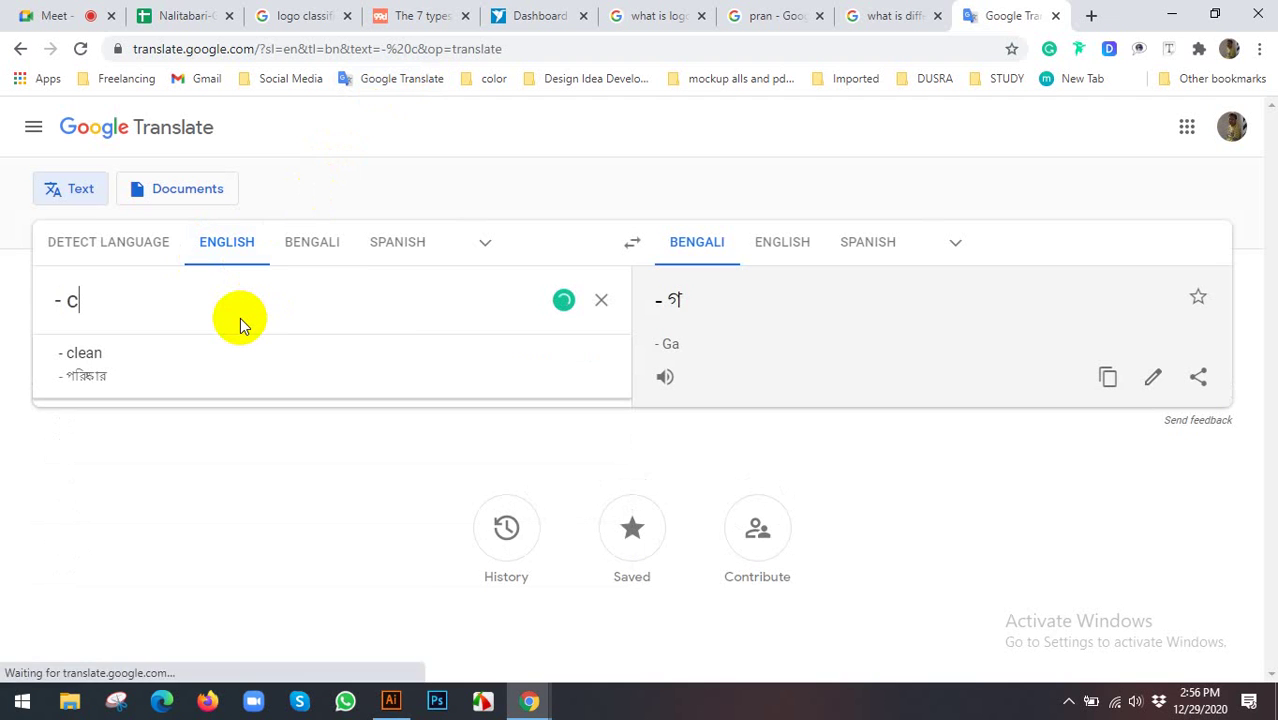
type("licif")
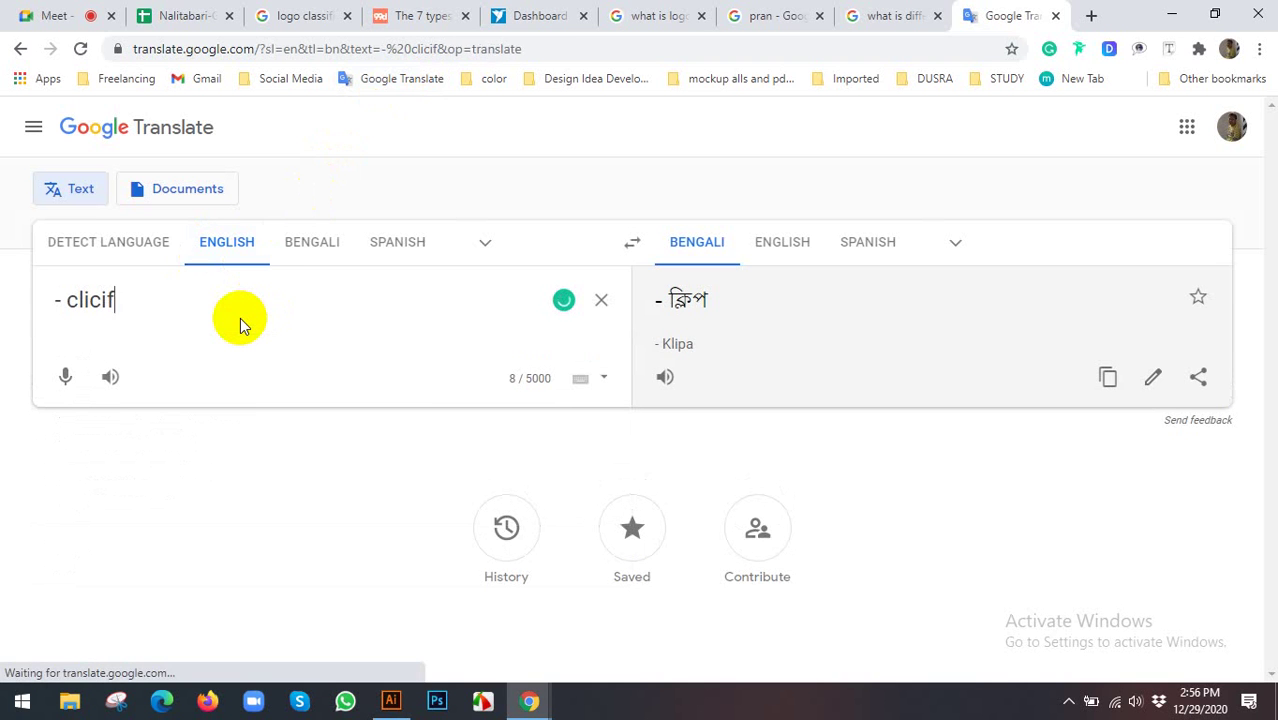
type("ication")
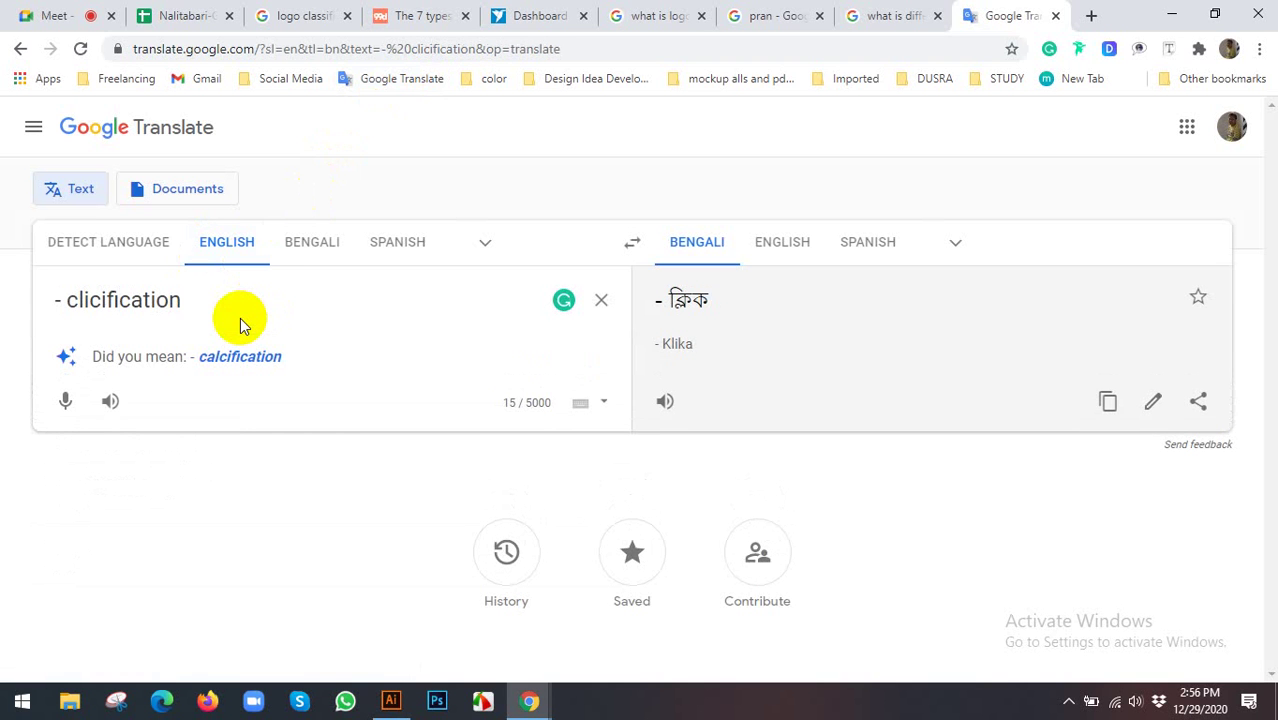
left_click(228, 352)
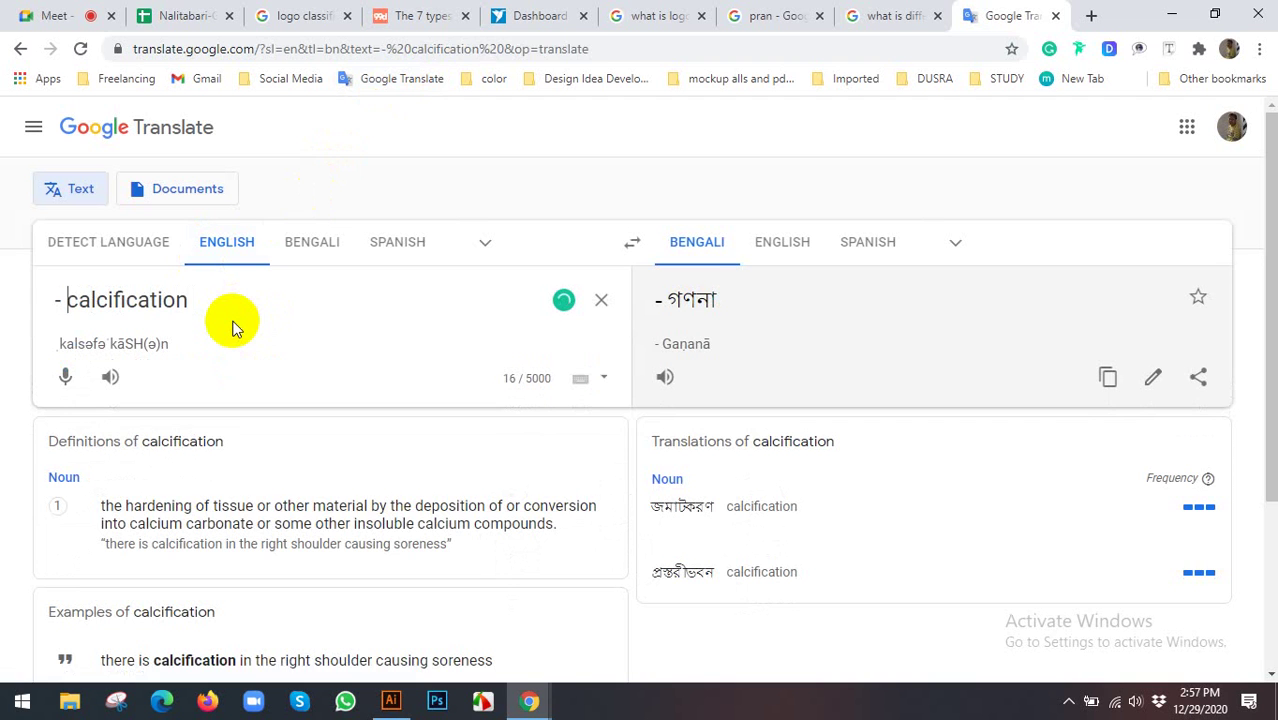
type("logo")
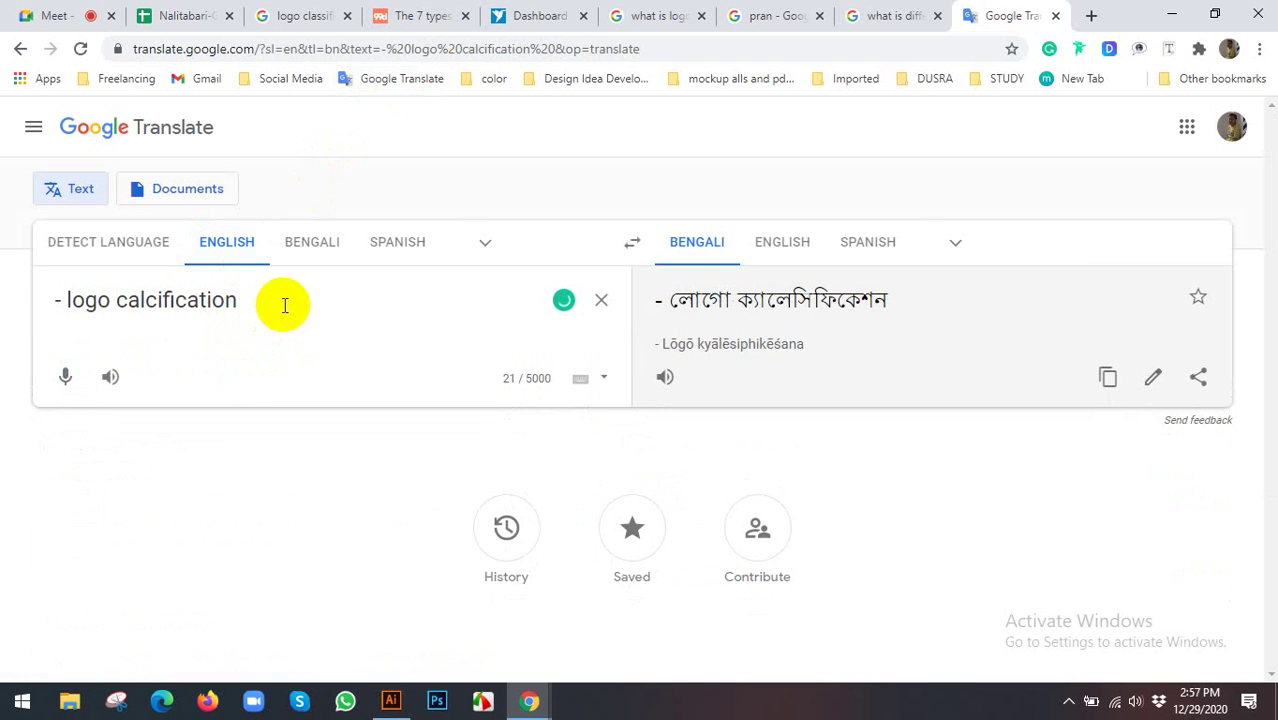
left_click(288, 295)
key("Return")
type("-")
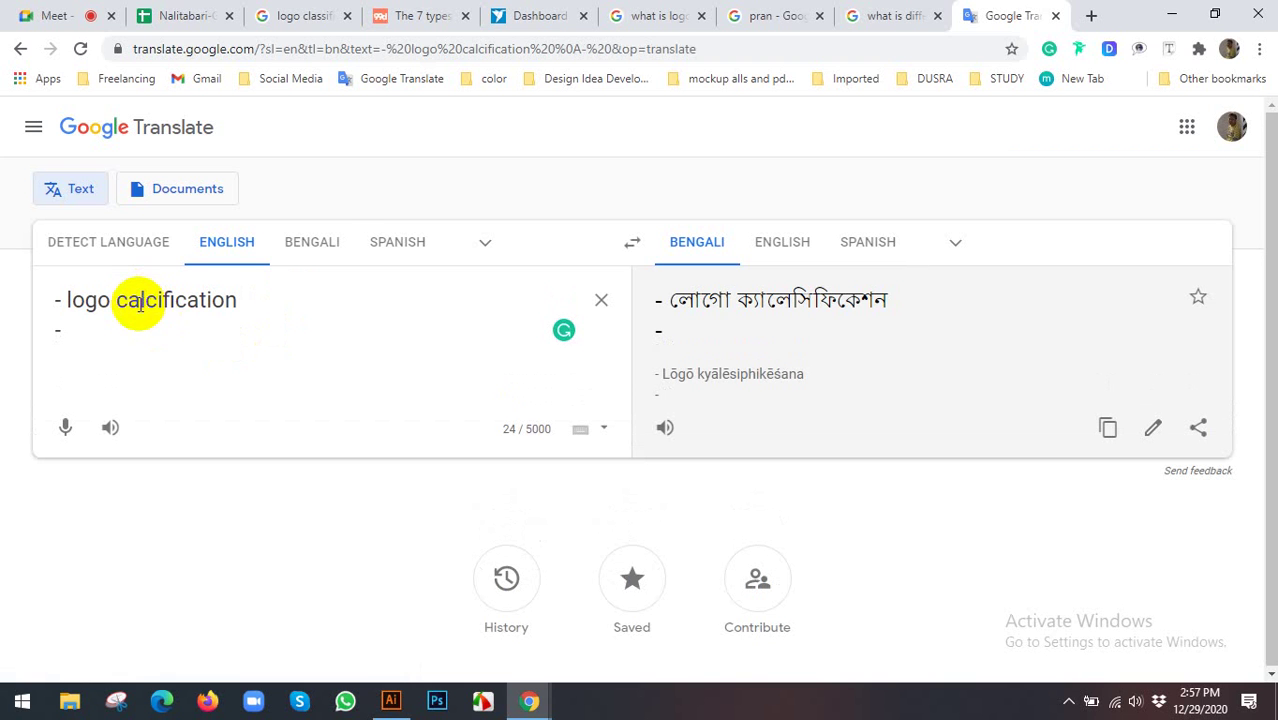
Copy the word 'classification' from the logo classification search tab
left_click(380, 15)
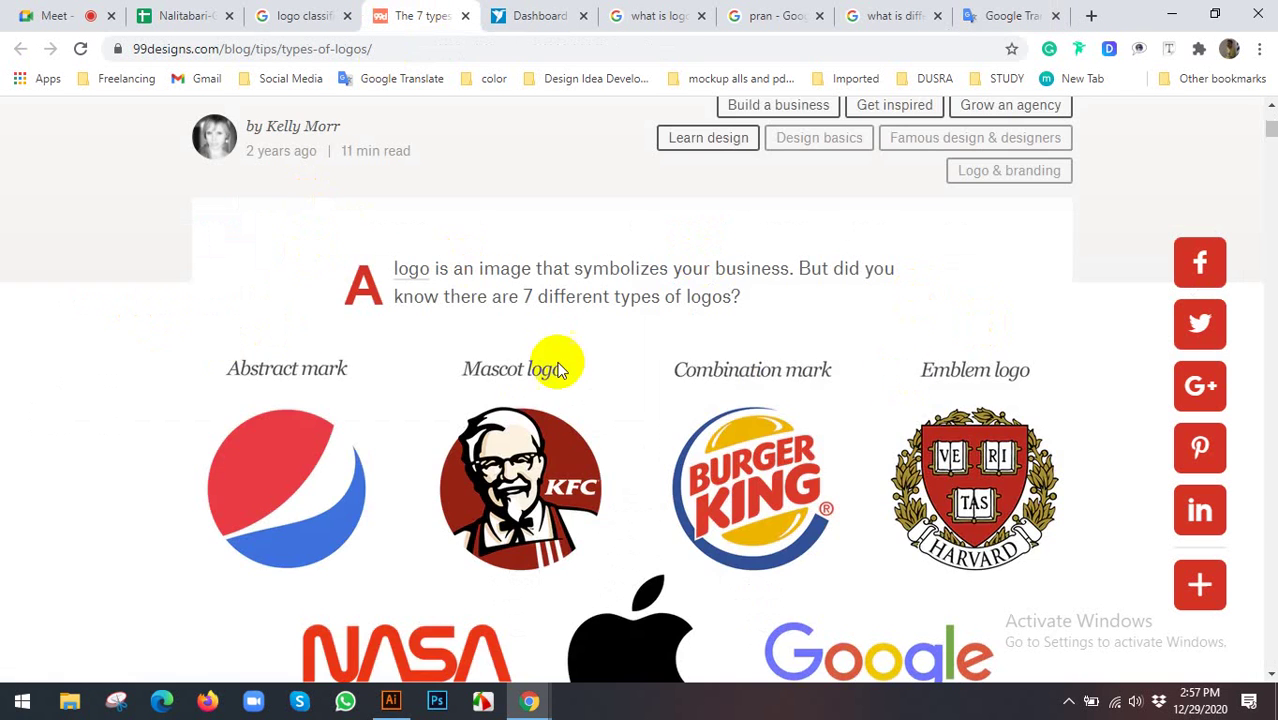
scroll(248, 324, "up", 1)
scroll(248, 324, "up", 3)
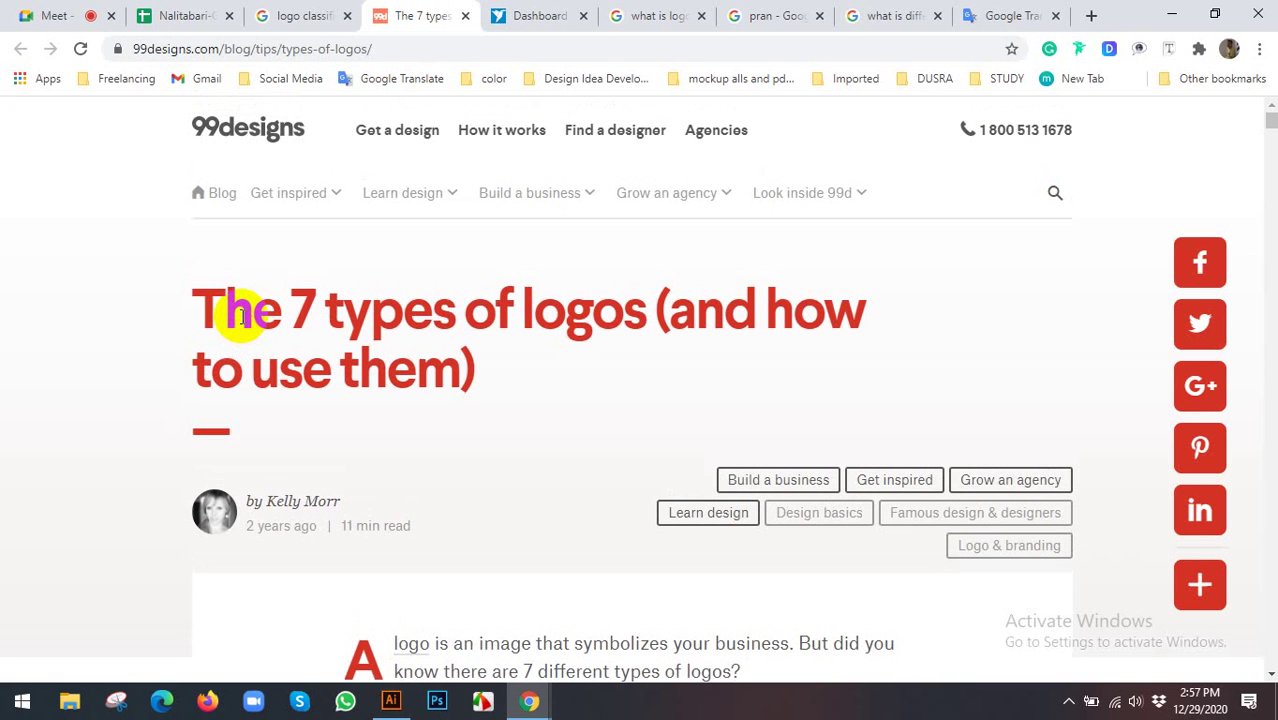
left_click(300, 17)
double_click(230, 137)
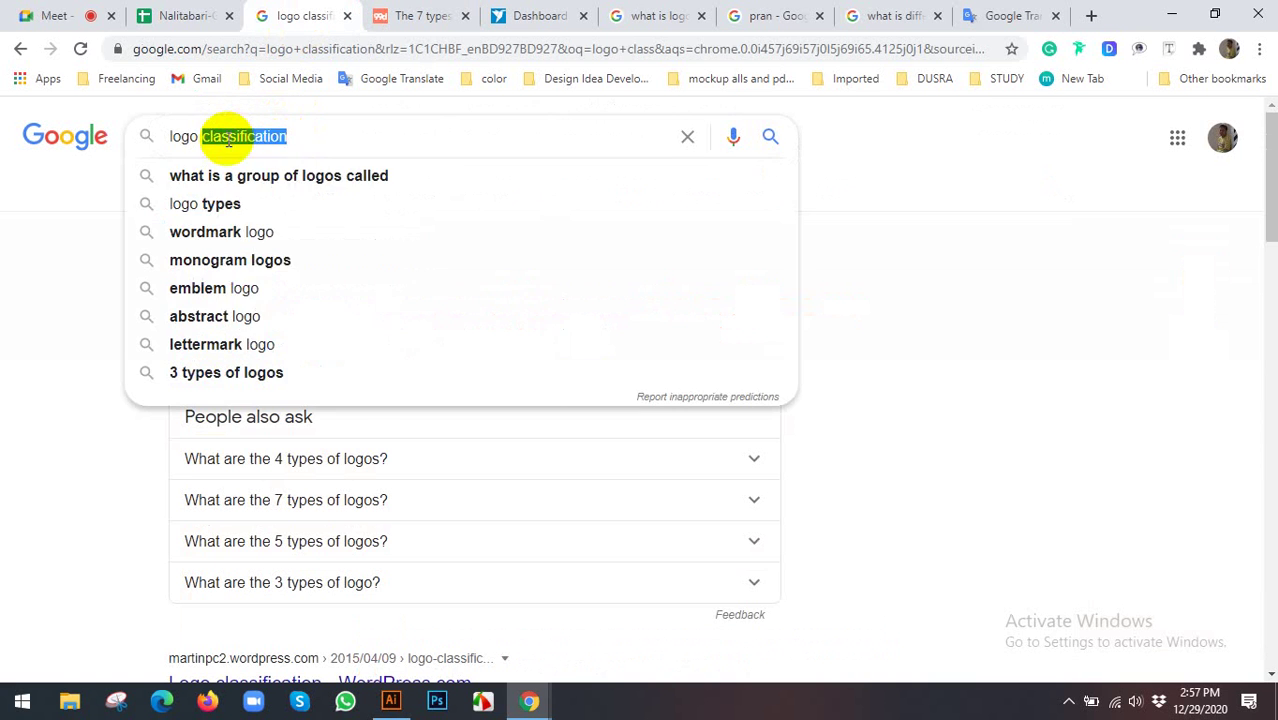
right_click(228, 140)
left_click(277, 205)
Replace 'calcification' with 'classification' in the Translate source to get the Bengali 'logo classification'
left_click(1005, 15)
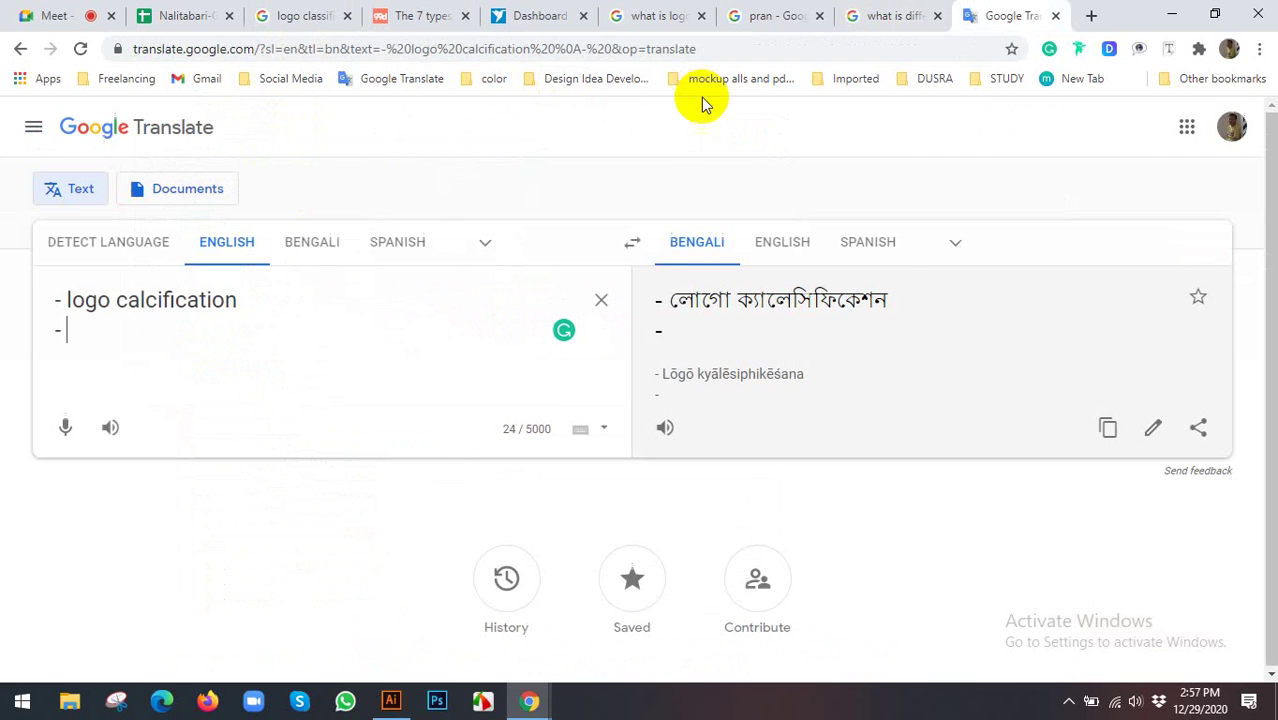
double_click(165, 300)
key("ctrl+v")
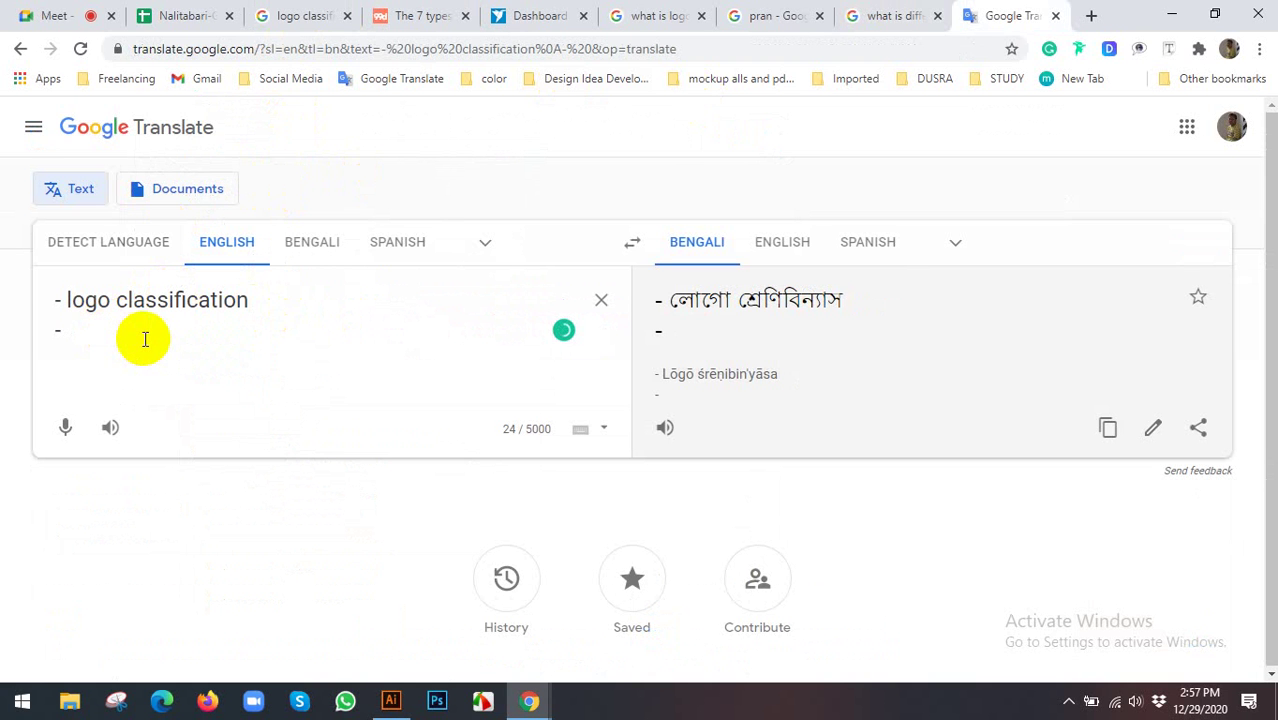
left_click(410, 15)
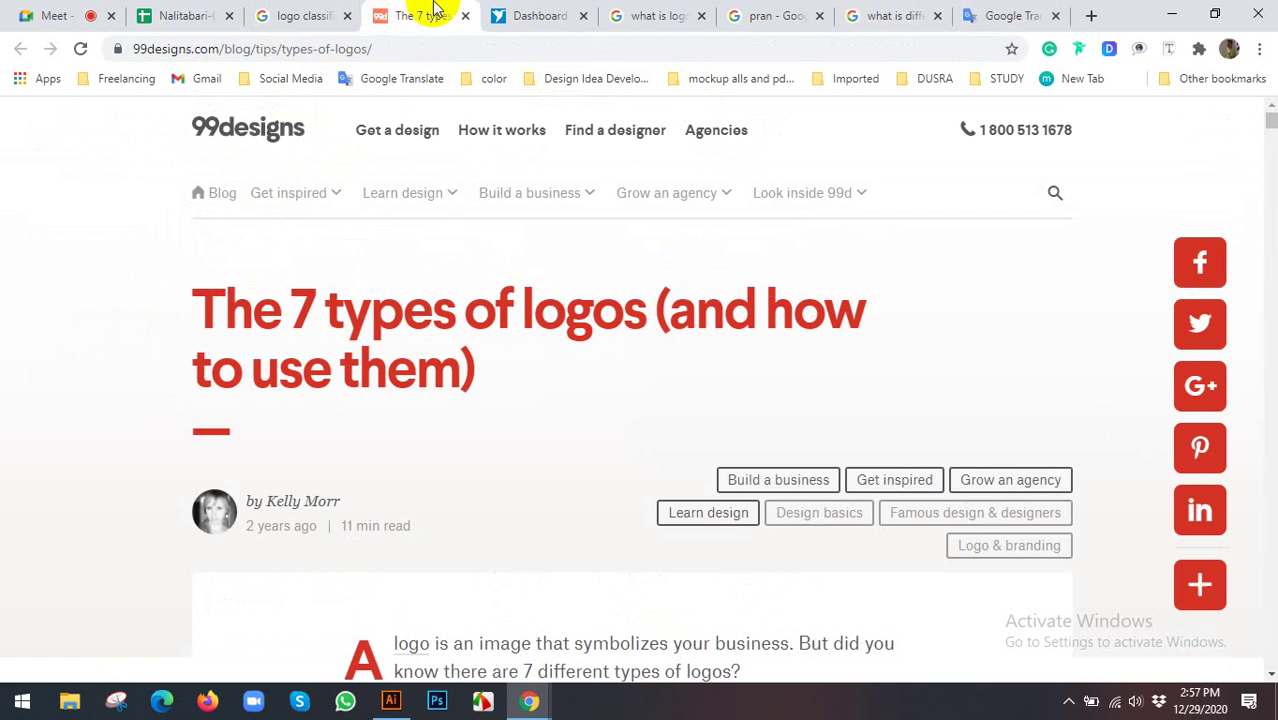
left_click(1020, 12)
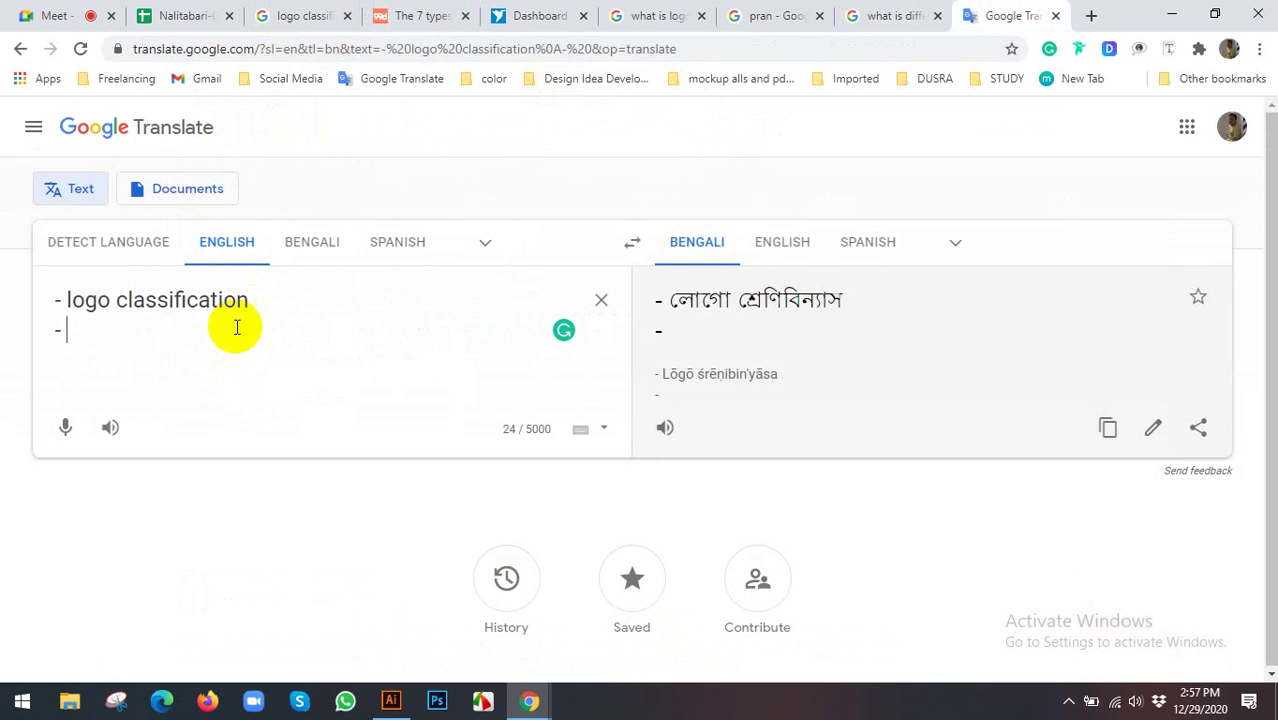
Scroll through the logo type sections of the 99designs '7 types of logos' article
left_click(405, 12)
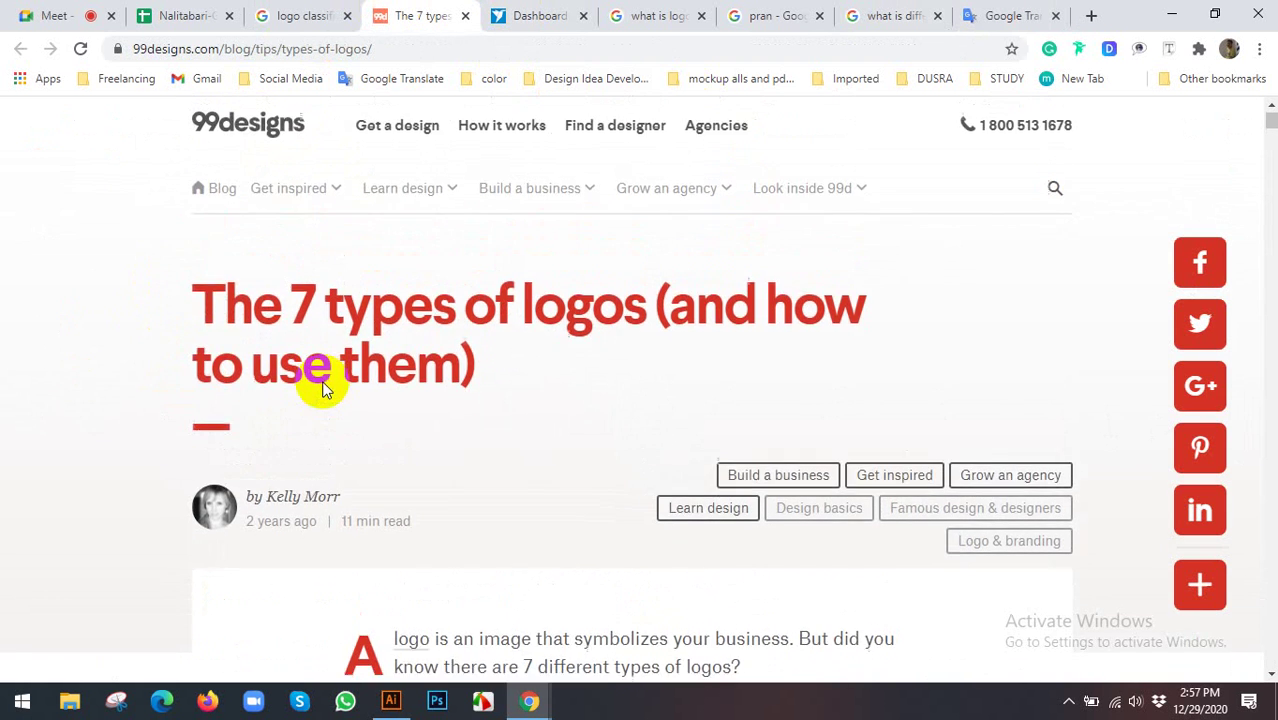
scroll(323, 388, "down", 4)
scroll(313, 383, "down", 2)
scroll(313, 383, "up", 1)
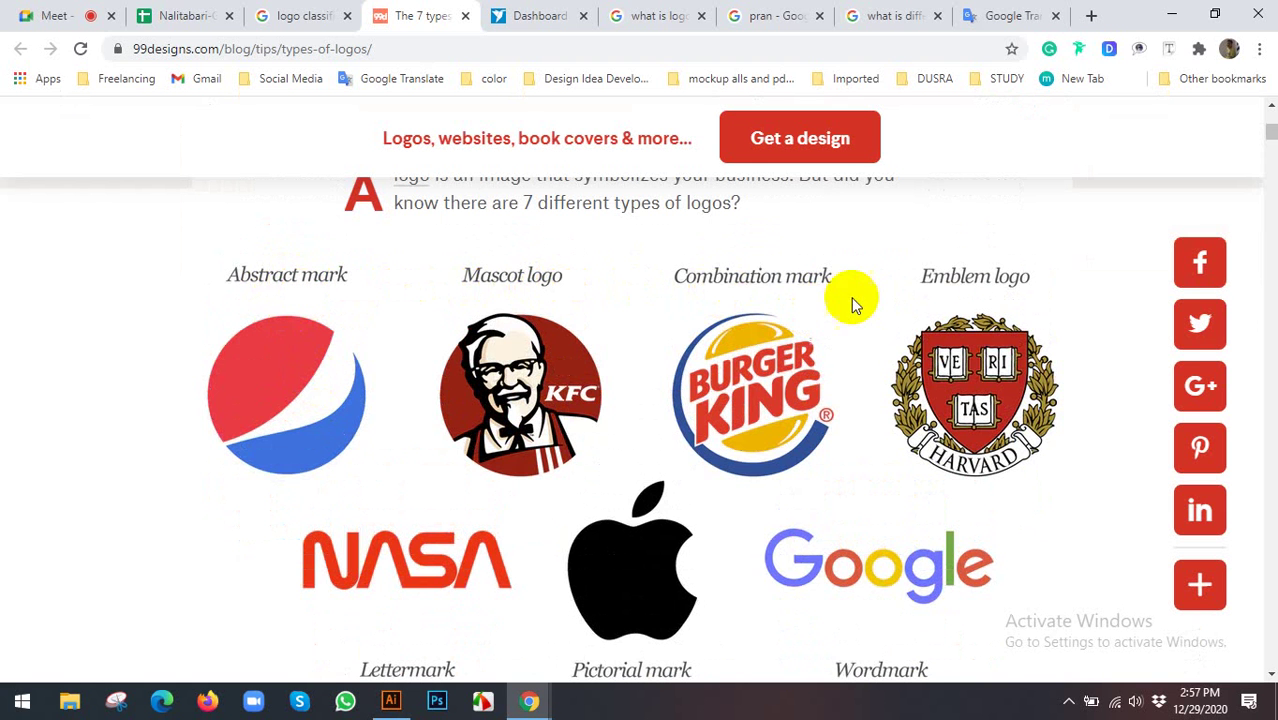
scroll(1020, 290, "down", 1)
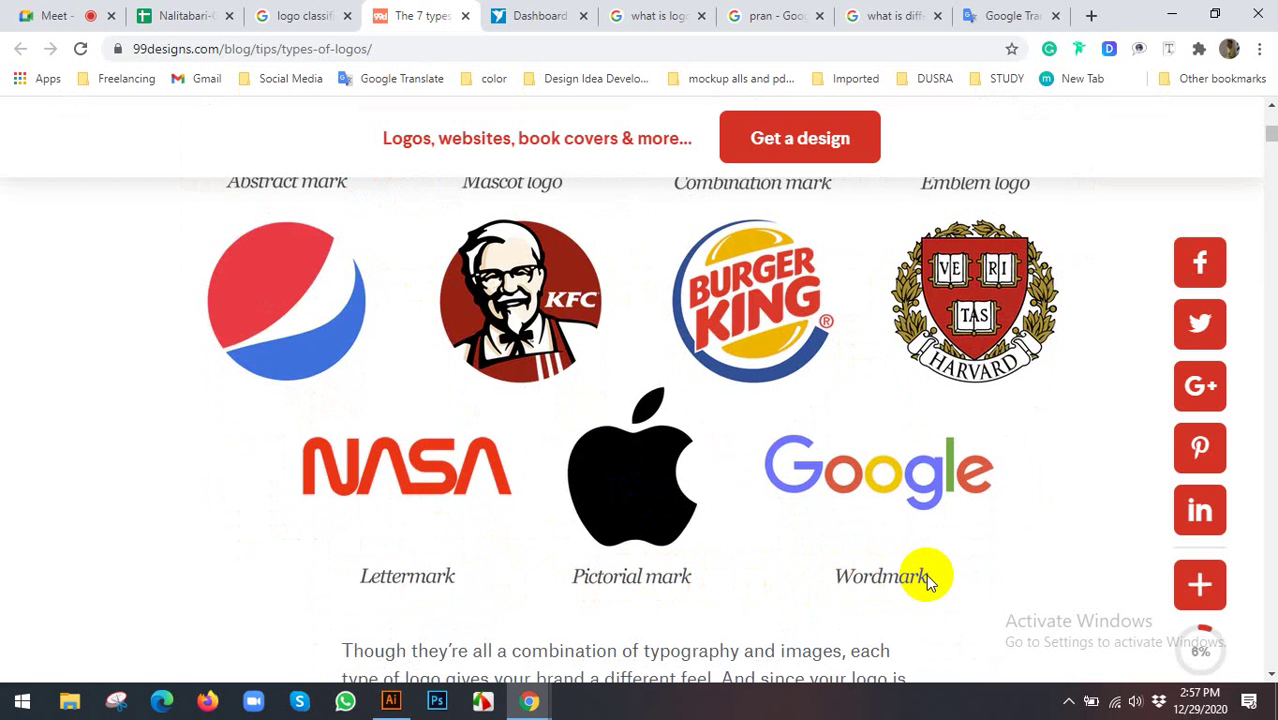
scroll(908, 560, "down", 4)
scroll(538, 506, "down", 4)
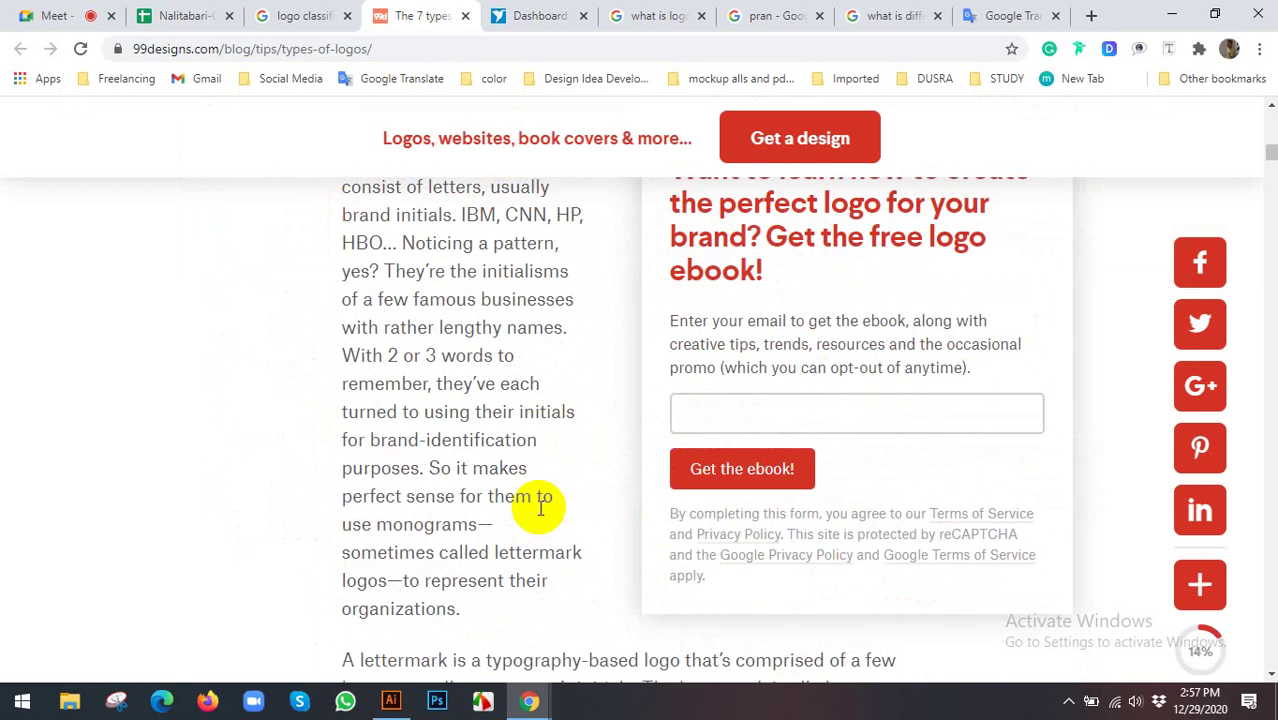
scroll(540, 500, "up", 3)
scroll(620, 360, "down", 1)
scroll(620, 400, "down", 4)
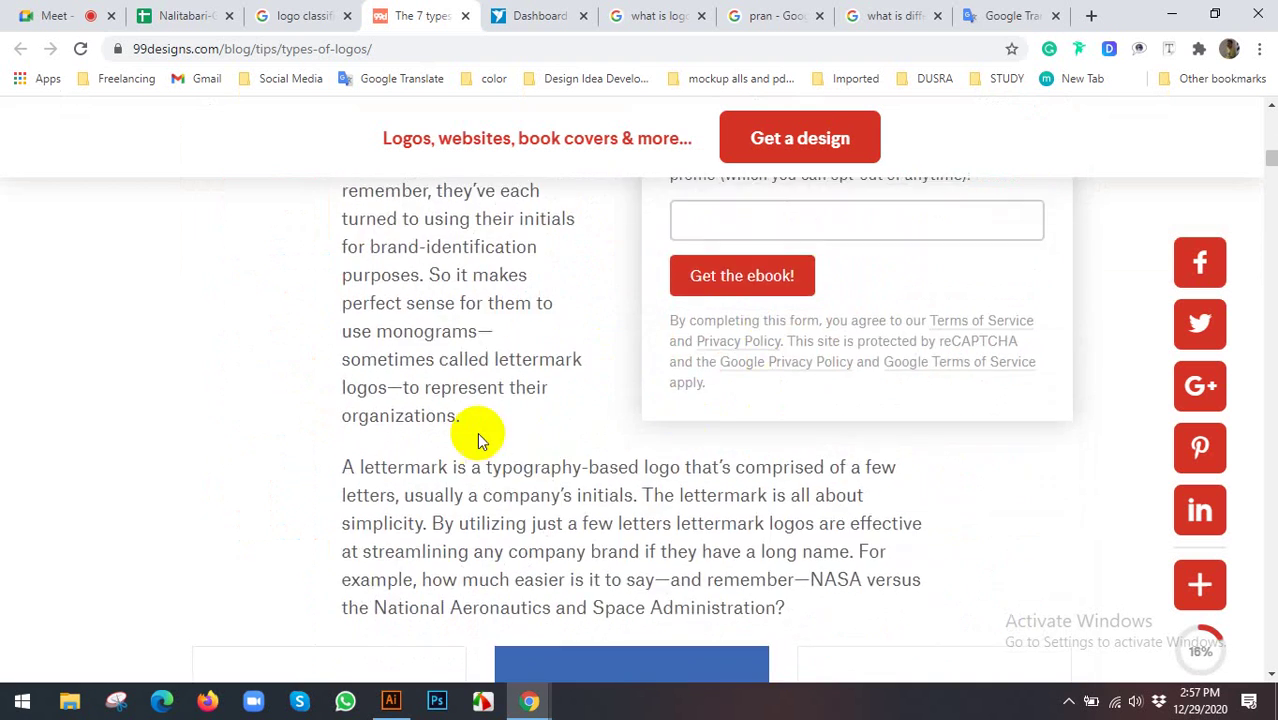
scroll(477, 432, "down", 5)
scroll(477, 434, "down", 4)
scroll(477, 434, "down", 5)
scroll(477, 434, "down", 4)
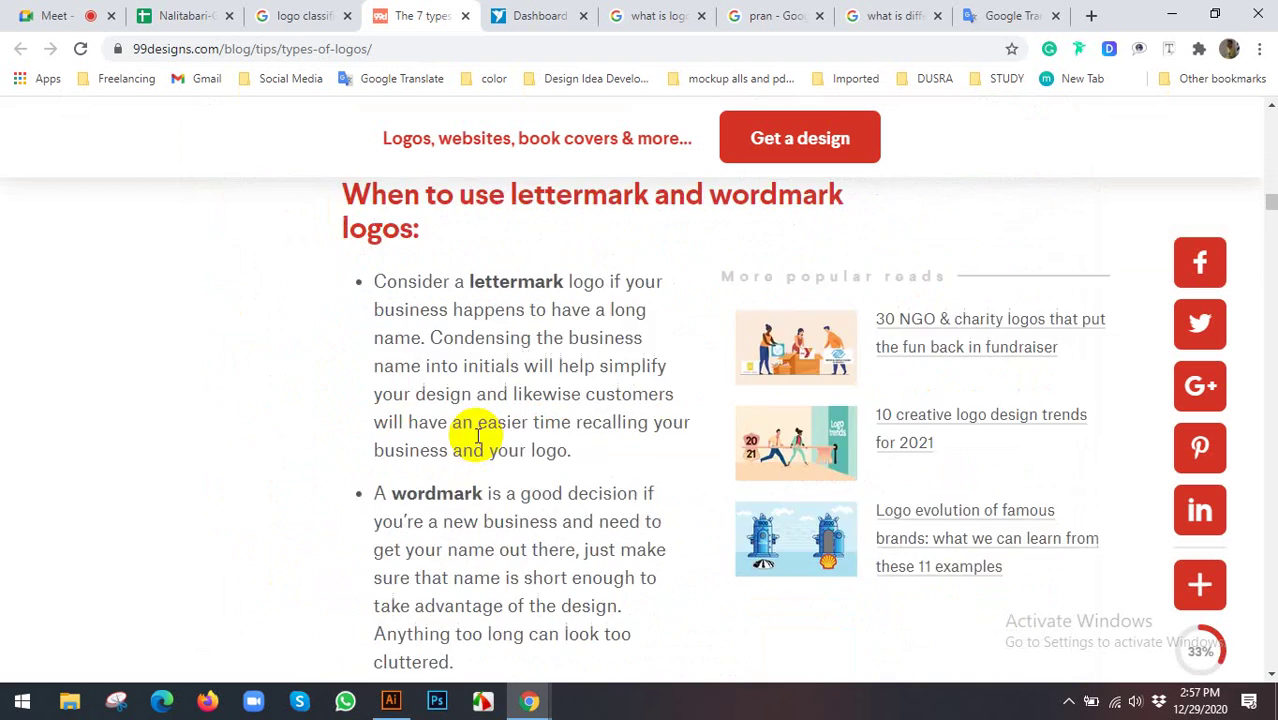
Glance at the logo classification results, then keep reviewing the article's logo examples
left_click(290, 15)
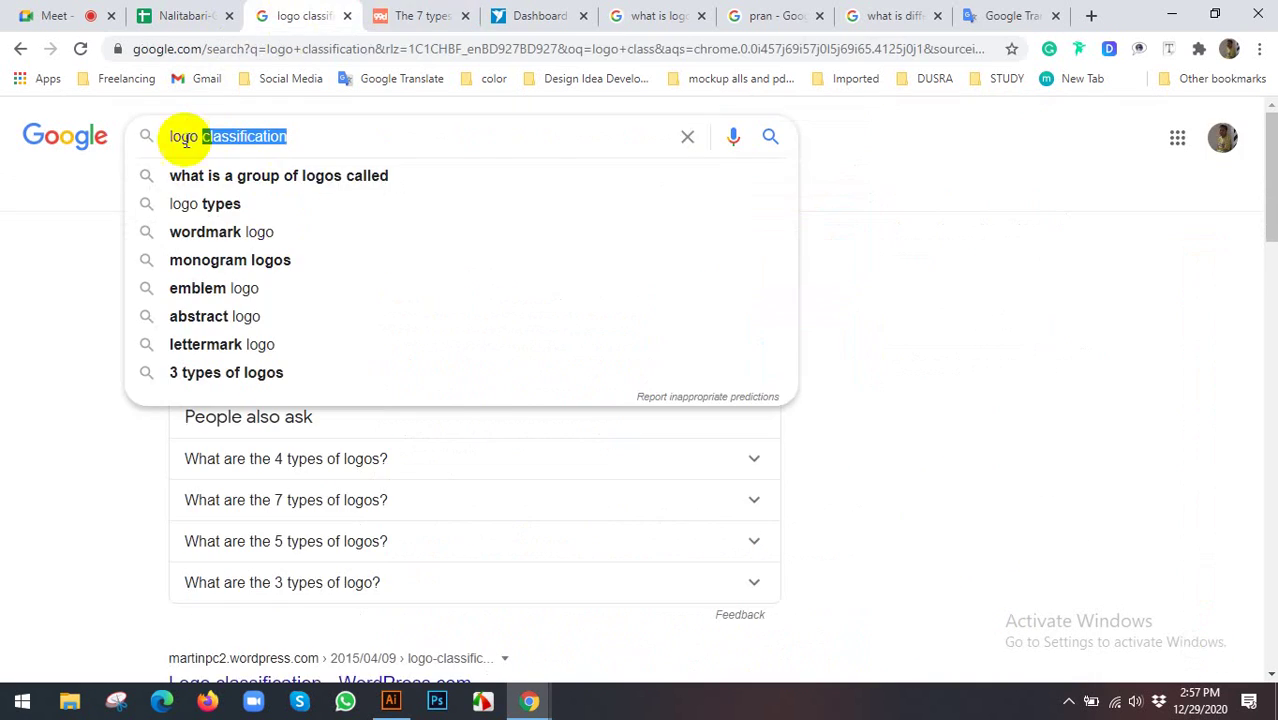
left_click(420, 15)
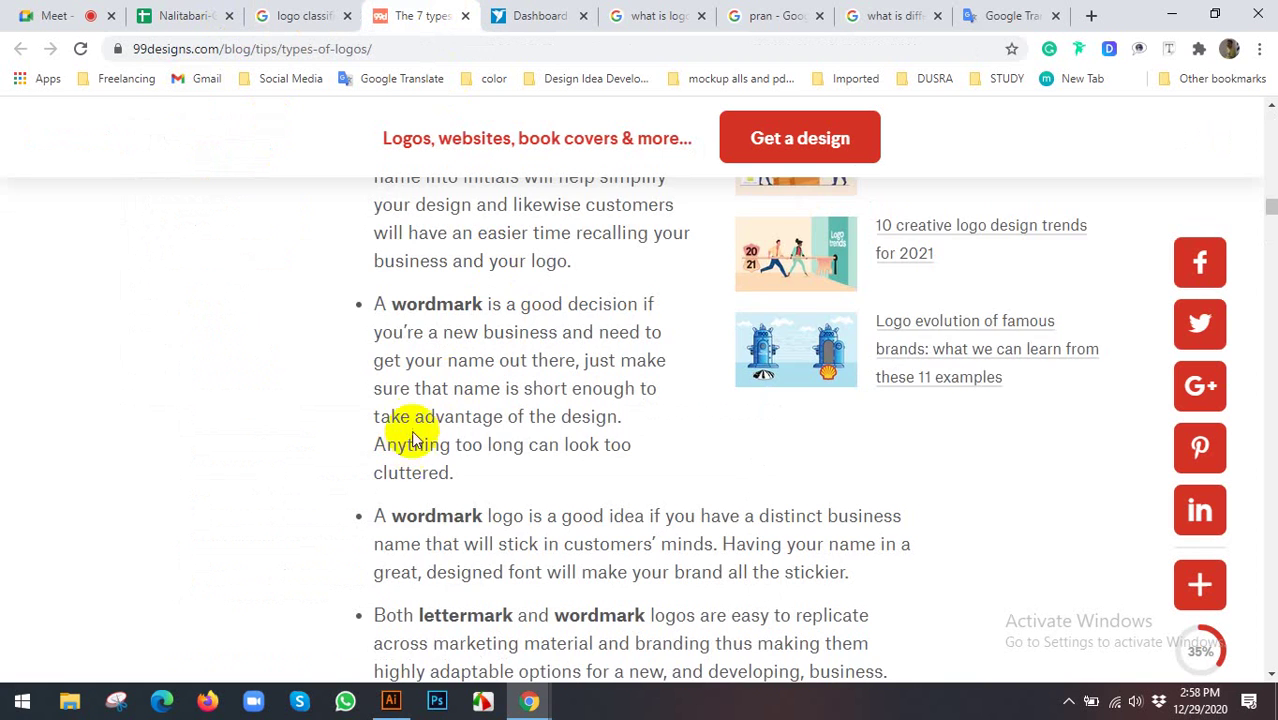
scroll(413, 412, "down", 5)
scroll(420, 410, "down", 3)
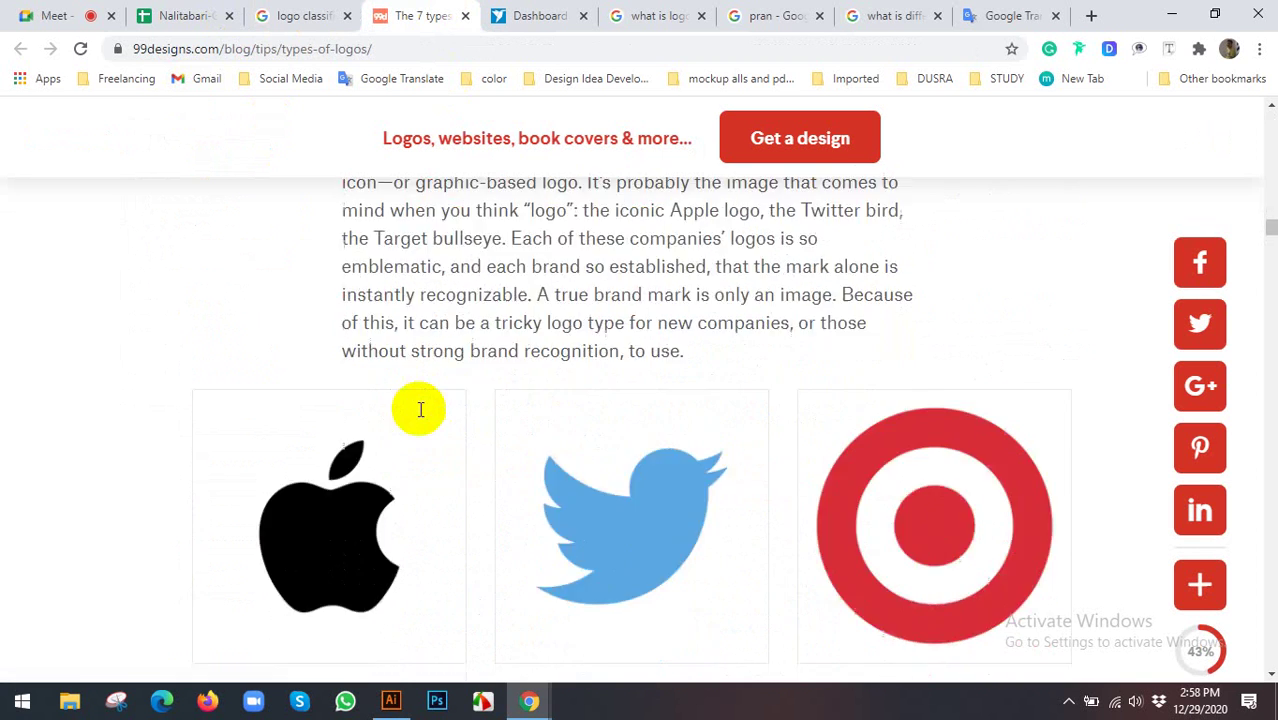
scroll(420, 410, "down", 3)
scroll(418, 408, "down", 5)
scroll(418, 408, "down", 5)
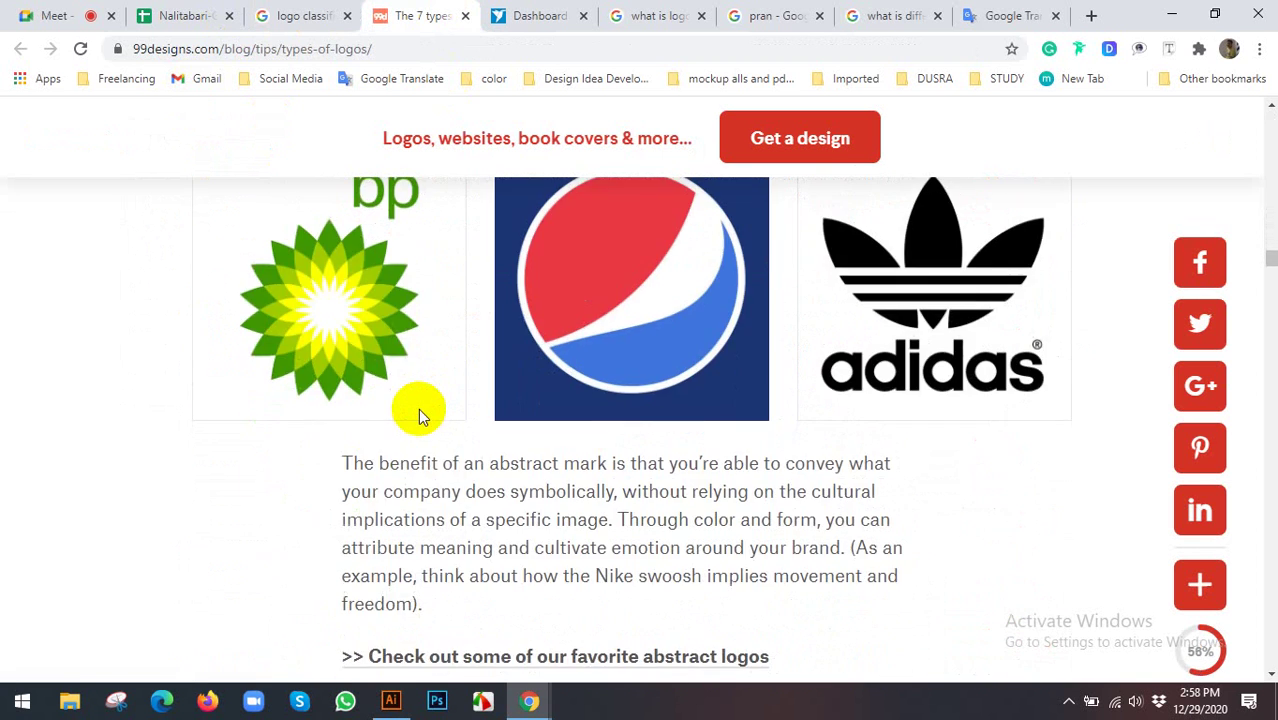
scroll(418, 408, "down", 2)
scroll(418, 408, "down", 3)
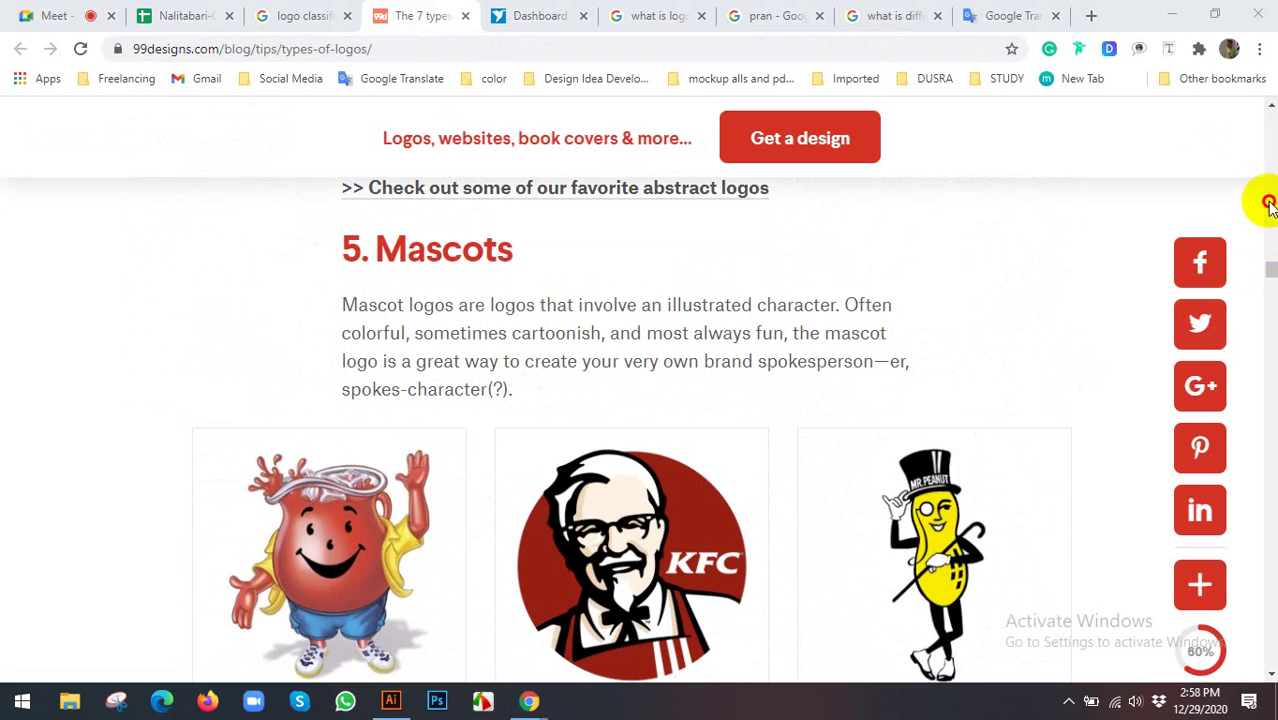
left_click(1270, 118)
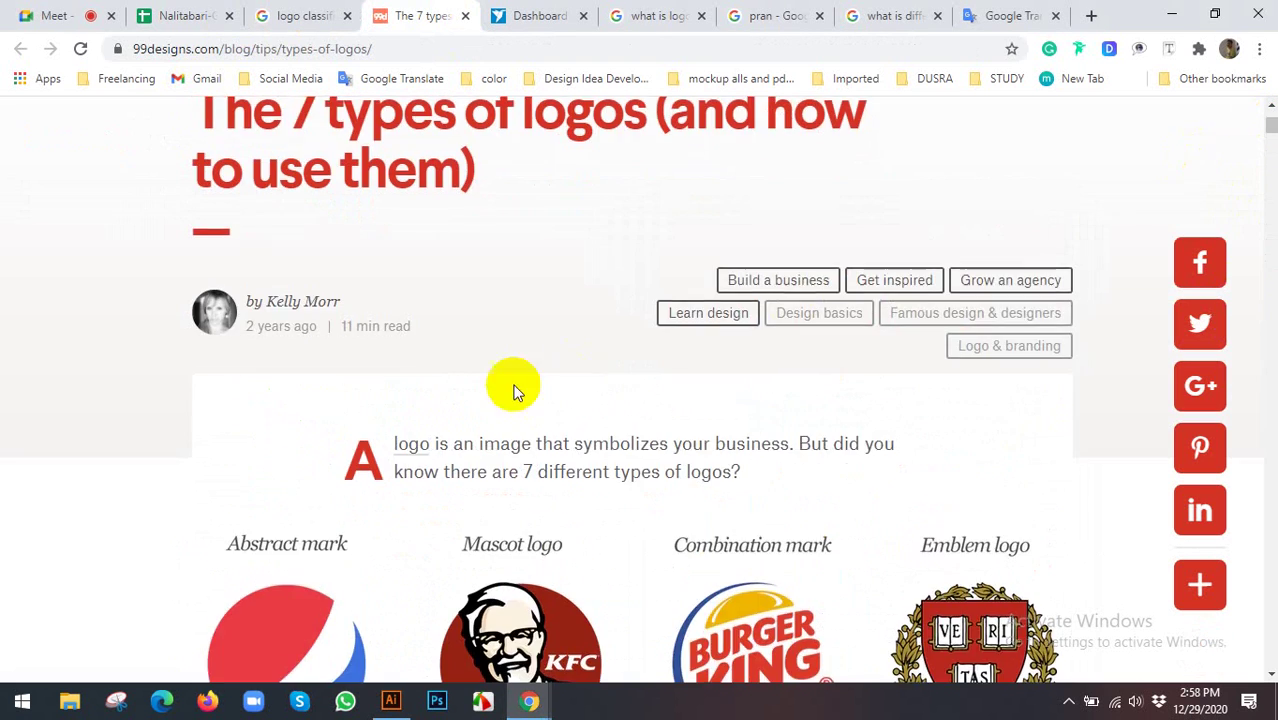
scroll(460, 400, "down", 3)
scroll(295, 394, "down", 5)
scroll(294, 400, "down", 3)
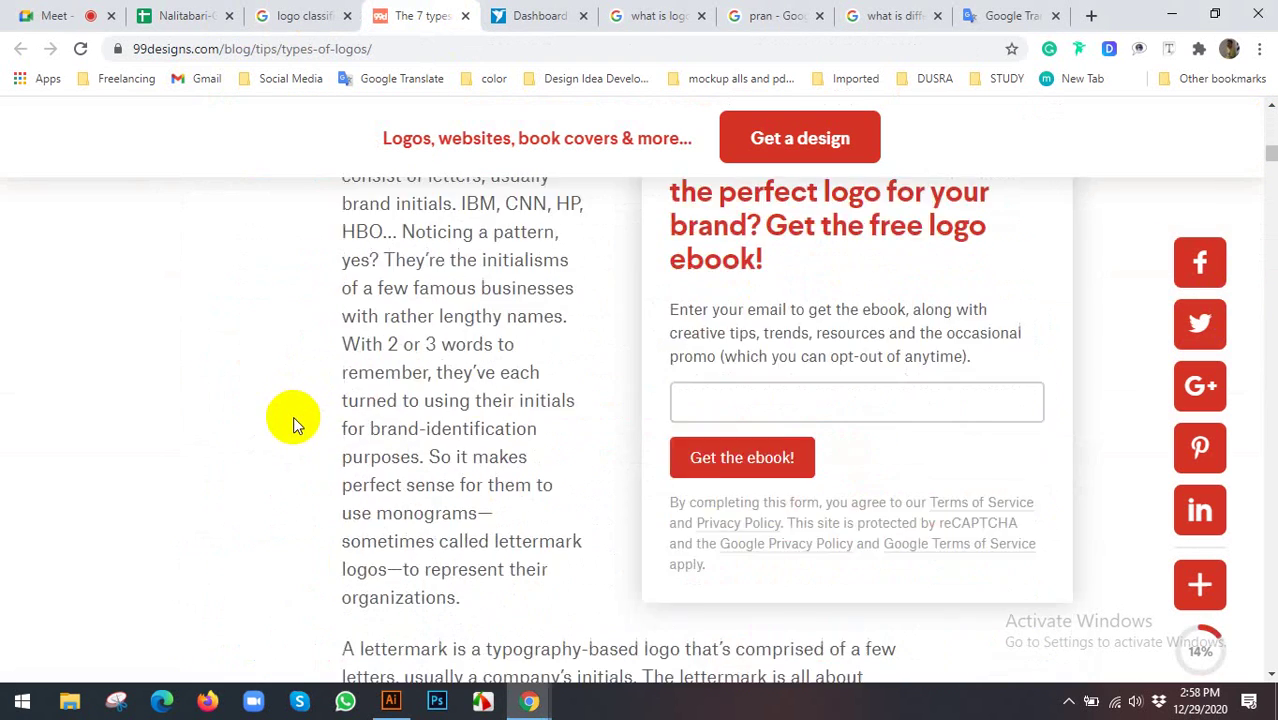
scroll(293, 416, "up", 3)
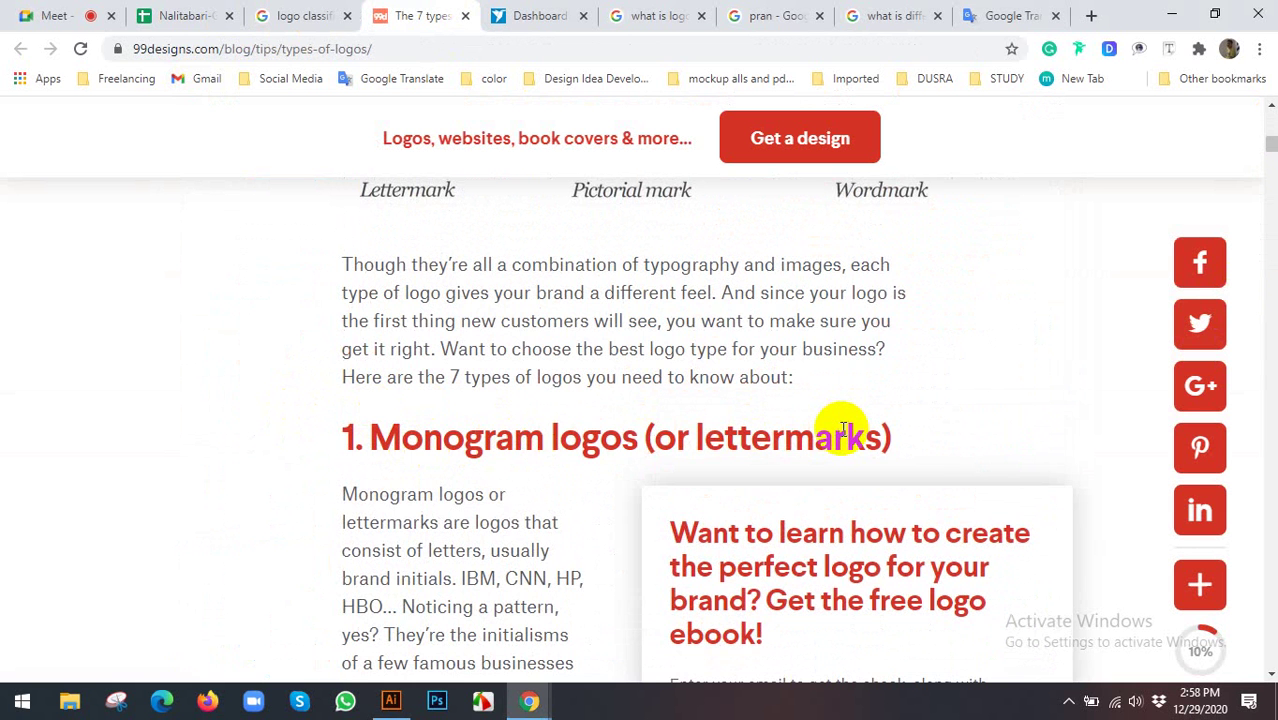
scroll(843, 428, "up", 3)
scroll(710, 394, "up", 2)
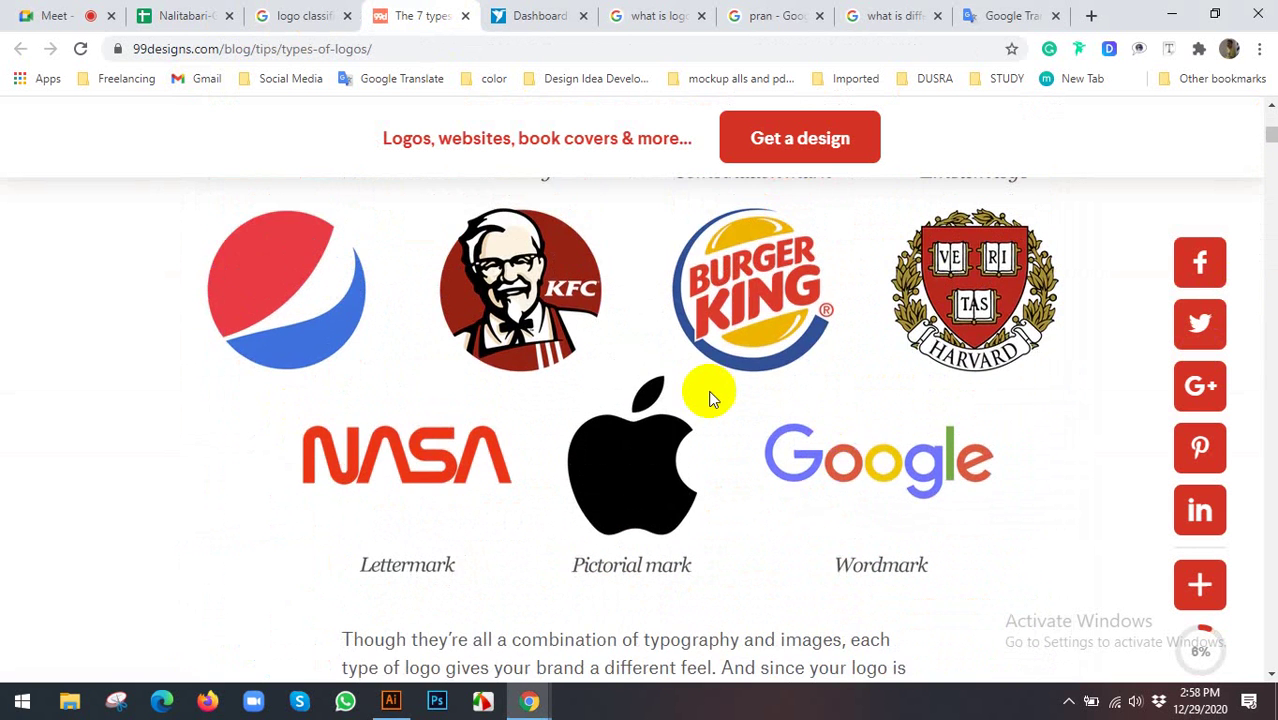
scroll(653, 368, "down", 2)
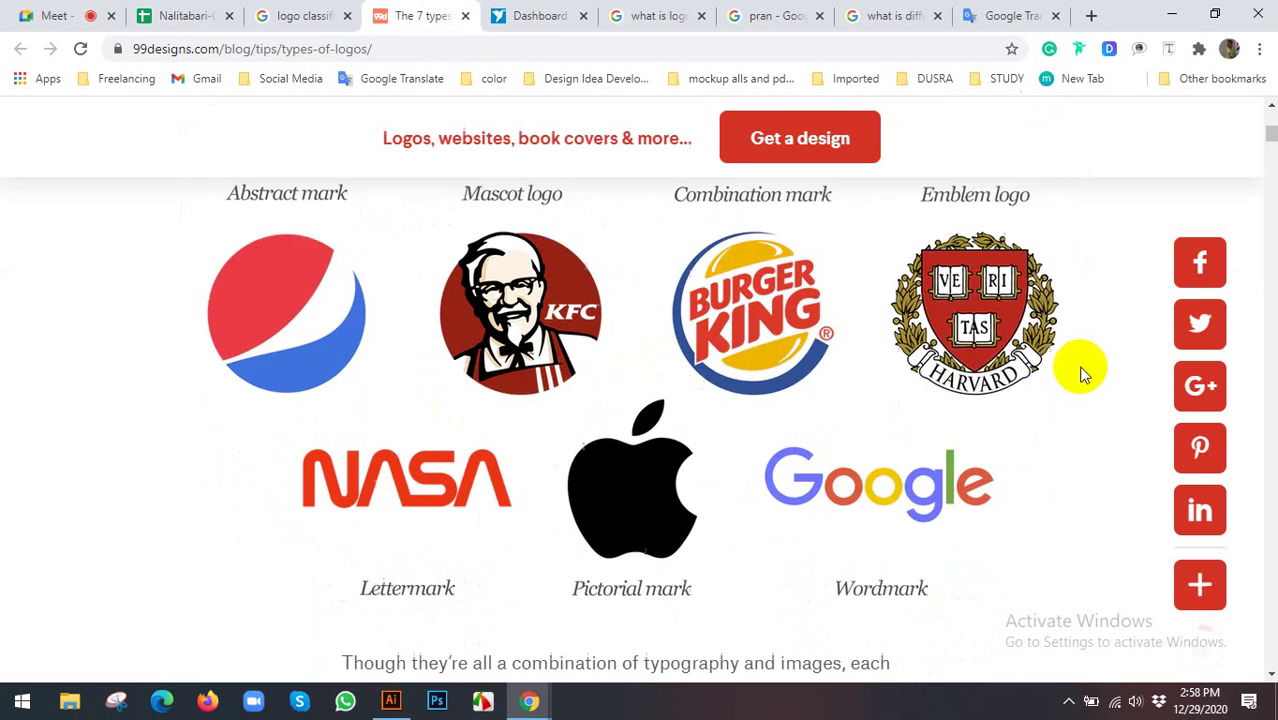
scroll(690, 380, "down", 2)
scroll(720, 375, "down", 2)
scroll(620, 360, "down", 3)
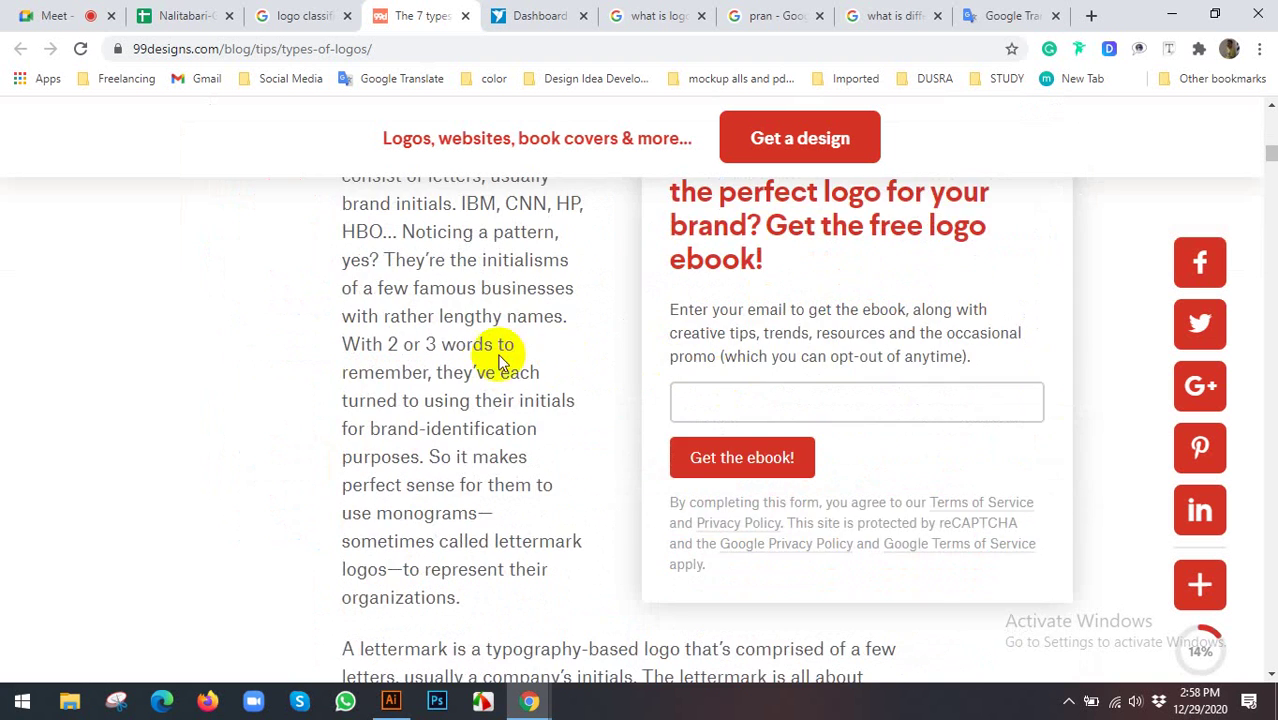
scroll(487, 360, "down", 2)
scroll(487, 360, "down", 3)
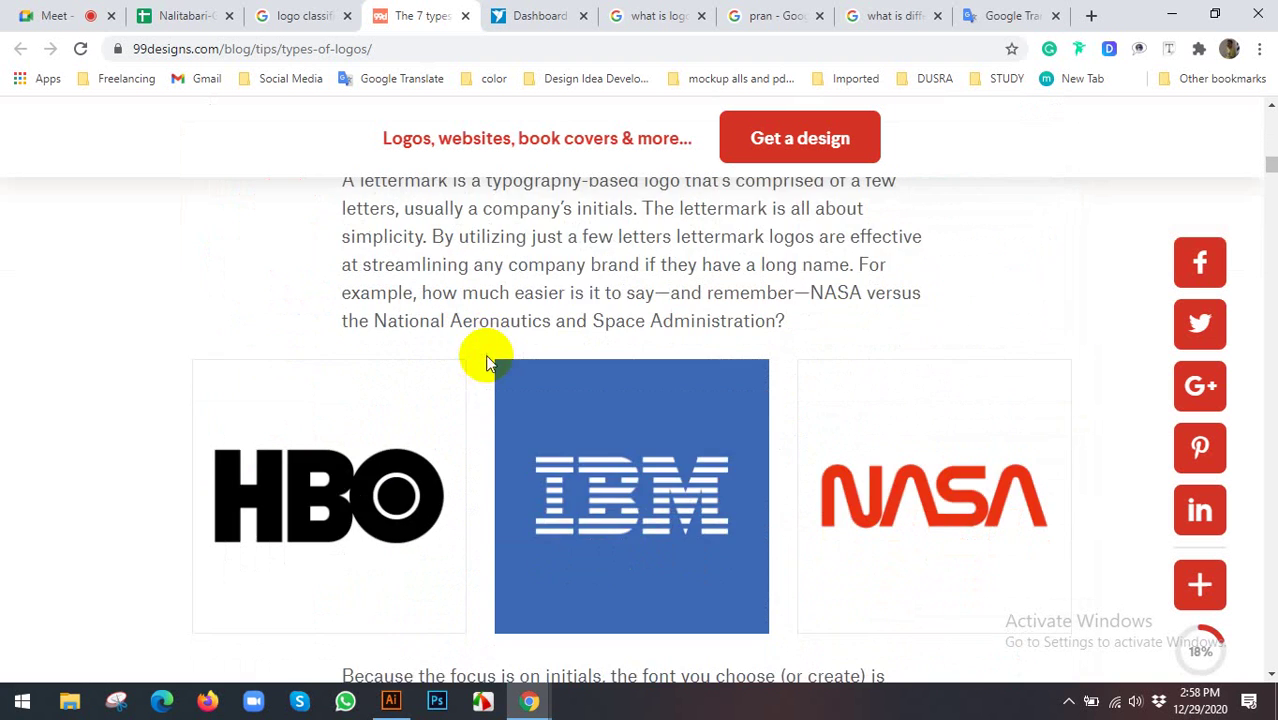
scroll(740, 305, "down", 1)
scroll(740, 305, "down", 3)
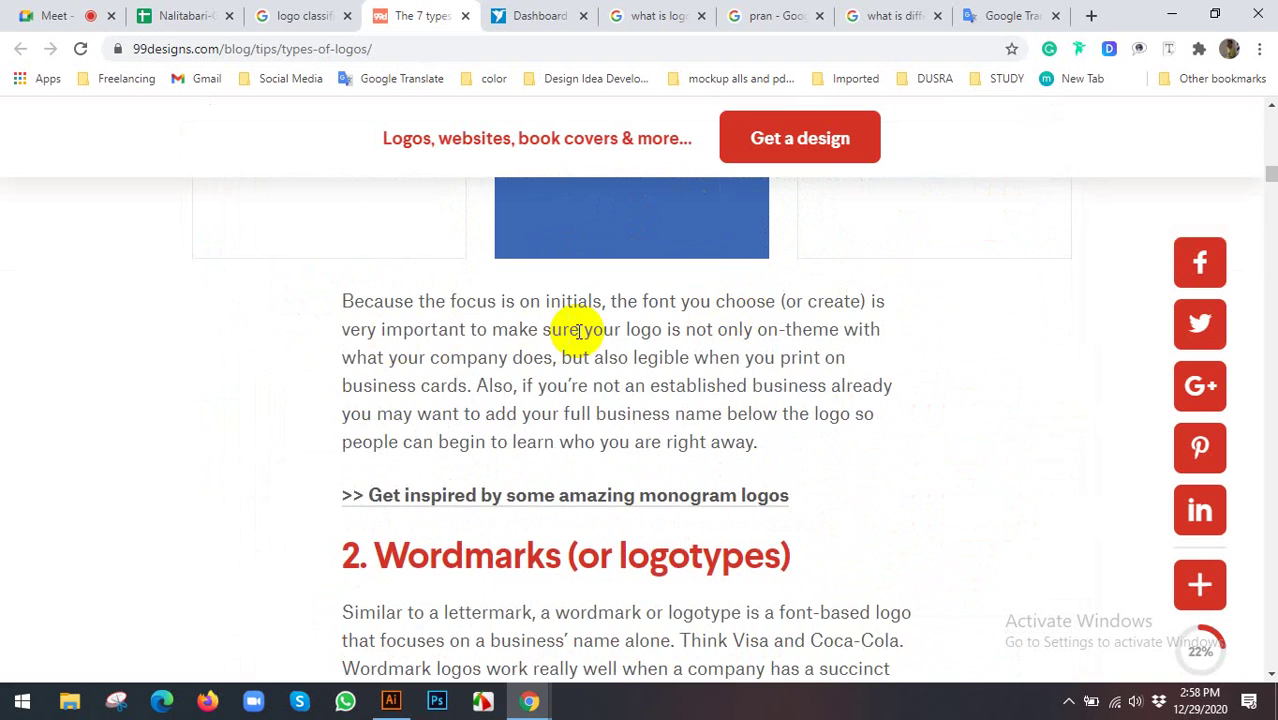
scroll(585, 332, "down", 1)
scroll(585, 332, "up", 5)
scroll(585, 332, "up", 5)
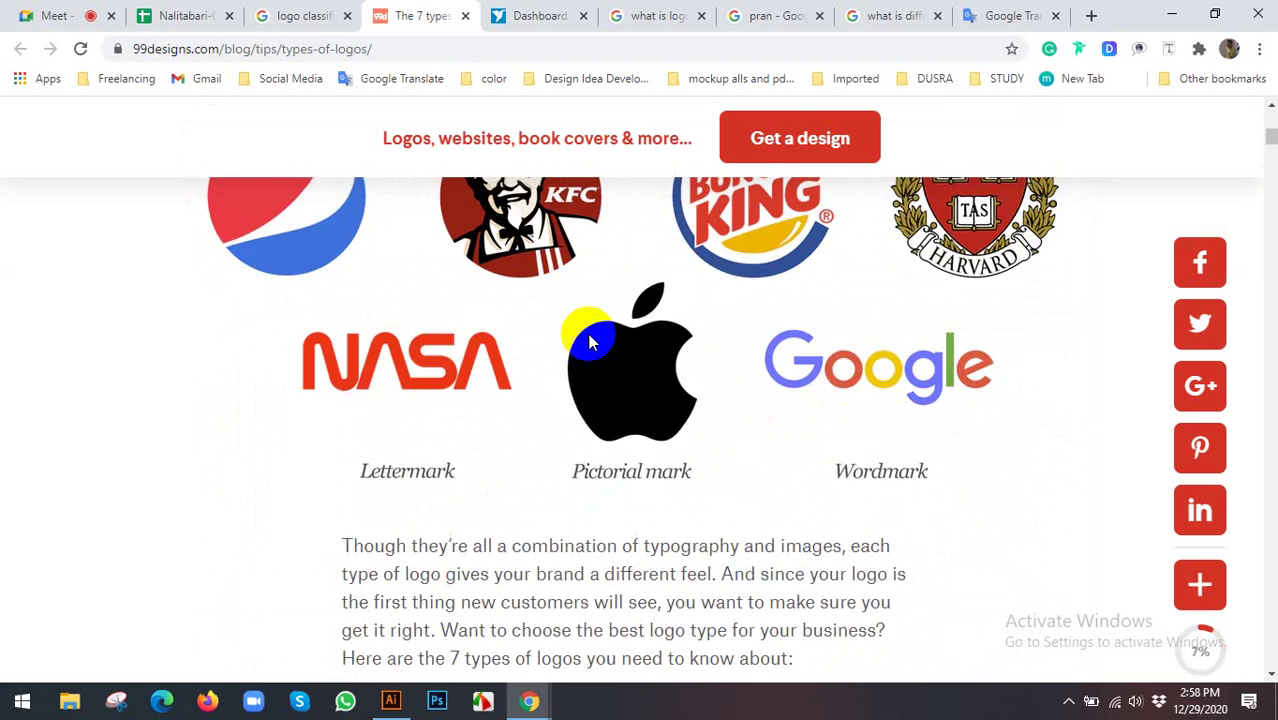
scroll(588, 336, "up", 4)
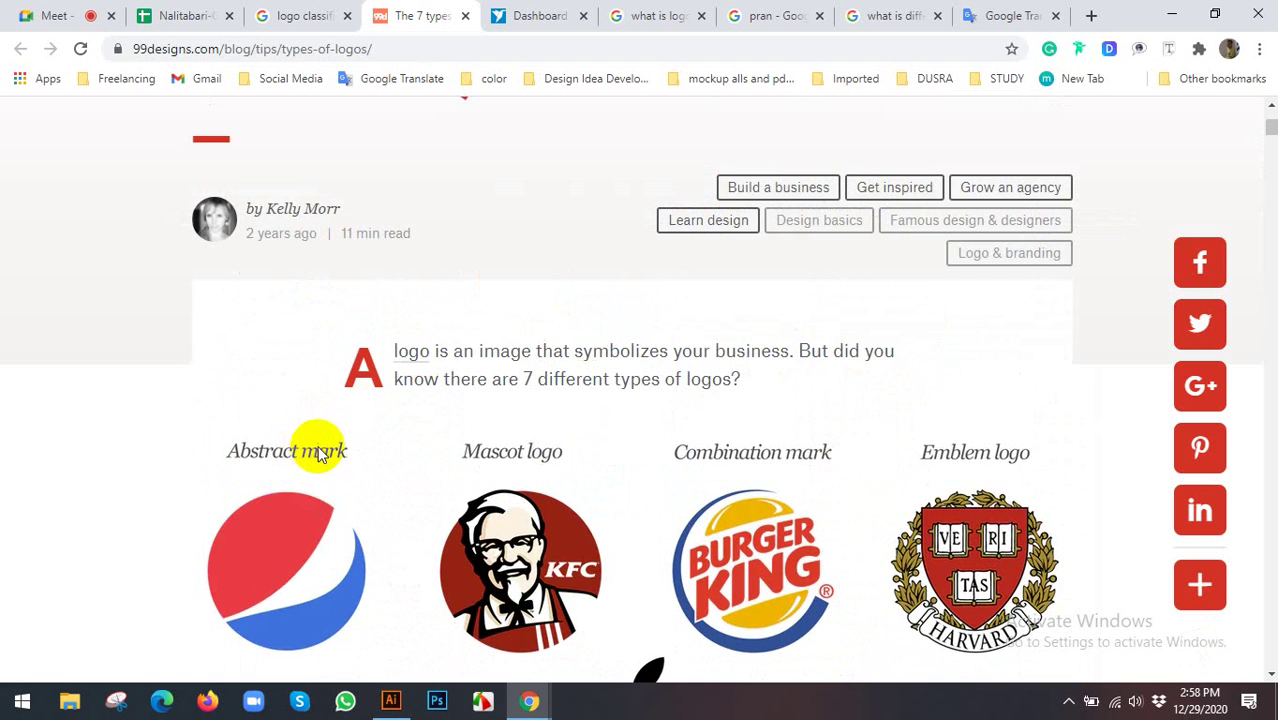
scroll(340, 440, "down", 1)
scroll(343, 437, "down", 2)
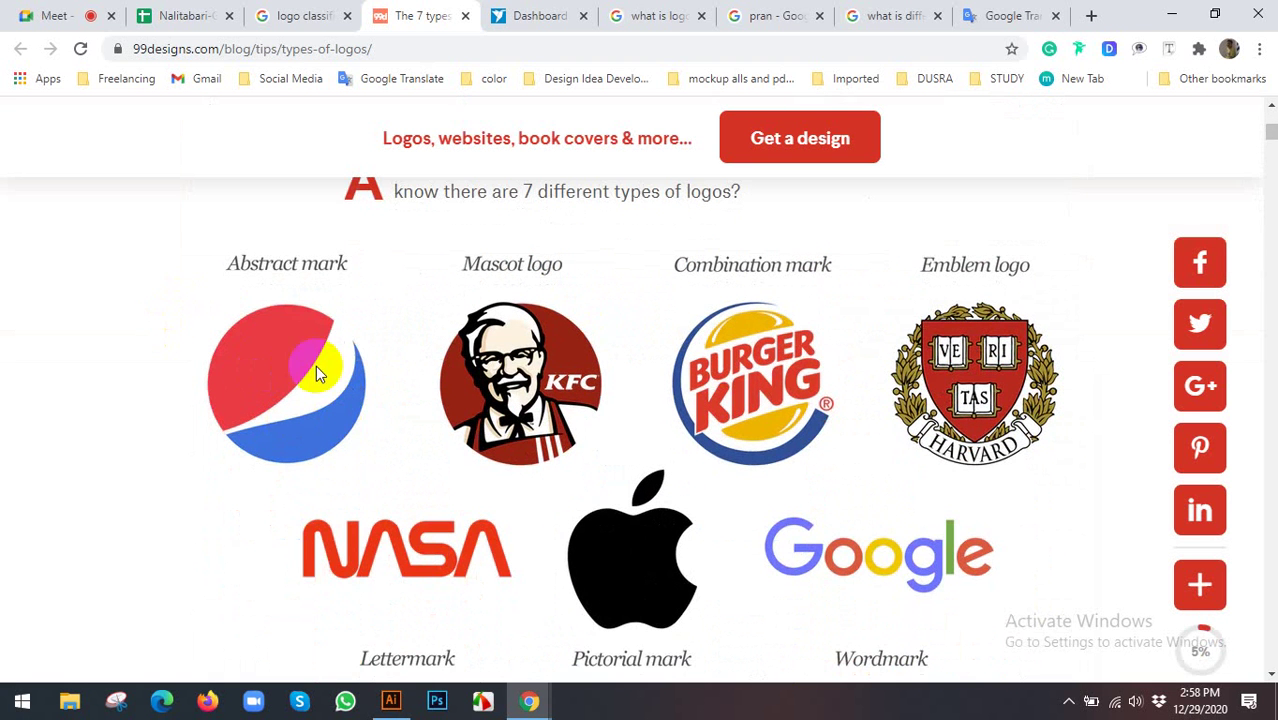
left_click_drag(316, 365, 276, 325)
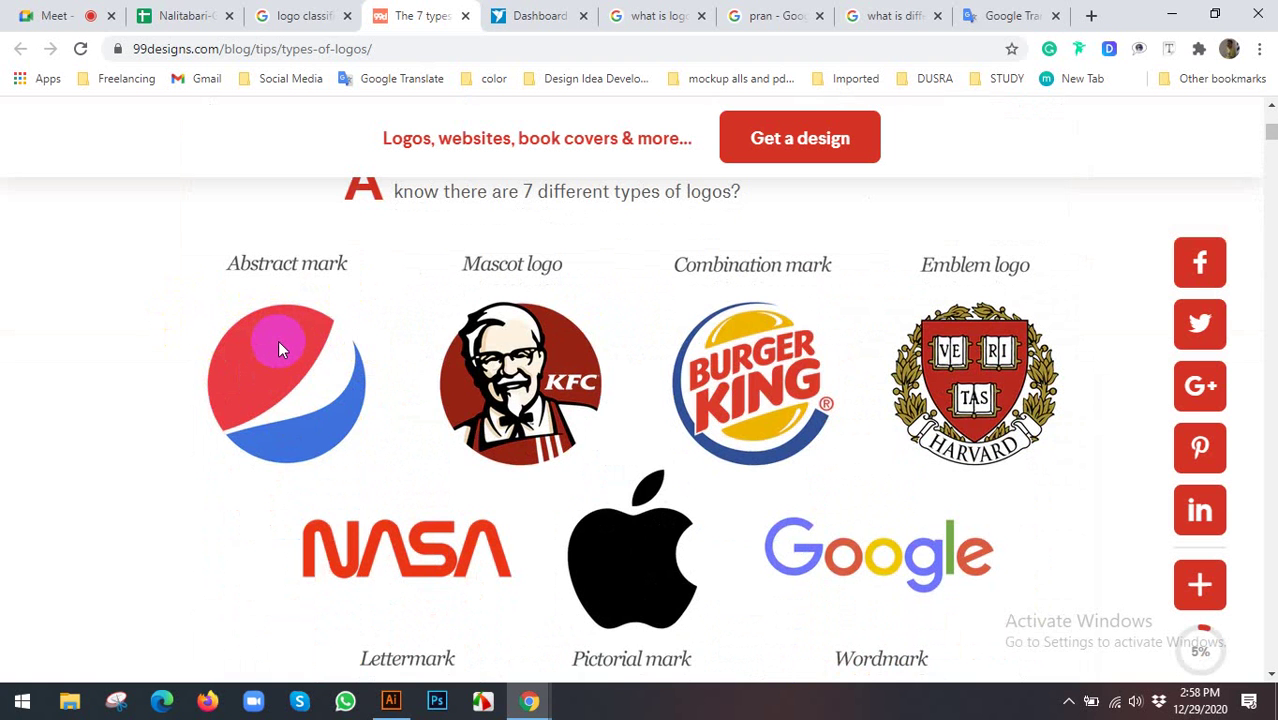
Search Google for 'abstract background' in a new tab
left_click(1094, 20)
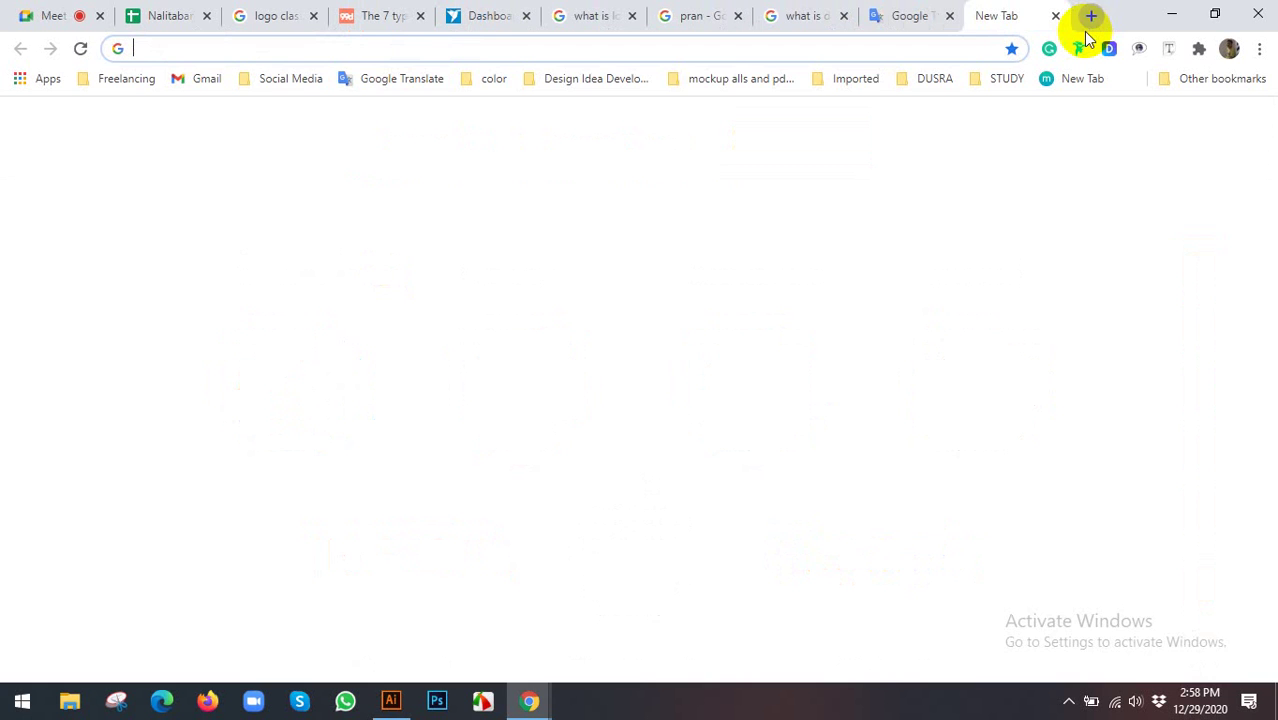
type("abs")
key("BackSpace")
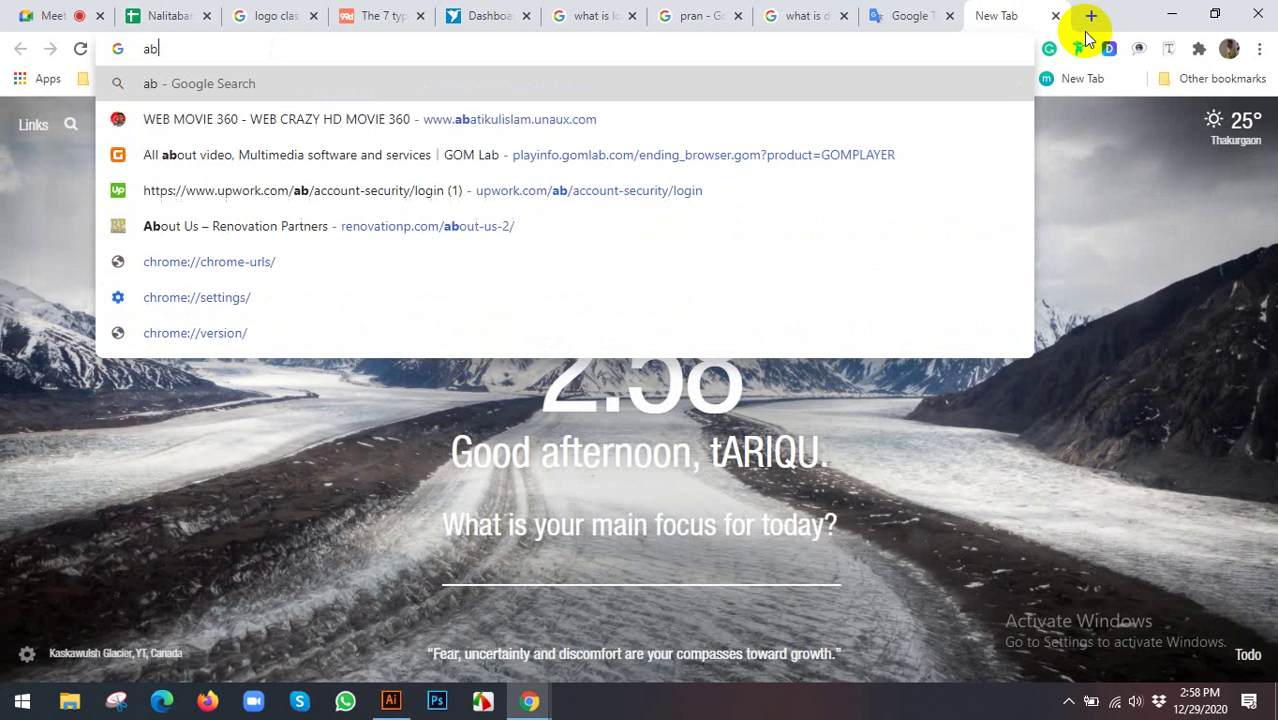
type("stract b")
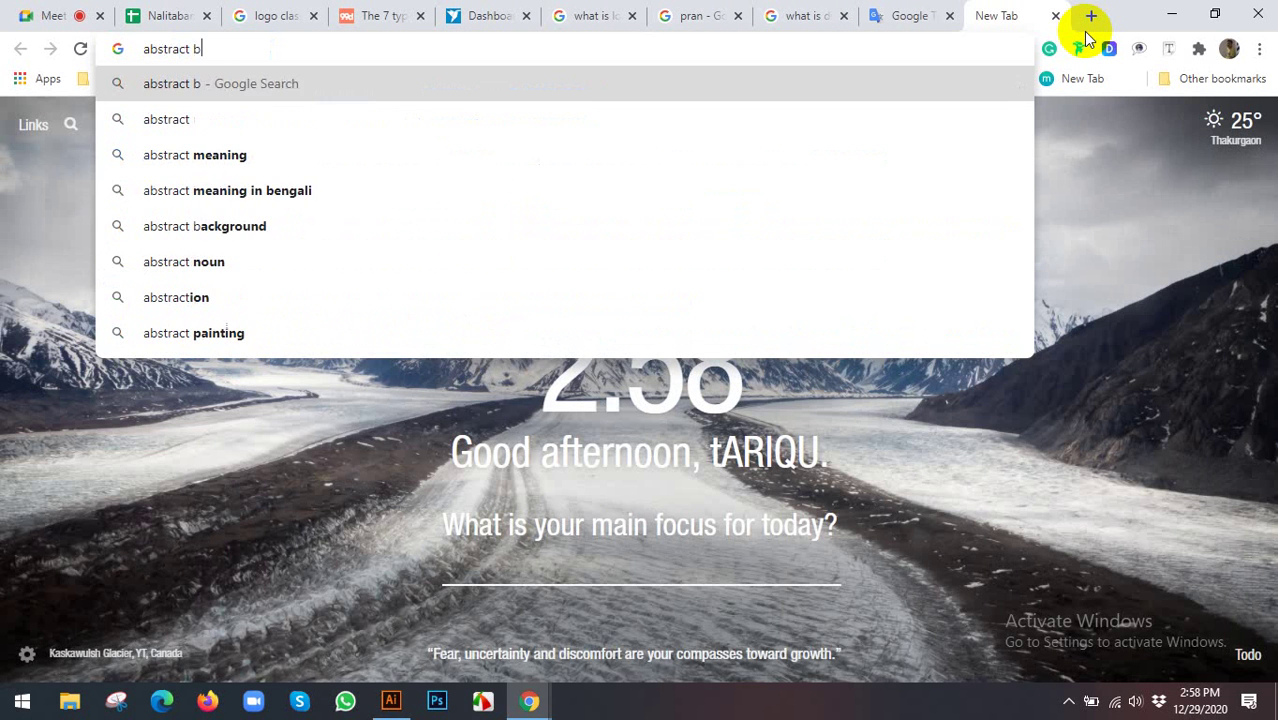
type("ac")
key("Return")
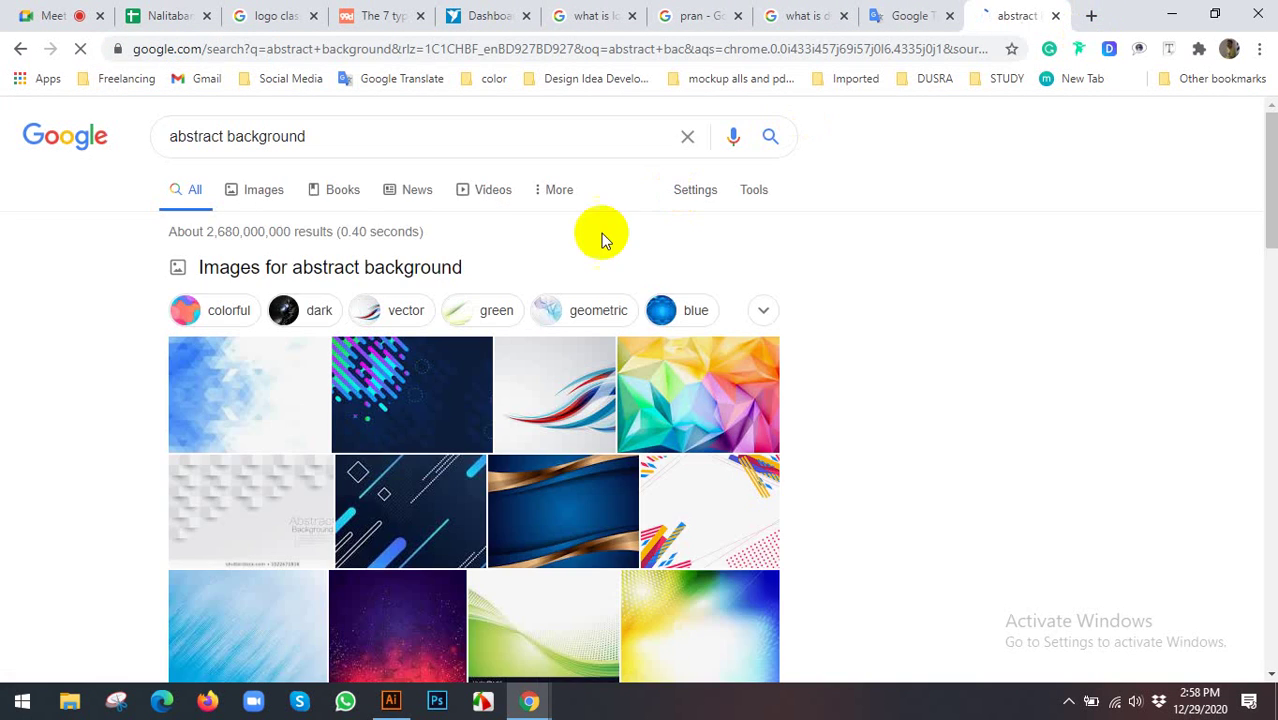
scroll(442, 275, "down", 2)
scroll(245, 187, "up", 2)
Switch to image results and select the word 'abstract' in the query
left_click(247, 186)
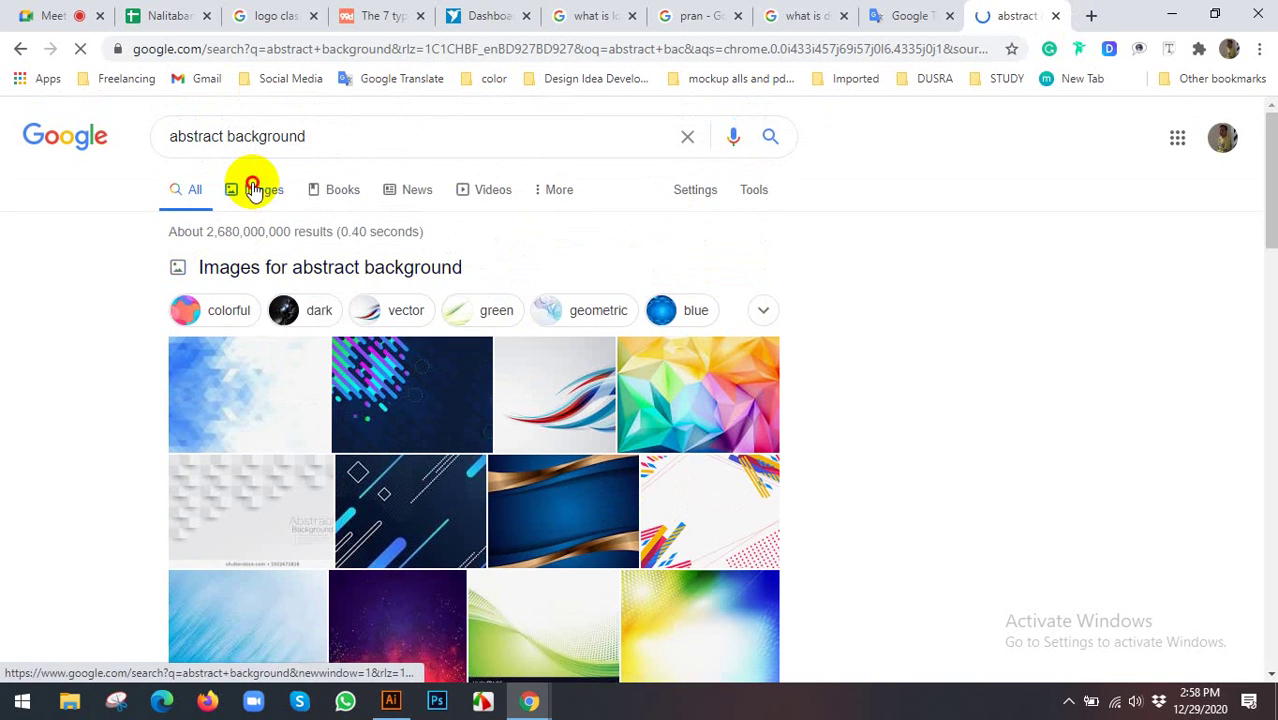
scroll(330, 335, "down", 1)
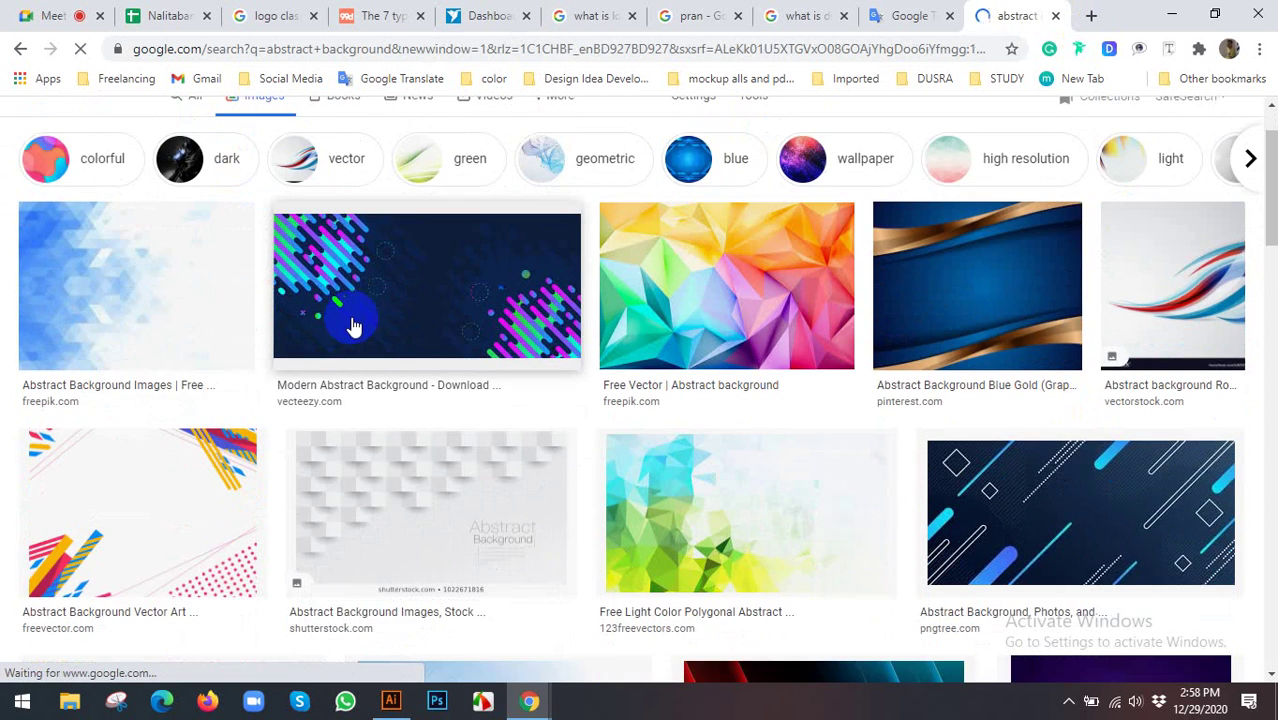
scroll(627, 386, "down", 2)
scroll(556, 357, "up", 3)
left_click(245, 140)
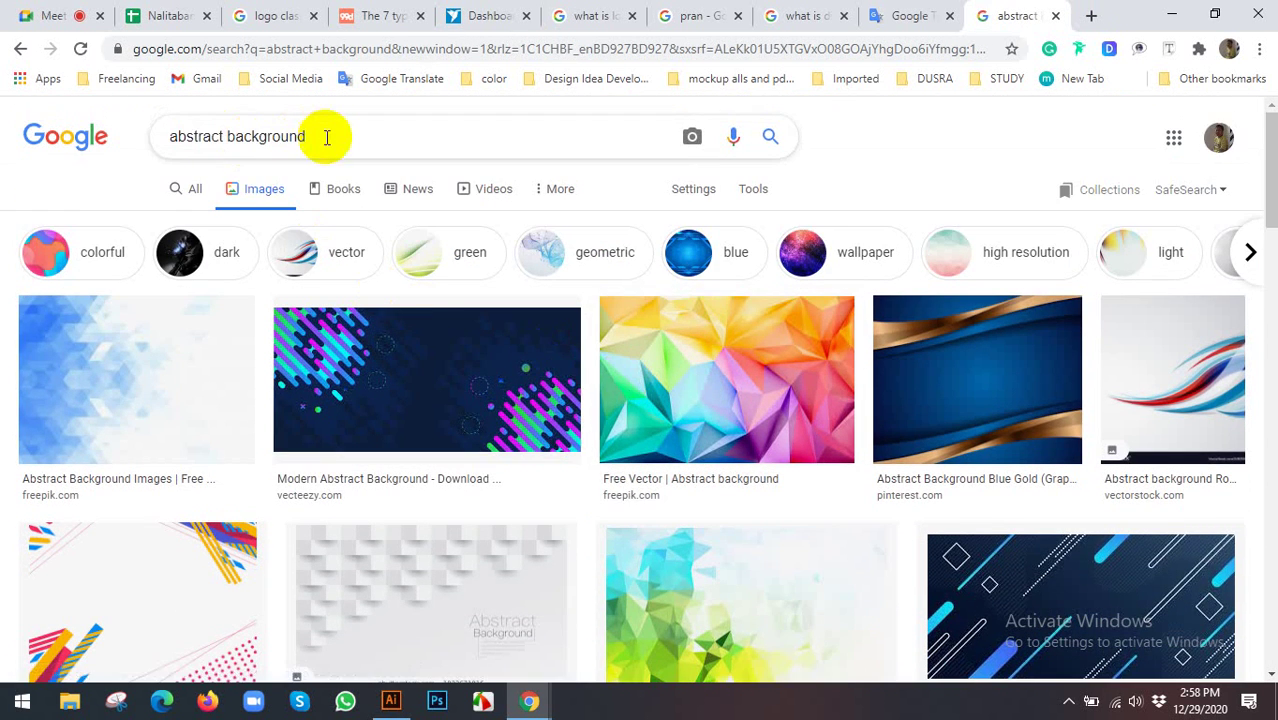
left_click_drag(224, 136, 120, 155)
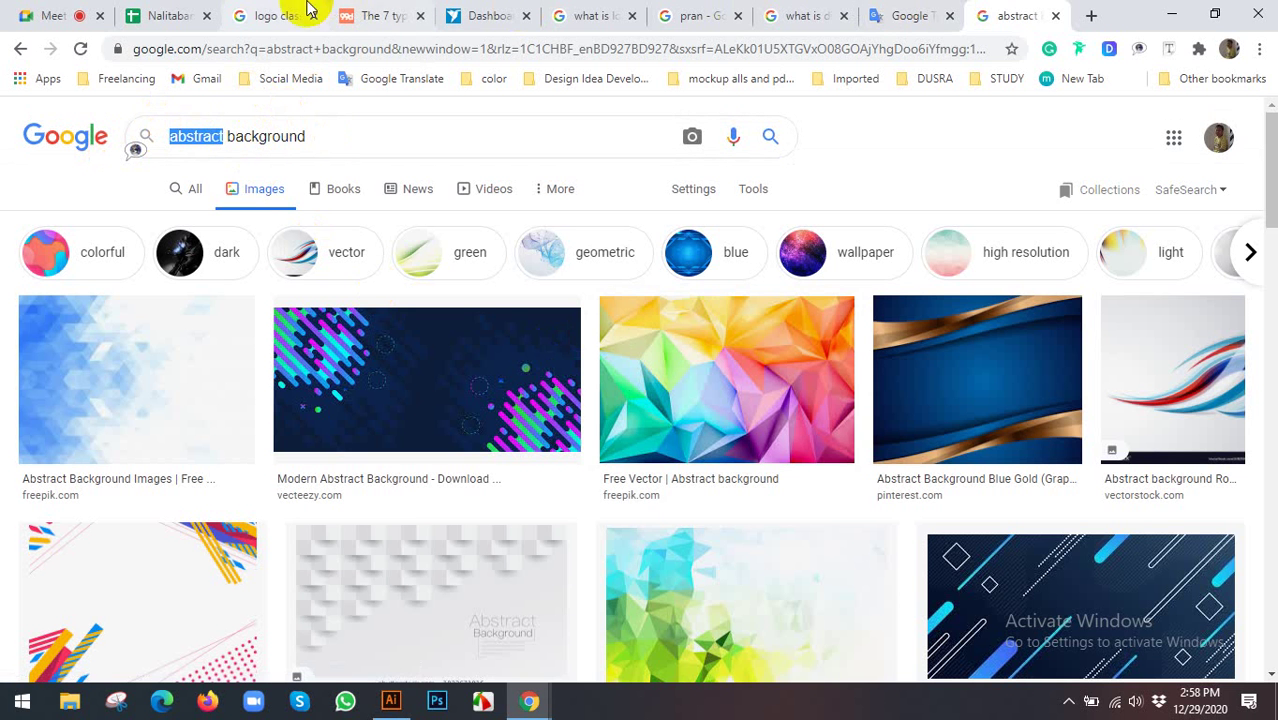
Return to the 99designs logo-types grid pairing Abstract mark with Pepsi and Mascot logo with KFC
left_click(388, 12)
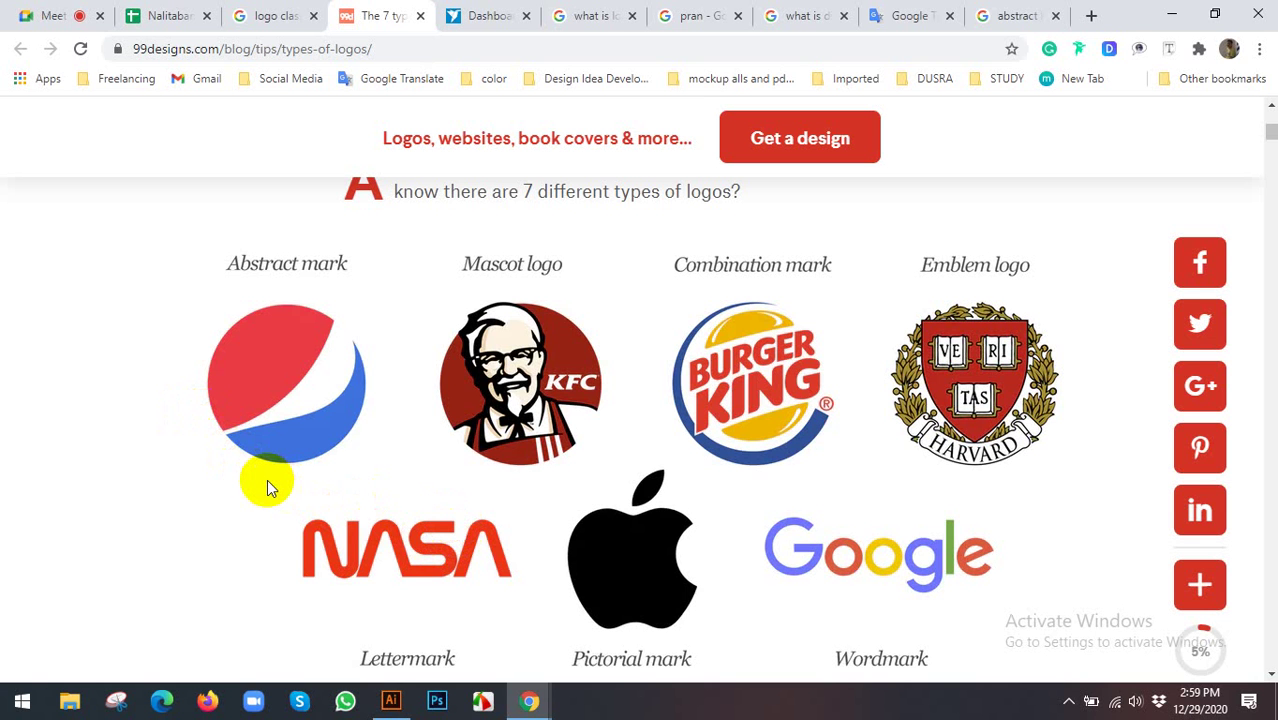
left_click(240, 391)
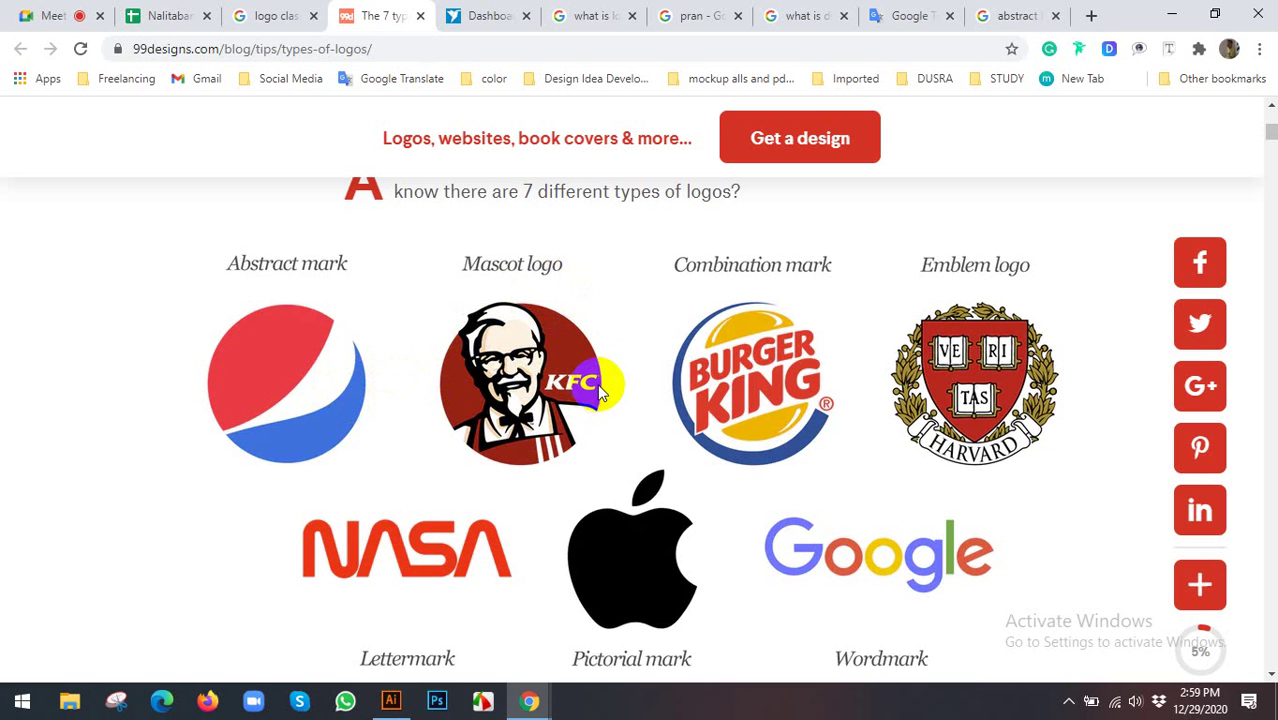
Replace the image query with 'moscoto lgoo', accept the 'moscato logo' correction, and browse its logos
left_click(1013, 11)
left_click_drag(380, 134, 134, 143)
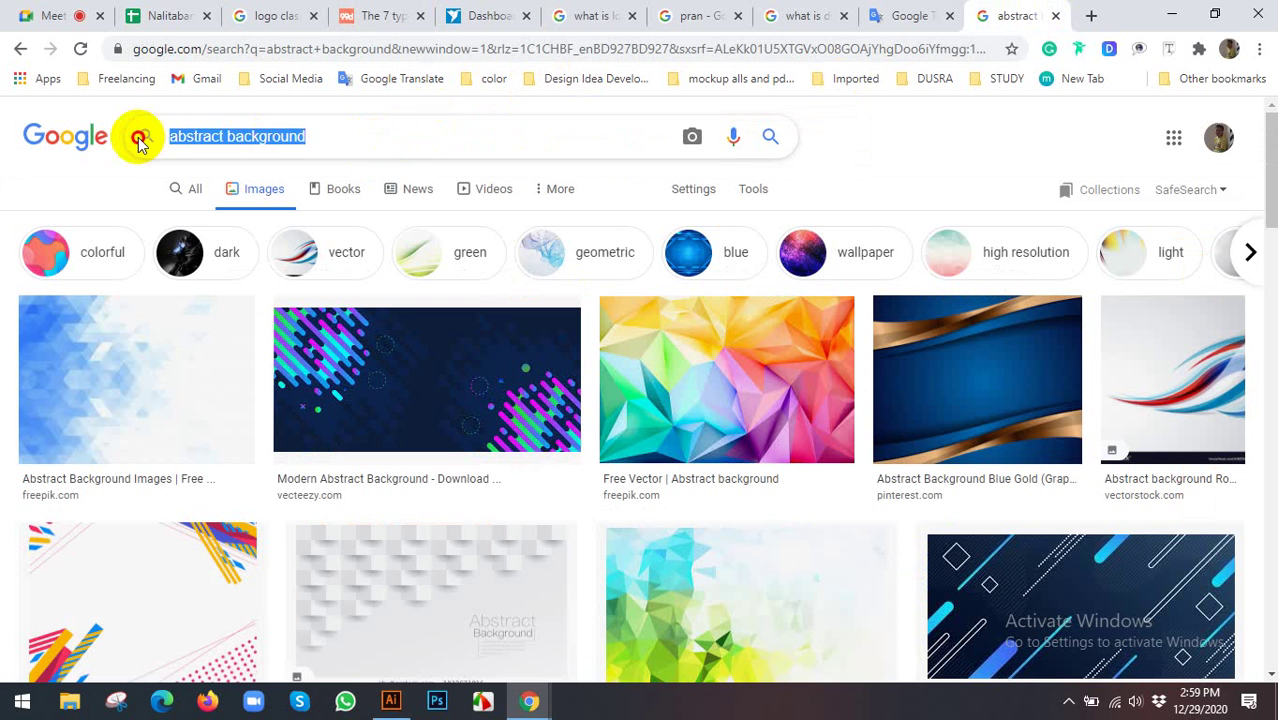
type("mosc")
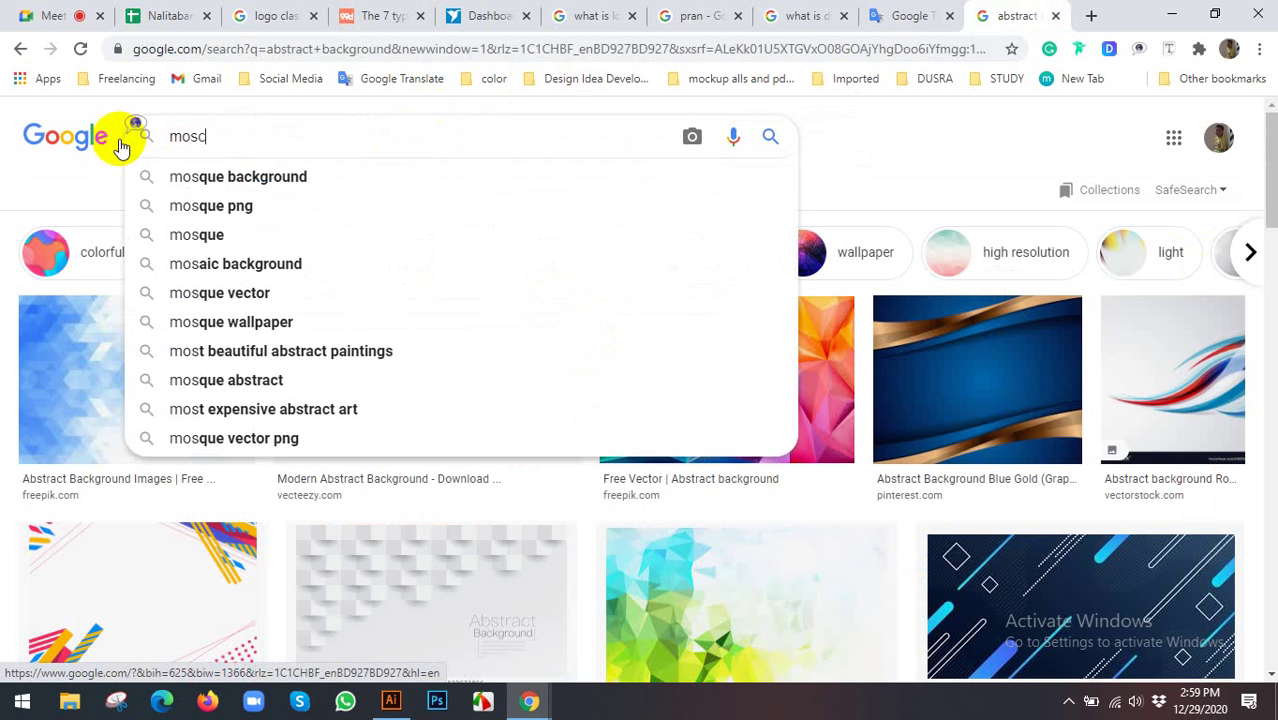
type("oto l")
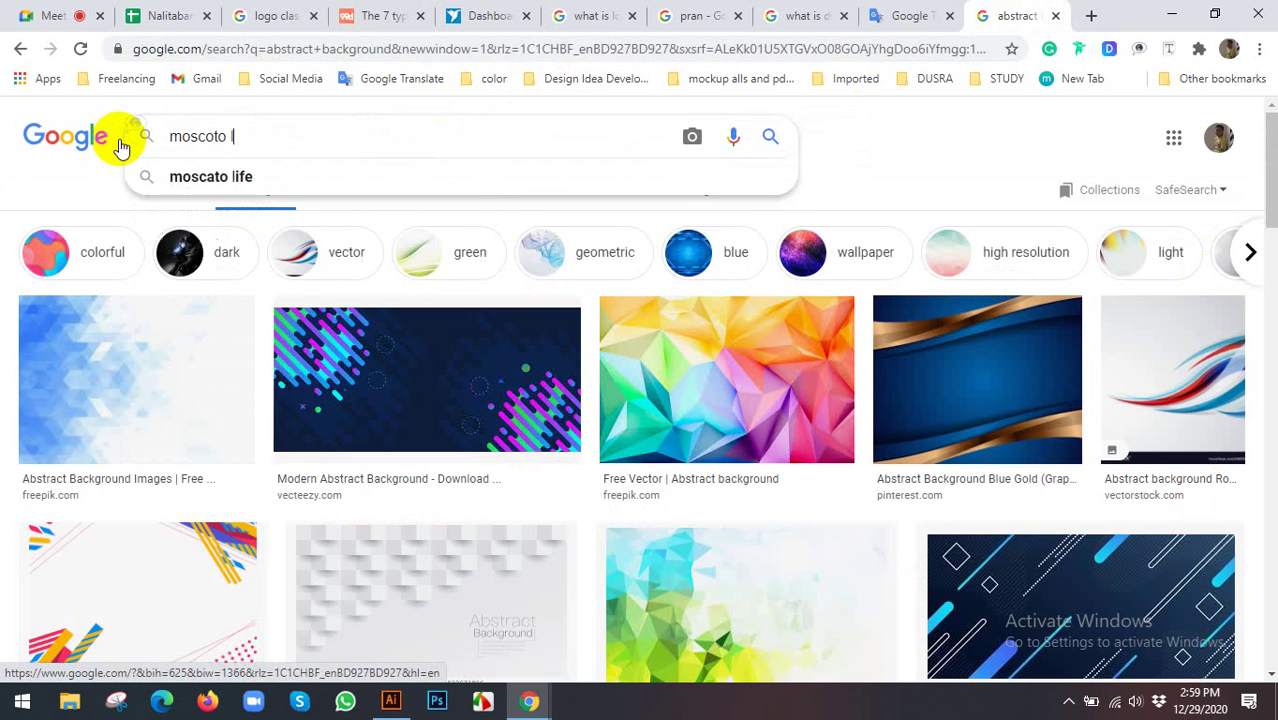
type("goo")
key("Return")
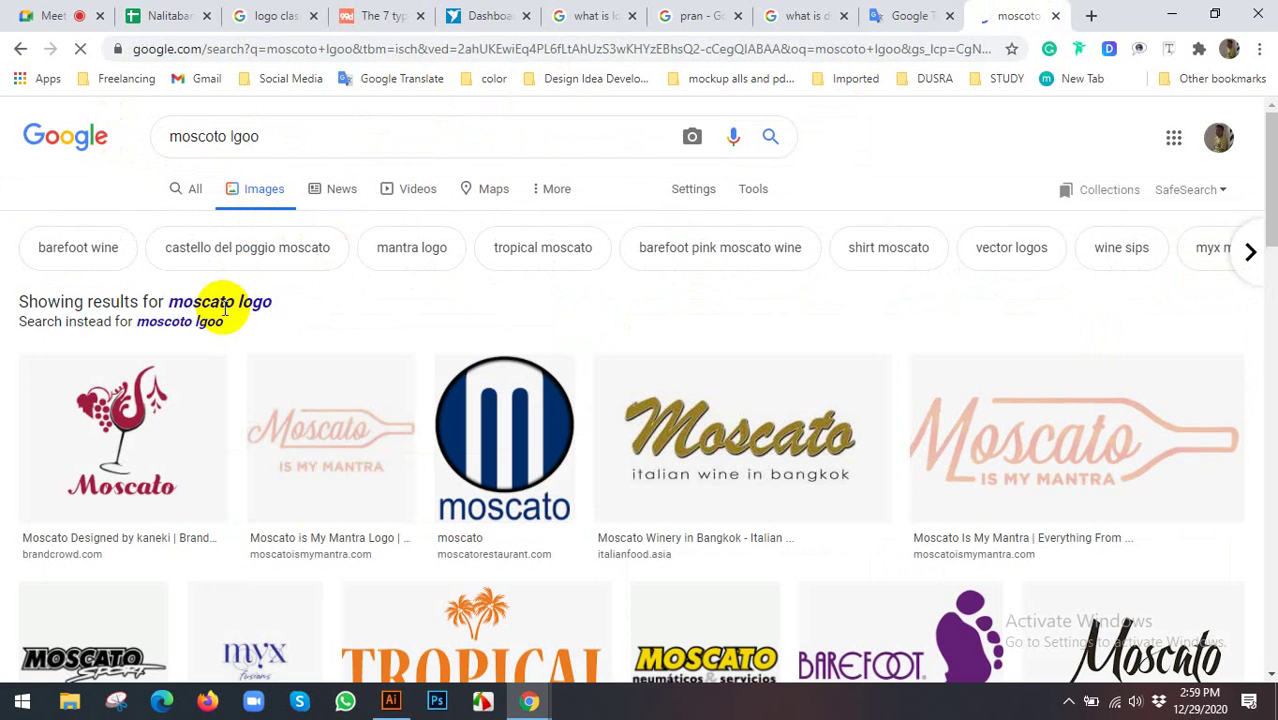
left_click(257, 301)
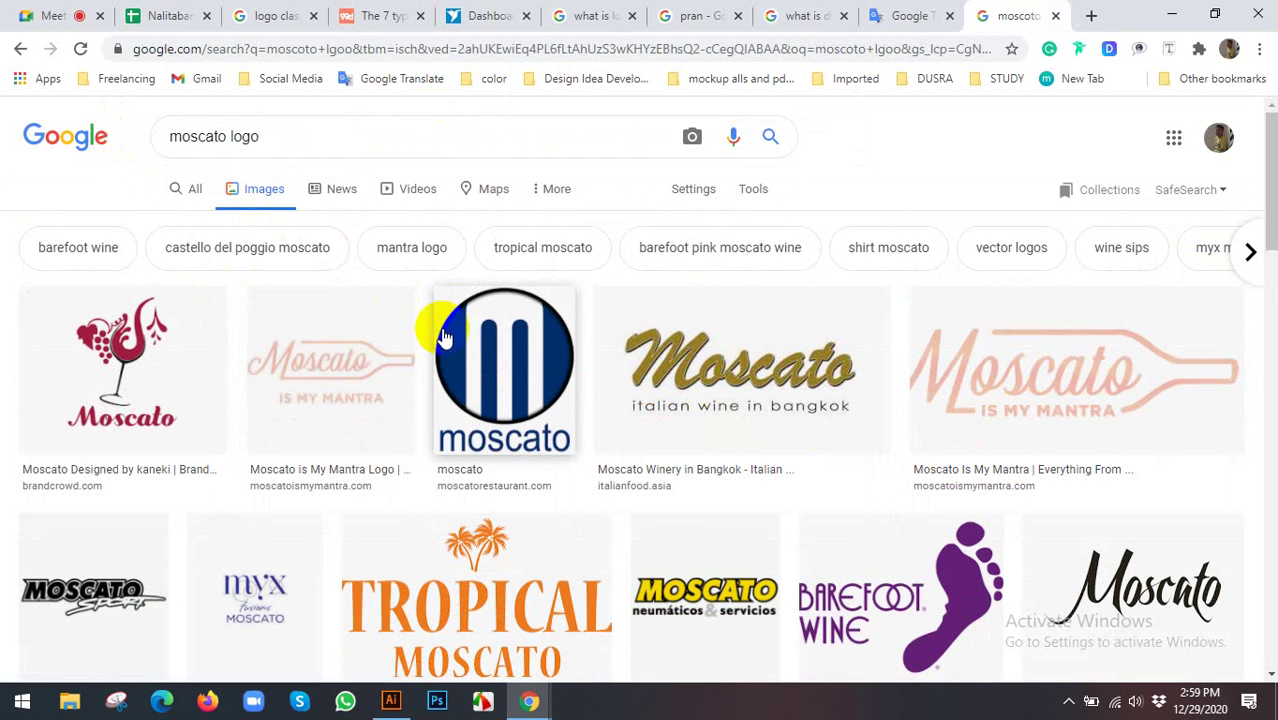
scroll(510, 340, "down", 1)
scroll(520, 344, "down", 1)
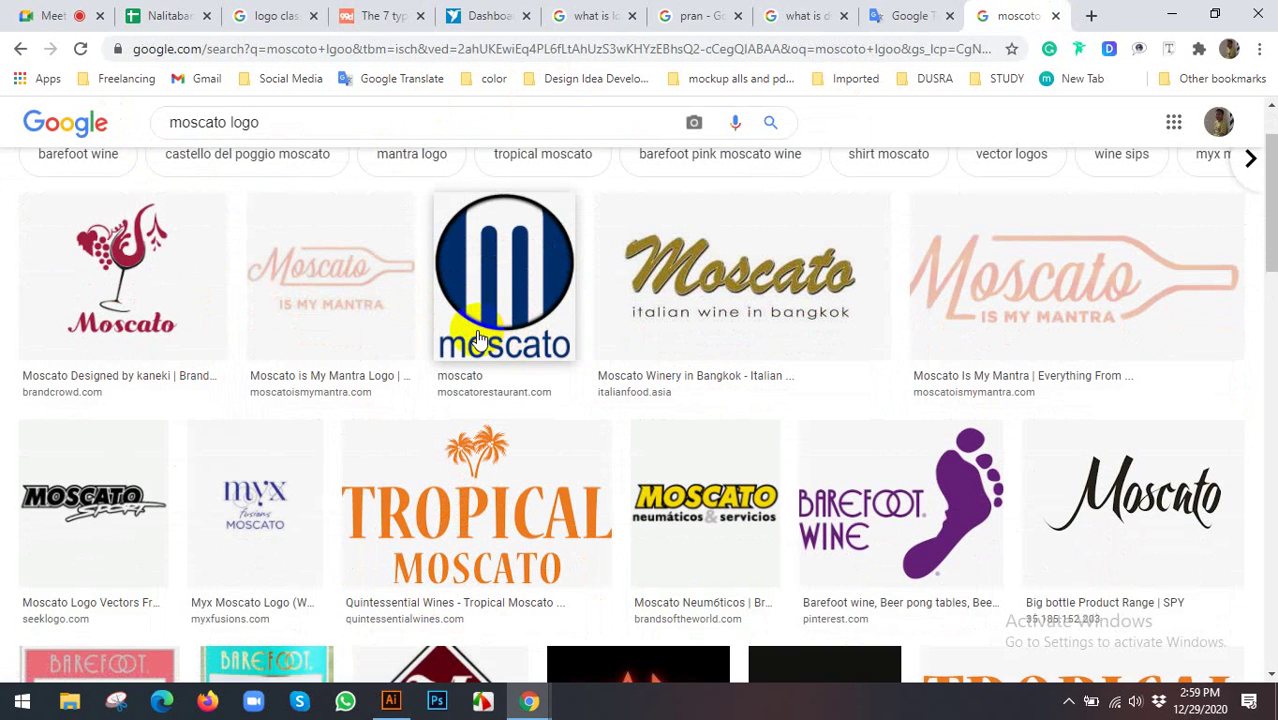
scroll(478, 340, "down", 2)
scroll(478, 340, "down", 3)
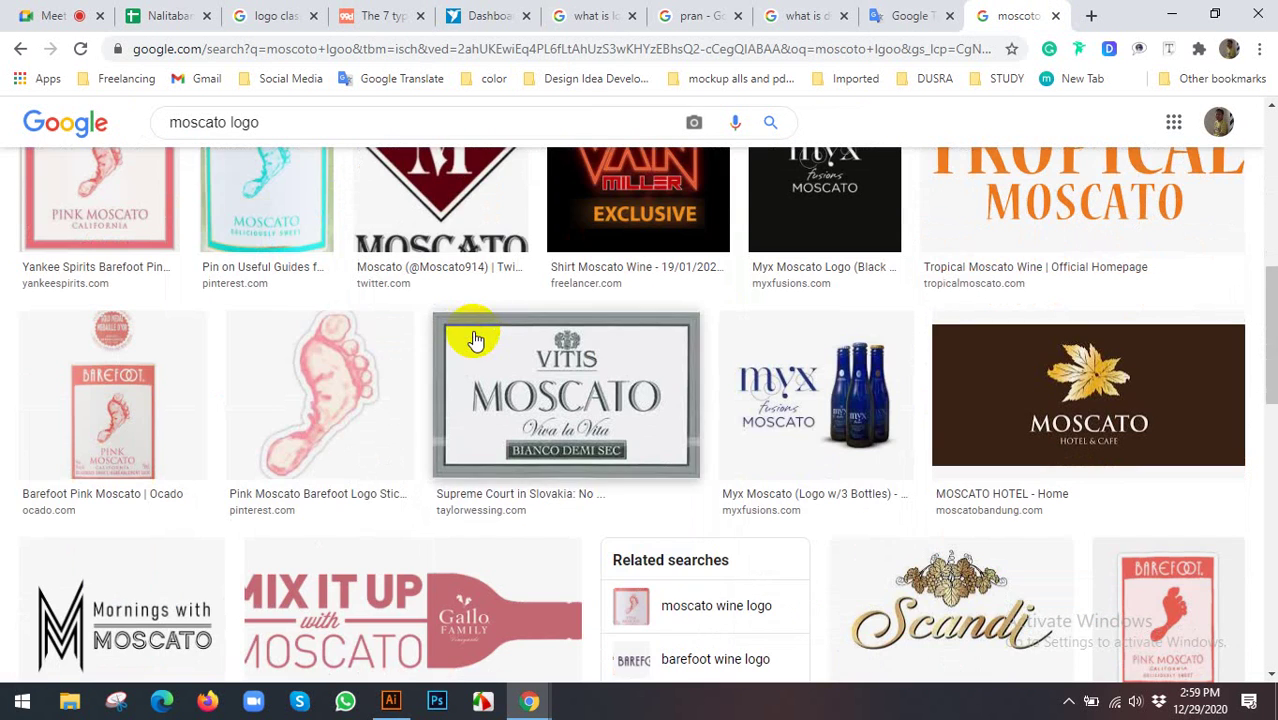
left_click(378, 15)
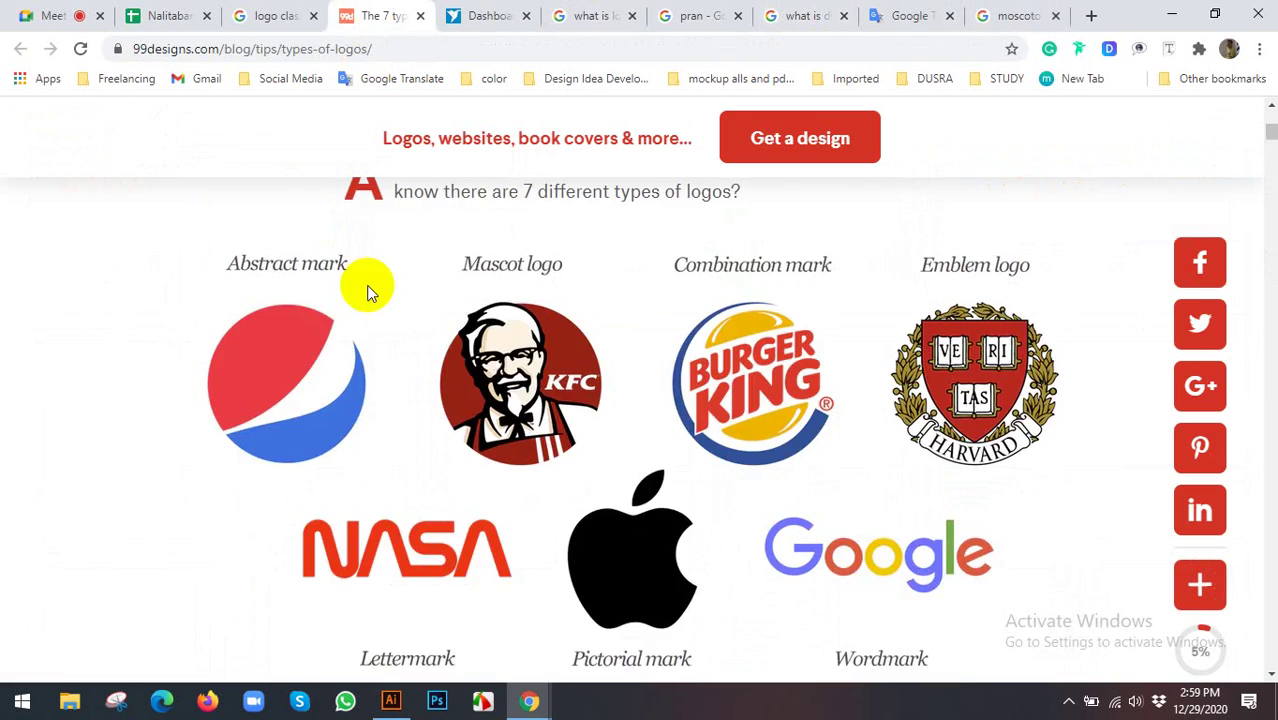
scroll(367, 290, "down", 5)
scroll(375, 330, "down", 5)
scroll(385, 370, "down", 4)
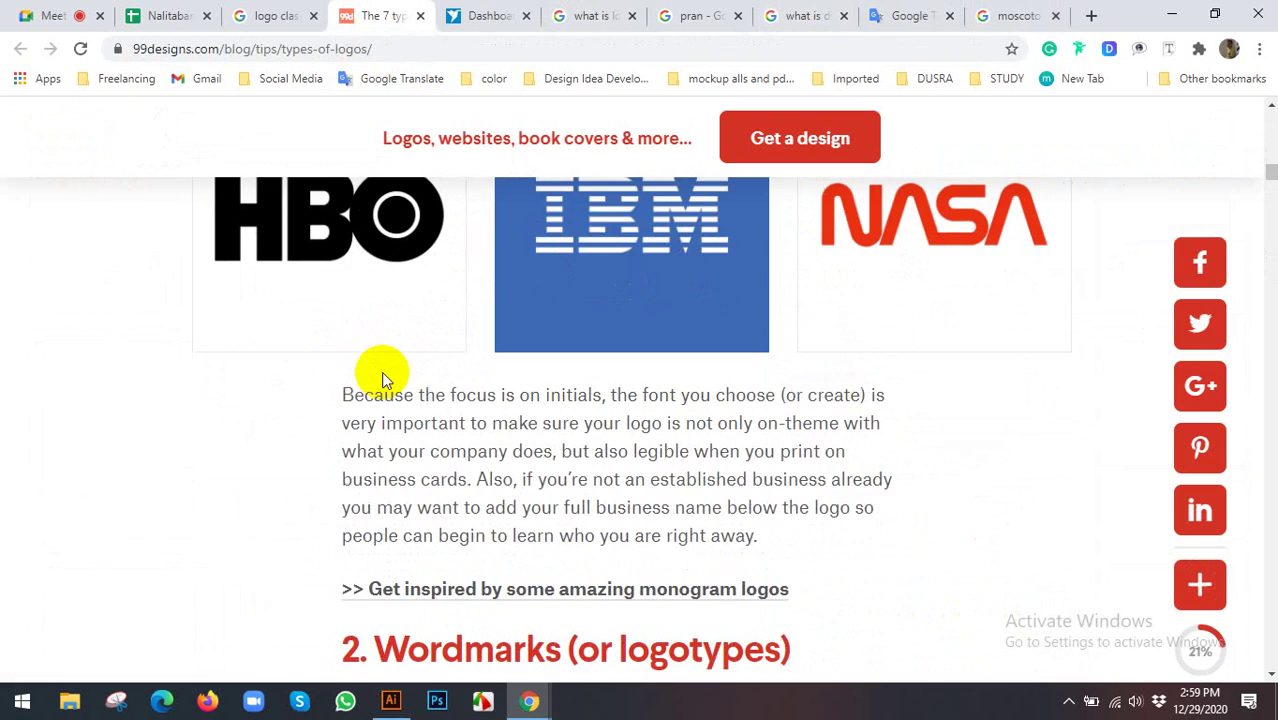
scroll(383, 378, "down", 5)
scroll(383, 378, "down", 4)
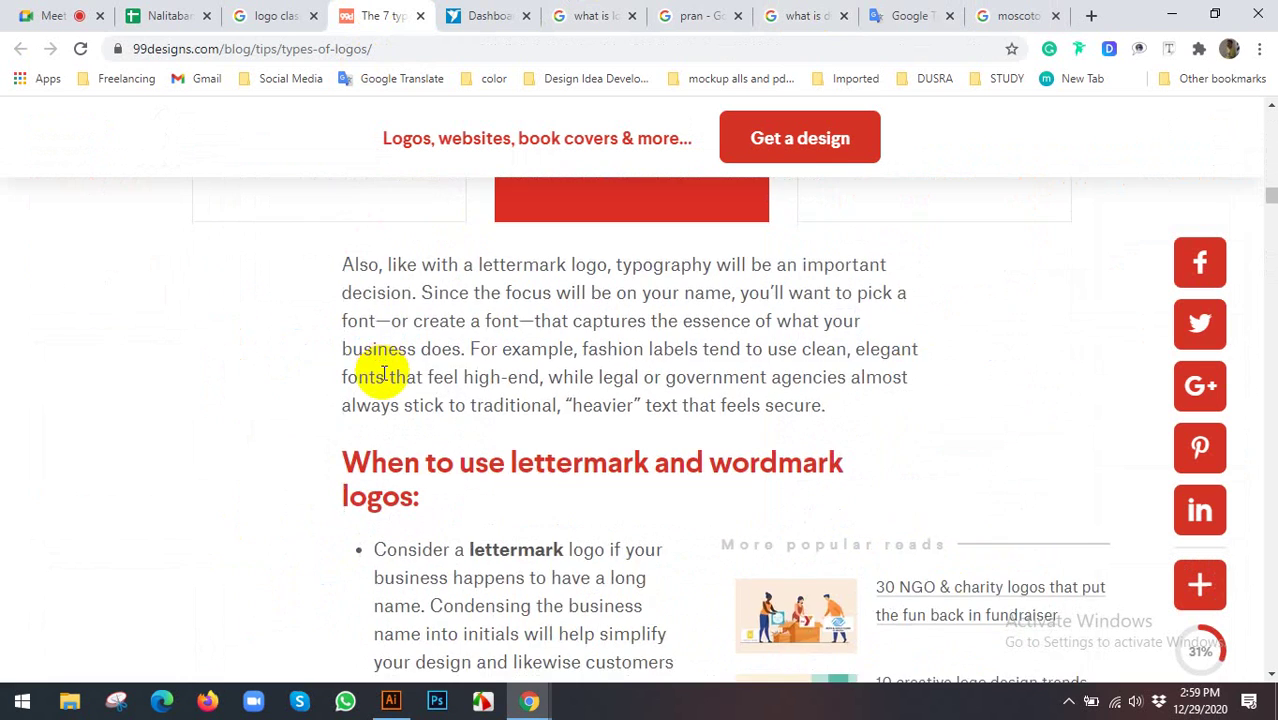
scroll(383, 375, "down", 1)
scroll(383, 373, "down", 5)
scroll(383, 373, "down", 4)
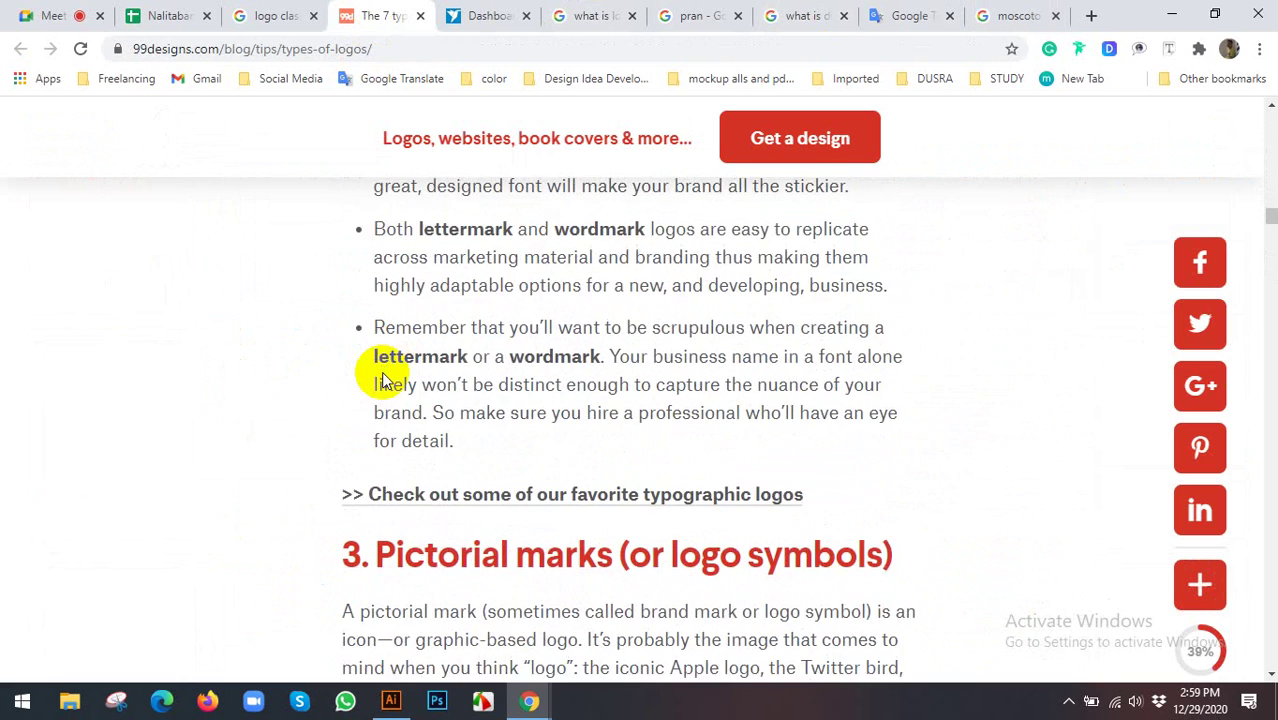
scroll(384, 370, "up", 5)
scroll(458, 414, "down", 6)
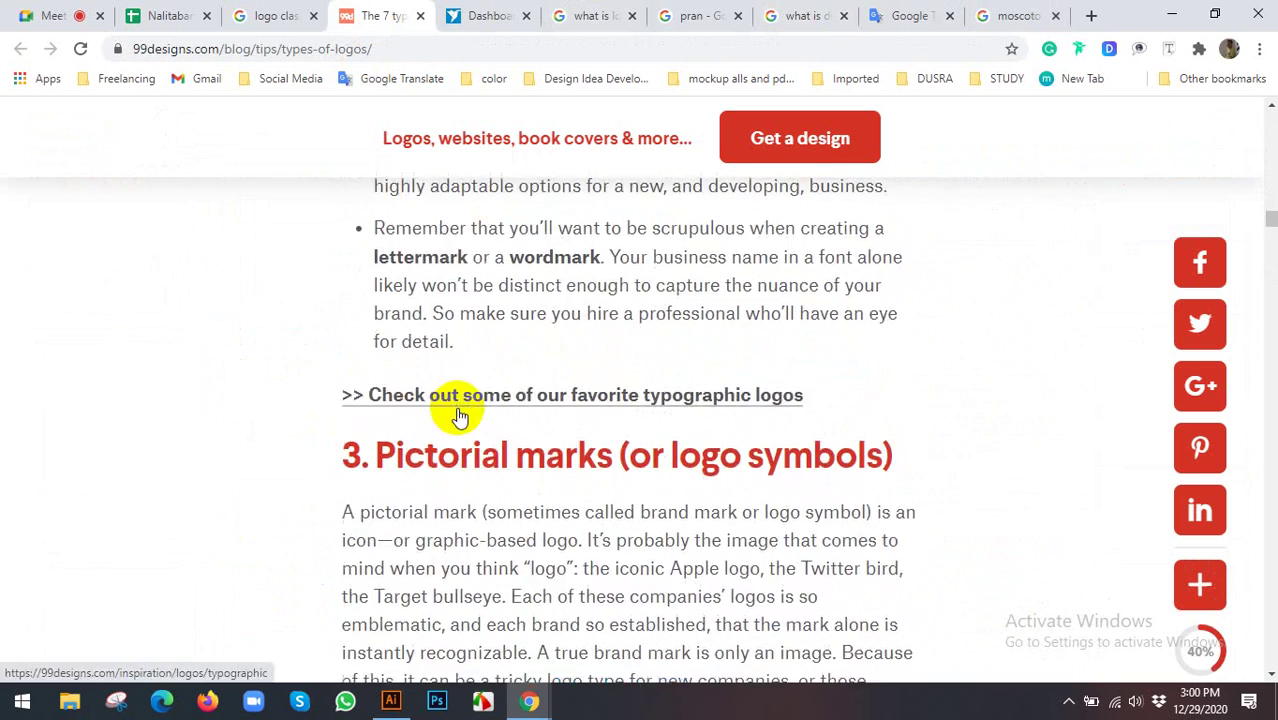
scroll(458, 414, "down", 5)
scroll(458, 414, "down", 3)
scroll(460, 418, "down", 3)
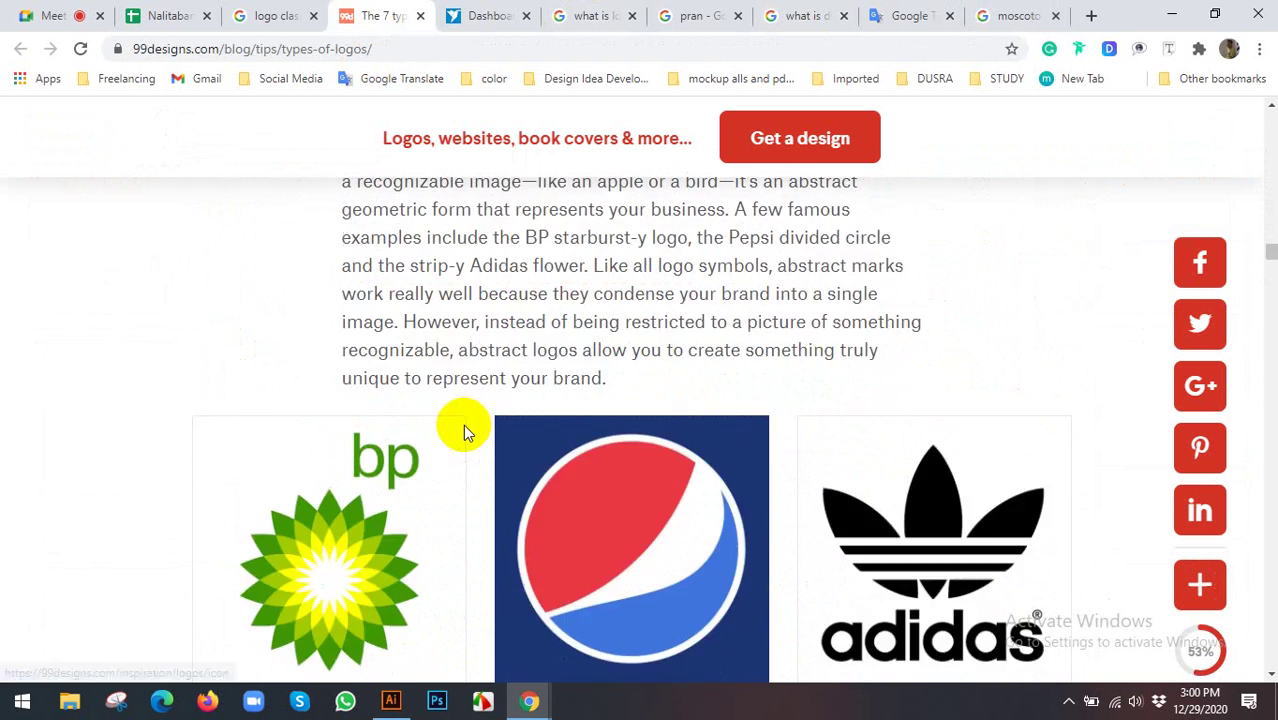
scroll(463, 430, "up", 3)
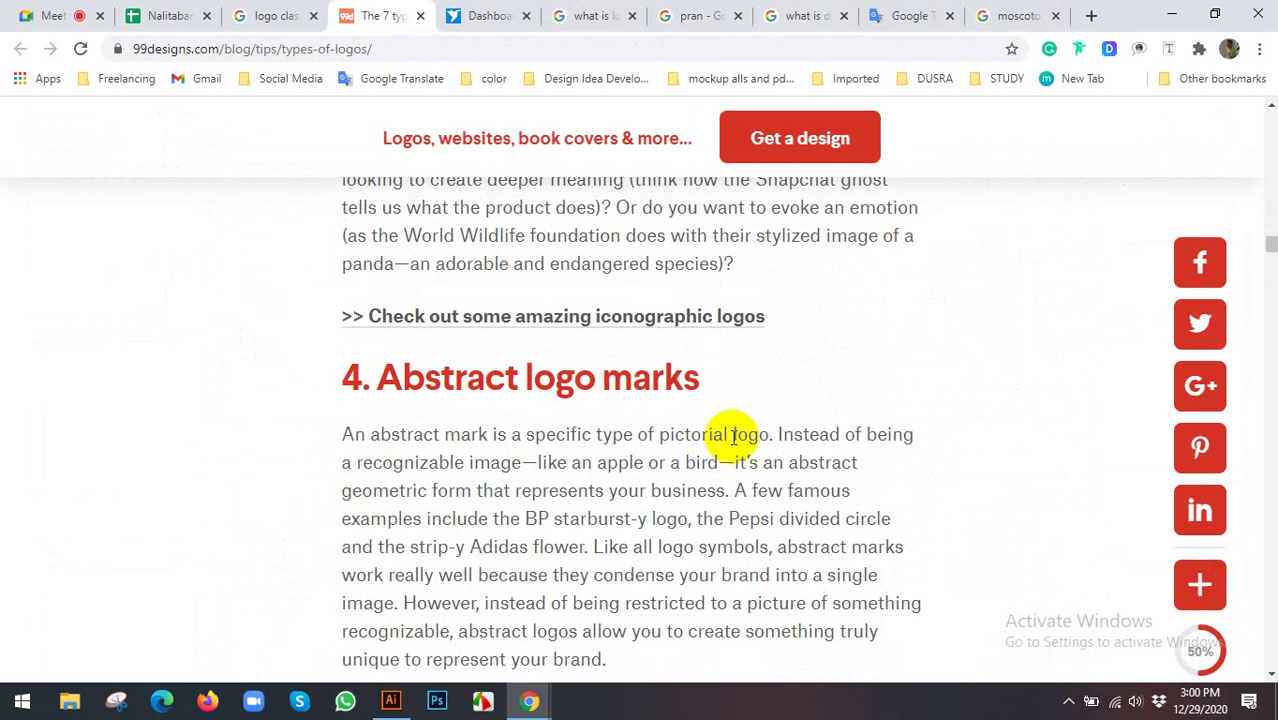
scroll(790, 436, "down", 4)
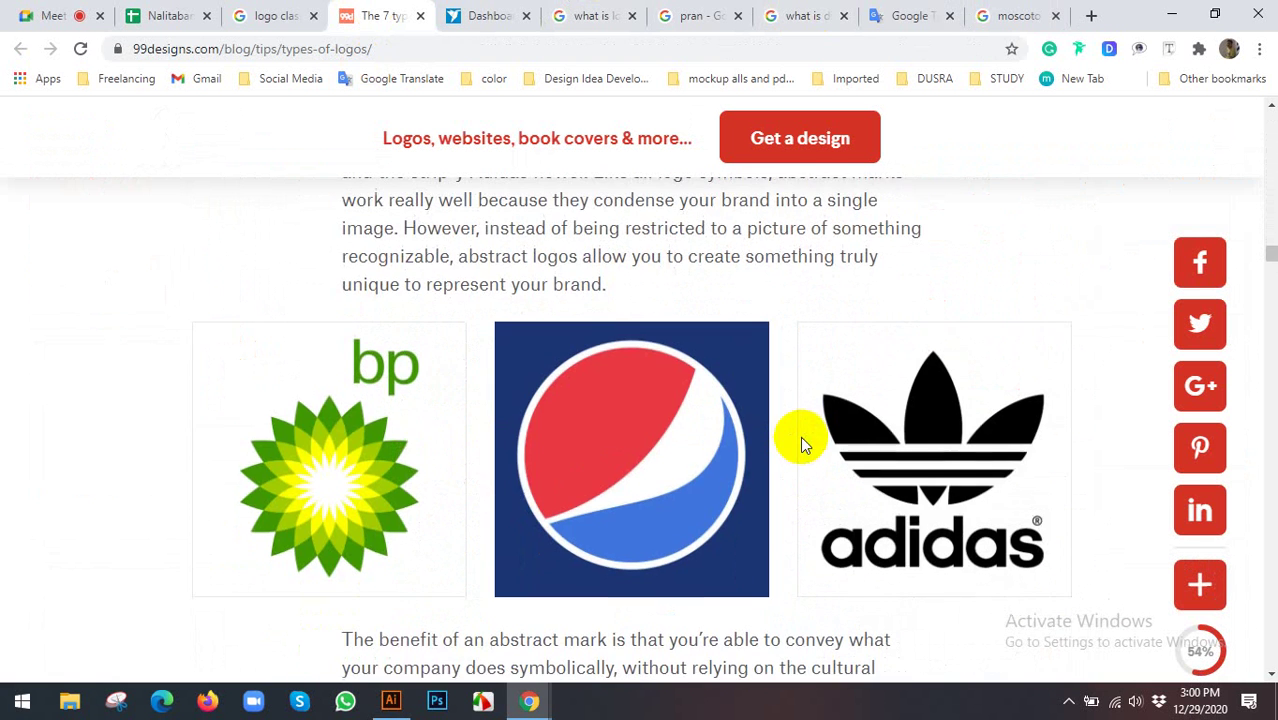
scroll(318, 437, "down", 2)
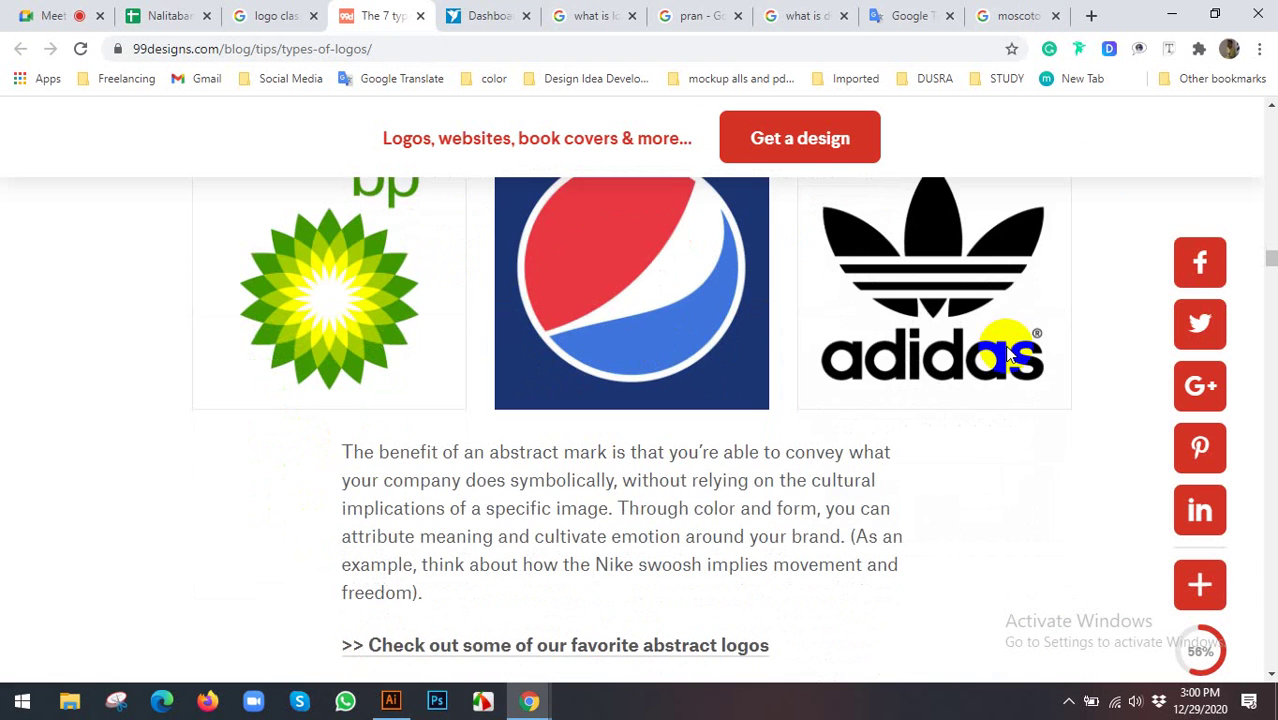
scroll(735, 348, "up", 2)
scroll(842, 414, "down", 2)
scroll(513, 414, "down", 3)
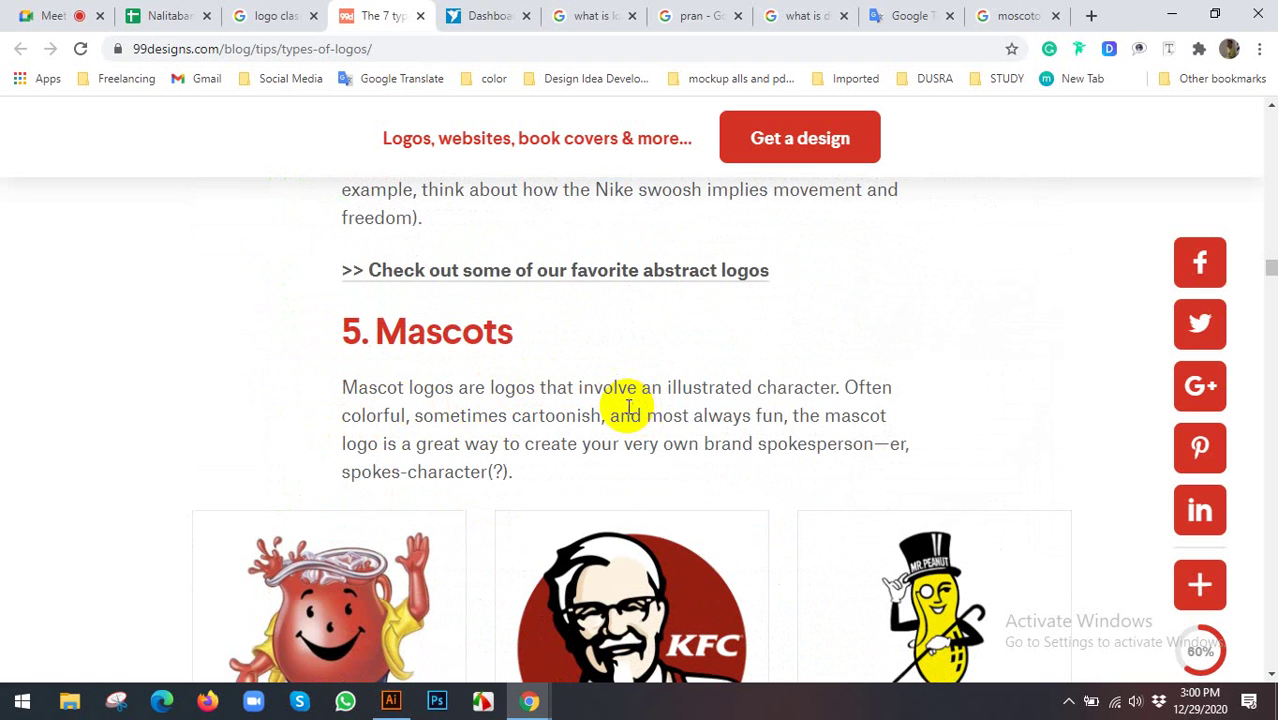
scroll(745, 390, "down", 1)
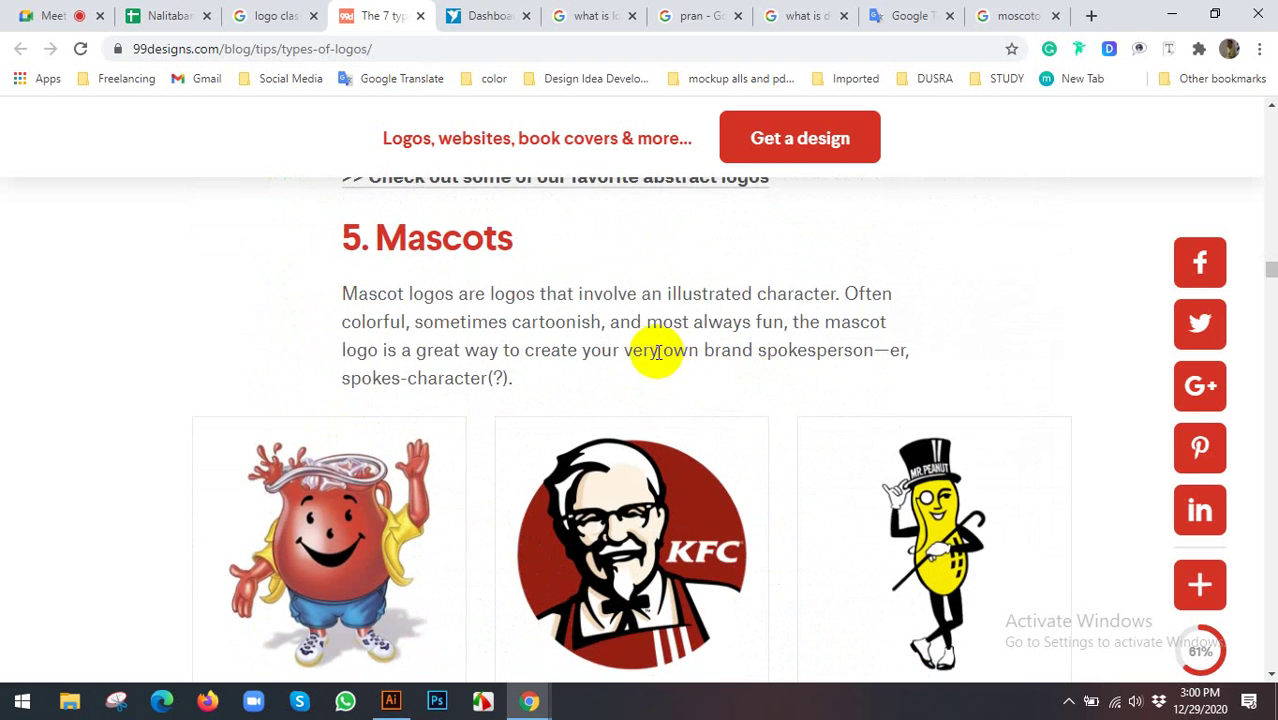
scroll(655, 350, "up", 1)
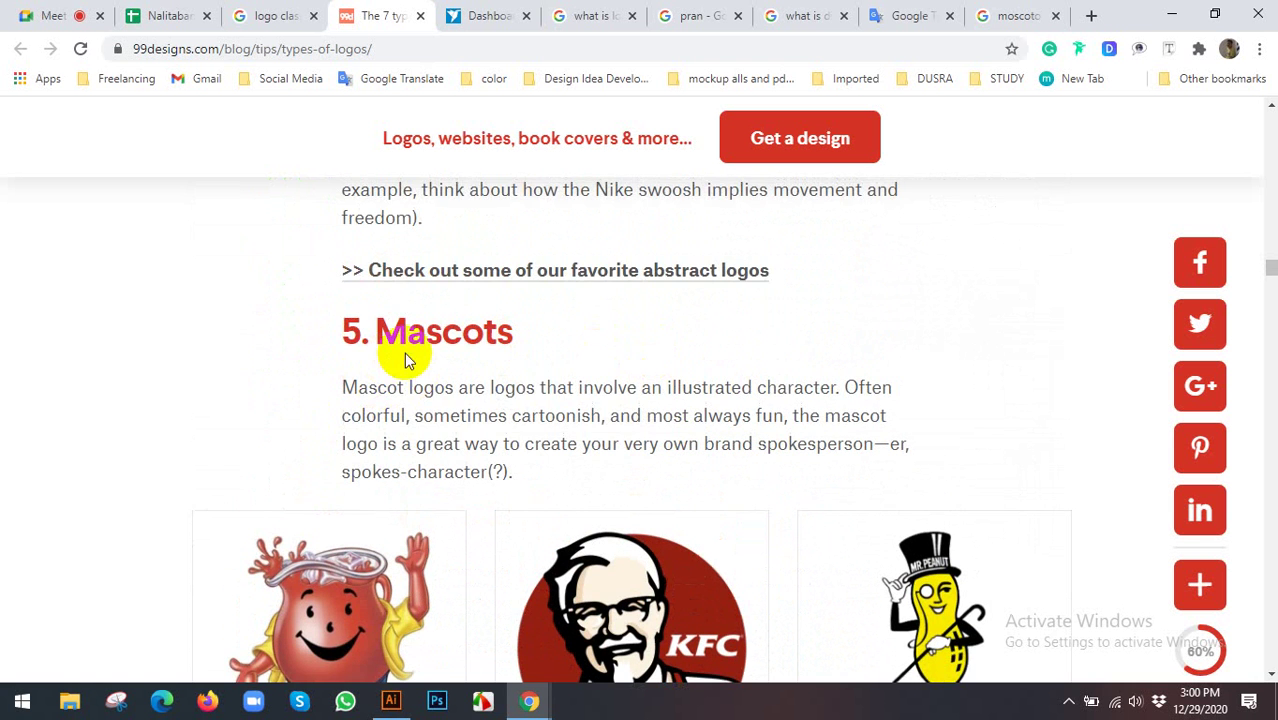
scroll(439, 352, "down", 1)
scroll(434, 365, "down", 2)
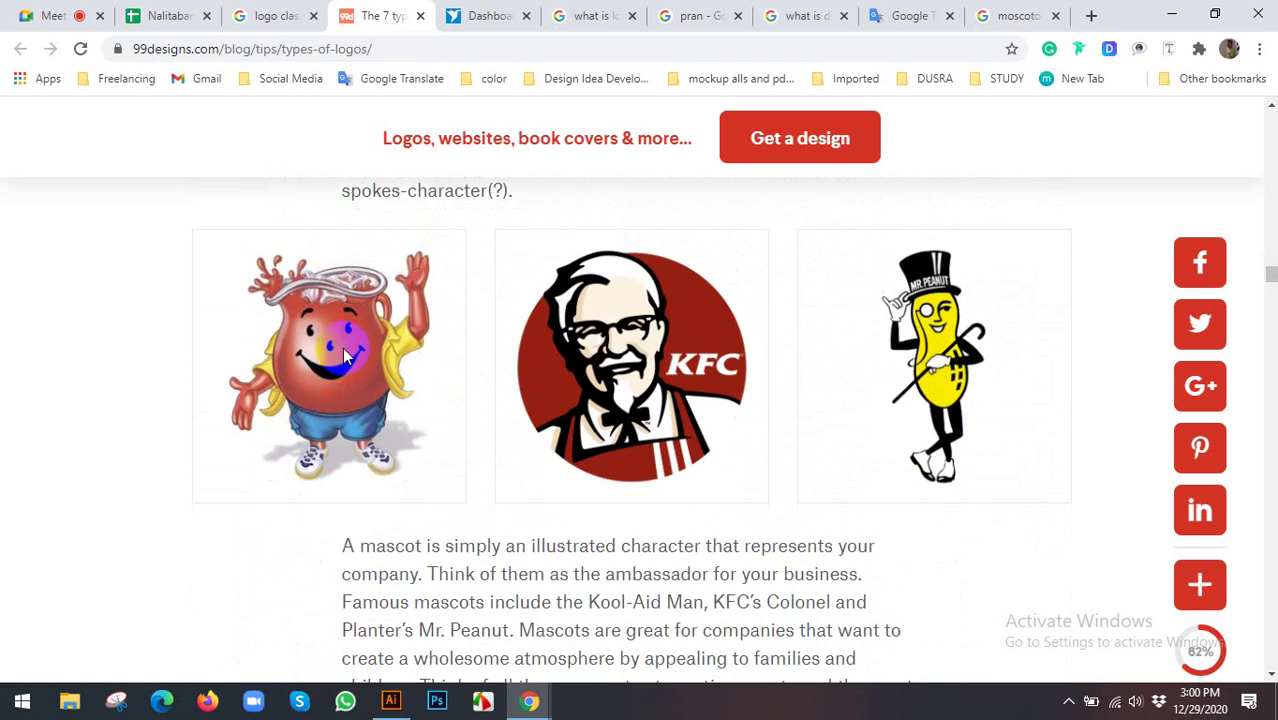
scroll(790, 372, "up", 1)
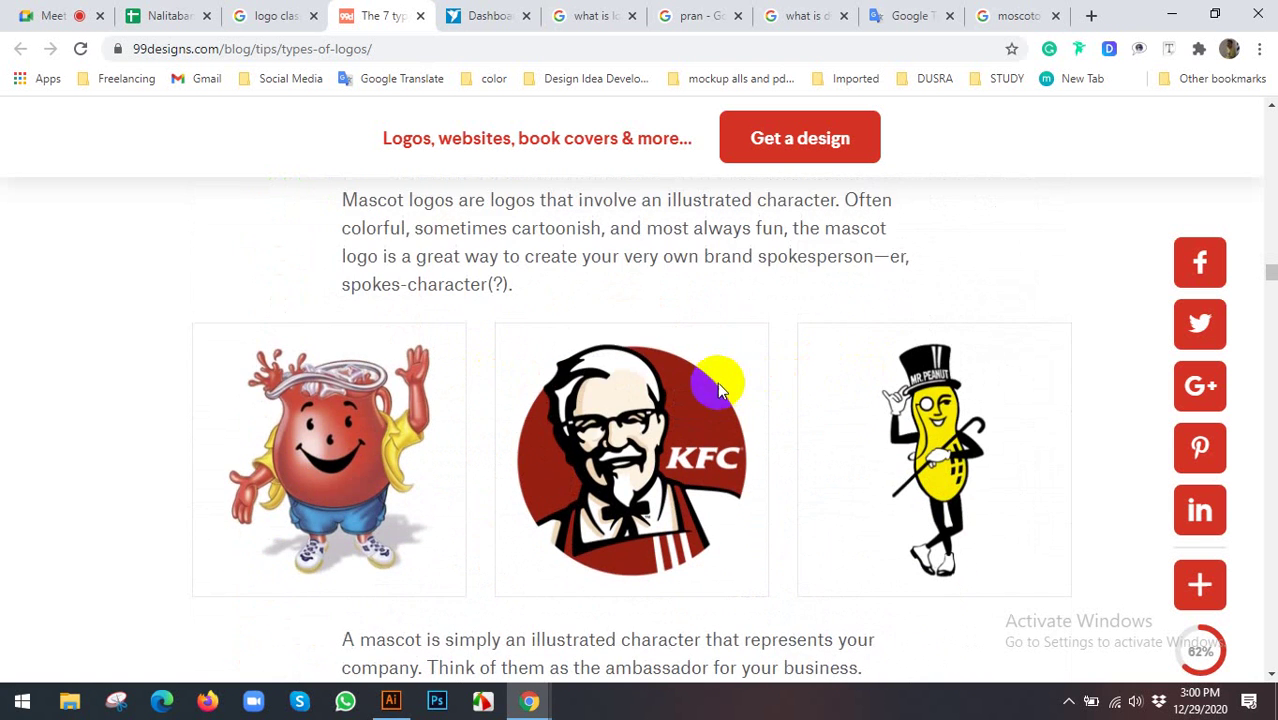
scroll(717, 382, "up", 1)
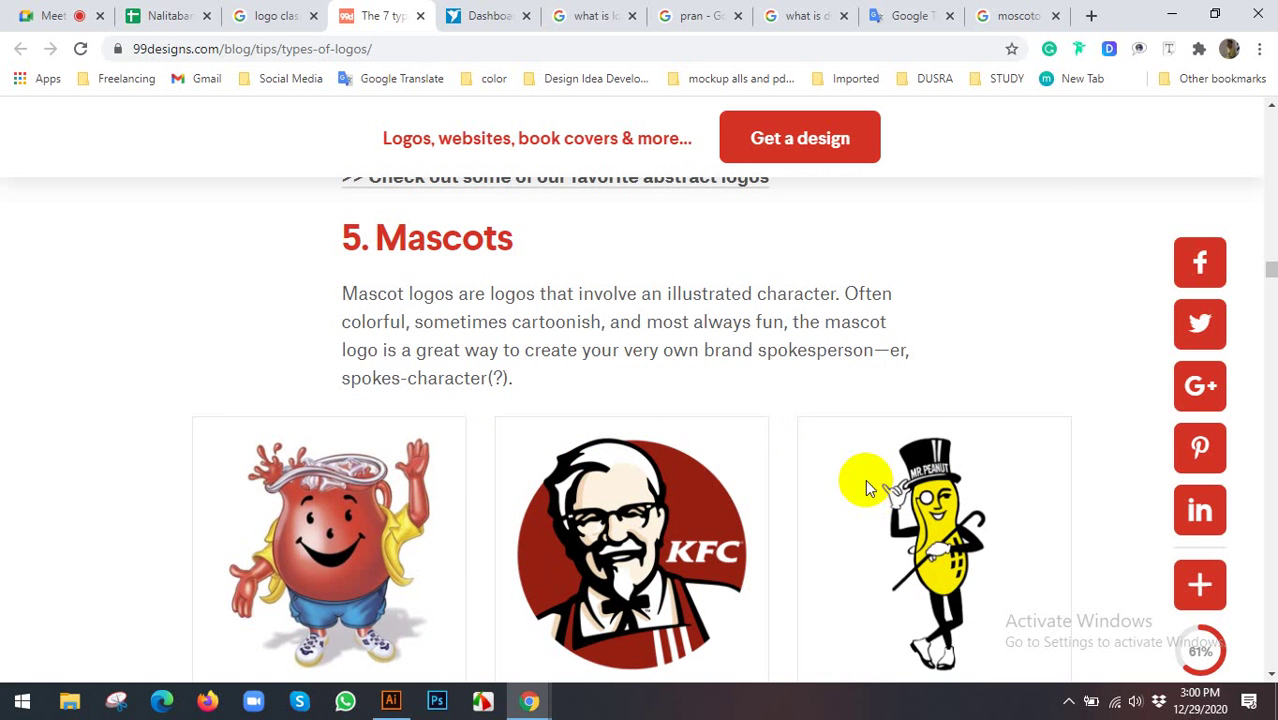
scroll(613, 365, "up", 2)
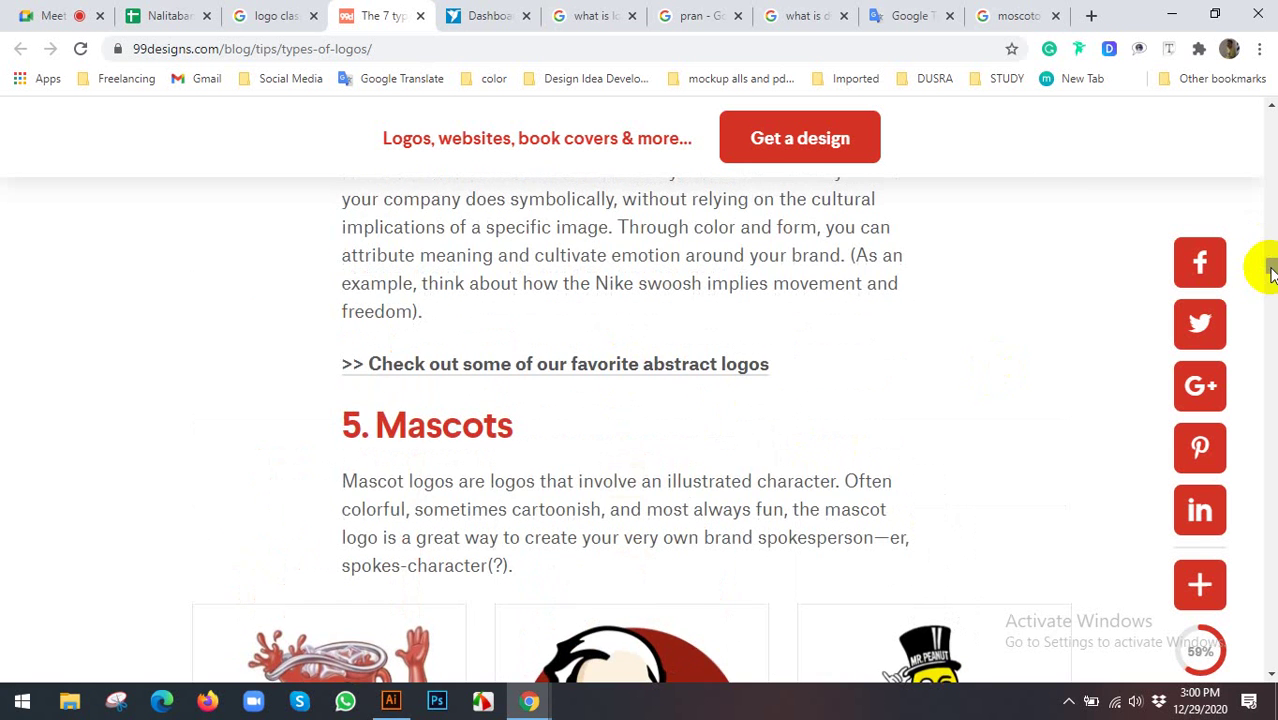
left_click_drag(1270, 265, 1268, 116)
Read from the lettermark and wordmark sections down to section 6, featuring Doritos, Burger King and Lacoste
scroll(201, 430, "down", 3)
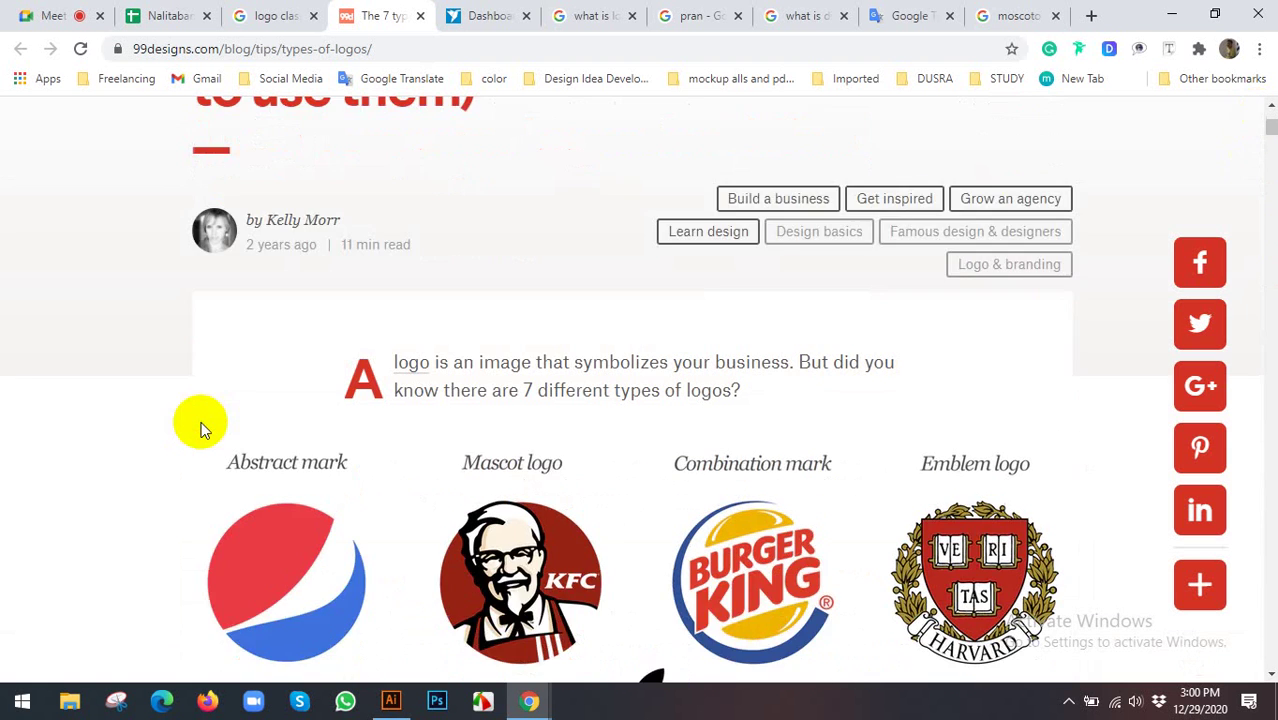
scroll(240, 405, "down", 2)
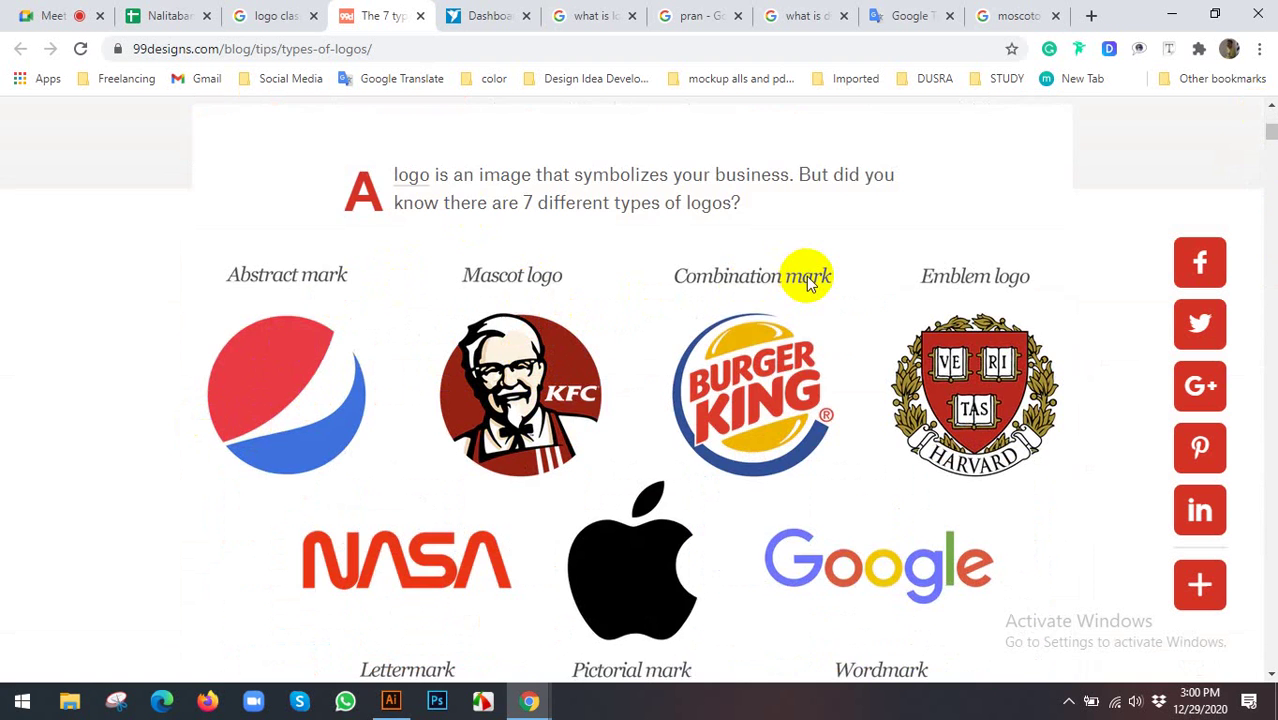
scroll(808, 283, "down", 2)
scroll(808, 283, "up", 2)
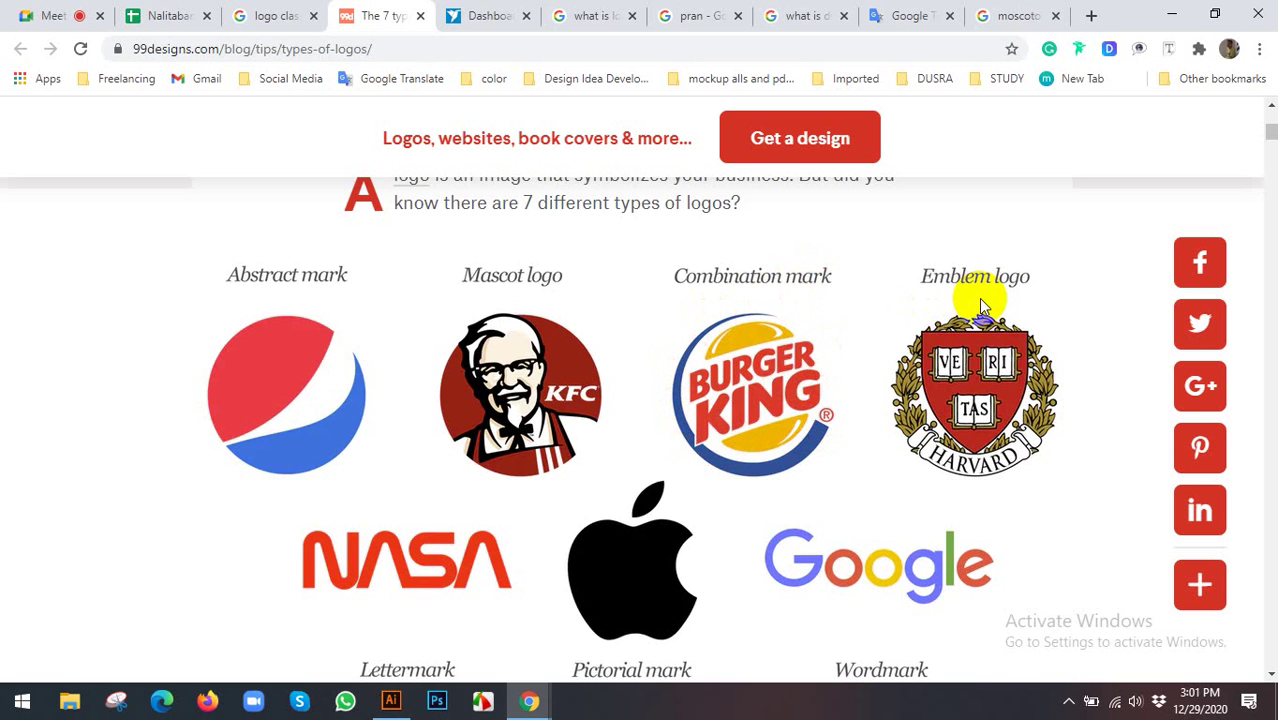
left_click(974, 413)
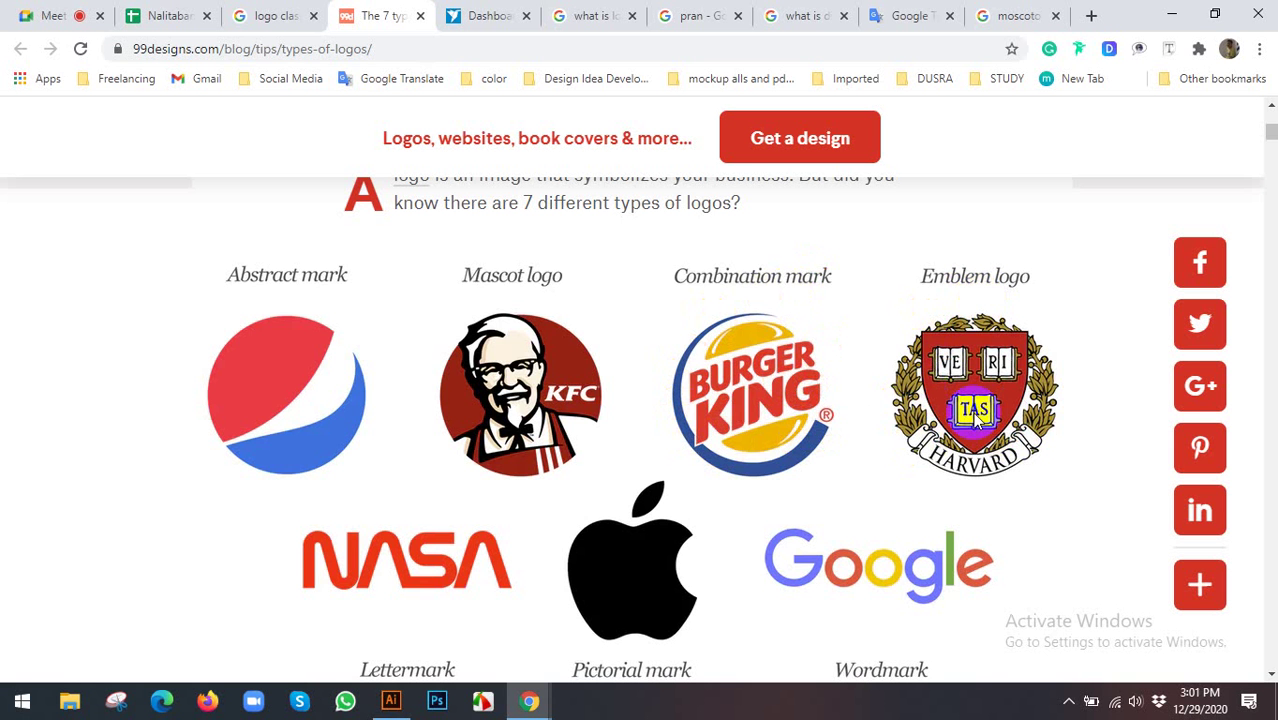
scroll(941, 349, "down", 10)
scroll(920, 355, "down", 5)
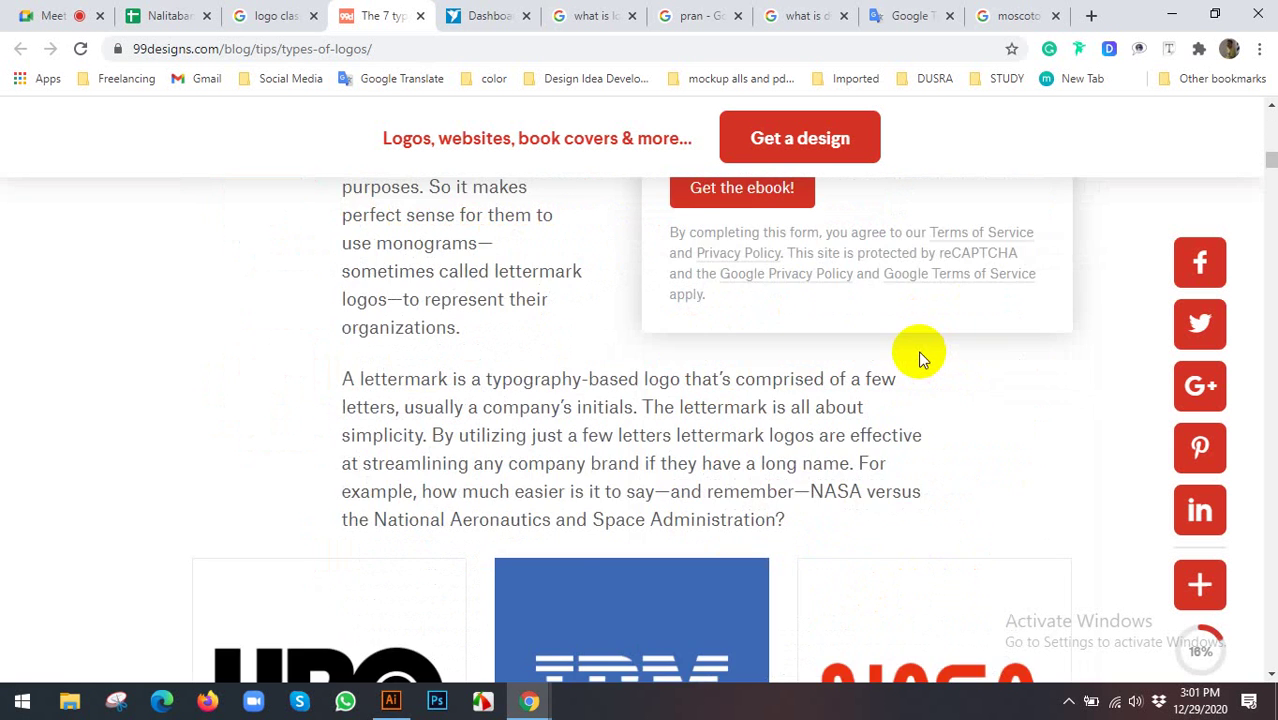
scroll(920, 355, "up", 3)
scroll(920, 352, "up", 3)
scroll(920, 352, "down", 7)
scroll(920, 352, "down", 5)
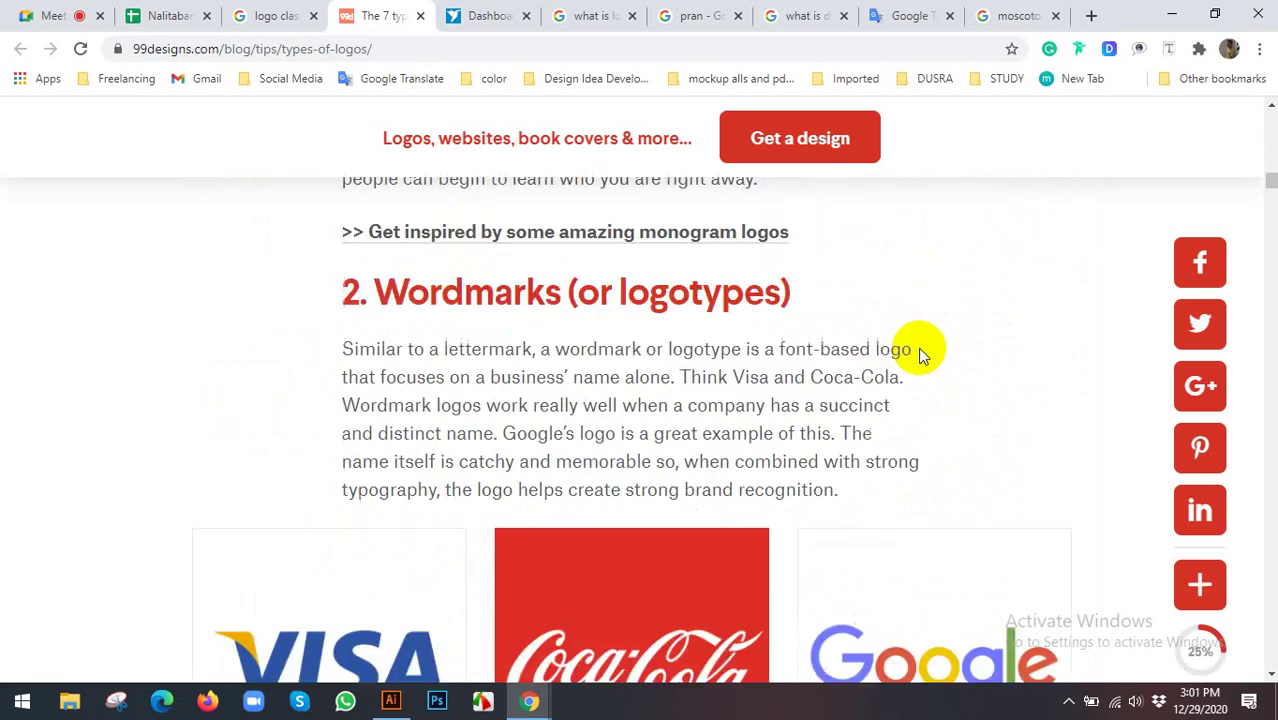
scroll(920, 352, "up", 1)
scroll(920, 352, "down", 4)
scroll(920, 352, "down", 4)
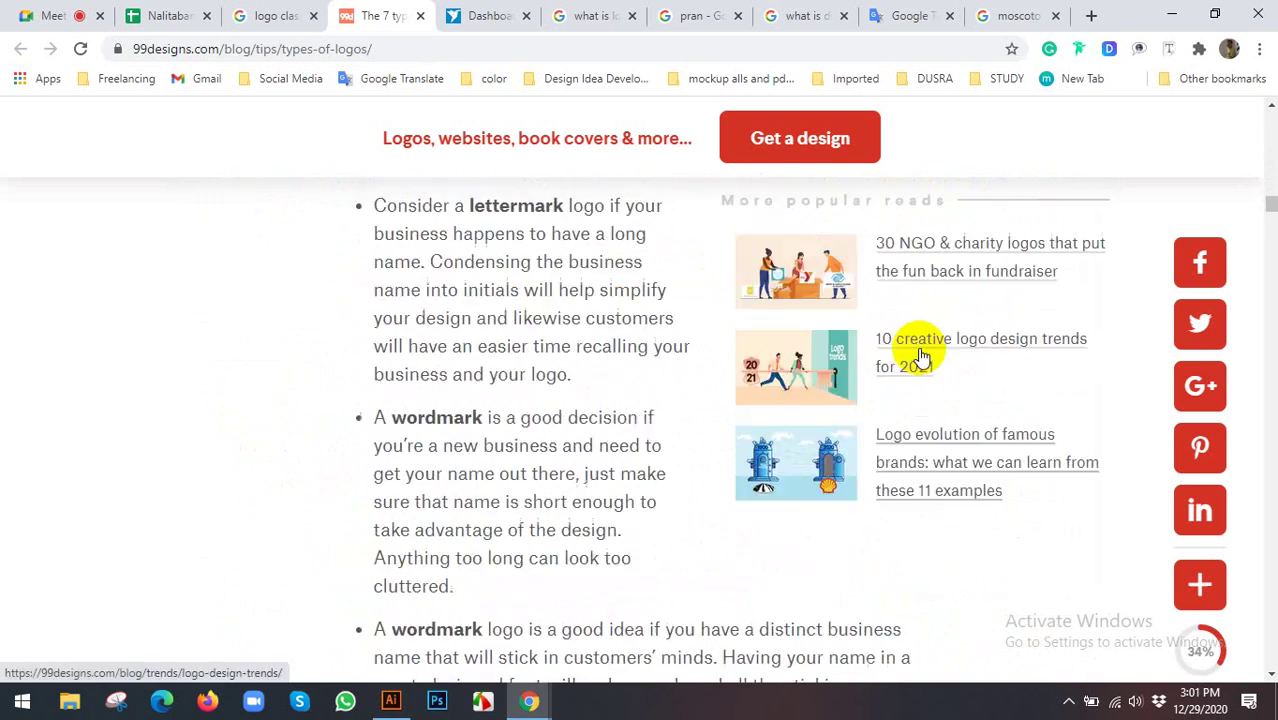
scroll(913, 343, "up", 2)
scroll(476, 334, "down", 5)
scroll(536, 371, "down", 5)
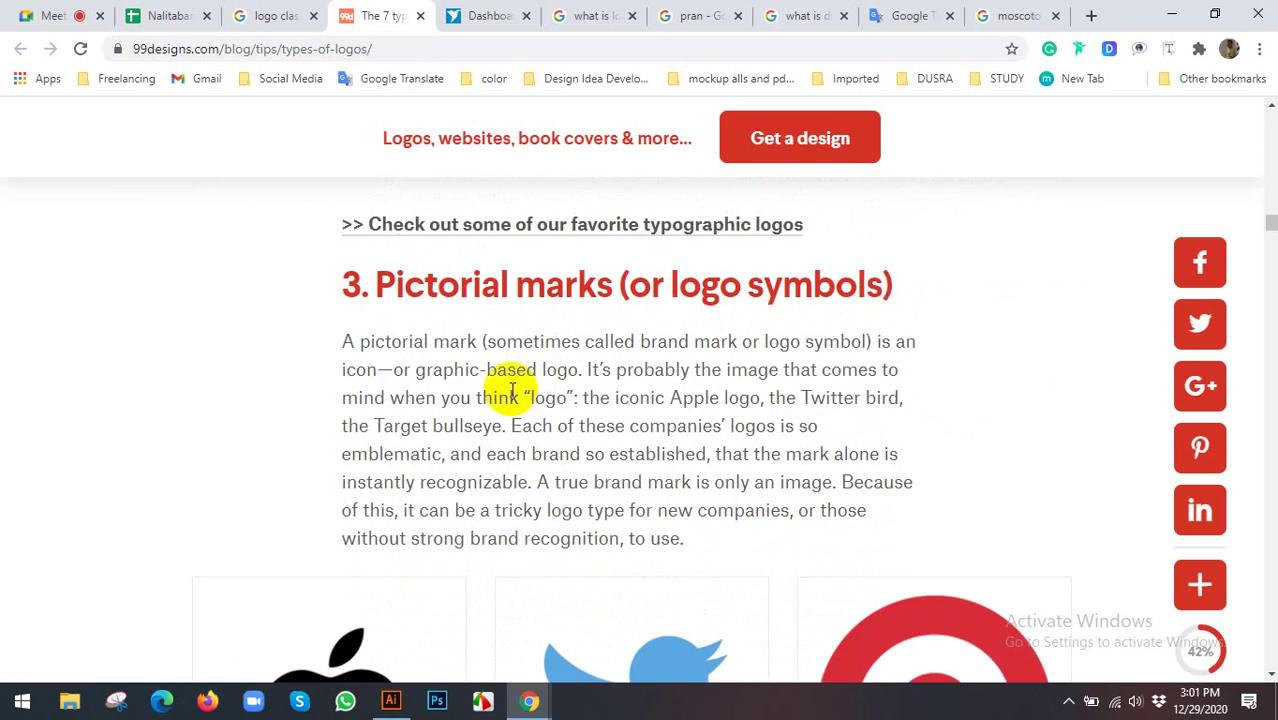
scroll(890, 290, "down", 2)
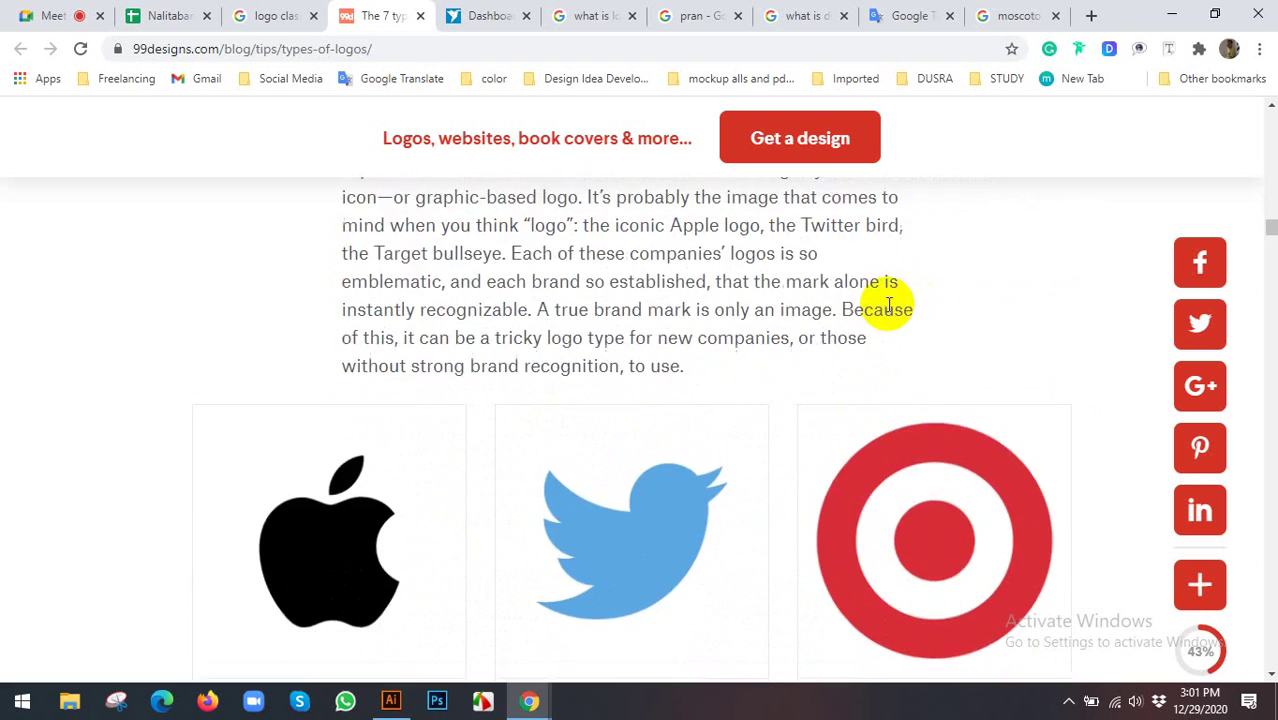
scroll(888, 306, "up", 3)
scroll(890, 388, "down", 5)
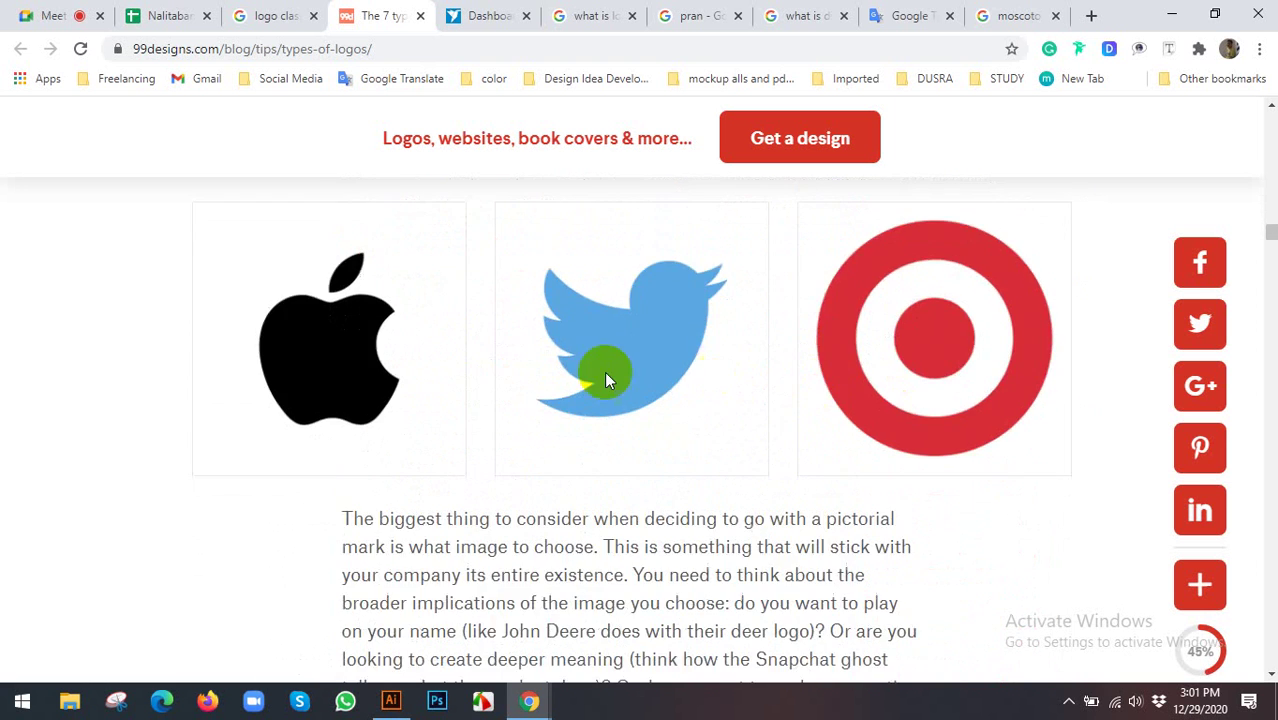
scroll(570, 385, "down", 5)
scroll(600, 400, "down", 5)
scroll(690, 405, "down", 2)
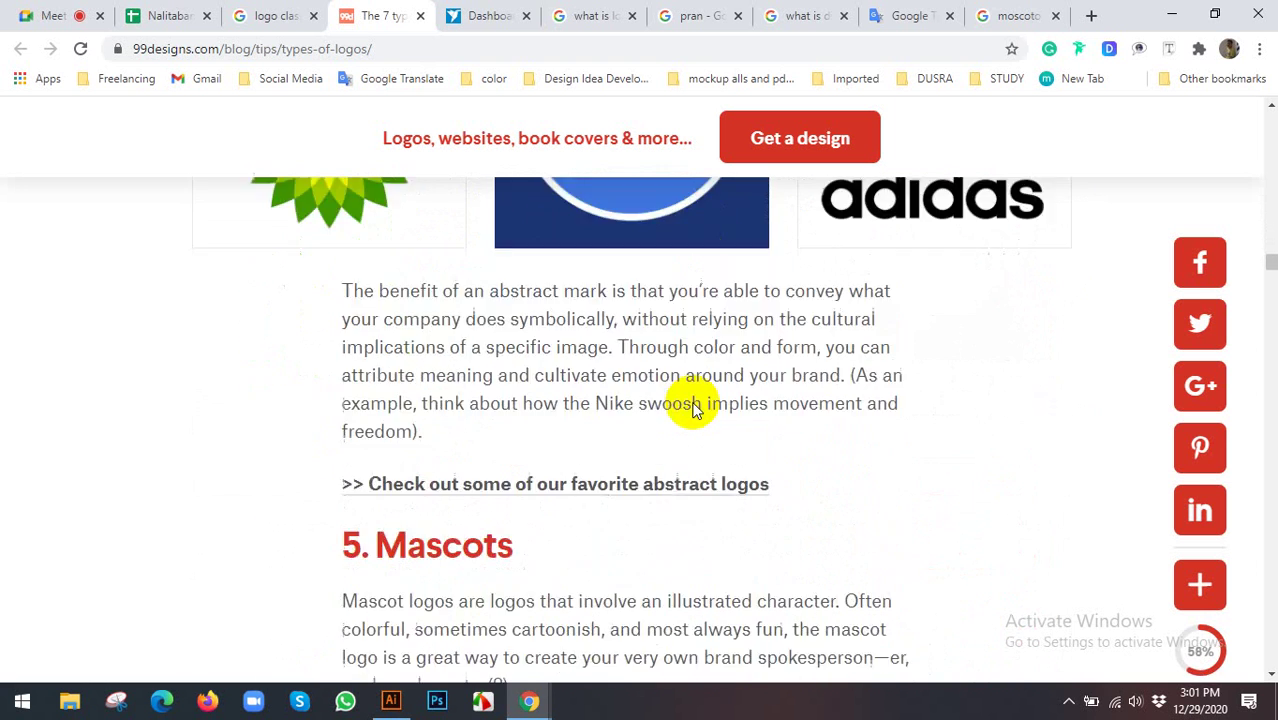
scroll(690, 405, "down", 3)
scroll(600, 380, "down", 3)
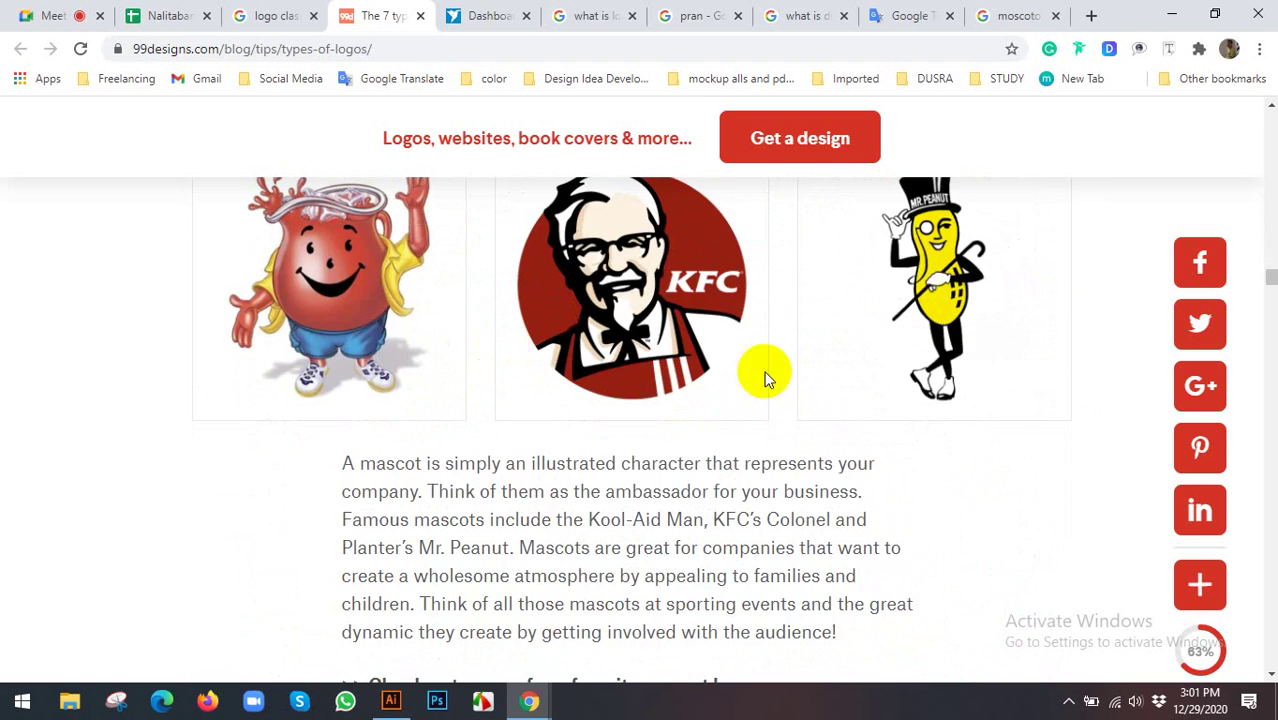
scroll(750, 380, "down", 3)
scroll(394, 418, "down", 3)
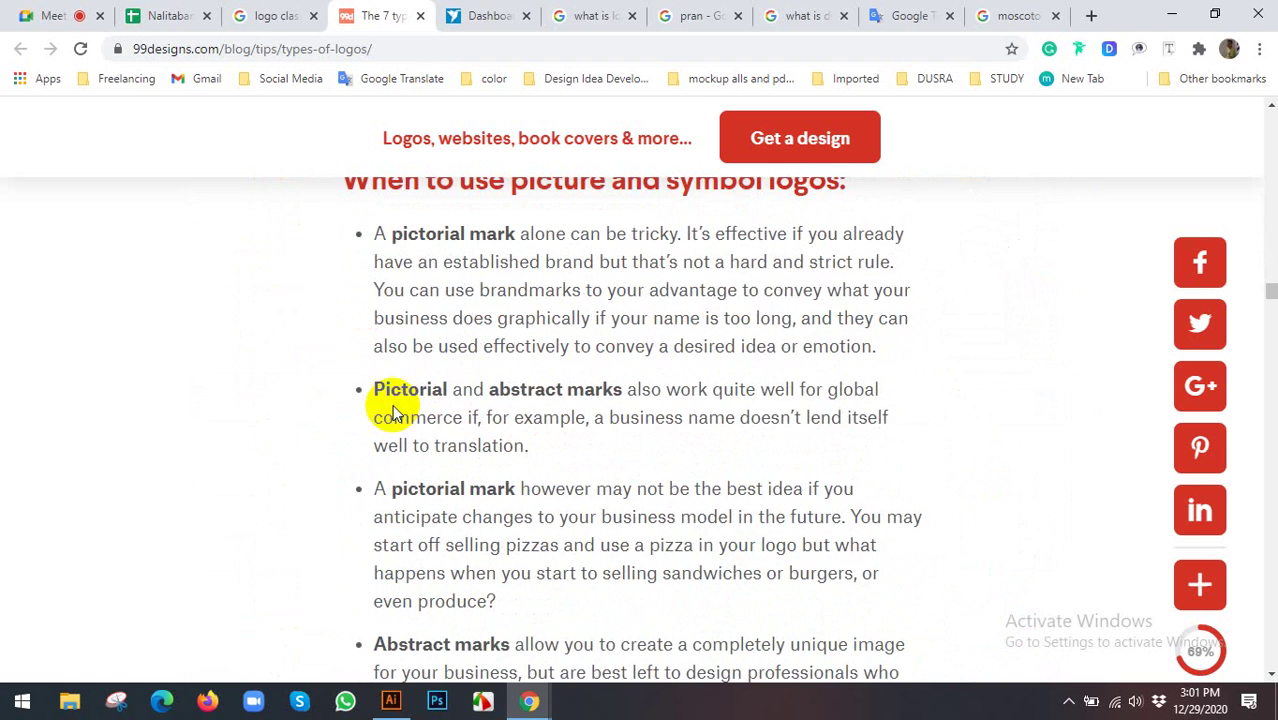
scroll(394, 418, "down", 2)
scroll(371, 414, "down", 2)
scroll(357, 408, "down", 3)
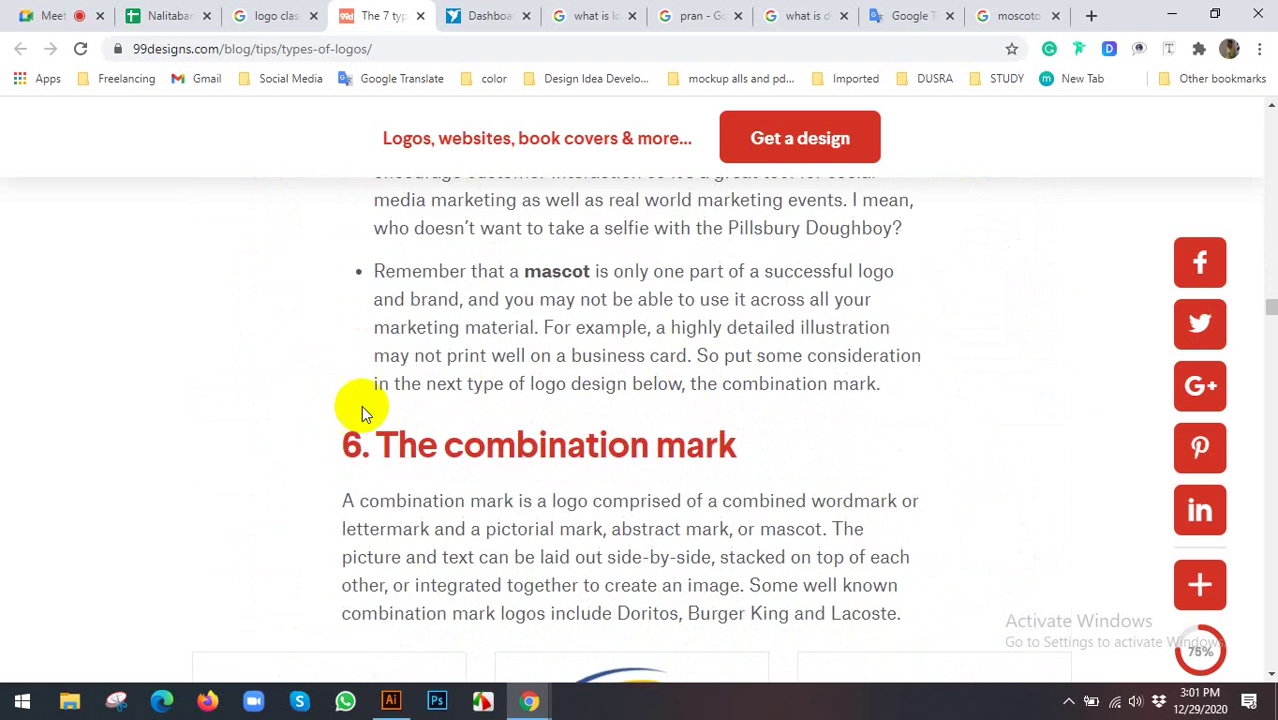
scroll(357, 408, "down", 2)
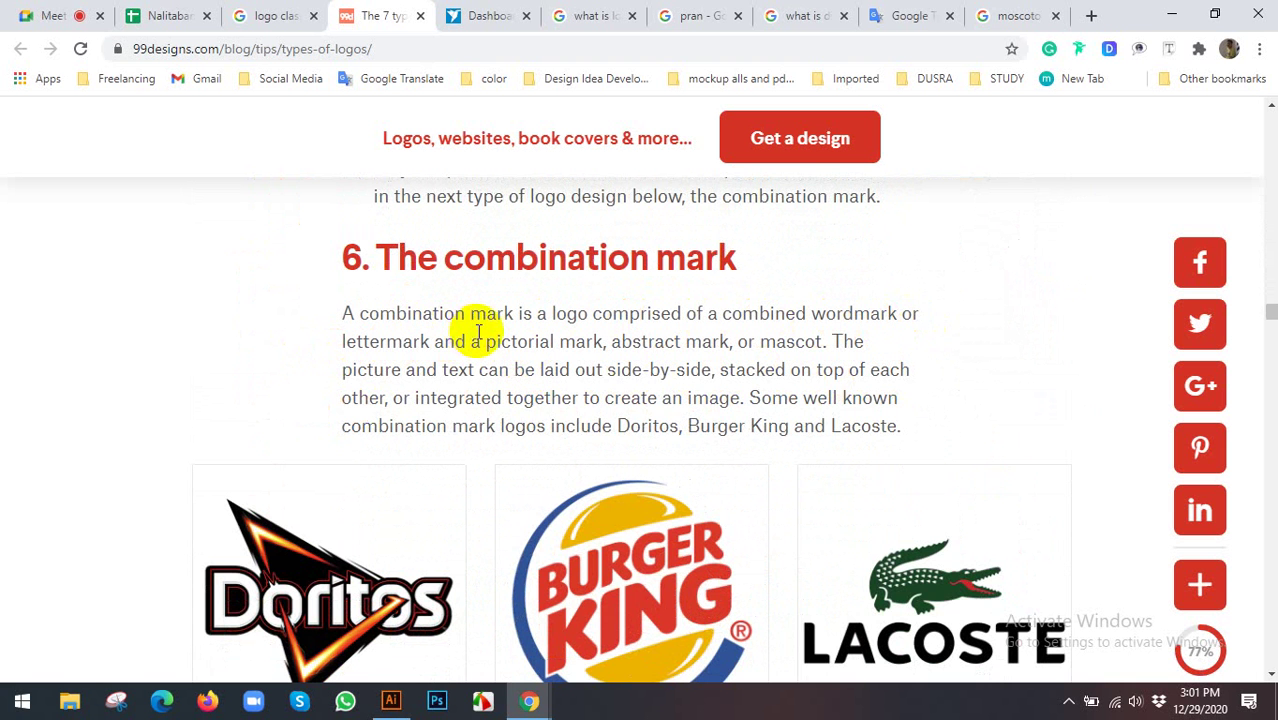
Scroll to section 7, The emblem, with its Harvard, Starbucks and Harley-Davidson examples
scroll(690, 337, "down", 2)
scroll(540, 358, "down", 2)
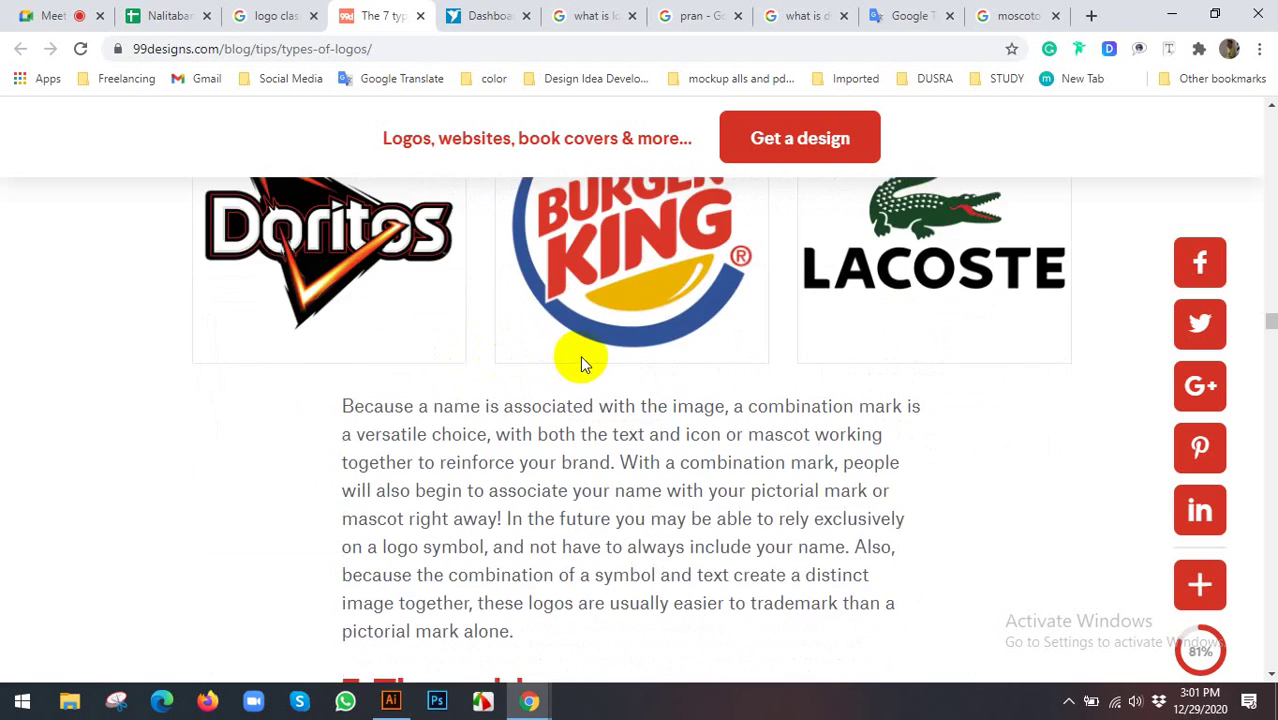
scroll(580, 360, "down", 2)
scroll(570, 345, "down", 2)
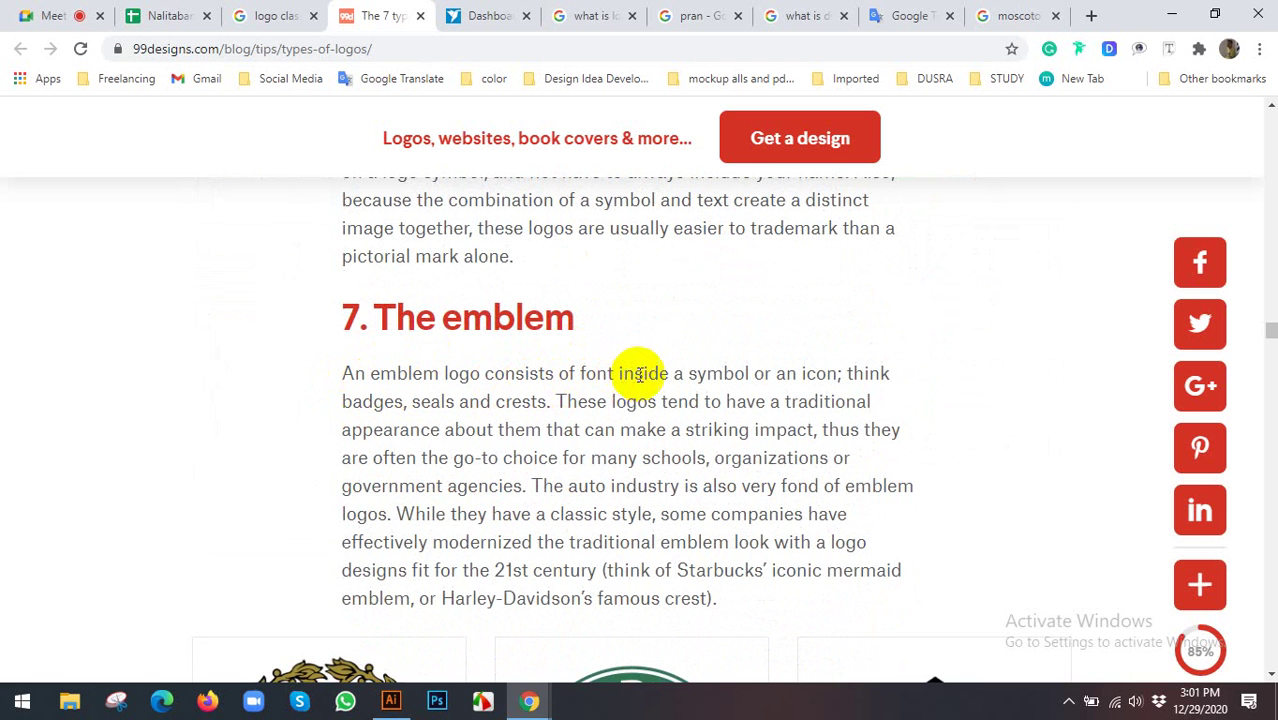
scroll(750, 378, "down", 3)
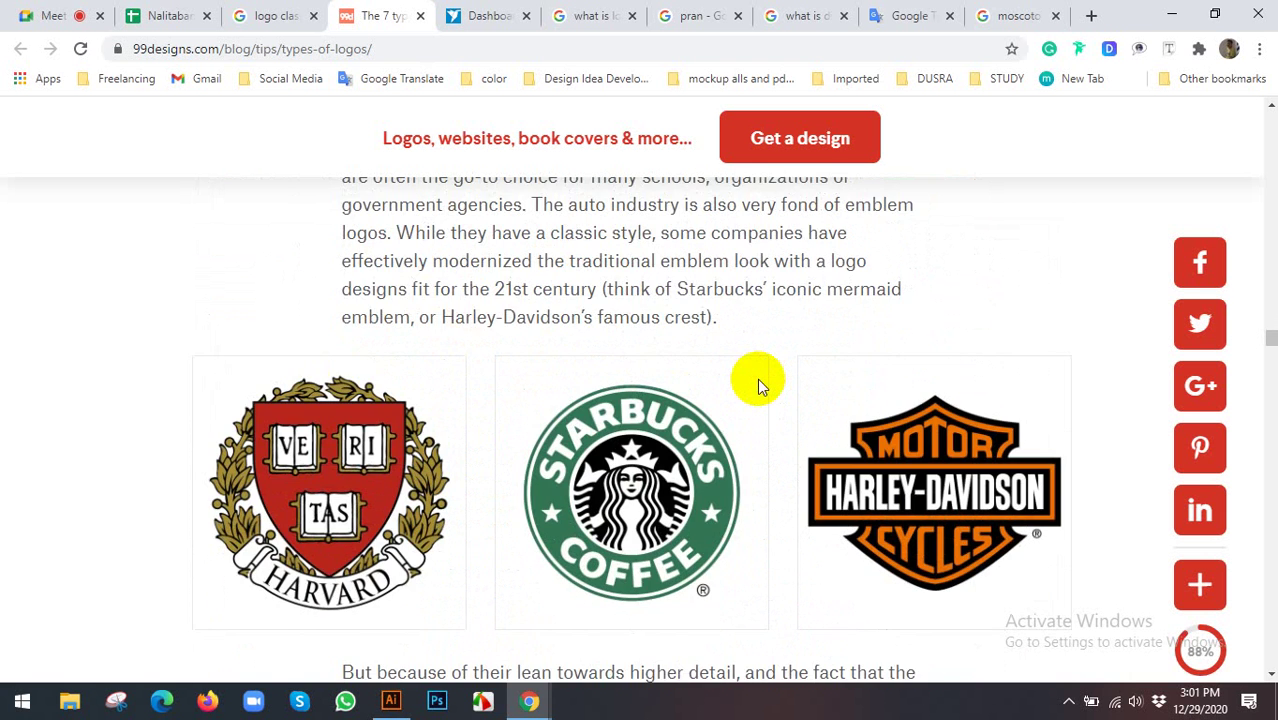
scroll(757, 378, "up", 1)
scroll(735, 363, "up", 1)
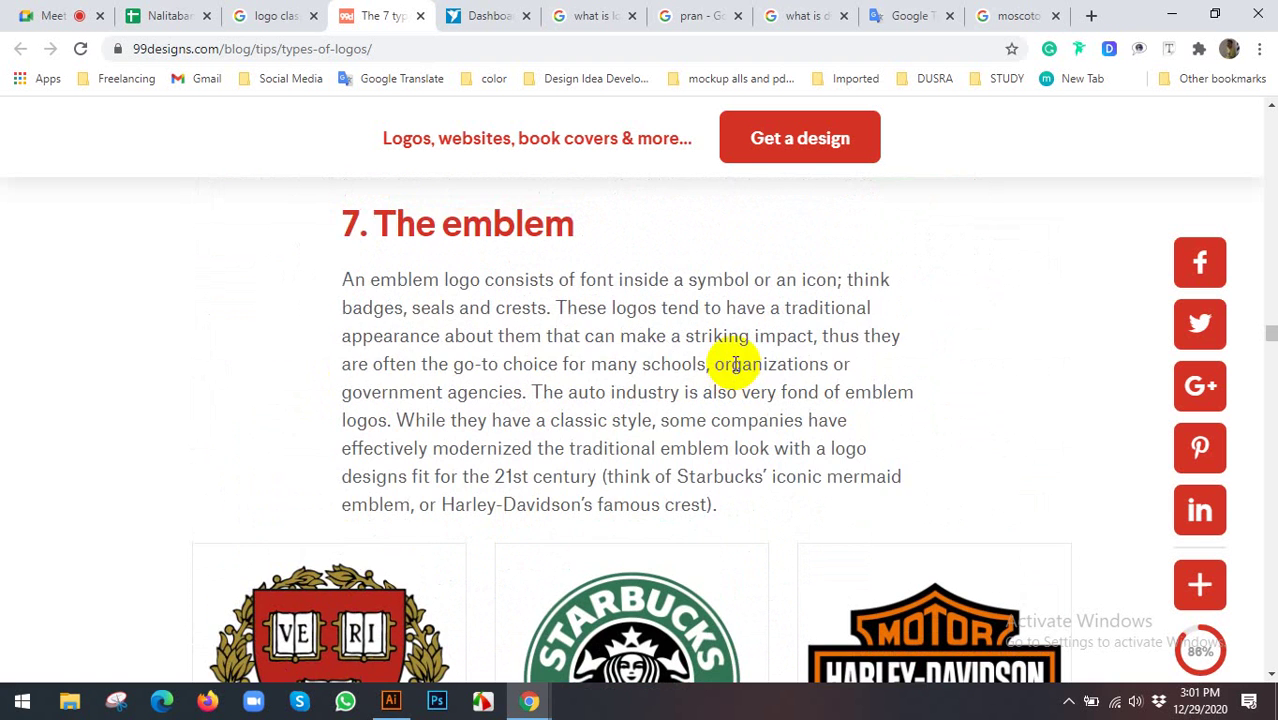
scroll(660, 358, "down", 2)
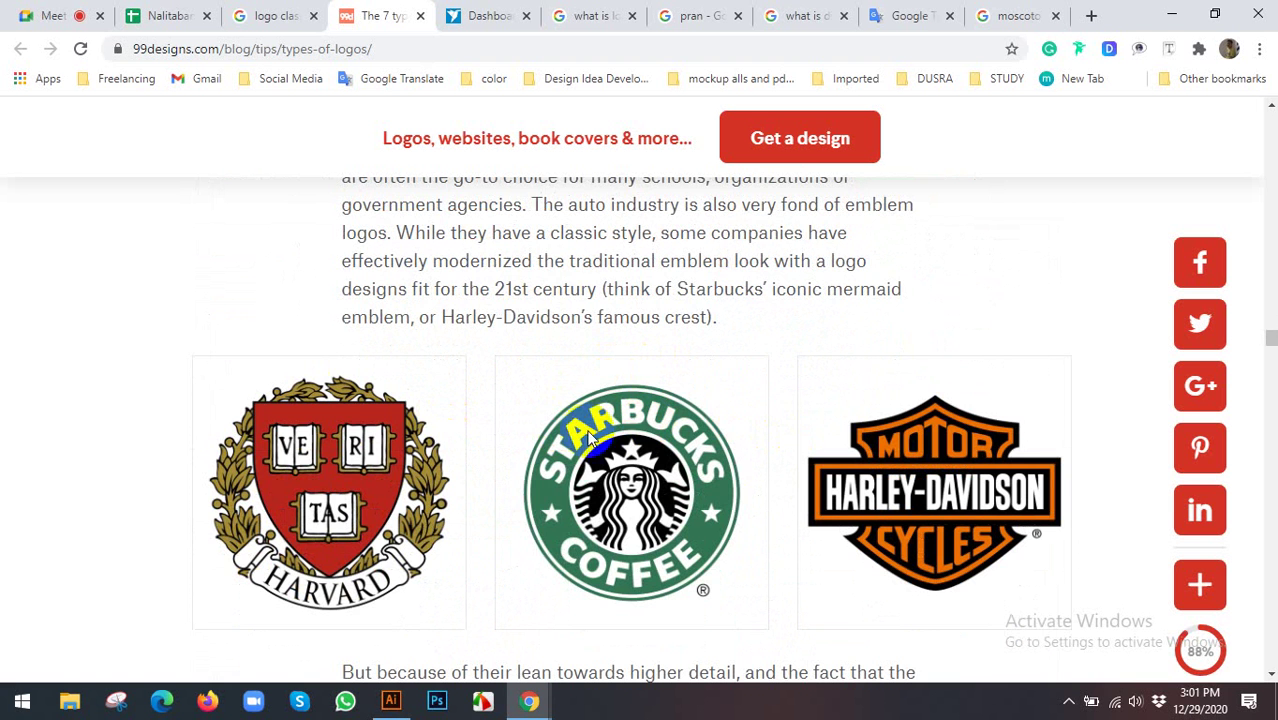
scroll(437, 440, "up", 1)
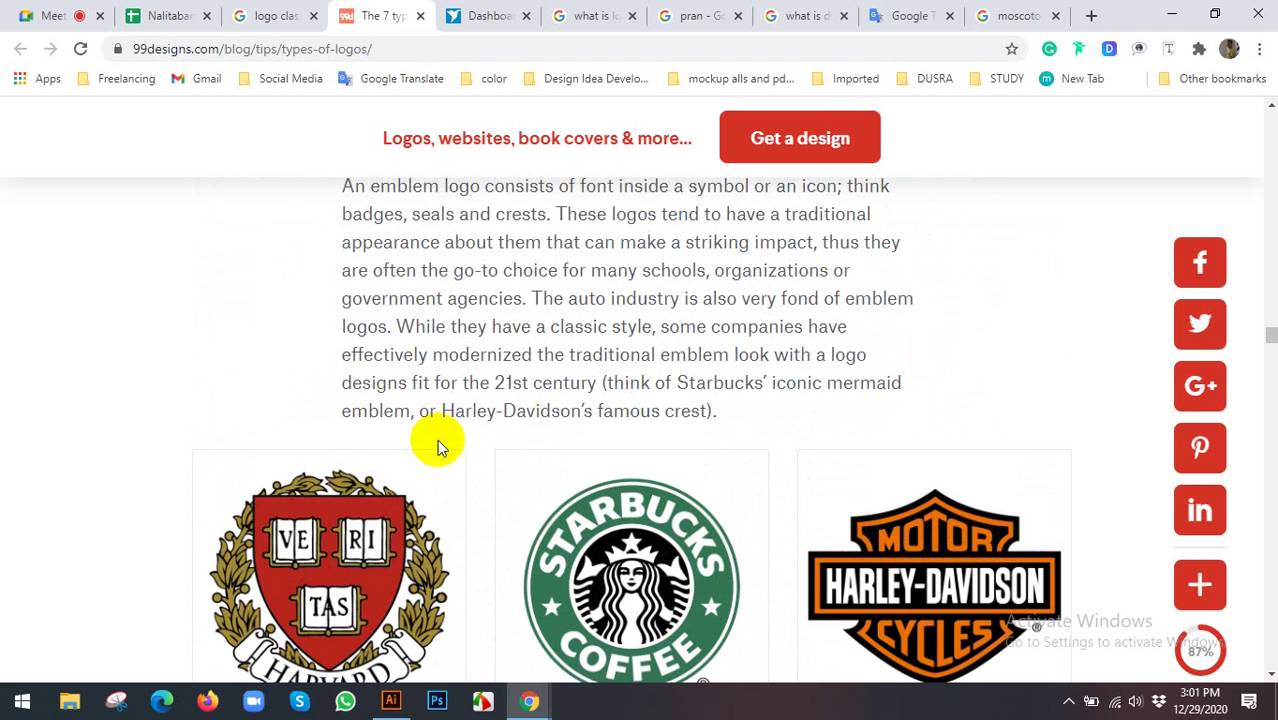
scroll(437, 445, "up", 1)
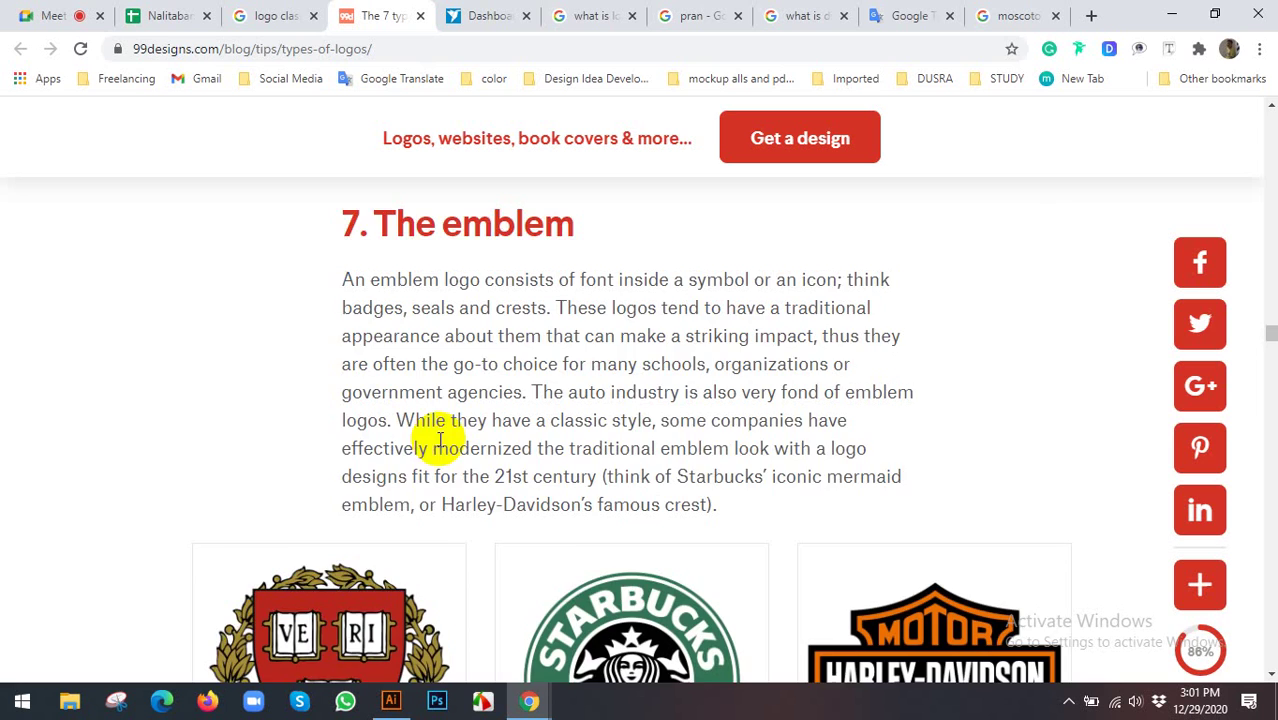
scroll(437, 440, "down", 1)
scroll(437, 437, "up", 1)
scroll(727, 406, "down", 1)
scroll(722, 406, "down", 1)
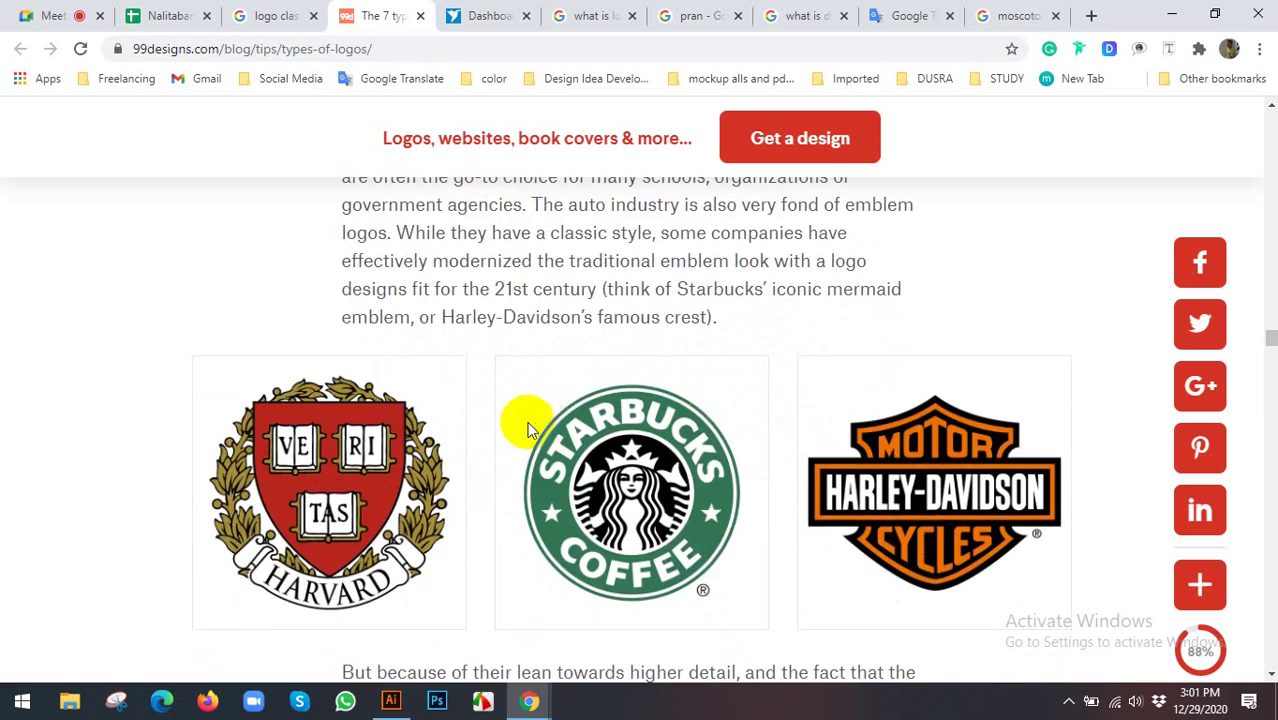
scroll(600, 408, "up", 3)
scroll(594, 403, "up", 5)
scroll(590, 400, "up", 6)
scroll(520, 415, "down", 5)
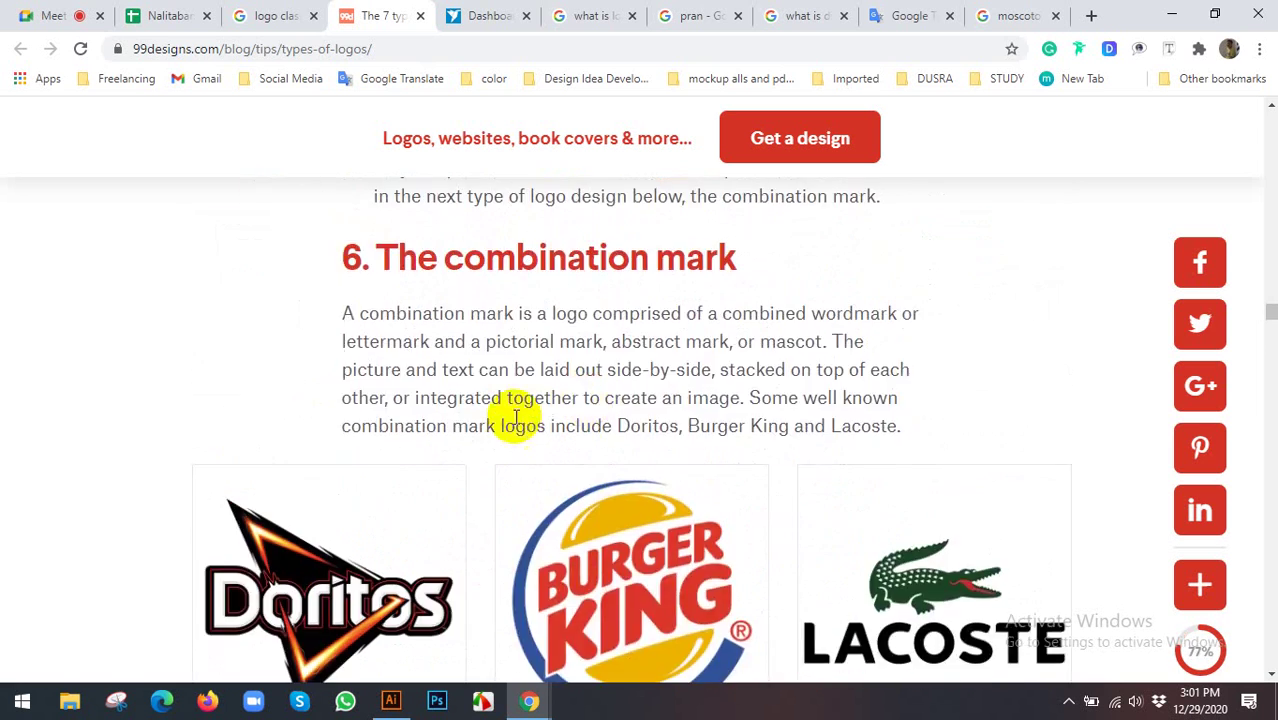
scroll(517, 405, "down", 3)
scroll(600, 340, "down", 1)
scroll(612, 335, "down", 5)
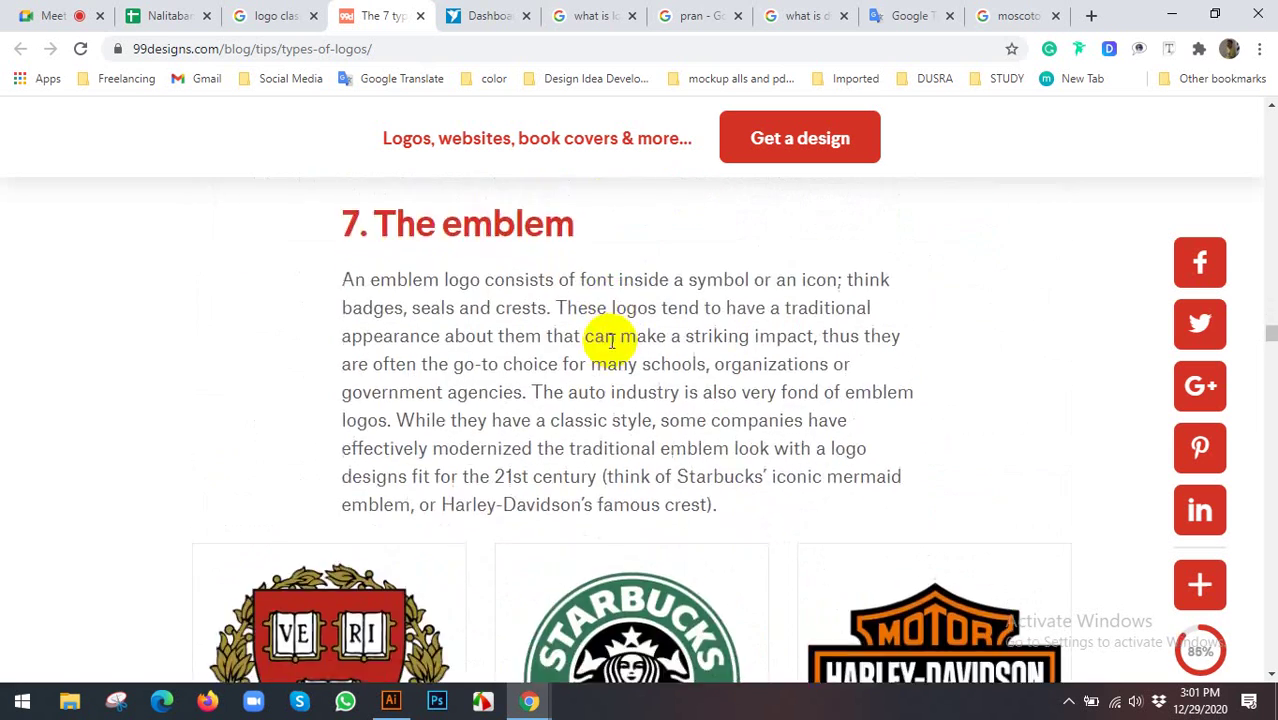
scroll(610, 338, "down", 5)
scroll(598, 355, "up", 4)
scroll(695, 414, "up", 2)
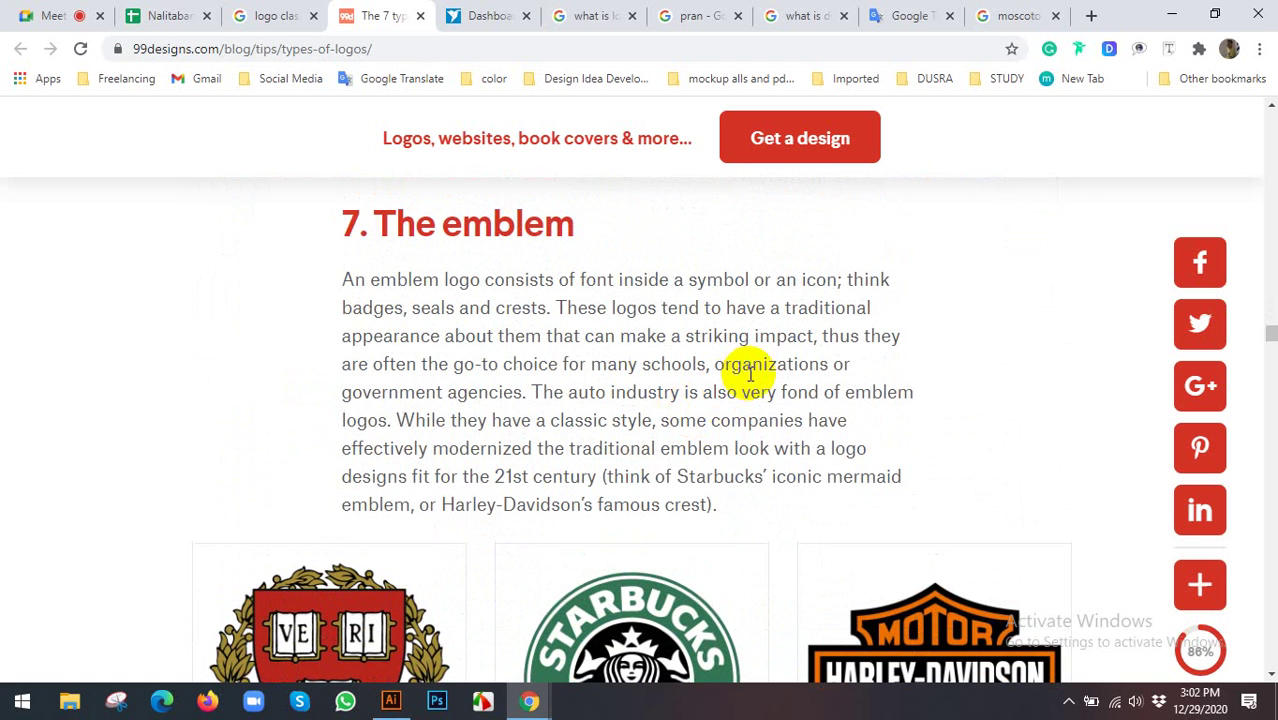
Highlight the phrase about badges, seals and crests, then read on to the closing summary
left_click_drag(350, 308, 515, 308)
left_click(646, 348)
scroll(646, 358, "down", 4)
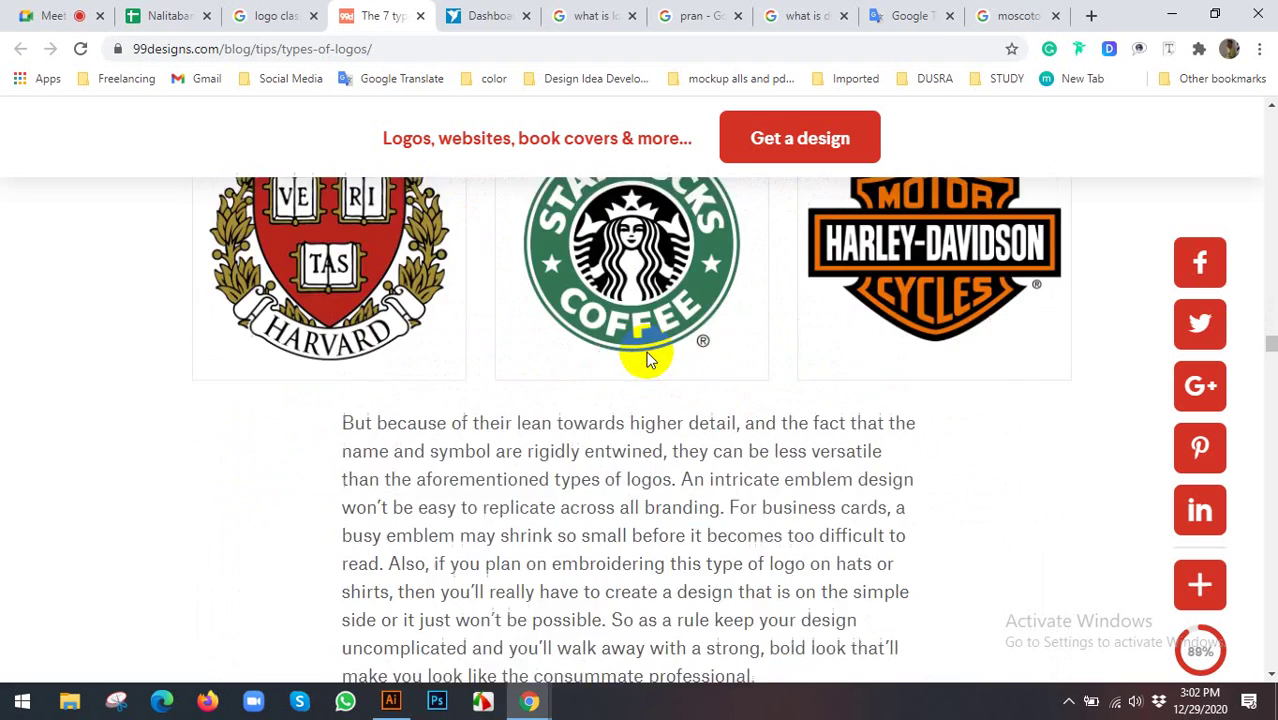
scroll(646, 358, "down", 5)
scroll(585, 366, "down", 4)
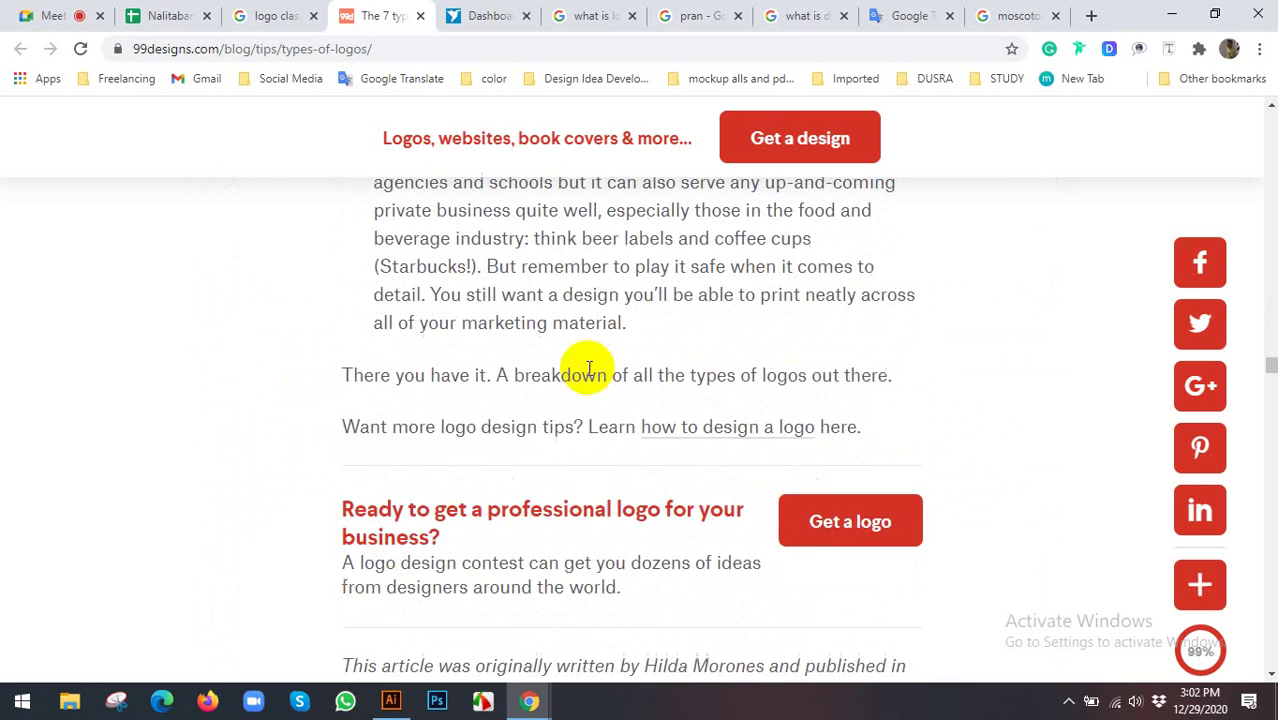
scroll(859, 348, "down", 4)
left_click_drag(1268, 378, 1268, 128)
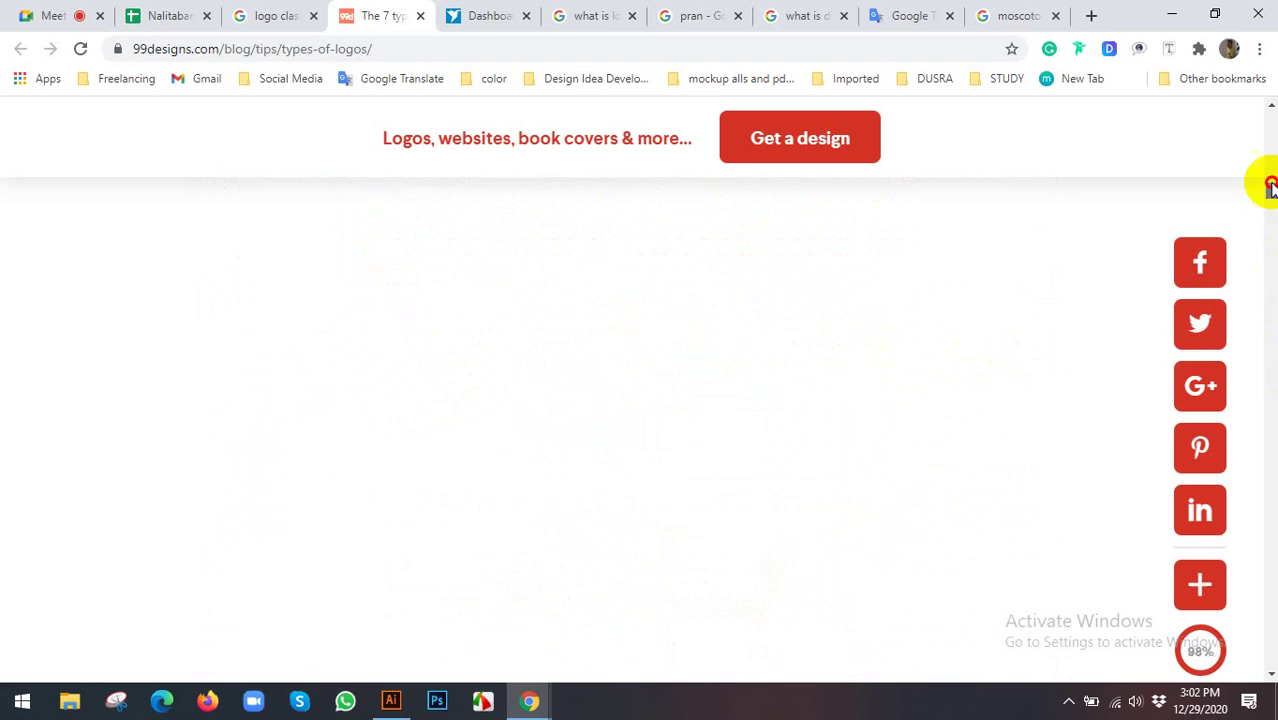
scroll(583, 330, "down", 1)
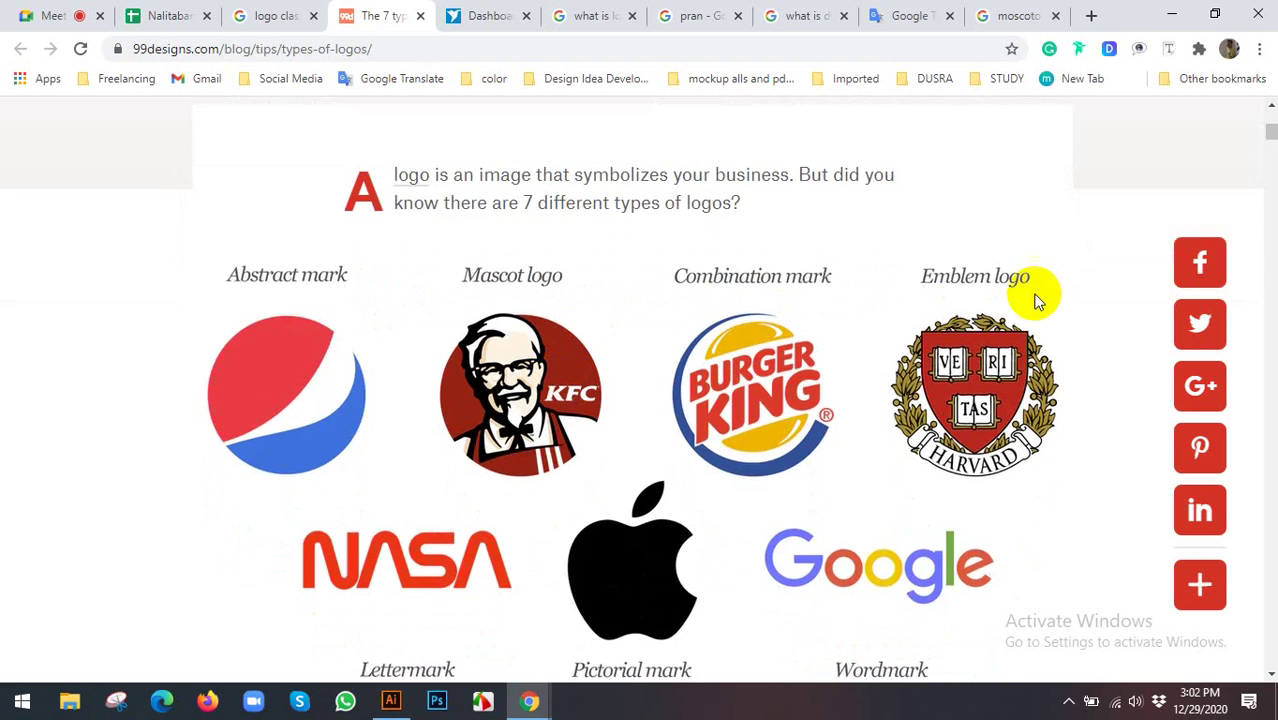
scroll(1032, 294, "down", 2)
scroll(433, 461, "up", 1)
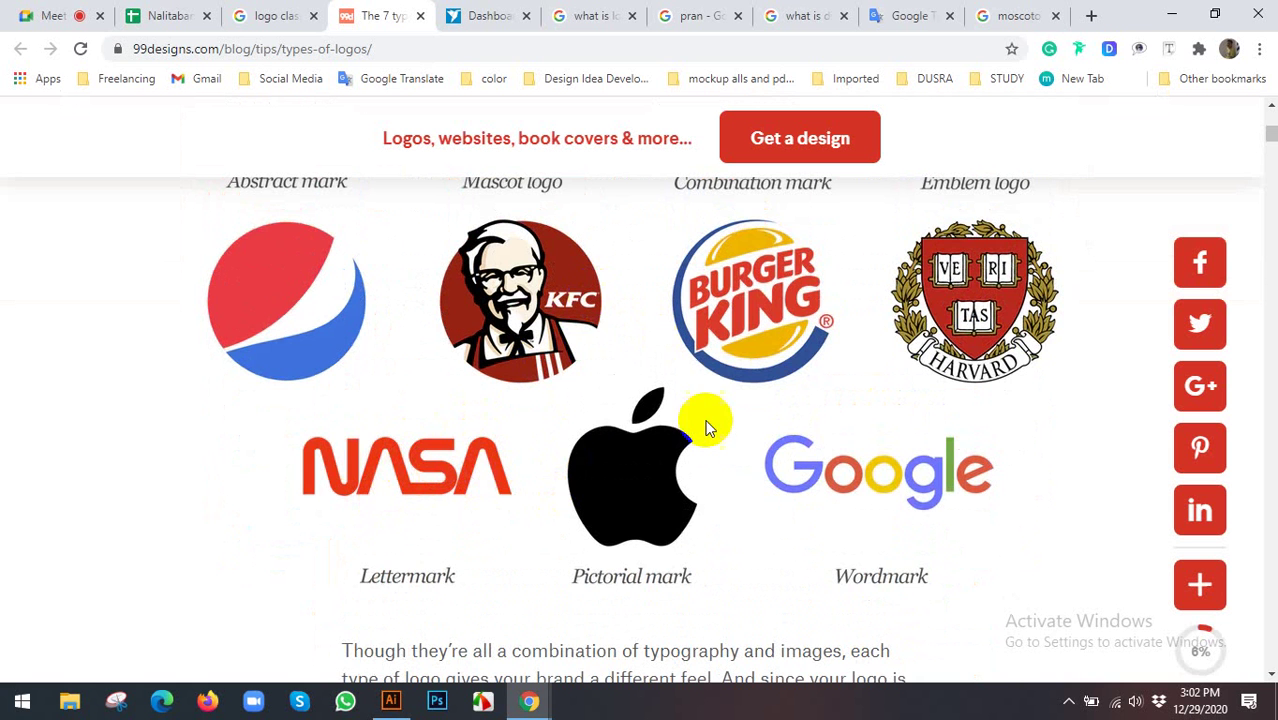
scroll(620, 400, "up", 2)
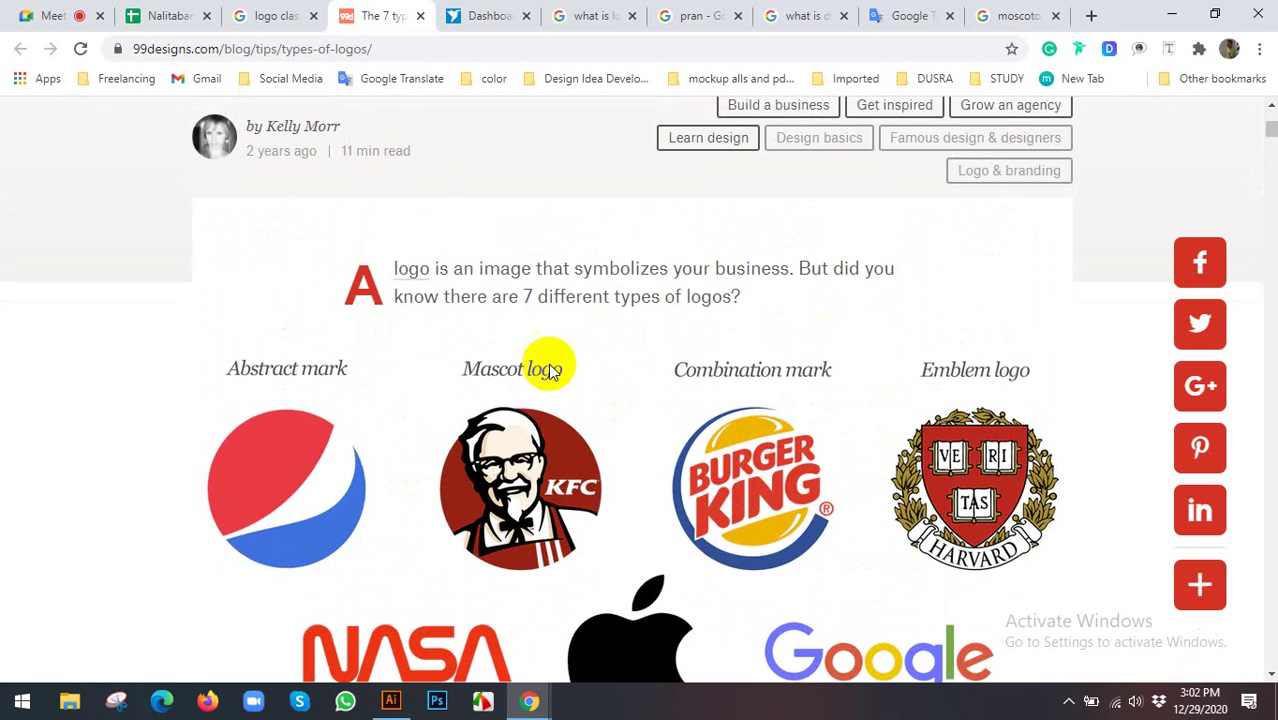
scroll(540, 428, "down", 1)
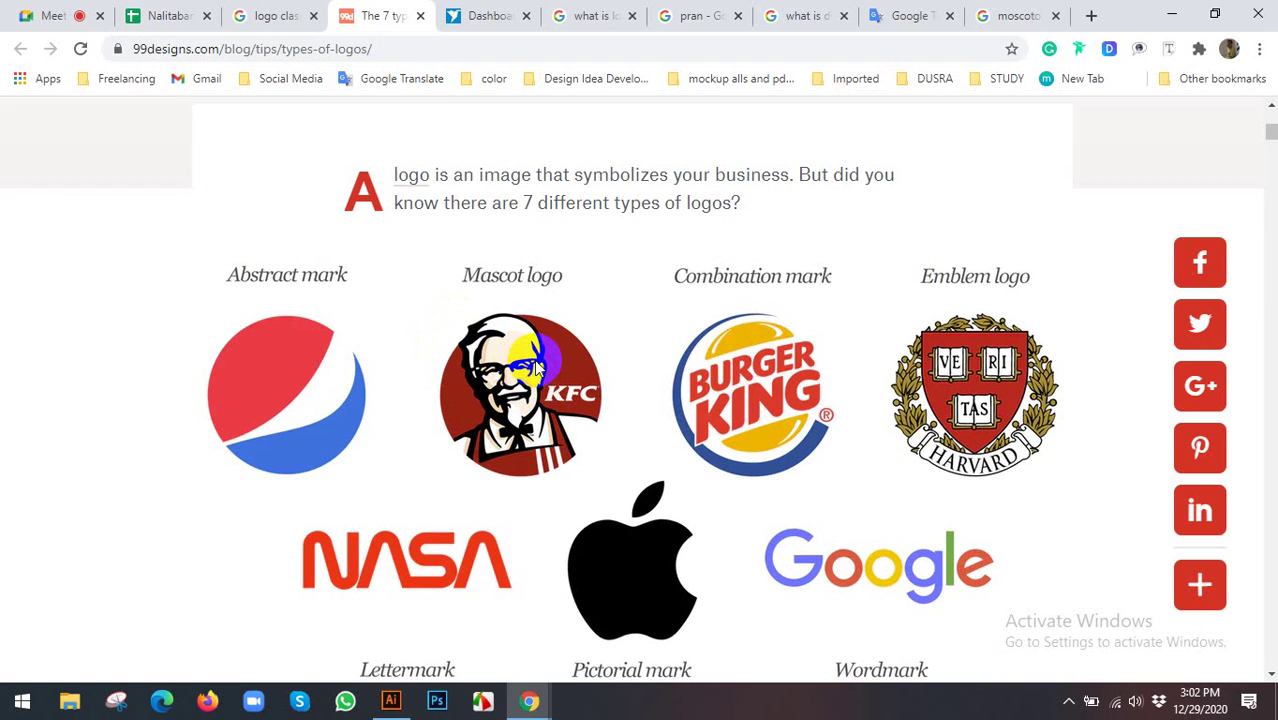
scroll(524, 382, "down", 1)
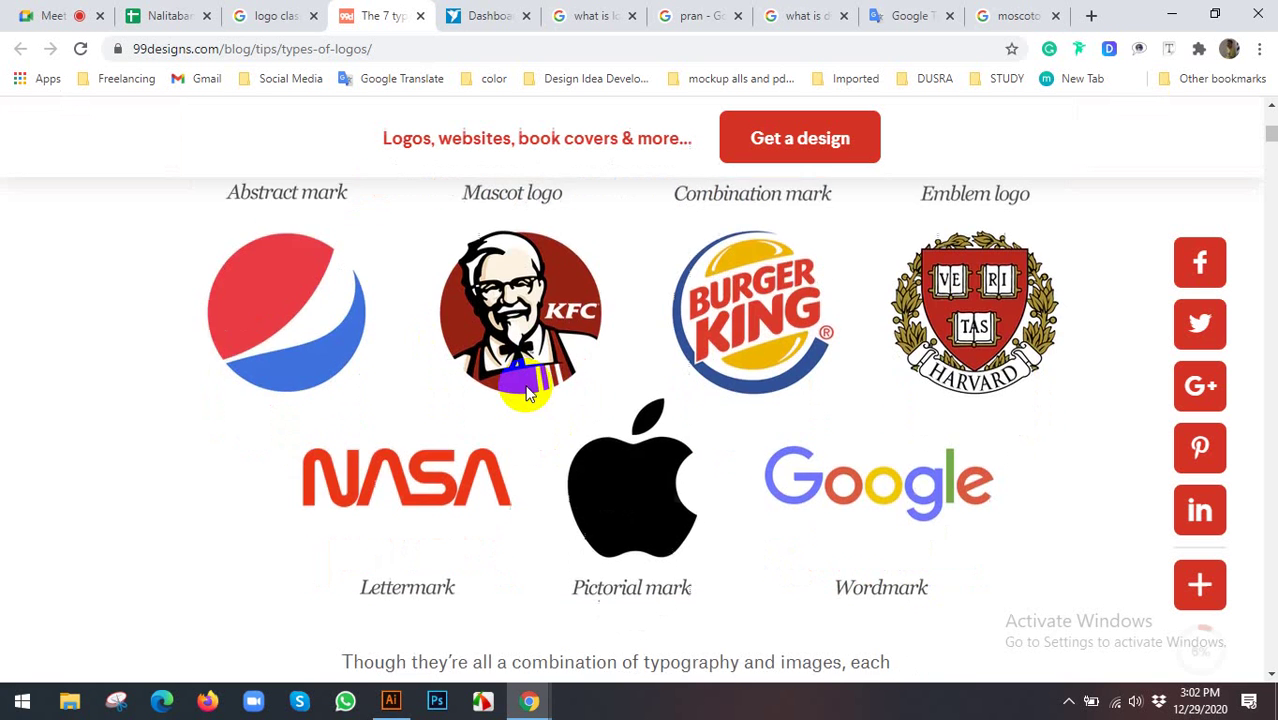
scroll(524, 382, "up", 1)
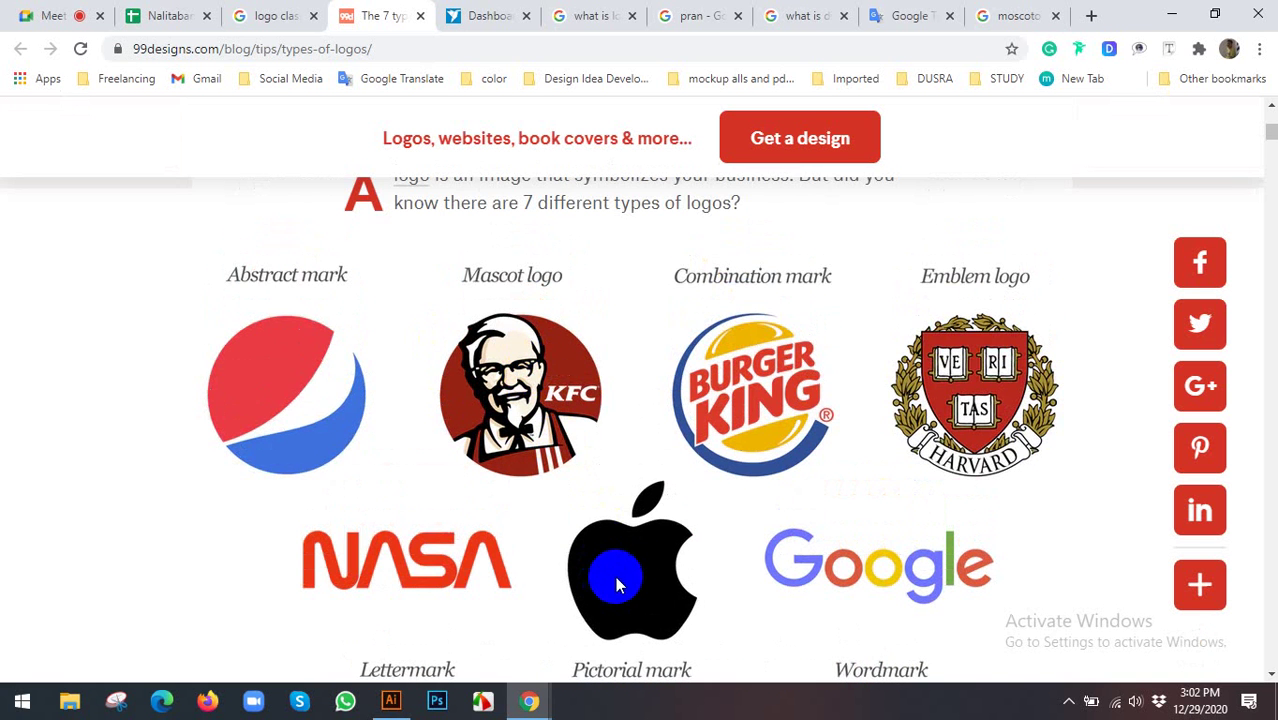
scroll(668, 530, "down", 1)
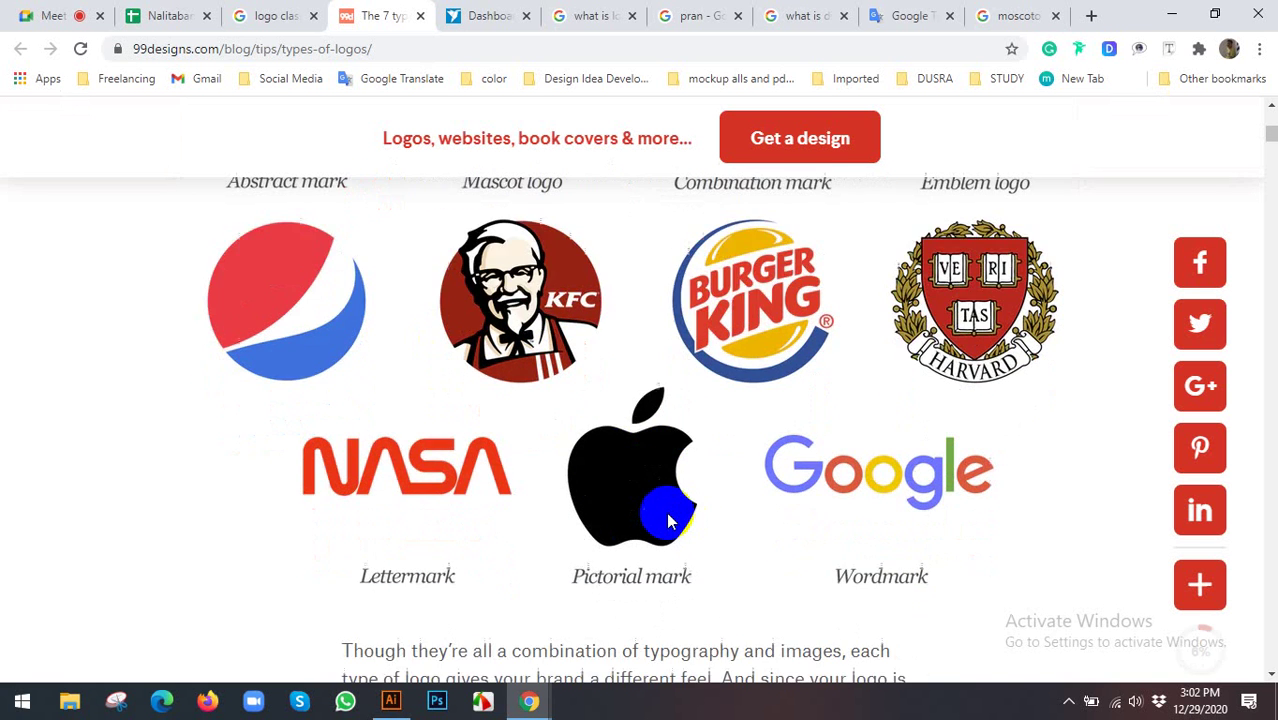
scroll(668, 520, "up", 1)
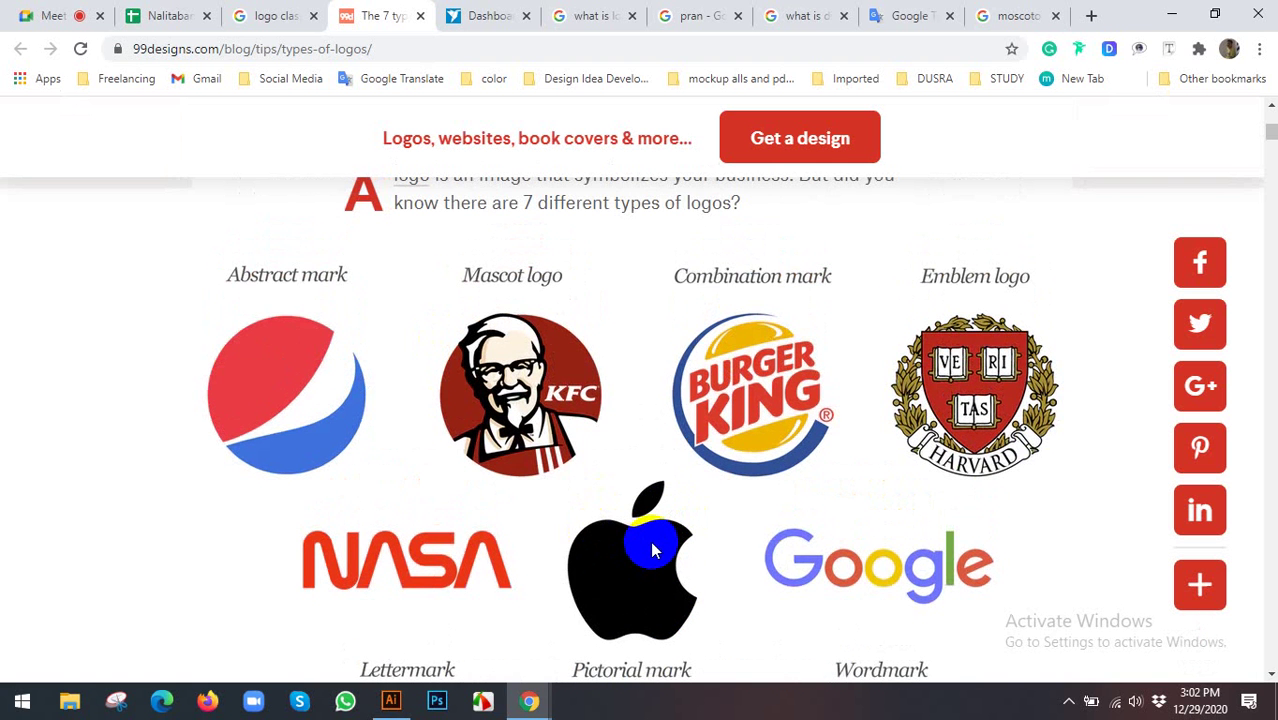
scroll(630, 507, "down", 1)
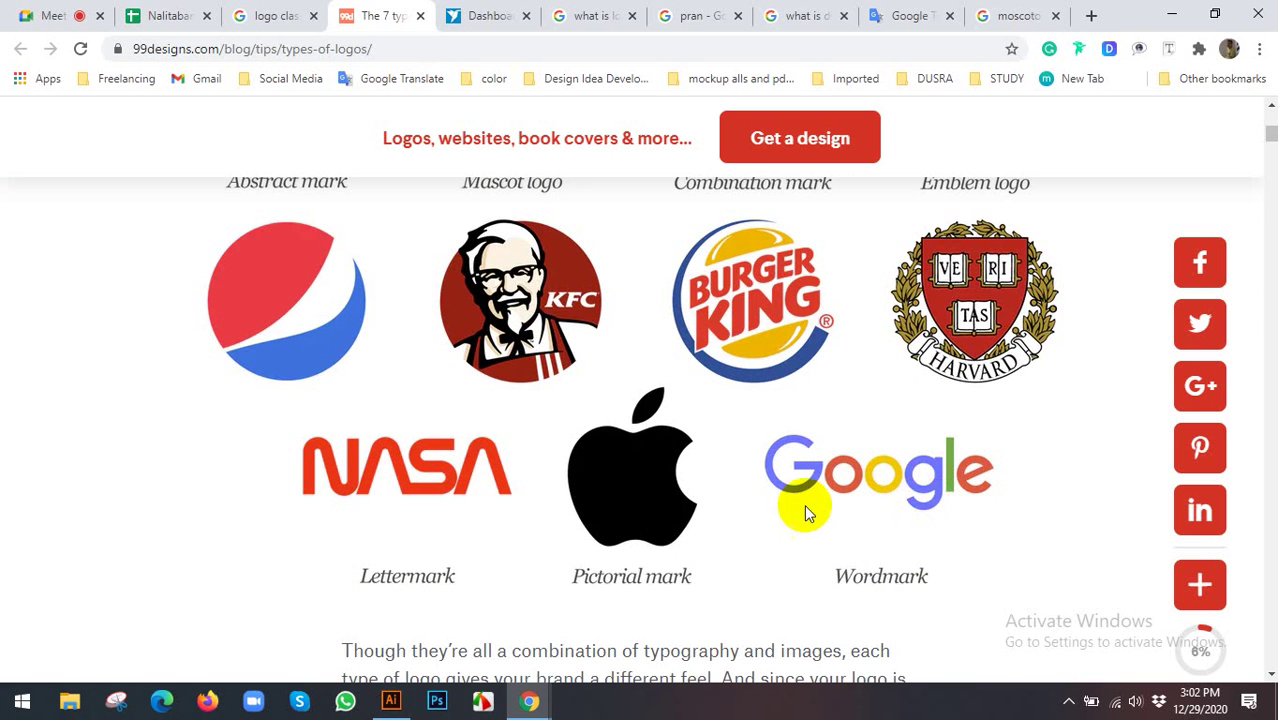
scroll(927, 543, "up", 1)
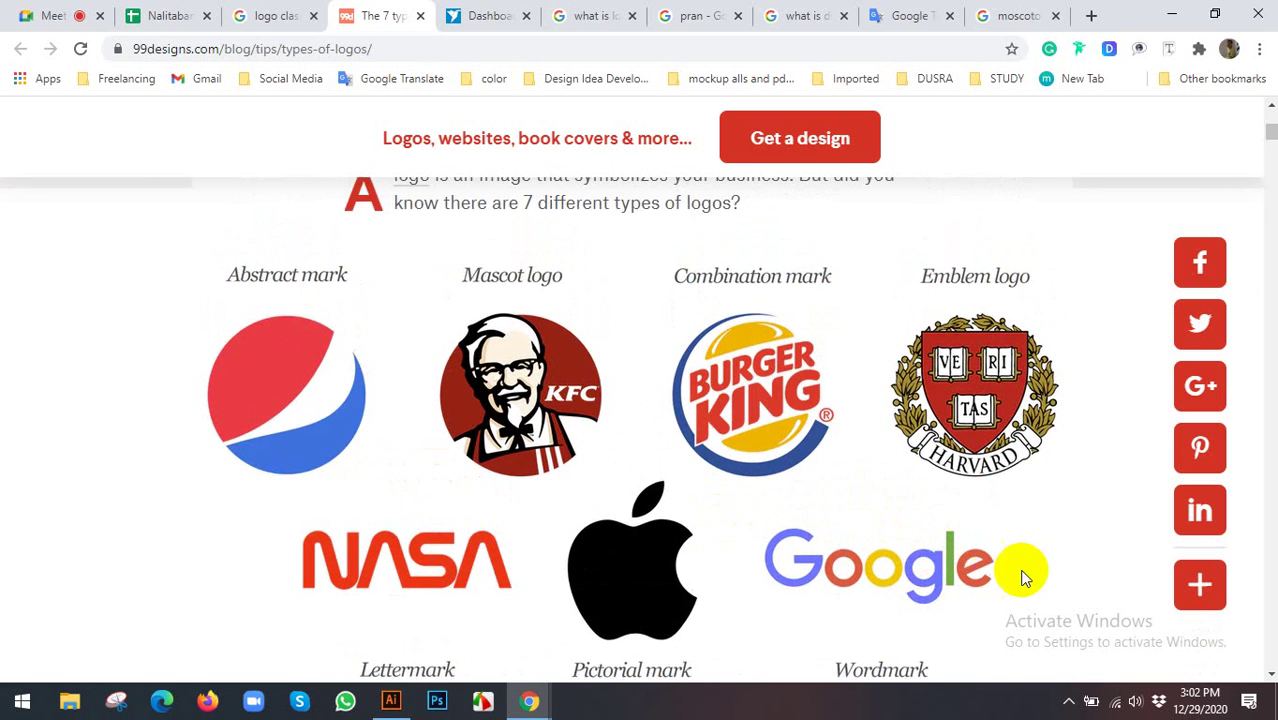
scroll(879, 540, "down", 1)
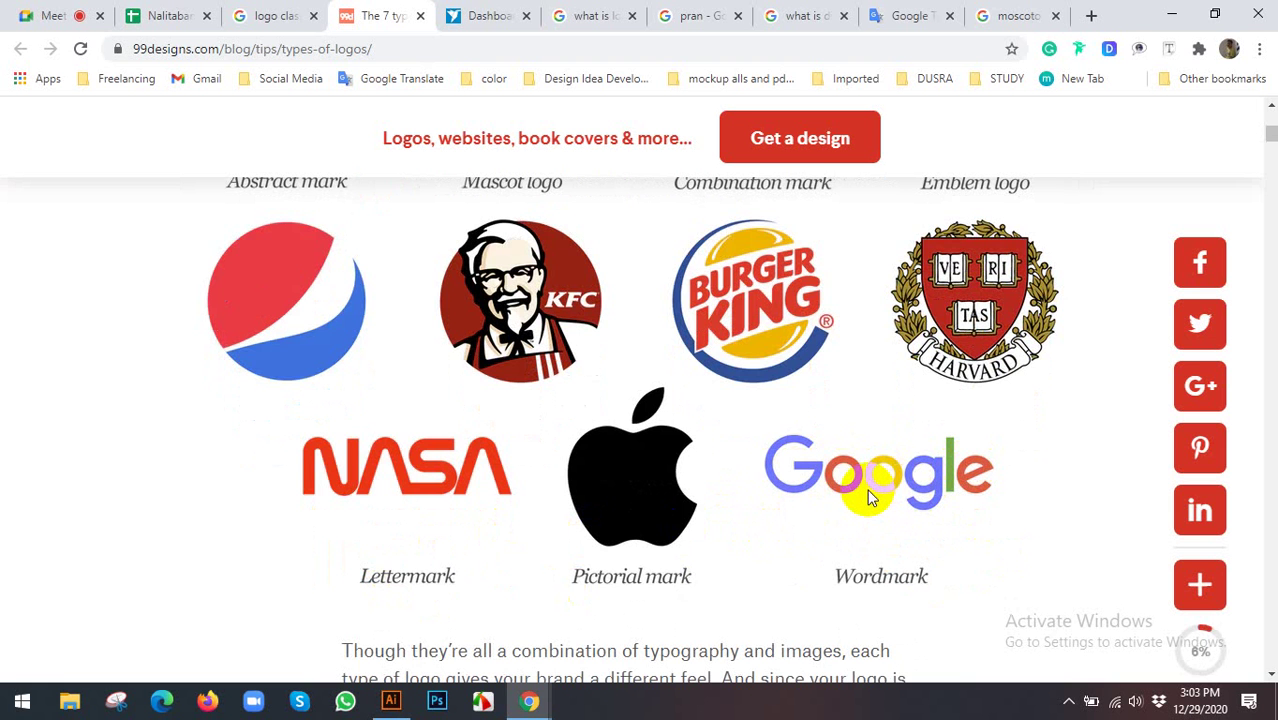
scroll(867, 485, "up", 1)
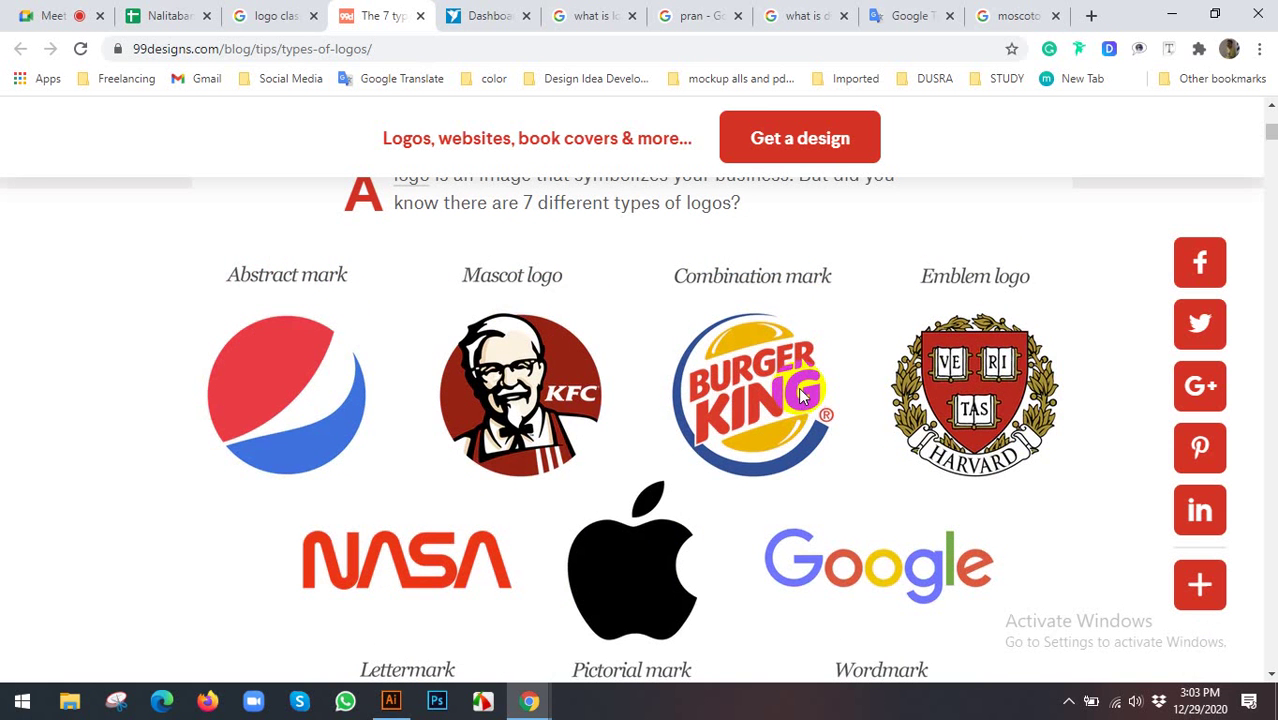
Replace the moscato logo query with 'flat logo' and run the Google Images search
left_click(1018, 12)
scroll(250, 400, "up", 5)
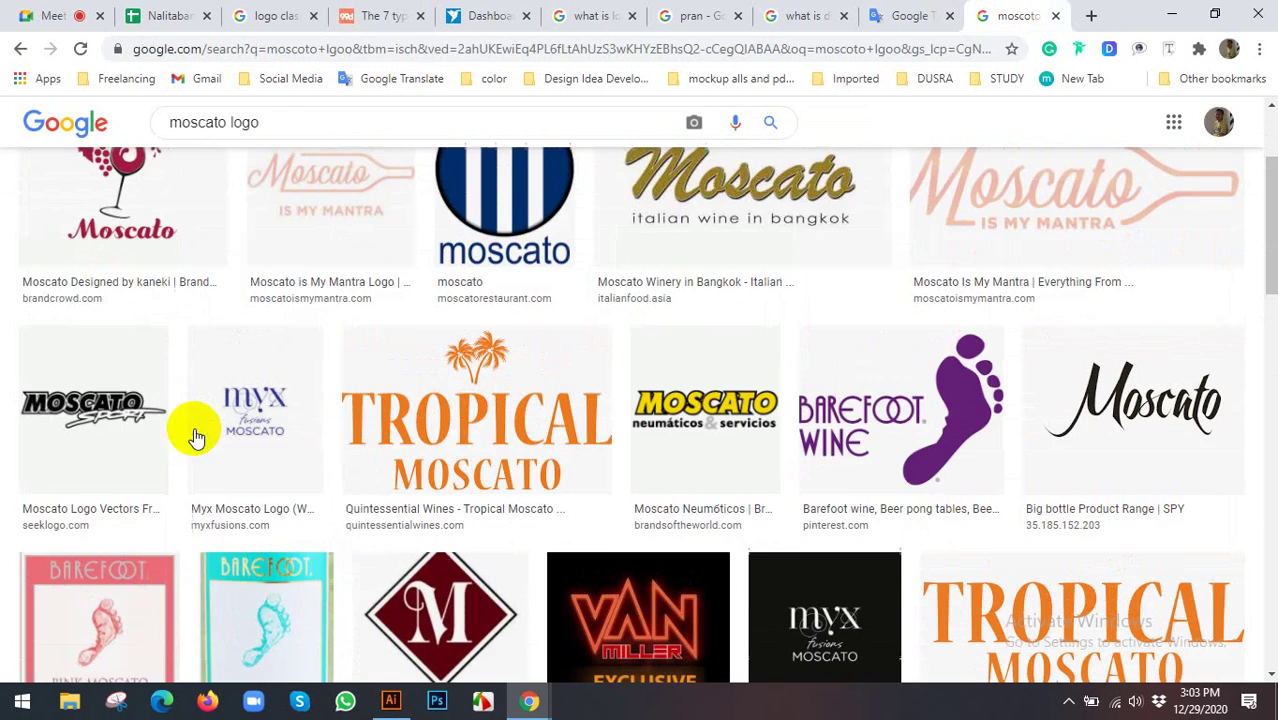
scroll(196, 437, "up", 2)
left_click_drag(300, 136, 120, 148)
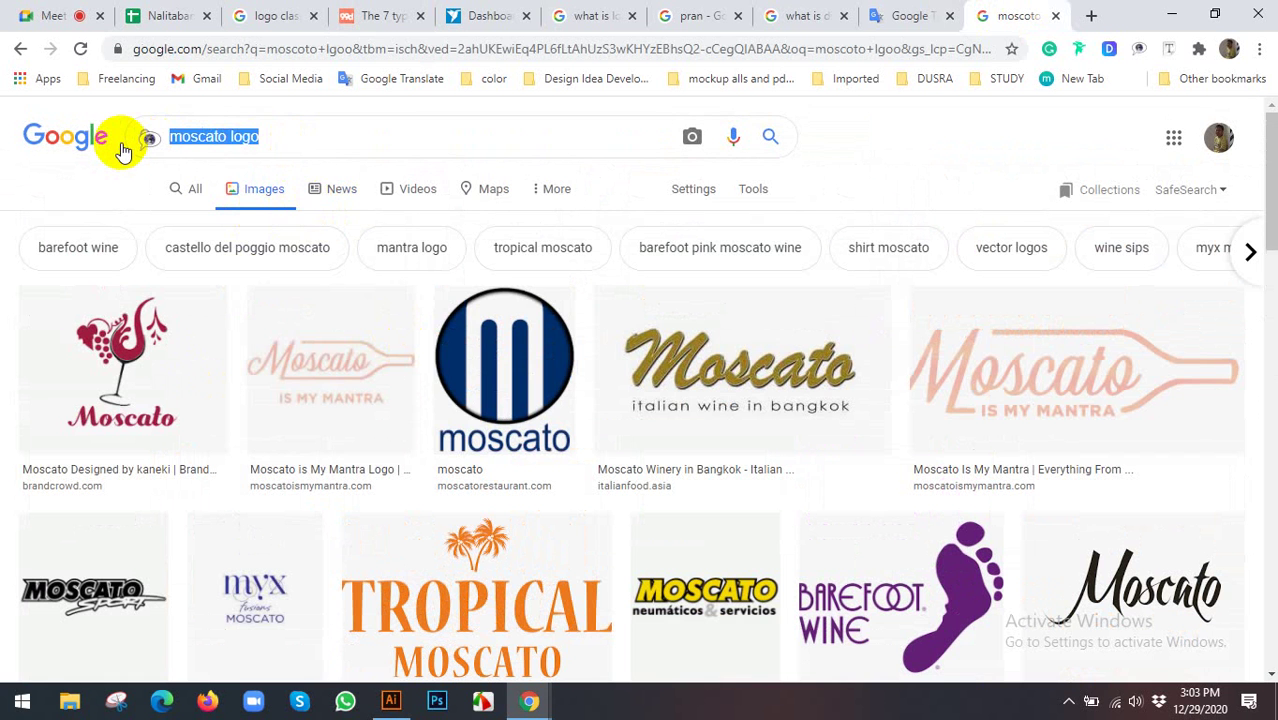
type("flat ")
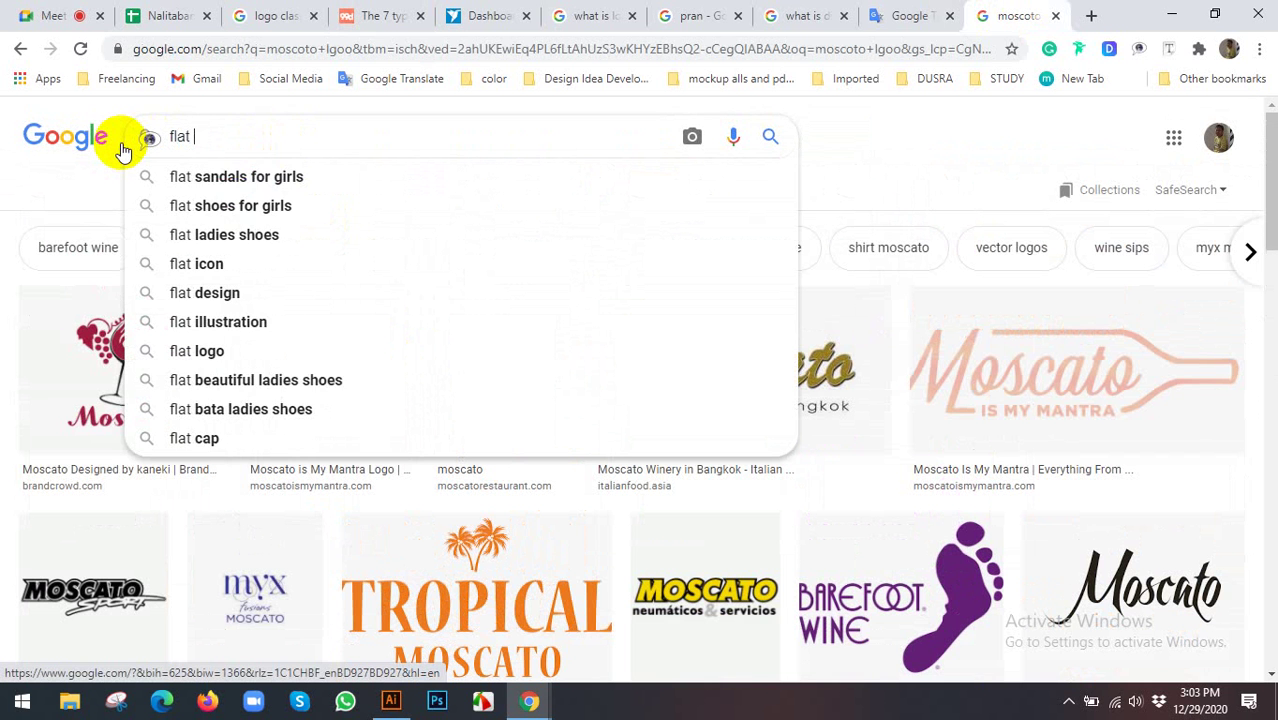
type("logo")
key("Return")
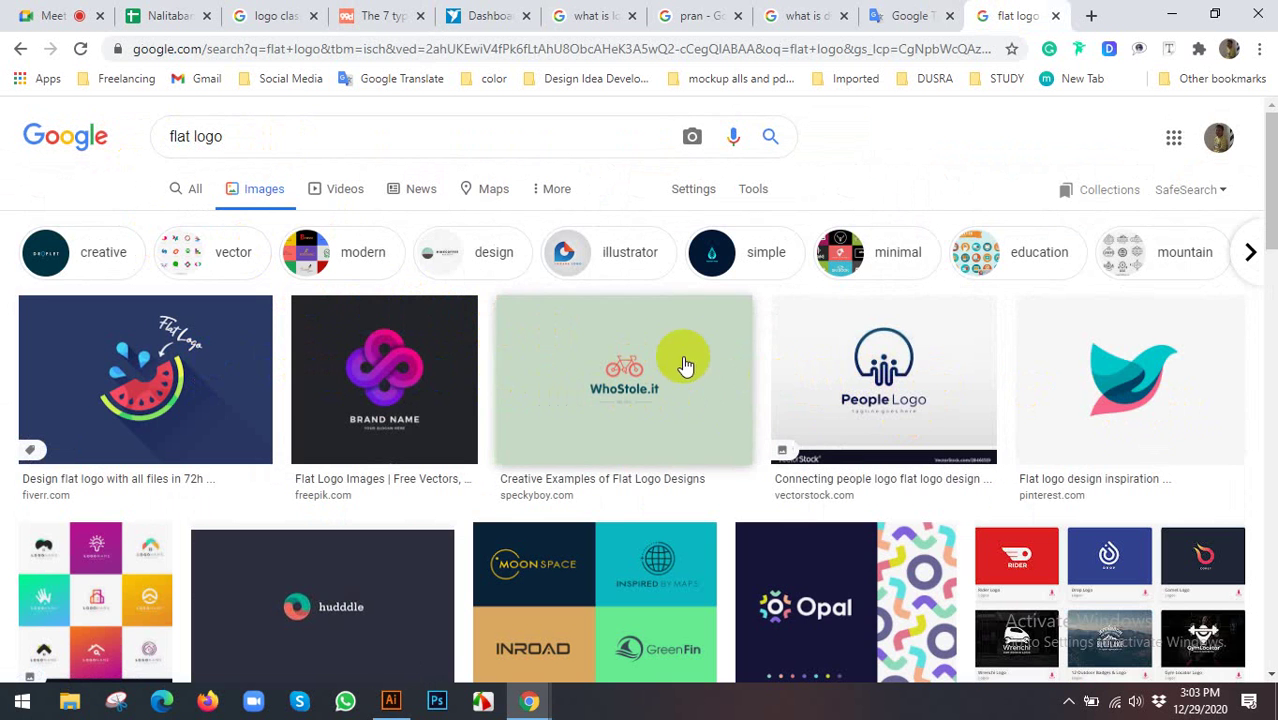
Check the regular web results for flat logo, then go back to the image results
scroll(365, 338, "down", 1)
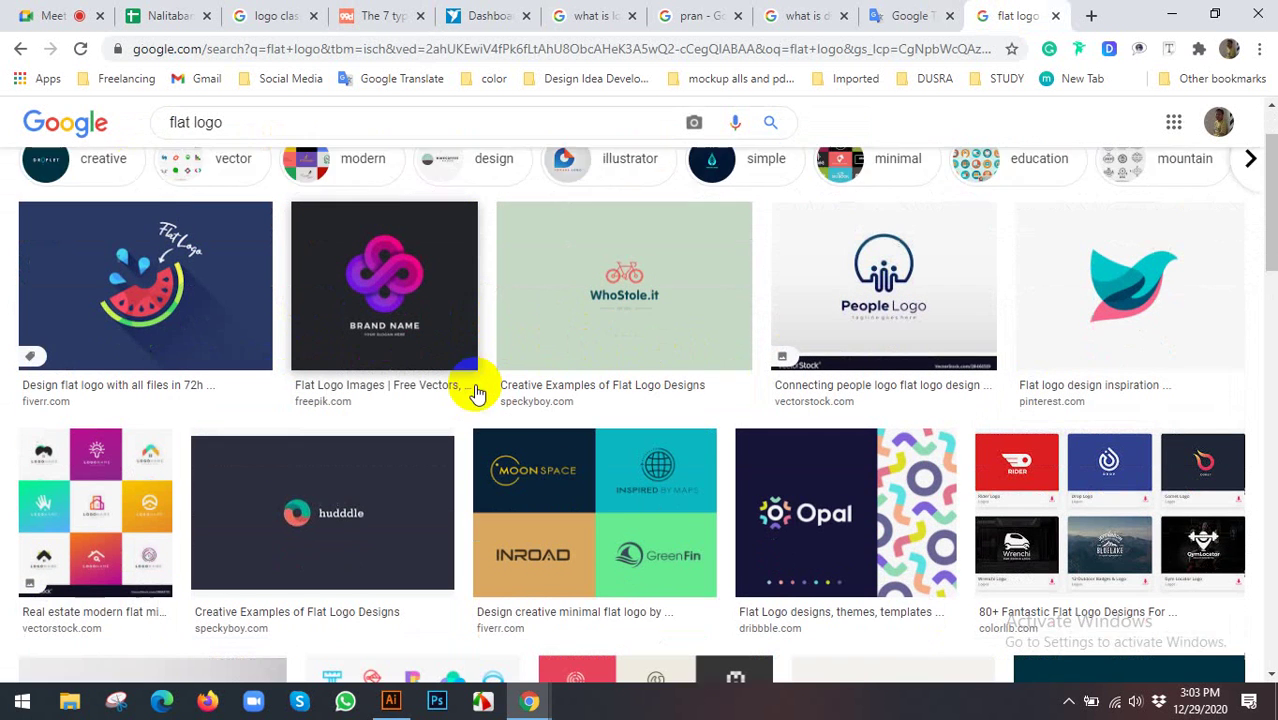
scroll(479, 385, "down", 1)
scroll(322, 148, "up", 2)
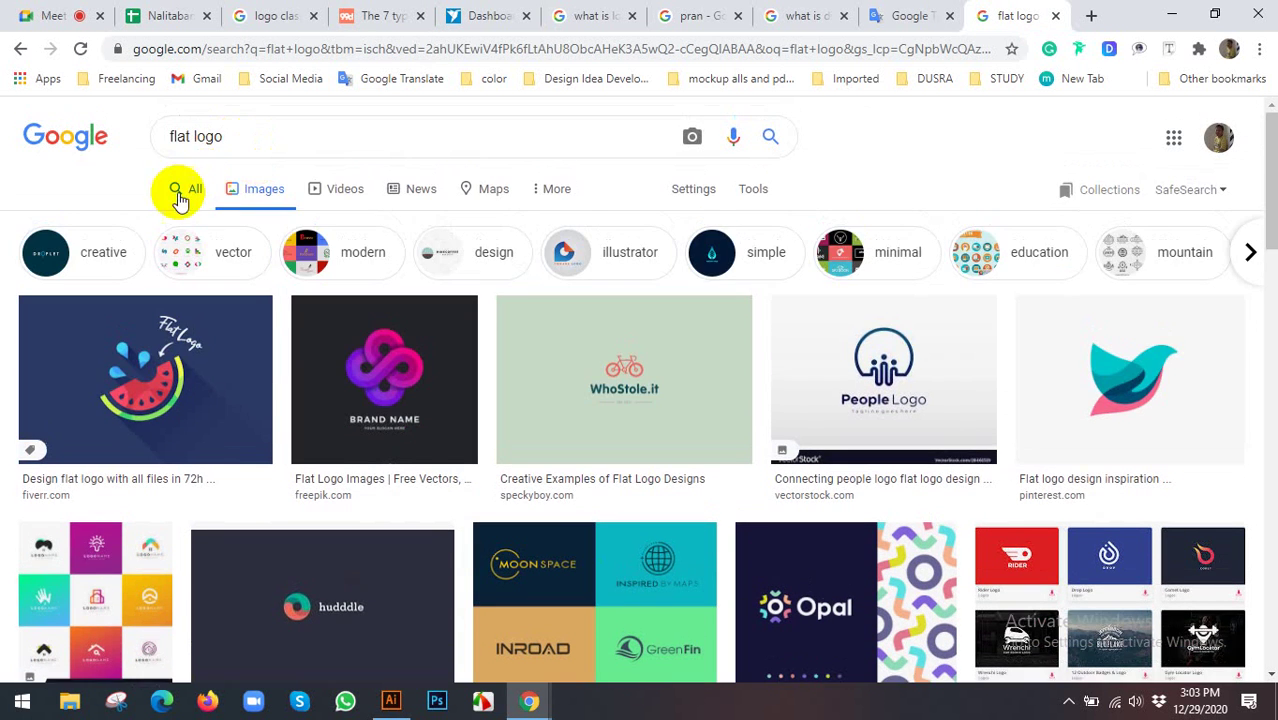
left_click(195, 189)
scroll(391, 362, "down", 3)
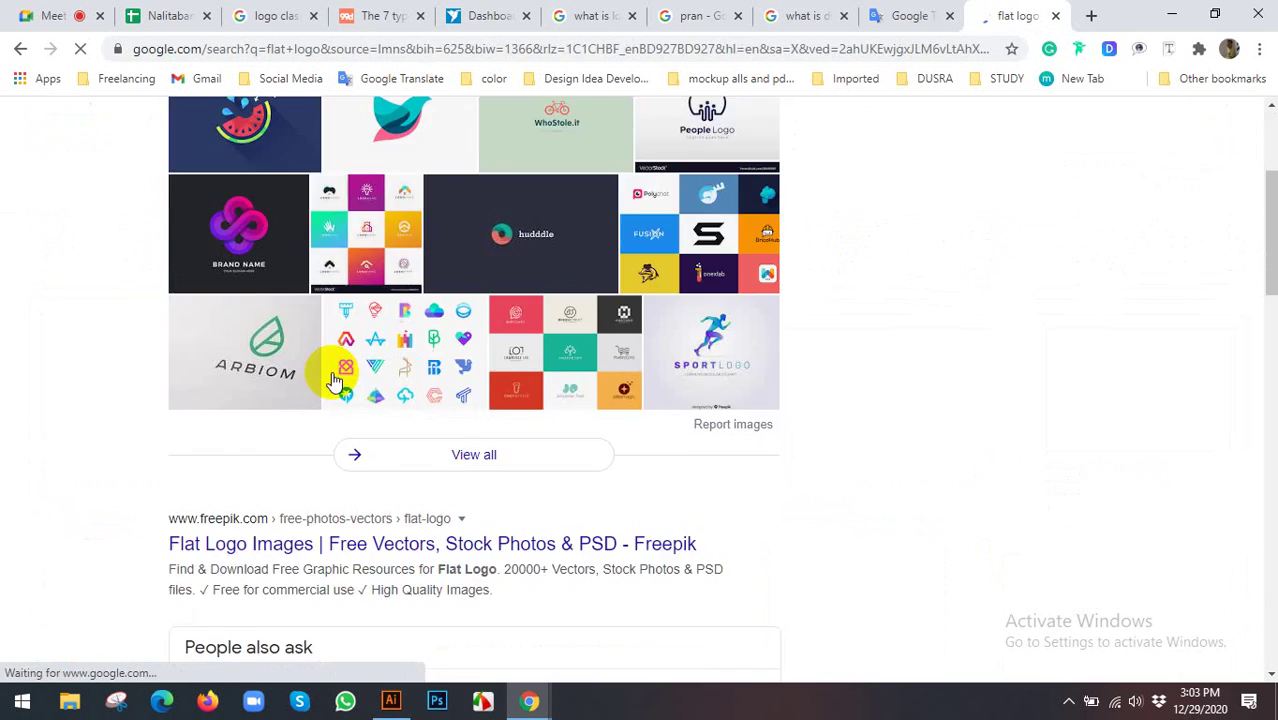
scroll(336, 371, "down", 1)
scroll(146, 477, "down", 2)
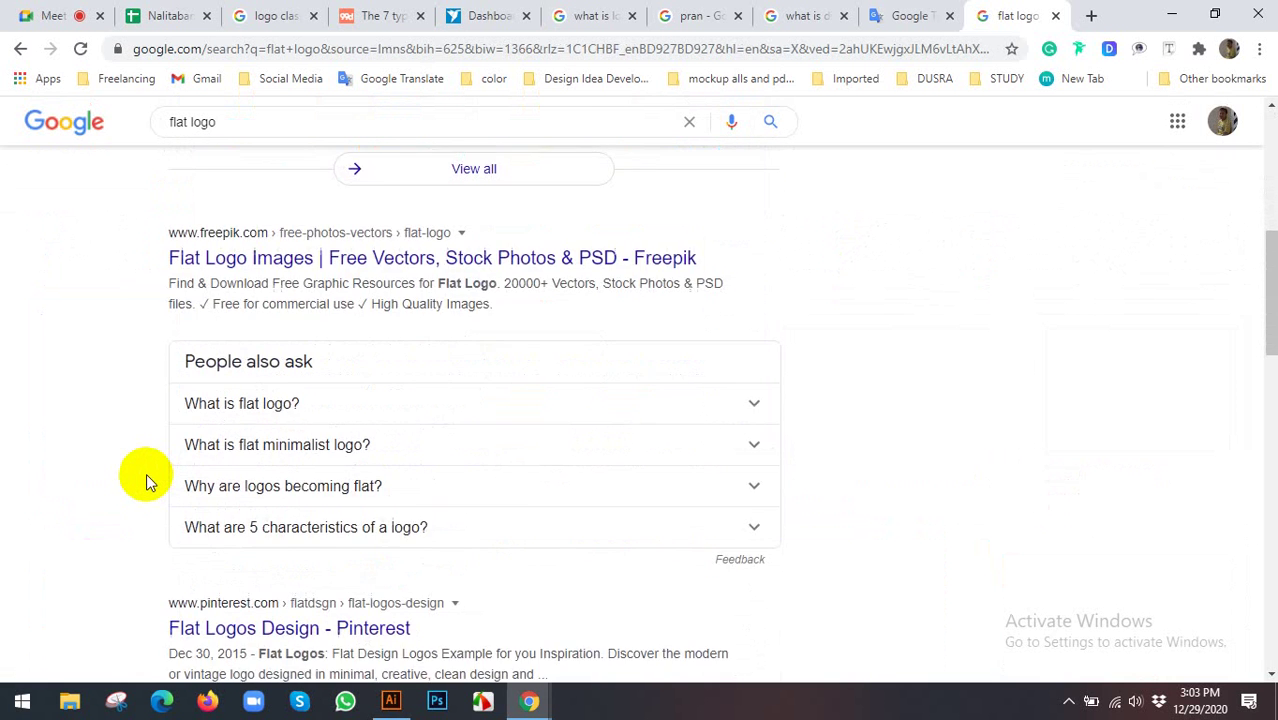
scroll(148, 470, "down", 1)
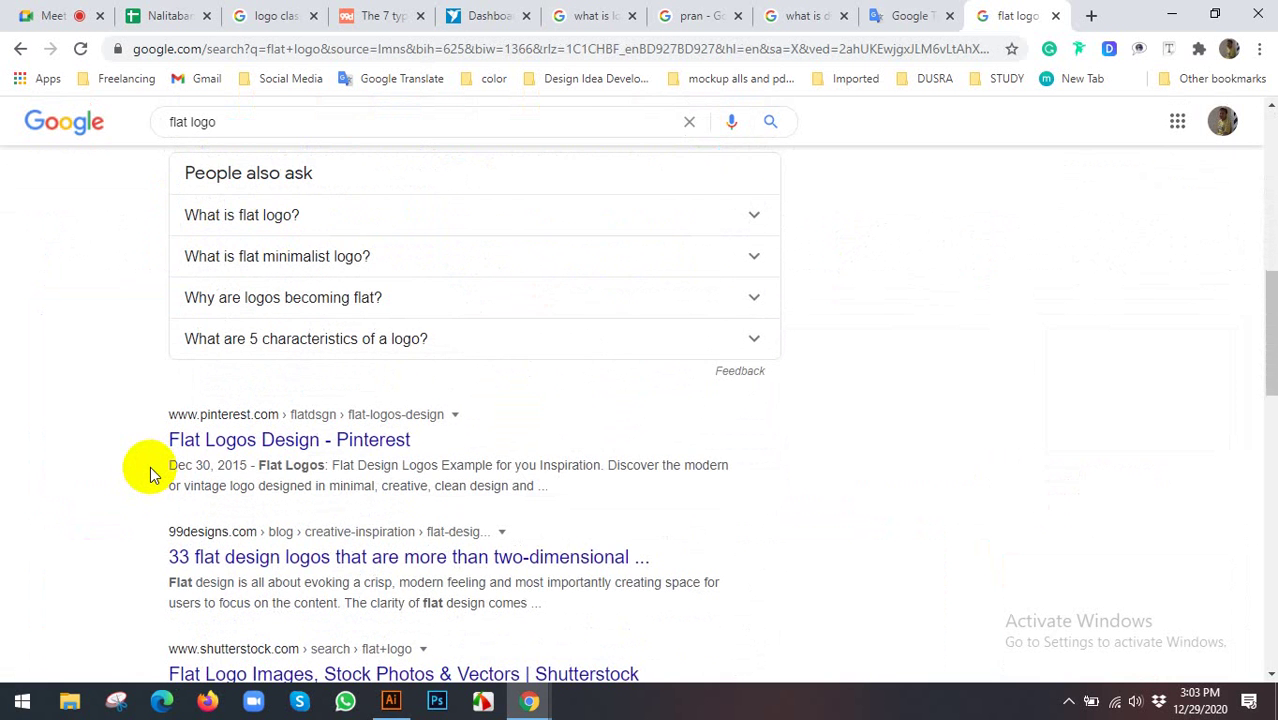
scroll(150, 466, "up", 5)
scroll(277, 277, "up", 1)
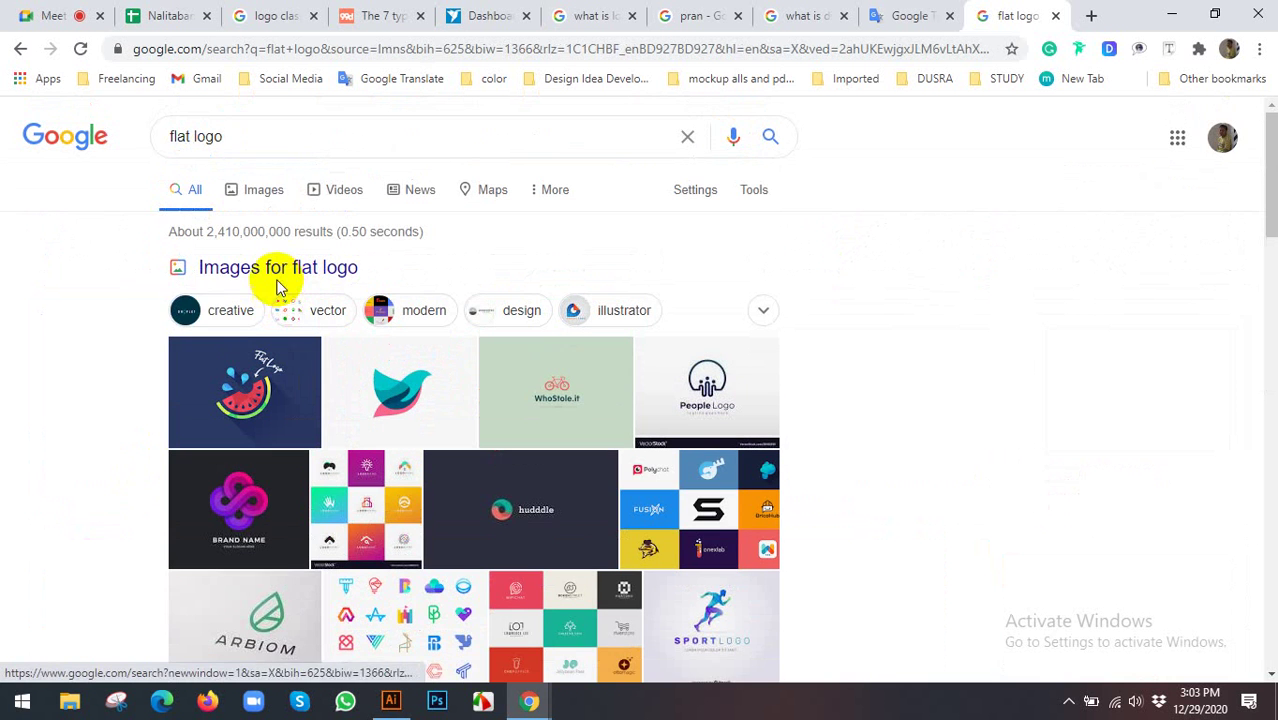
left_click(263, 186)
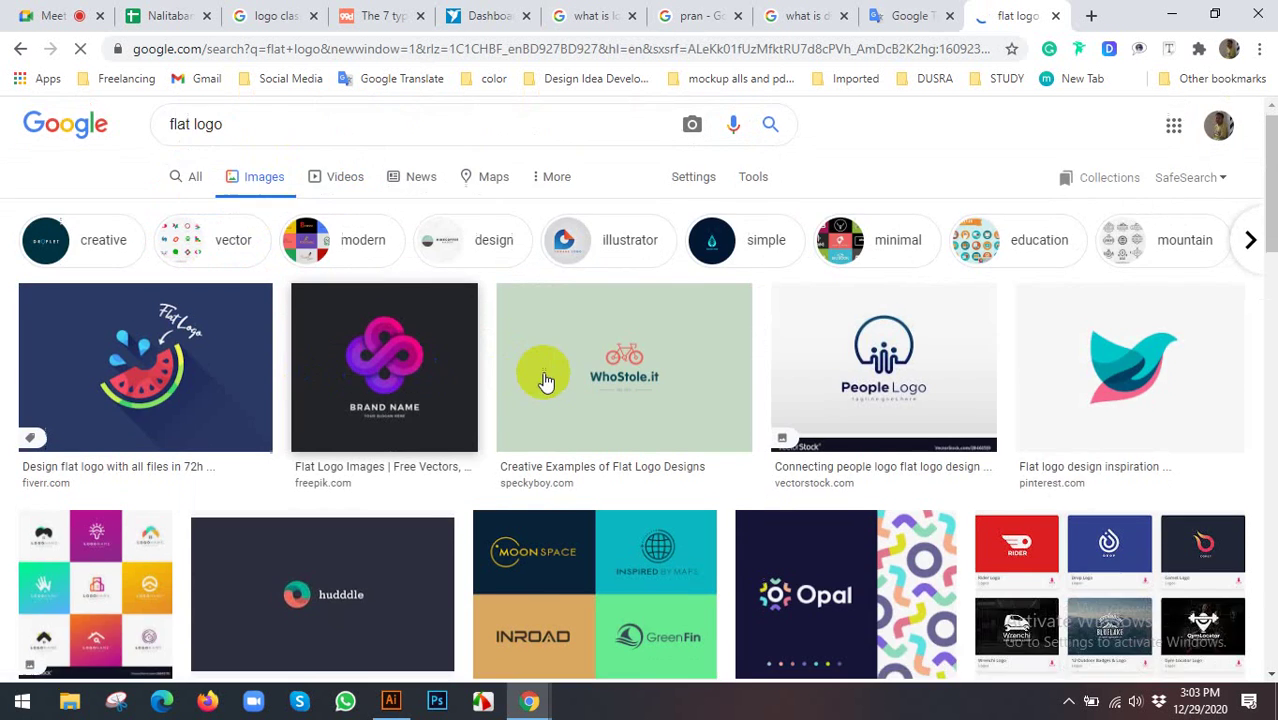
Glance at the logo types article, then browse further to the GreenBagz, Tradesoft, hylo and bluemonk logos
scroll(545, 380, "down", 2)
scroll(545, 378, "down", 2)
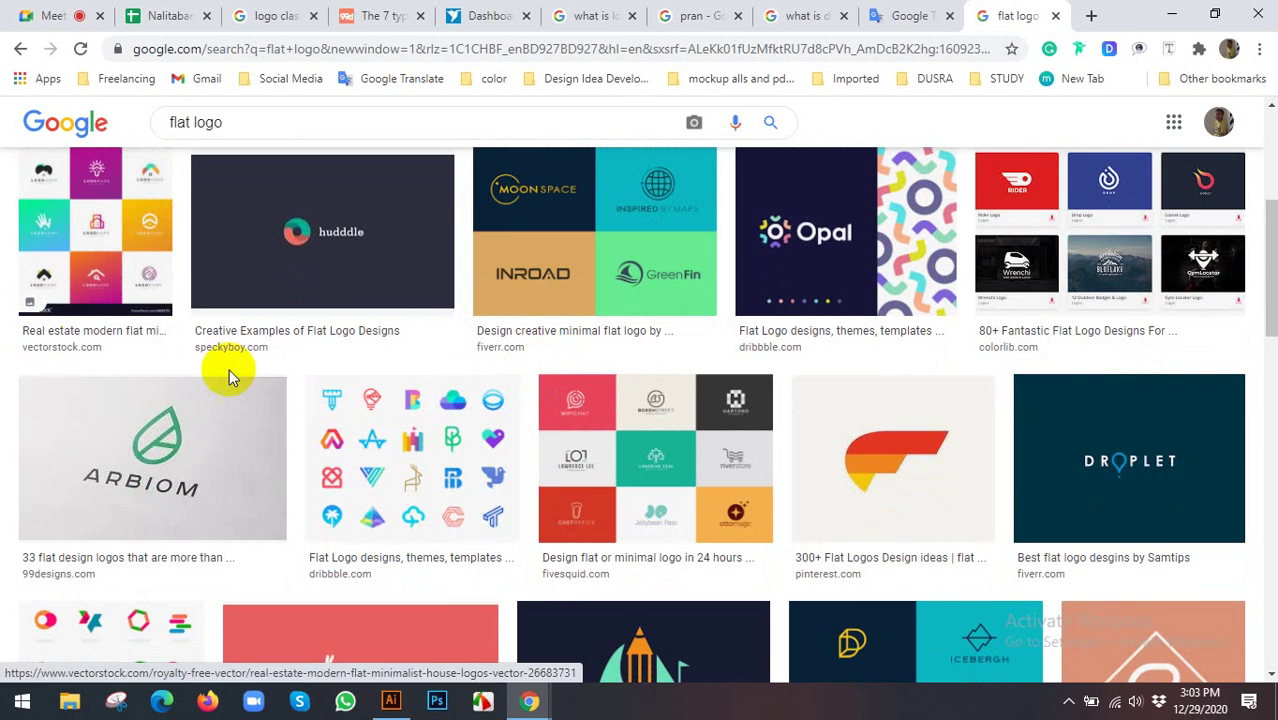
scroll(547, 432, "up", 1)
scroll(547, 432, "up", 2)
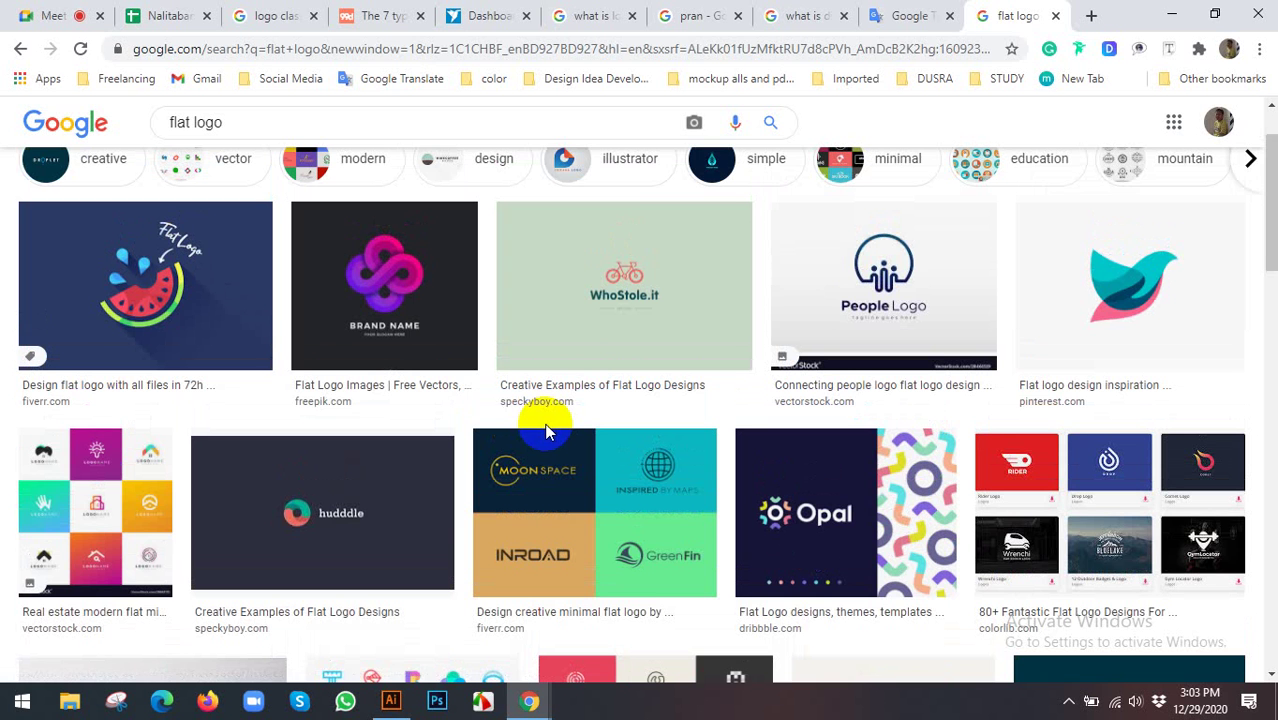
left_click(372, 15)
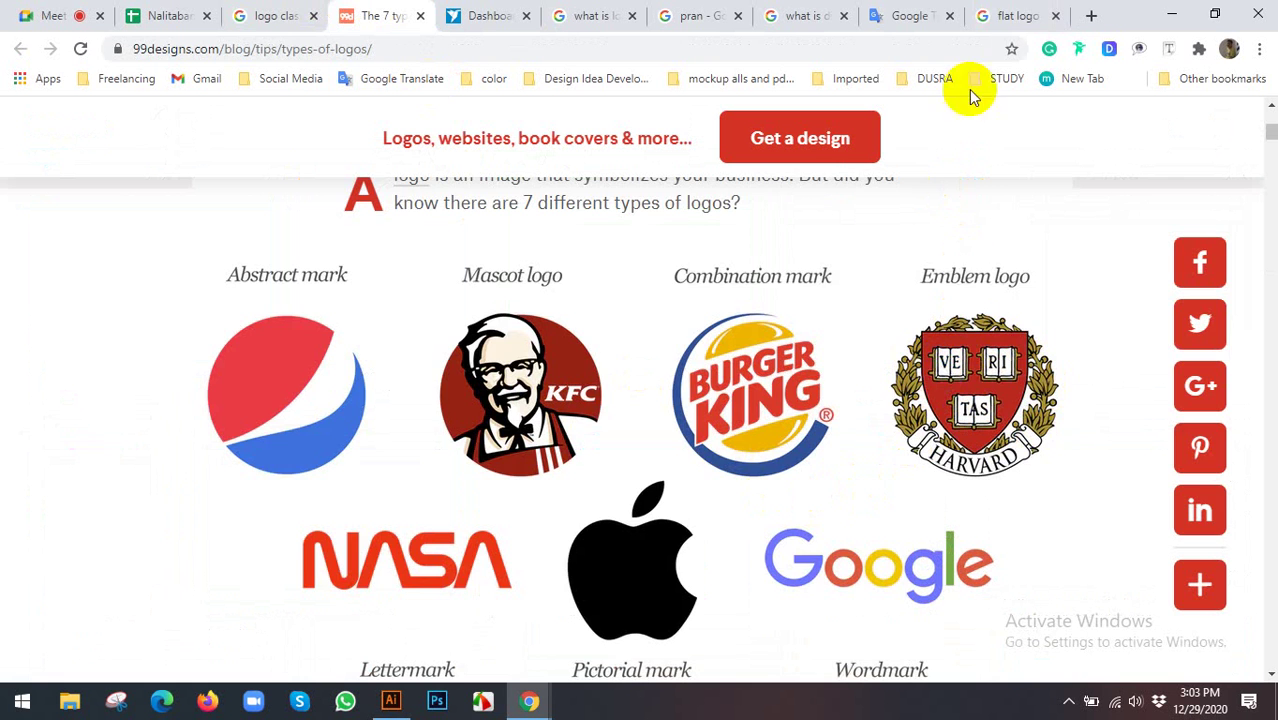
left_click(1020, 15)
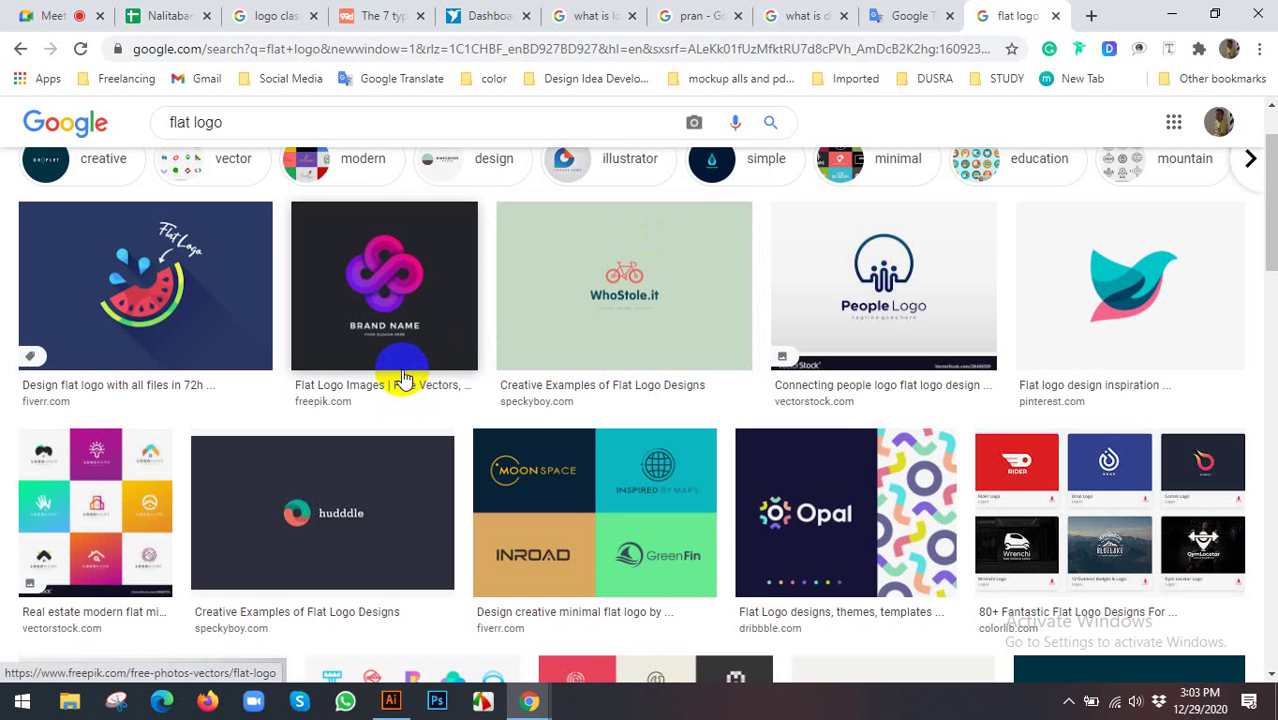
scroll(405, 375, "up", 1)
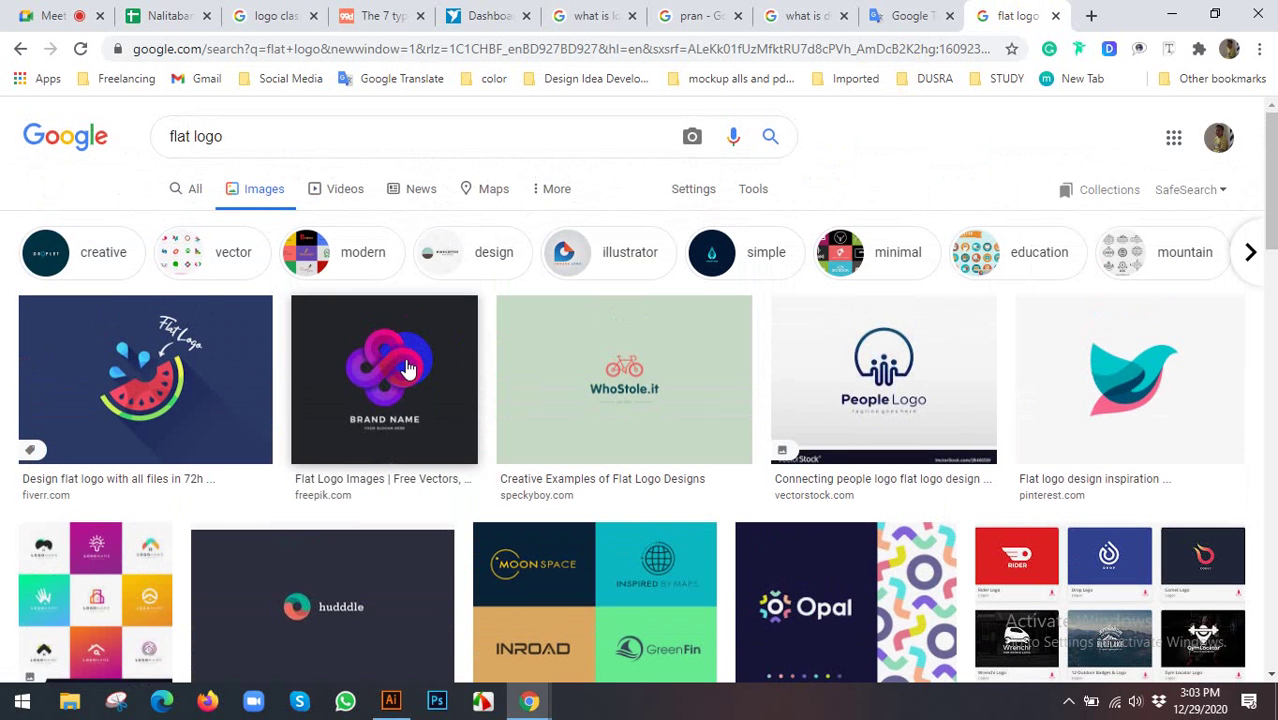
scroll(409, 369, "down", 1)
scroll(409, 369, "down", 2)
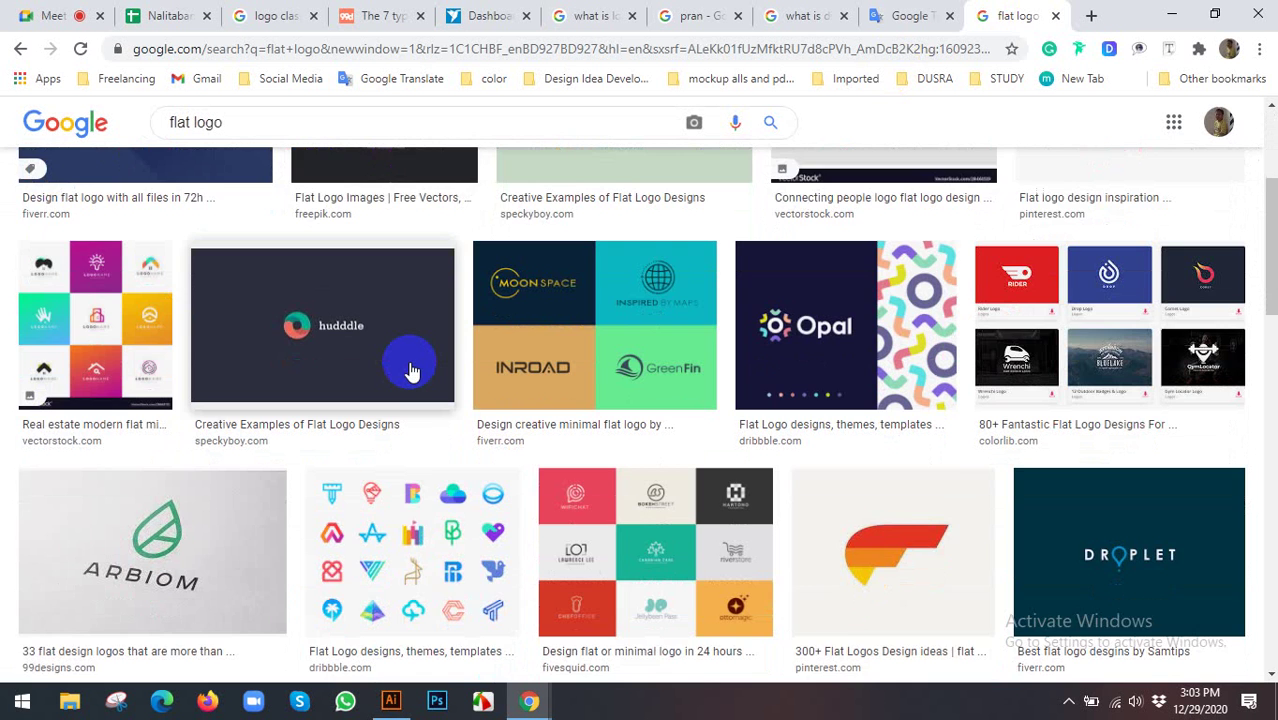
scroll(409, 369, "down", 2)
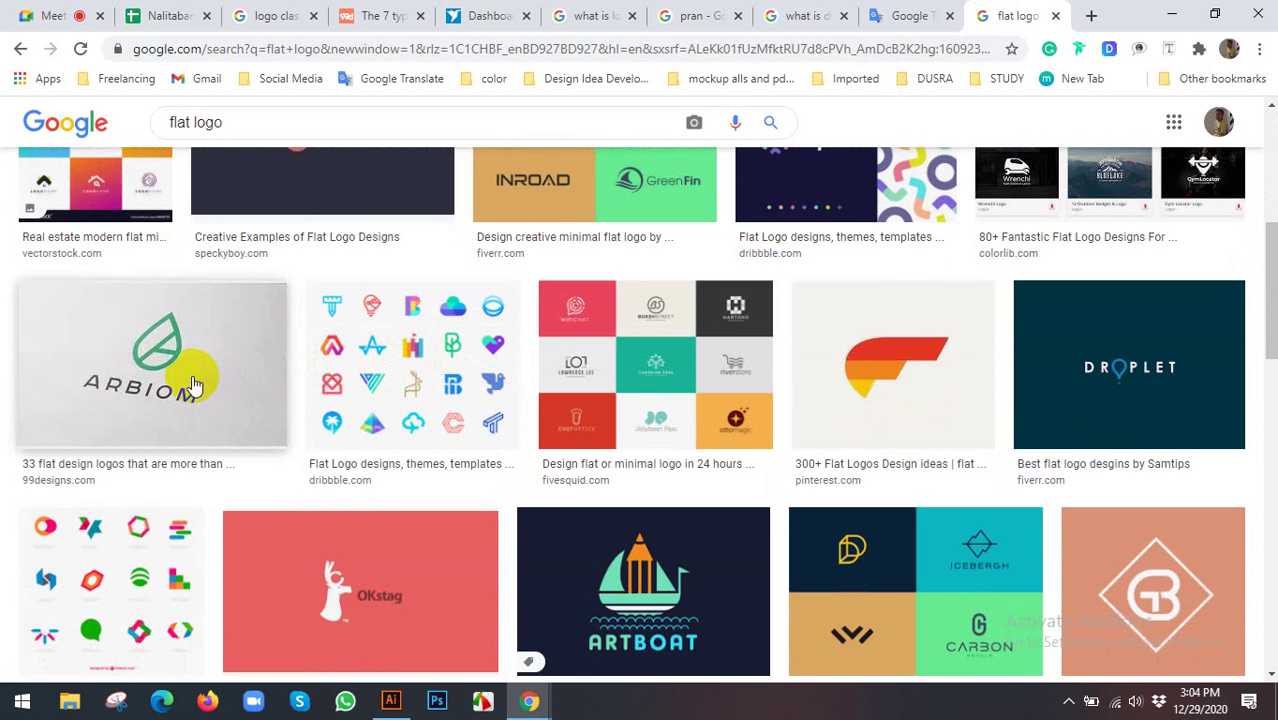
scroll(205, 375, "down", 1)
scroll(270, 375, "down", 3)
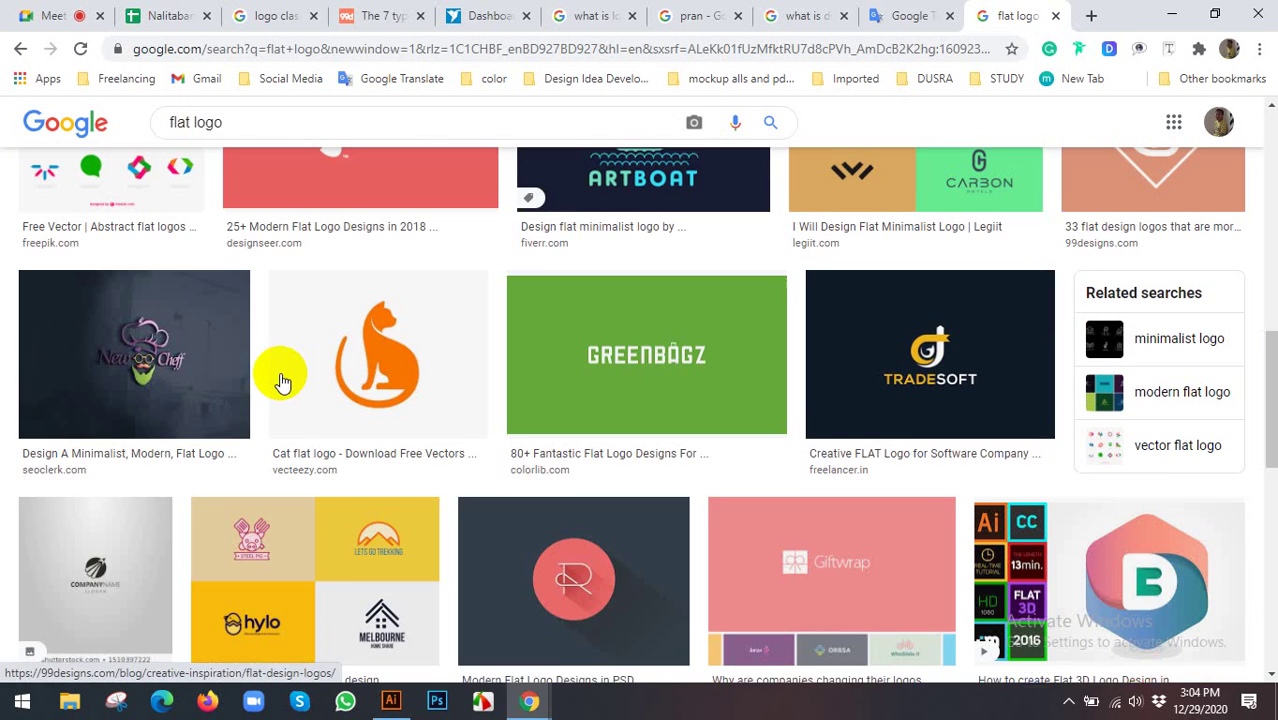
scroll(290, 373, "down", 2)
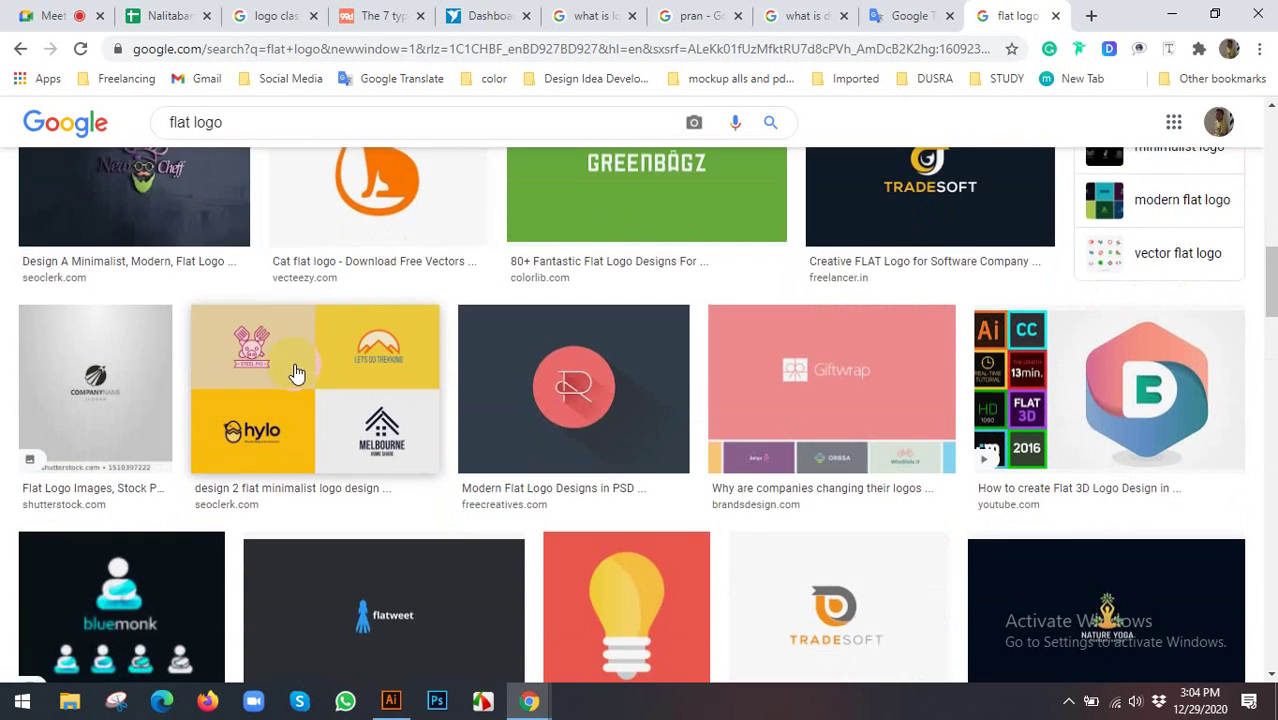
From the Freelancer dashboard, go to Browse > Contests to load the contest search page
left_click(485, 14)
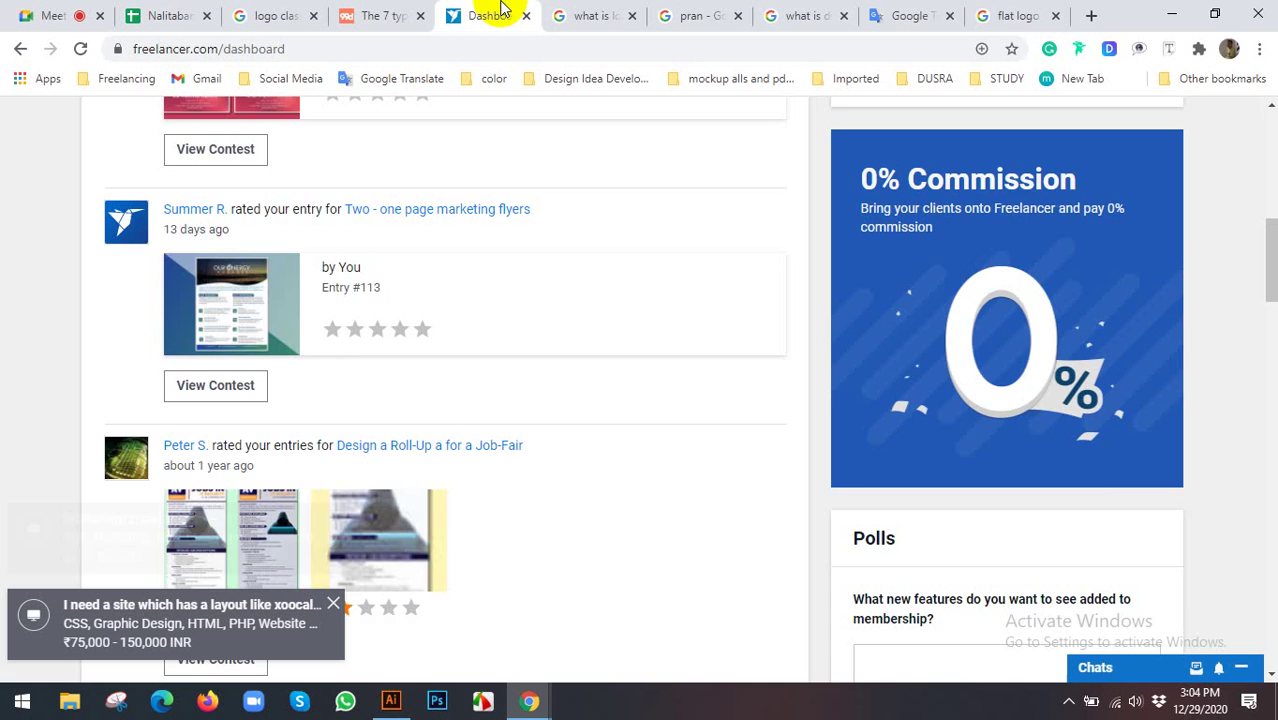
scroll(224, 215, "up", 10)
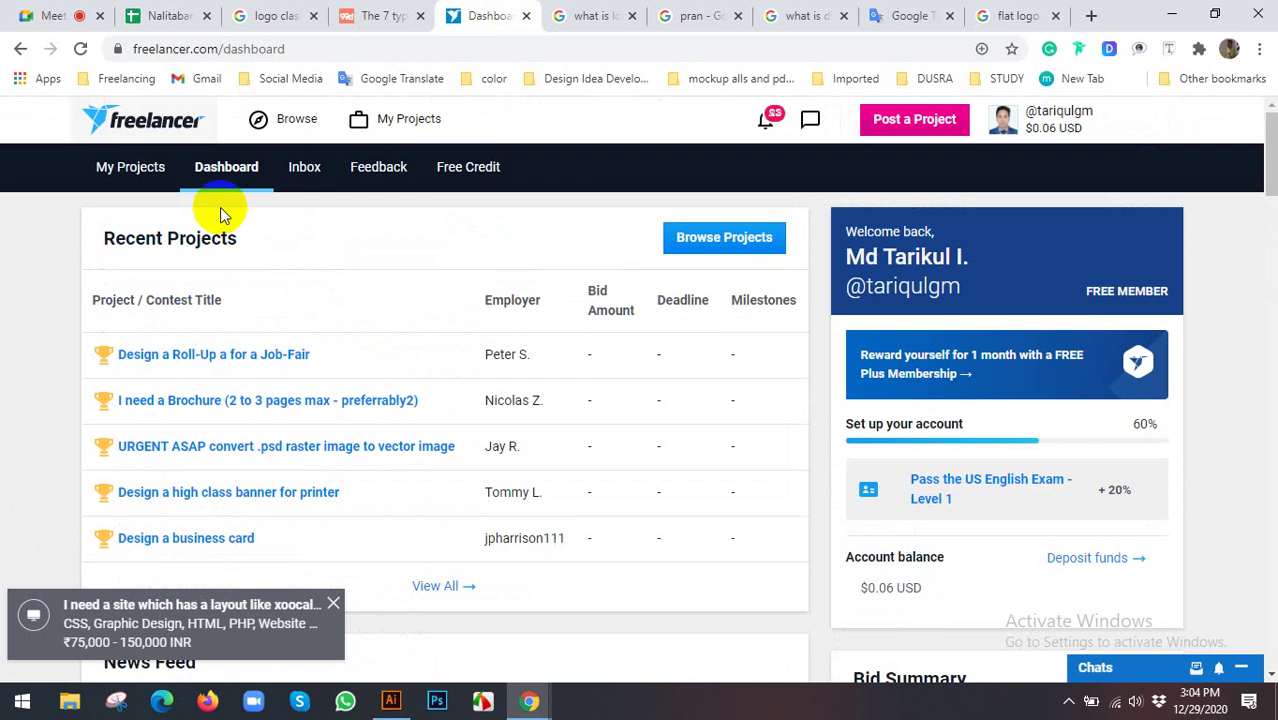
left_click(300, 119)
left_click(612, 310)
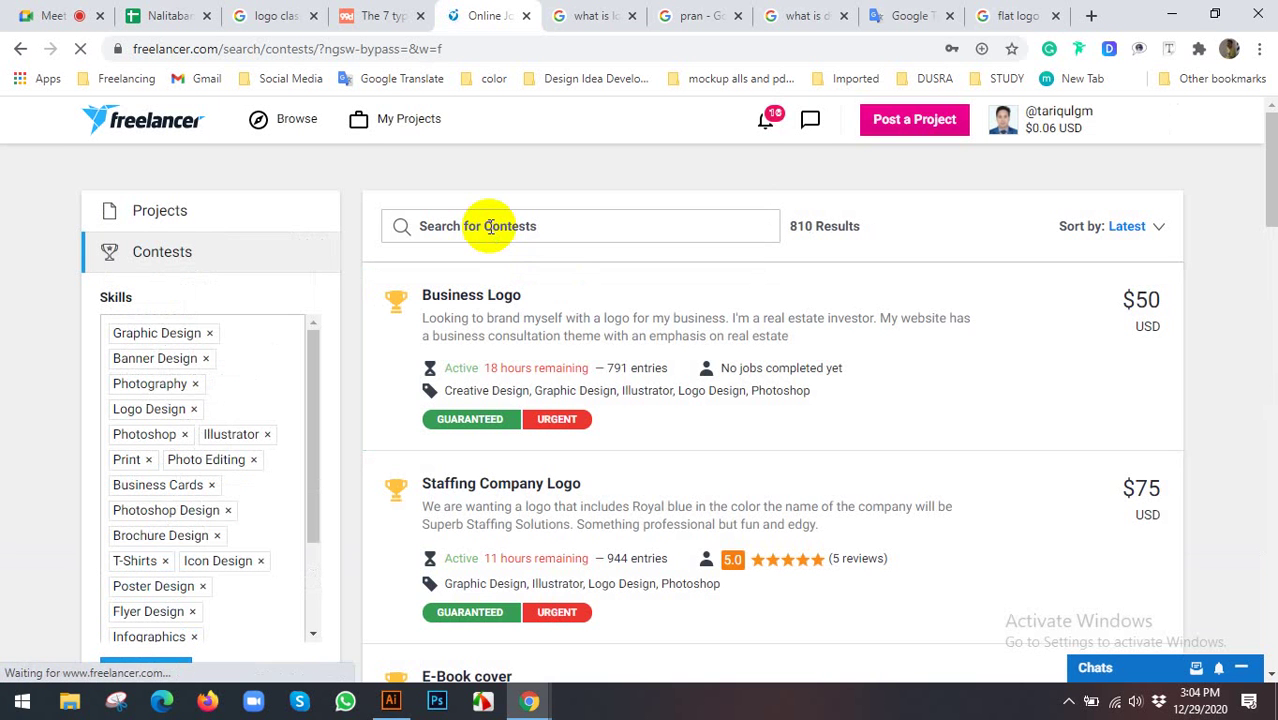
Open the $50 Business Logo contest and show its 791 submitted entries
left_click(486, 226)
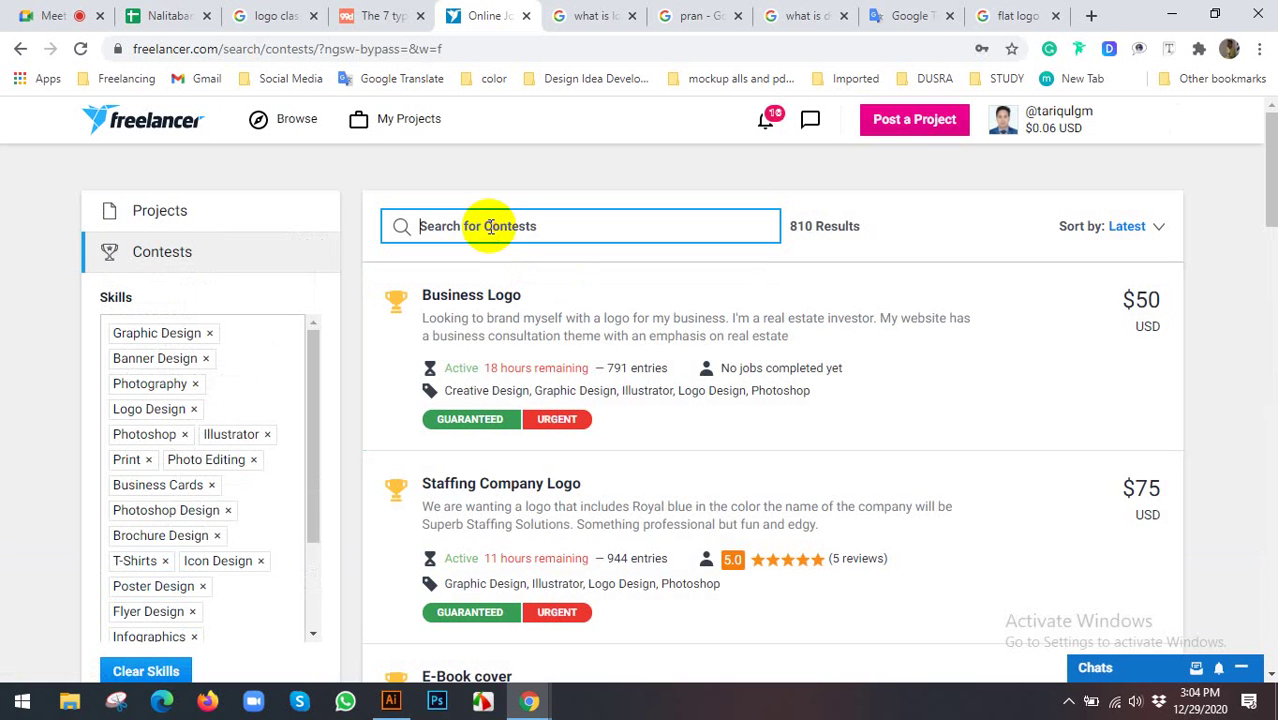
left_click(466, 300)
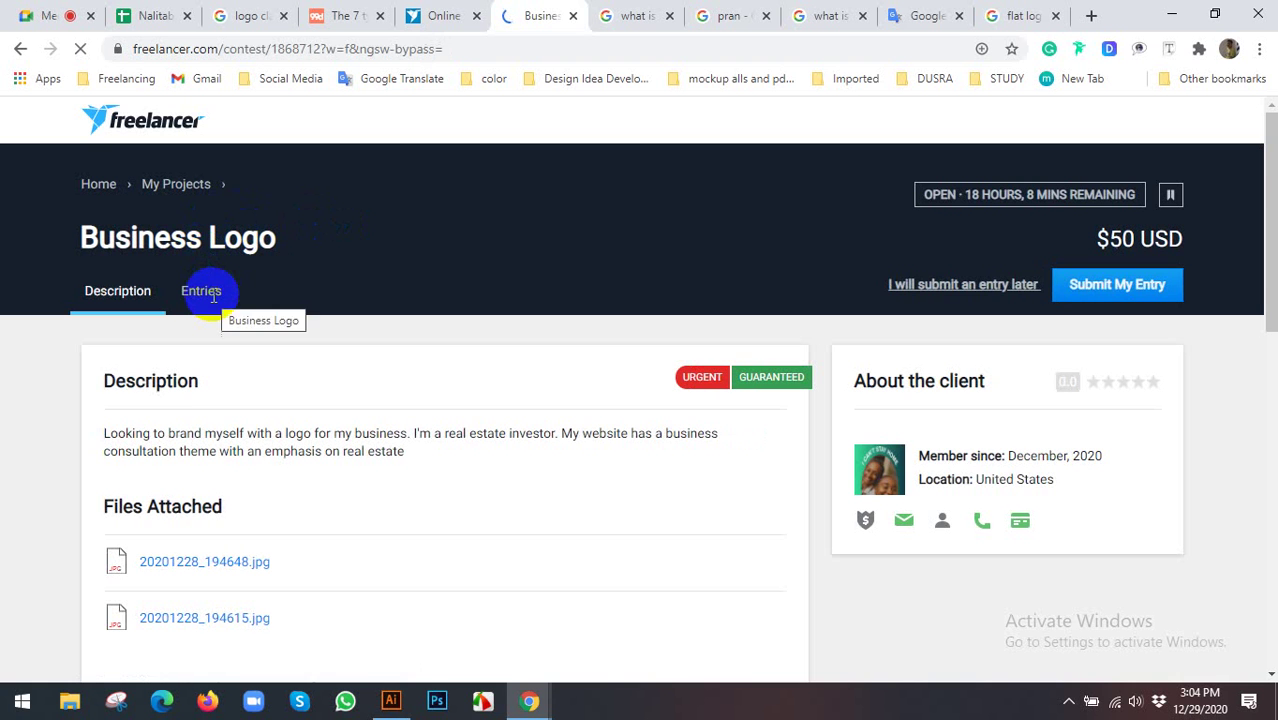
left_click(211, 298)
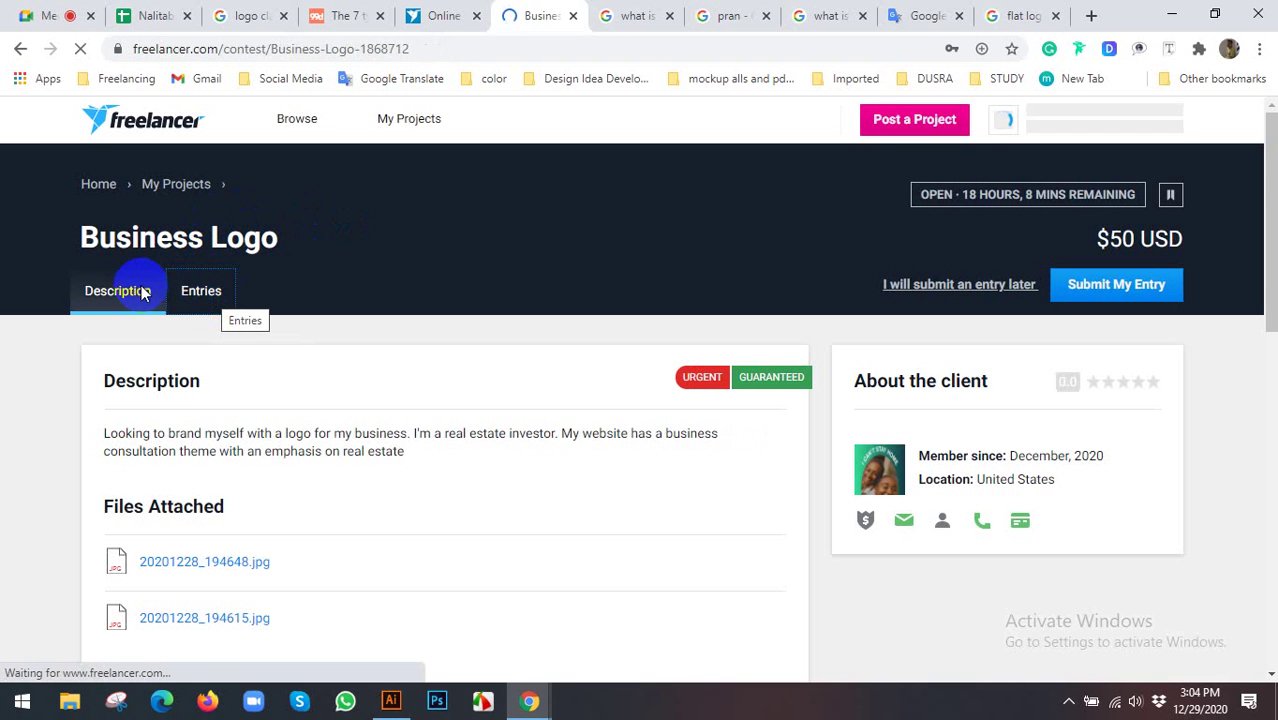
left_click(66, 318)
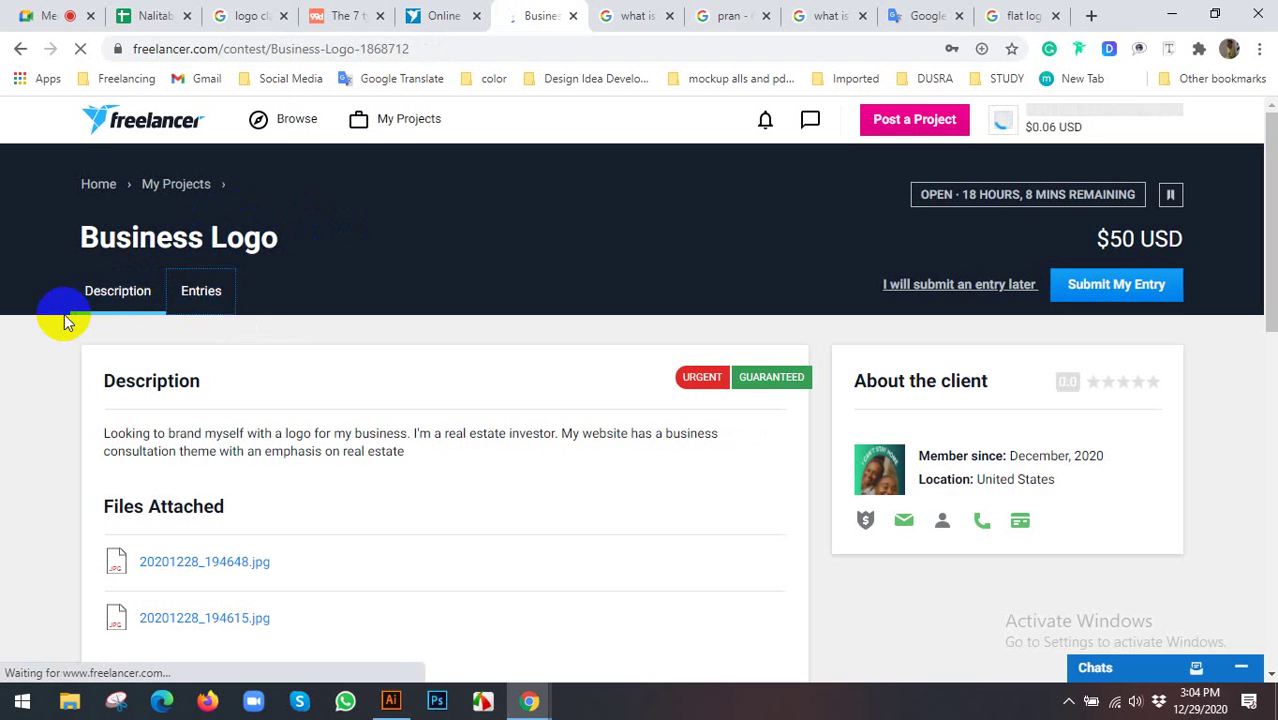
left_click(210, 291)
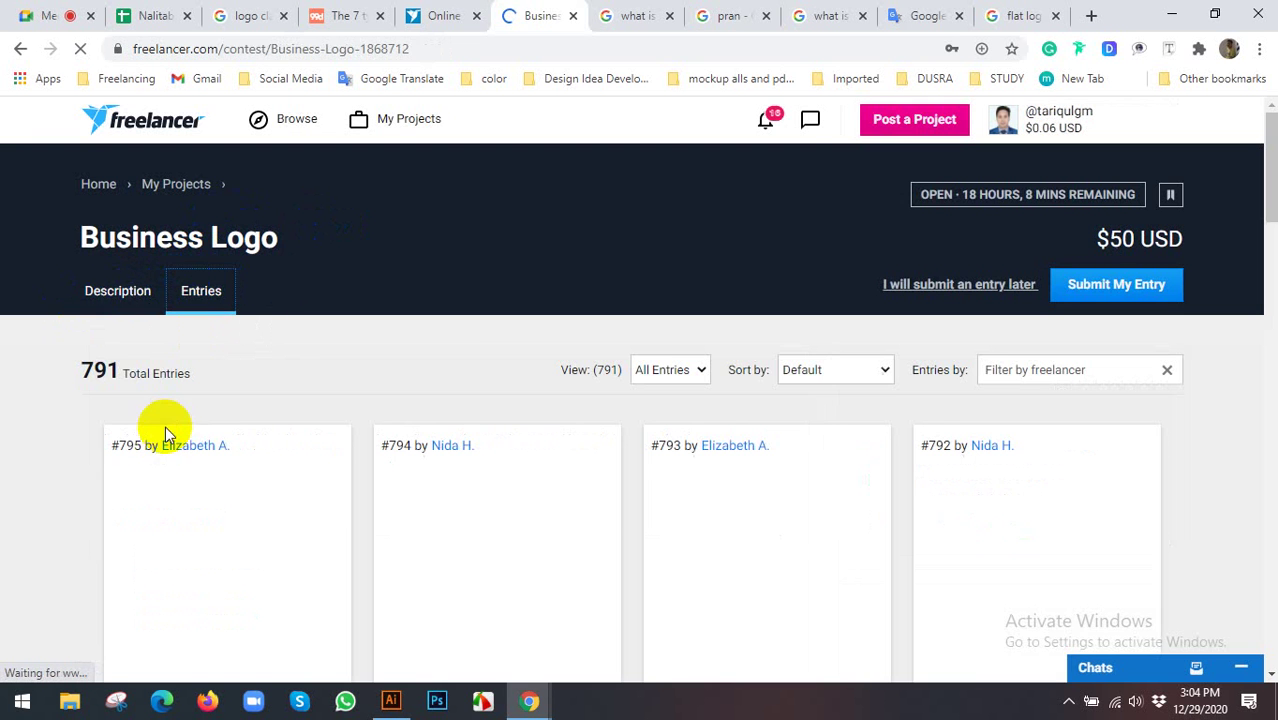
Scroll through the Midwest Securities logo entries, then return to the flat logo image results
scroll(285, 385, "down", 2)
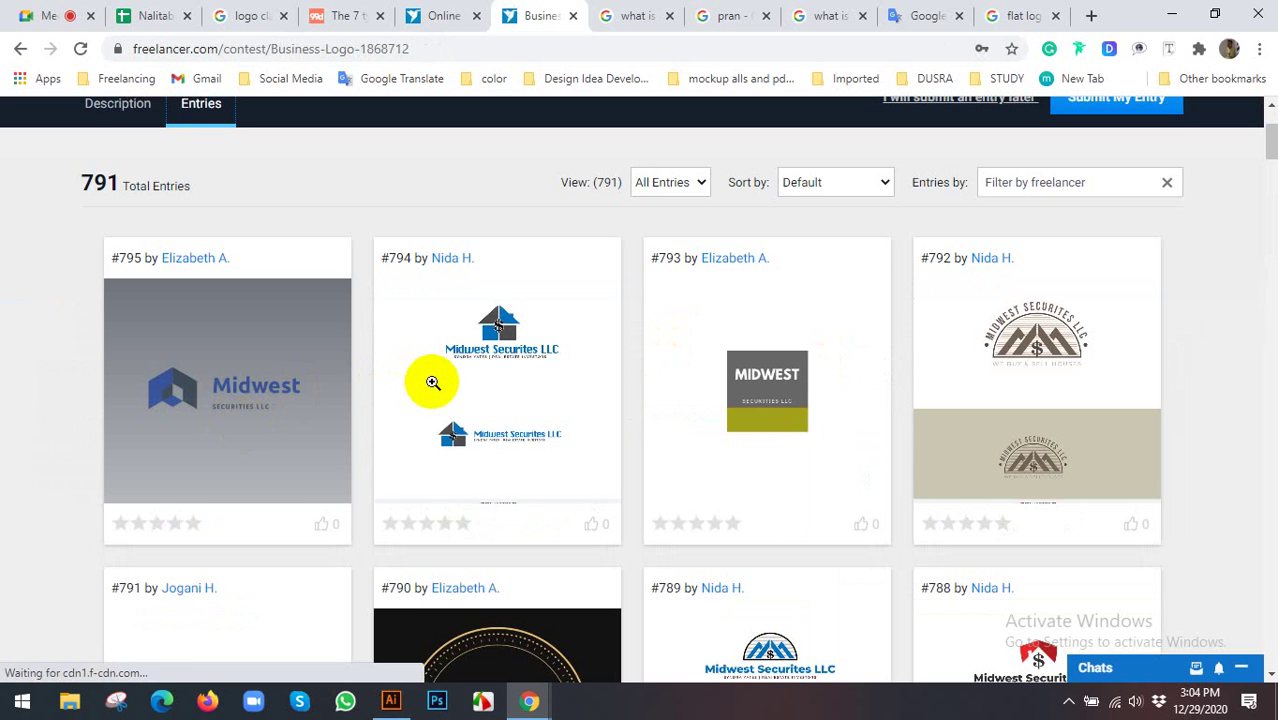
scroll(432, 382, "down", 3)
scroll(479, 388, "up", 4)
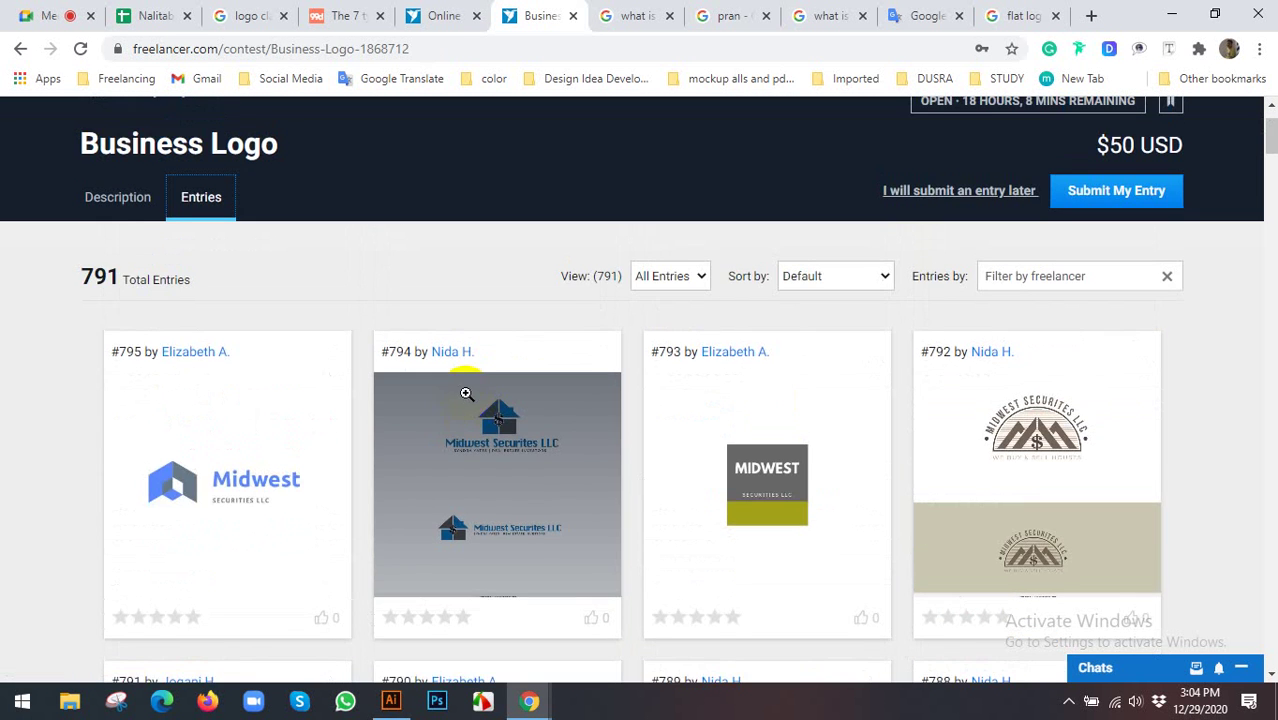
scroll(466, 394, "down", 3)
scroll(476, 371, "up", 4)
left_click(1025, 15)
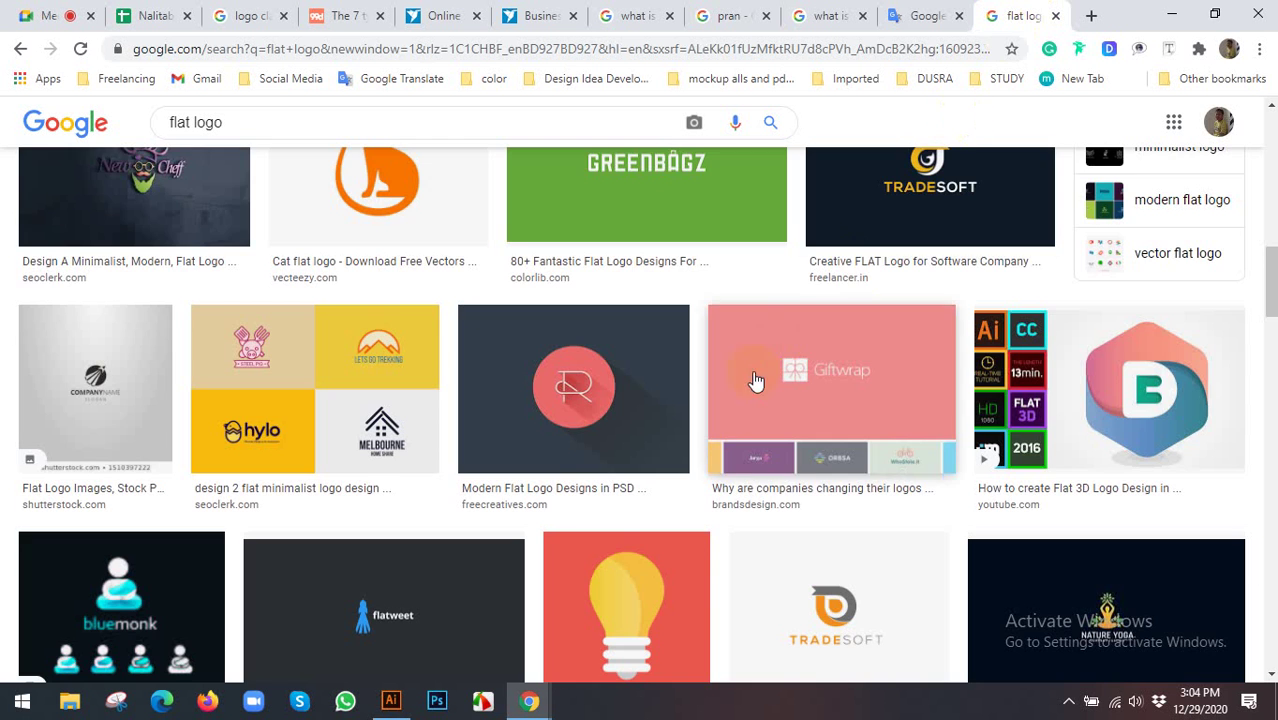
Preview the Ocean flat logo image, then return to the Business Logo contest's description
scroll(756, 381, "down", 3)
scroll(456, 420, "down", 2)
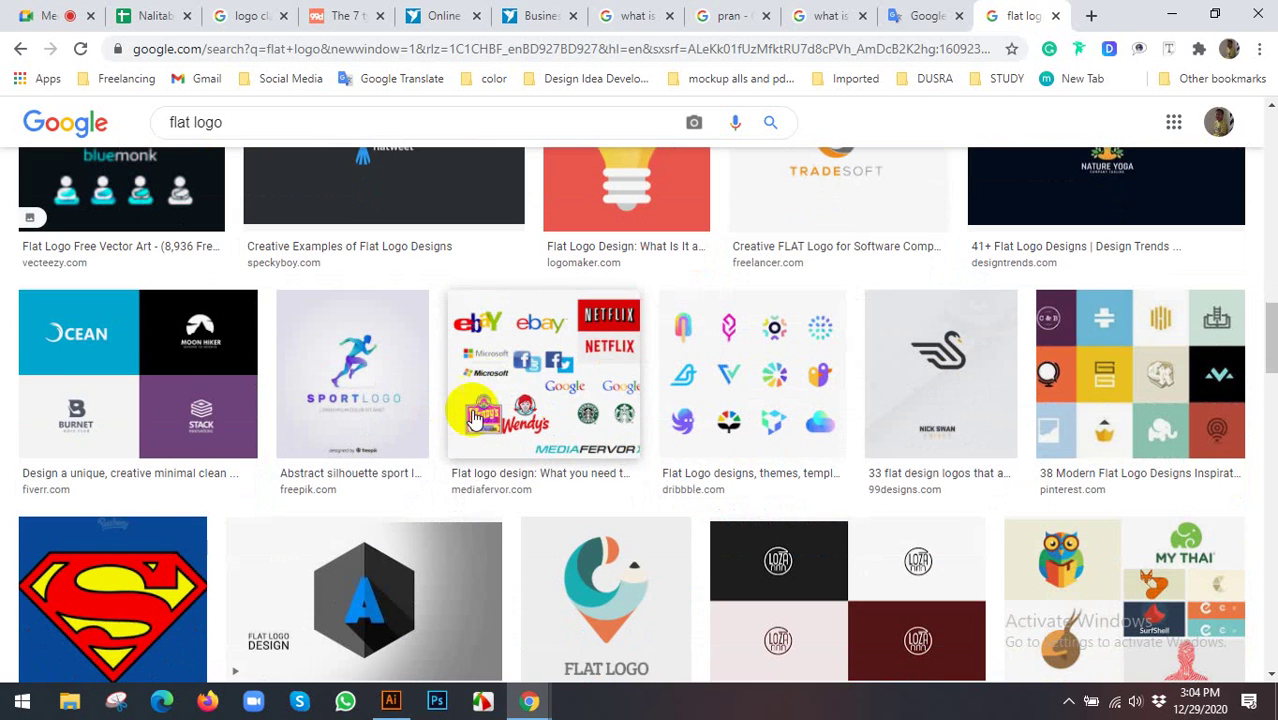
scroll(560, 440, "up", 3)
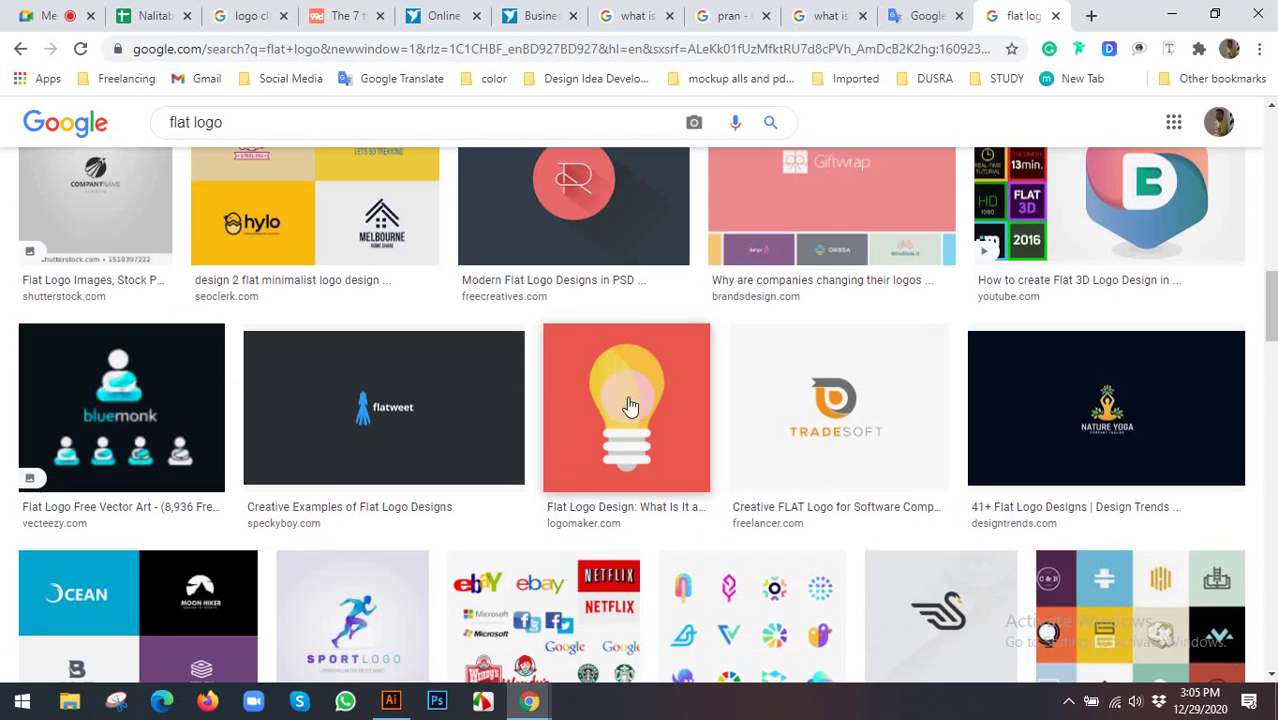
scroll(190, 545, "down", 1)
left_click(163, 551)
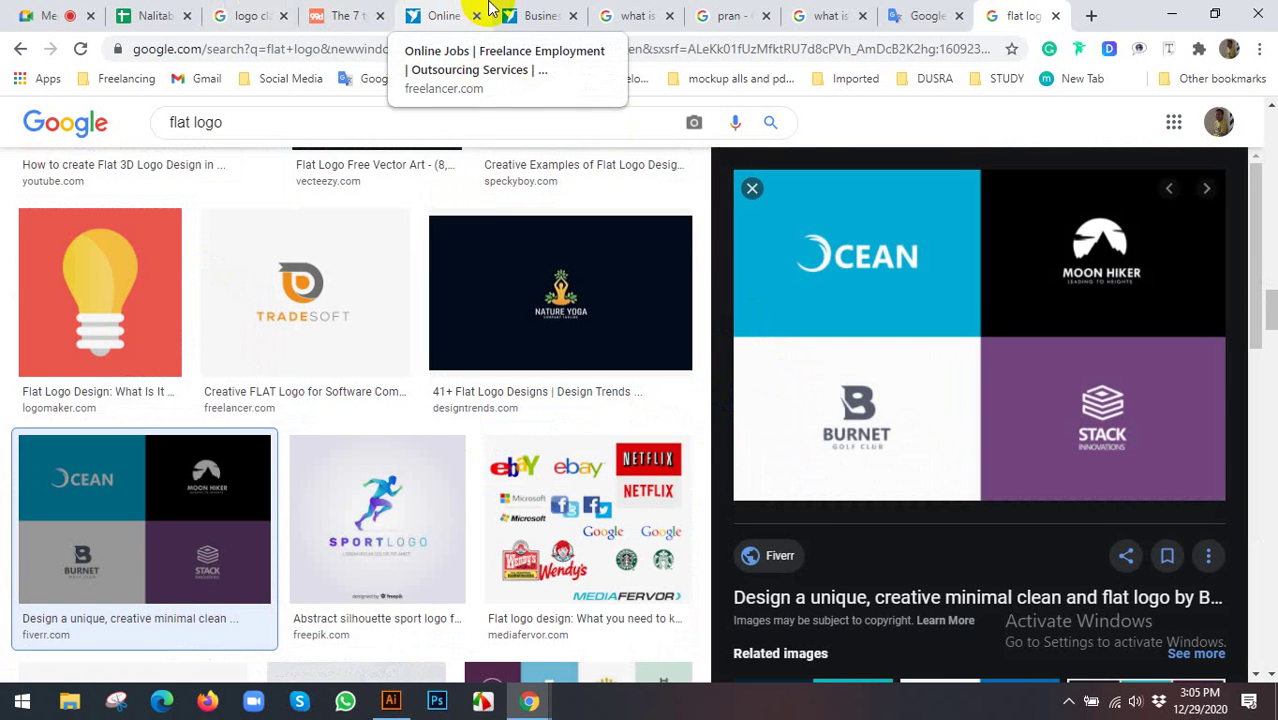
left_click(512, 14)
left_click(143, 310)
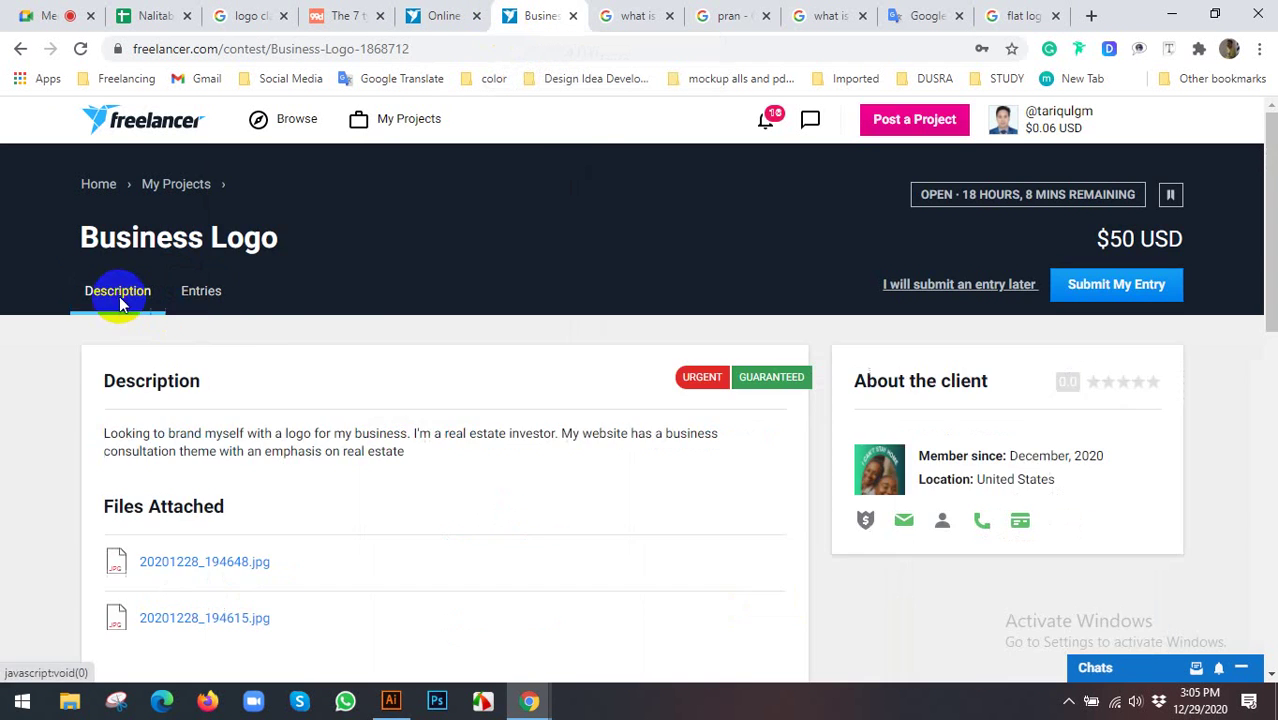
scroll(188, 385, "down", 1)
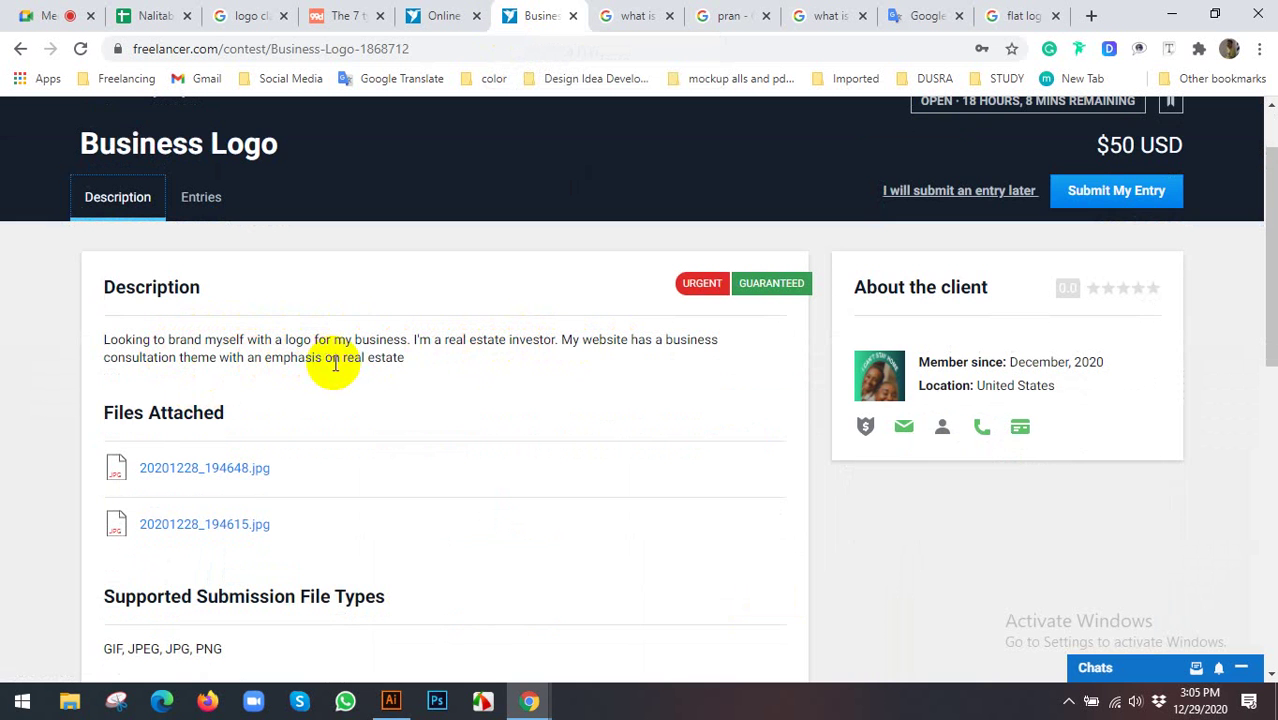
scroll(423, 372, "up", 1)
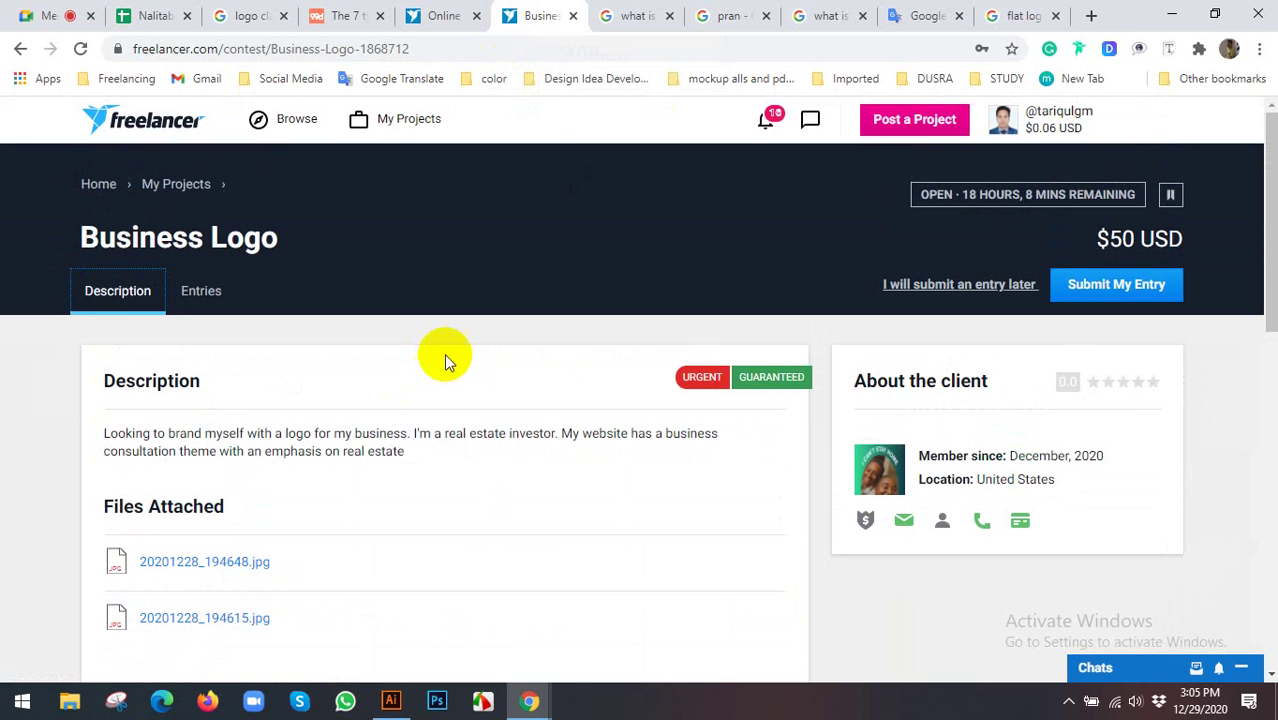
left_click(444, 10)
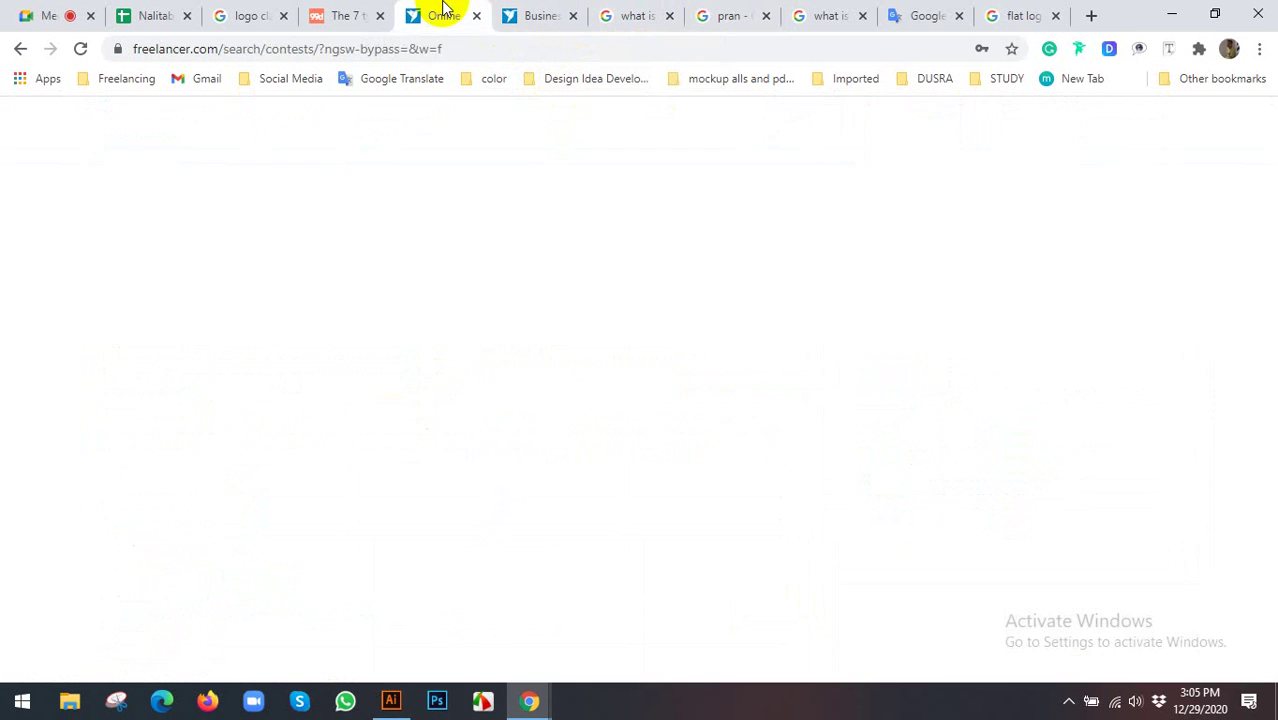
left_click(521, 10)
left_click(203, 291)
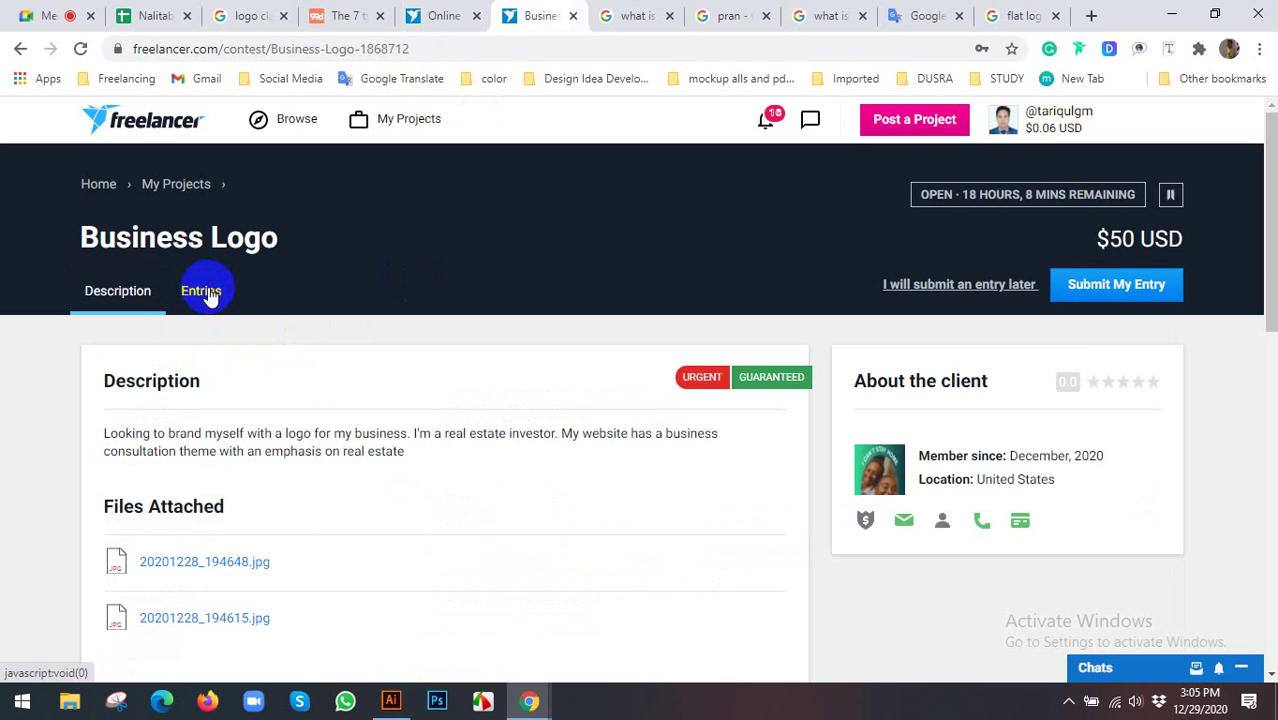
scroll(30, 470, "down", 3)
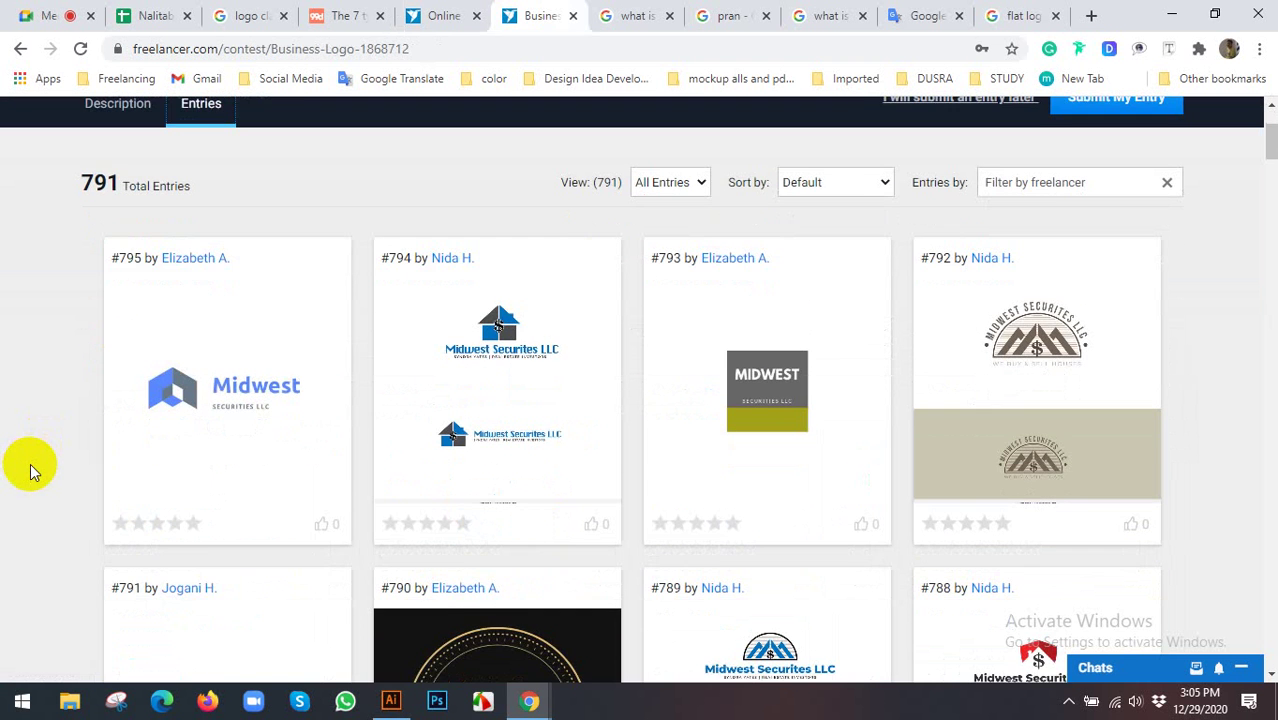
scroll(30, 470, "down", 3)
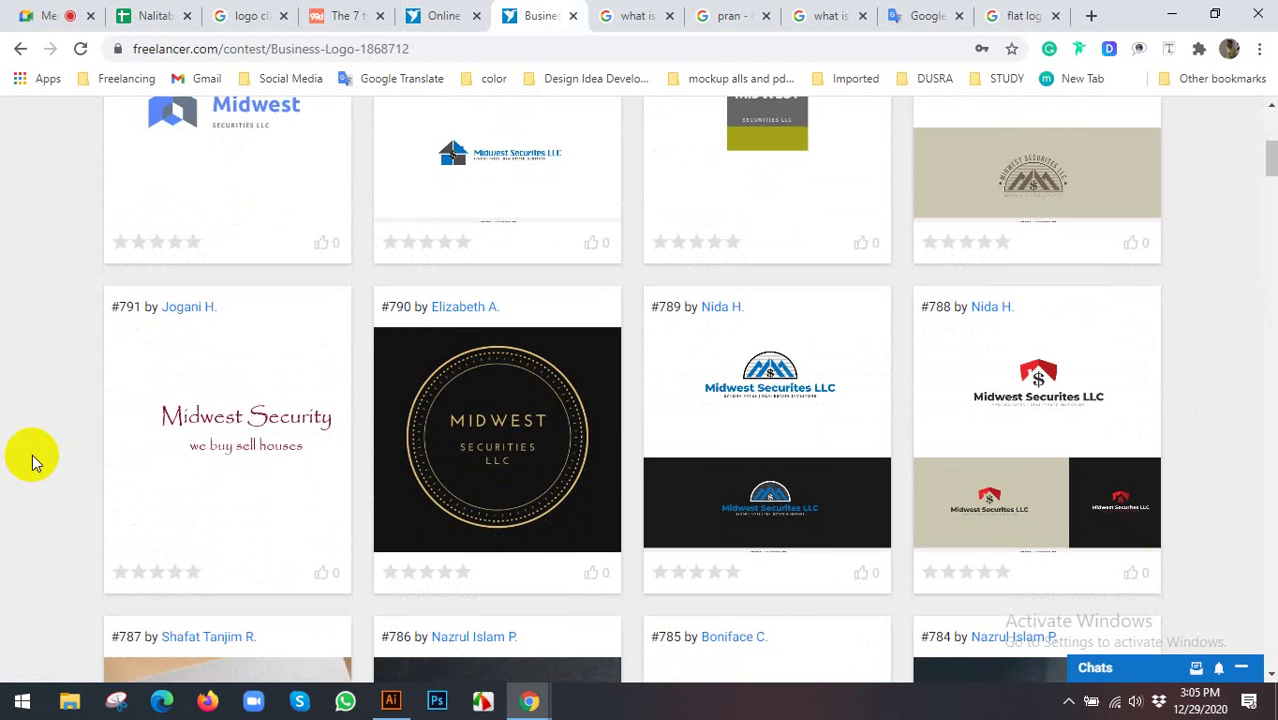
scroll(33, 450, "down", 1)
scroll(33, 450, "down", 1)
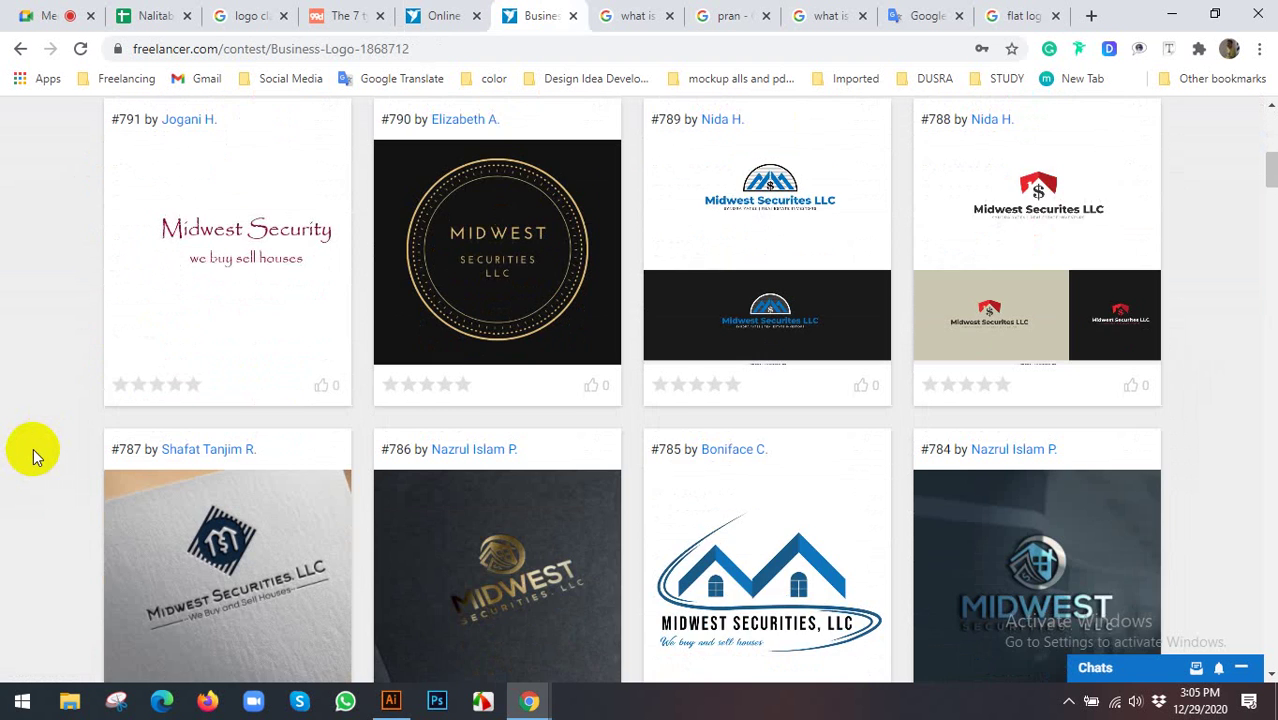
scroll(33, 450, "down", 2)
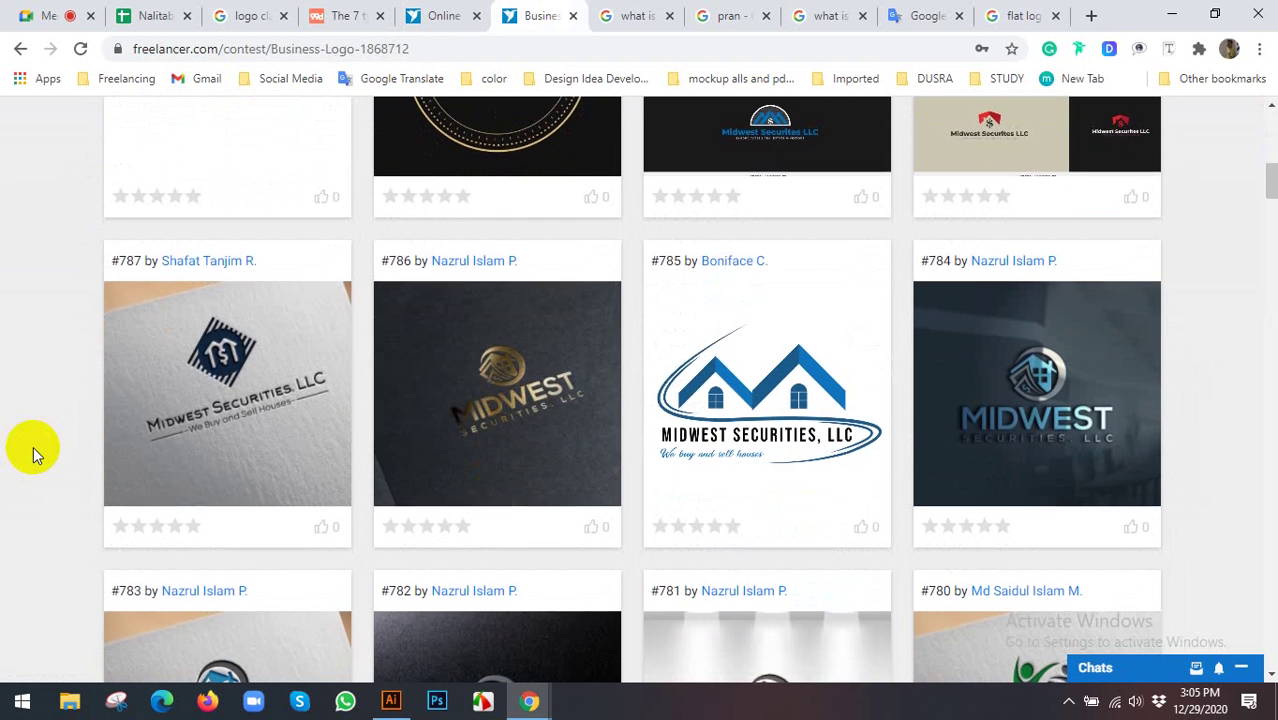
scroll(33, 446, "down", 2)
scroll(34, 446, "down", 1)
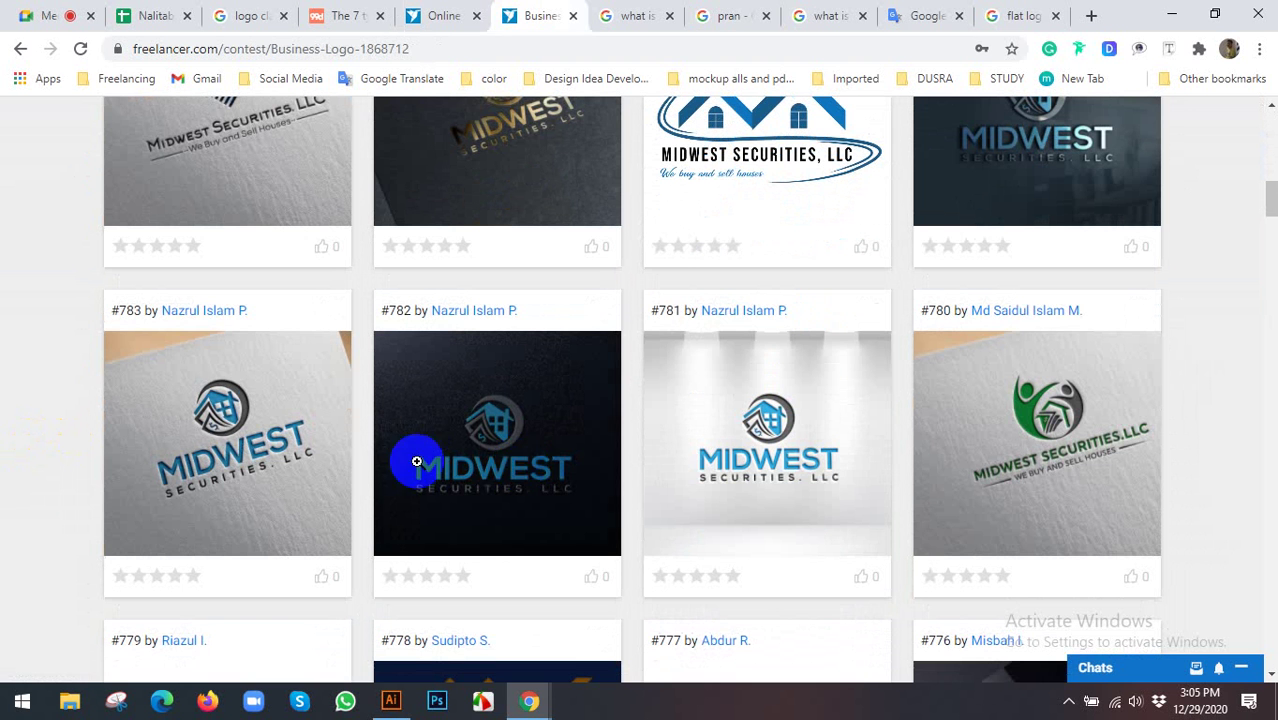
left_click_drag(422, 457, 535, 461)
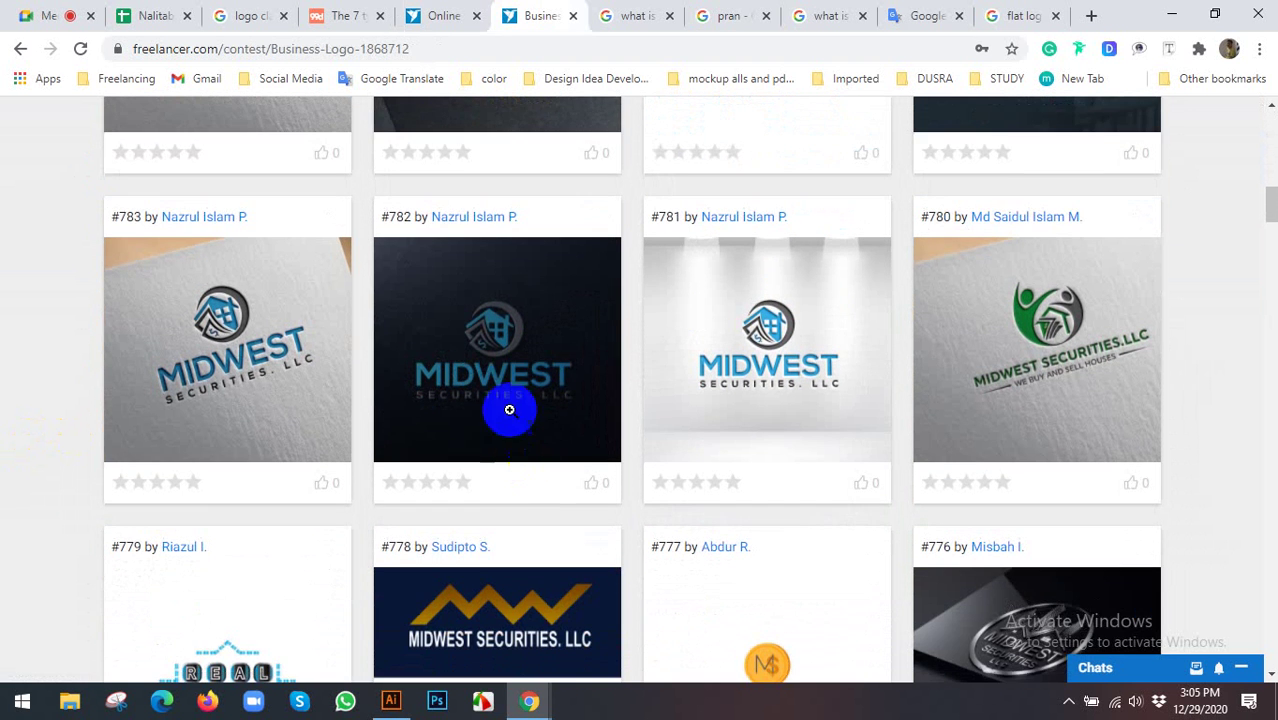
scroll(508, 408, "down", 3)
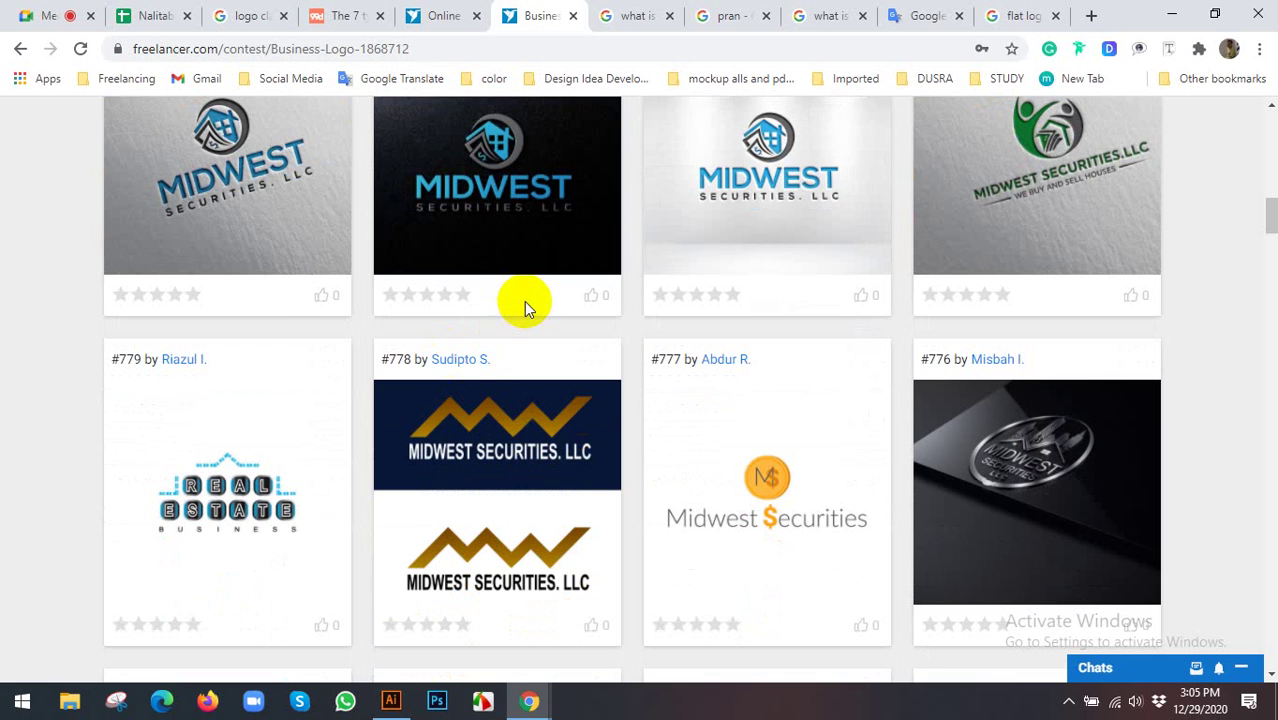
scroll(524, 301, "down", 4)
scroll(517, 296, "down", 4)
scroll(515, 303, "up", 6)
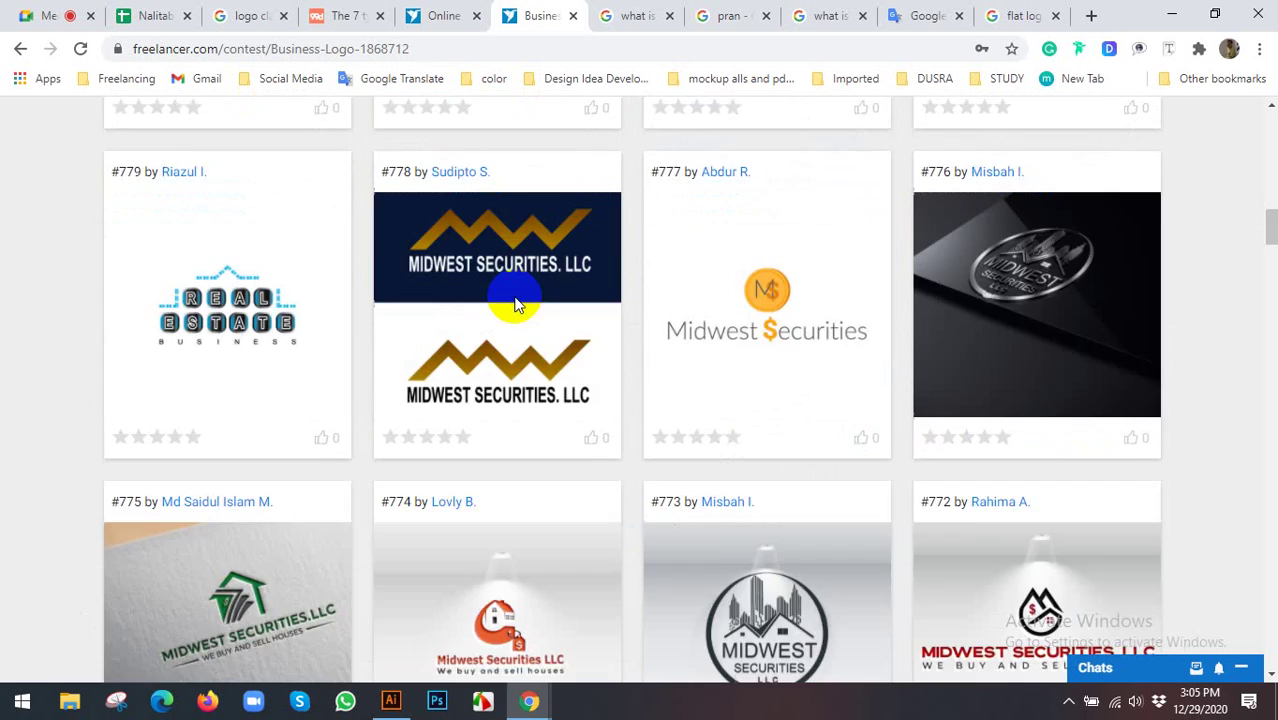
scroll(515, 300, "up", 5)
scroll(513, 298, "up", 10)
left_click(128, 300)
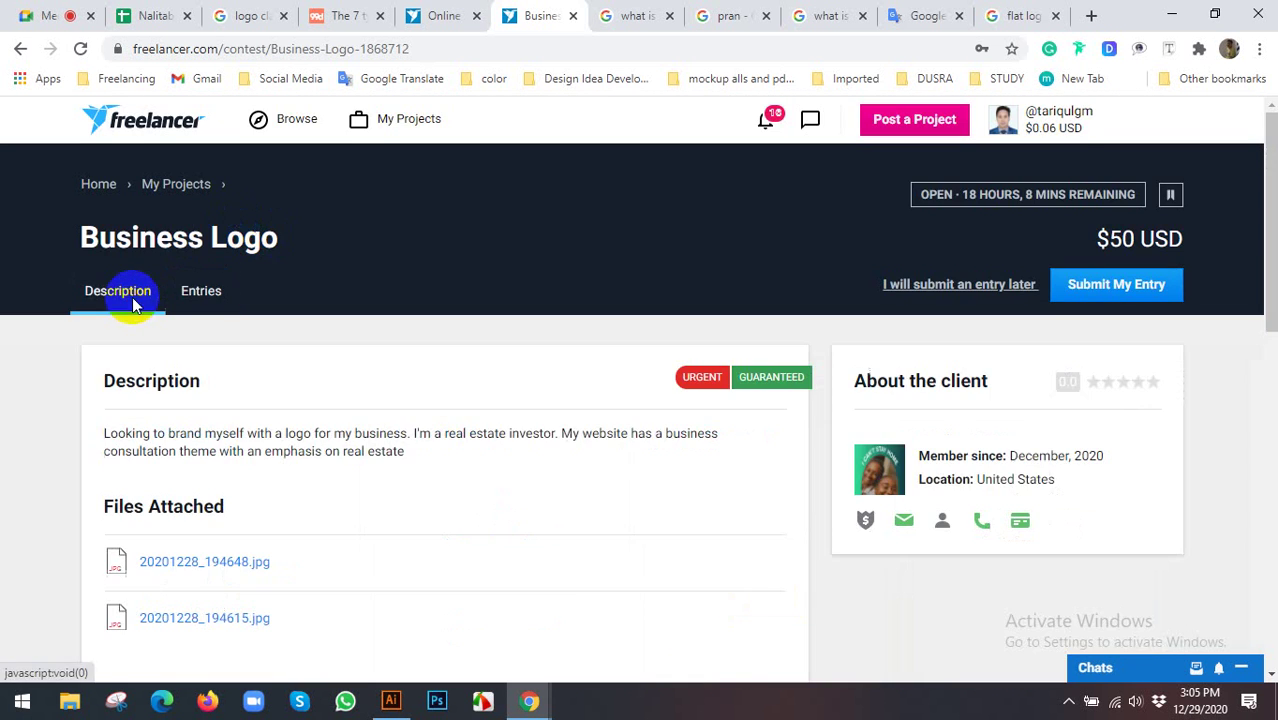
Open and read the closed 'i need a logo designer' contest, then return to the listings
left_click(441, 10)
scroll(605, 491, "down", 2)
scroll(605, 488, "down", 2)
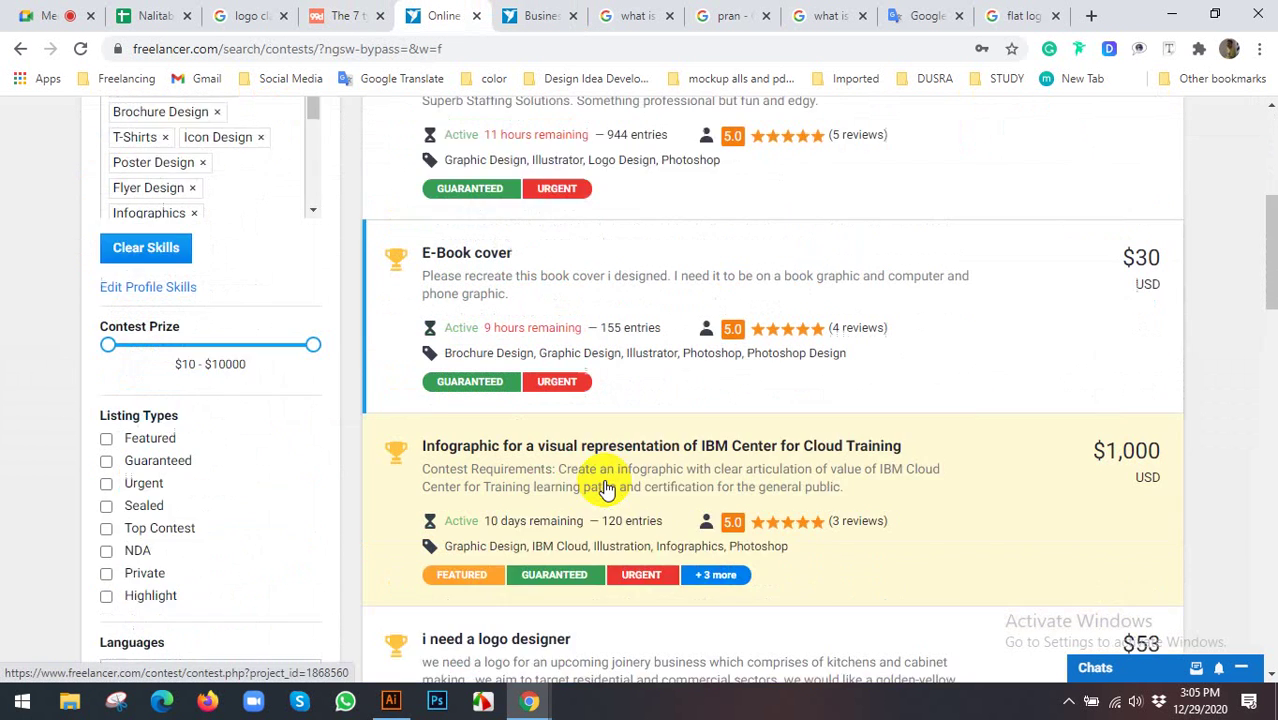
scroll(605, 488, "down", 1)
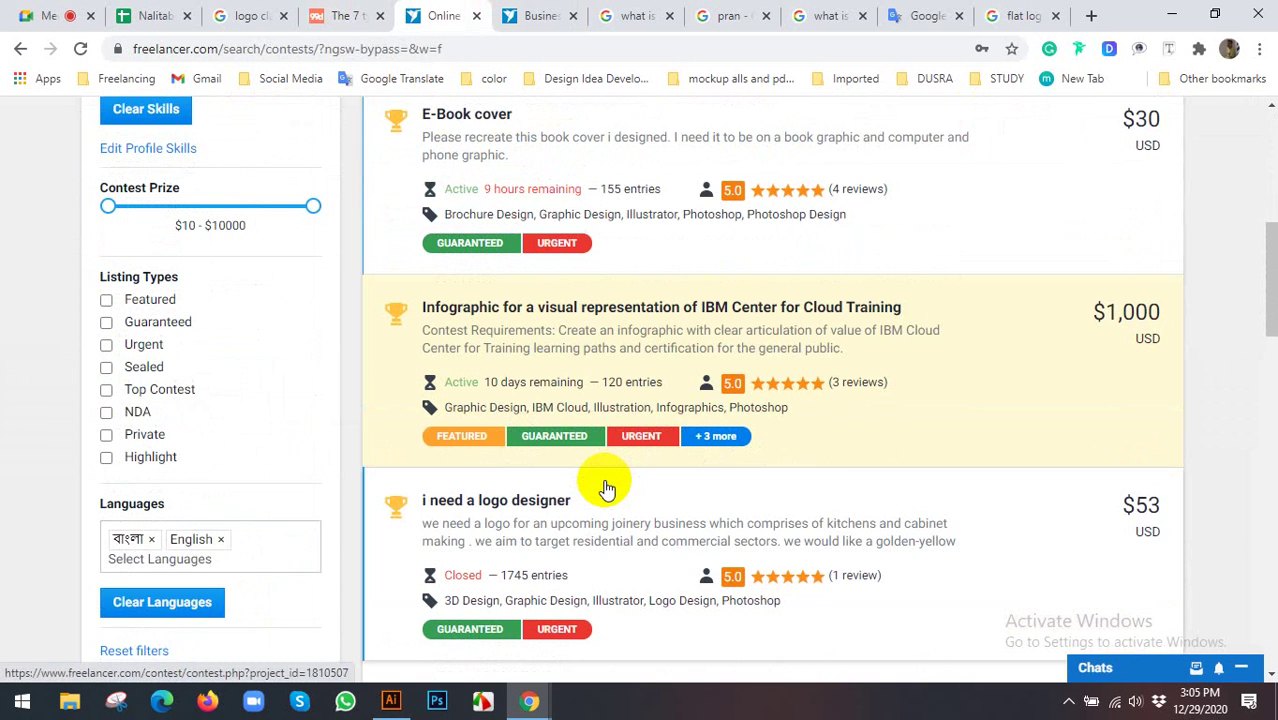
left_click(476, 502)
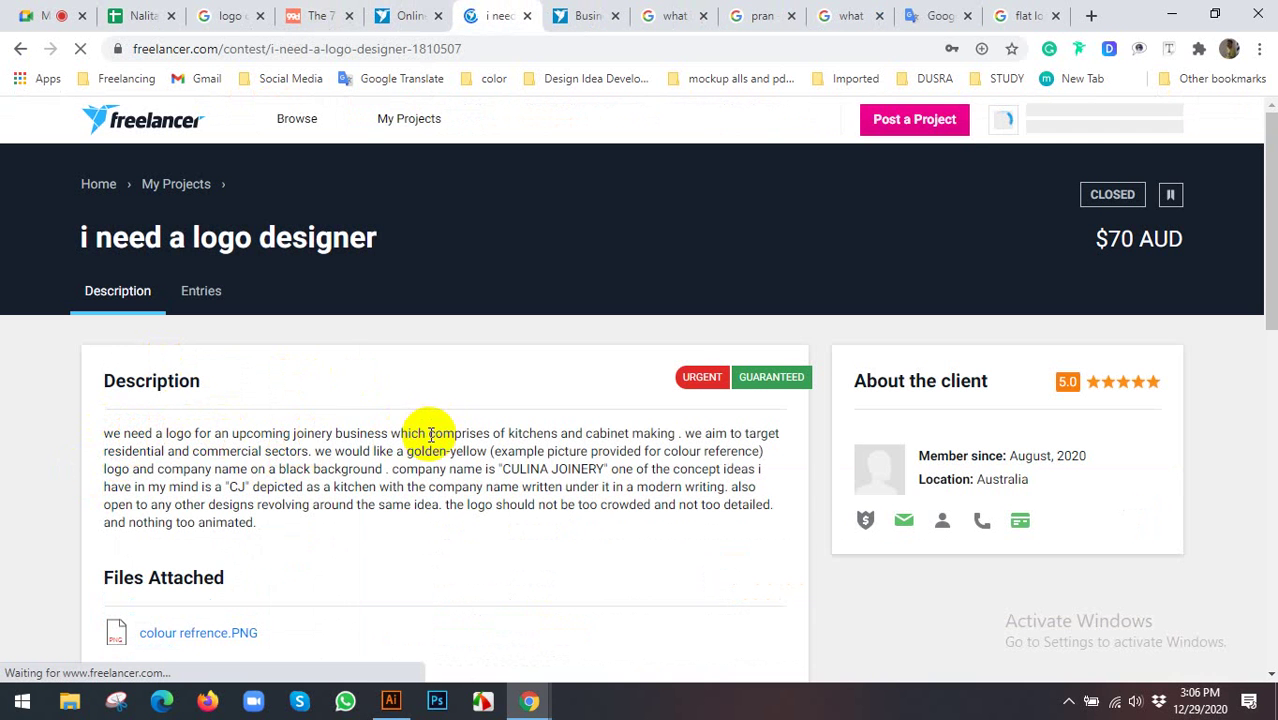
scroll(341, 438, "down", 2)
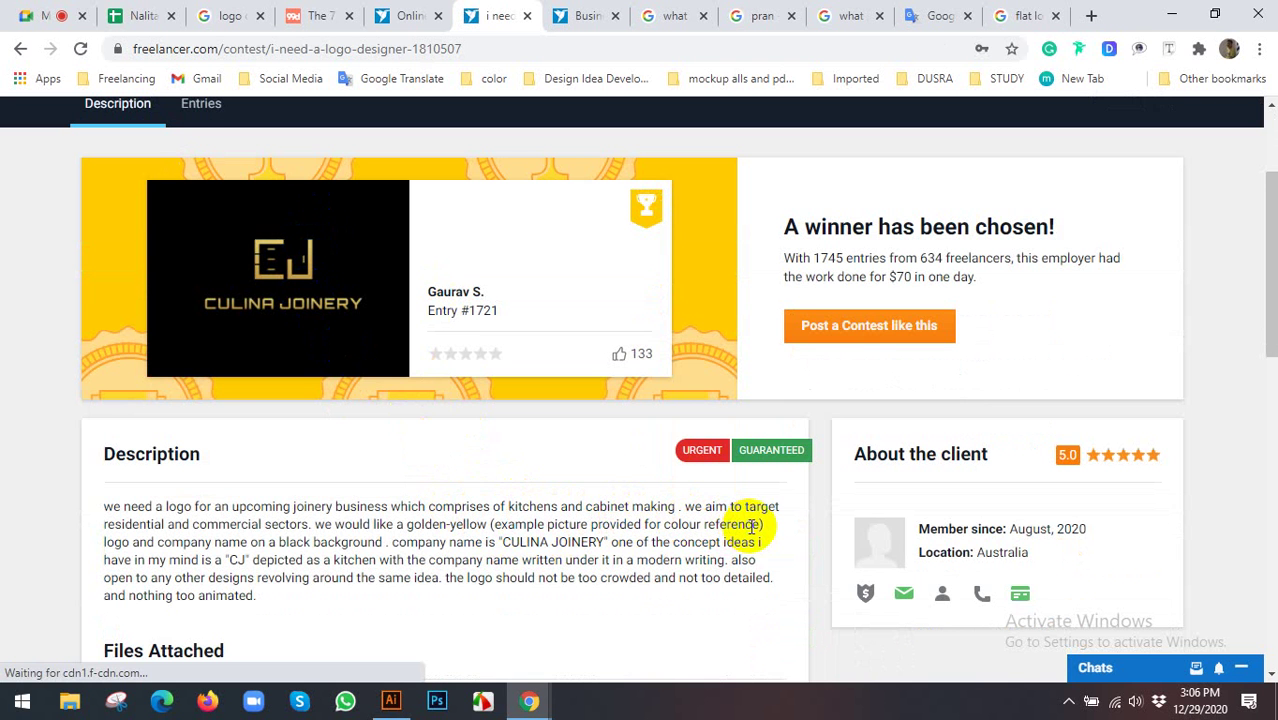
scroll(622, 527, "up", 2)
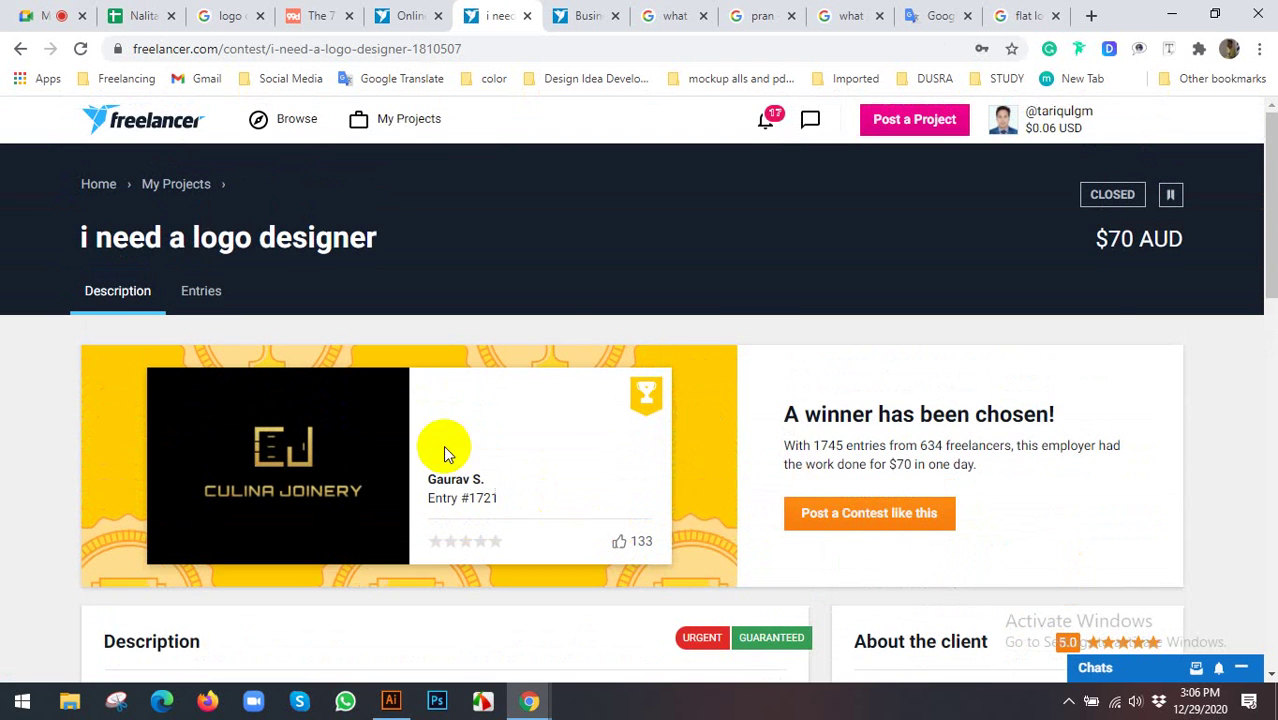
left_click(410, 15)
Open the €100 Logo design contest seeking a yachting company logo with a boat drawing
scroll(600, 510, "down", 3)
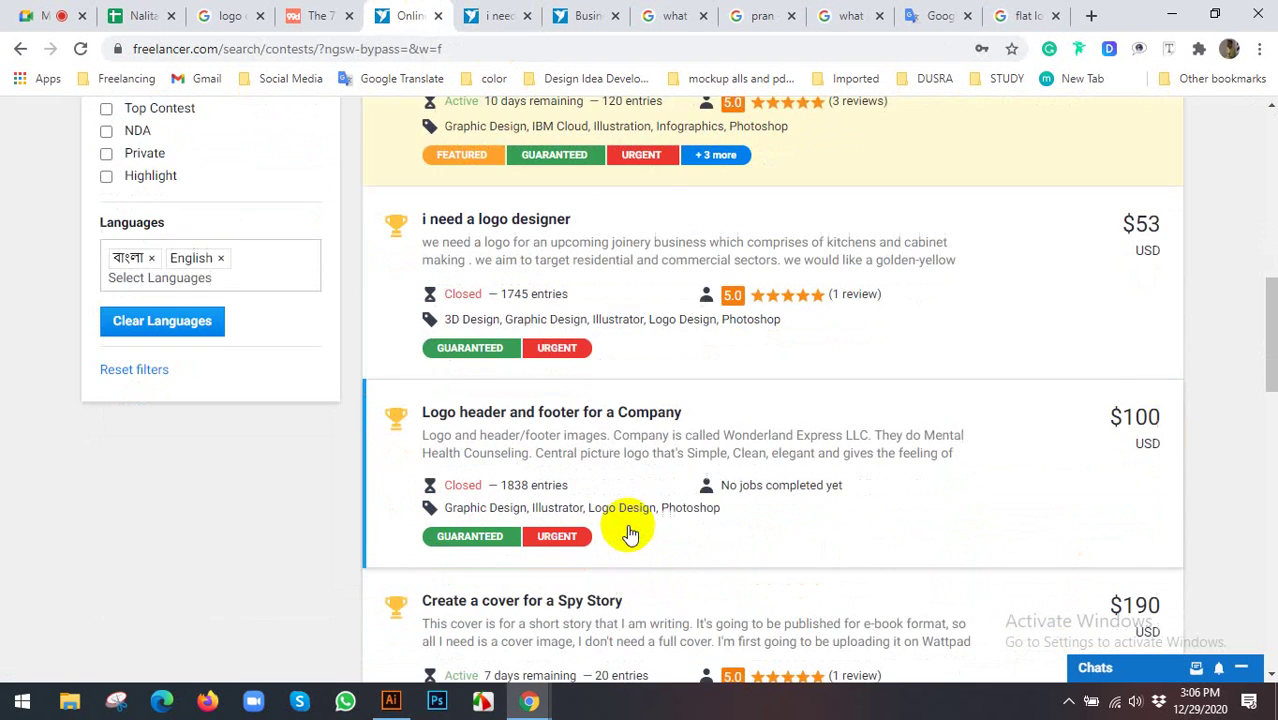
scroll(628, 535, "down", 2)
scroll(628, 535, "down", 1)
scroll(628, 535, "down", 1)
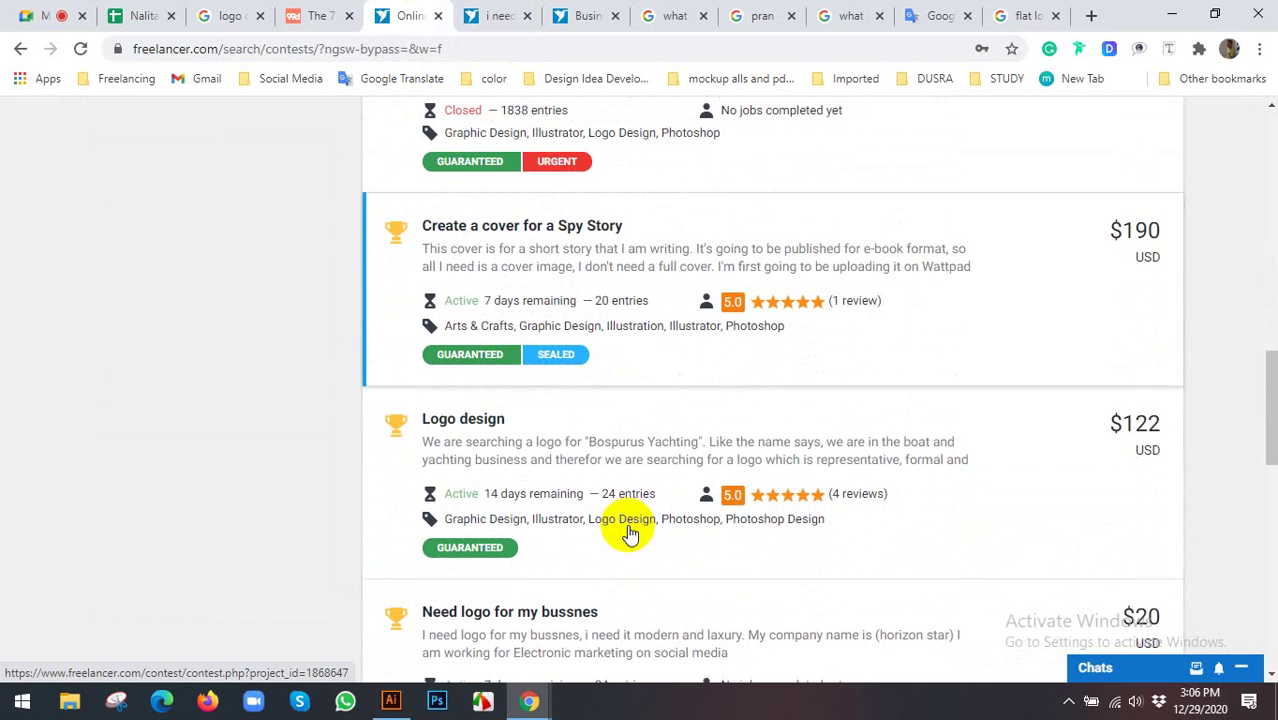
left_click(444, 424)
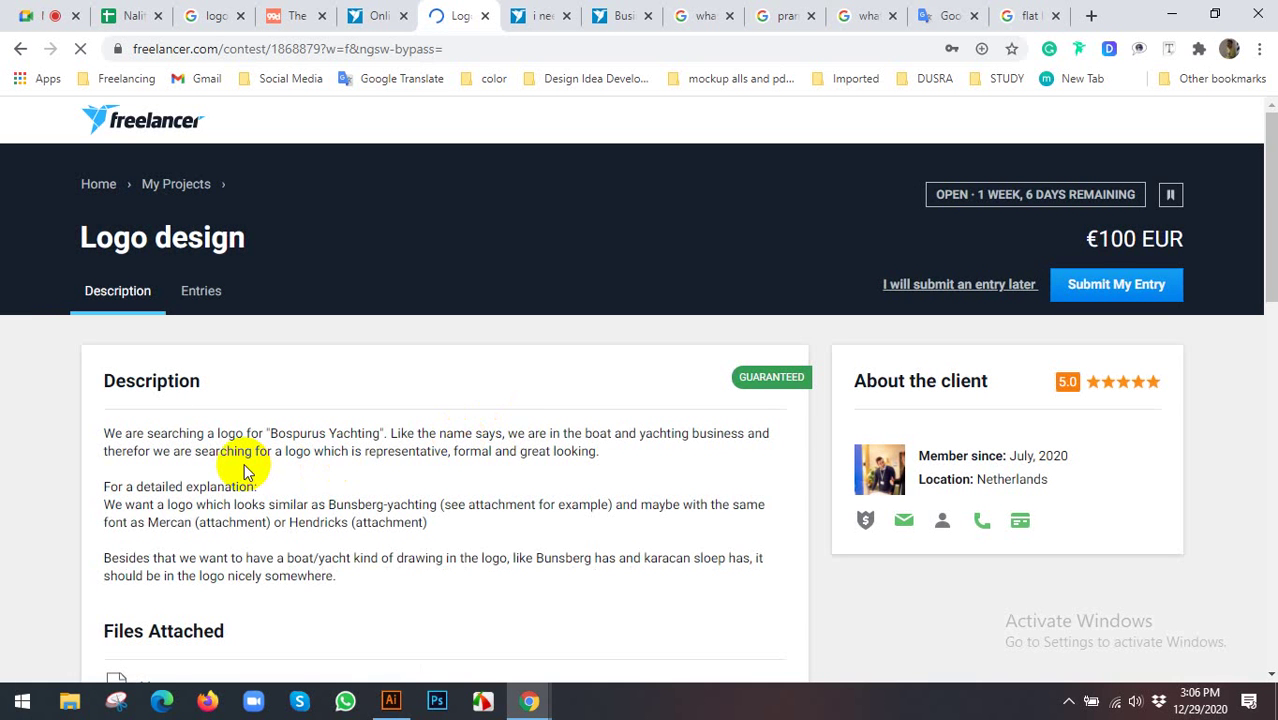
left_click(283, 14)
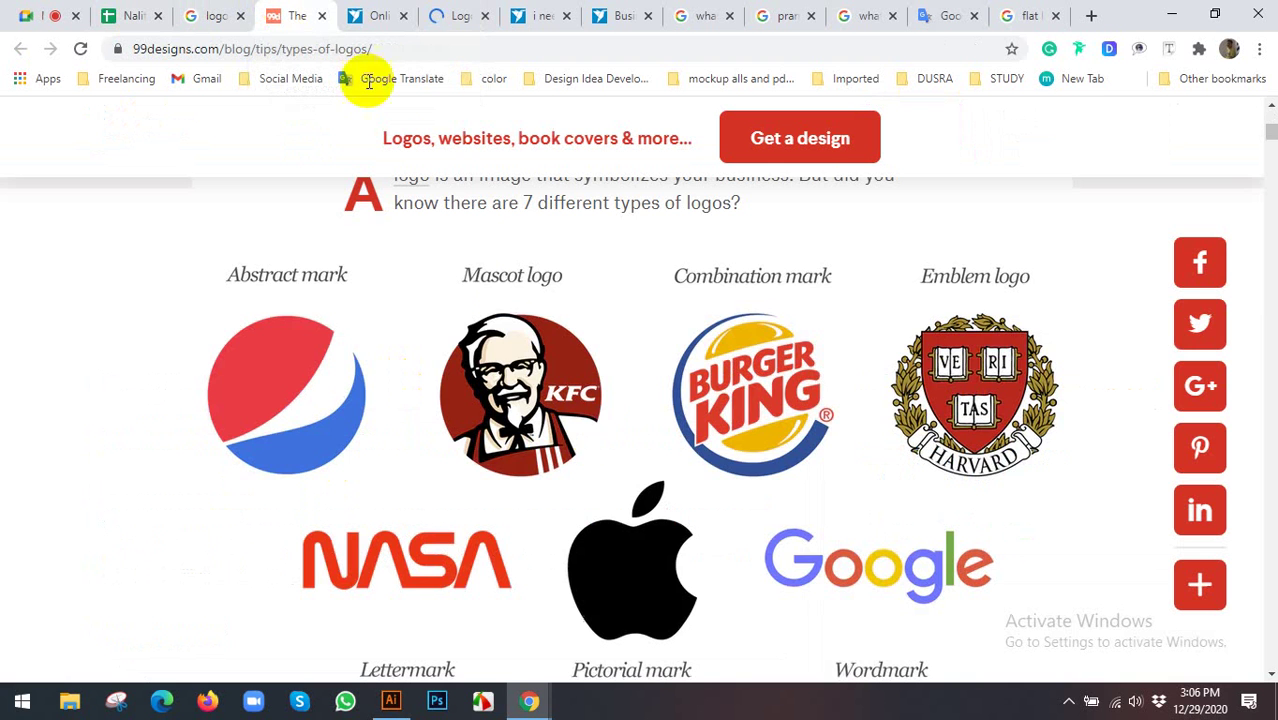
left_click(460, 12)
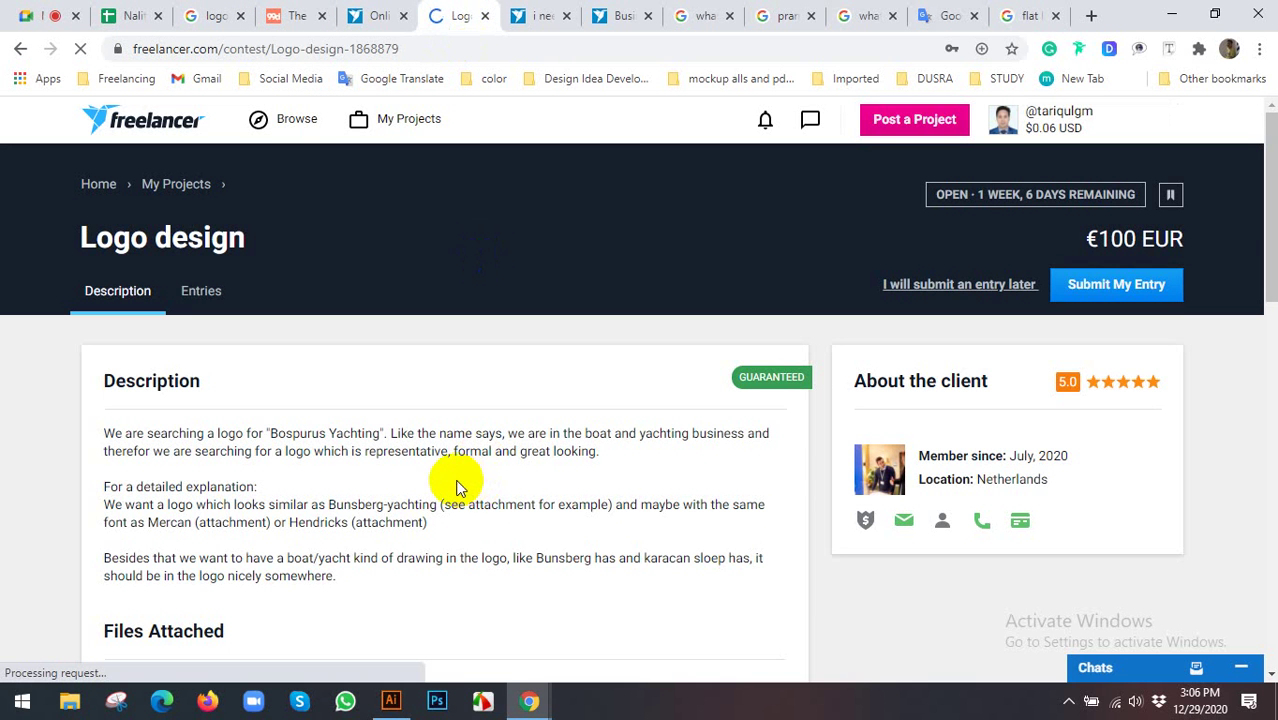
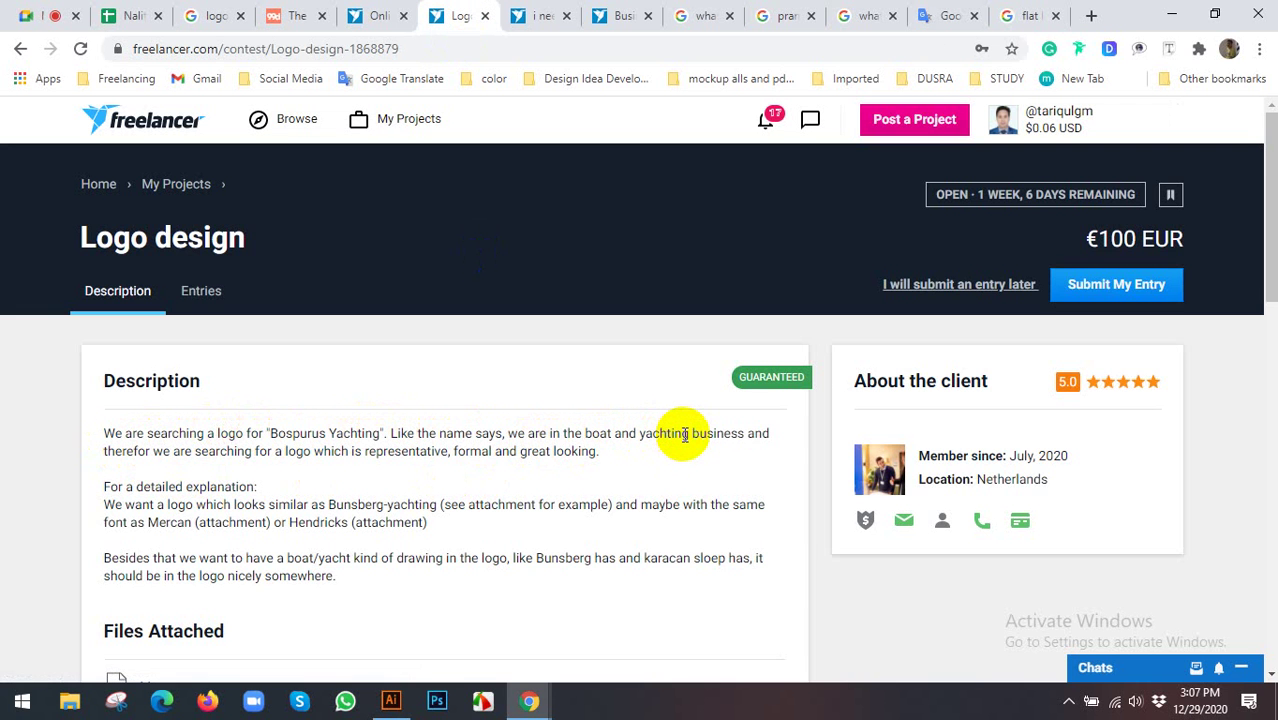
Compare the contest's Entries and Description tabs, highlighting the boat and yachting business phrase
scroll(672, 435, "down", 1)
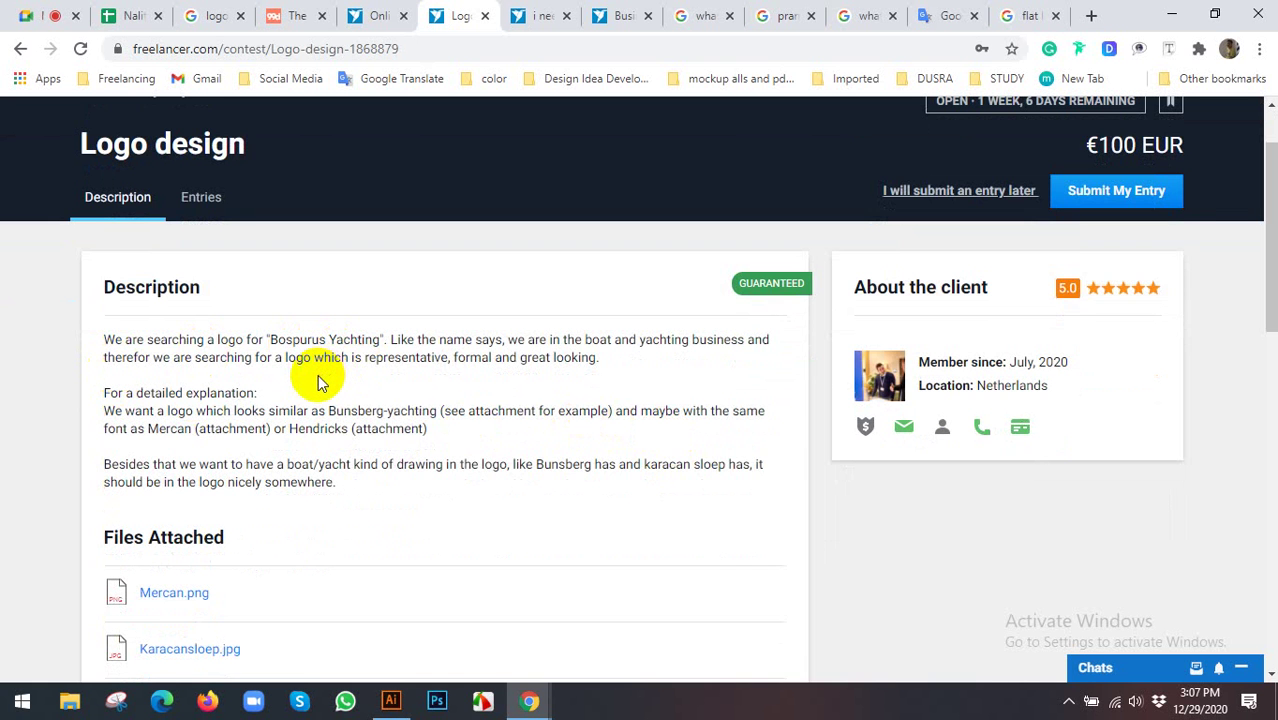
scroll(318, 374, "up", 1)
left_click(201, 290)
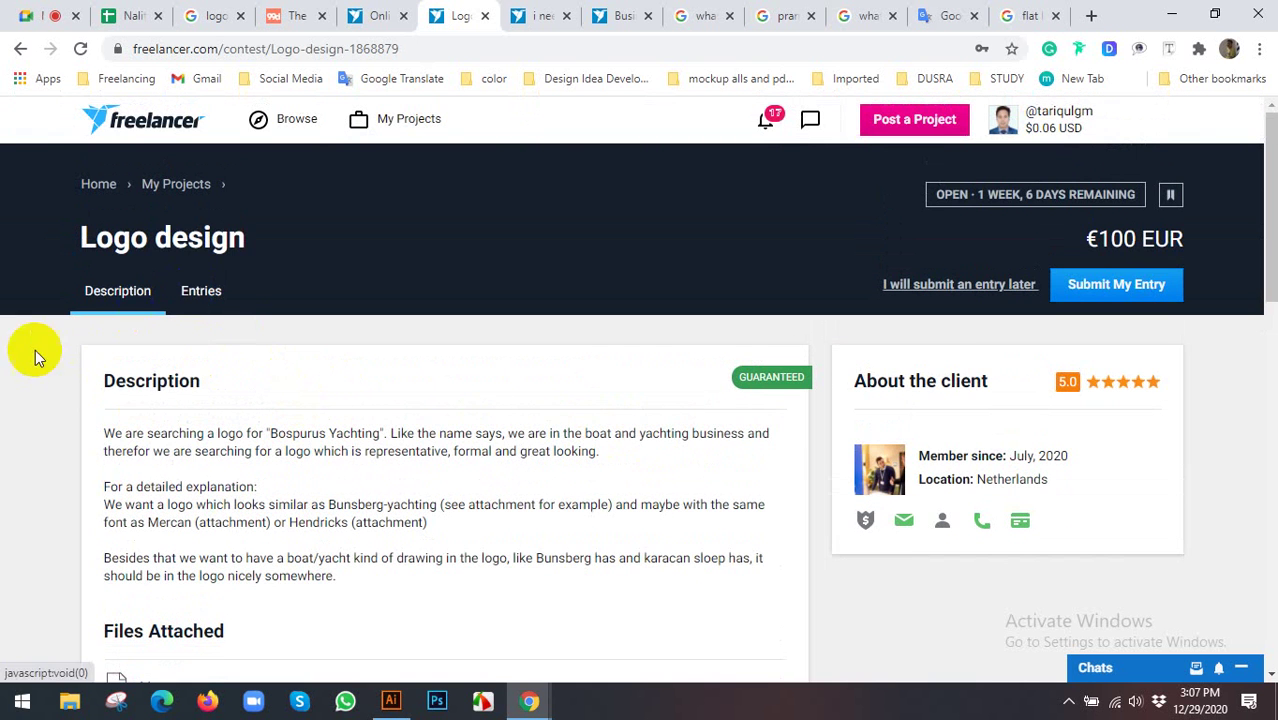
scroll(30, 388, "down", 3)
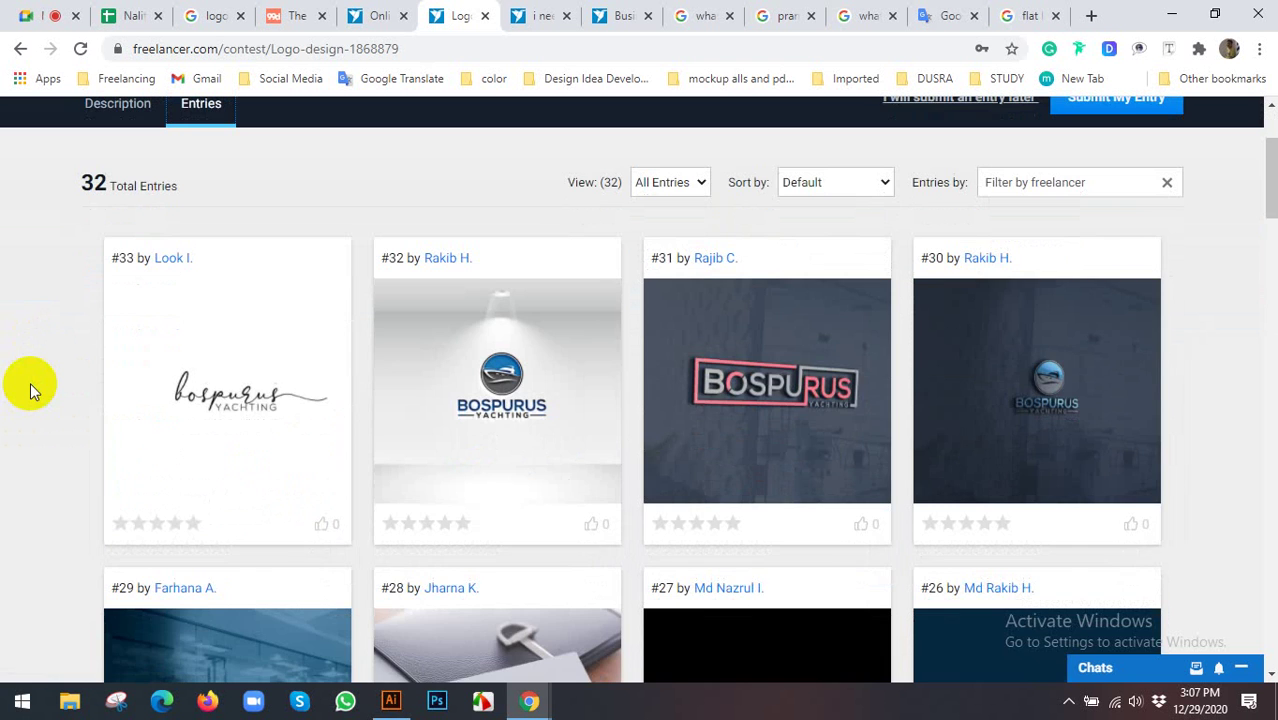
scroll(32, 382, "up", 3)
left_click(117, 296)
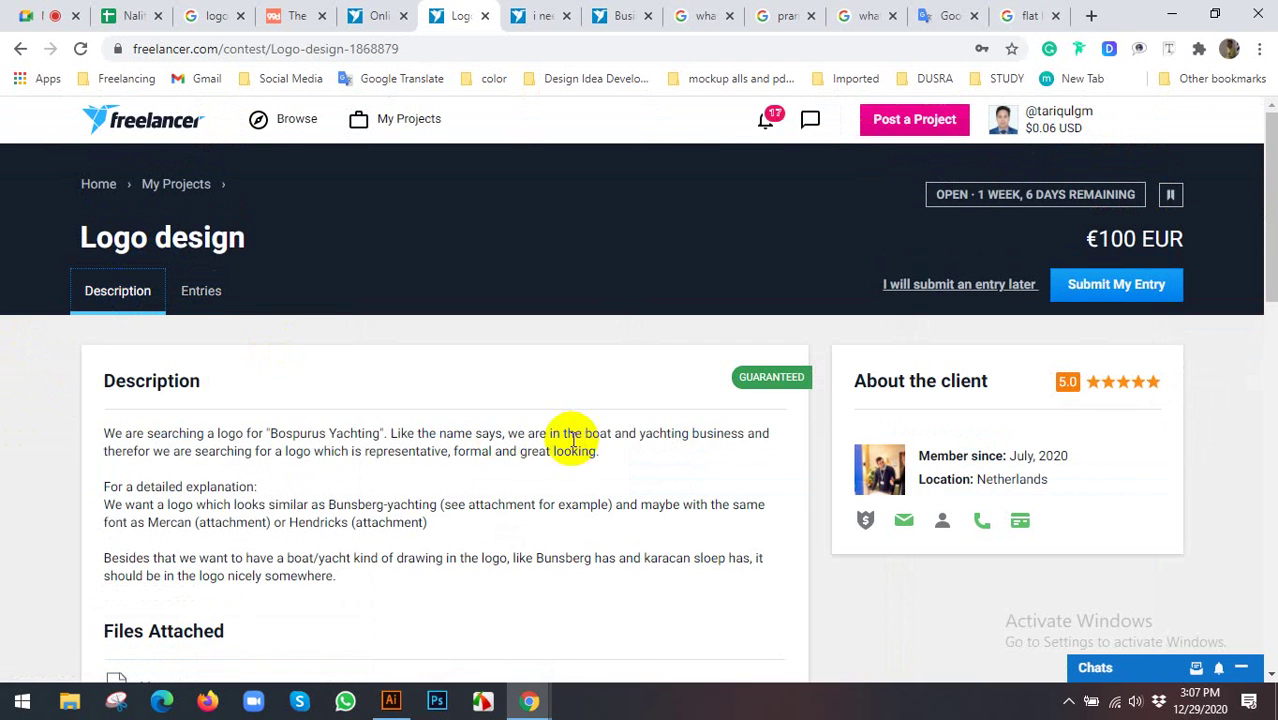
left_click_drag(586, 432, 716, 433)
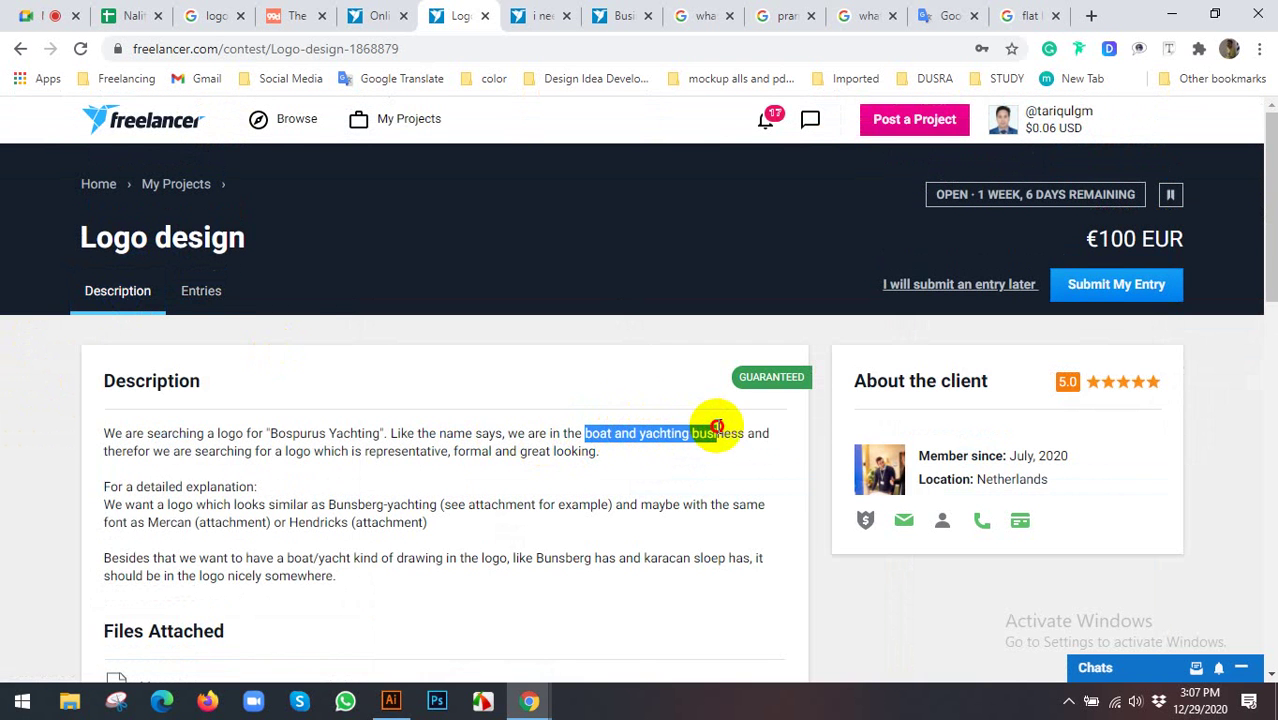
Return to the submitted entries and view entry #30 in the large viewer, then close it
left_click(221, 311)
scroll(560, 333, "down", 2)
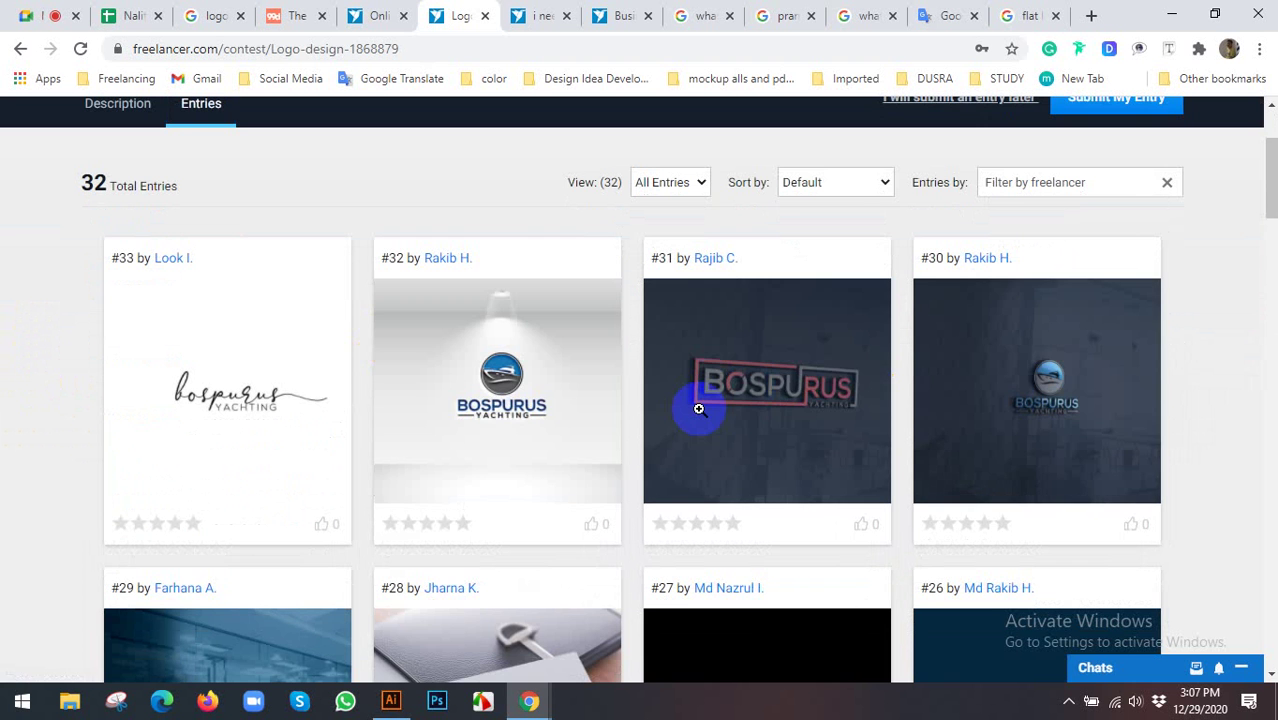
left_click(1100, 390)
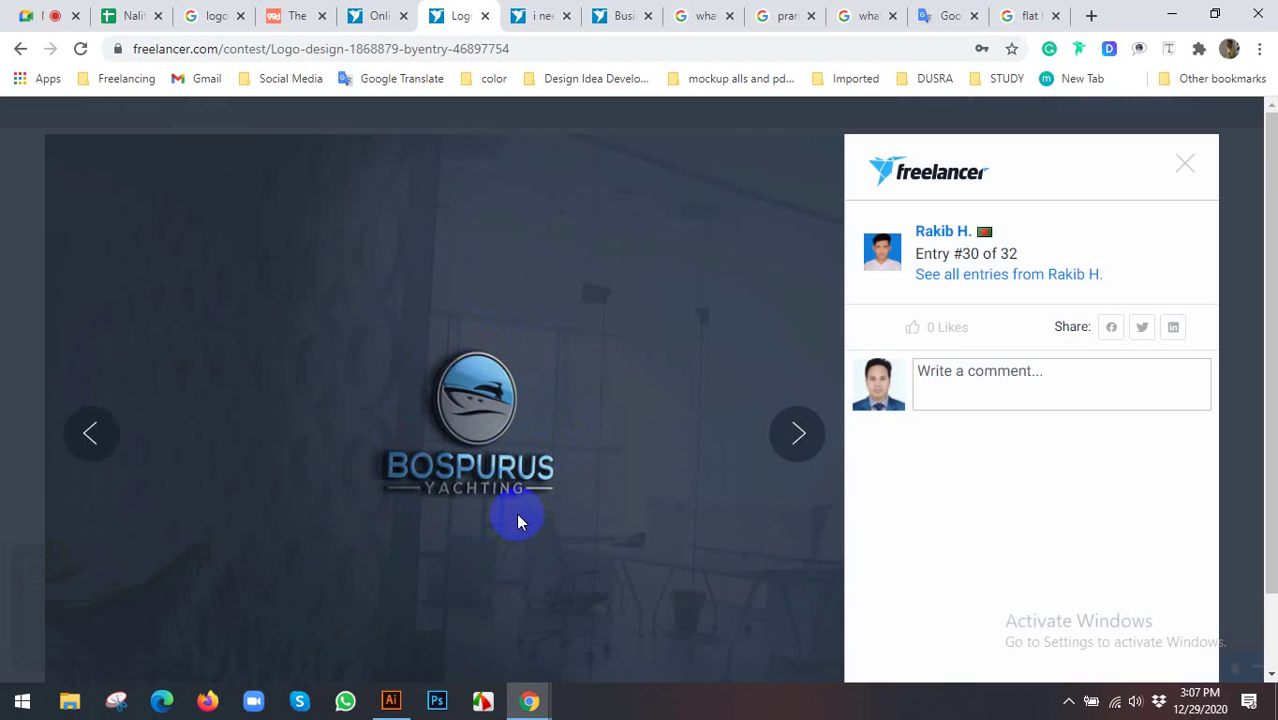
left_click(1183, 164)
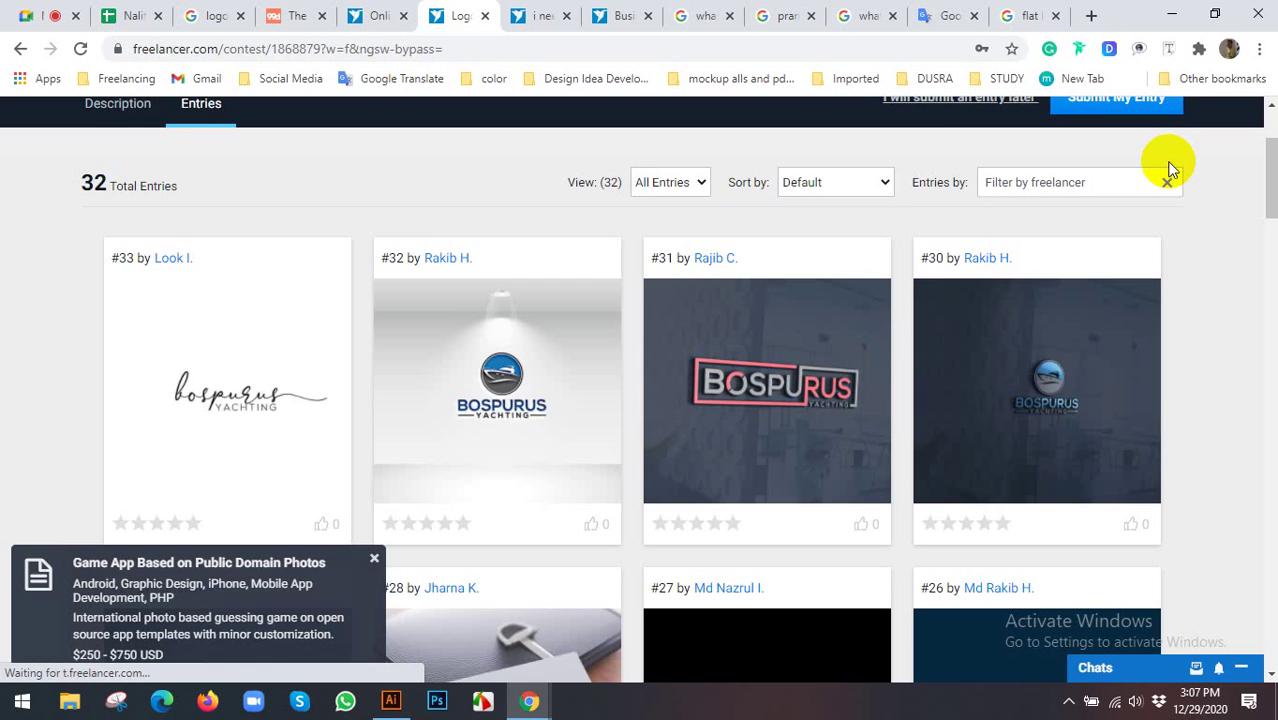
Go back to the contest description, then move to the 99designs logo-types article
scroll(300, 240, "up", 2)
scroll(485, 385, "down", 4)
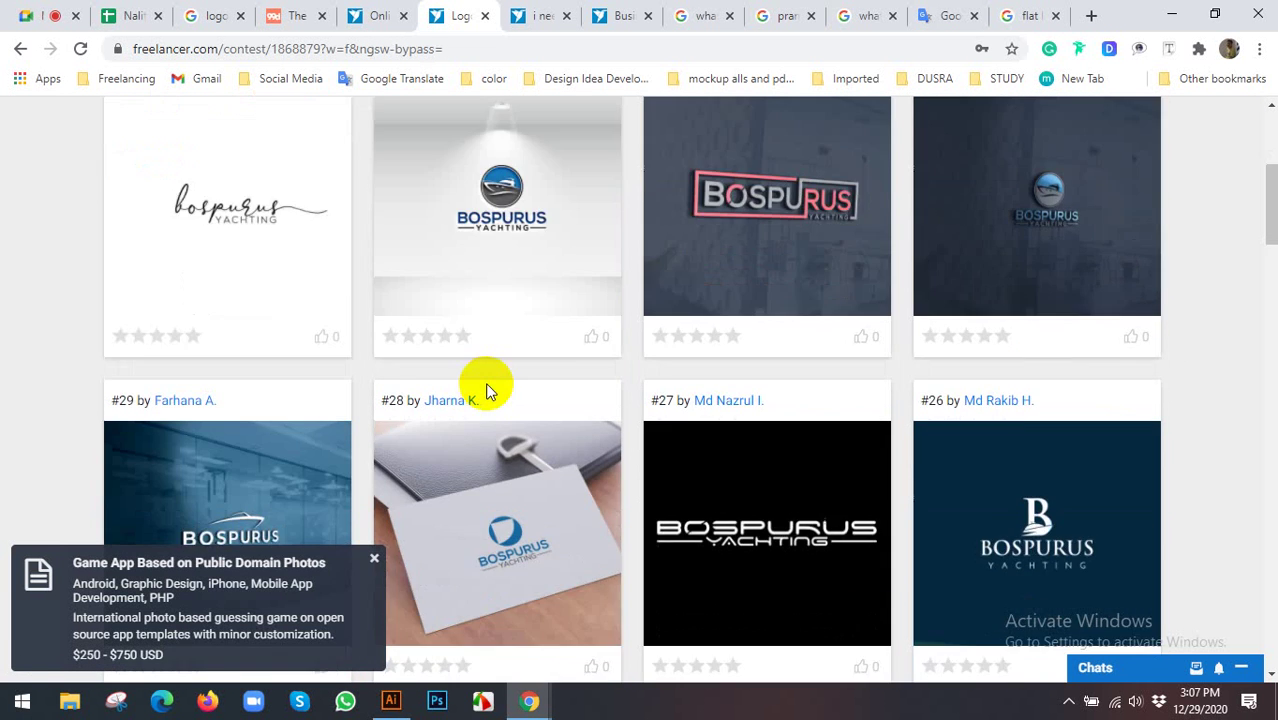
scroll(494, 386, "down", 3)
scroll(868, 373, "down", 4)
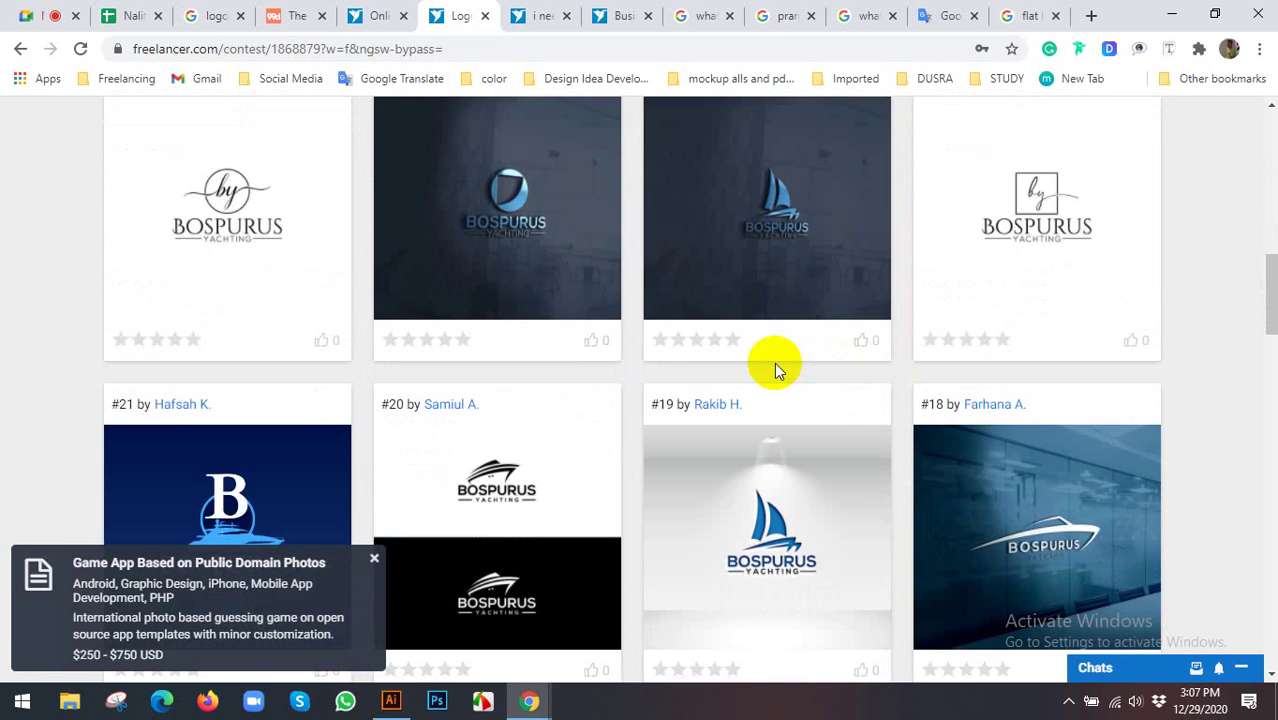
scroll(365, 342, "up", 5)
scroll(172, 297, "up", 5)
left_click(125, 292)
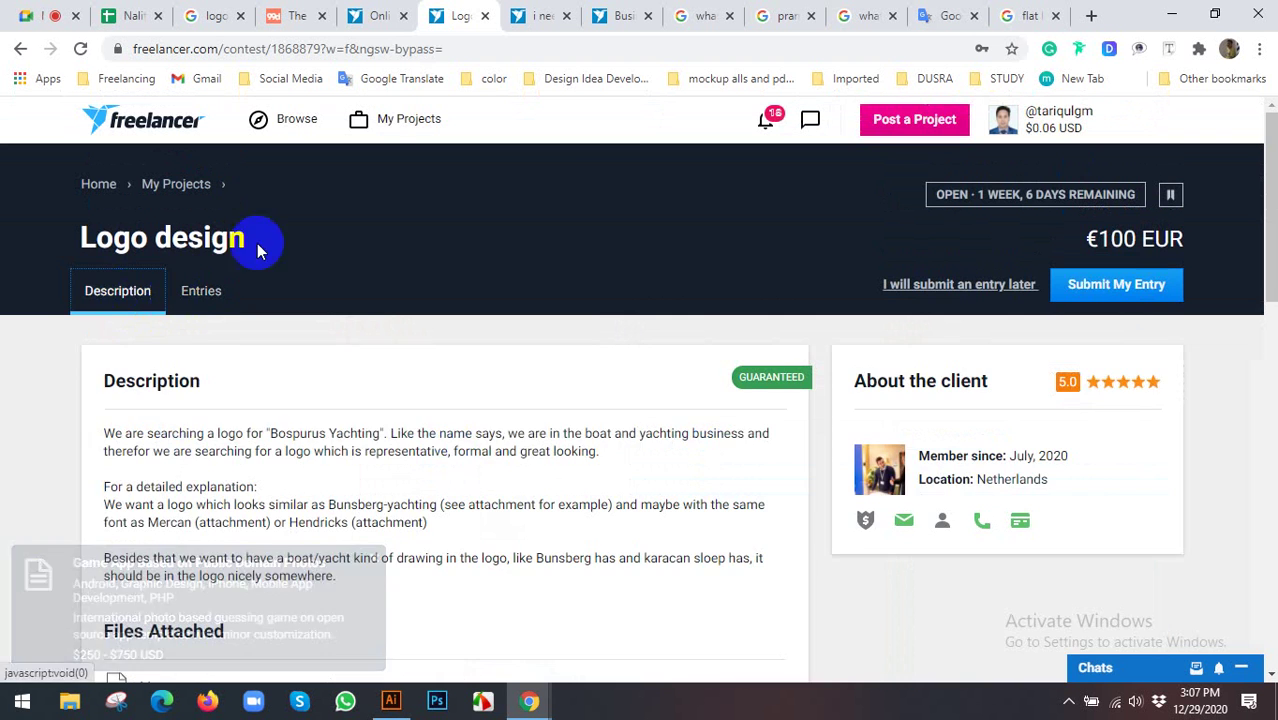
left_click(262, 12)
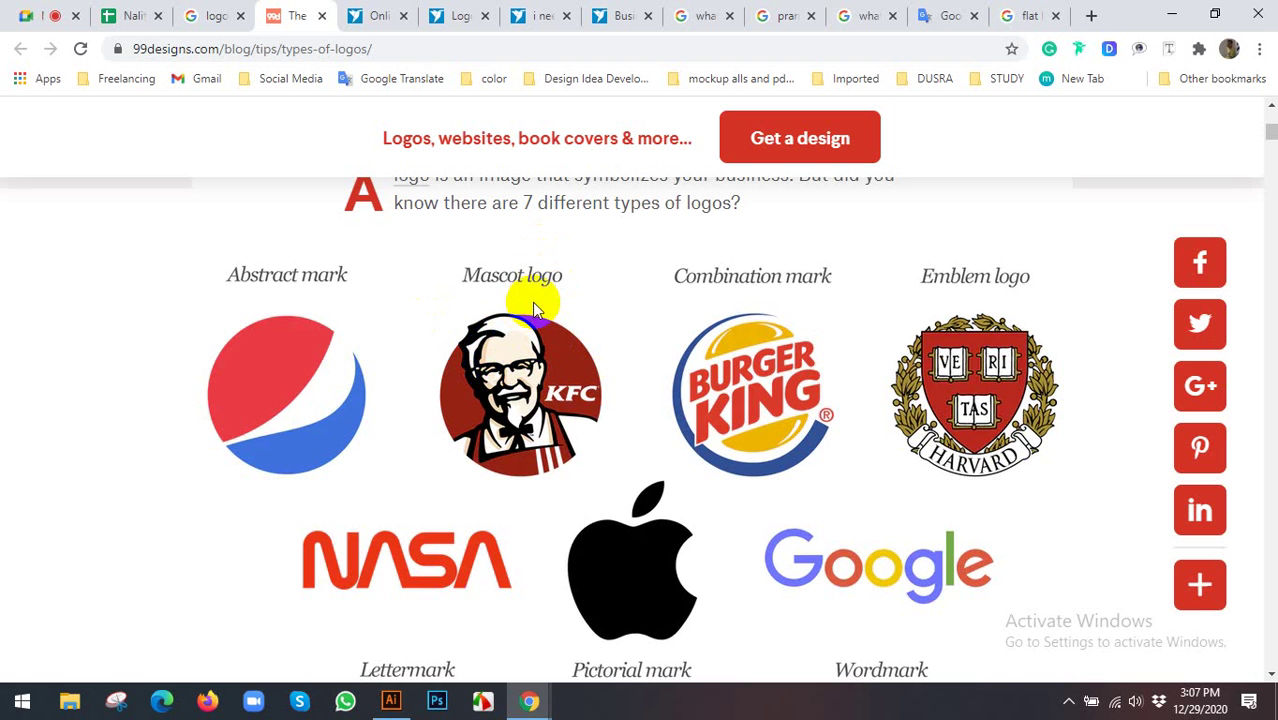
Scroll through the seven logo-type examples on 99designs, then switch to the Google 'pran' search
left_click(558, 331)
scroll(251, 415, "down", 1)
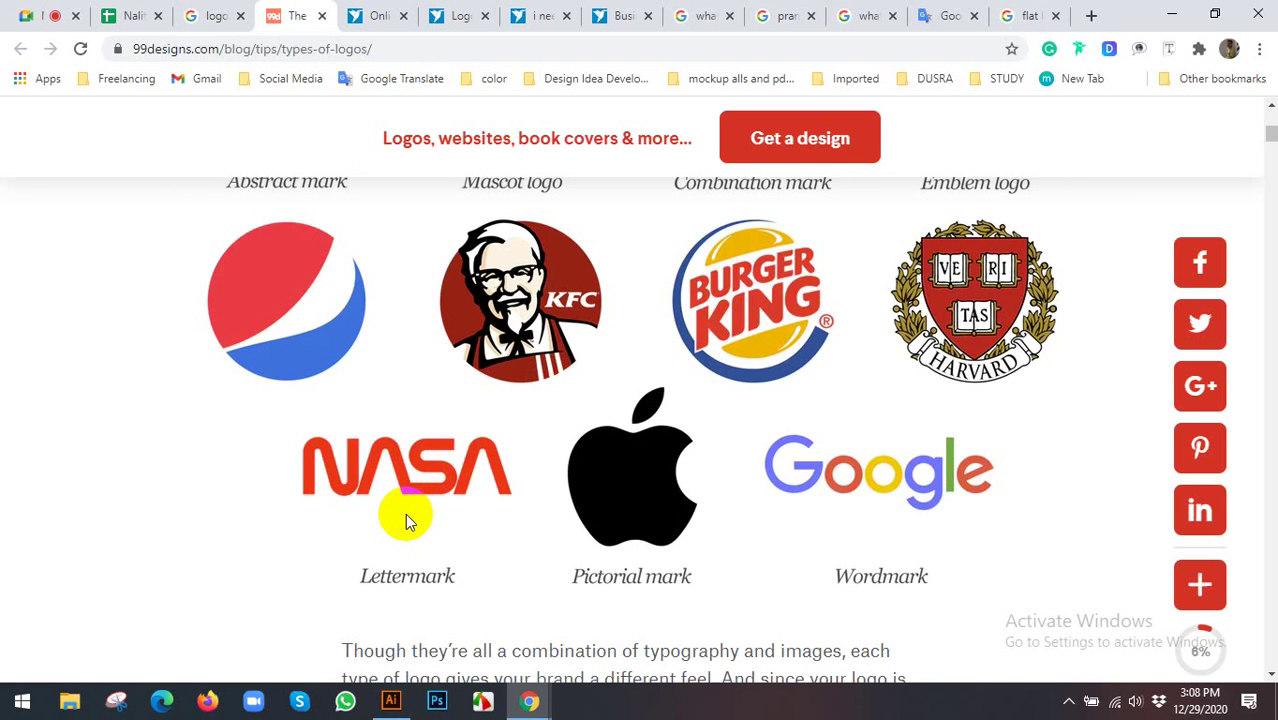
scroll(400, 514, "up", 1)
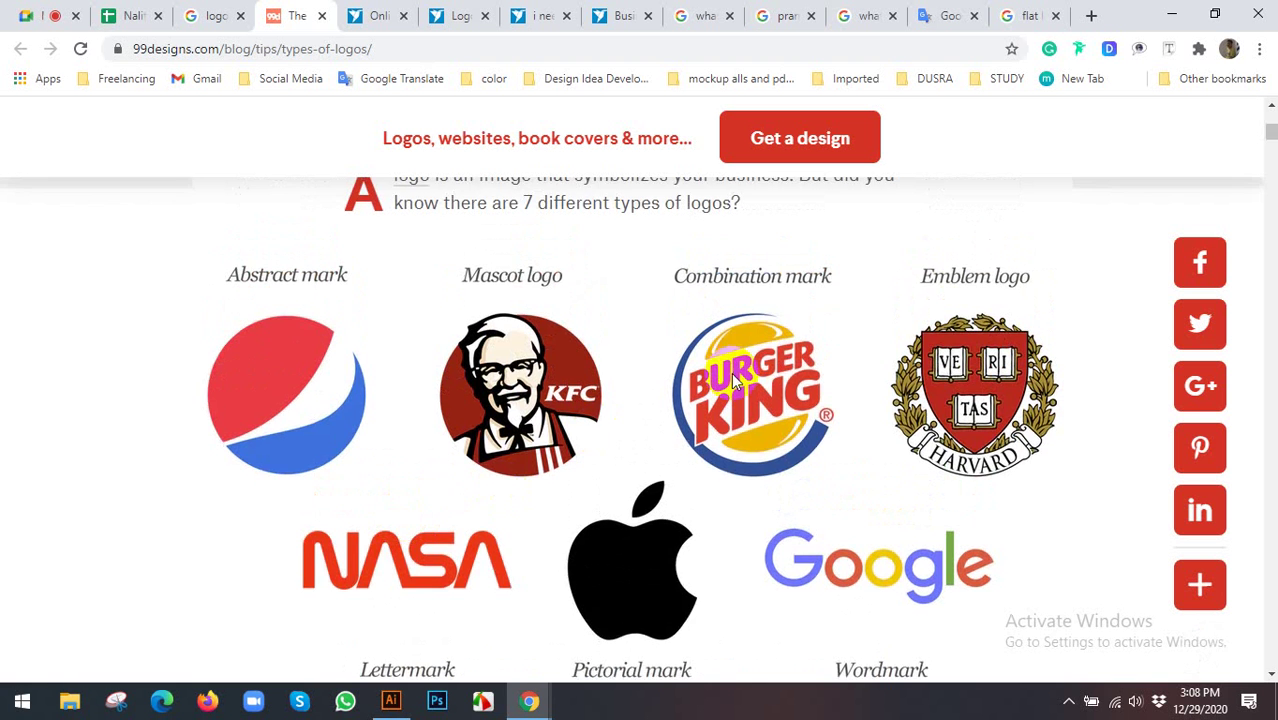
scroll(347, 480, "down", 1)
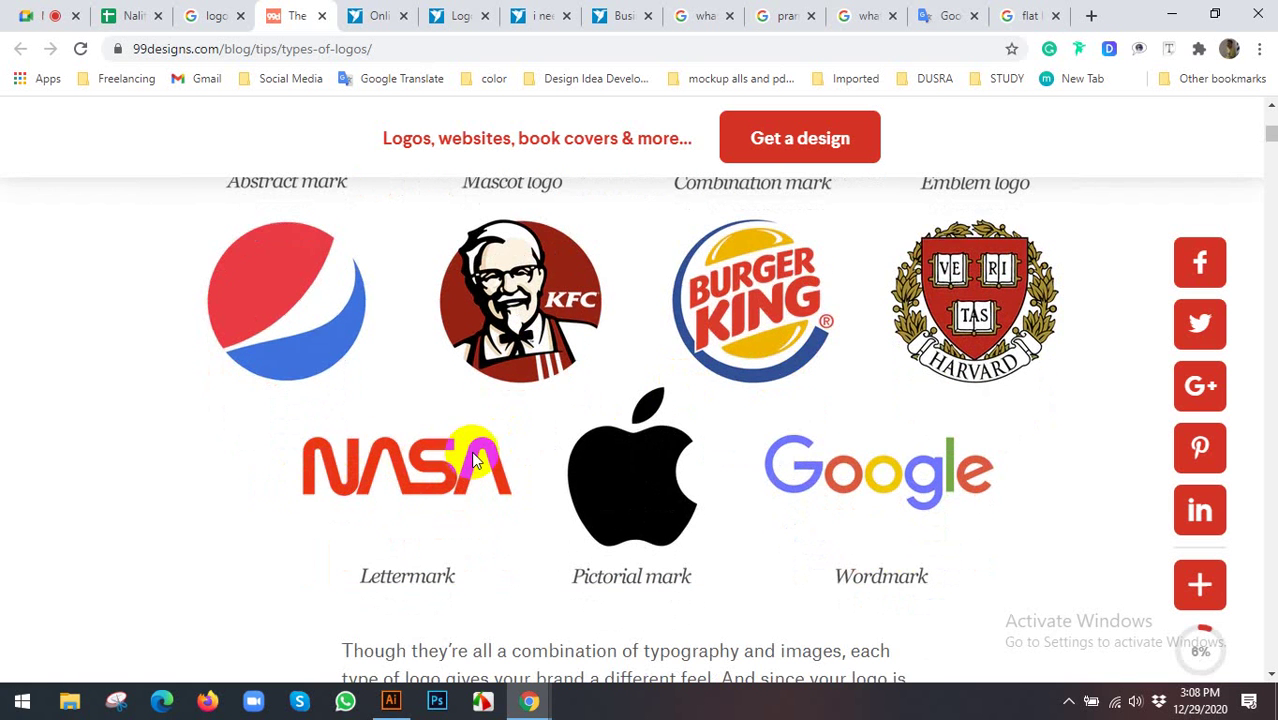
scroll(731, 437, "up", 1)
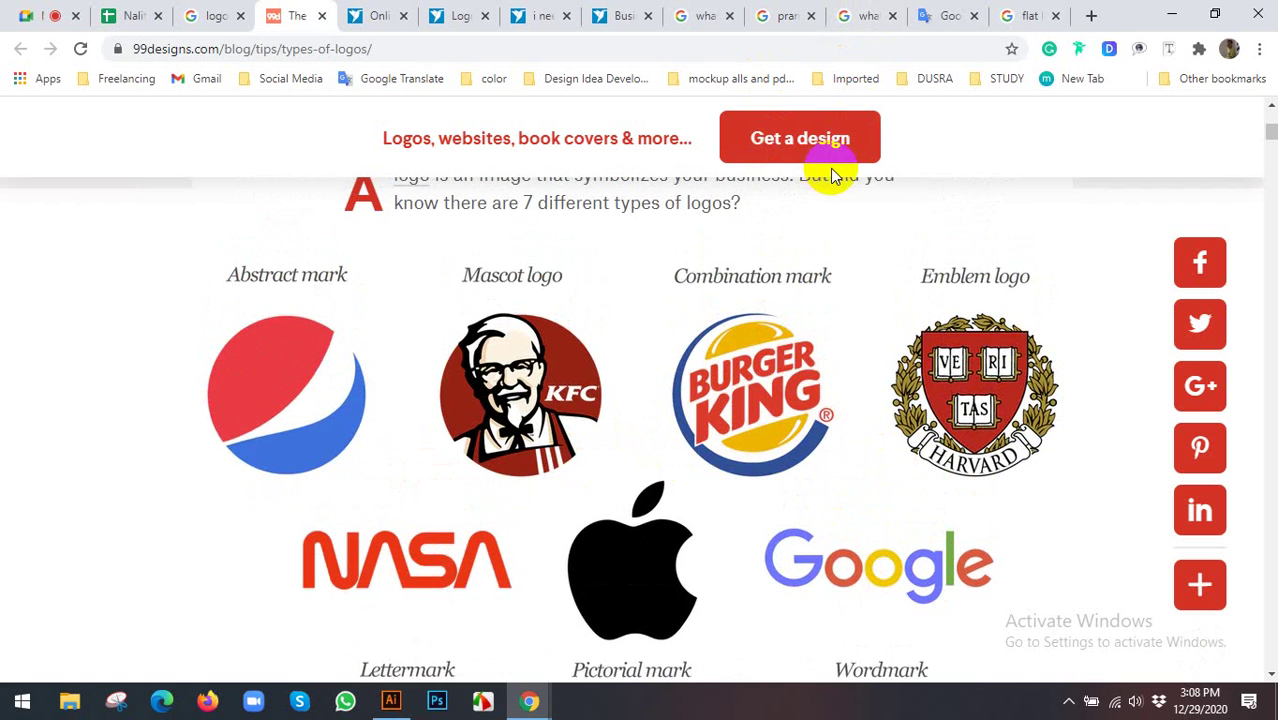
scroll(809, 248, "down", 2)
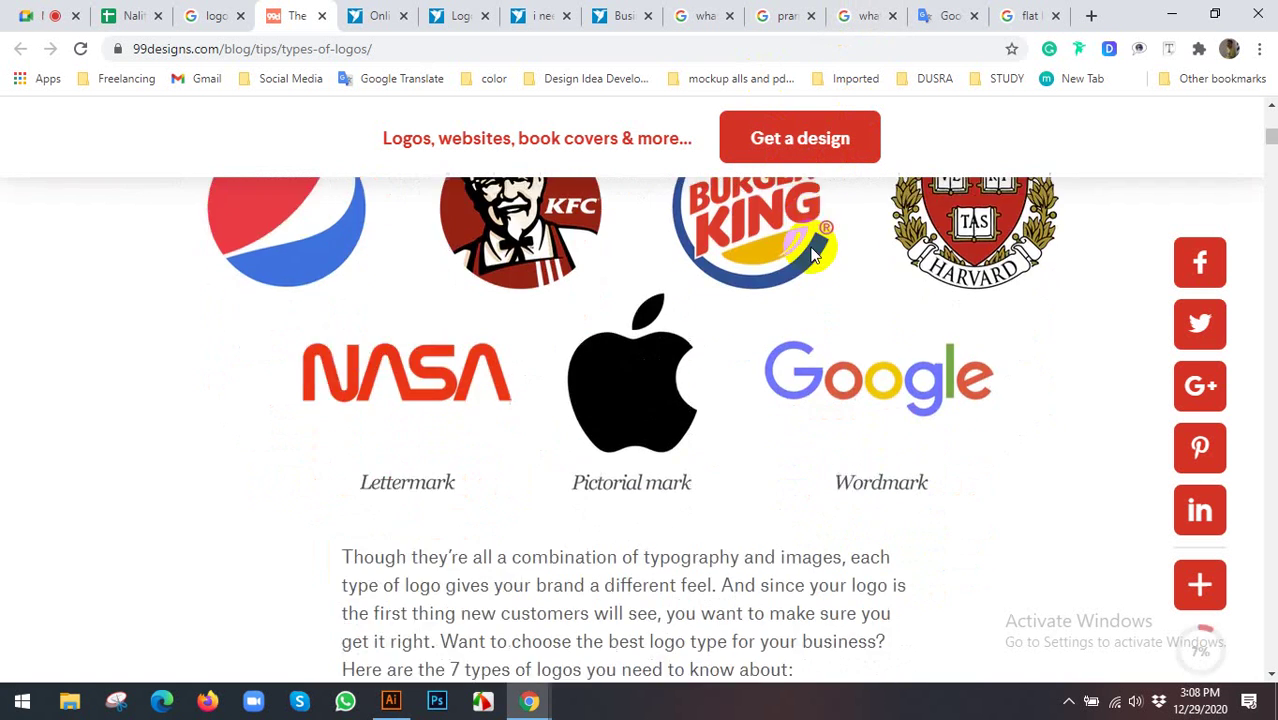
scroll(810, 256, "up", 2)
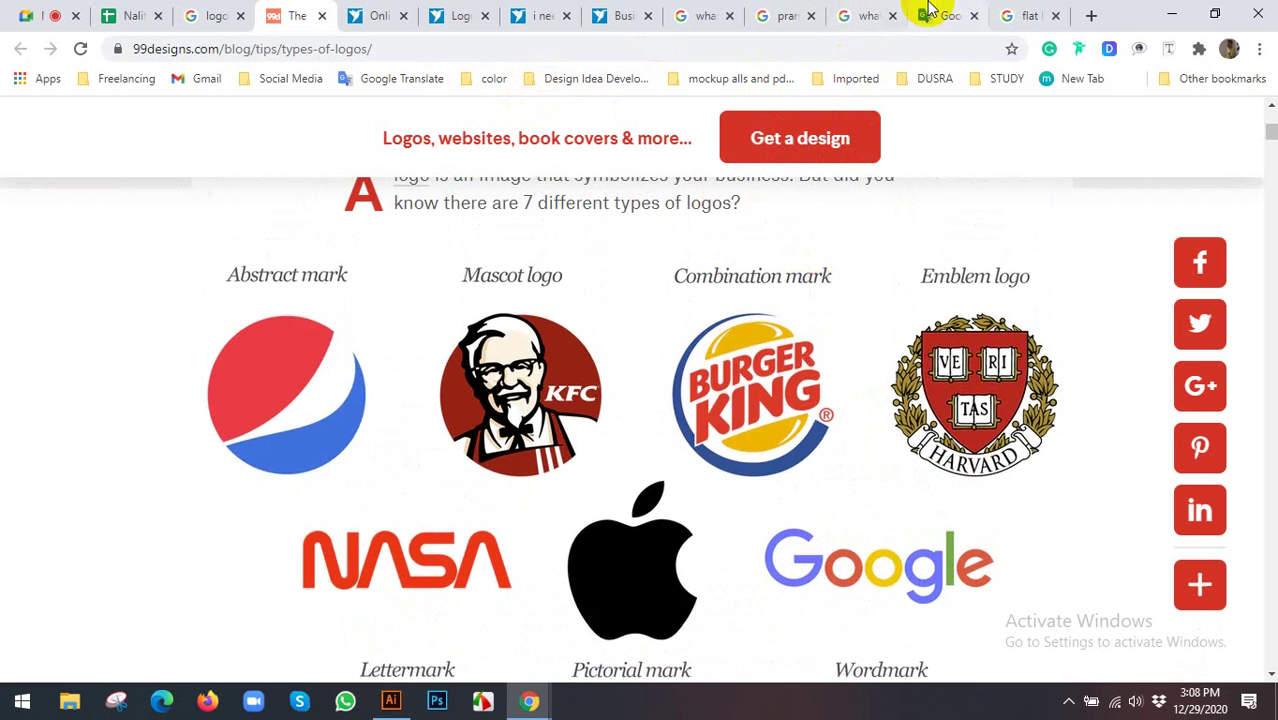
left_click(787, 14)
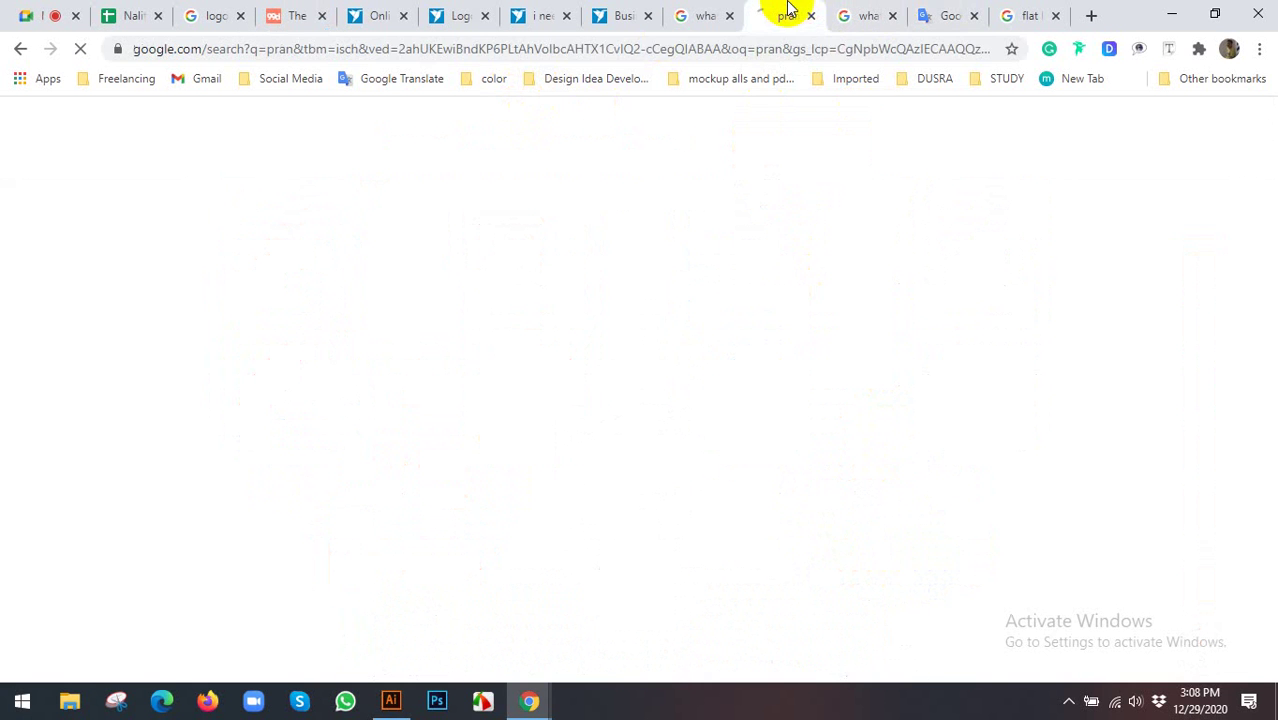
Bring up the 'flat logo' image results and preview the TradeSoft flat logo
left_click(862, 14)
left_click(1020, 14)
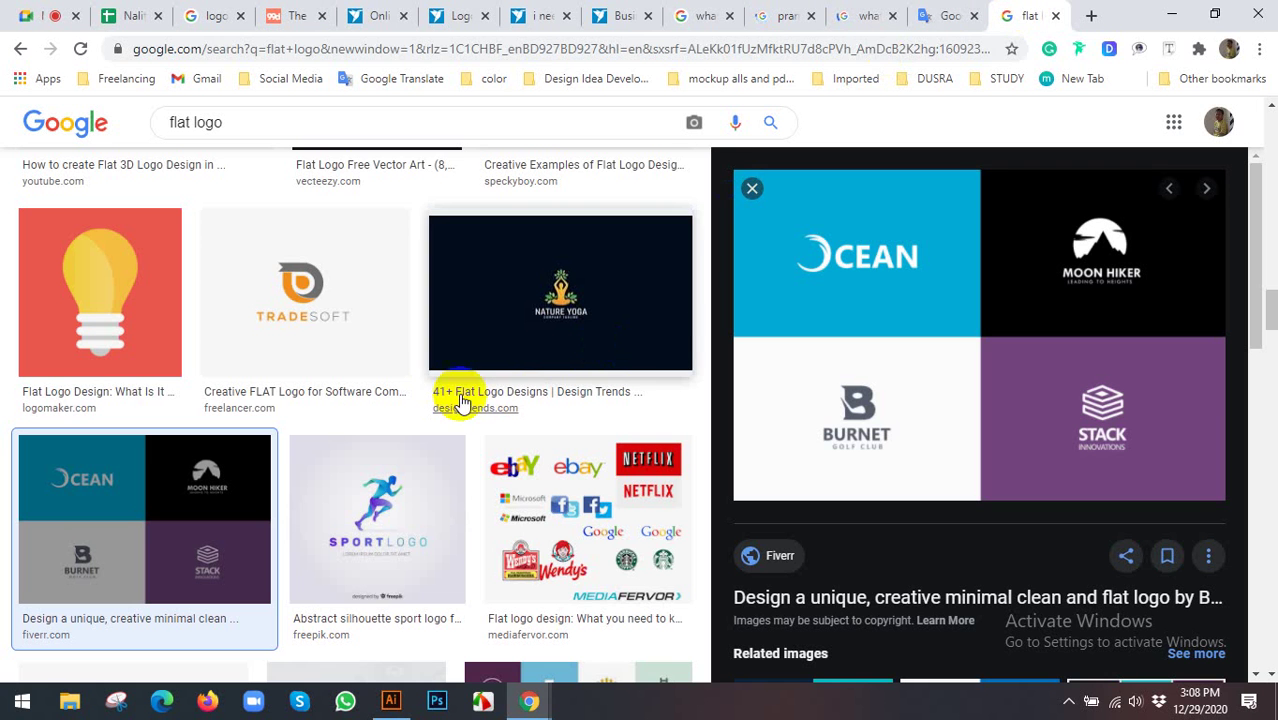
left_click(315, 333)
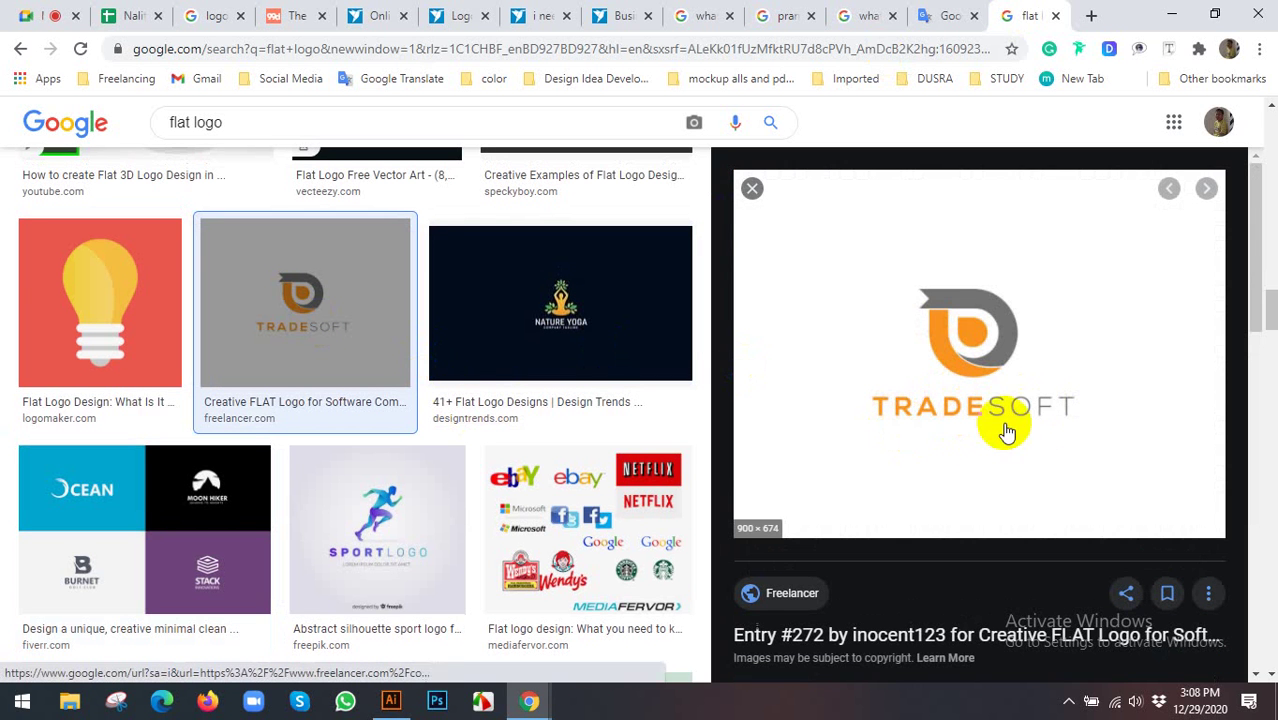
scroll(991, 435, "down", 1)
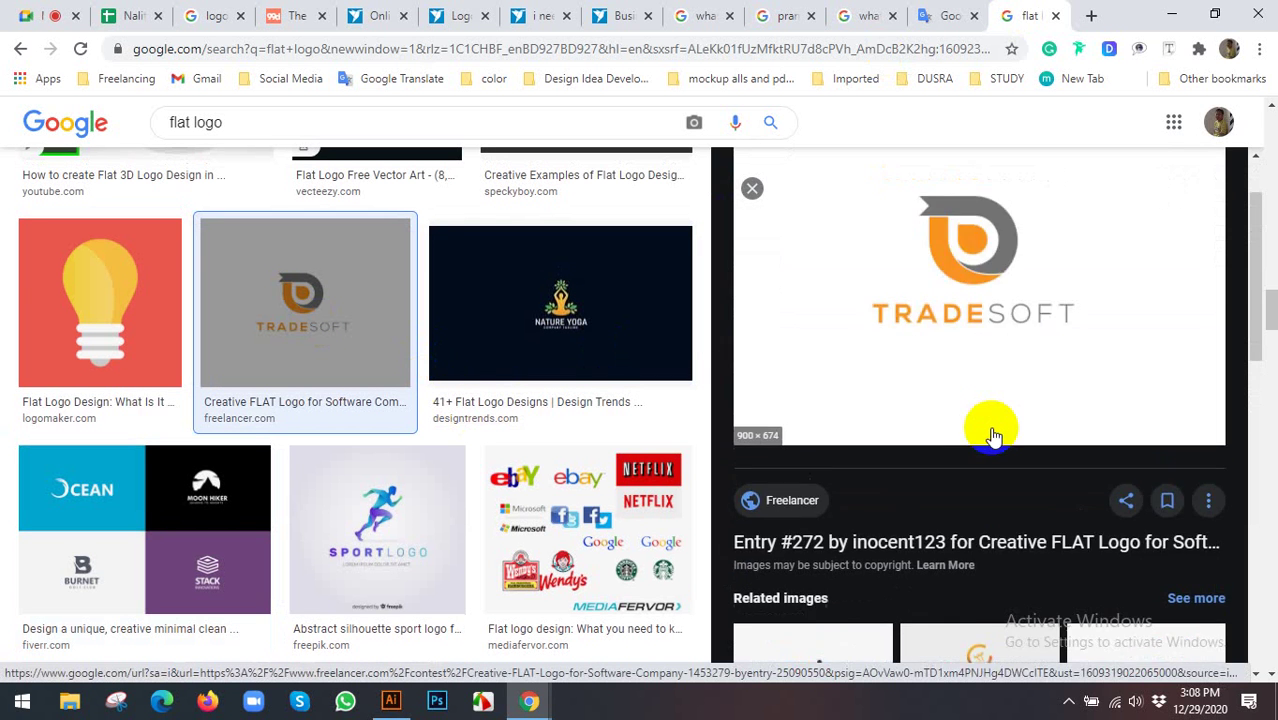
scroll(990, 430, "up", 1)
scroll(1013, 365, "down", 3)
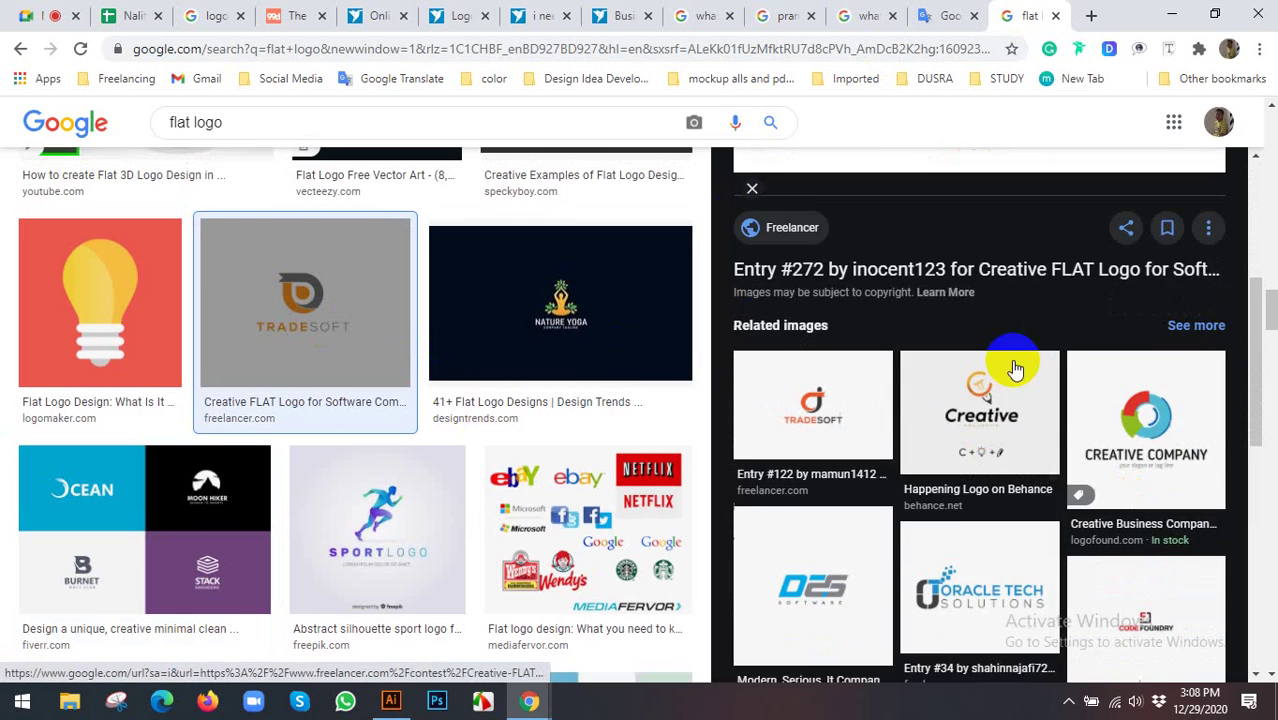
Preview the related Creative logo and TradeSoft #122, ending on the colourful CREATIVE C logo
left_click(984, 380)
scroll(860, 400, "down", 1)
scroll(860, 400, "down", 1)
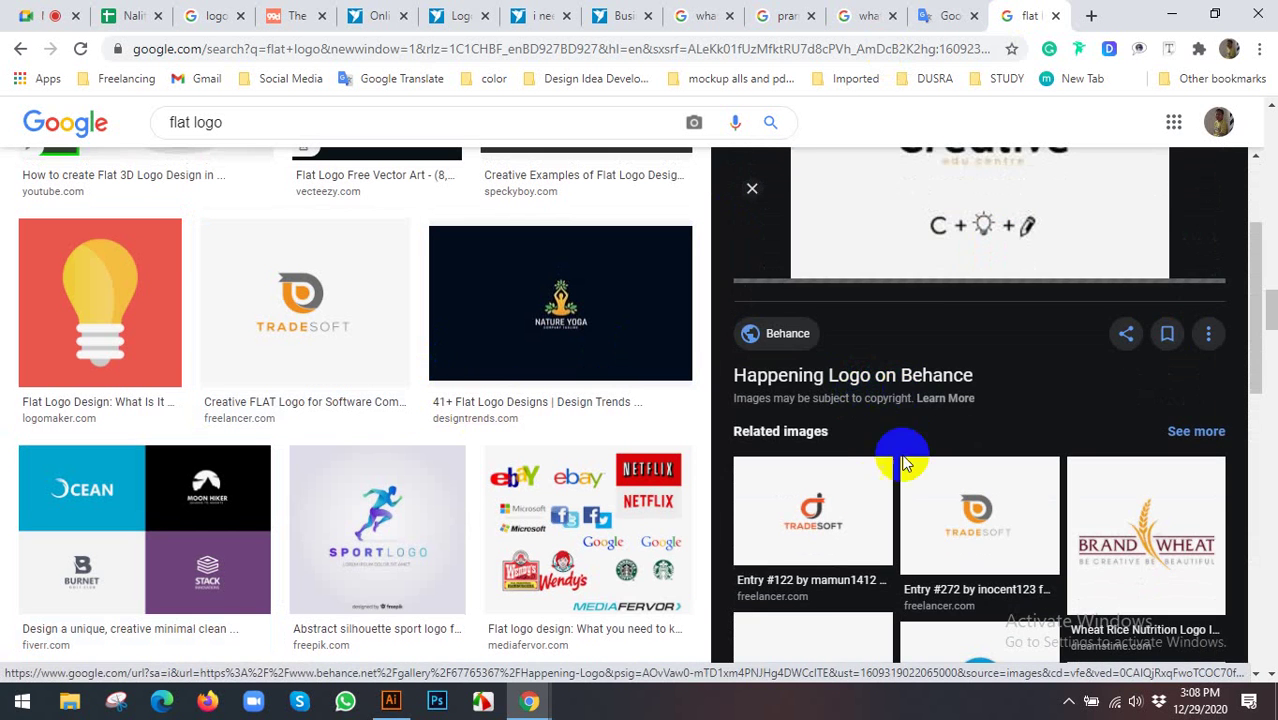
left_click(845, 505)
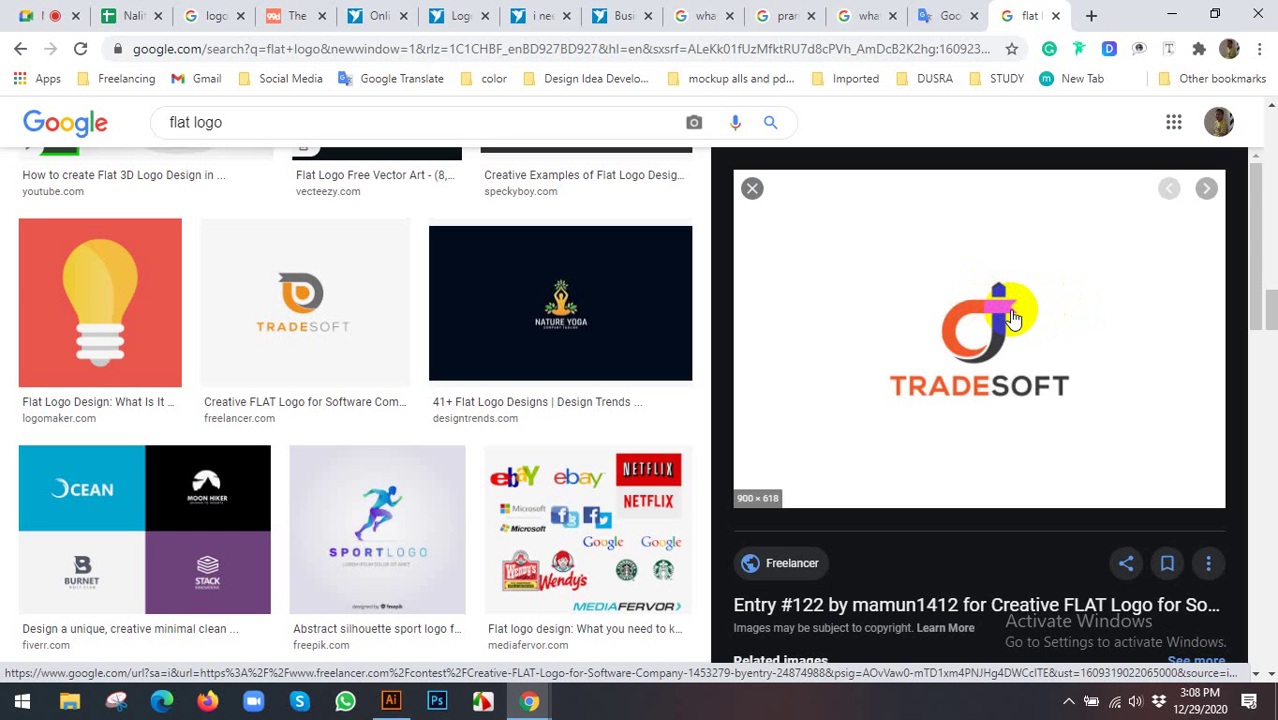
scroll(1013, 318, "down", 1)
scroll(1013, 318, "down", 2)
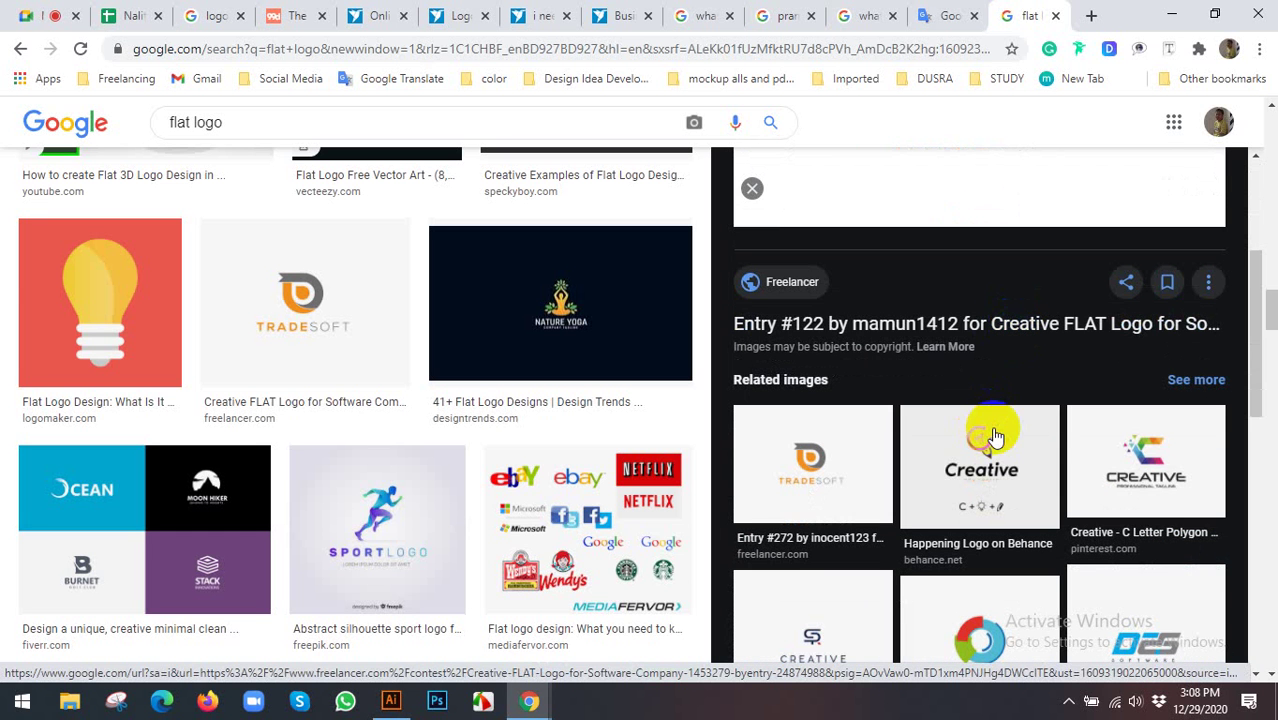
left_click(1147, 473)
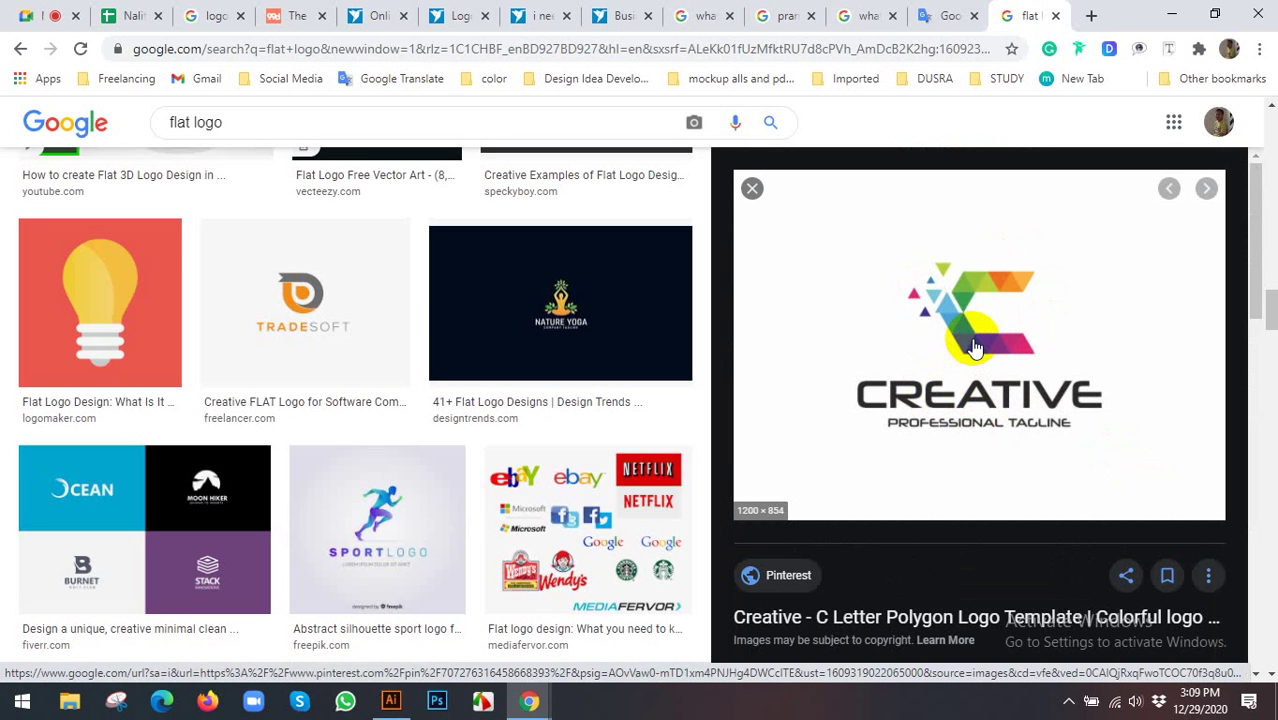
Glance back at the logo-types article, then preview the SOURCE BORN flat logo
left_click(280, 14)
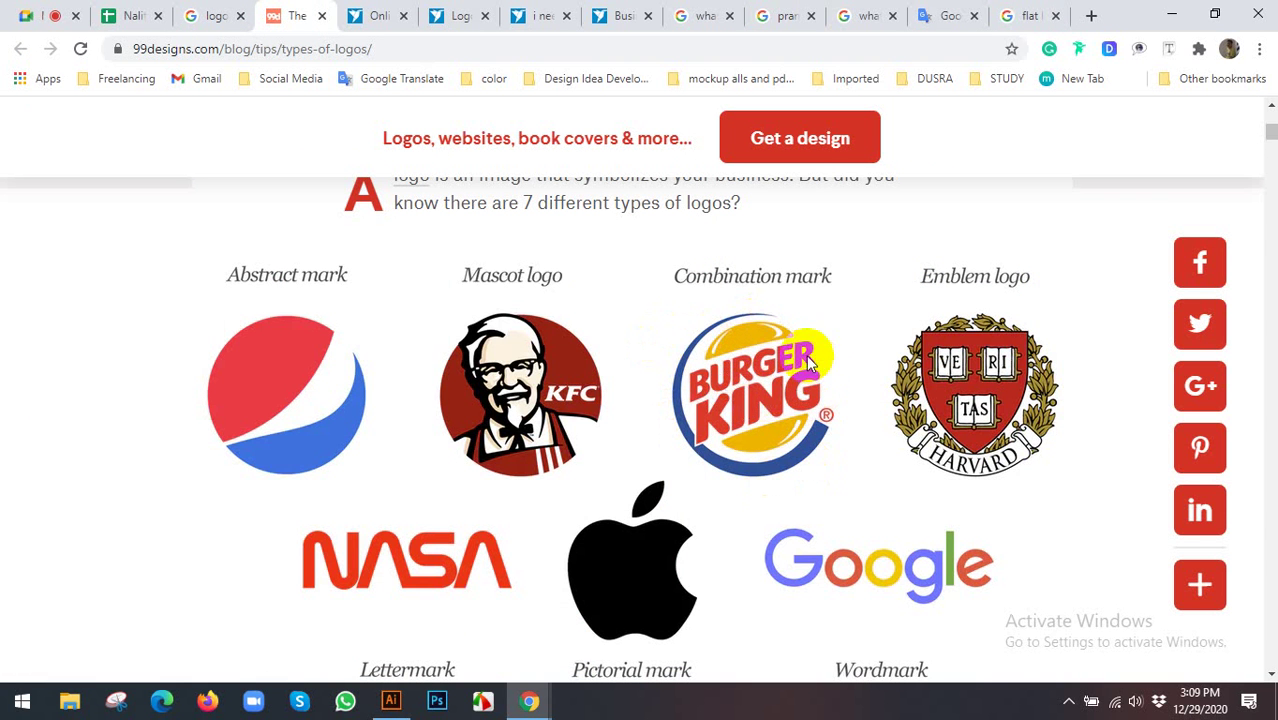
left_click(1015, 14)
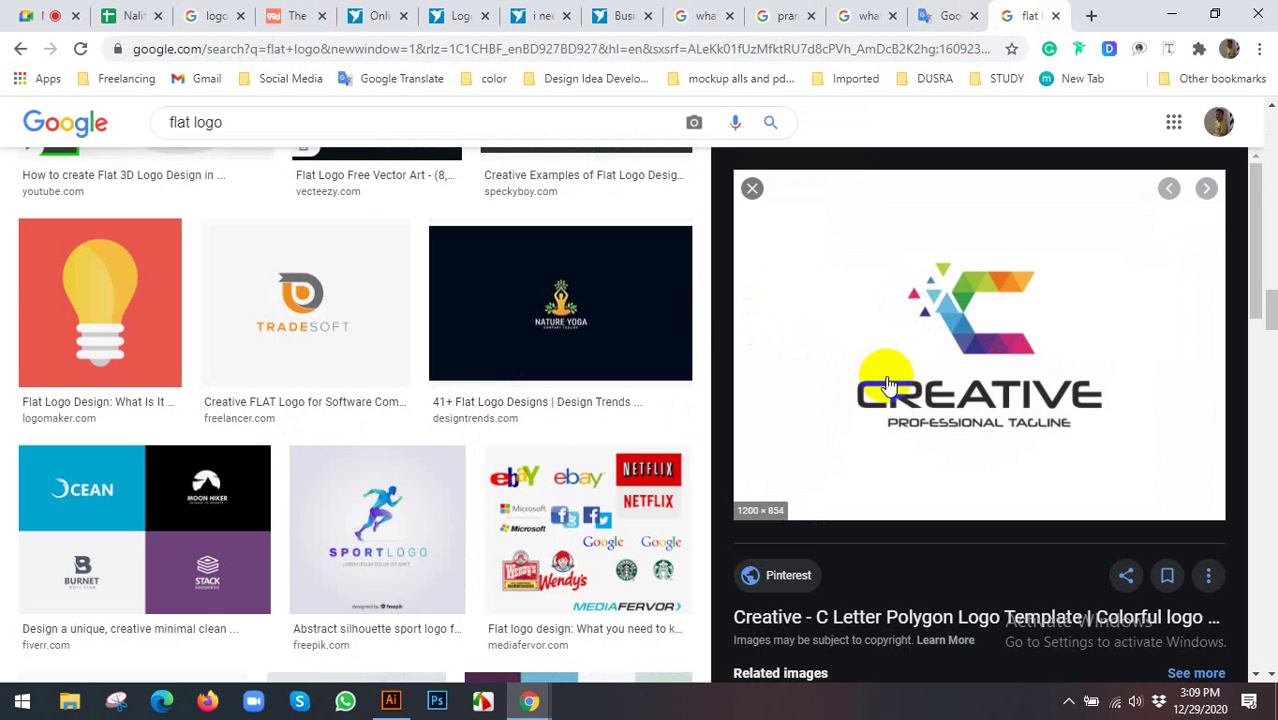
scroll(887, 385, "down", 1)
scroll(890, 380, "down", 2)
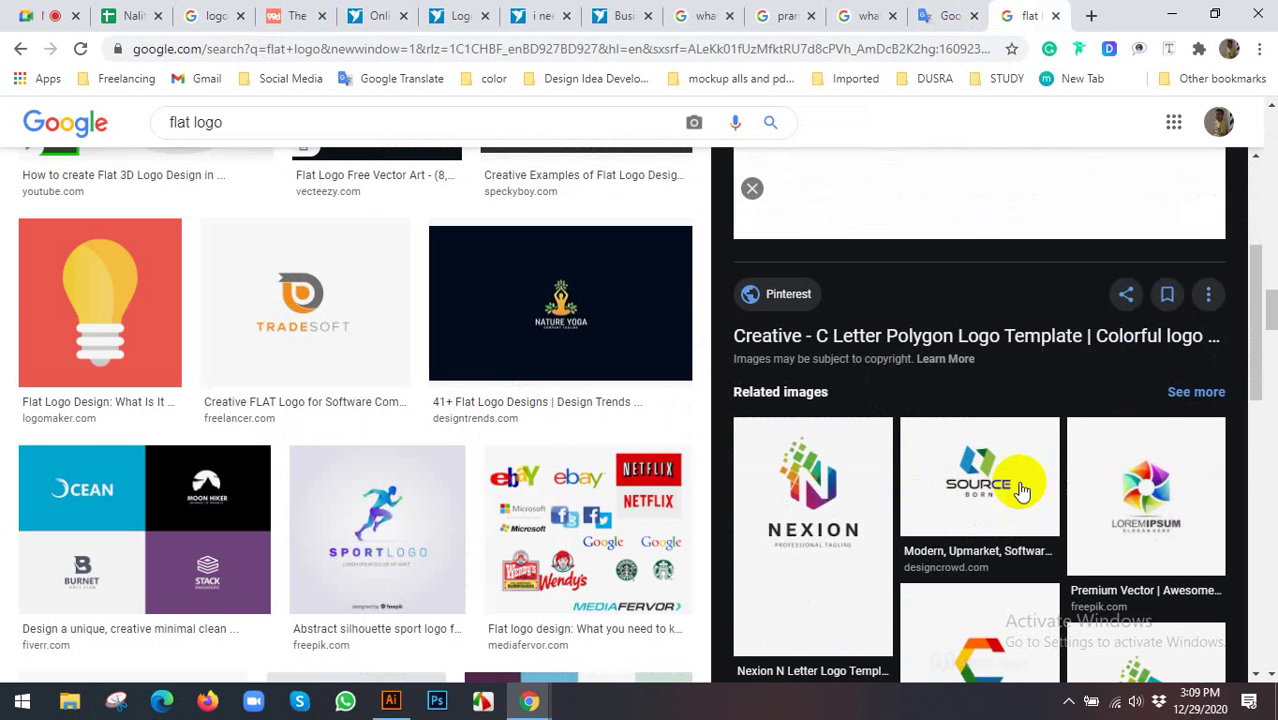
left_click(992, 480)
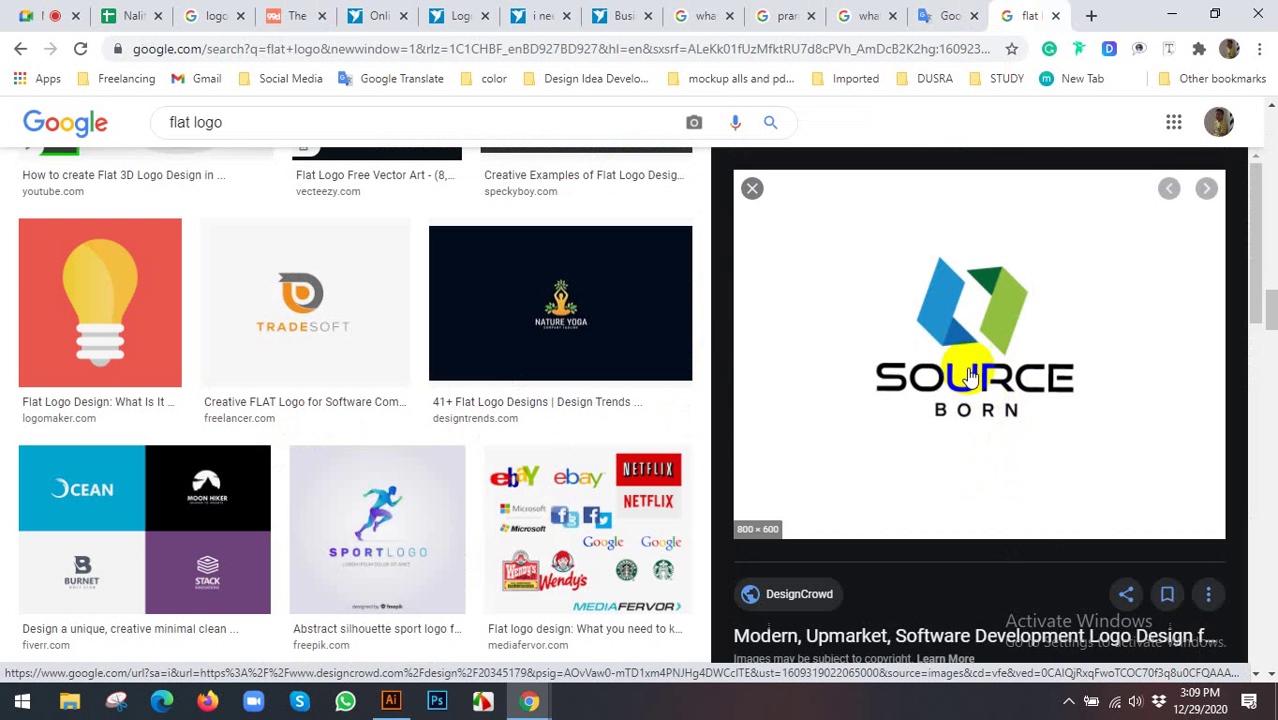
Preview the 'Logo Text Here' software logo from the related images
scroll(1005, 370, "down", 3)
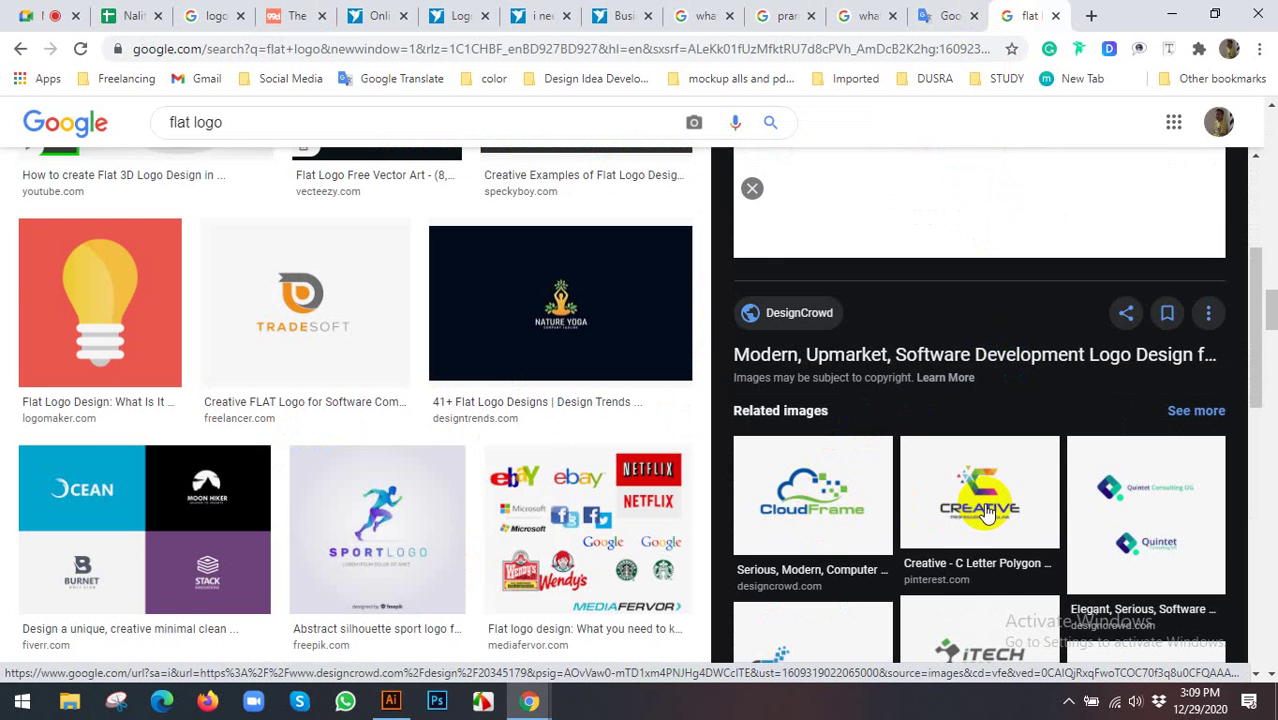
scroll(980, 510, "down", 5)
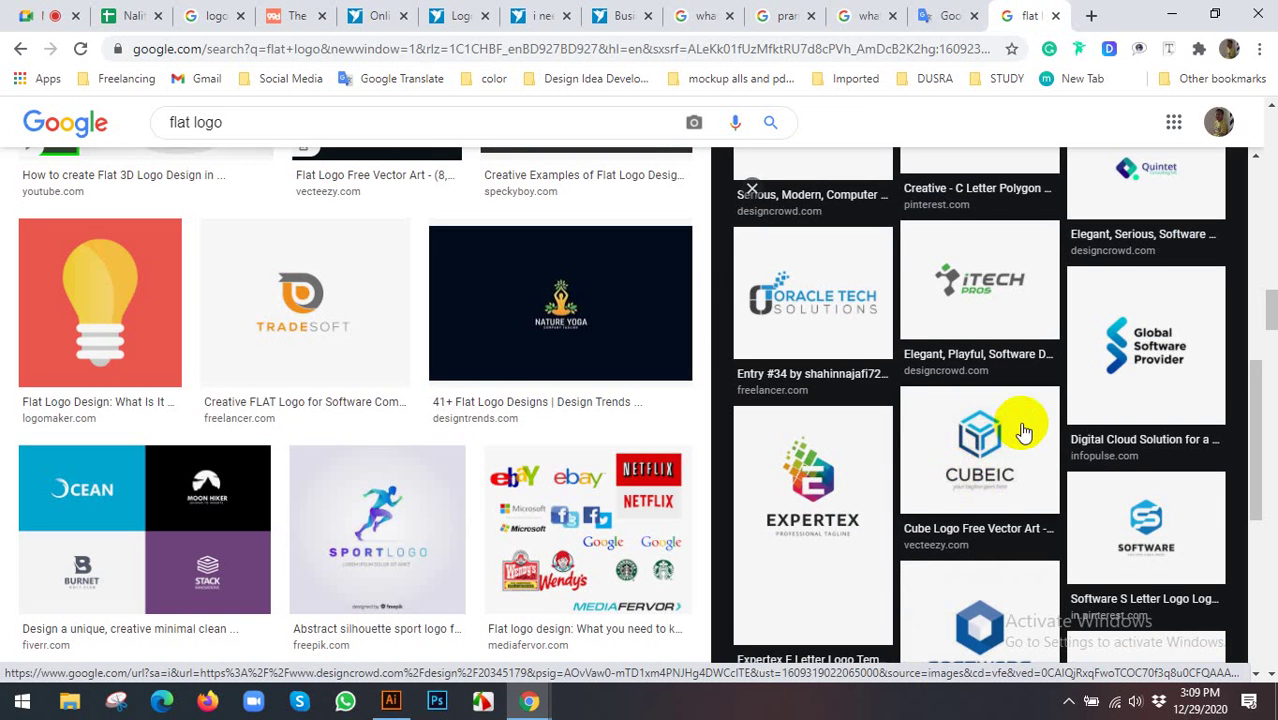
scroll(1018, 425, "down", 2)
scroll(1018, 430, "down", 1)
left_click(835, 440)
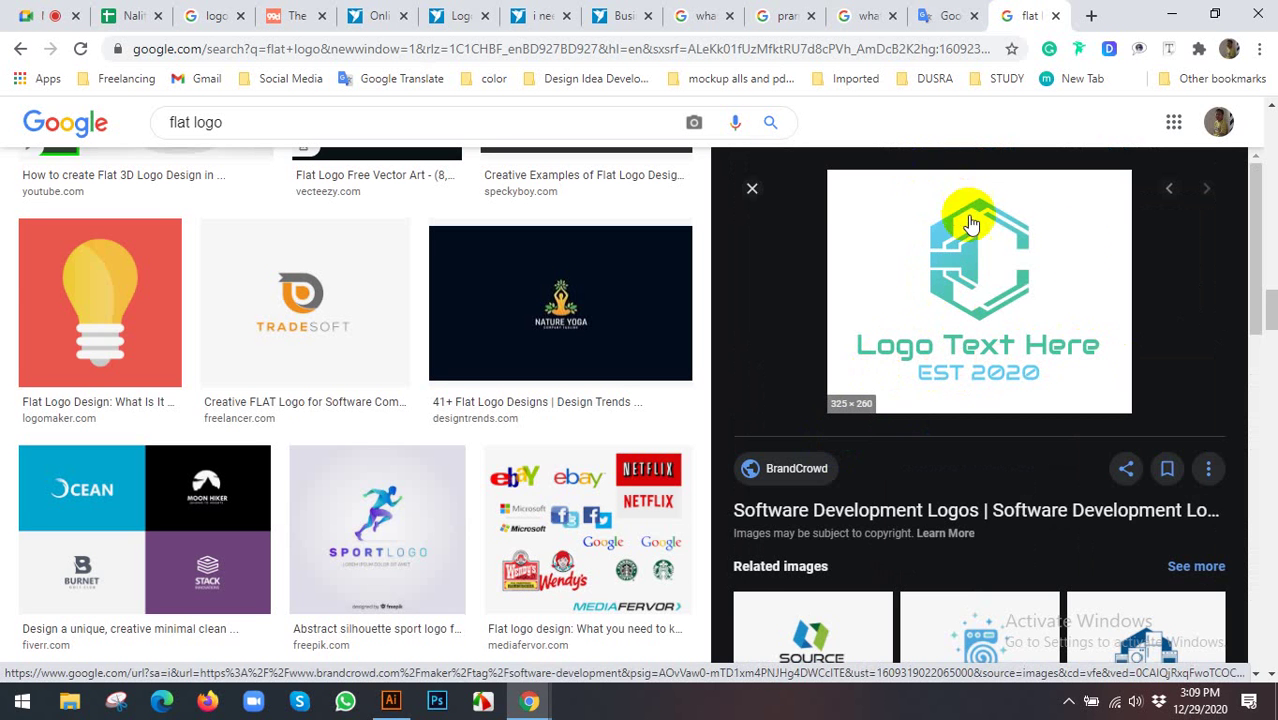
Browse further down the related results and preview the orange lion logo
scroll(1034, 330, "down", 2)
scroll(1036, 292, "down", 2)
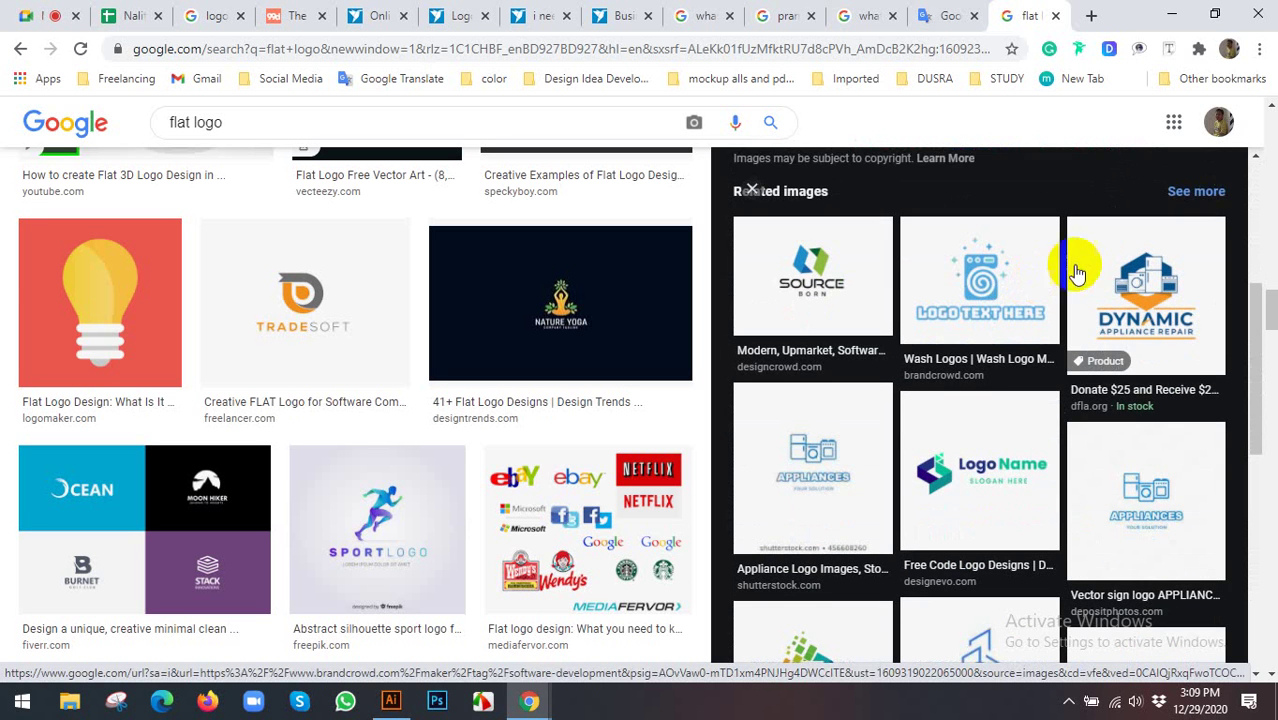
scroll(1150, 335, "down", 1)
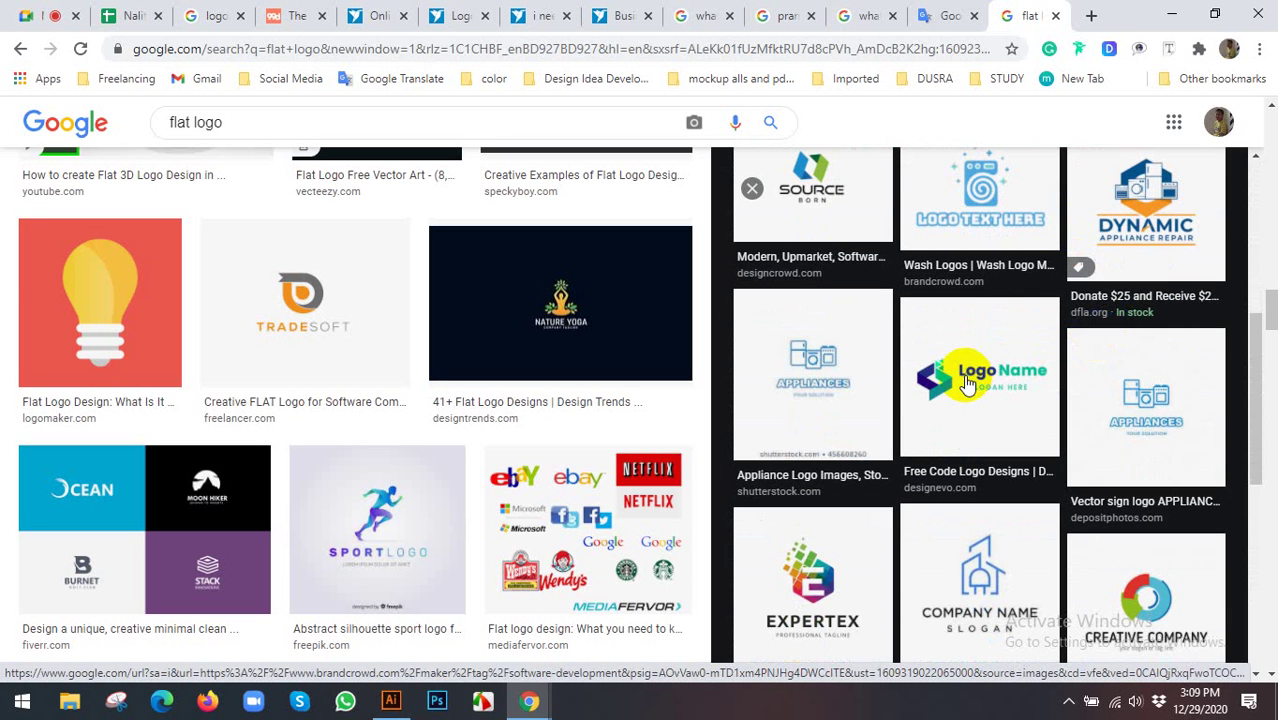
scroll(960, 380, "down", 4)
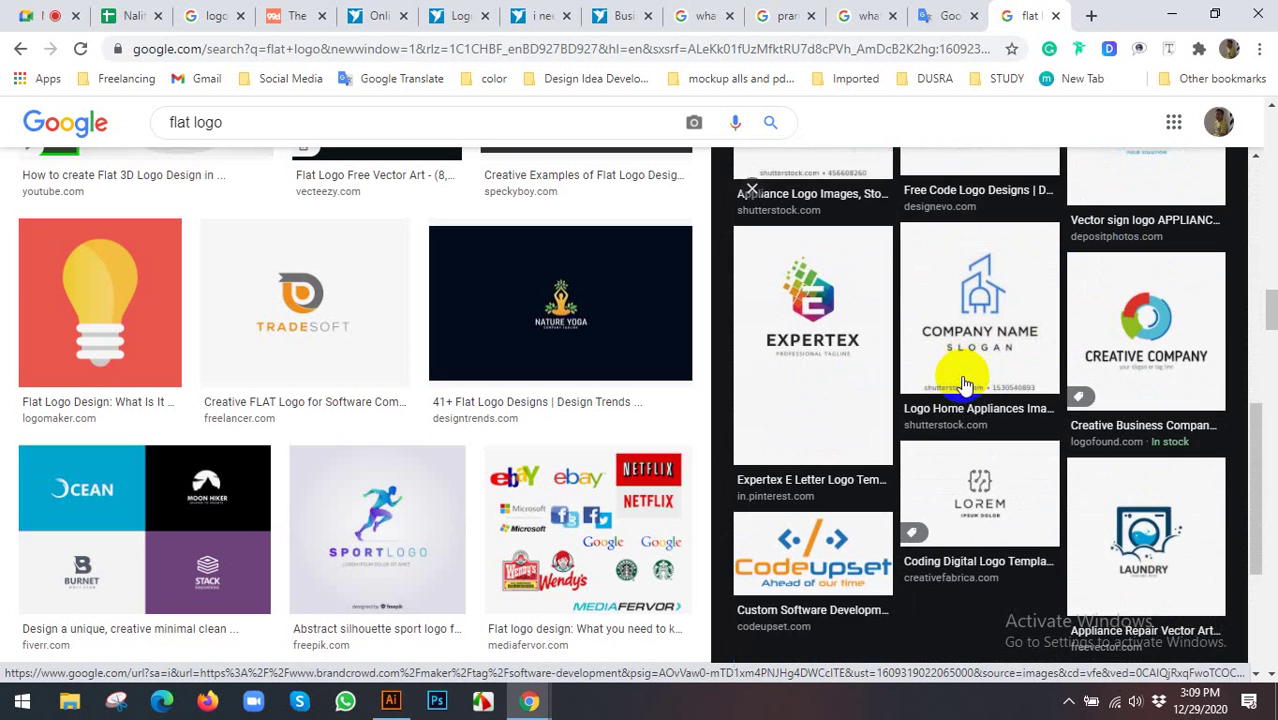
scroll(256, 374, "down", 3)
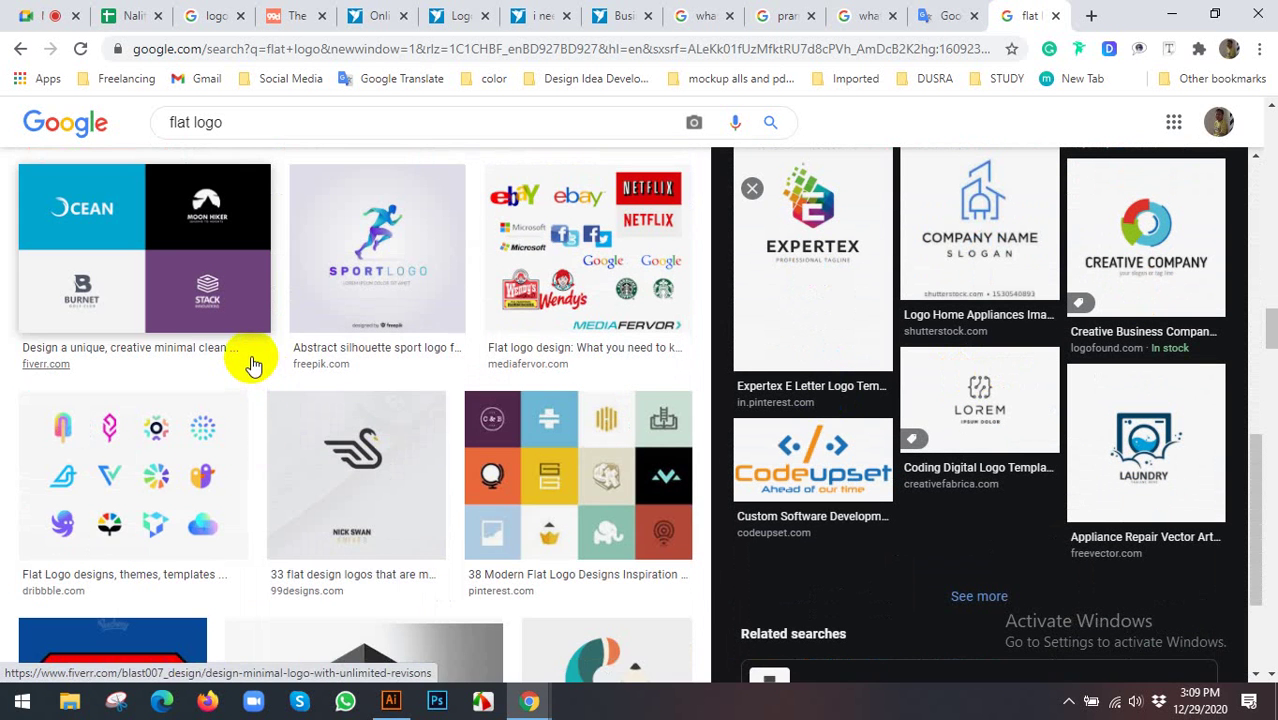
scroll(260, 360, "down", 3)
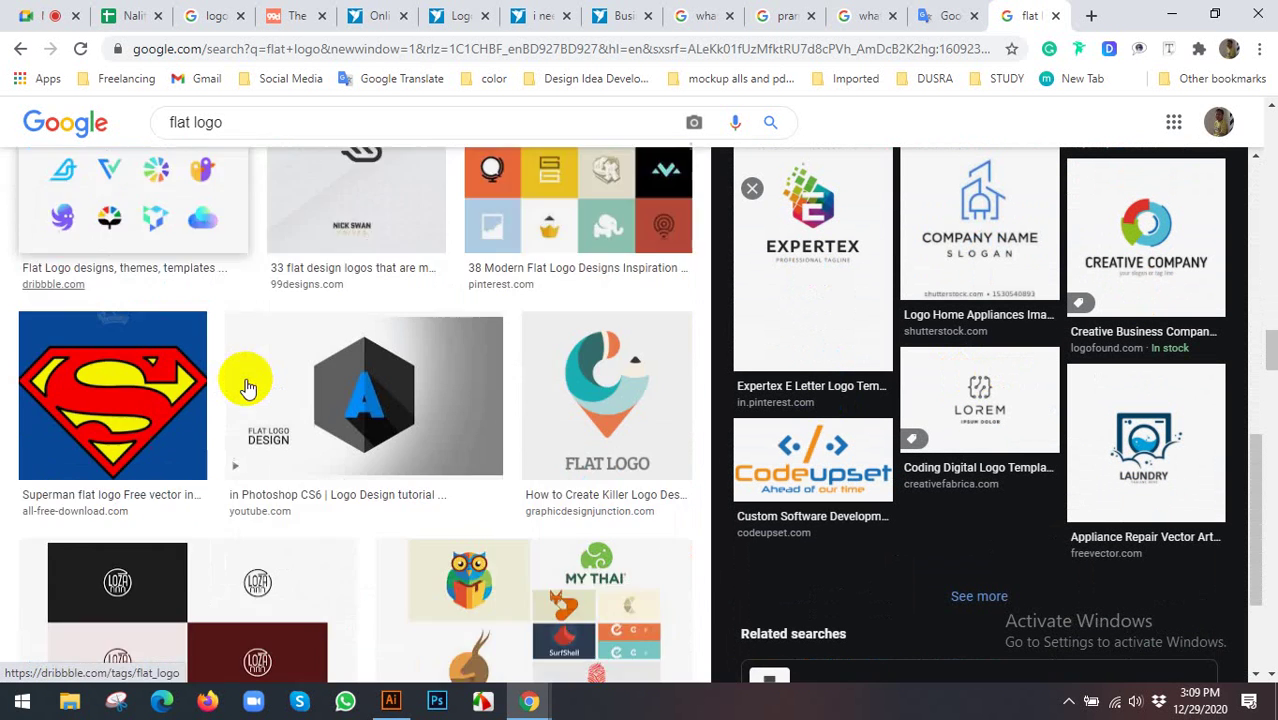
scroll(250, 382, "down", 2)
scroll(306, 330, "down", 3)
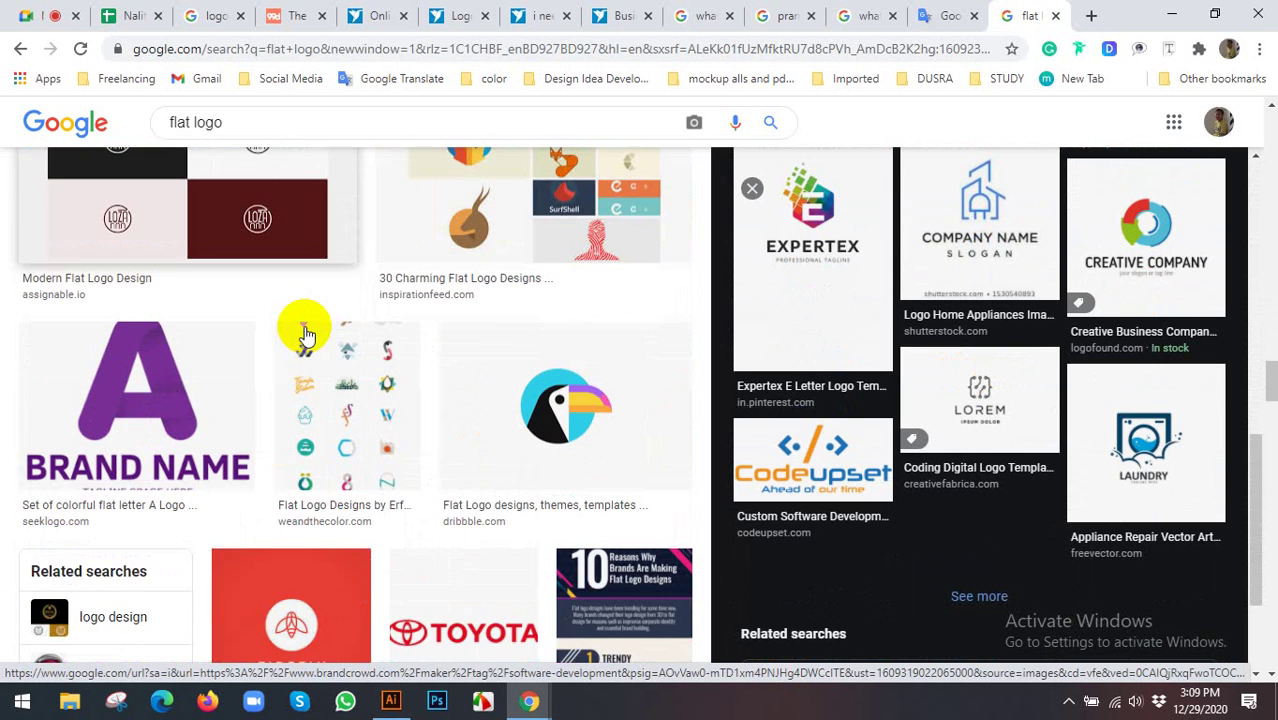
scroll(385, 335, "down", 2)
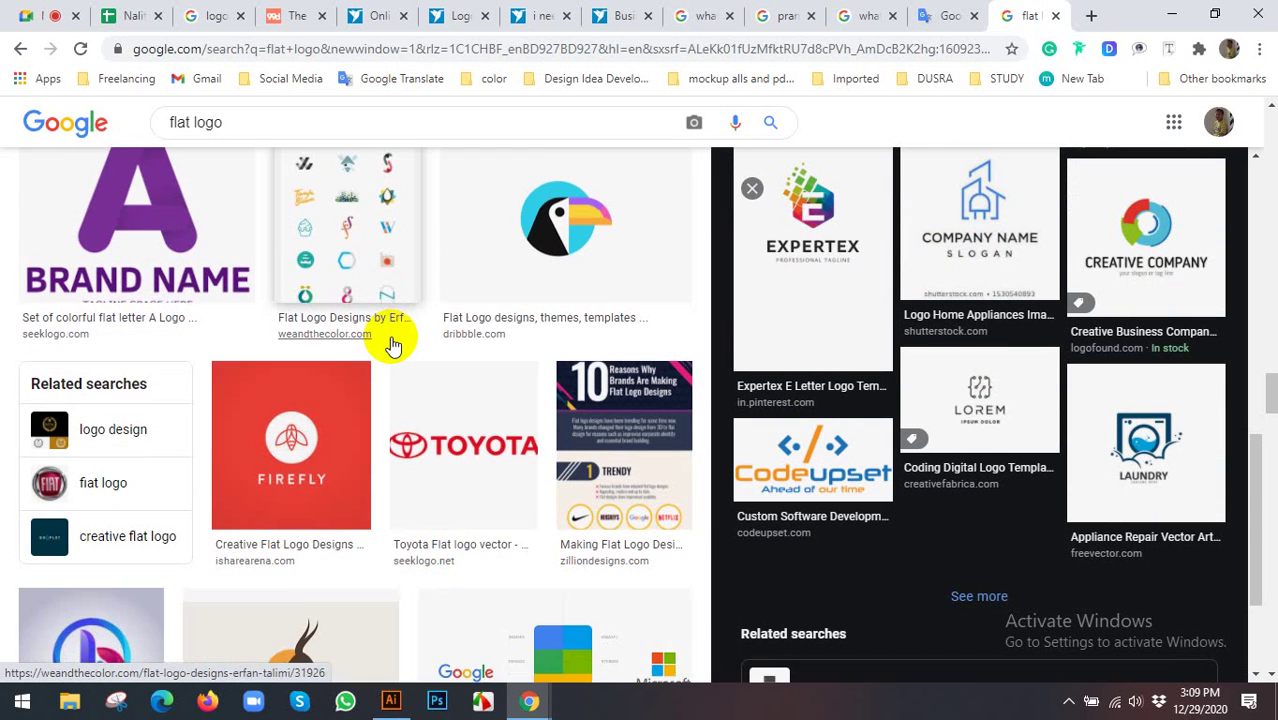
scroll(393, 340, "down", 3)
scroll(530, 334, "down", 3)
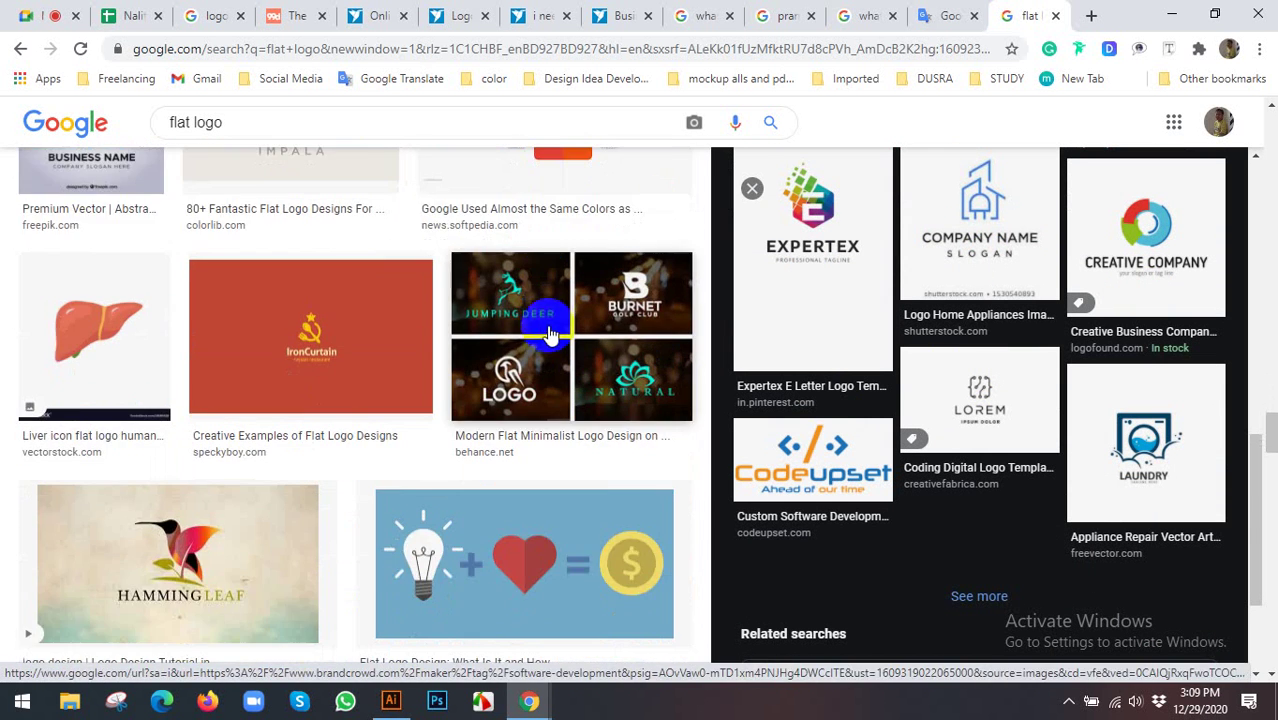
scroll(322, 357, "down", 3)
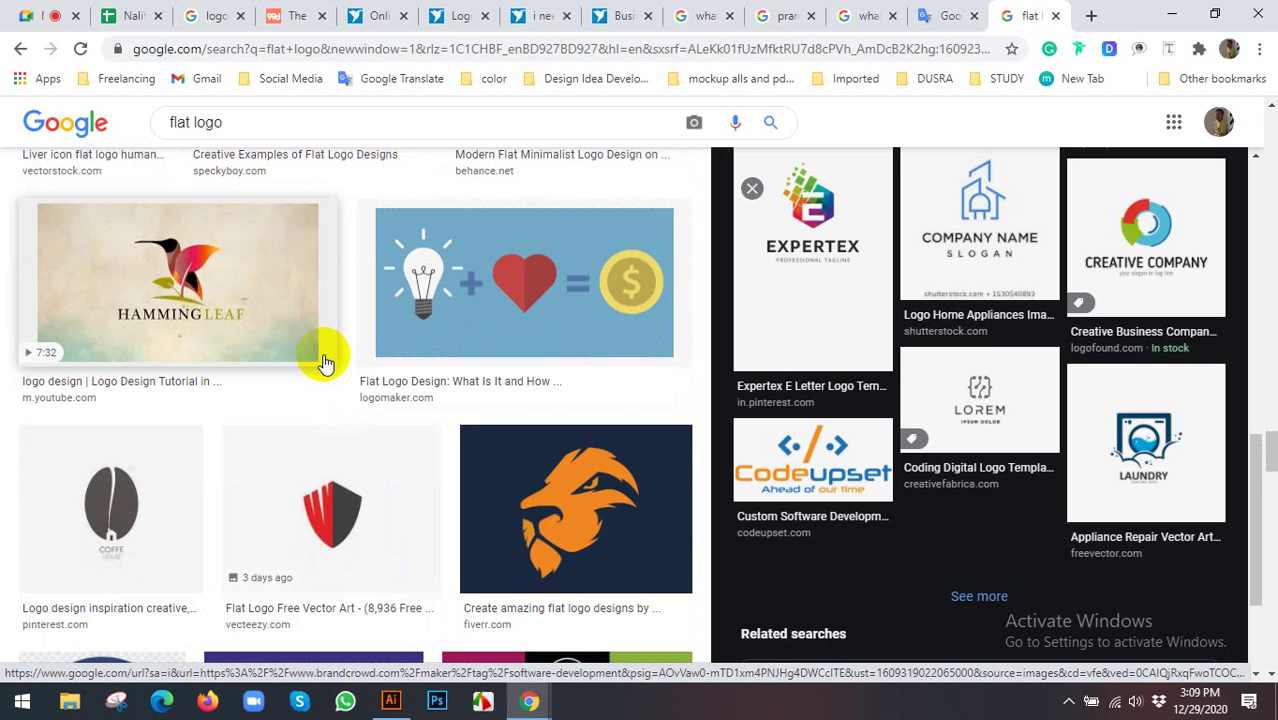
scroll(326, 360, "down", 3)
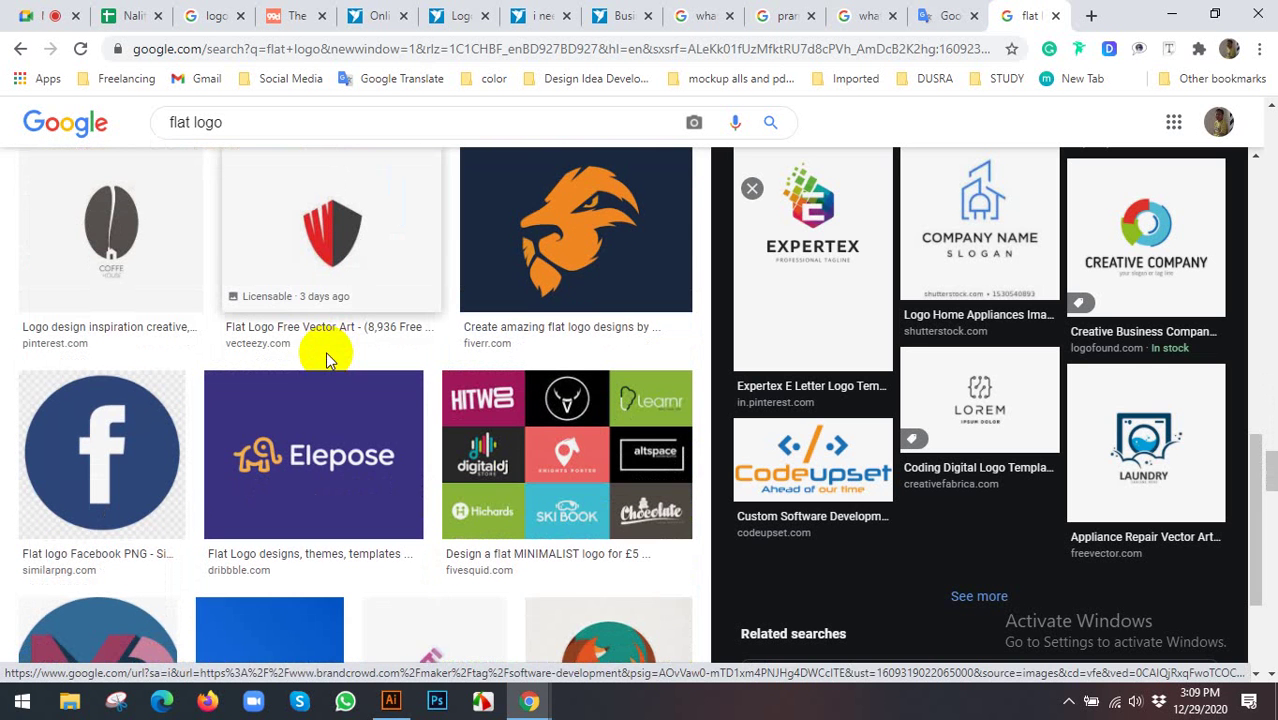
left_click(579, 288)
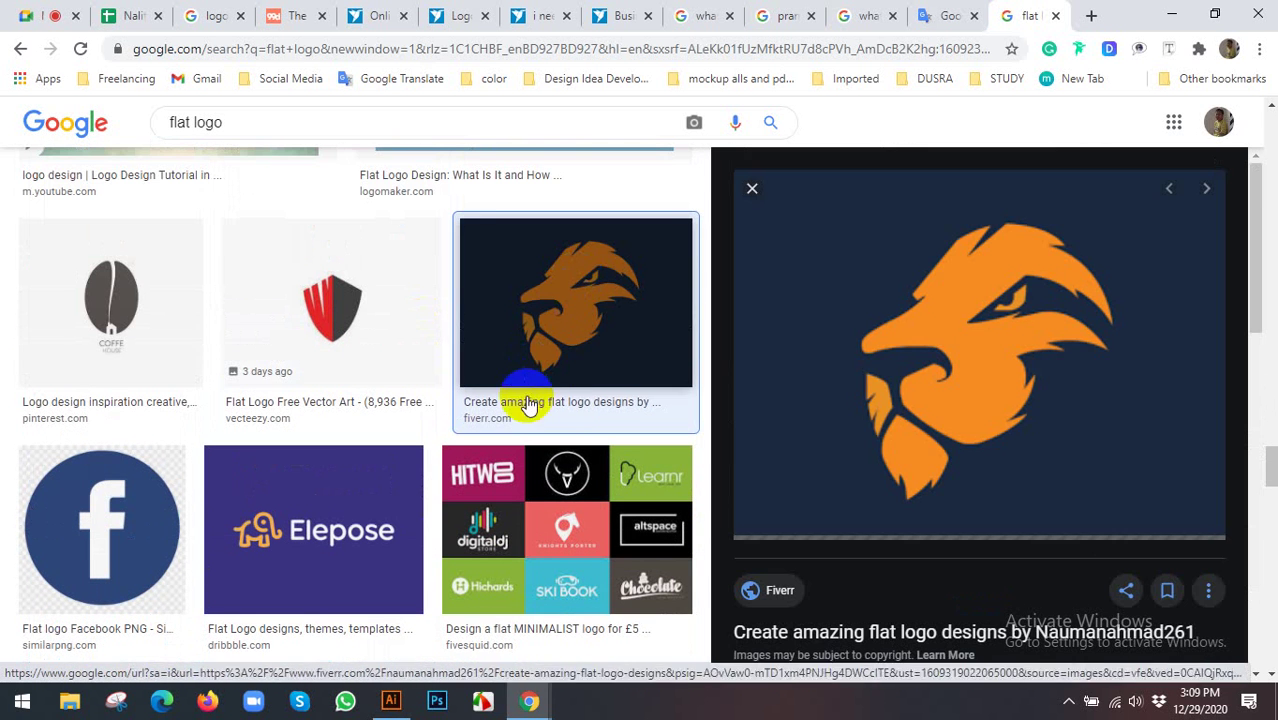
Preview the golden crown BRAND NAME logo
scroll(985, 320, "down", 3)
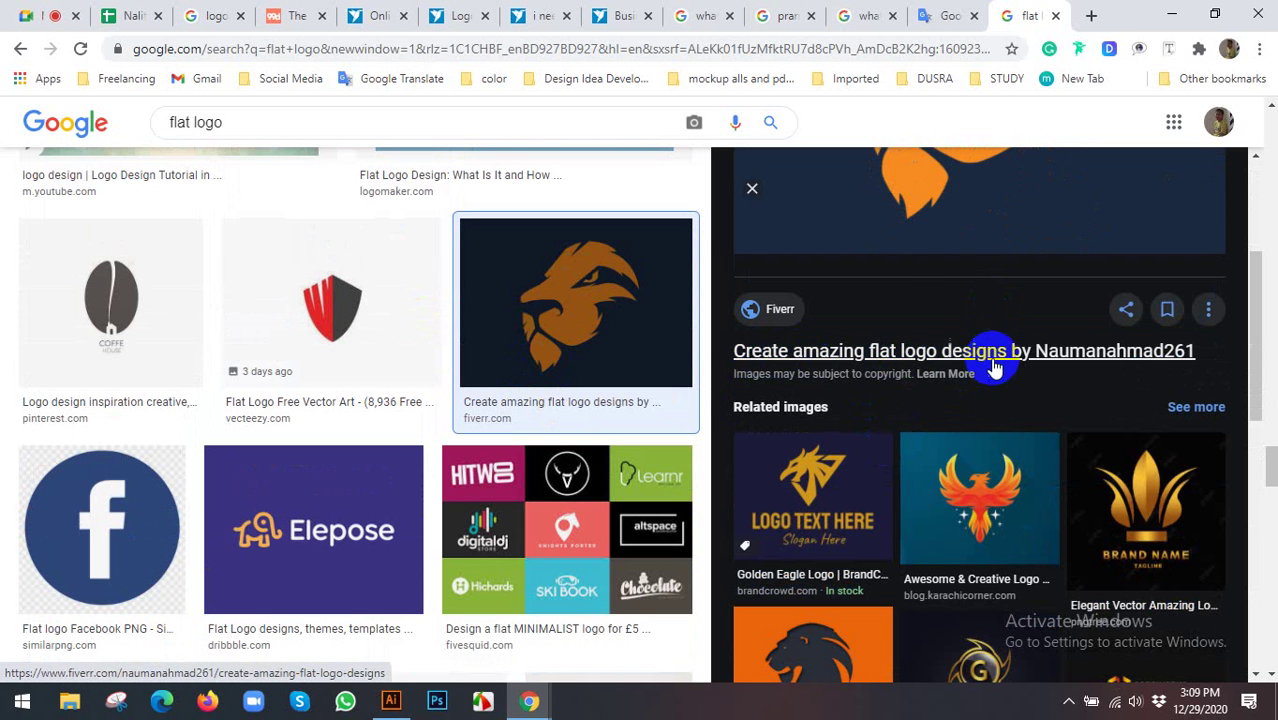
scroll(1042, 368, "up", 1)
scroll(1042, 368, "down", 2)
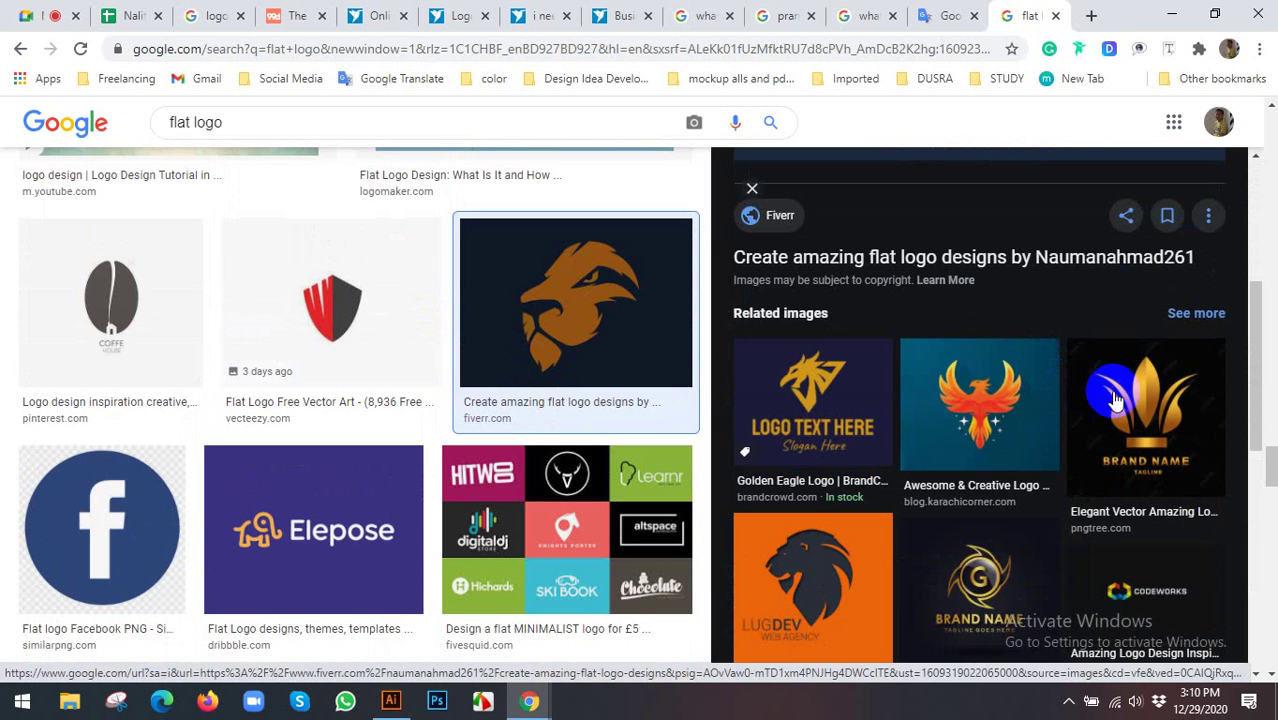
left_click(1116, 398)
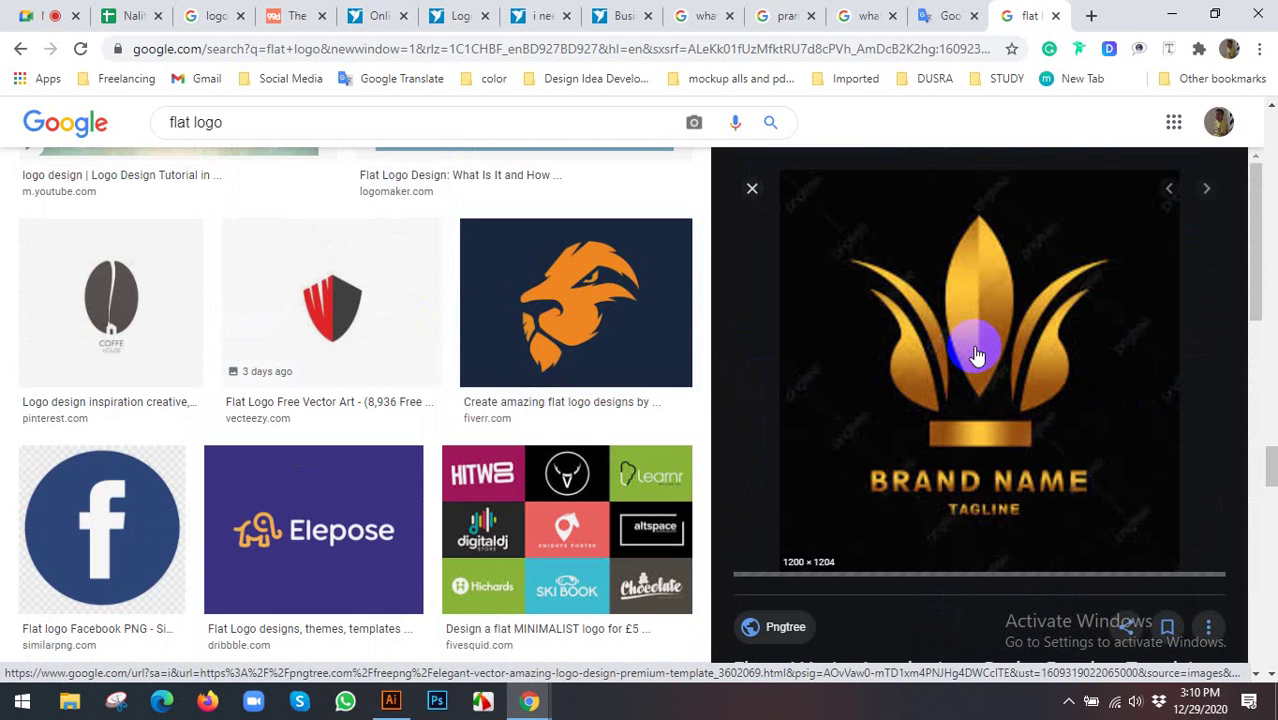
Preview Freepik's golden G alphabet logo and scroll through its related gold lettermarks
scroll(977, 356, "down", 2)
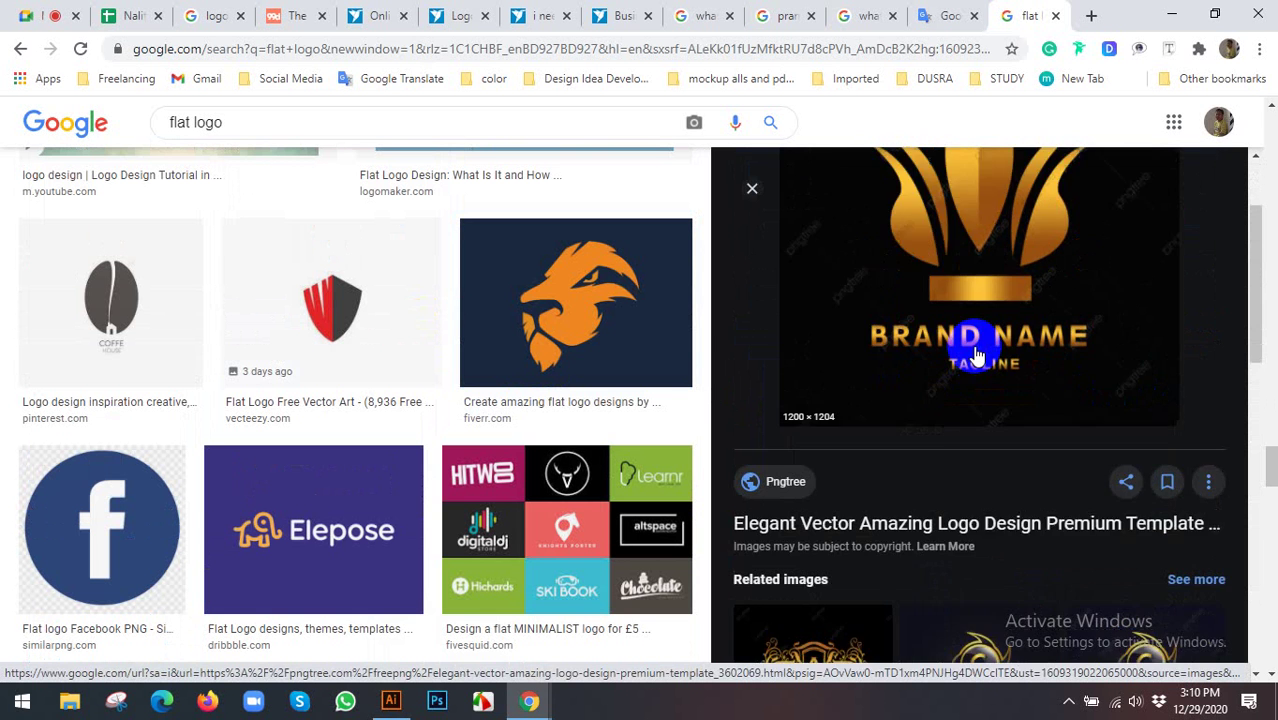
scroll(977, 356, "down", 2)
scroll(977, 356, "down", 2)
scroll(977, 356, "down", 2)
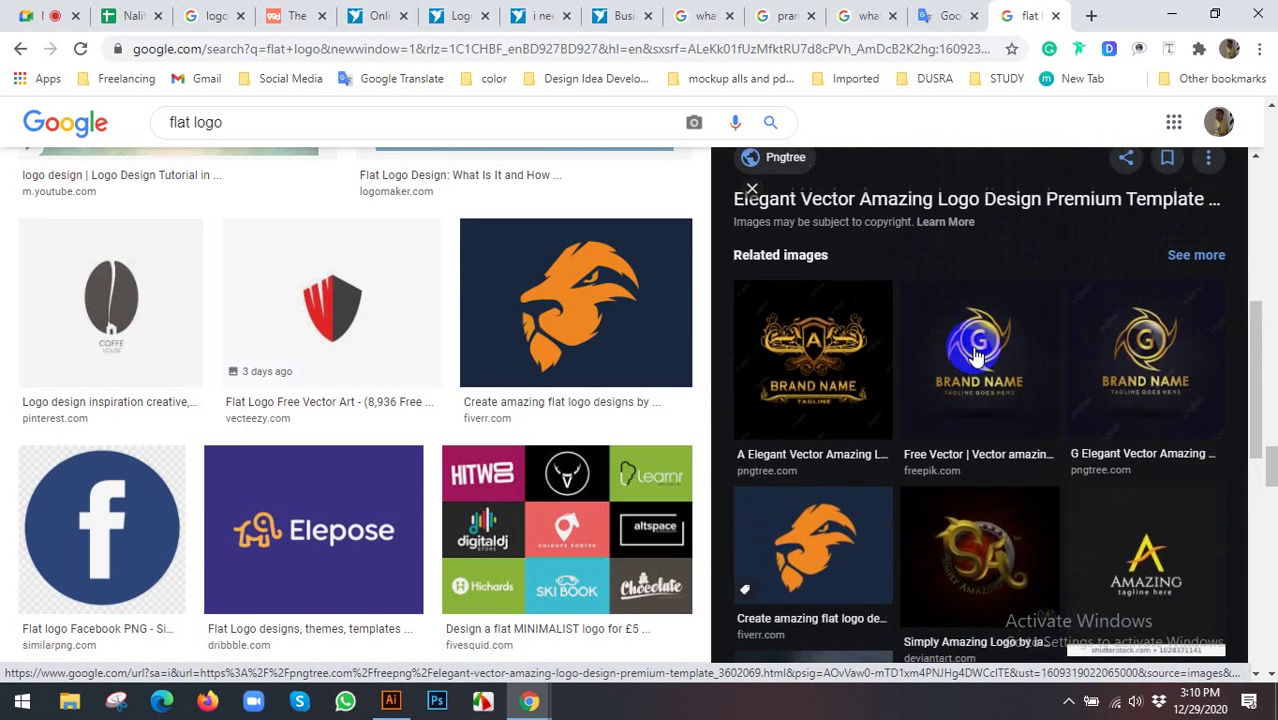
left_click(977, 356)
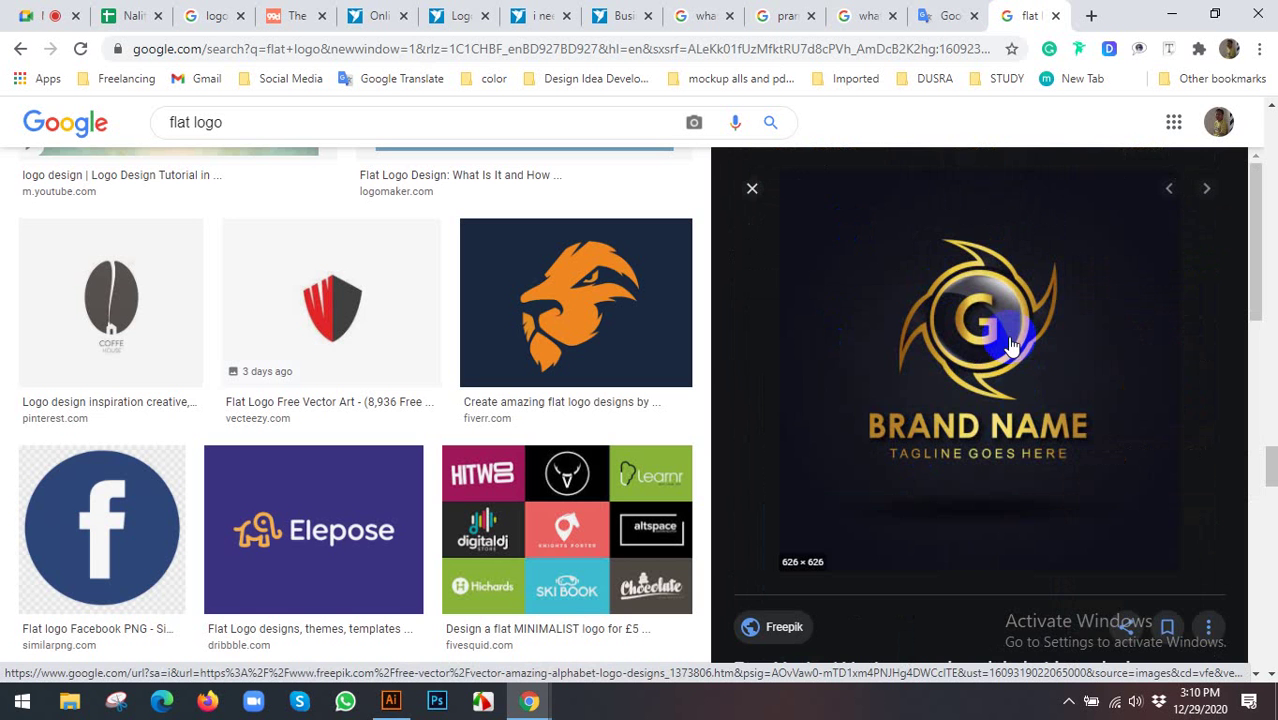
scroll(1016, 348, "down", 1)
scroll(1005, 345, "down", 2)
scroll(1002, 344, "down", 1)
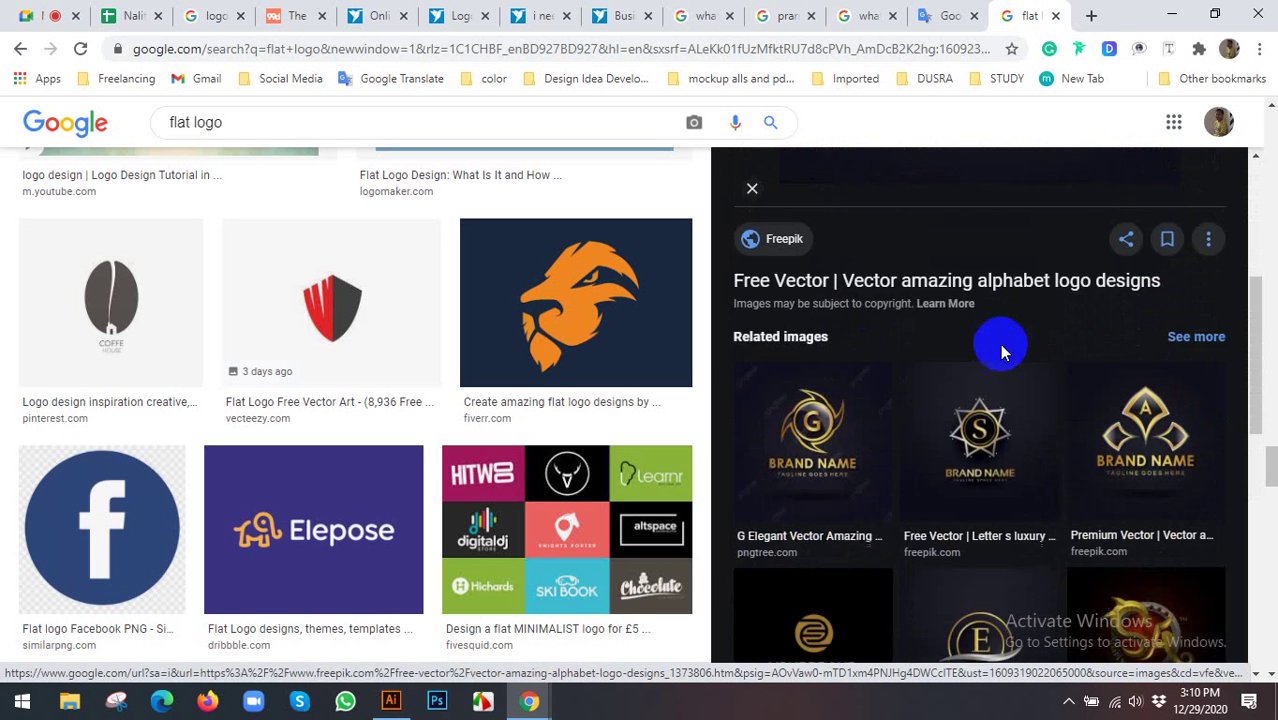
scroll(999, 343, "down", 2)
scroll(938, 475, "down", 2)
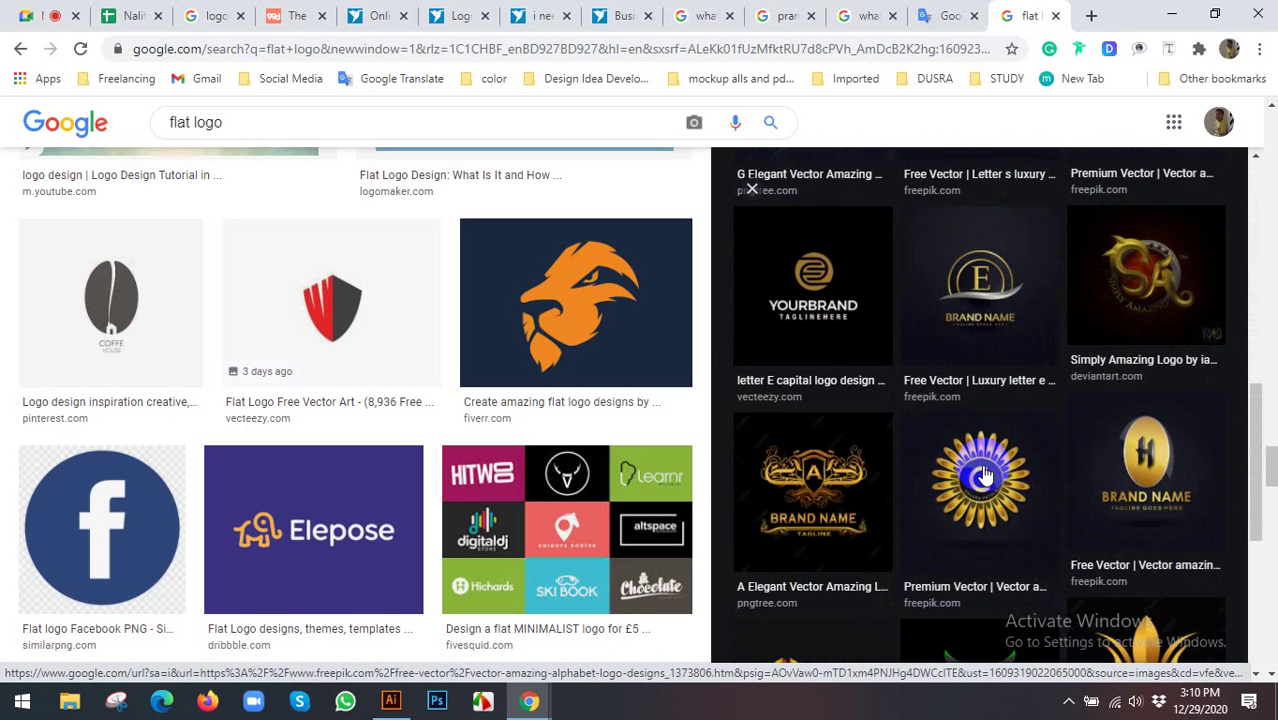
Reread the opening of the Freelancer Logo design brief, then return to Google Translate
left_click(442, 8)
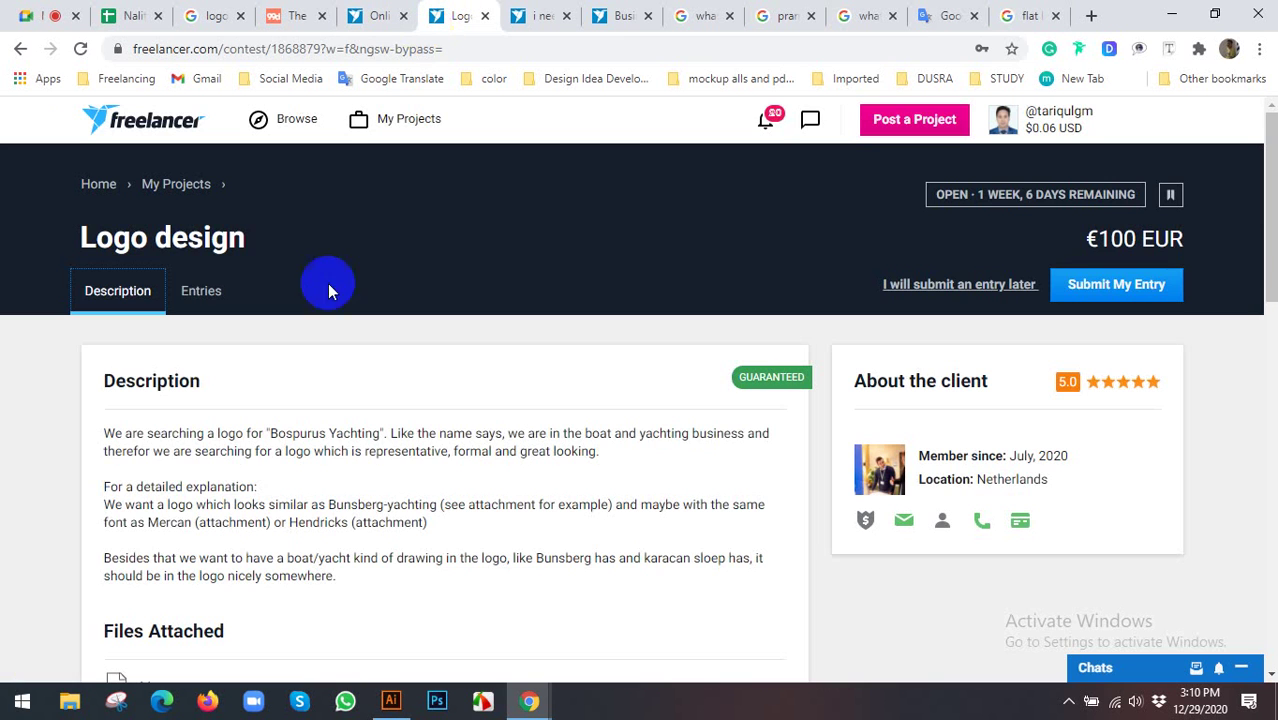
left_click_drag(145, 451, 428, 451)
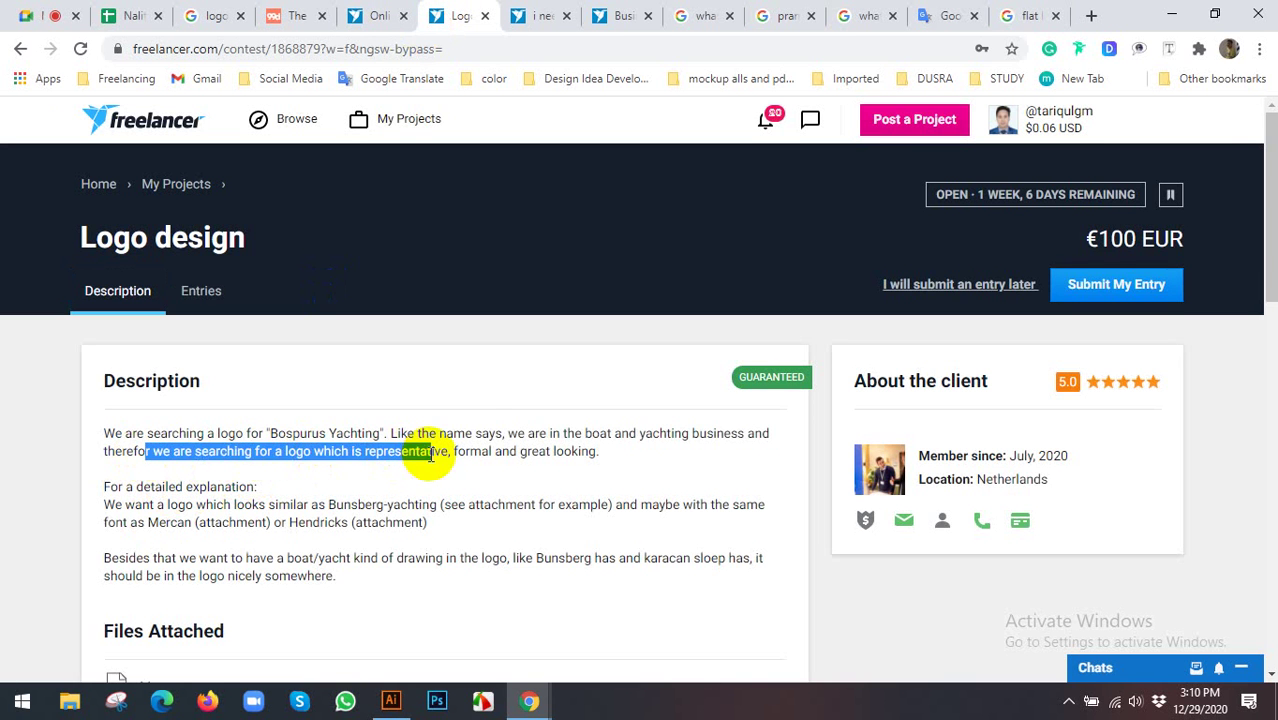
left_click(475, 425)
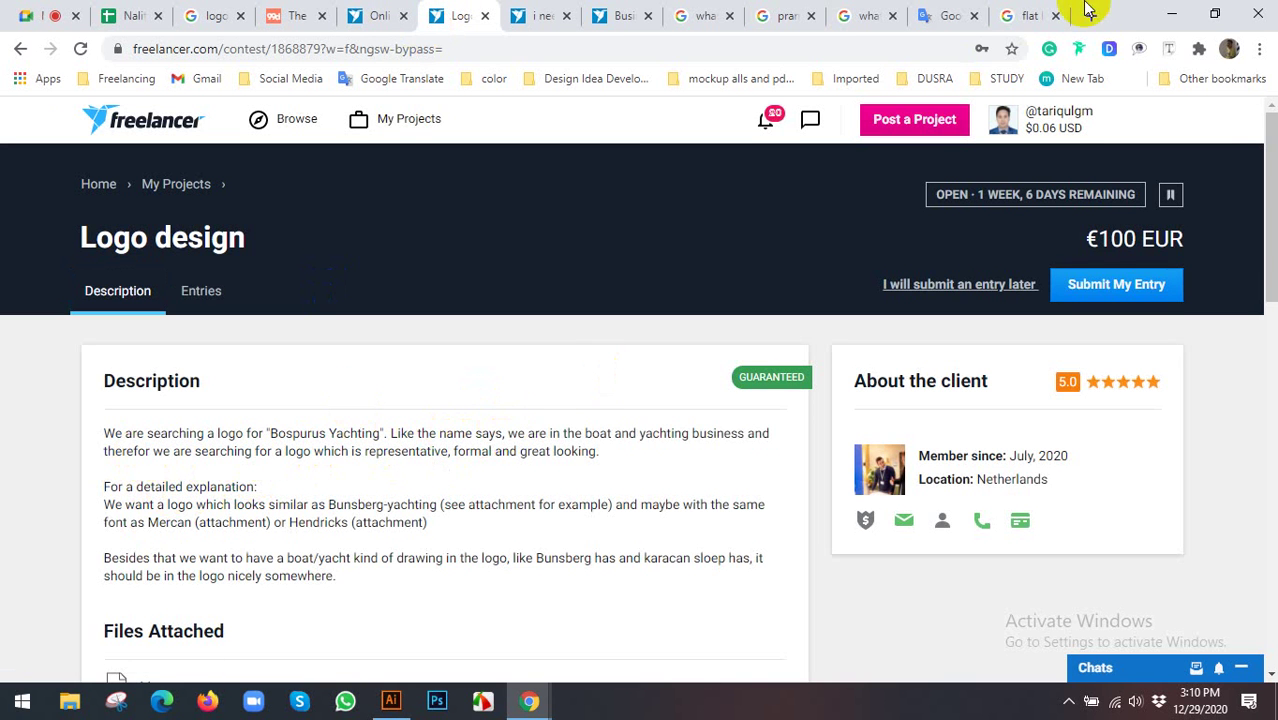
left_click(944, 10)
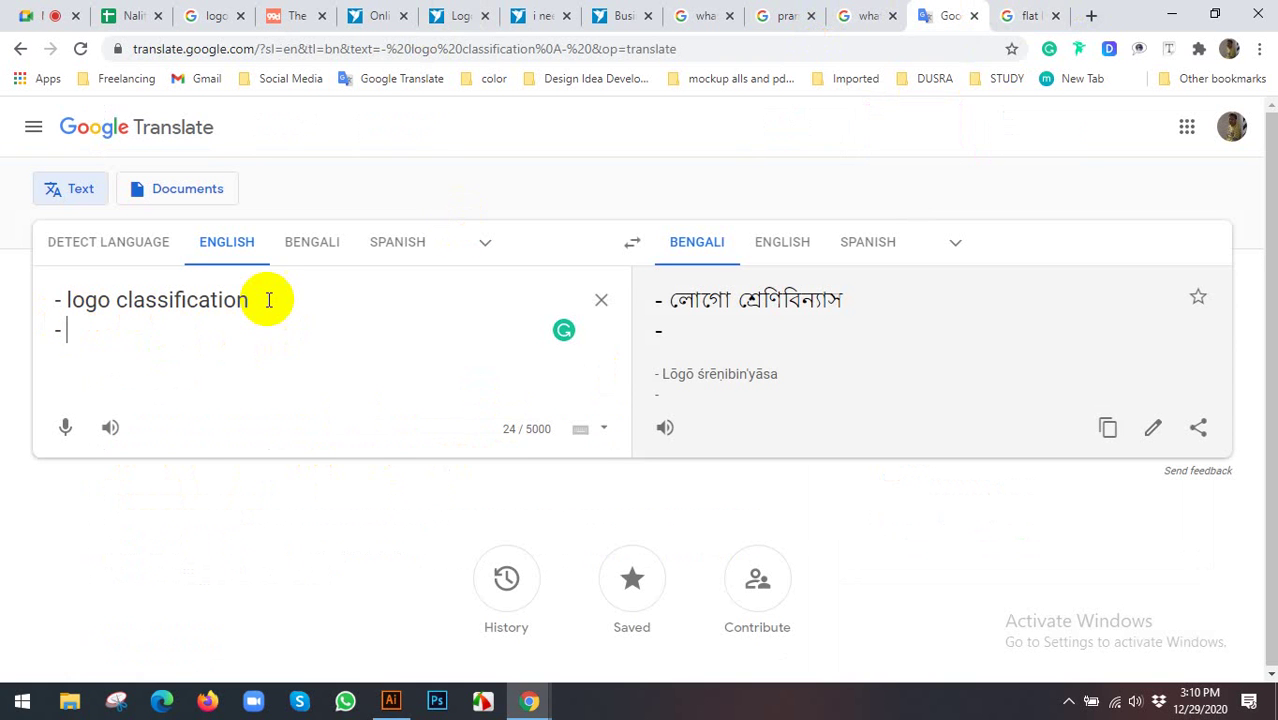
Change the first checklist line from '- logo classification' to '- Description'
left_click(278, 293)
key("BackSpace")
key("BackSpace")
key("BackSpace")
key("BackSpace")
key("BackSpace")
key("BackSpace")
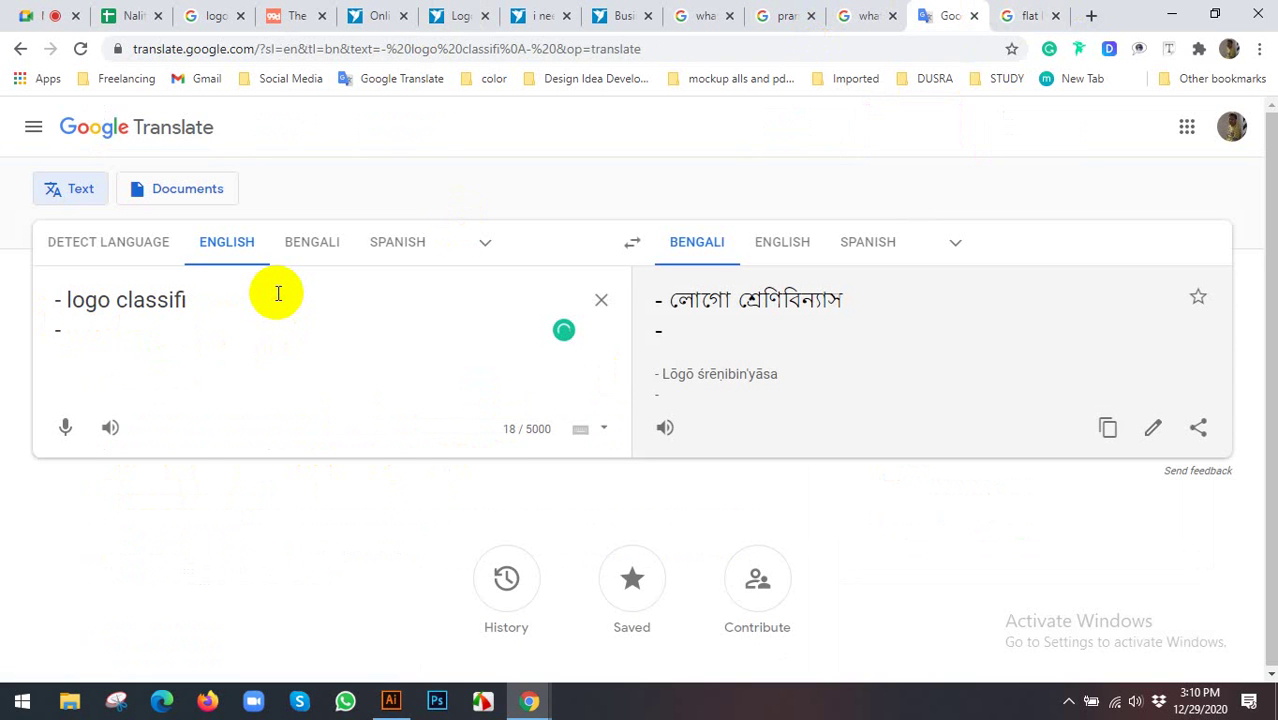
key("BackSpace")
key("BackSpace")
key("BackSpace")
key("BackSpace")
key("BackSpace")
key("BackSpace")
key("BackSpace")
key("BackSpace")
key("BackSpace")
key("BackSpace")
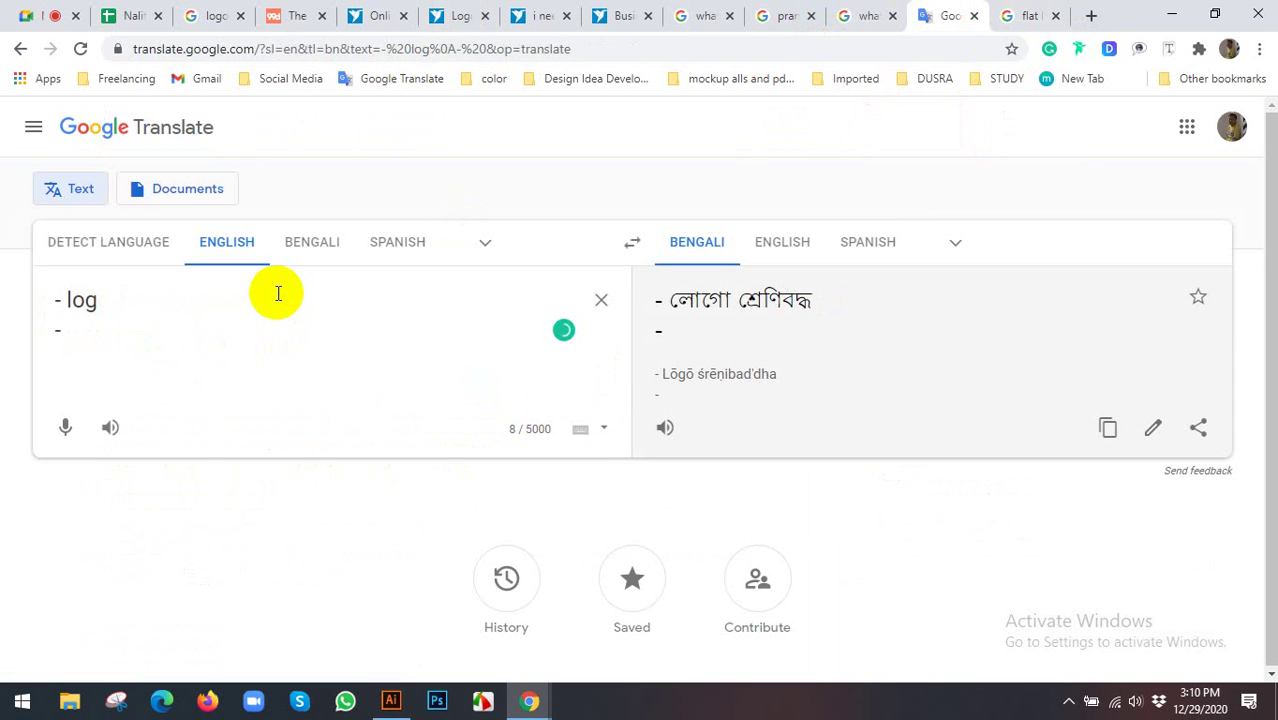
key("BackSpace")
key("BackSpace")
key("BackSpace")
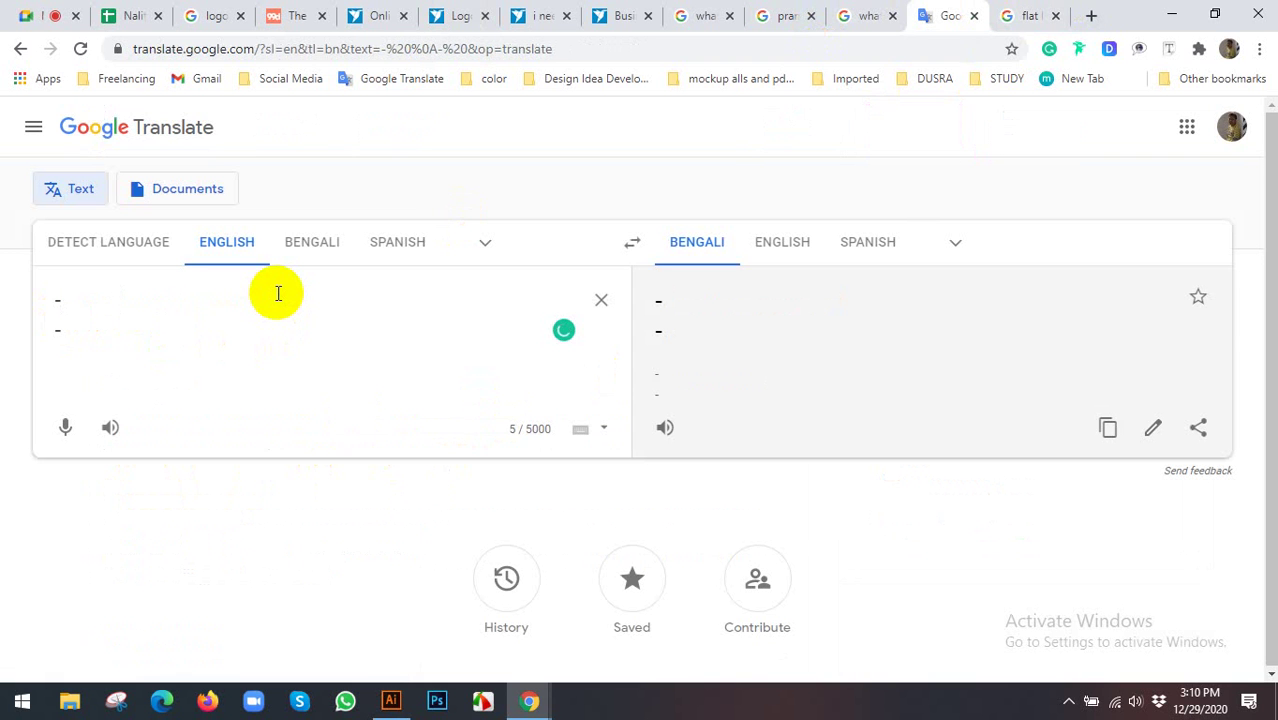
type("desc")
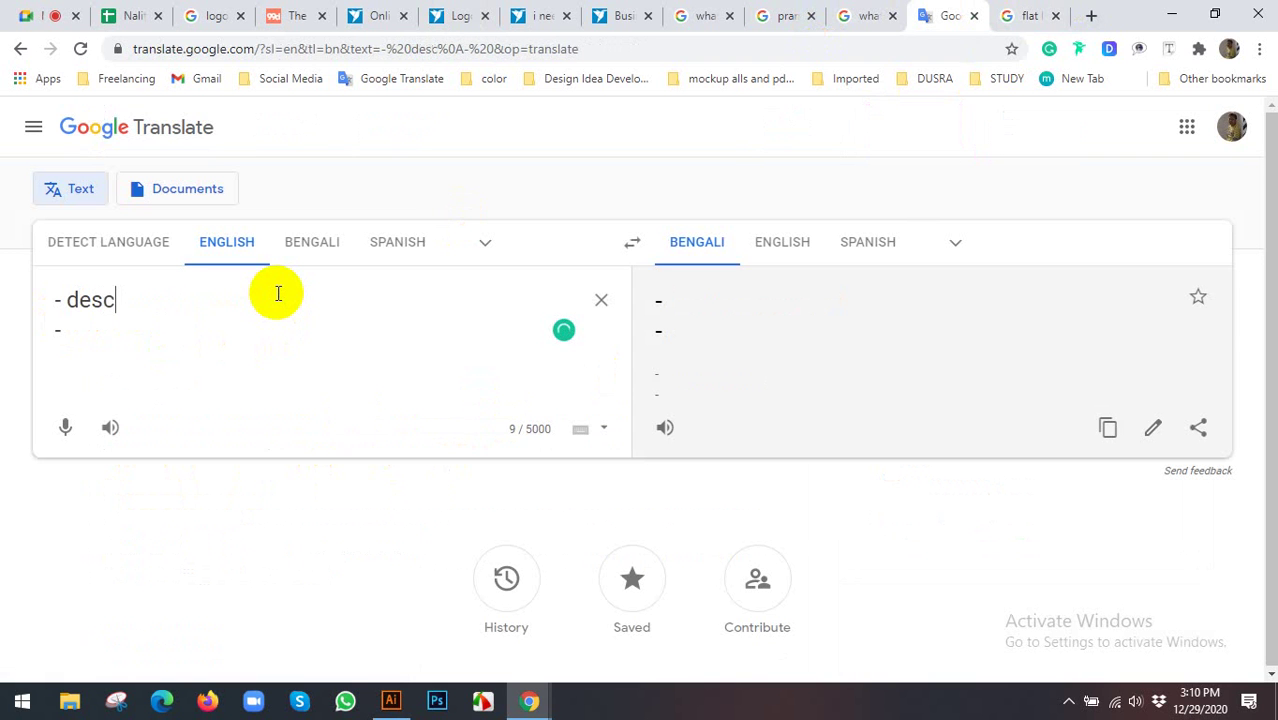
type("rp")
key("BackSpace")
type("i")
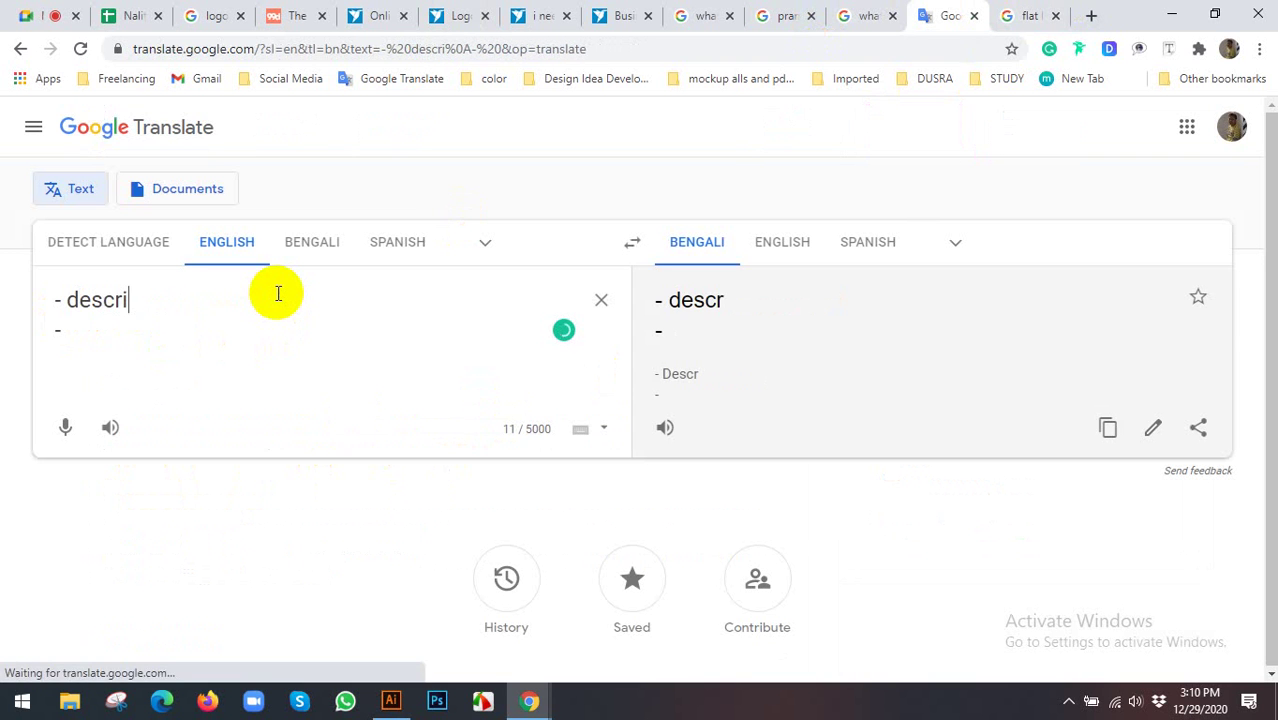
type("ption")
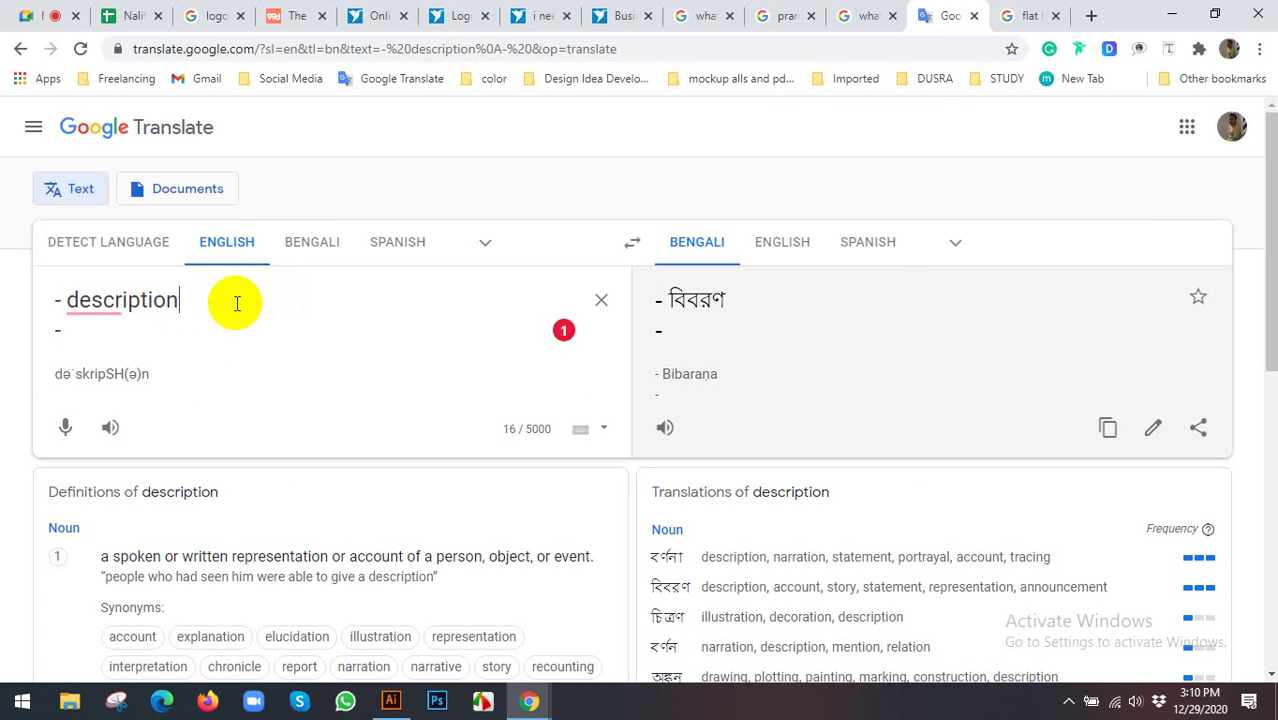
left_click(78, 298)
key("Delete")
type("D")
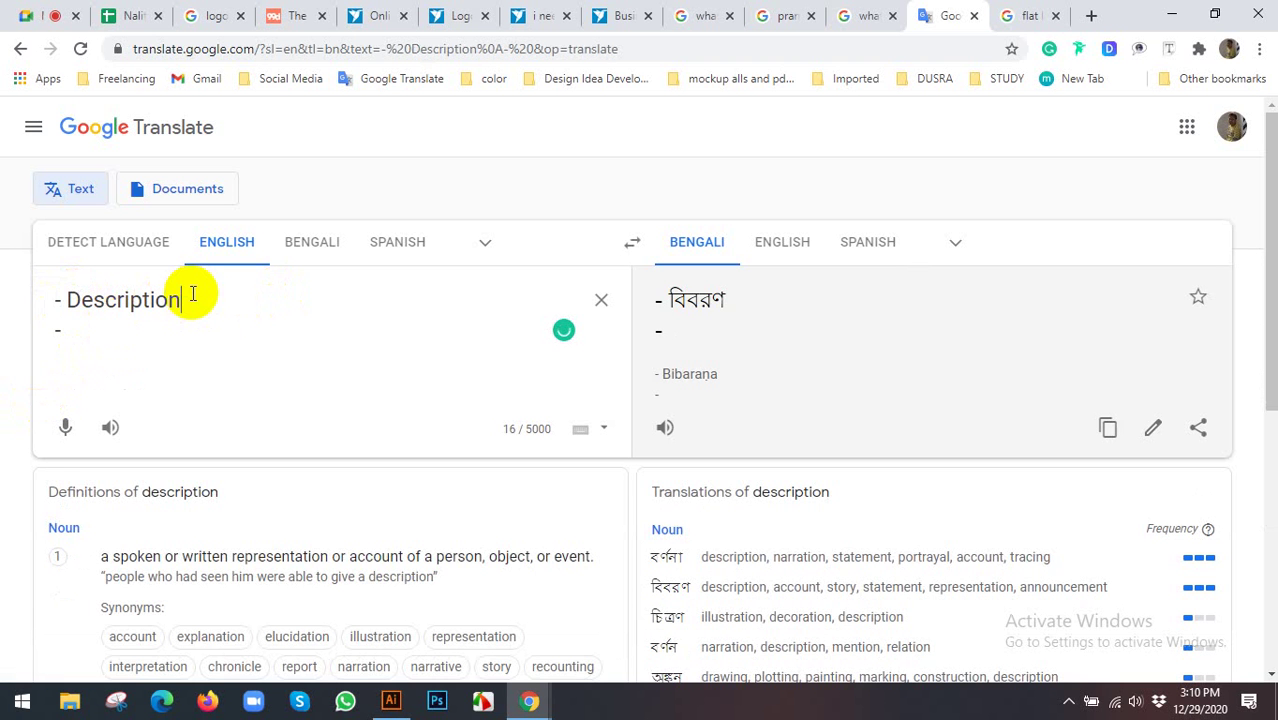
Replace 'Description' with the word 'Brief' on the first line
left_click_drag(193, 293, 66, 300)
type("বা")
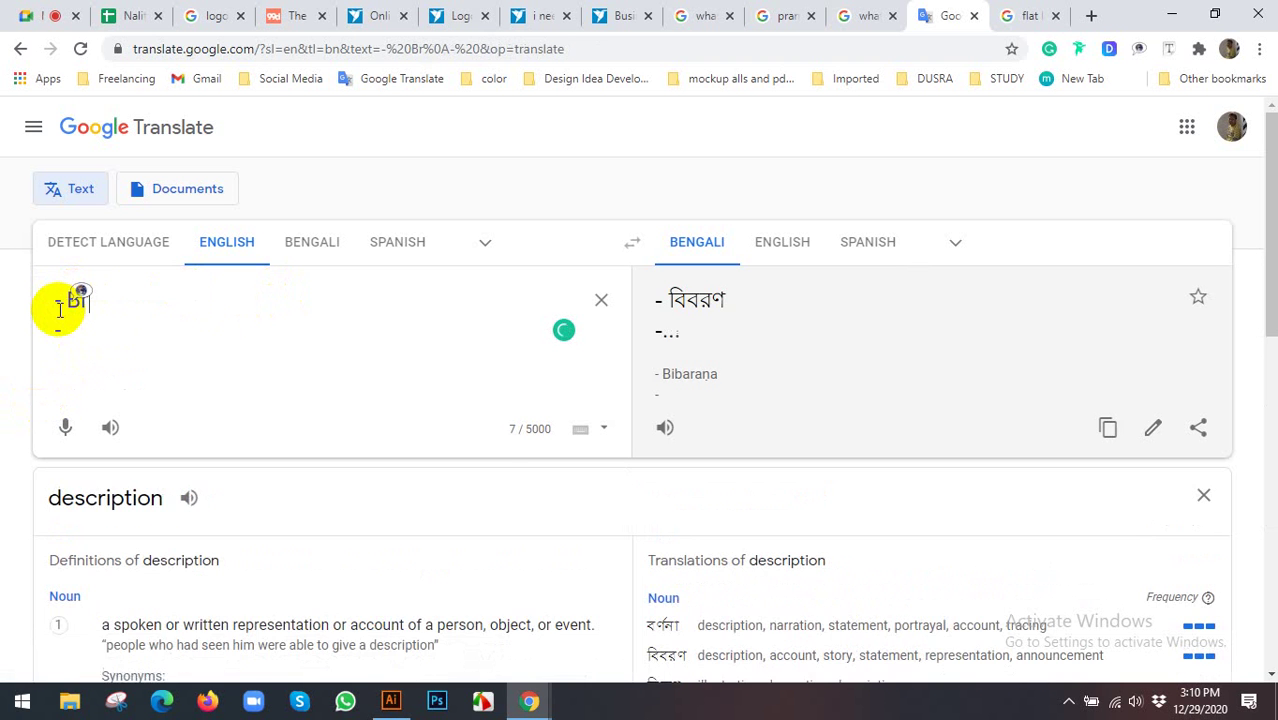
type("if")
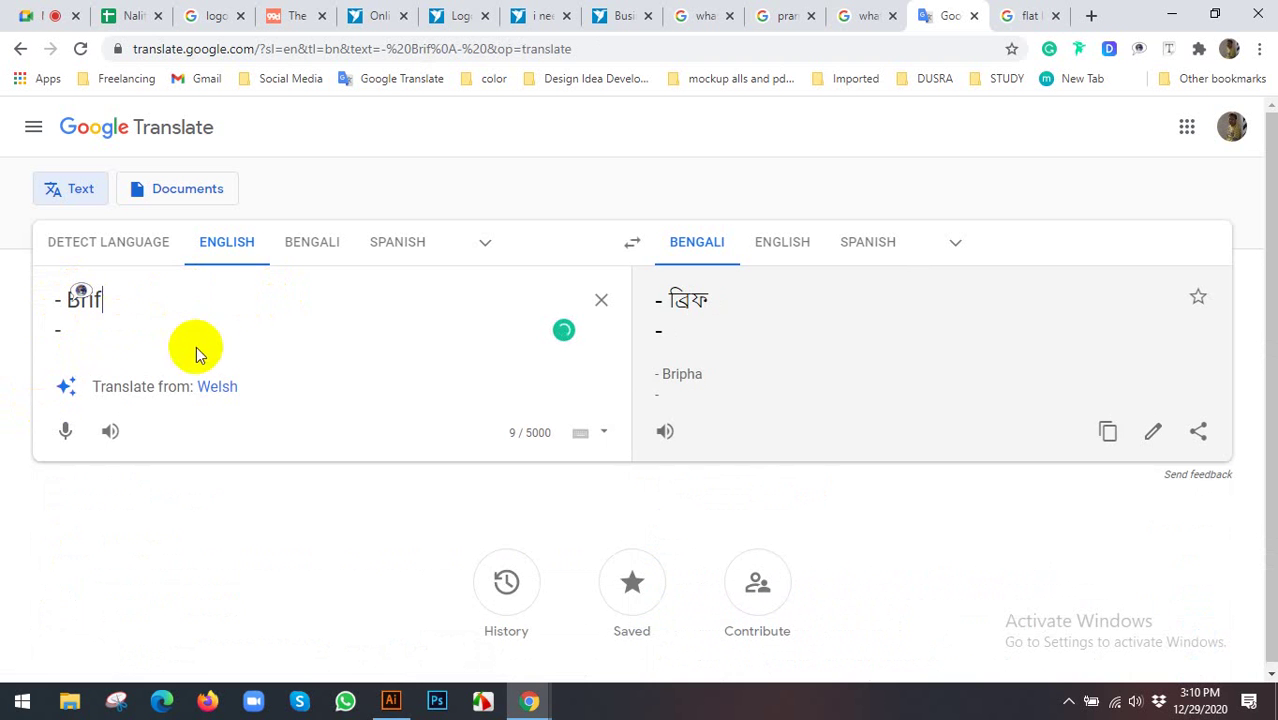
type("e")
left_click(216, 386)
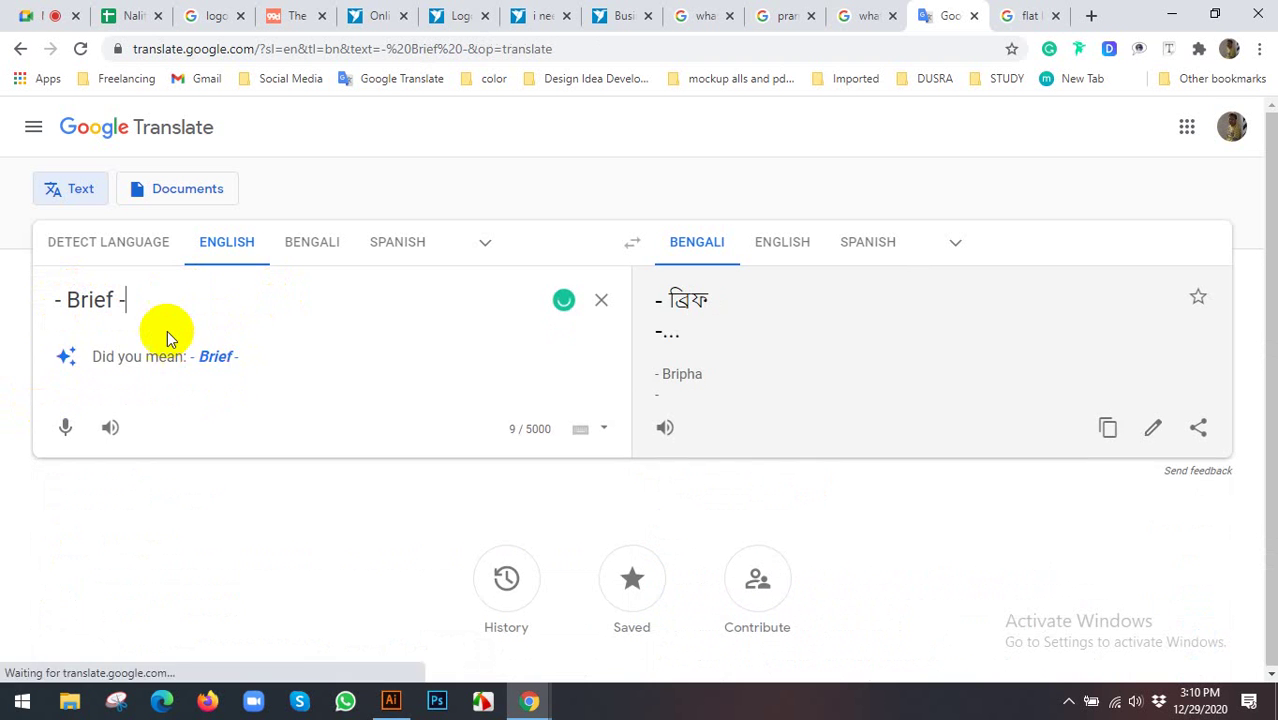
key("BackSpace")
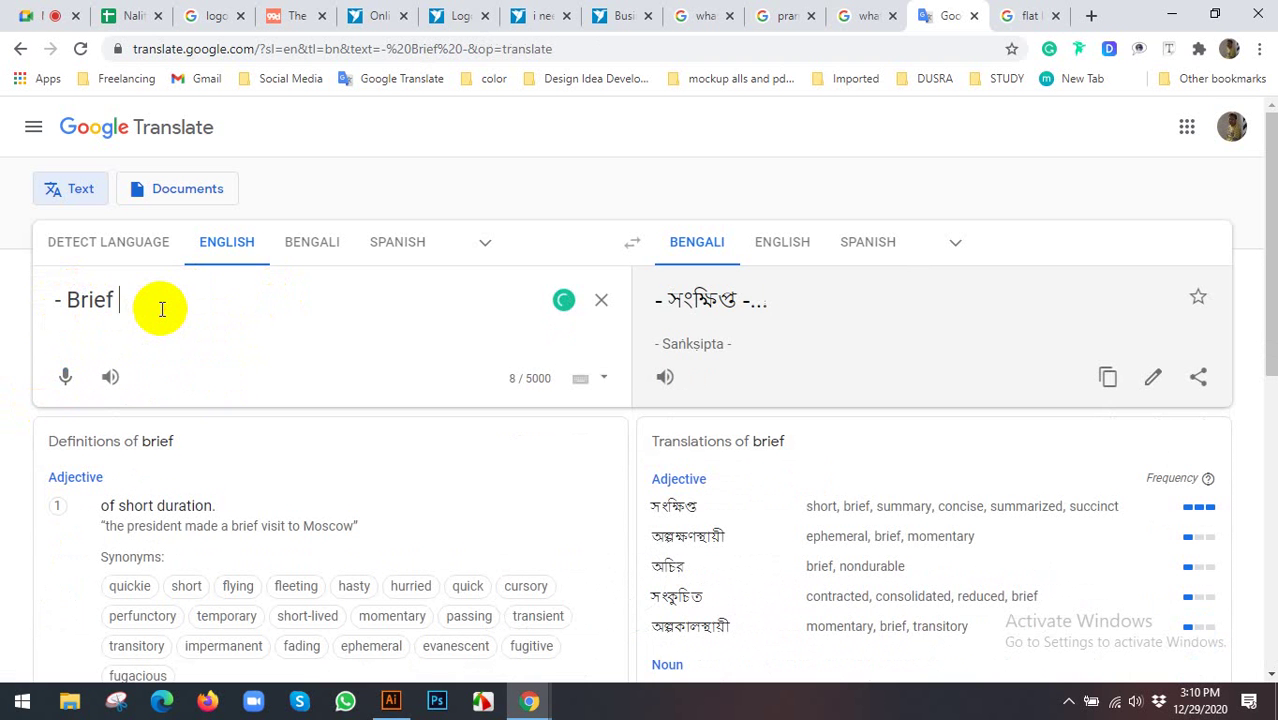
key("BackSpace")
Add '- Business Product' as the second checklist line
key("Return")
type("-")
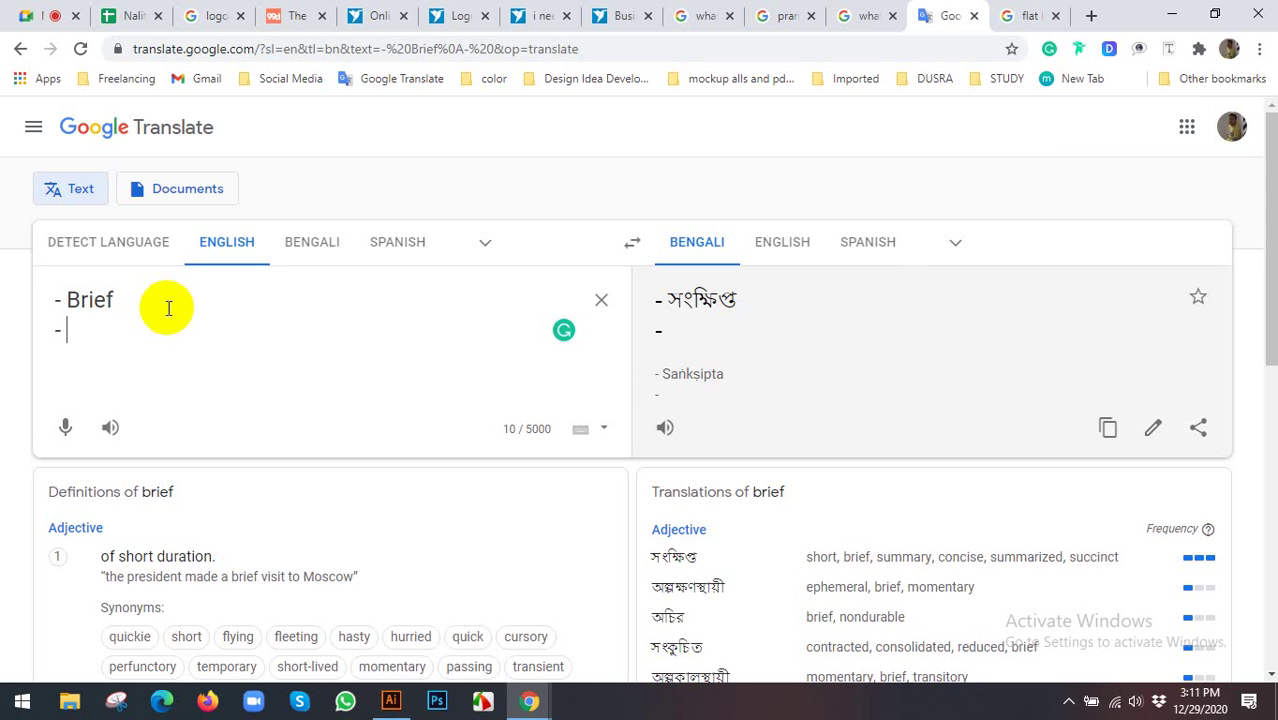
type("Brusin")
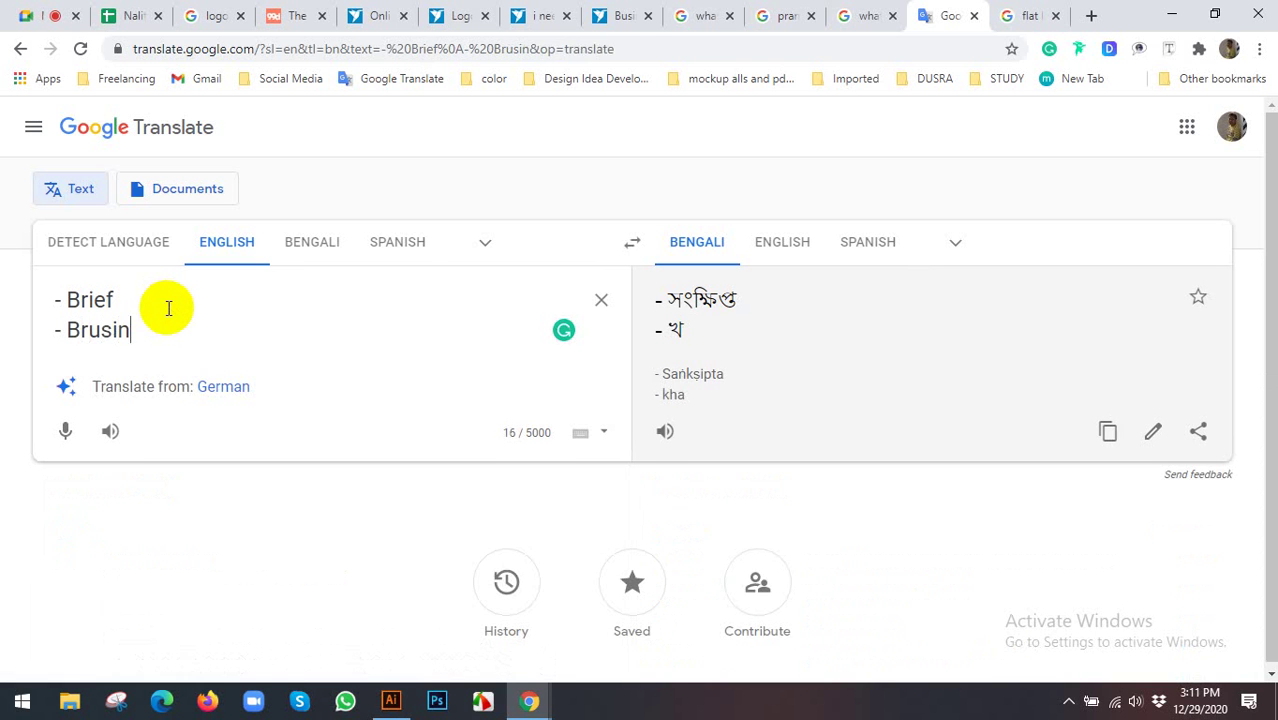
type("ess Prod")
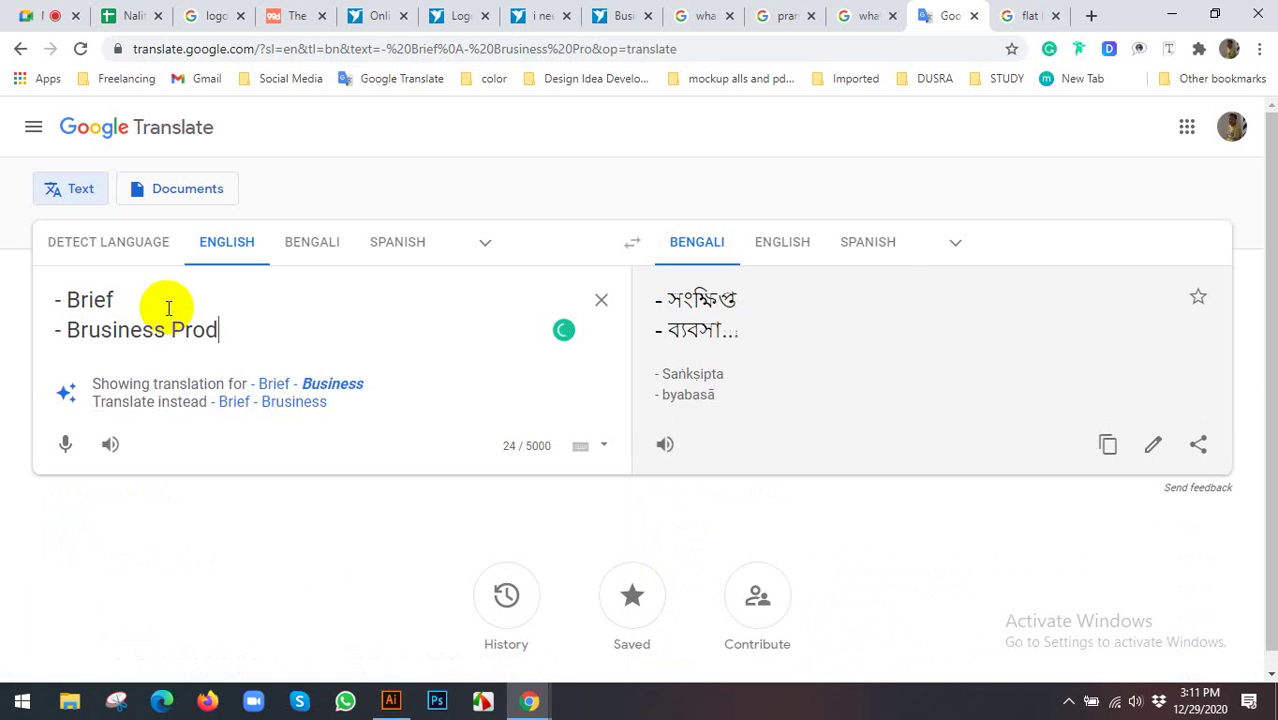
type("uct")
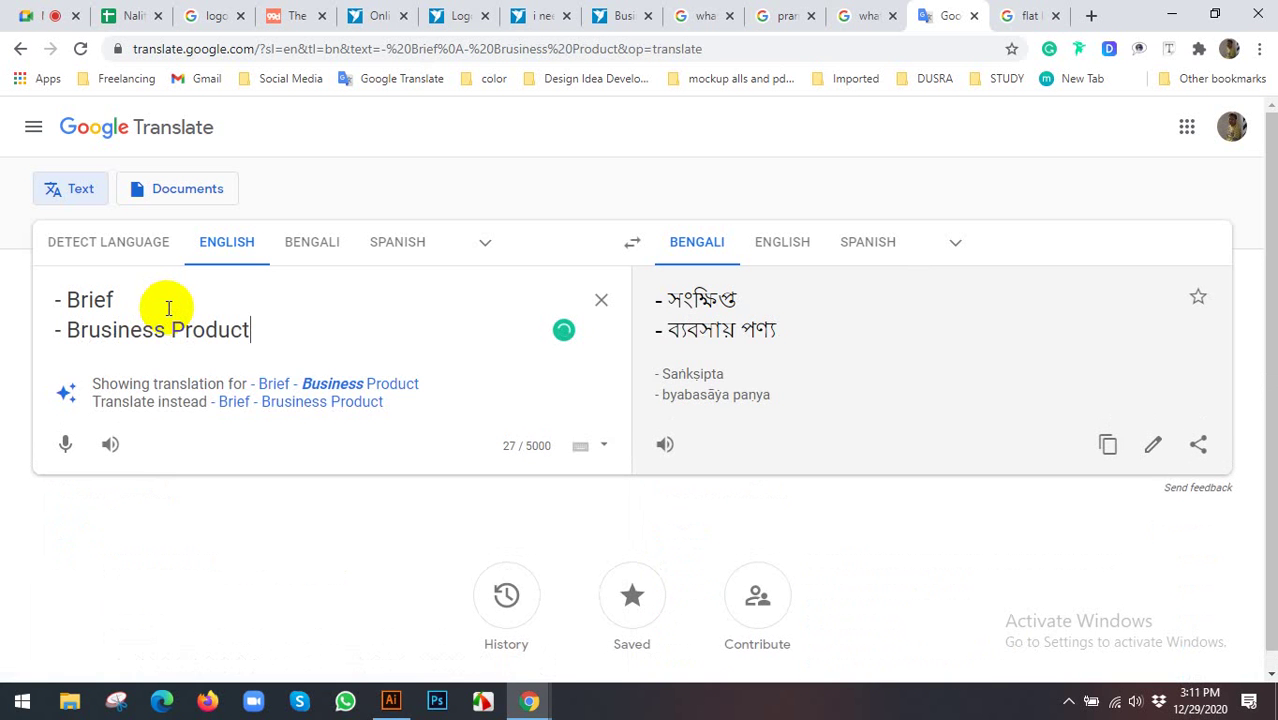
left_click(385, 385)
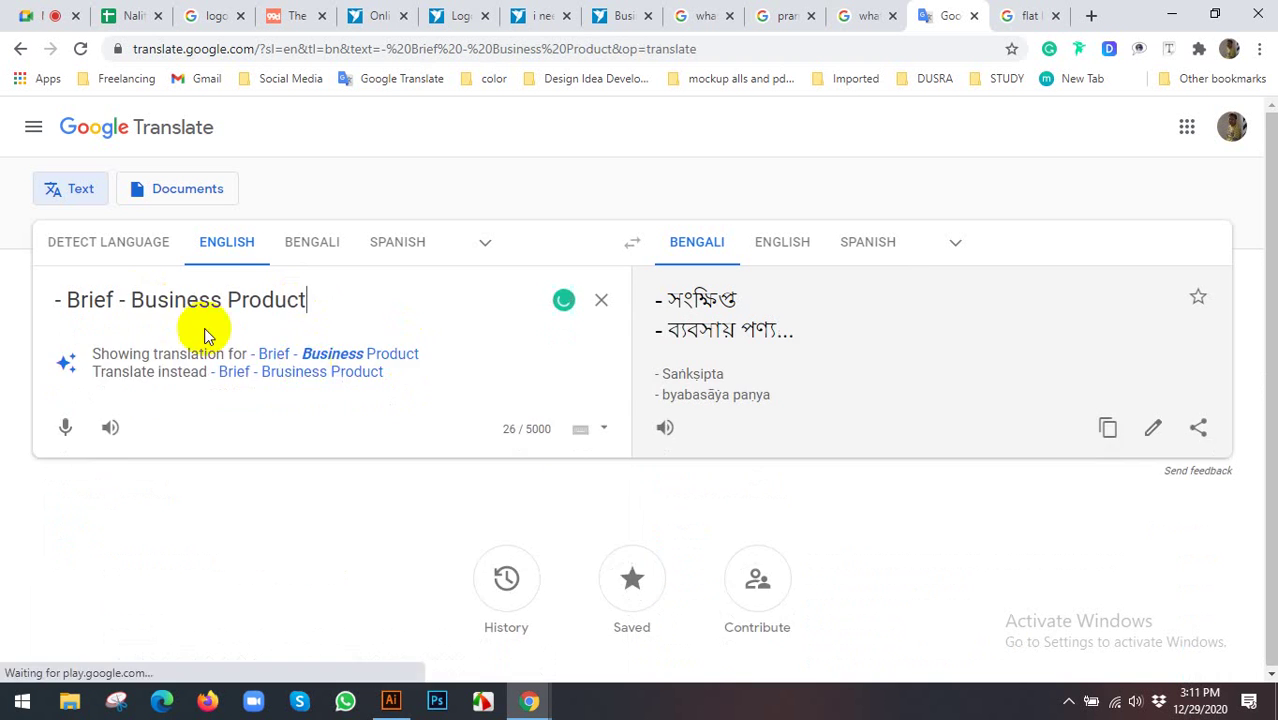
left_click(114, 302)
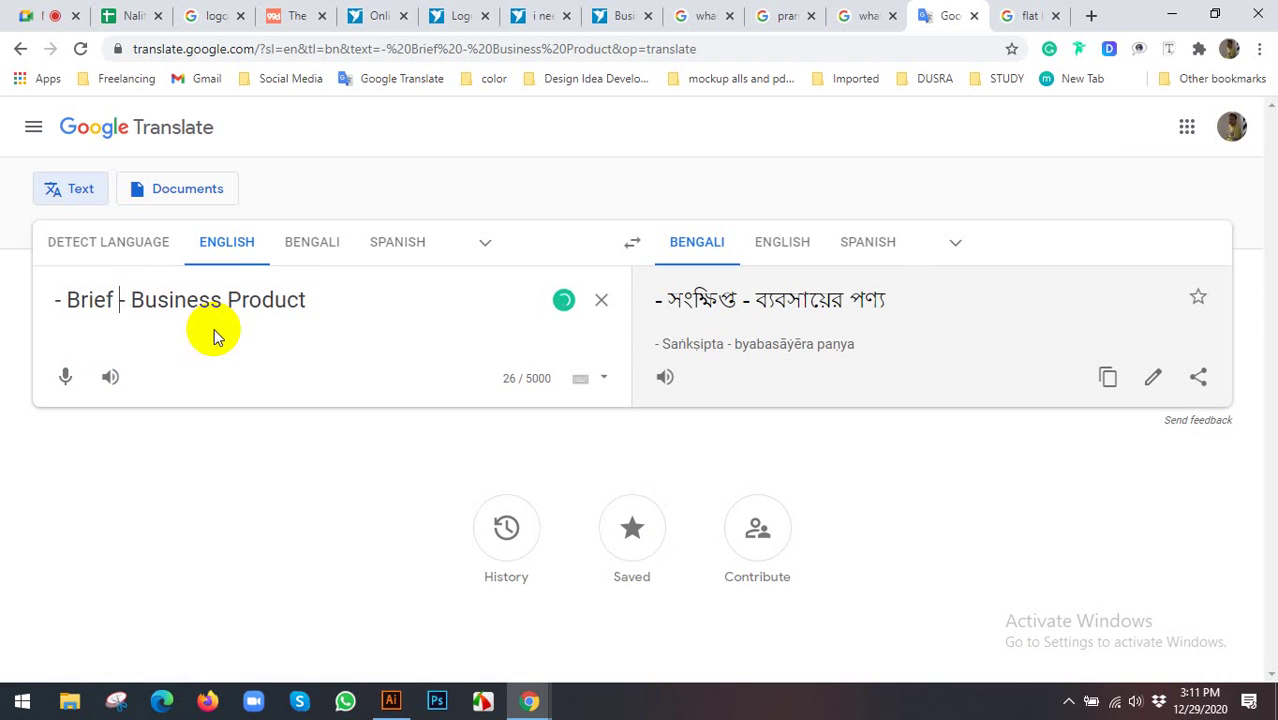
key("Return")
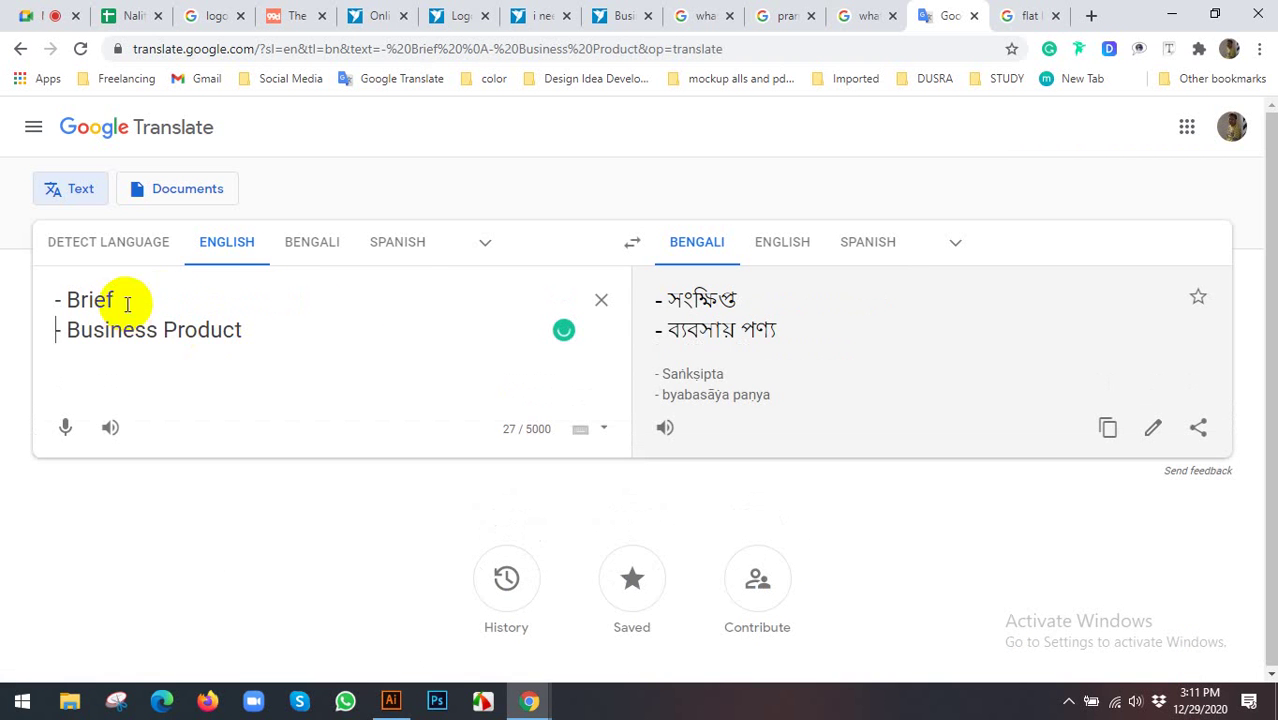
left_click(167, 299)
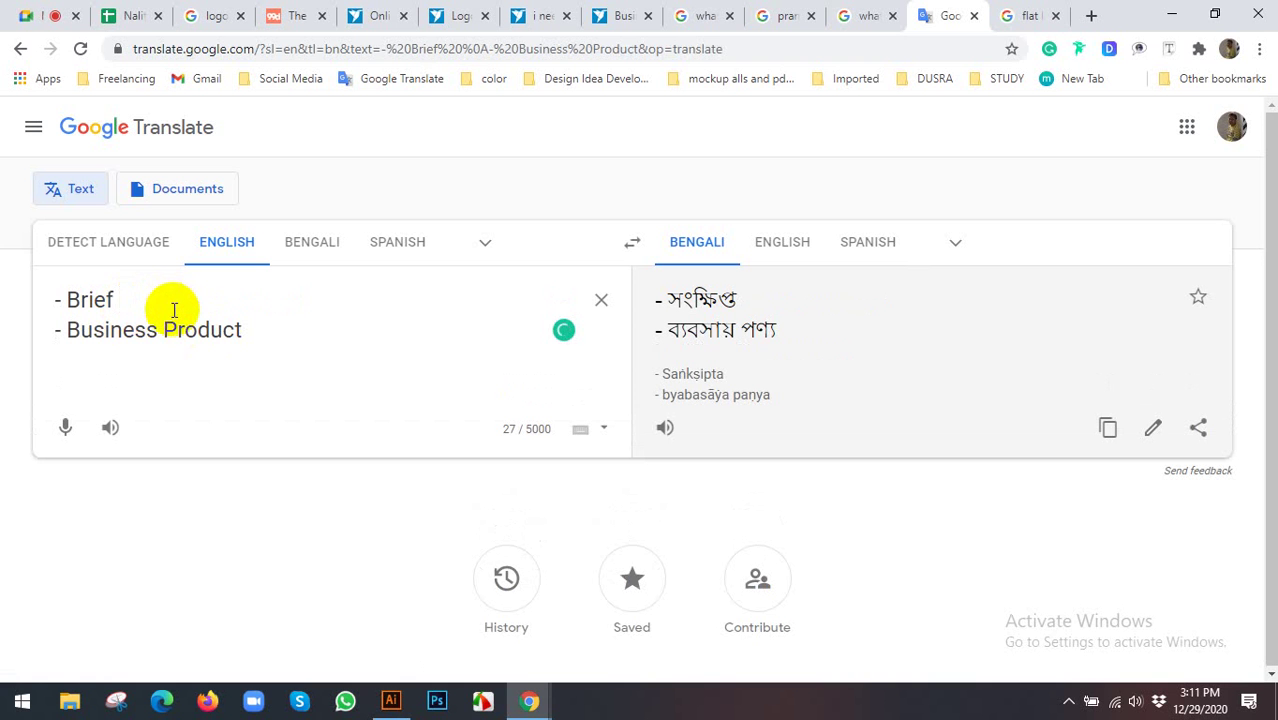
left_click(276, 335)
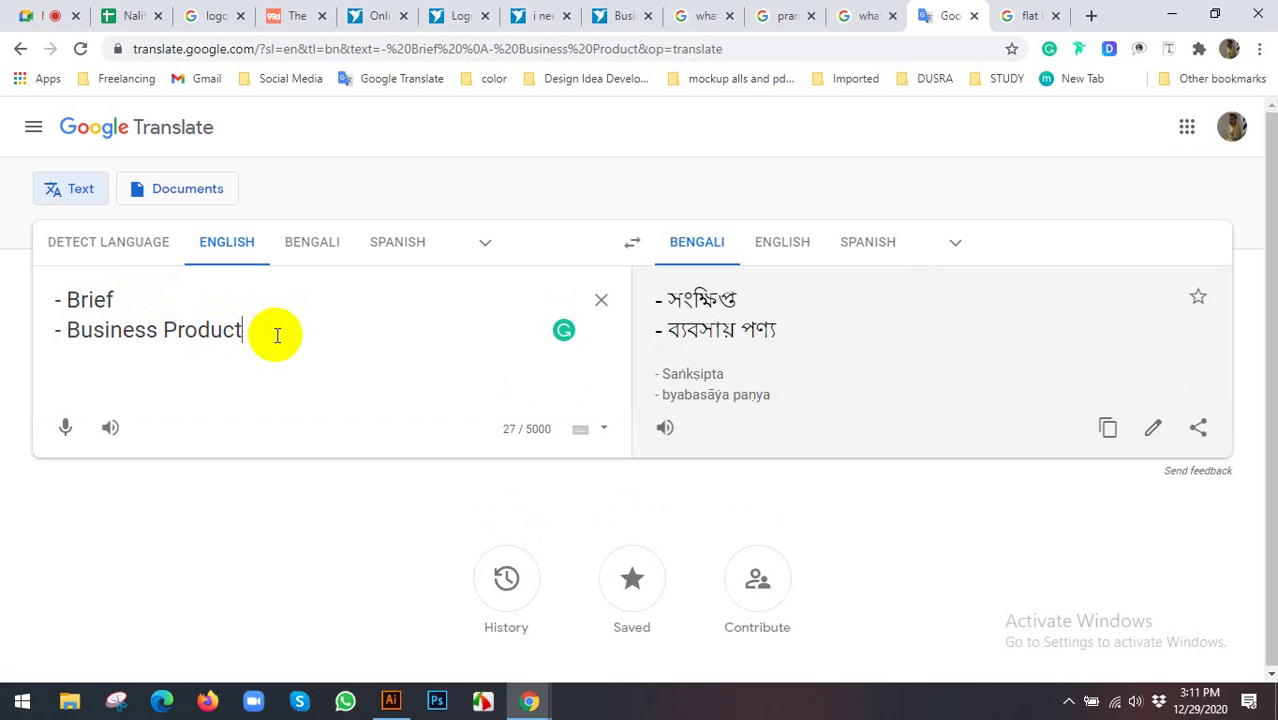
Add '- Mission Vision' as the third line, keeping each item on its own line
key("Return")
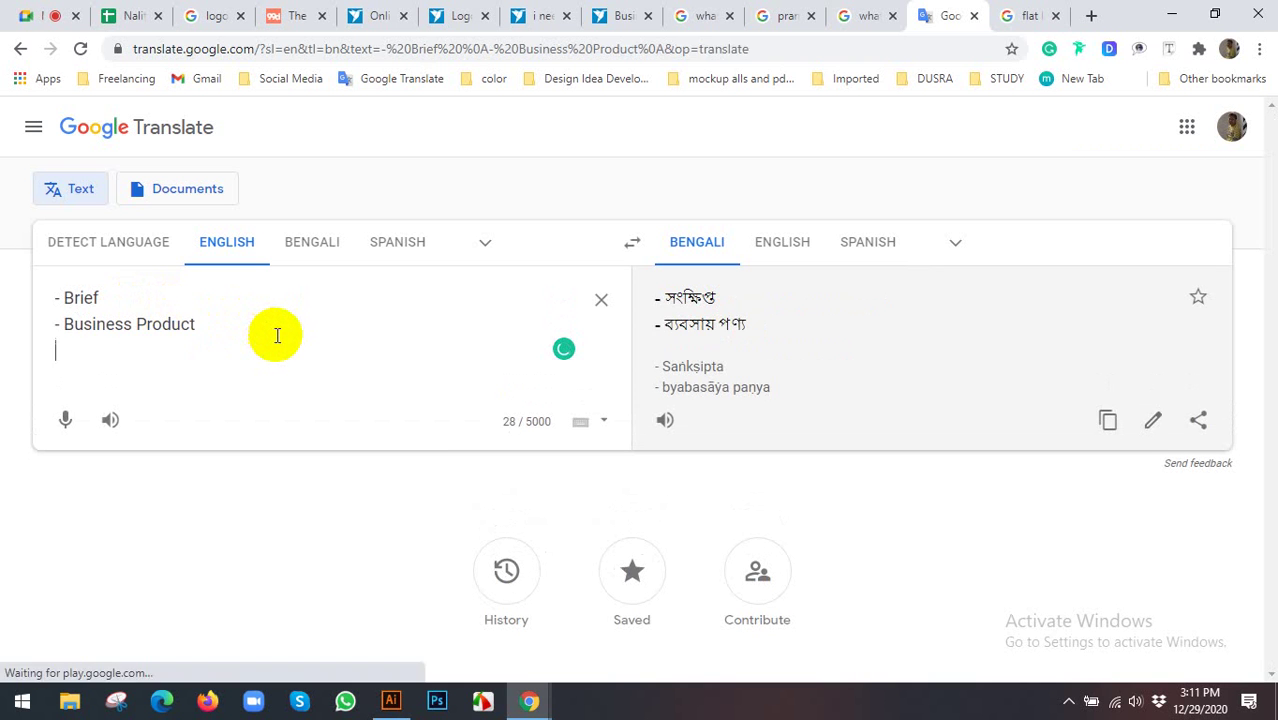
type("-")
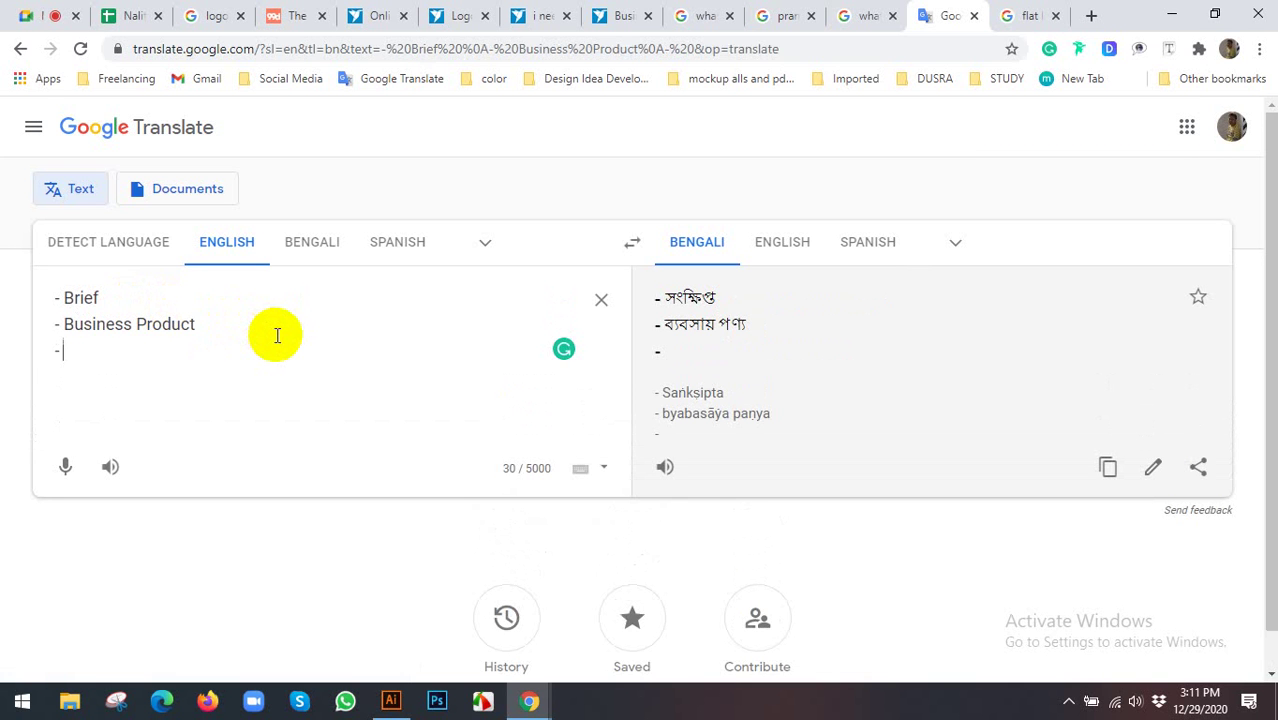
type("Miss")
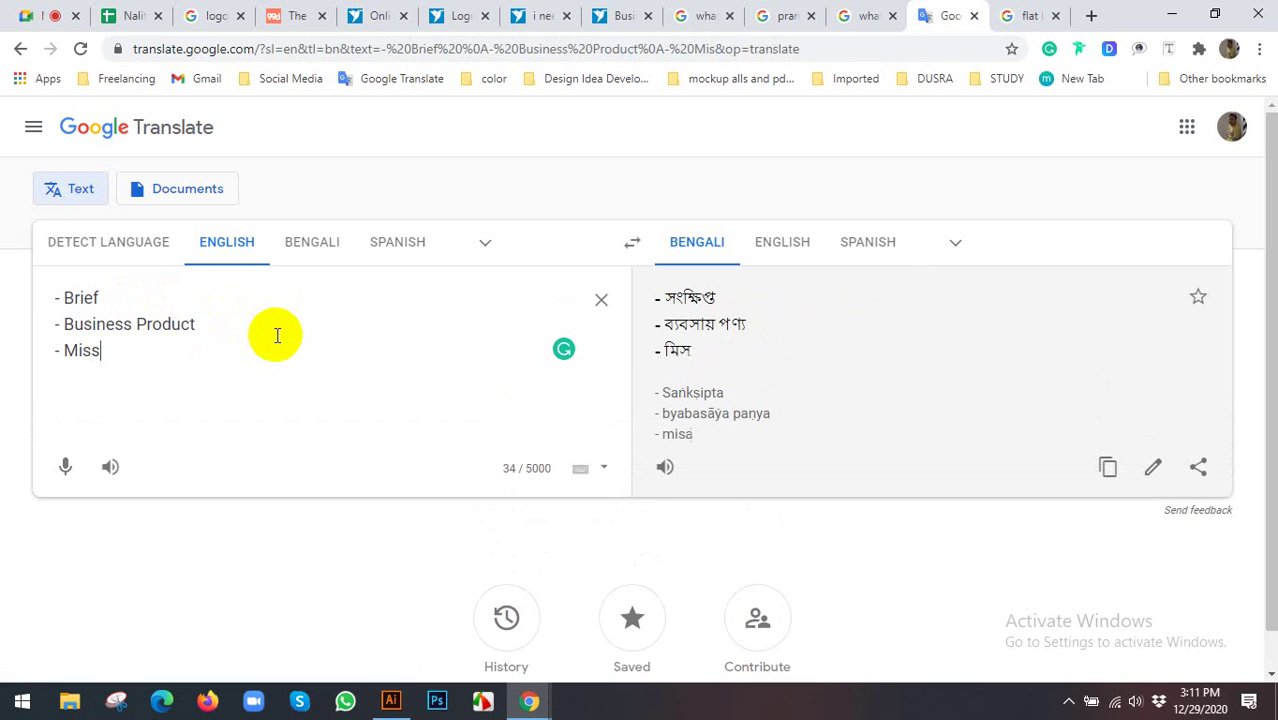
type("ion Vissi")
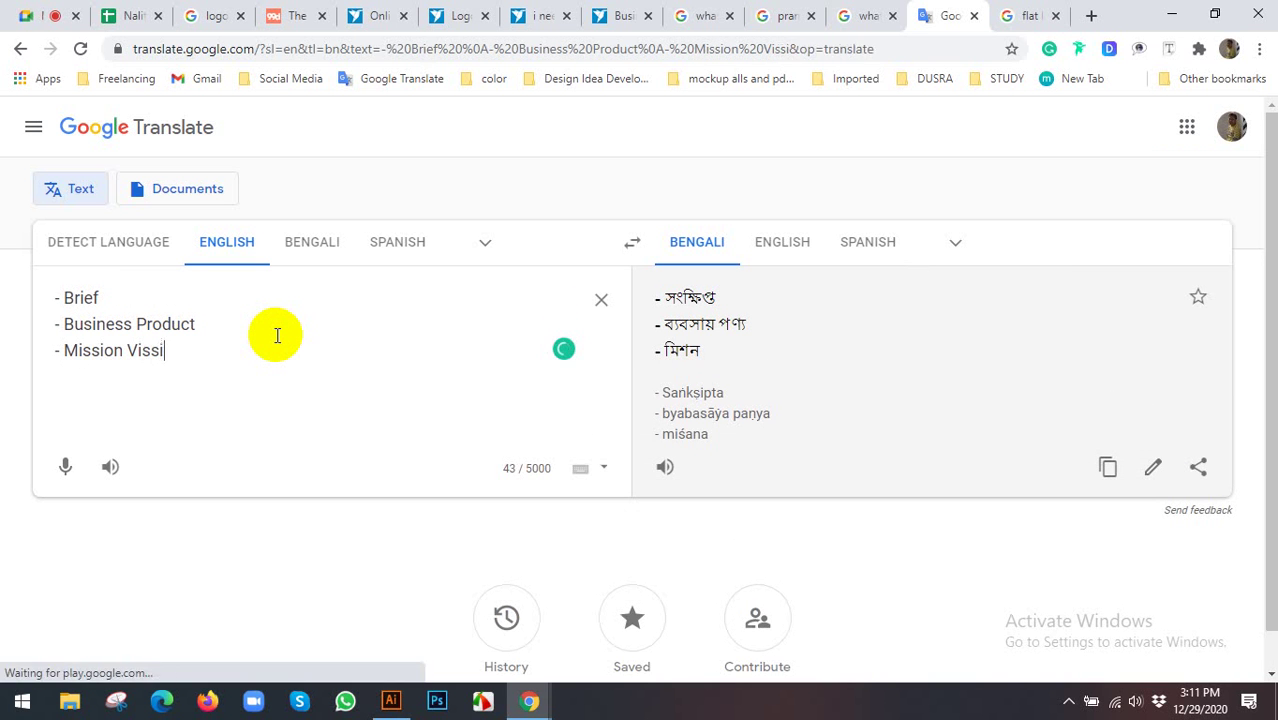
type("on")
key("Return")
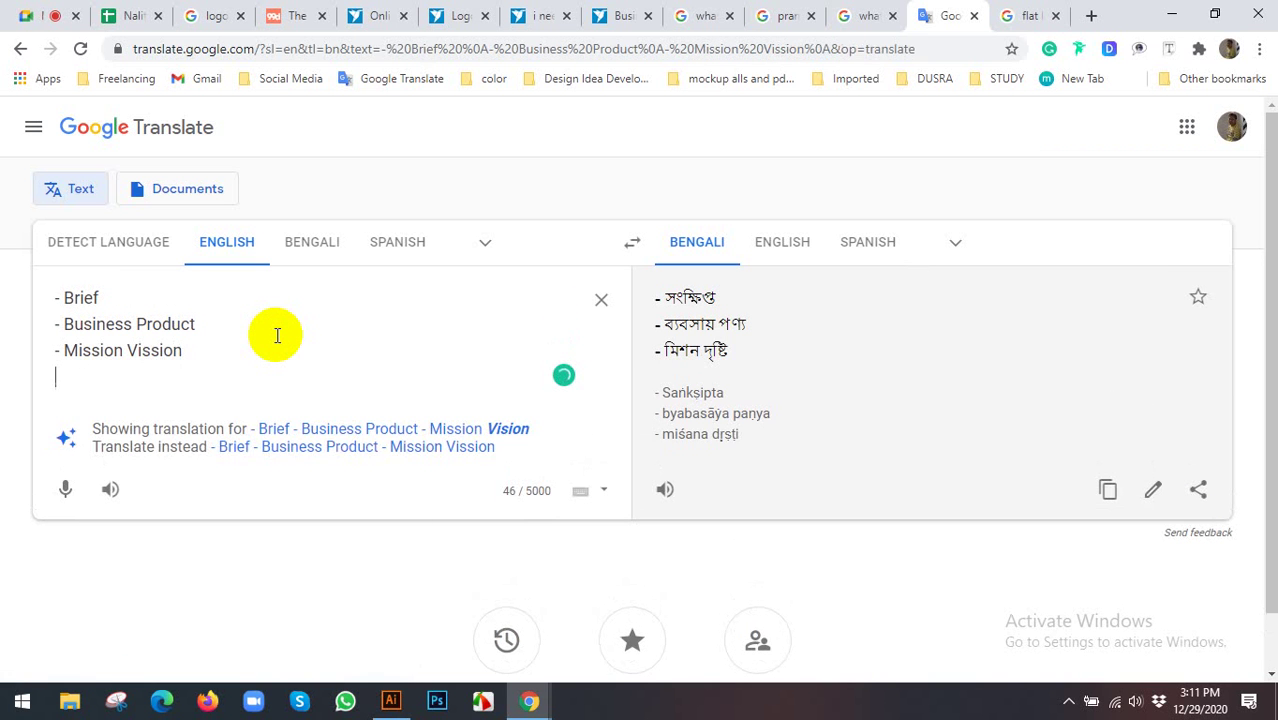
left_click(476, 430)
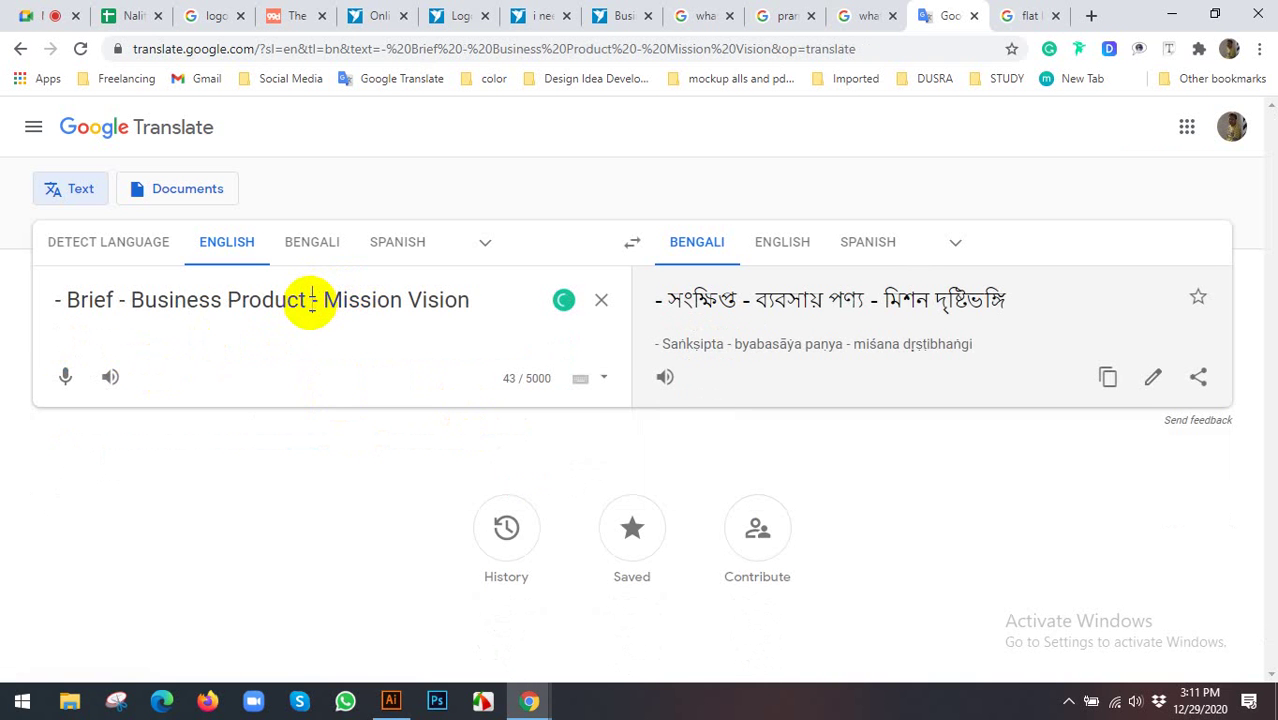
left_click(312, 300)
key("Return")
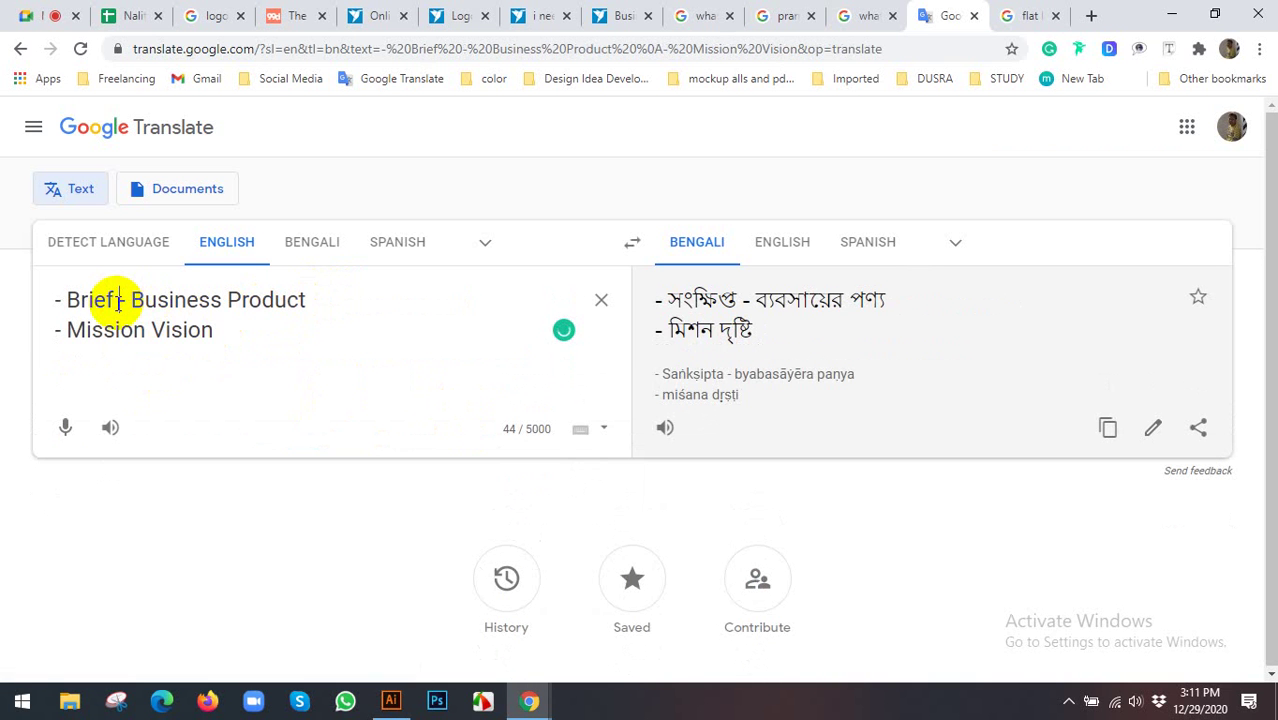
left_click(118, 300)
key("Return")
left_click(248, 360)
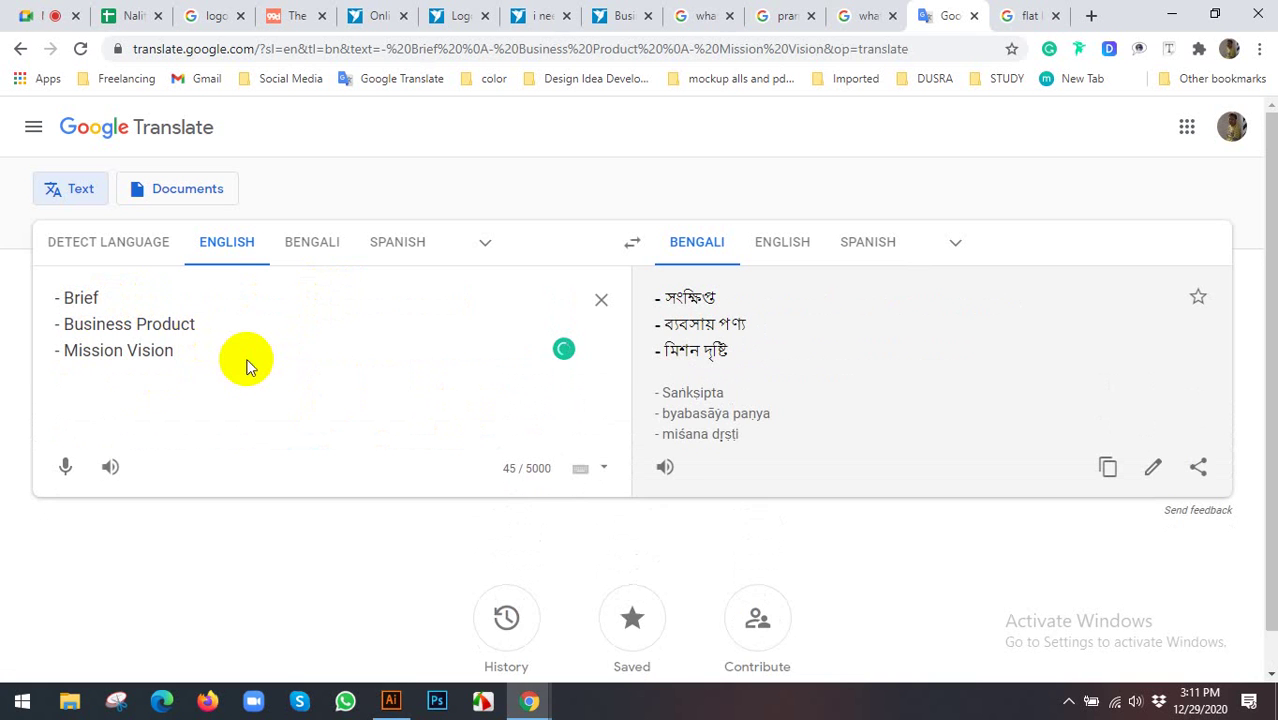
Add '- Competition' as the fourth line, correcting the misspelling
key("Return")
type("-")
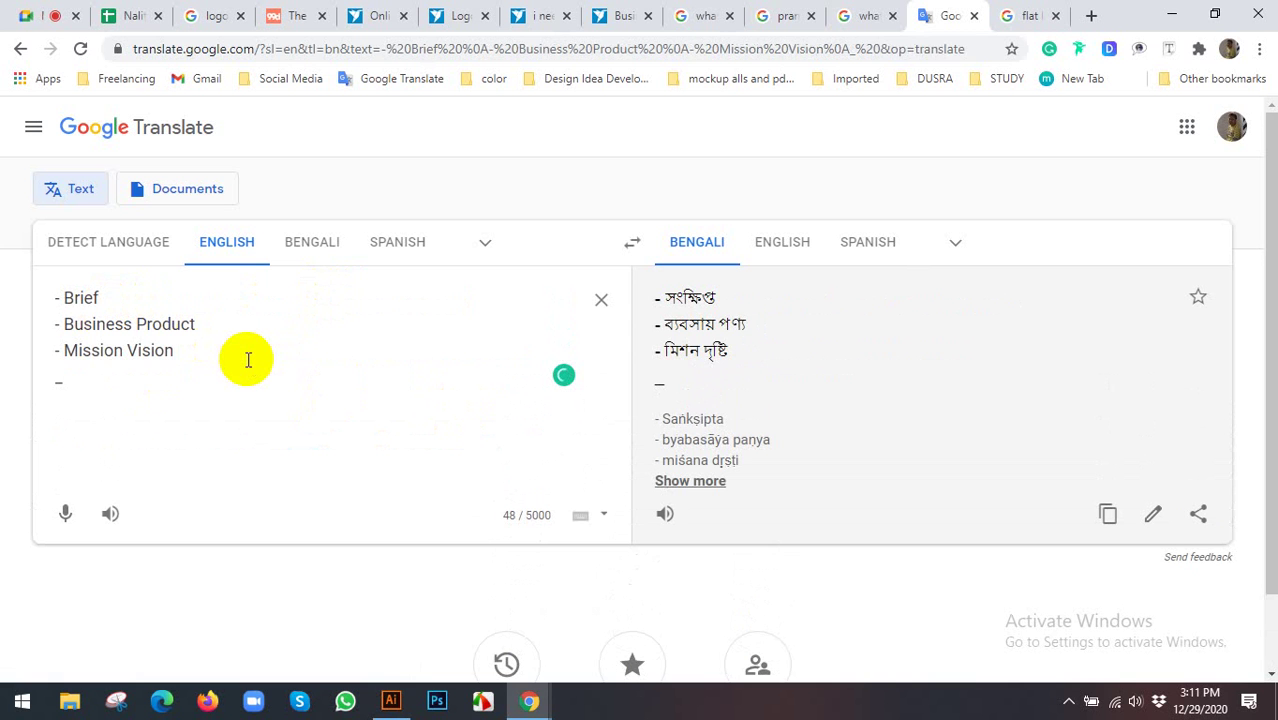
type(" Compo")
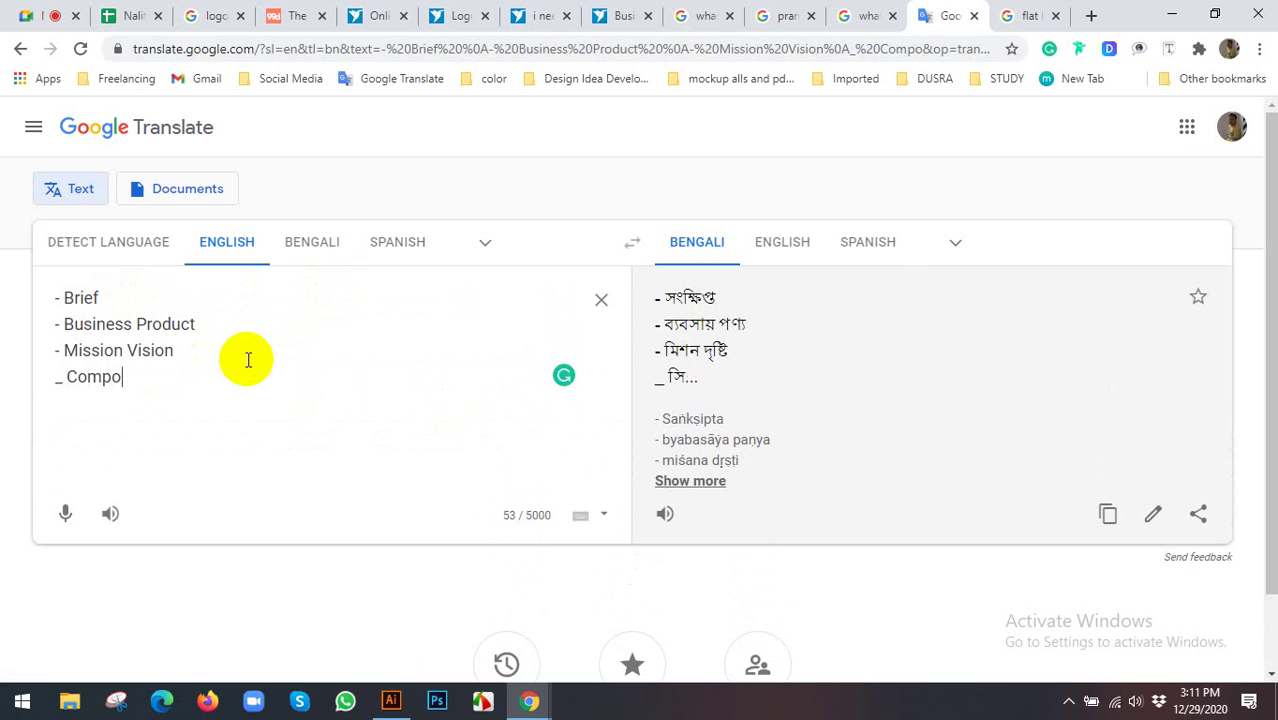
key("BackSpace")
type("iti")
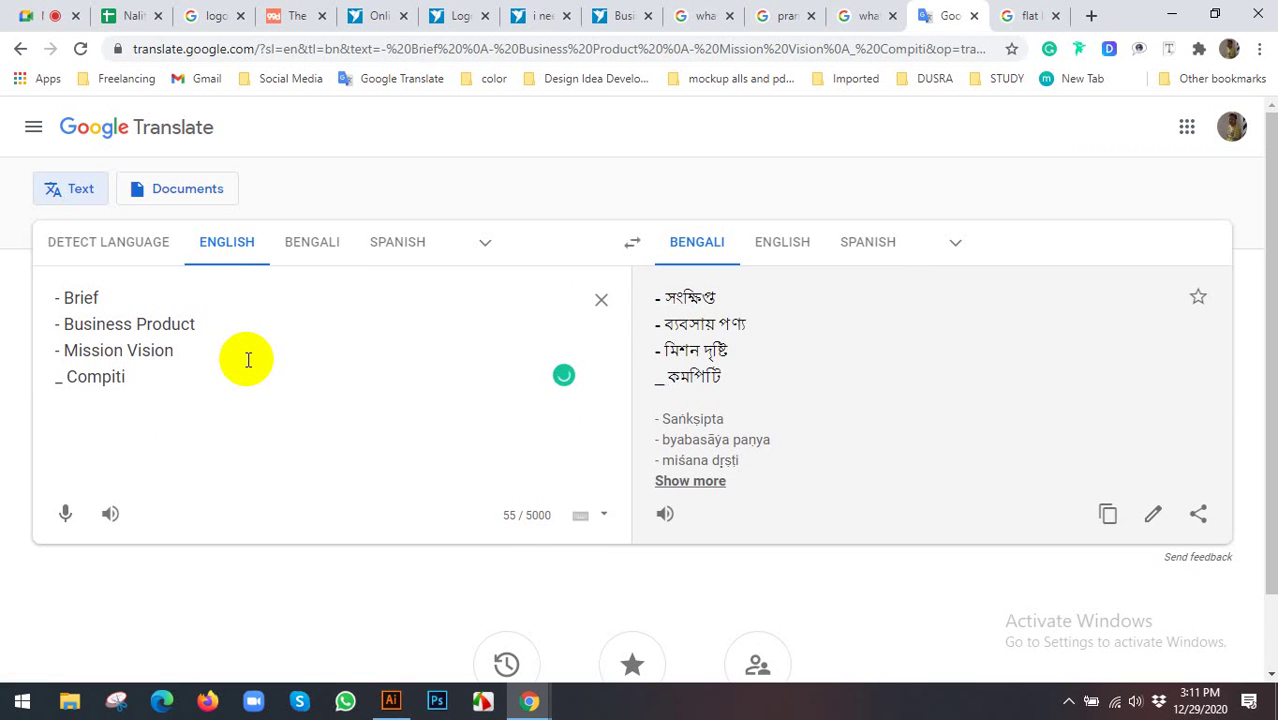
type("tio")
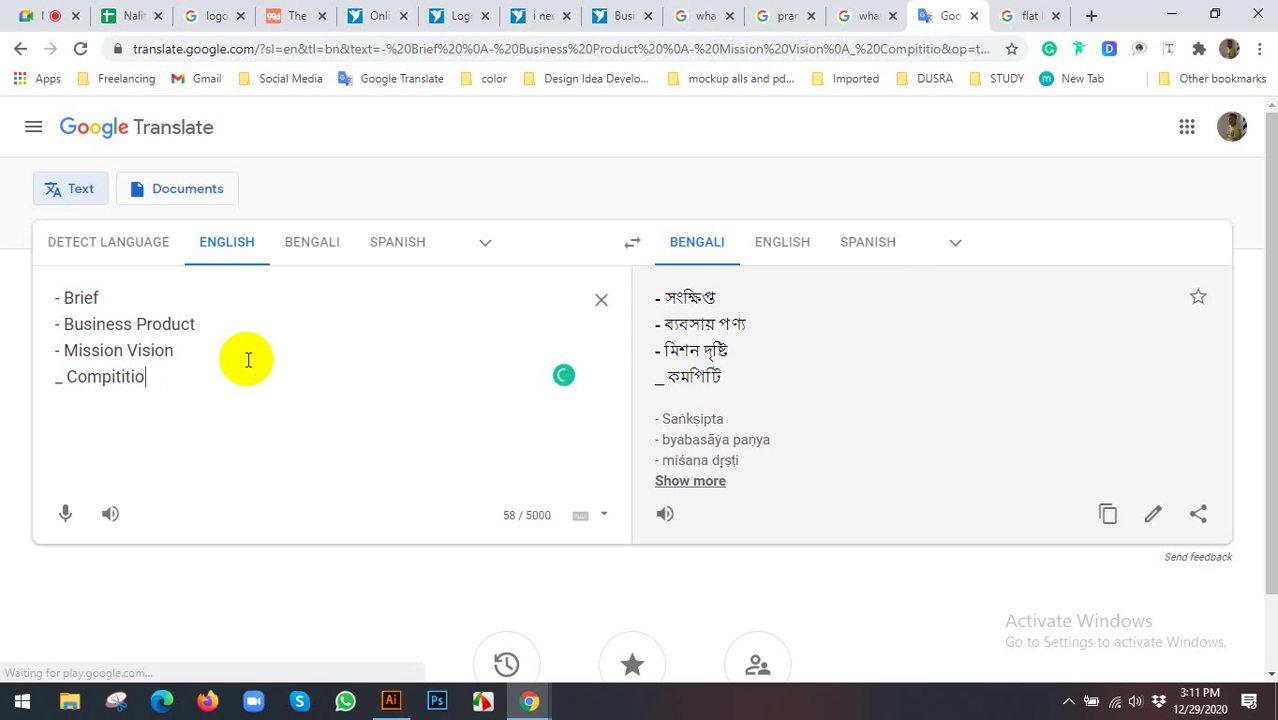
type("n")
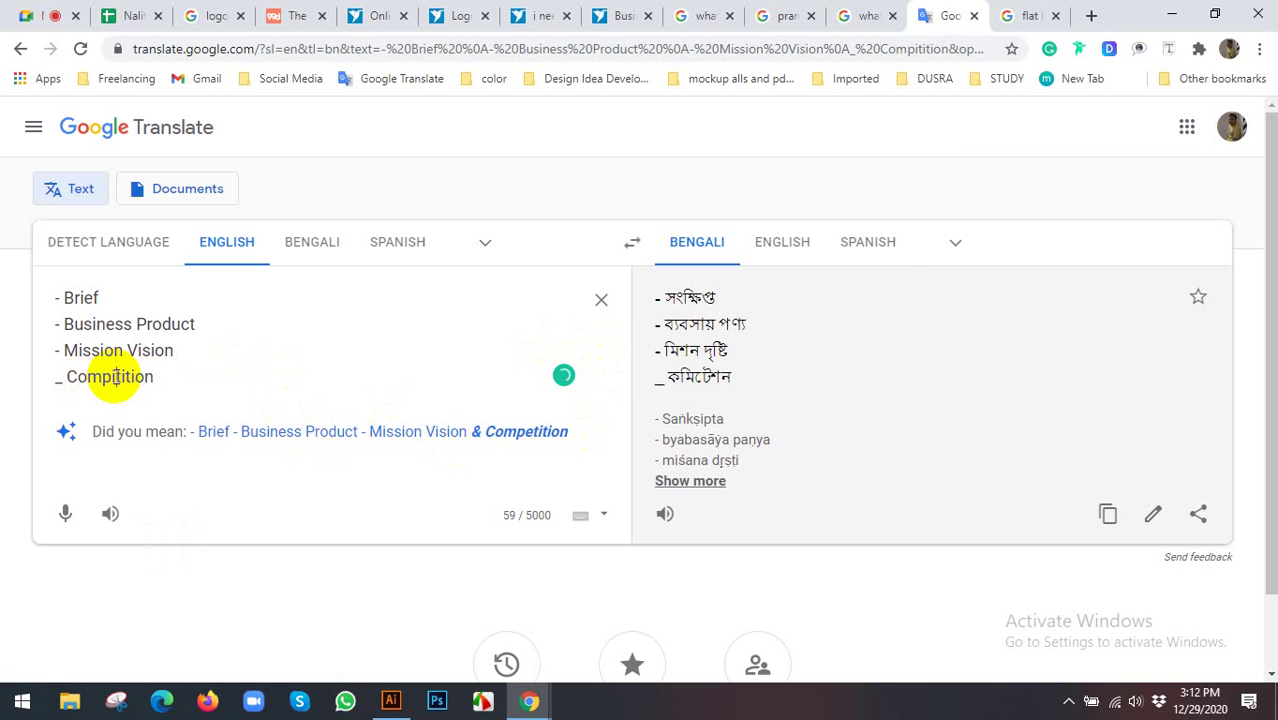
double_click(117, 377)
type("Competition")
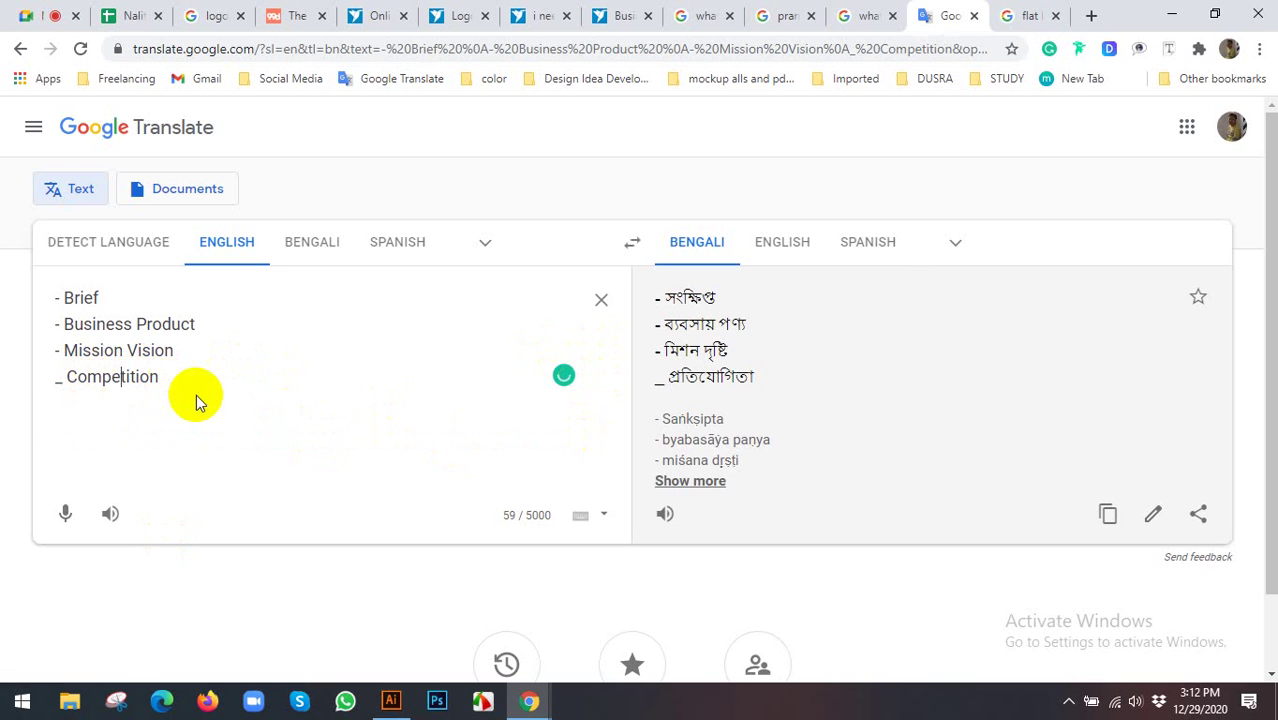
Add '- Audience' as the fifth checklist line
key("Return")
type("-")
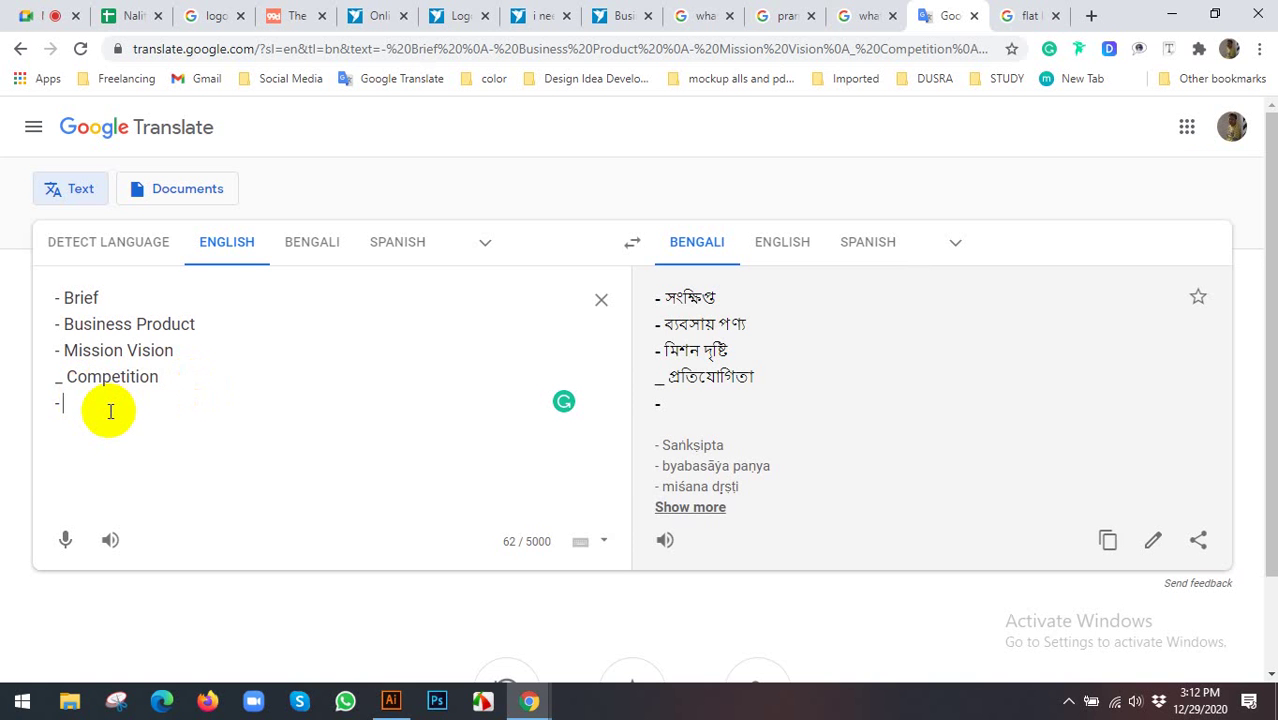
type("Ai")
type("i")
key("BackSpace")
type("udience")
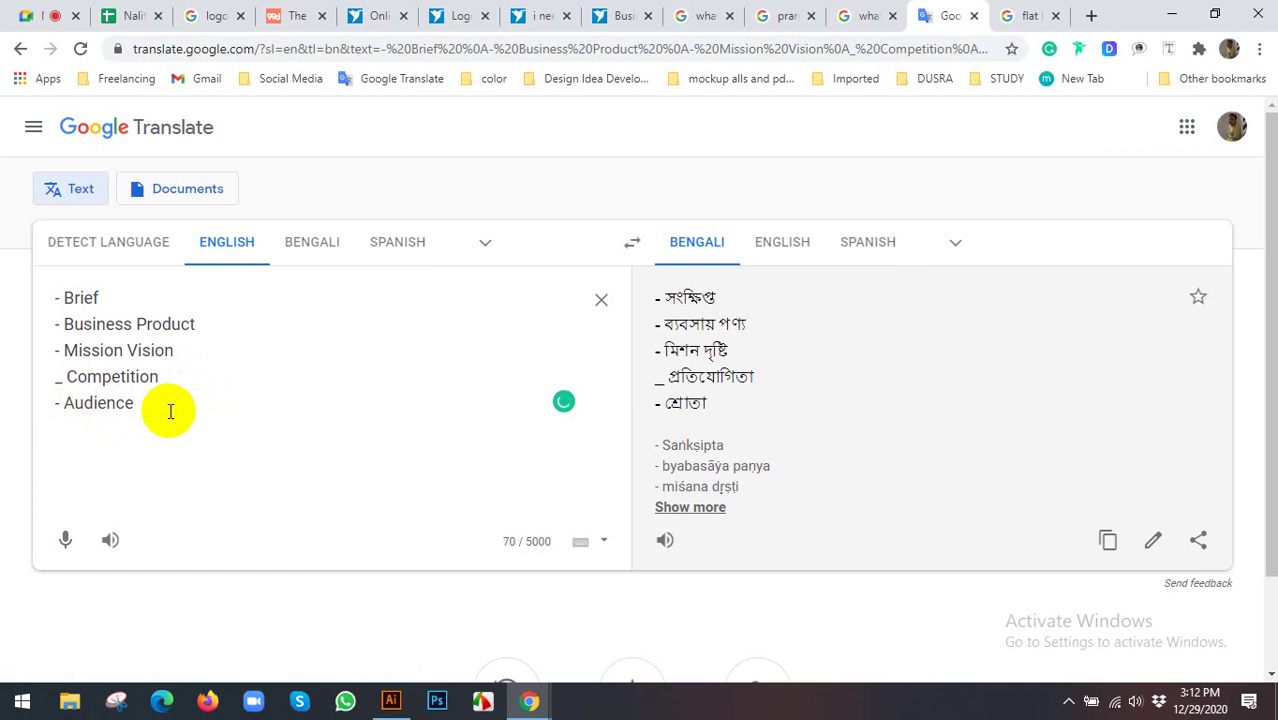
Add '- Specific Color' as the last checklist line
key("Return")
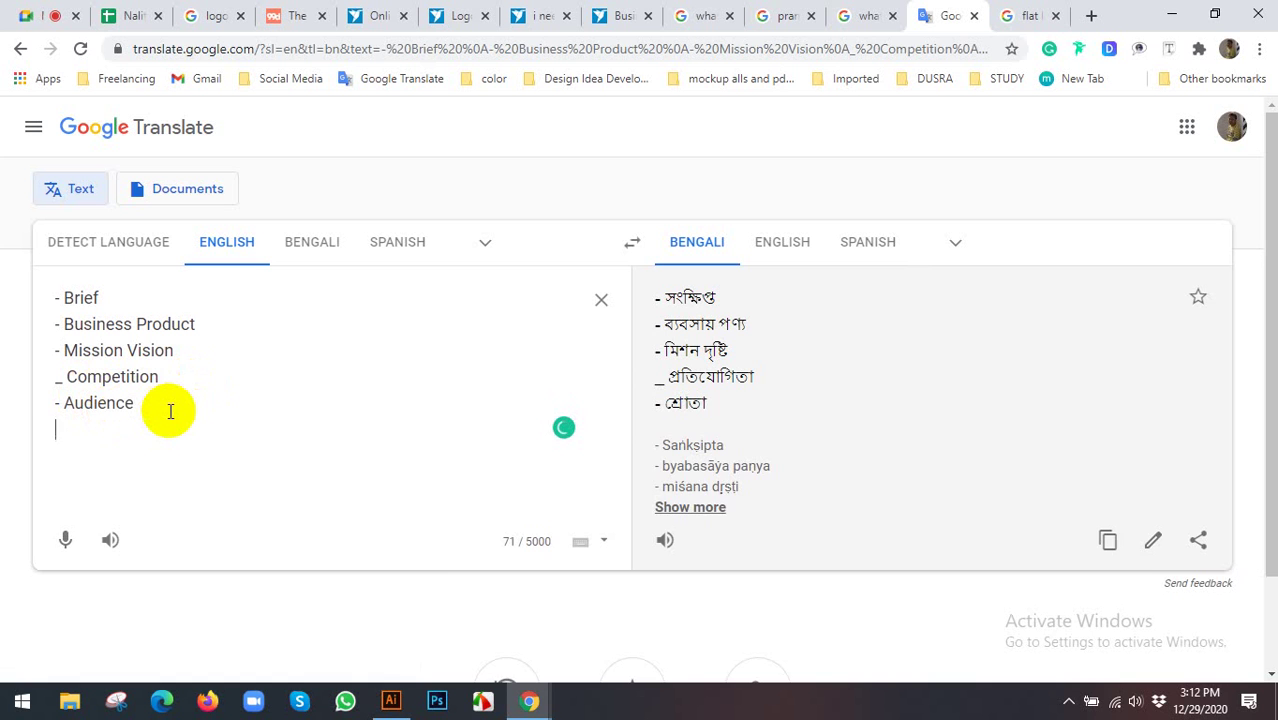
type("-")
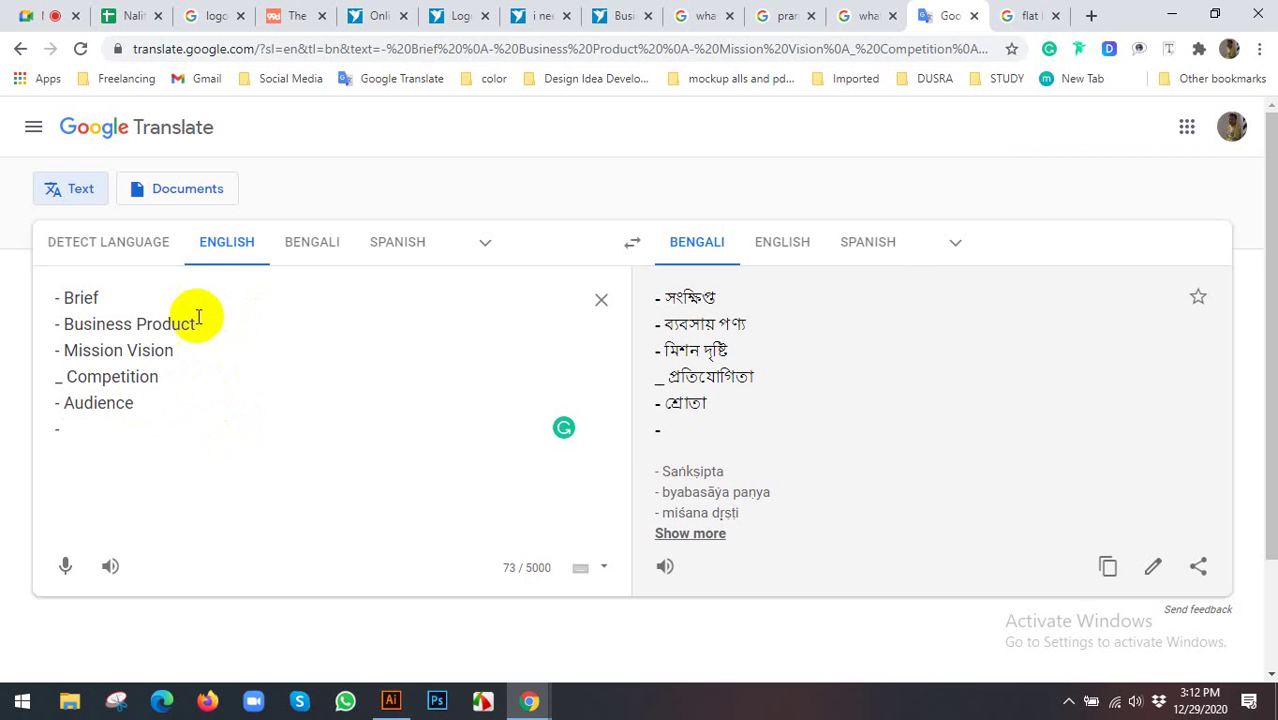
left_click_drag(125, 290, 52, 298)
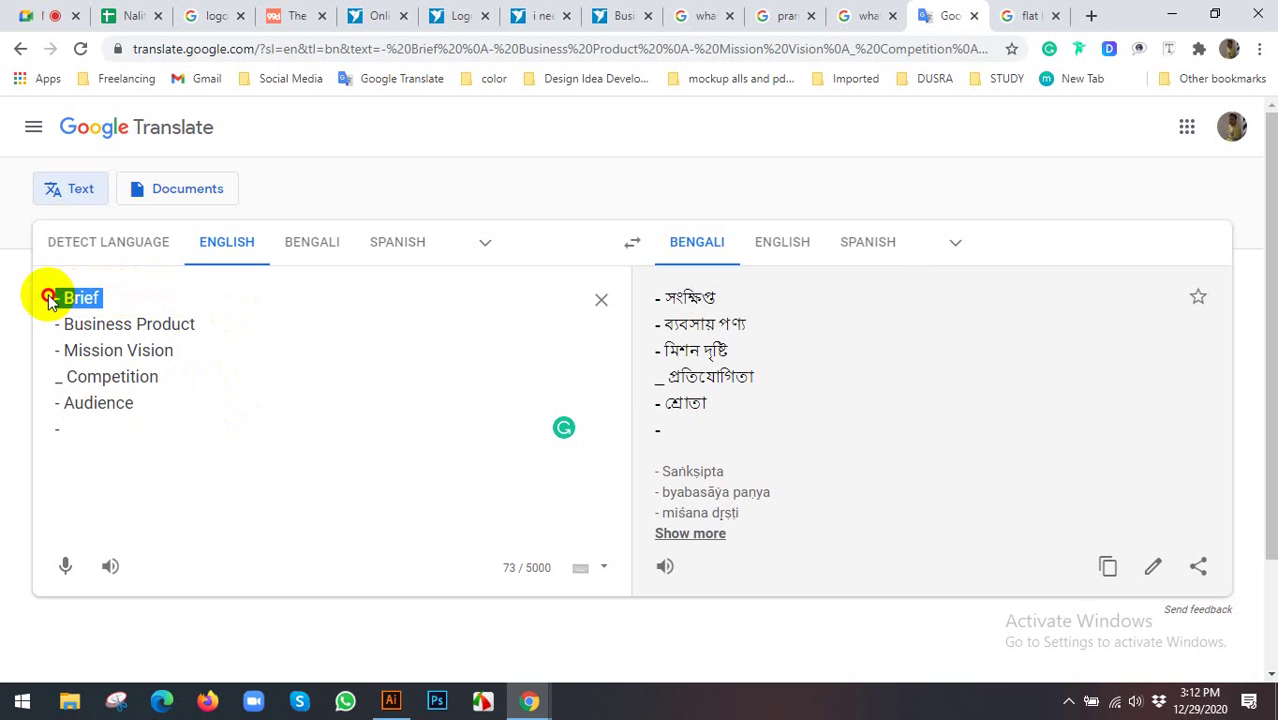
left_click(137, 300)
left_click_drag(137, 300, 52, 298)
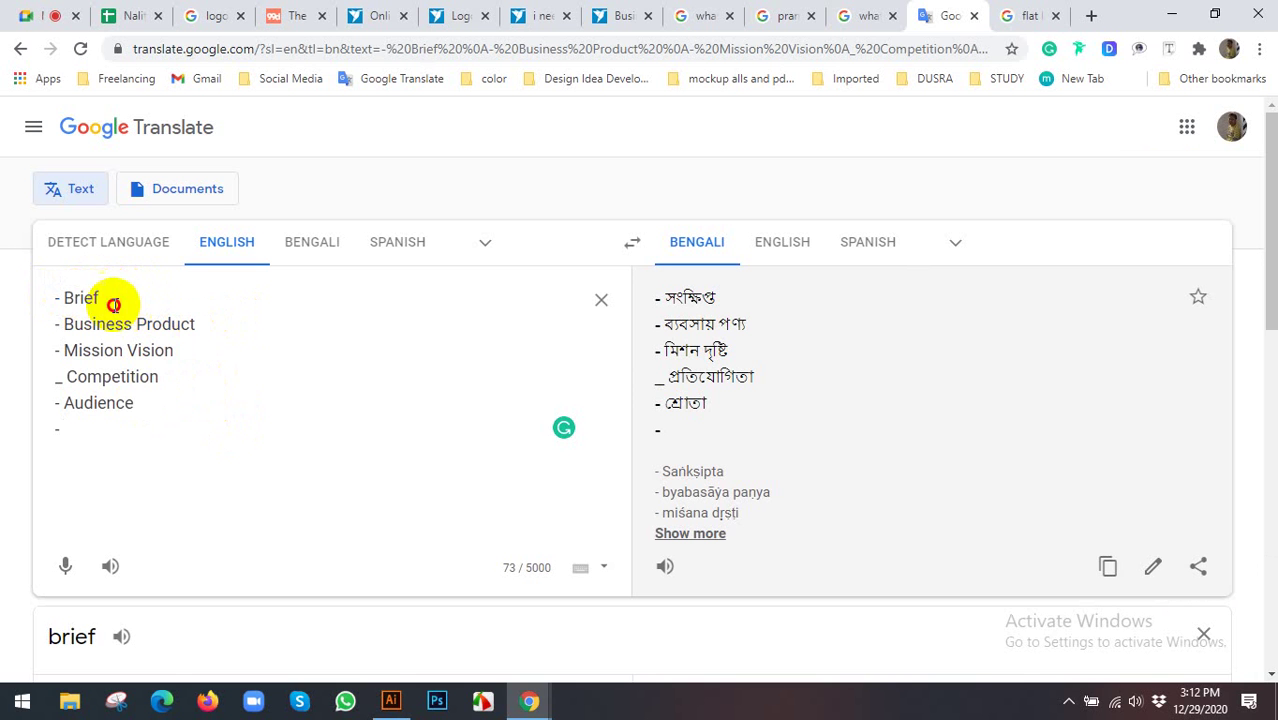
left_click(137, 300)
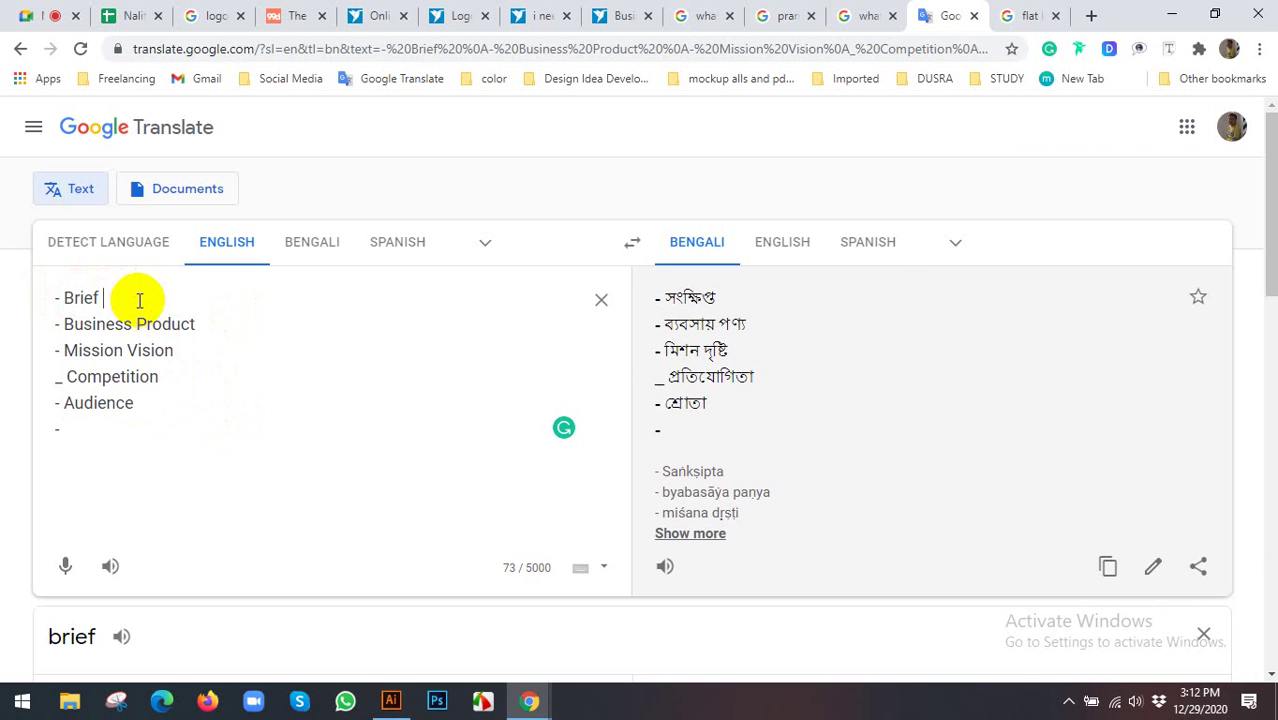
left_click(105, 430)
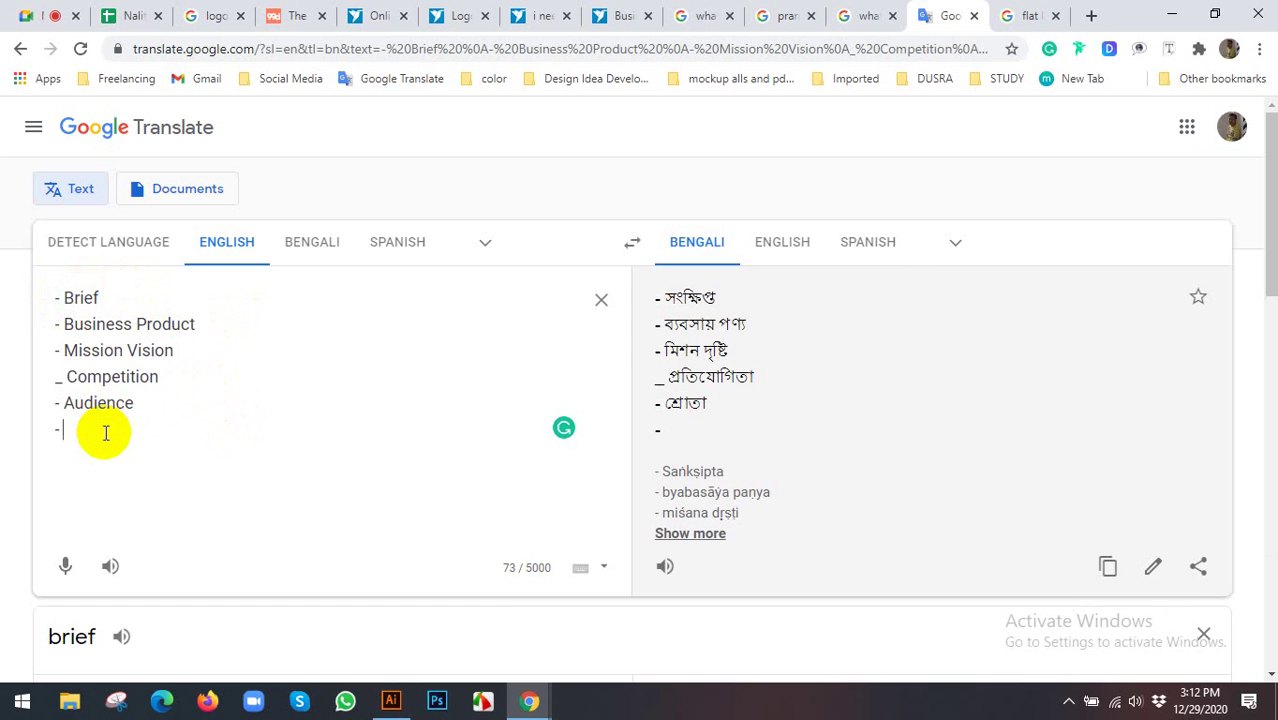
type("Sp")
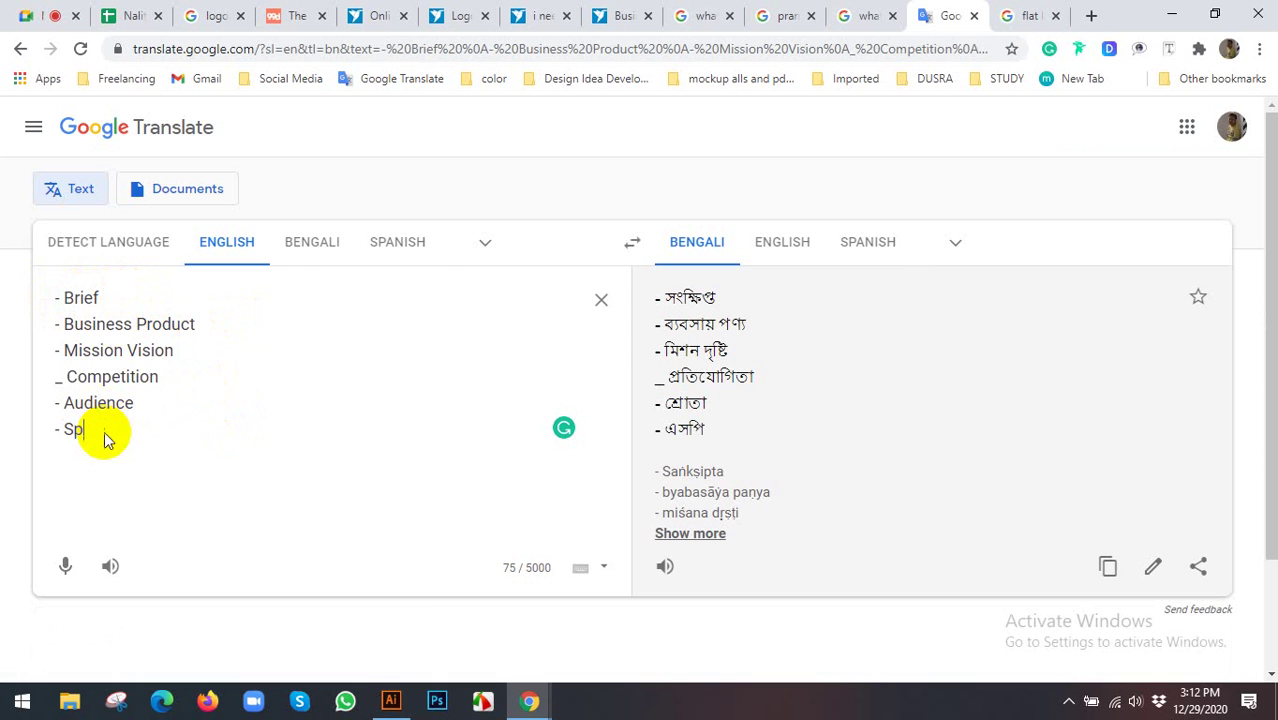
type("ed")
type("cific ")
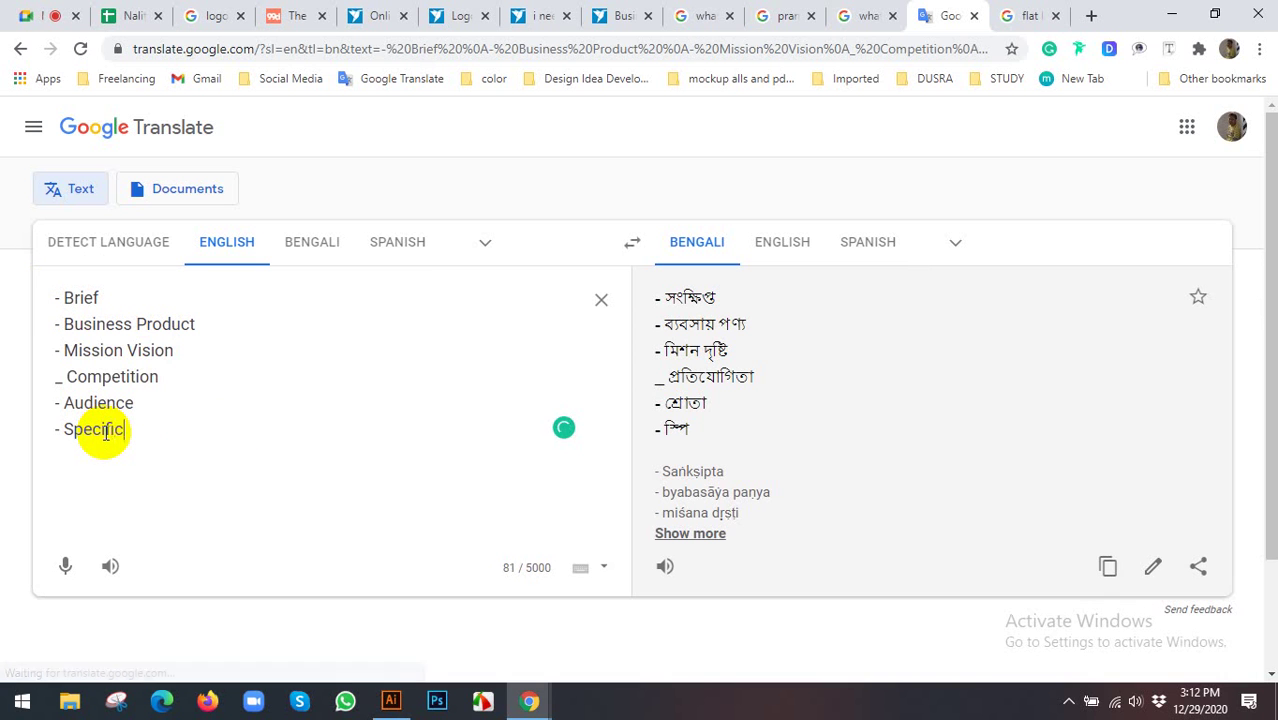
type("Lo")
key("BackSpace")
key("BackSpace")
key("BackSpace")
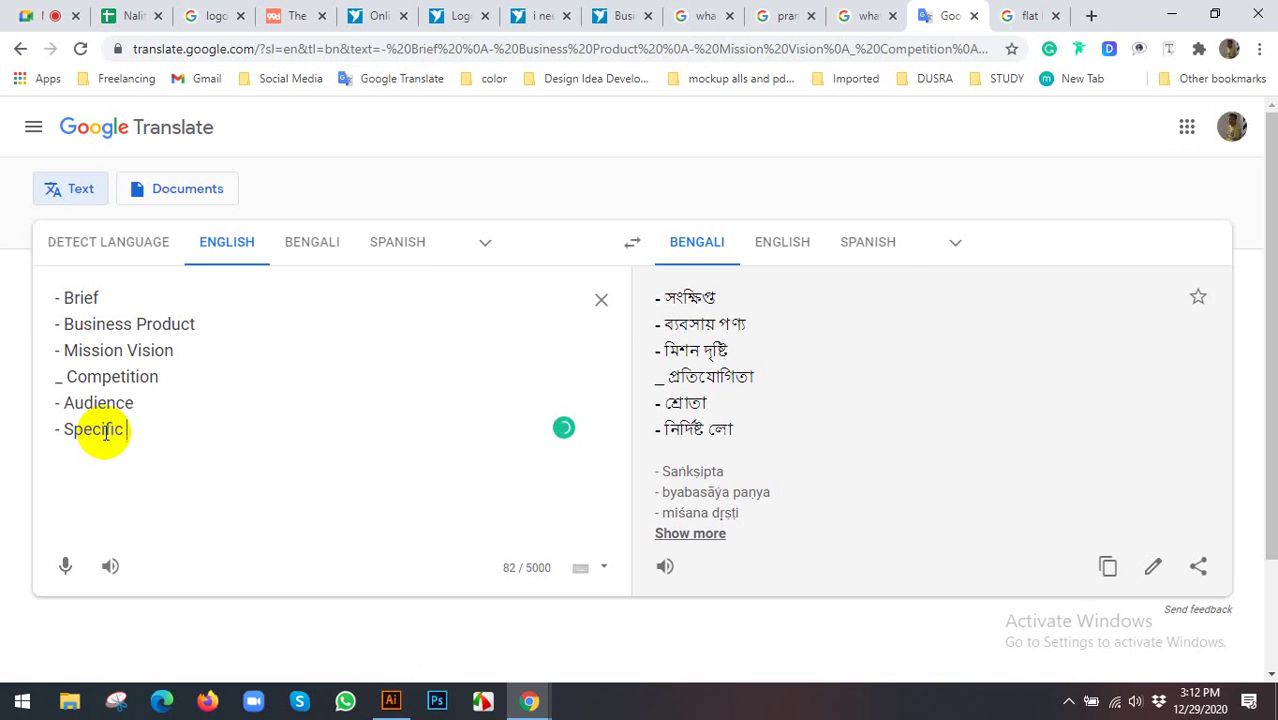
type("Color")
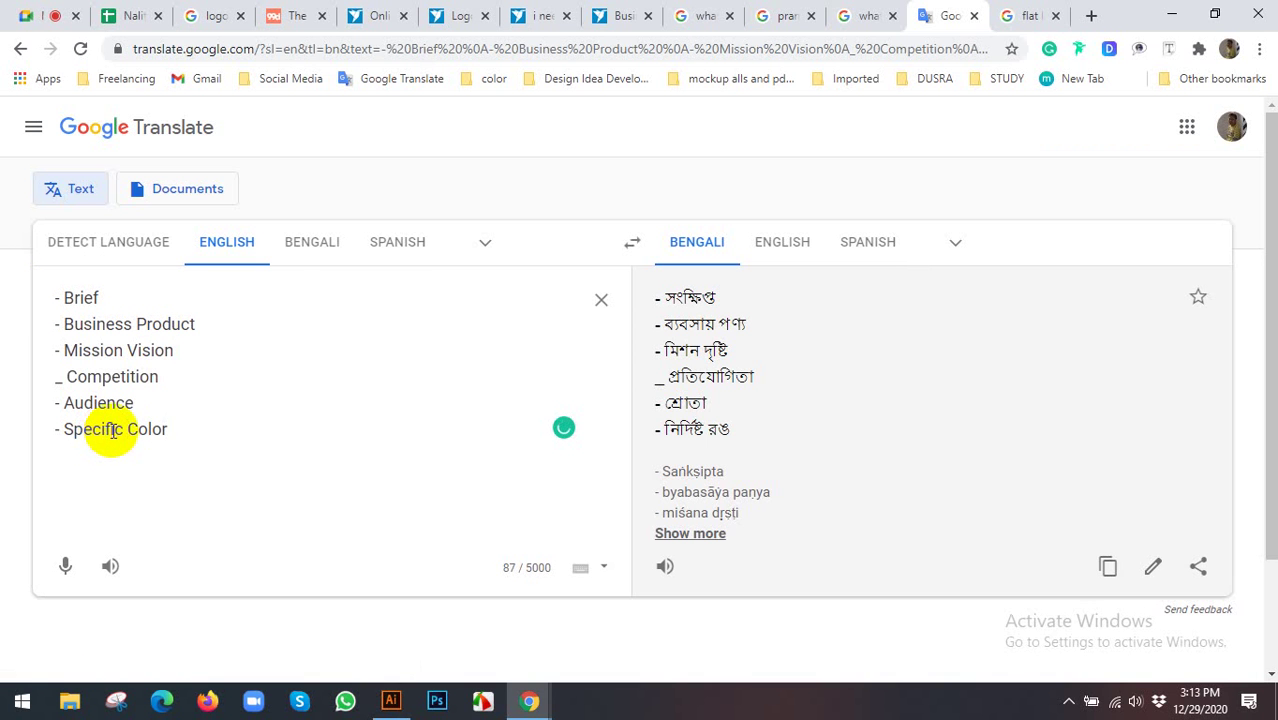
Highlight different runs of the checklist lines, from Brief through Mission Vision, to review them
left_click_drag(190, 428, 47, 305)
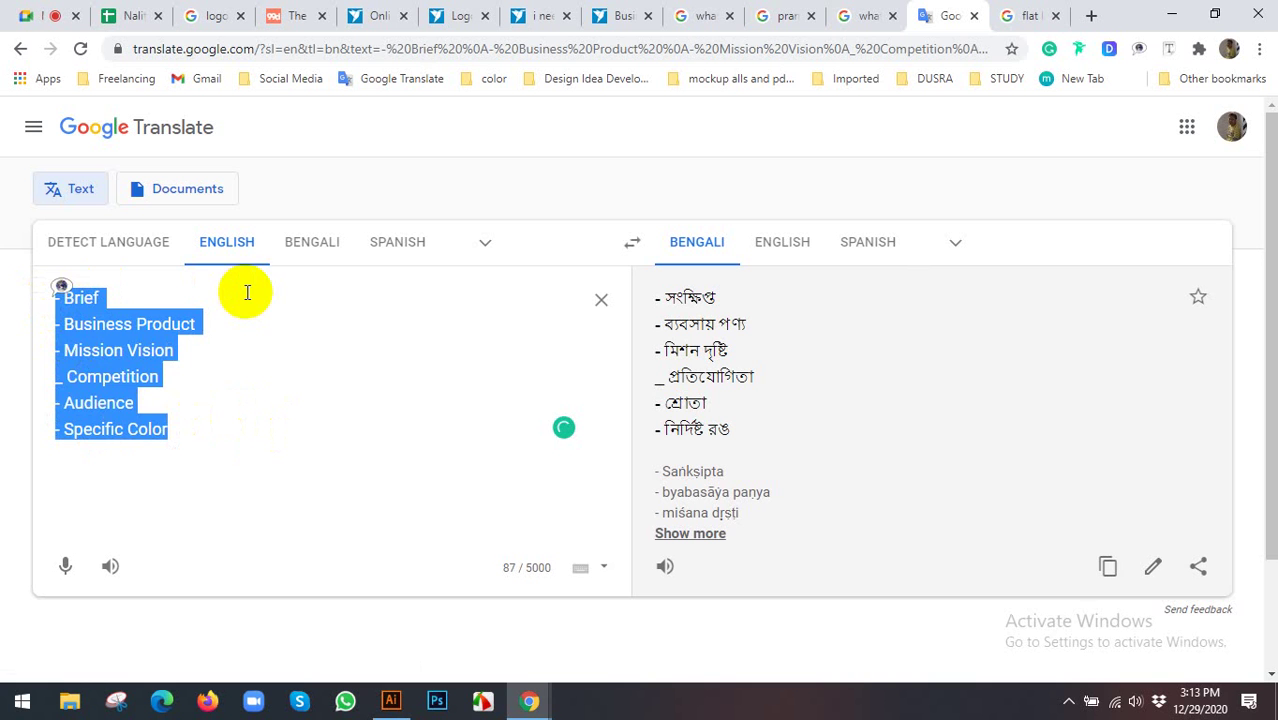
left_click(218, 299)
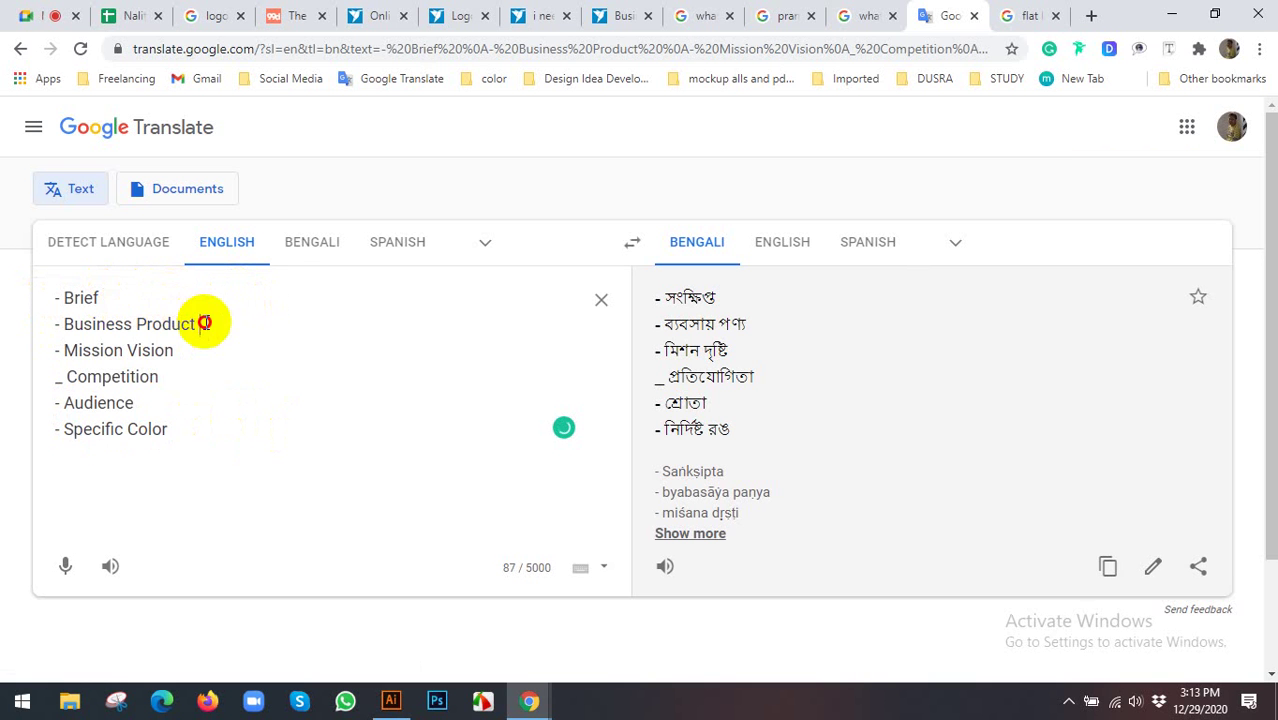
left_click_drag(203, 323, 44, 296)
left_click(210, 317)
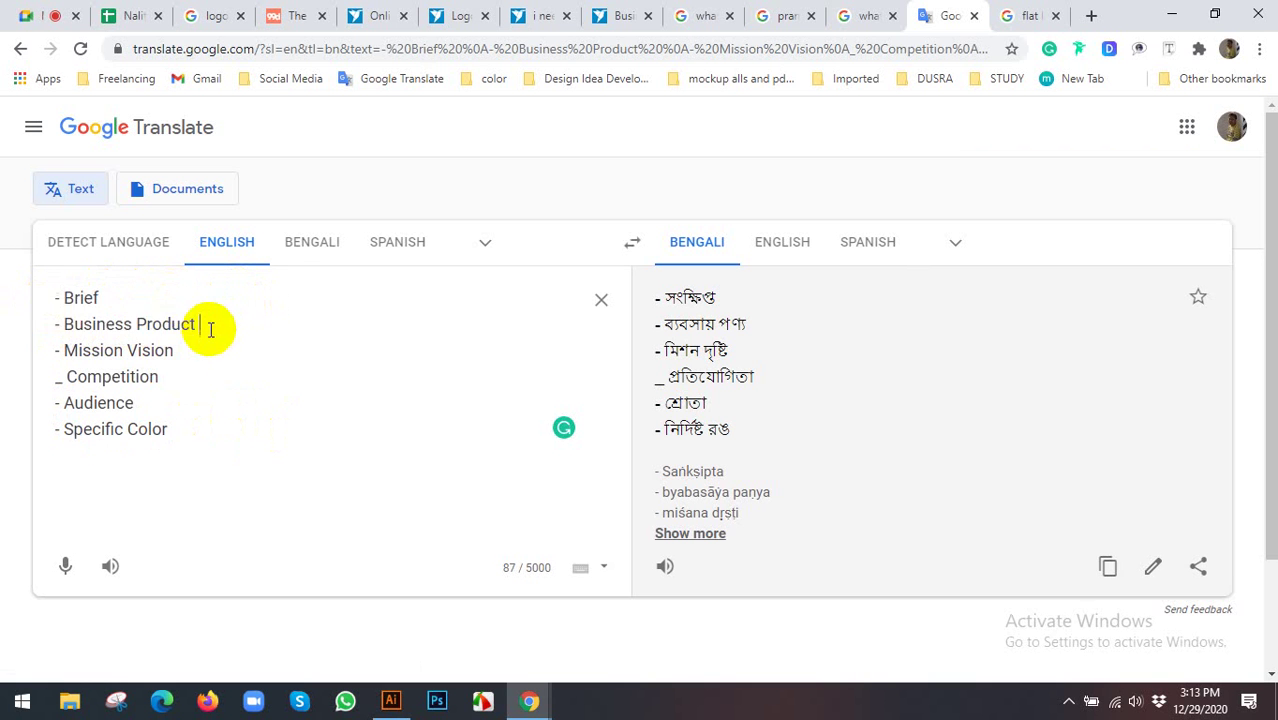
left_click_drag(180, 350, 55, 297)
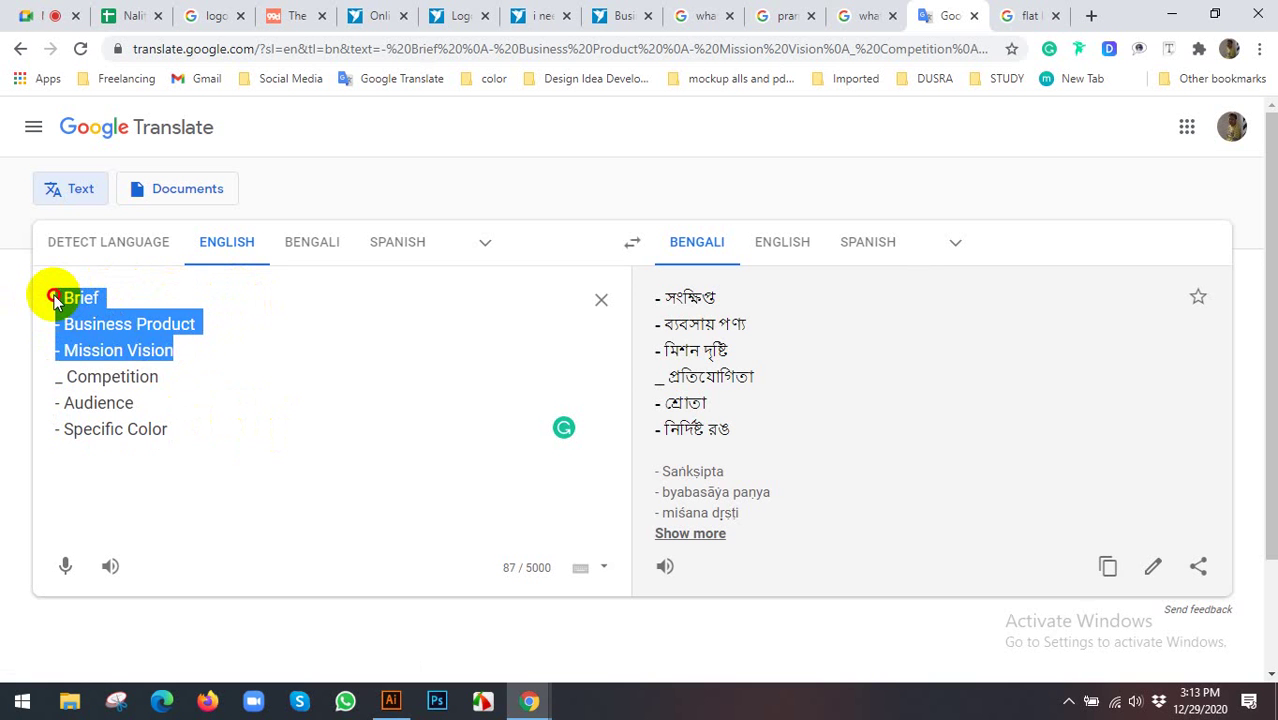
left_click(177, 351)
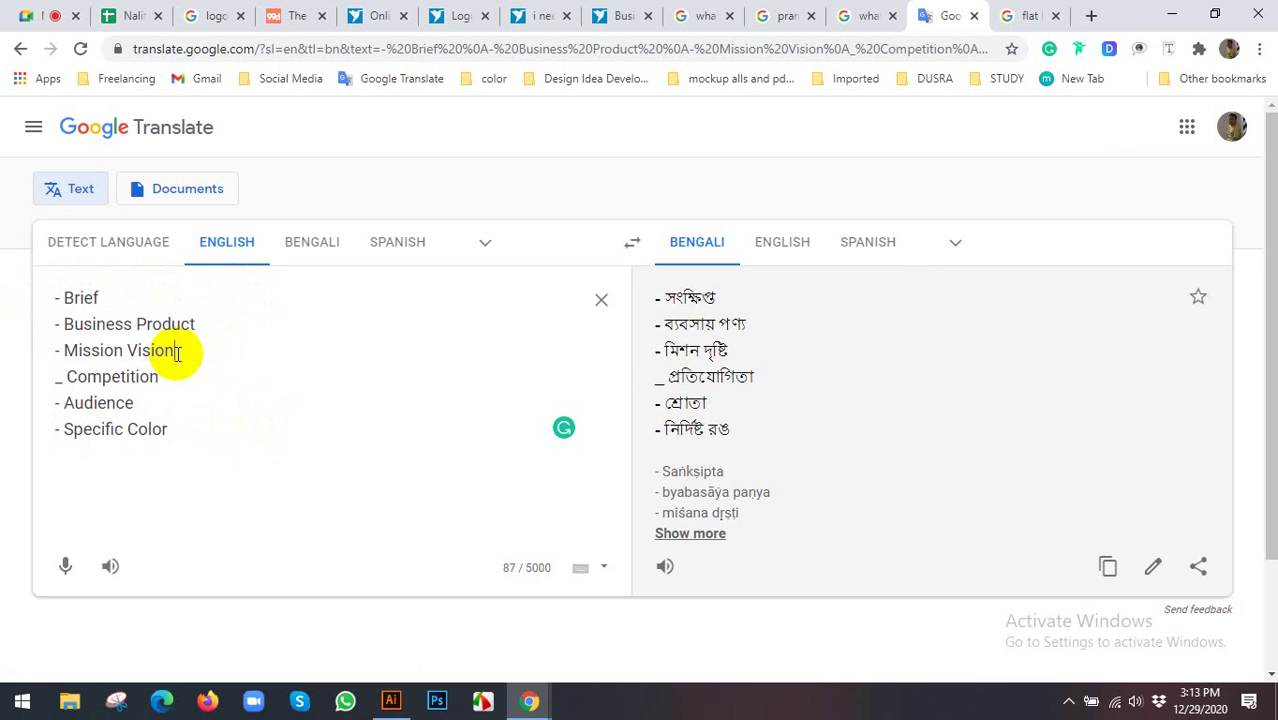
left_click_drag(177, 351, 52, 300)
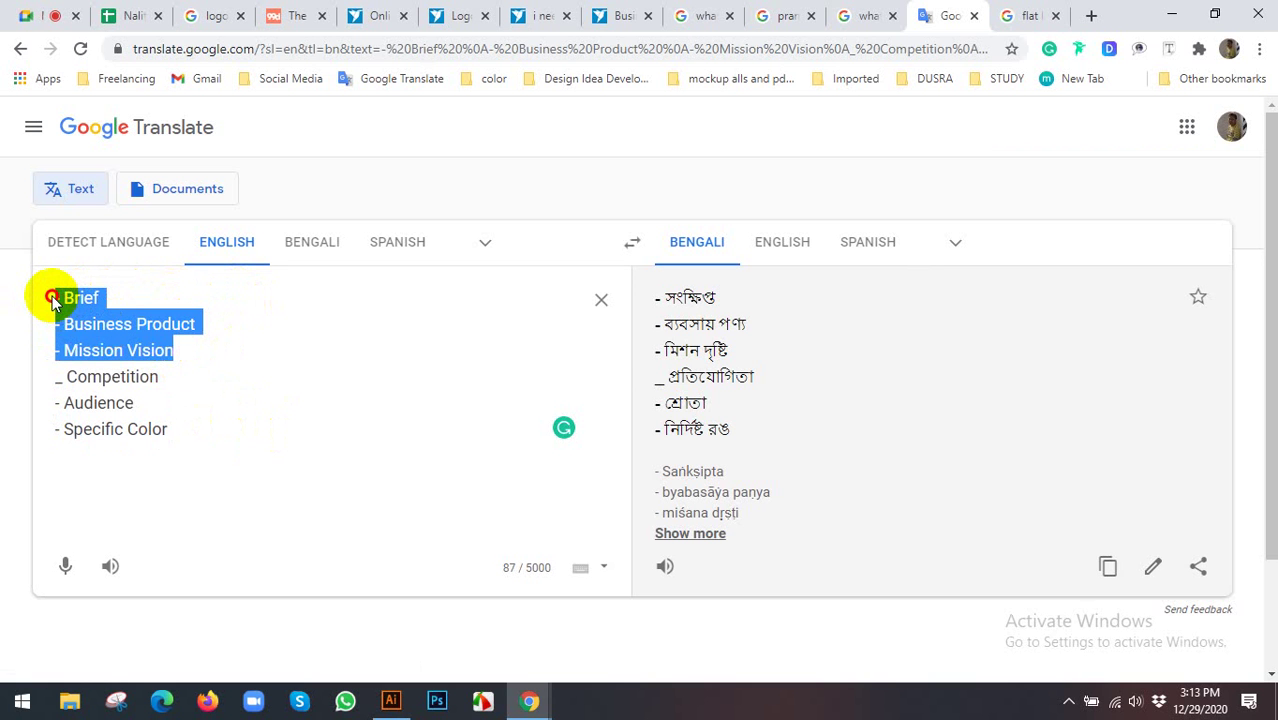
left_click(180, 358)
left_click_drag(174, 347, 54, 290)
Trim the fourth line's 'Competition' and add 'tor' to turn it into 'Competitor'
left_click(174, 384)
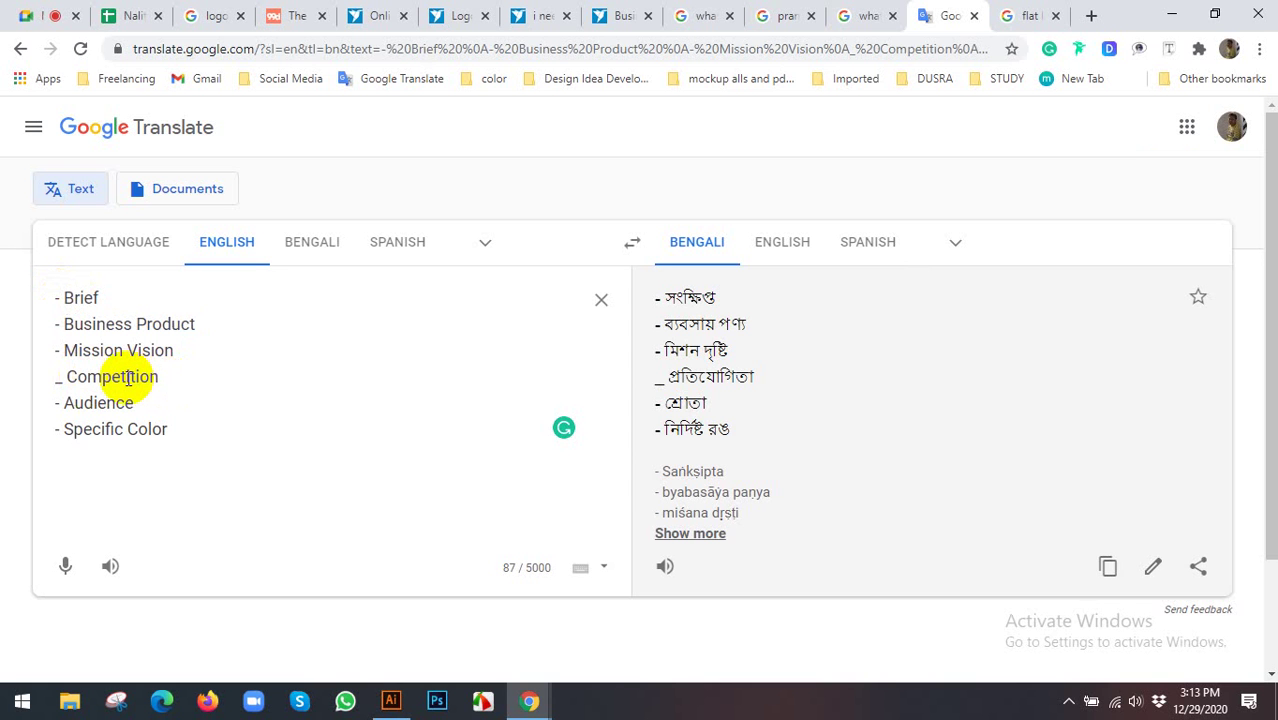
left_click_drag(128, 376, 305, 400)
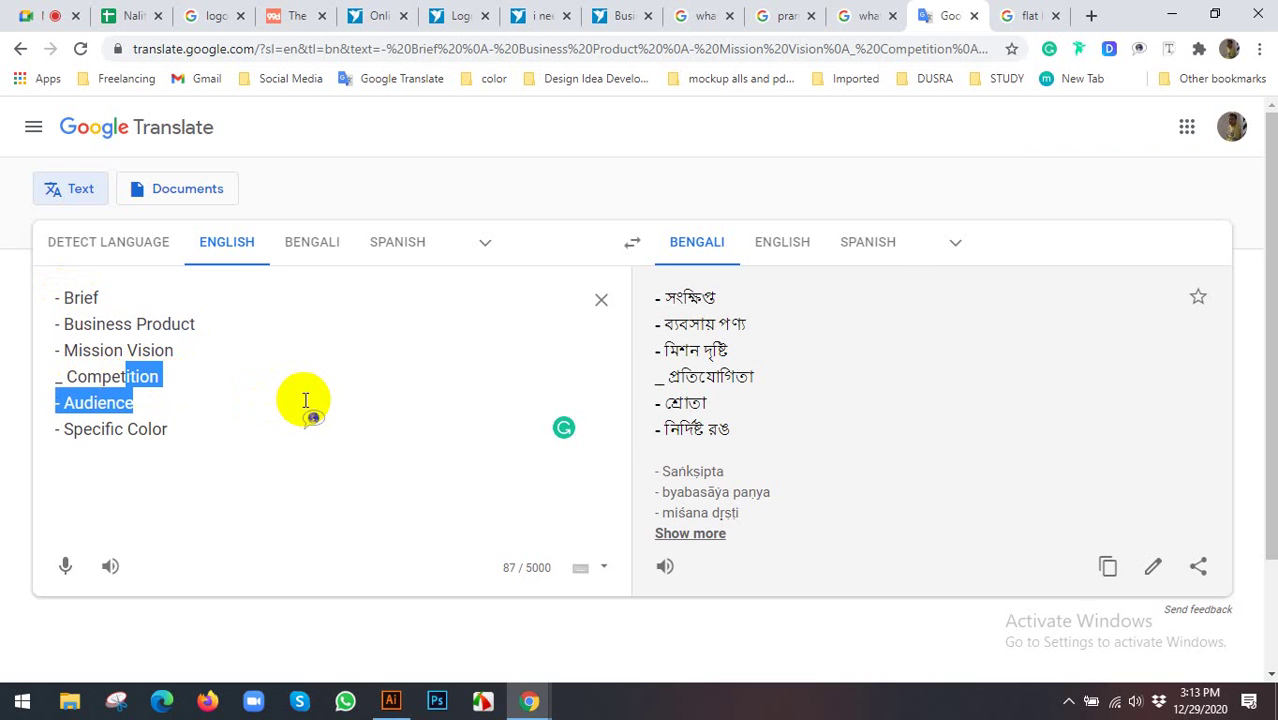
left_click(305, 400)
left_click(233, 378)
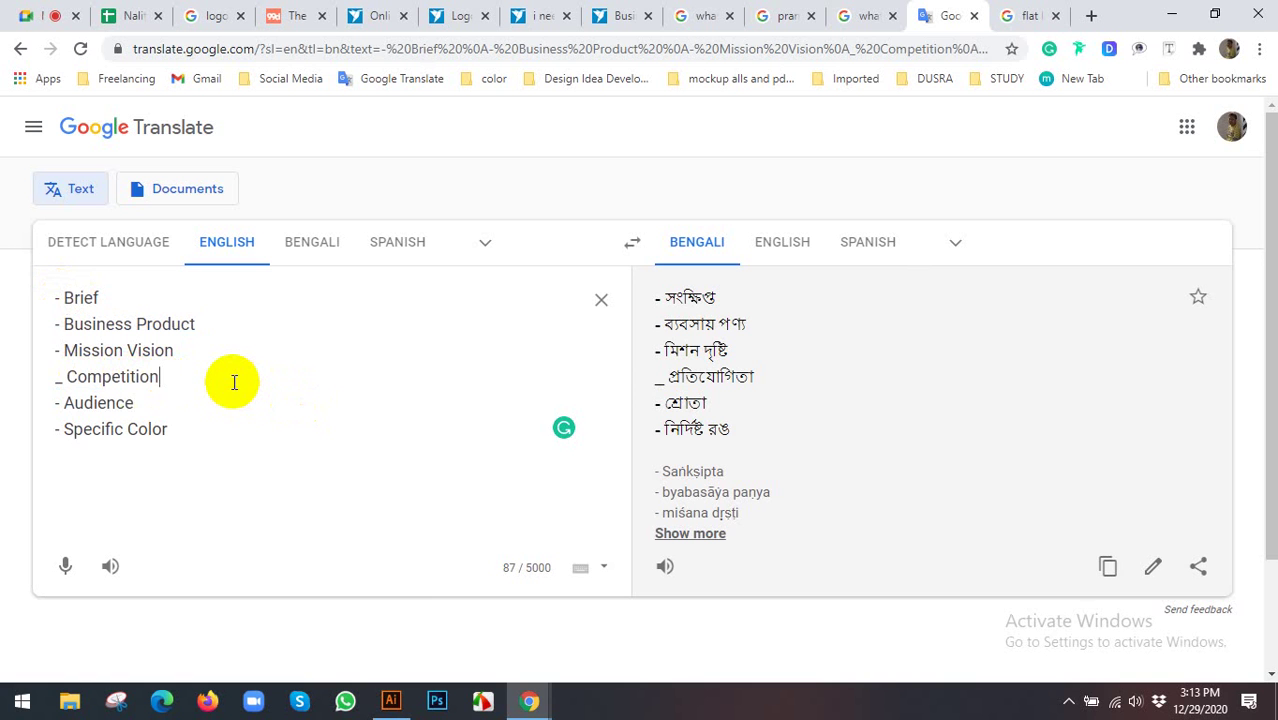
key("BackSpace")
key("BackSpace")
key("BackSpace")
key("BackSpace")
type("t")
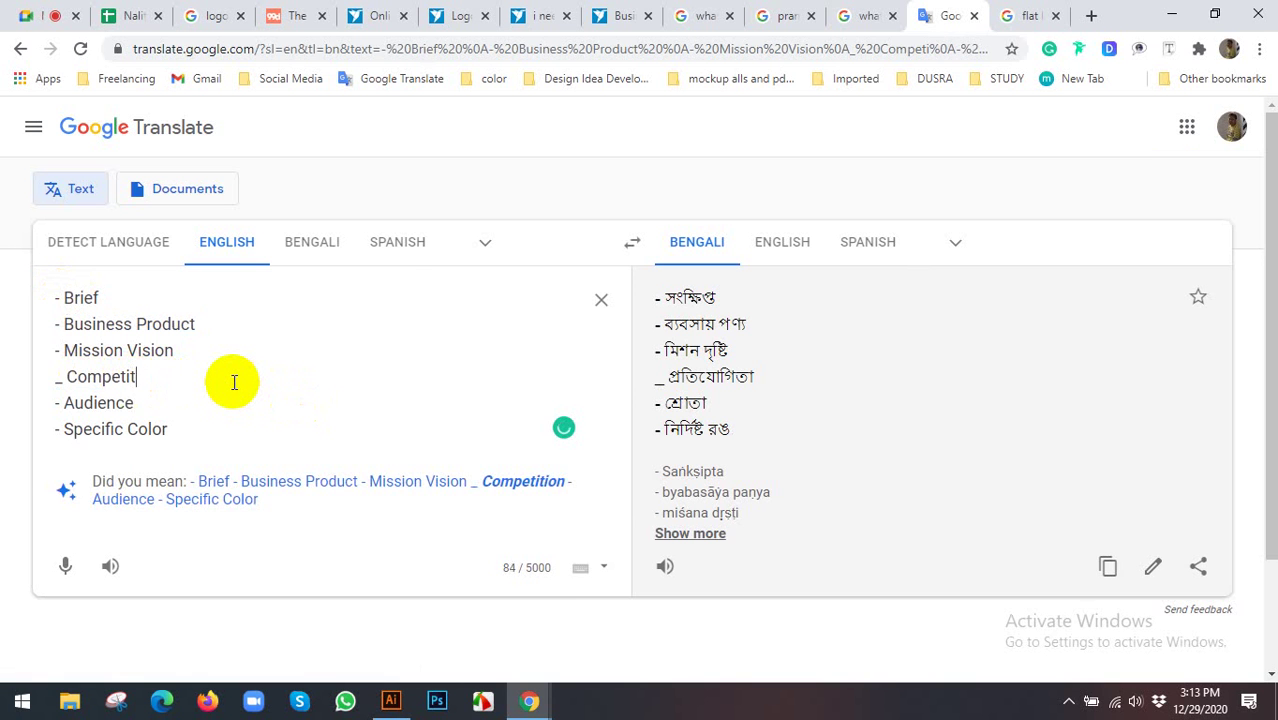
type("or")
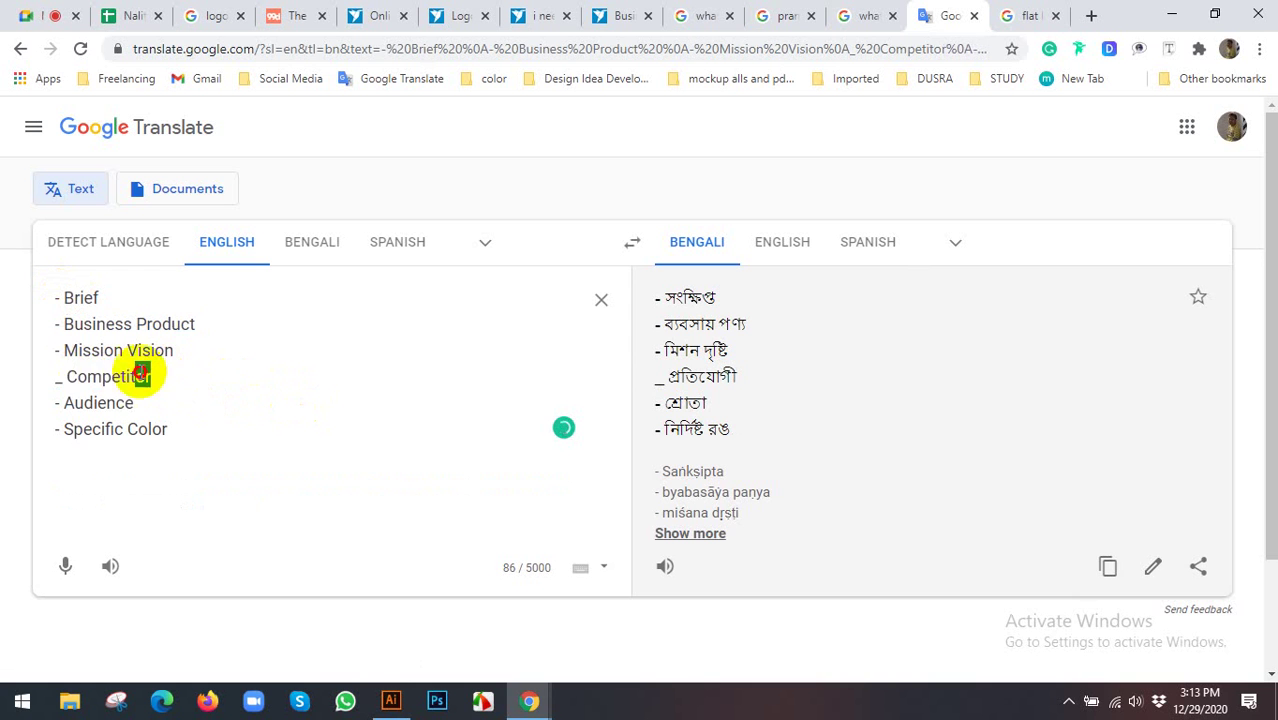
Select 'Competitor' to show its dictionary entry for the Bengali প্রতিযোগী
left_click_drag(152, 376, 72, 372)
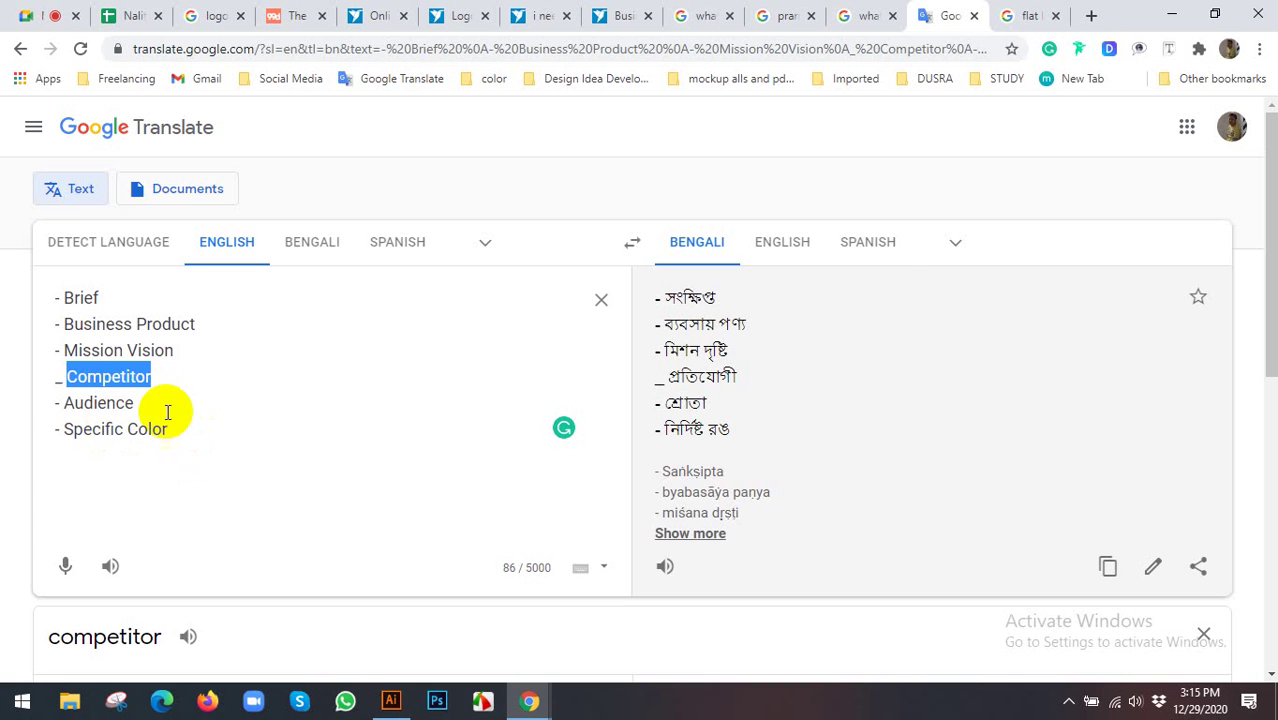
In a new tab, search Google for 'marketplace' and switch to image results
left_click(1090, 14)
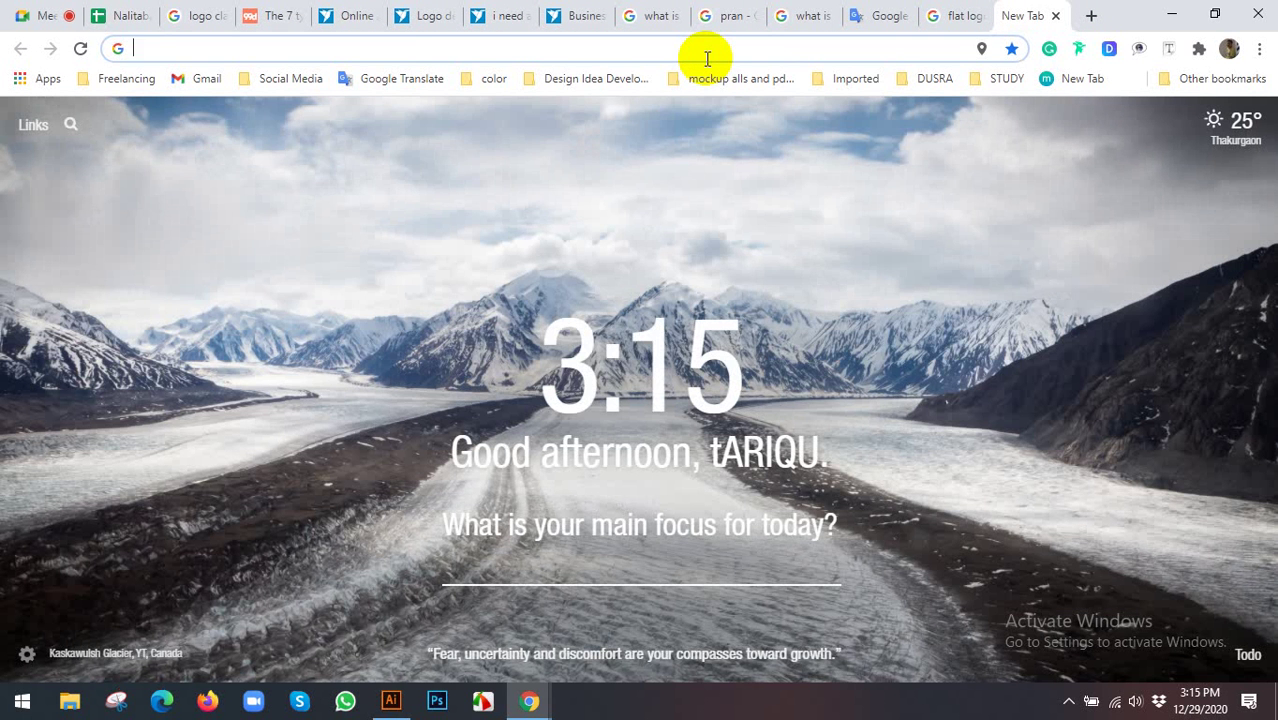
type("market")
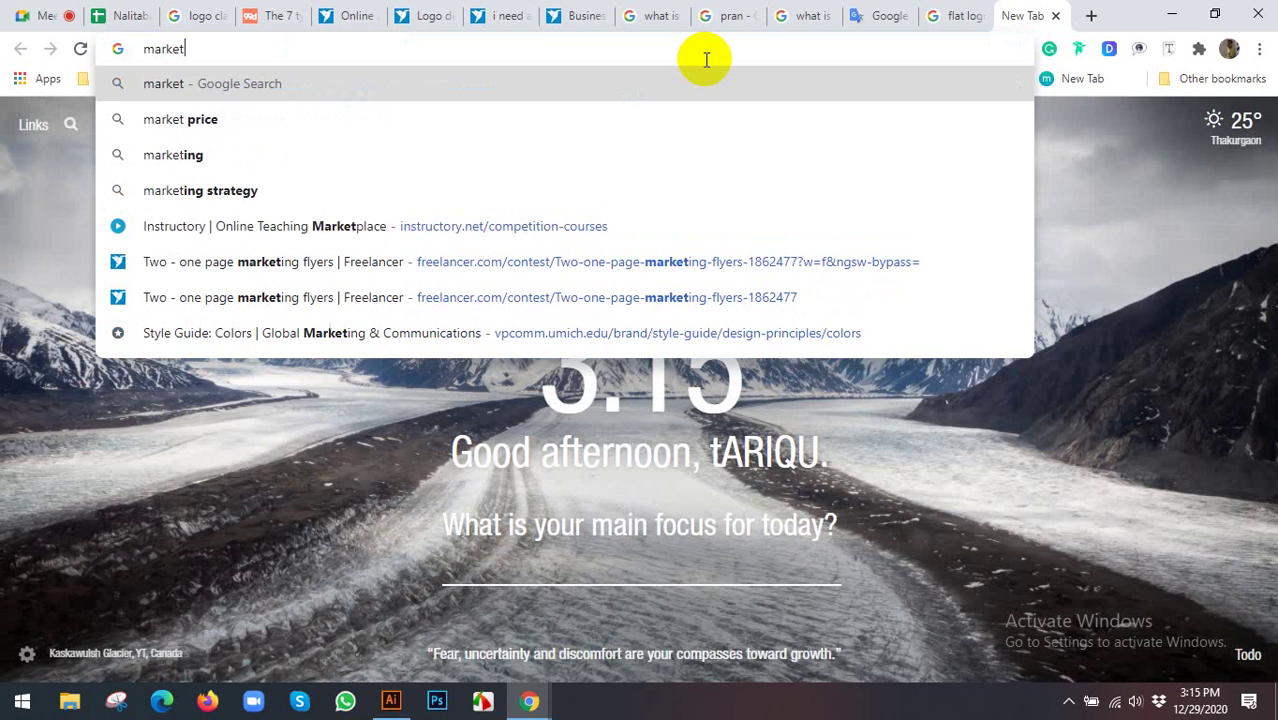
type("plac")
key("Return")
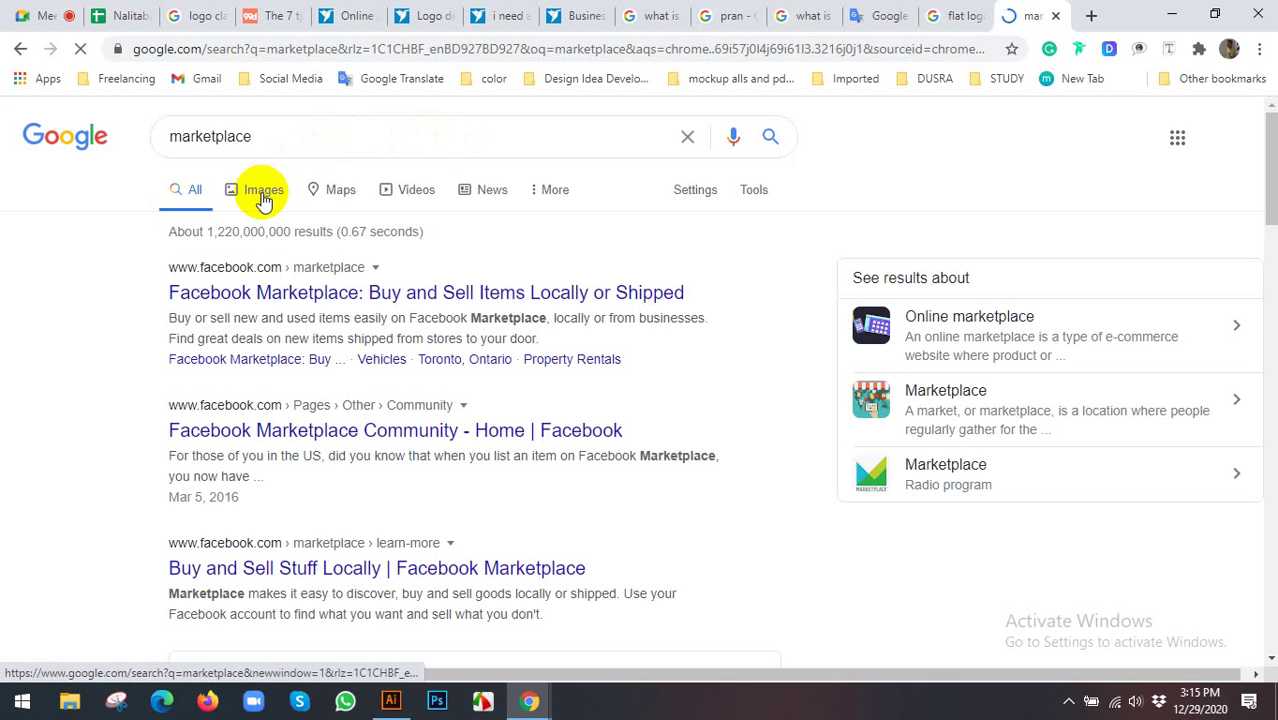
left_click(263, 197)
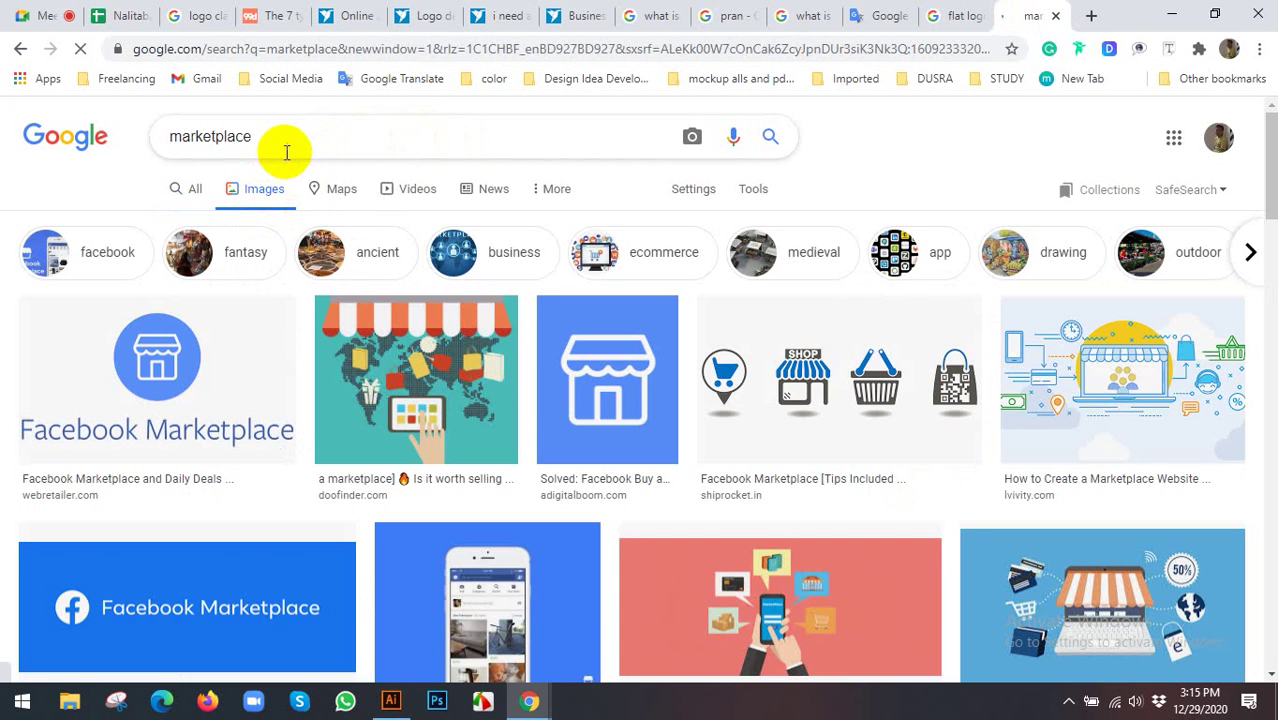
Refine the image search to 'marketplace logo', then to 'freelancing marketplace logo'
left_click(286, 150)
type("logo")
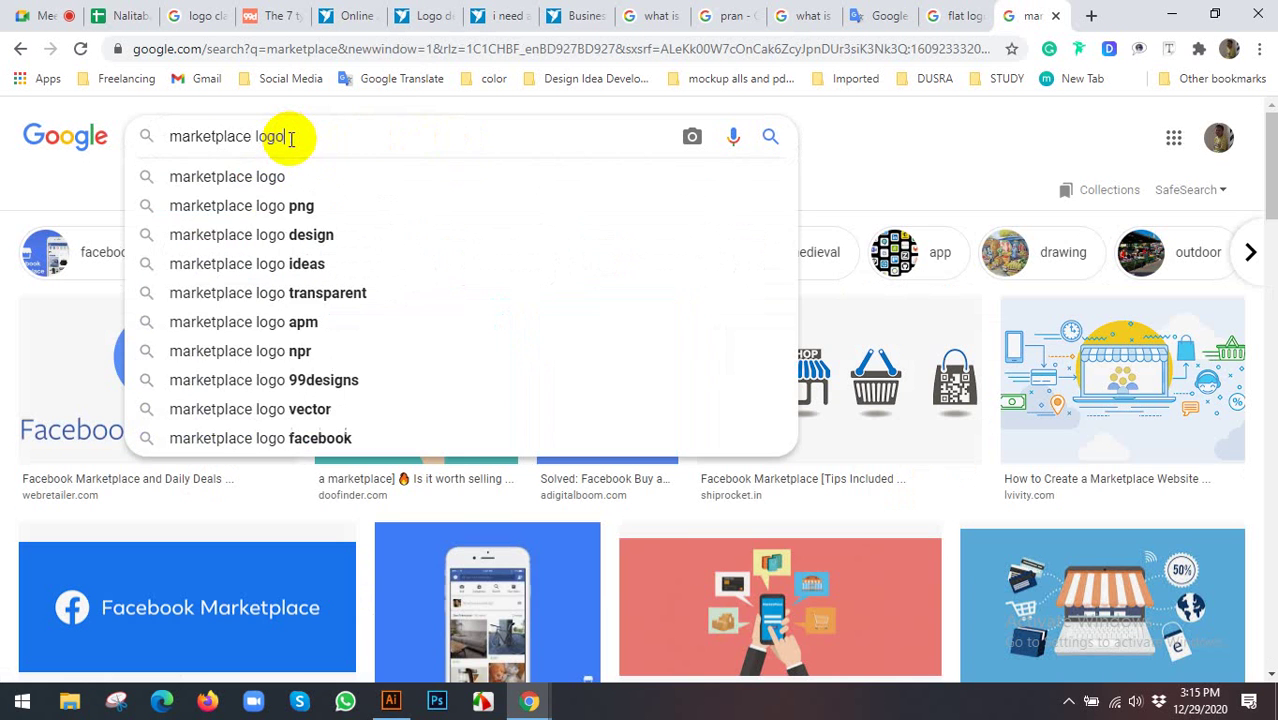
key("Return")
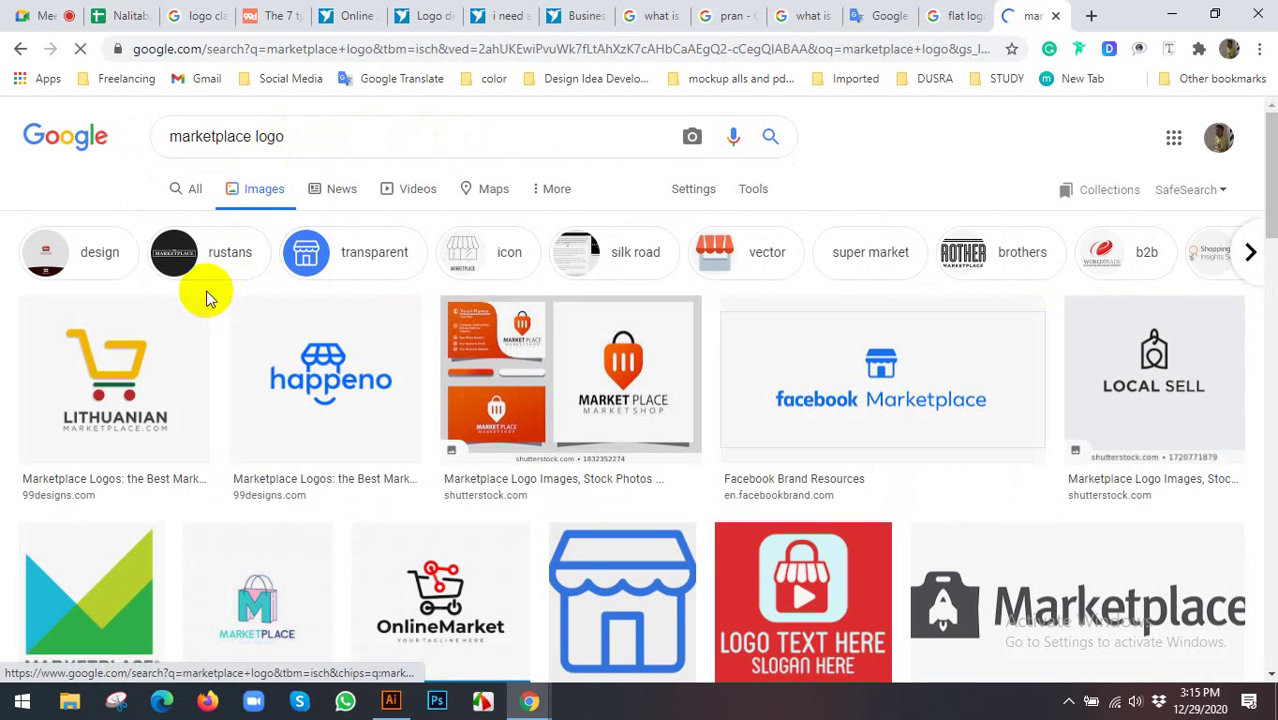
left_click(170, 136)
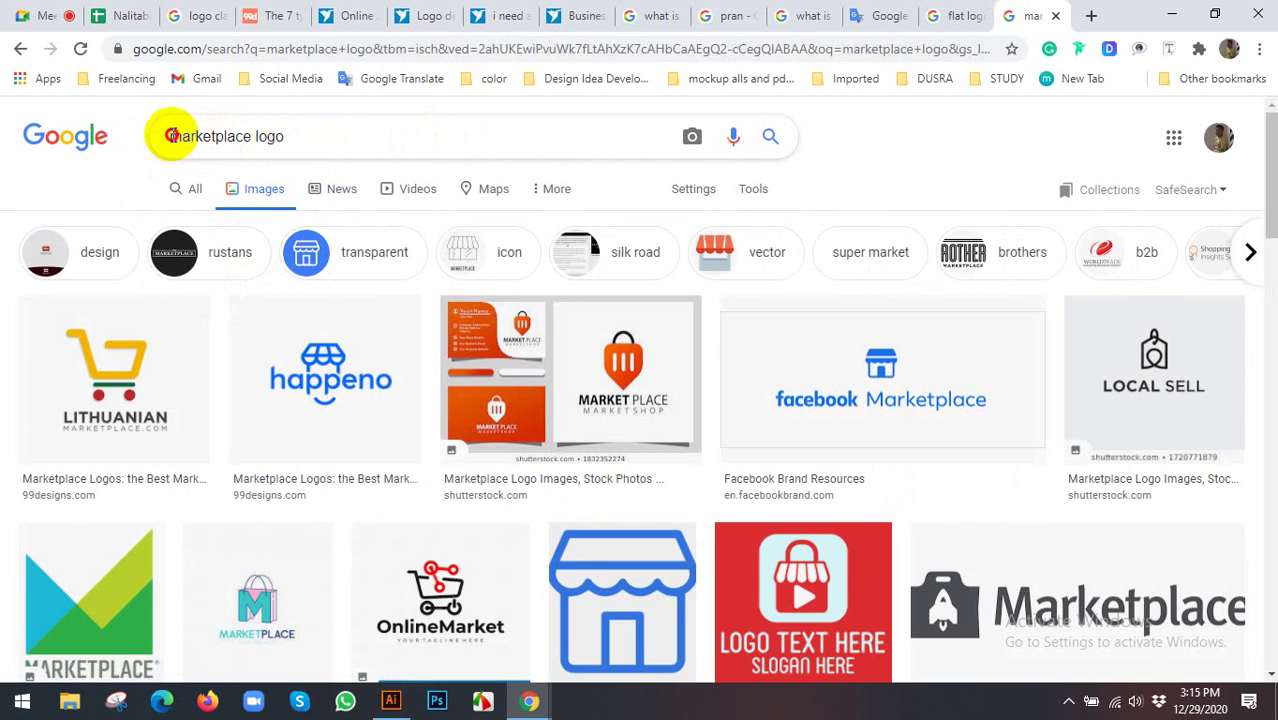
type("free")
key("Return")
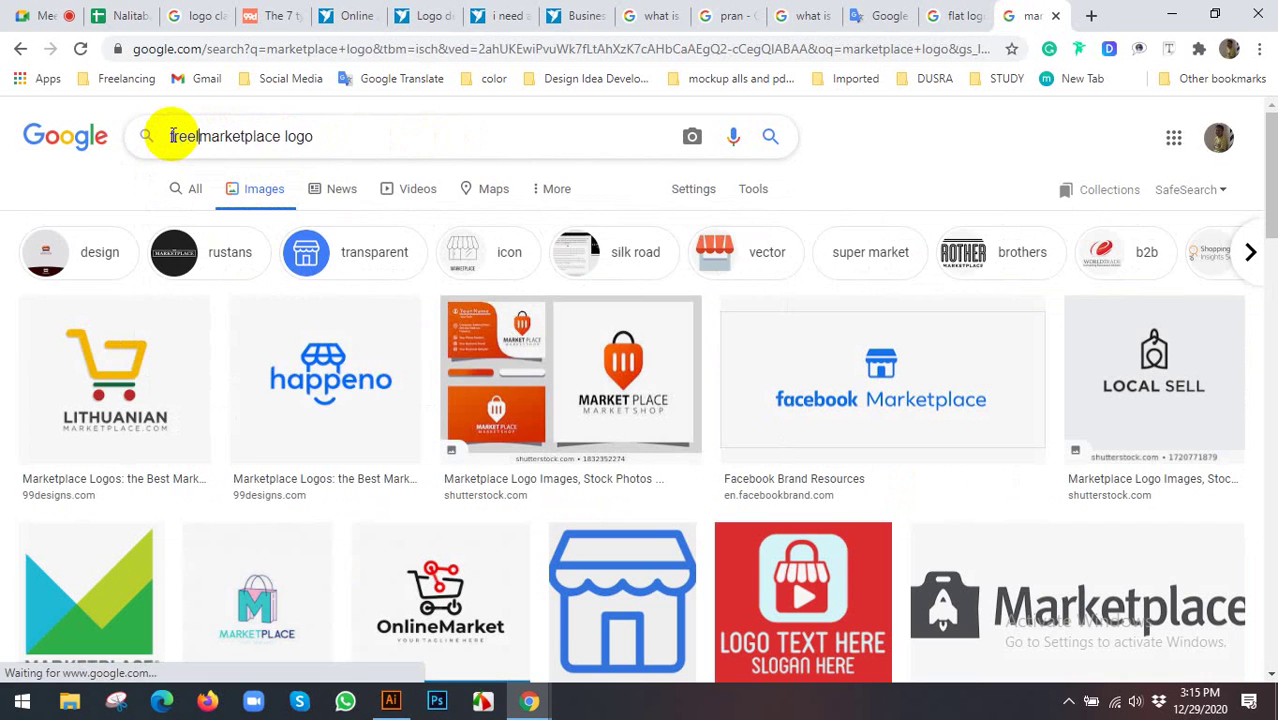
type("lancing")
key("Return")
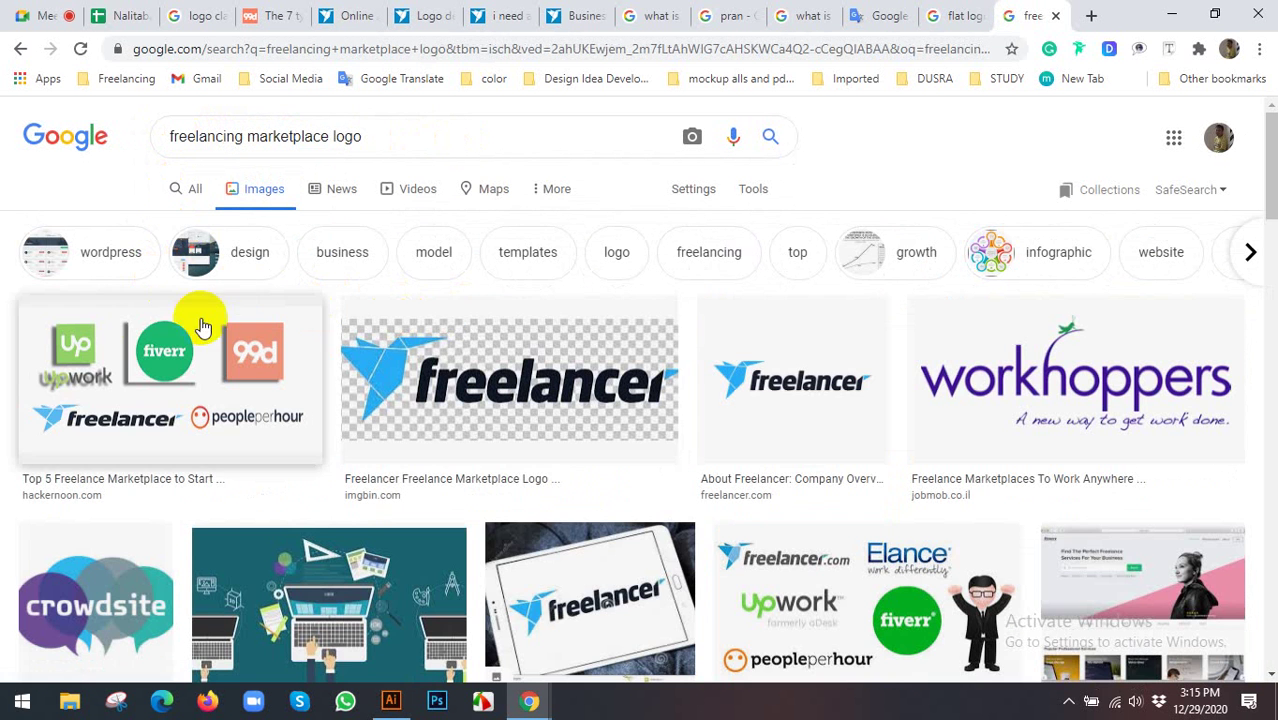
Preview the freelance-platforms logo collection, then the related 'Working as a Freelancer' logo image
left_click(150, 332)
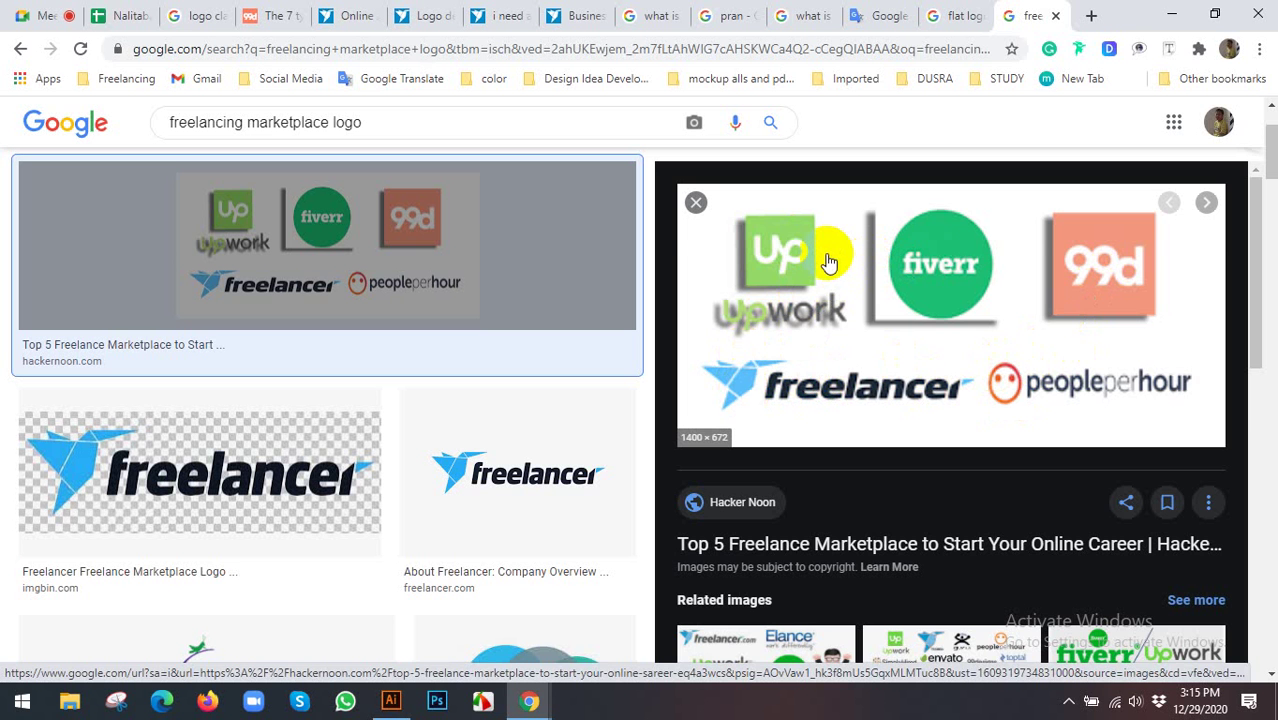
scroll(940, 290, "down", 2)
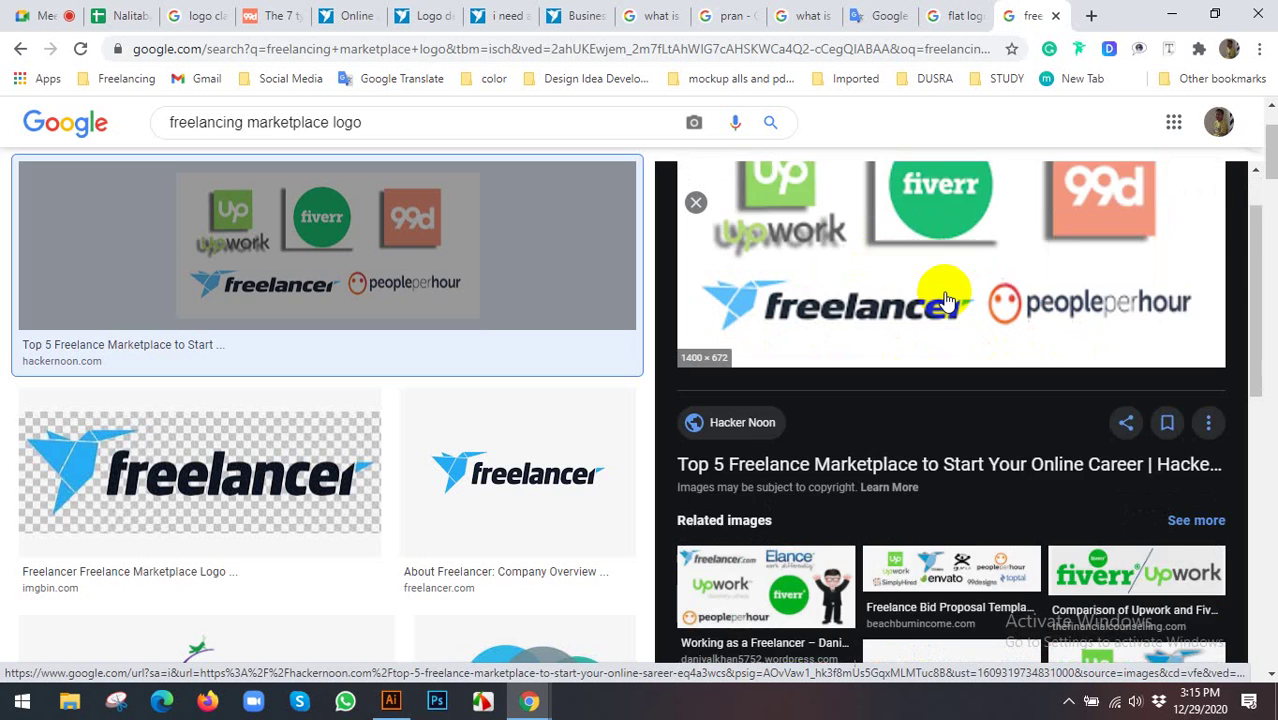
left_click(766, 480)
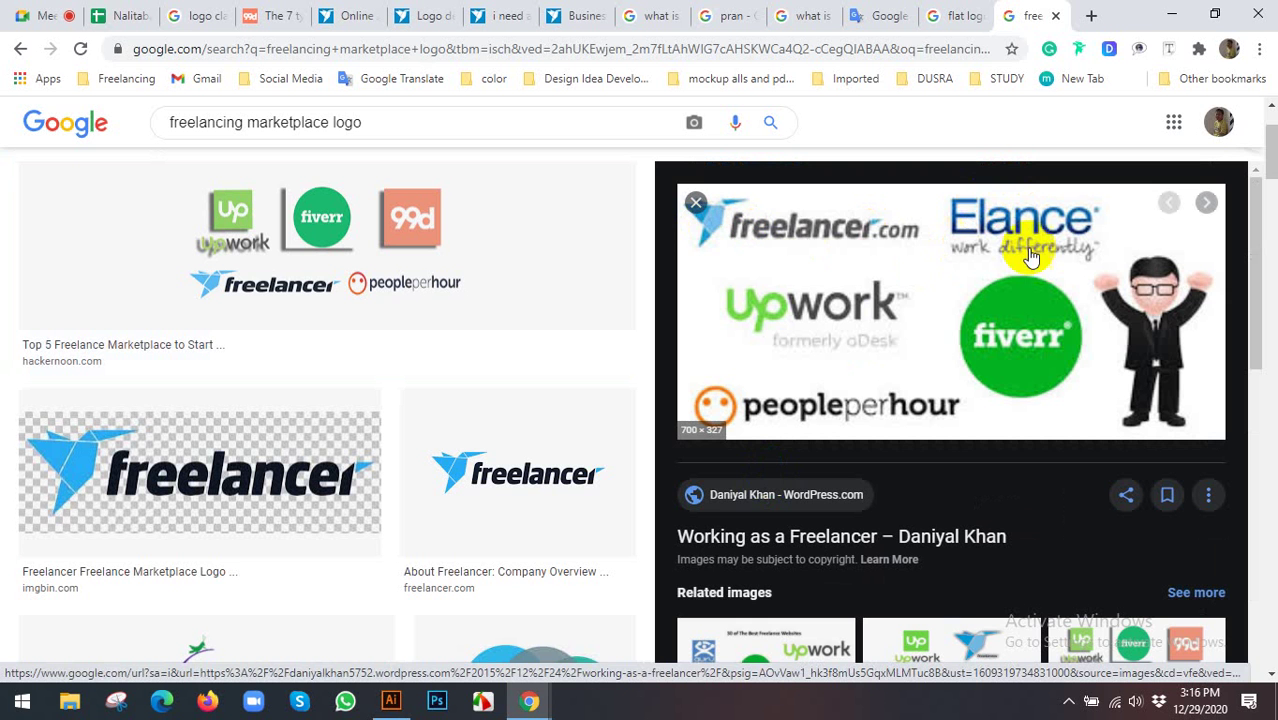
left_click(1018, 340)
scroll(700, 400, "up", 2)
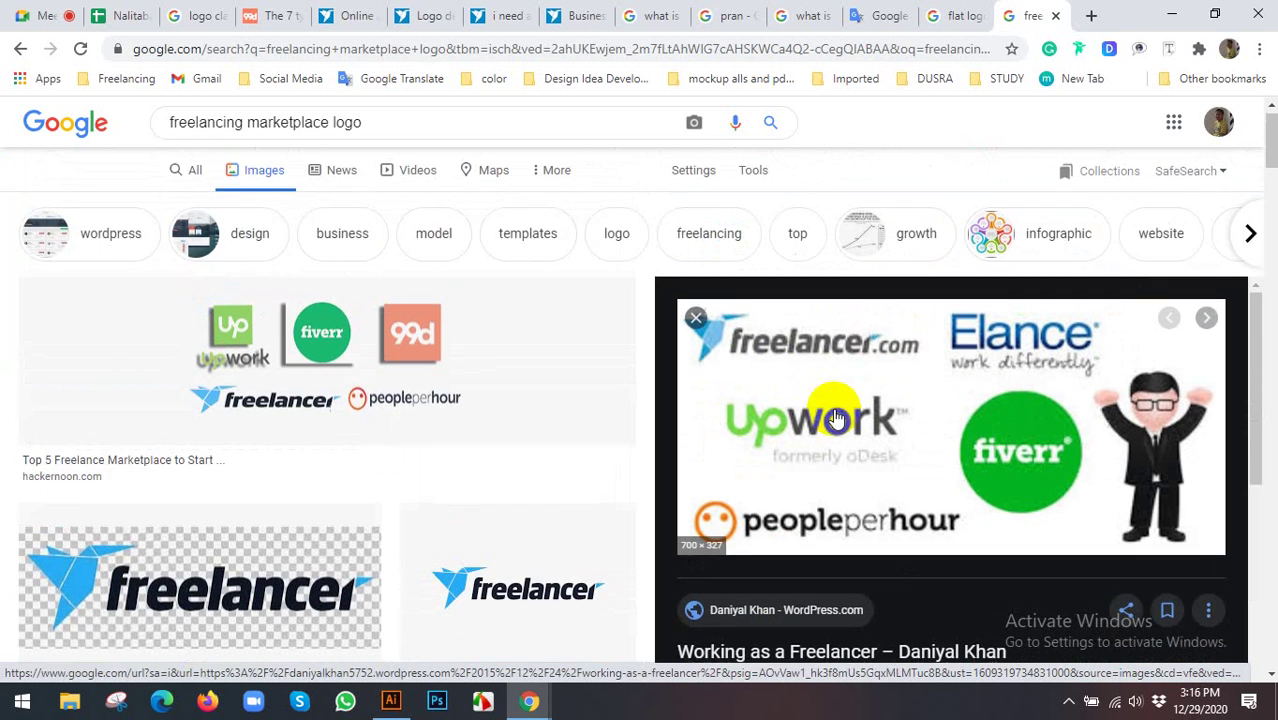
scroll(961, 437, "down", 2)
scroll(961, 437, "down", 3)
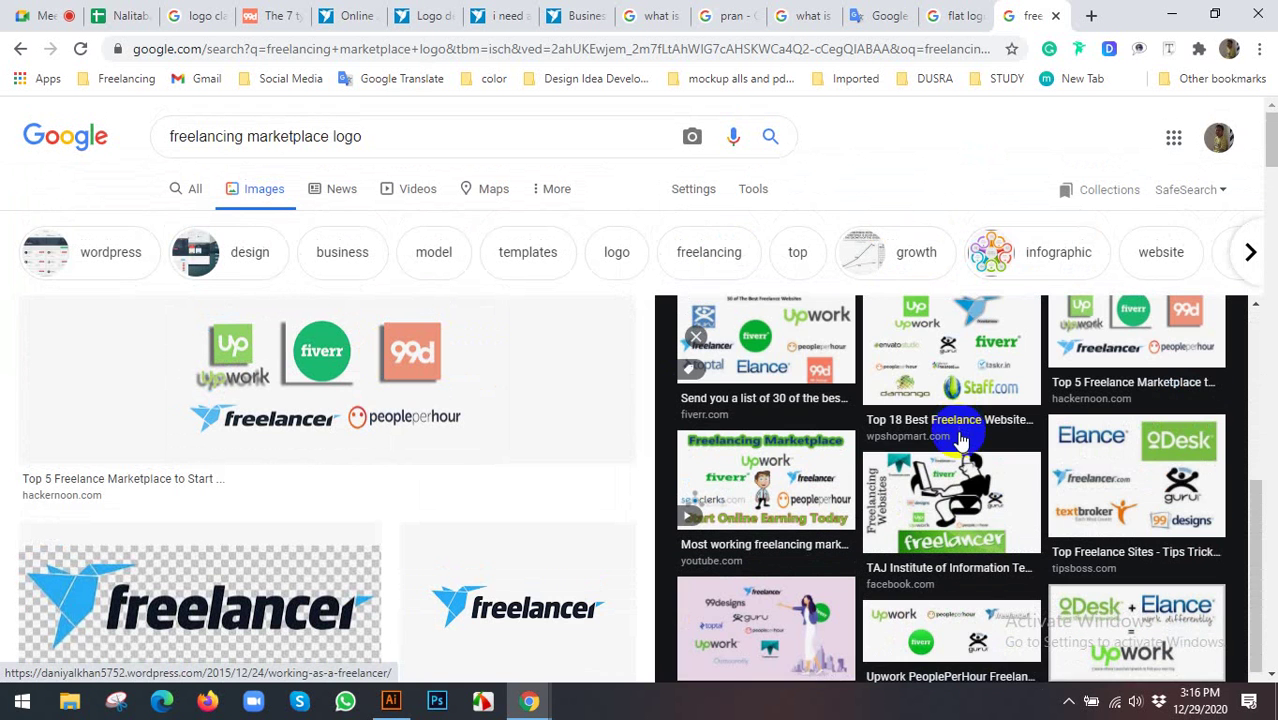
triple_click(385, 143)
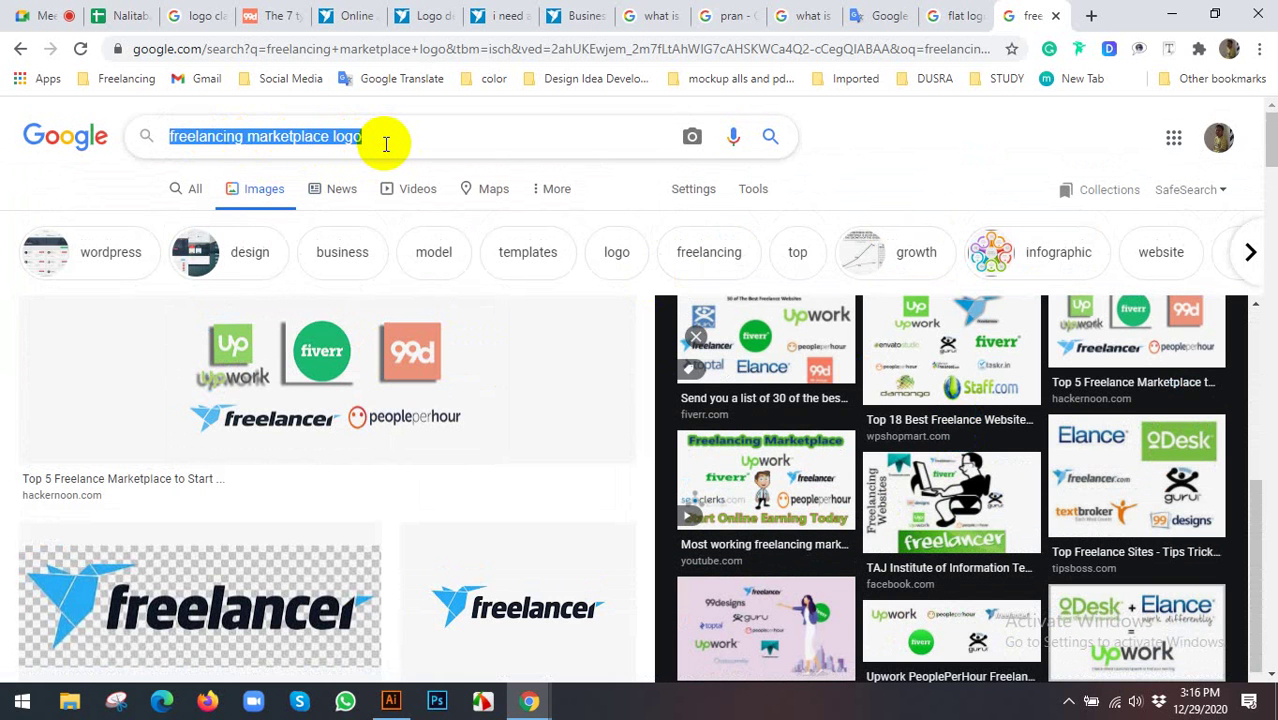
Search Google Images for 'social icon'
type("social imc")
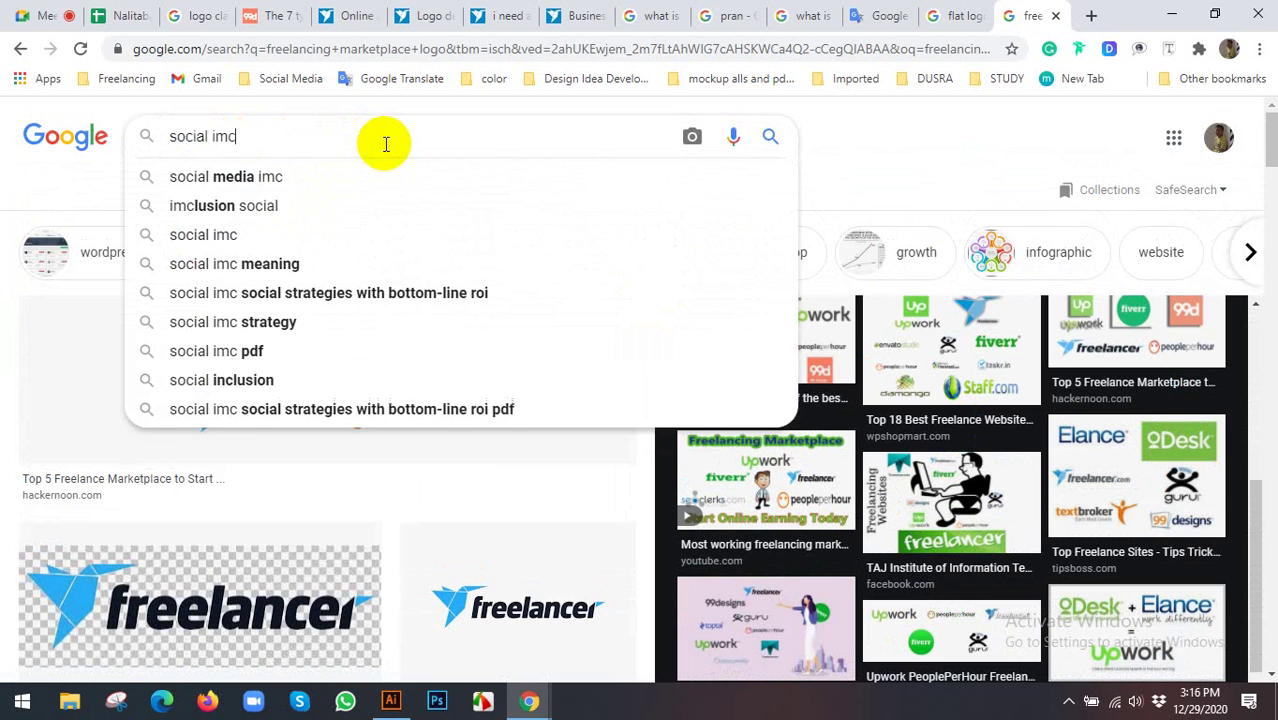
key("BackSpace")
key("BackSpace")
key("BackSpace")
type("icon")
key("Return")
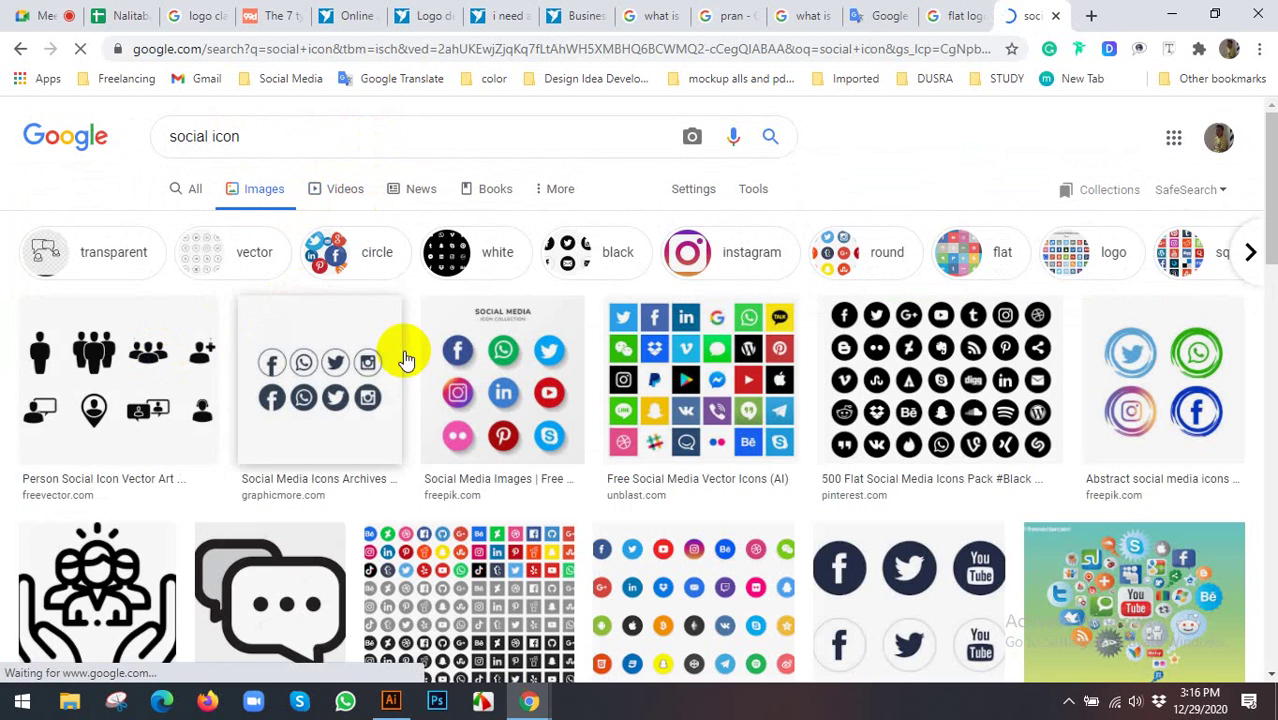
Preview the Freepik social media icon set, then a related Pinterest social icon collection
left_click(543, 378)
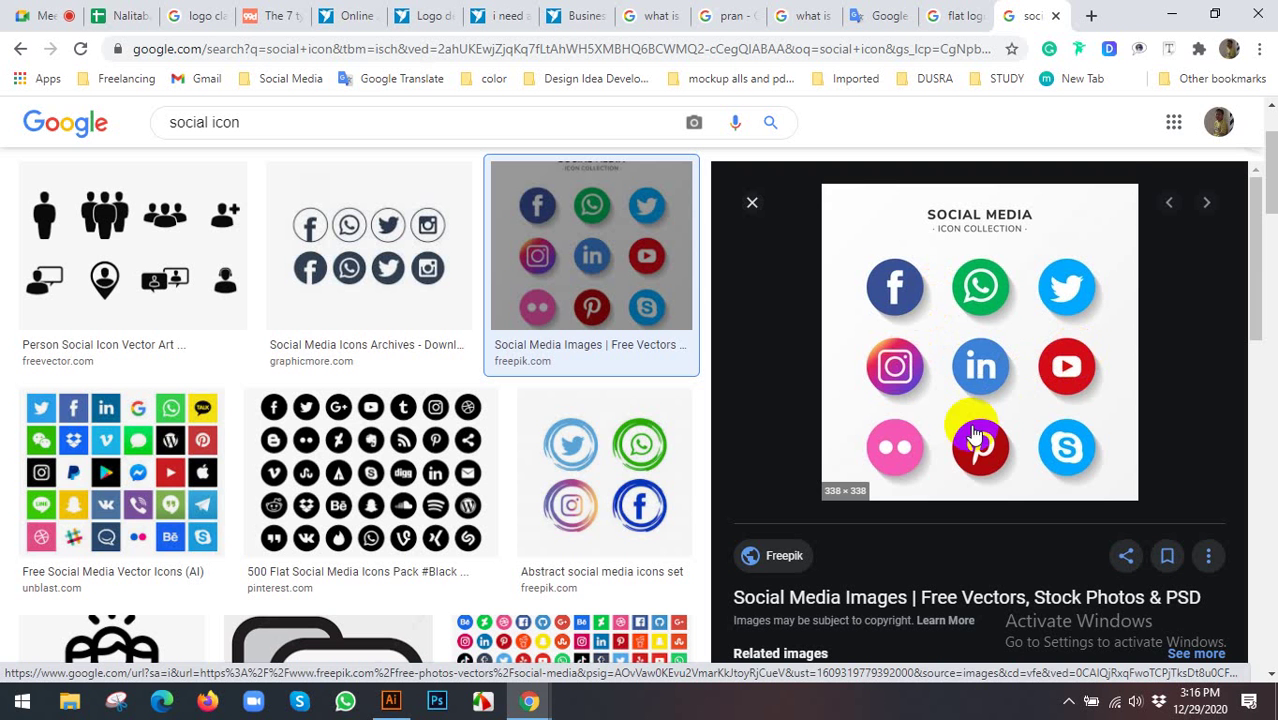
scroll(1045, 365, "down", 2)
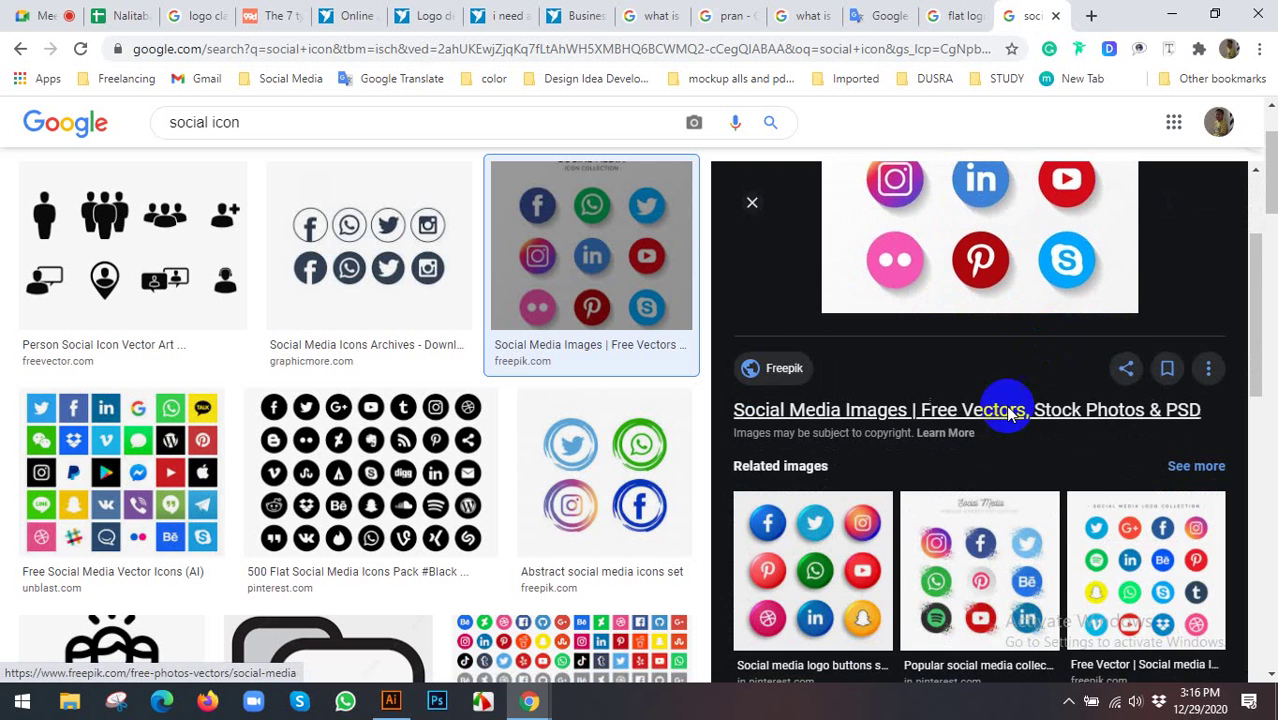
scroll(1003, 408, "down", 1)
left_click(978, 455)
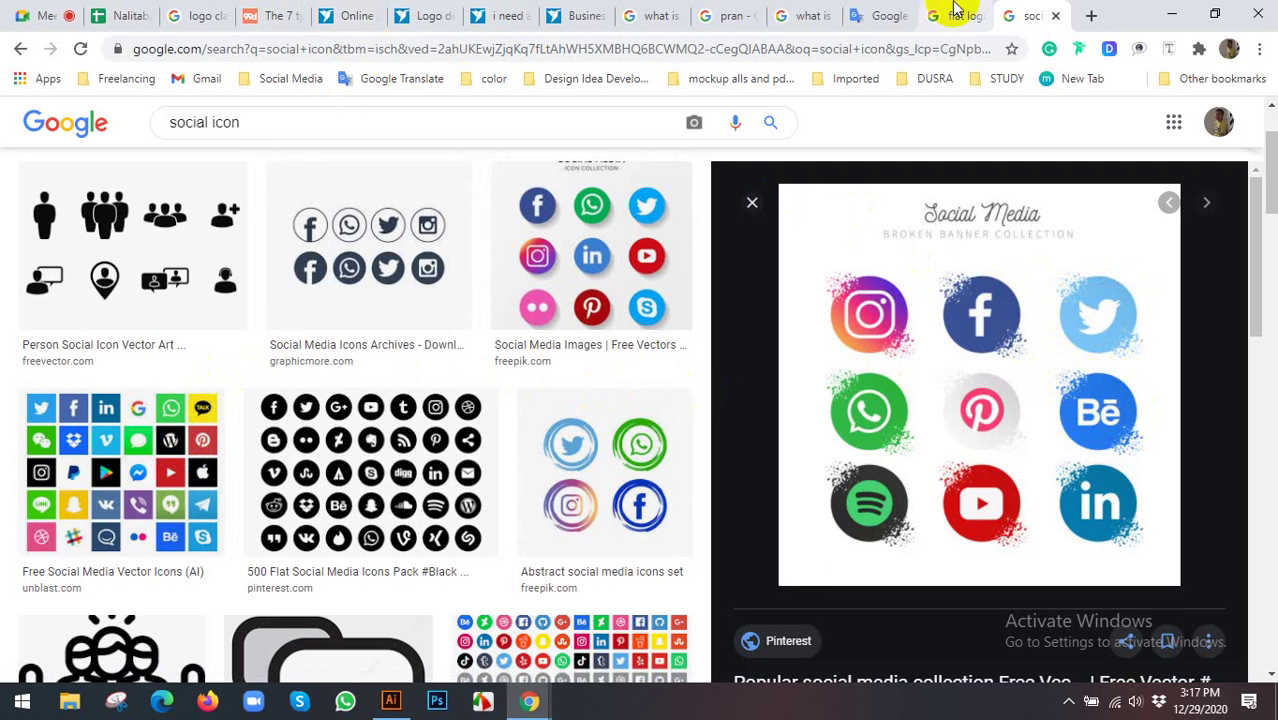
Return to the Google Translate checklist, then open a new browser tab
left_click(886, 14)
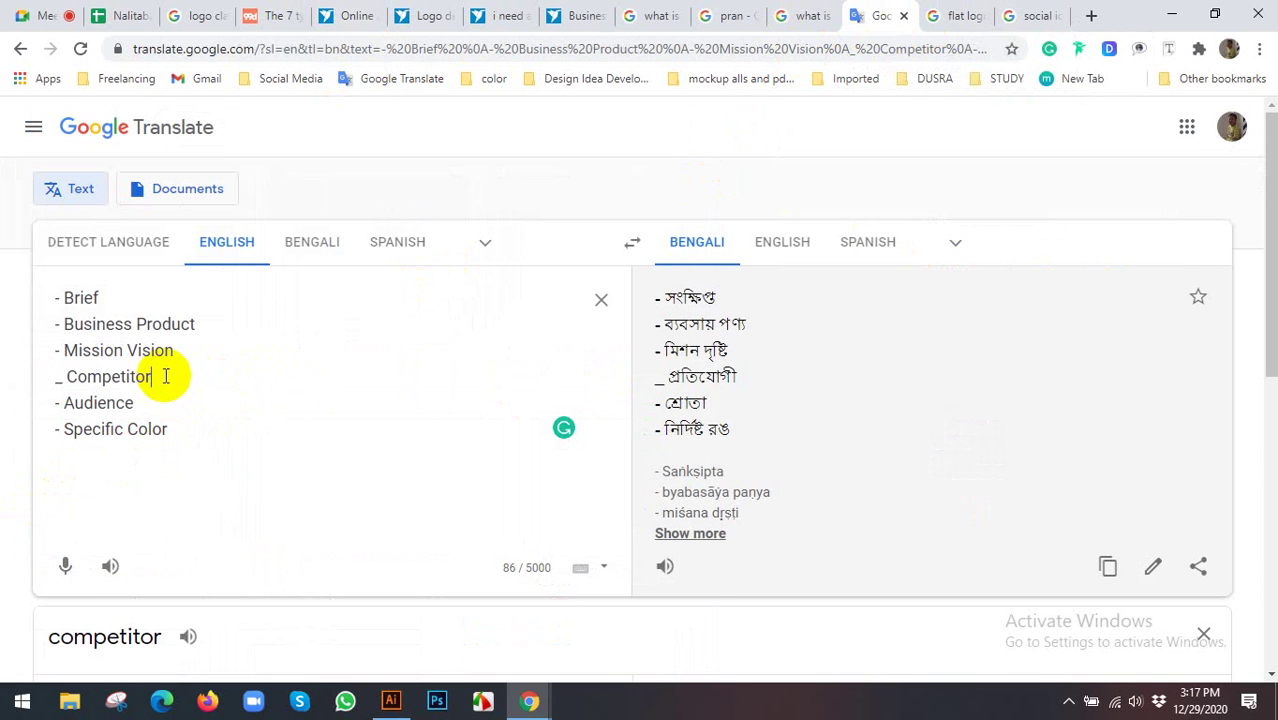
left_click(1090, 15)
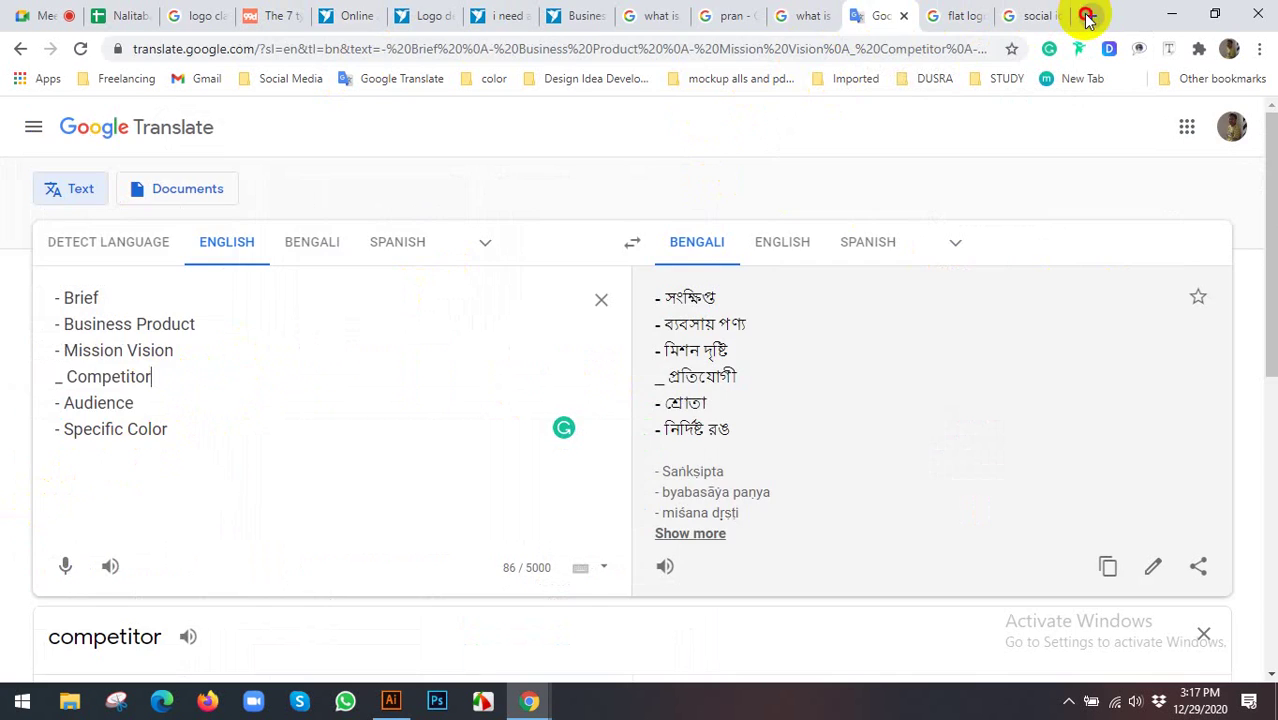
Search for 'bangle', correct it to 'bengal chair', and switch to image results
type("ban")
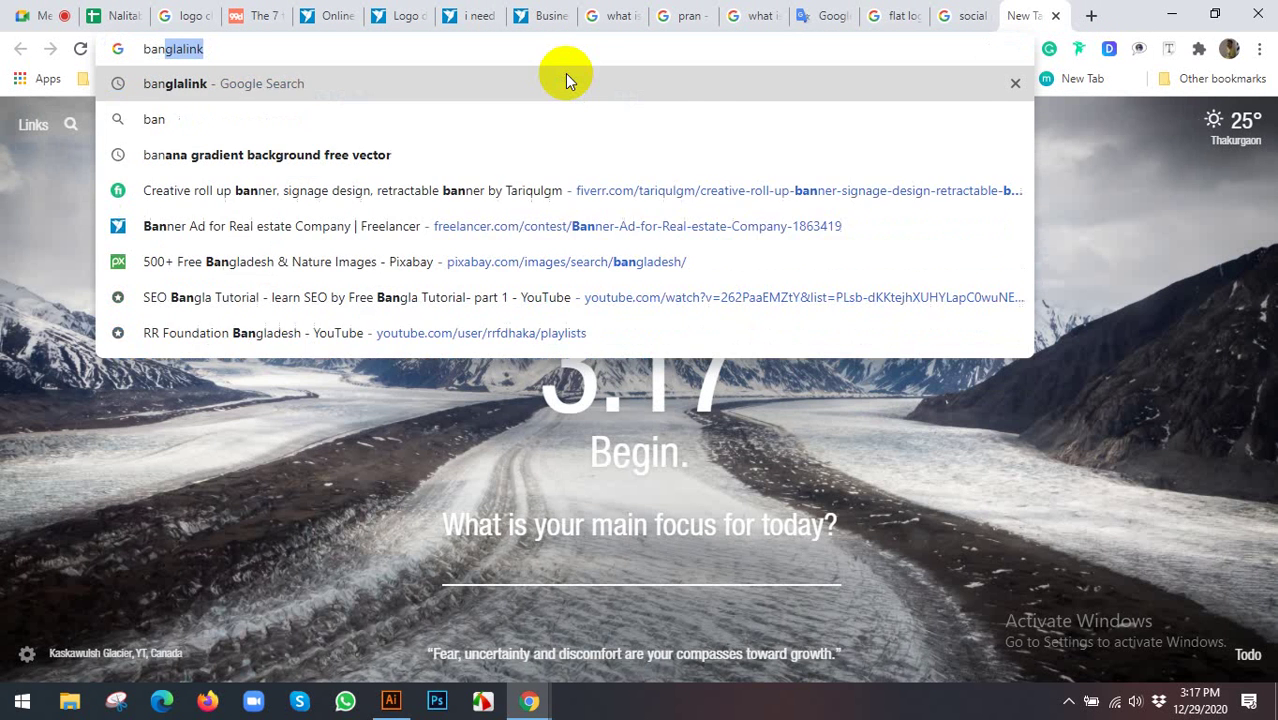
type("gle")
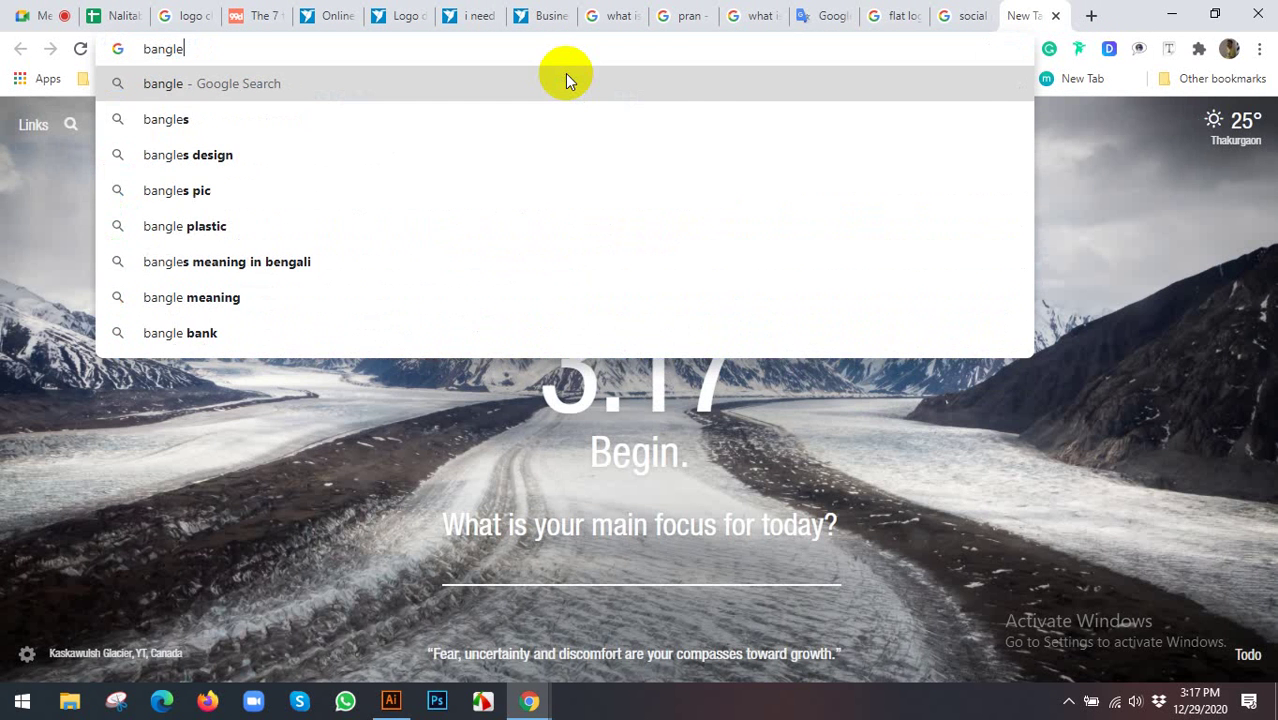
left_click(565, 80)
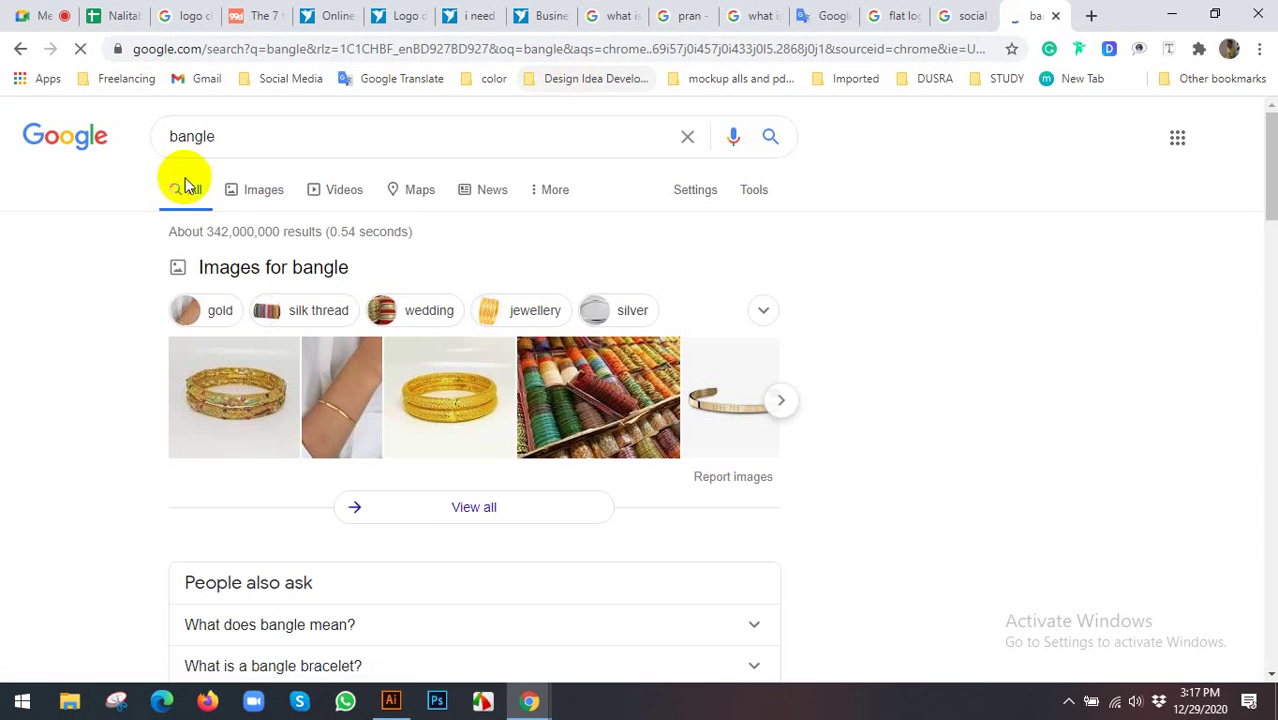
left_click(268, 136)
key("BackSpace")
key("BackSpace")
key("BackSpace")
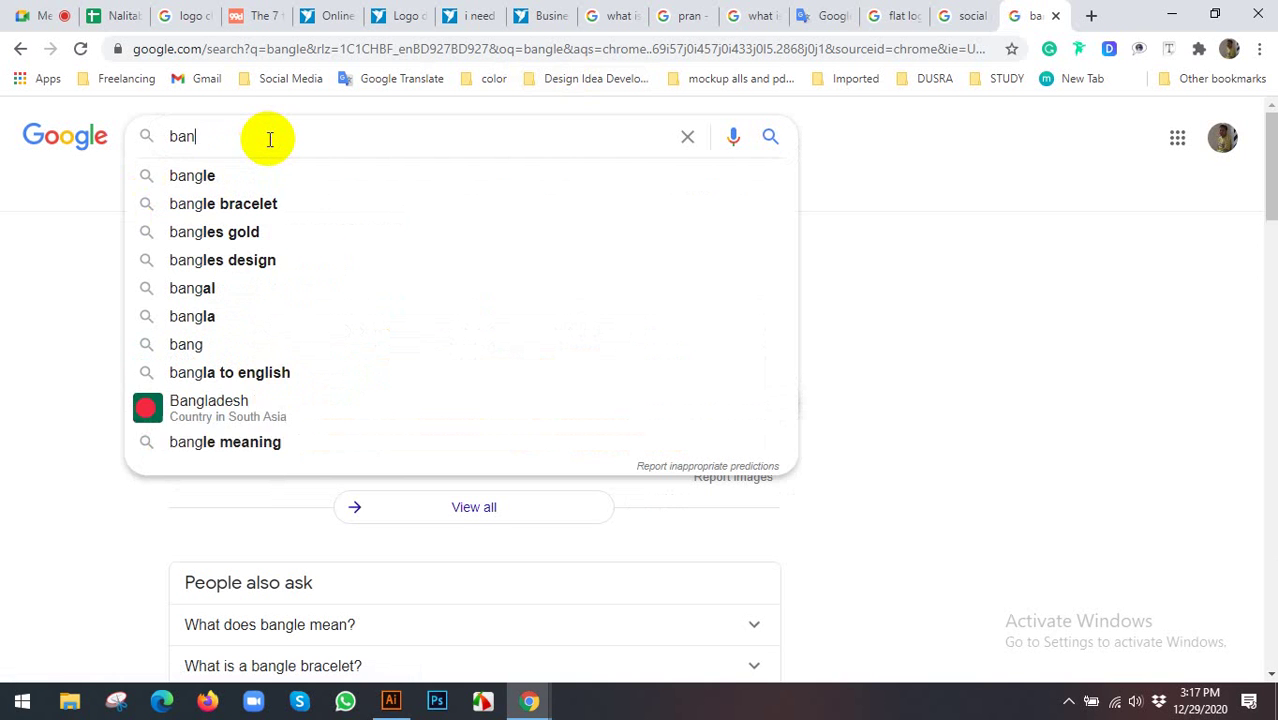
type("g")
type("ol ")
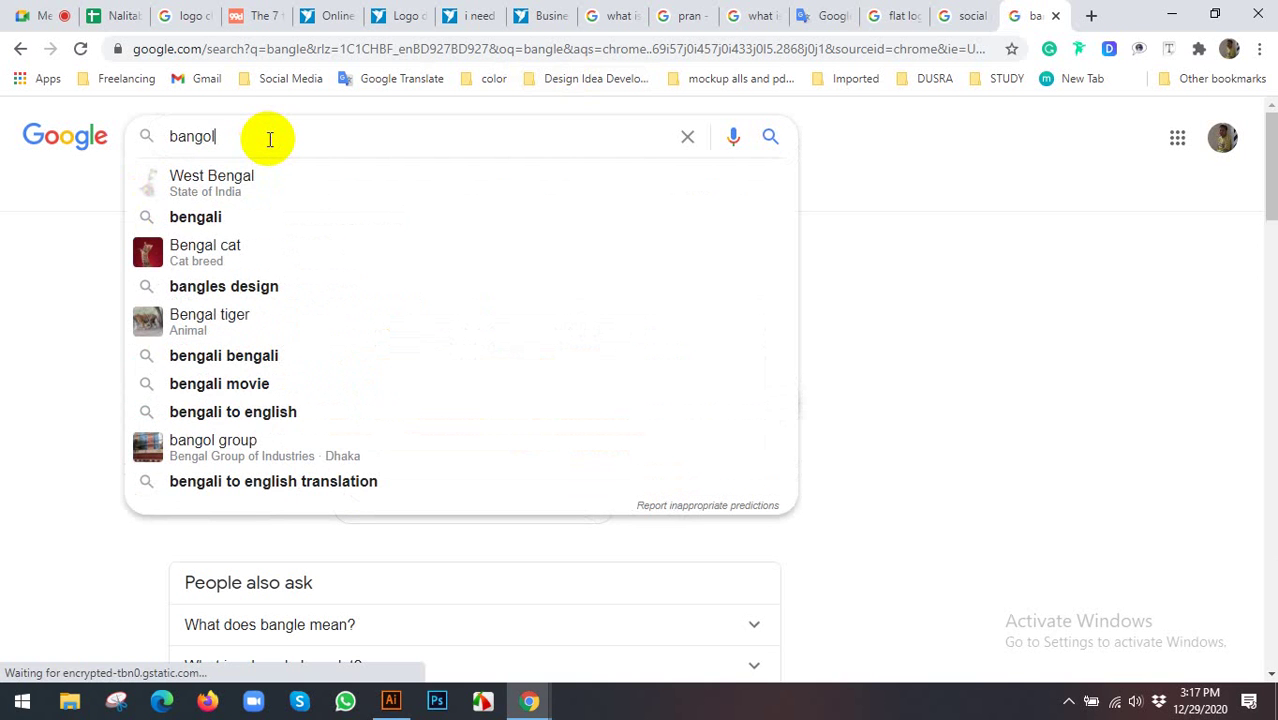
type("ch")
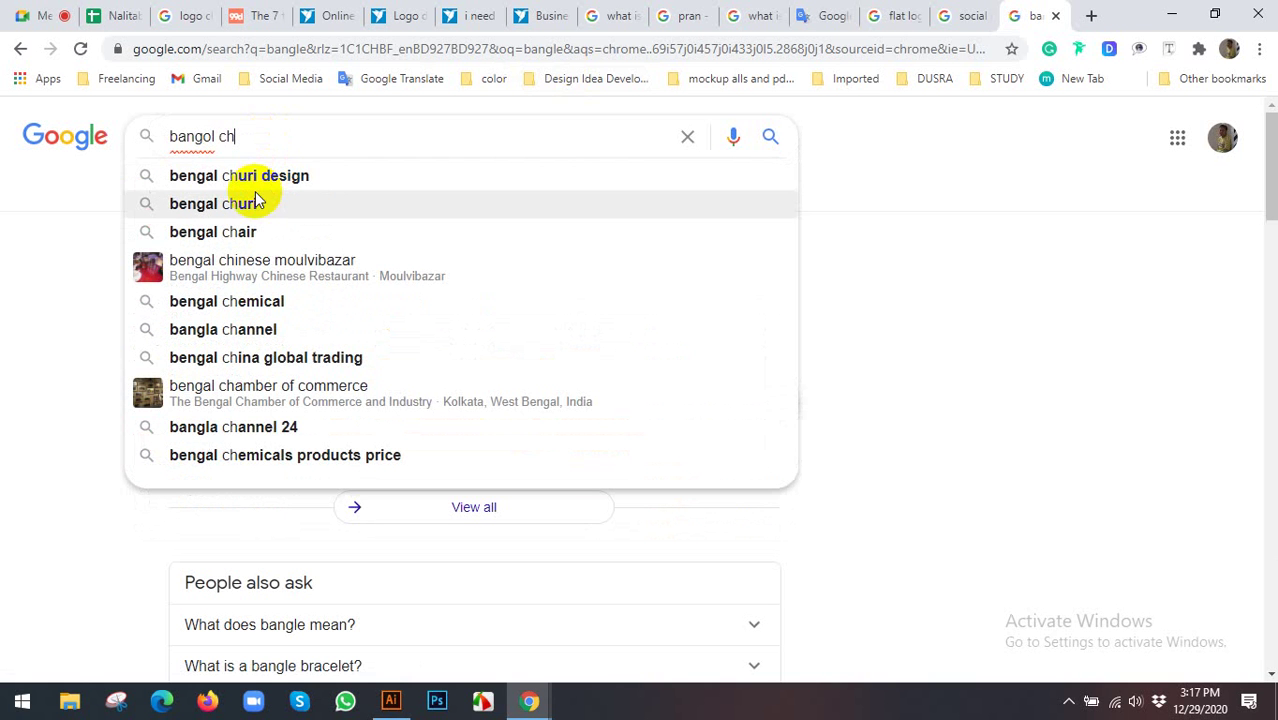
left_click(247, 231)
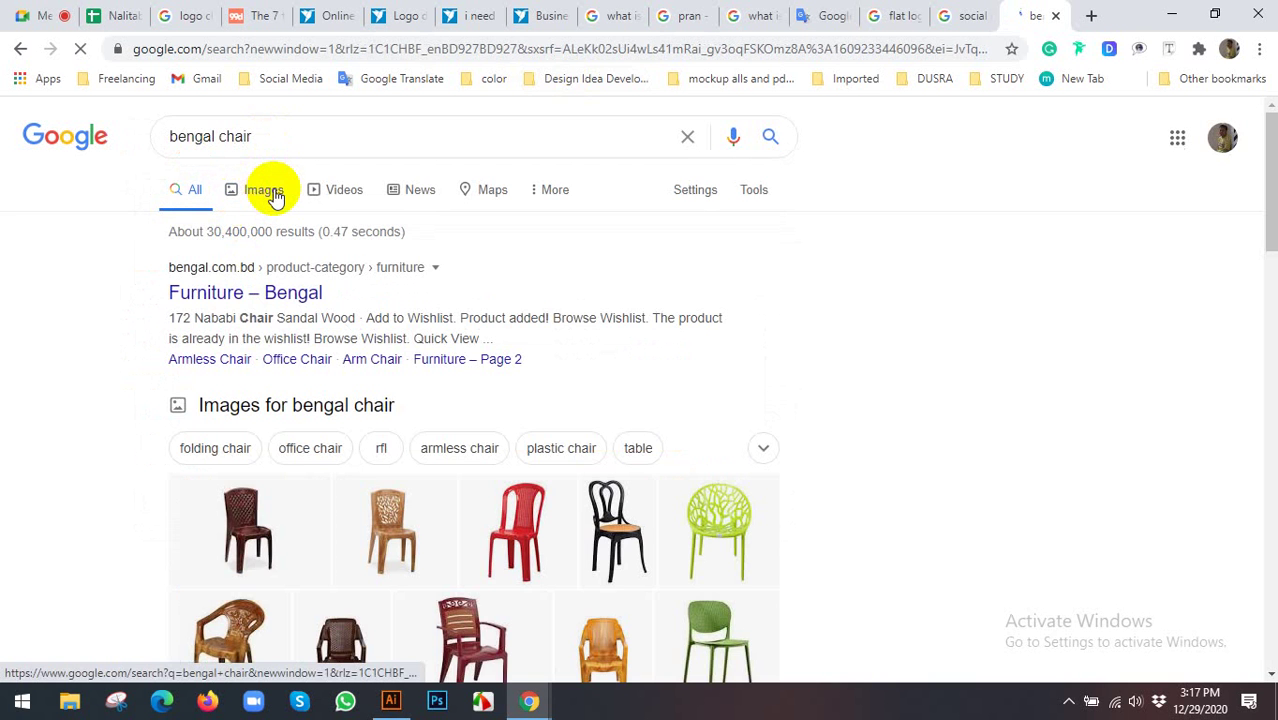
left_click(270, 192)
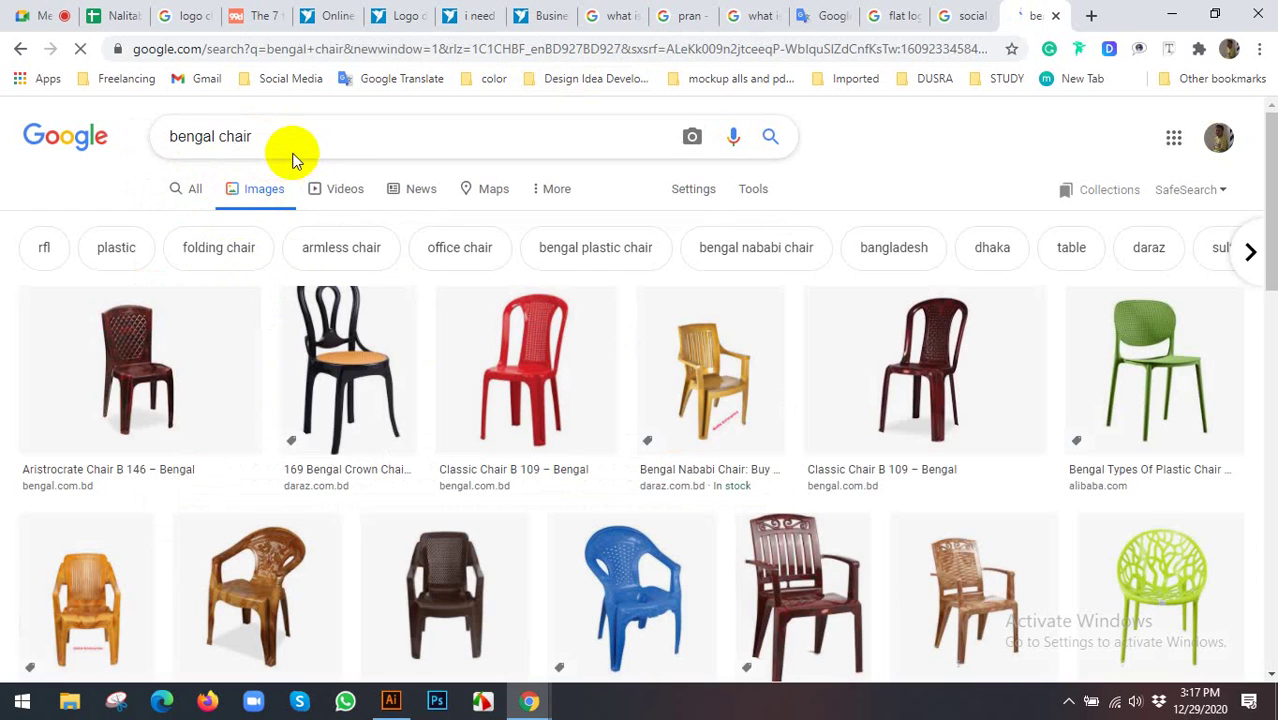
Change the image search from 'bengal chair' to 'bengal logo'
left_click(296, 144)
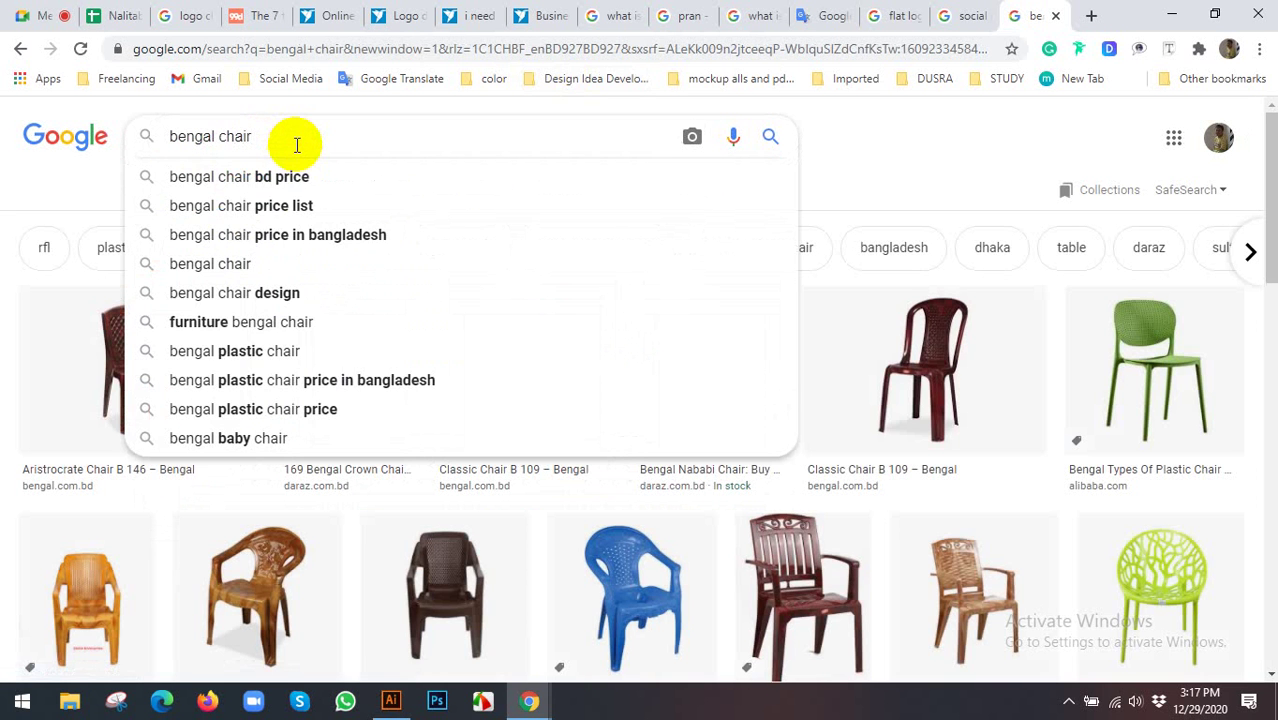
key("BackSpace")
key("BackSpace")
key("BackSpace")
key("BackSpace")
key("BackSpace")
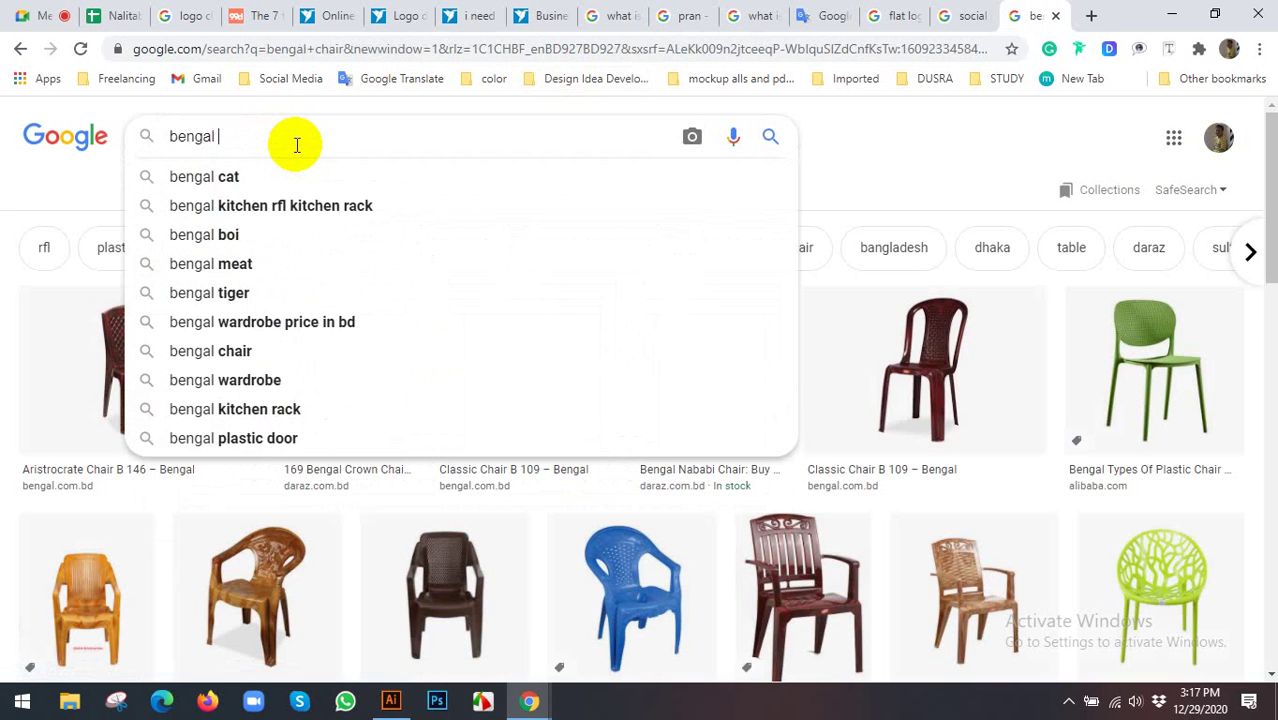
type("logo")
key("Return")
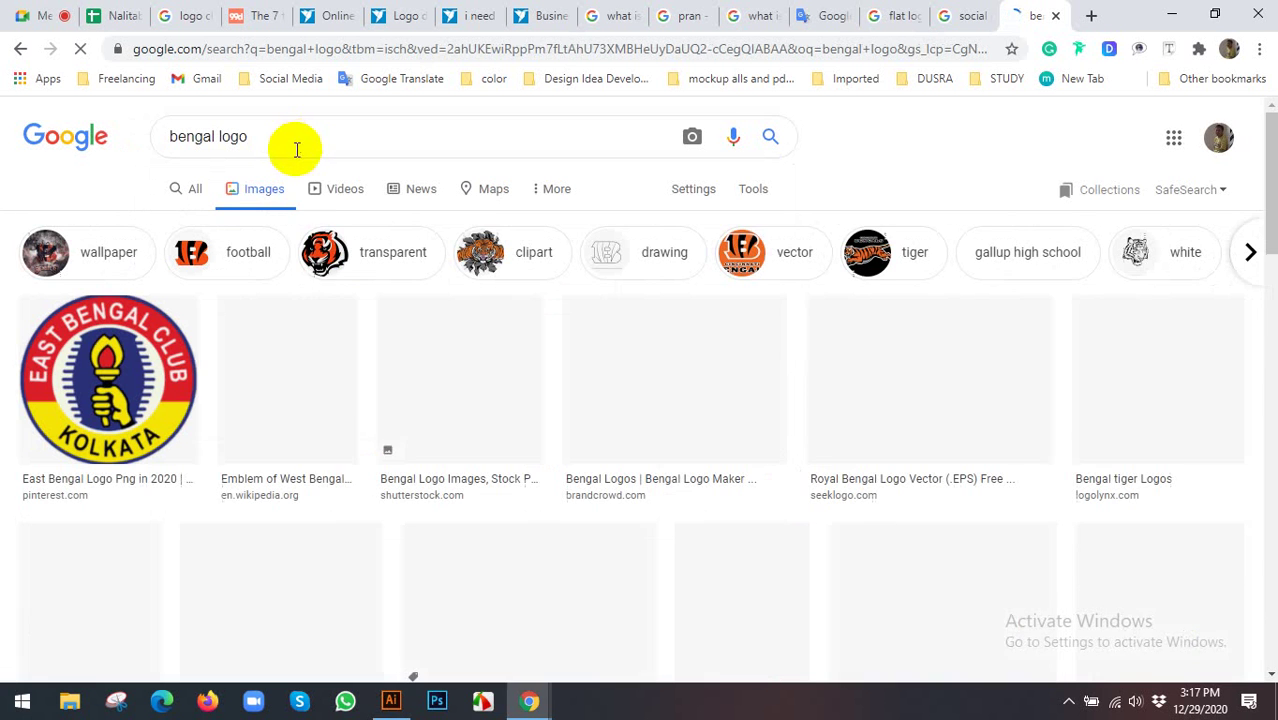
Insert 'chair' into the query and run the corrected 'bengal chair logo' image search
left_click(221, 136)
type("ch")
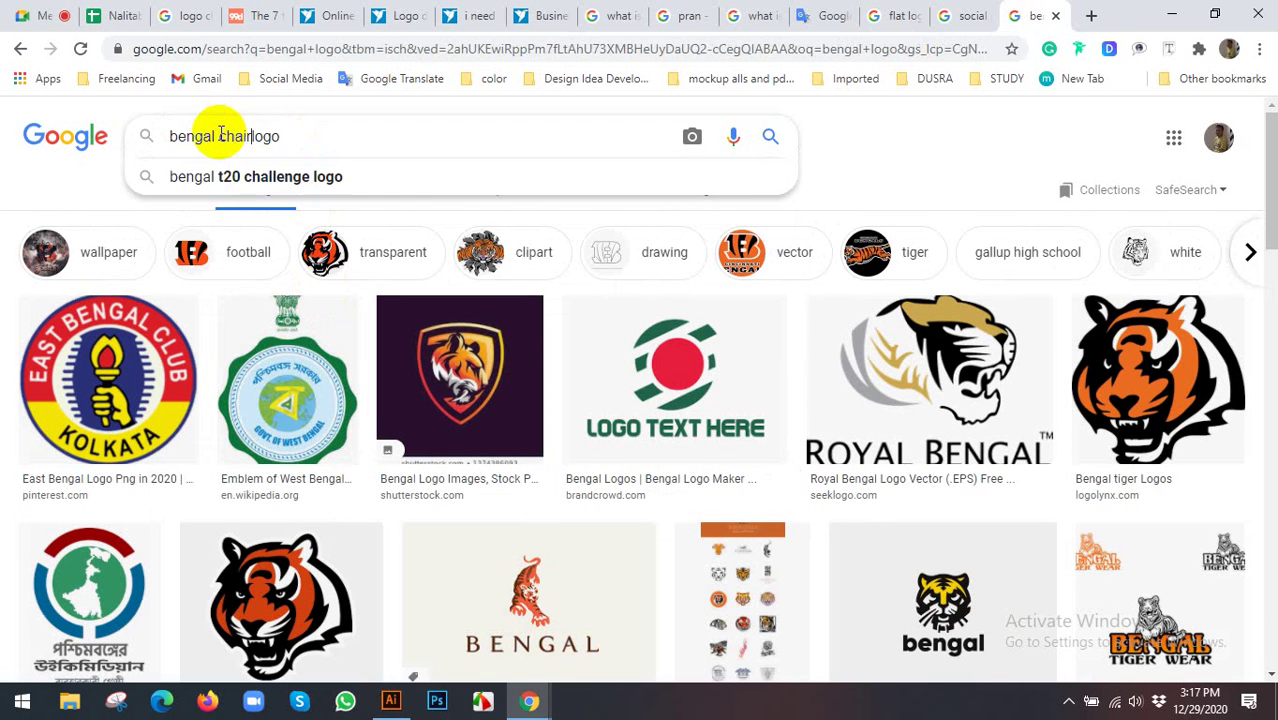
type("air")
key("BackSpace")
key("Return")
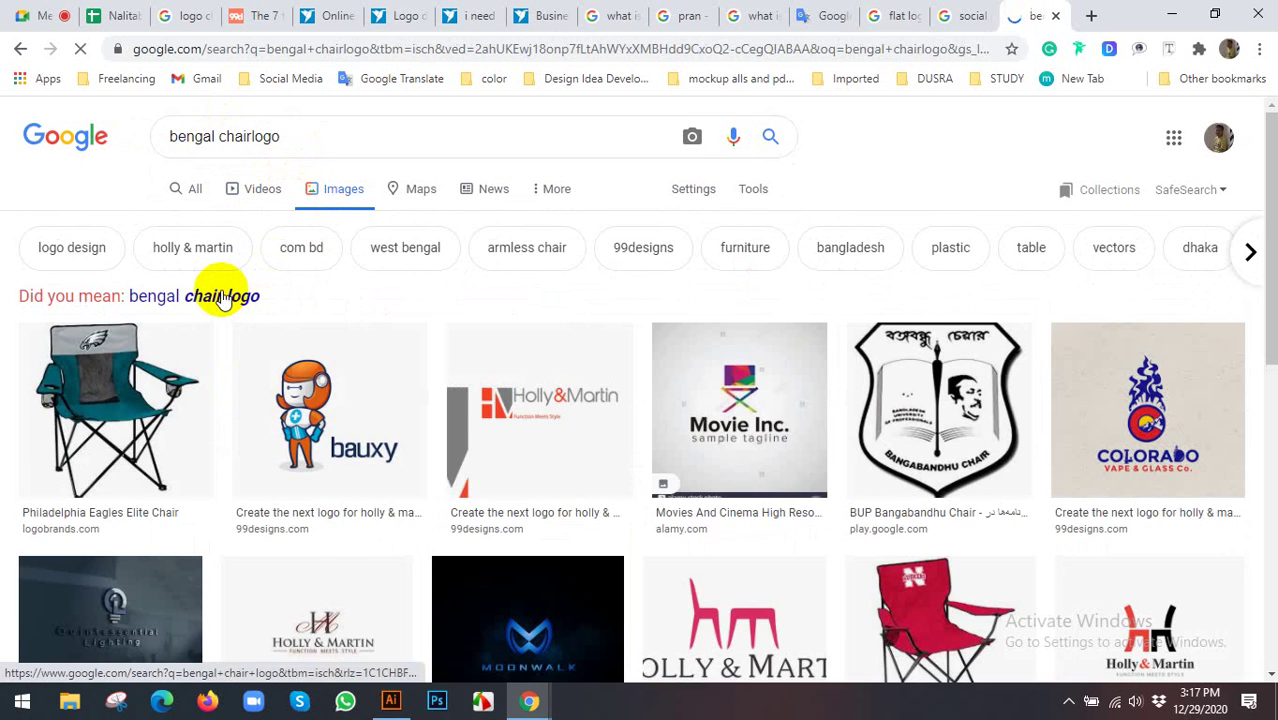
left_click(220, 298)
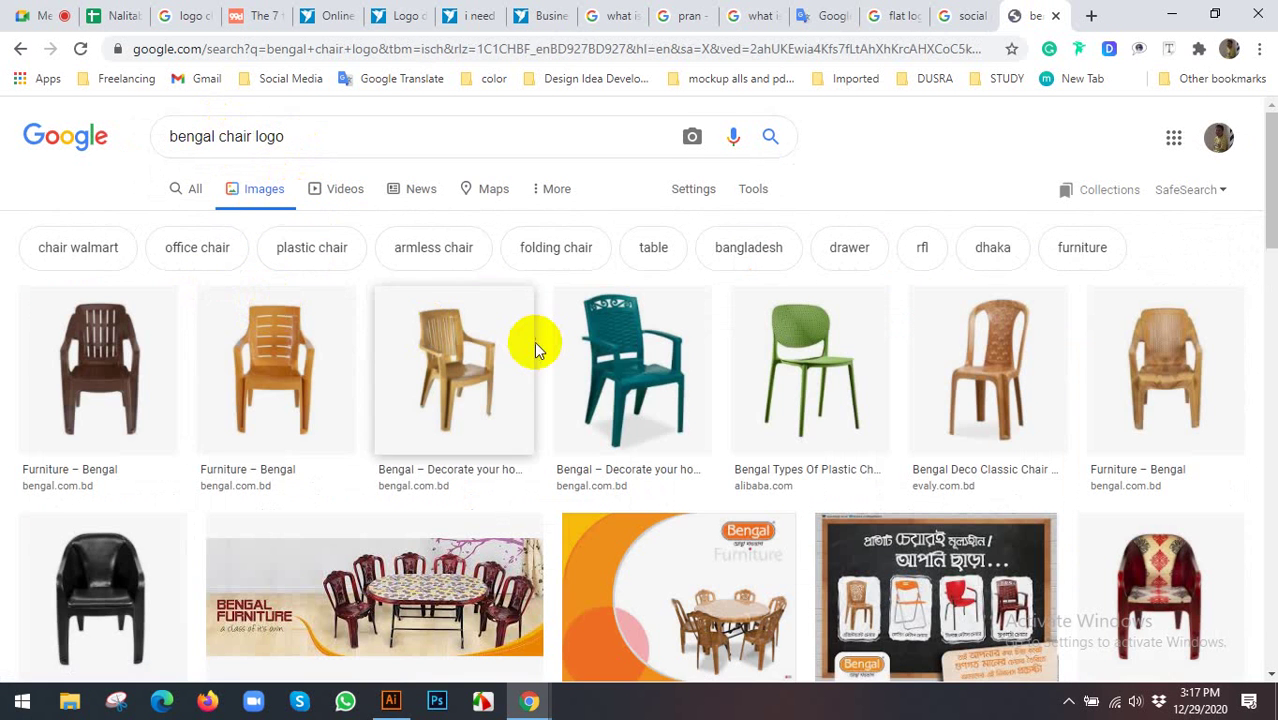
Preview the Bengal Polymer Wares furniture image, then rerun the query with its first letter changed to 'r'
scroll(620, 400, "down", 1)
left_click(720, 462)
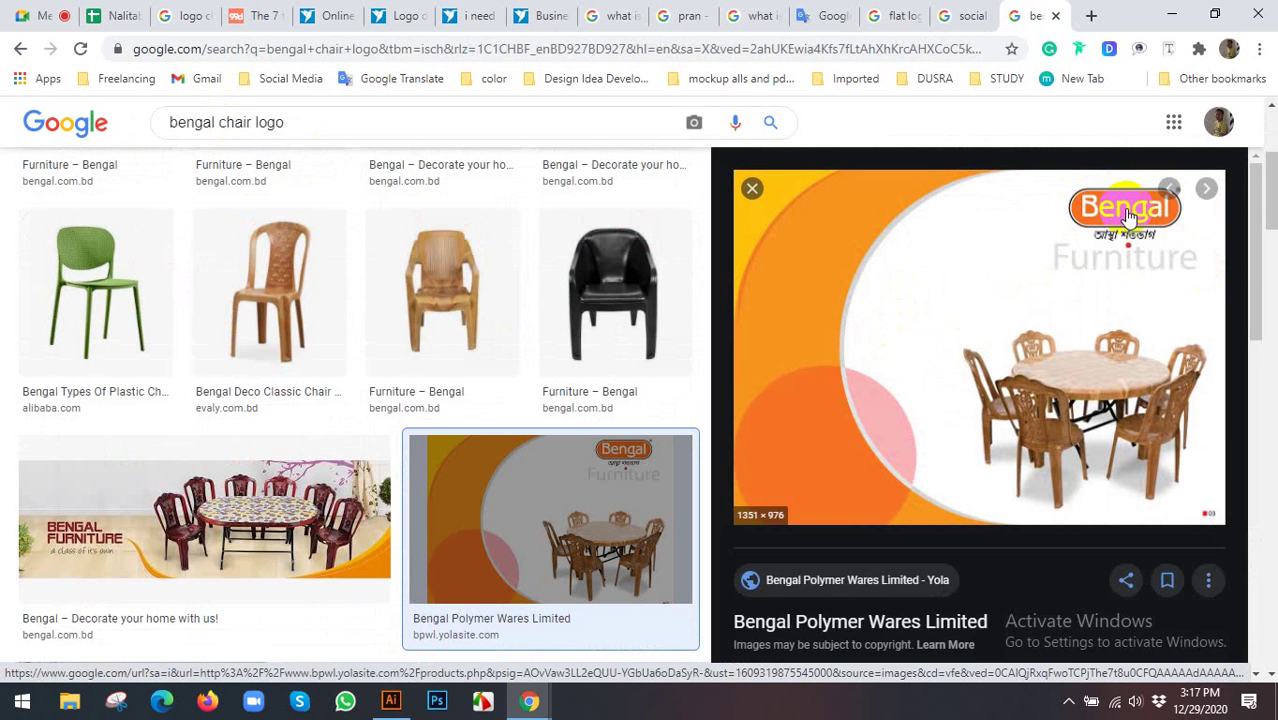
left_click(177, 122)
key("BackSpace")
type("r")
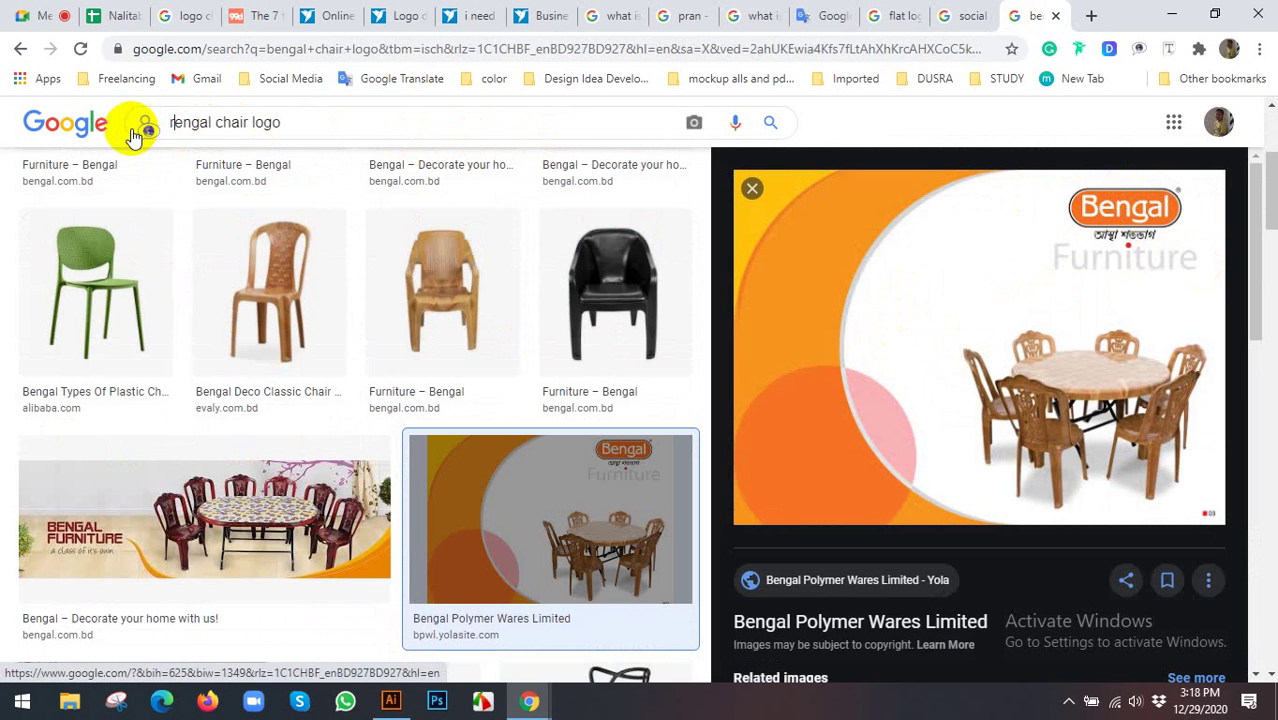
key("Return")
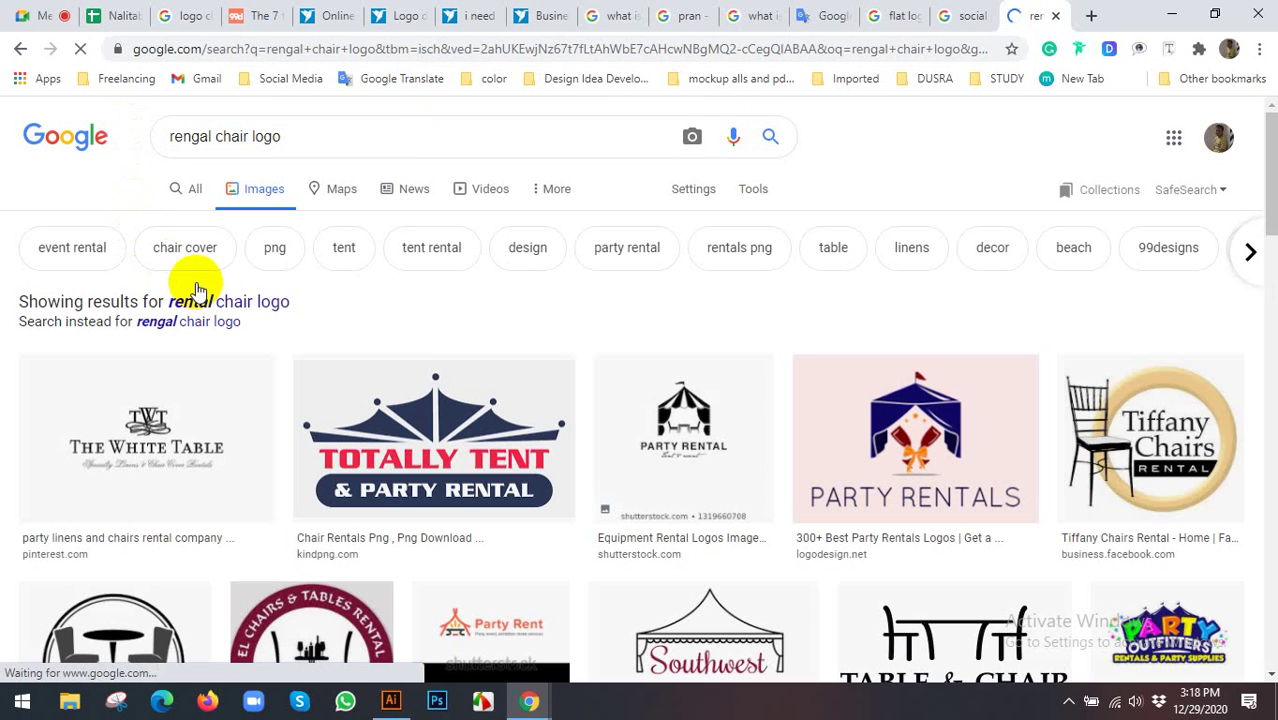
Go back to the 'bengal chair logo' results, browse them, and return to Google Translate
left_click(17, 49)
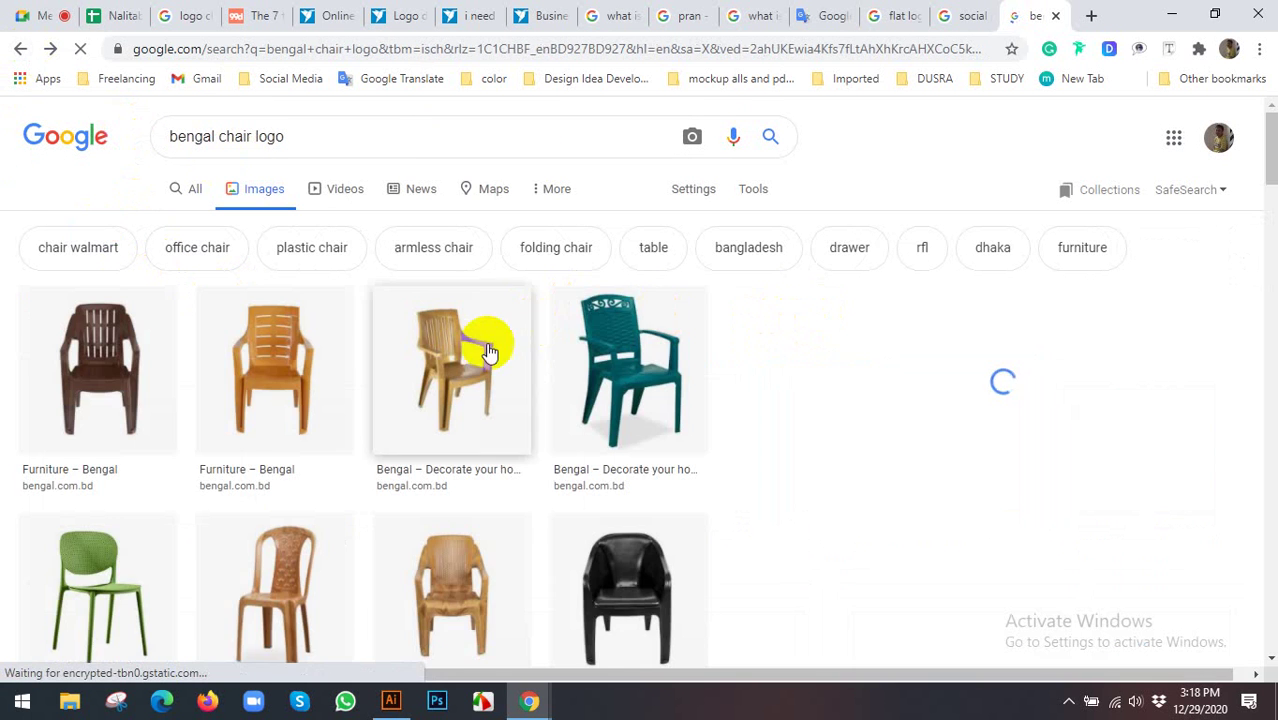
scroll(1003, 333, "down", 1)
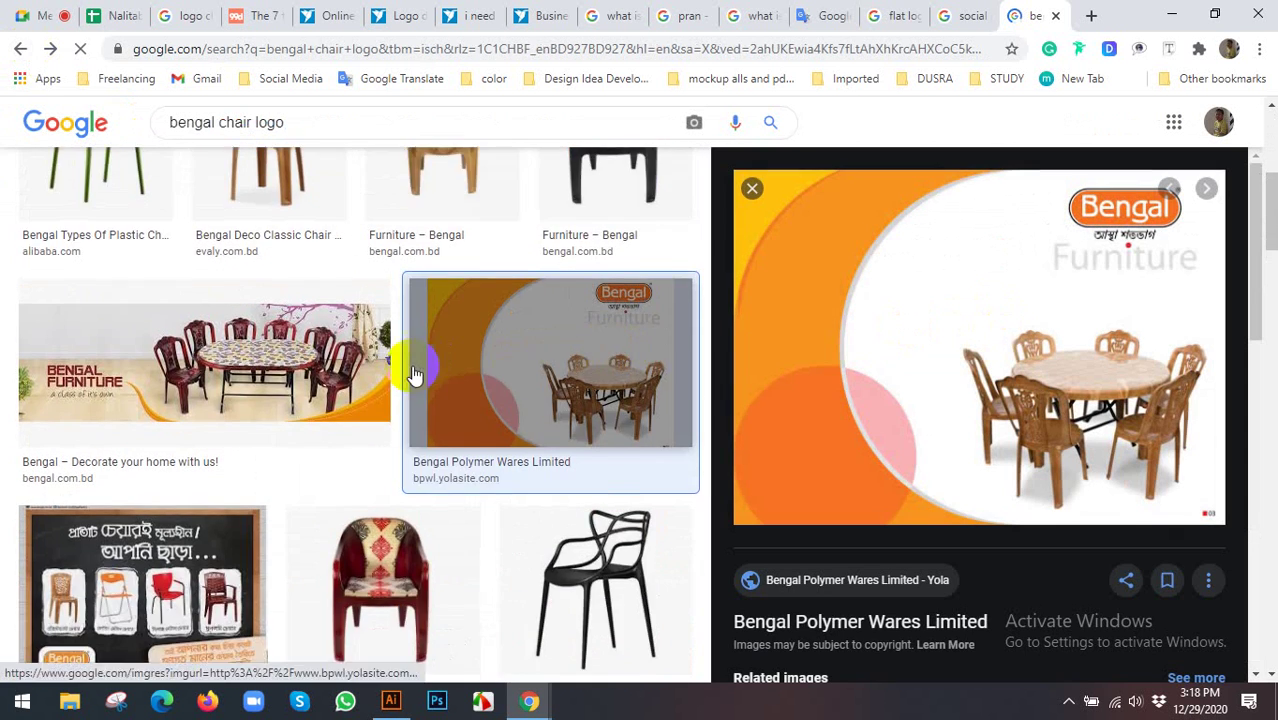
scroll(408, 370, "down", 2)
scroll(448, 348, "up", 4)
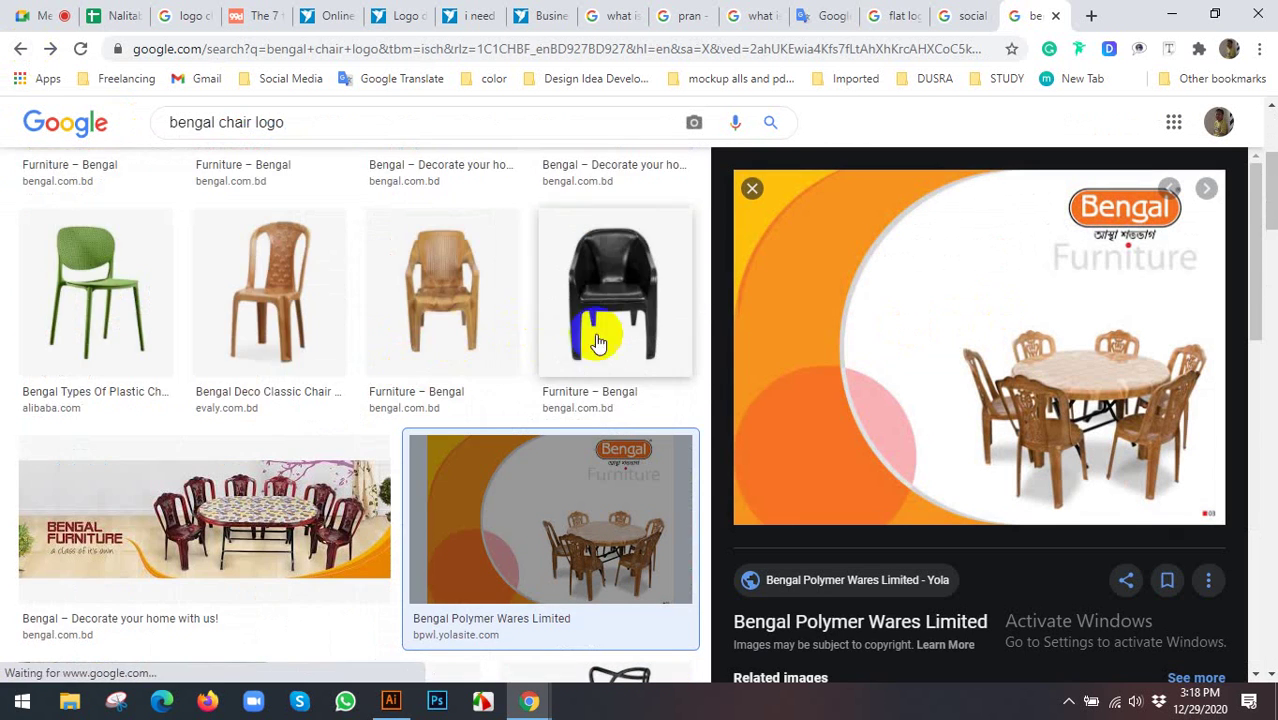
scroll(599, 337, "down", 3)
scroll(883, 326, "down", 3)
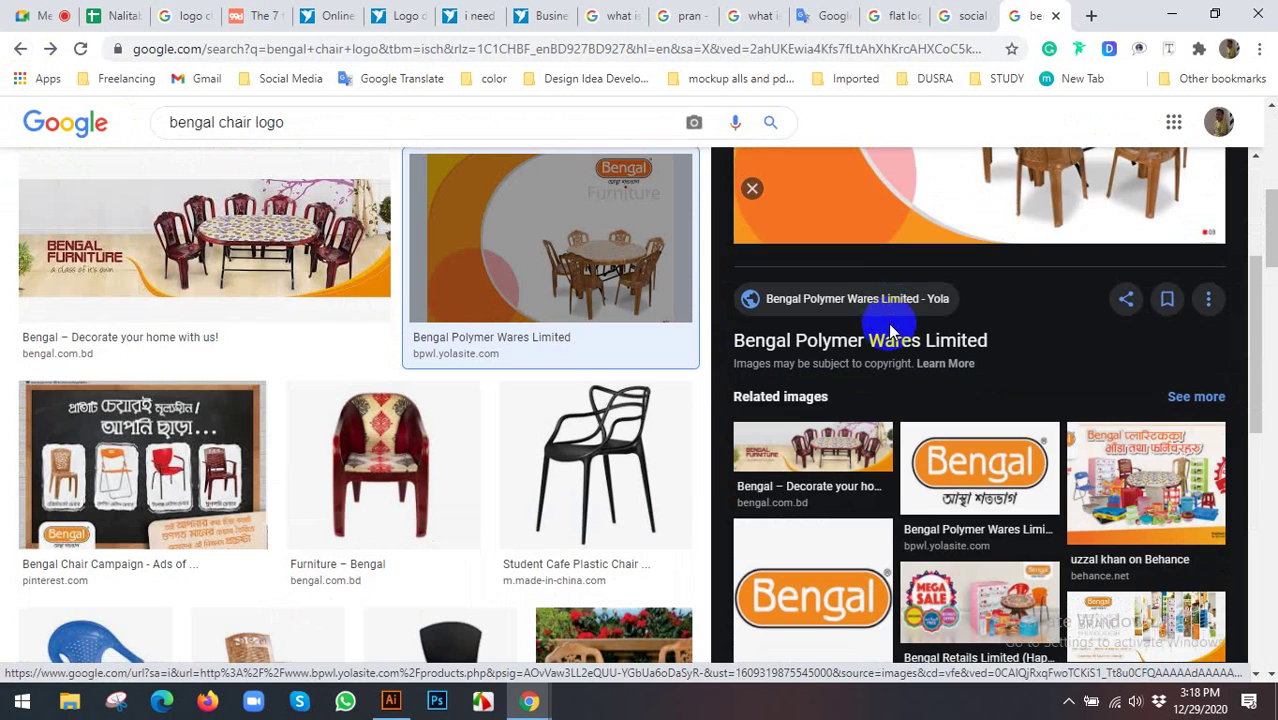
scroll(888, 324, "down", 2)
scroll(888, 322, "down", 2)
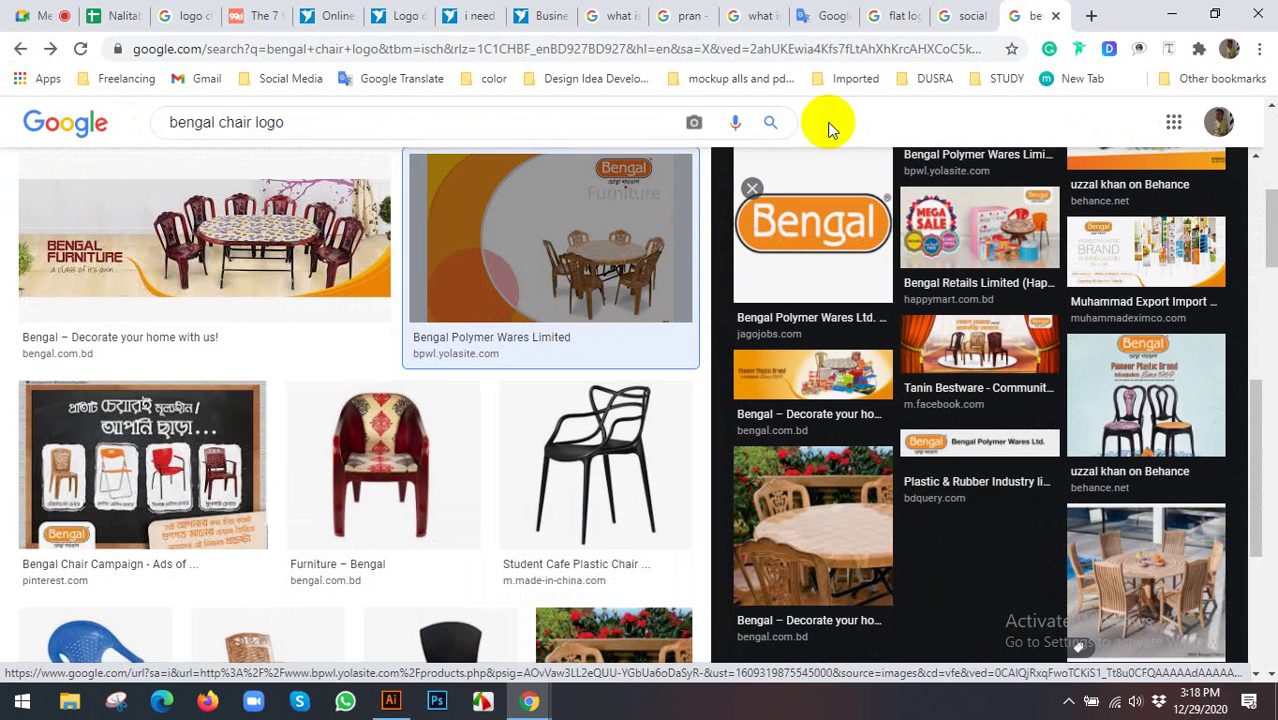
left_click(818, 14)
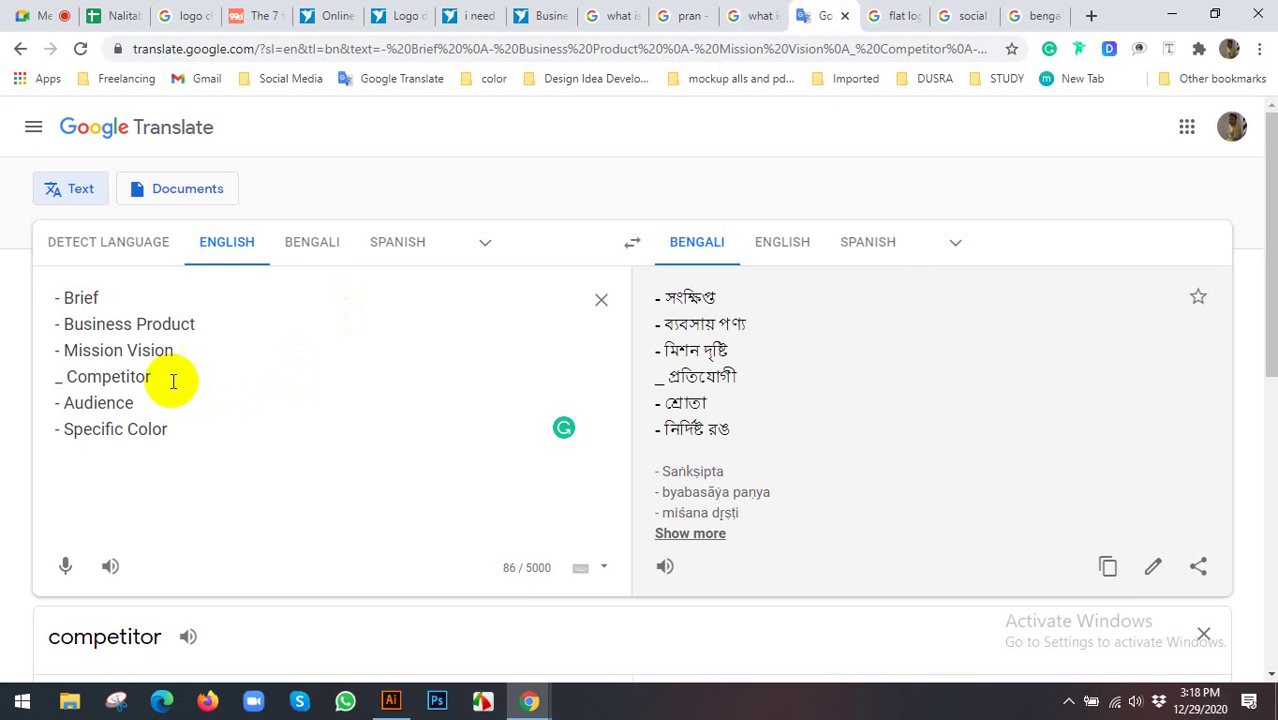
Highlight the lines from Brief through Competitor, then the word Audience, in the source text
left_click_drag(153, 377, 45, 299)
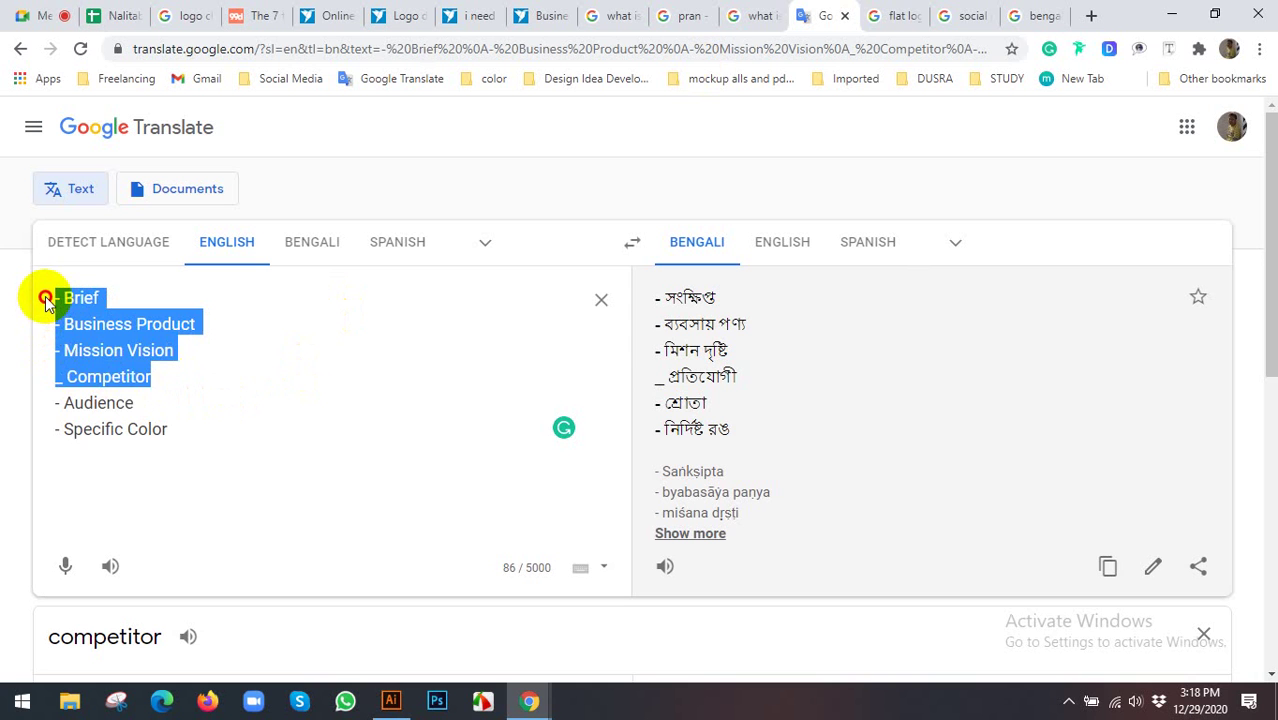
left_click(155, 378)
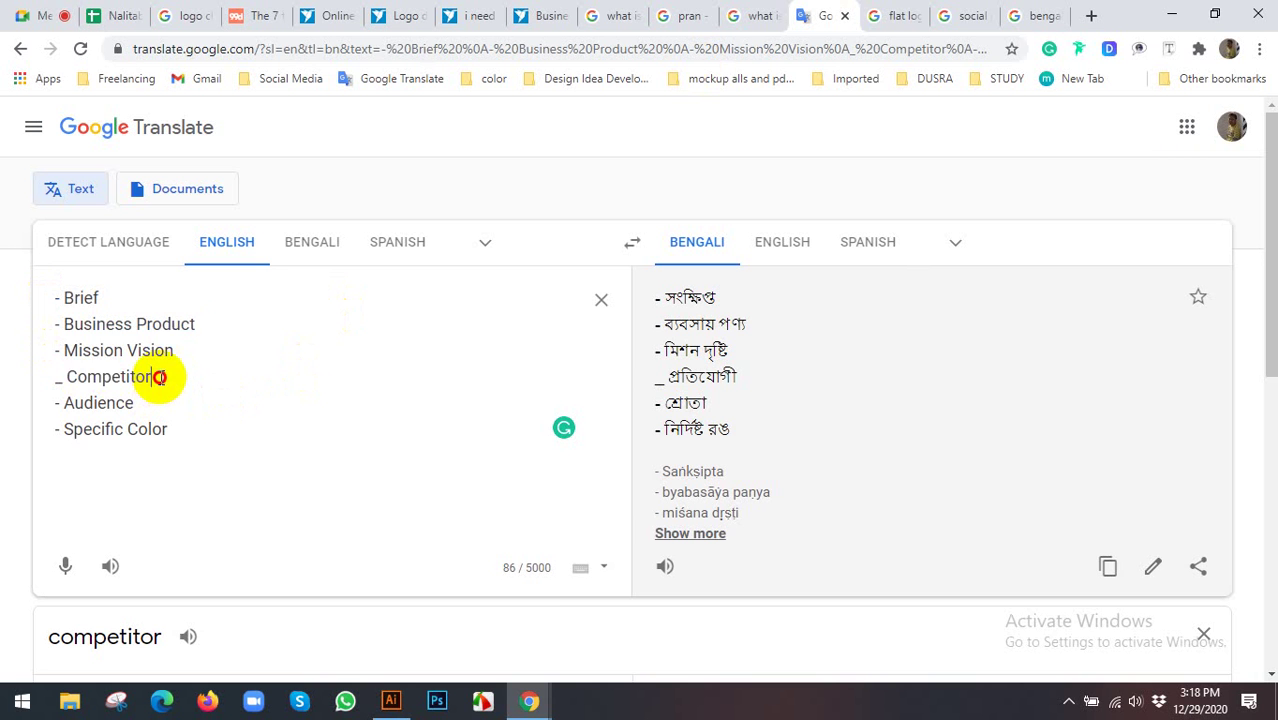
left_click_drag(155, 378, 51, 286)
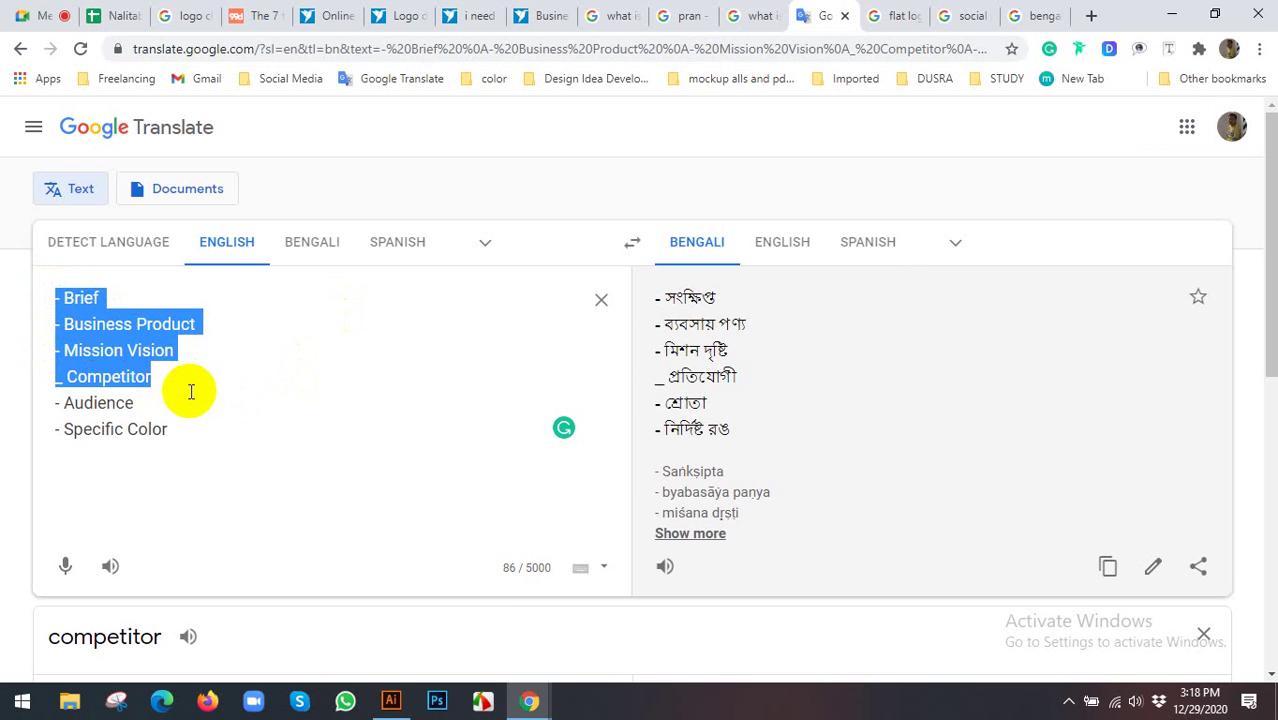
left_click(190, 391)
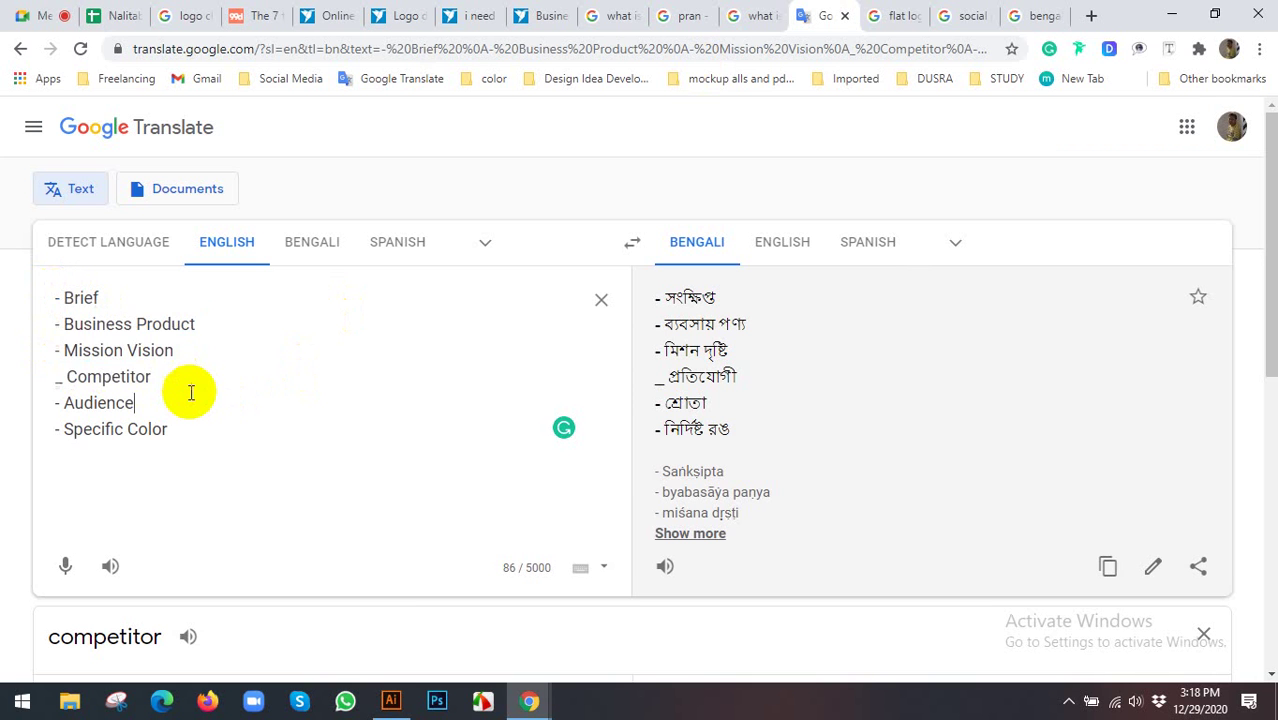
left_click_drag(140, 402, 53, 400)
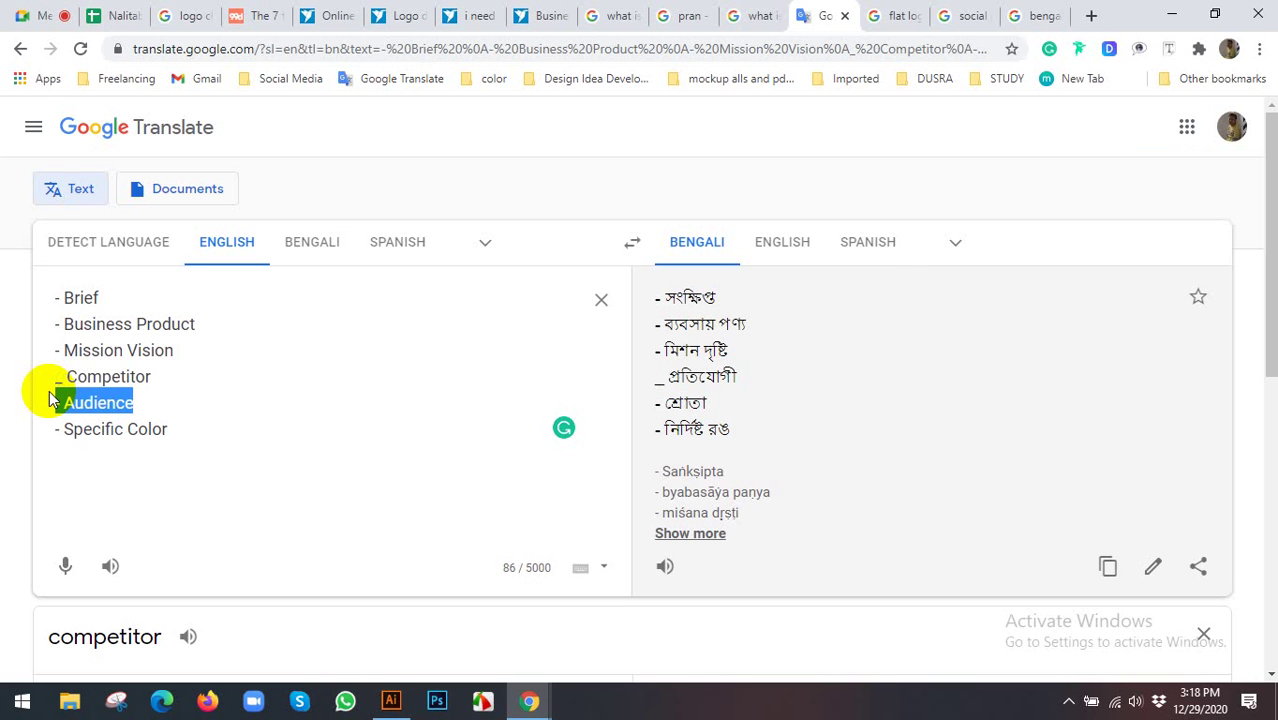
Repeatedly select and deselect the six checklist lines ending at Specific Color
left_click(200, 430)
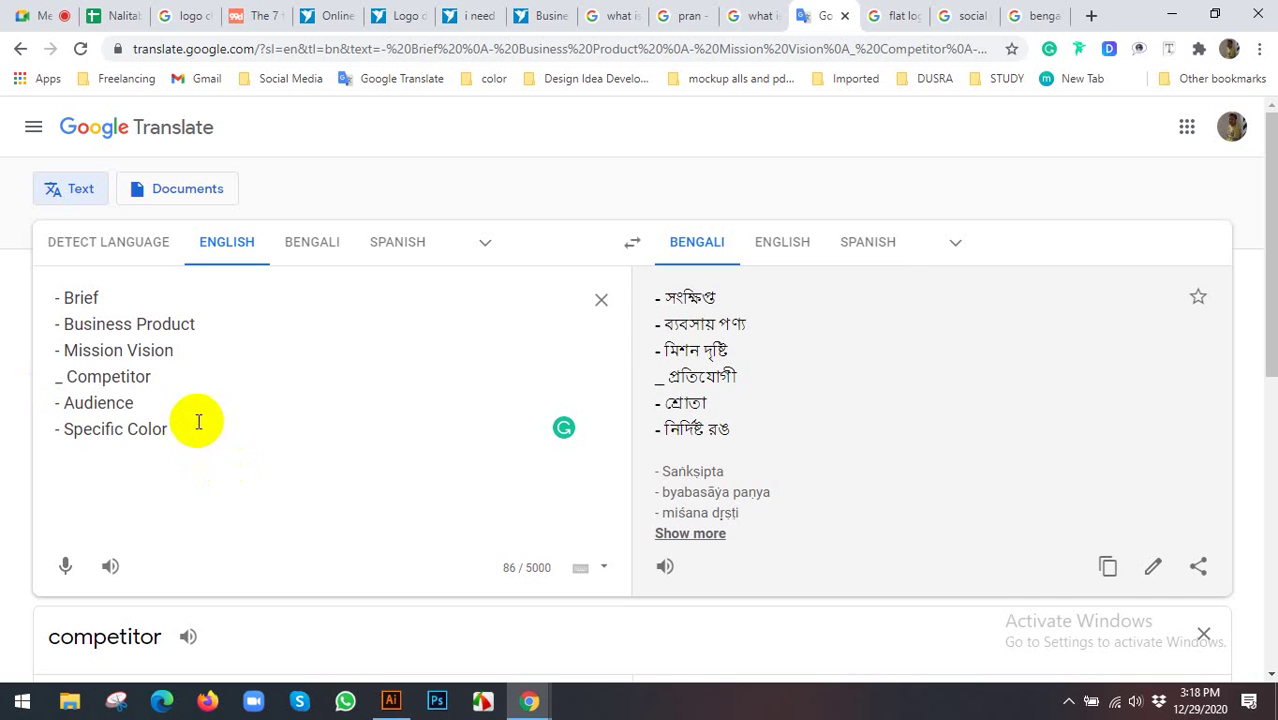
left_click(197, 431)
left_click_drag(197, 431, 51, 285)
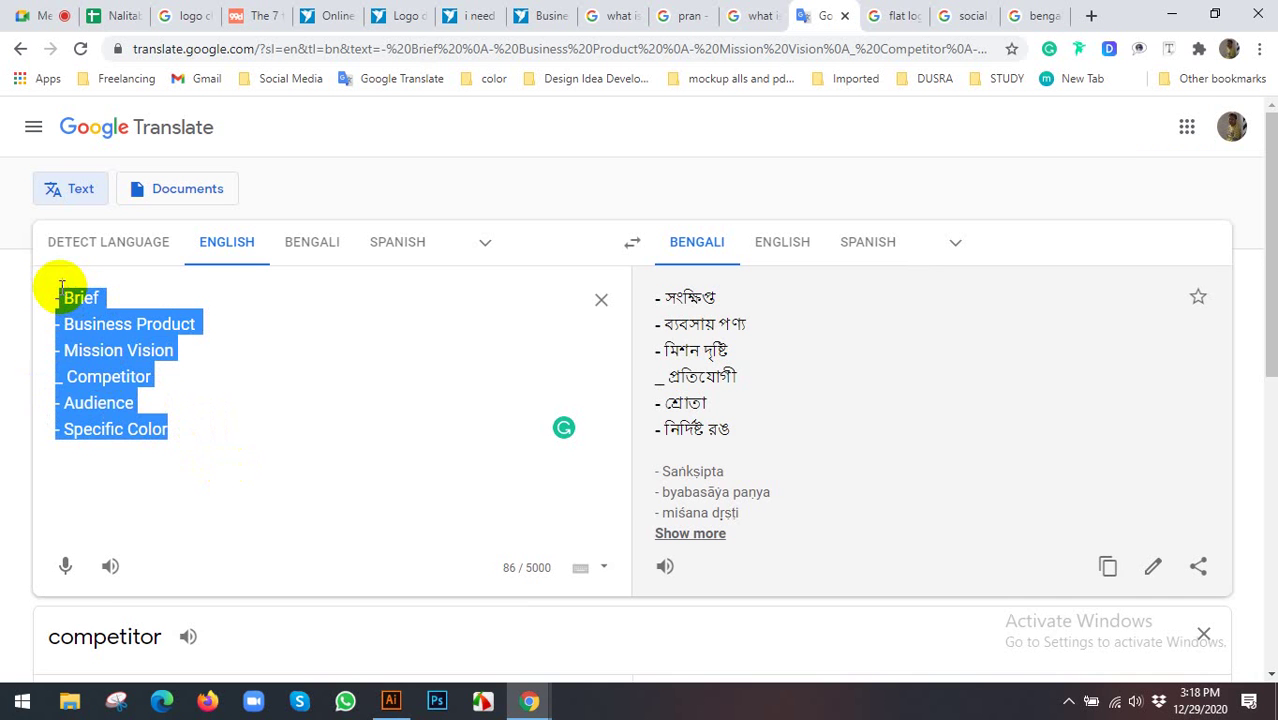
left_click_drag(171, 429, 50, 290)
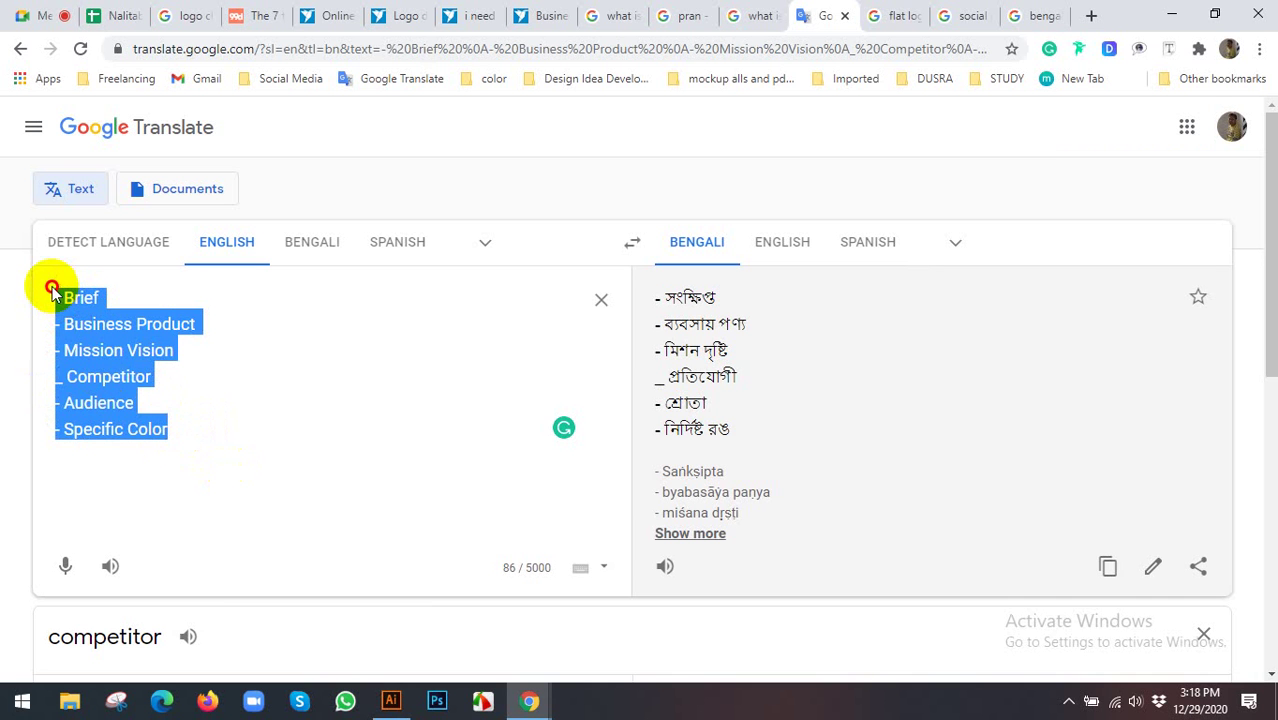
left_click(160, 428)
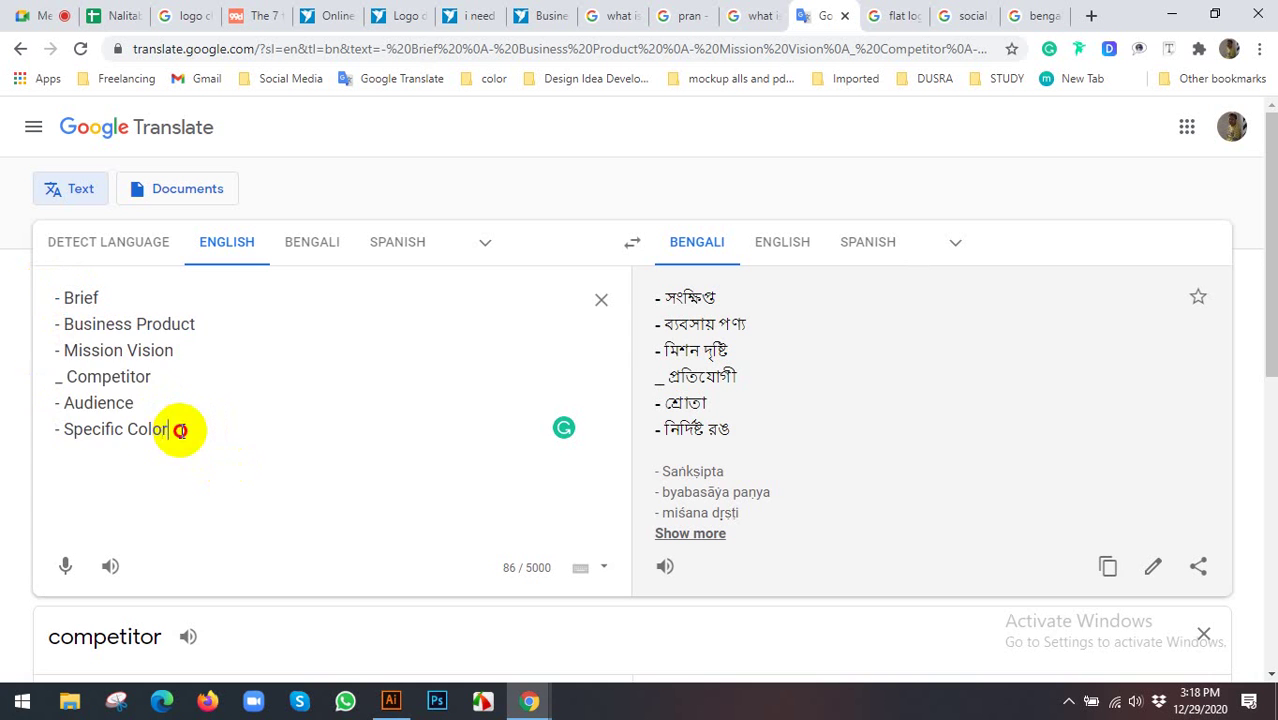
mouse_move(177, 429)
left_mouse_down()
mouse_move(62, 380)
mouse_move(52, 293)
left_mouse_up()
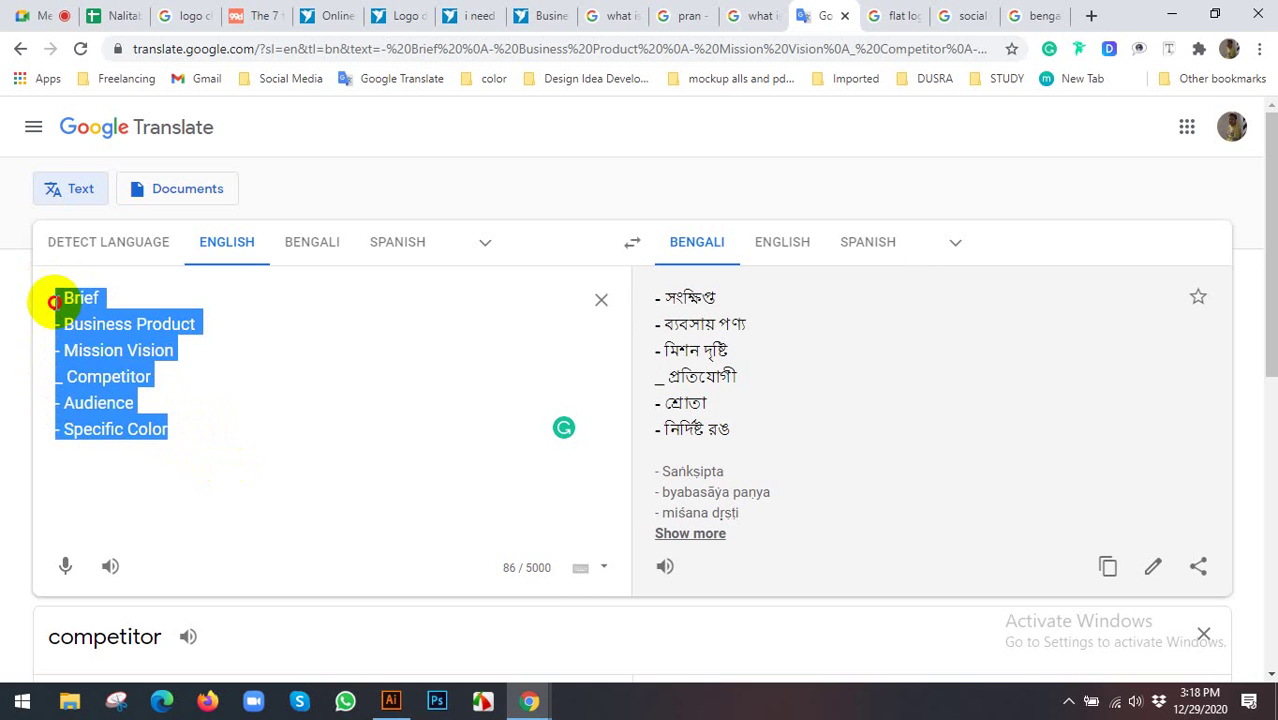
left_click(183, 437)
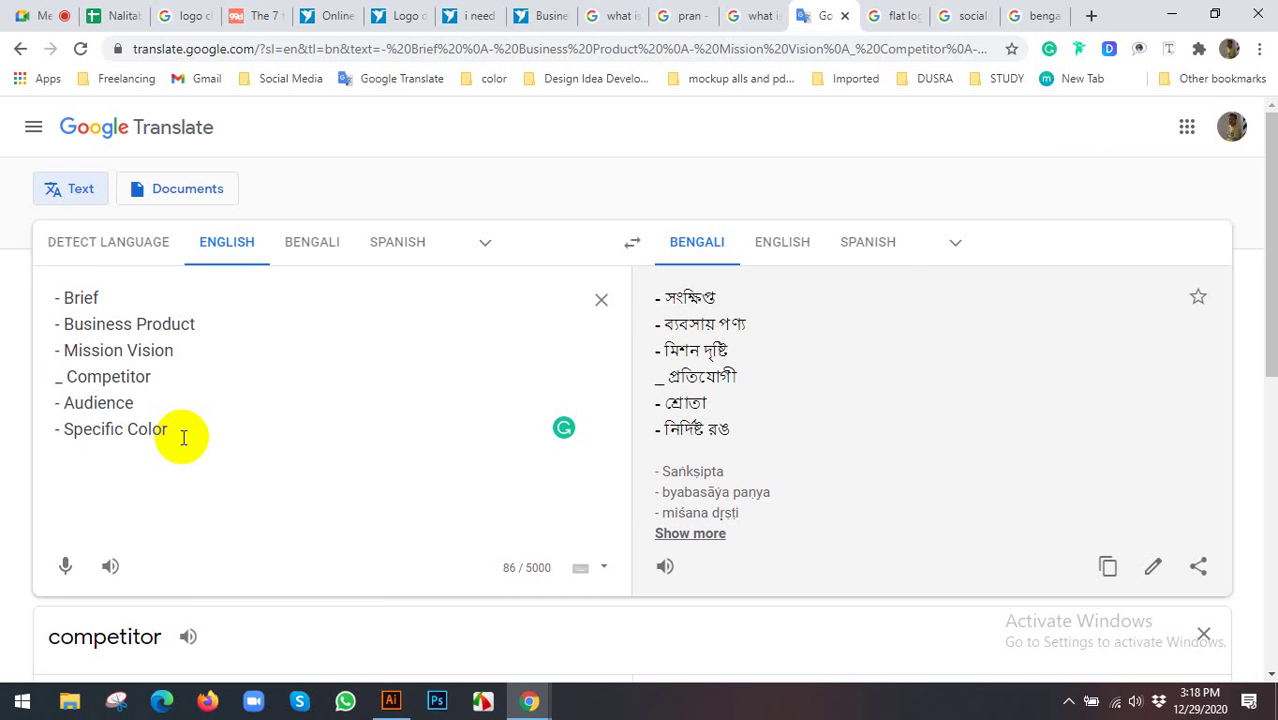
left_click_drag(181, 439, 60, 287)
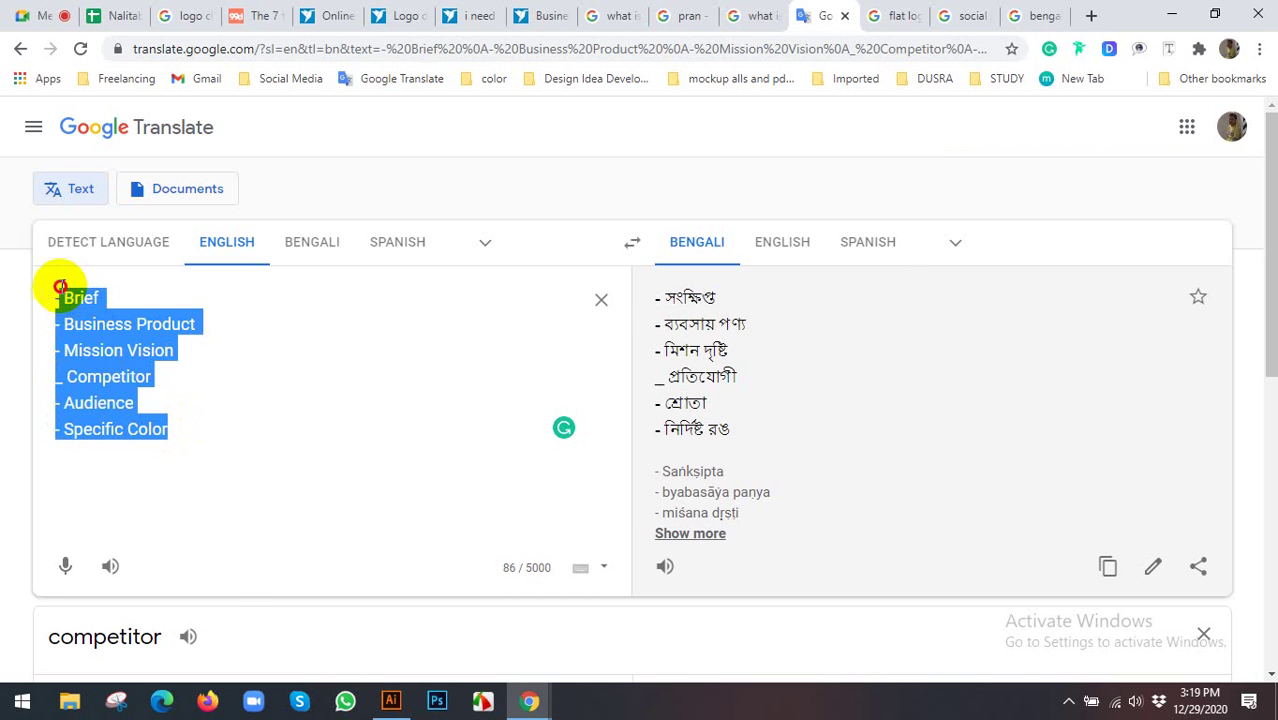
left_click(184, 432)
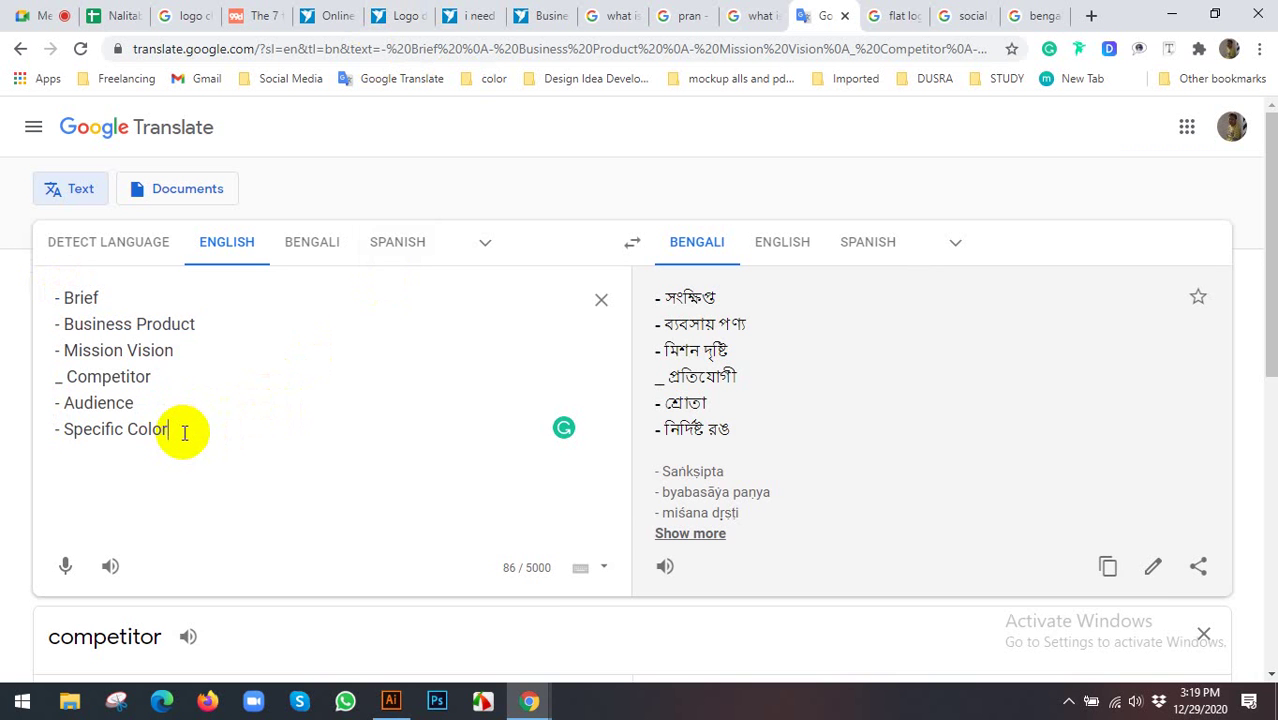
left_click_drag(165, 428, 55, 297)
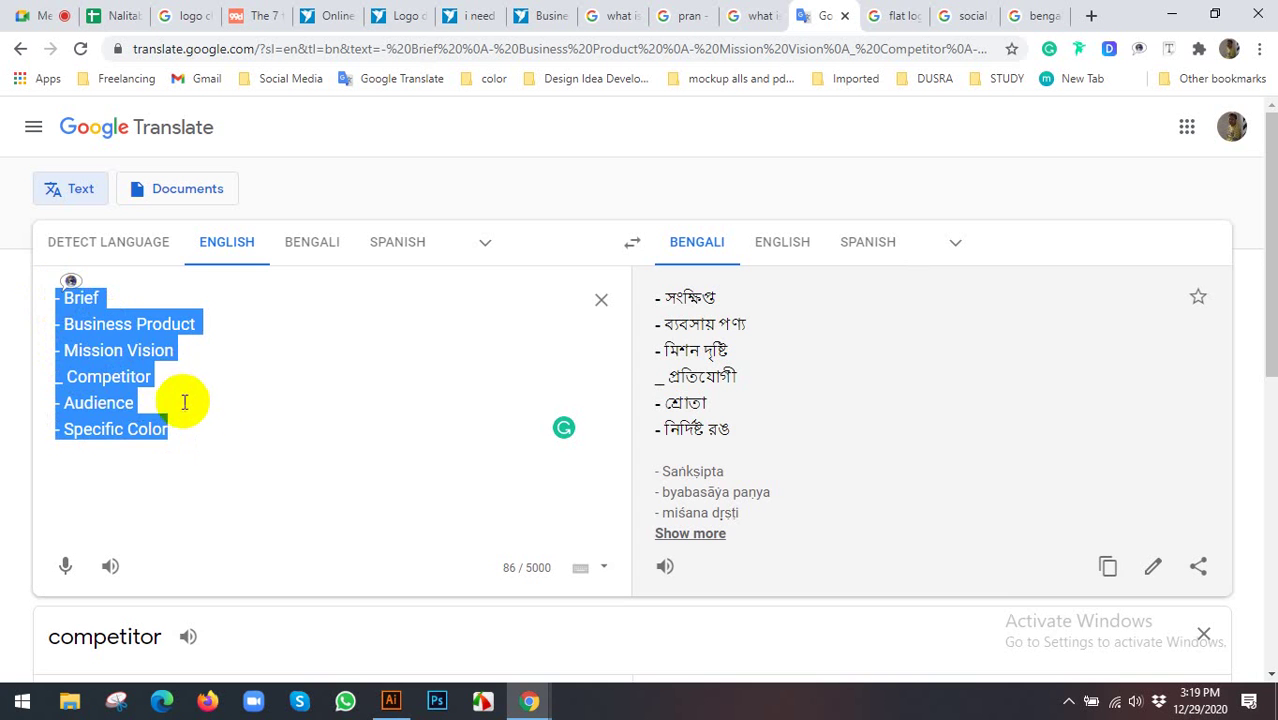
Start a new empty line after '- Specific Color' in the source box
left_click(188, 427)
key("shift+Home")
left_click(55, 297, "shift")
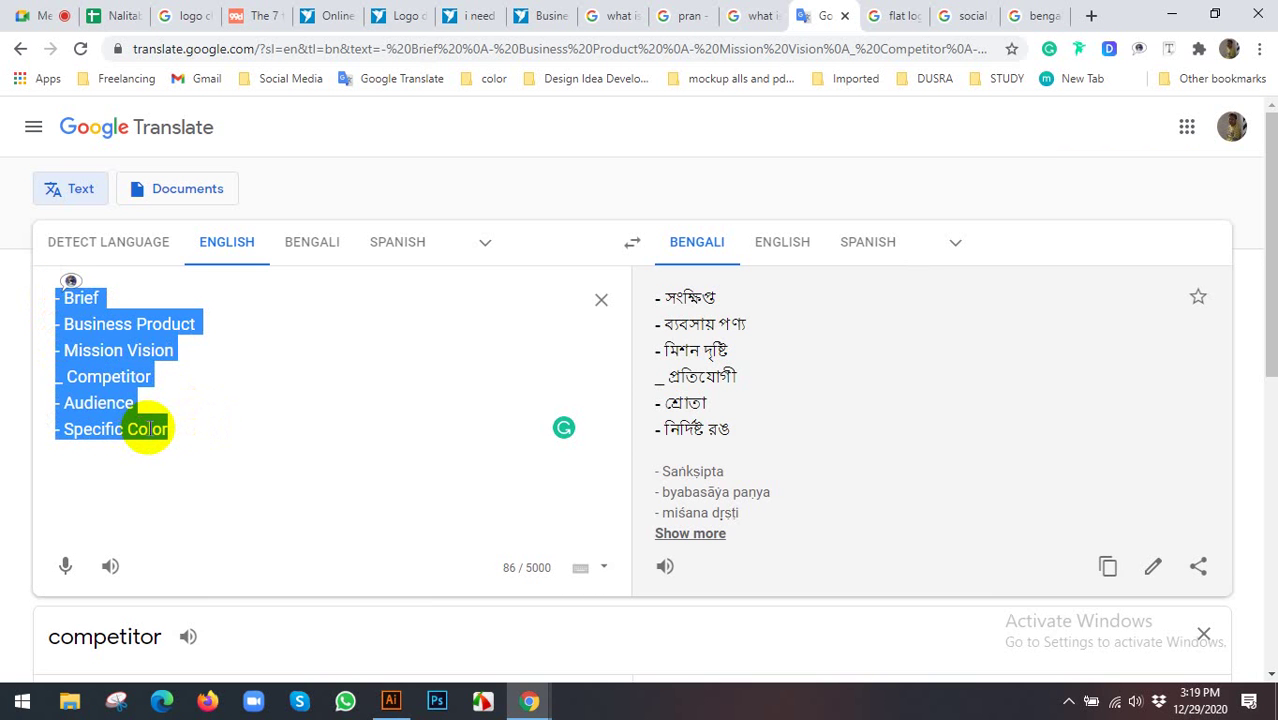
left_click(220, 422)
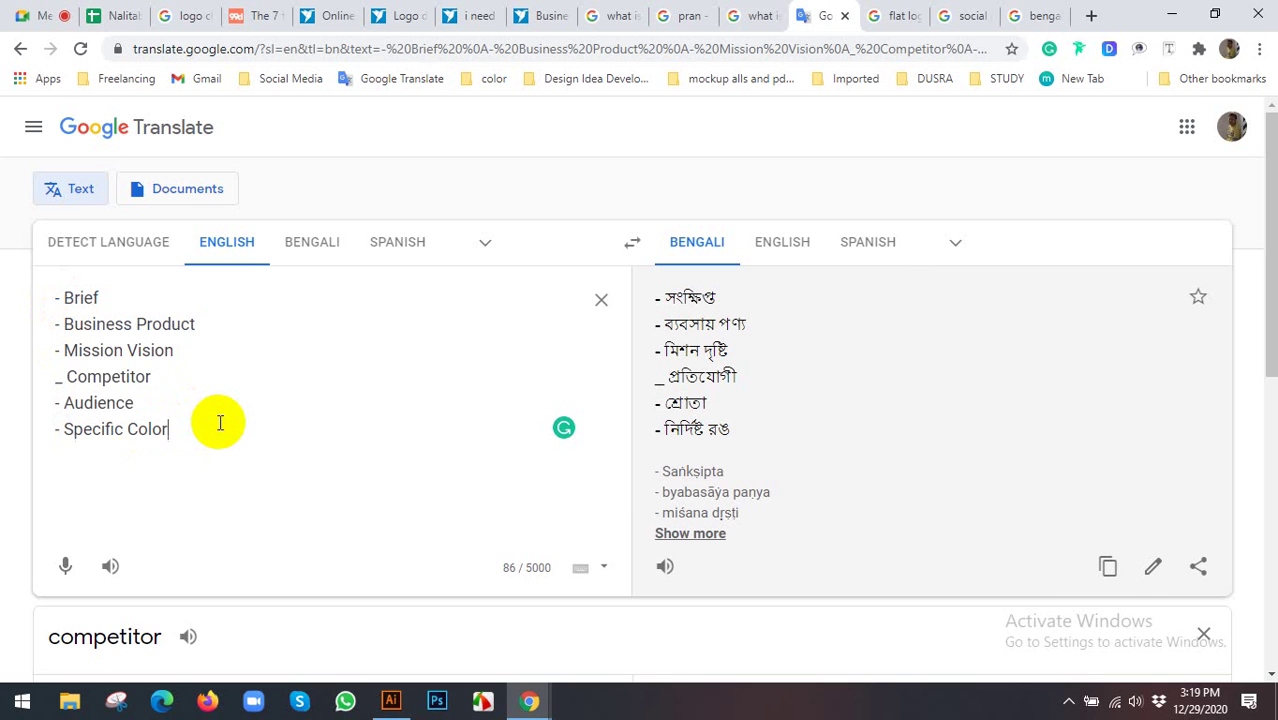
key("Return")
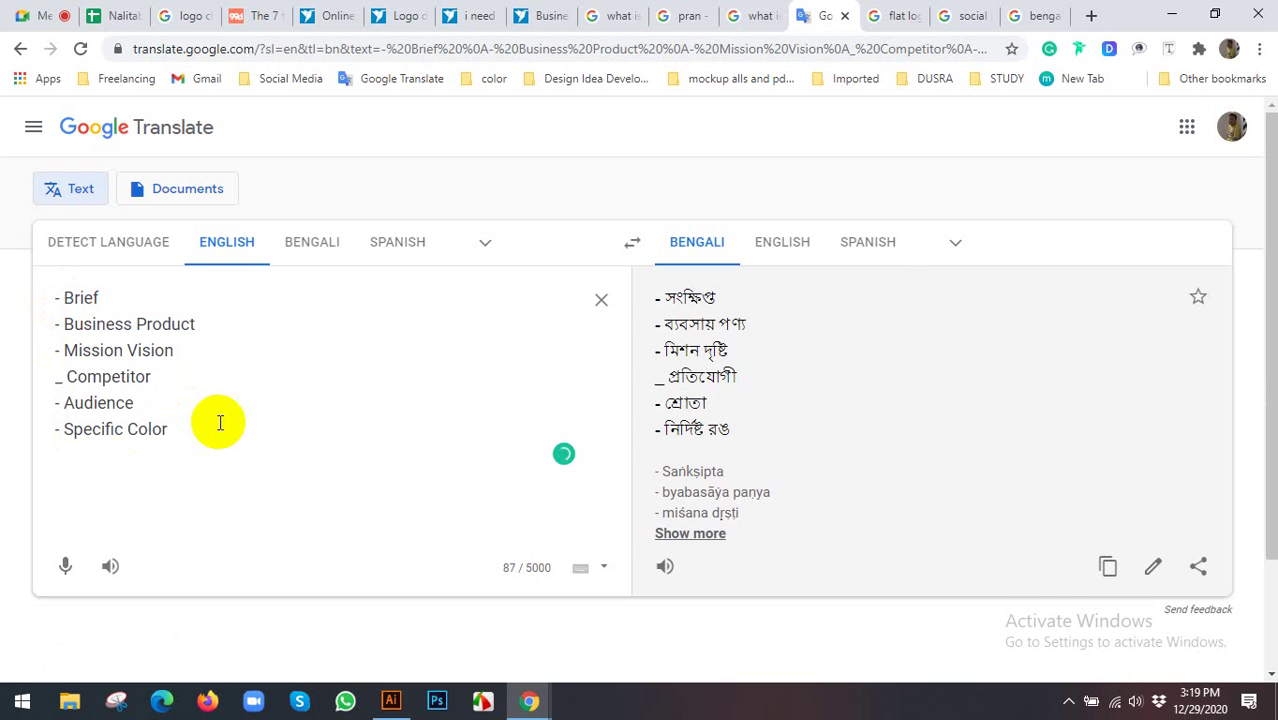
Add another blank line and type '-' to begin a seventh checklist item below Specific Color
key("Return")
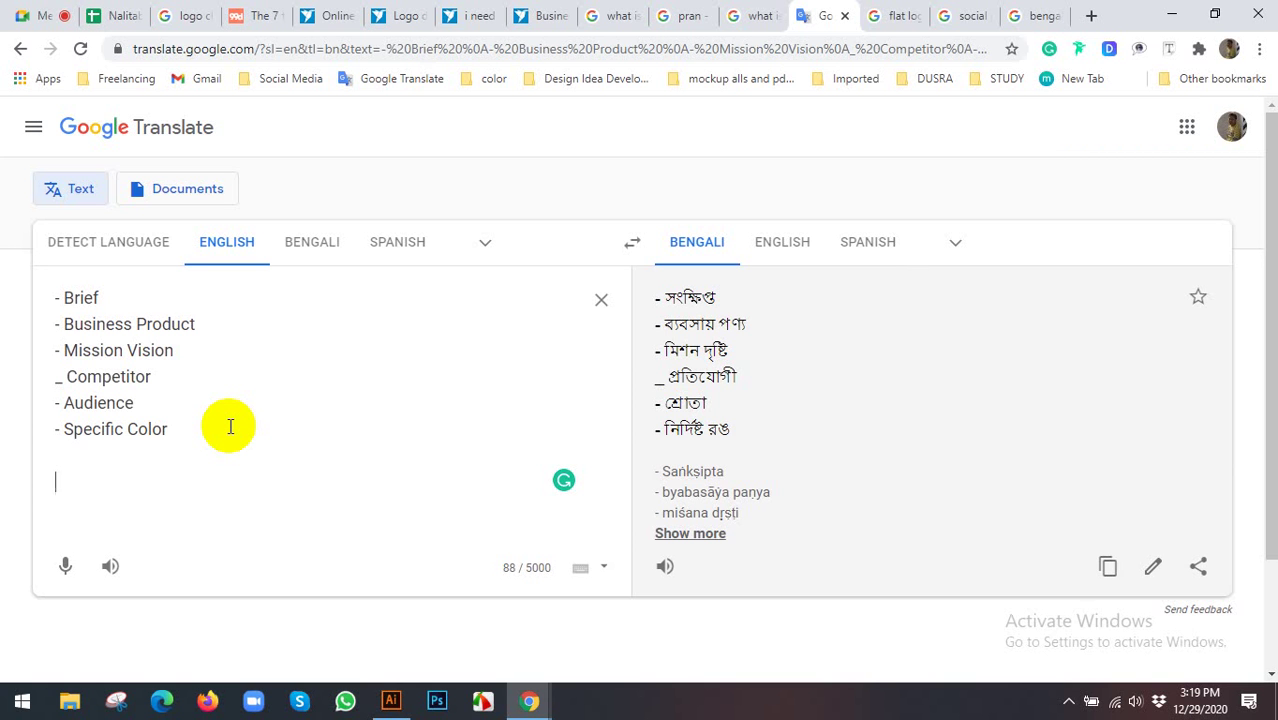
left_click(322, 15)
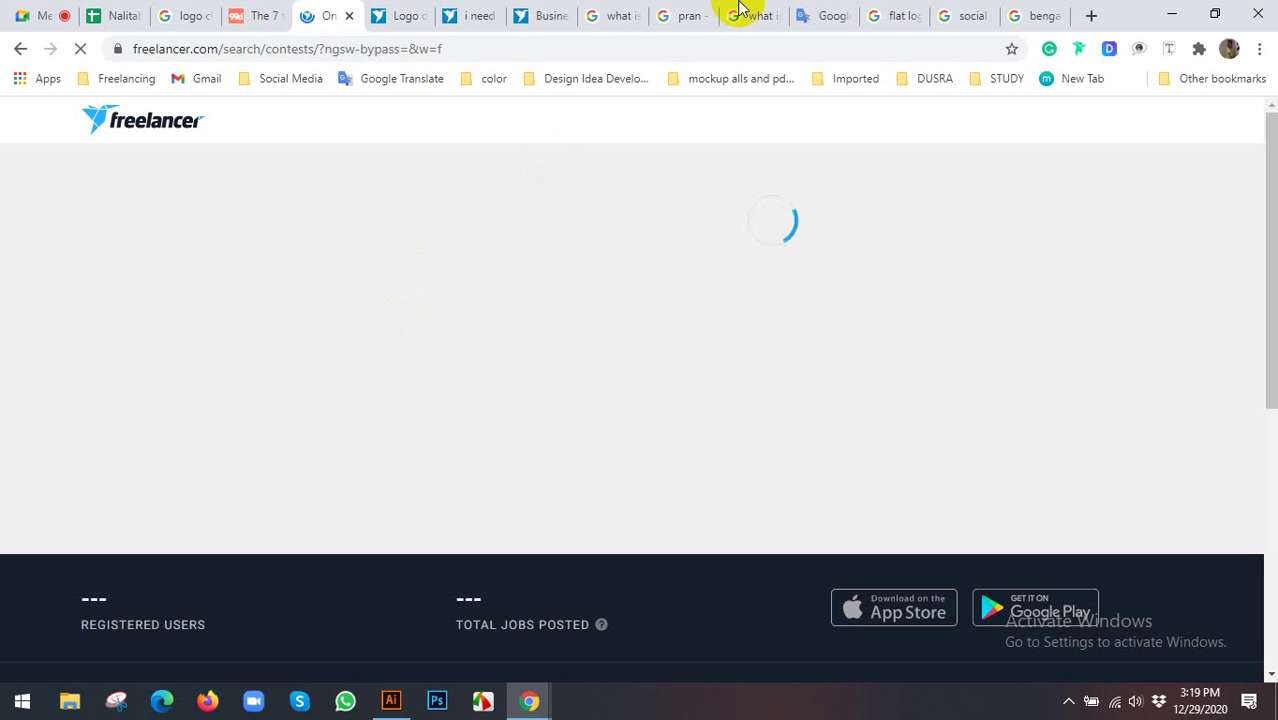
left_click(828, 15)
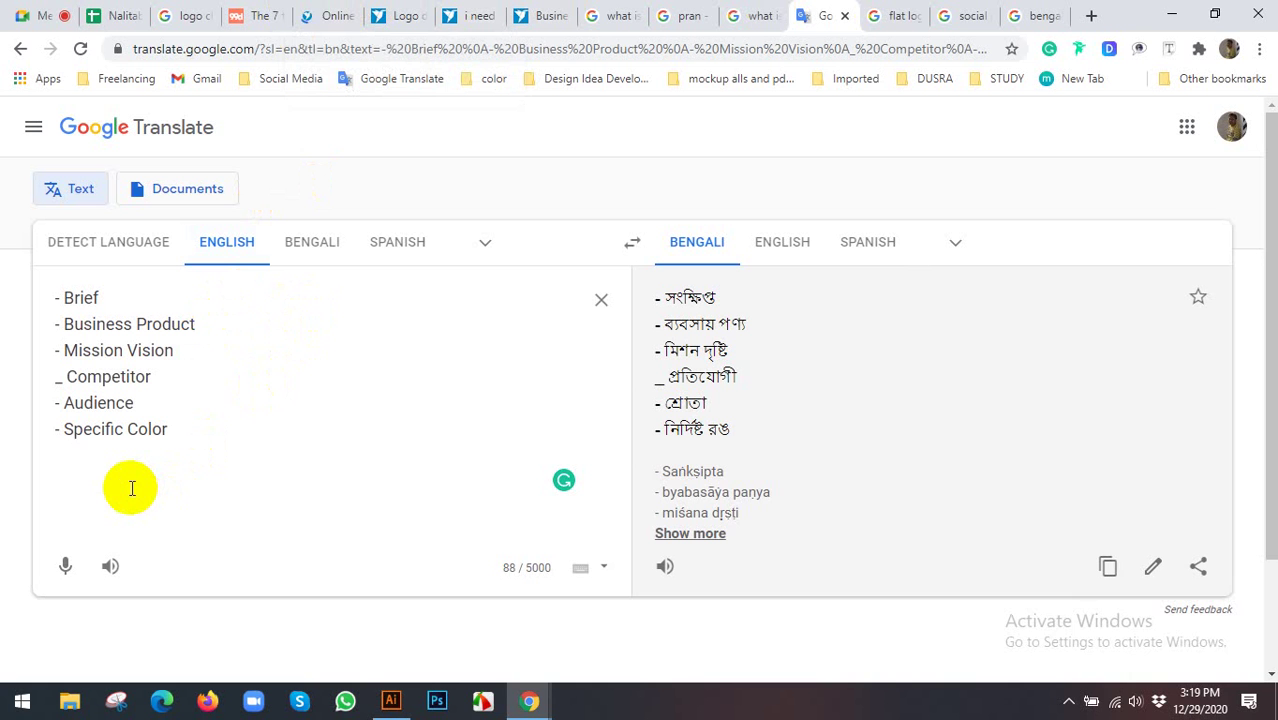
type("-")
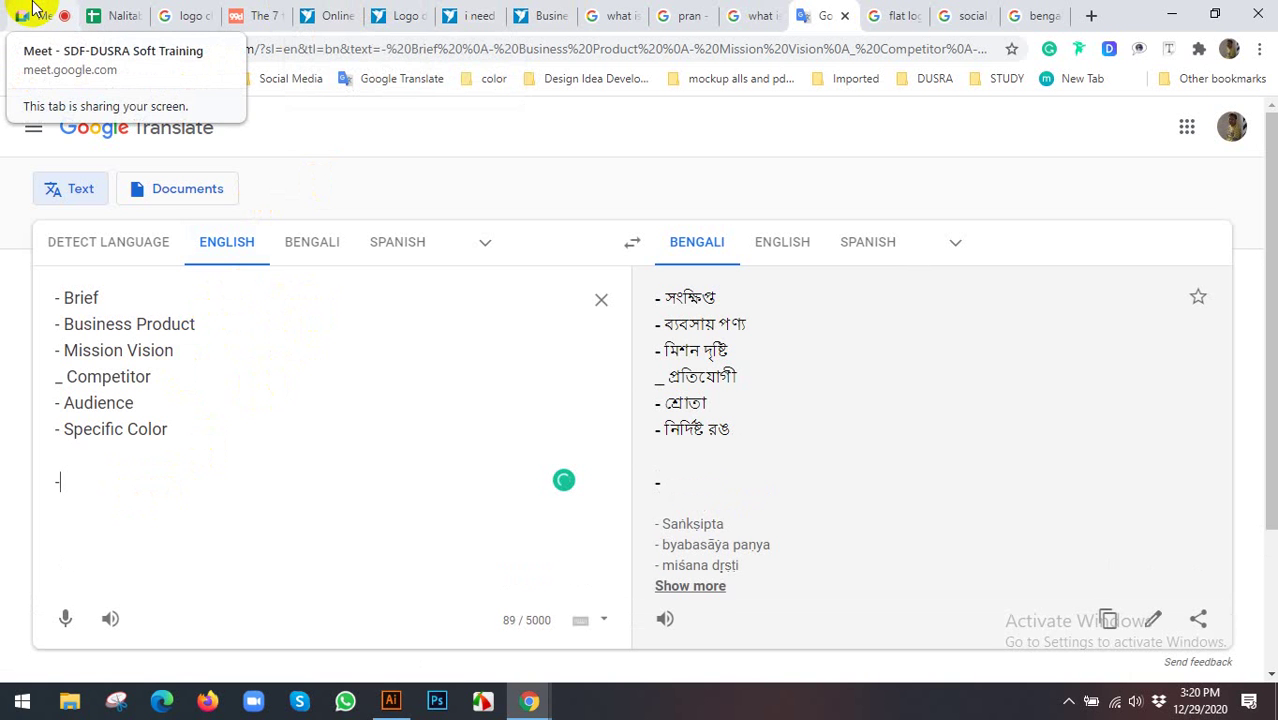
left_click(35, 12)
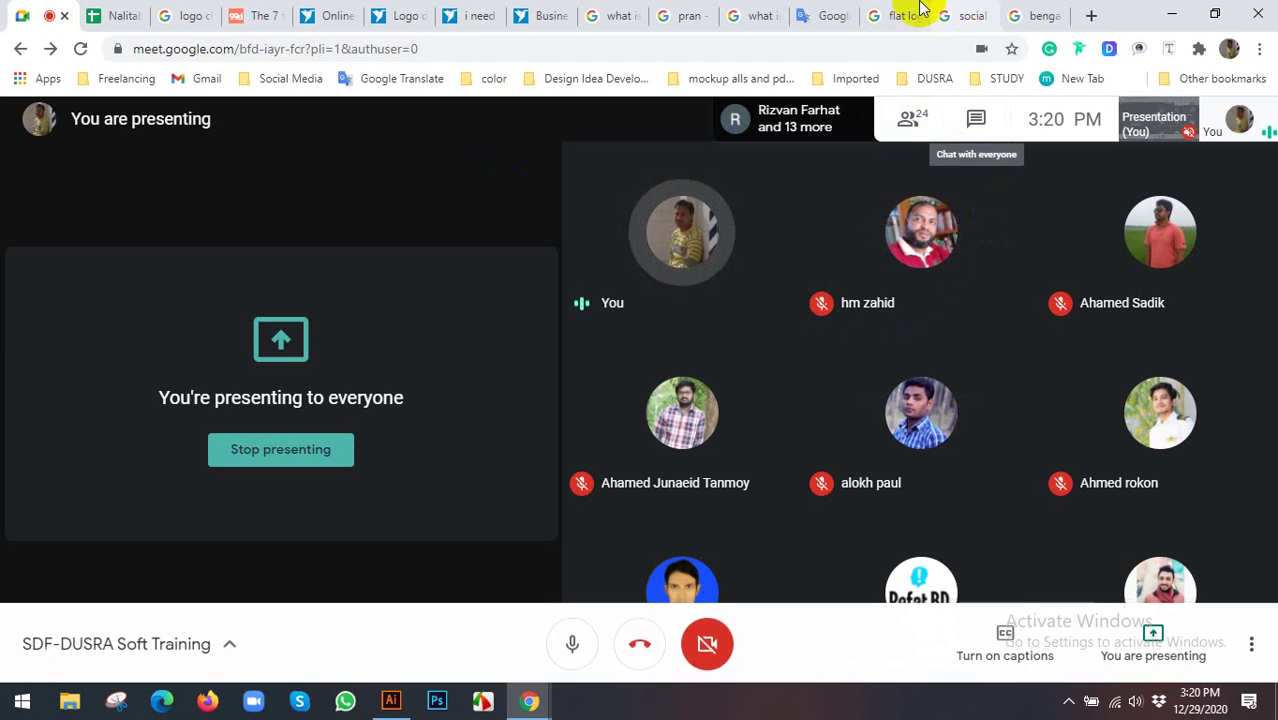
left_click(822, 15)
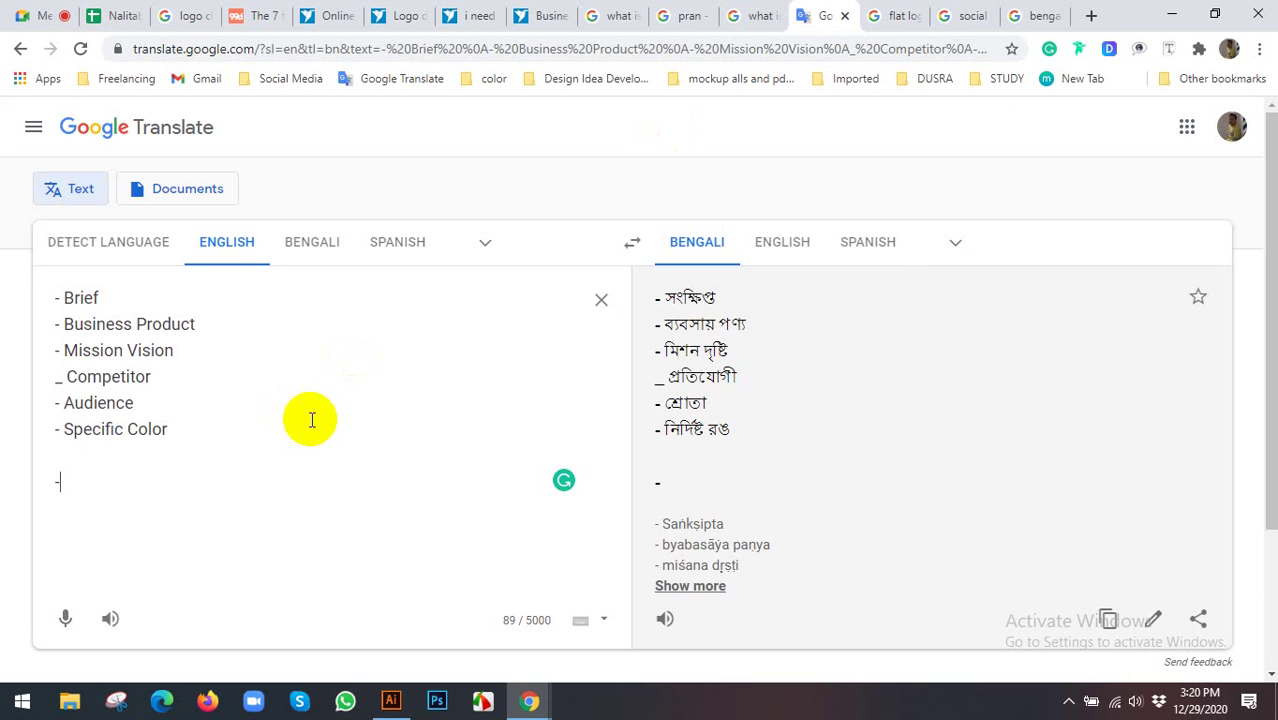
left_click(38, 490)
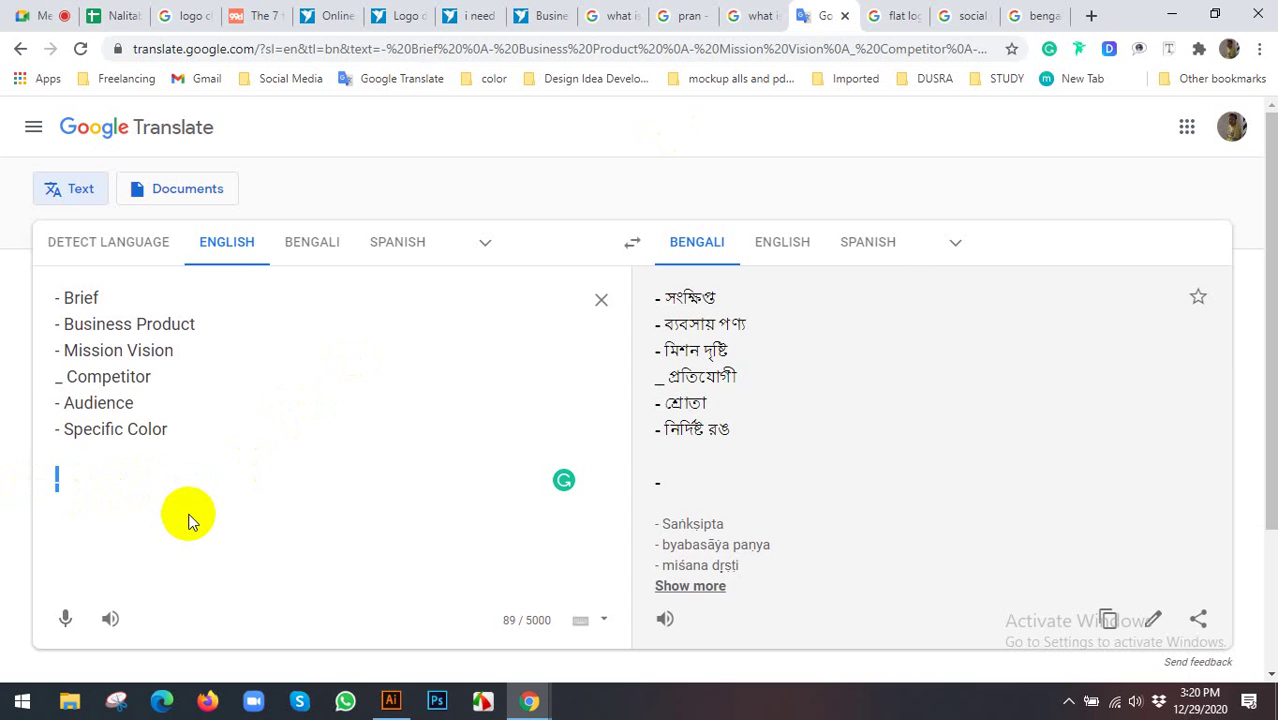
Append the items Price, '- Logo Variation' and Presentation (spelling corrected) to the end of the list
left_click(130, 492)
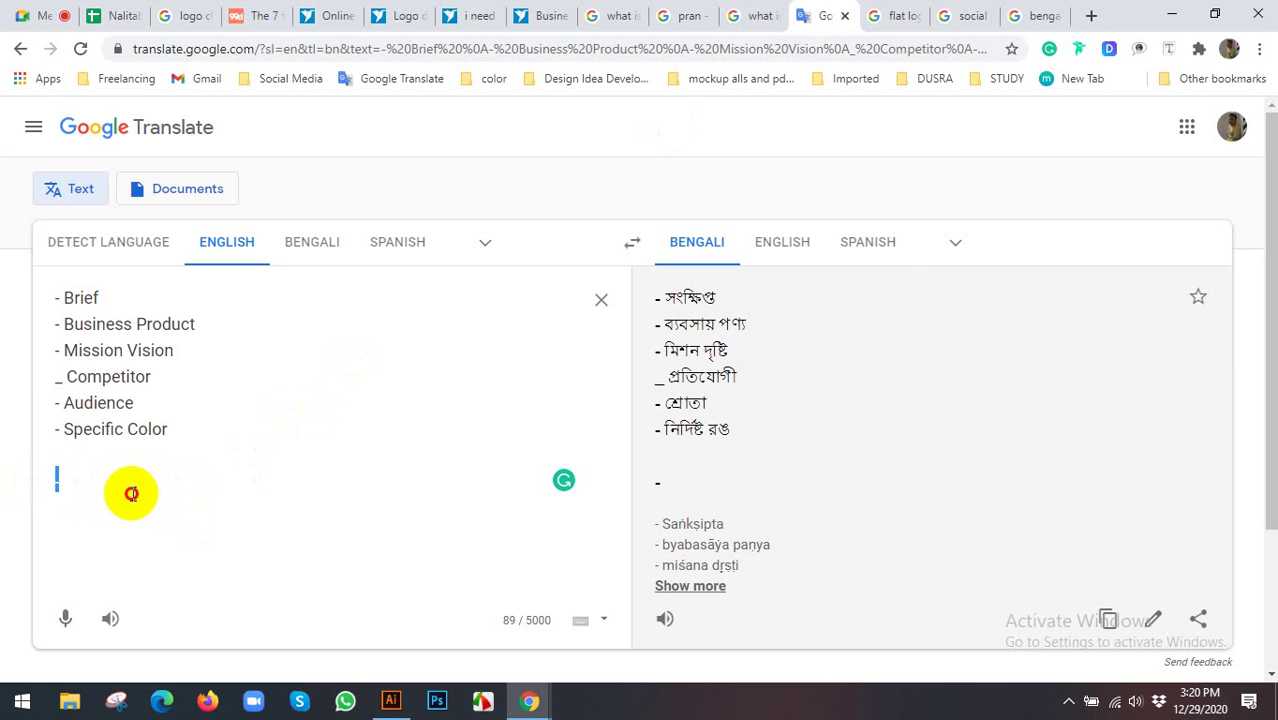
type("-")
type("L")
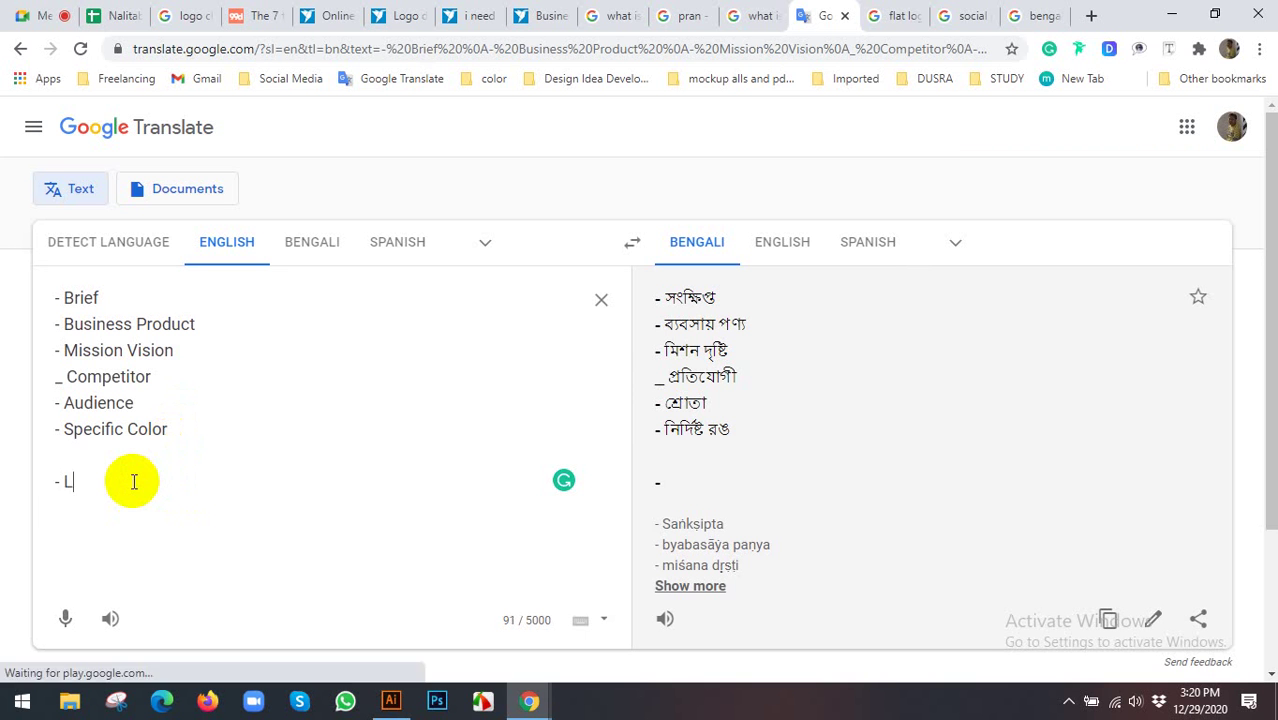
type("ogo Va")
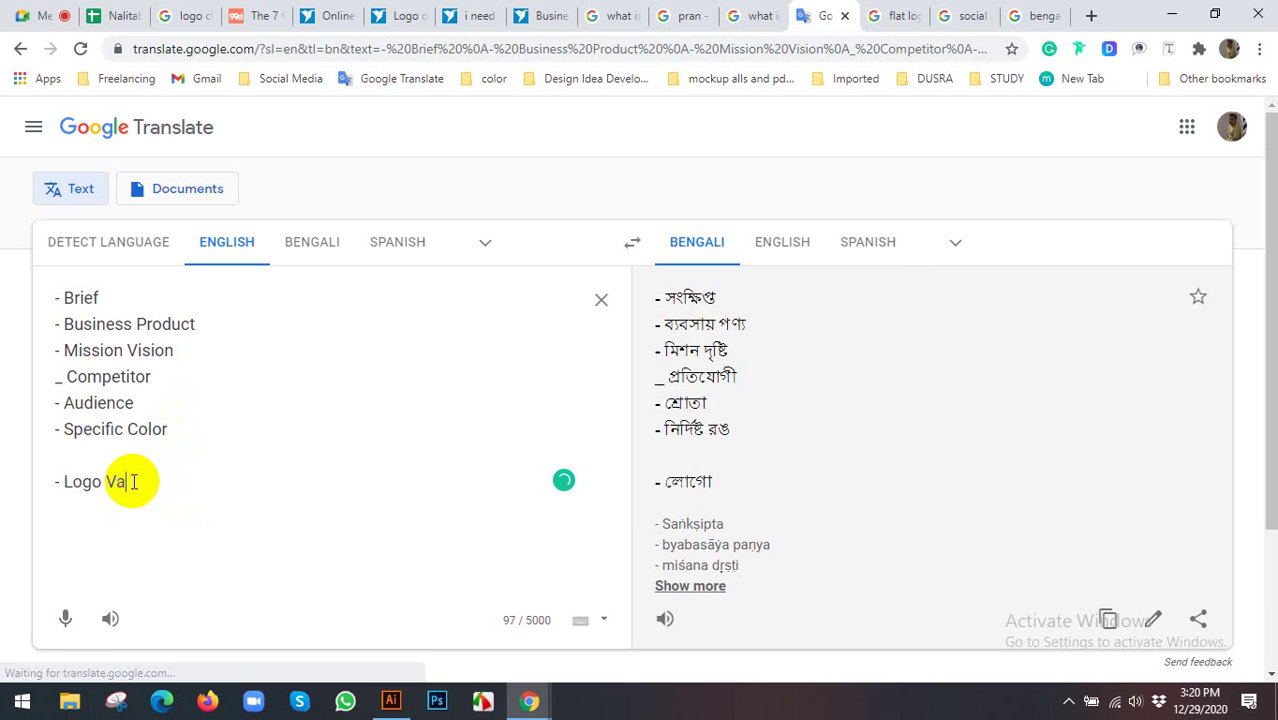
key("BackSpace")
key("BackSpace")
key("BackSpace")
key("BackSpace")
key("BackSpace")
key("BackSpace")
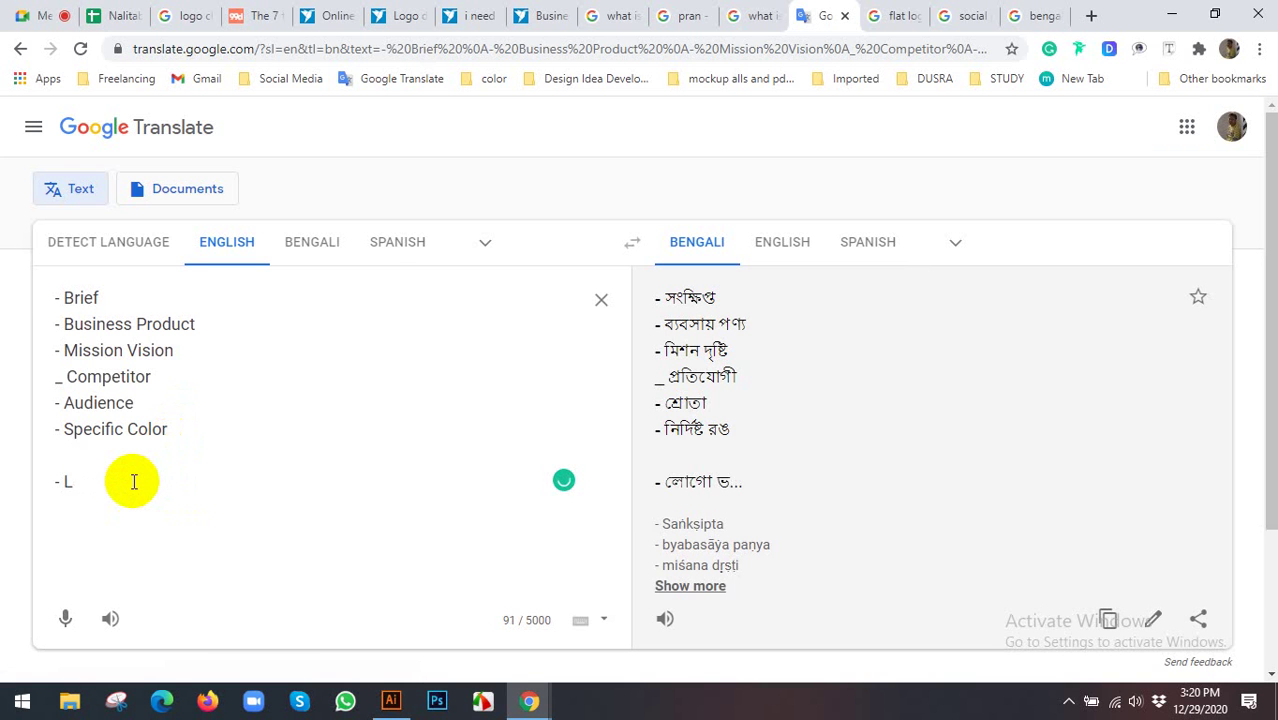
key("BackSpace")
type("P")
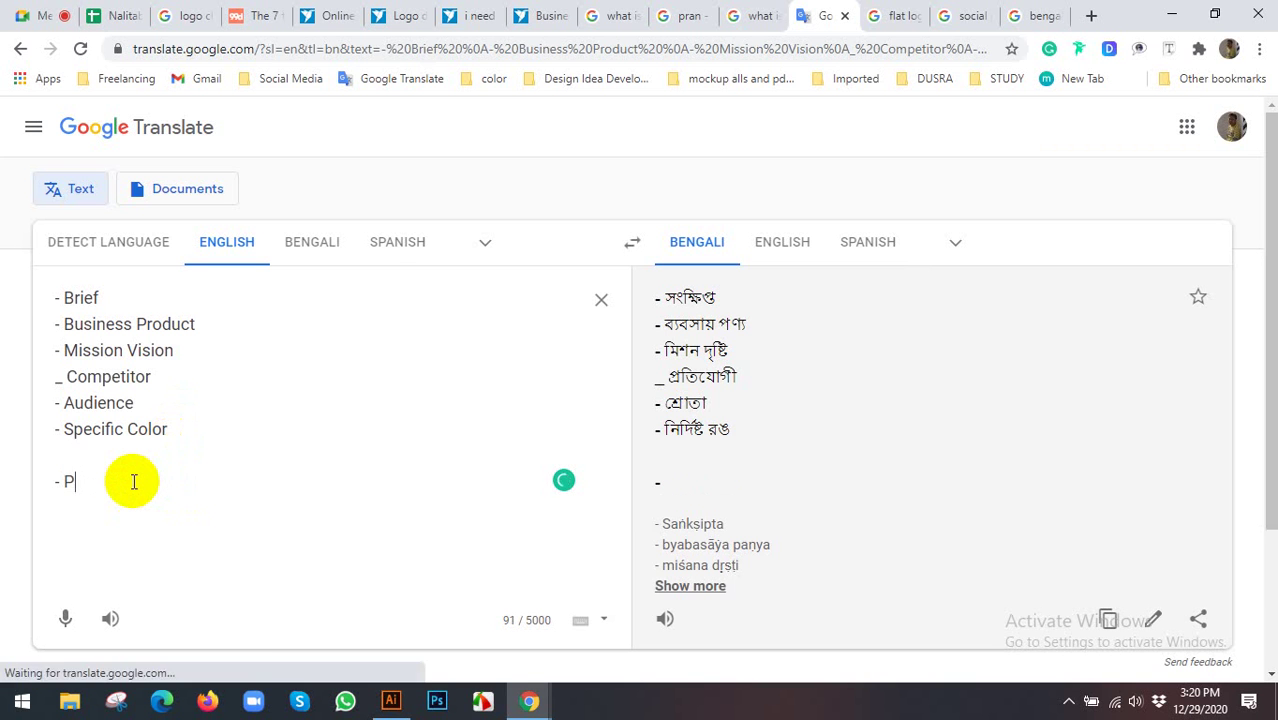
type("ri")
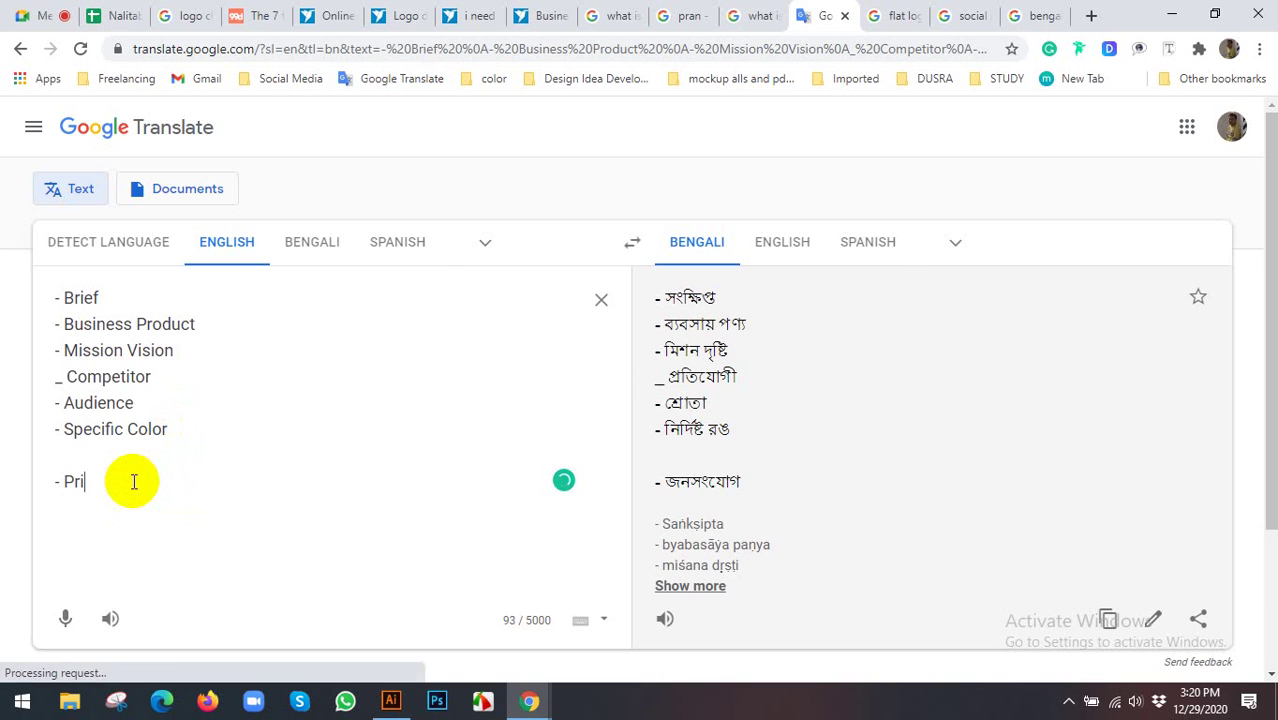
type("ce")
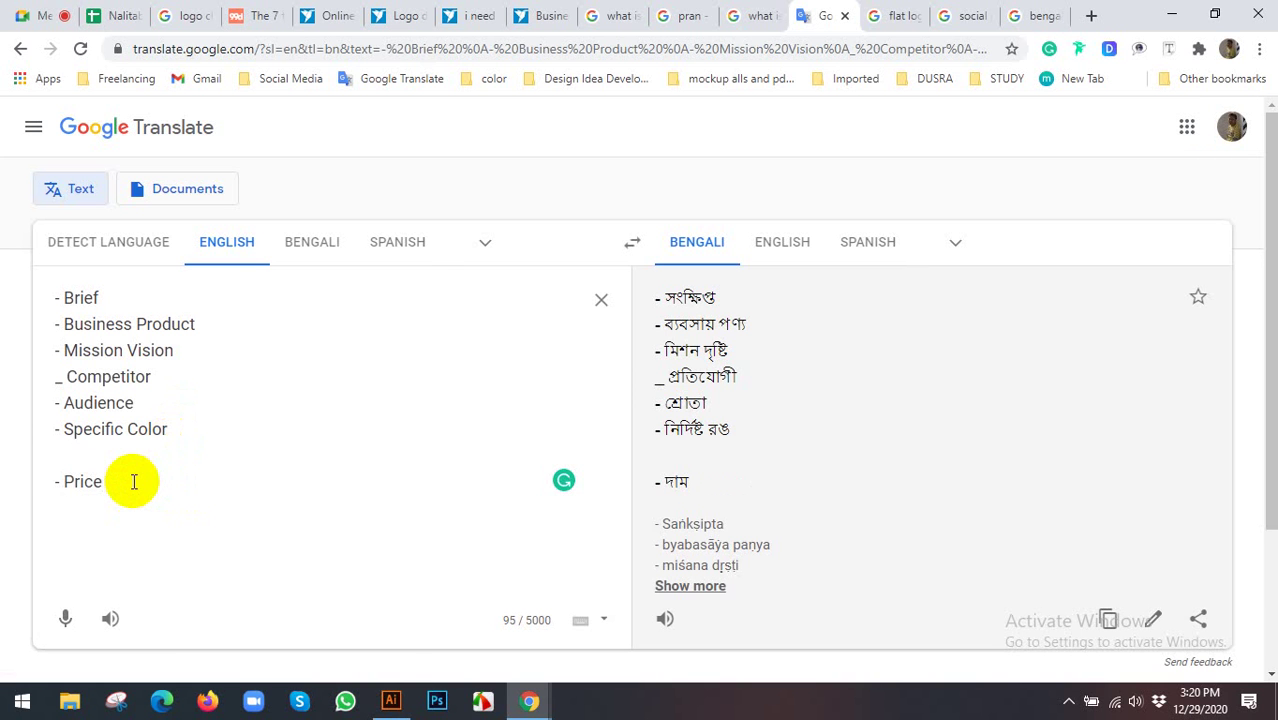
key("Return")
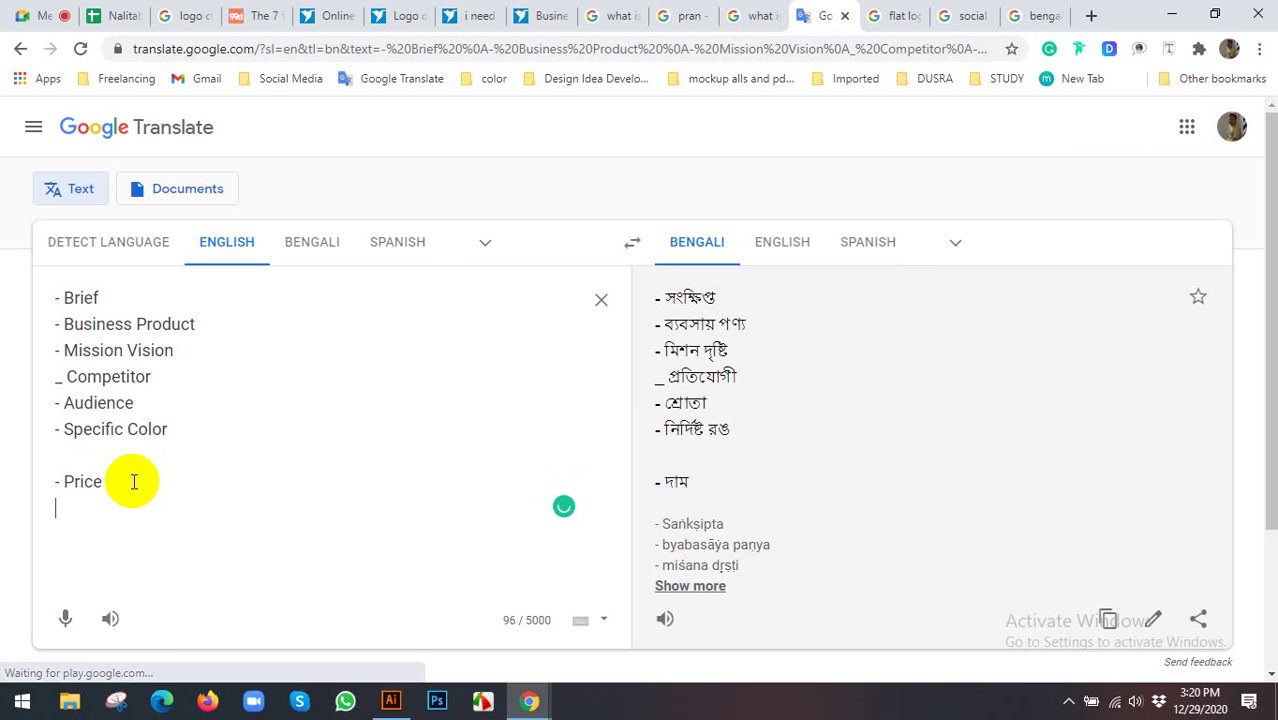
type("- ")
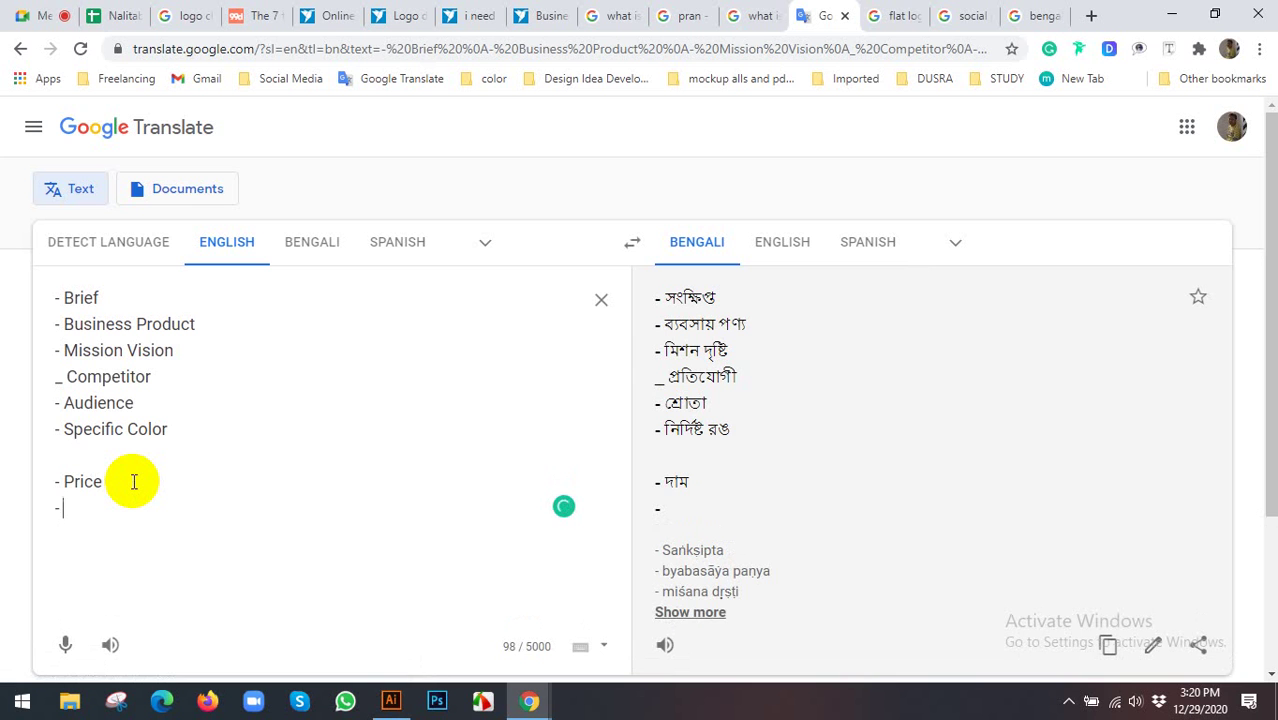
type("L")
type("ogo Va")
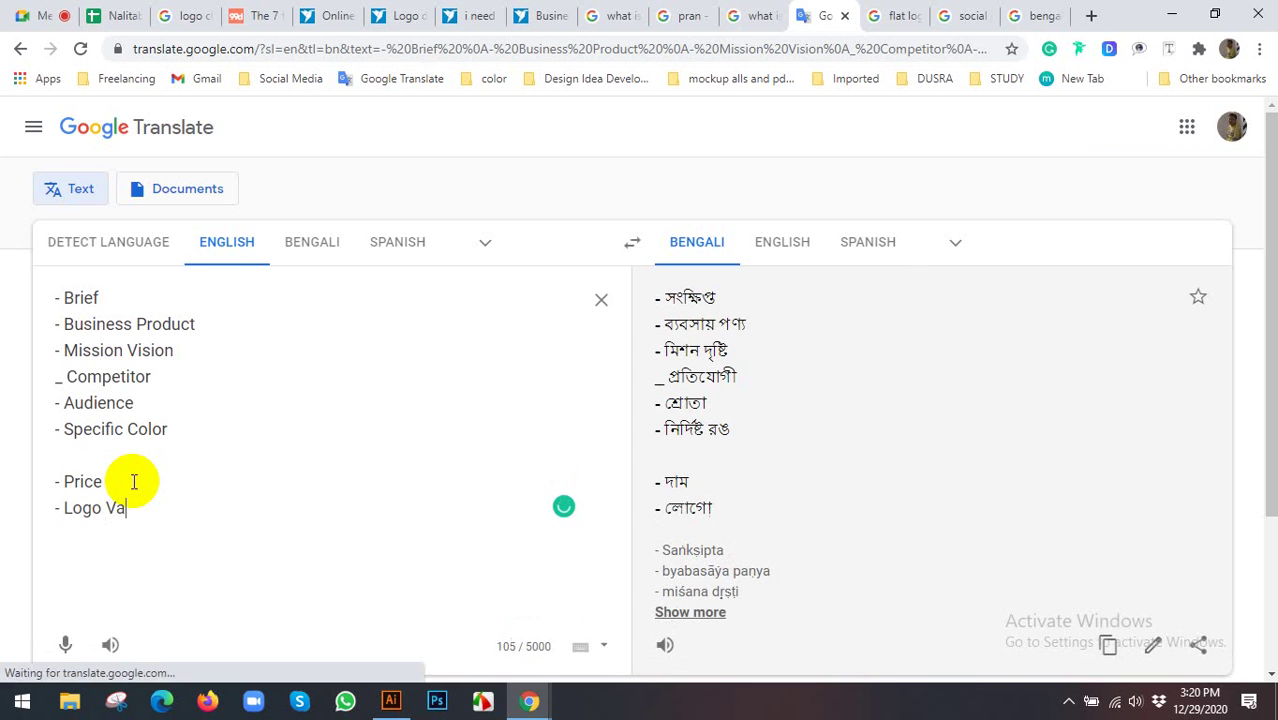
type("riation")
key("Return")
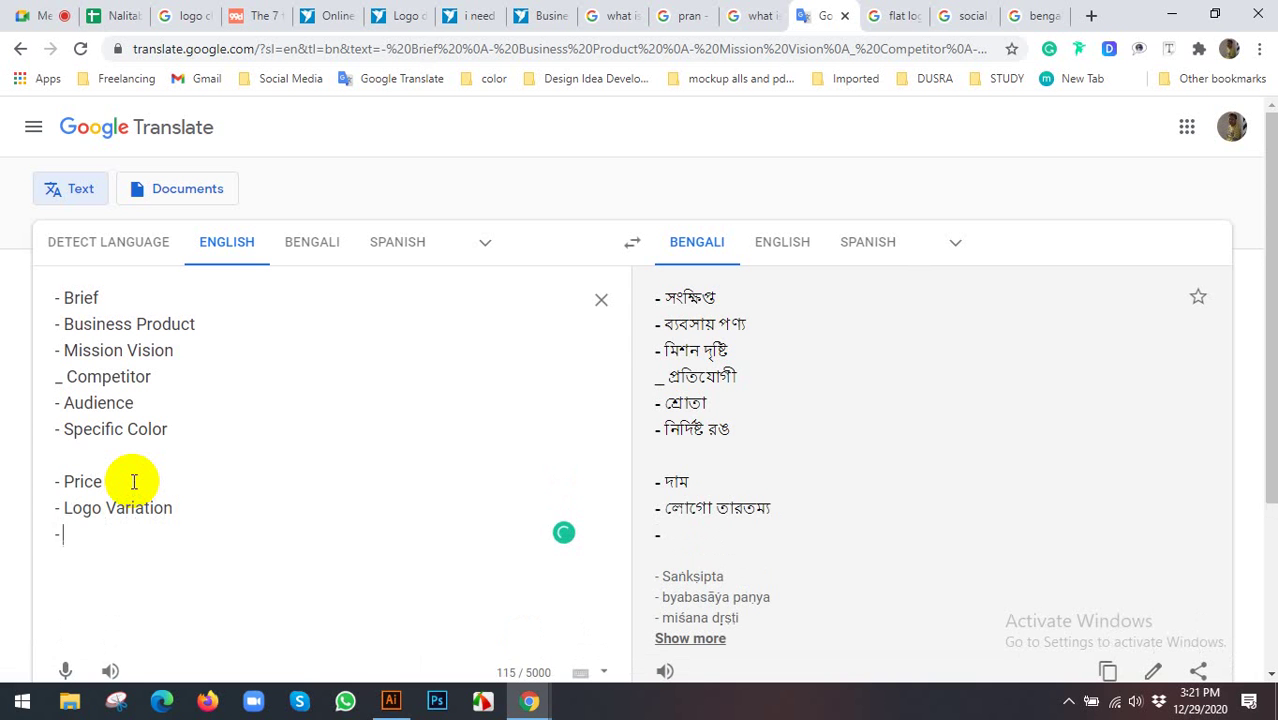
type("Presa")
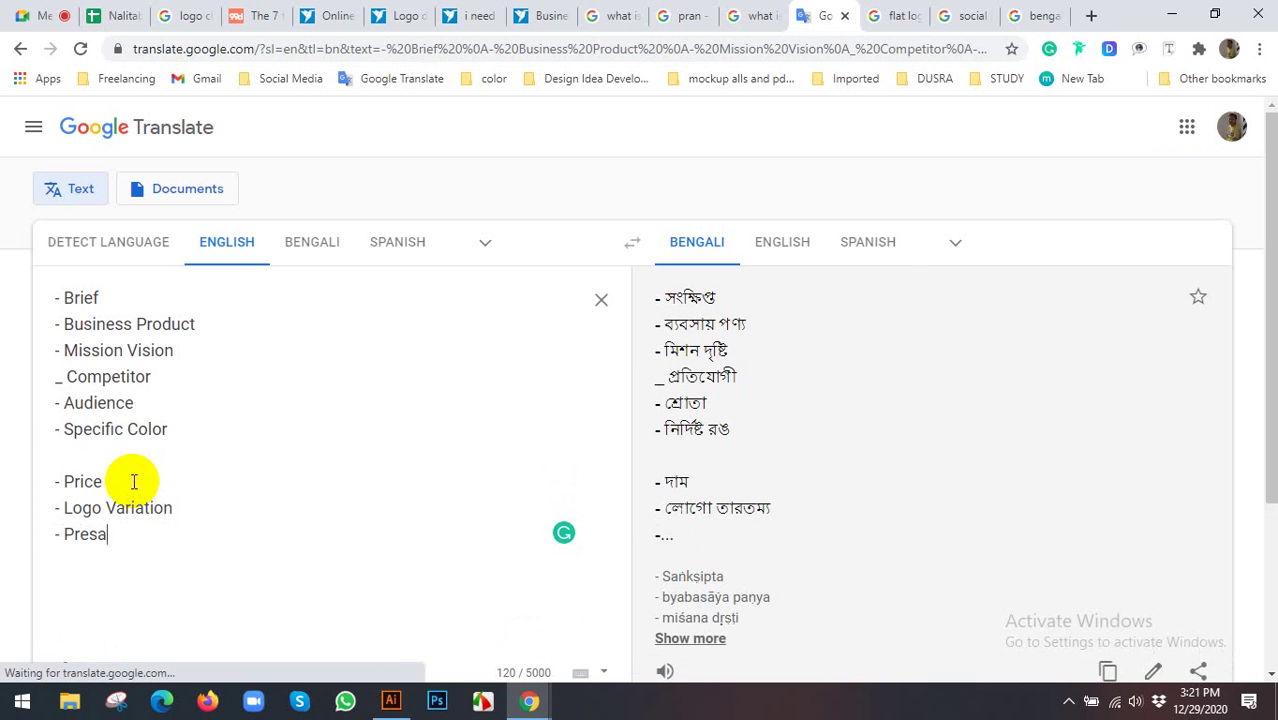
type("ntation")
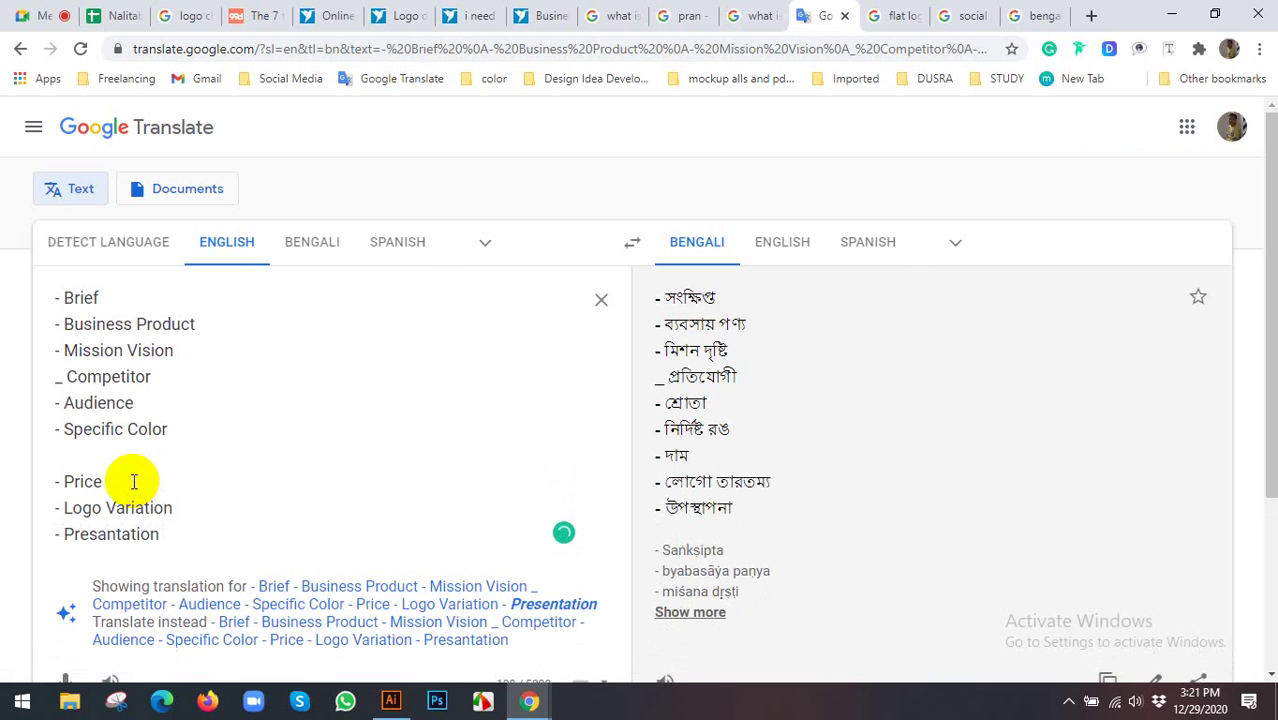
left_click(540, 604)
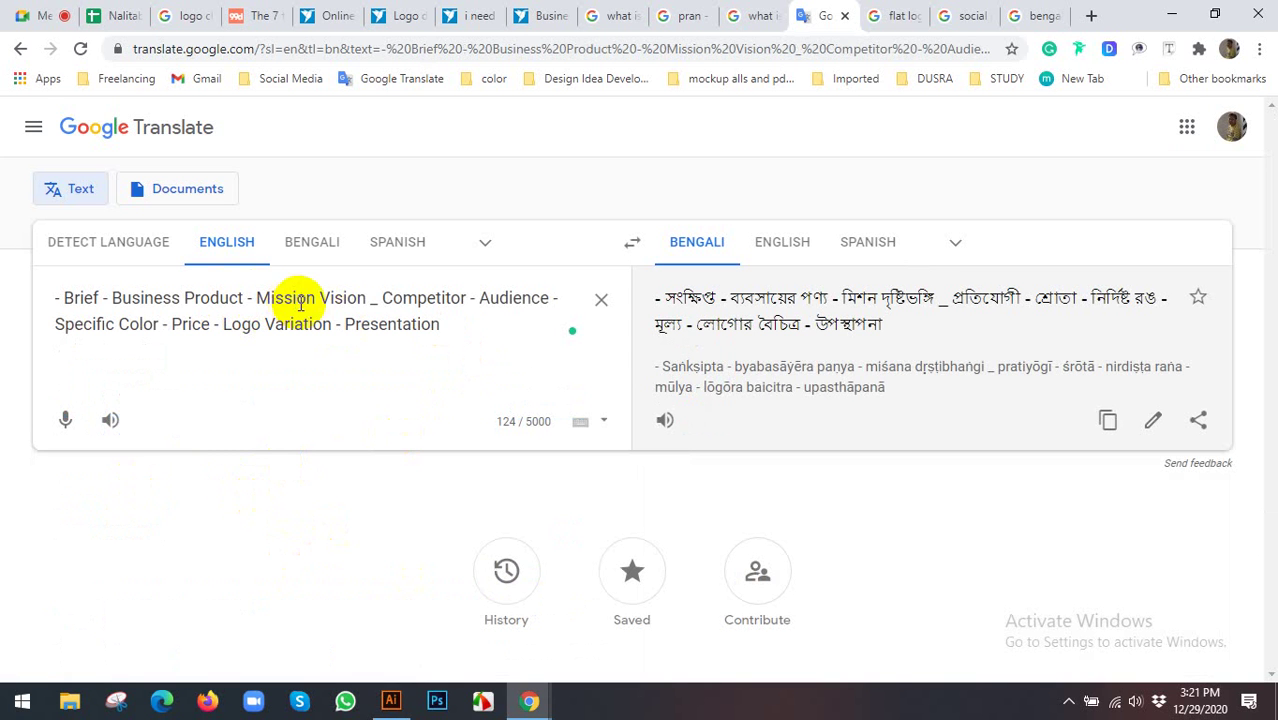
Break Business Product, Mission Vision, Competitor, Audience and Specific Color onto separate lines
left_click(247, 297)
key("Return")
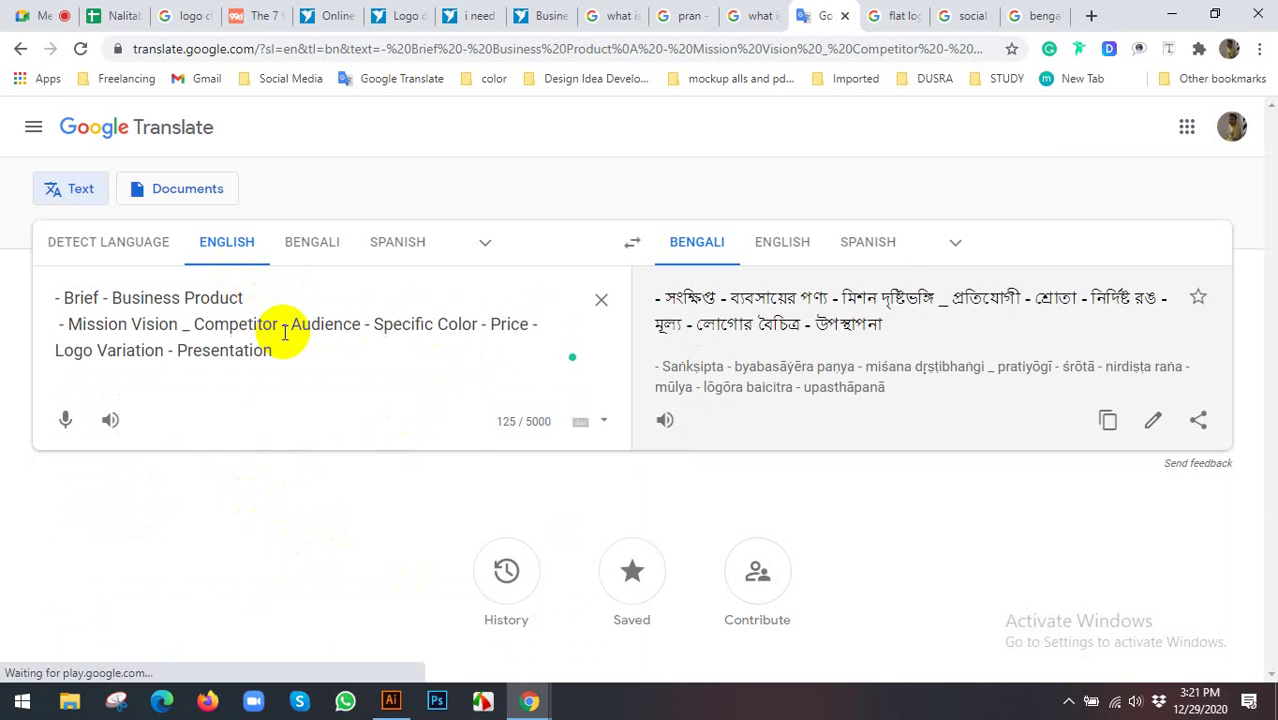
left_click(104, 298)
key("Return")
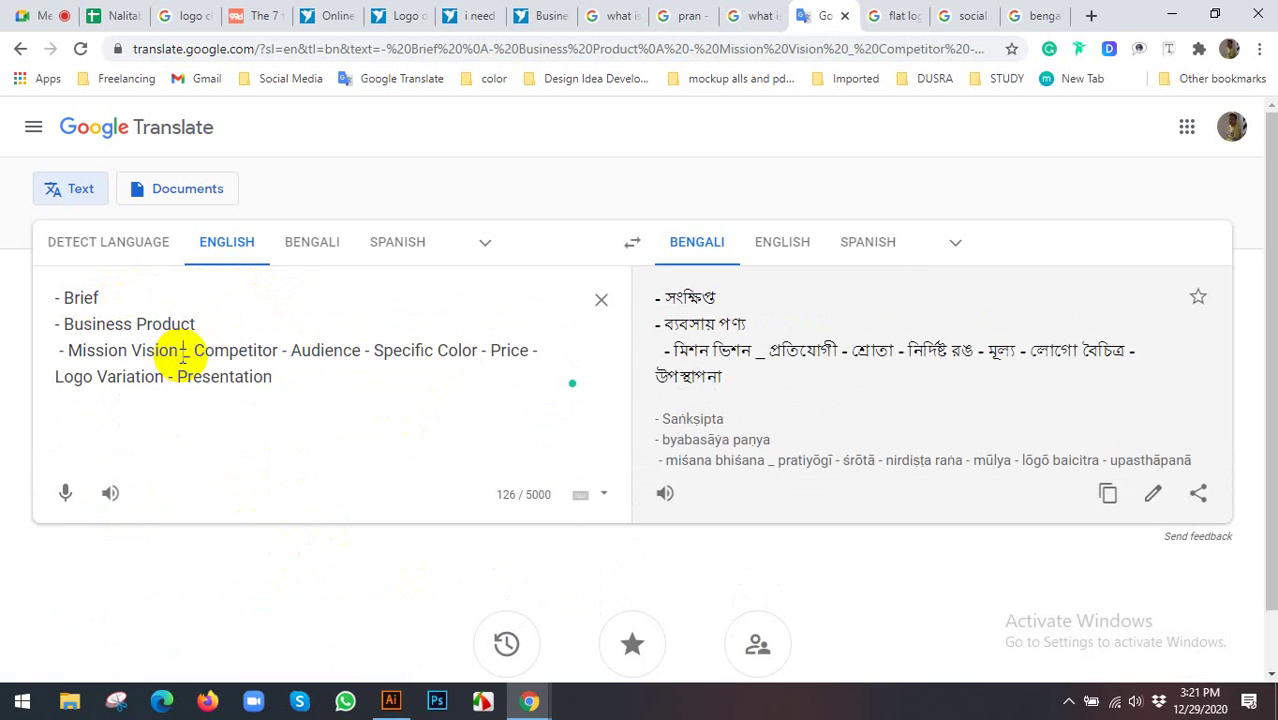
left_click(183, 350)
key("Return")
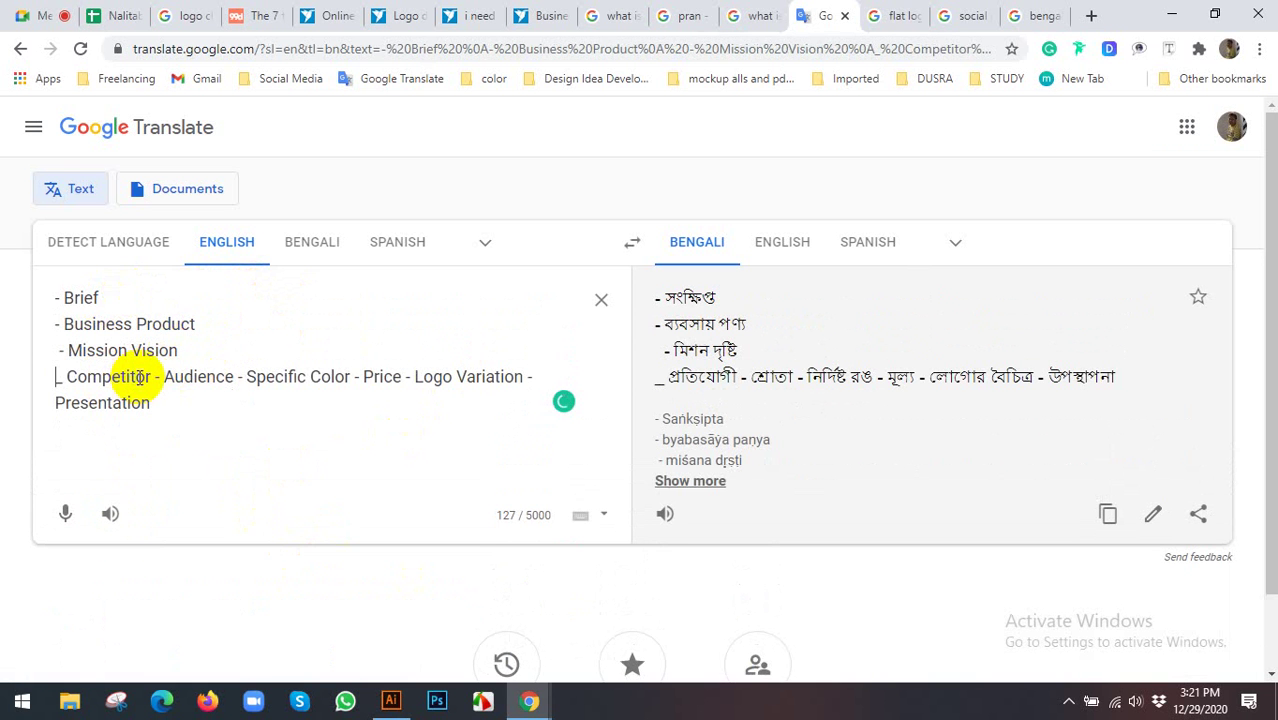
left_click(155, 376)
key("Return")
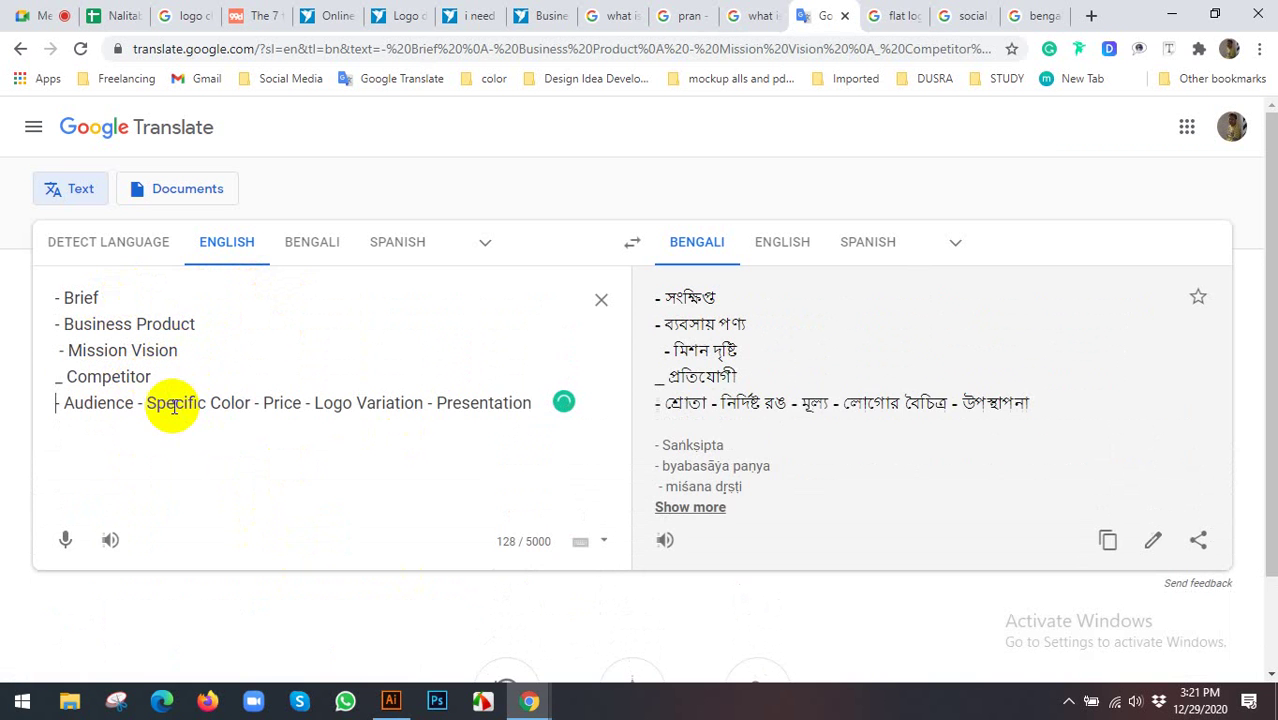
left_click(139, 404)
key("Return")
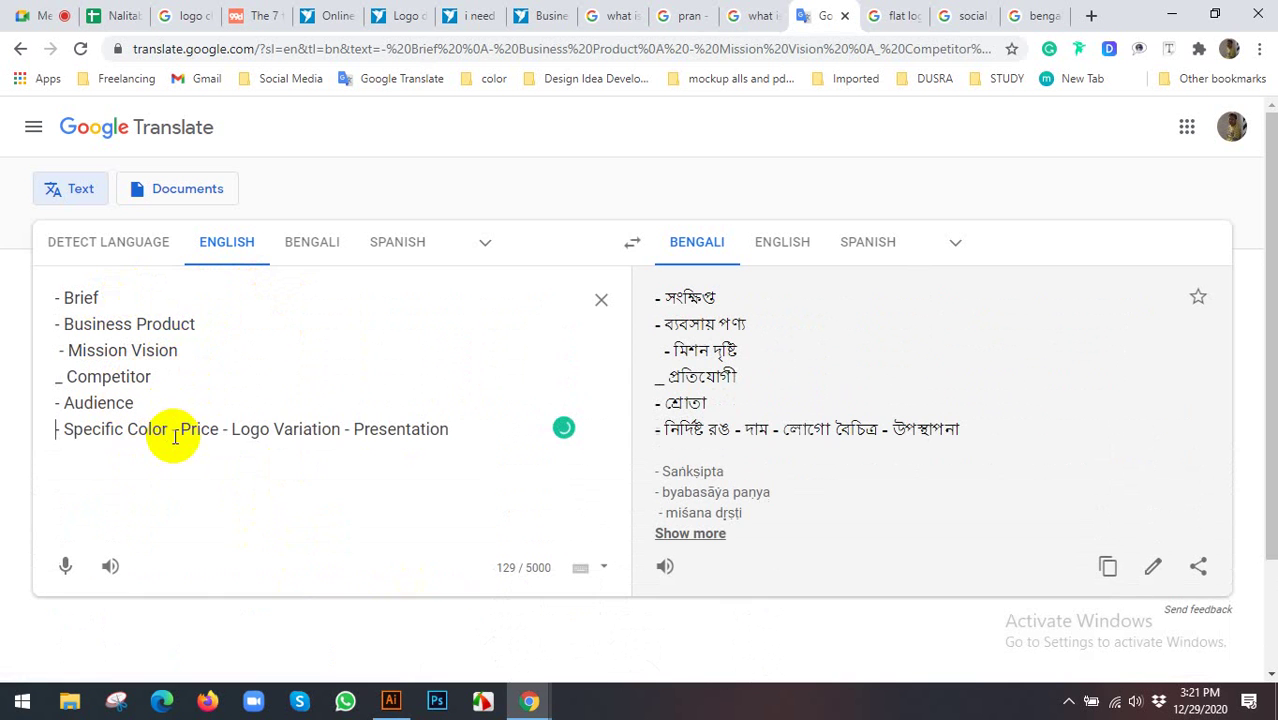
Put Price, Logo Variation and Presentation each on their own line
left_click(172, 430)
key("Return")
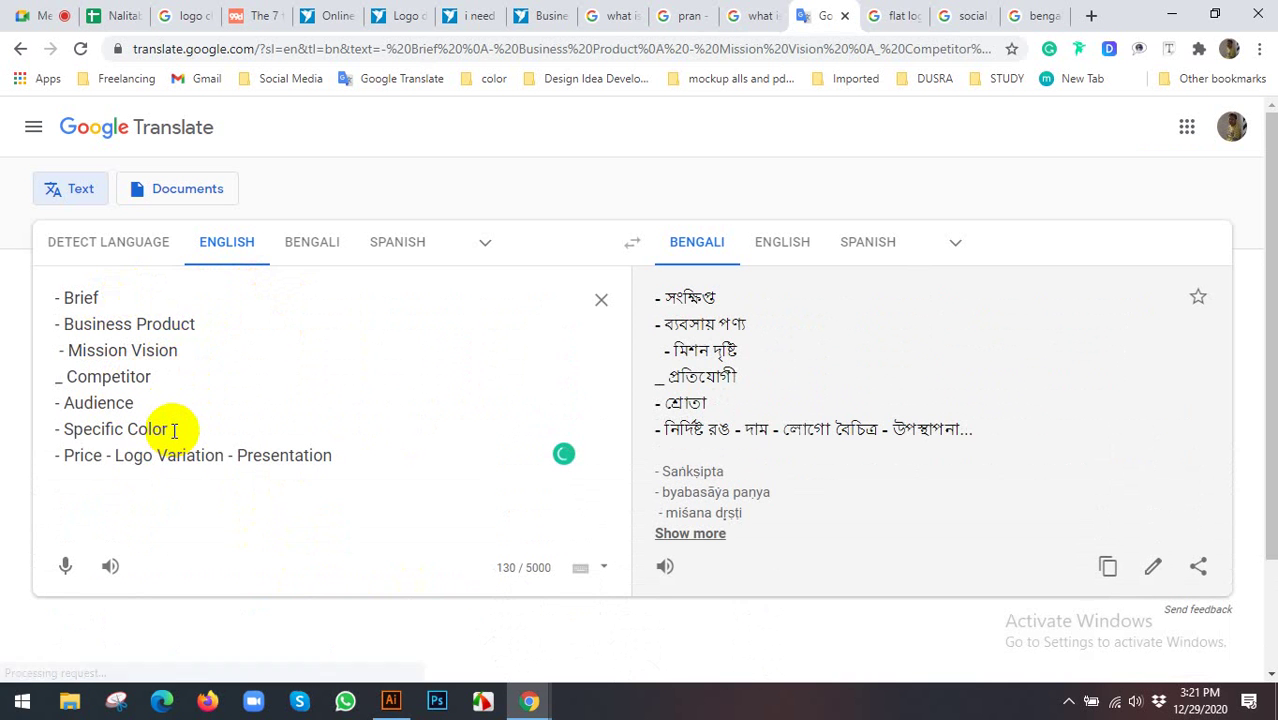
left_click(115, 457, "shift")
left_click(116, 459)
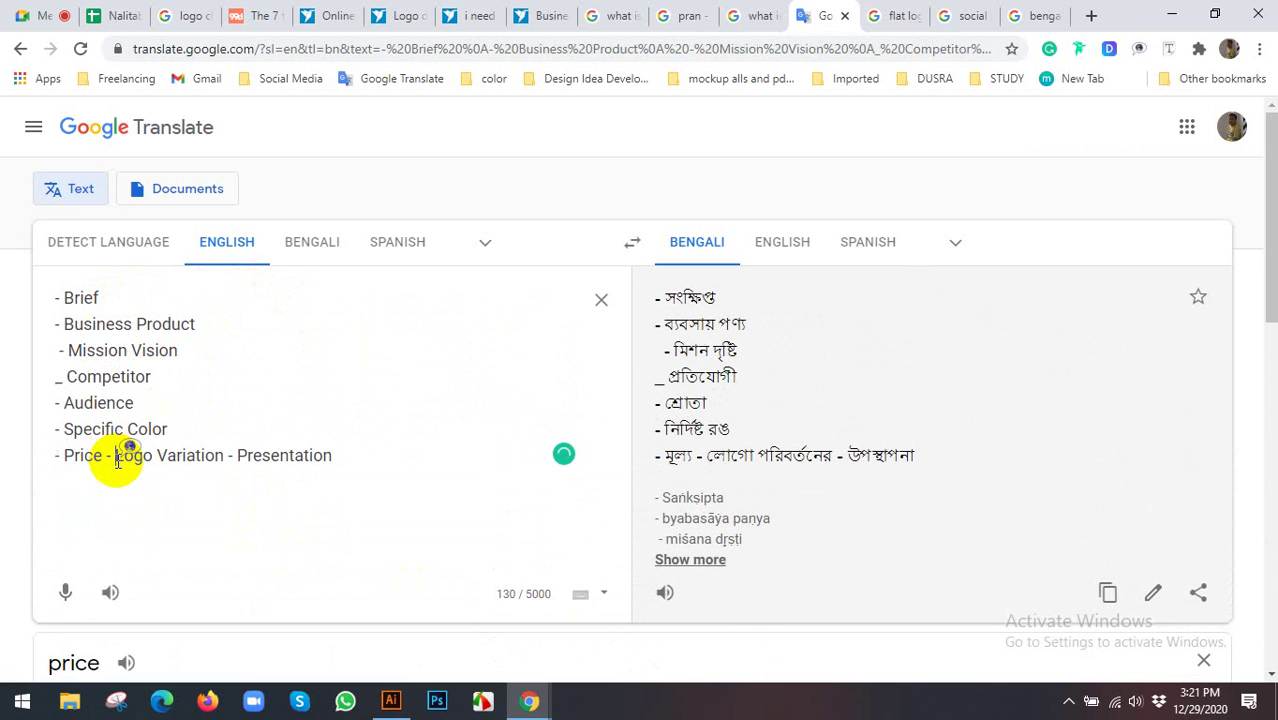
key("Return")
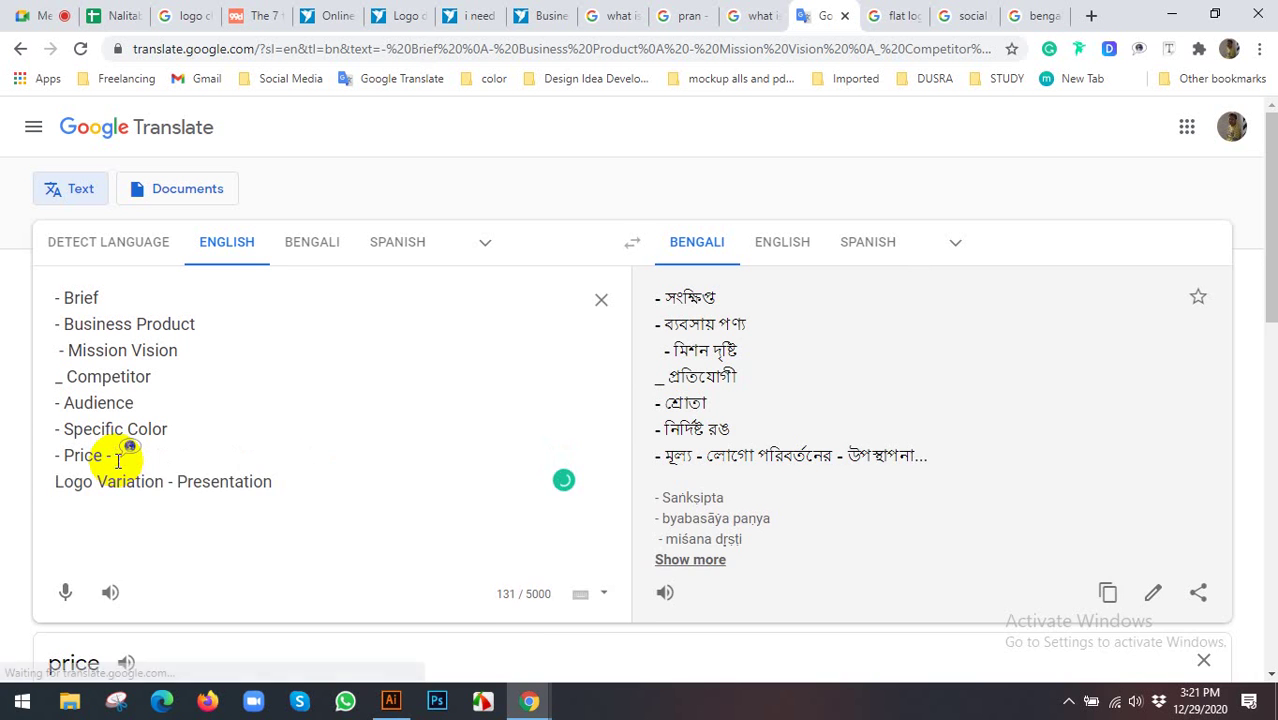
left_click(169, 482)
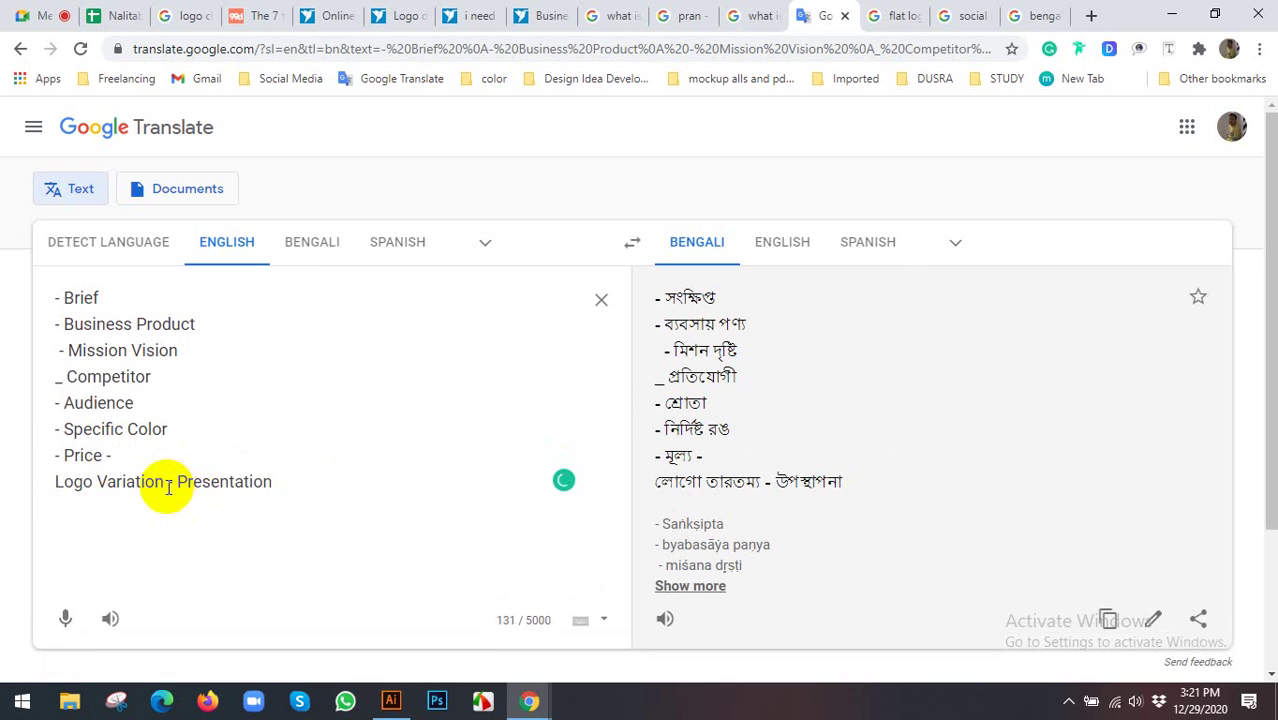
key("Return")
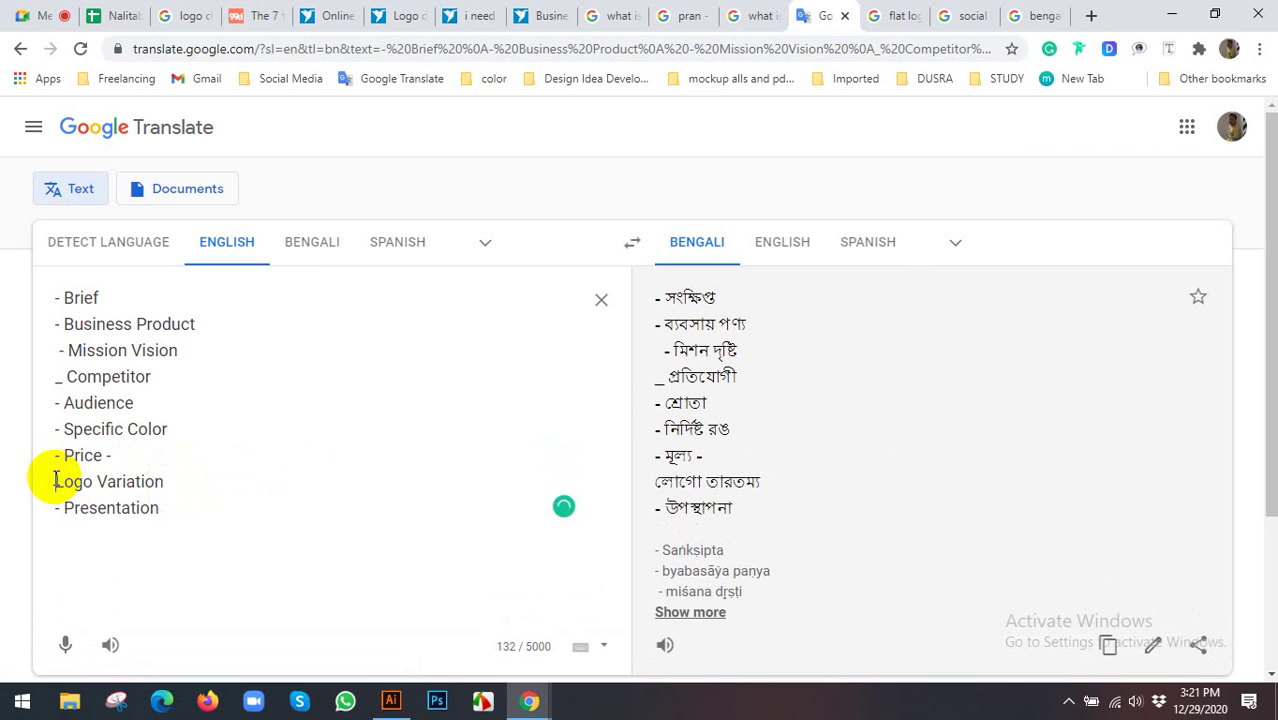
Remove the stray dash after Price and add a dash before Logo Variation
left_click_drag(103, 456, 134, 455)
key("BackSpace")
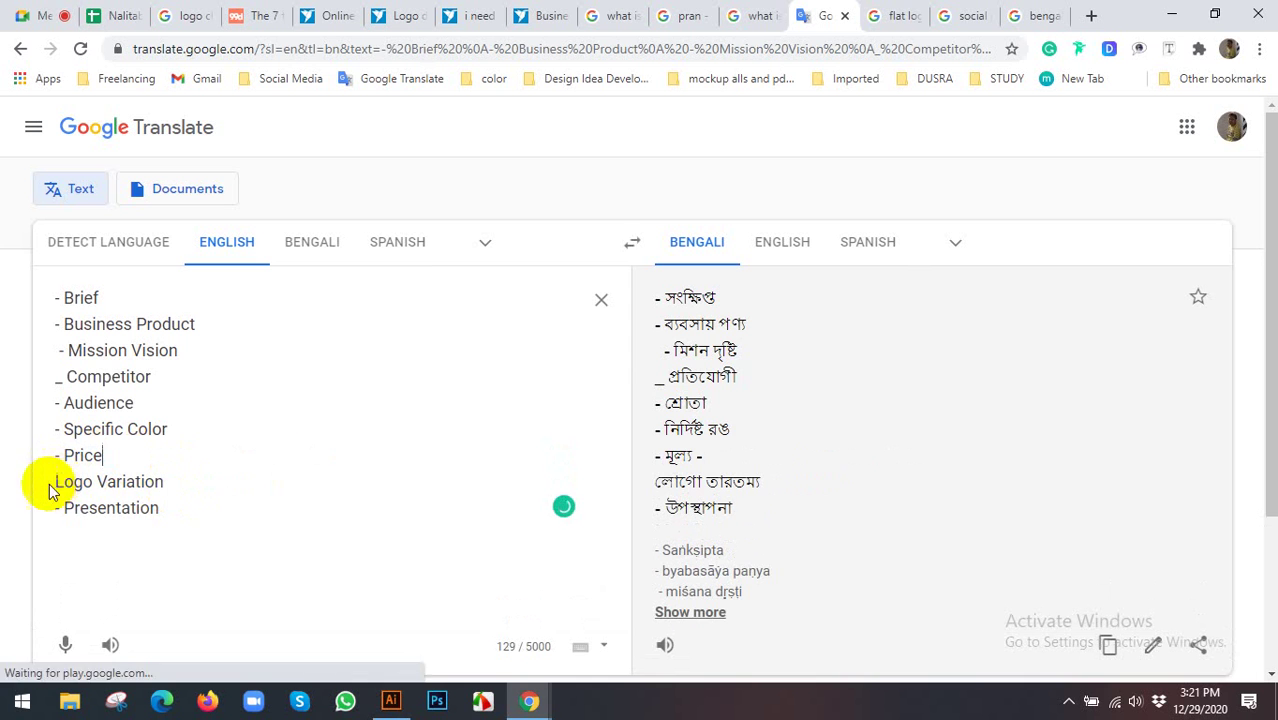
left_click(55, 482)
type("-")
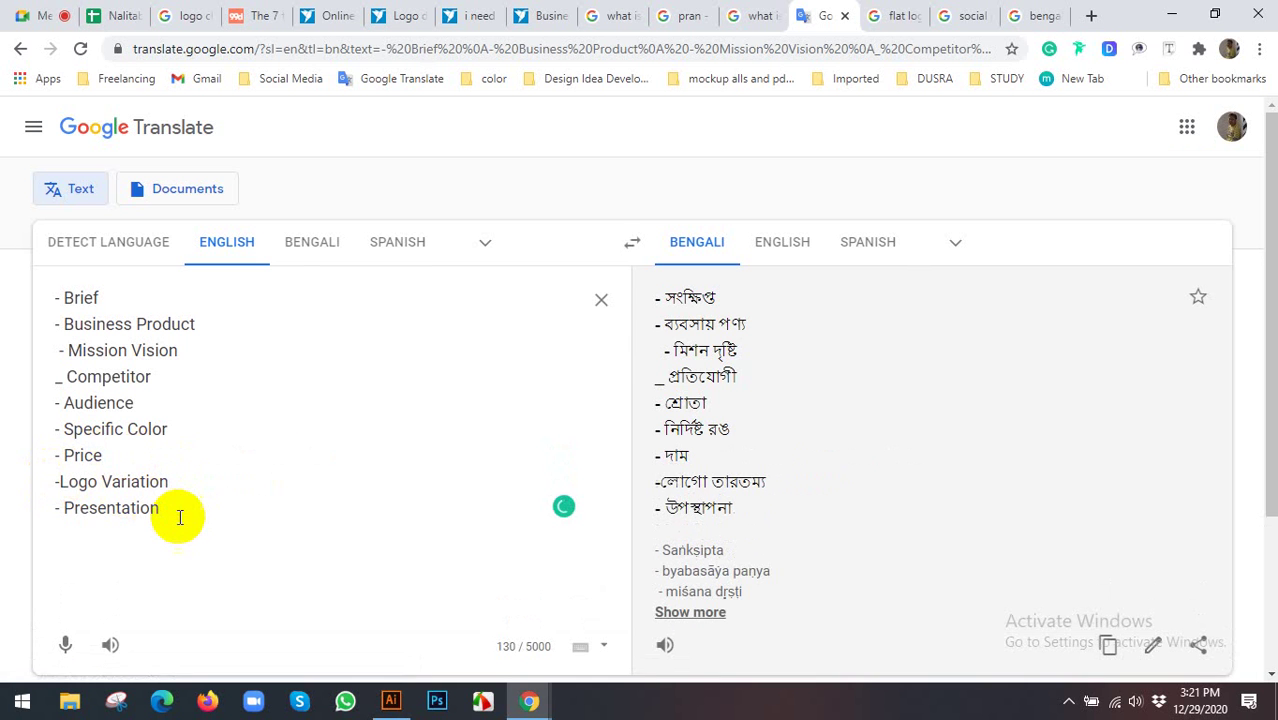
Add a '- Delivery File' line below Presentation and a blank line after Specific Color
left_click(183, 517)
key("Return")
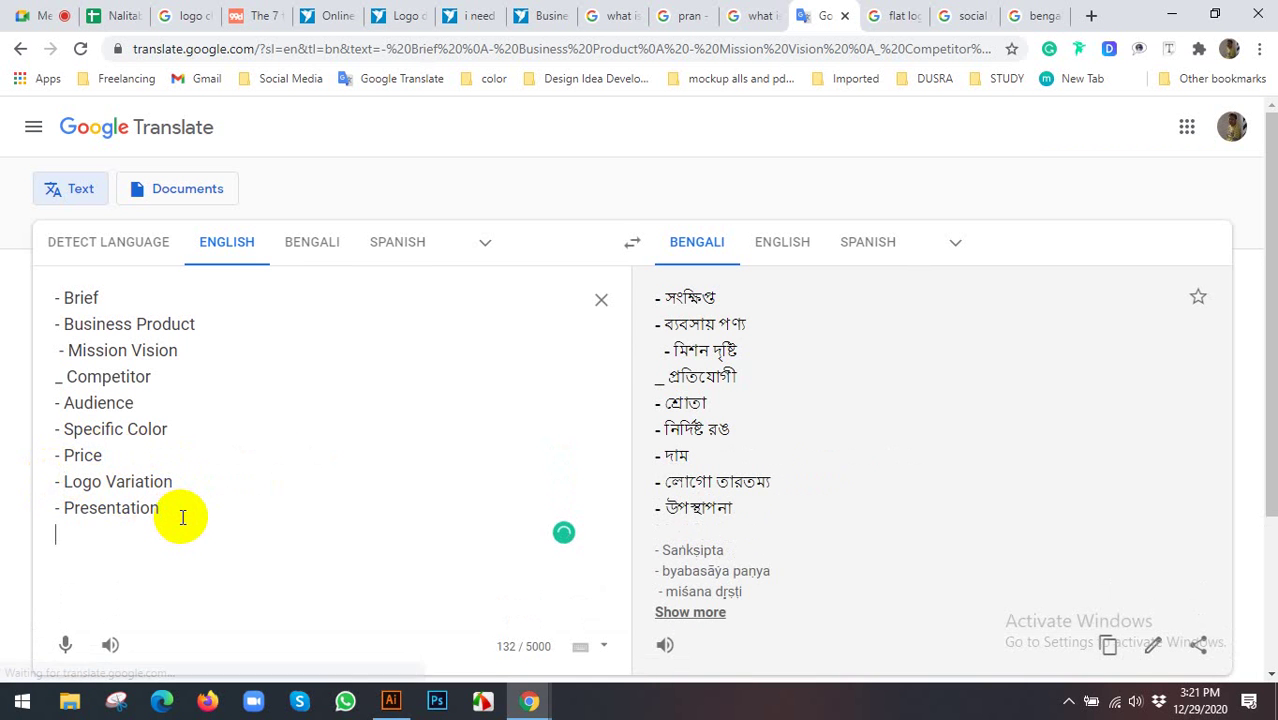
type("- D")
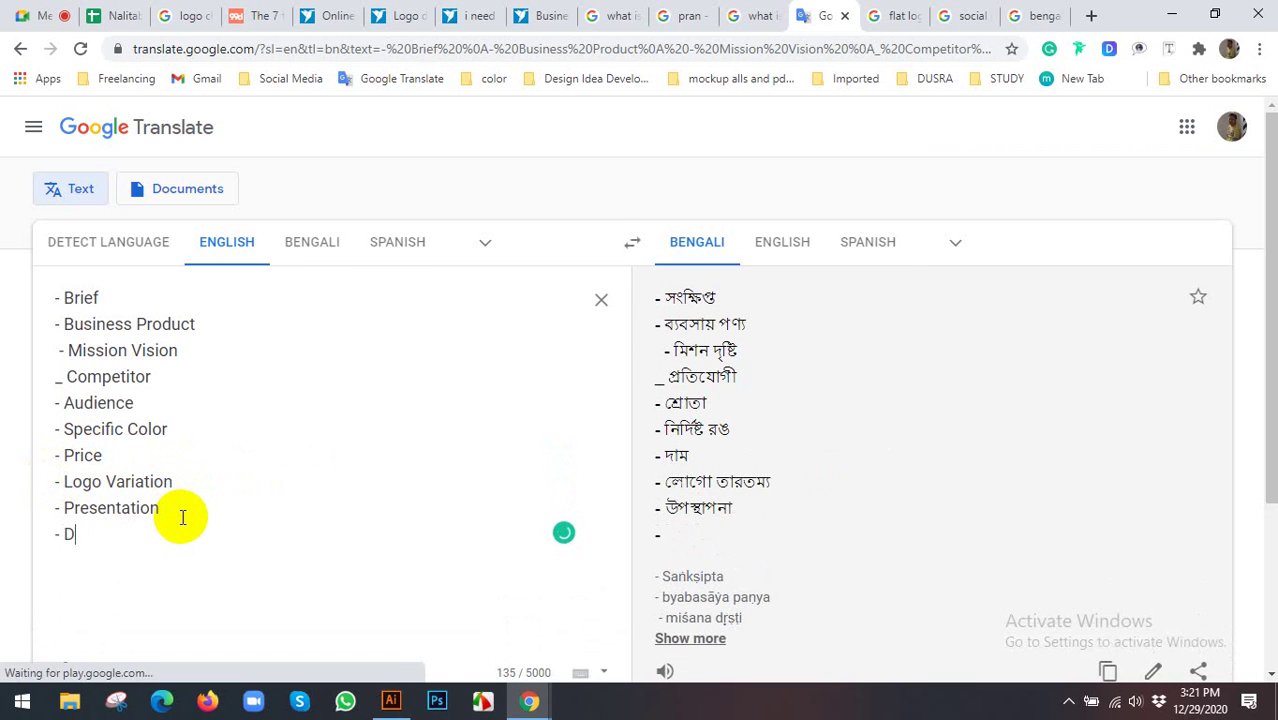
type("elivery F")
type("iles")
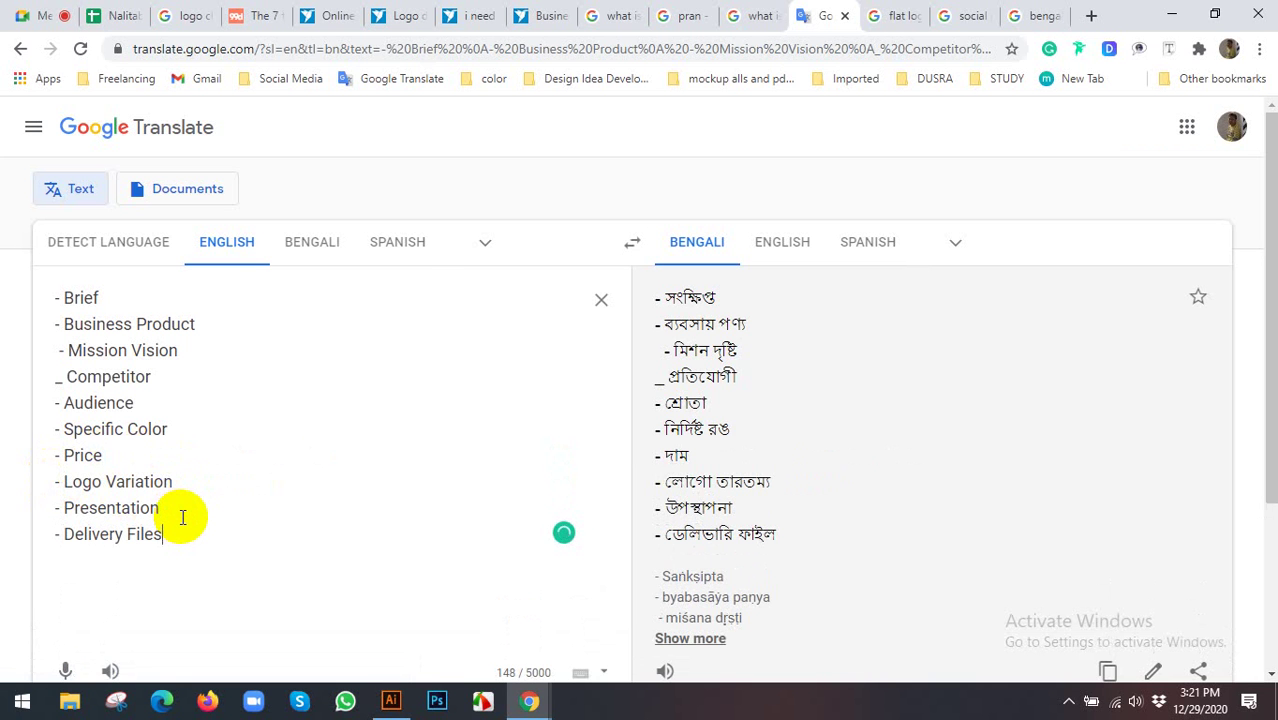
left_click(189, 432)
key("Return")
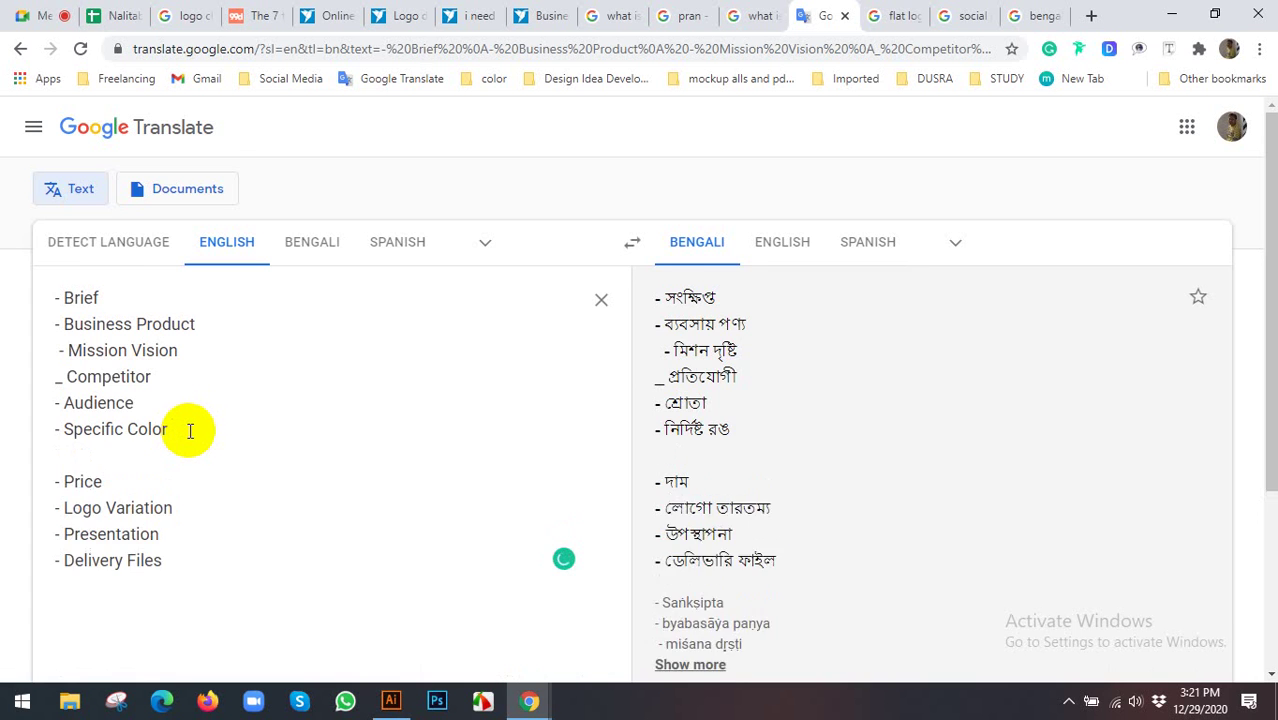
scroll(195, 425, "down", 1)
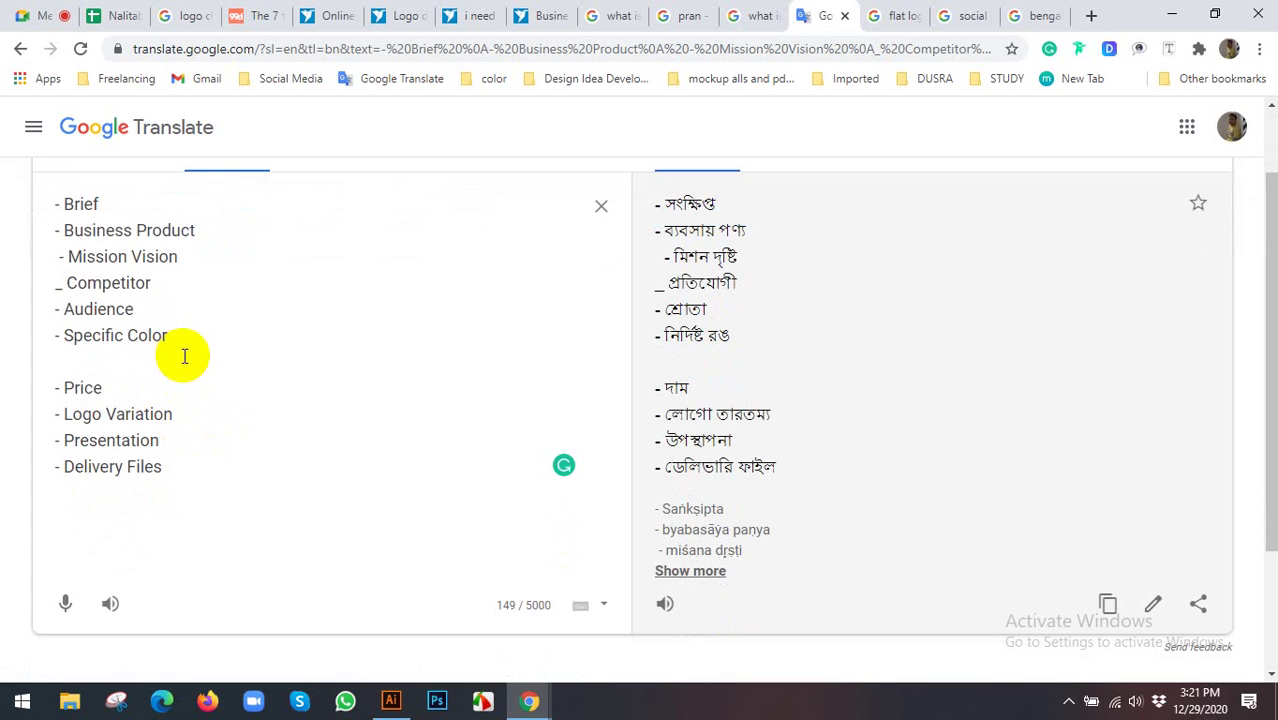
Switch between the Meet and Translate tabs, checking the Price line, and finish on the Meet call
left_click(55, 12)
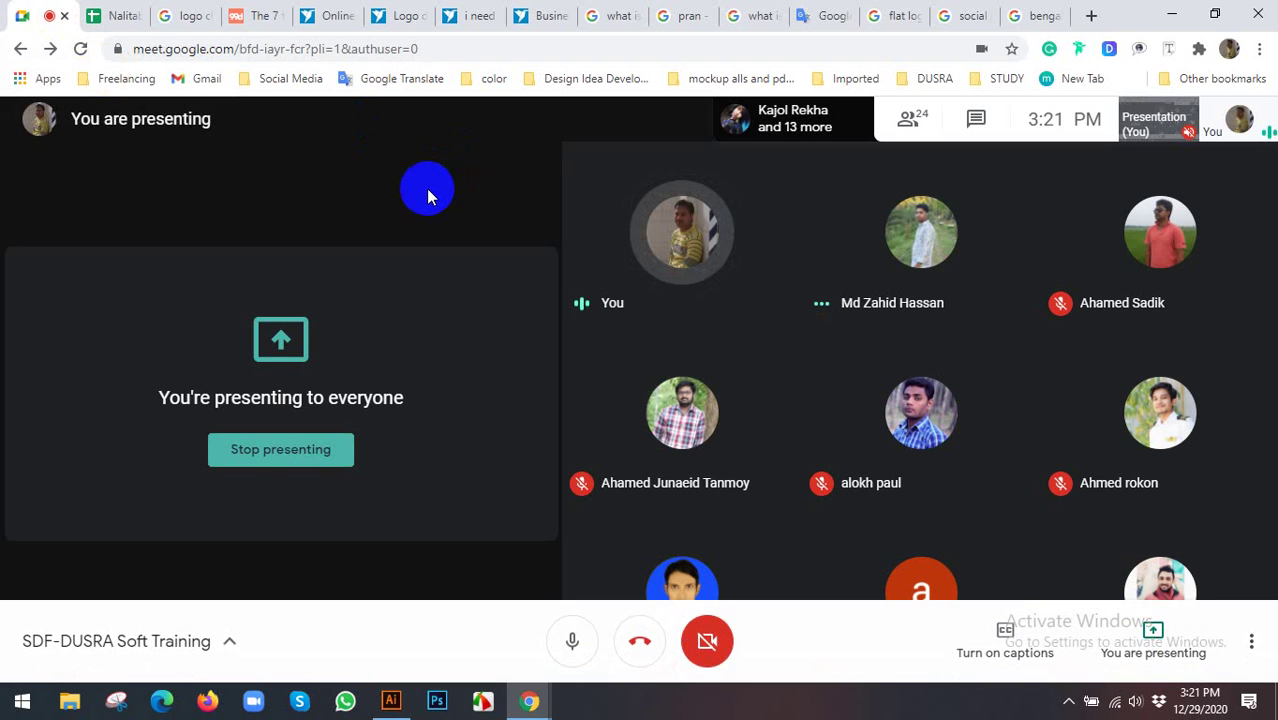
left_click(810, 12)
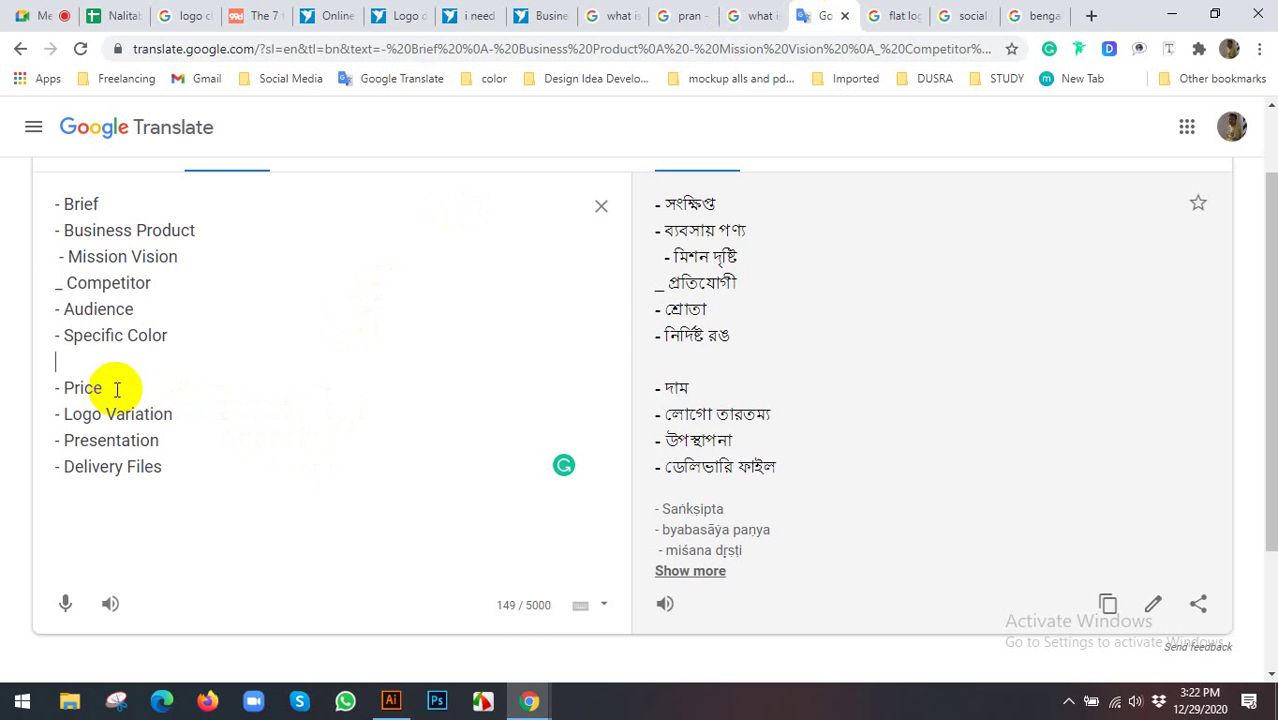
left_click_drag(102, 388, 57, 387)
left_click(165, 391)
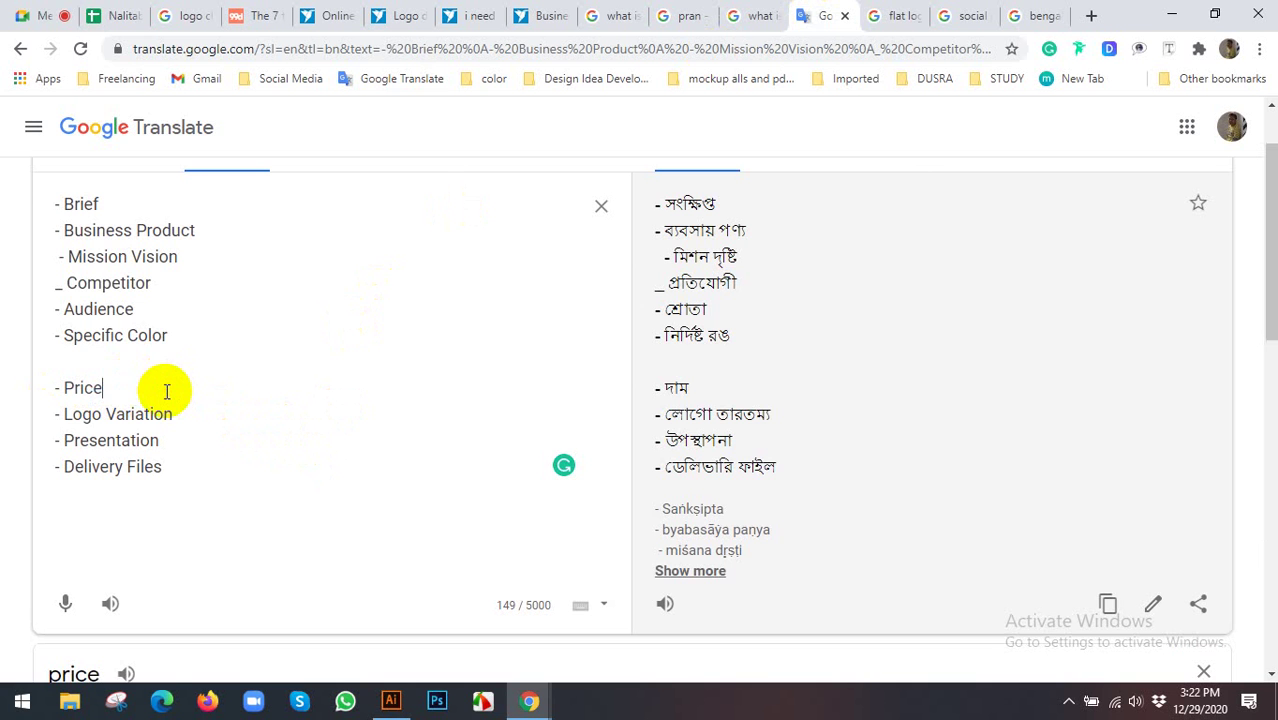
left_click(20, 15)
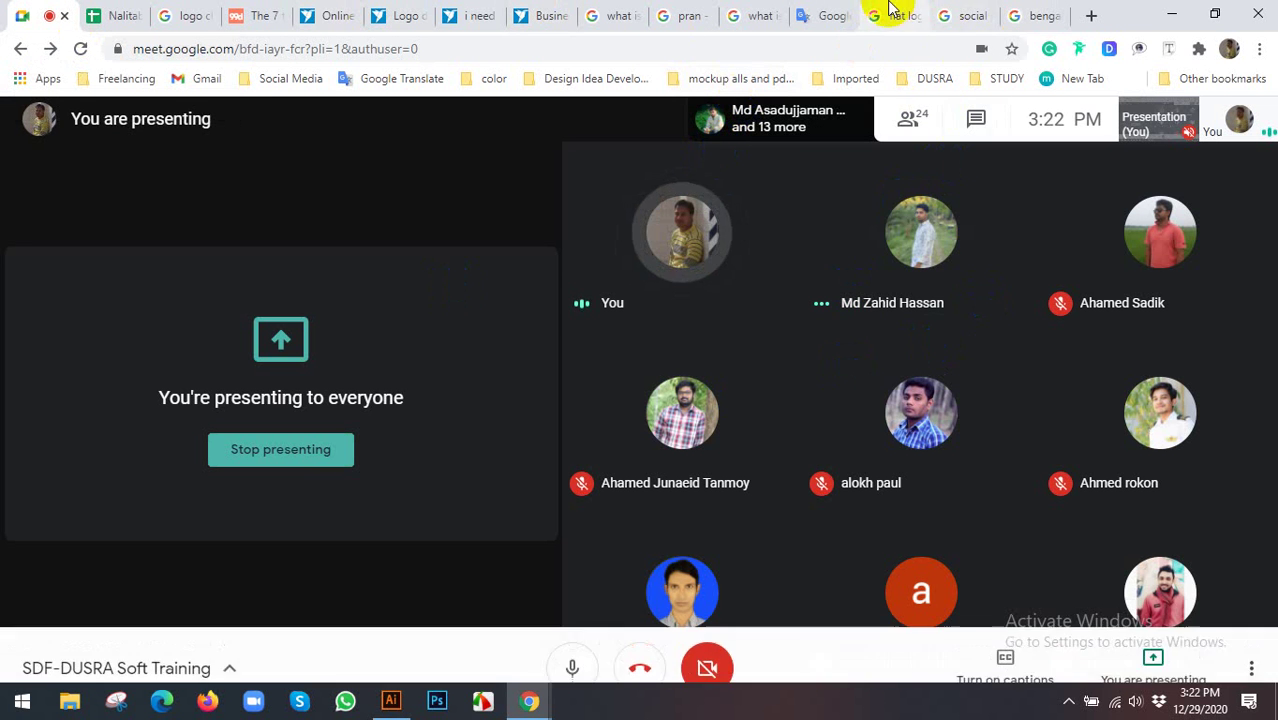
left_click(832, 15)
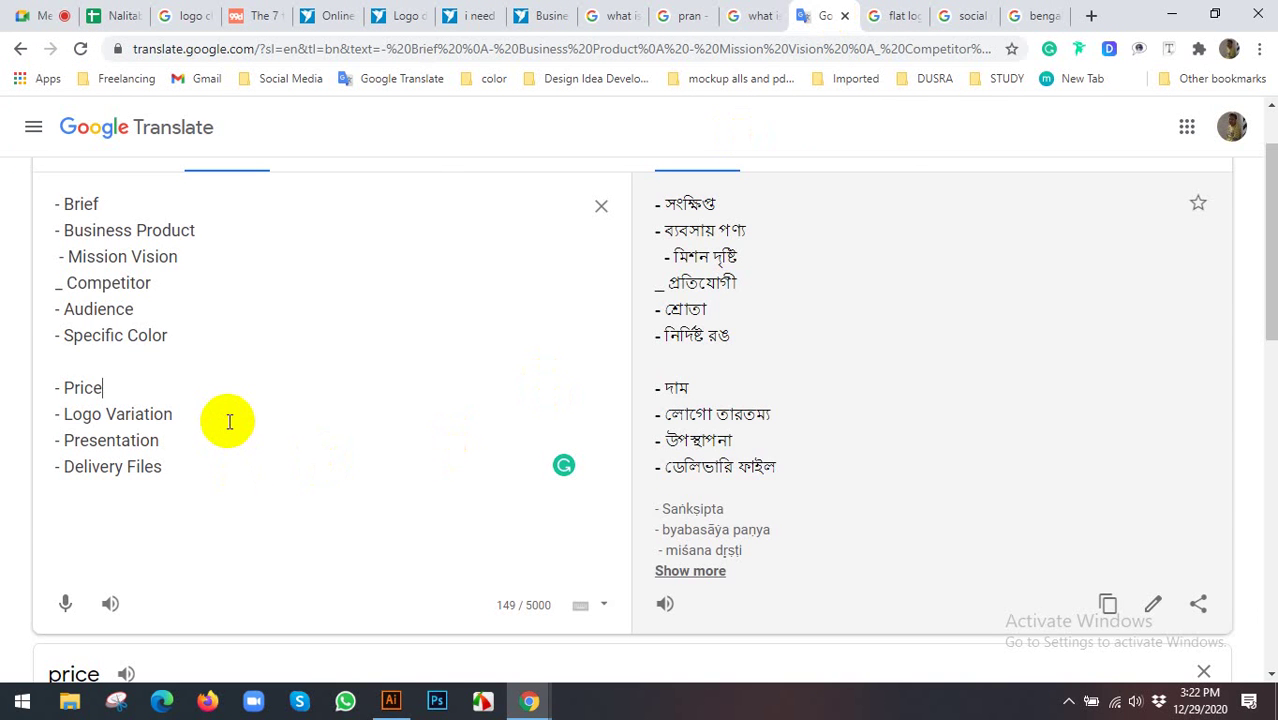
left_click(33, 20)
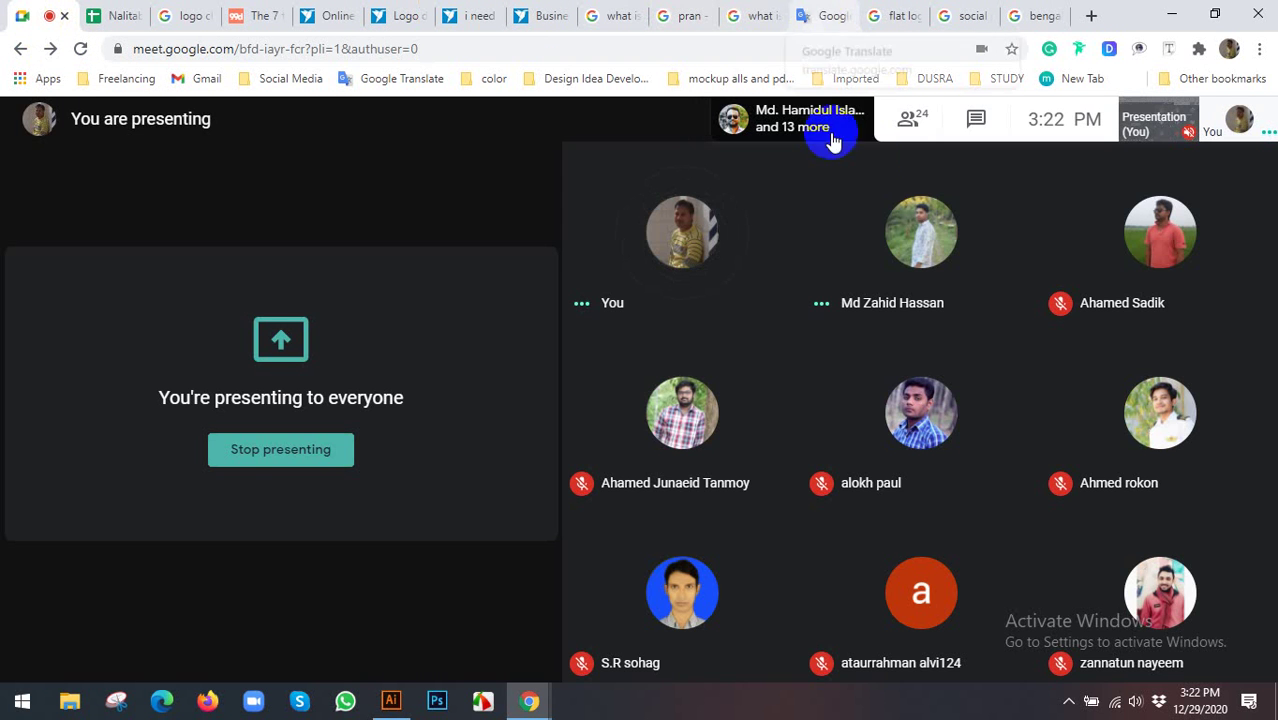
Open the People panel, scroll the participant list, check Chat, then return to People
left_click(904, 121)
scroll(1110, 470, "down", 2)
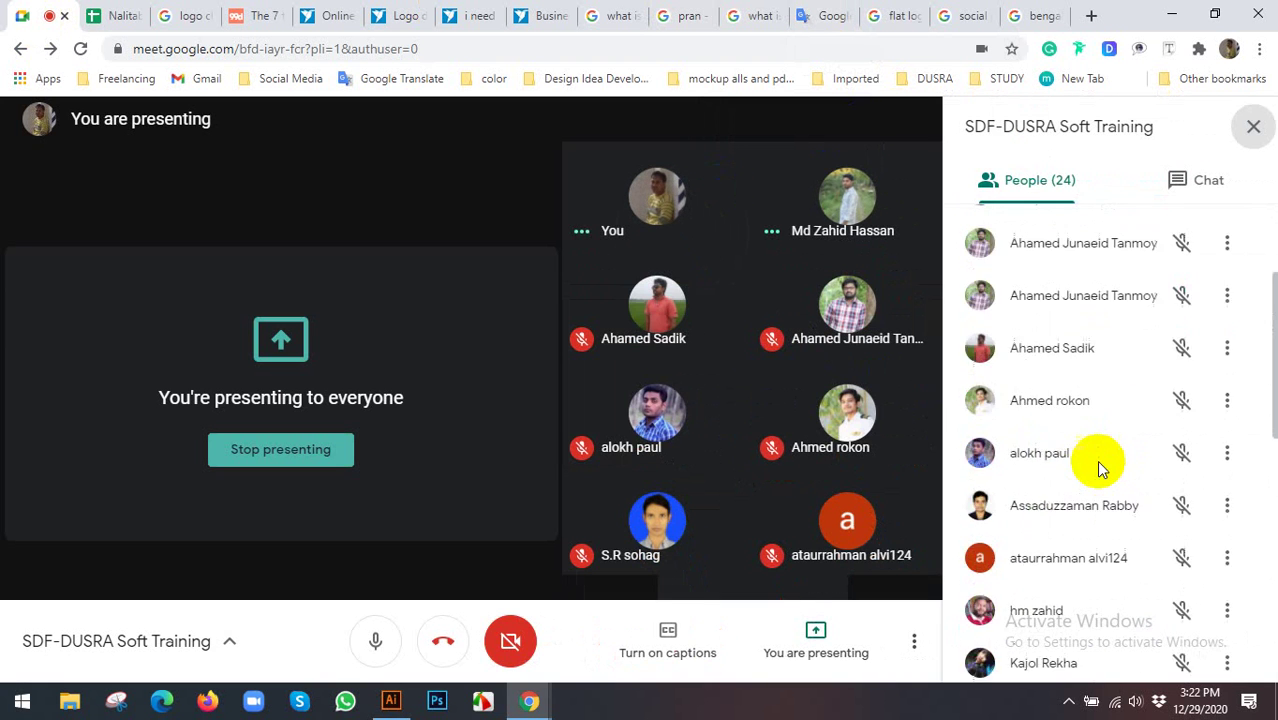
scroll(1100, 465, "down", 2)
scroll(1100, 468, "down", 5)
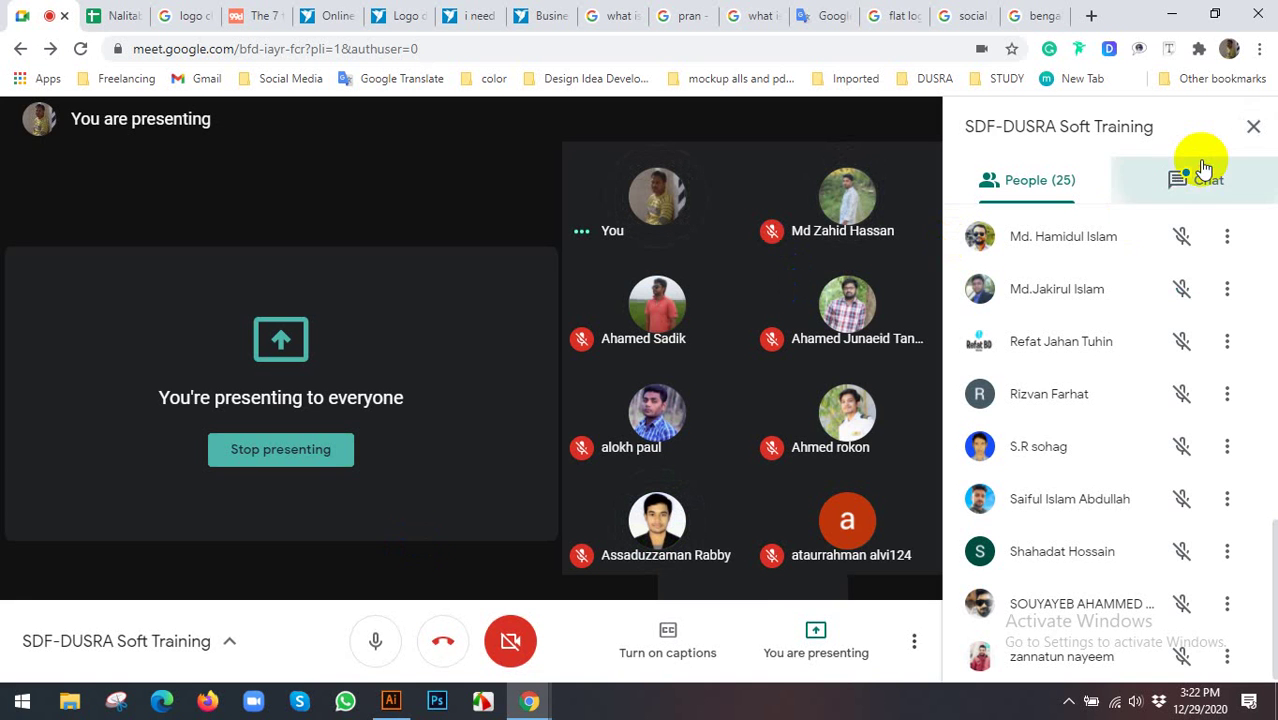
left_click(1192, 172)
left_click(1043, 179)
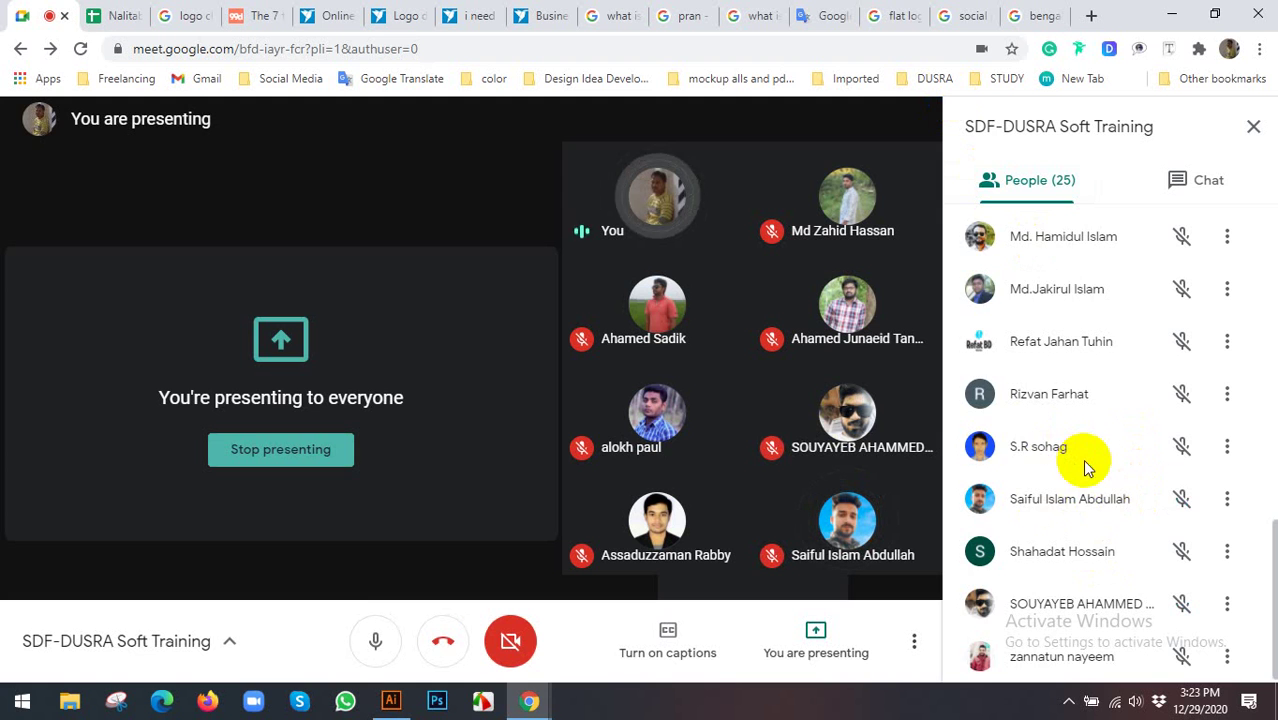
scroll(1086, 466, "up", 1)
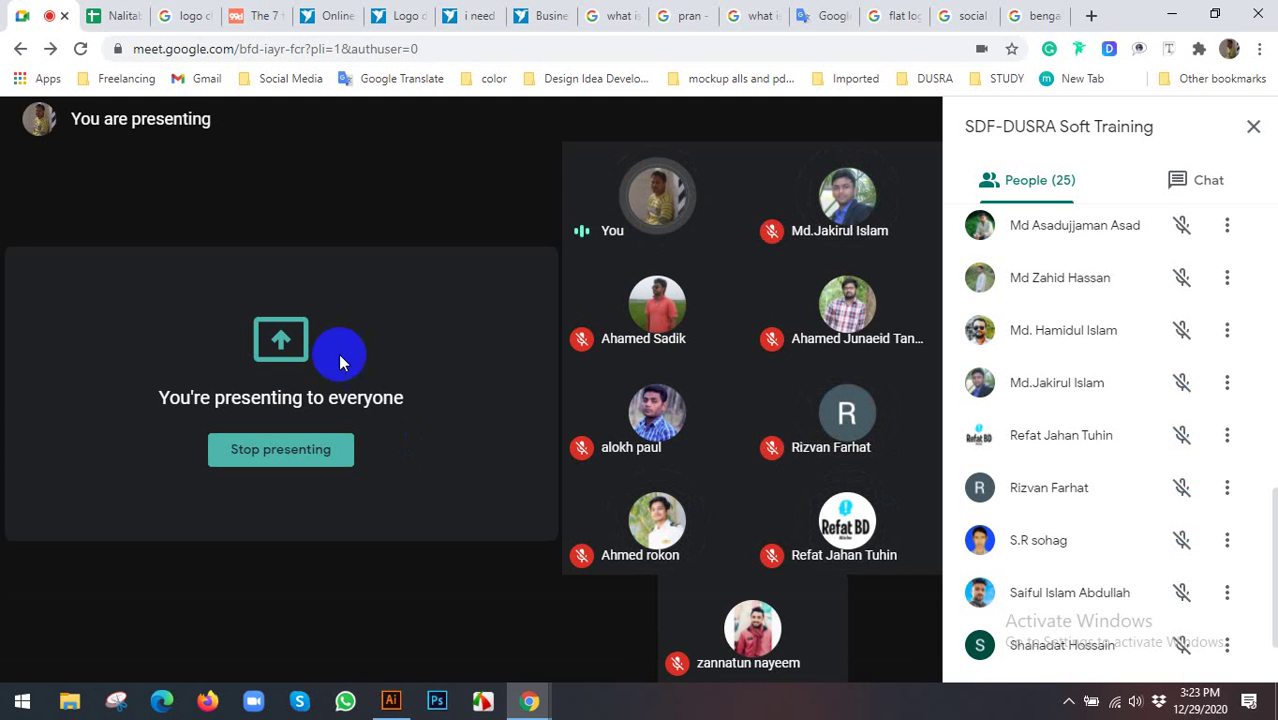
scroll(1080, 370, "up", 2)
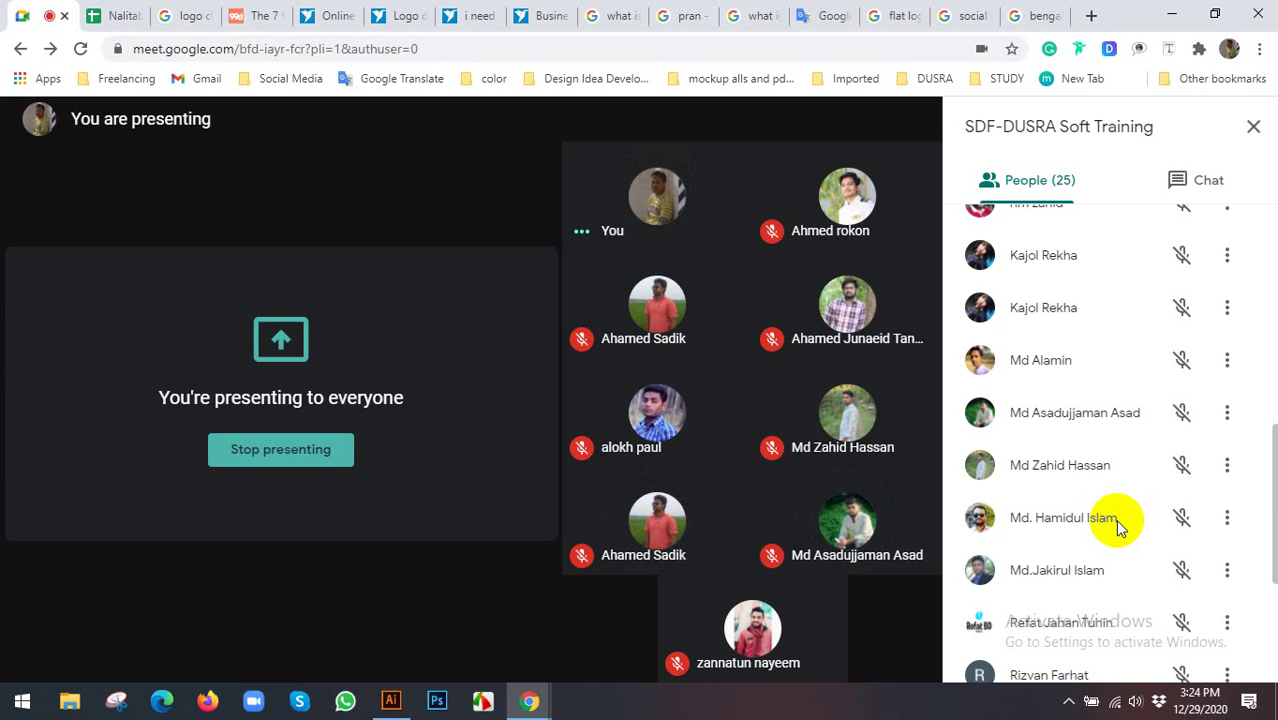
scroll(1085, 453, "up", 2)
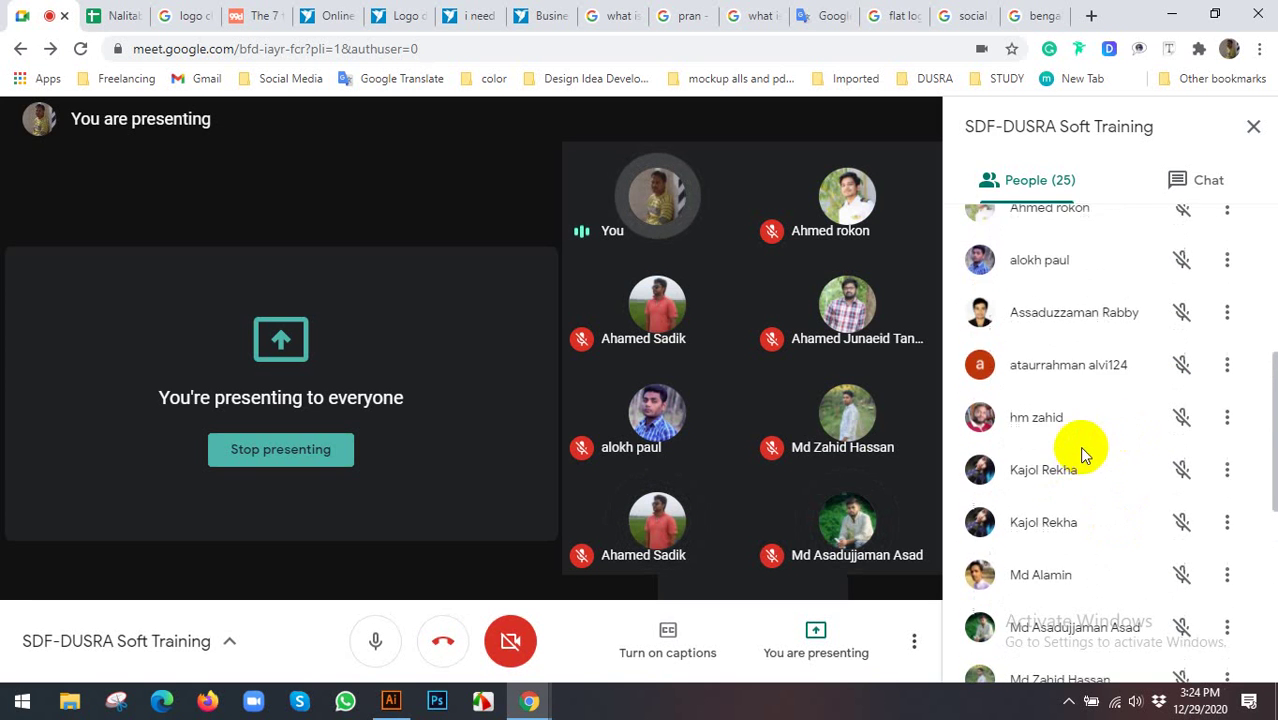
scroll(1085, 460, "up", 1)
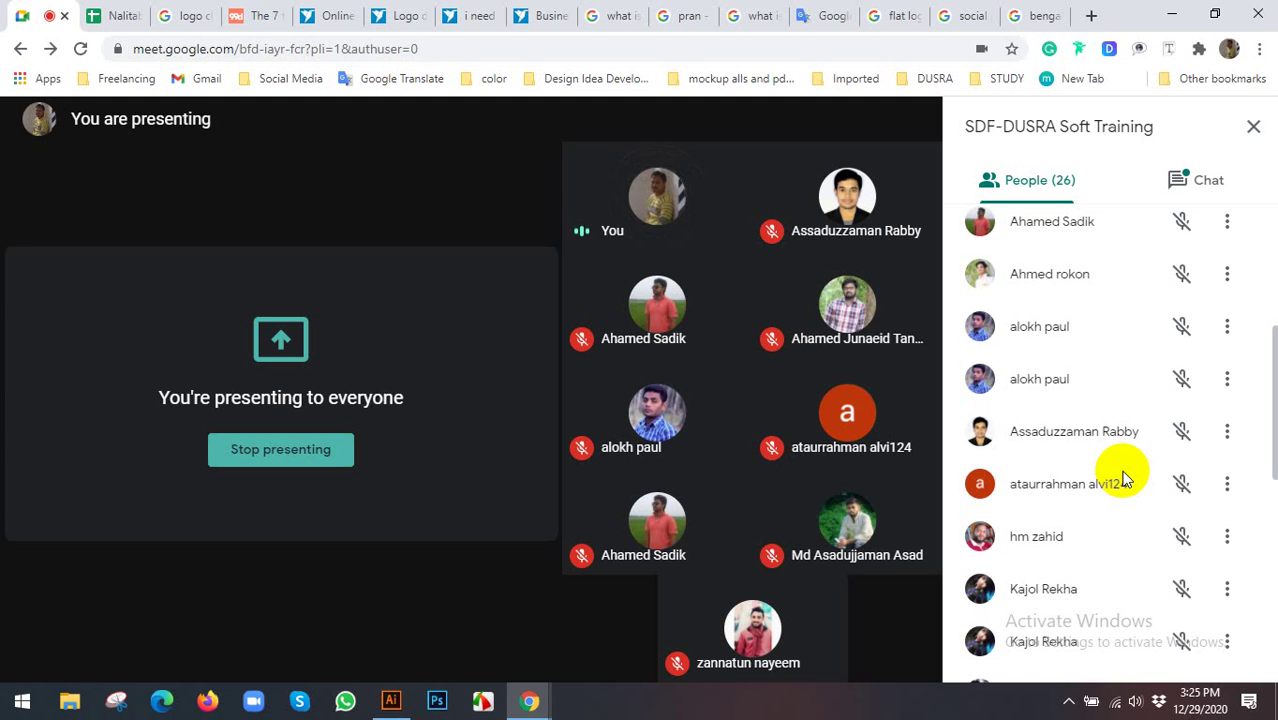
Check Chat, scroll through the People list, then close the side panel to show the full video grid
left_click(1177, 182)
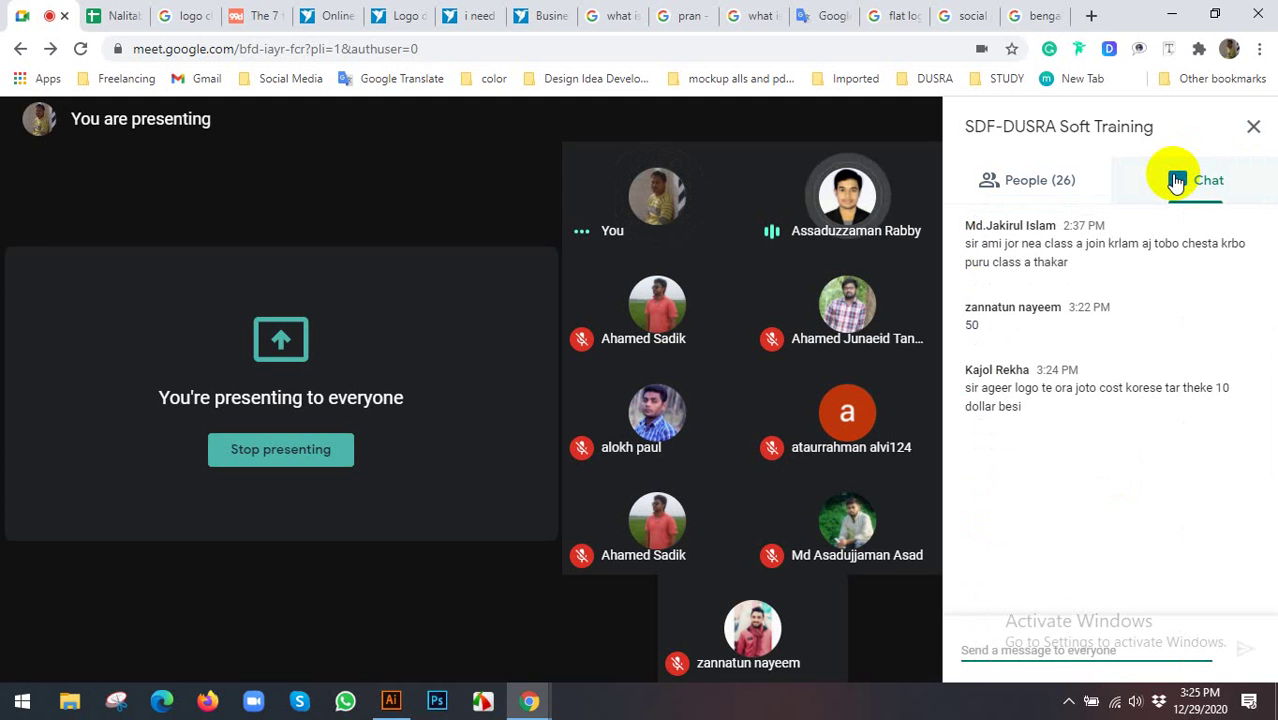
left_click(1066, 180)
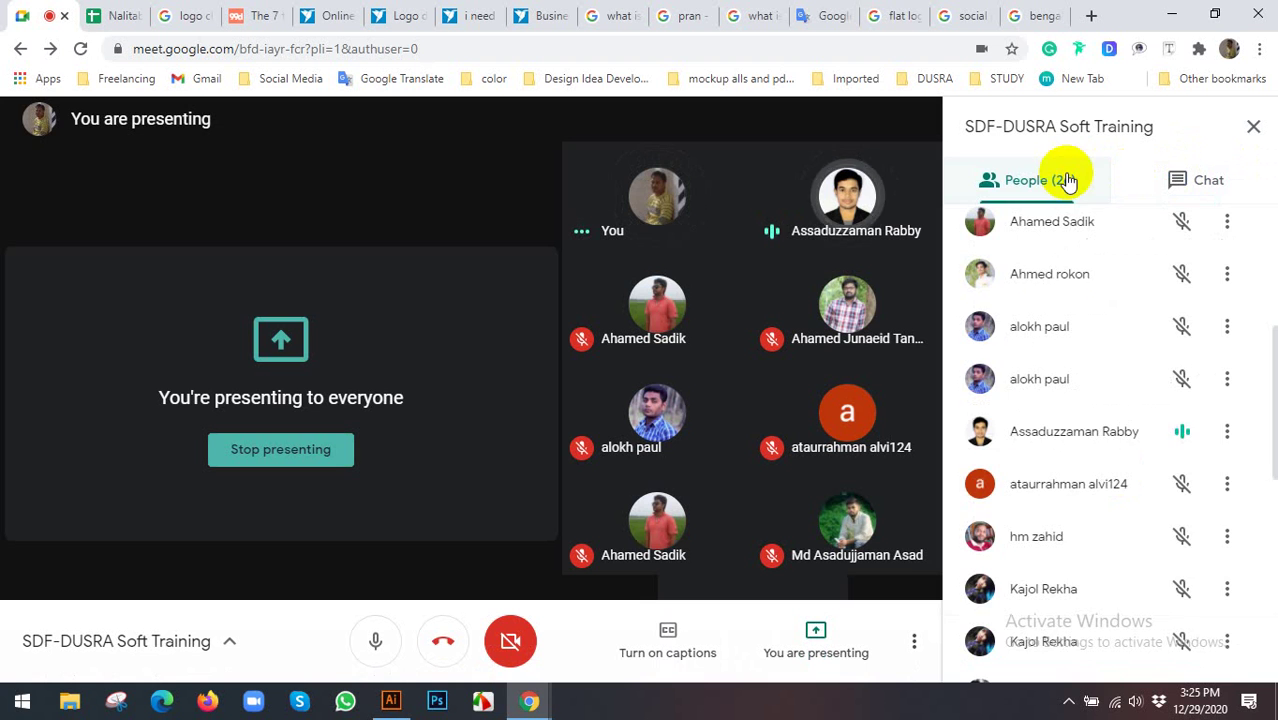
scroll(1055, 477, "up", 3)
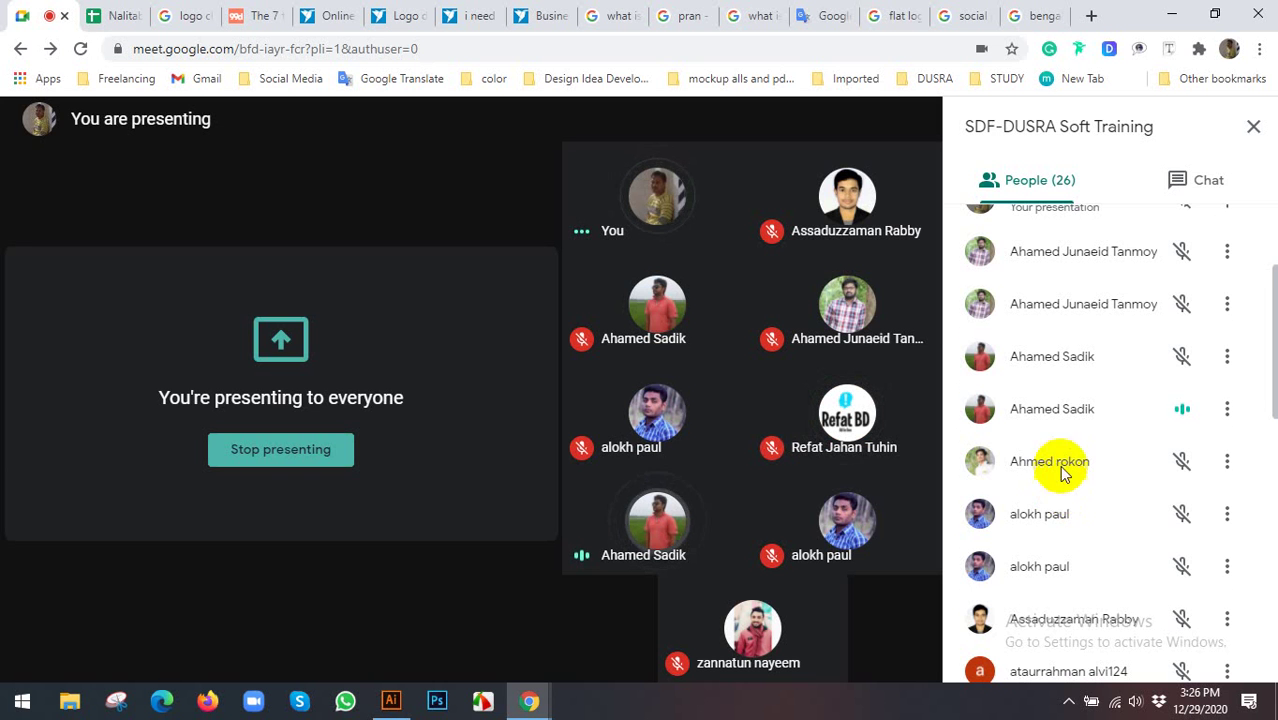
scroll(1064, 470, "up", 2)
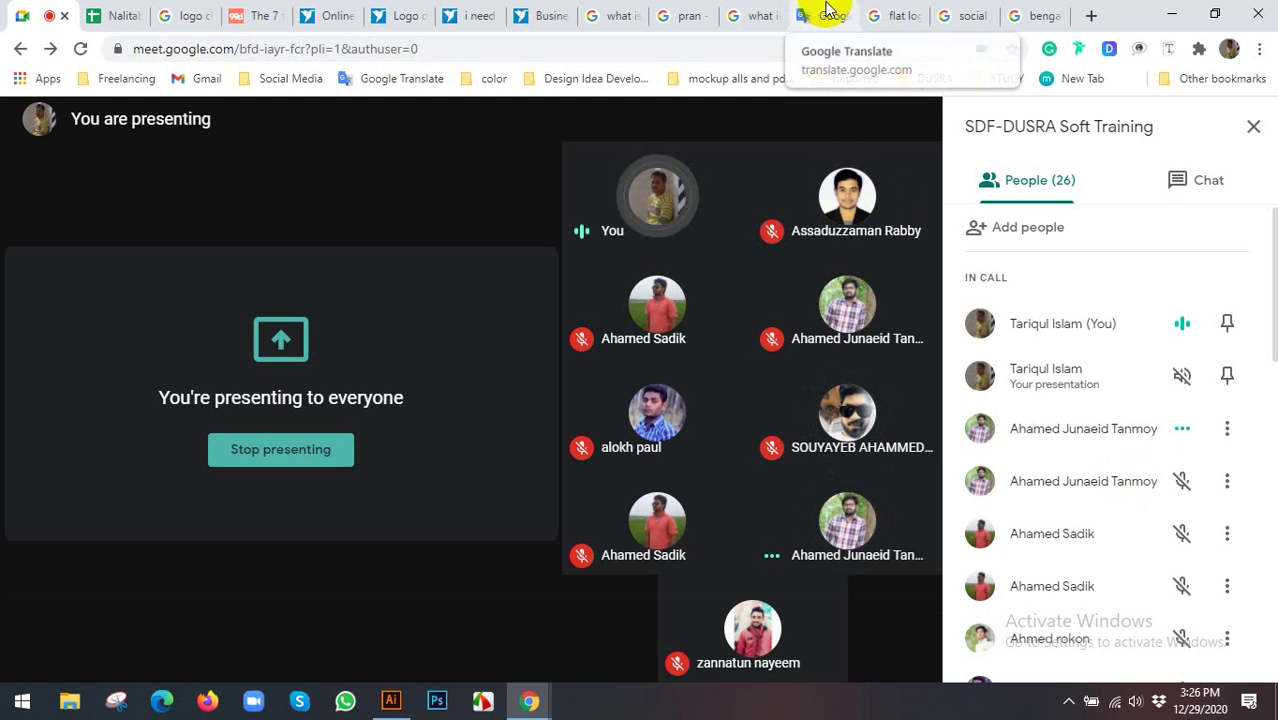
scroll(1104, 420, "down", 1)
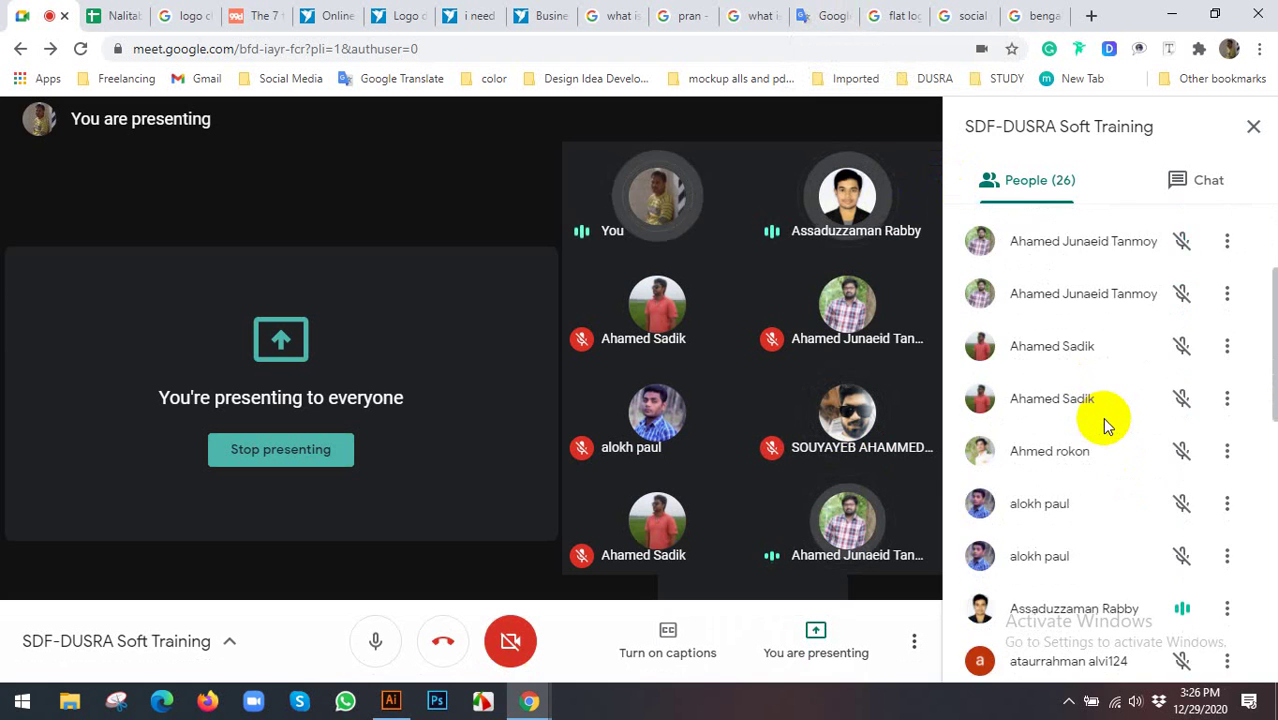
scroll(1104, 410, "down", 2)
scroll(1106, 420, "down", 1)
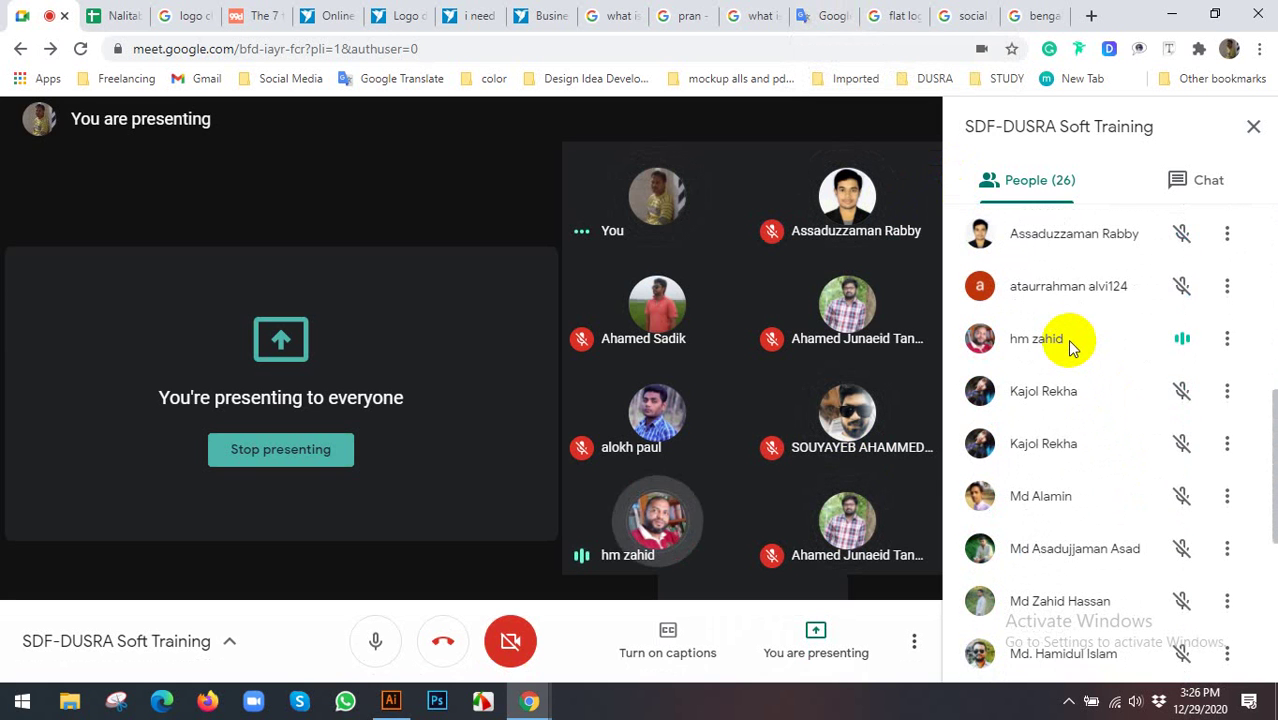
scroll(1070, 350, "up", 2)
scroll(1072, 358, "up", 3)
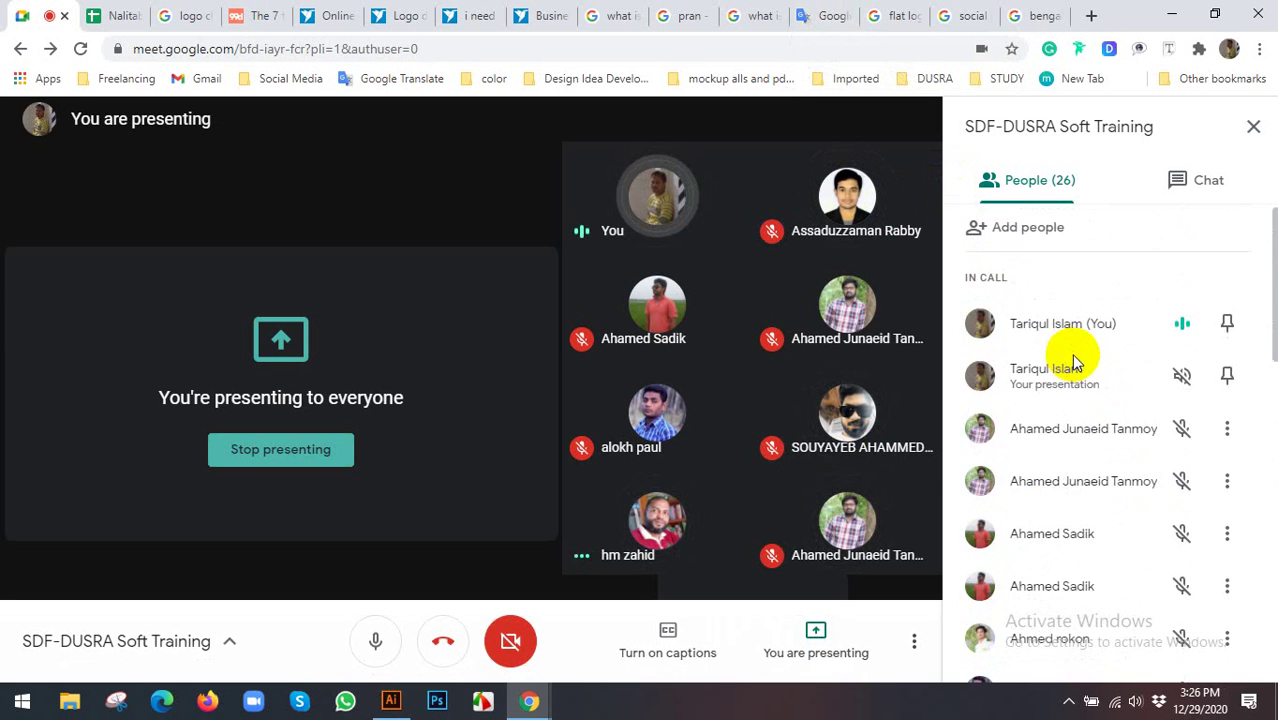
left_click(1253, 126)
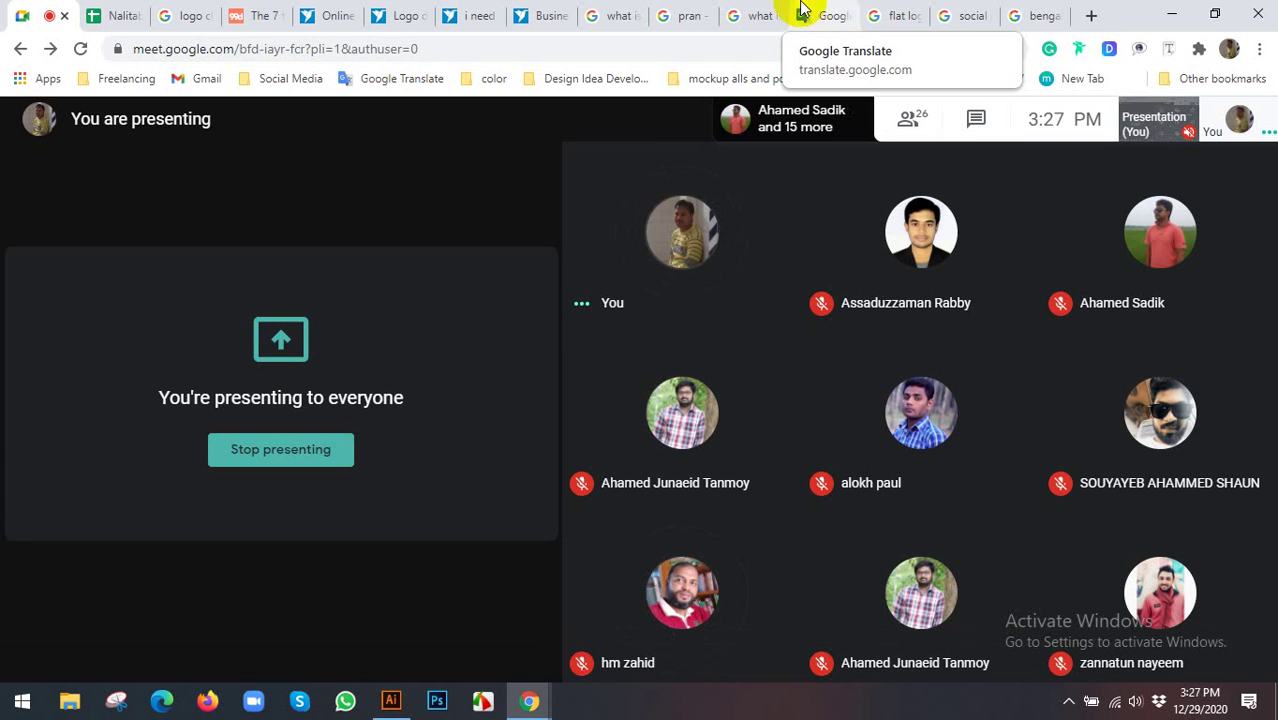
Return to the Google Translate tab showing the Bengali checklist from Brief to Delivery Files
left_click(812, 10)
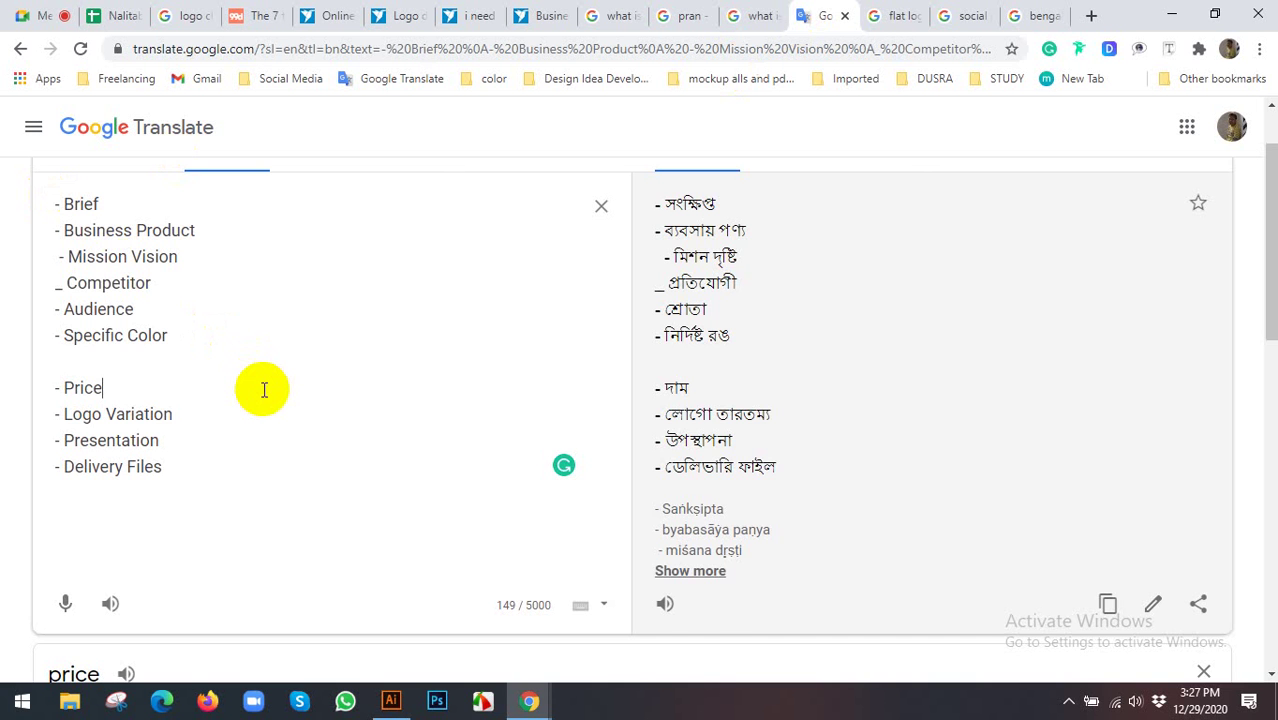
scroll(337, 377, "up", 1)
scroll(340, 376, "down", 1)
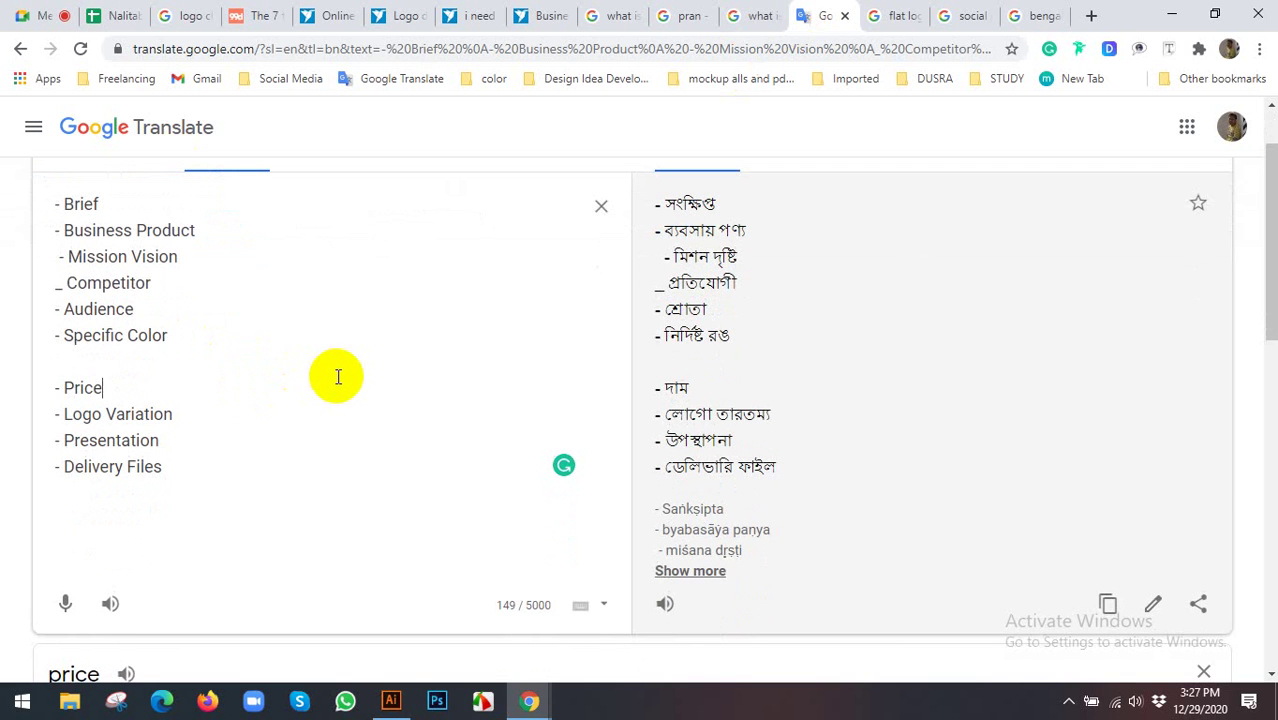
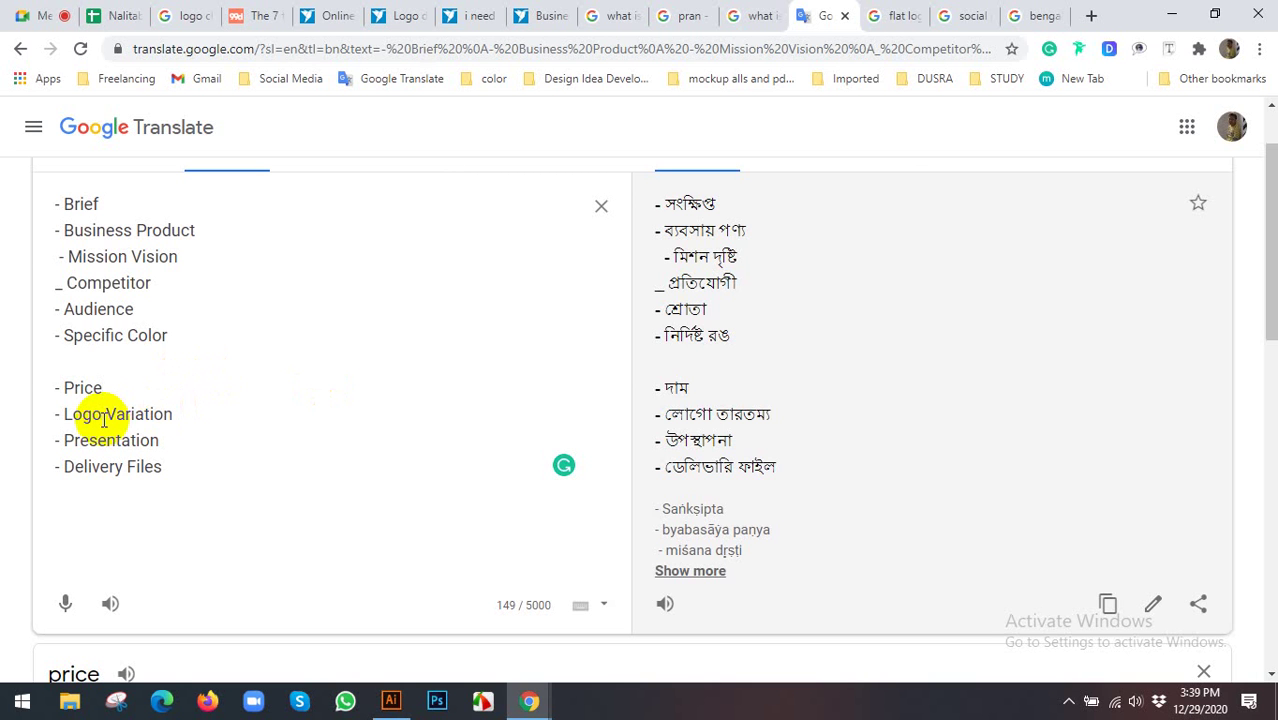
Highlight the Logo Variation and Price items of the brief while explaining them
left_click_drag(194, 414, 23, 385)
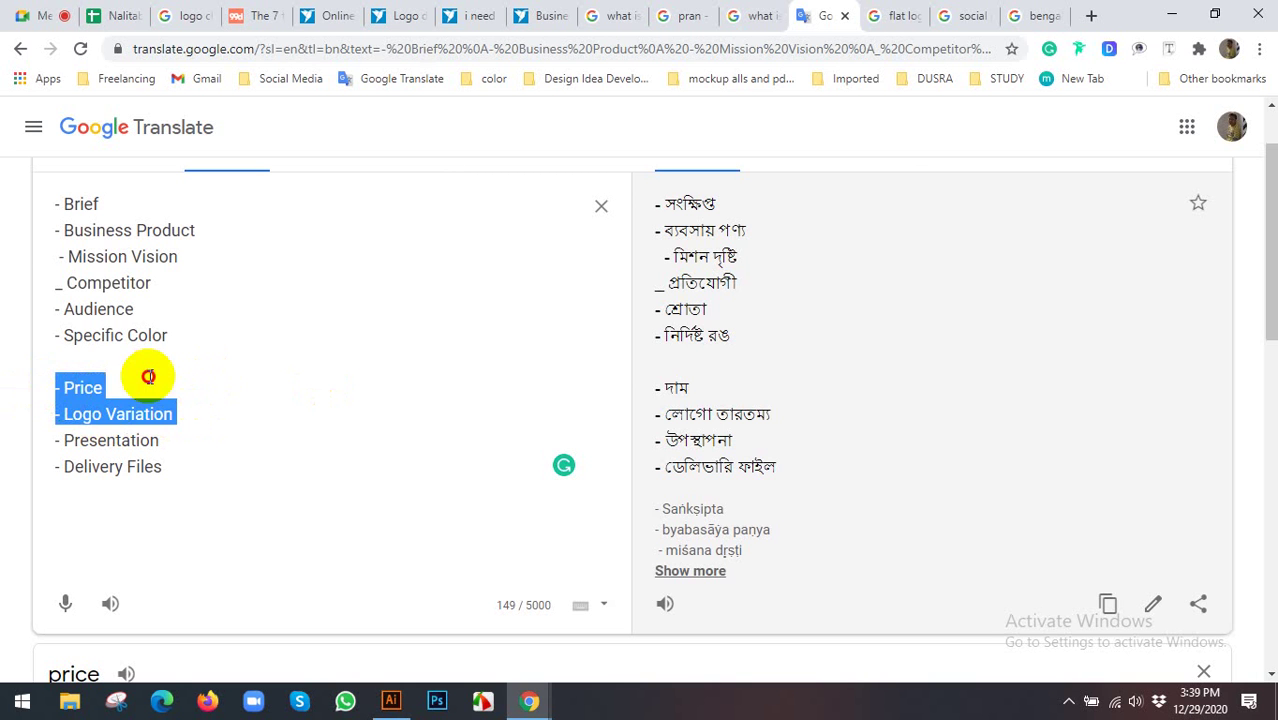
left_click_drag(110, 388, 43, 390)
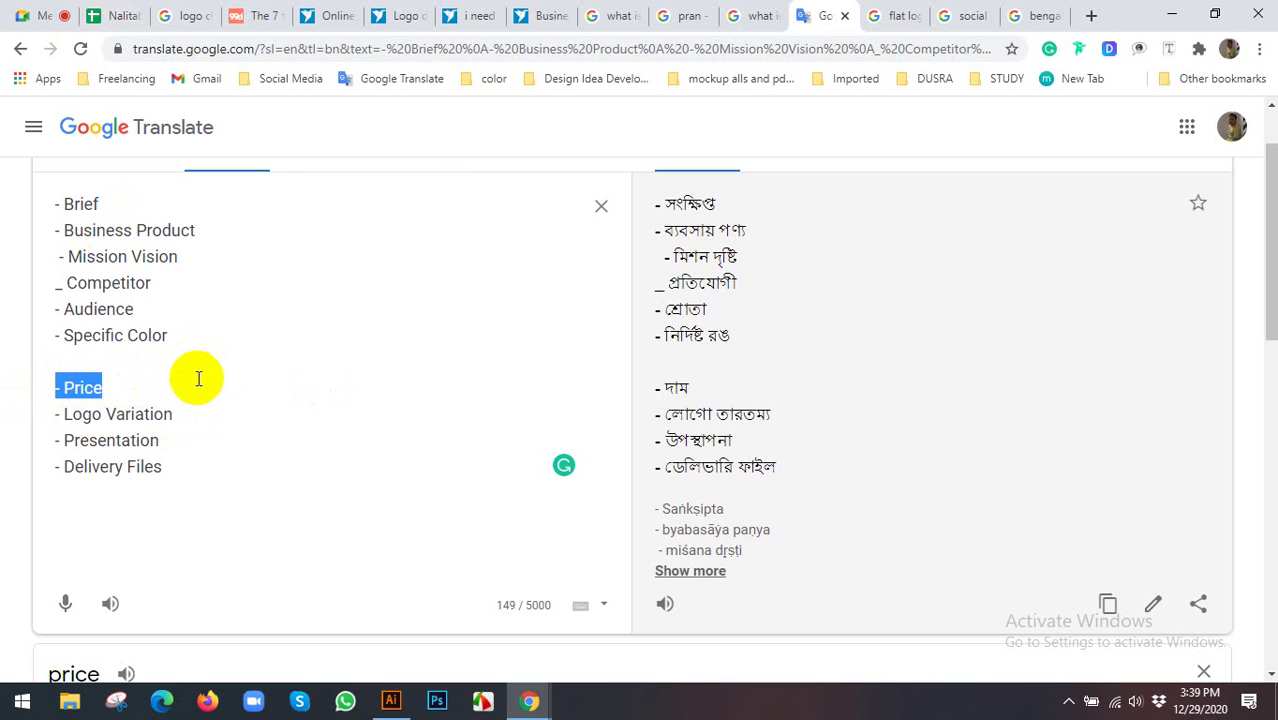
left_click_drag(182, 414, 33, 418)
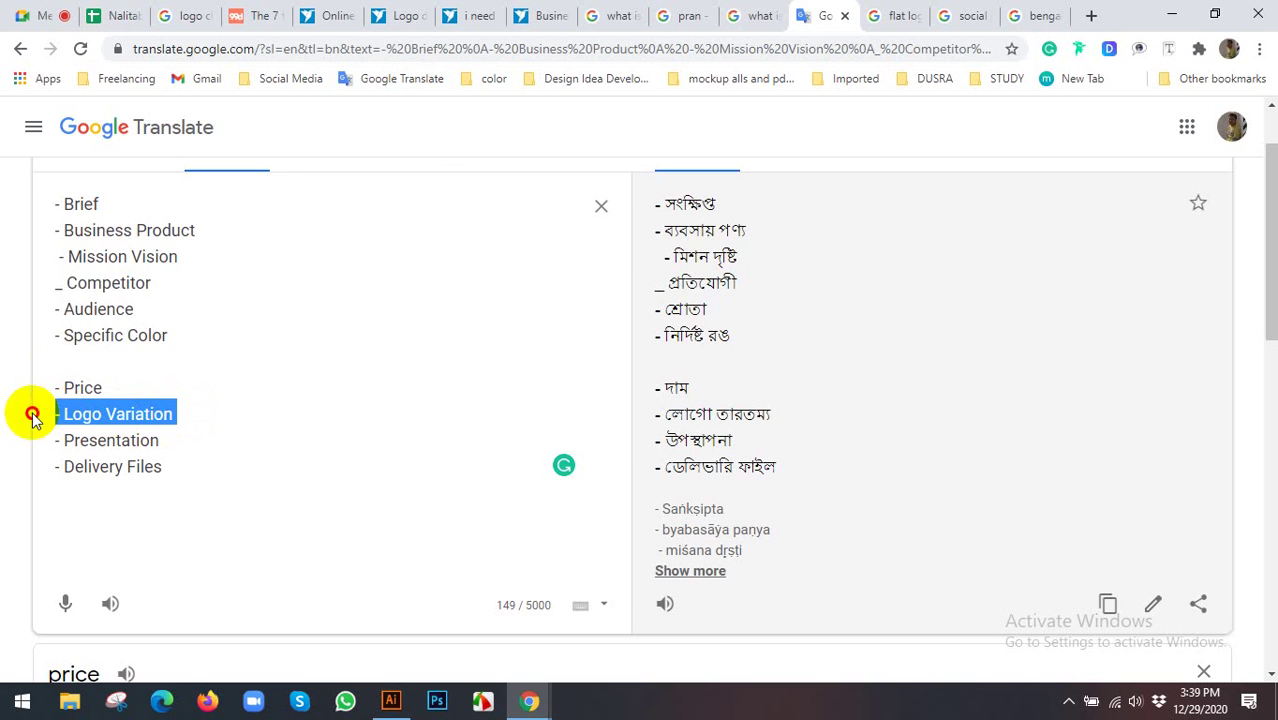
left_click(178, 418)
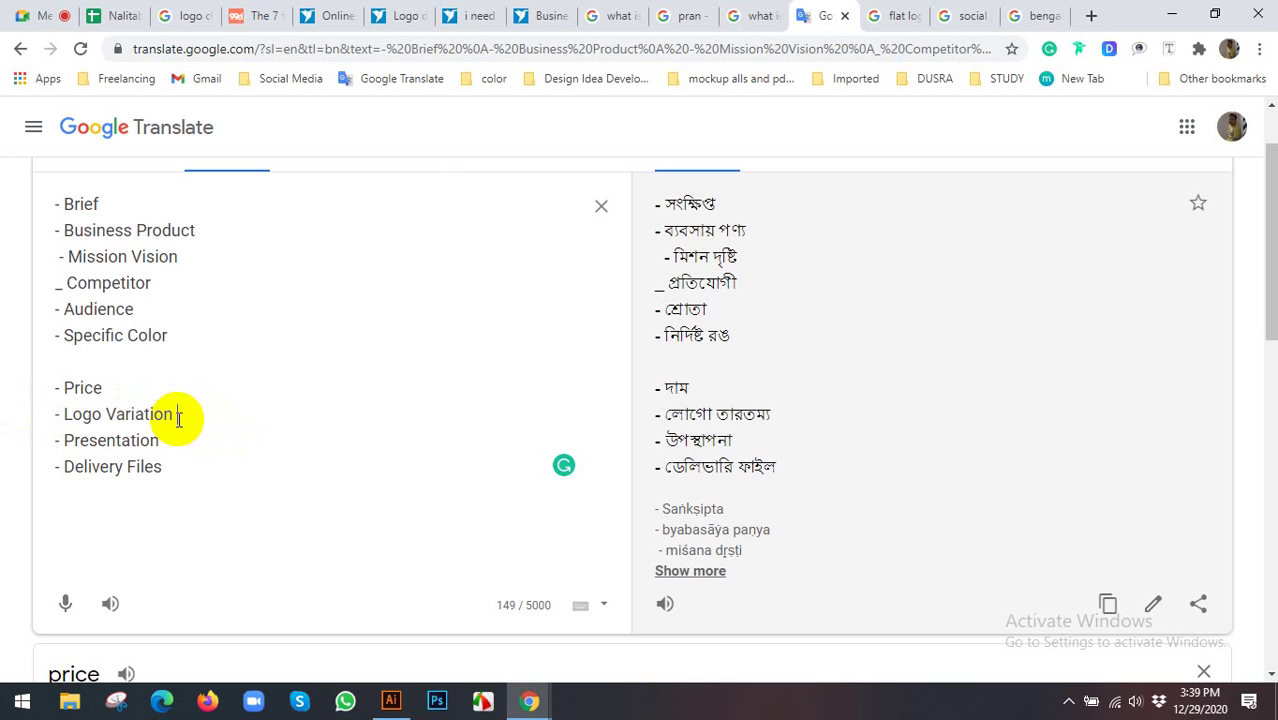
left_click_drag(178, 418, 57, 408)
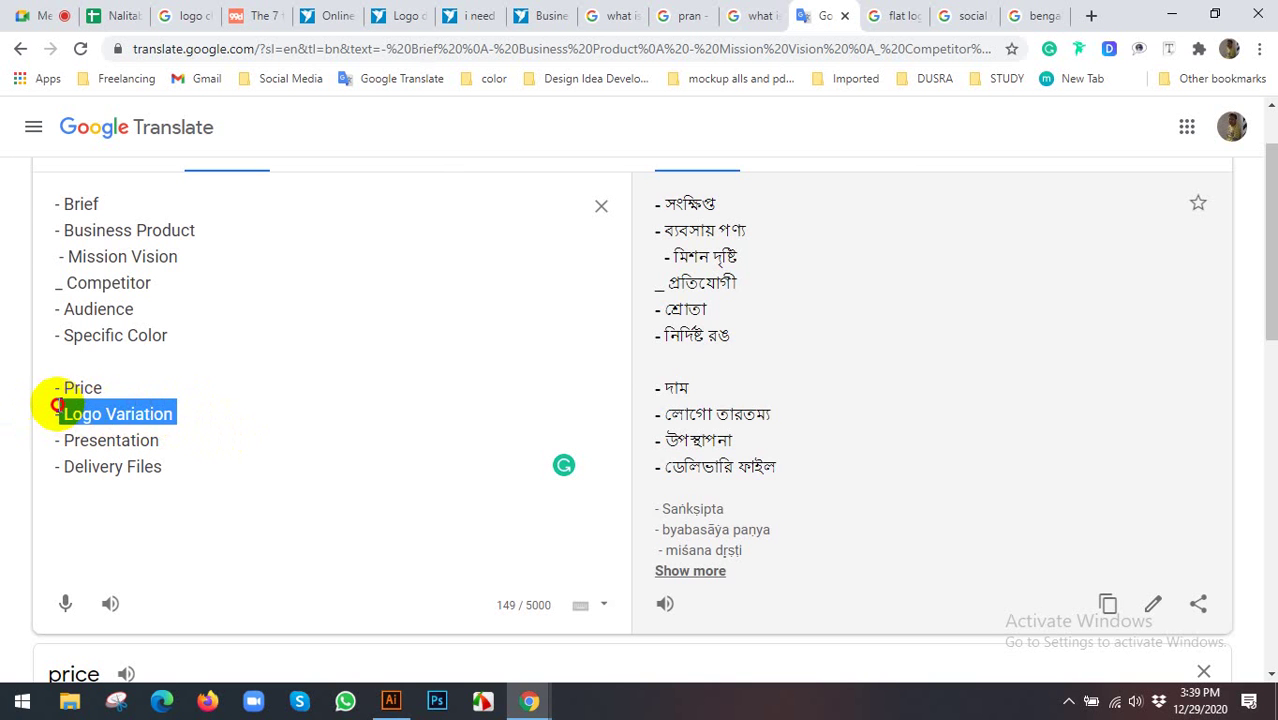
left_click(172, 414)
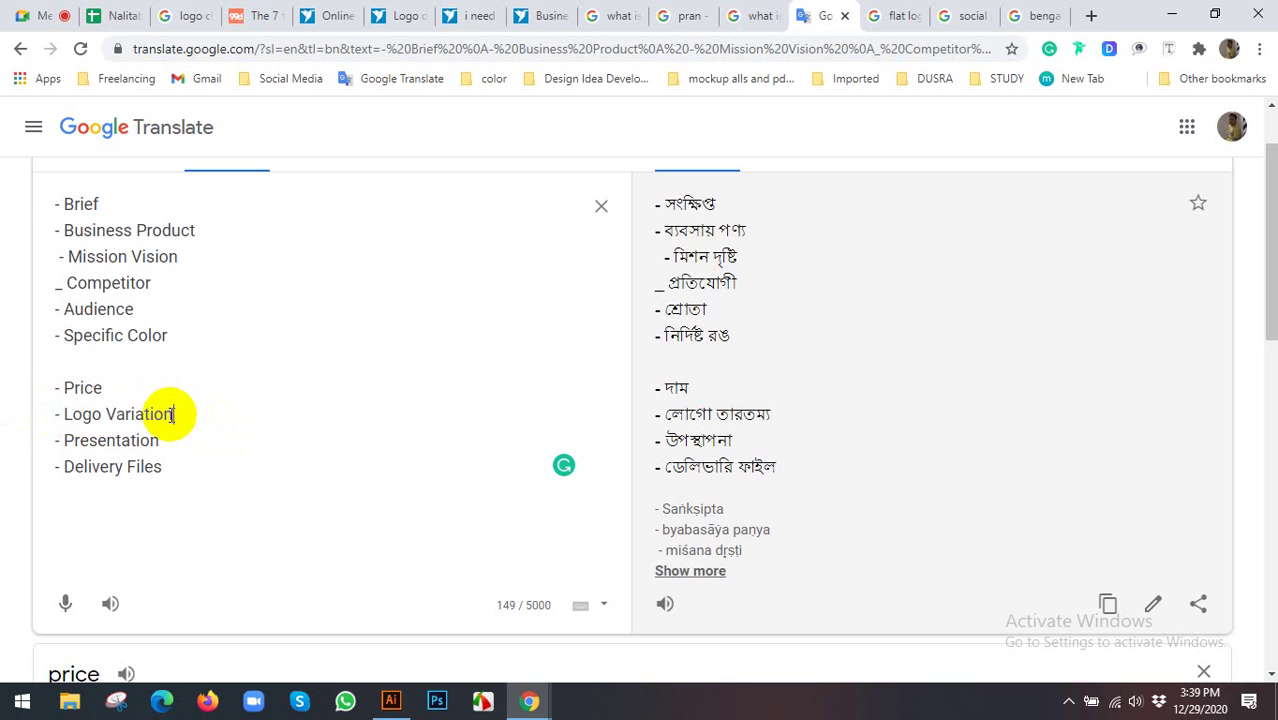
left_click_drag(172, 414, 62, 416)
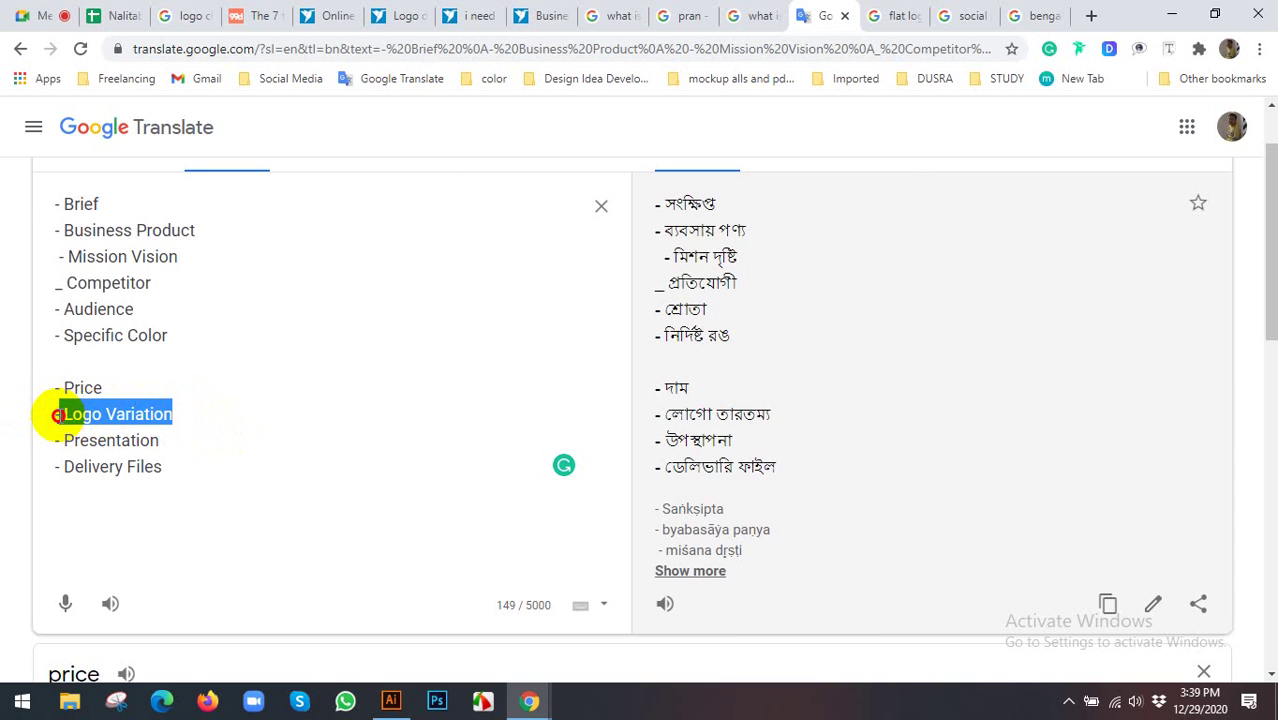
left_click_drag(64, 417, 55, 417)
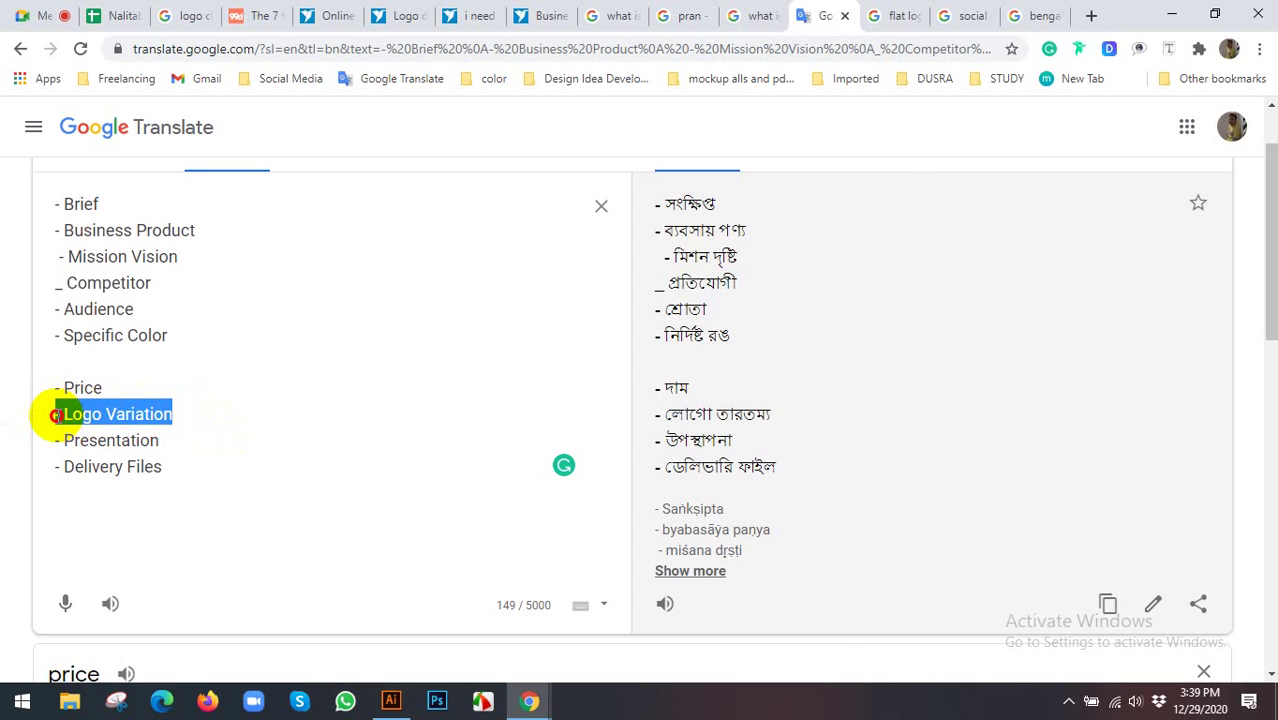
left_click(212, 417)
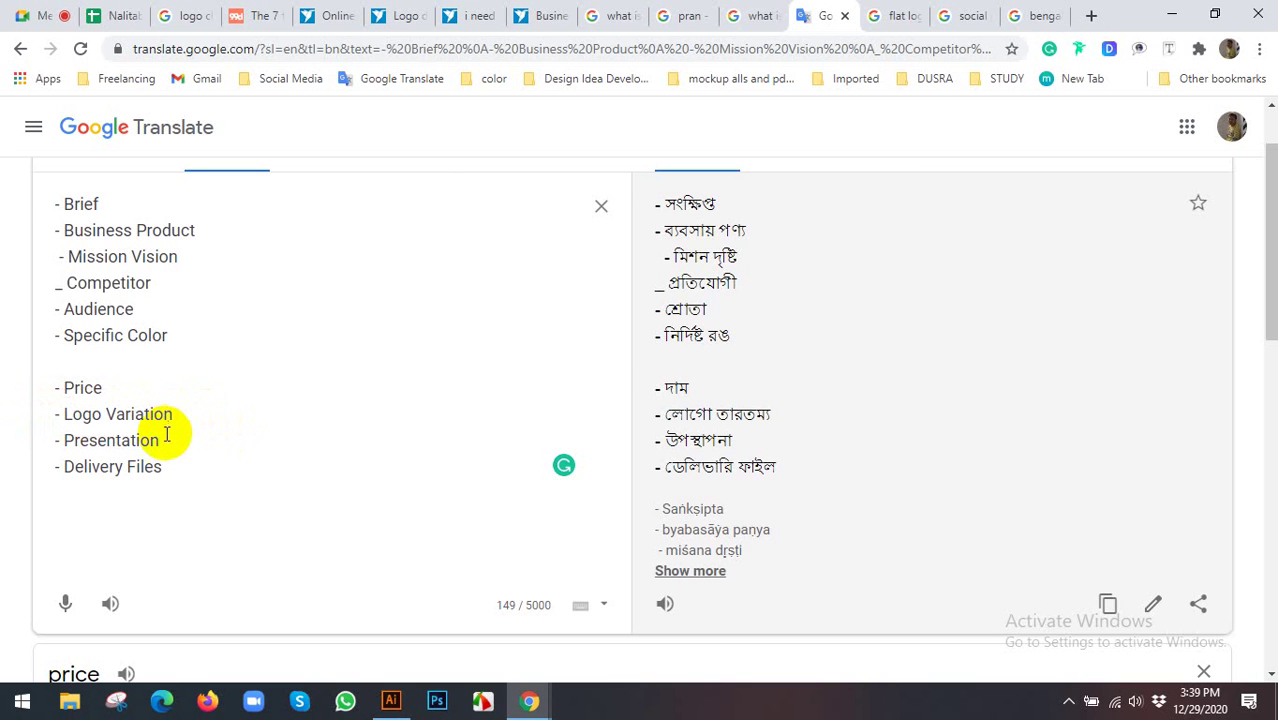
left_click_drag(173, 414, 52, 412)
Append 1-2-3 to the Logo Variation item and highlight the addition
left_click(195, 409)
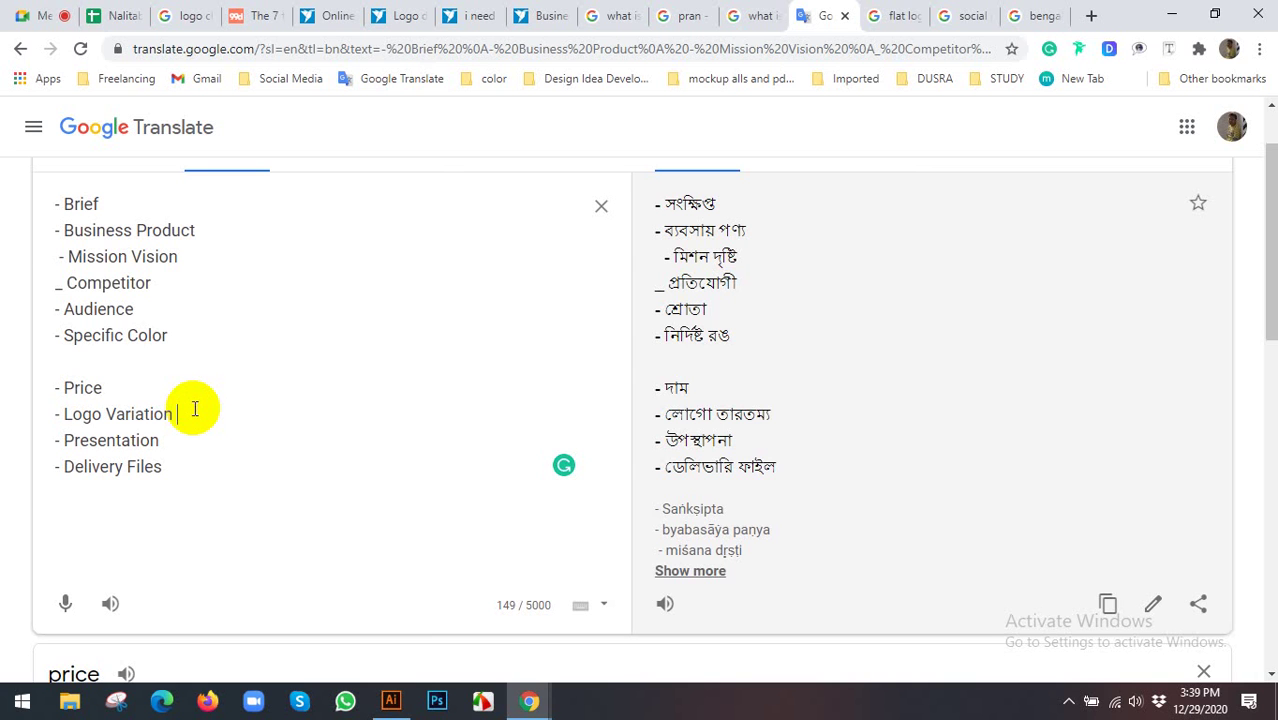
type("1")
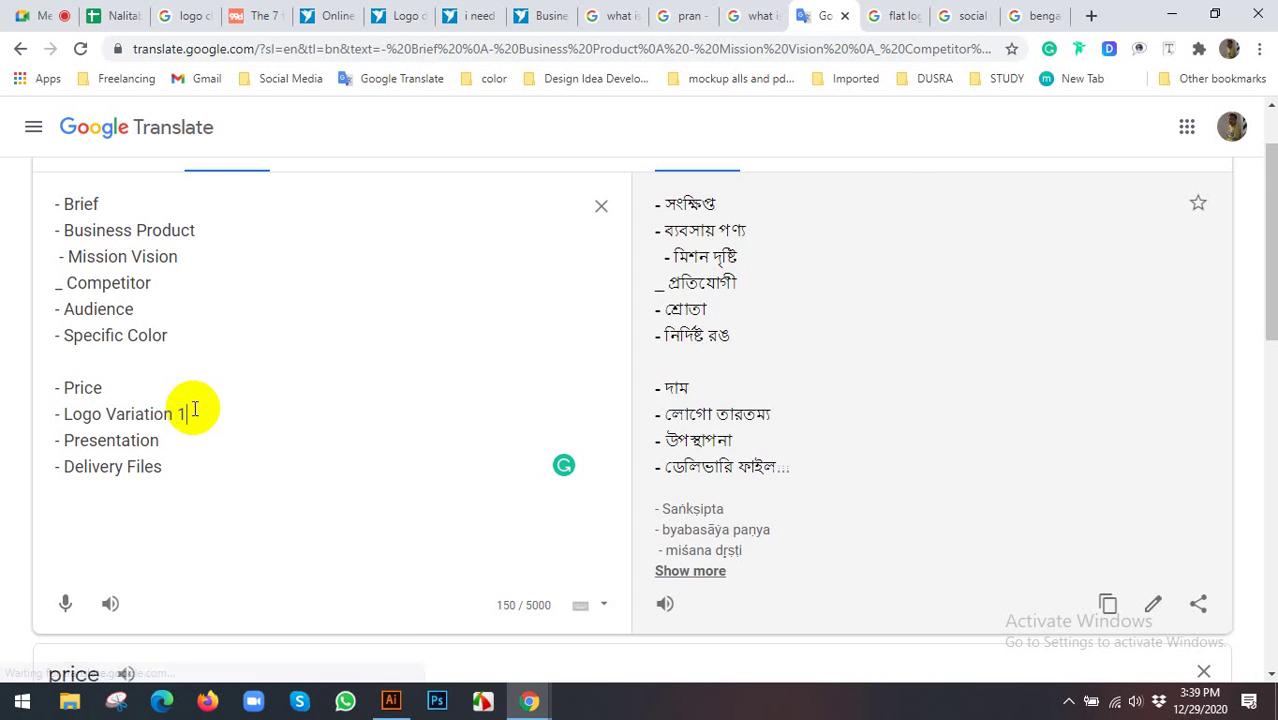
type("-2")
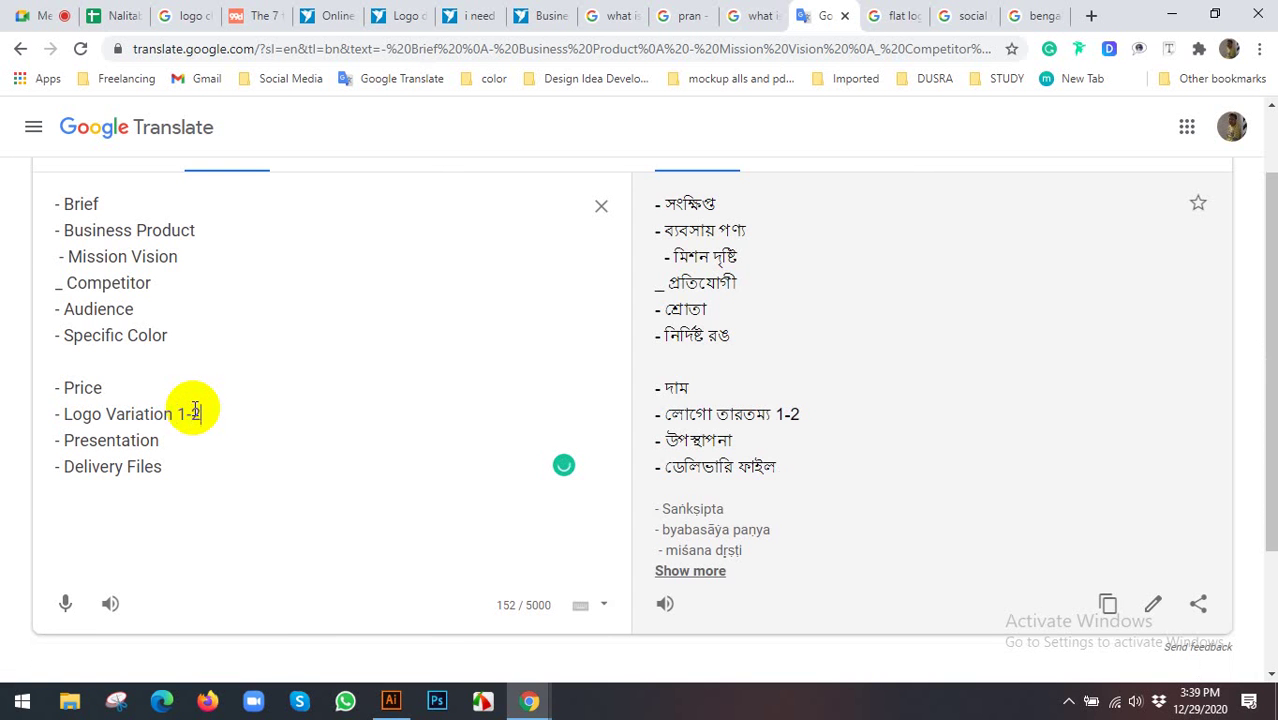
type("-3")
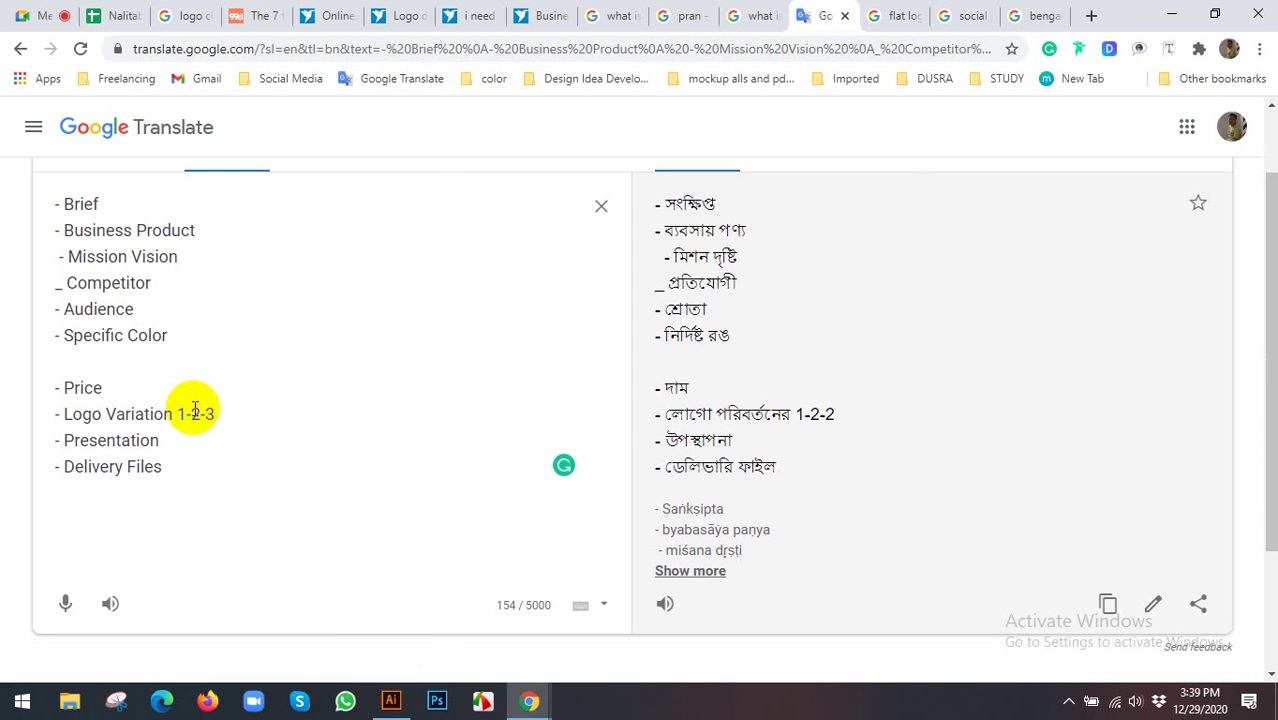
mouse_move(178, 414)
left_mouse_down()
mouse_move(213, 415)
mouse_move(167, 413)
left_mouse_up()
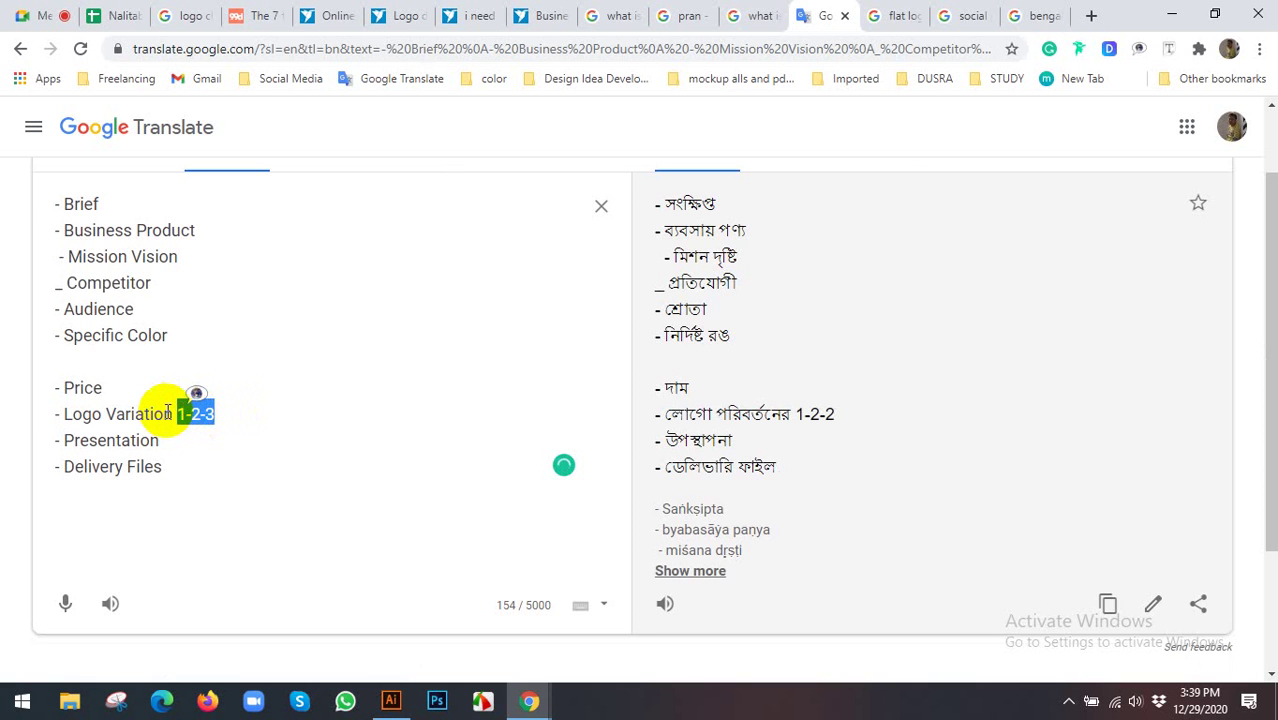
left_click(238, 416)
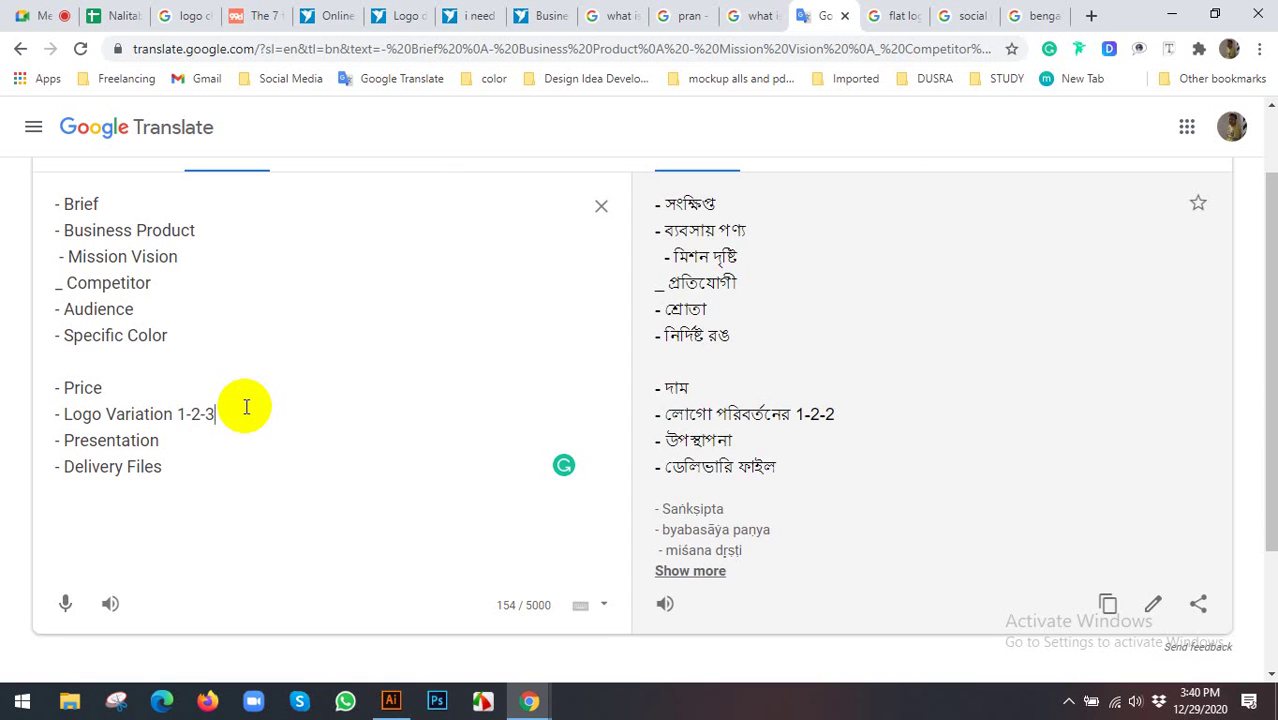
mouse_move(222, 407)
left_mouse_down()
mouse_move(77, 413)
mouse_move(192, 410)
left_mouse_up()
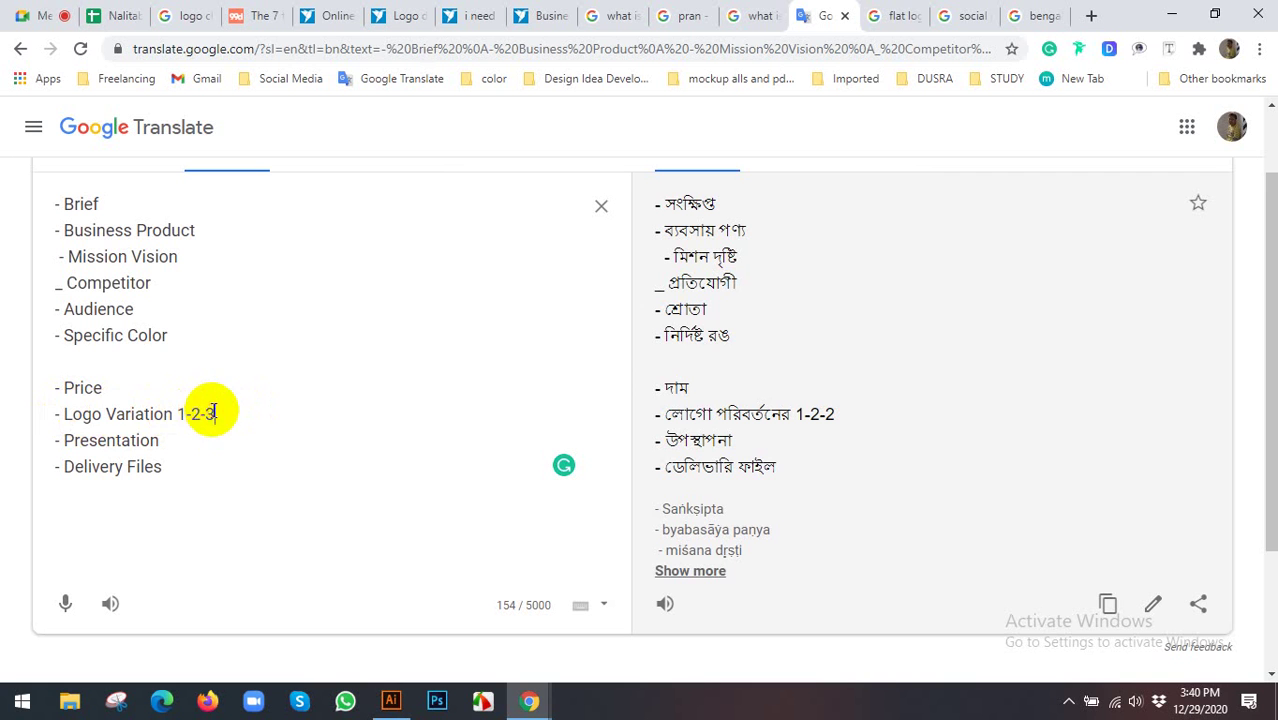
Highlight the Presentation item, then place the cursor after Delivery Files
left_click_drag(160, 441, 38, 438)
left_click(174, 437)
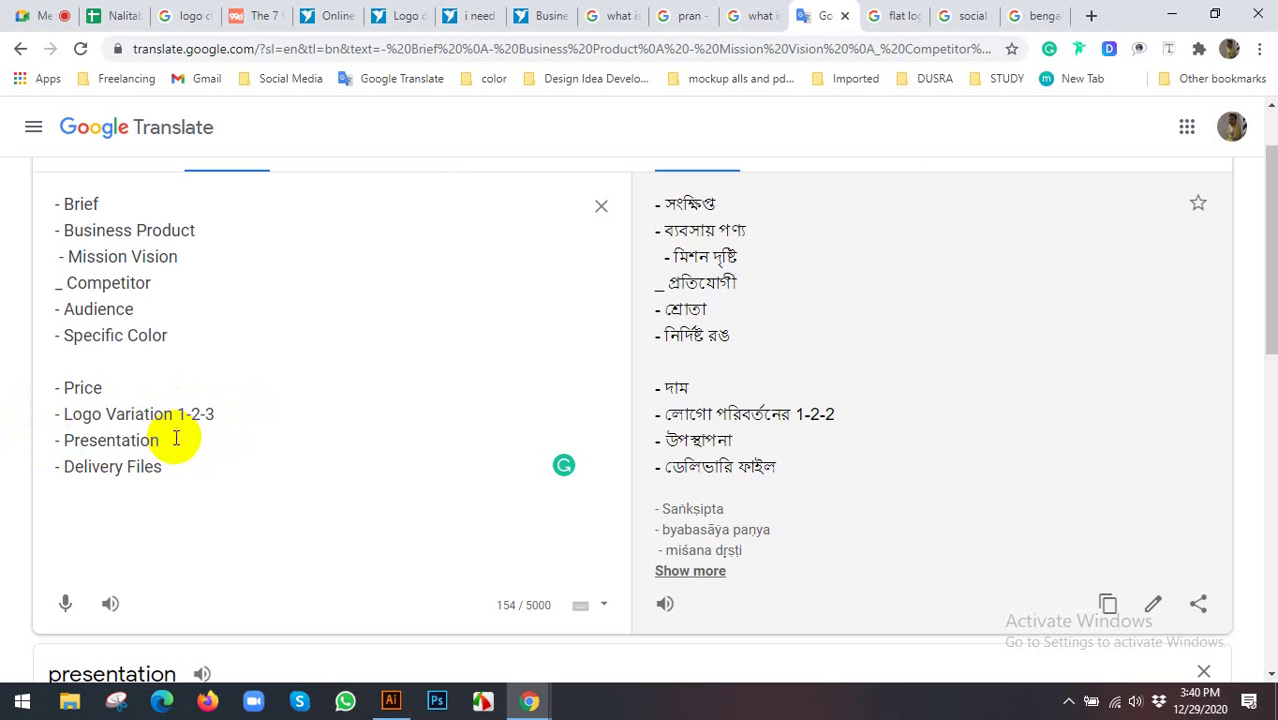
mouse_move(175, 438)
left_mouse_down()
mouse_move(58, 441)
mouse_move(62, 428)
left_mouse_up()
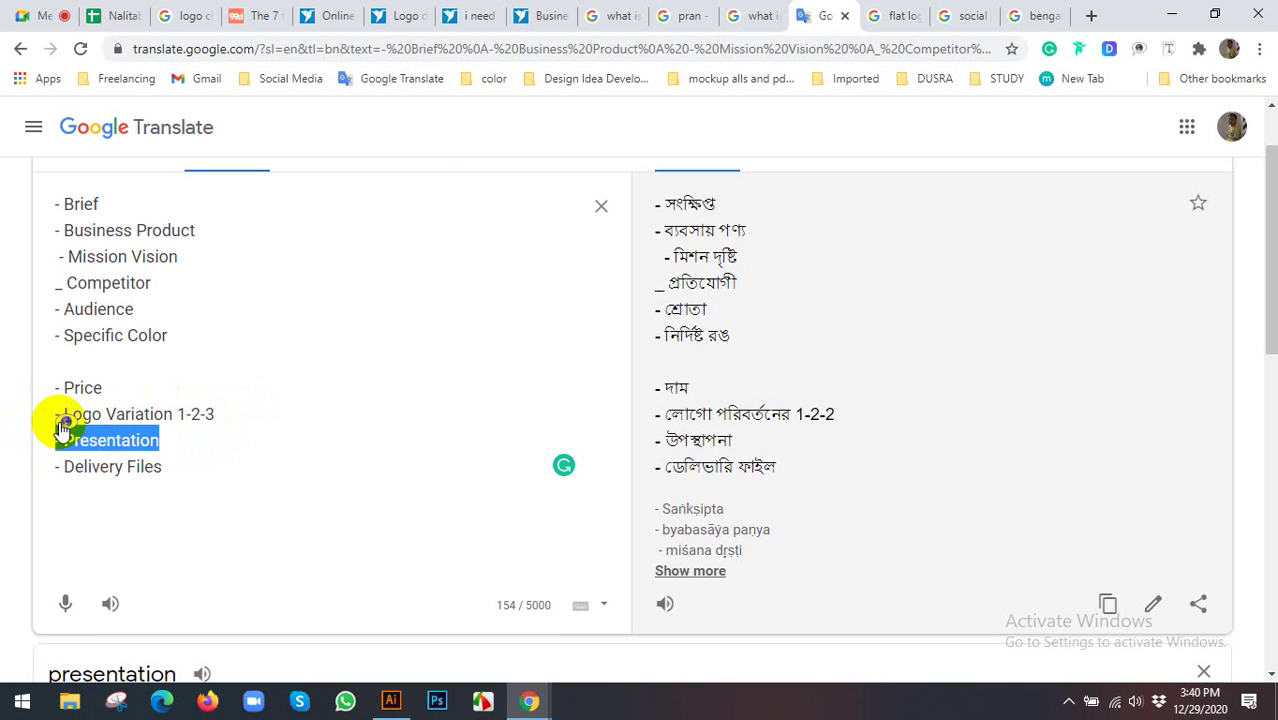
left_click(189, 464)
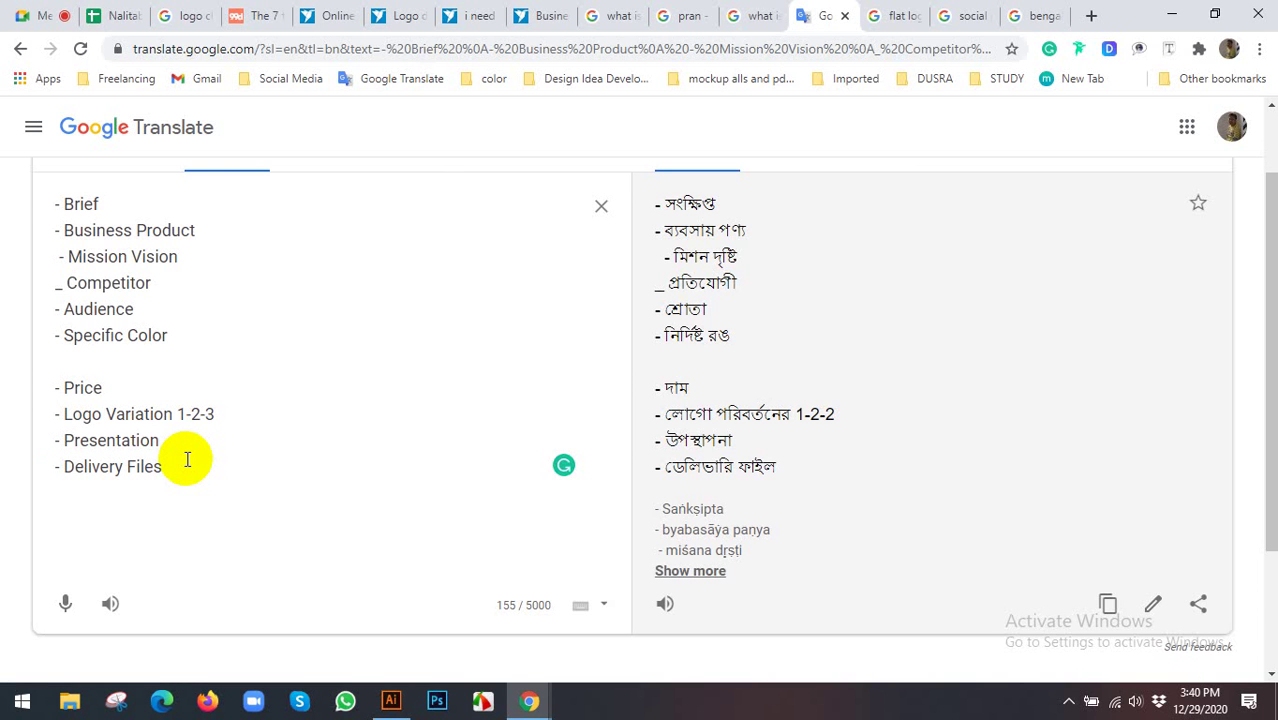
List the formats Ai, pdf, png, jpg, mockup, eps, svg after Delivery Files
type("Ai,")
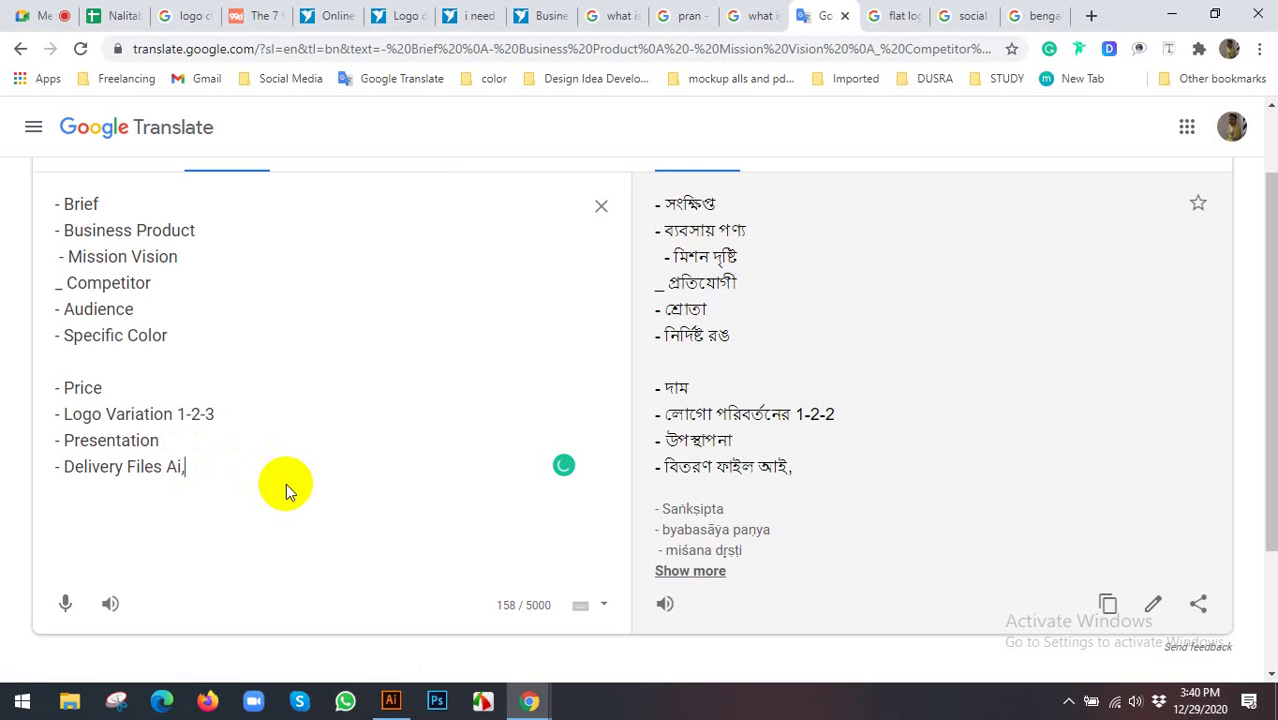
type("pdf, png")
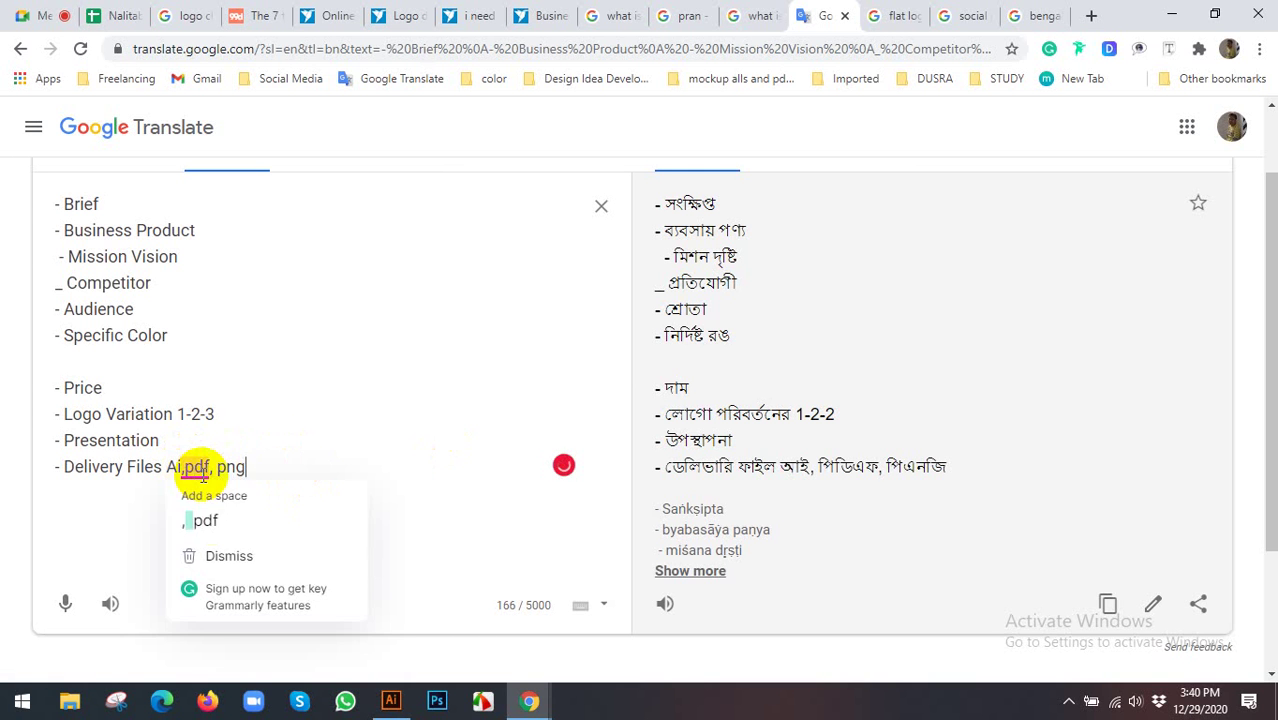
left_click(203, 519)
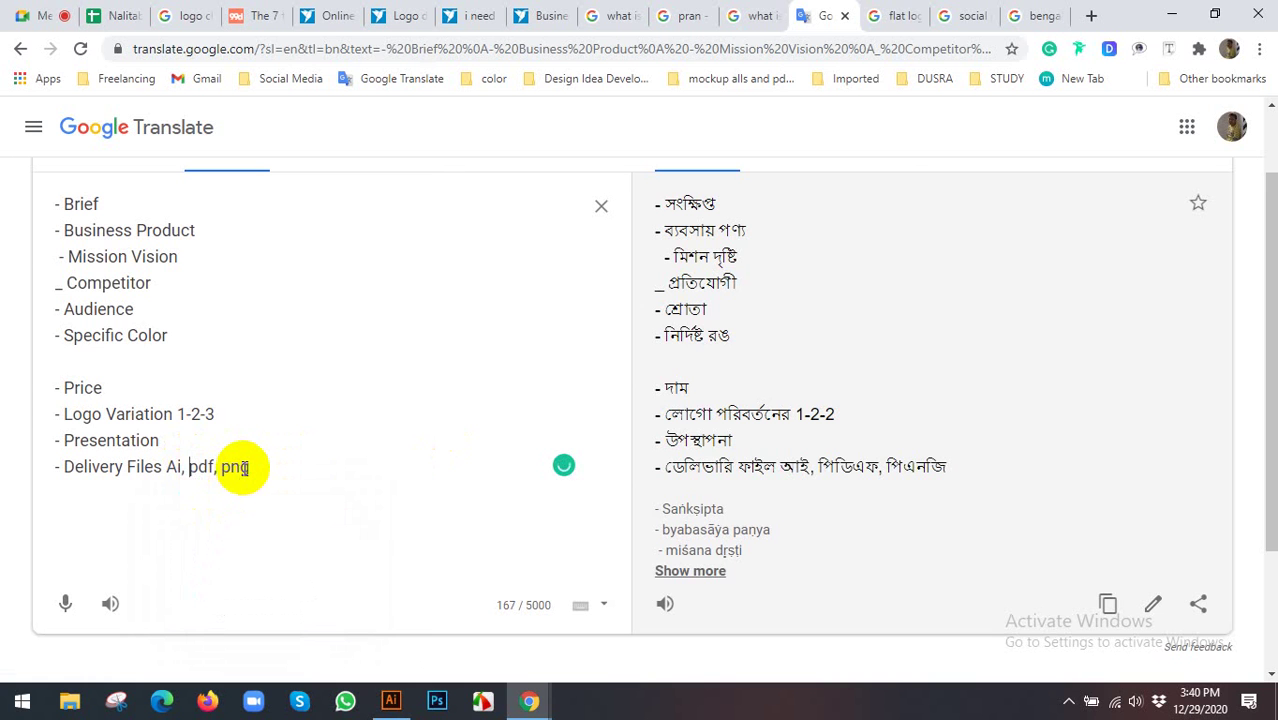
type(", ")
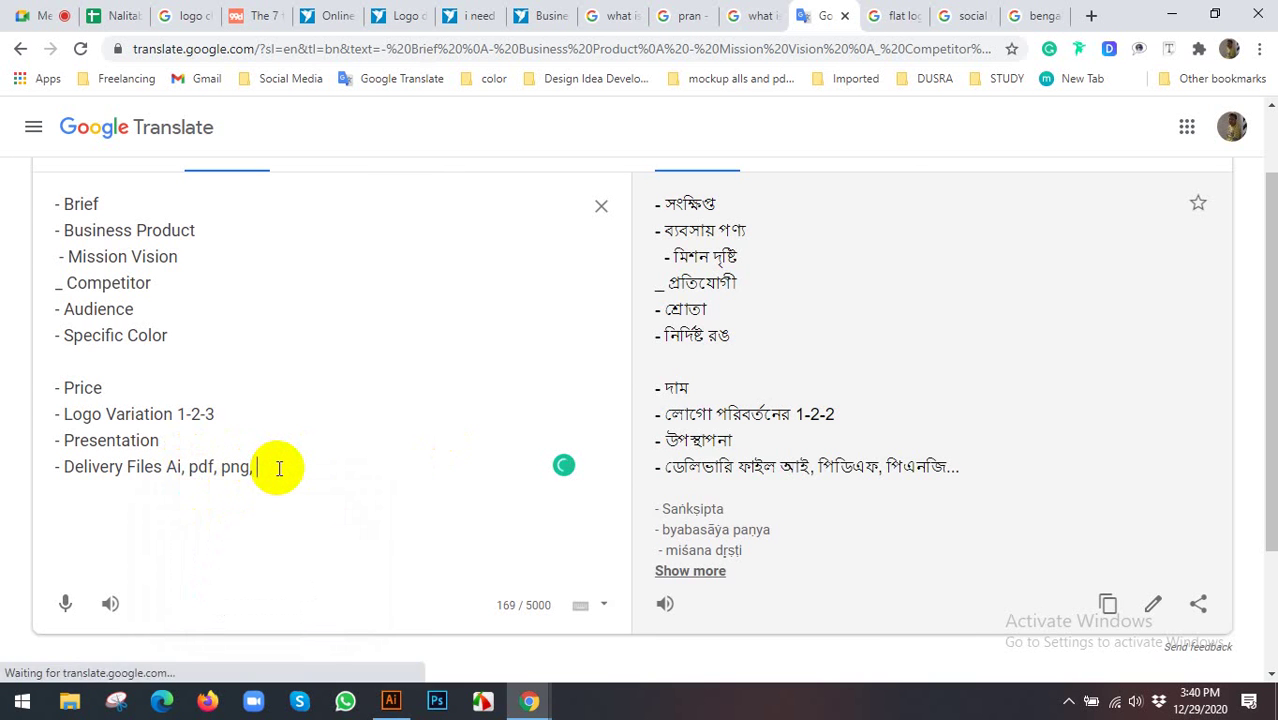
type("jpg, mo")
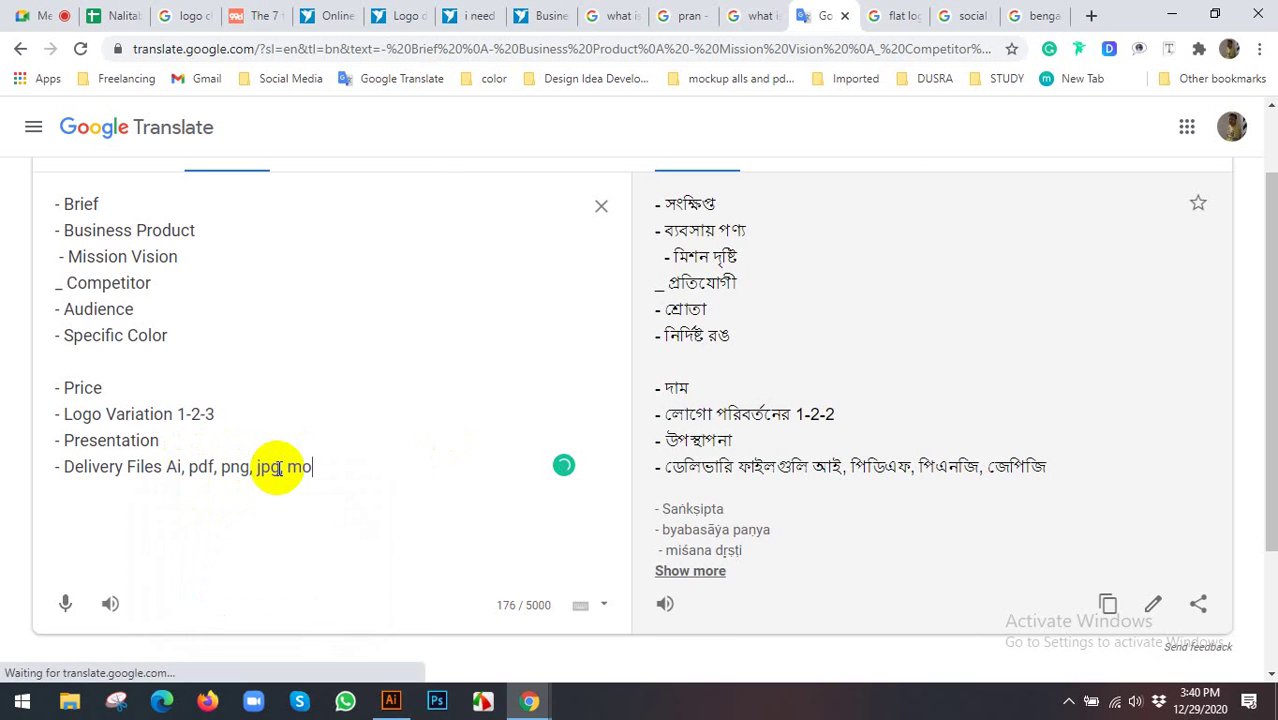
type("ckup")
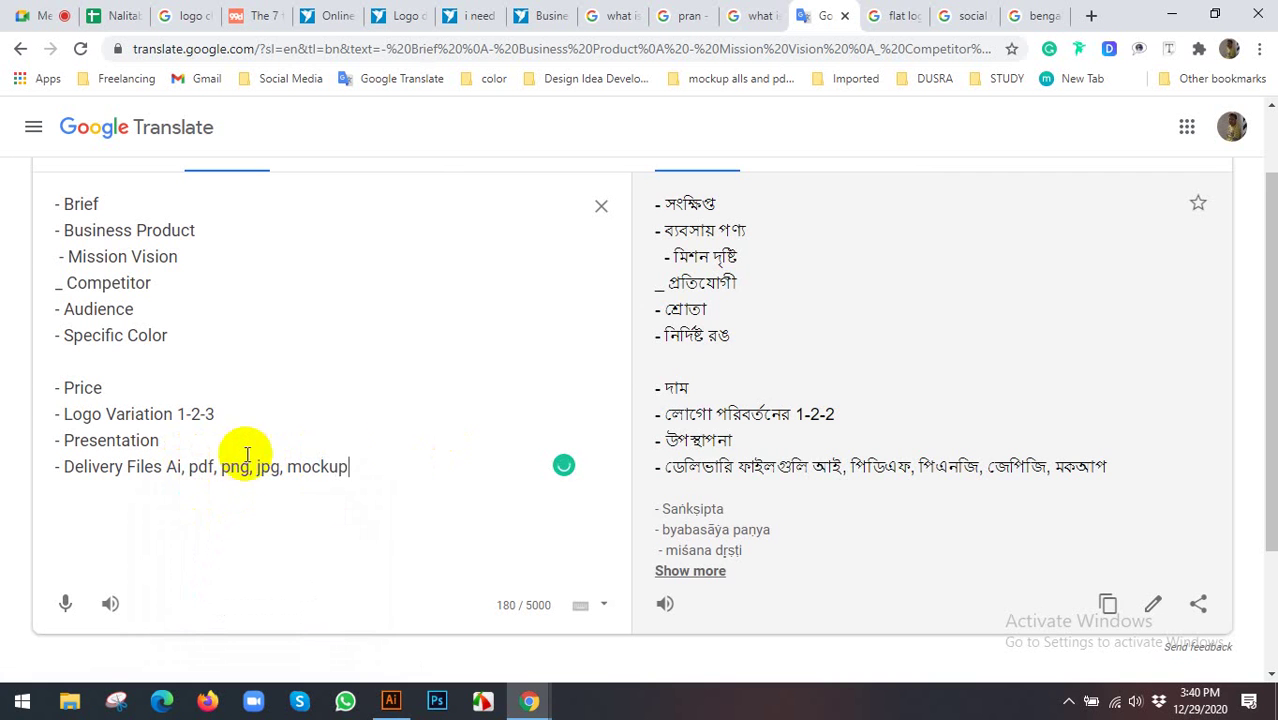
type(", ")
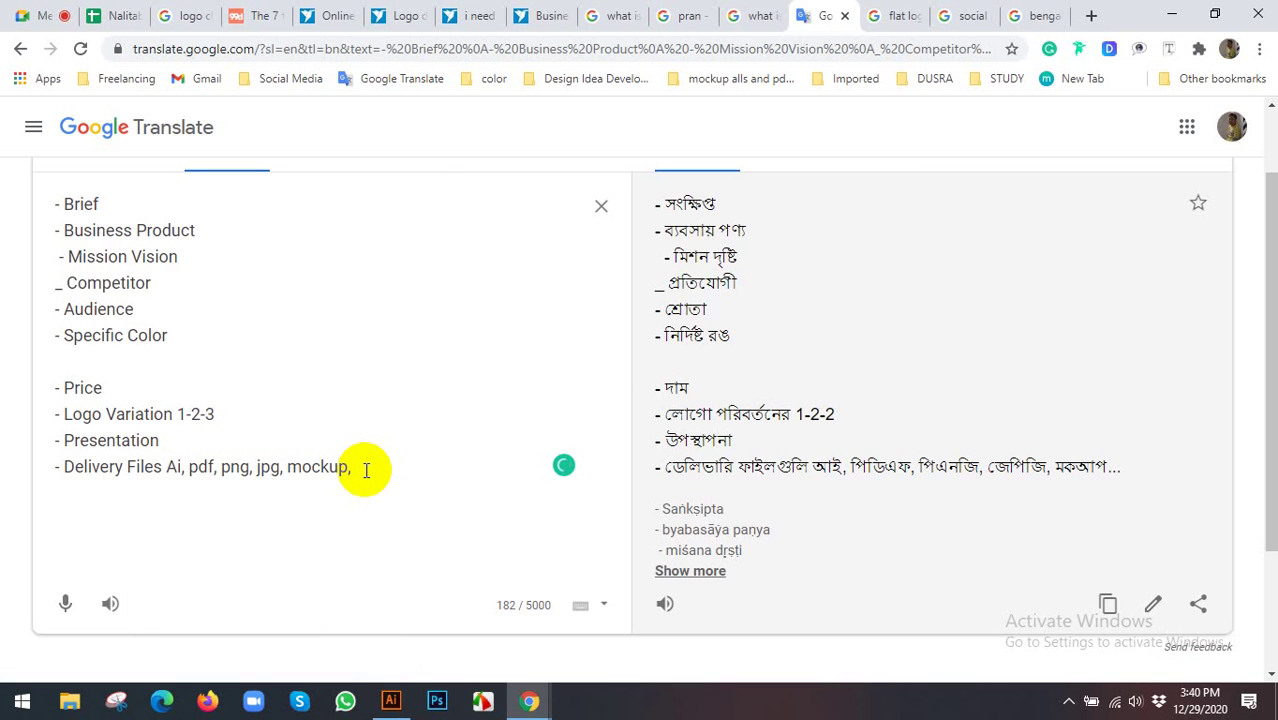
type("s")
key("BackSpace")
type("eps")
type(", sb")
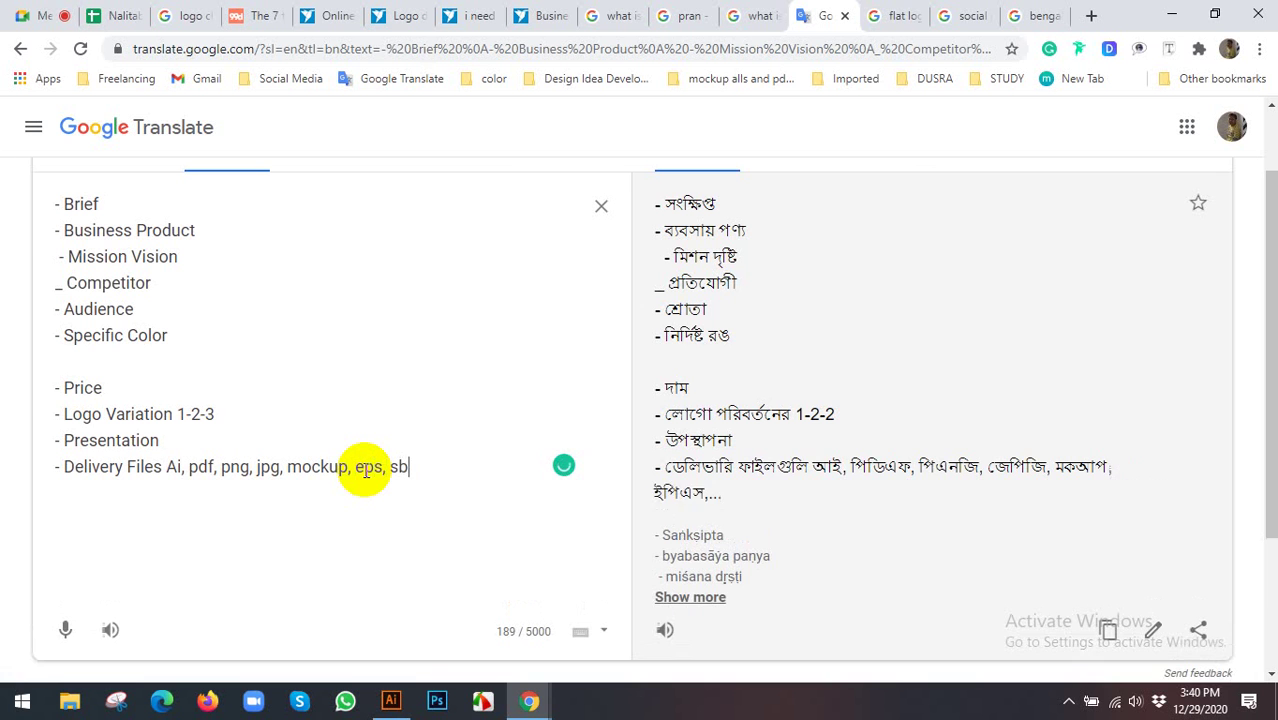
type("g")
key("BackSpace")
key("BackSpace")
type("vg")
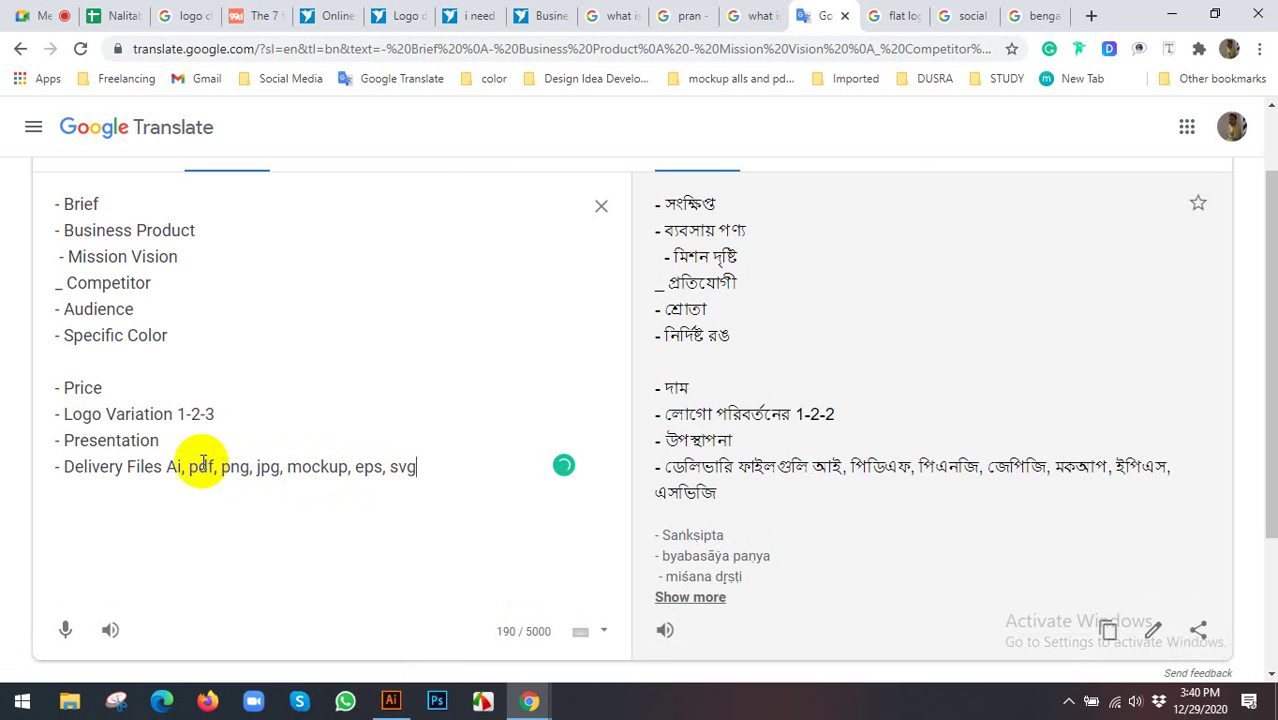
Highlight the listed formats, capitalize svg to SVG, and select the whole brief
left_click_drag(166, 467, 344, 474)
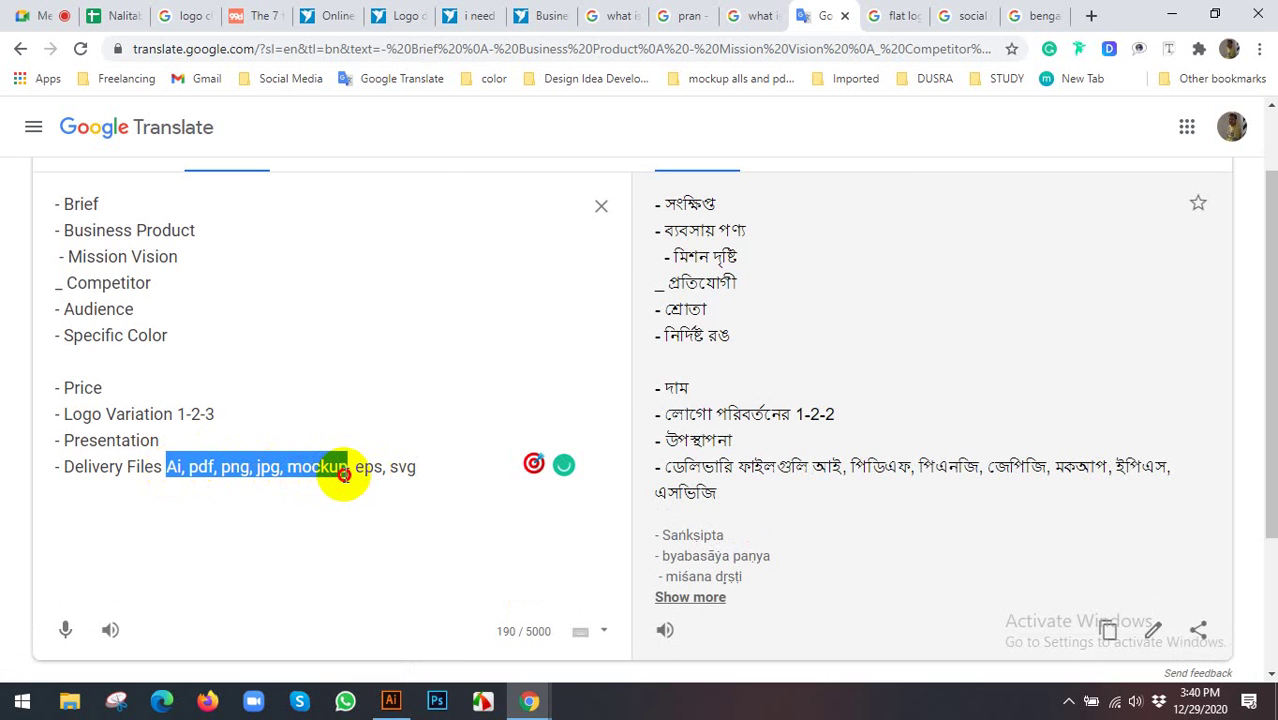
left_click_drag(355, 467, 420, 464)
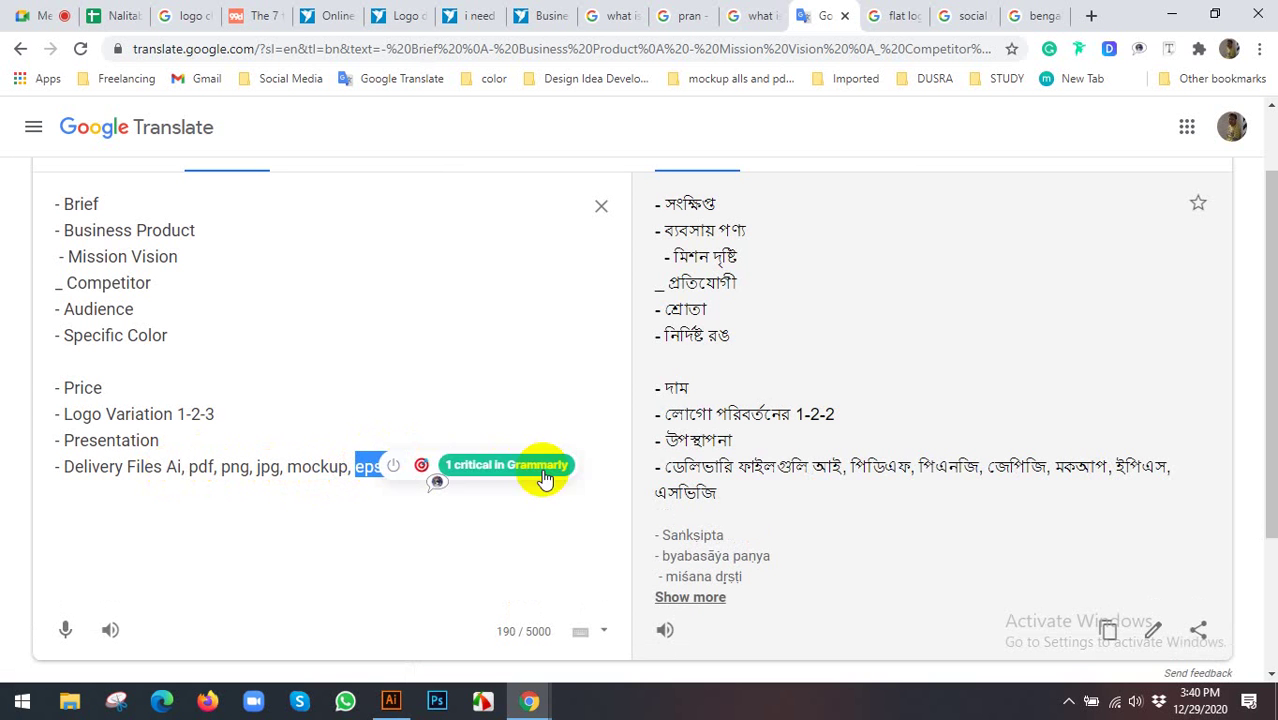
left_click(378, 505)
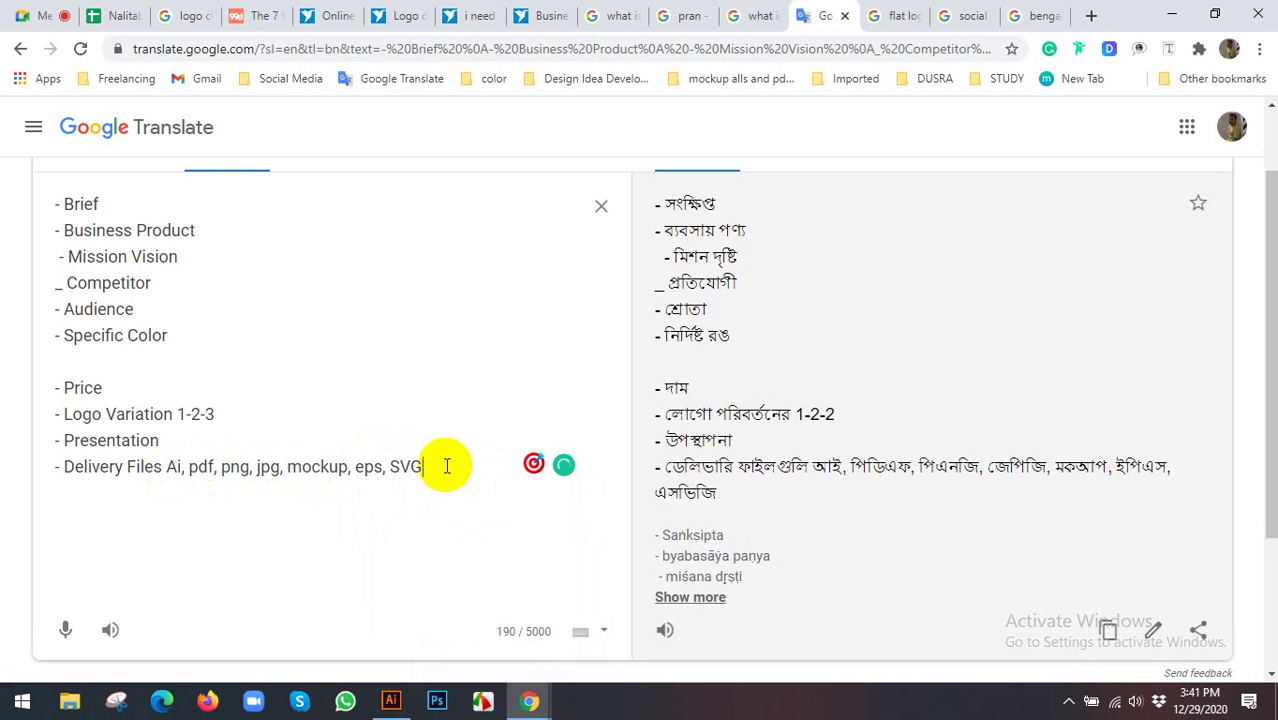
left_click_drag(440, 466, 59, 190)
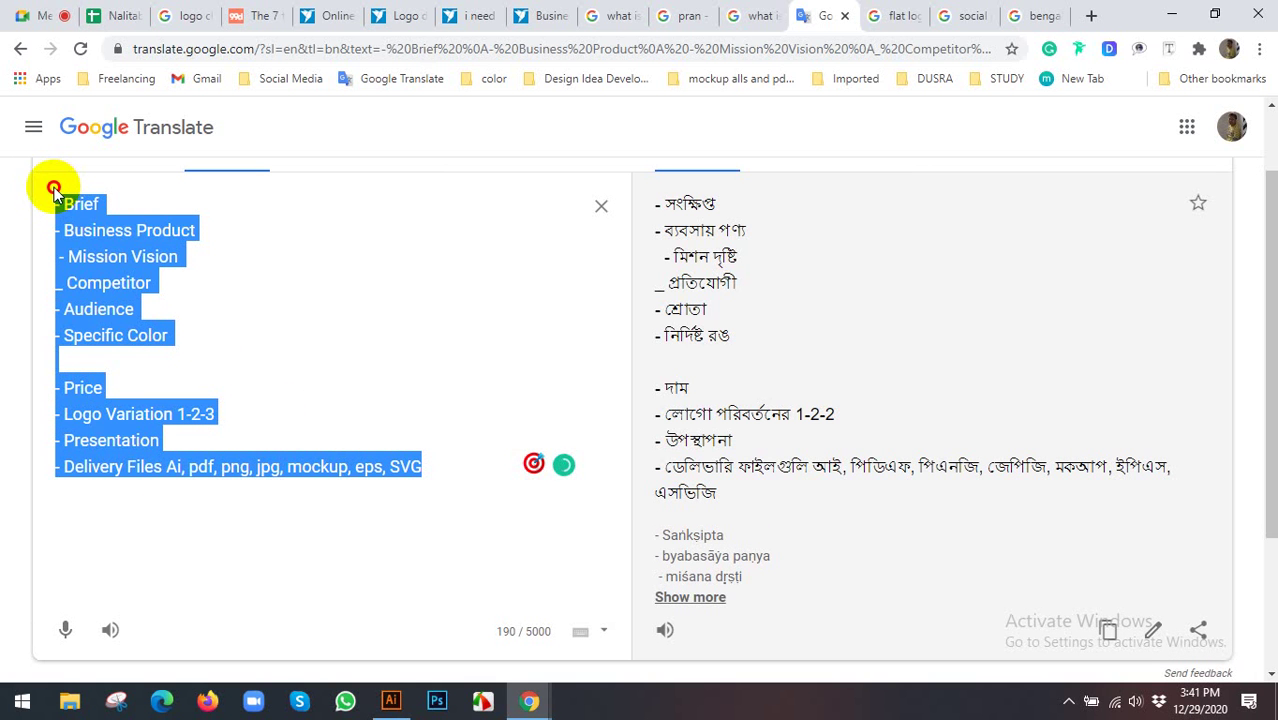
Select brief lines from Brief to Price, Logo Variation 1-2-3, and the final items through SVG
left_click(200, 335)
left_click_drag(134, 384, 52, 215)
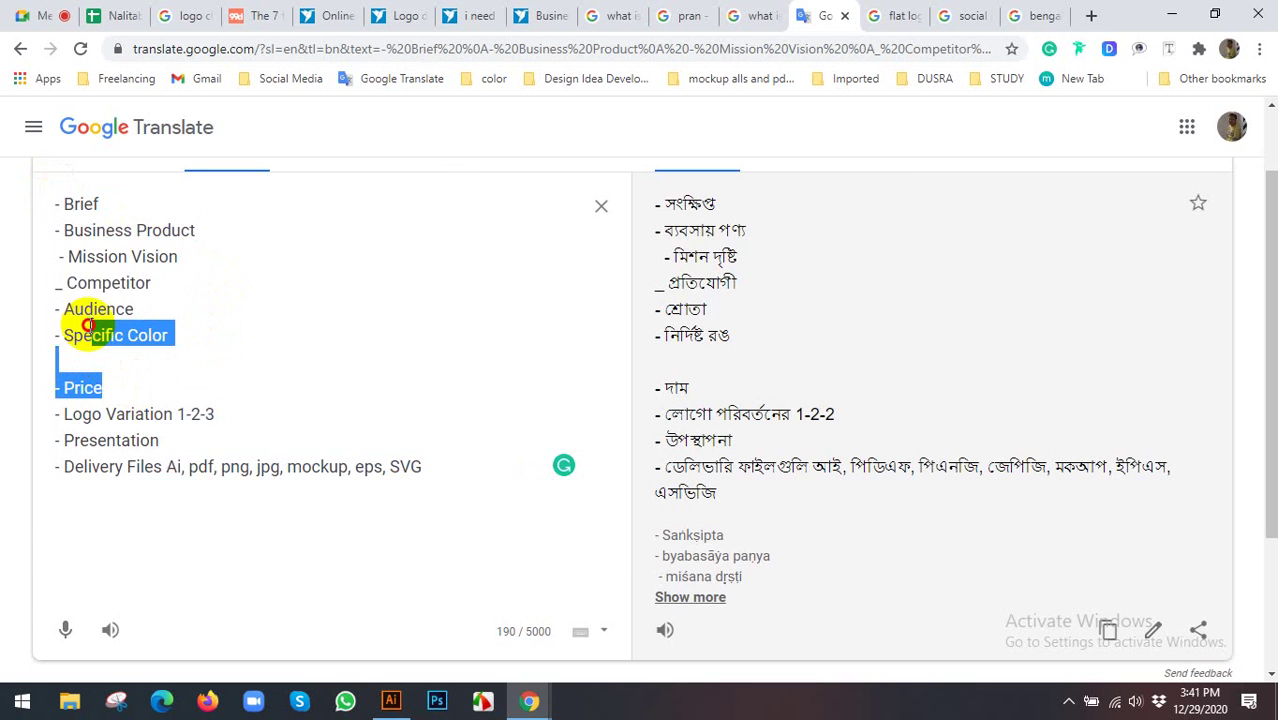
left_click_drag(222, 414, 86, 414)
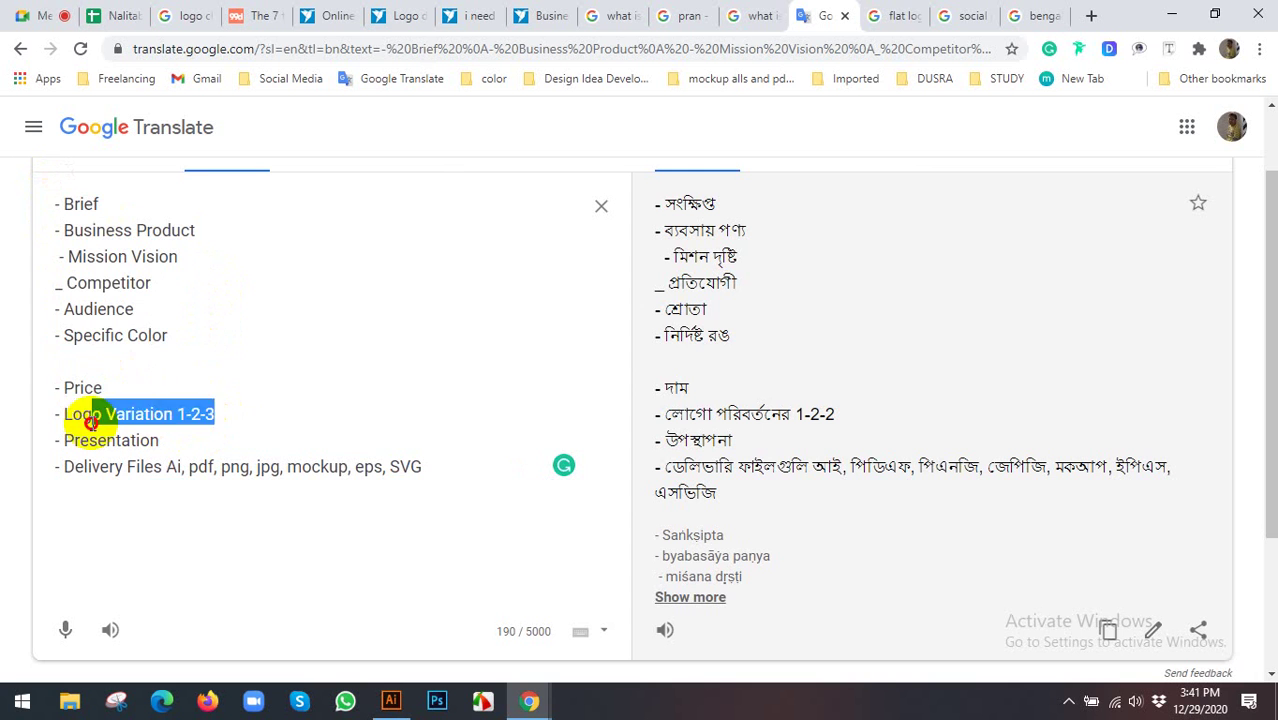
left_click(53, 414)
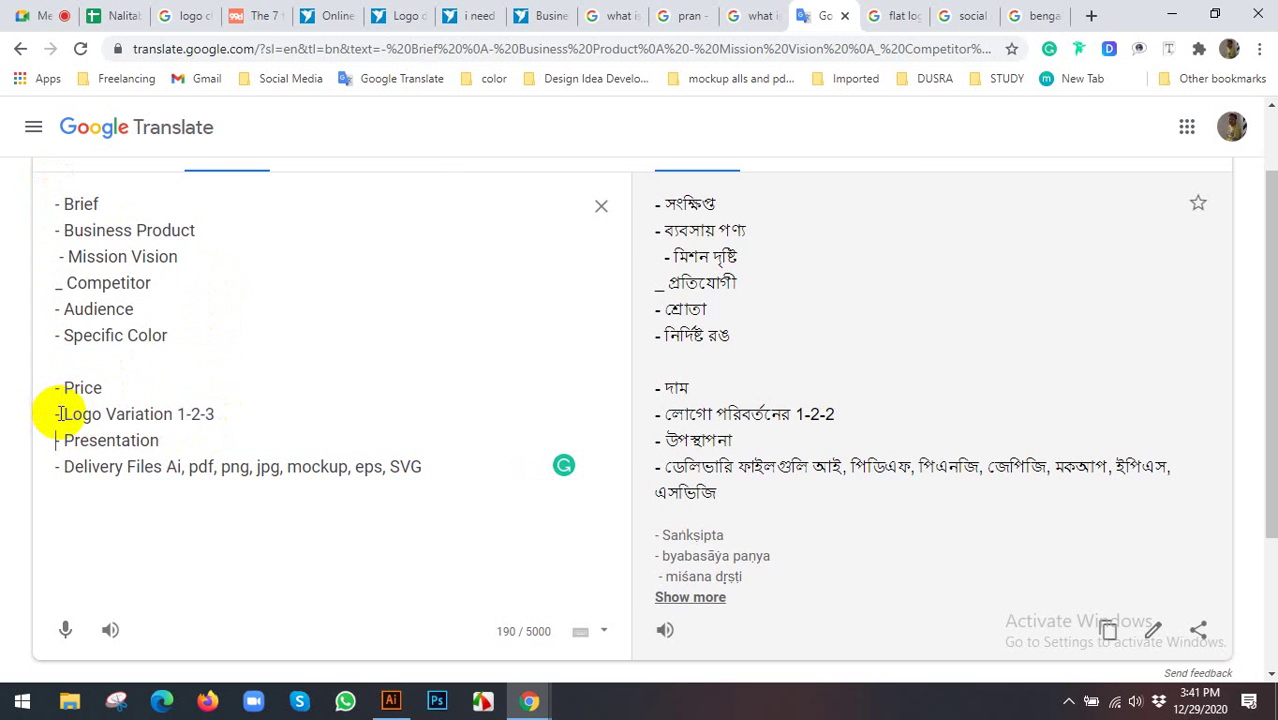
left_click_drag(55, 414, 428, 470)
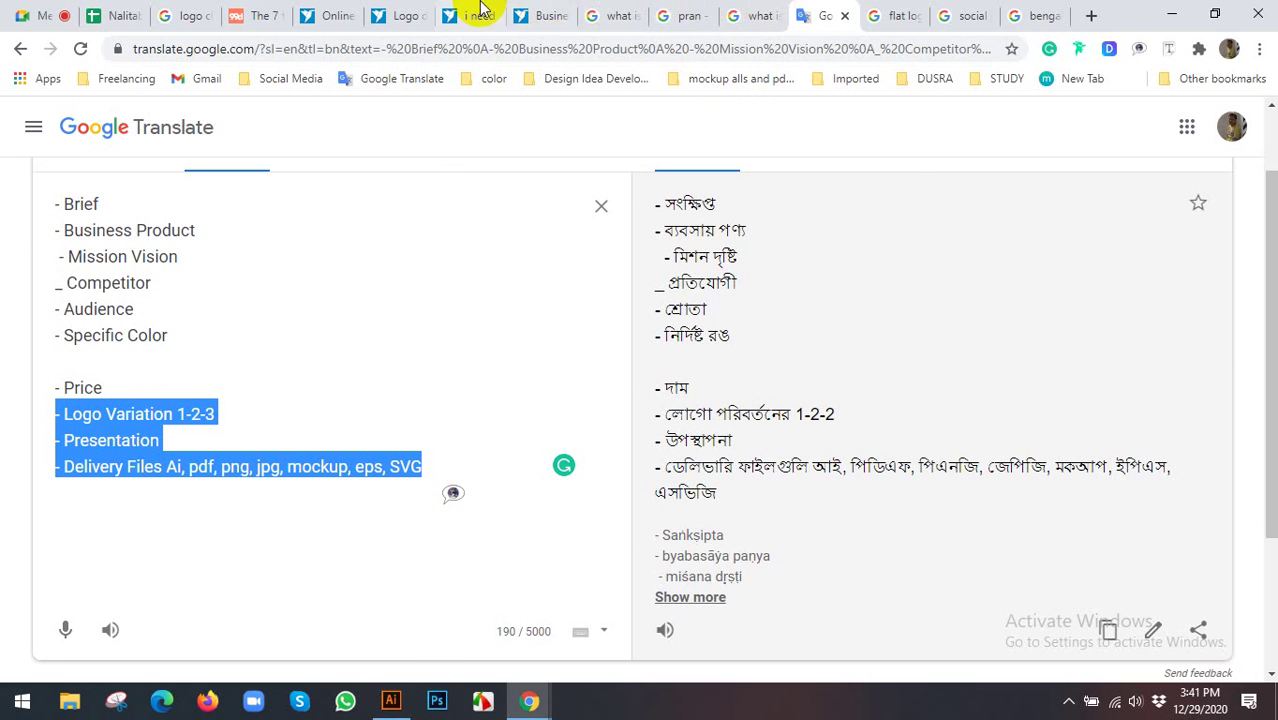
Close the 99designs logo types and logo classification search tabs, then switch to Illustrator
left_click(258, 15)
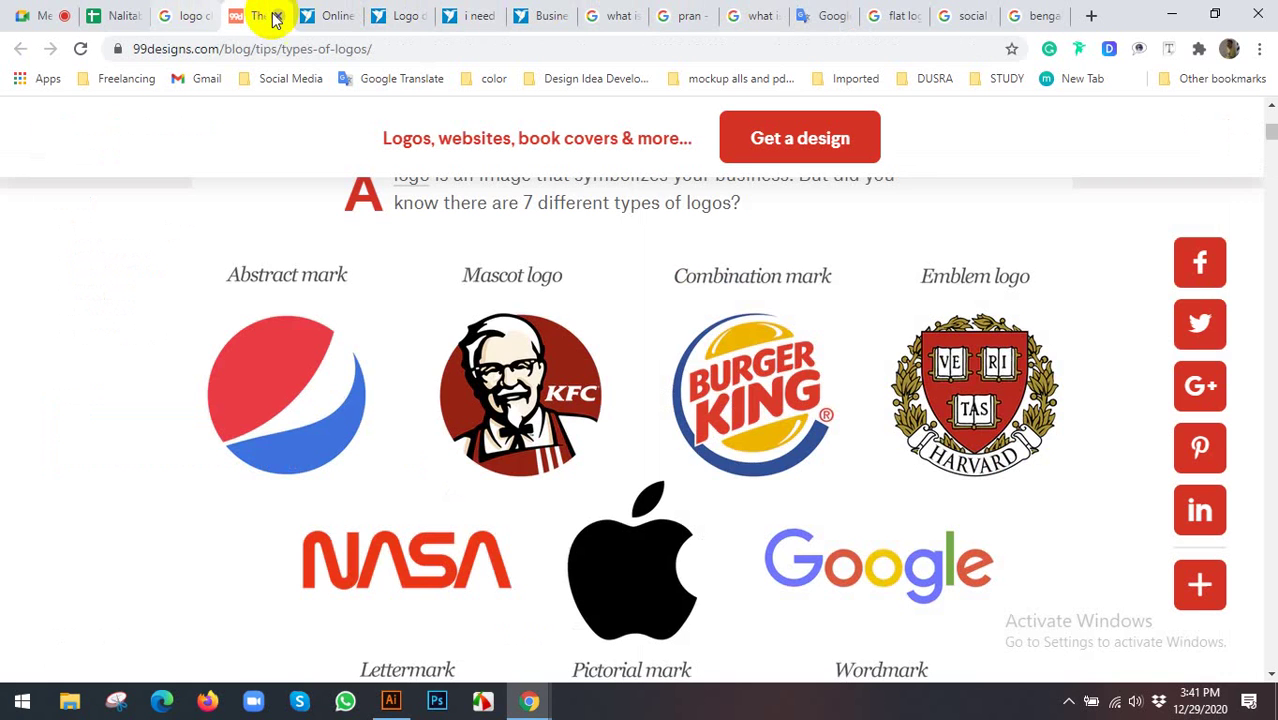
left_click(287, 15)
left_click(195, 12)
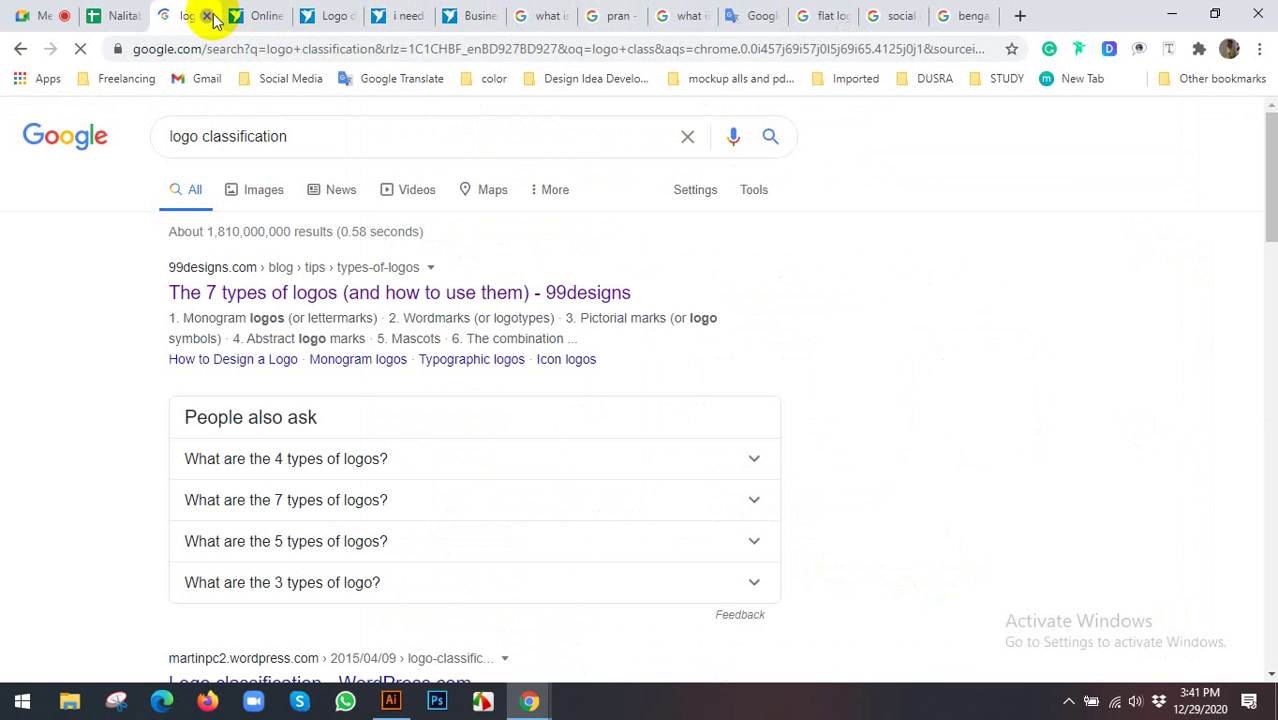
left_click_drag(208, 14, 688, 14)
left_click(703, 15)
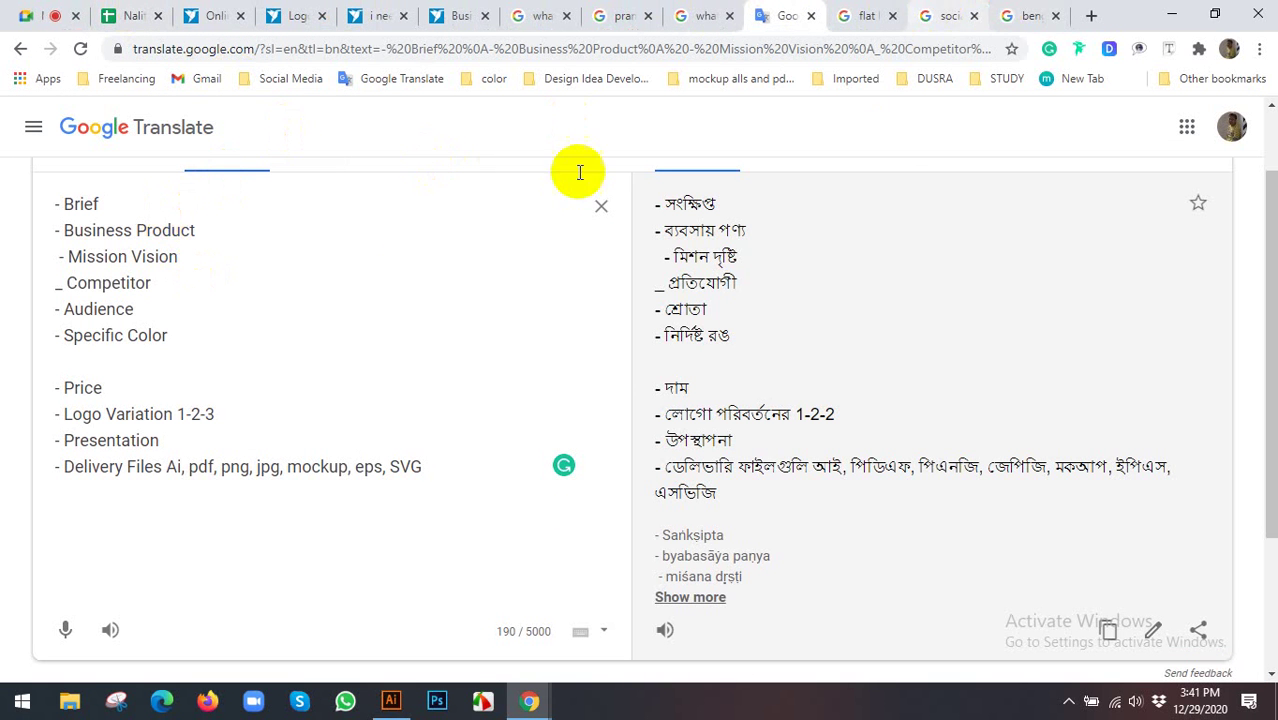
left_click(393, 703)
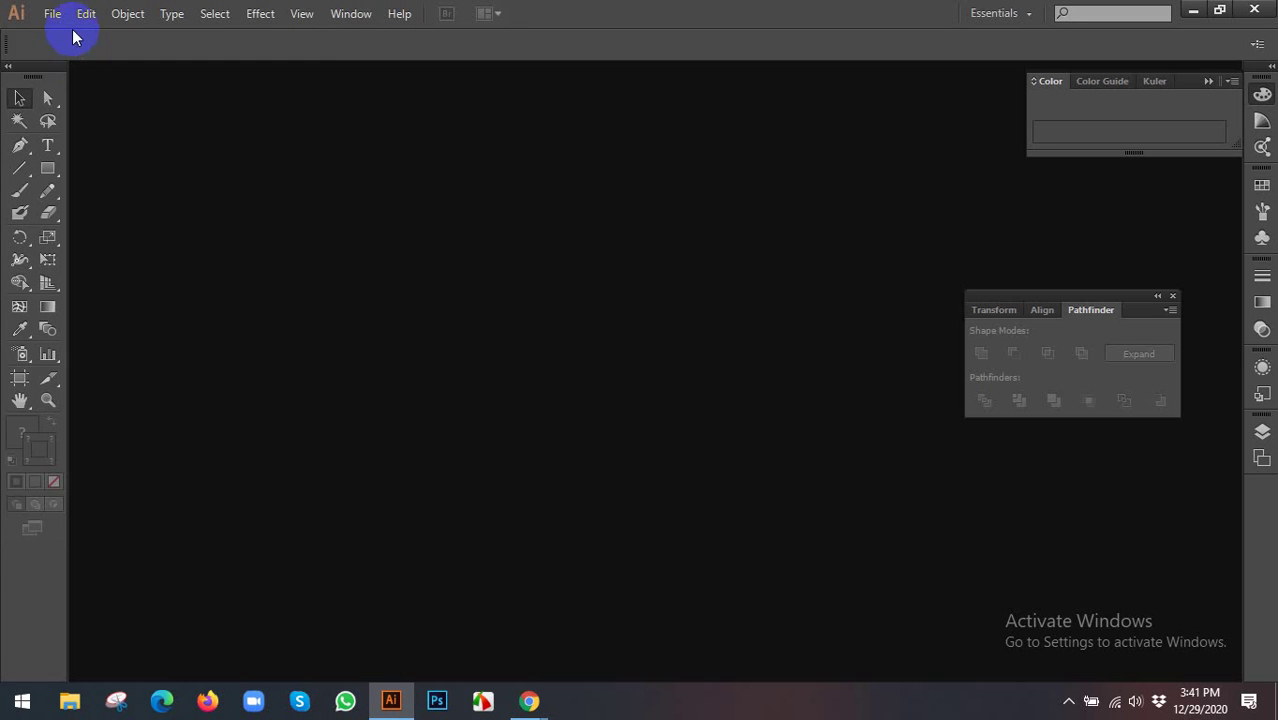
Create a new blank document with the Web profile and pan the artboard slightly
left_click(50, 13)
left_click(67, 38)
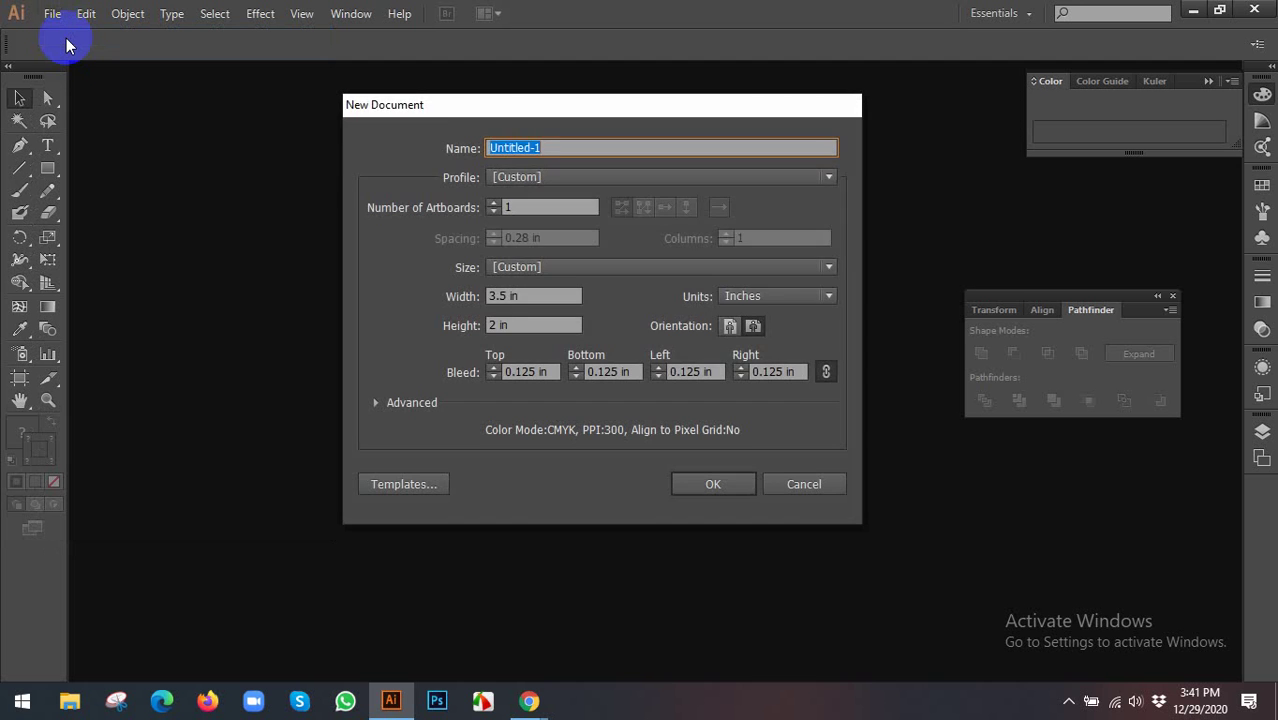
left_click(556, 174)
left_click(542, 241)
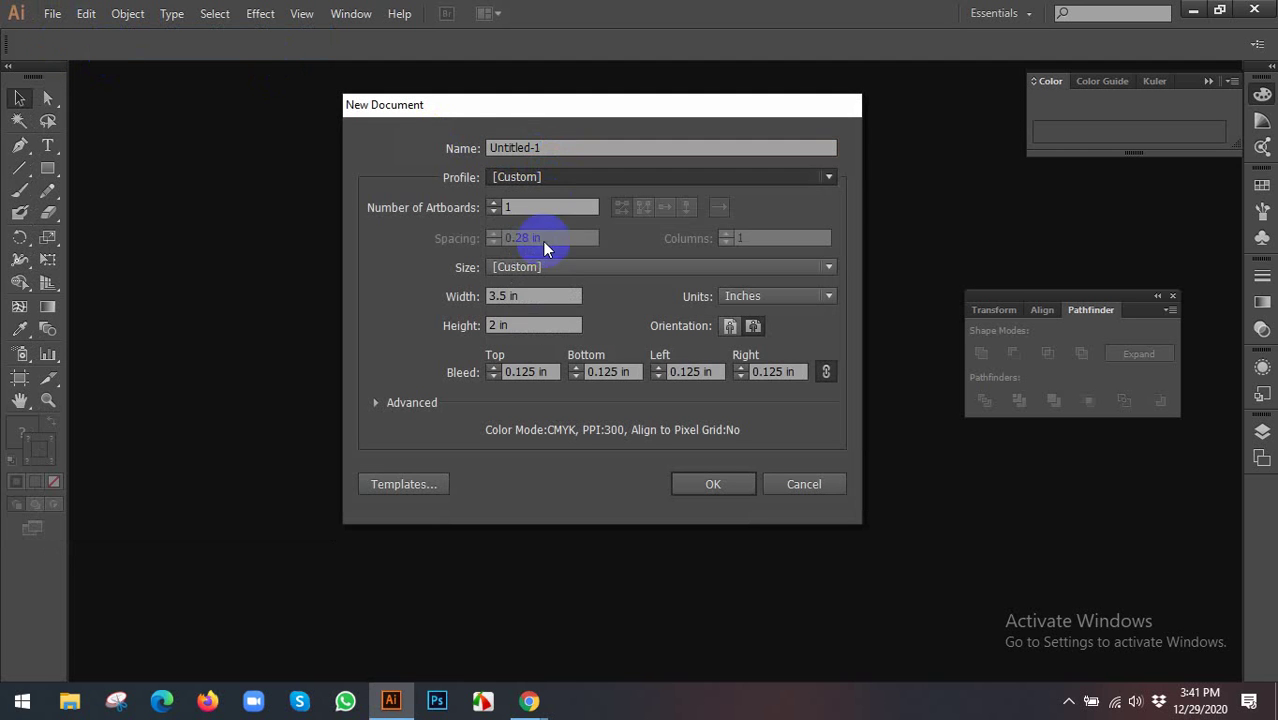
left_click(747, 481)
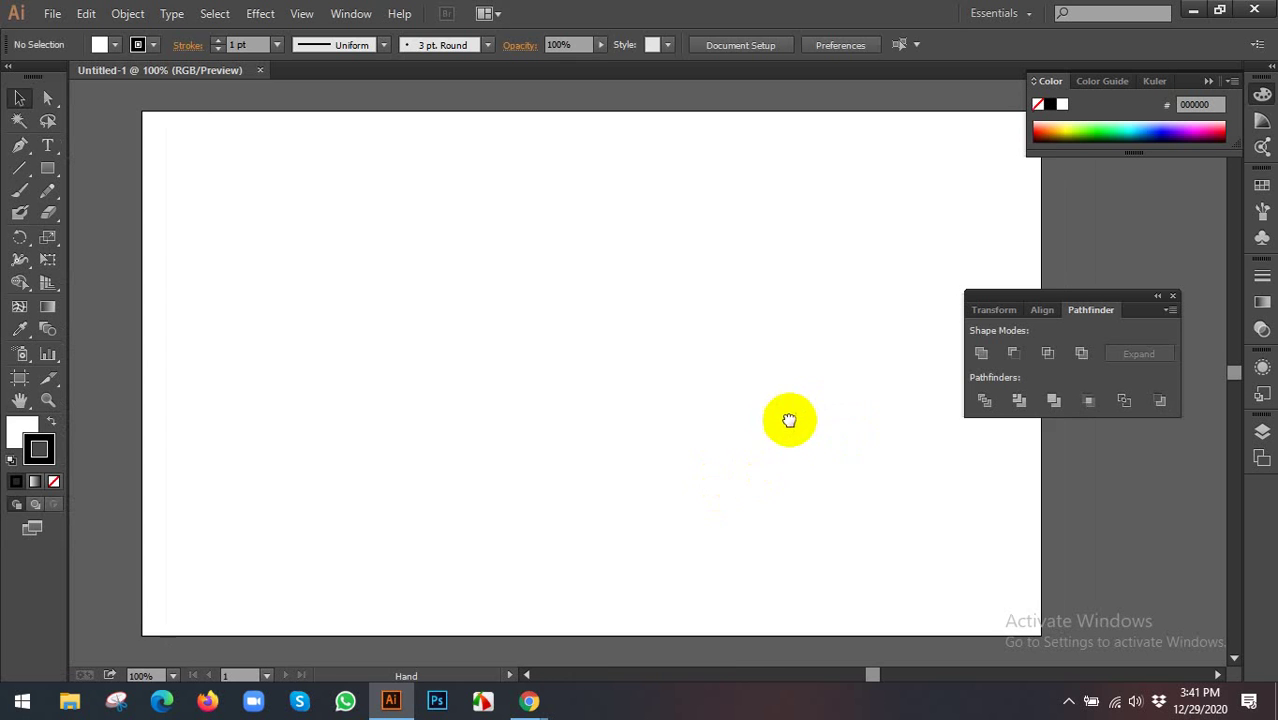
left_click_drag(778, 377, 756, 399)
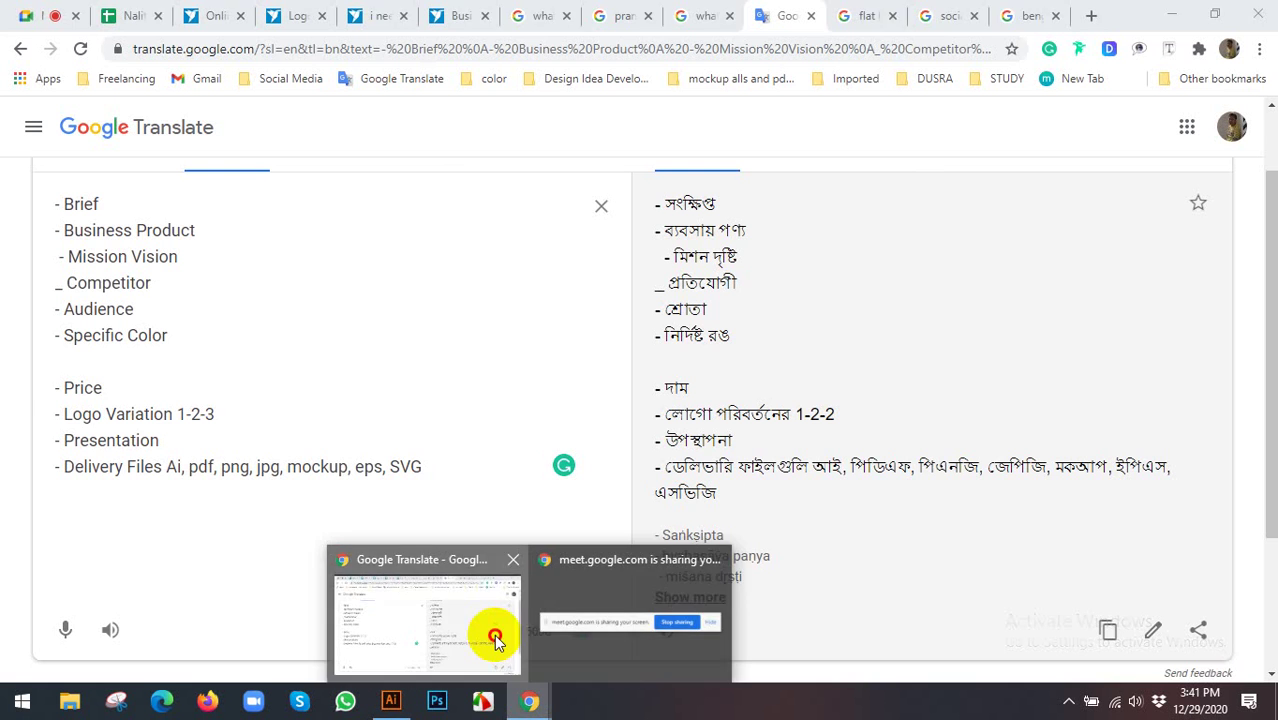
Return to the browser and navigate to the GraphicRiver website
left_click(502, 646)
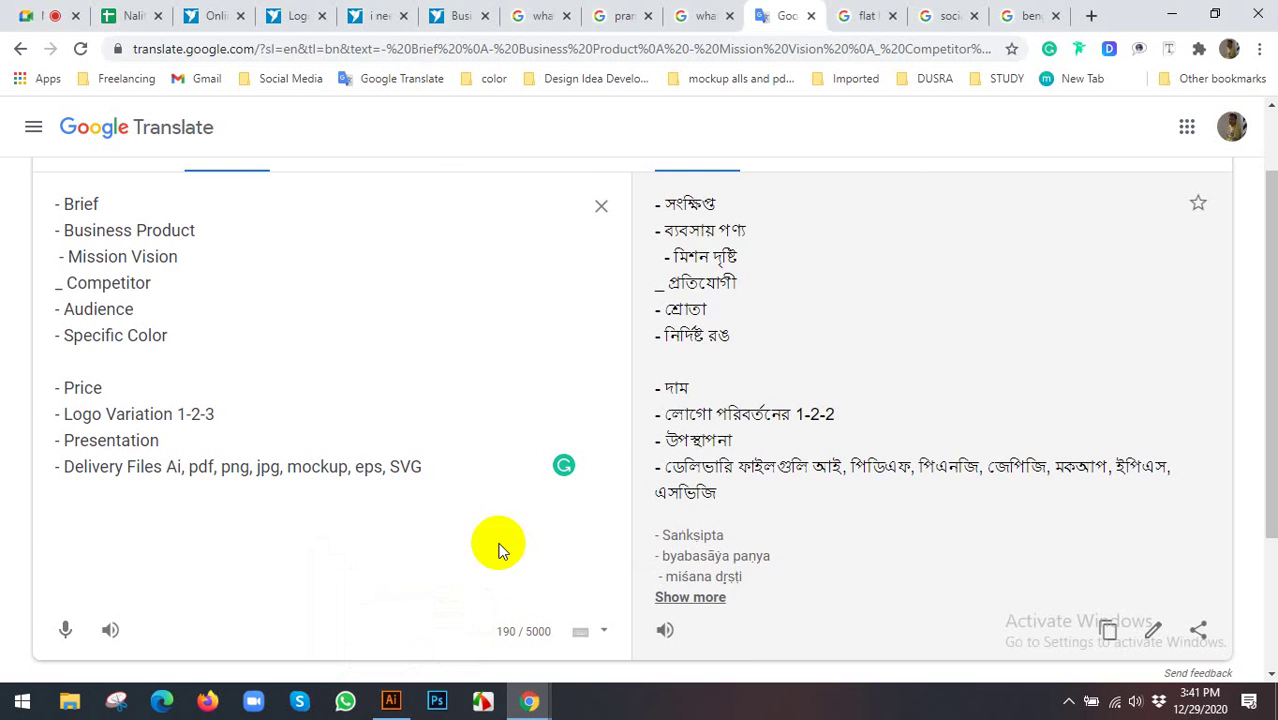
left_click(1020, 14)
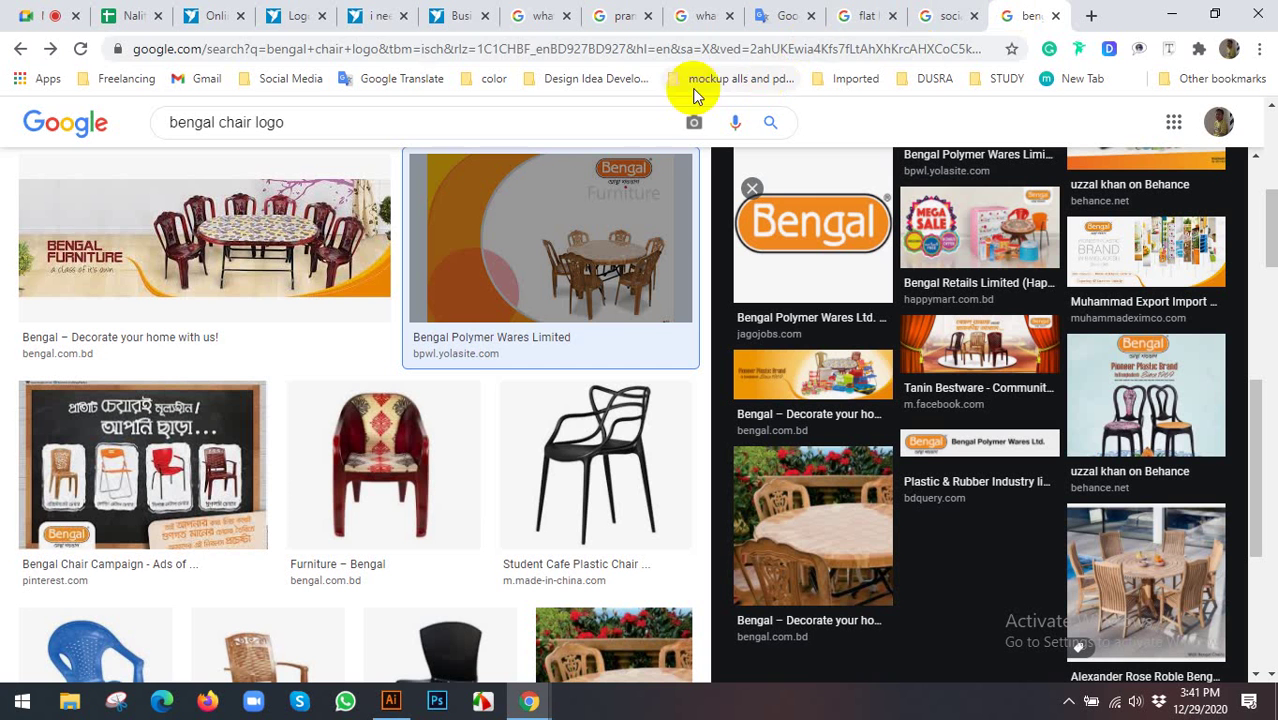
left_click(633, 50)
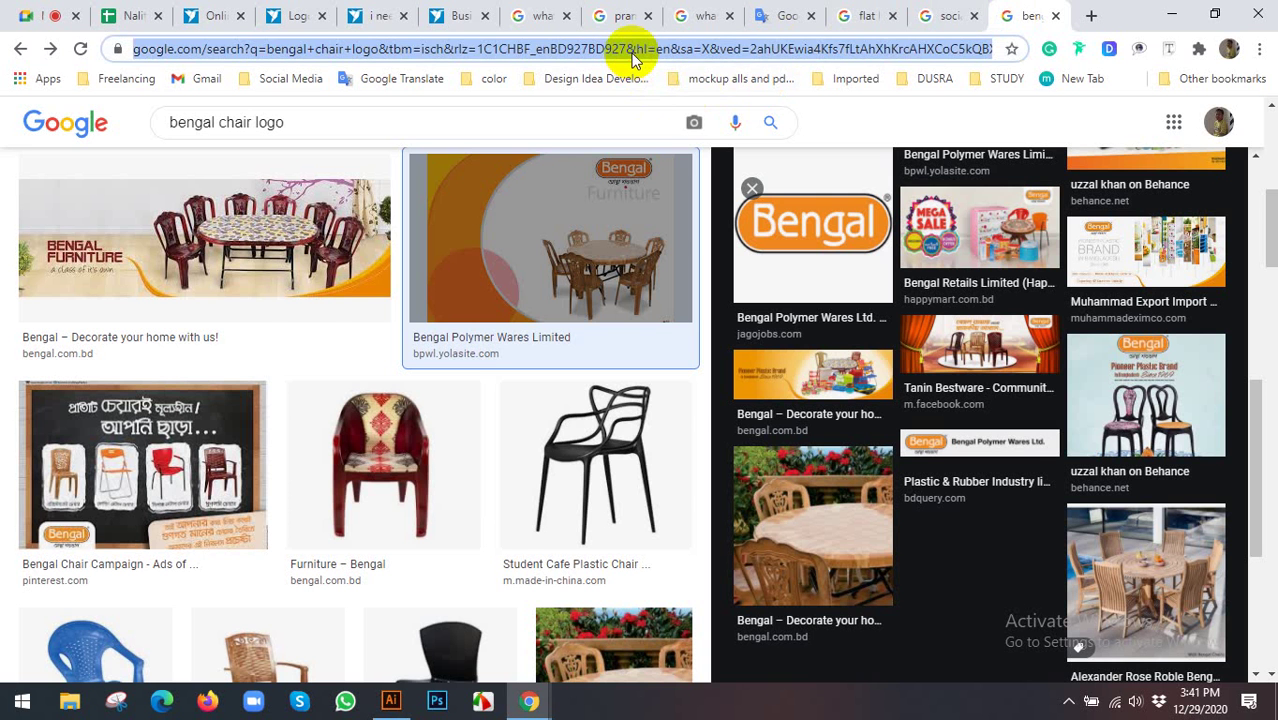
type("gr")
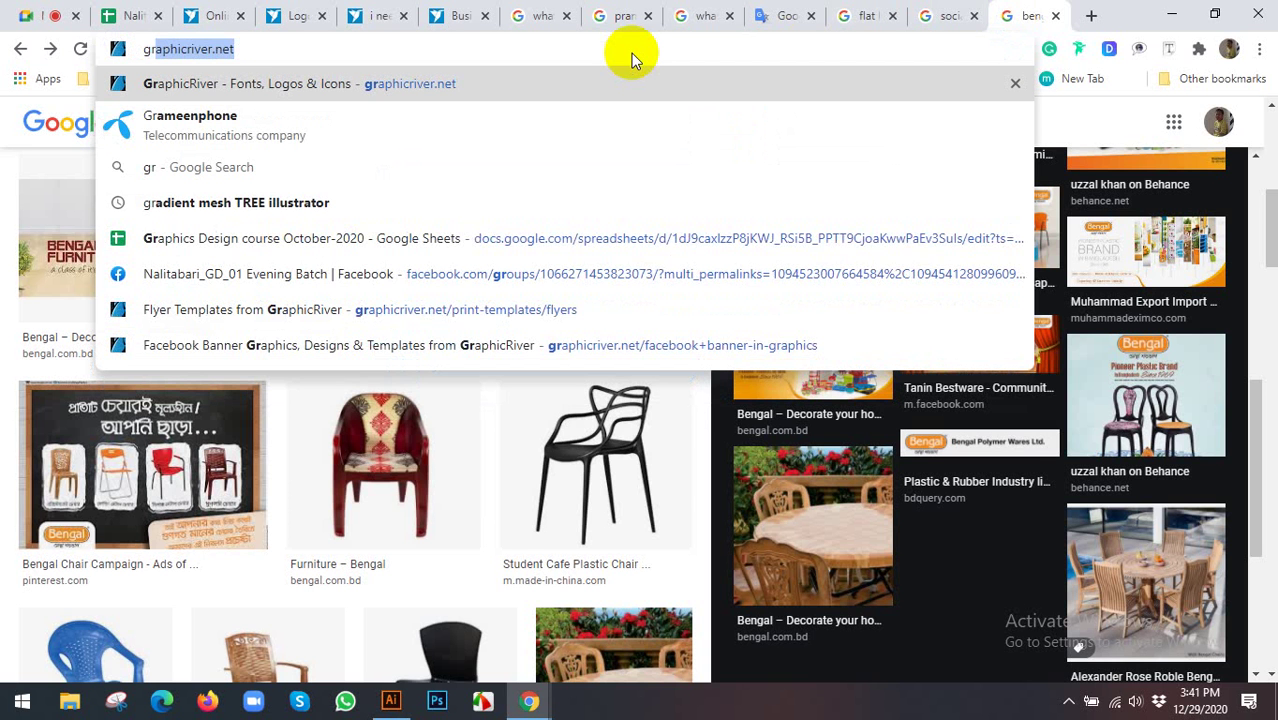
key("Return")
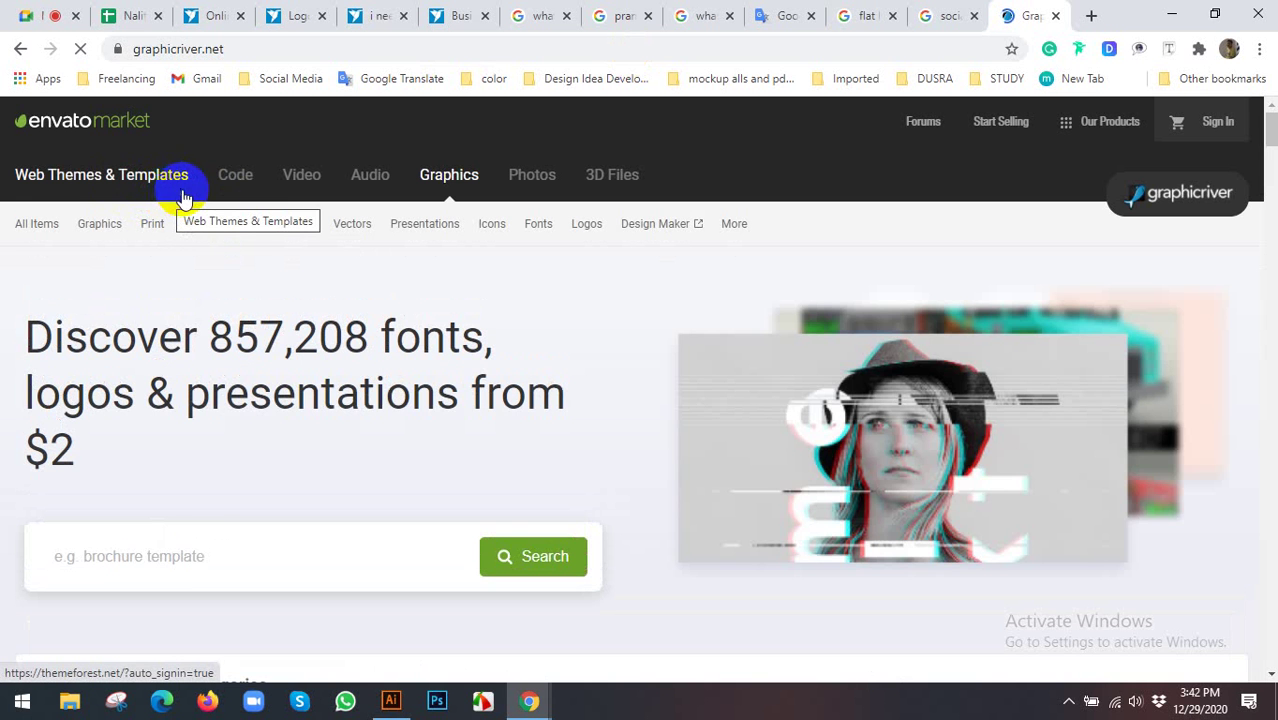
Search the GraphicRiver marketplace for 'real estate logo'
scroll(114, 428, "down", 1)
left_click(127, 452)
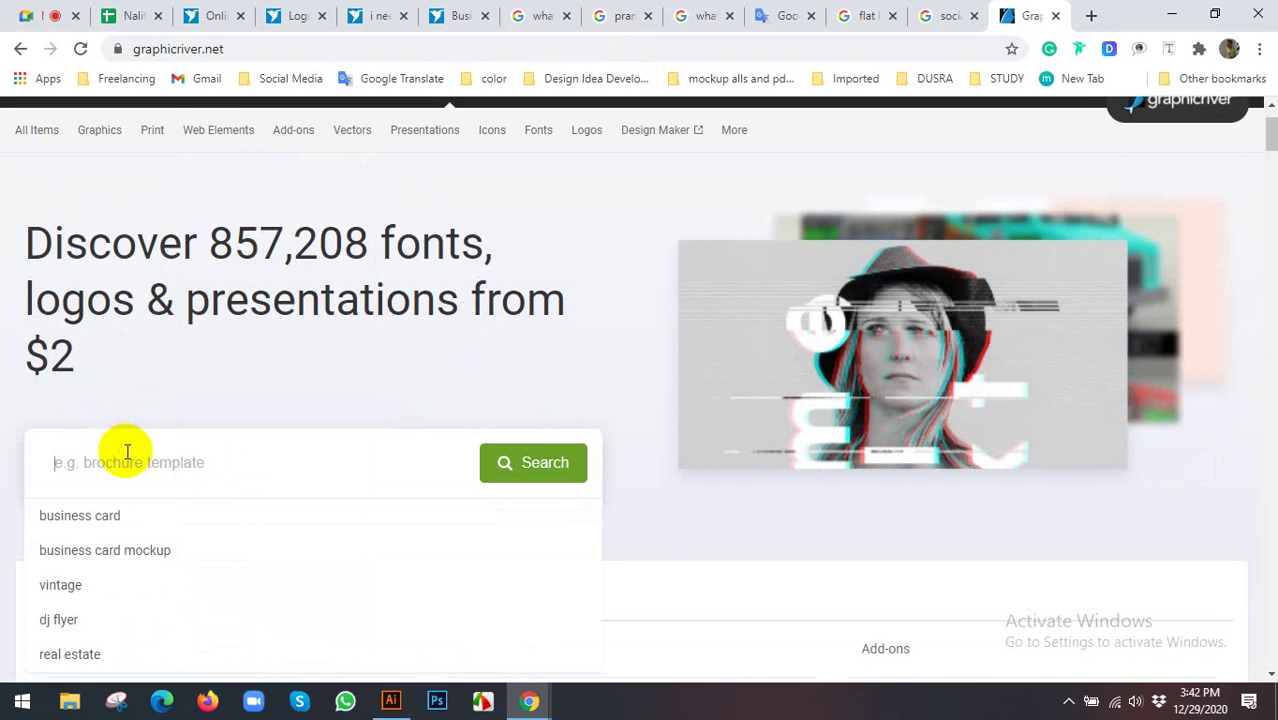
type("re")
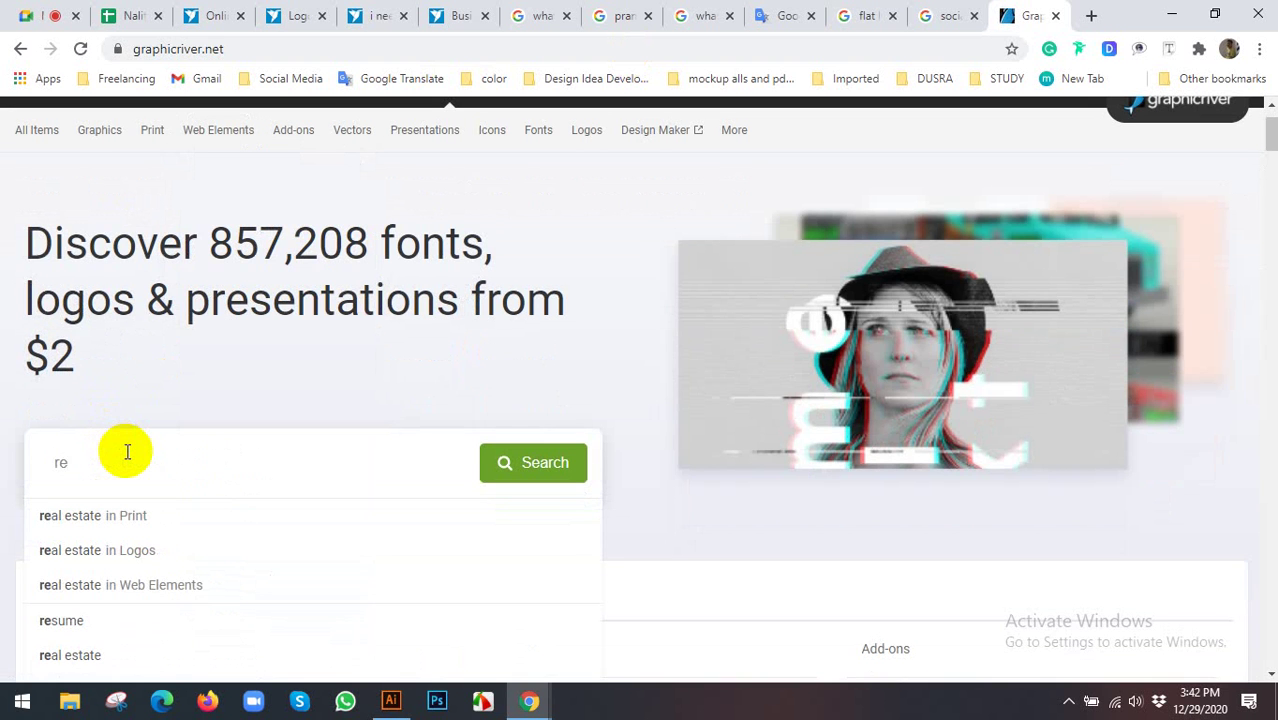
type("al es")
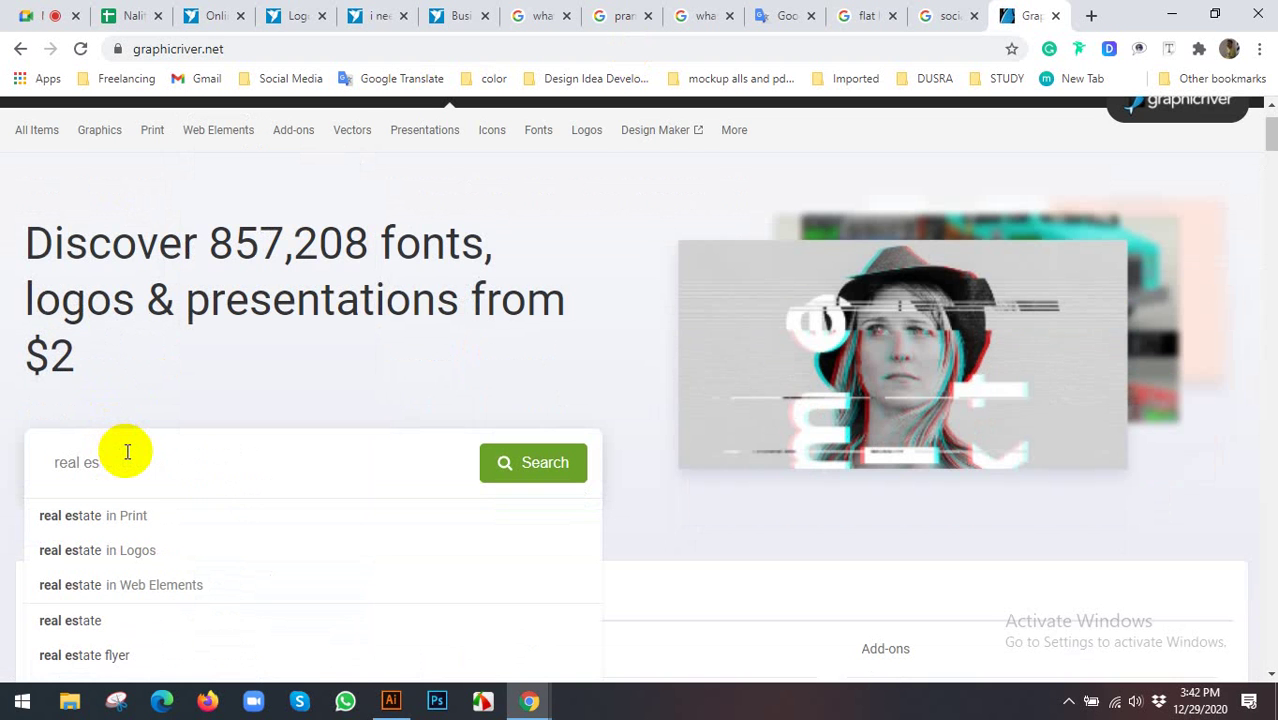
type("tate logo")
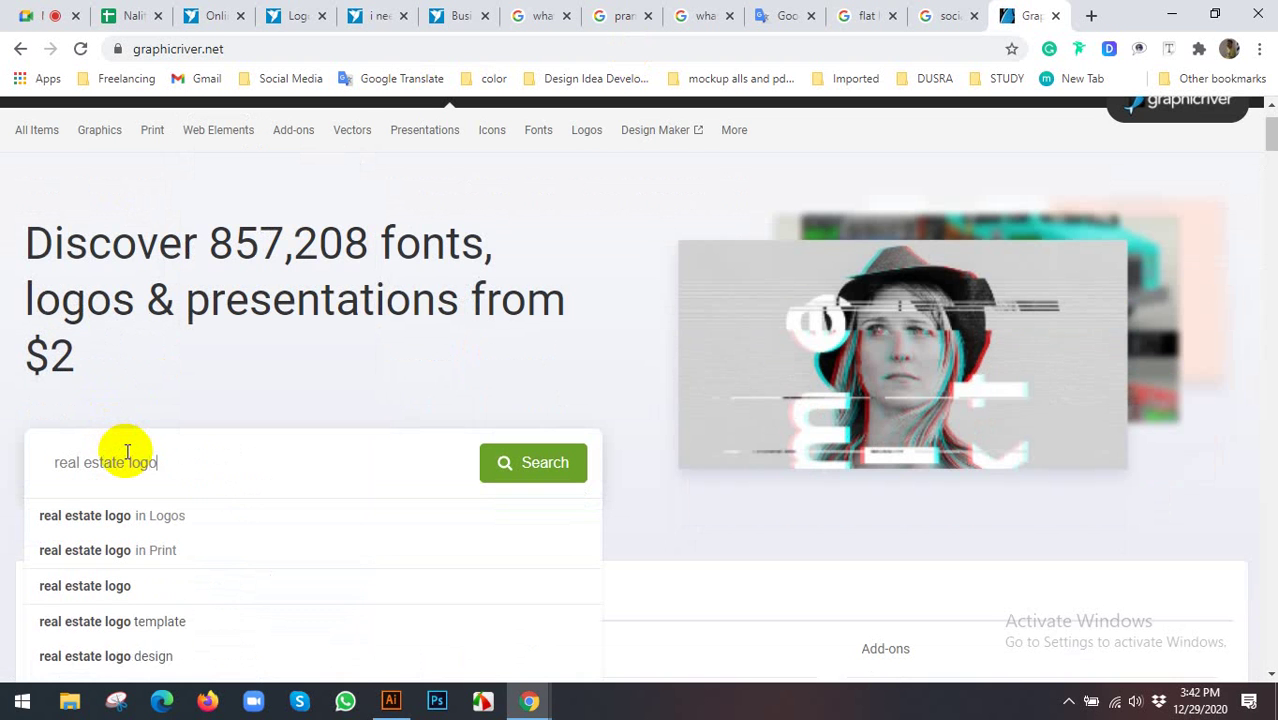
key("Return")
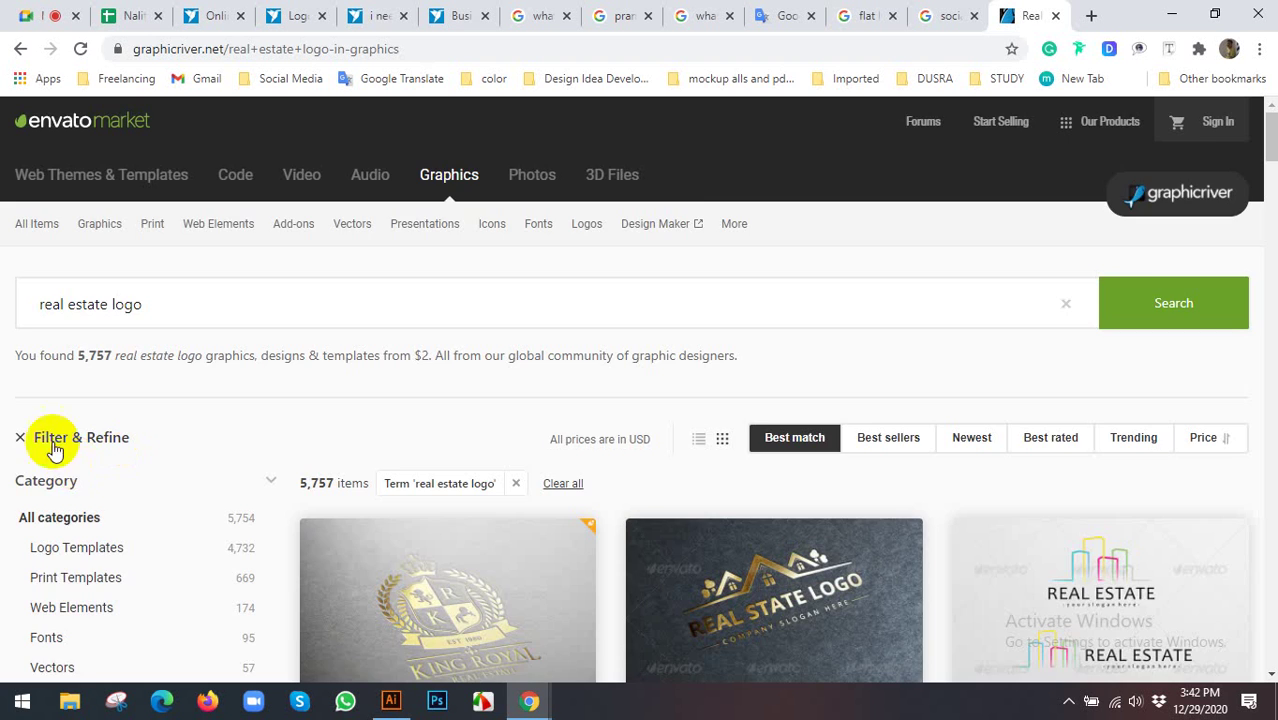
Scroll down through the real estate logo results to browse the templates for ideas
scroll(485, 400, "down", 2)
scroll(425, 416, "down", 1)
scroll(546, 428, "down", 2)
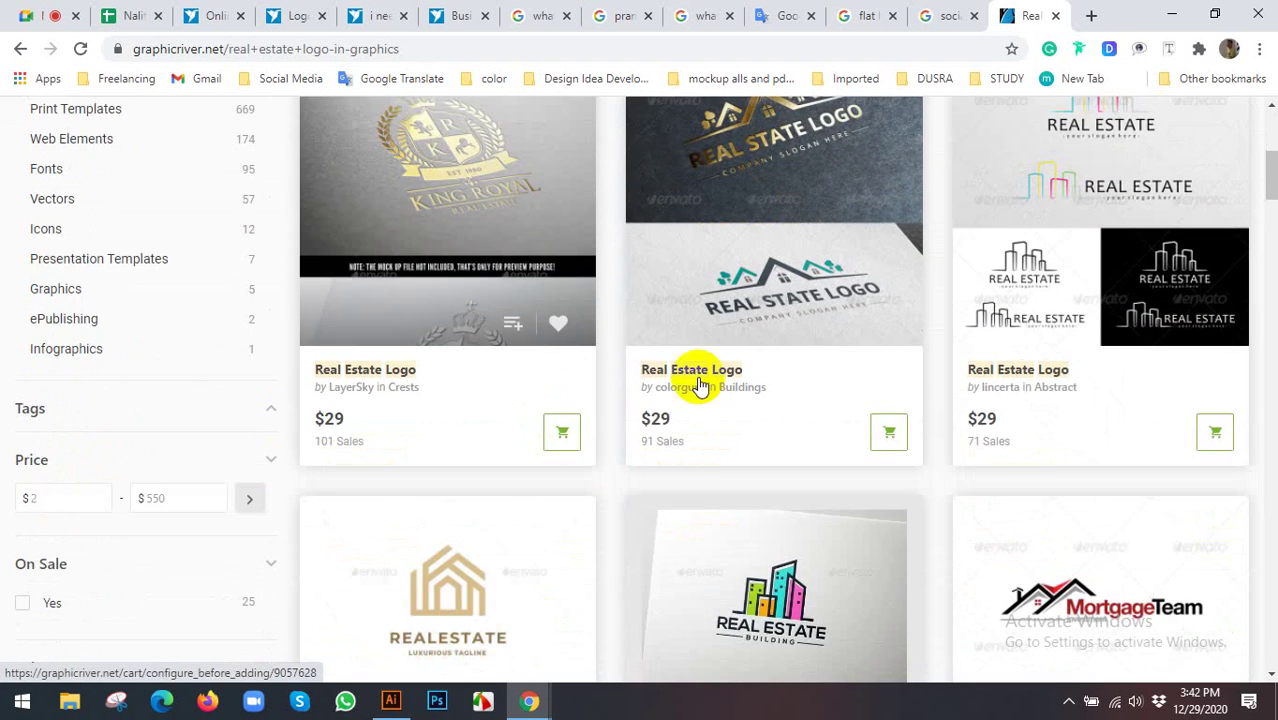
scroll(941, 314, "down", 4)
scroll(940, 318, "down", 2)
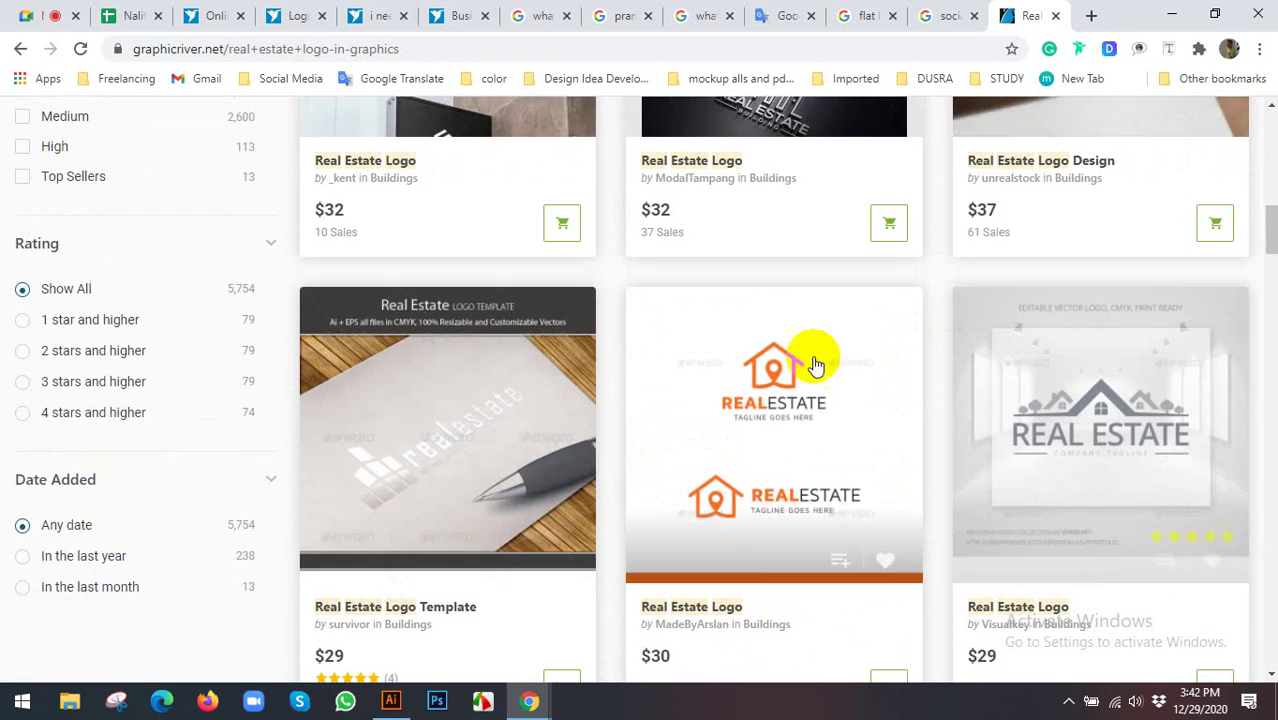
scroll(679, 414, "down", 2)
scroll(679, 418, "down", 2)
scroll(679, 414, "down", 2)
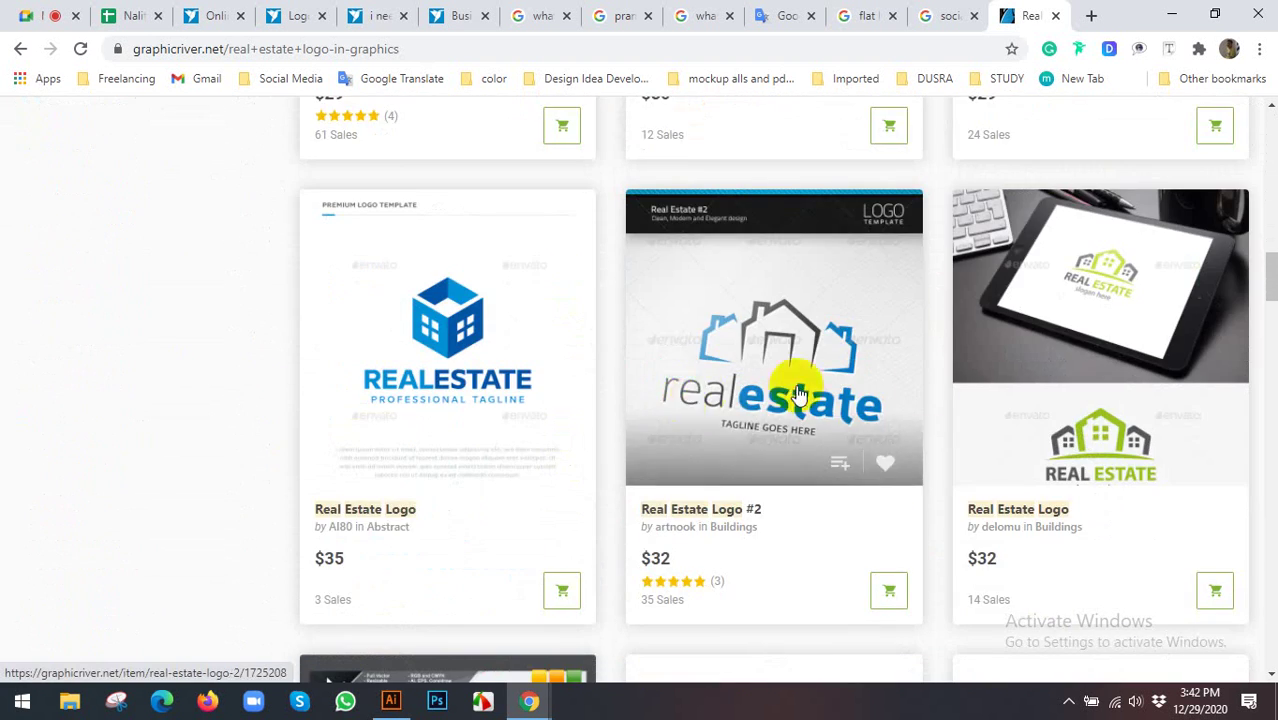
scroll(1024, 390, "down", 2)
scroll(1024, 388, "down", 2)
scroll(1024, 386, "down", 2)
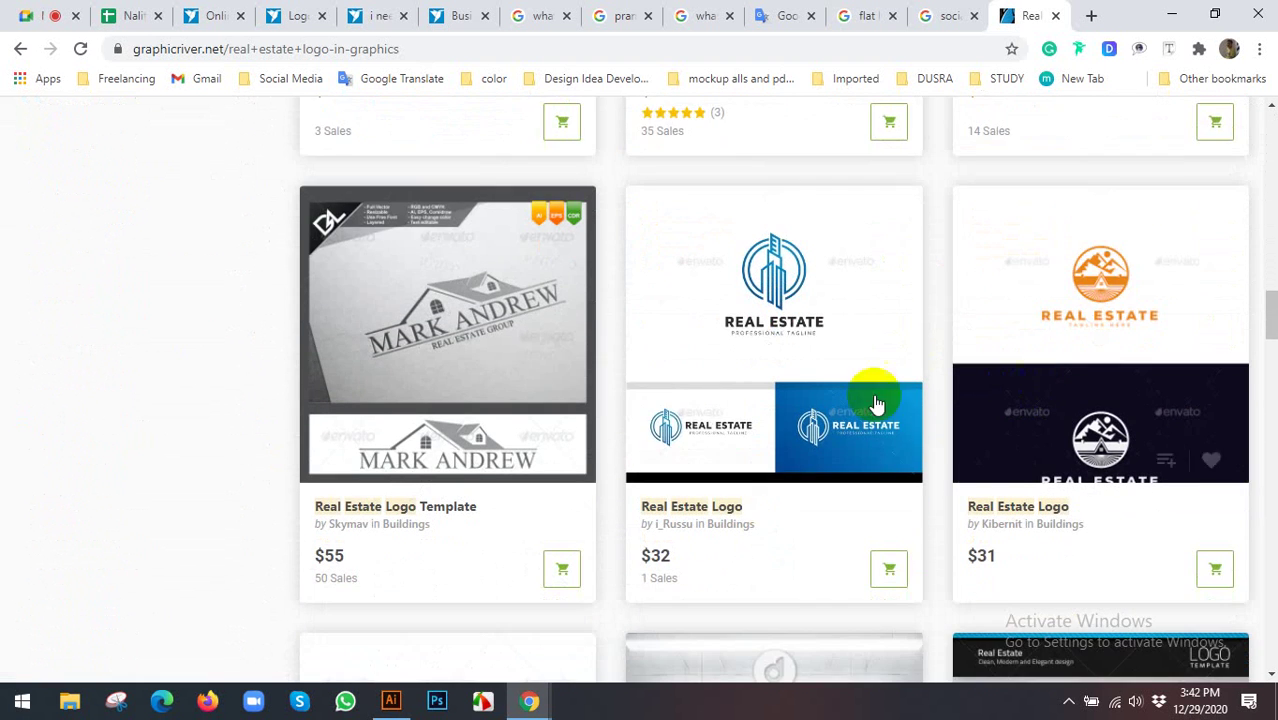
scroll(613, 405, "down", 1)
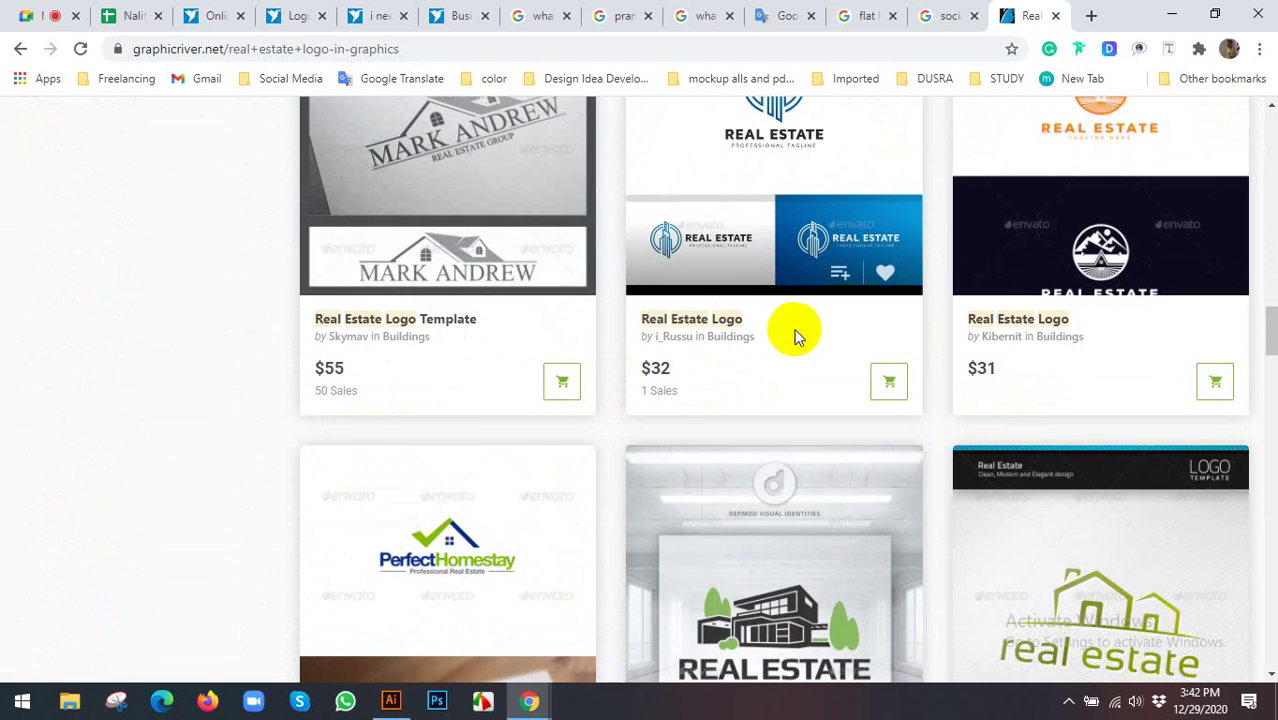
scroll(797, 336, "down", 2)
scroll(797, 336, "down", 1)
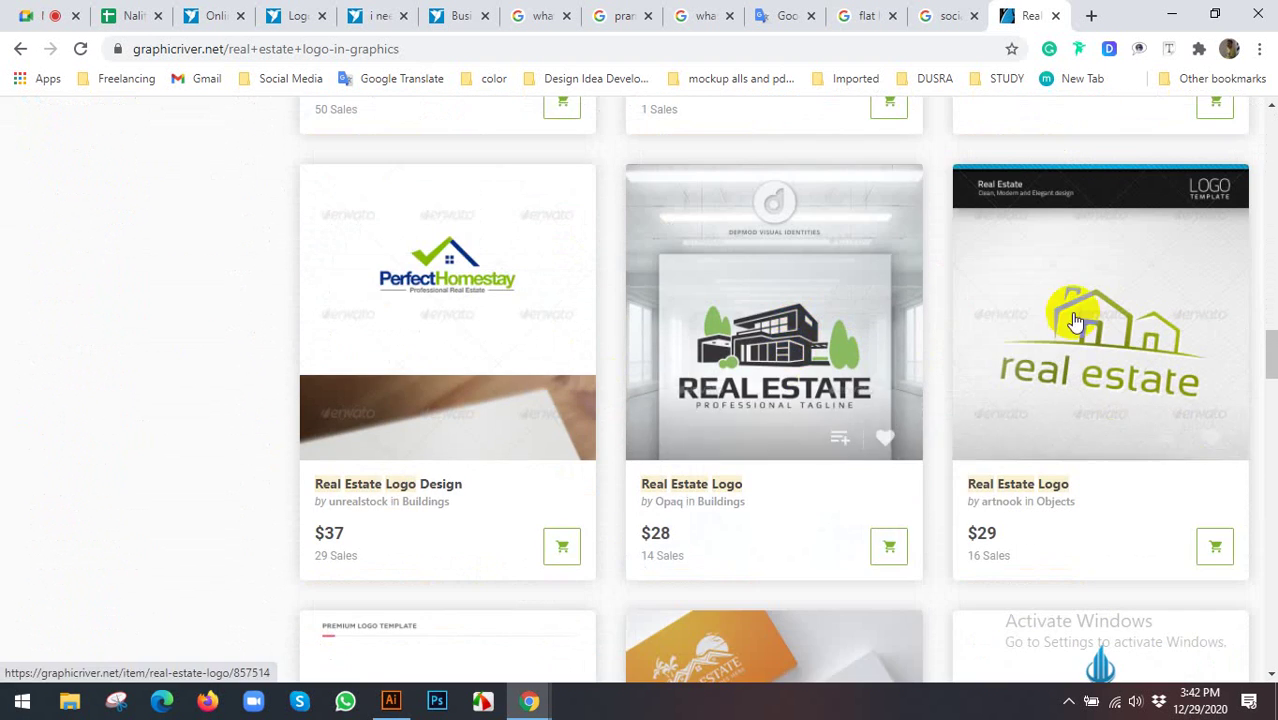
scroll(1083, 332, "down", 4)
scroll(964, 342, "down", 2)
scroll(959, 337, "down", 2)
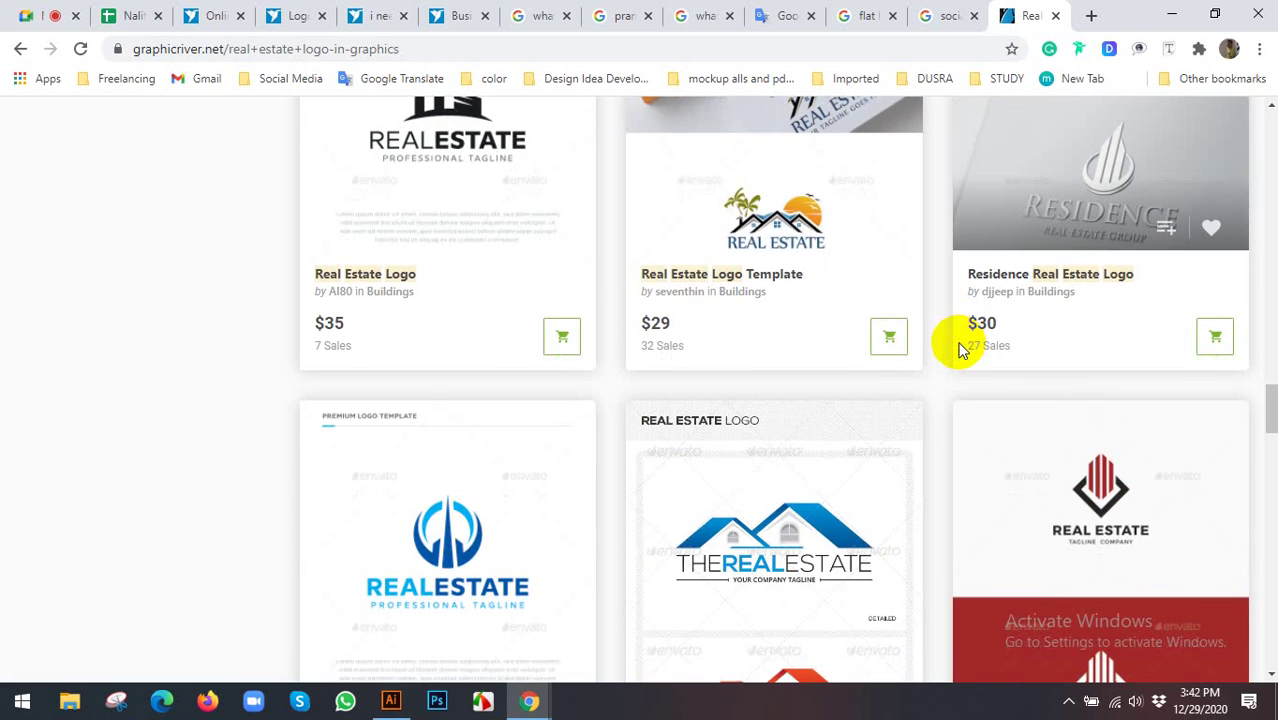
scroll(959, 337, "up", 3)
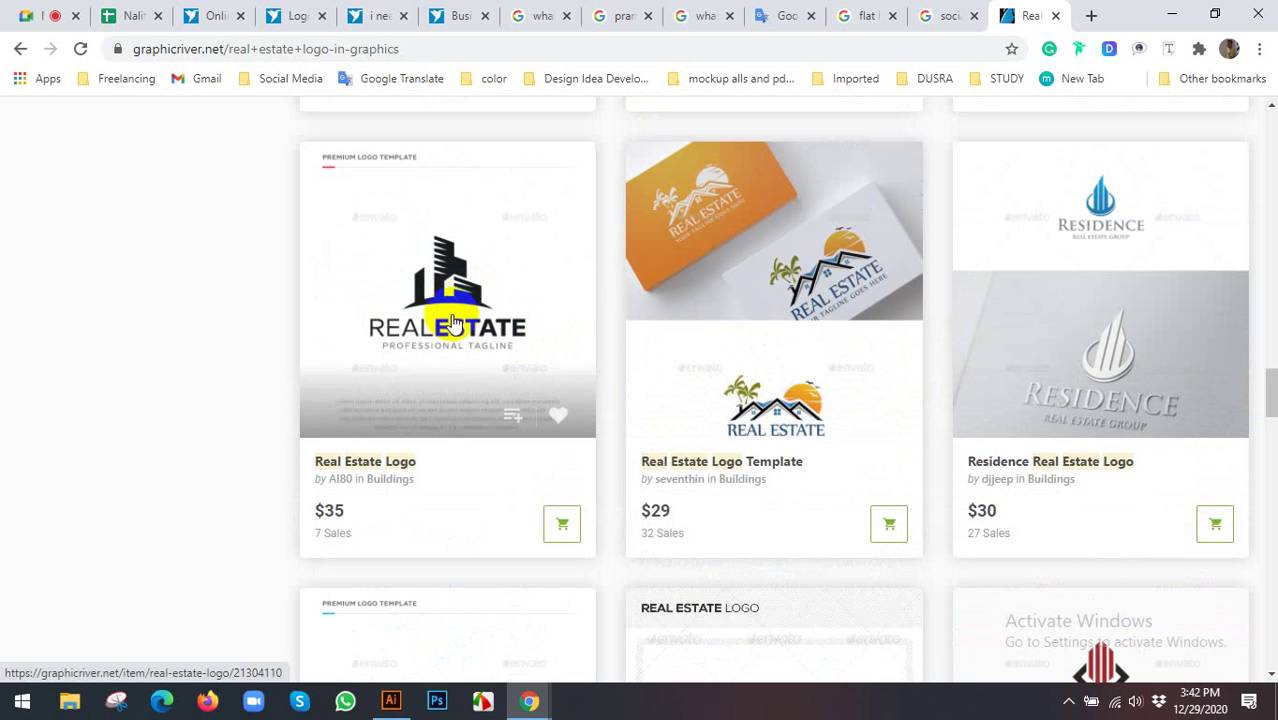
scroll(465, 415, "down", 3)
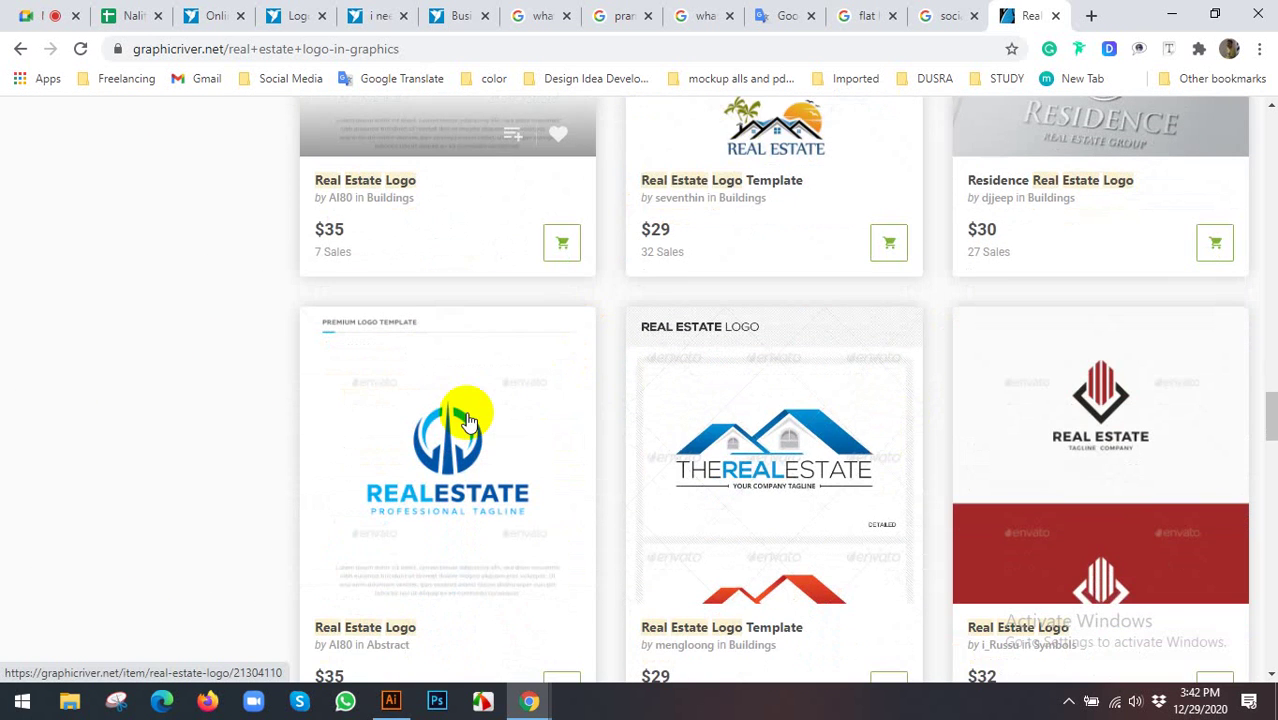
Open the $35 Real Estate Logo item and scroll through its previews and file list
left_click(457, 134)
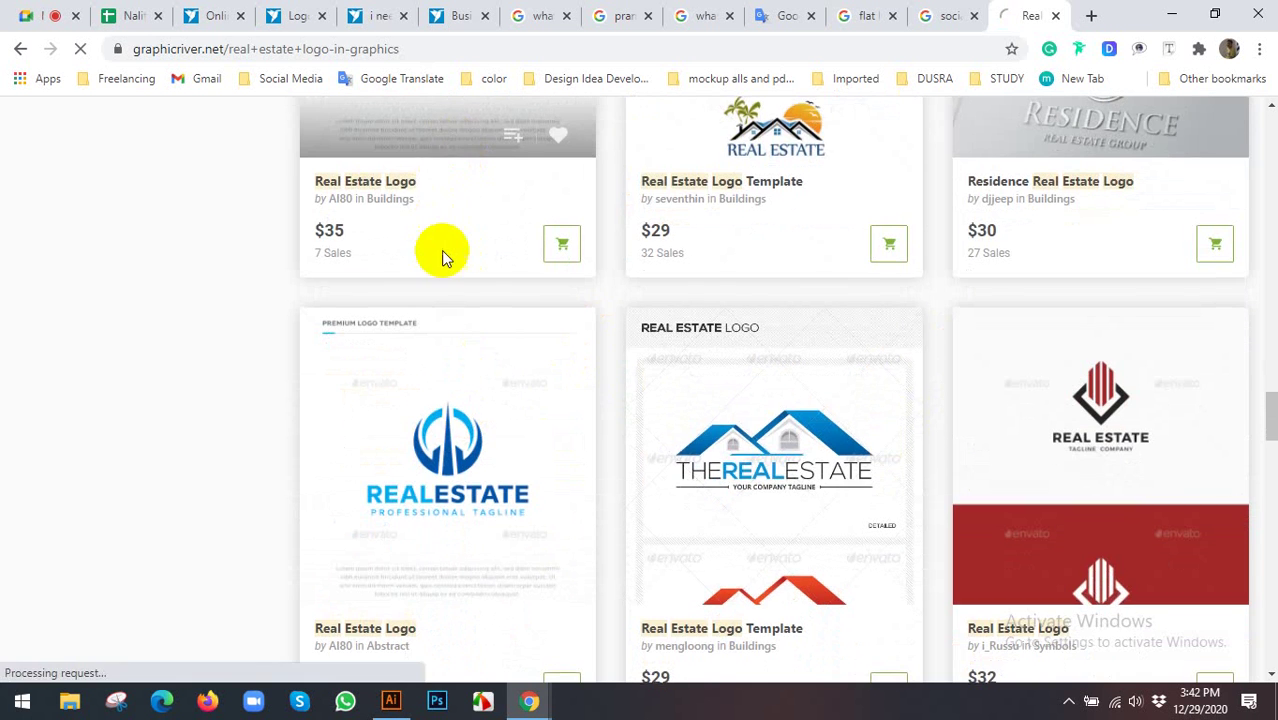
scroll(442, 254, "up", 3)
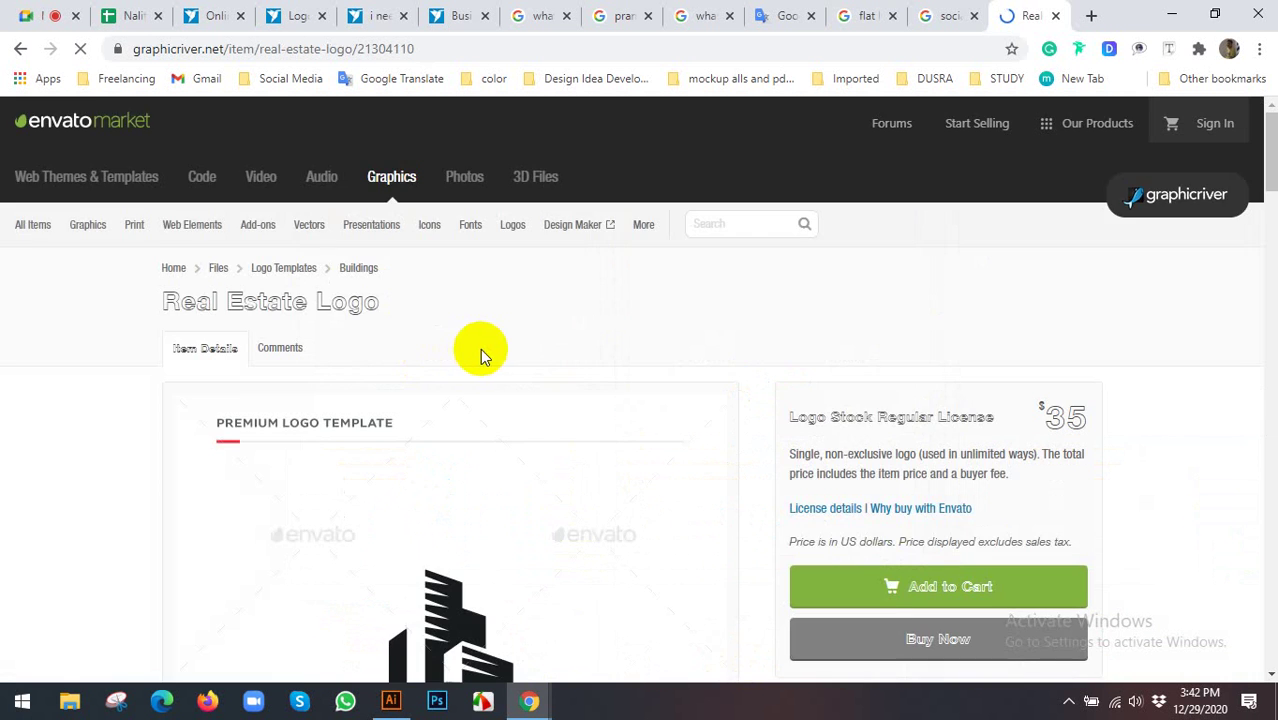
scroll(478, 380, "down", 5)
scroll(472, 396, "down", 4)
scroll(474, 392, "down", 2)
scroll(468, 389, "down", 4)
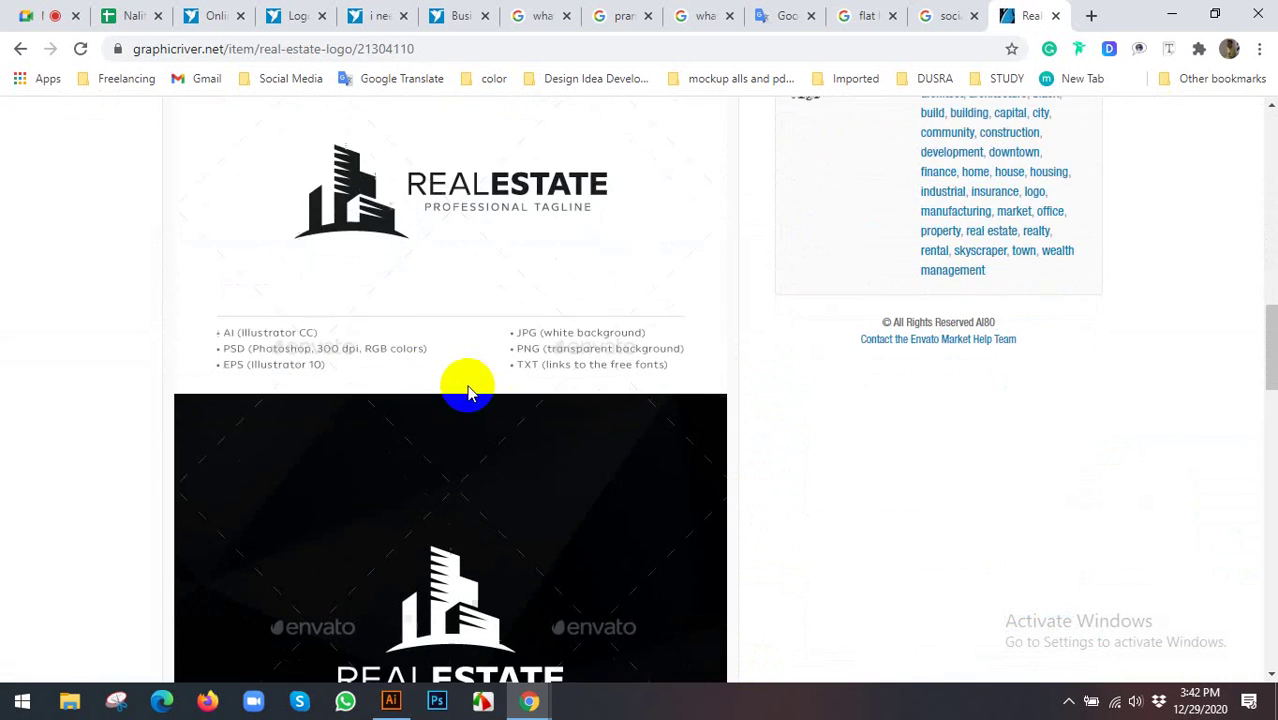
scroll(500, 350, "down", 1)
scroll(513, 332, "down", 3)
scroll(528, 337, "down", 3)
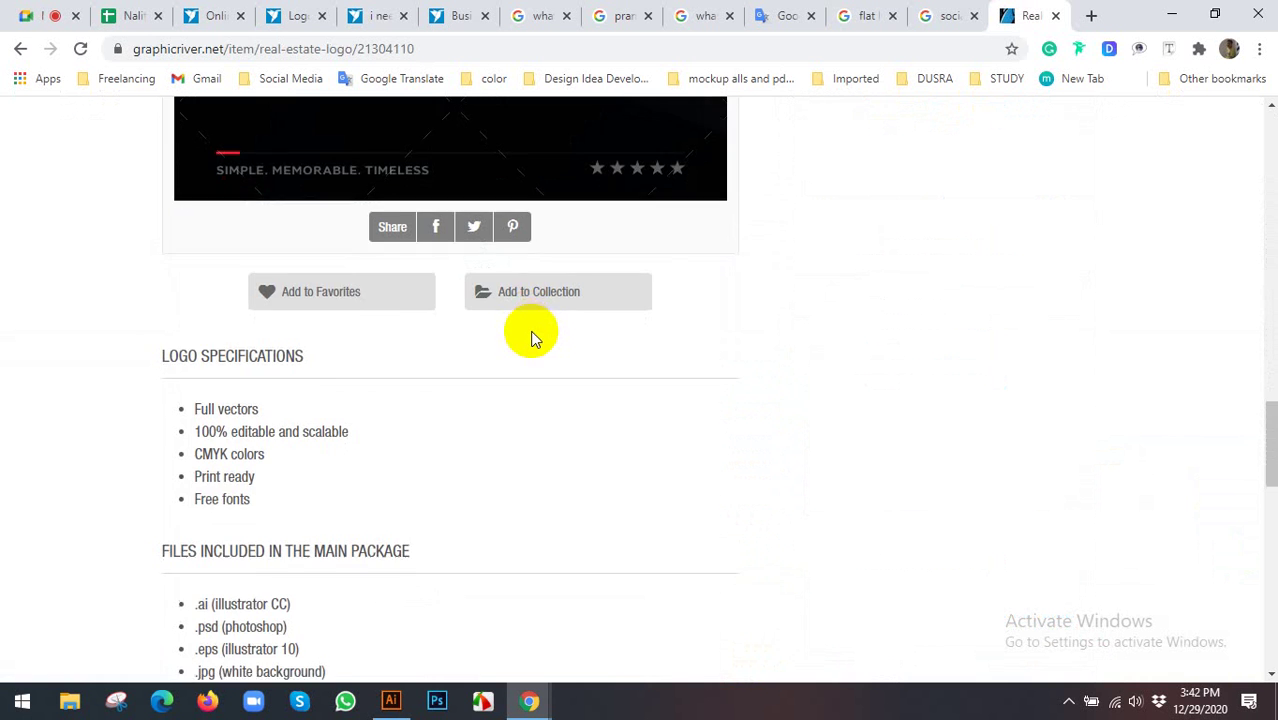
scroll(530, 337, "down", 3)
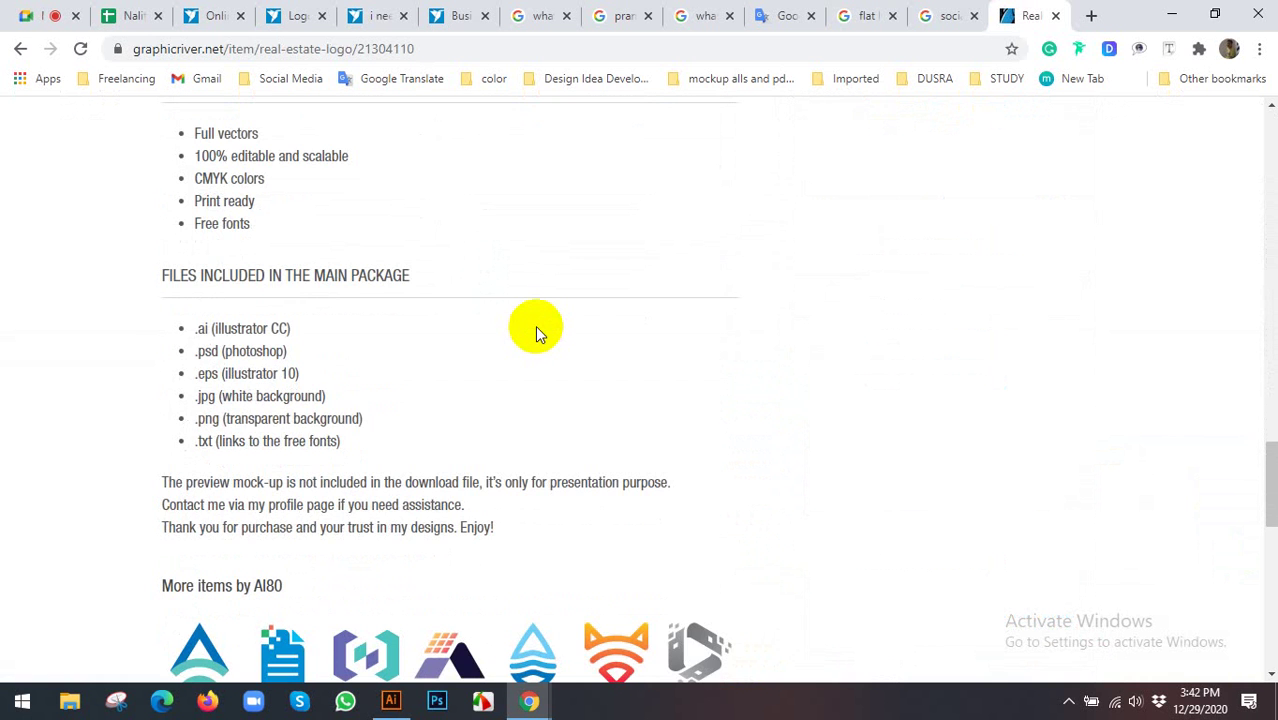
scroll(530, 330, "down", 2)
scroll(400, 420, "up", 2)
scroll(133, 462, "up", 1)
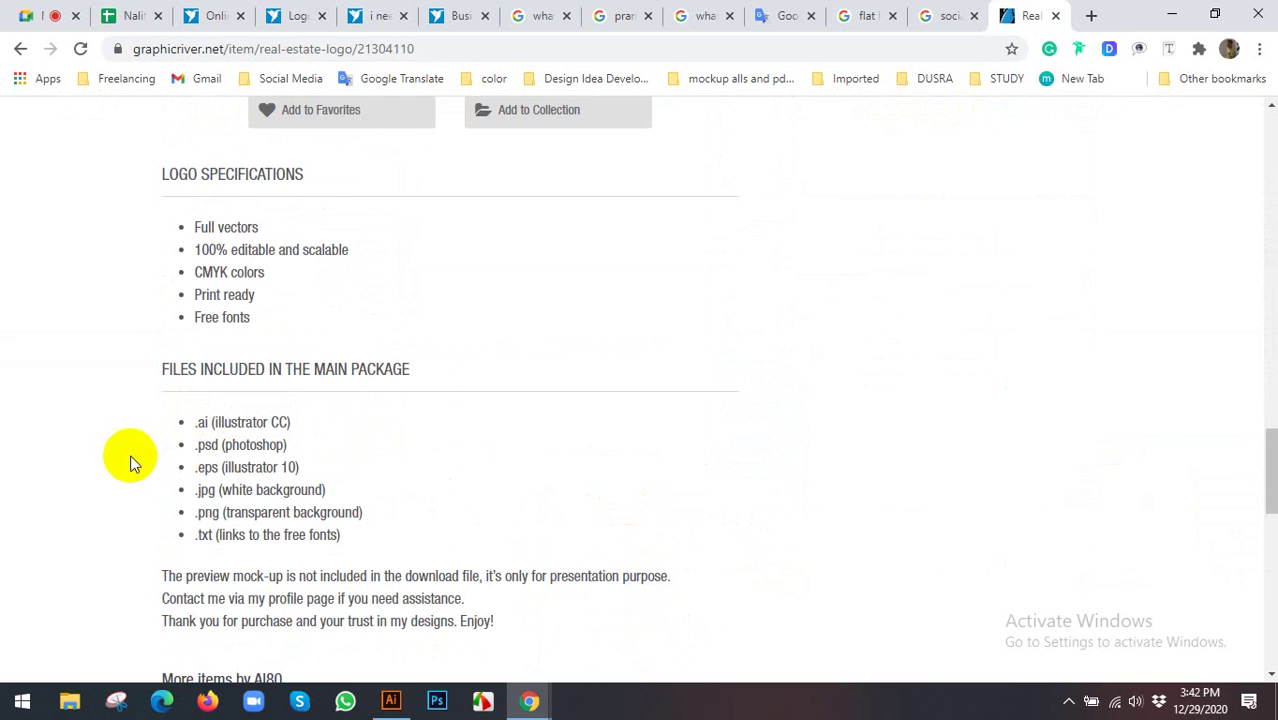
scroll(150, 441, "up", 3)
scroll(170, 439, "down", 8)
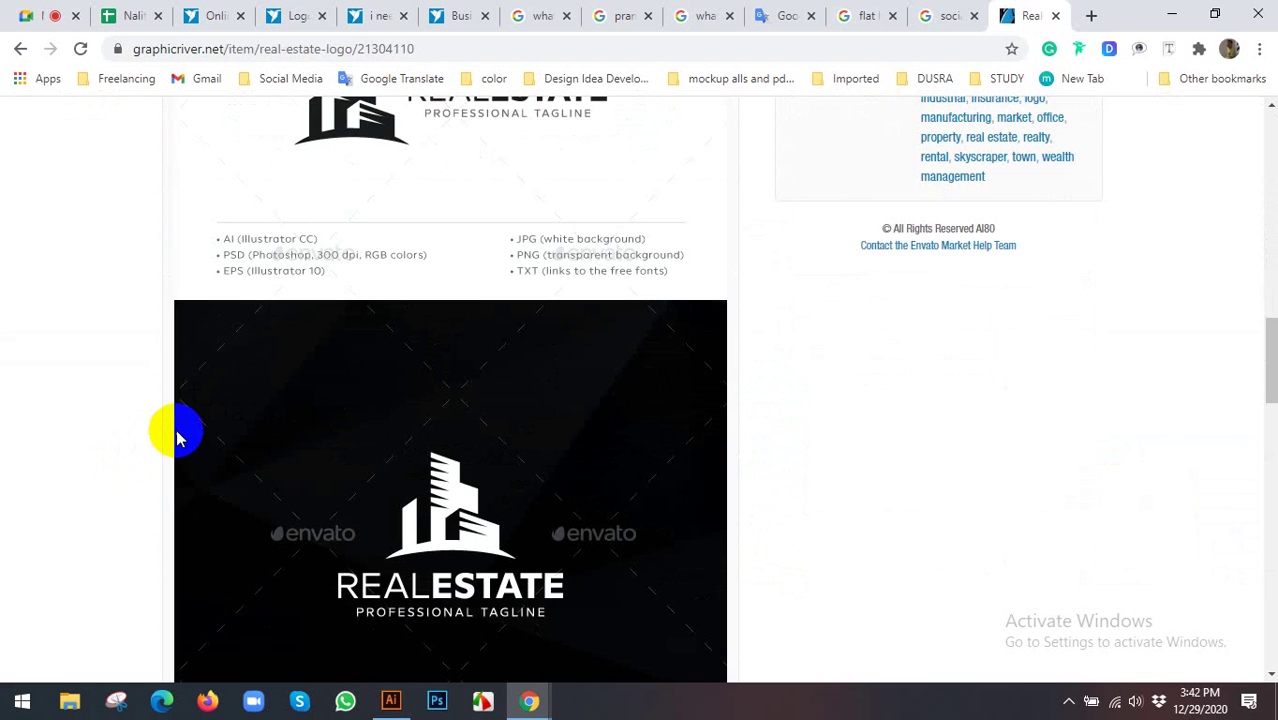
scroll(370, 505, "down", 1)
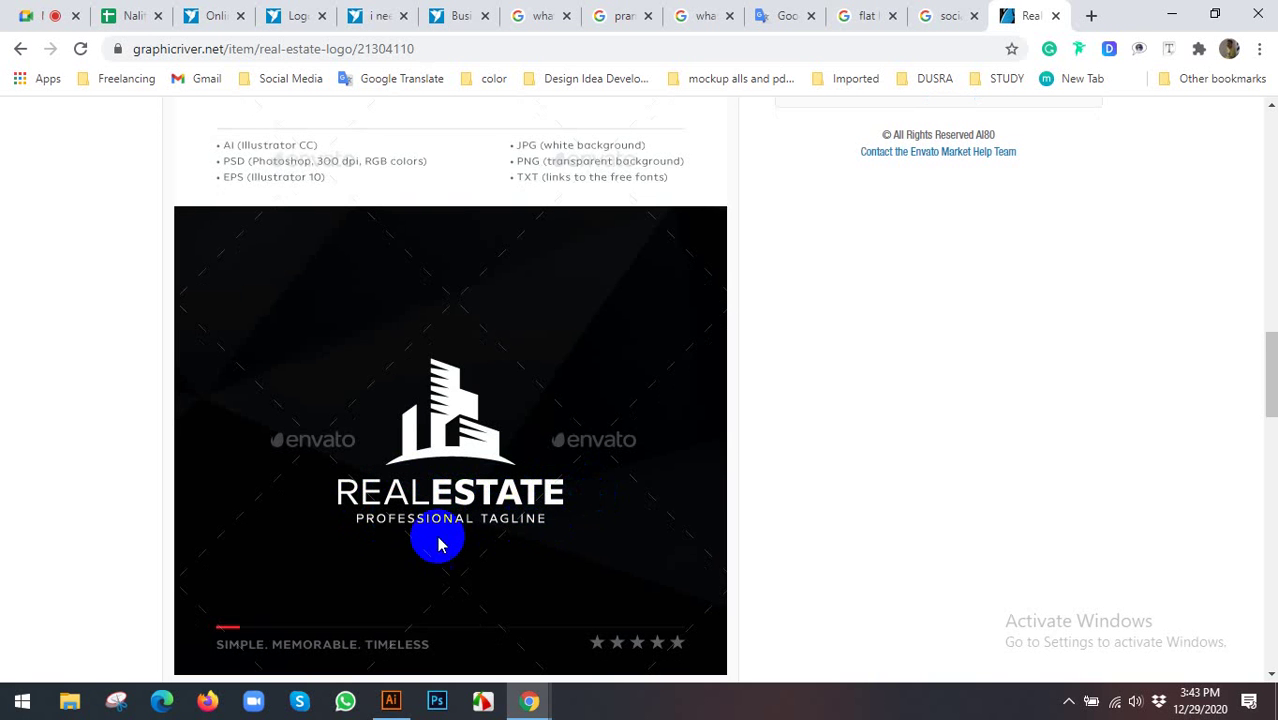
Scroll back up to the top of the Real Estate Logo item page
scroll(541, 513, "up", 1)
scroll(541, 513, "up", 2)
scroll(539, 513, "up", 3)
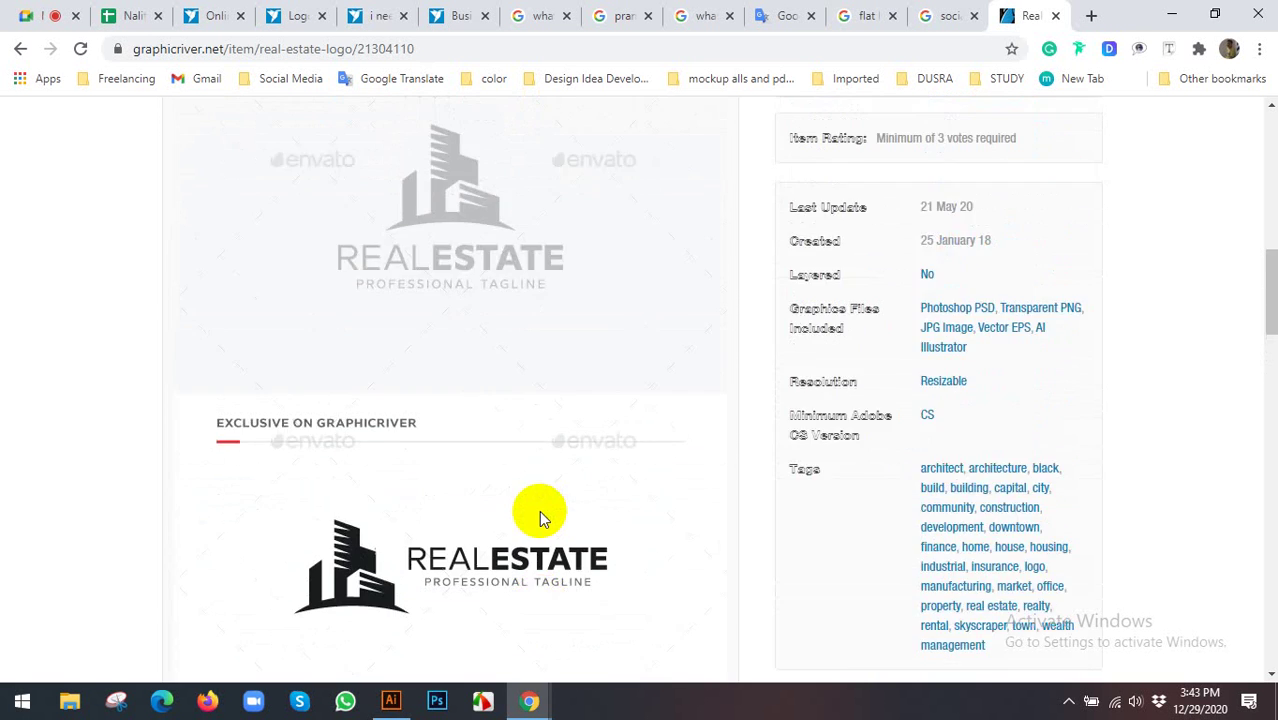
scroll(539, 517, "up", 2)
scroll(539, 517, "down", 3)
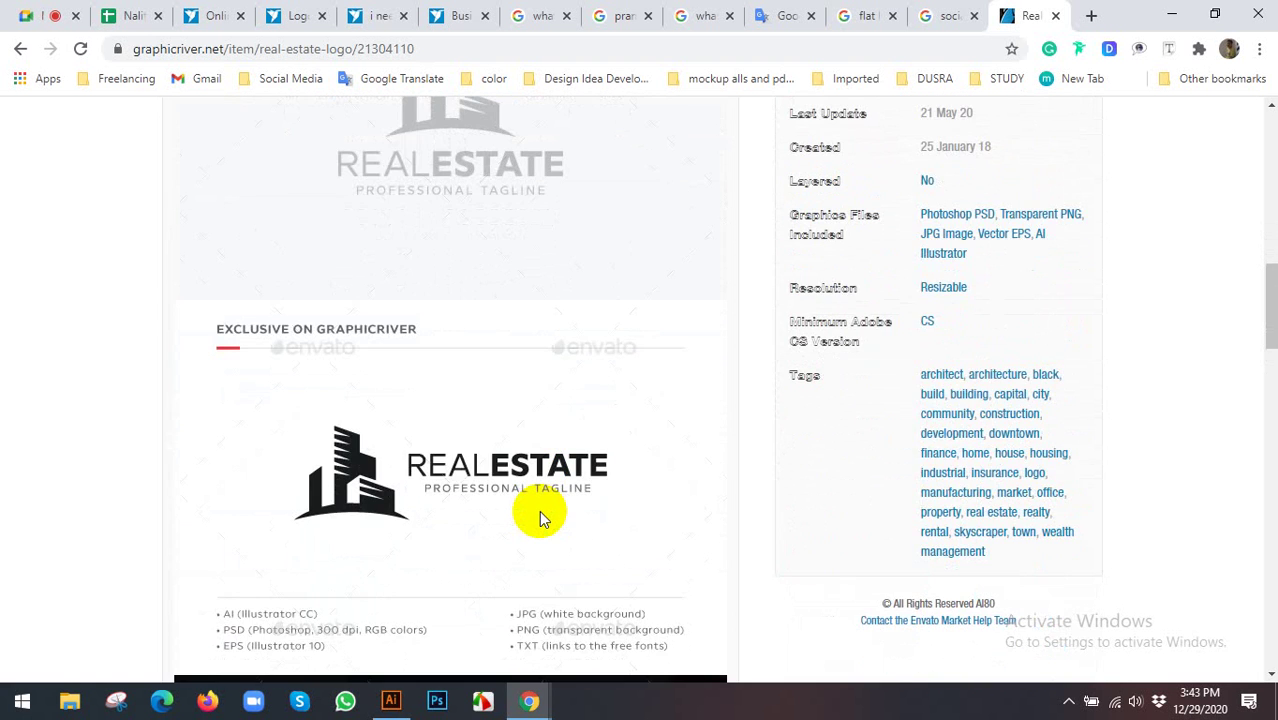
scroll(539, 517, "up", 6)
scroll(539, 517, "up", 3)
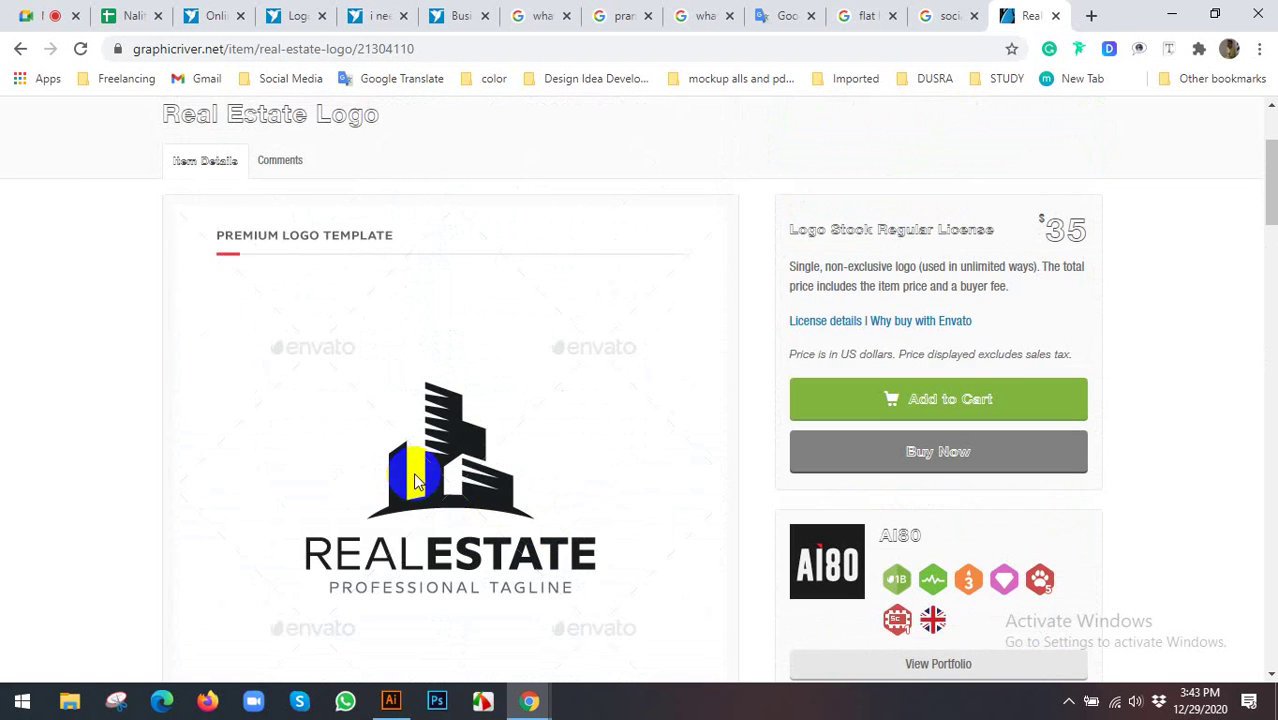
scroll(415, 480, "up", 2)
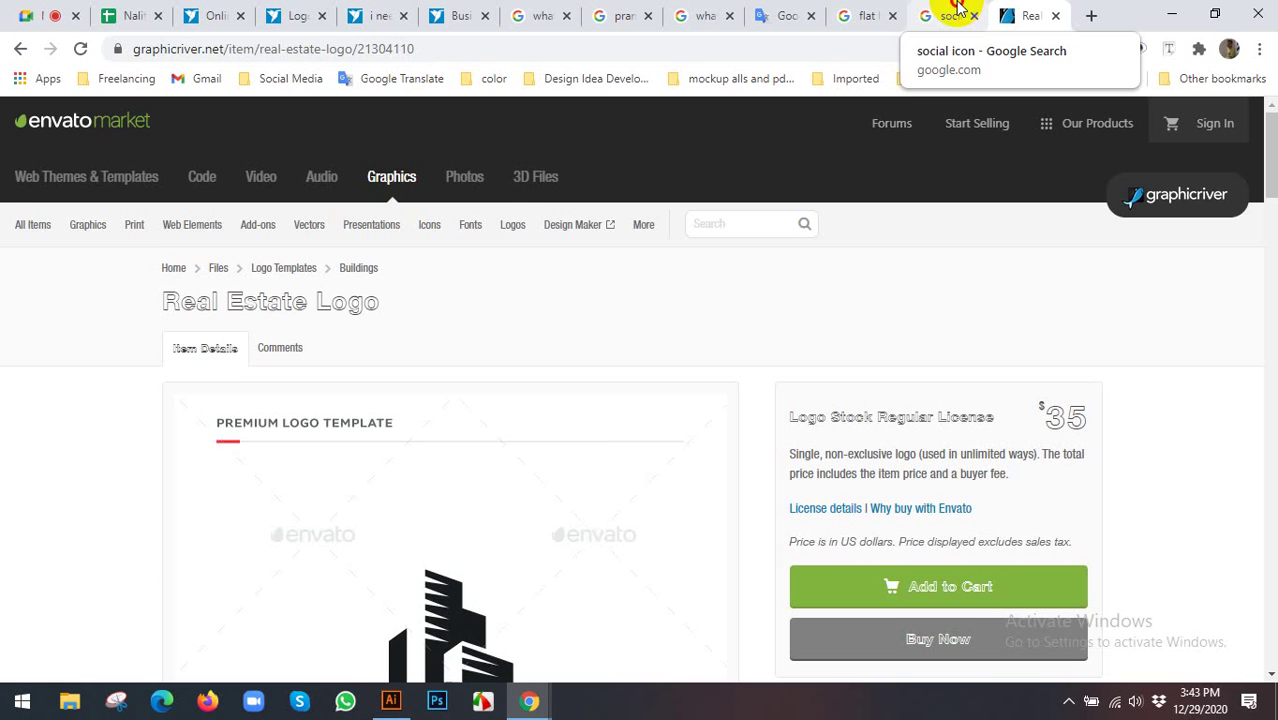
Replace the social icon image search with a Google search for 'character logo shutterstock'
left_click(950, 15)
left_click(632, 50)
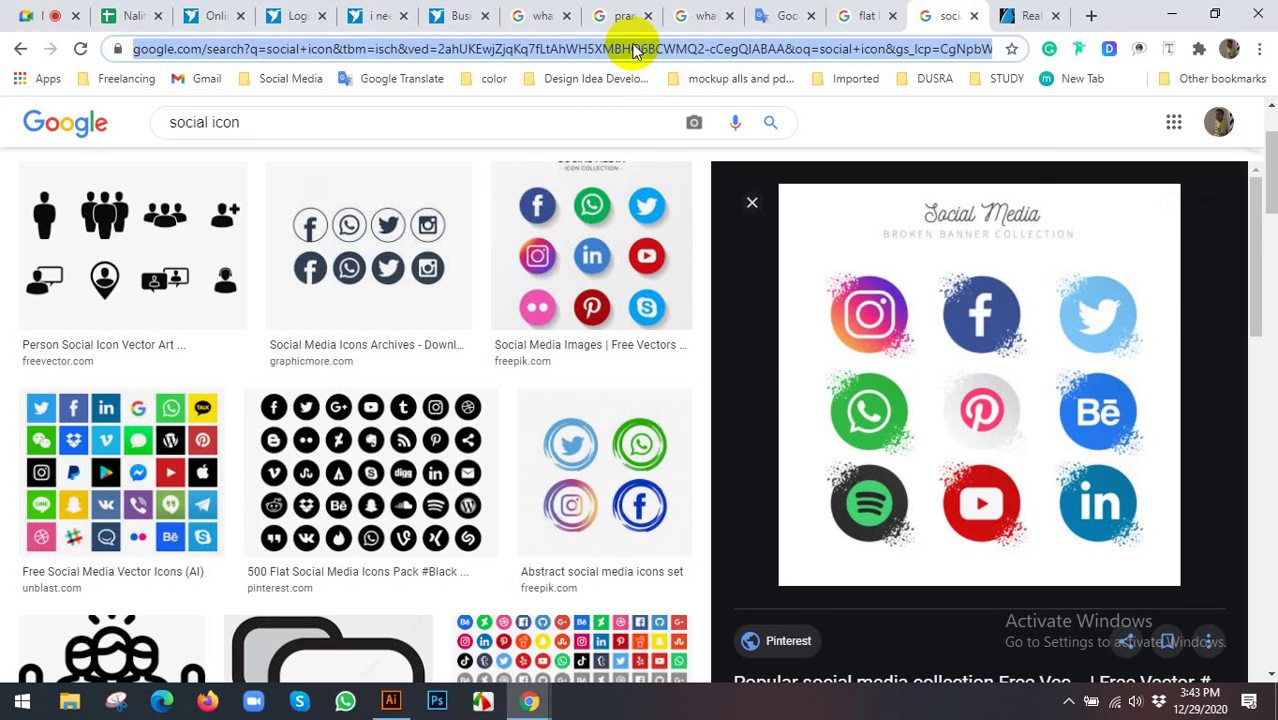
type("char")
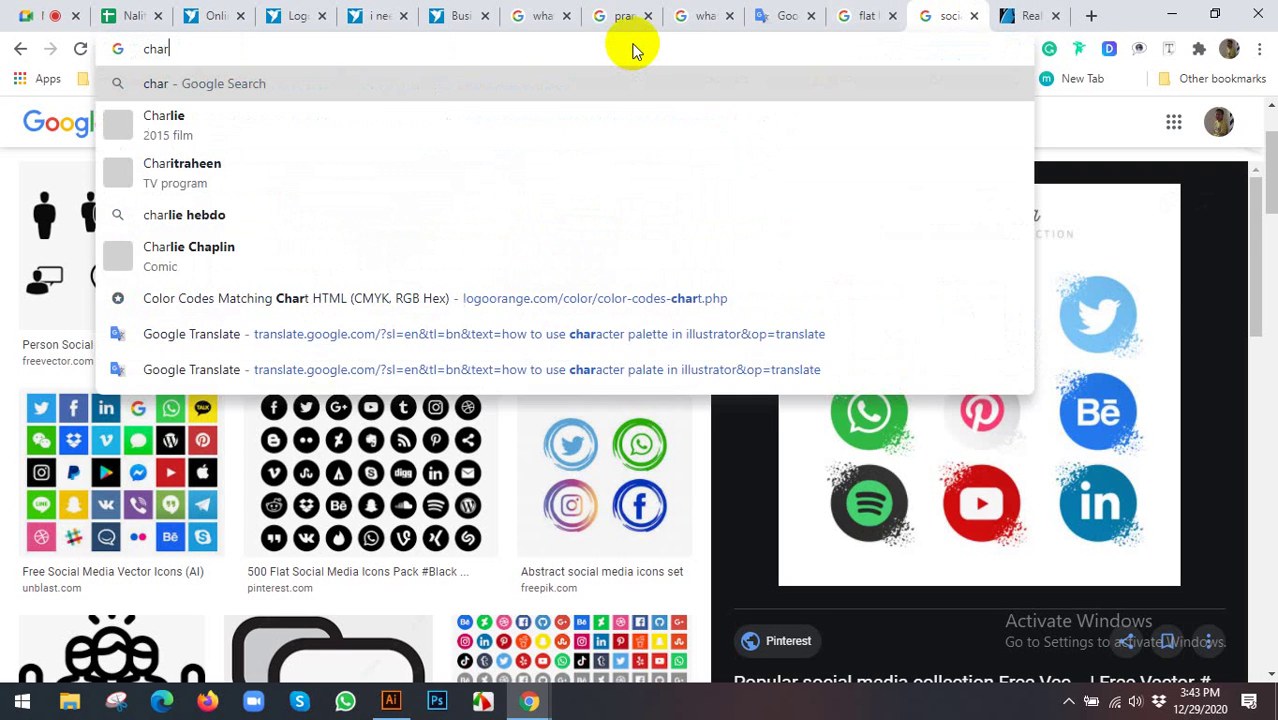
type("acter logo")
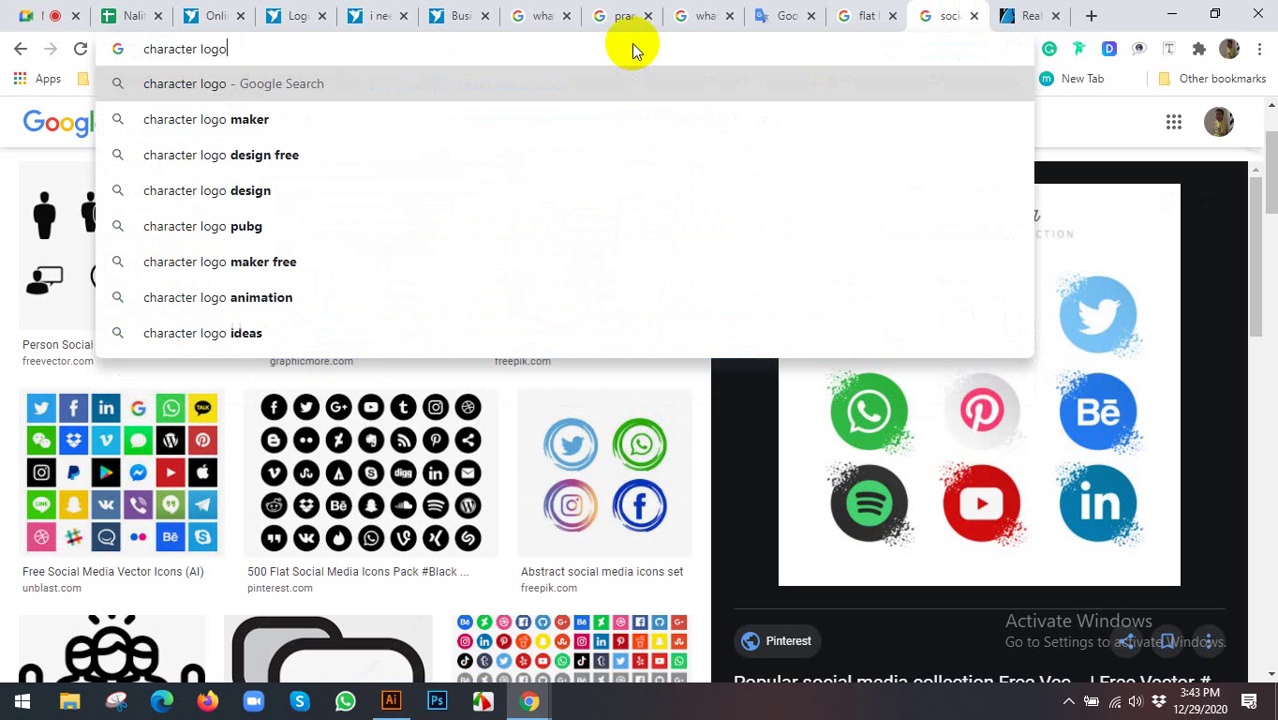
type(" shu")
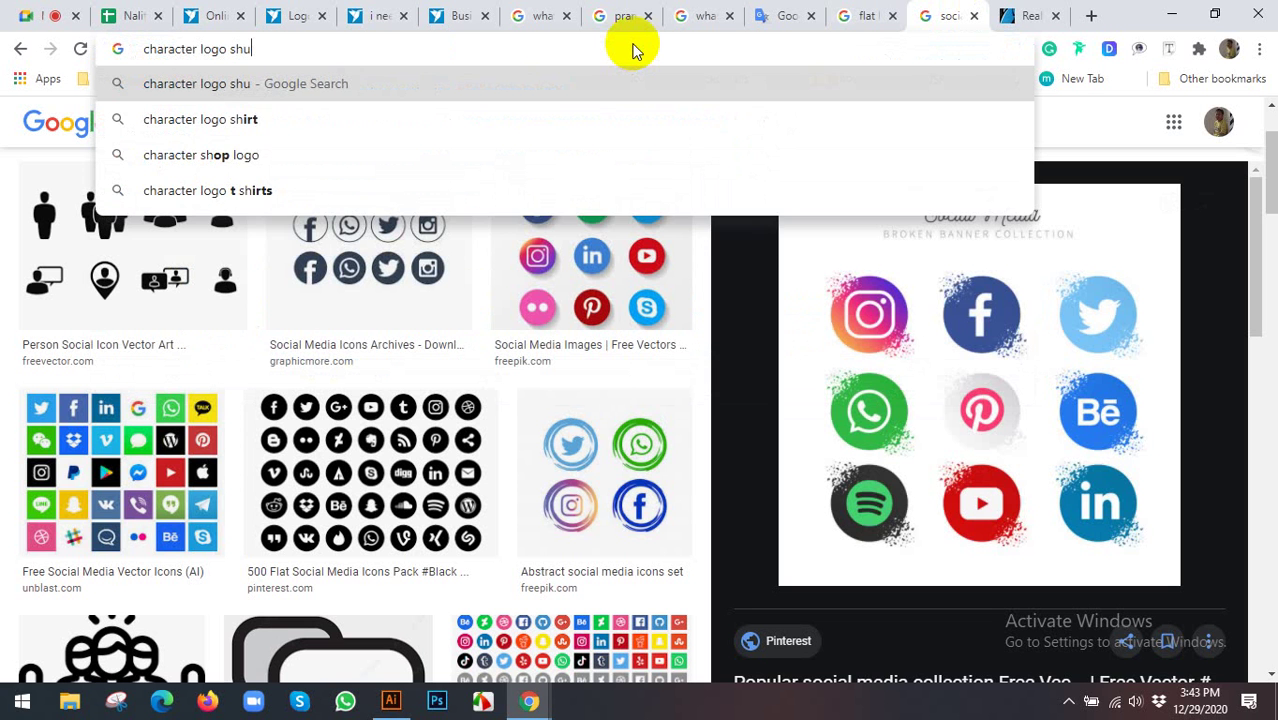
type("tterstock")
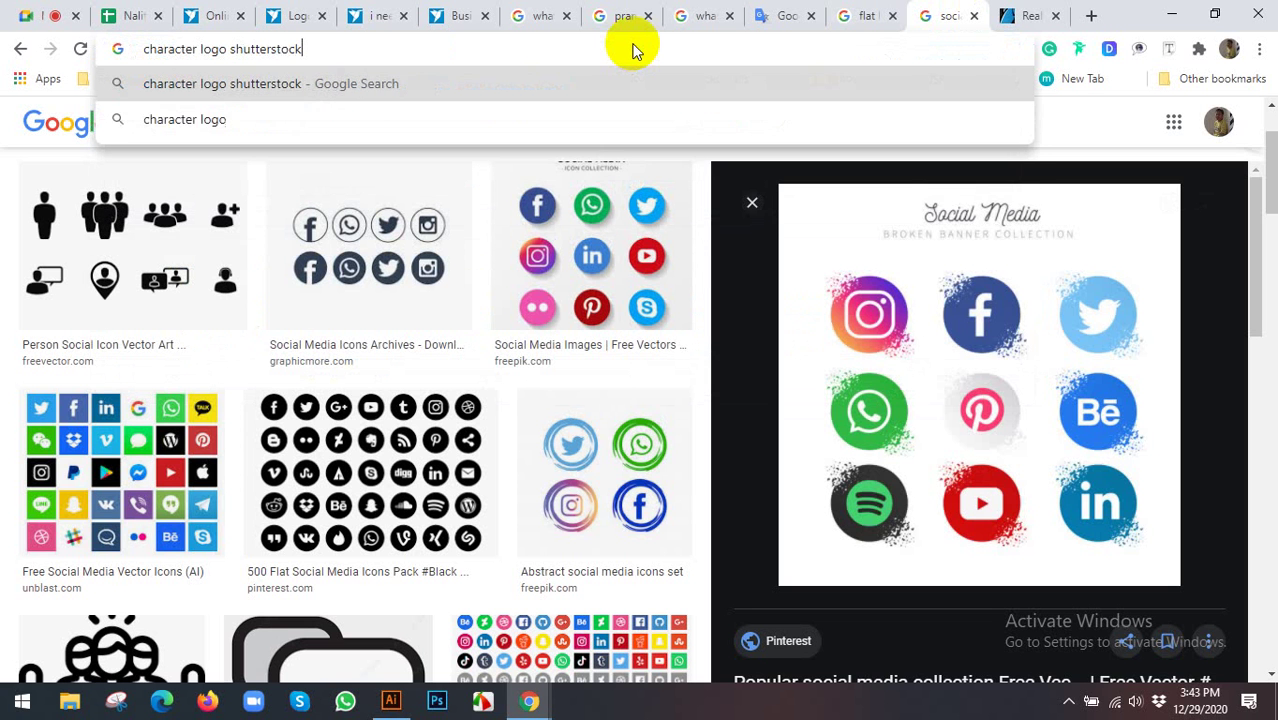
key("Return")
Admit the waiting participant to the video call, then return to the search results
left_click(48, 14)
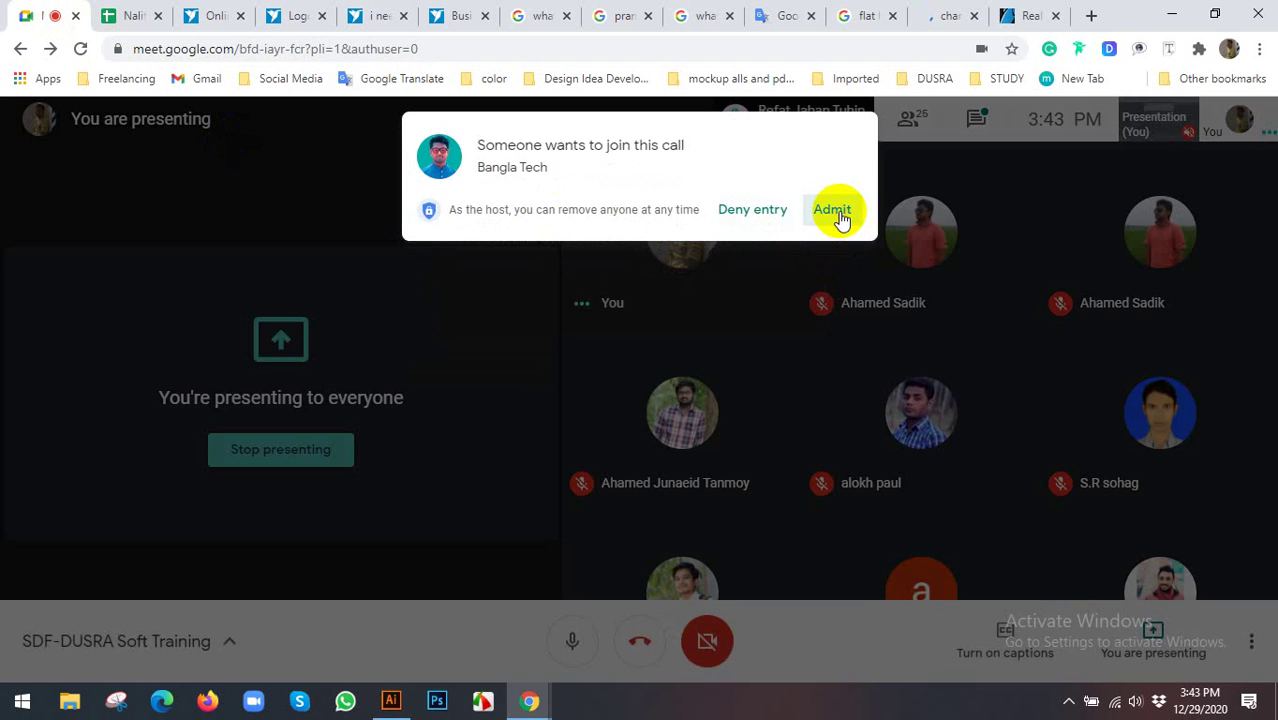
left_click(833, 212)
left_click(955, 14)
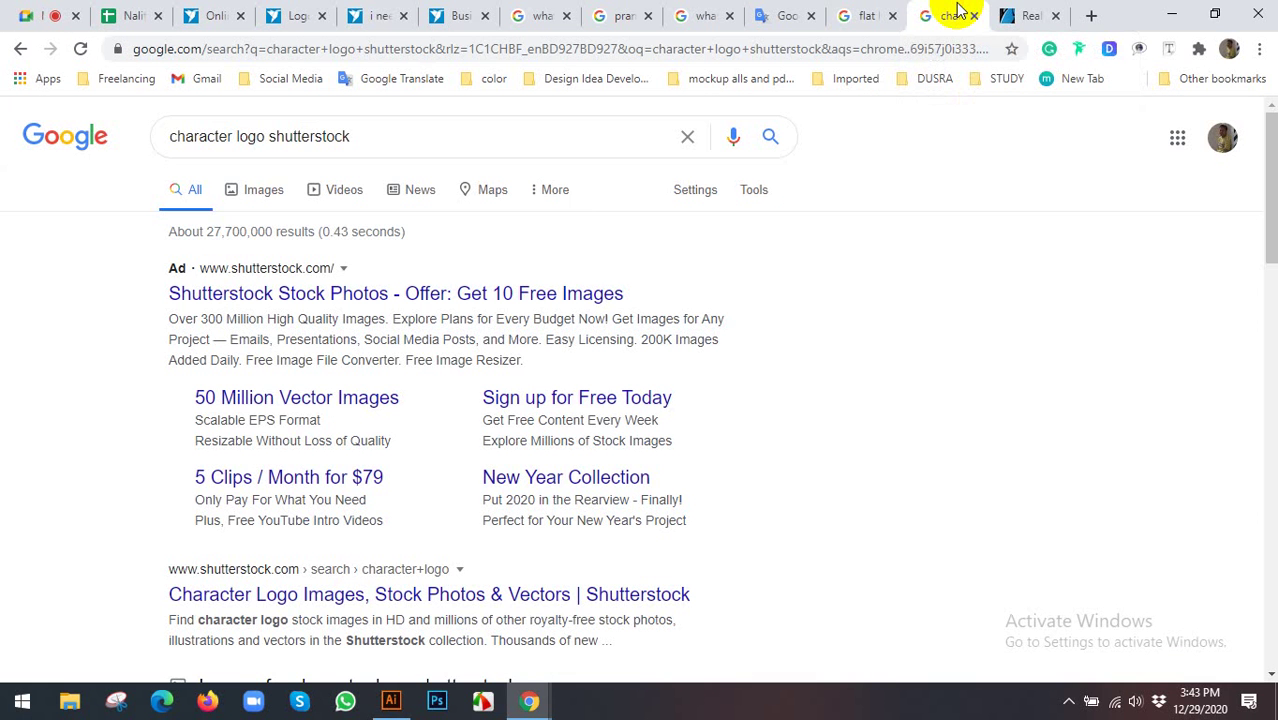
Open Shutterstock from the ad, search images for 'character logo', and browse the results
left_click(209, 300)
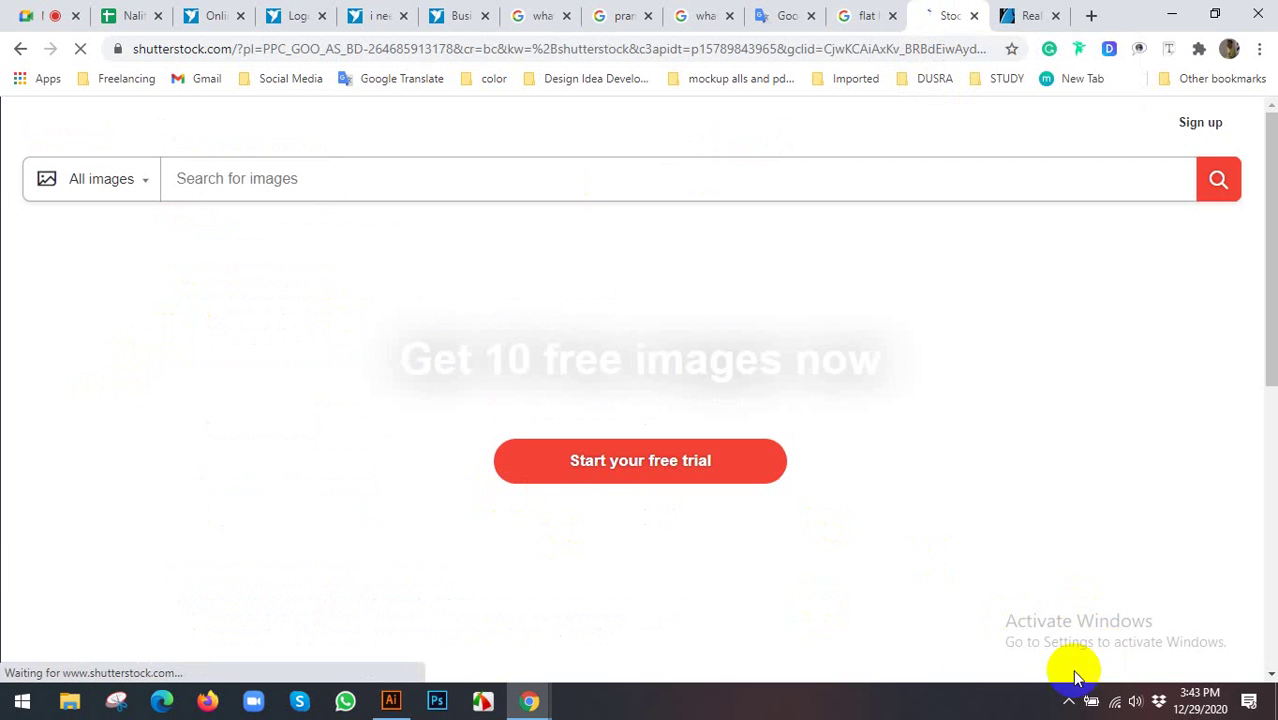
left_click(370, 185)
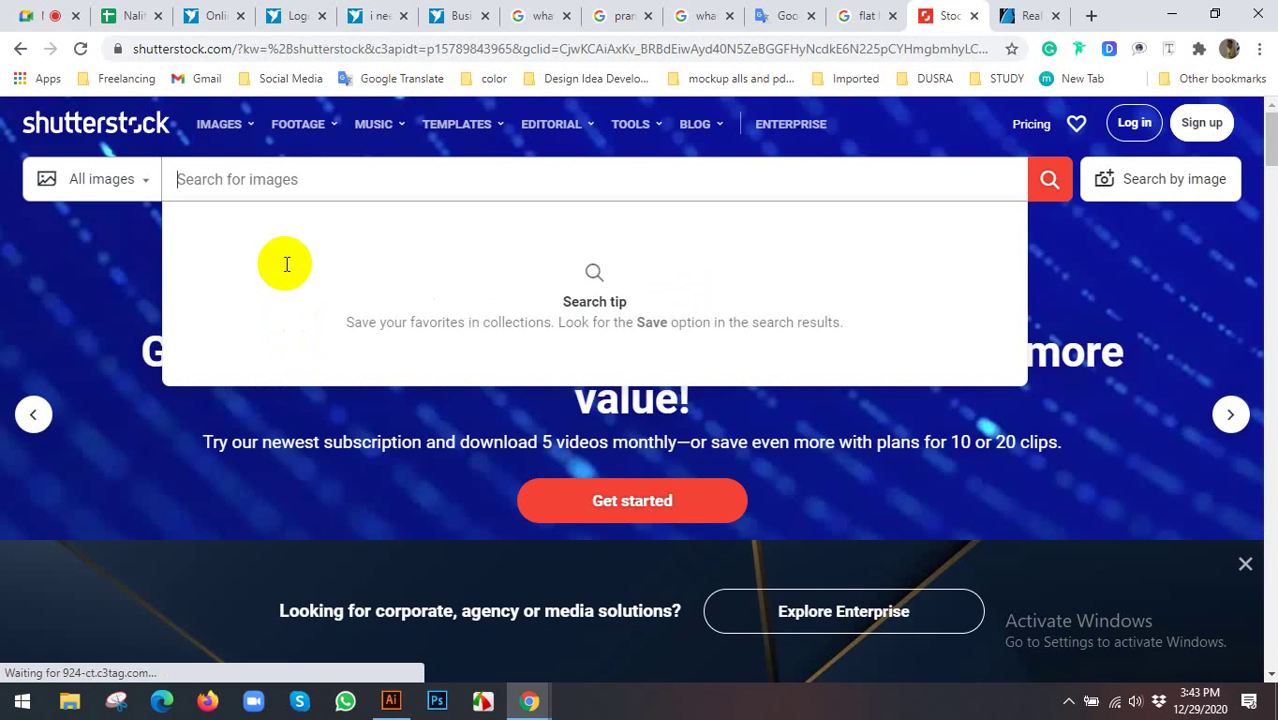
type("charac")
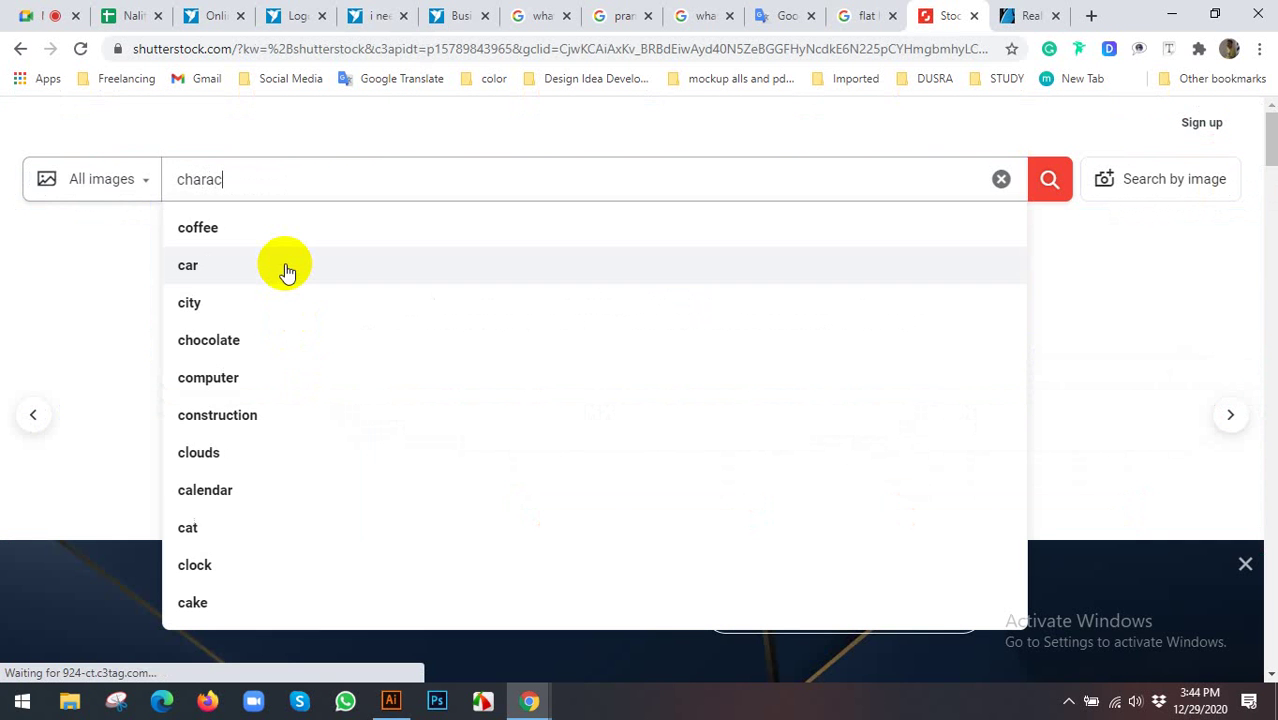
type("ter")
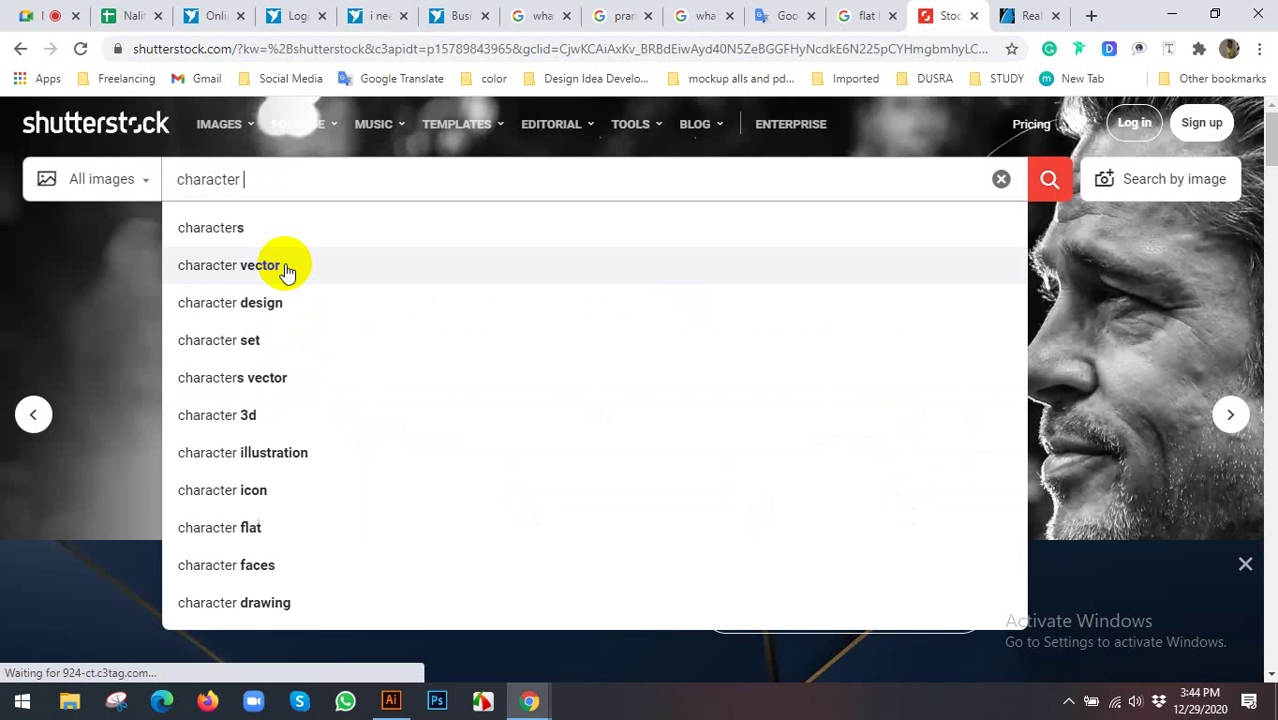
type(" logo")
key("Return")
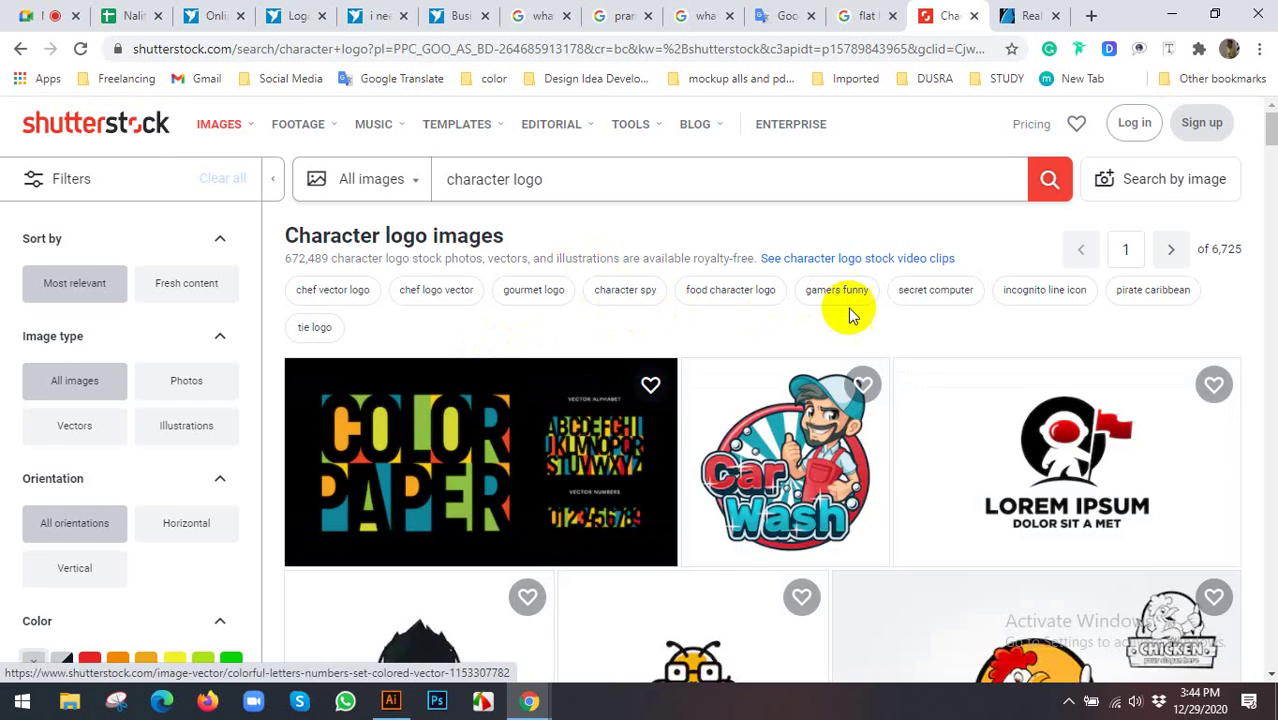
scroll(849, 316, "down", 3)
scroll(813, 310, "down", 3)
scroll(812, 314, "down", 2)
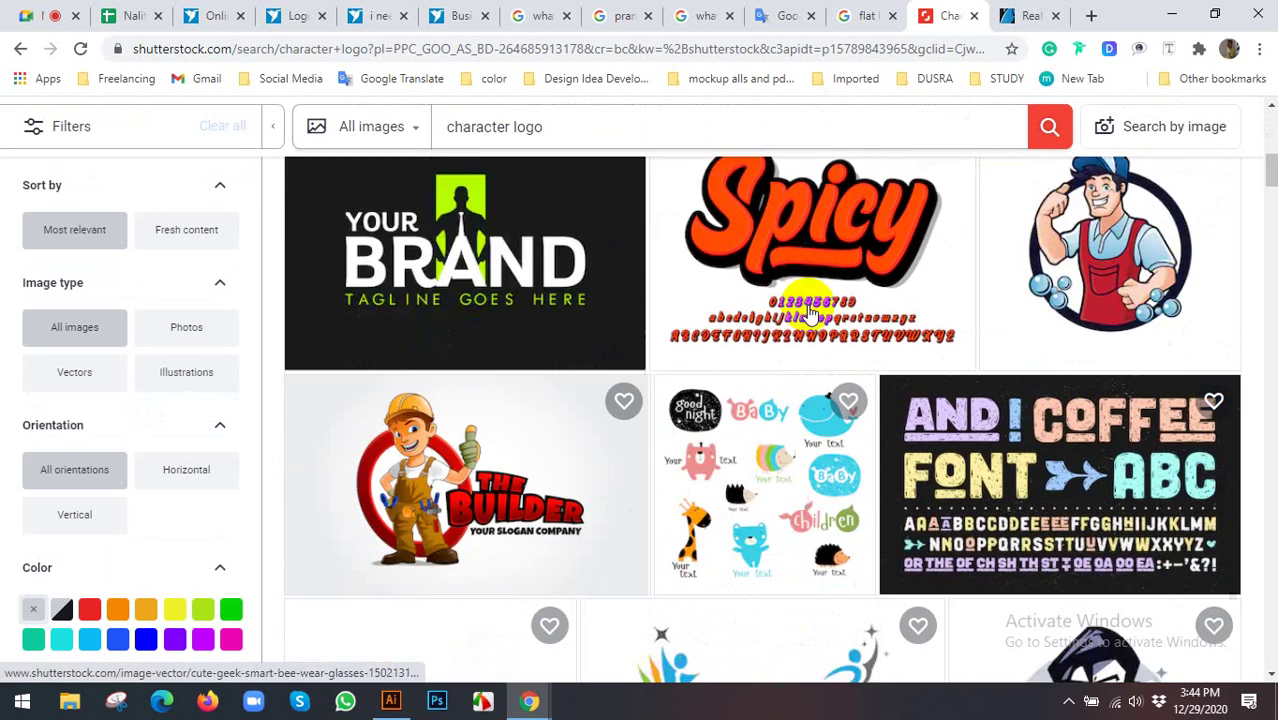
scroll(736, 322, "down", 4)
scroll(450, 340, "down", 5)
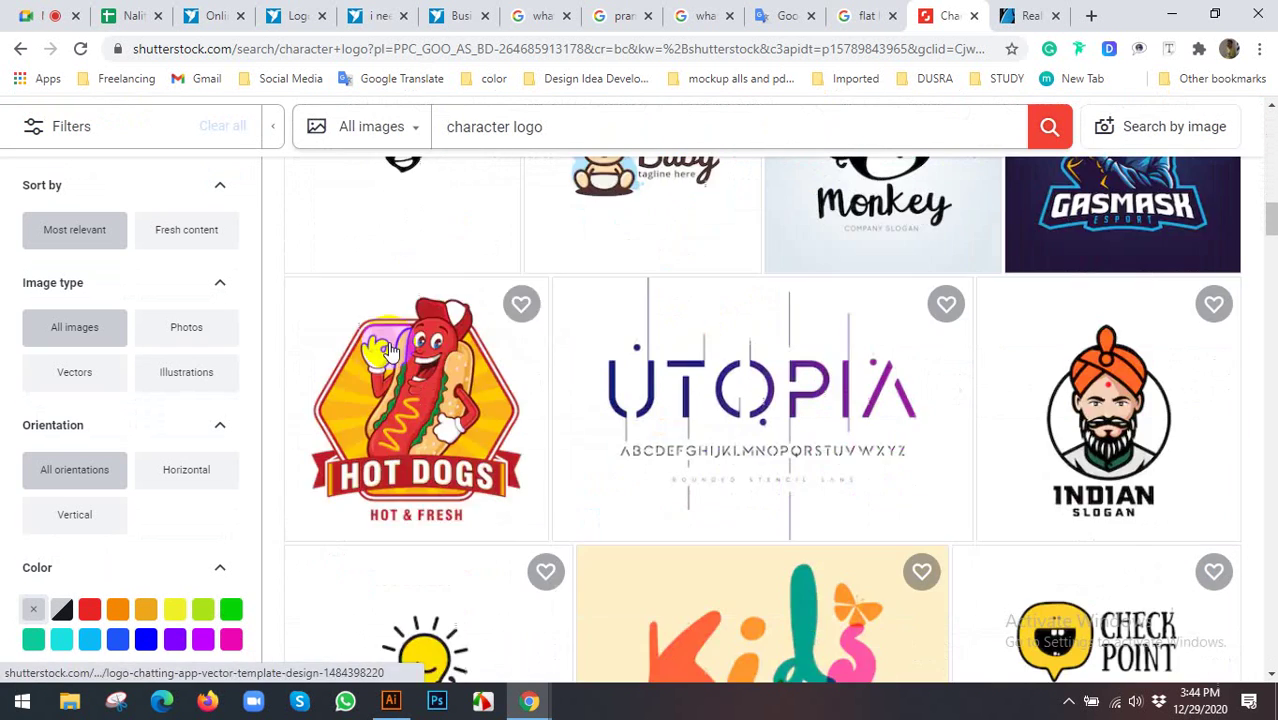
scroll(440, 340, "down", 4)
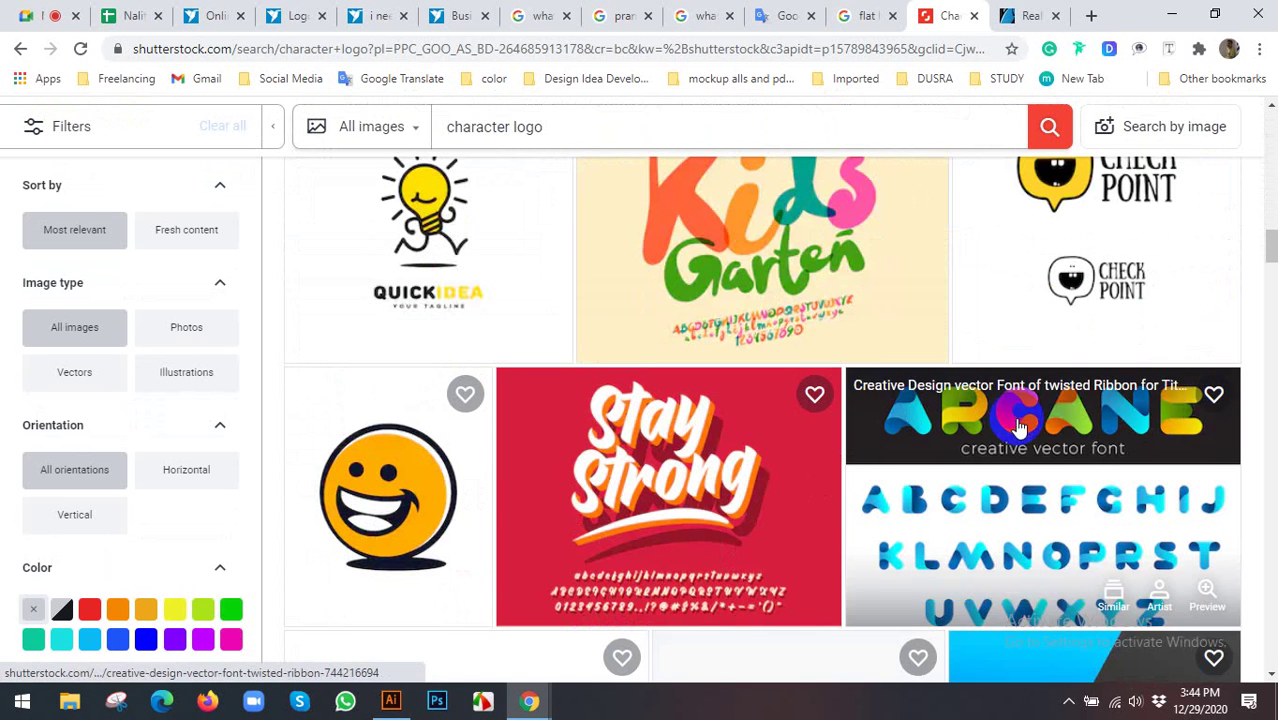
scroll(1019, 425, "down", 2)
scroll(970, 337, "down", 2)
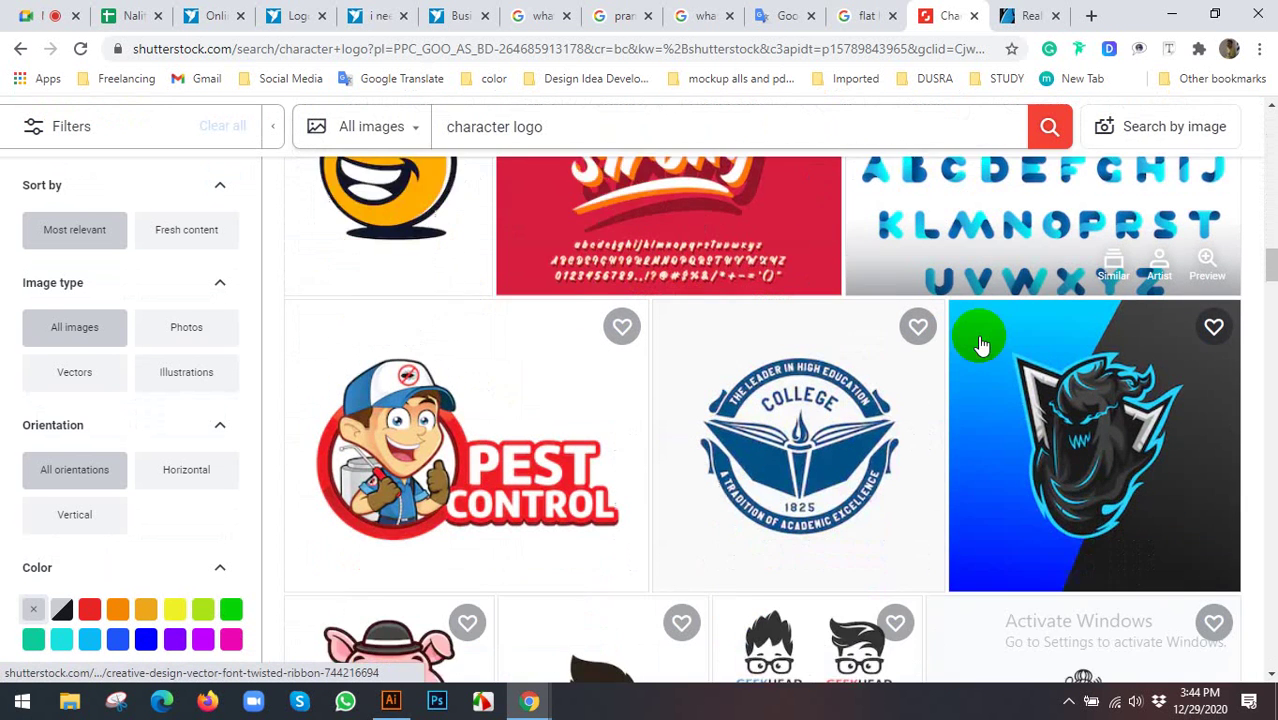
scroll(980, 343, "down", 1)
scroll(792, 330, "down", 2)
scroll(764, 336, "down", 3)
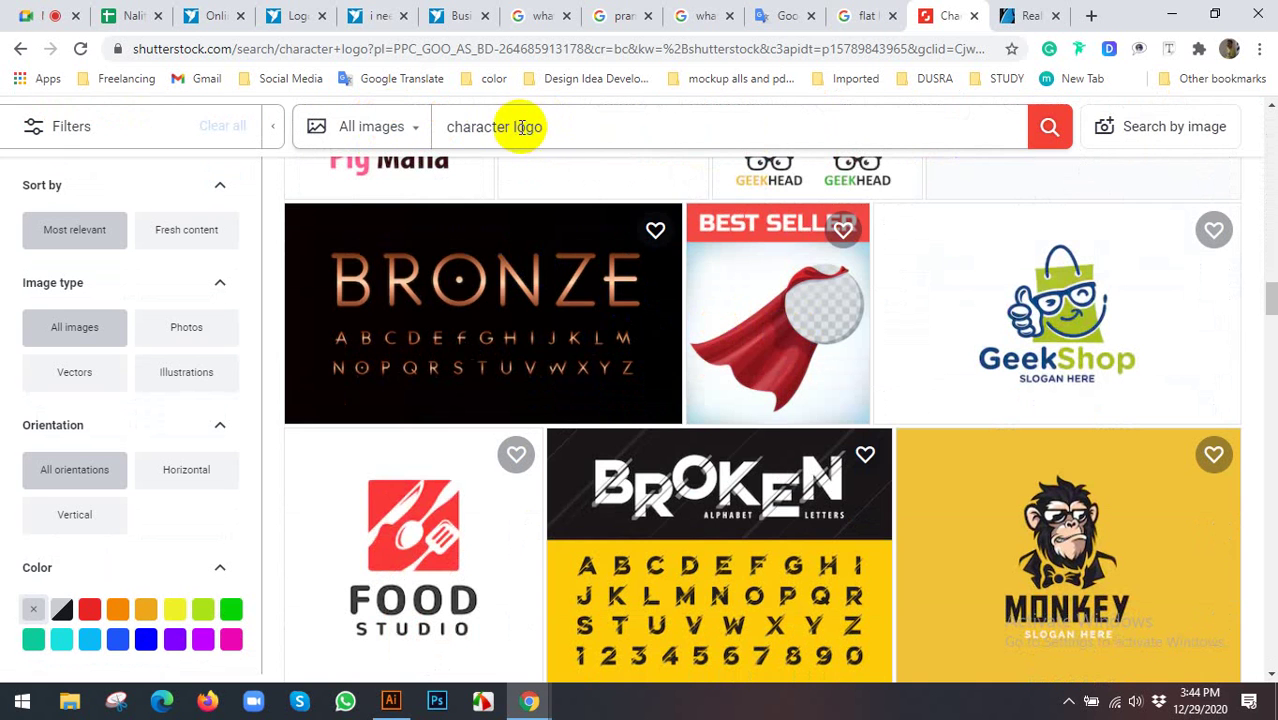
Rerun the search as 'as character logo', browse it, and place the cursor at the query start
left_click(558, 126)
type("as")
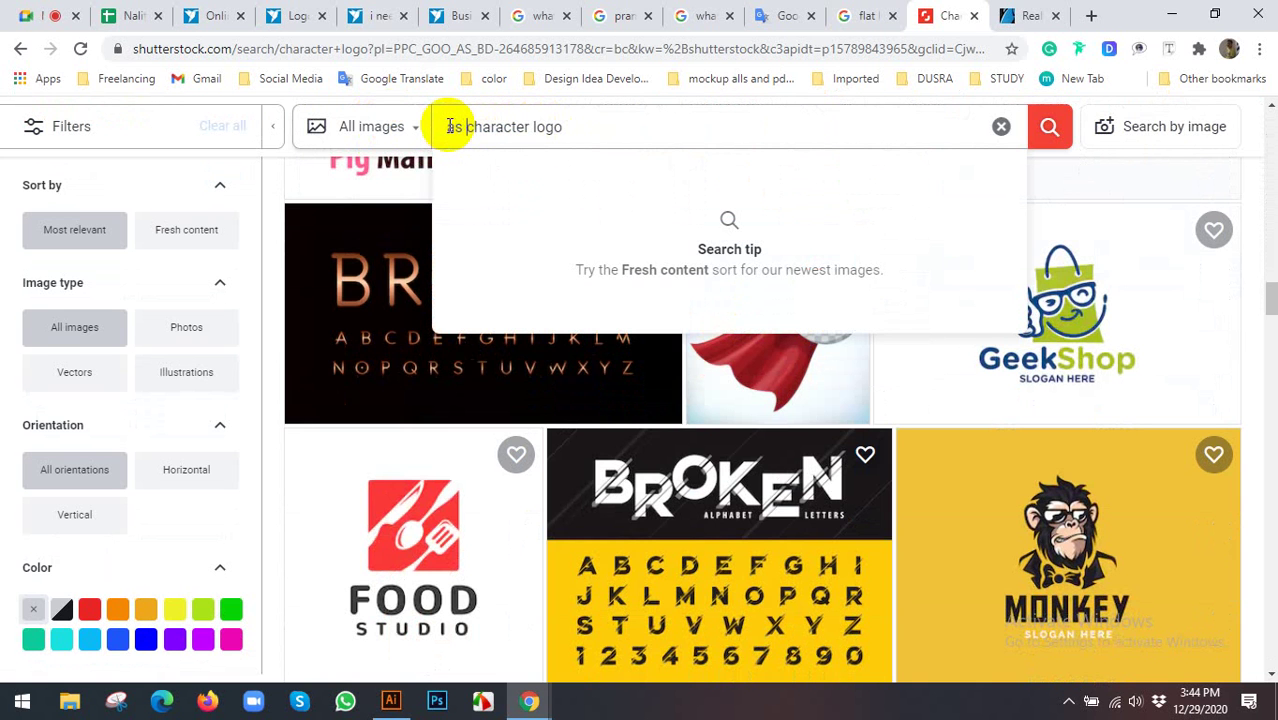
left_click(1050, 127)
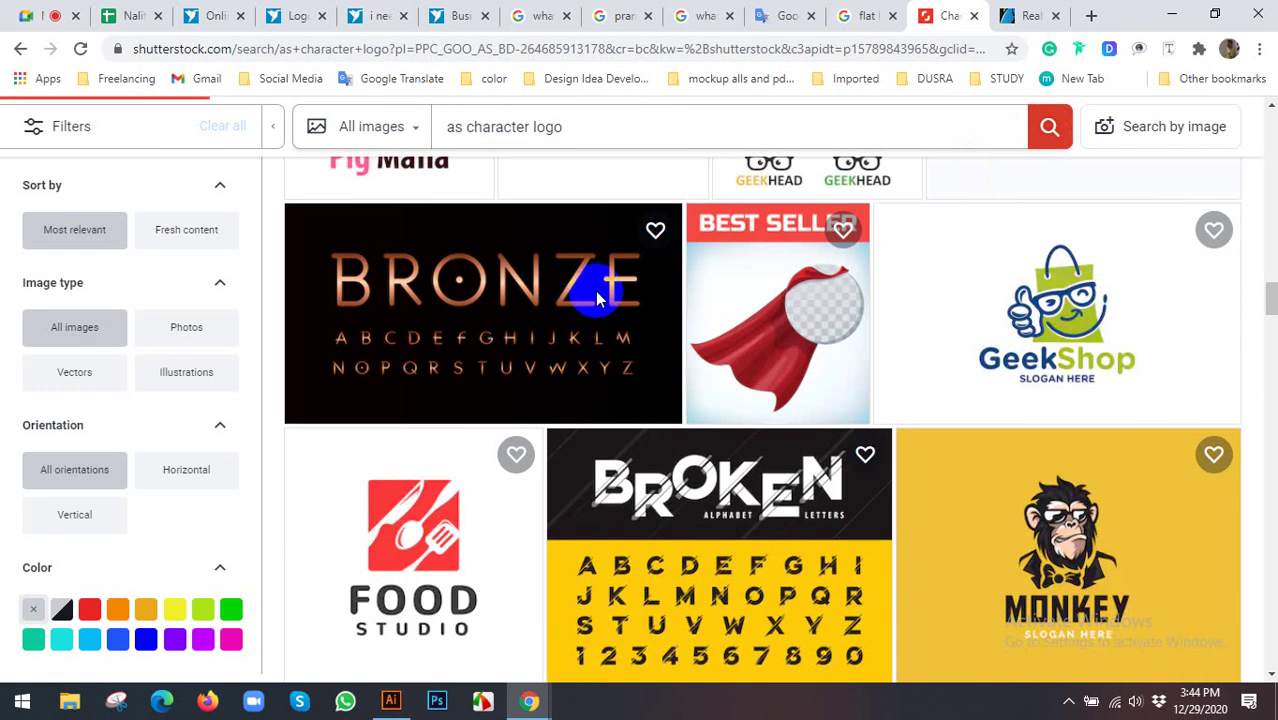
scroll(613, 385, "down", 2)
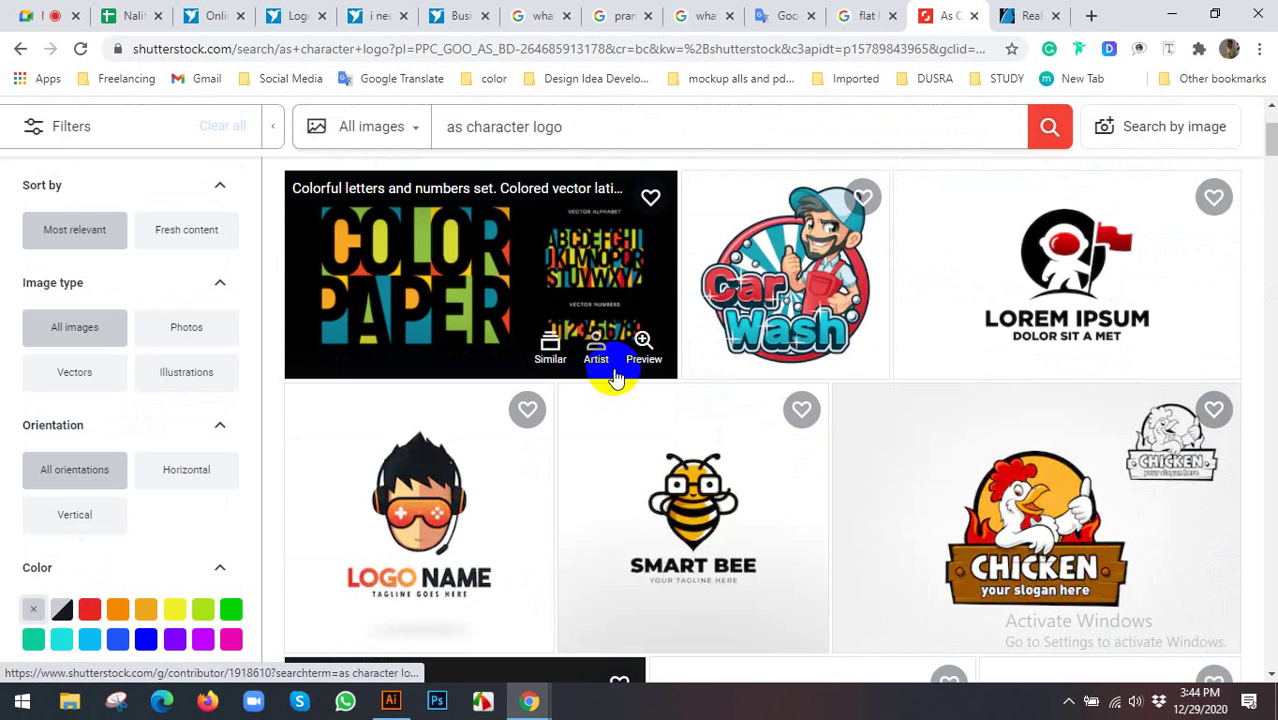
scroll(610, 350, "down", 5)
scroll(608, 348, "down", 2)
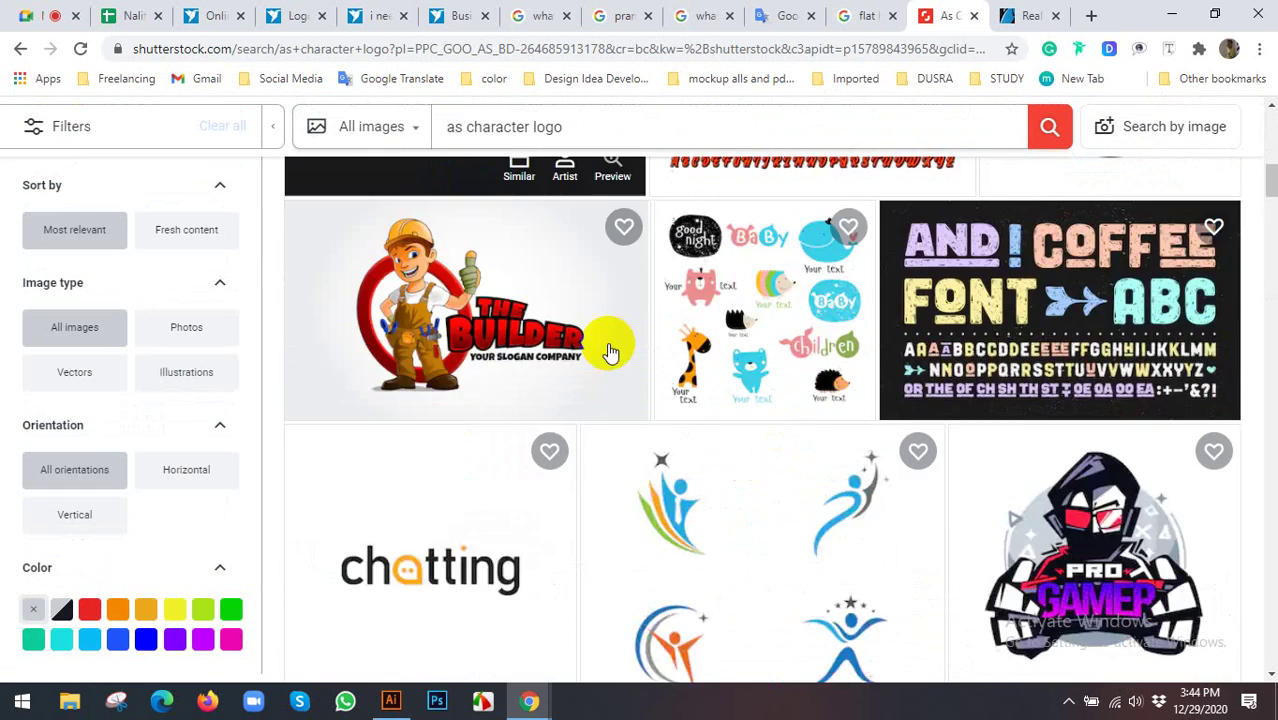
scroll(609, 350, "down", 3)
scroll(608, 340, "up", 2)
scroll(590, 300, "up", 3)
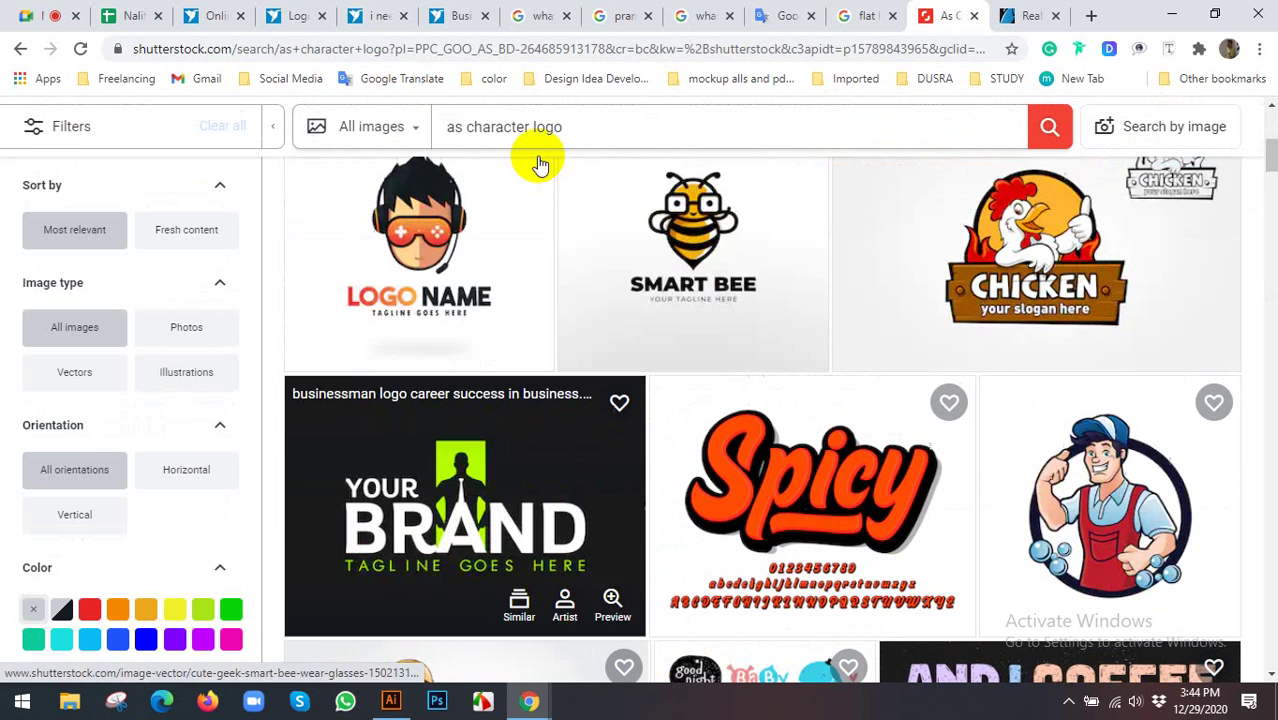
left_click(458, 133)
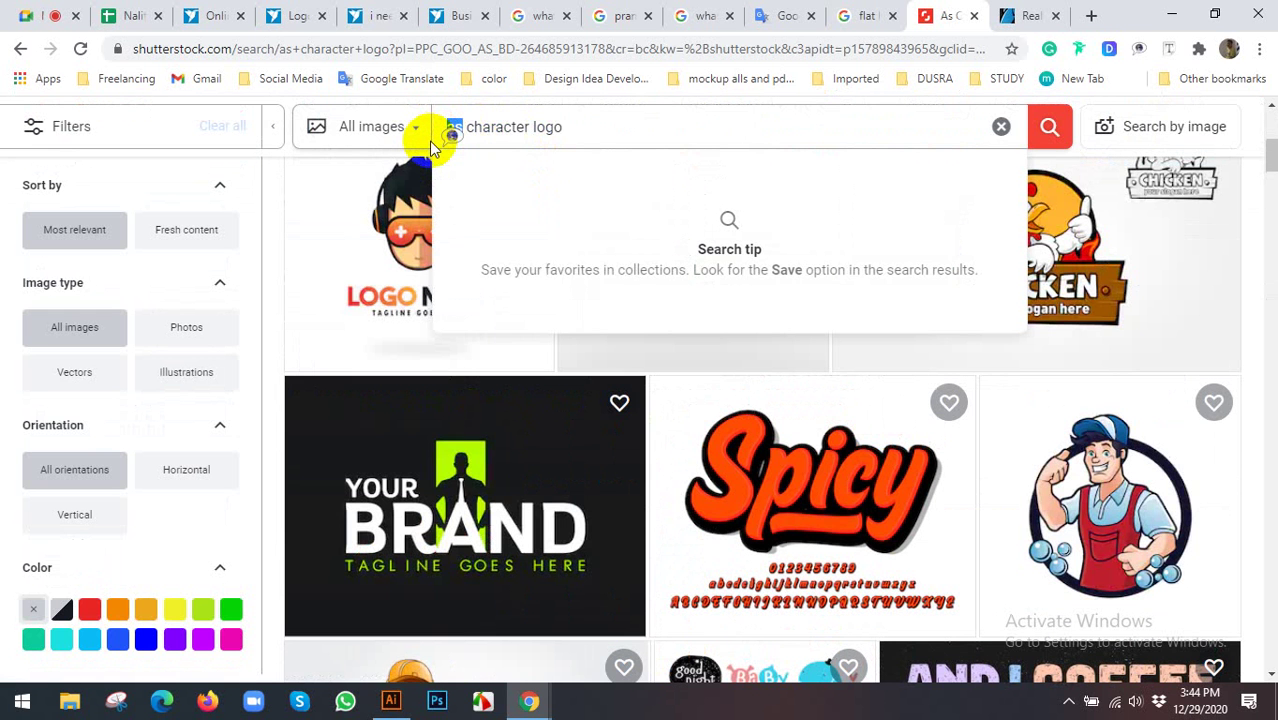
Search Shutterstock for 'TD character logo' and open the blue TD tech letter logo
type("TD")
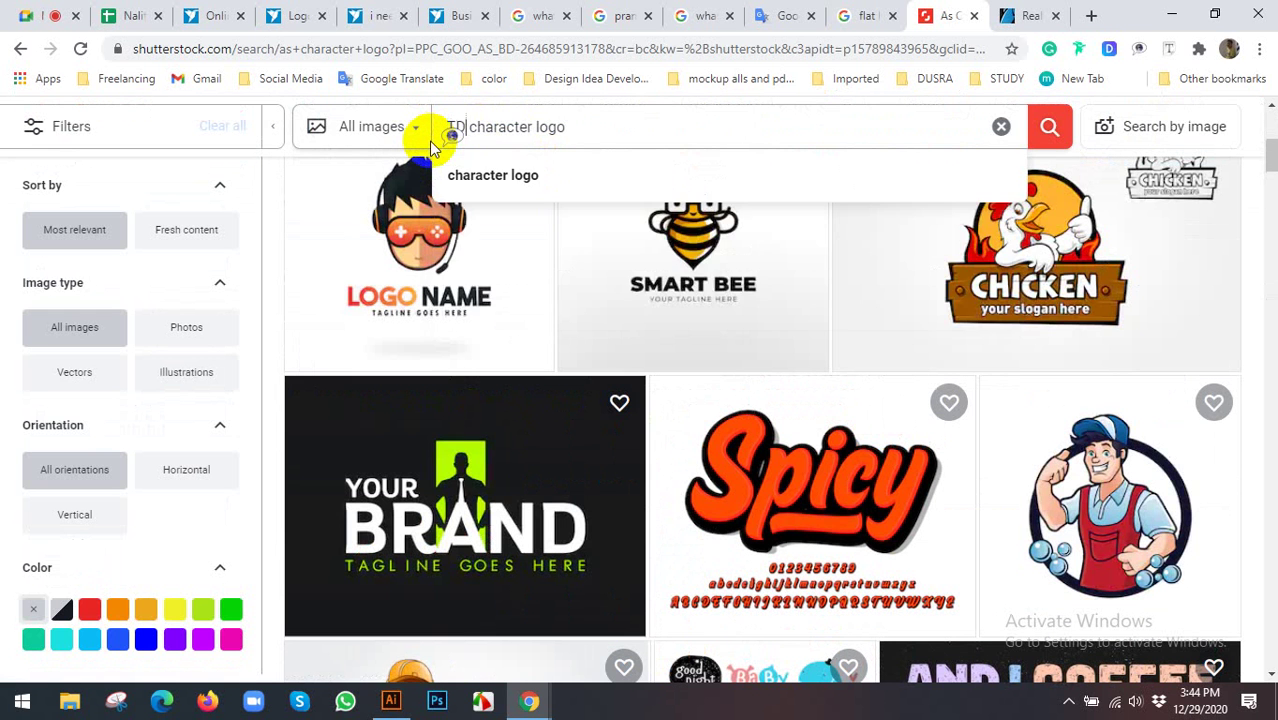
key("Return")
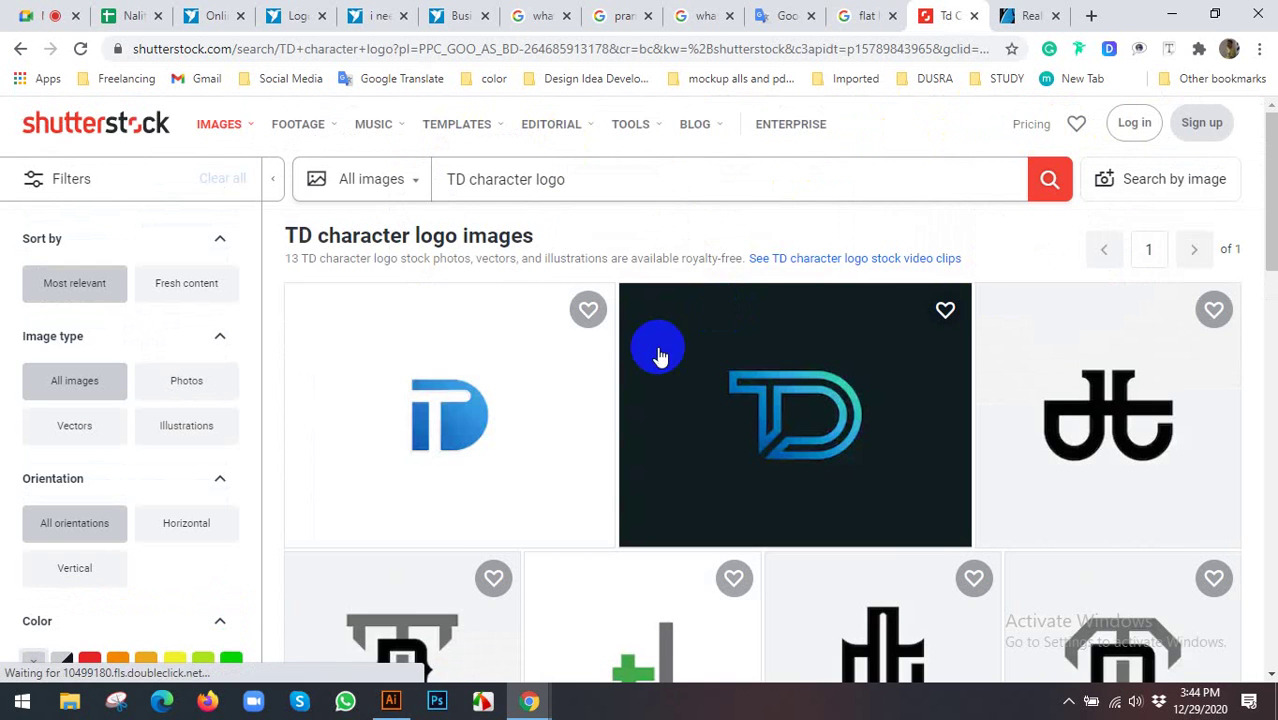
scroll(737, 332, "down", 1)
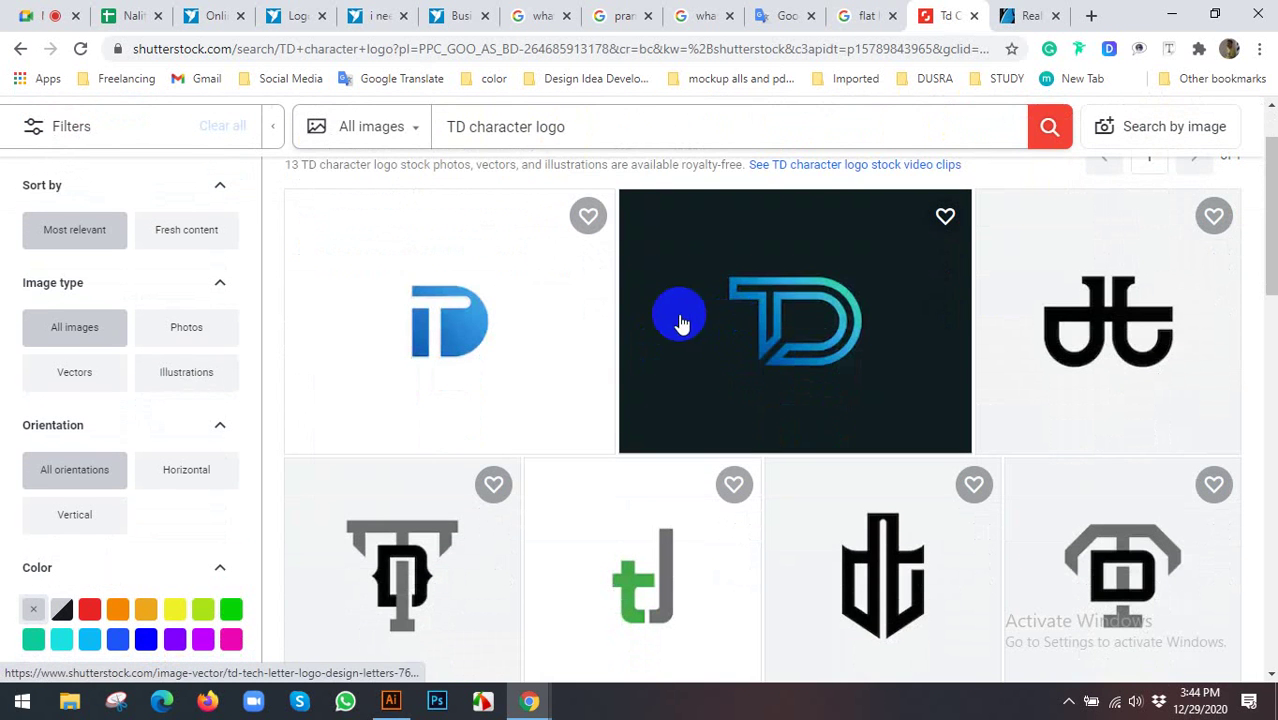
scroll(940, 314, "down", 1)
scroll(940, 308, "down", 2)
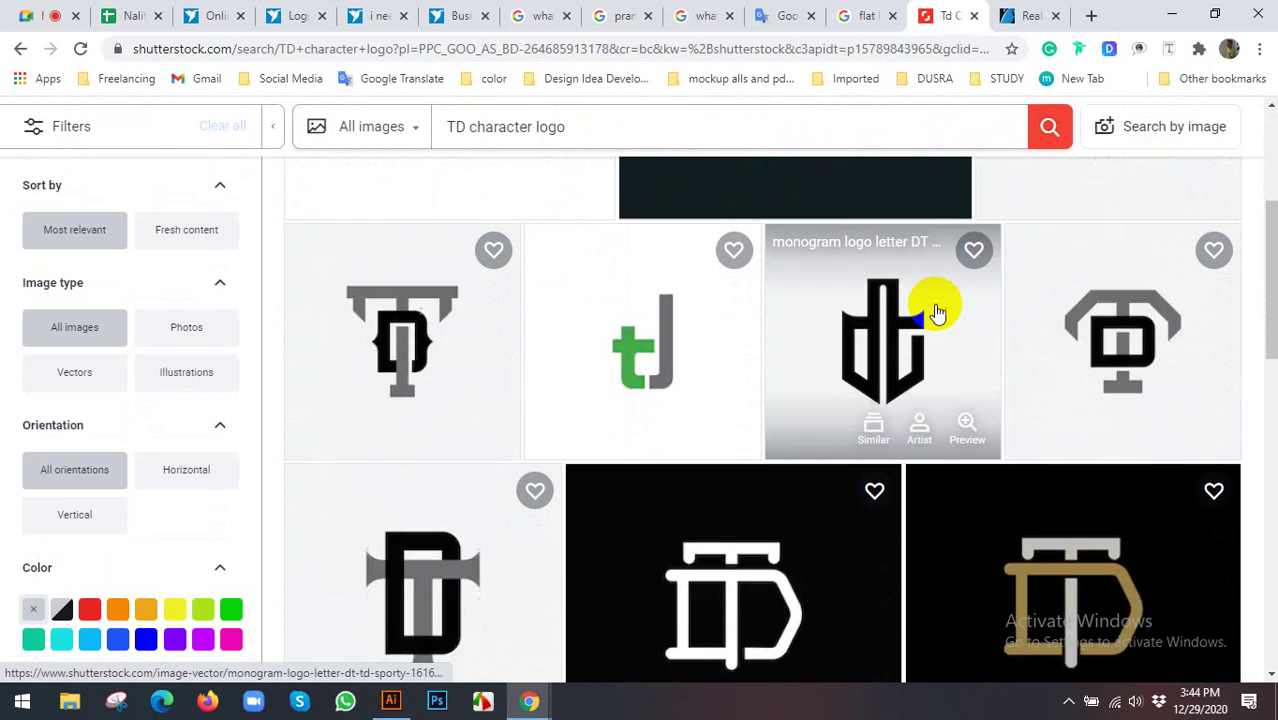
scroll(936, 310, "down", 2)
scroll(742, 356, "down", 1)
scroll(708, 356, "down", 1)
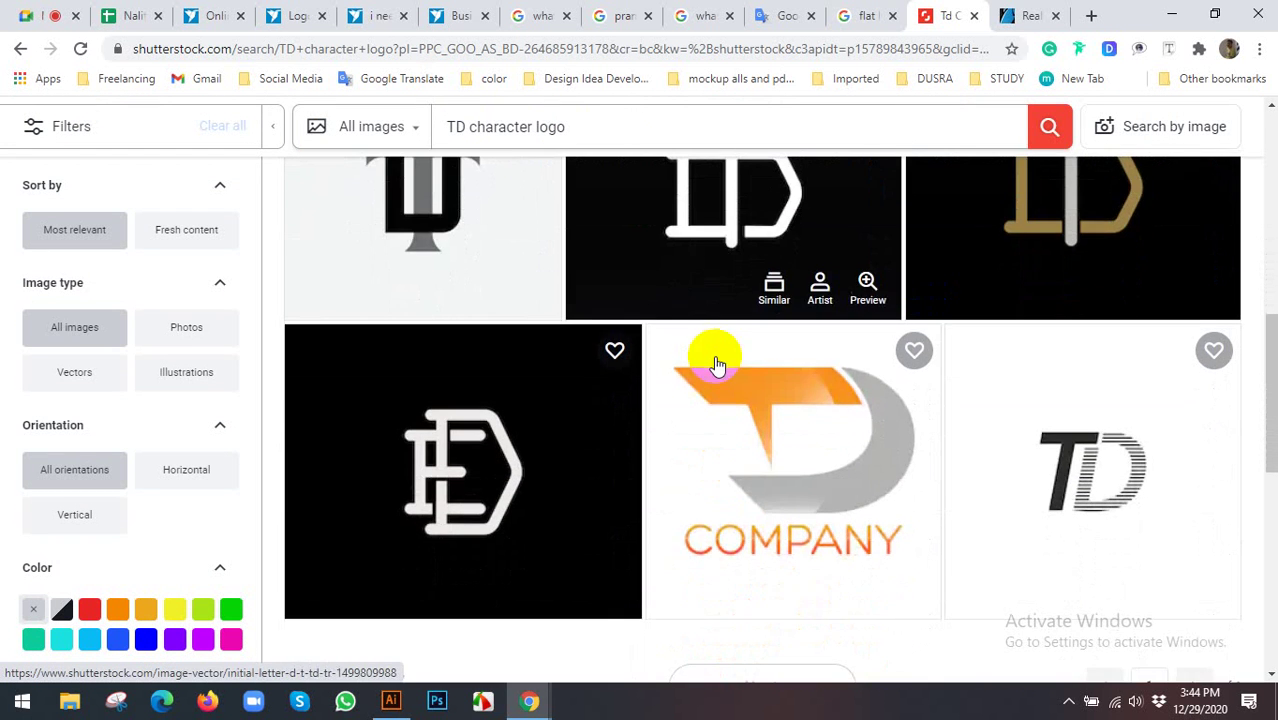
scroll(722, 362, "down", 1)
scroll(722, 362, "down", 3)
scroll(727, 357, "up", 4)
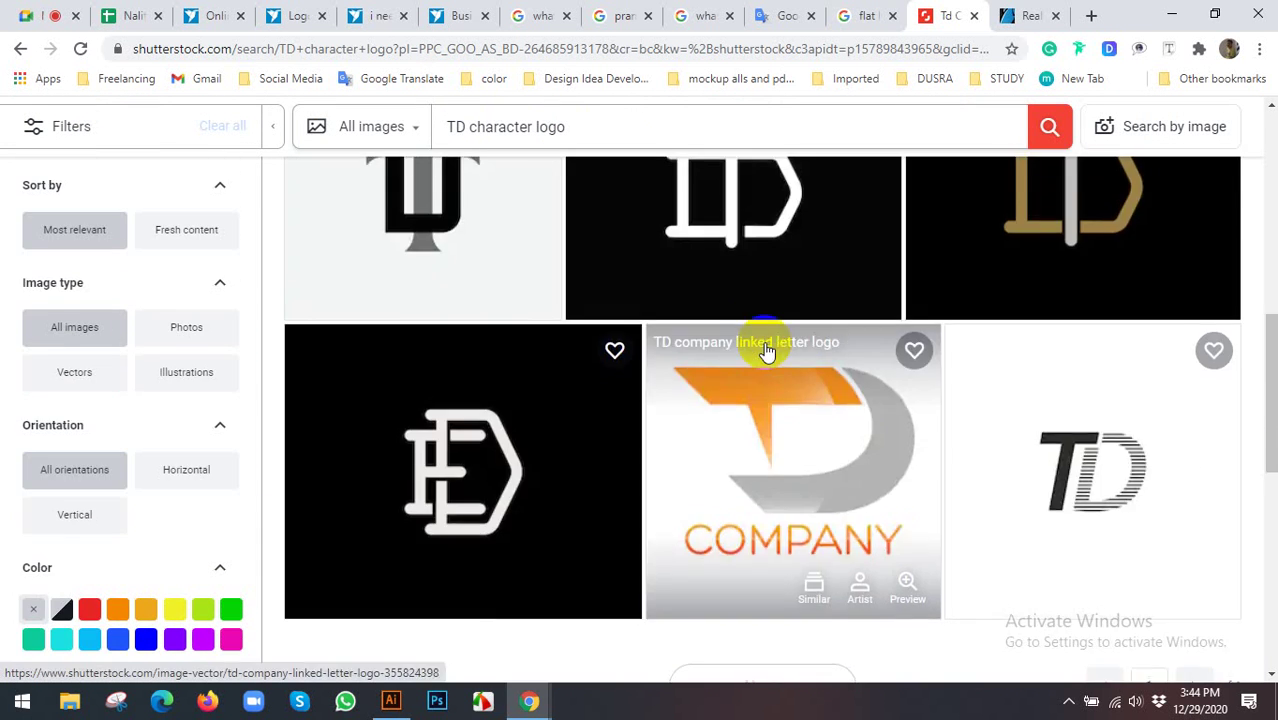
scroll(727, 350, "up", 5)
scroll(728, 400, "up", 3)
left_click(727, 410)
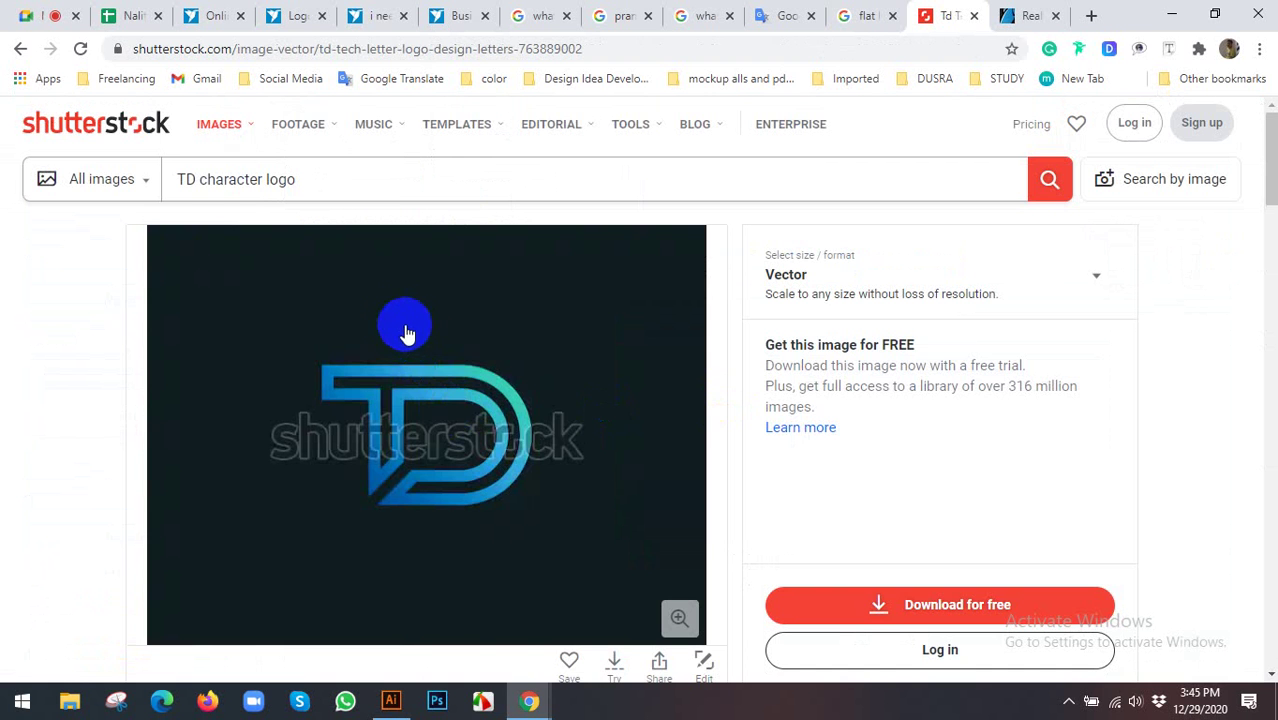
Copy the TD logo image and paste it onto the Illustrator artboard
right_click(383, 307)
left_click(421, 359)
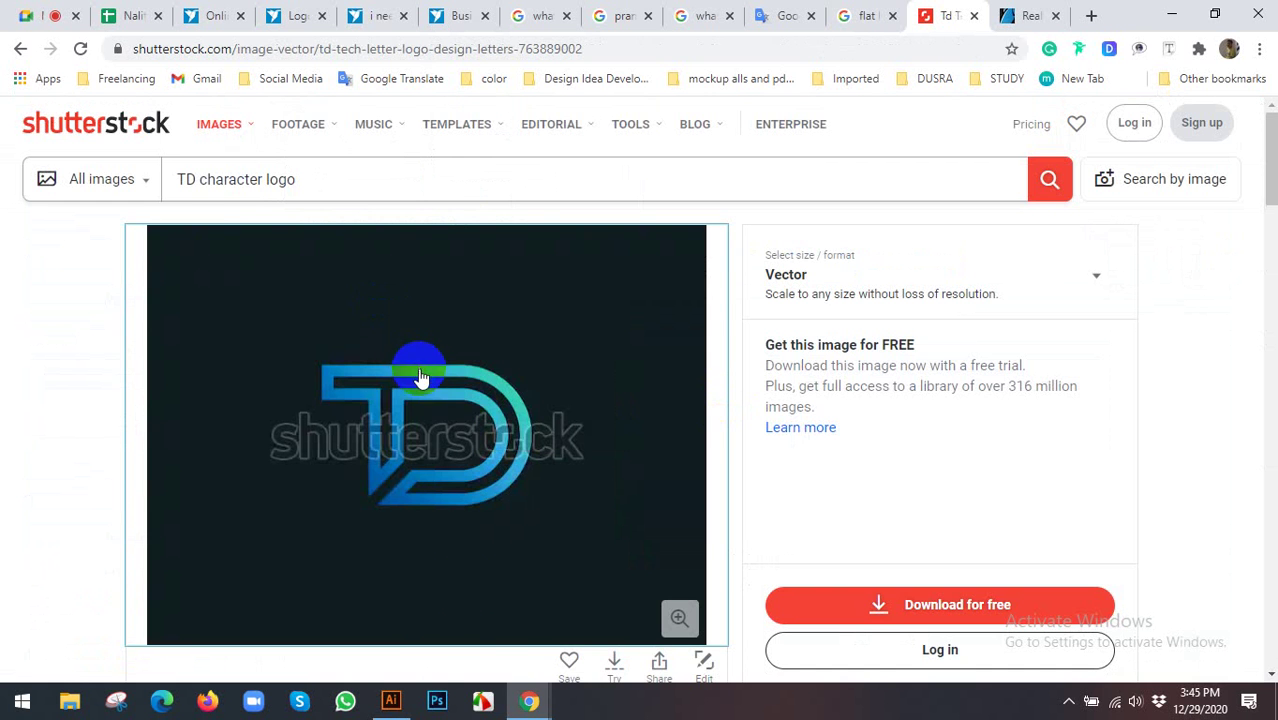
left_click(391, 700)
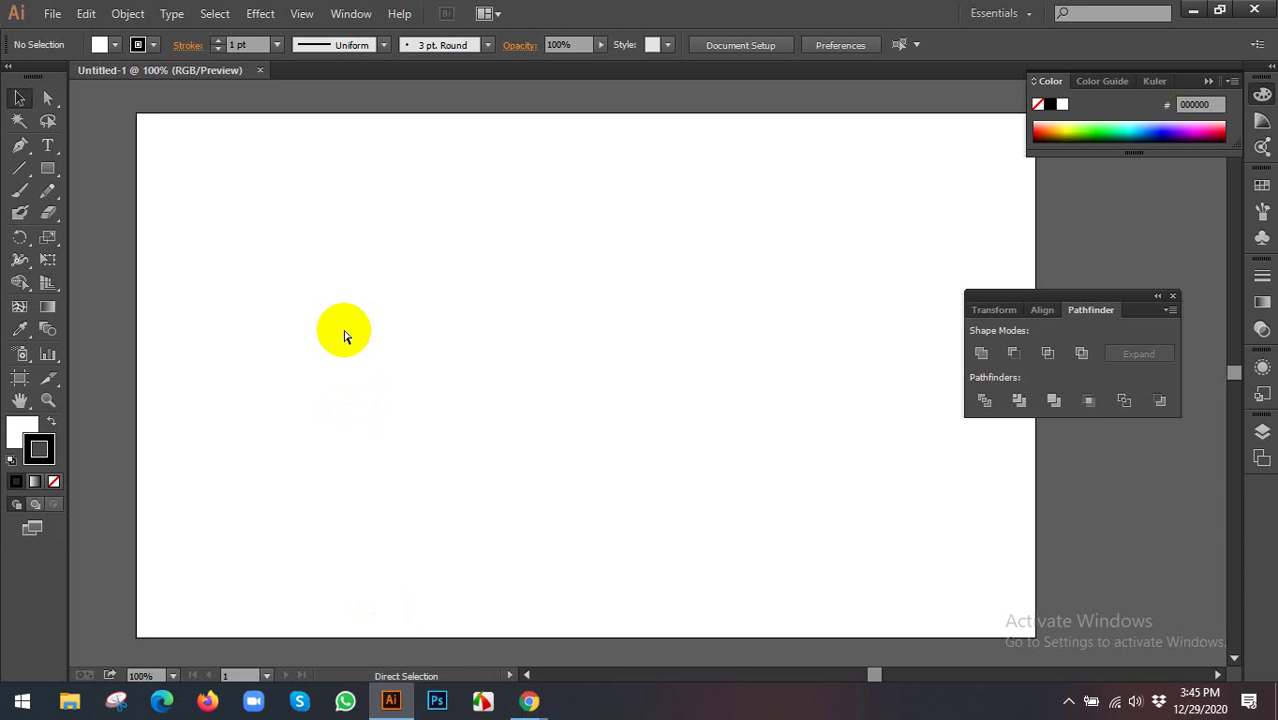
key("ctrl+v")
left_click(485, 615)
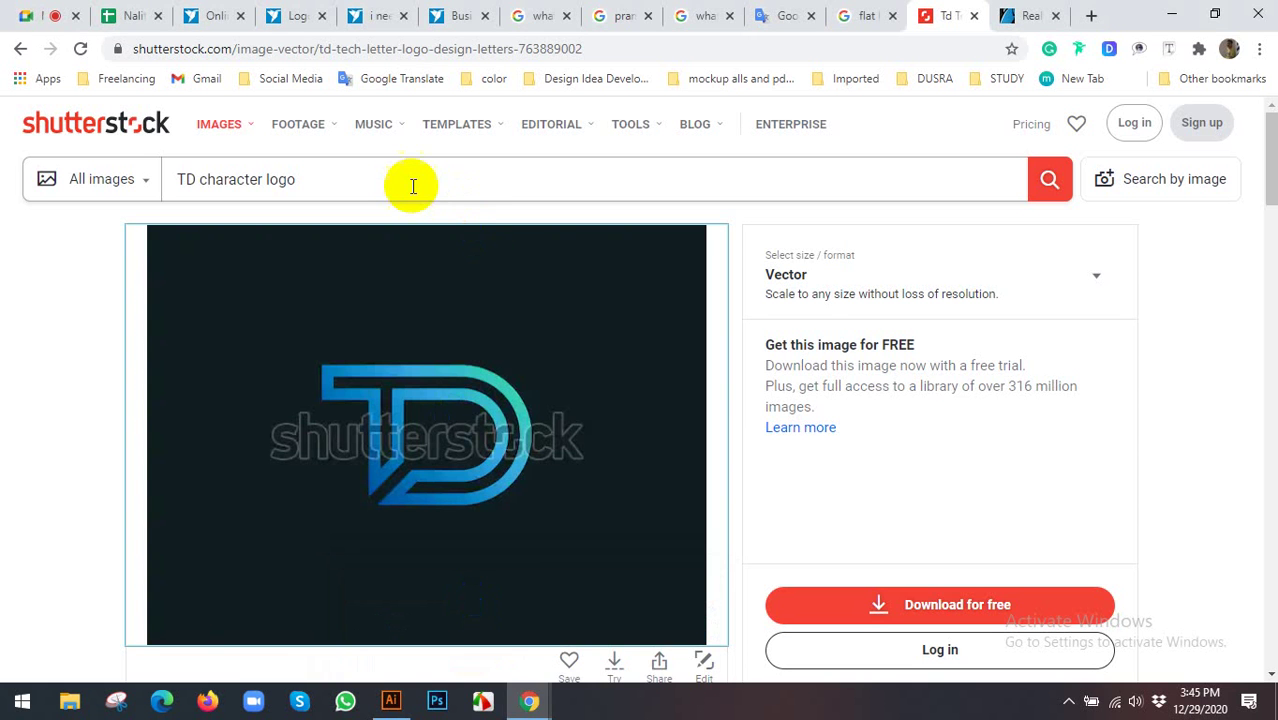
left_click(374, 187)
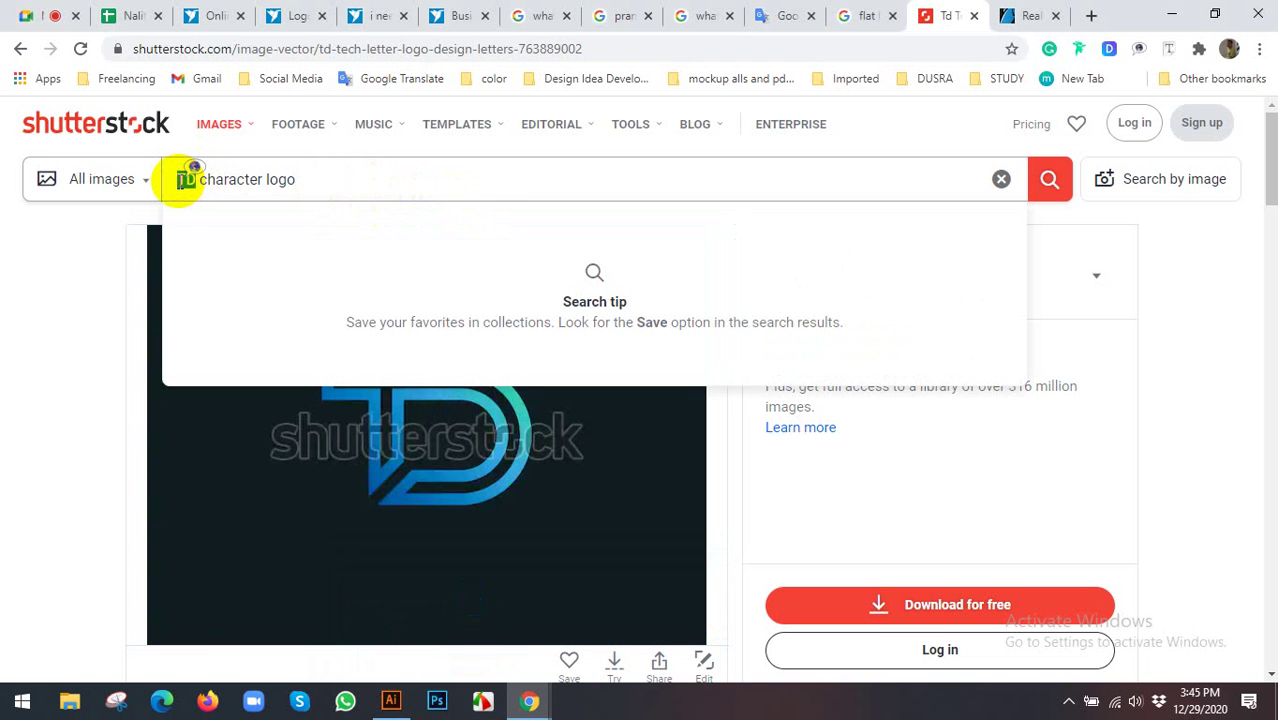
Search for 'TA character logo' and scroll through the results
type("TA")
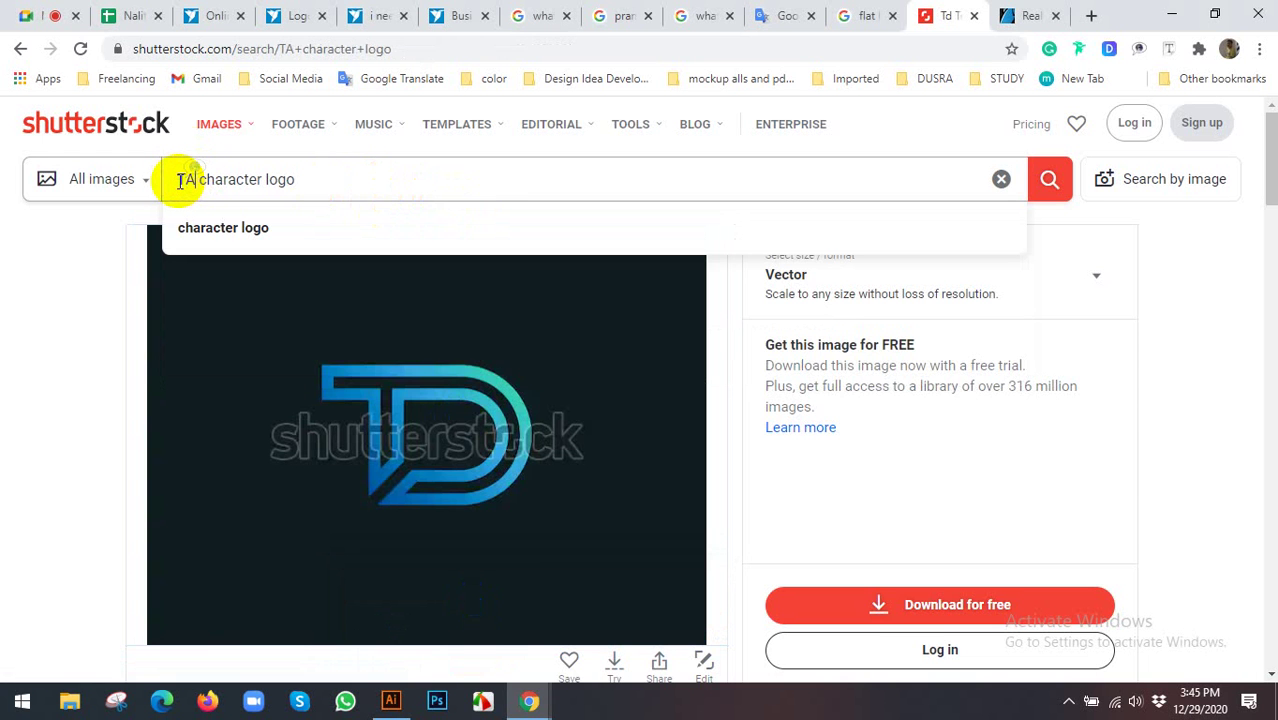
key("Return")
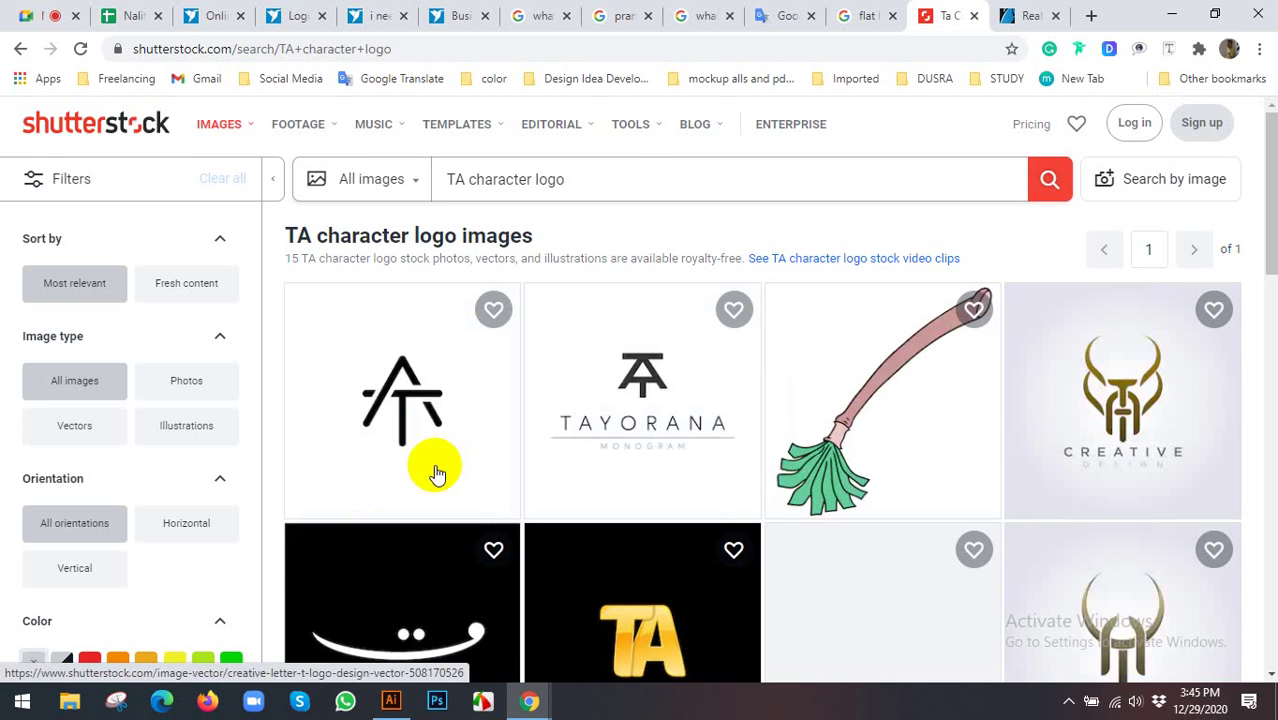
scroll(433, 456, "down", 2)
scroll(790, 405, "down", 1)
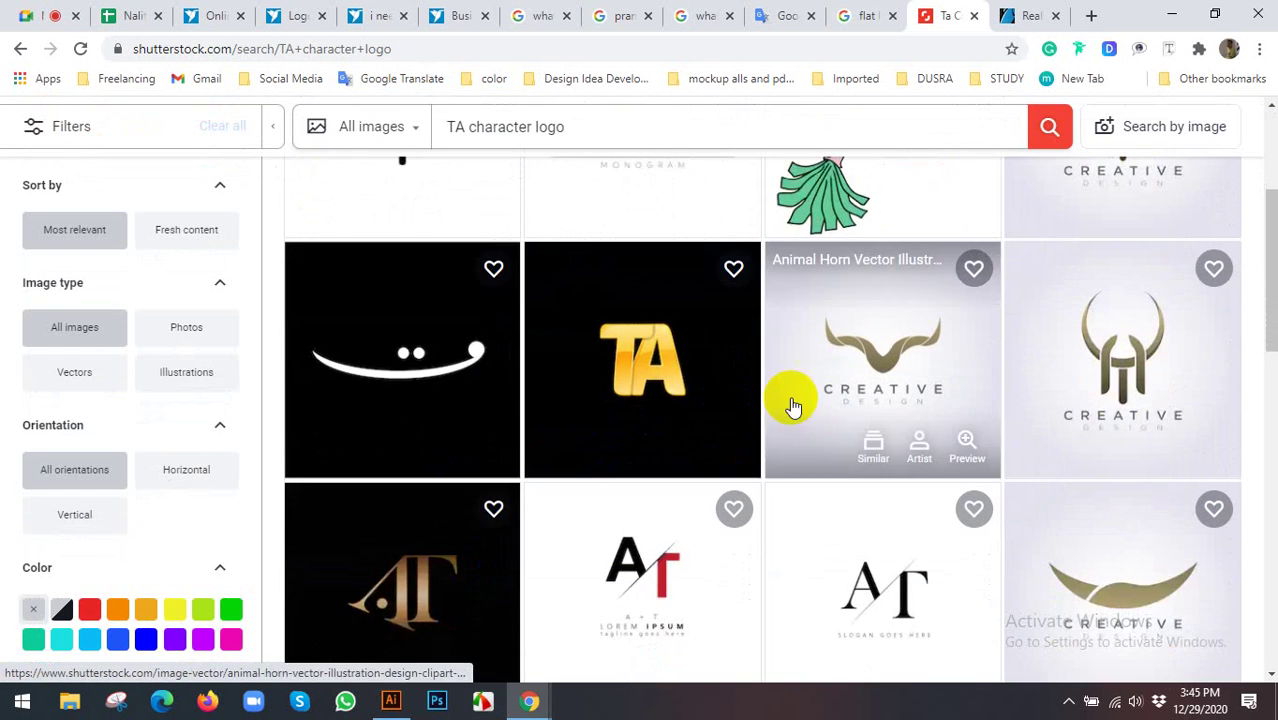
scroll(807, 416, "down", 2)
scroll(846, 415, "down", 2)
scroll(846, 415, "down", 1)
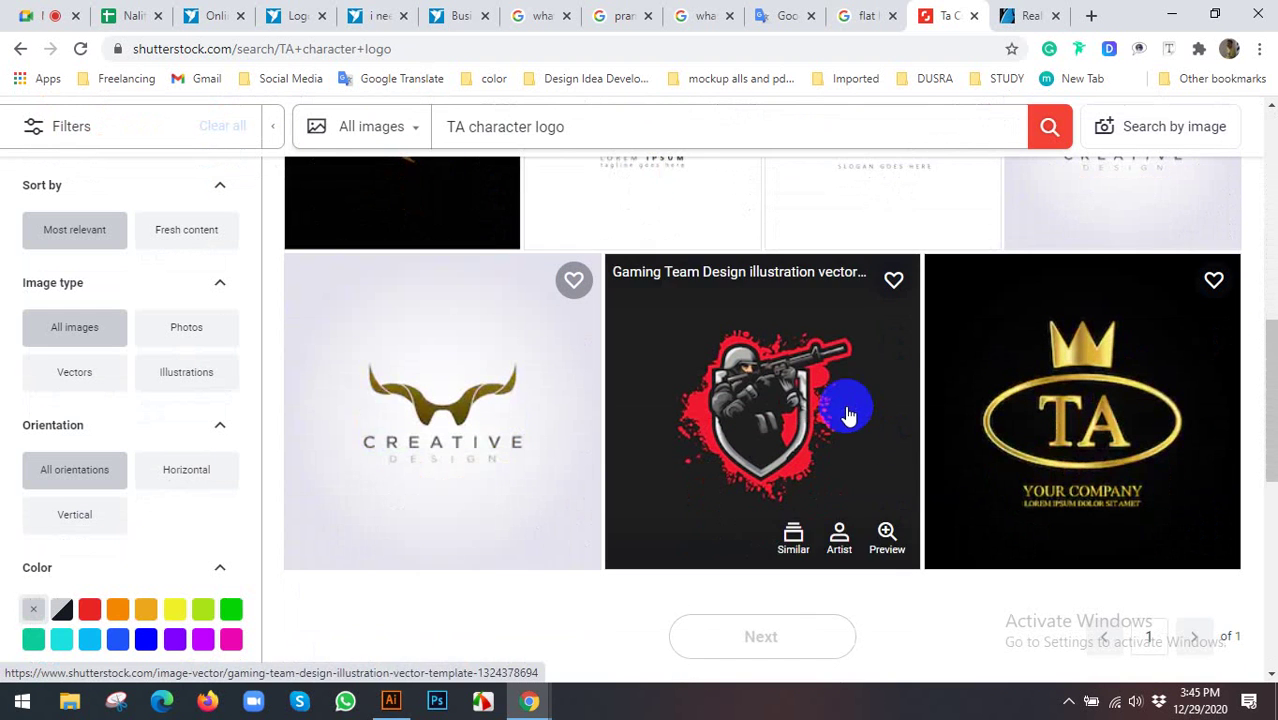
Change the query to 'AS character logo' and run the search
left_click(462, 127)
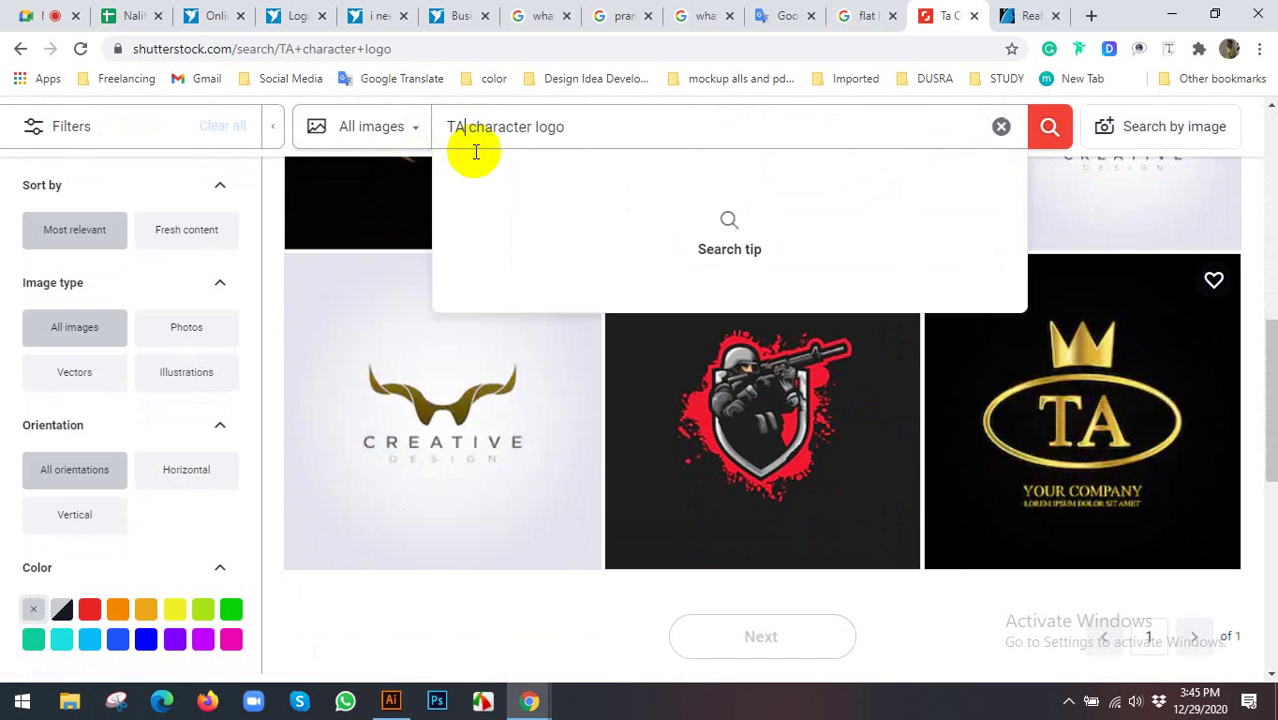
key("BackSpace")
key("BackSpace")
key("BackSpace")
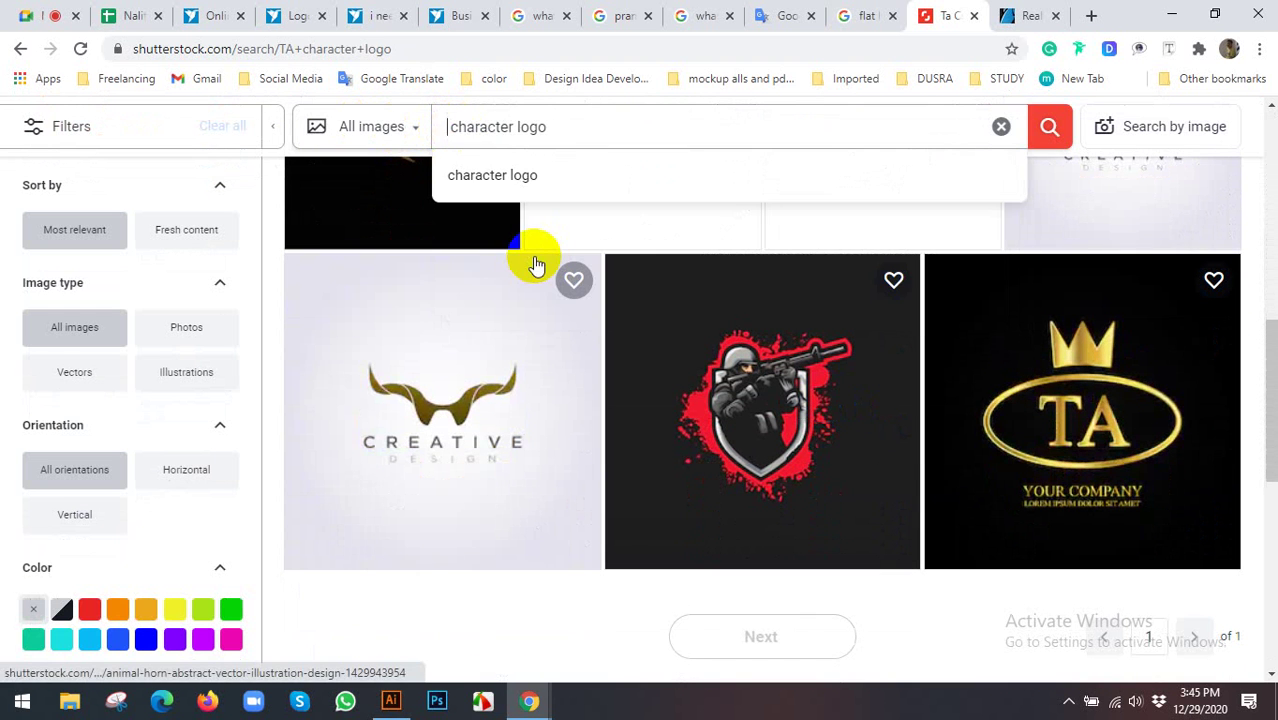
type("AS")
key("Return")
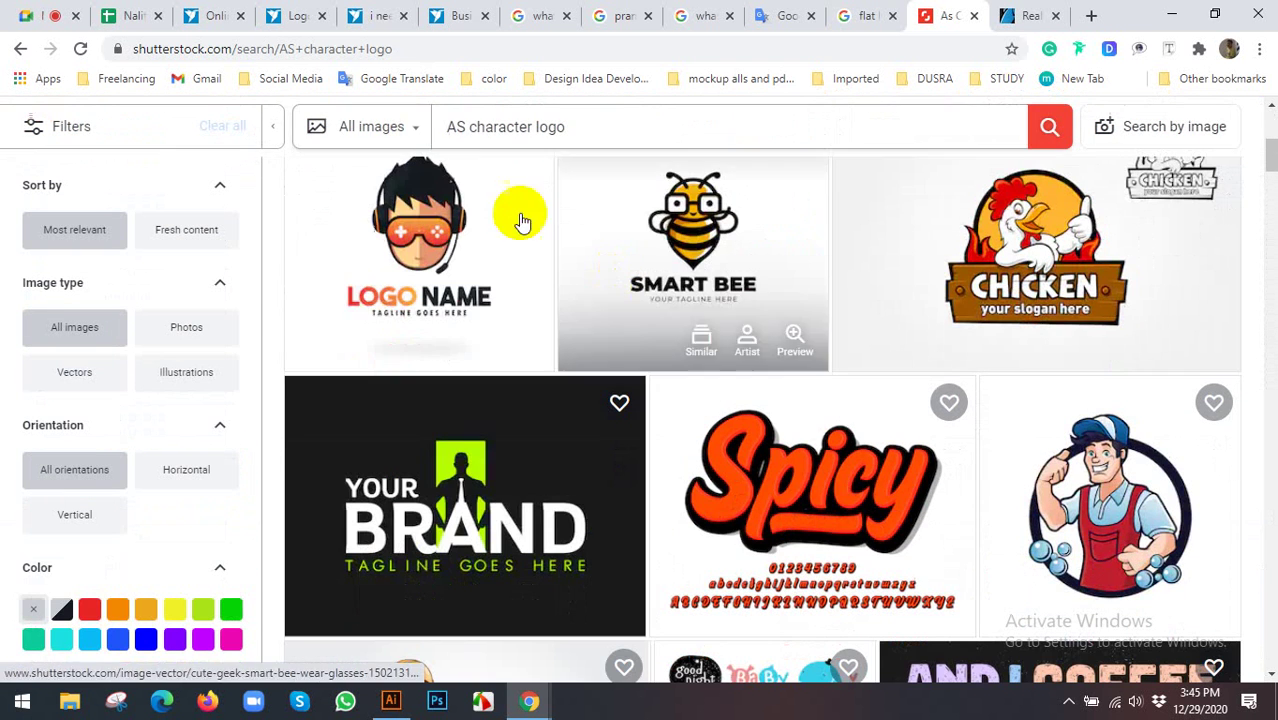
Change the query to 'AB character logo' and run the search
left_click(466, 132)
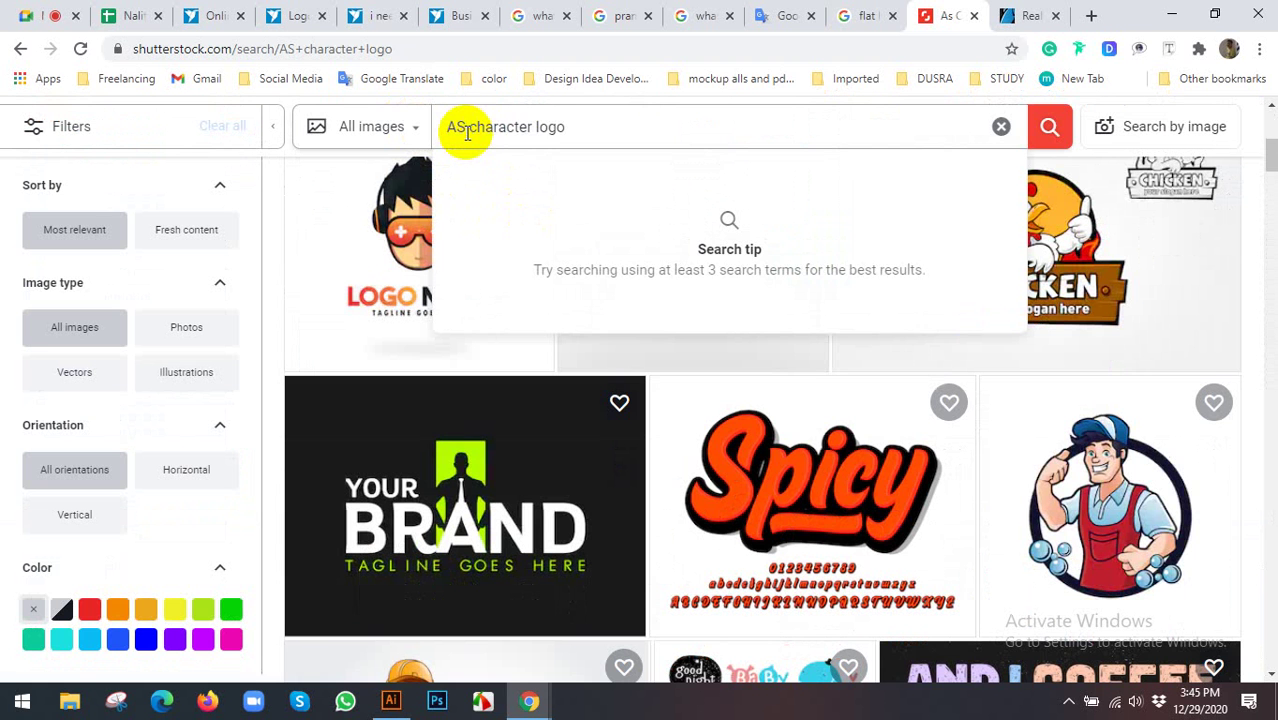
key("BackSpace")
type("B")
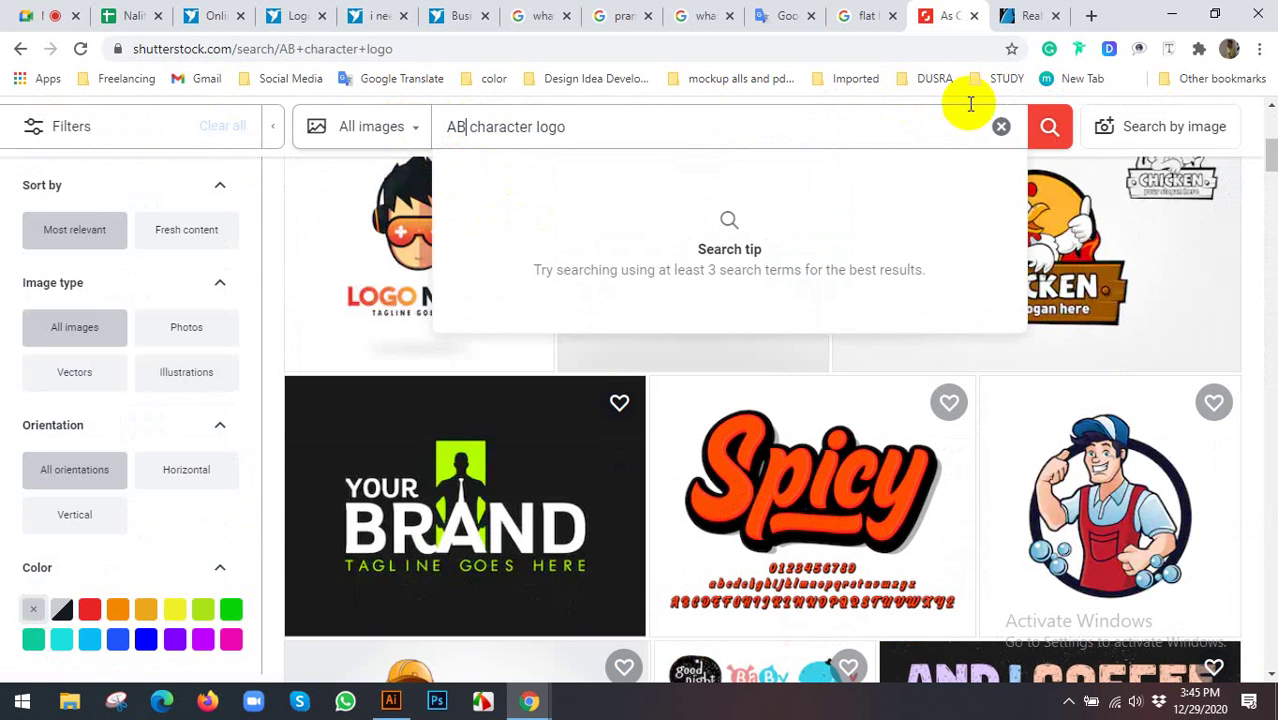
left_click(1049, 127)
left_click(1049, 127)
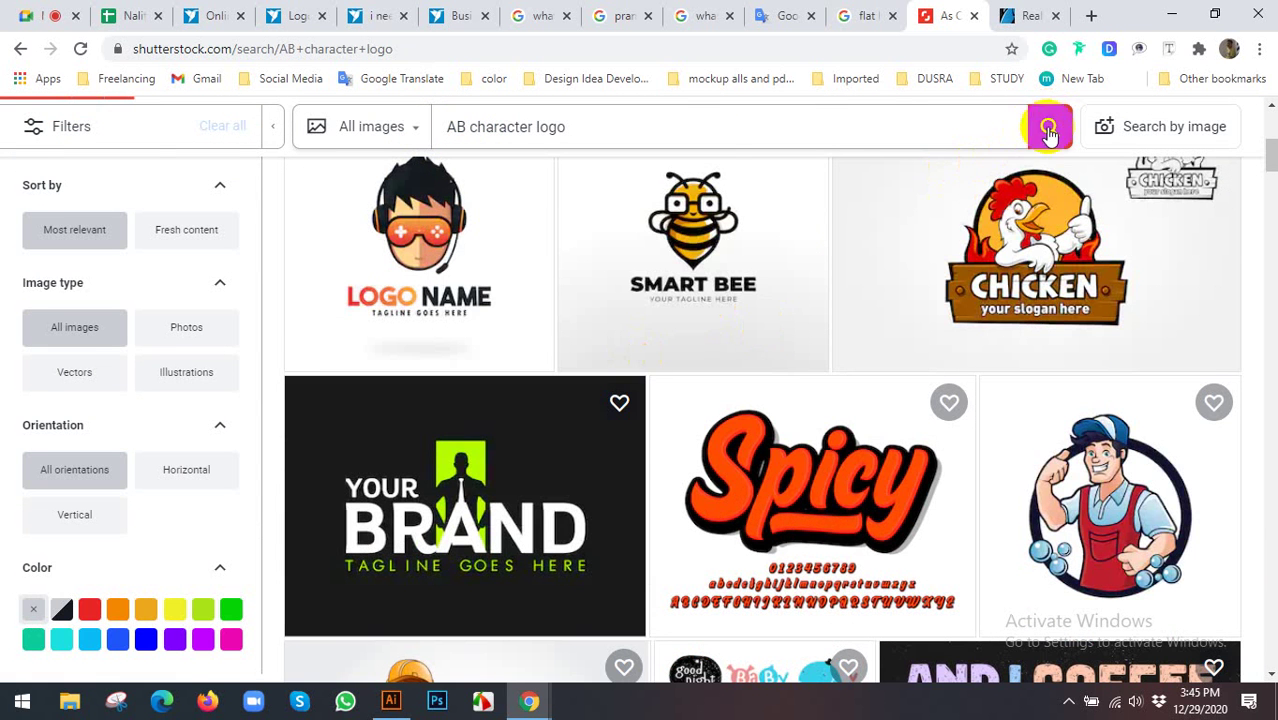
Open the black and gold AB Infinity logo and bring up its image options
scroll(582, 446, "down", 3)
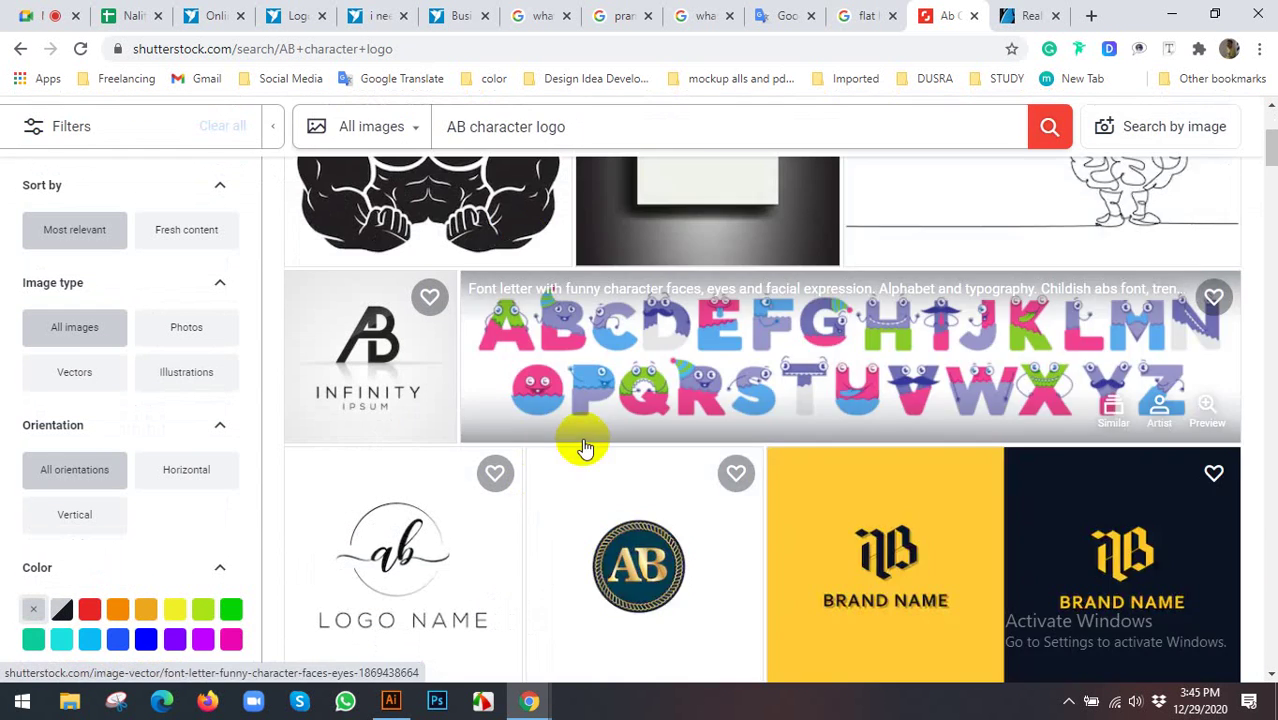
scroll(362, 343, "down", 2)
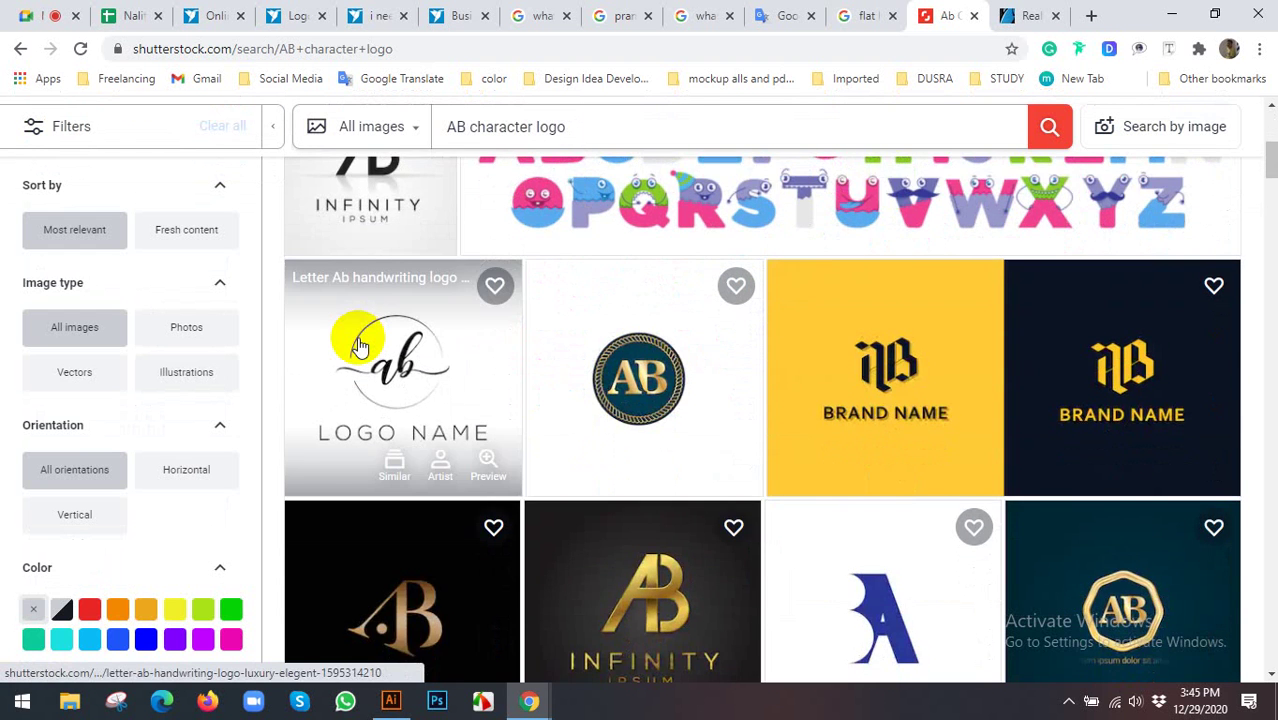
scroll(358, 340, "up", 1)
scroll(360, 340, "down", 3)
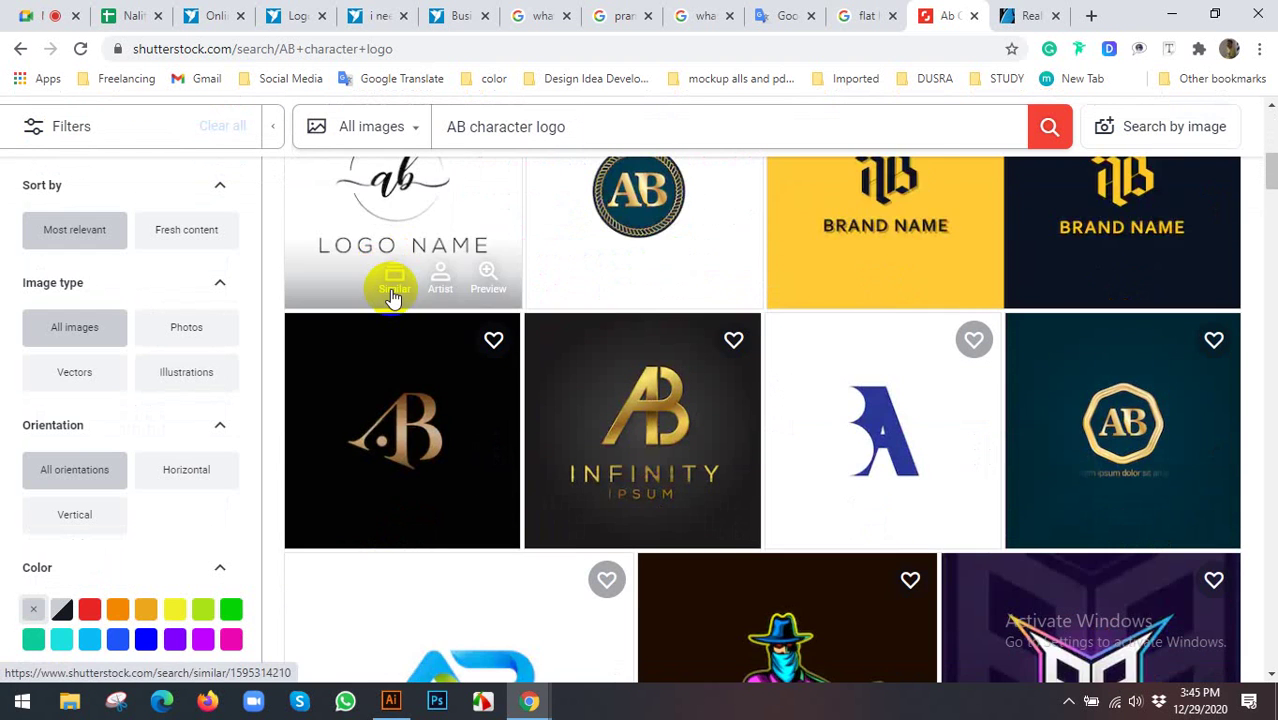
scroll(393, 297, "down", 1)
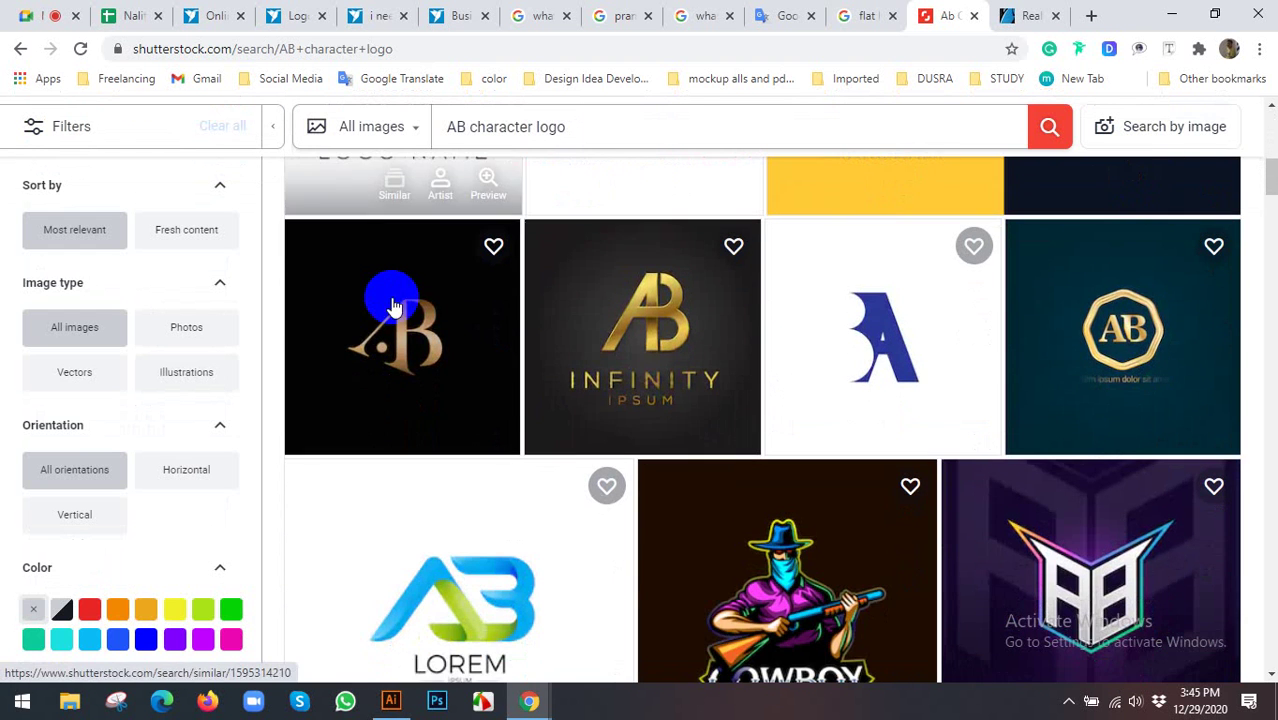
left_click(629, 328)
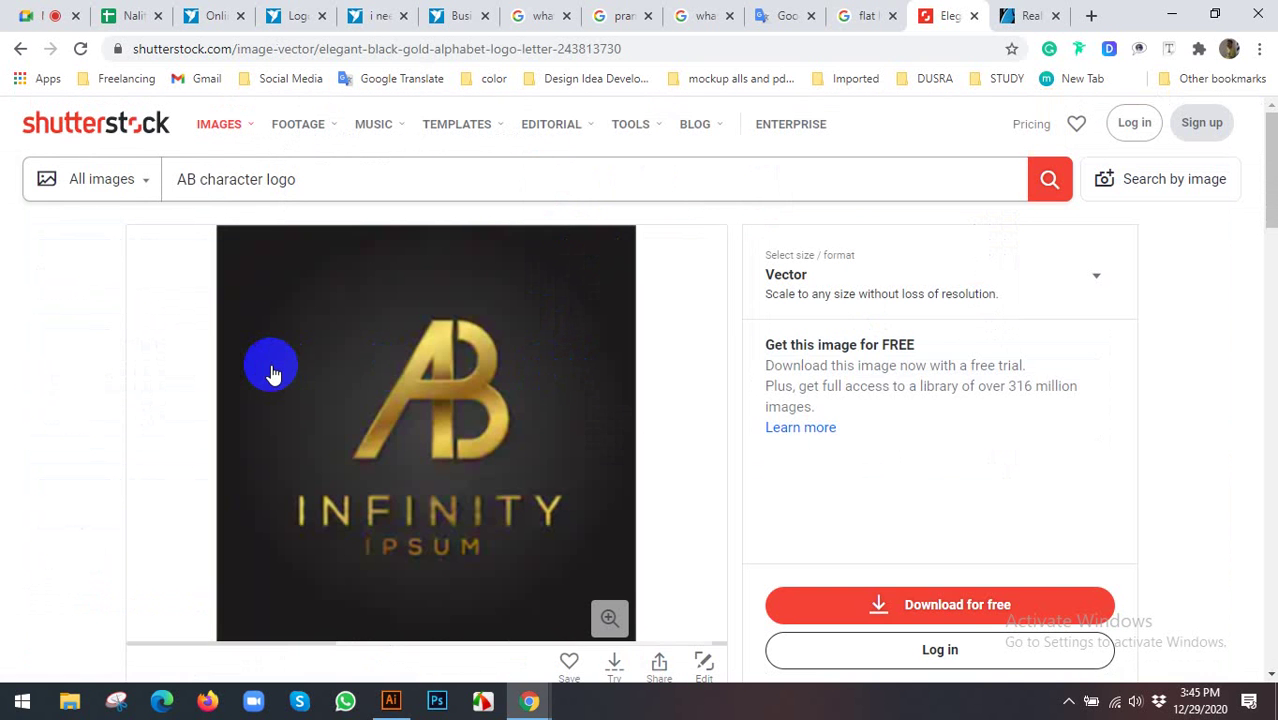
right_click(366, 302)
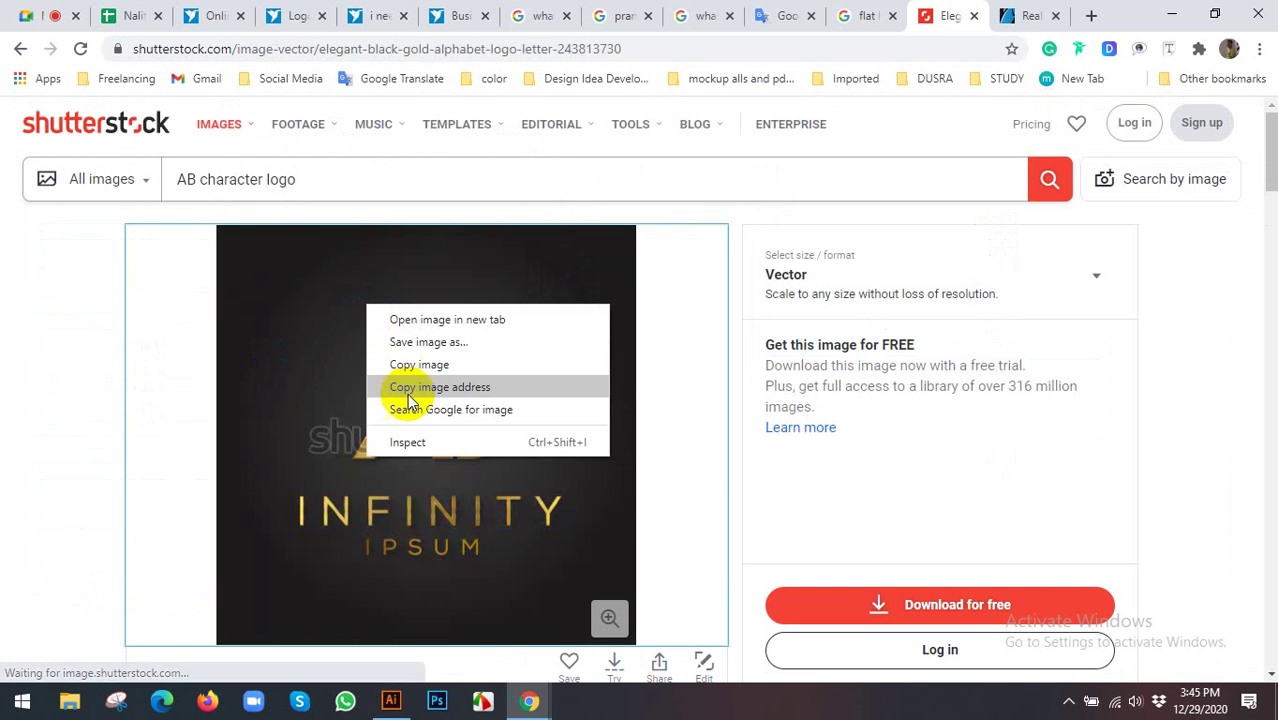
Copy the AB logo image and paste it into the Illustrator document
left_click(406, 362)
left_click(391, 701)
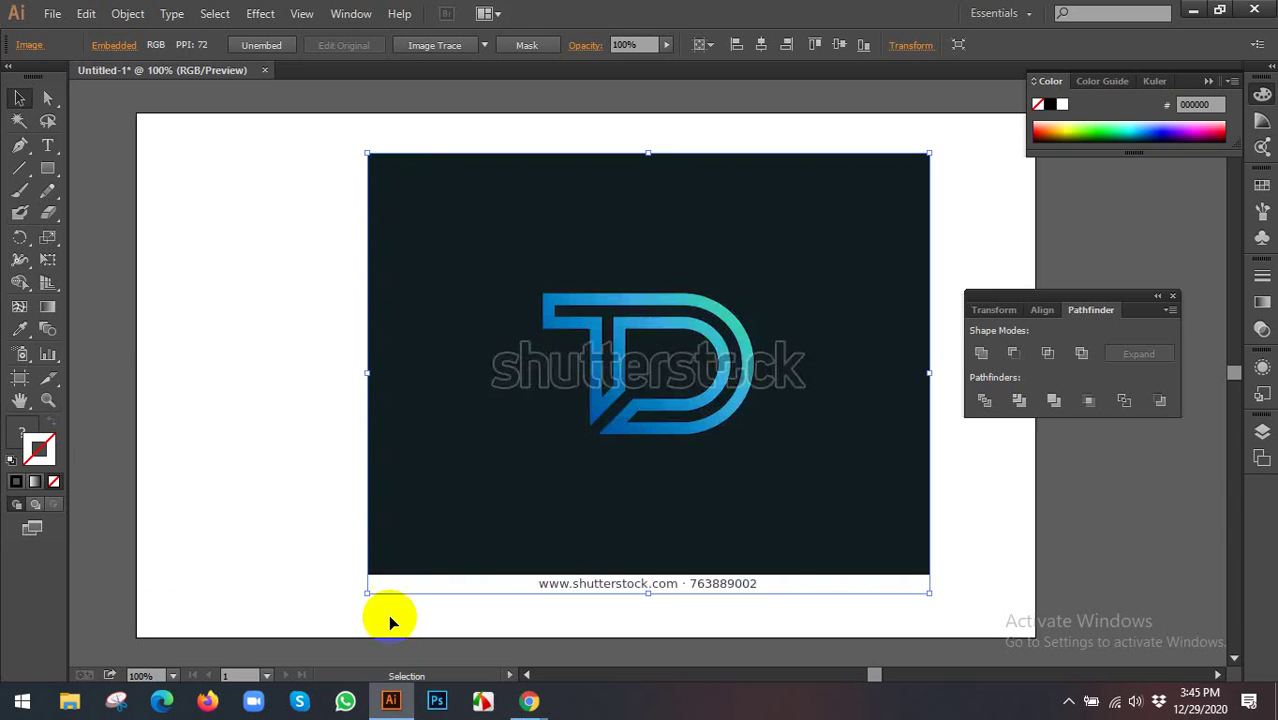
left_click(284, 354)
key("ctrl+v")
scroll(286, 351, "down", 2)
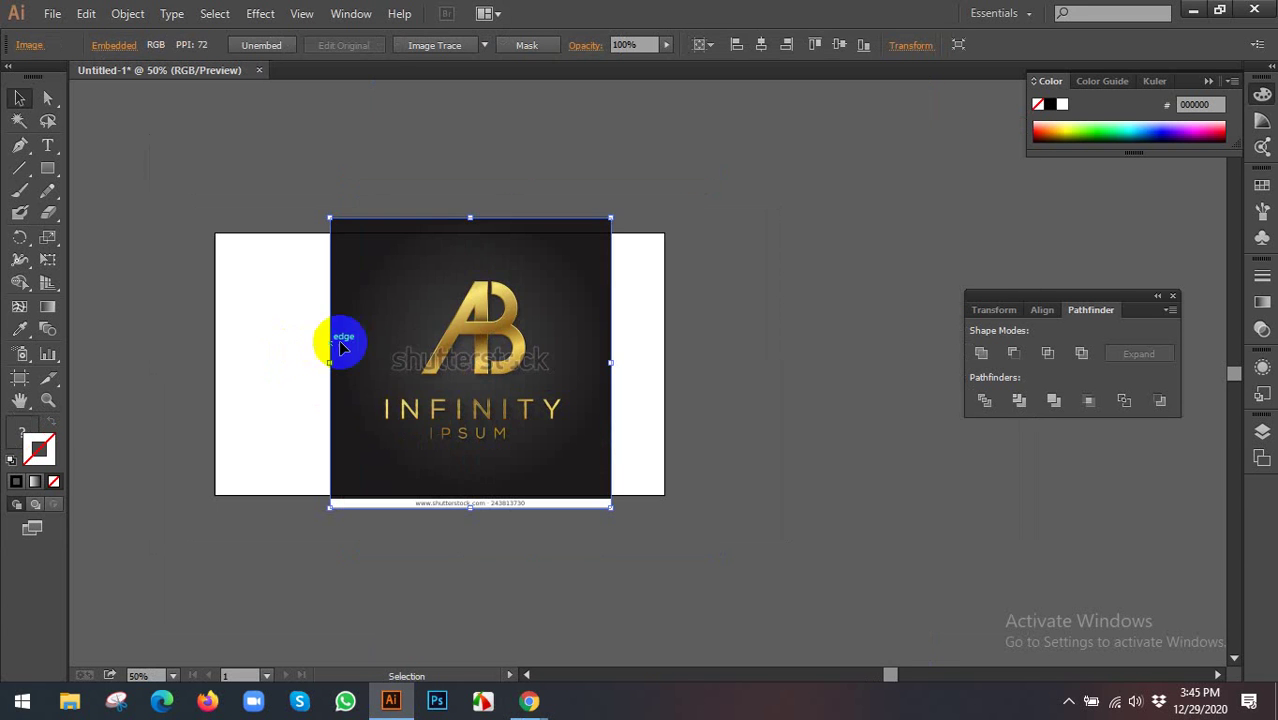
scroll(454, 340, "right", 2)
left_click_drag(308, 342, 607, 338)
Move the blue TD logo to sit to the right of the AB logo
left_click(334, 308)
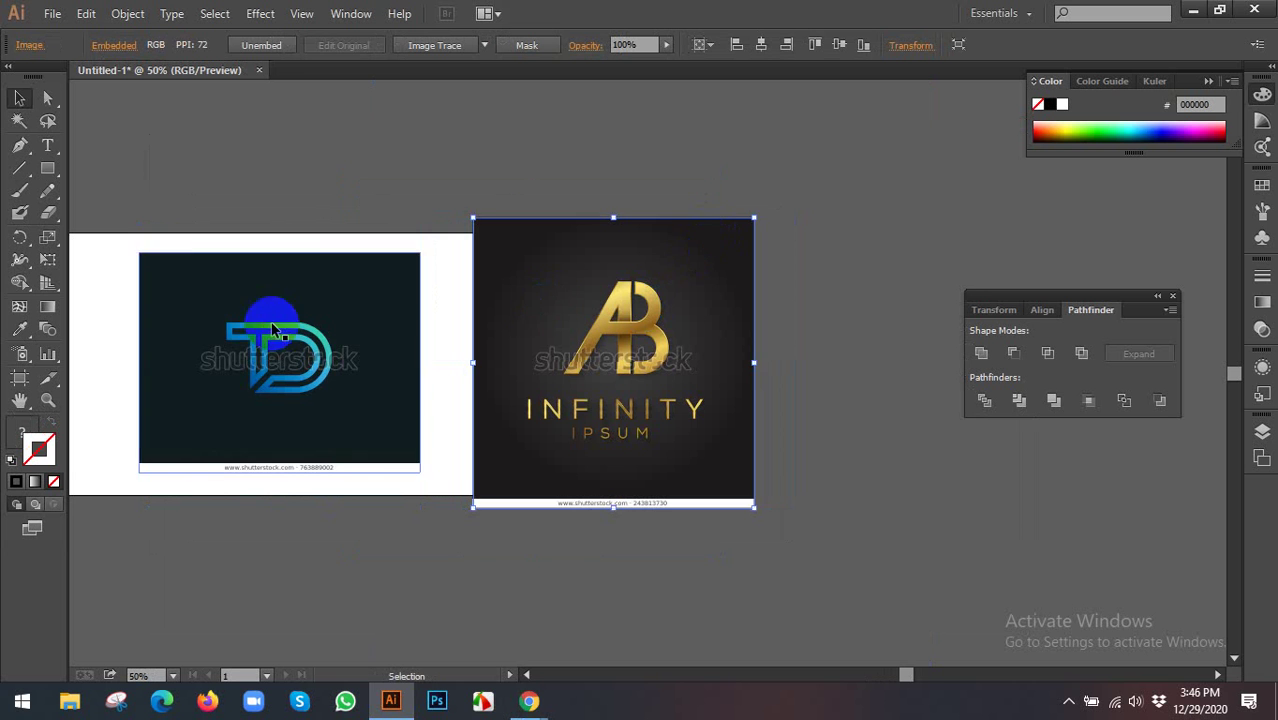
scroll(333, 333, "right", 1)
scroll(333, 333, "right", 1)
left_click_drag(271, 328, 782, 318)
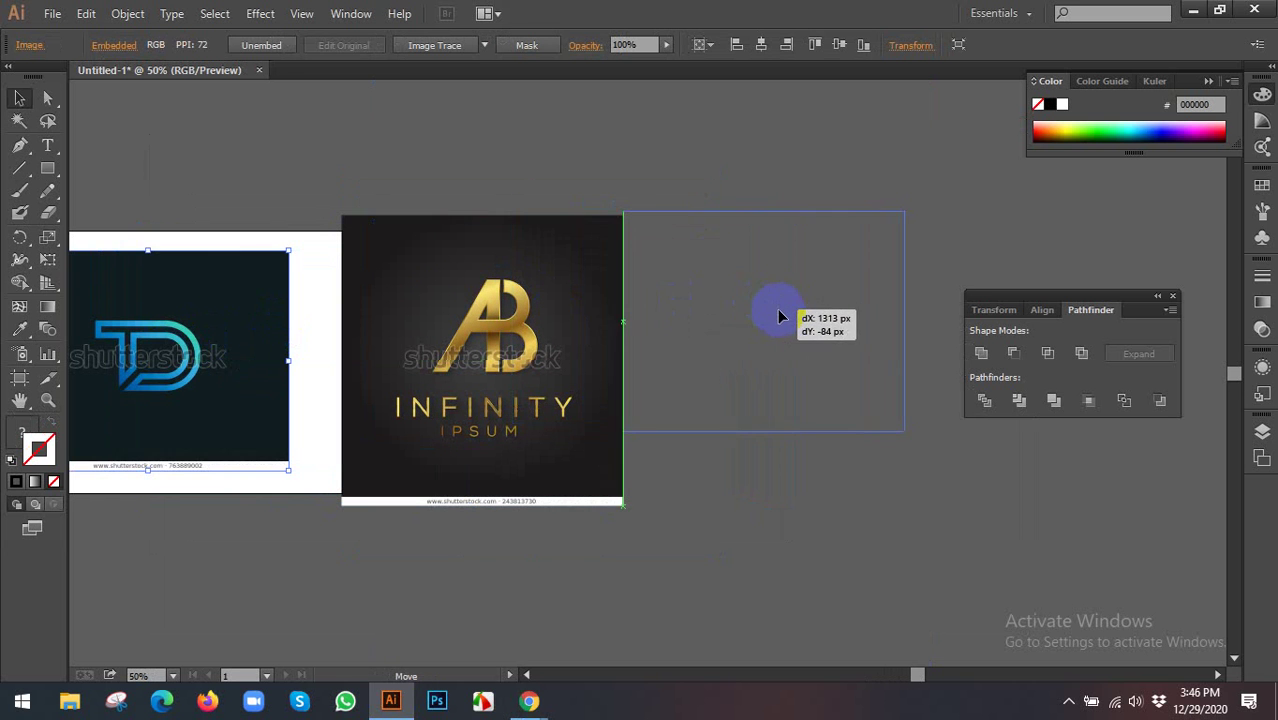
scroll(782, 318, "right", 2)
left_click_drag(619, 341, 581, 318)
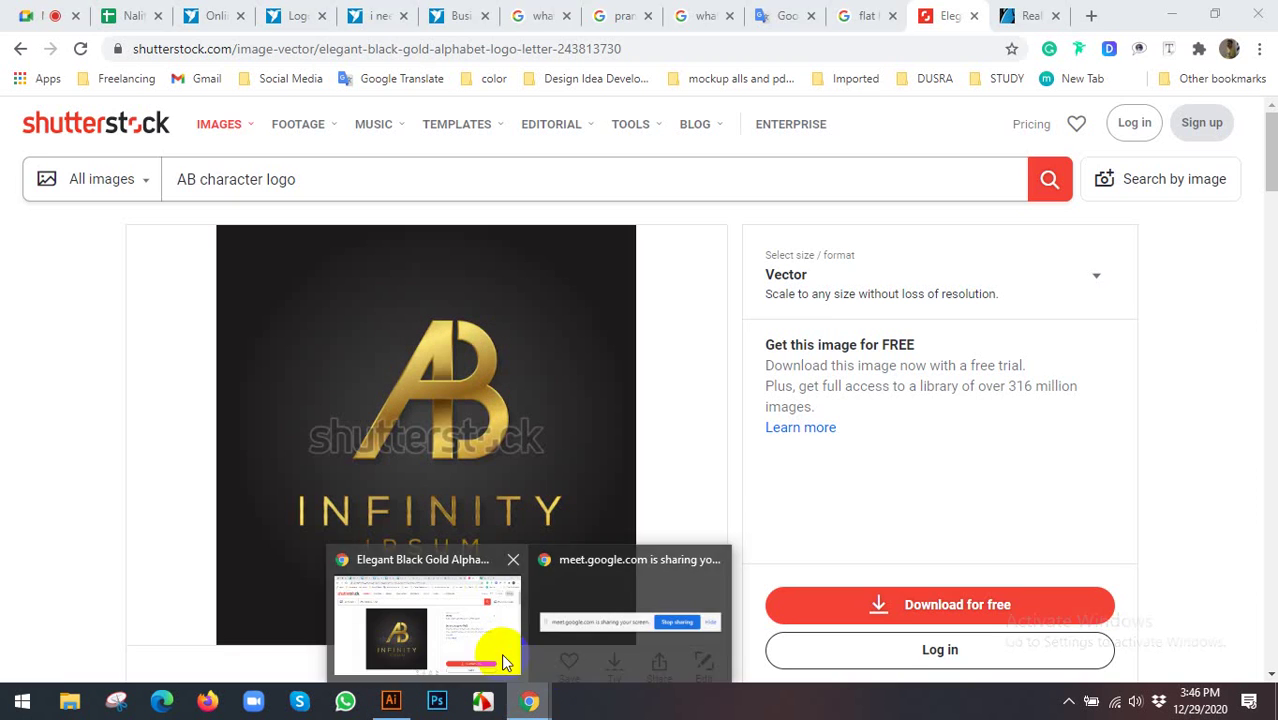
Open the gold looped-letter Infinity Ipsum logo from the similar images and copy its image
left_click(501, 653)
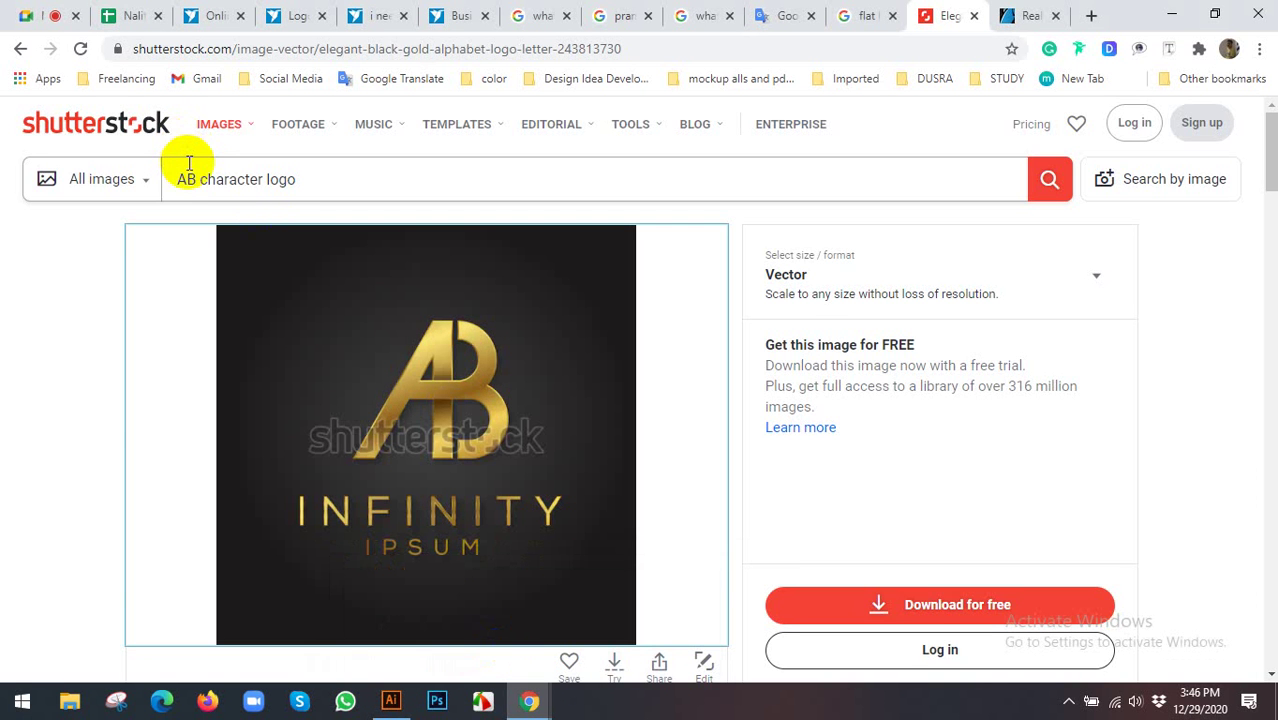
scroll(385, 305, "down", 4)
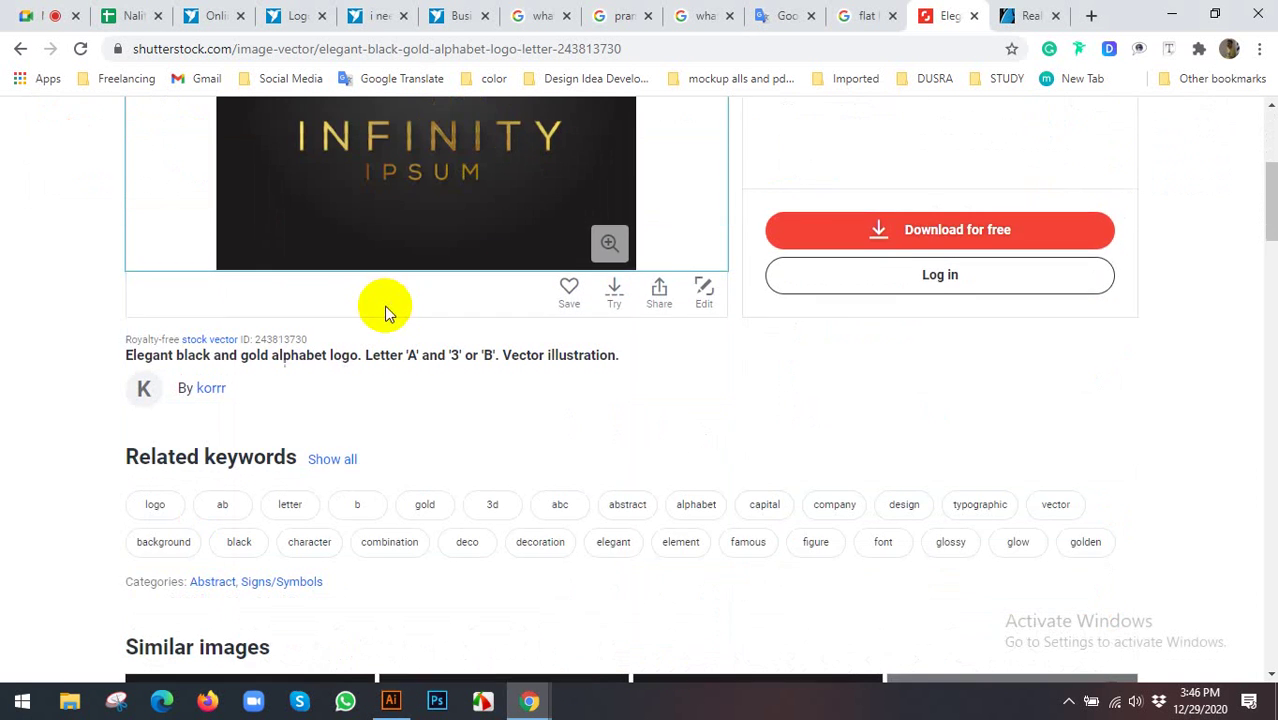
scroll(428, 289, "down", 3)
scroll(414, 408, "down", 2)
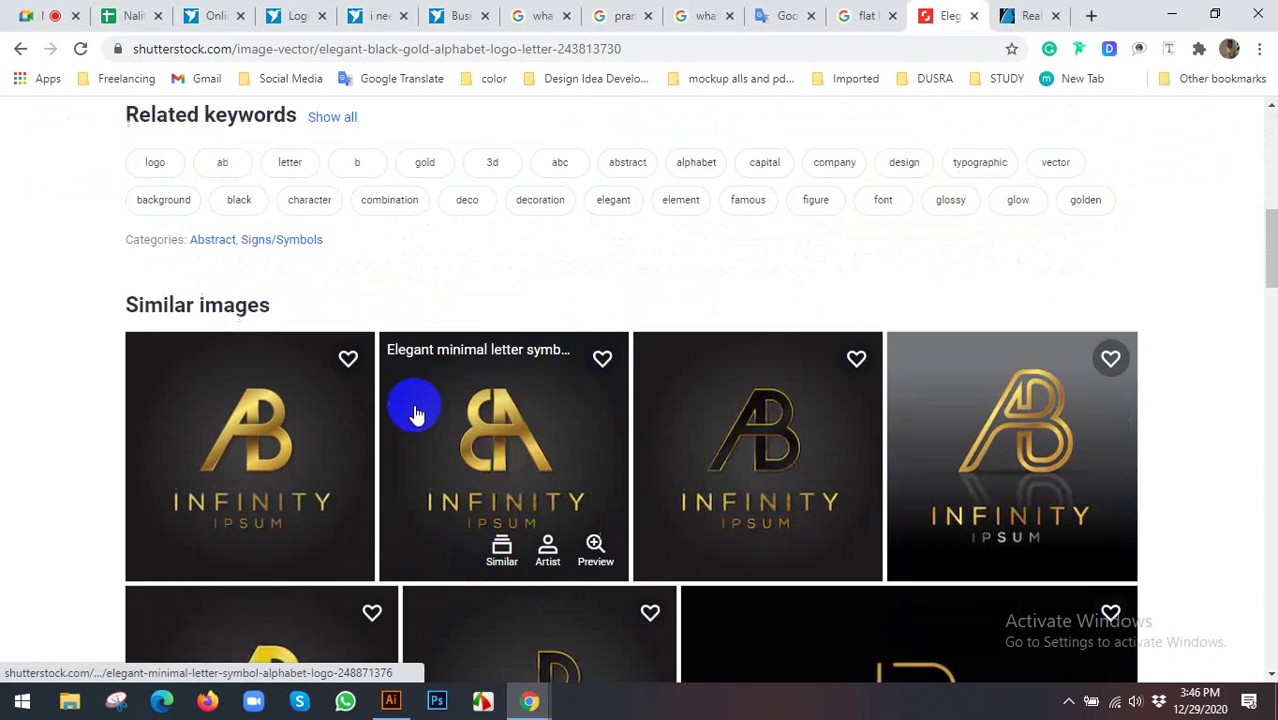
scroll(650, 405, "down", 1)
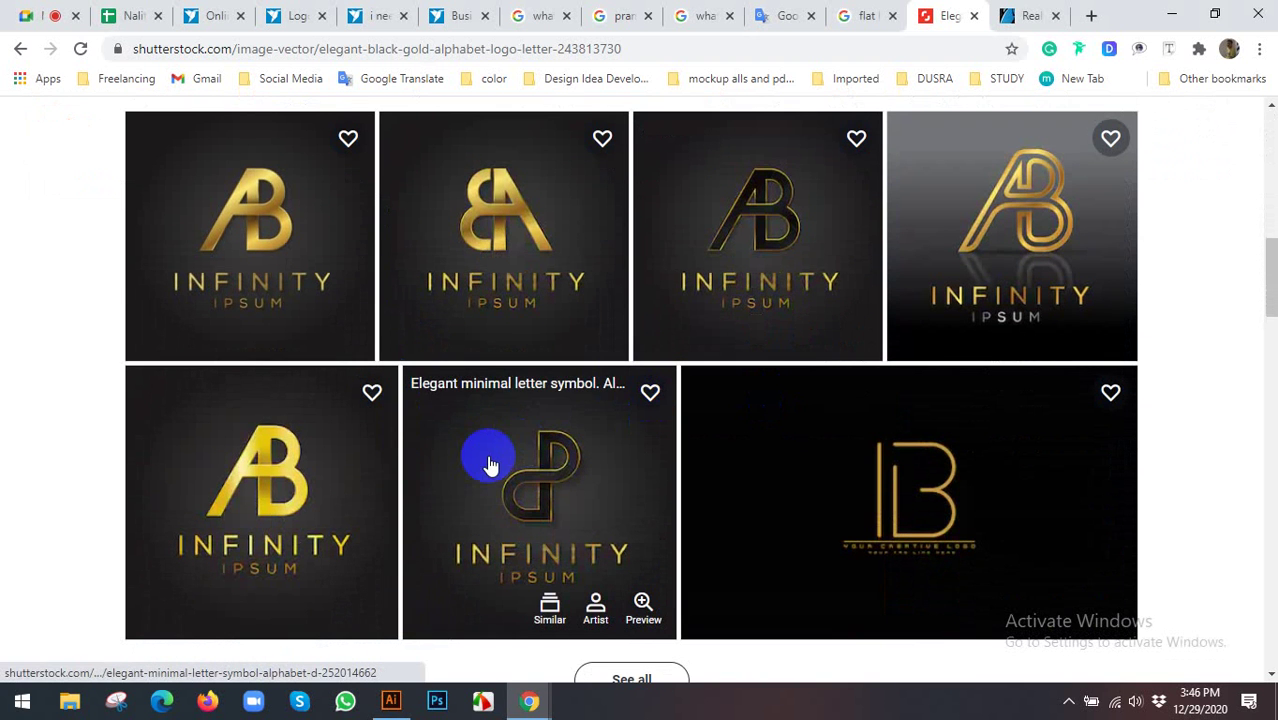
scroll(490, 463, "down", 1)
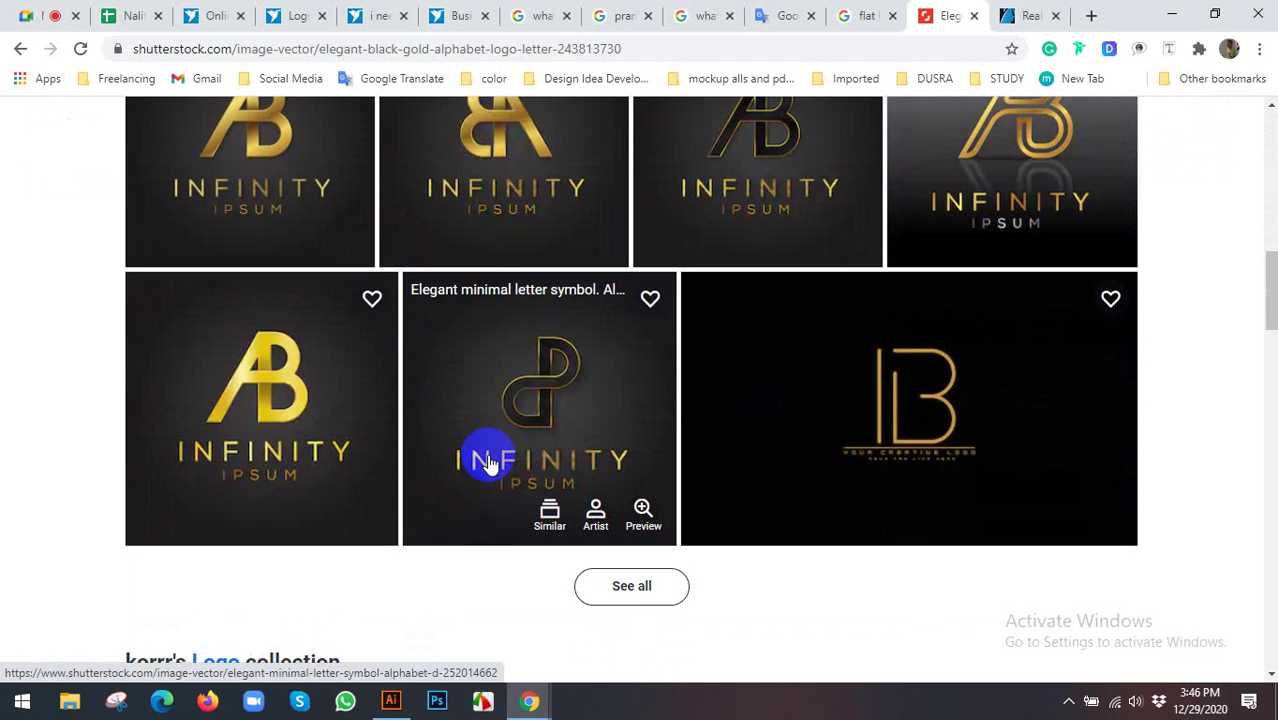
left_click(548, 390)
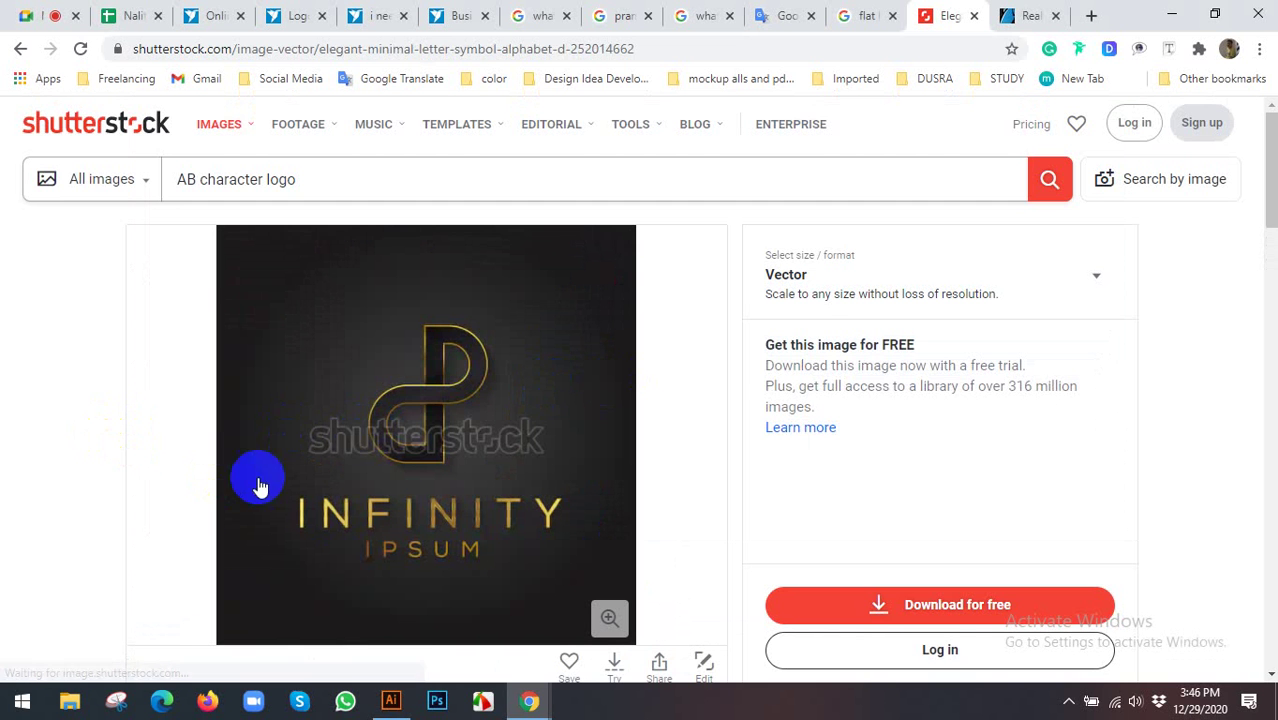
left_click(340, 378)
right_click(340, 378)
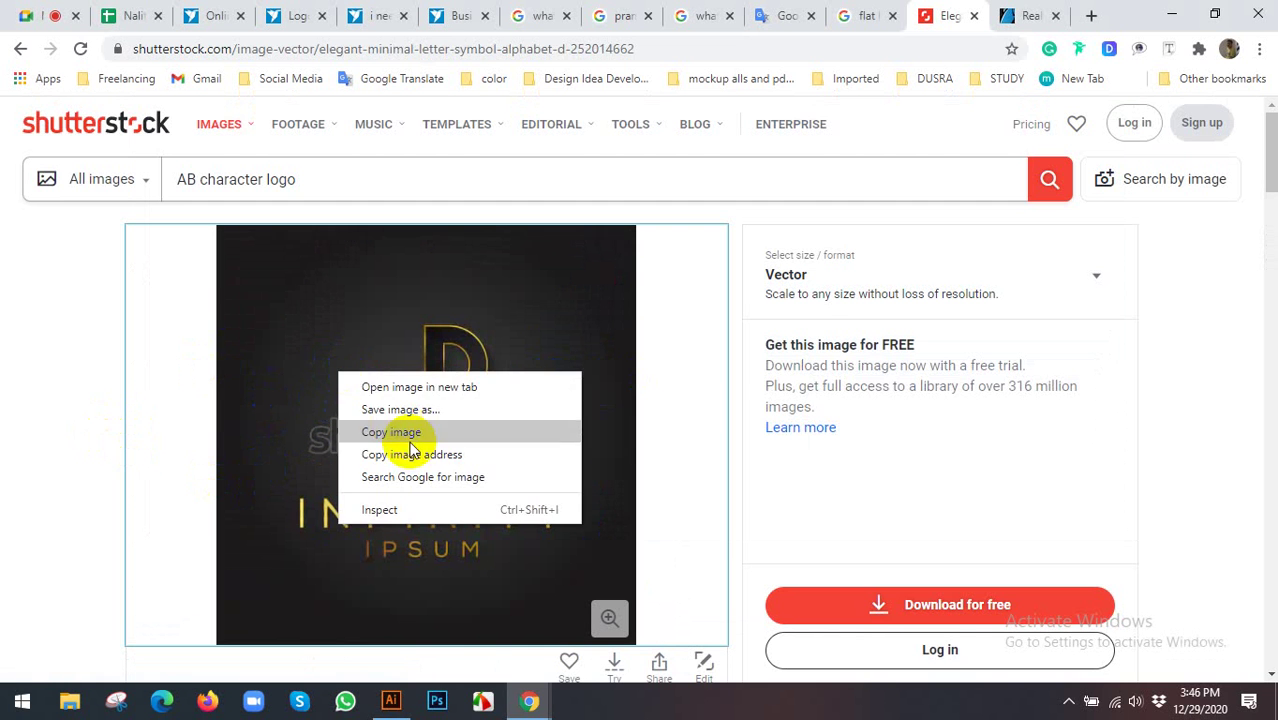
left_click(400, 432)
left_click(390, 702)
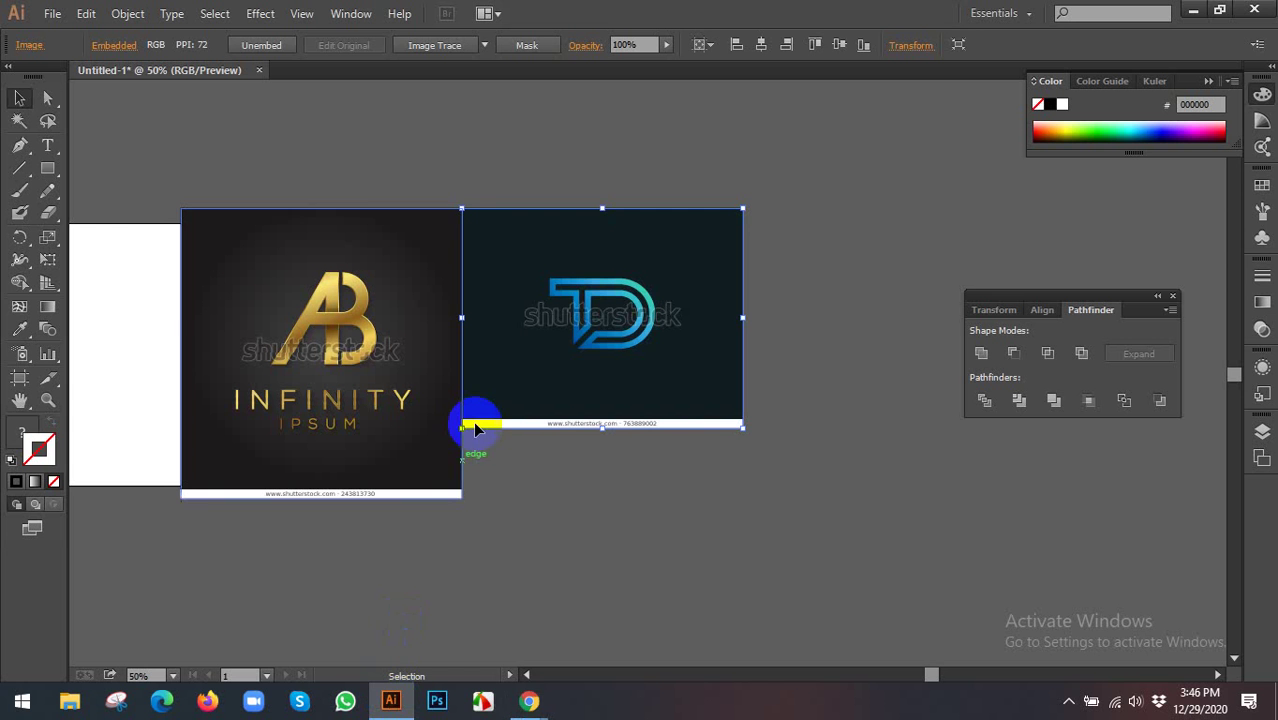
Paste the gold looped-letter logo and place it to the right of the TD logo
key("ctrl+v")
scroll(488, 397, "down", 1)
mouse_move(533, 380)
left_mouse_down()
mouse_move(440, 362)
mouse_move(621, 330)
left_mouse_up()
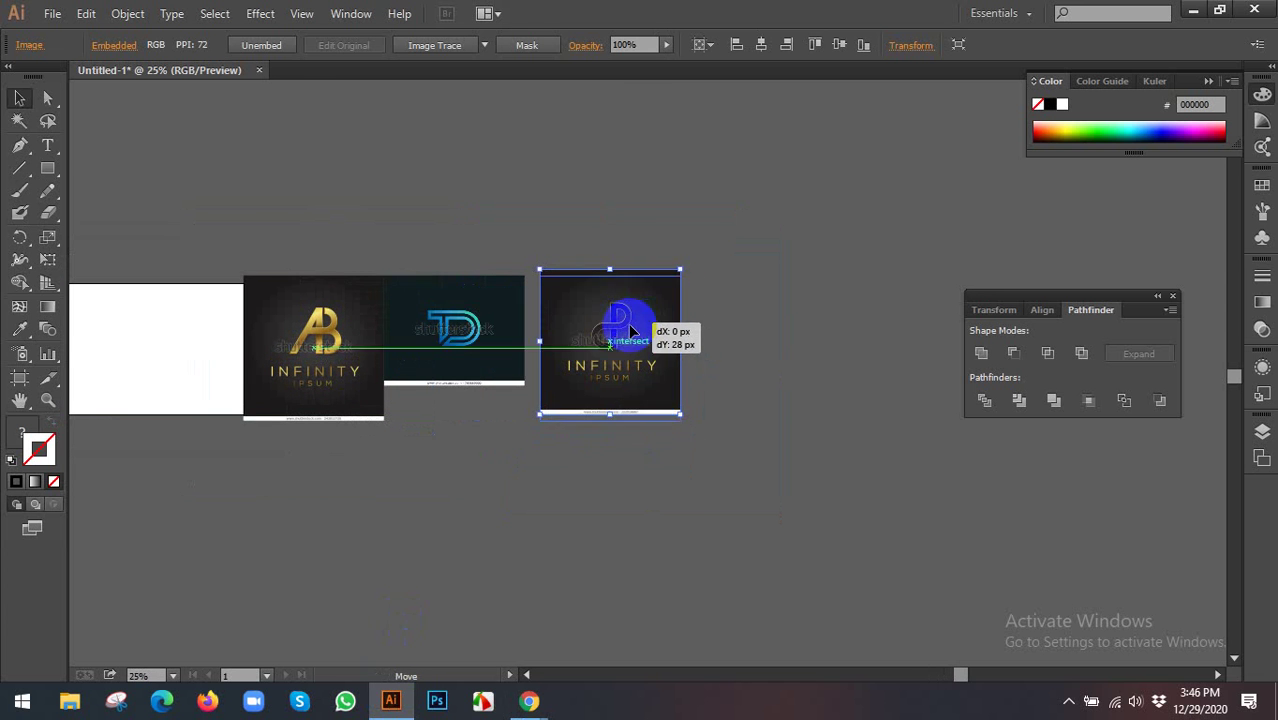
mouse_move(621, 330)
left_mouse_down()
mouse_move(597, 351)
mouse_move(391, 340)
left_mouse_up()
scroll(618, 322, "up", 1)
scroll(578, 342, "up", 1)
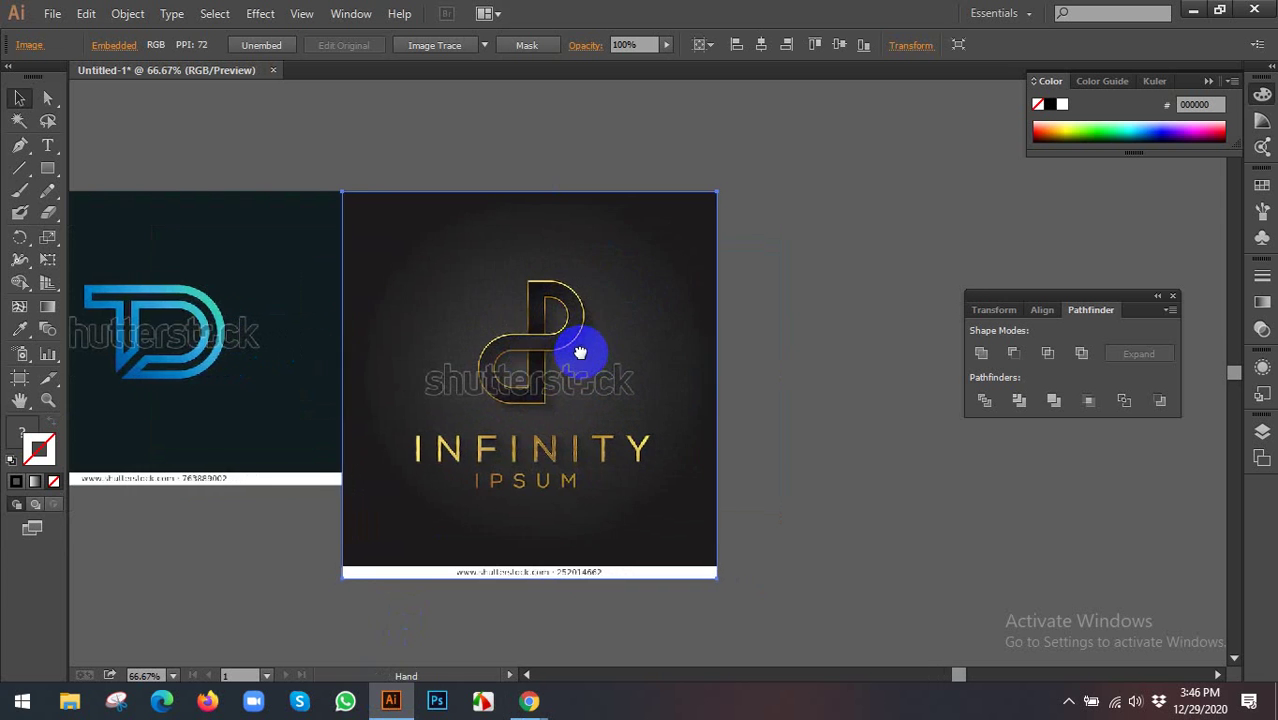
left_click_drag(699, 305, 611, 302)
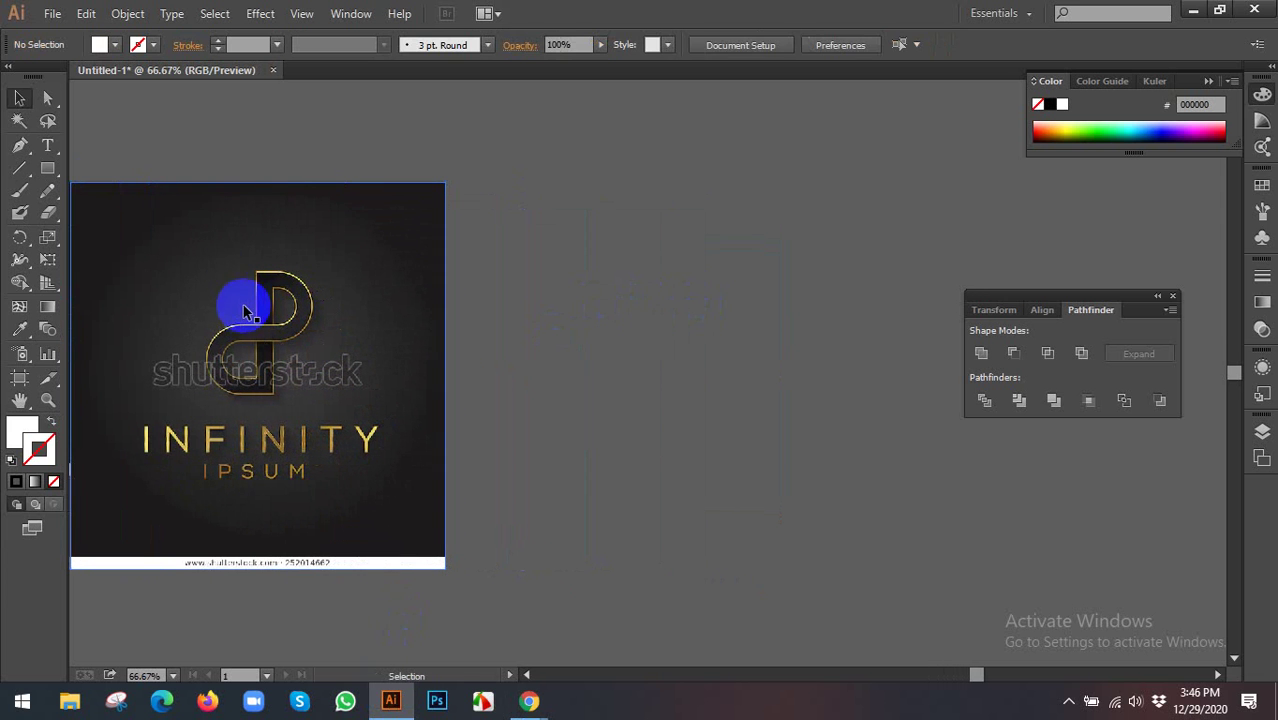
left_click(48, 145)
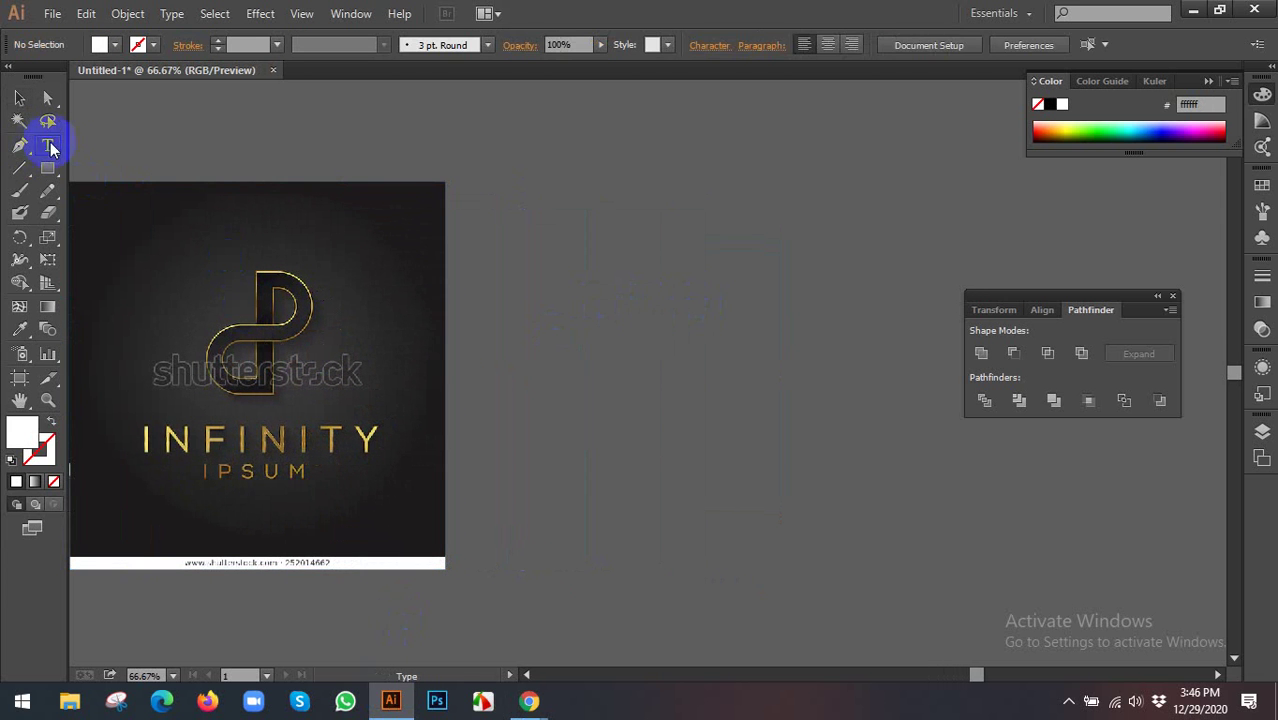
Create 'PS' text at 72 pt and change its font from Poppins Bold to Nexa Bold
left_click(662, 305)
left_click(897, 45)
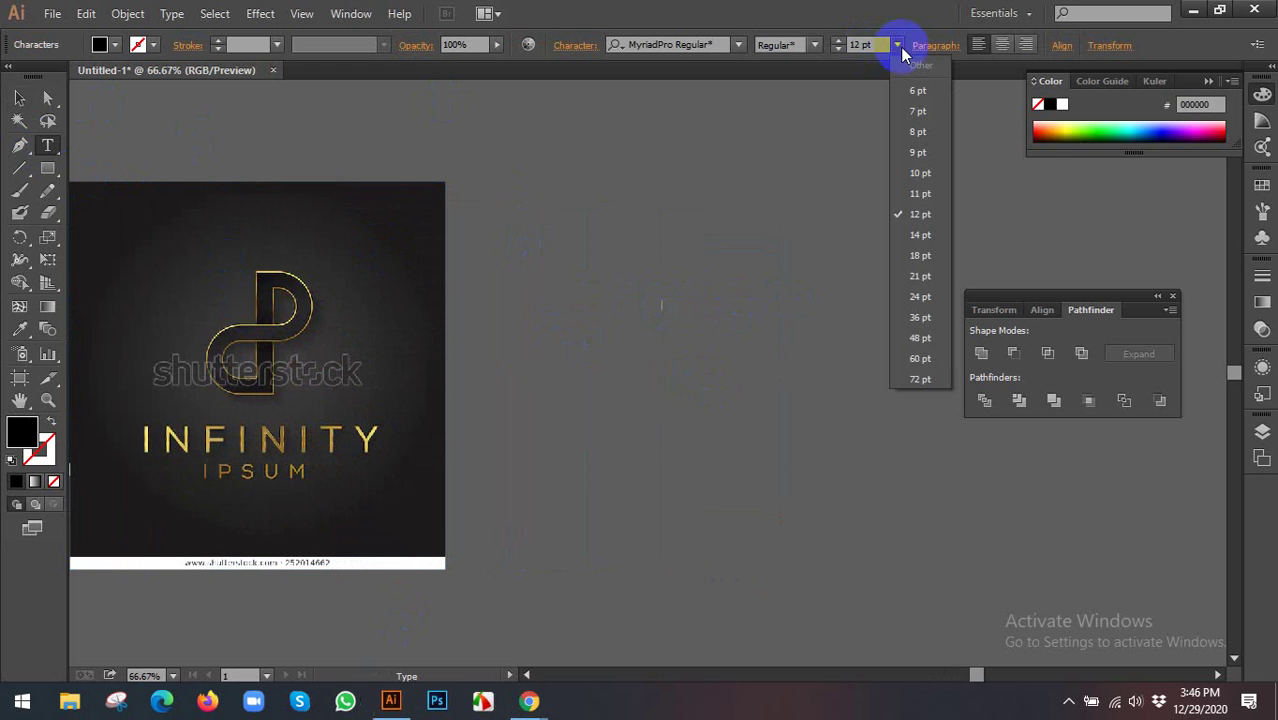
left_click(903, 363)
type("P")
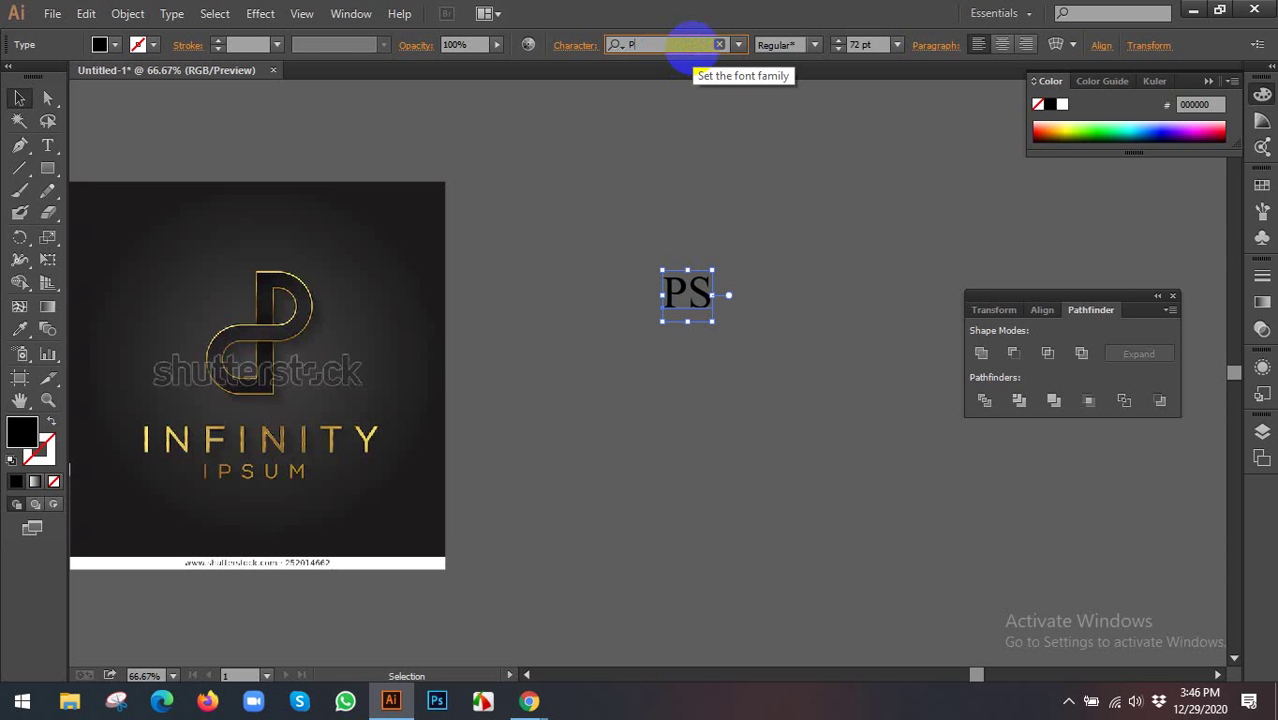
type("o")
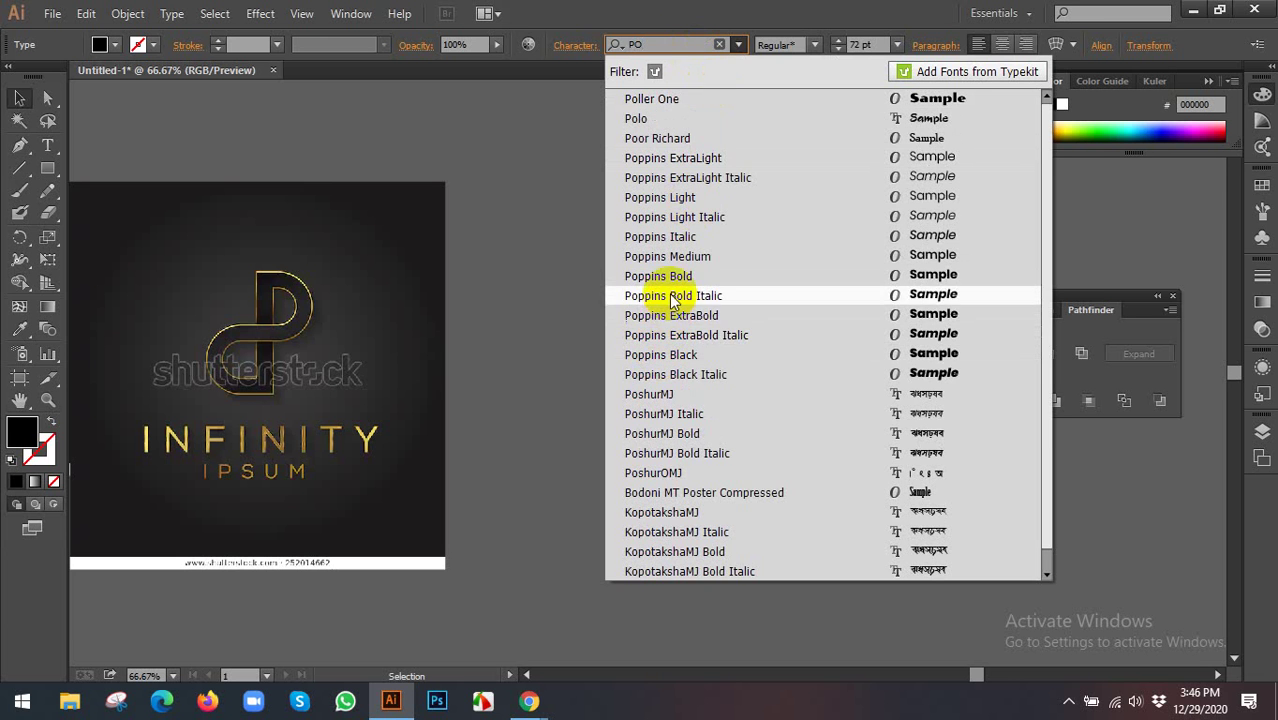
left_click(700, 276)
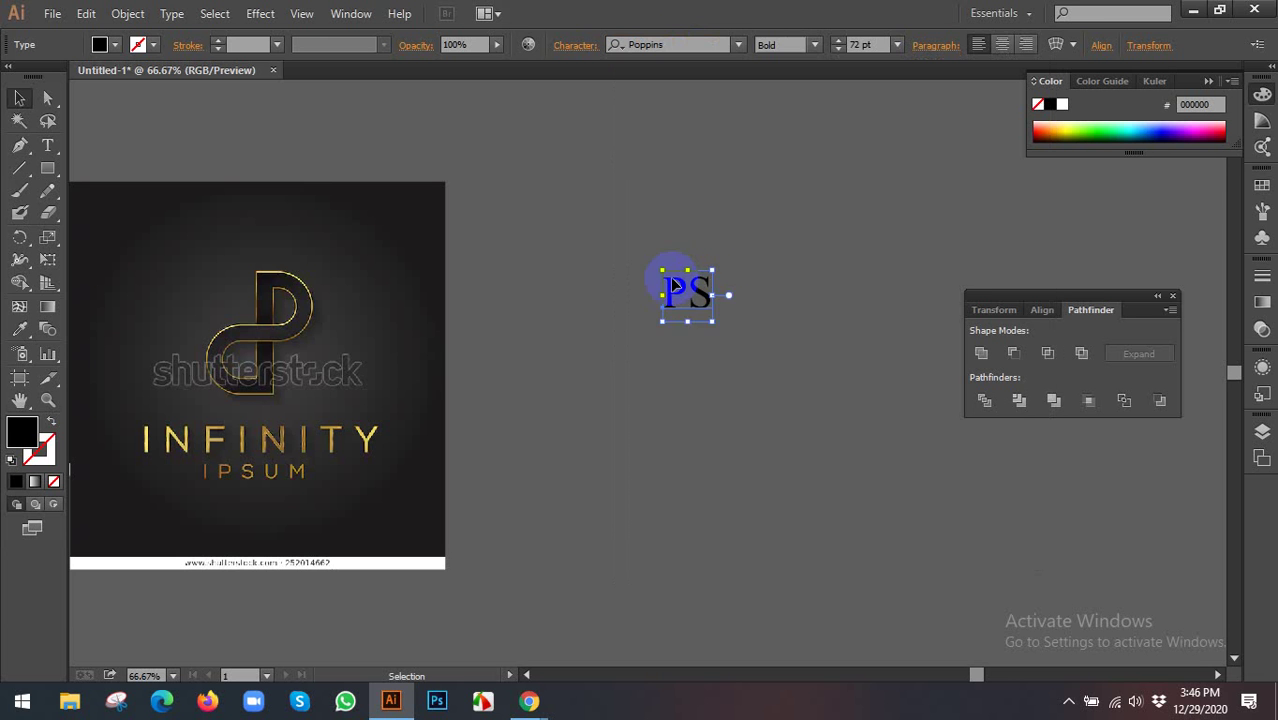
left_click(665, 44)
type("NEX")
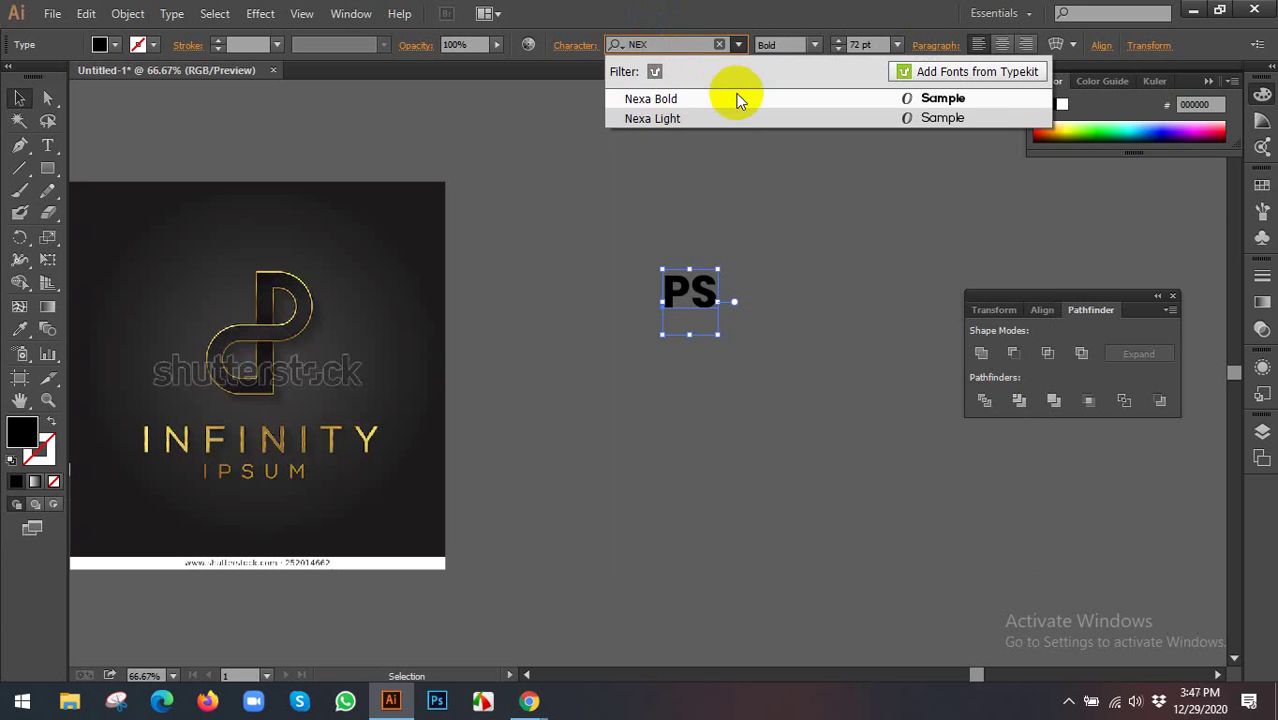
left_click(733, 100)
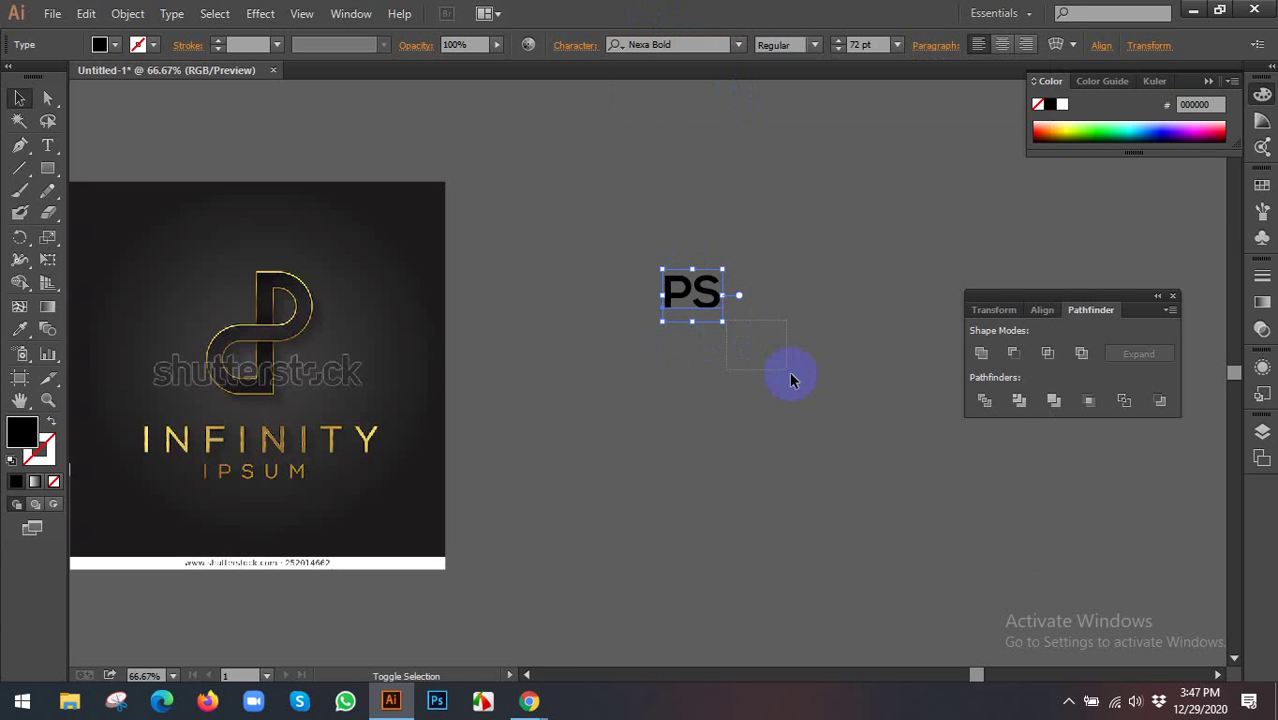
Scale the PS text to about 175 pt, convert it to outlines, and ungroup P and S
mouse_move(724, 322)
left_mouse_down()
mouse_move(785, 371)
mouse_move(650, 300)
left_mouse_up()
left_click_drag(596, 218, 509, 200)
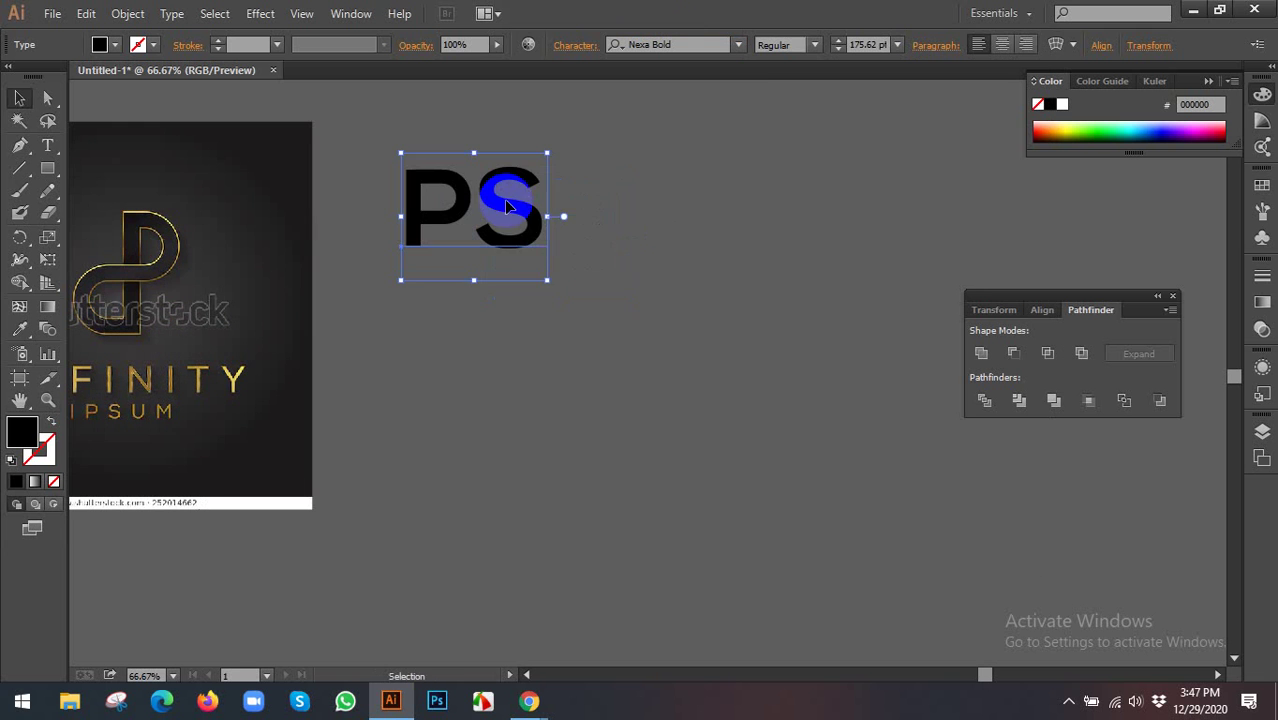
right_click(508, 200)
left_click(560, 333)
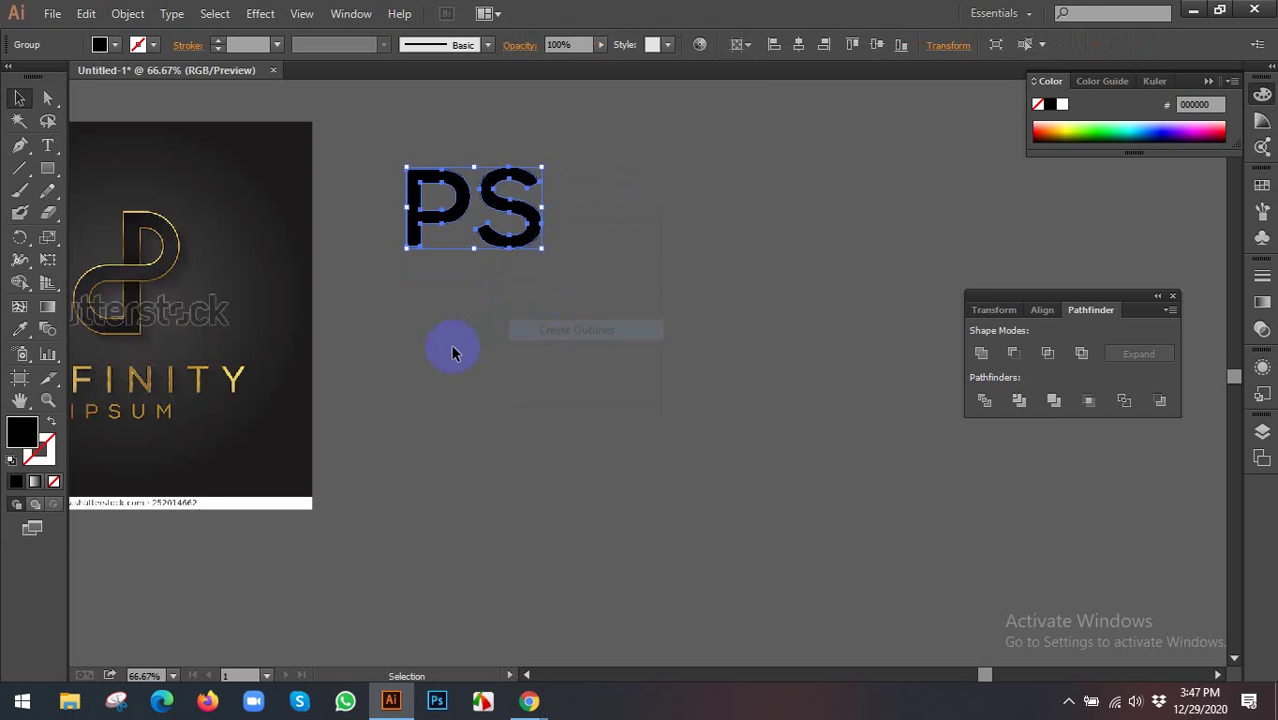
left_click(456, 309)
right_click(552, 252)
left_click(606, 359)
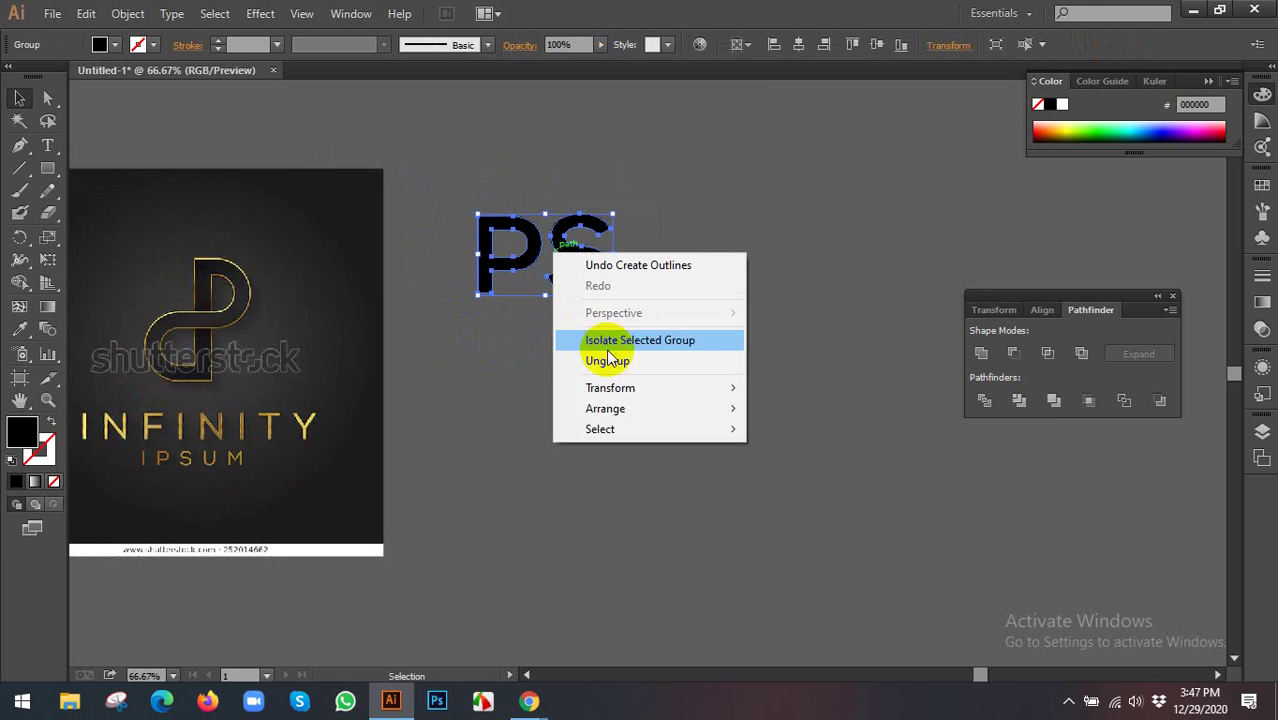
left_click(455, 272)
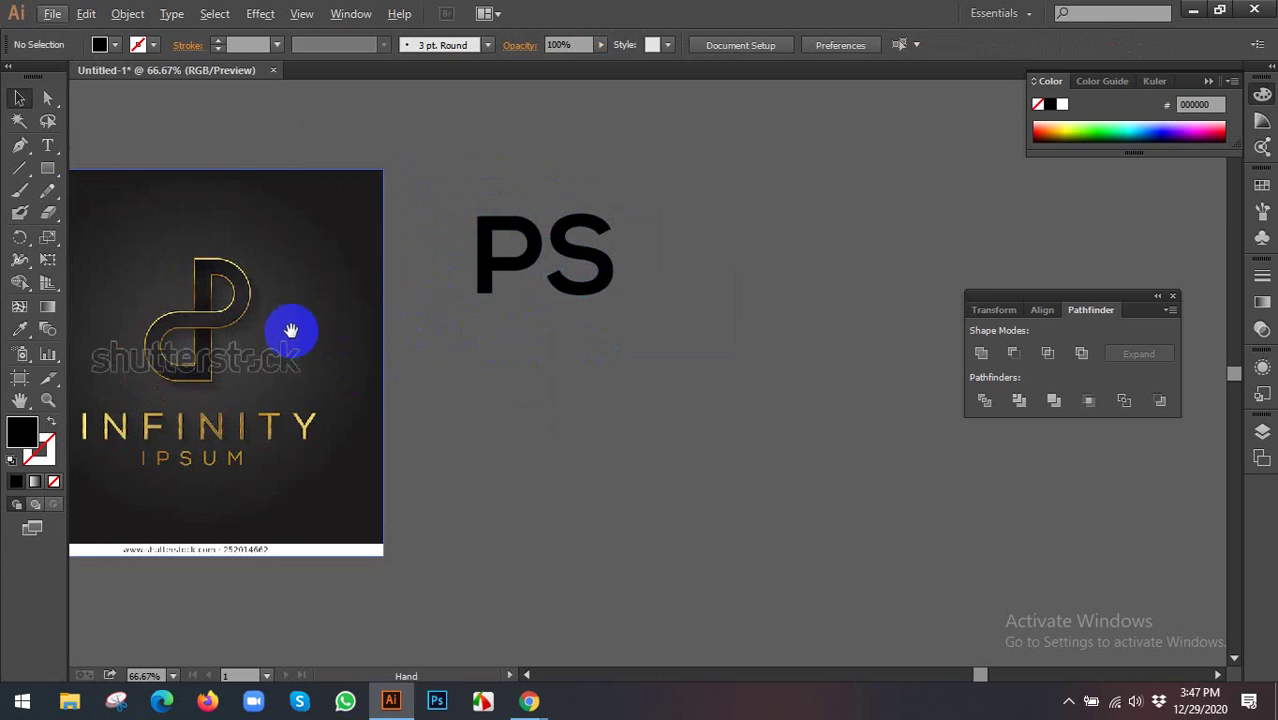
Pan the view to center the outlined PS letters beside the reference logo
left_click_drag(285, 328, 432, 357)
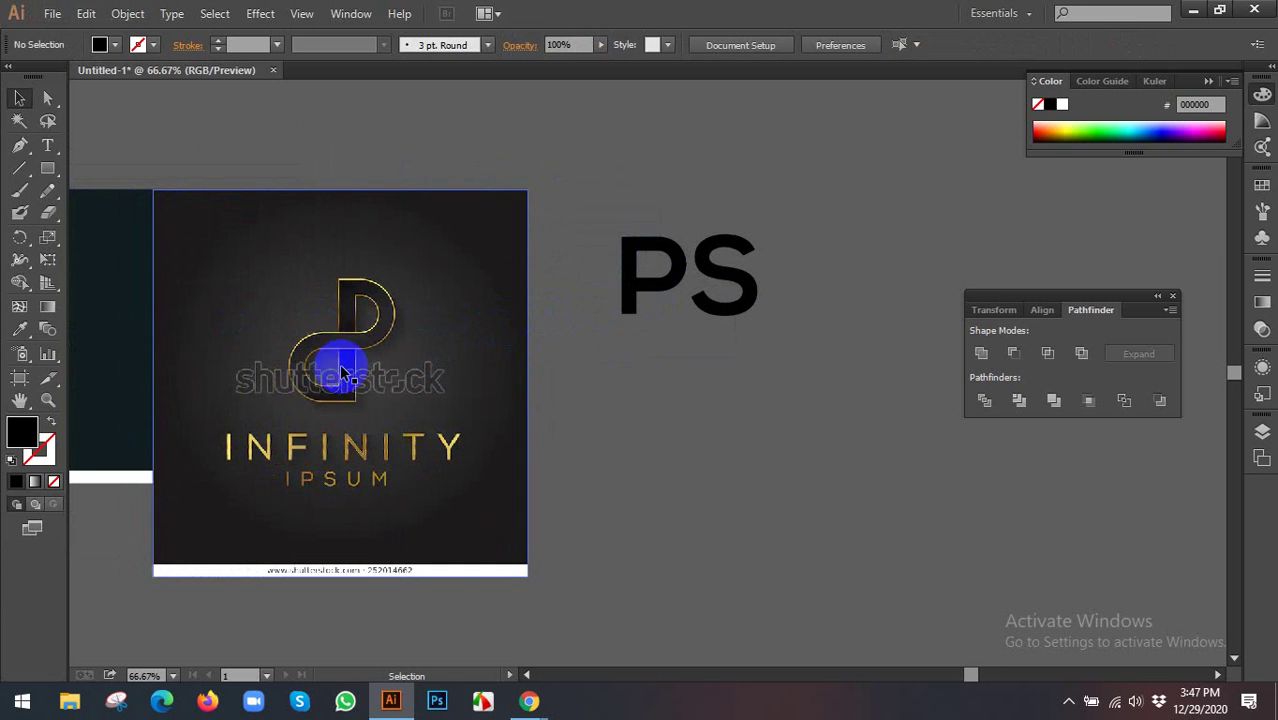
scroll(338, 360, "up", 1)
scroll(562, 342, "down", 1)
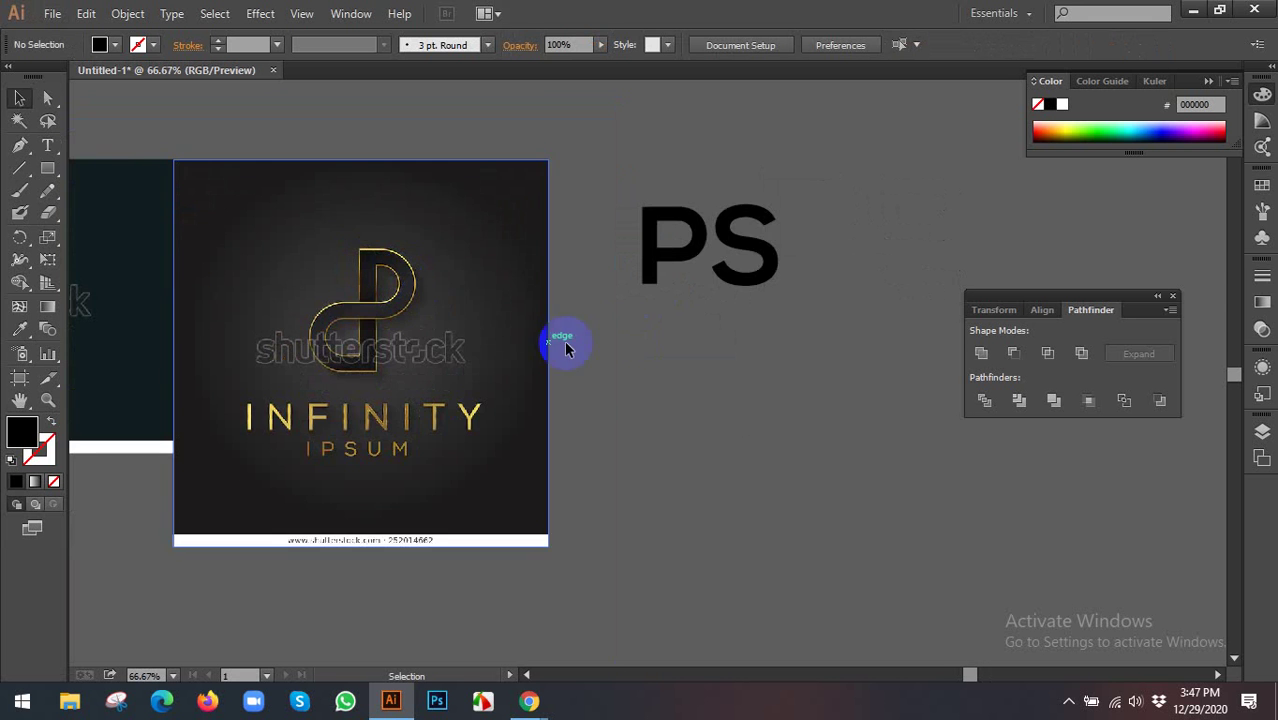
left_click_drag(562, 342, 510, 370)
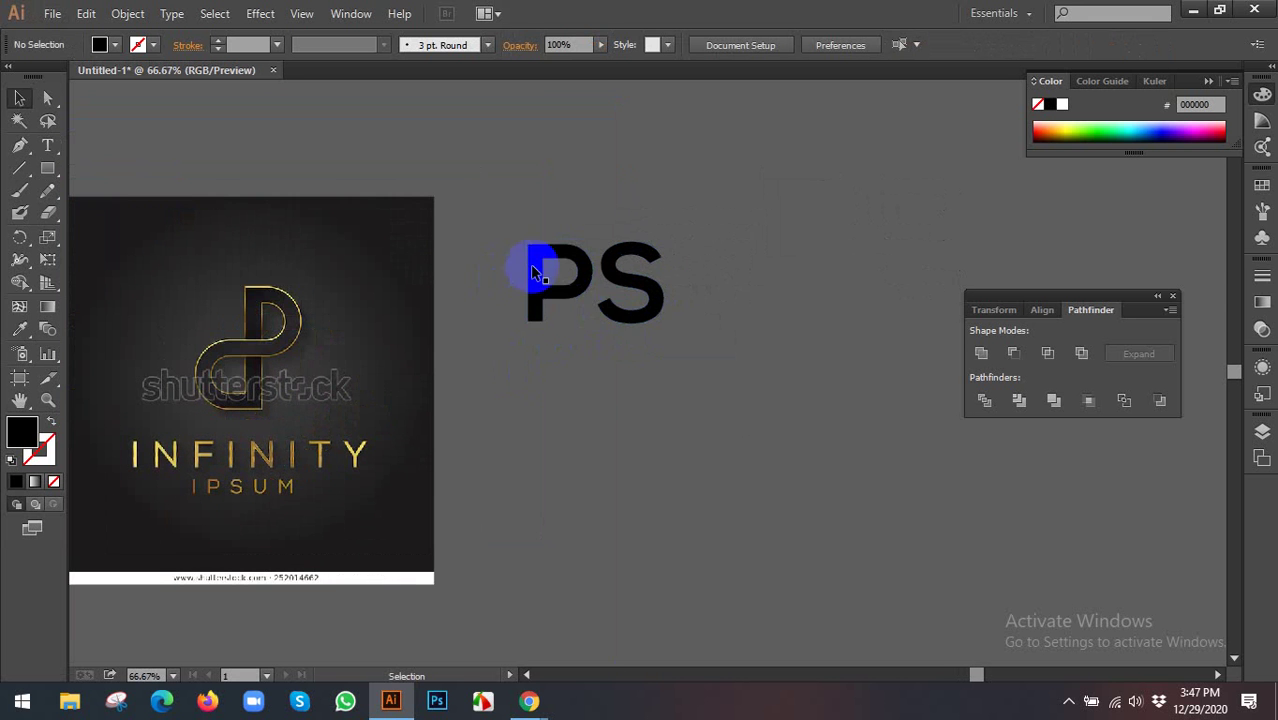
scroll(623, 316, "up", 1)
left_click_drag(642, 308, 828, 378)
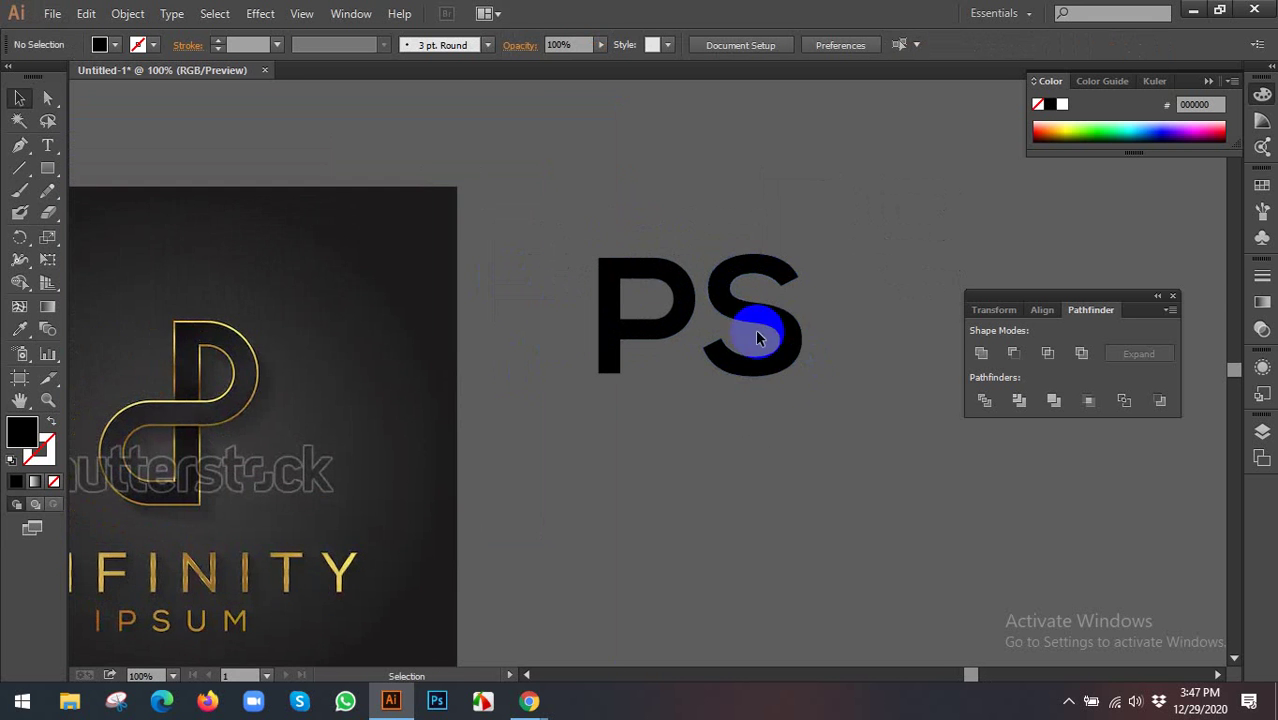
Drag the outlined S left onto the P so they overlap, then select both letters
left_click(748, 312)
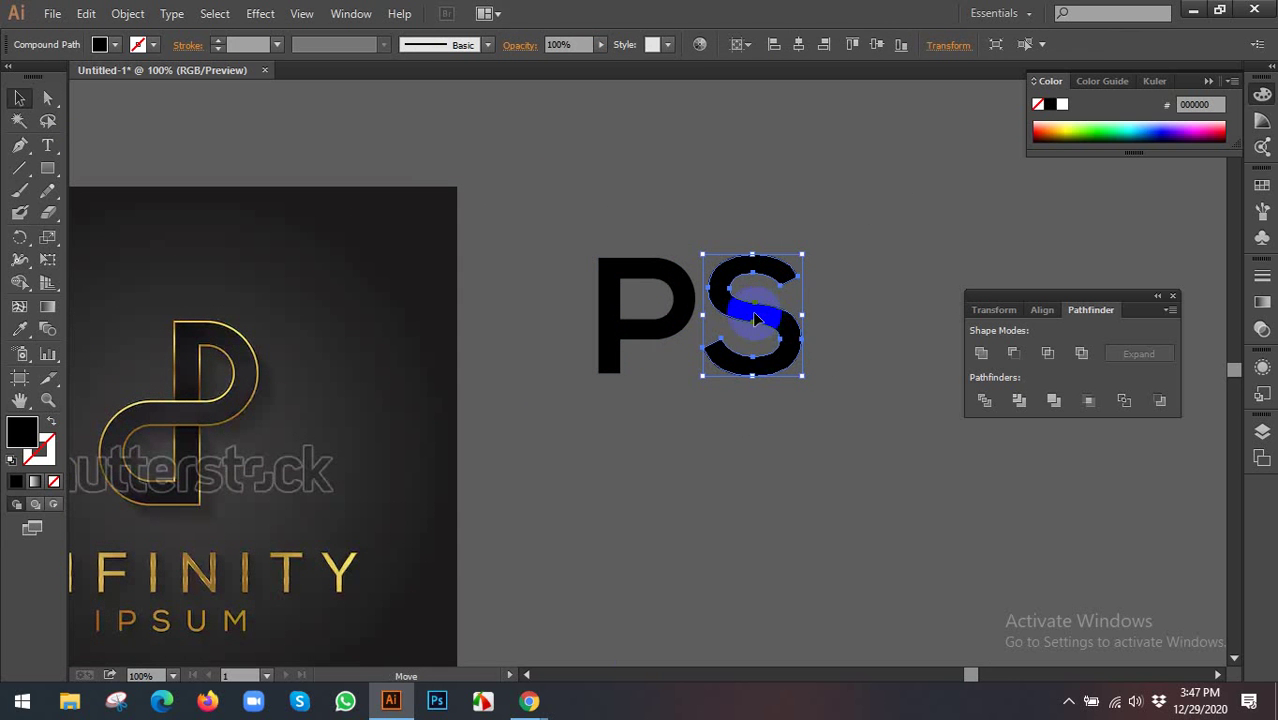
left_click_drag(754, 314, 730, 315)
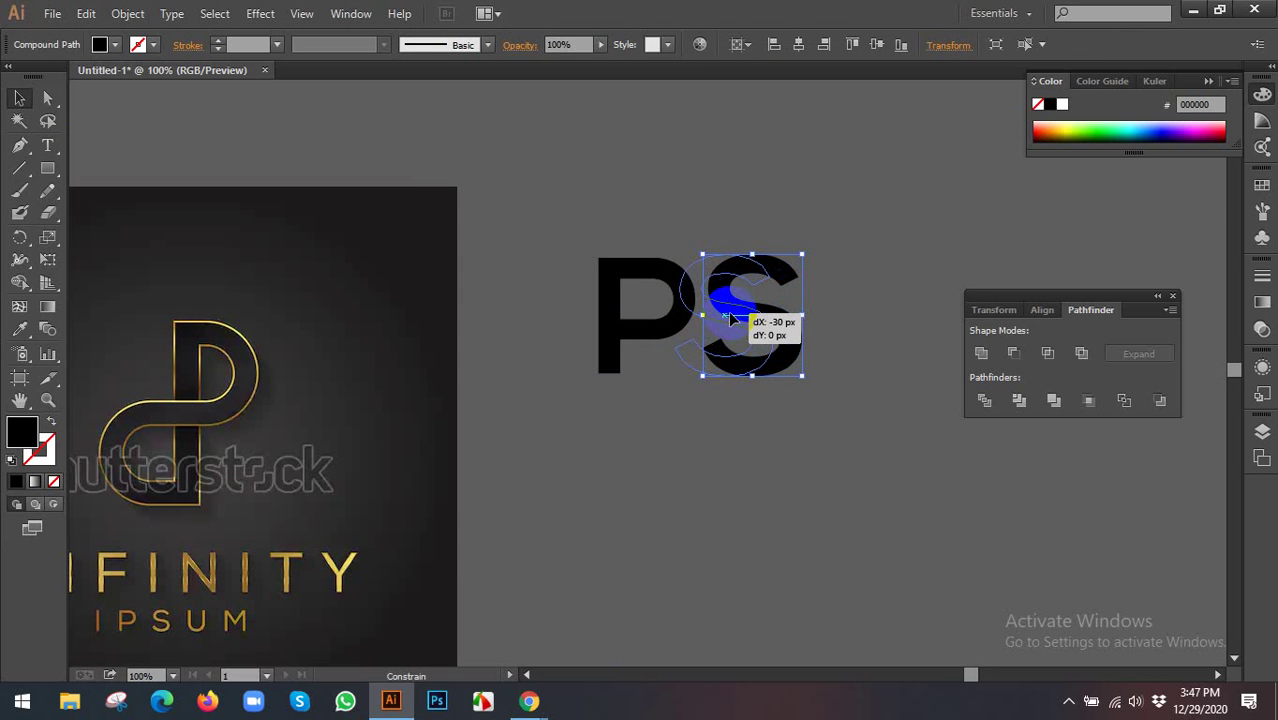
left_click_drag(730, 314, 631, 330)
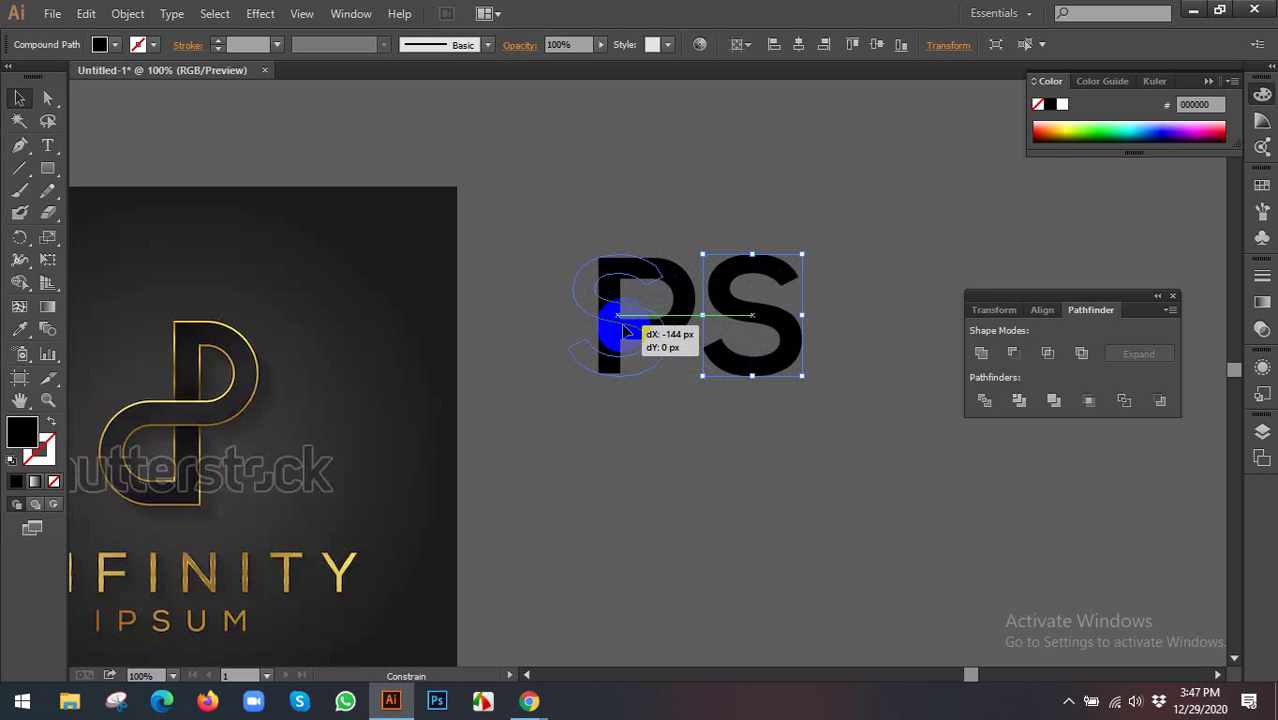
left_click_drag(623, 330, 623, 330)
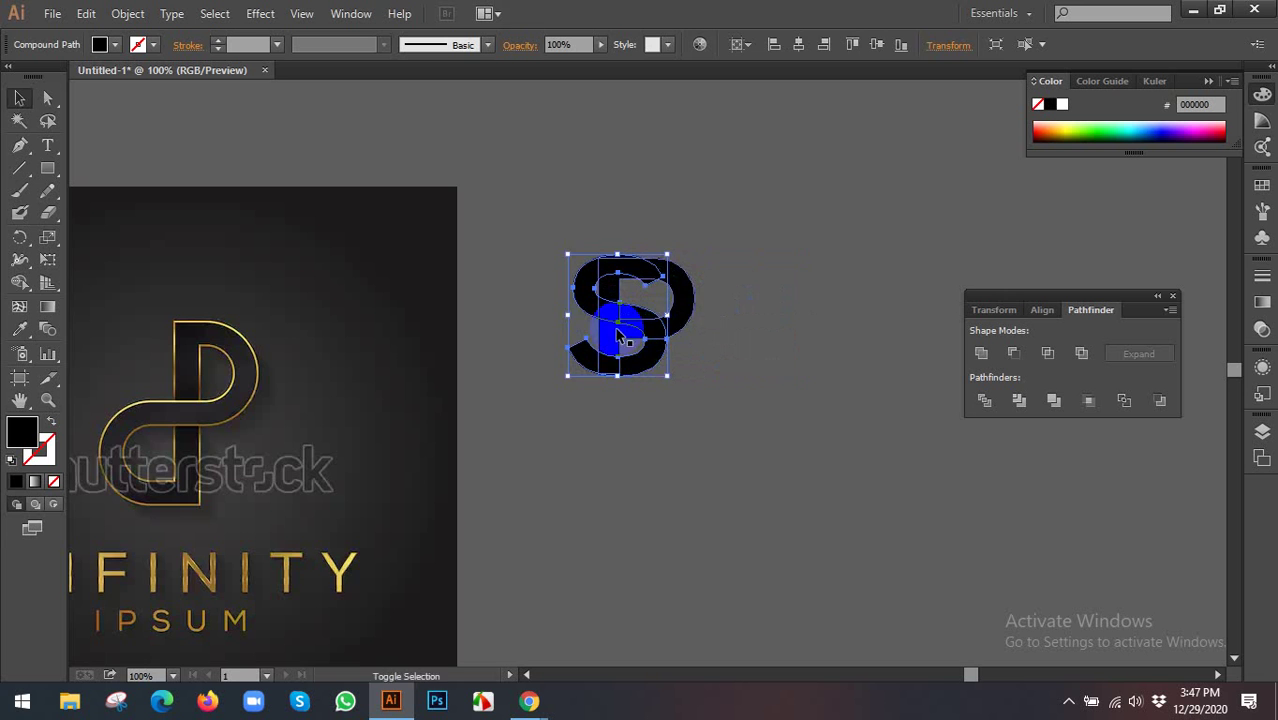
left_click(667, 434)
scroll(667, 430, "up", 1)
scroll(667, 428, "up", 1)
scroll(667, 430, "down", 1)
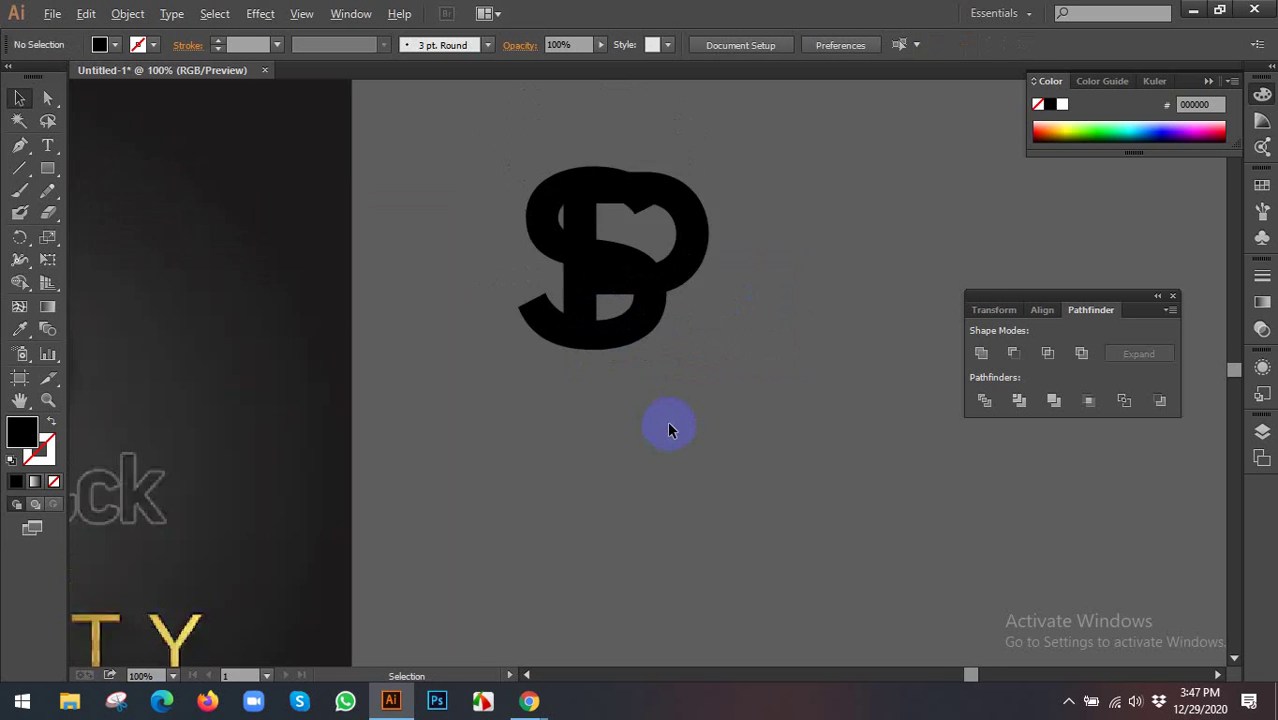
scroll(667, 430, "down", 1)
left_click_drag(620, 410, 782, 232)
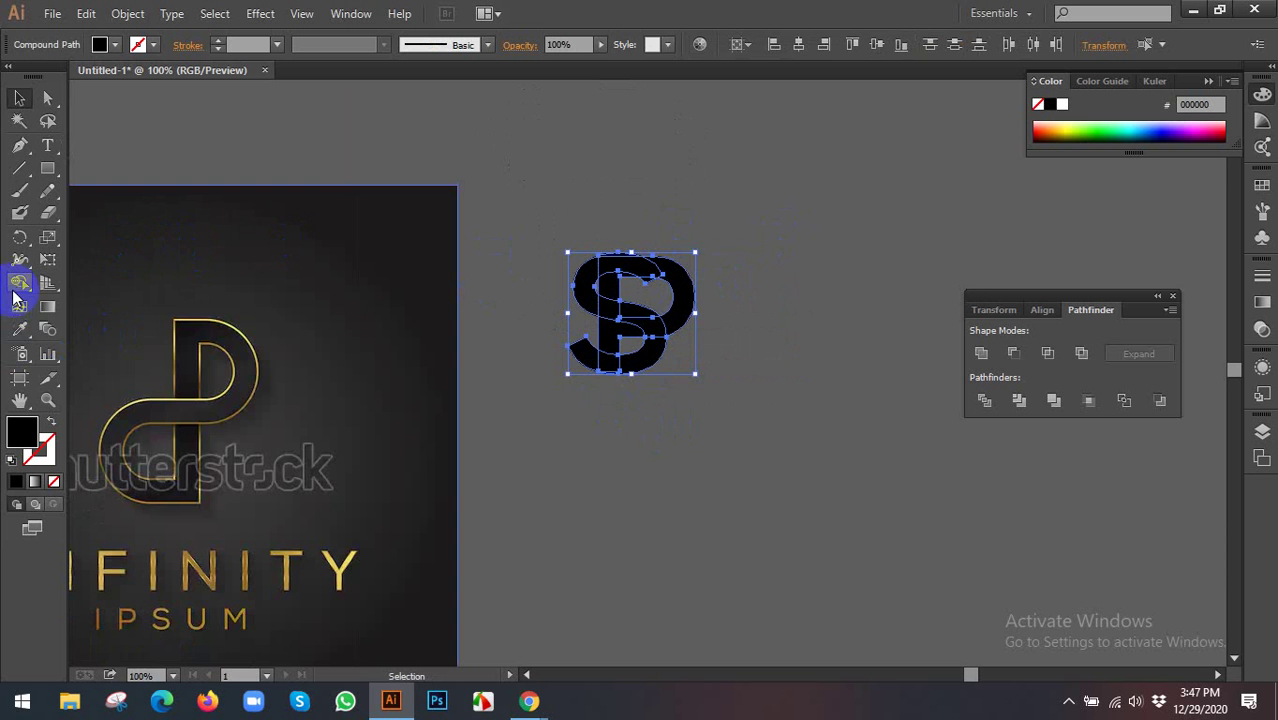
Try merging the overlapping regions inside the P's bowl with the Shape Builder
left_click_drag(19, 284, 87, 289)
scroll(660, 290, "up", 3)
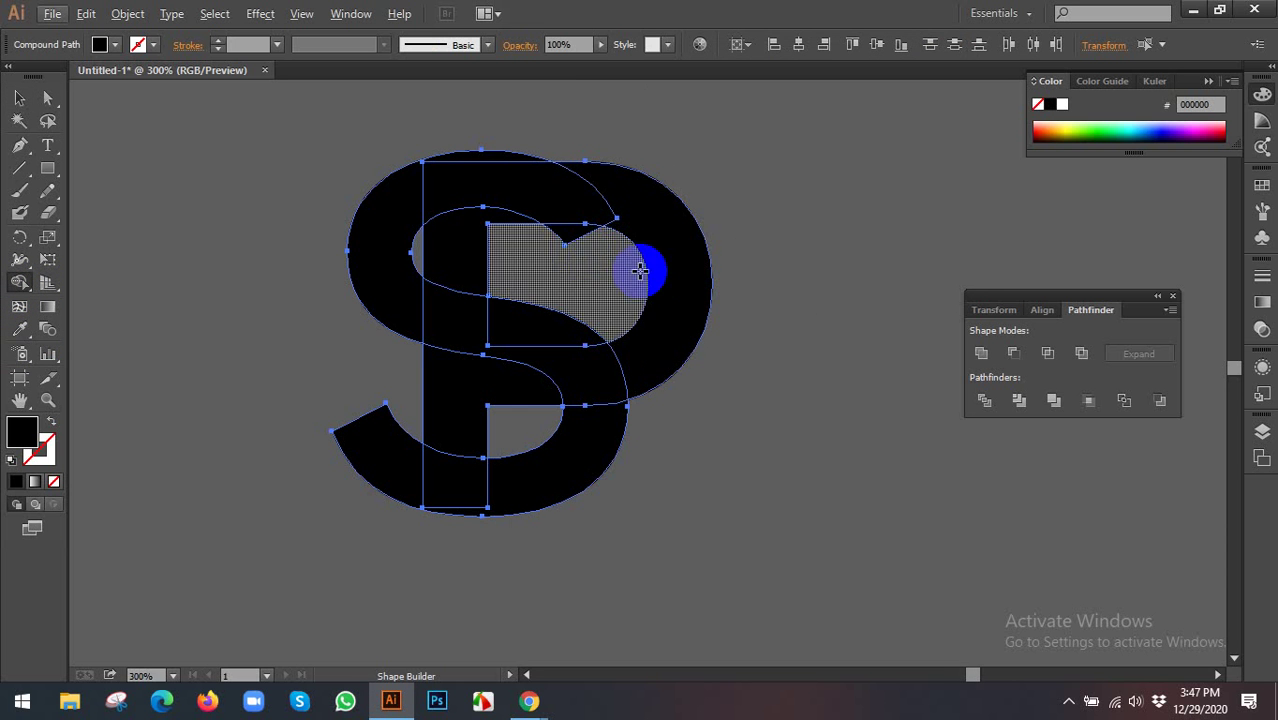
left_click(566, 234)
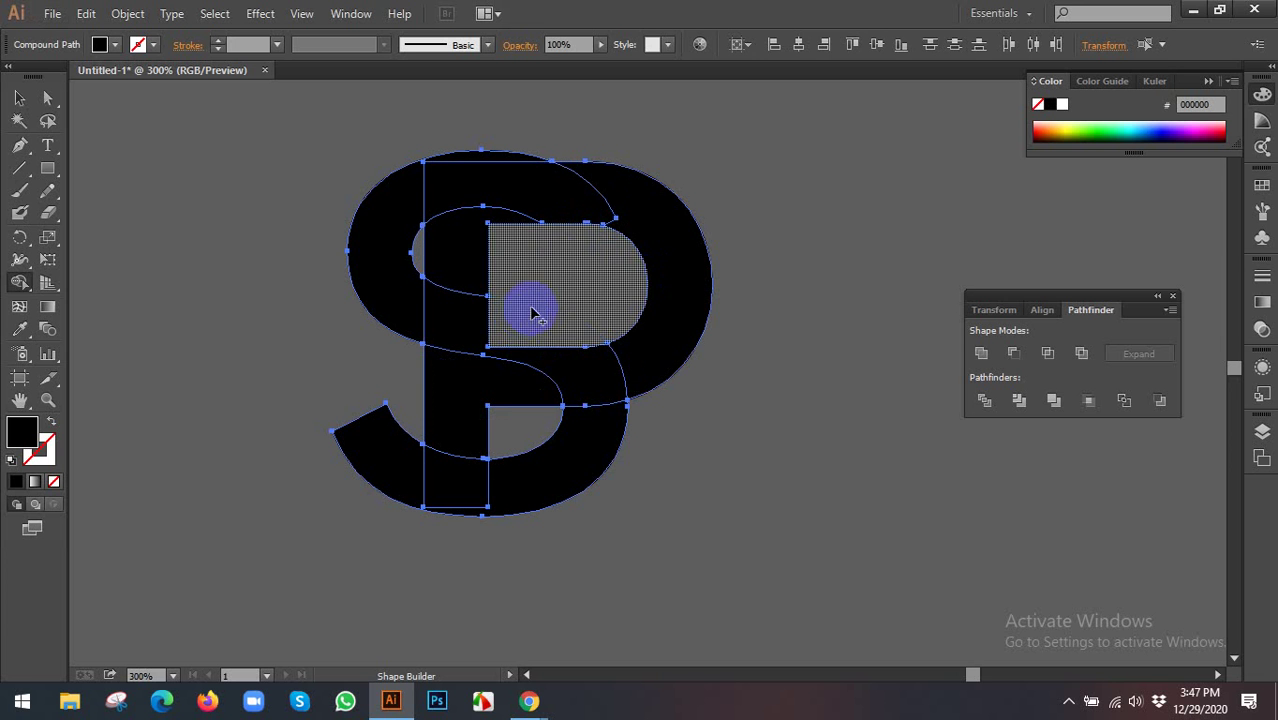
scroll(580, 315, "down", 2)
scroll(710, 436, "up", 2)
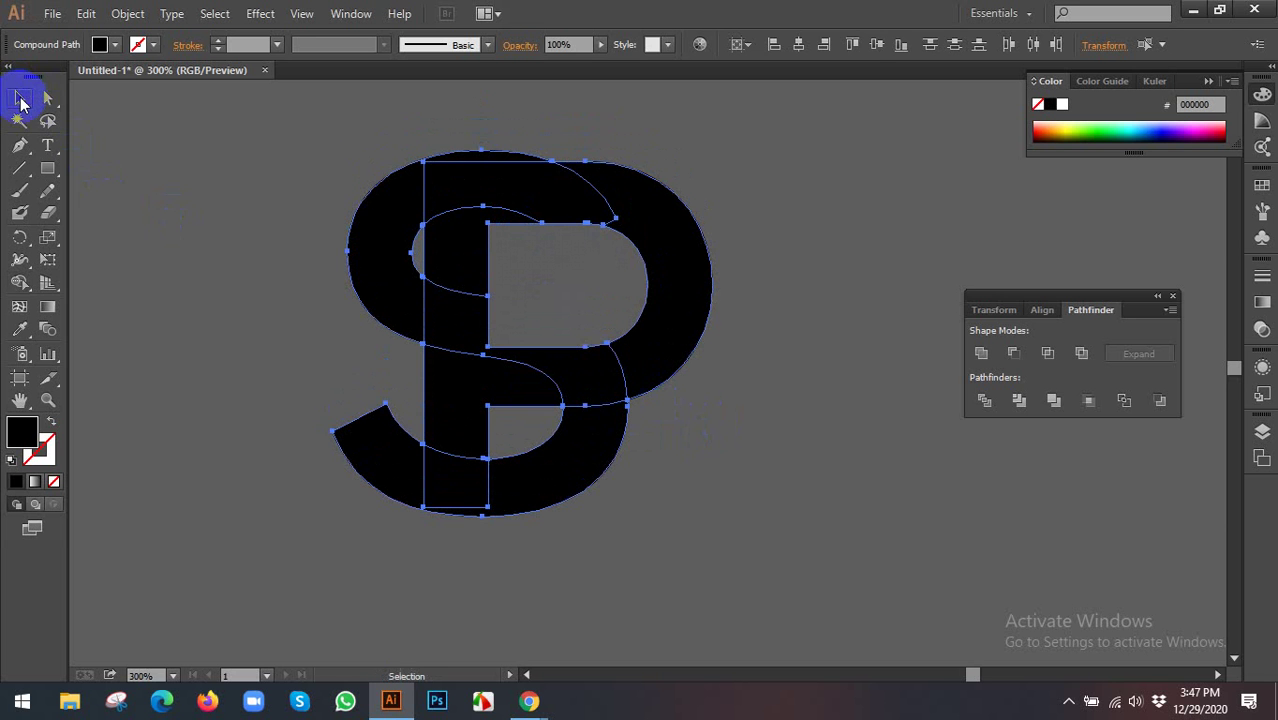
left_click(212, 233)
scroll(212, 233, "down", 2)
mouse_move(222, 242)
left_mouse_down()
mouse_move(583, 268)
mouse_move(571, 317)
left_mouse_up()
scroll(583, 268, "down", 1)
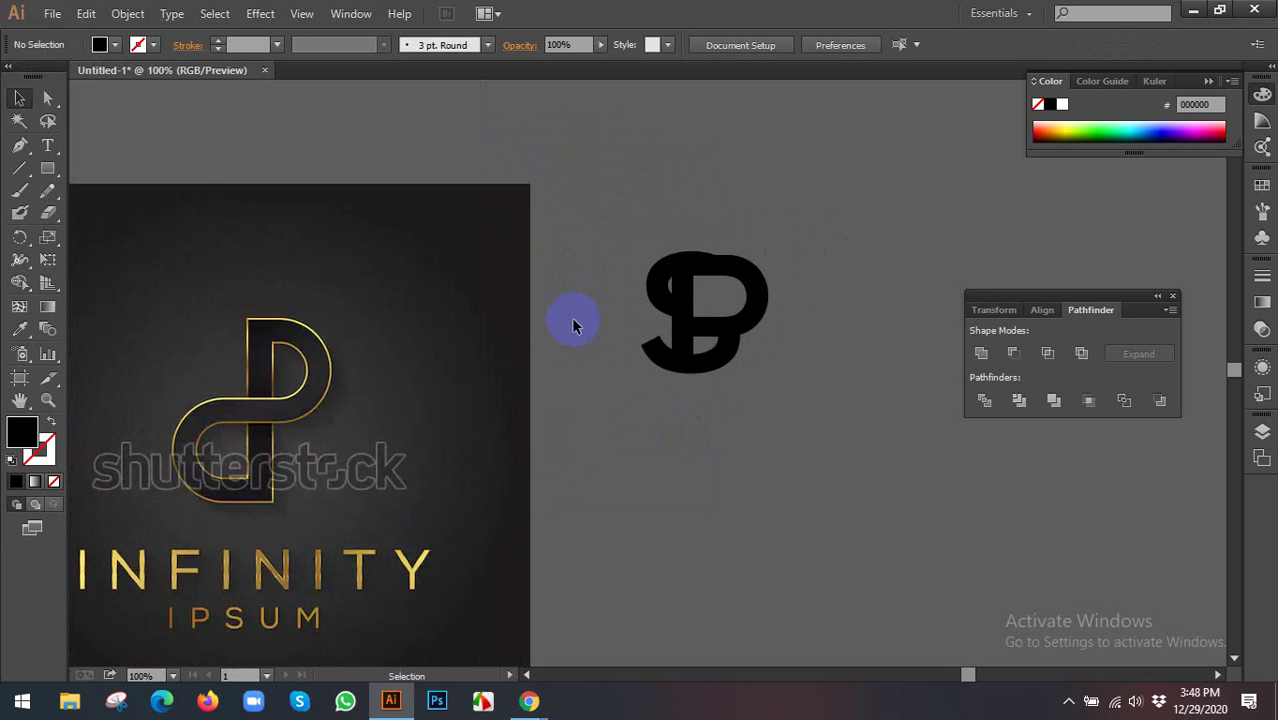
Release the S compound path into separate paths
left_click(657, 283)
left_click(656, 280)
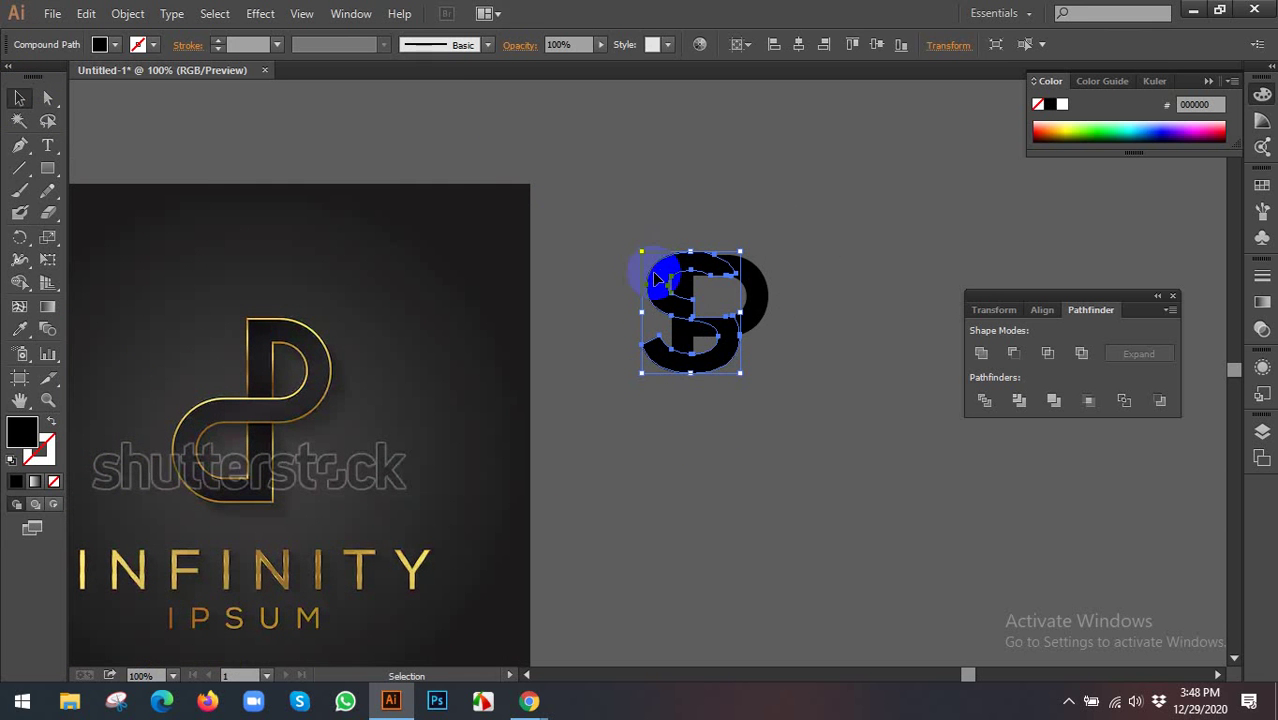
right_click(656, 282)
left_click(698, 381)
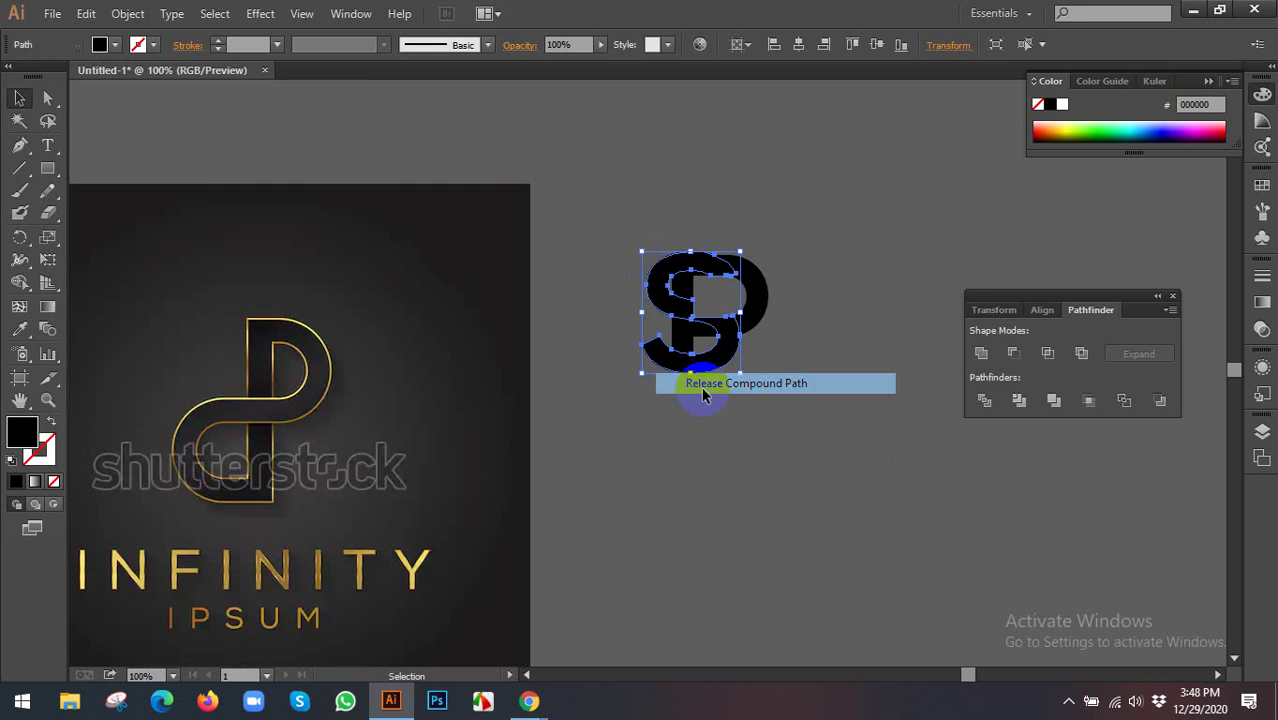
left_click(656, 278)
left_click_drag(655, 272, 615, 215)
key("ctrl+z")
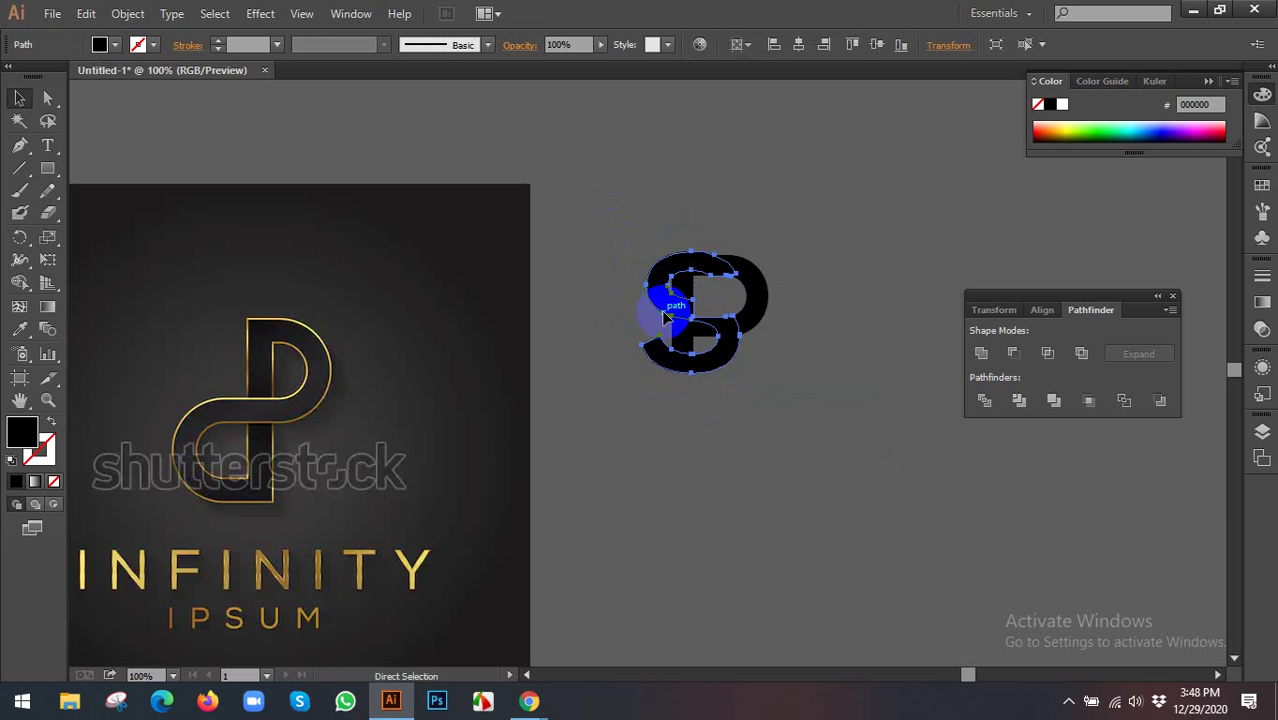
right_click(661, 298)
left_click(588, 228)
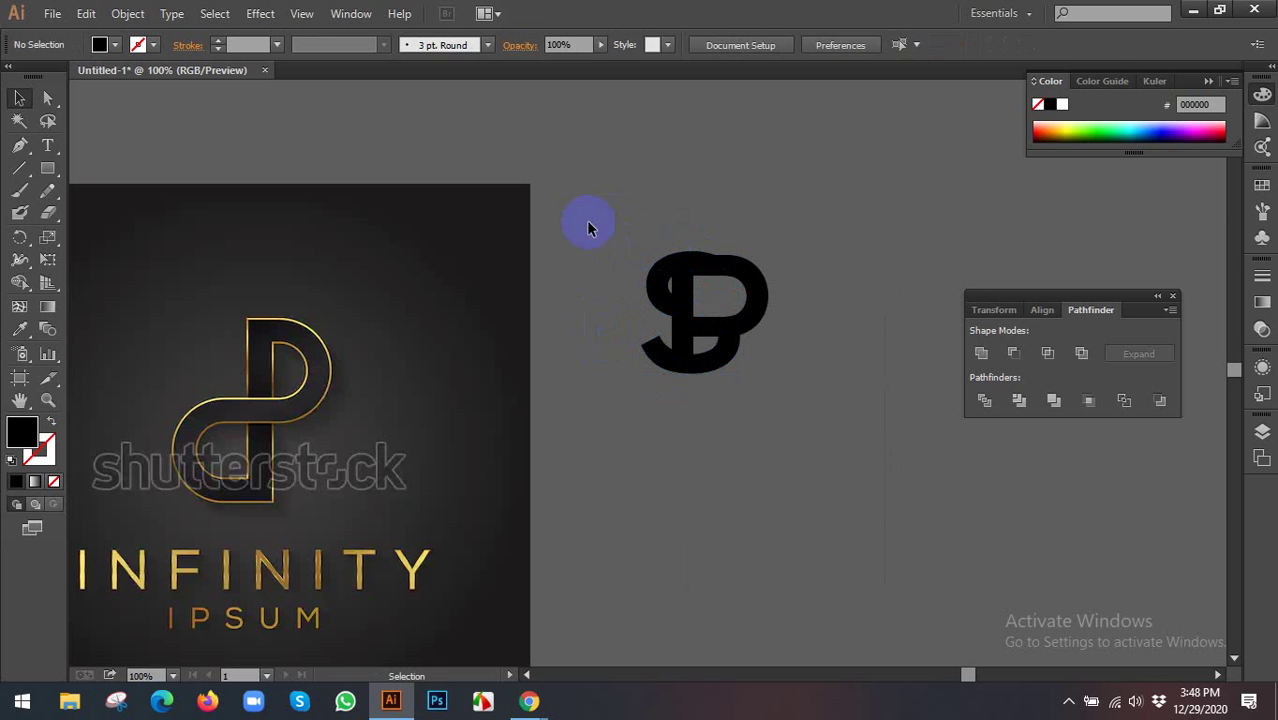
Use the Shape Builder to delete the S's top-left bulge overlapping the P
left_click_drag(784, 385, 690, 295)
left_click(19, 283)
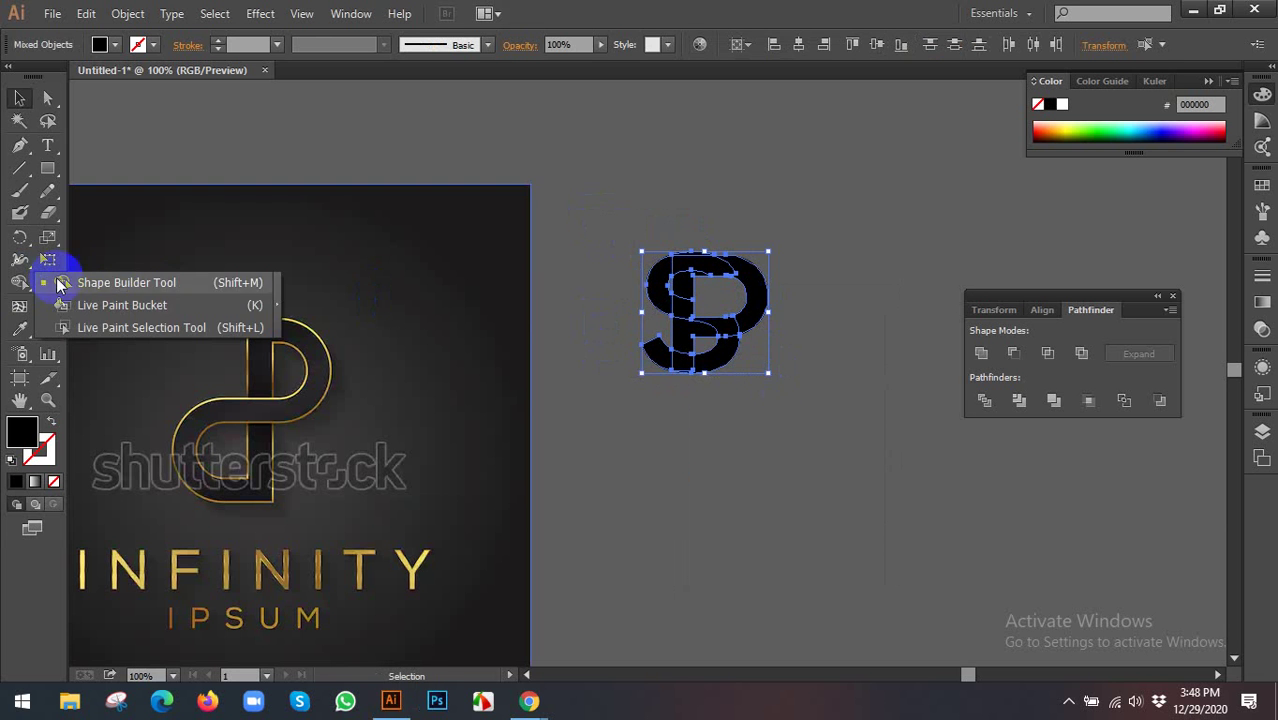
scroll(700, 272, "up", 3, "alt")
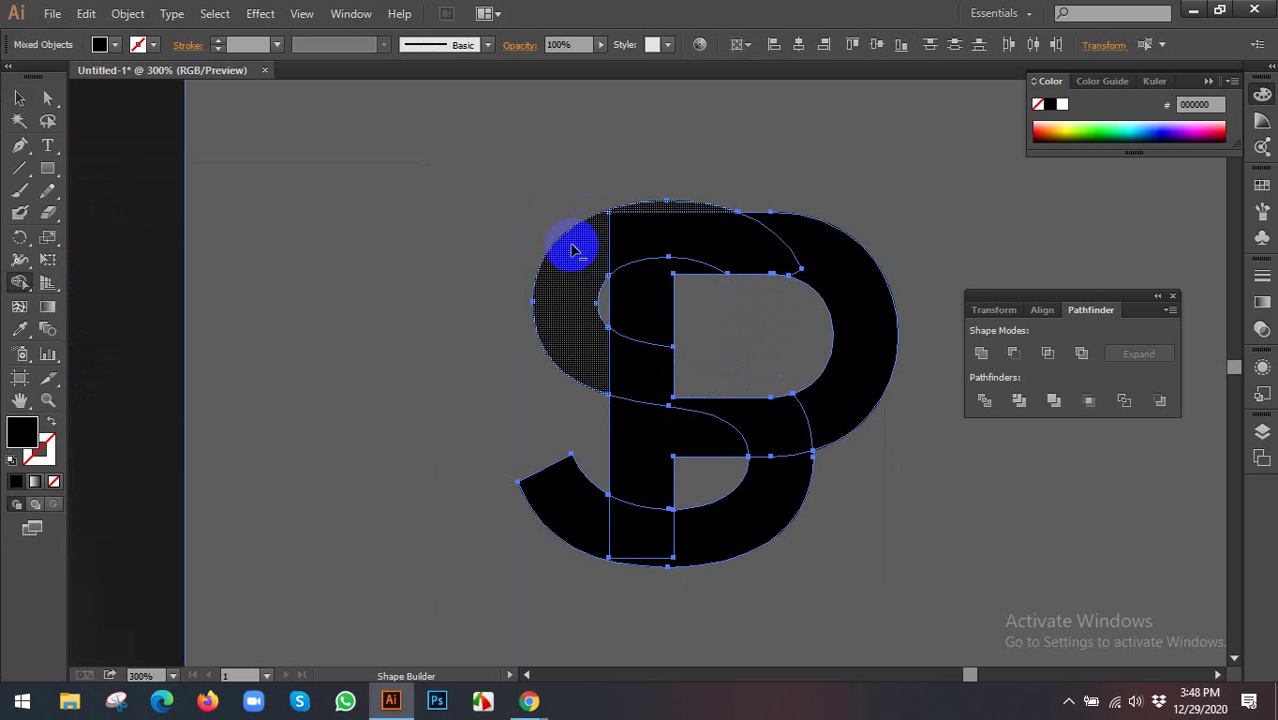
left_click(575, 250, "alt")
scroll(572, 249, "down", 2, "alt")
left_click(19, 98)
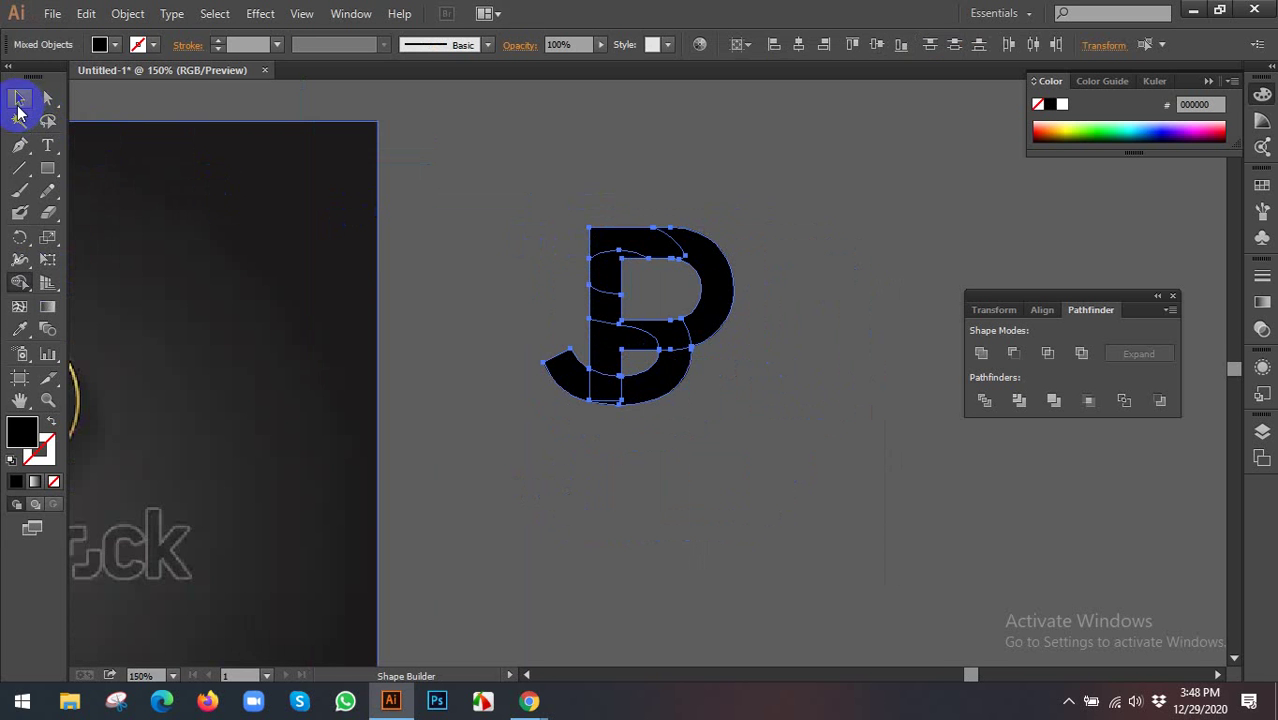
left_click(474, 261)
scroll(468, 268, "down", 1, "alt")
left_click_drag(465, 271, 568, 265)
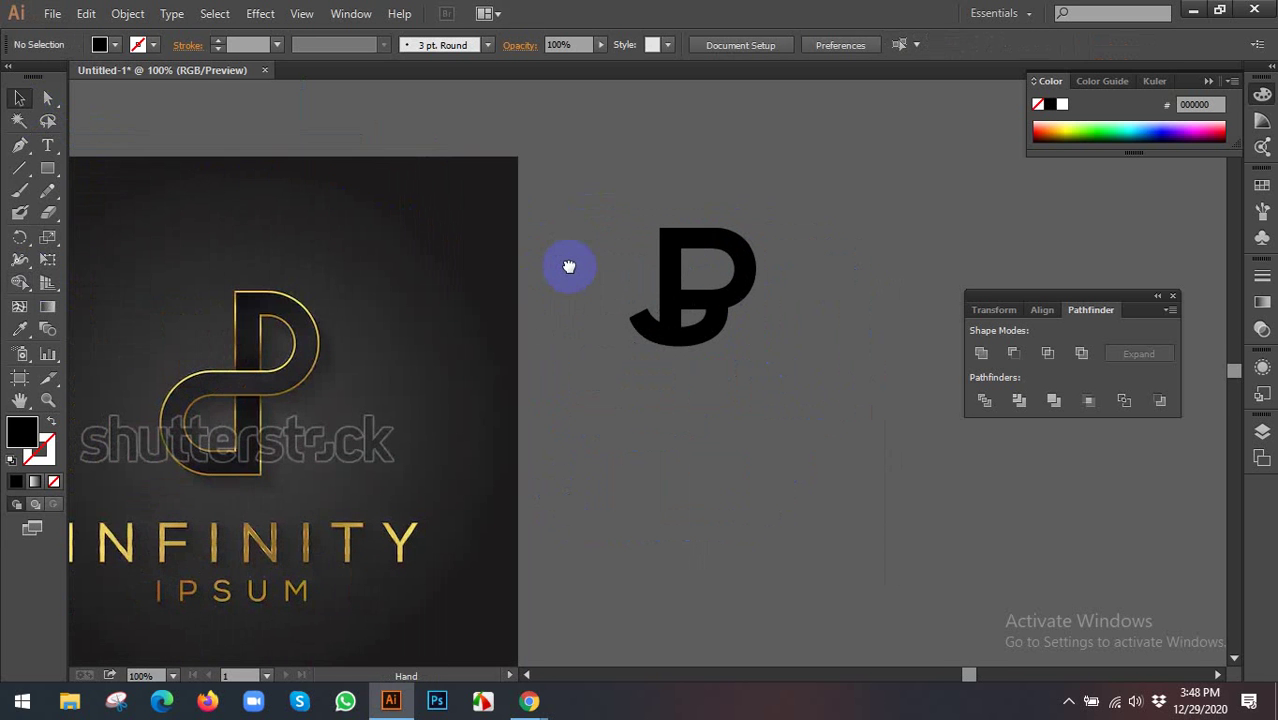
Undo the trial edits to restore separate, side-by-side P and S letters
left_click(755, 265)
left_click(817, 277)
key("ctrl+a")
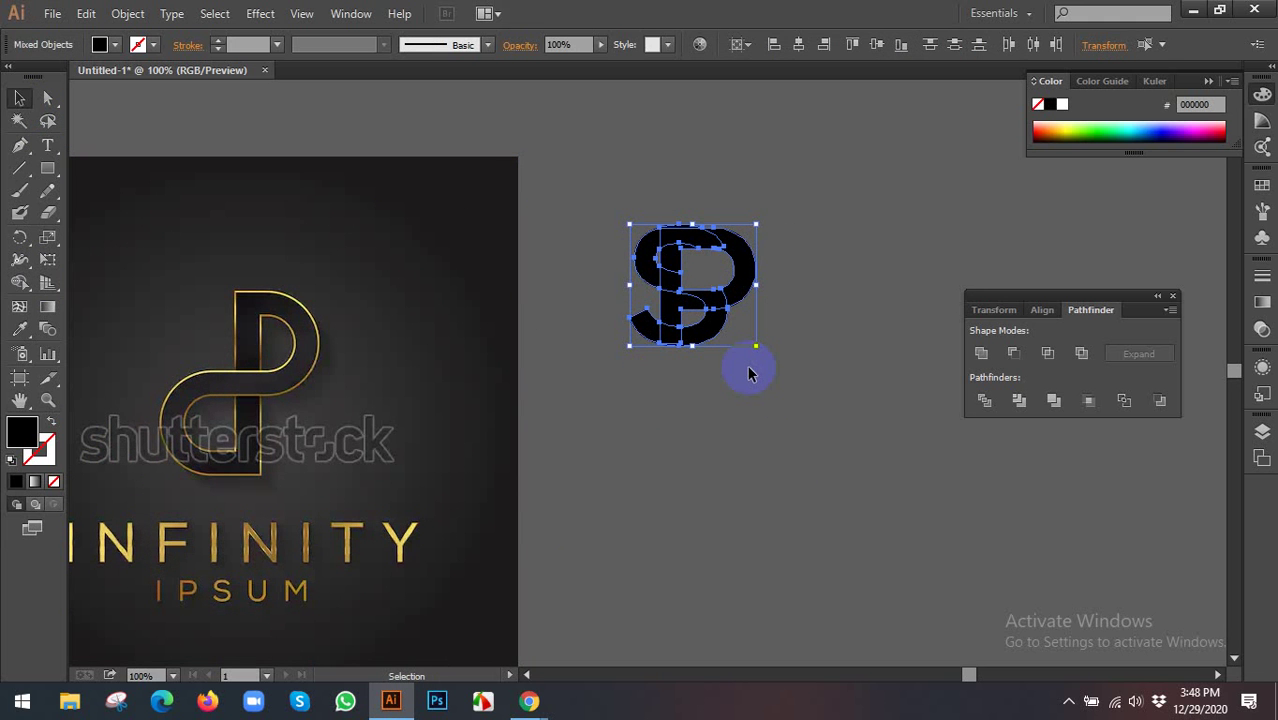
left_click(742, 377)
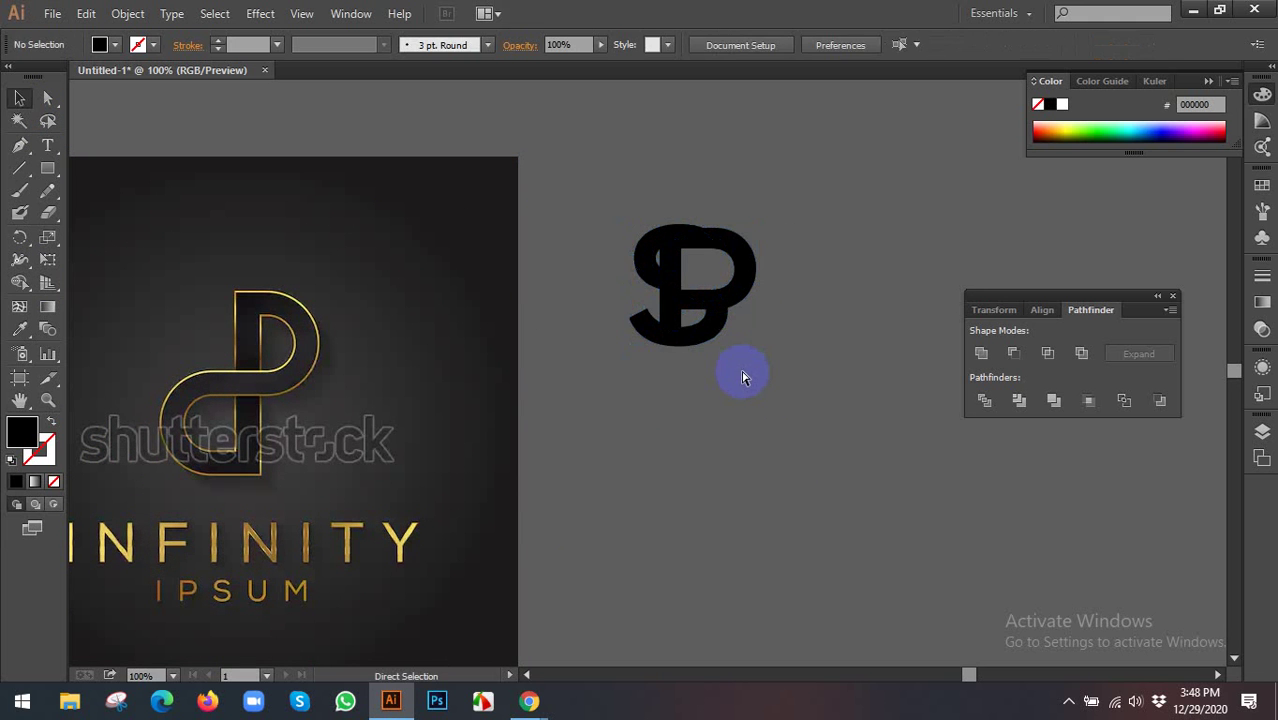
key("ctrl+z")
key("ctrl+z")
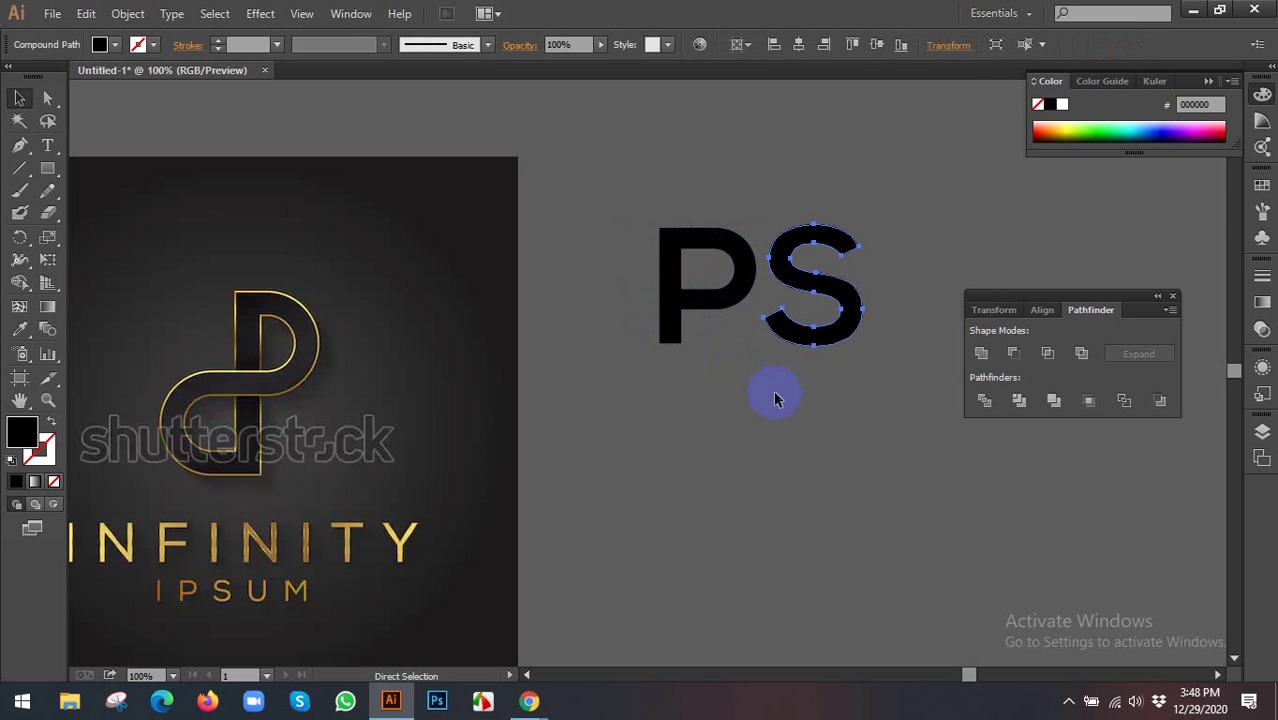
Slide the S to the left so it overlaps the P
left_click(841, 329)
key("ctrl+plus")
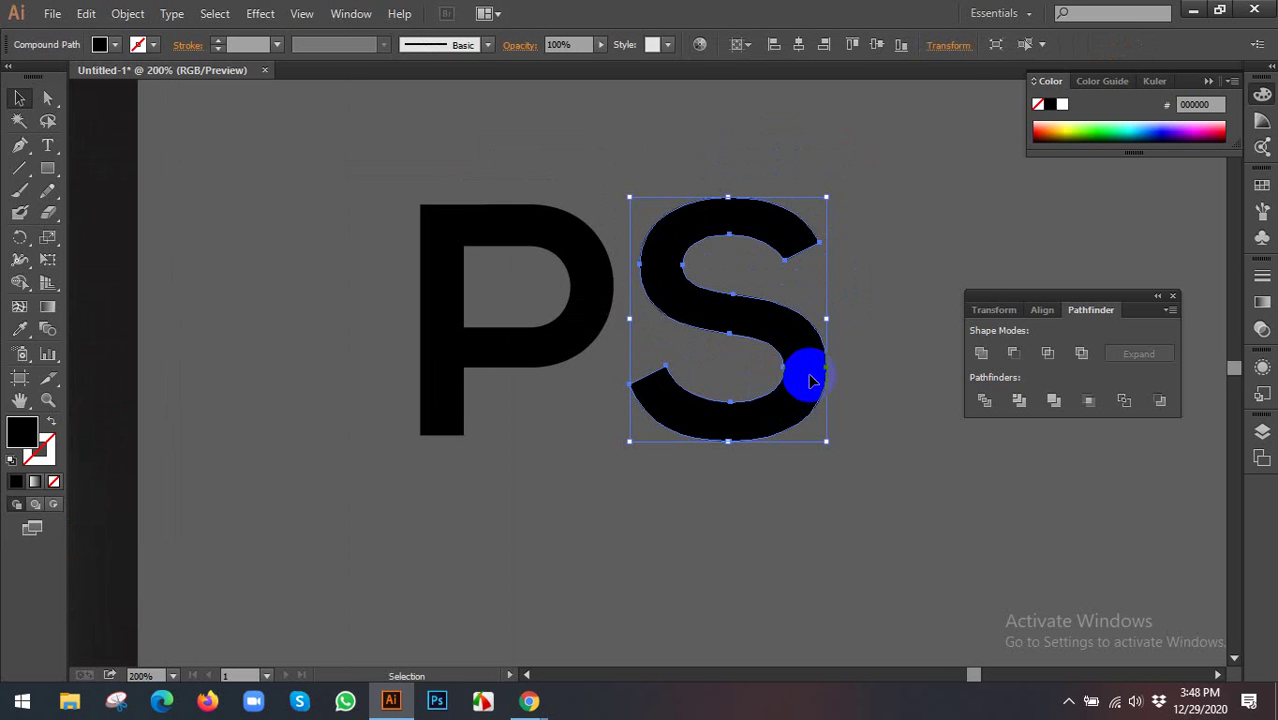
left_click_drag(803, 375, 669, 387)
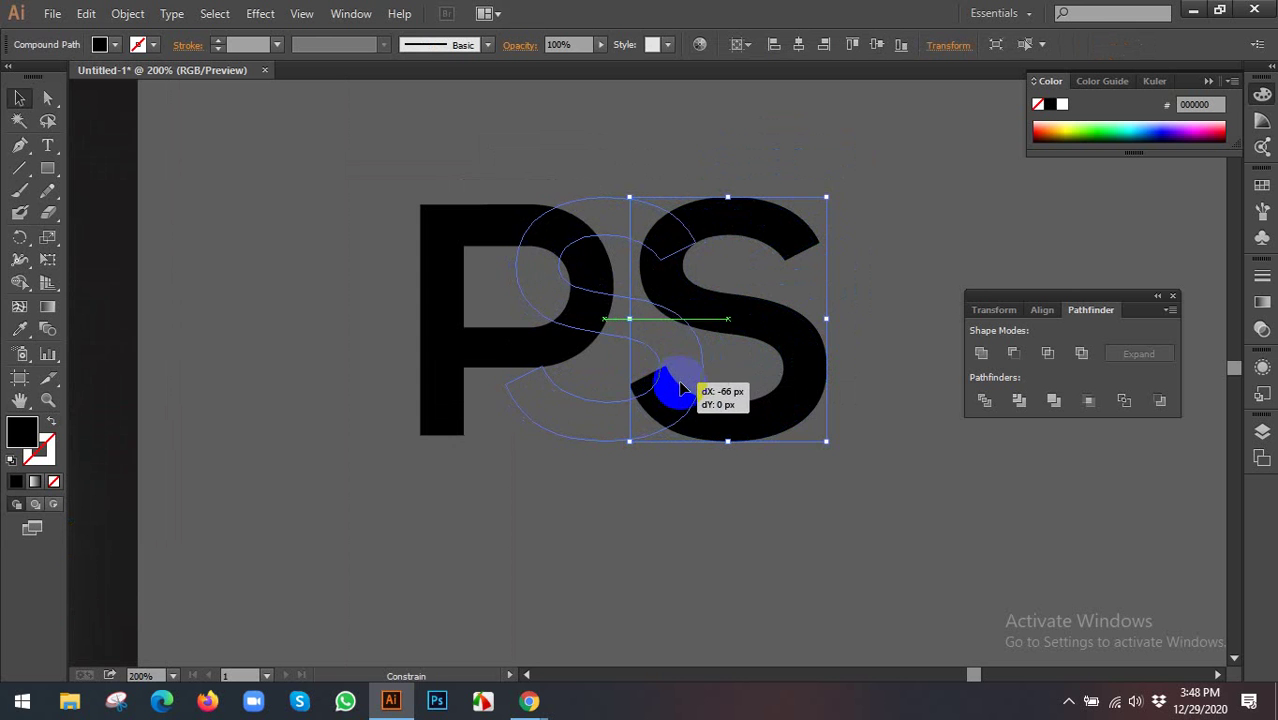
left_click_drag(669, 387, 662, 391)
left_click(734, 450)
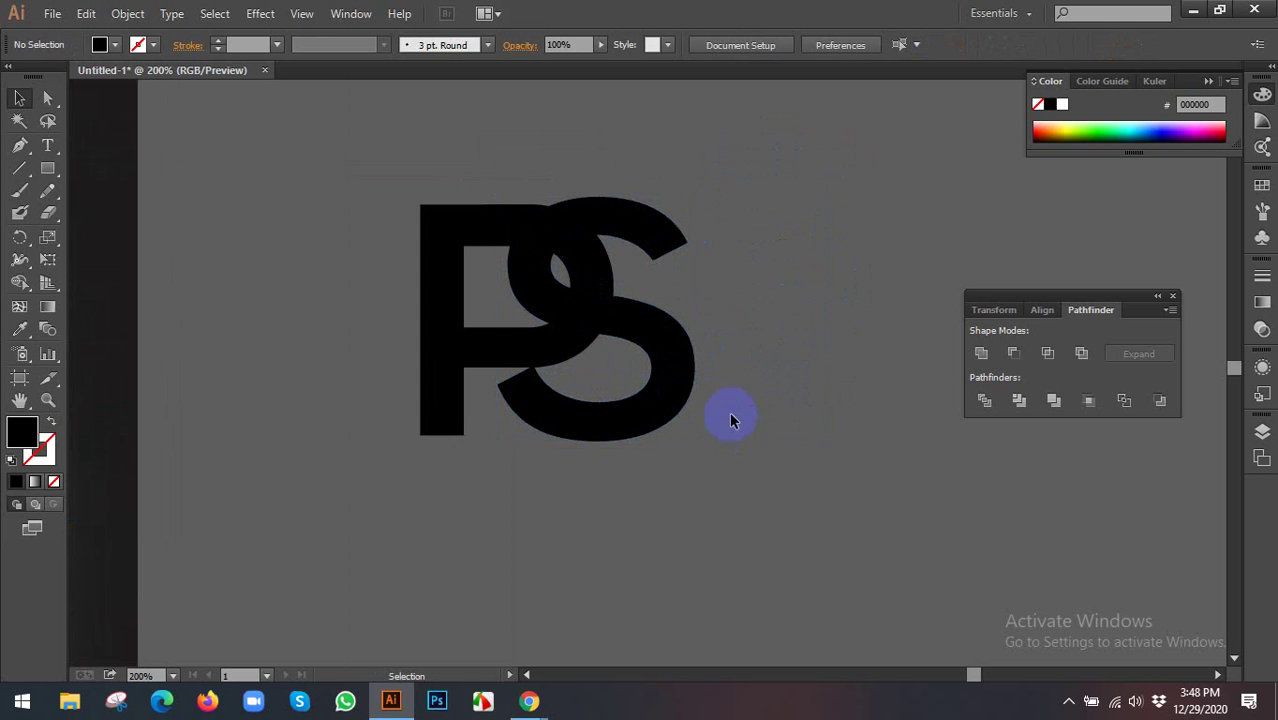
left_click_drag(502, 517, 651, 234)
left_click(796, 242)
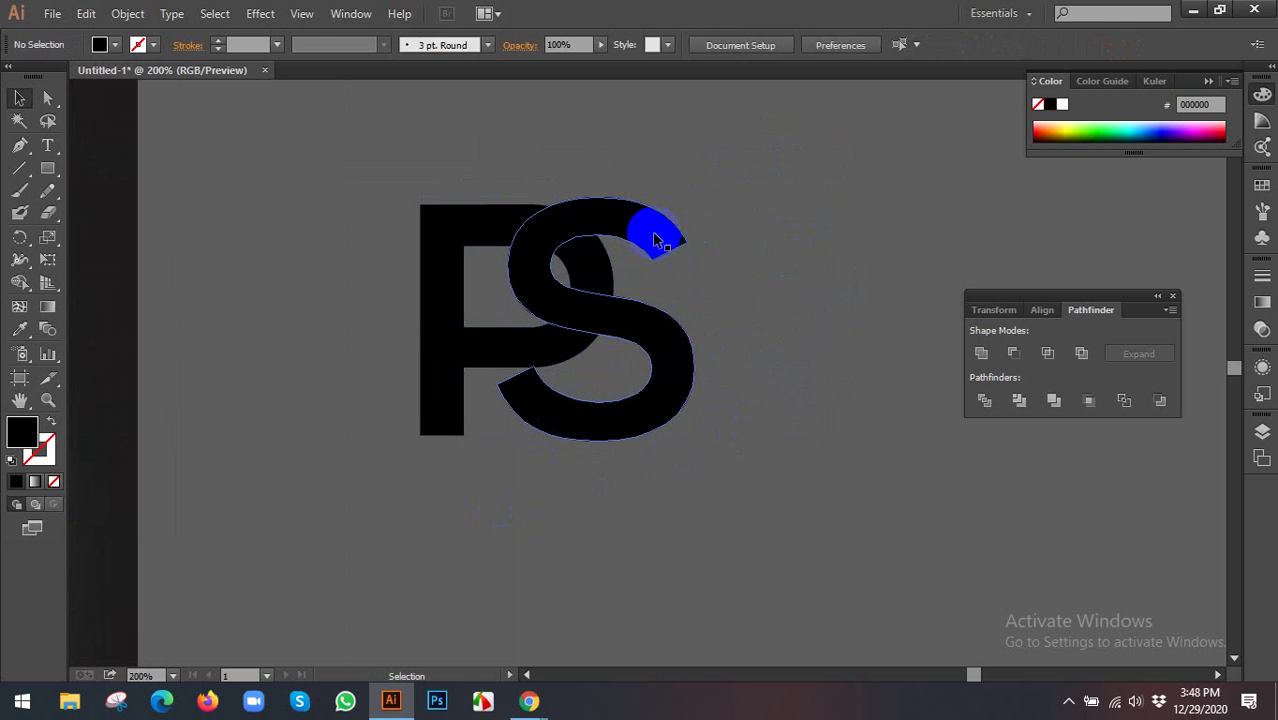
left_click(645, 222)
left_click(640, 224, "ctrl+space")
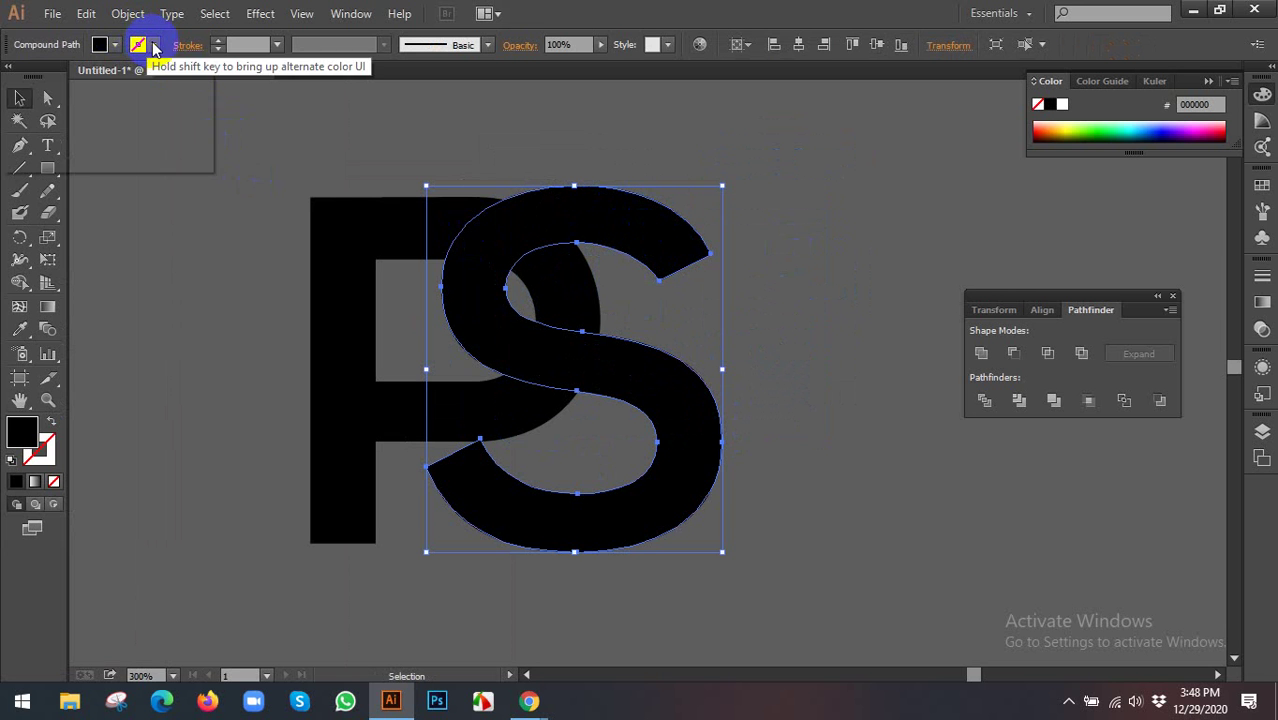
Give the S a red 2 pt outline
left_click(100, 44)
left_click(66, 77)
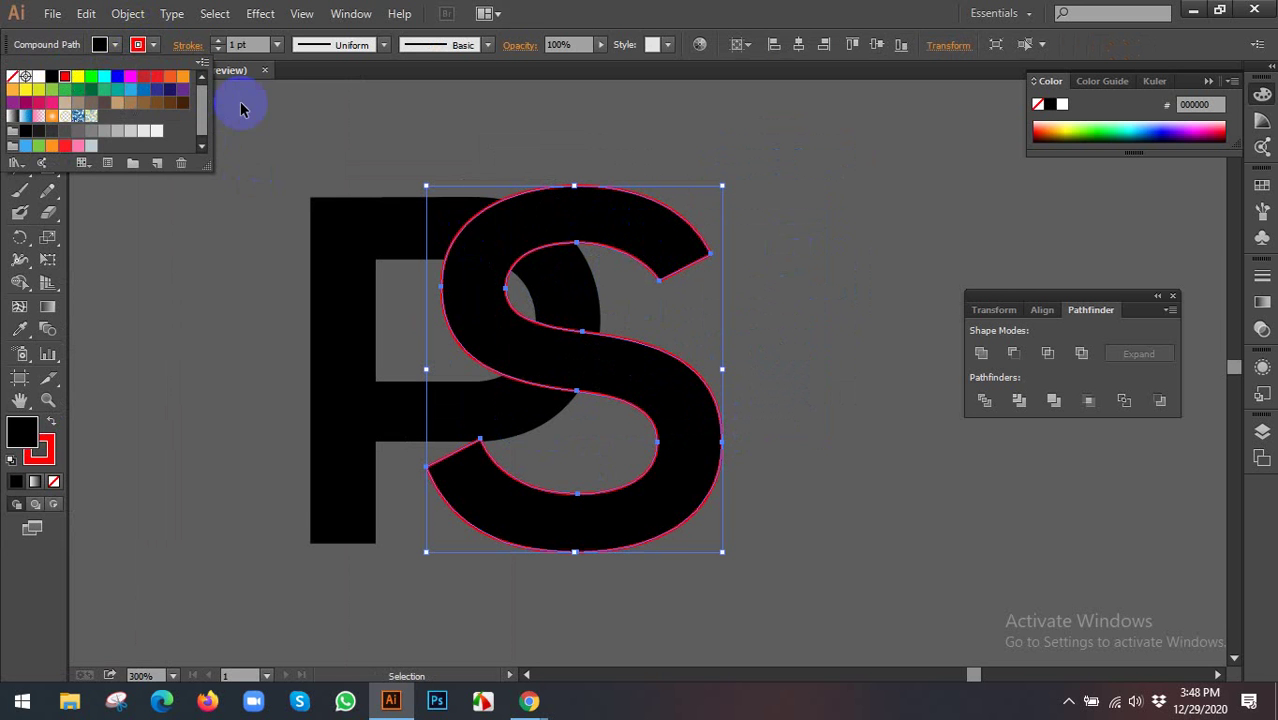
left_click(278, 45)
left_click(297, 147)
left_click(240, 202)
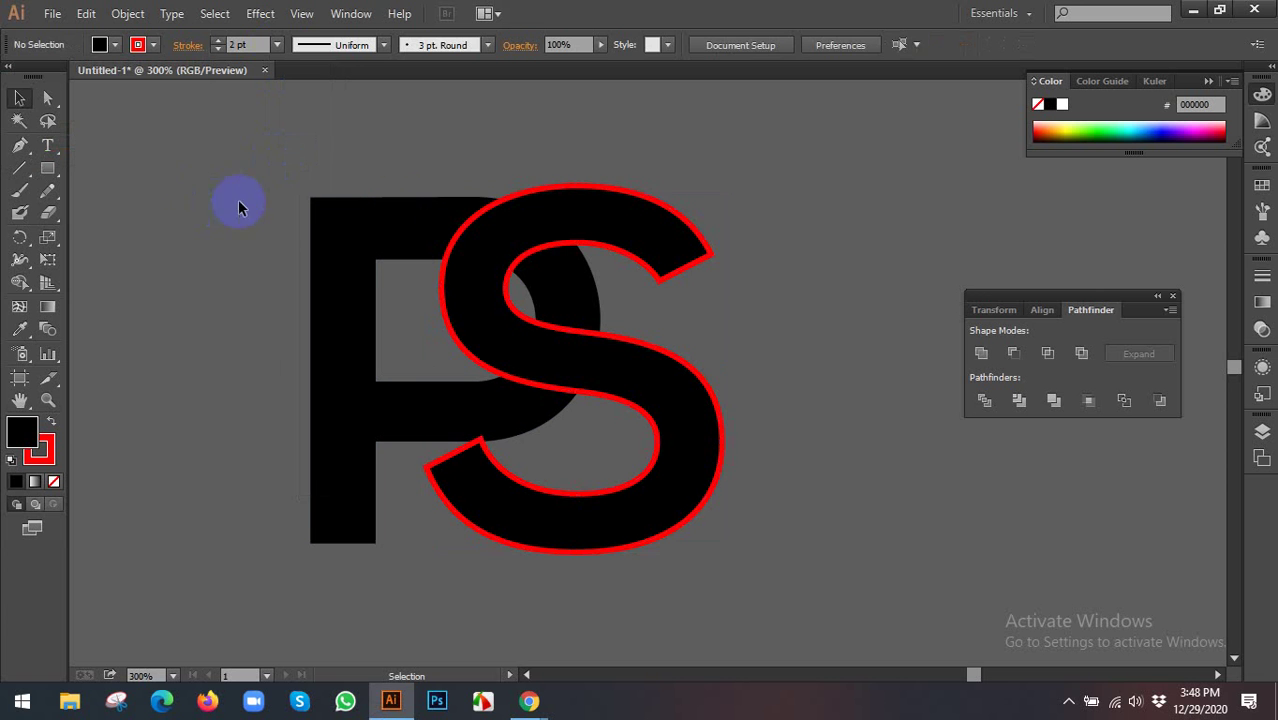
Expand the S's fill and stroke into separate shapes and ungroup them
left_click(484, 226)
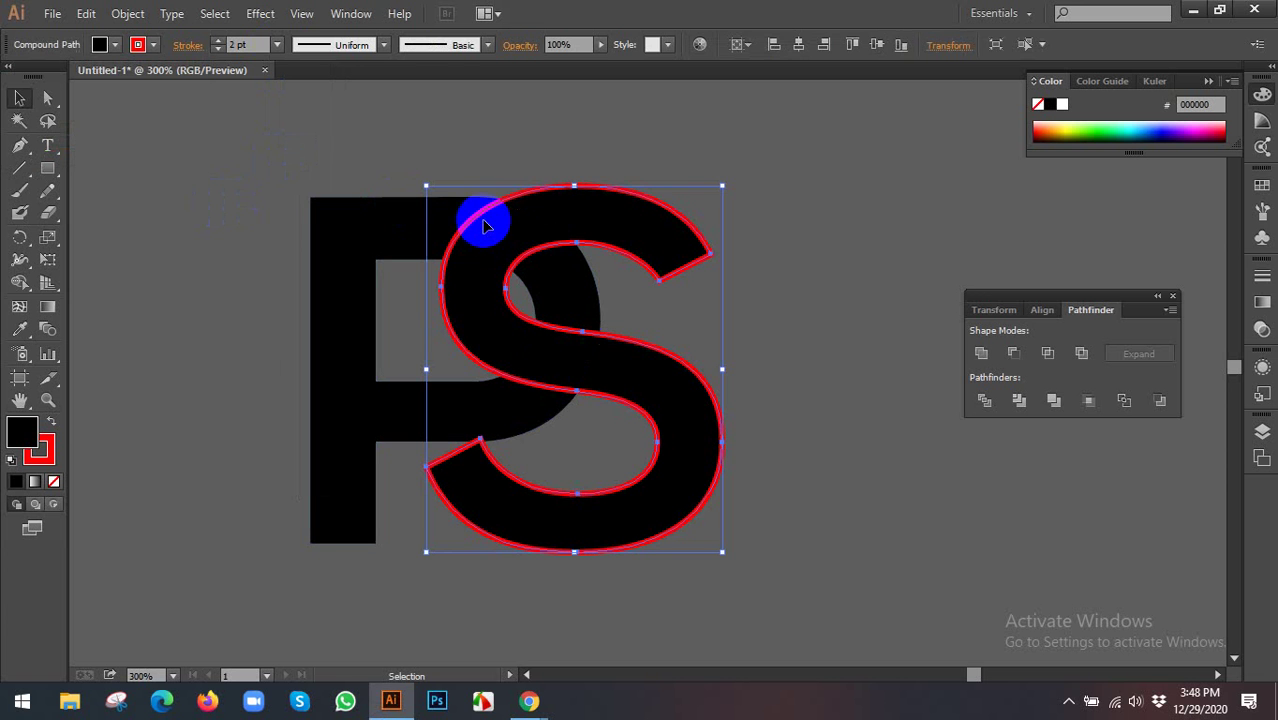
left_click(128, 13)
left_click(159, 213)
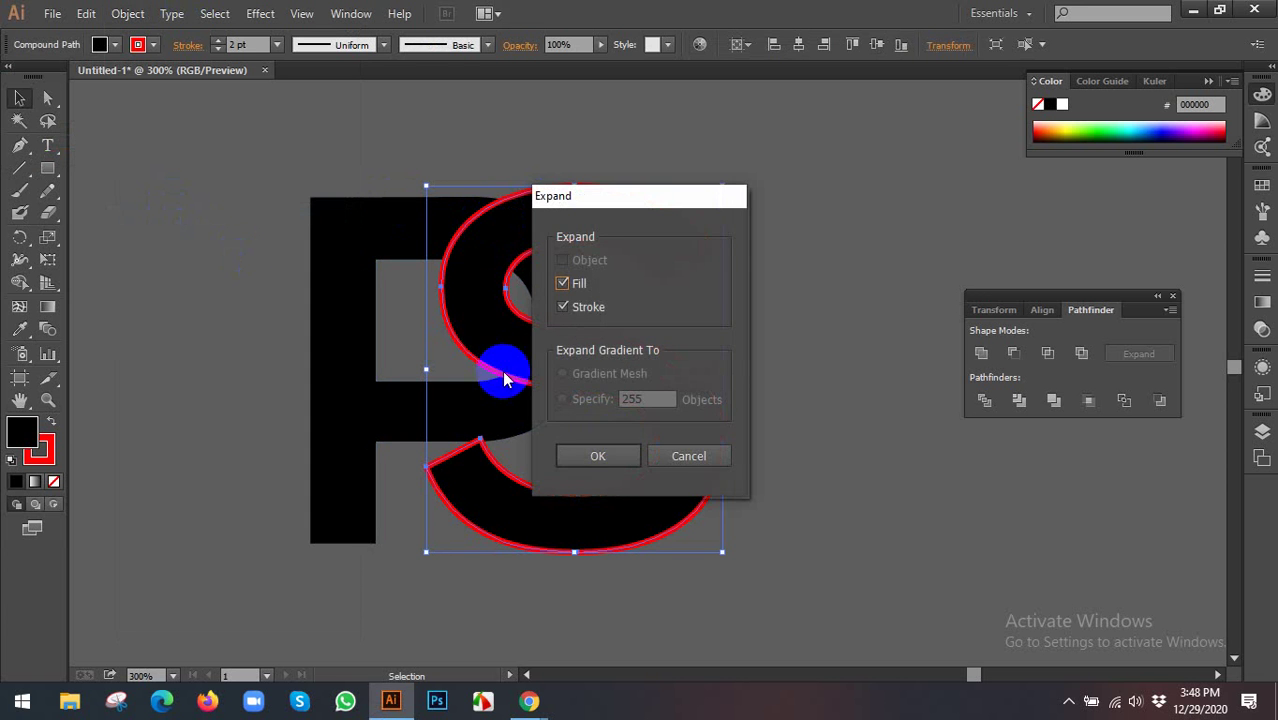
left_click(598, 455)
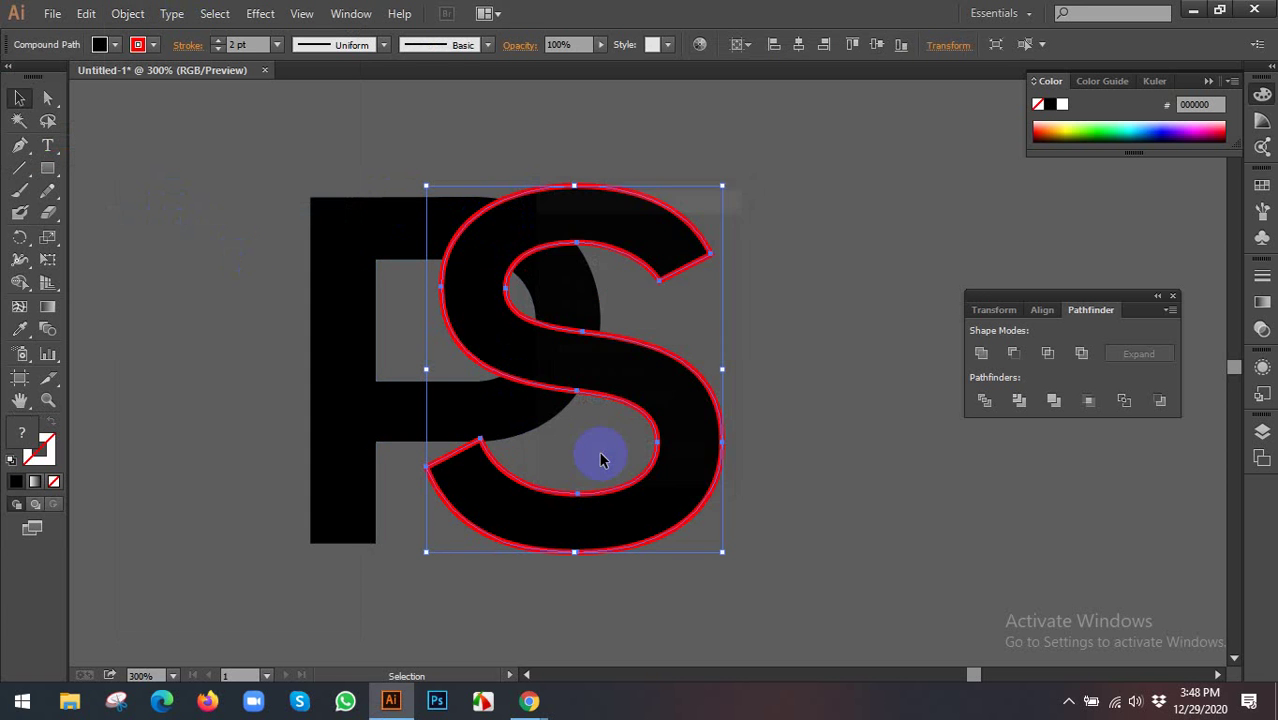
right_click(489, 229)
left_click(543, 335)
Cut the S outline shape out of the P with a Pathfinder front-minus
left_click(870, 288)
left_click(365, 217)
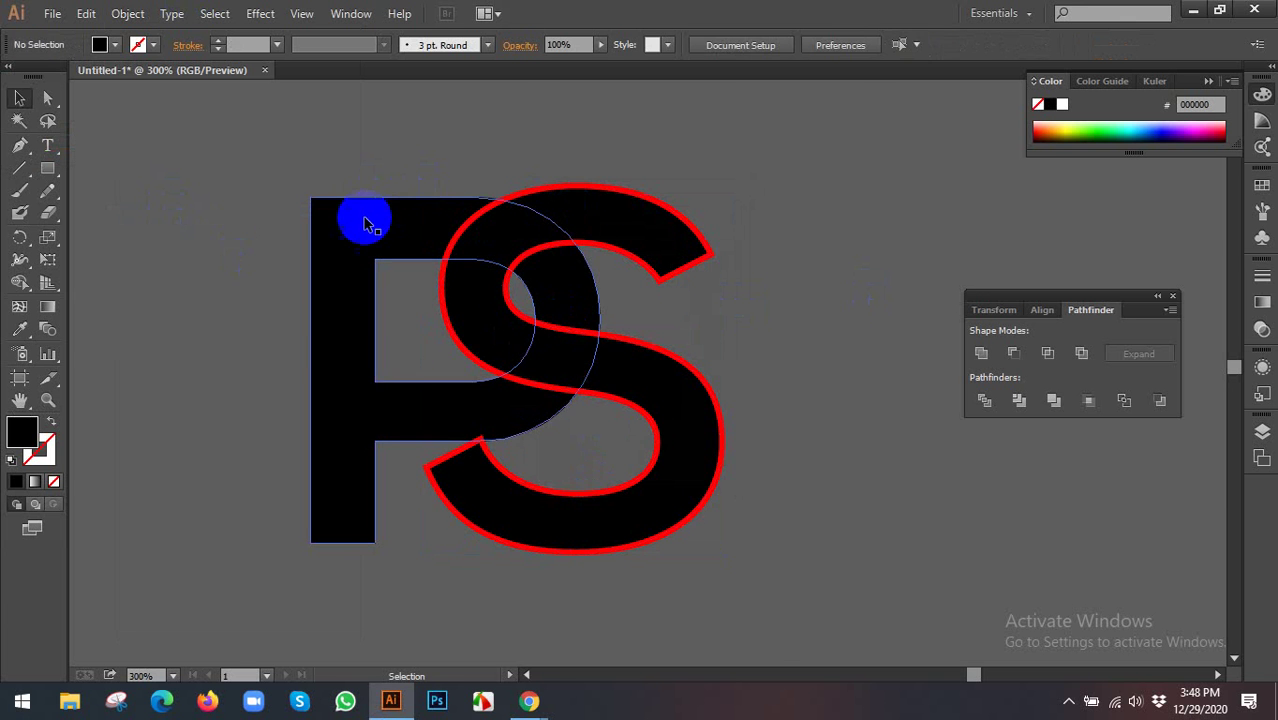
scroll(606, 167, "up", 3)
left_click(573, 229, "shift")
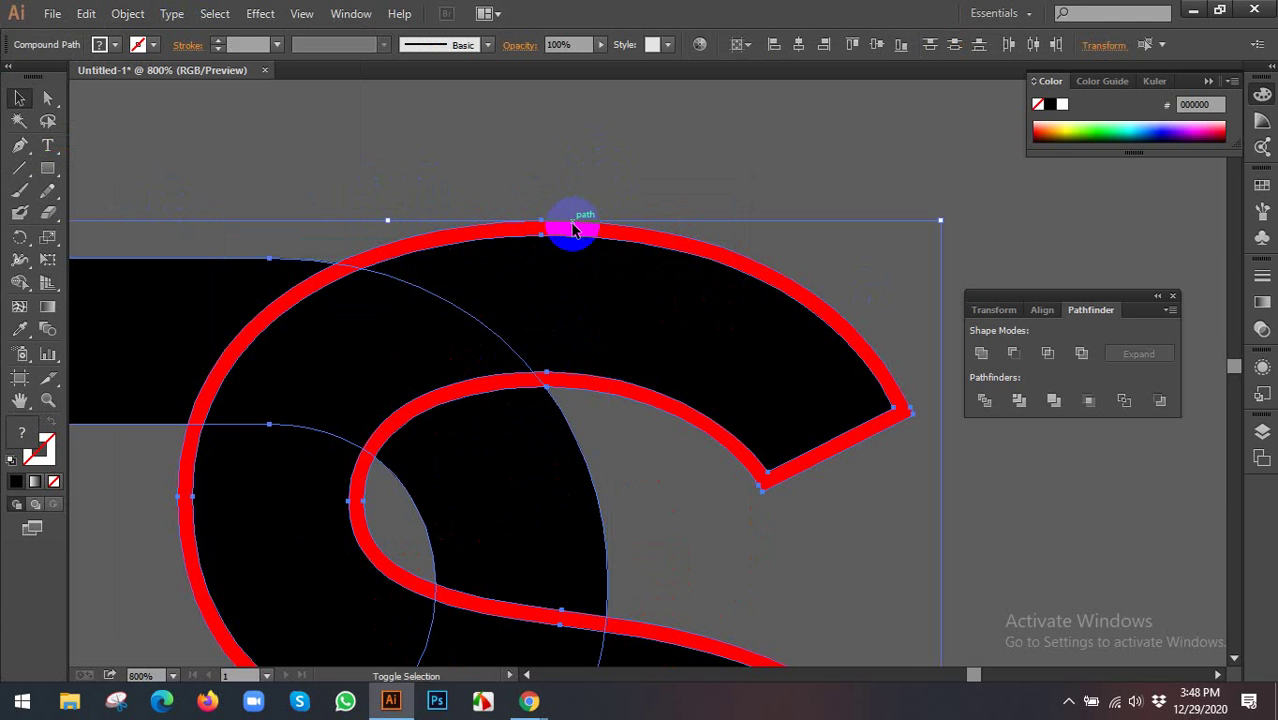
left_click(1018, 352)
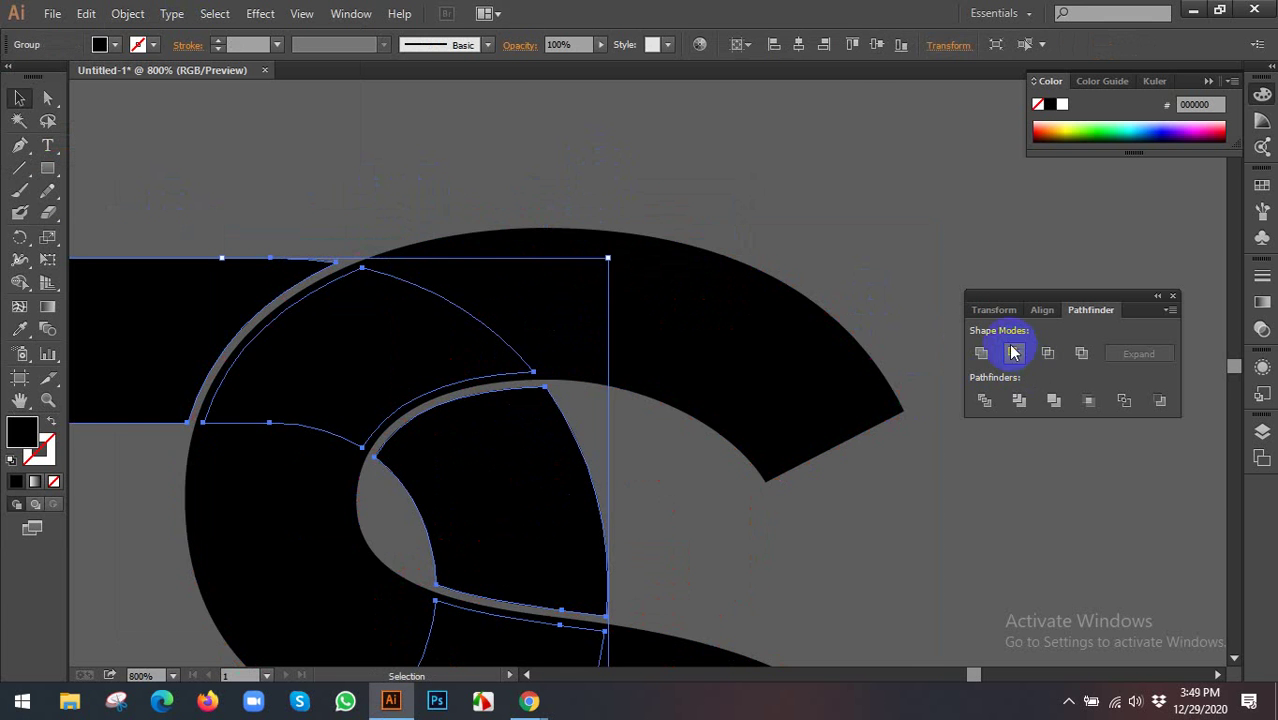
scroll(711, 259, "down", 3)
scroll(711, 259, "down", 2)
left_click(727, 184)
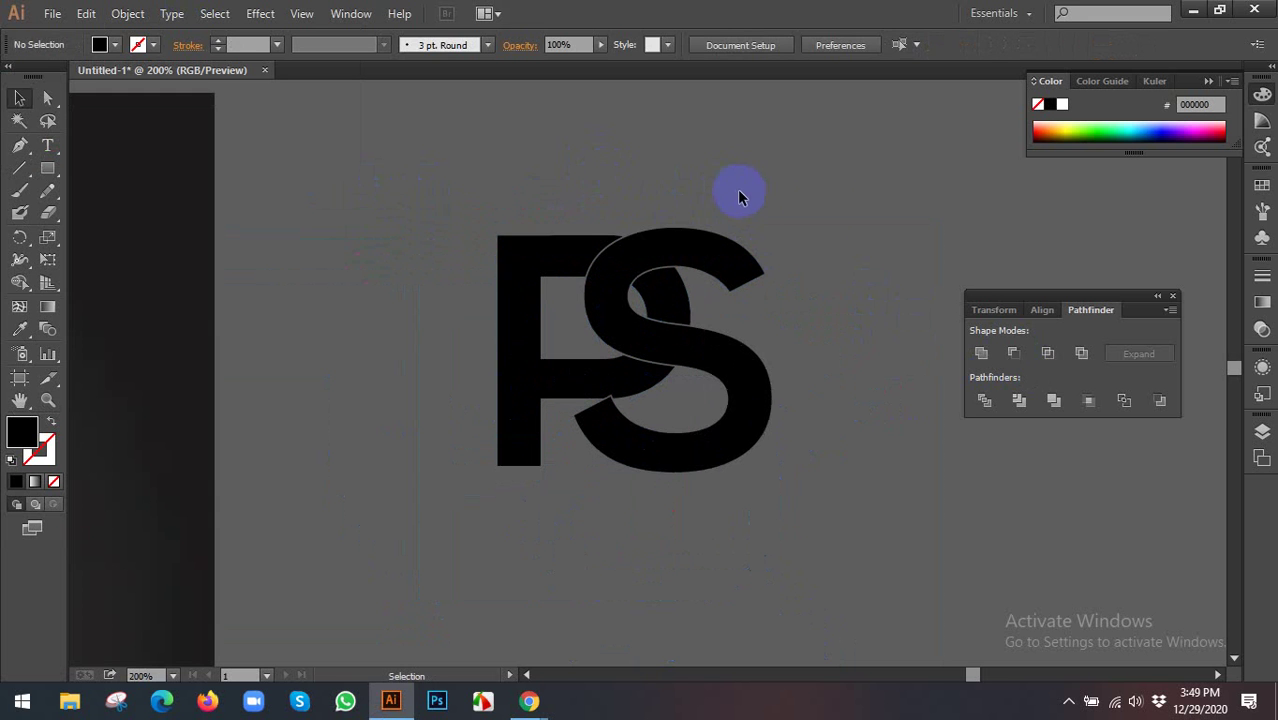
scroll(757, 192, "right", 2)
scroll(757, 192, "down", 1)
Color the S orange-red (d43700) and bring it to the front
left_click(662, 316)
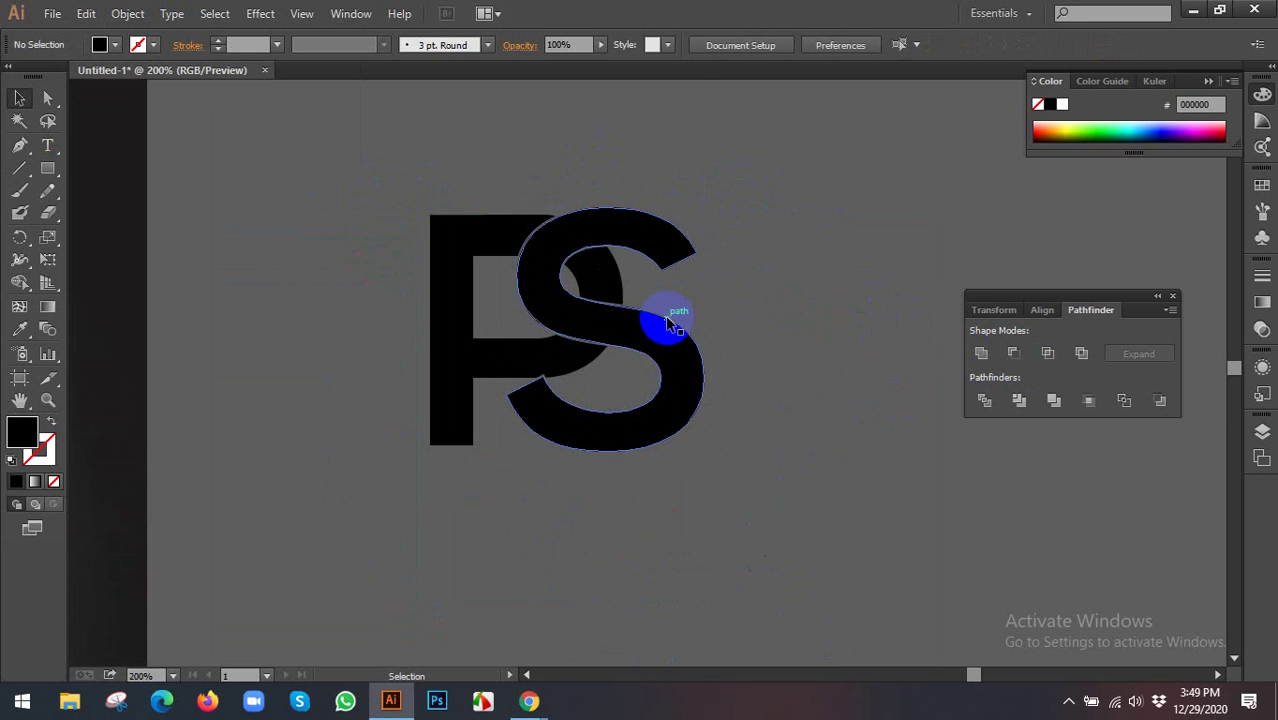
left_click(1042, 128)
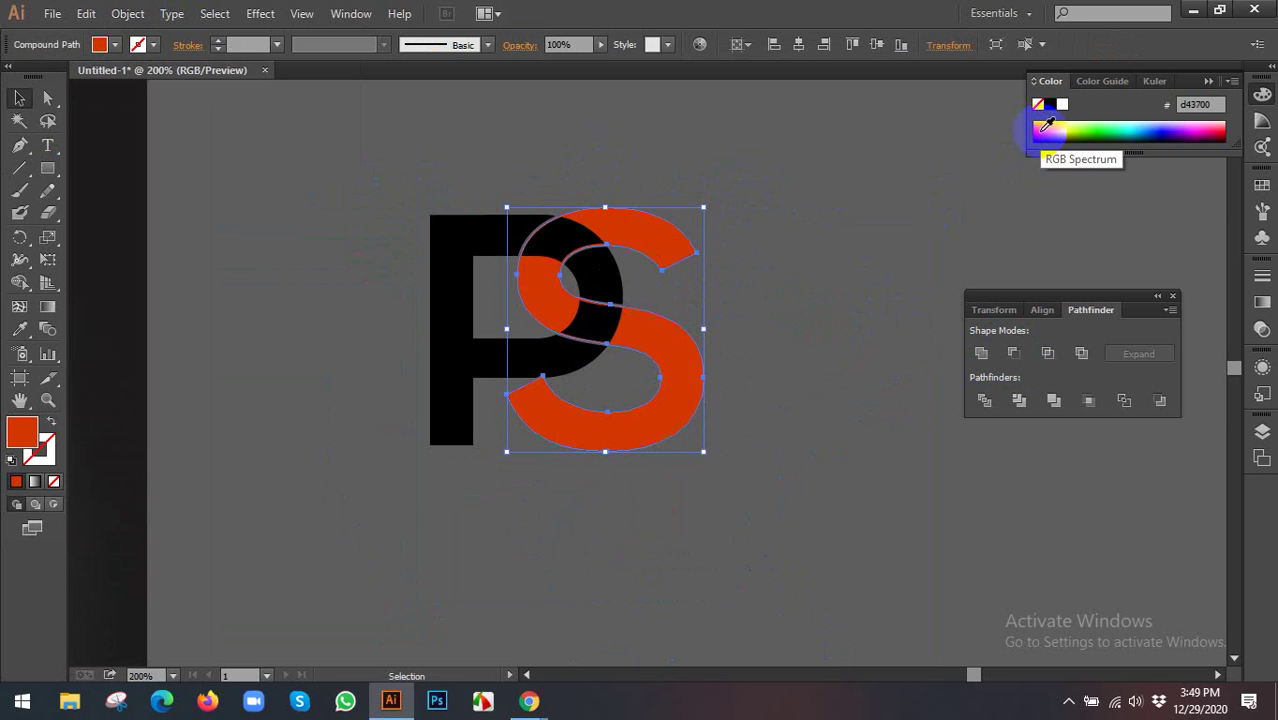
left_click(800, 305)
left_click(668, 349)
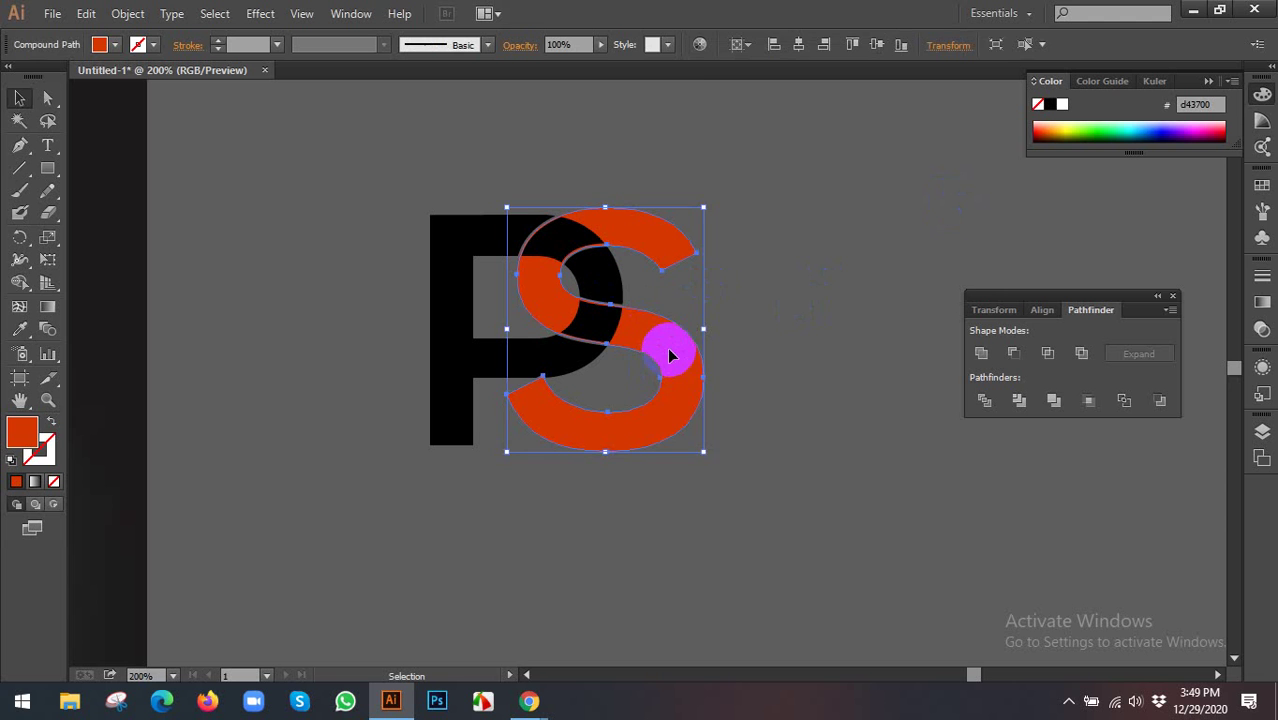
right_click(668, 349)
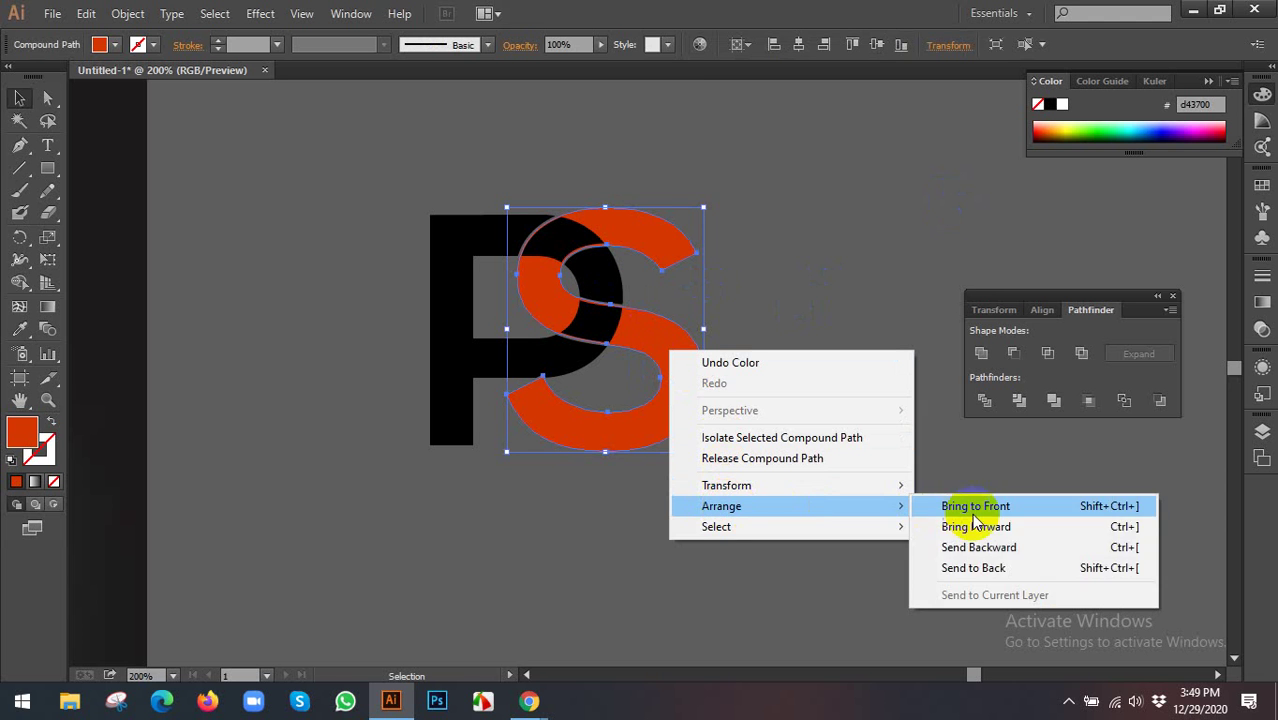
left_click(964, 502)
left_click(825, 477)
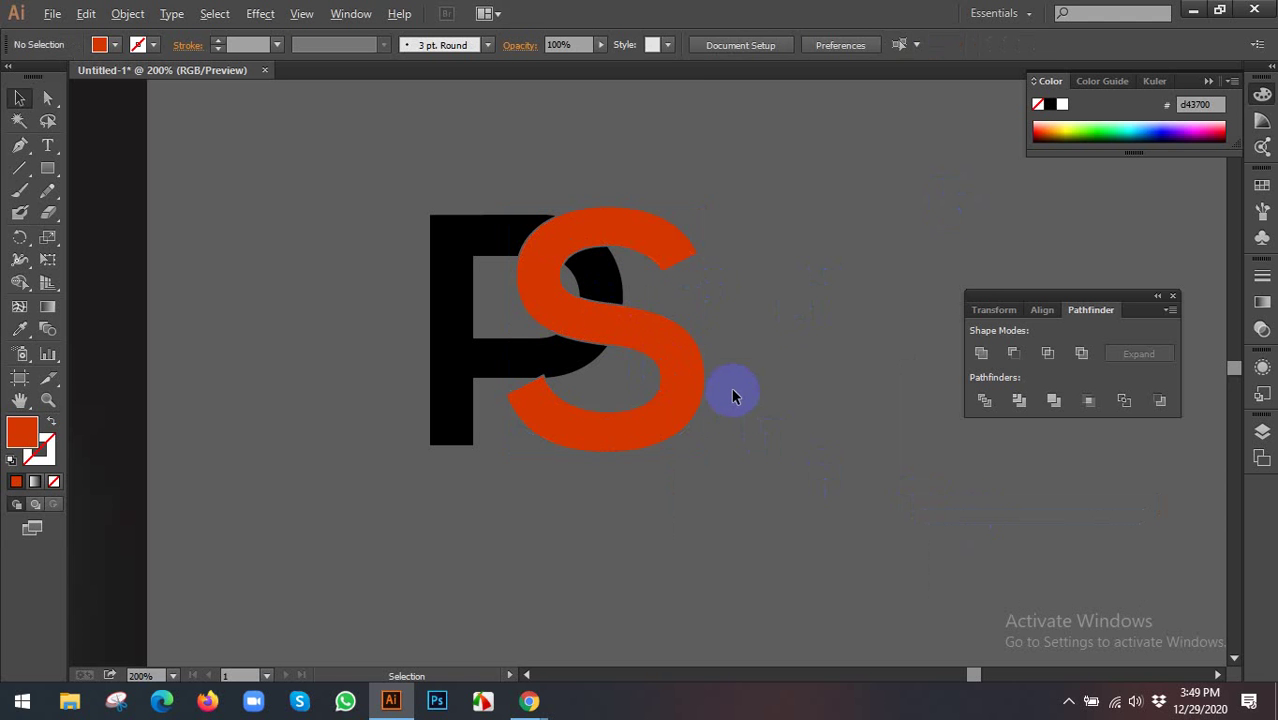
Delete the S, then unite the remaining P pieces into one shape
left_click(599, 342)
left_click(452, 300)
left_click(685, 357)
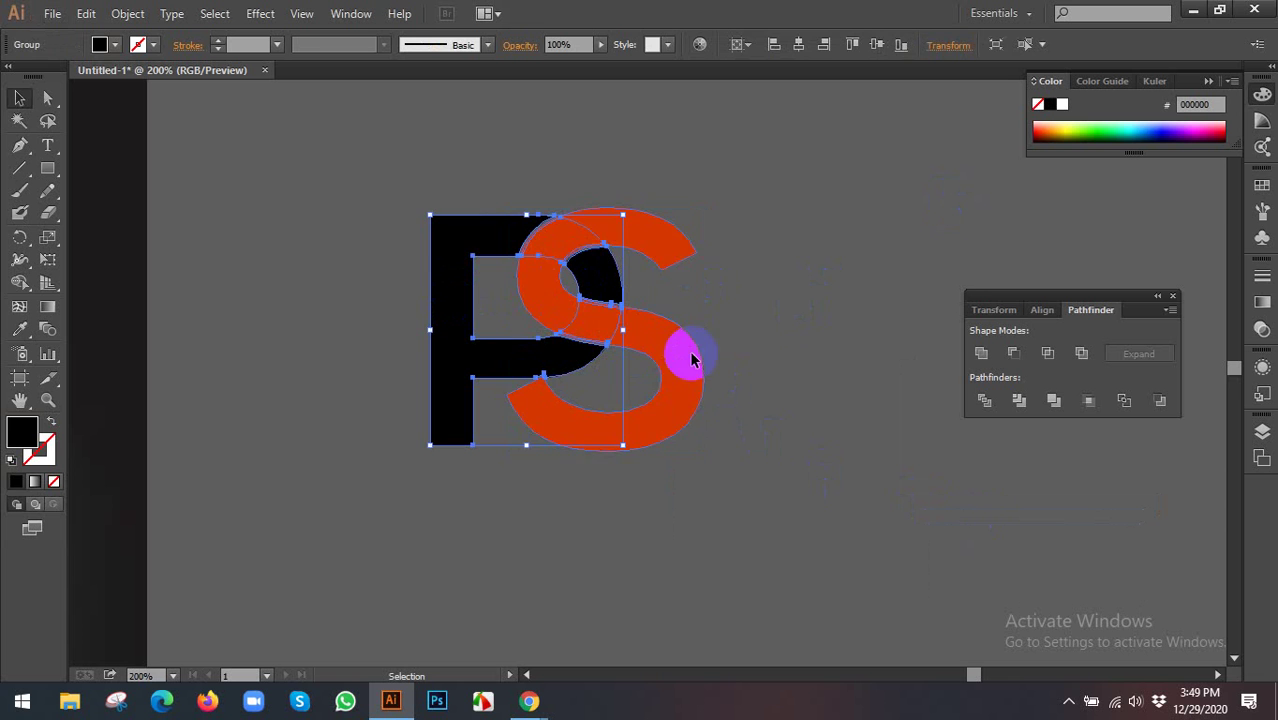
left_click(679, 356, "ctrl")
key("Delete")
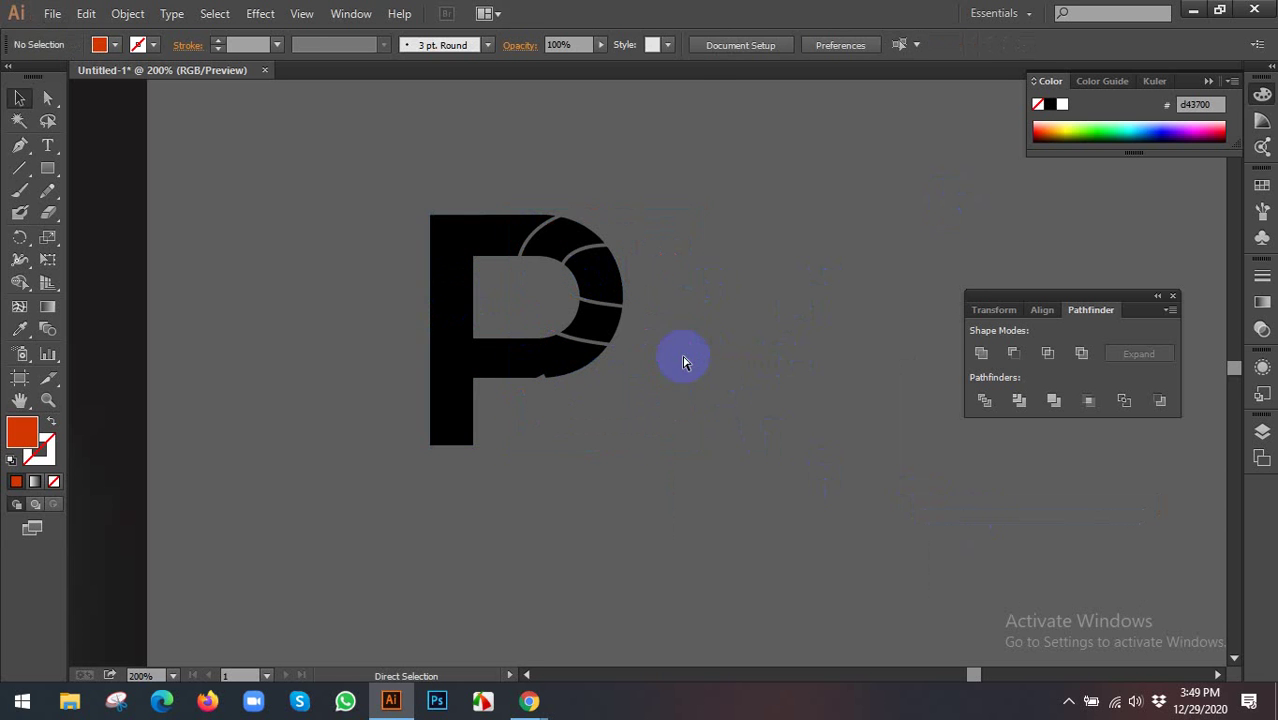
left_click_drag(362, 171, 652, 495)
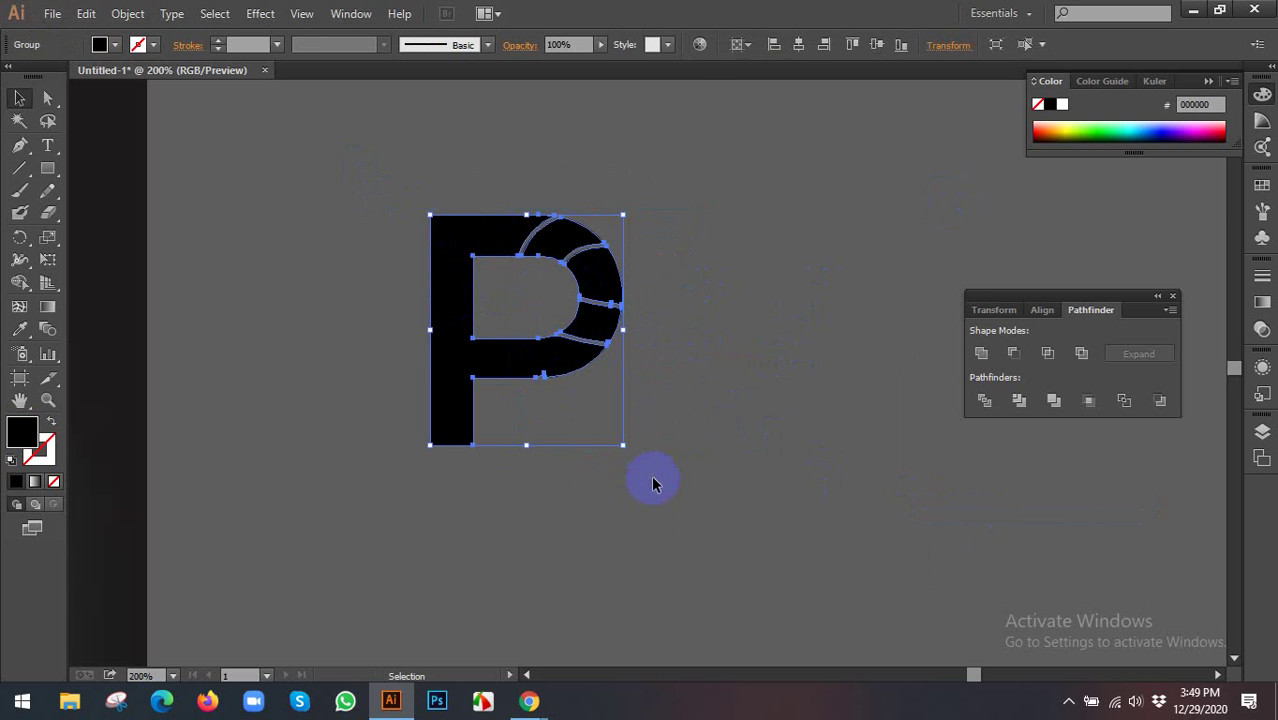
left_click(993, 358)
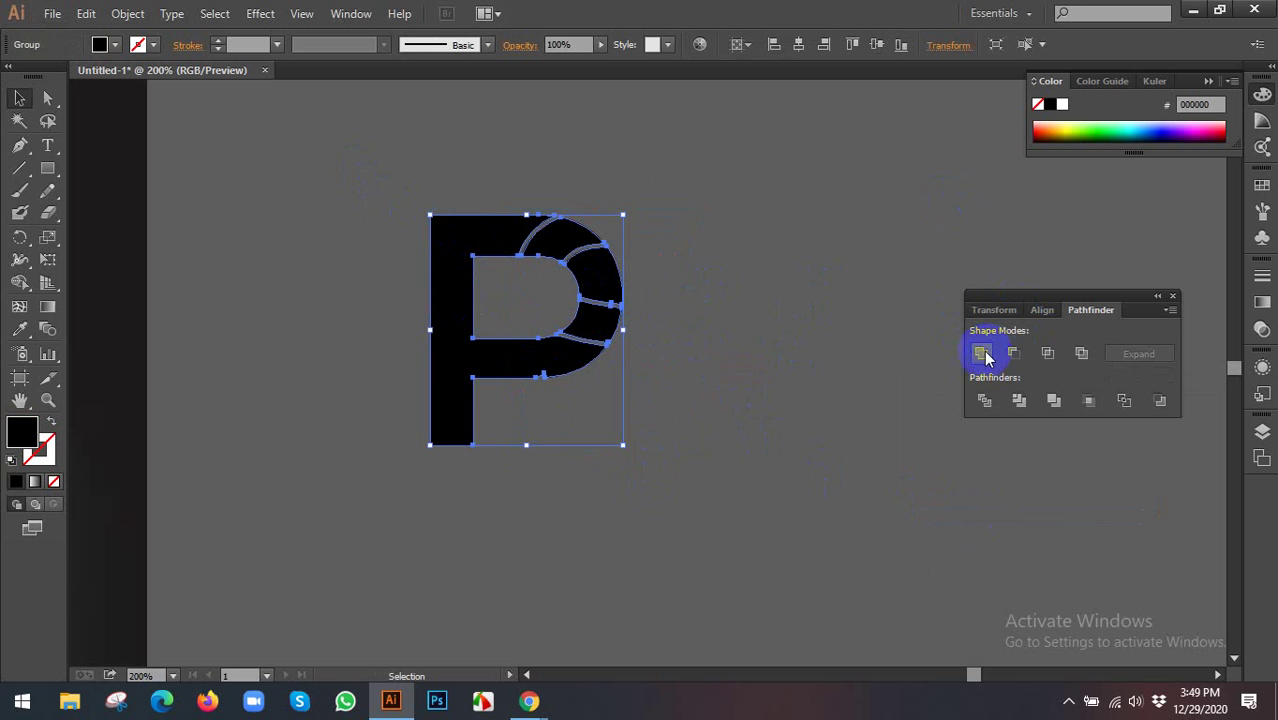
left_click(757, 314)
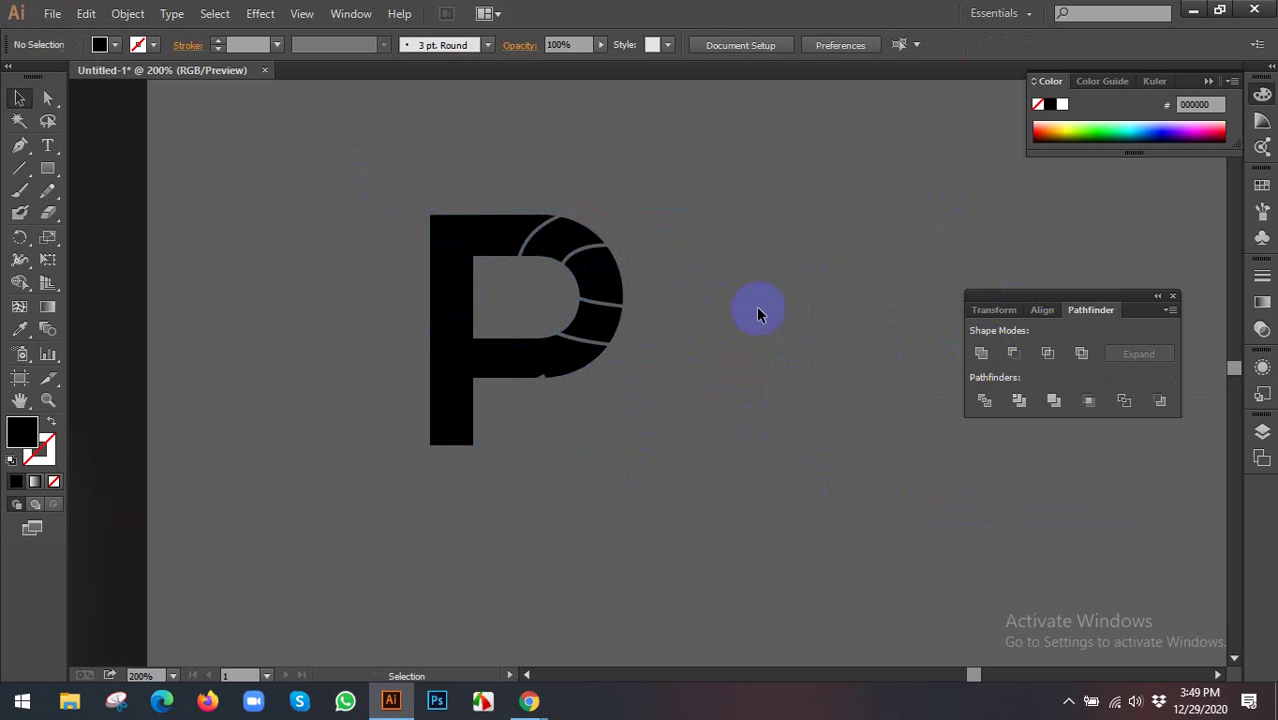
After trying dark blue and red, fill the P group yellow-green (c9d400)
left_click(607, 280)
left_click(1170, 132)
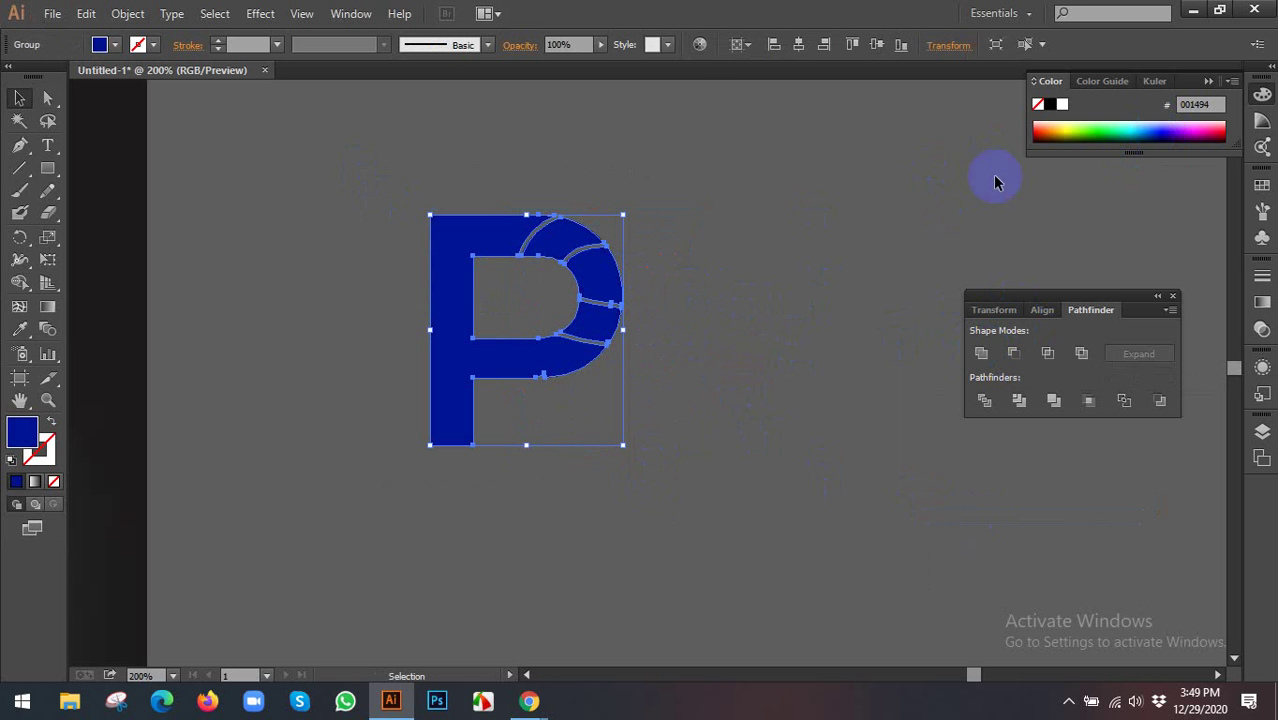
left_click(1222, 126)
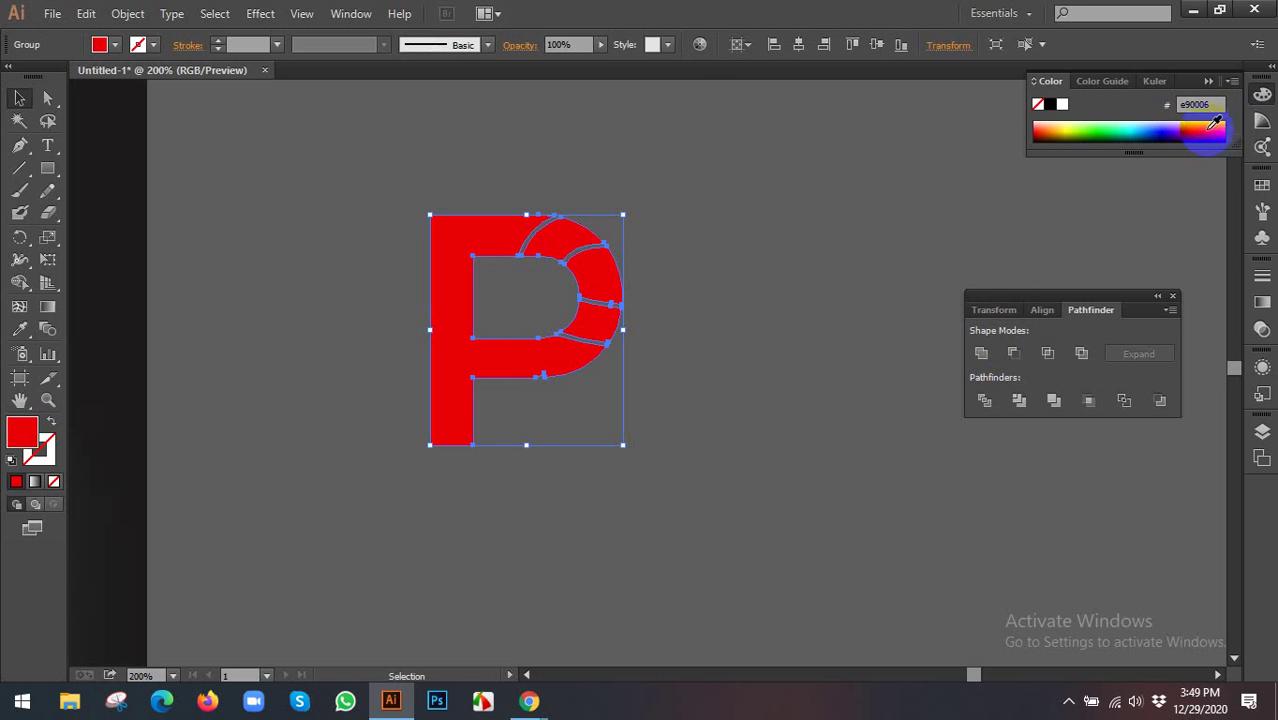
left_click(1075, 124)
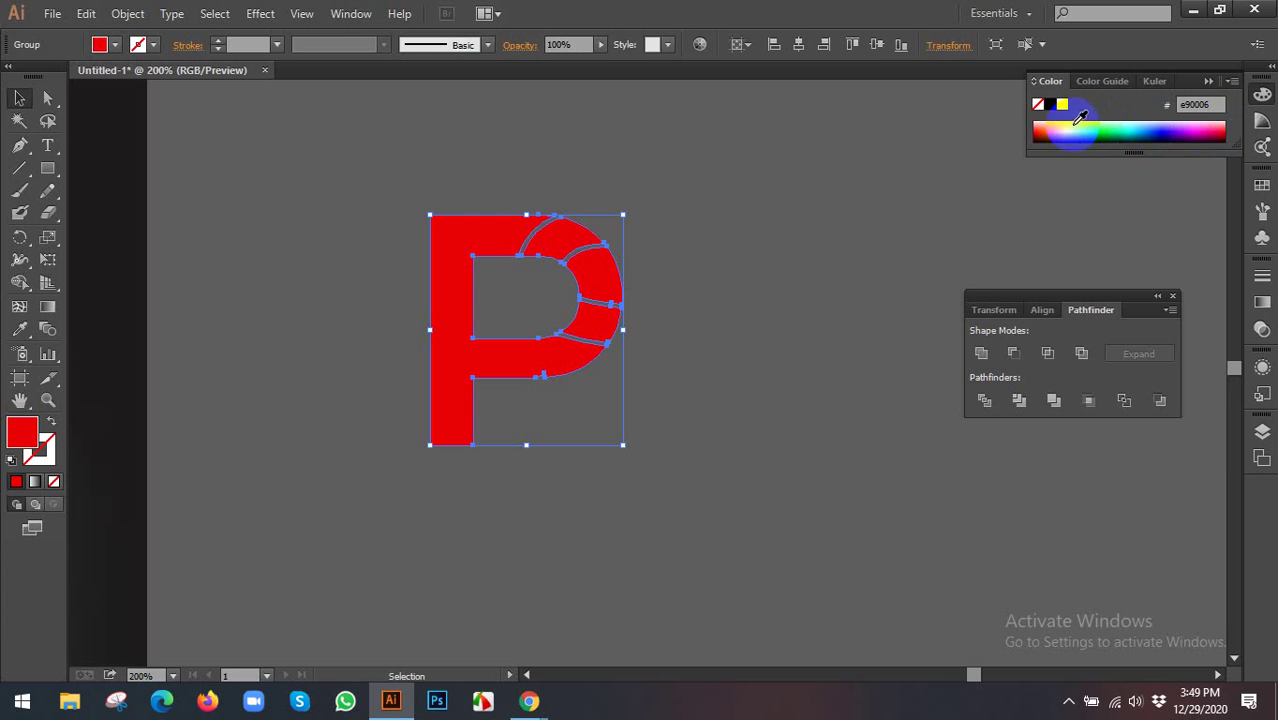
left_click(687, 289)
Restore the orange S over the P and bring the Infinity reference logo into view
key("ctrl+alt+3")
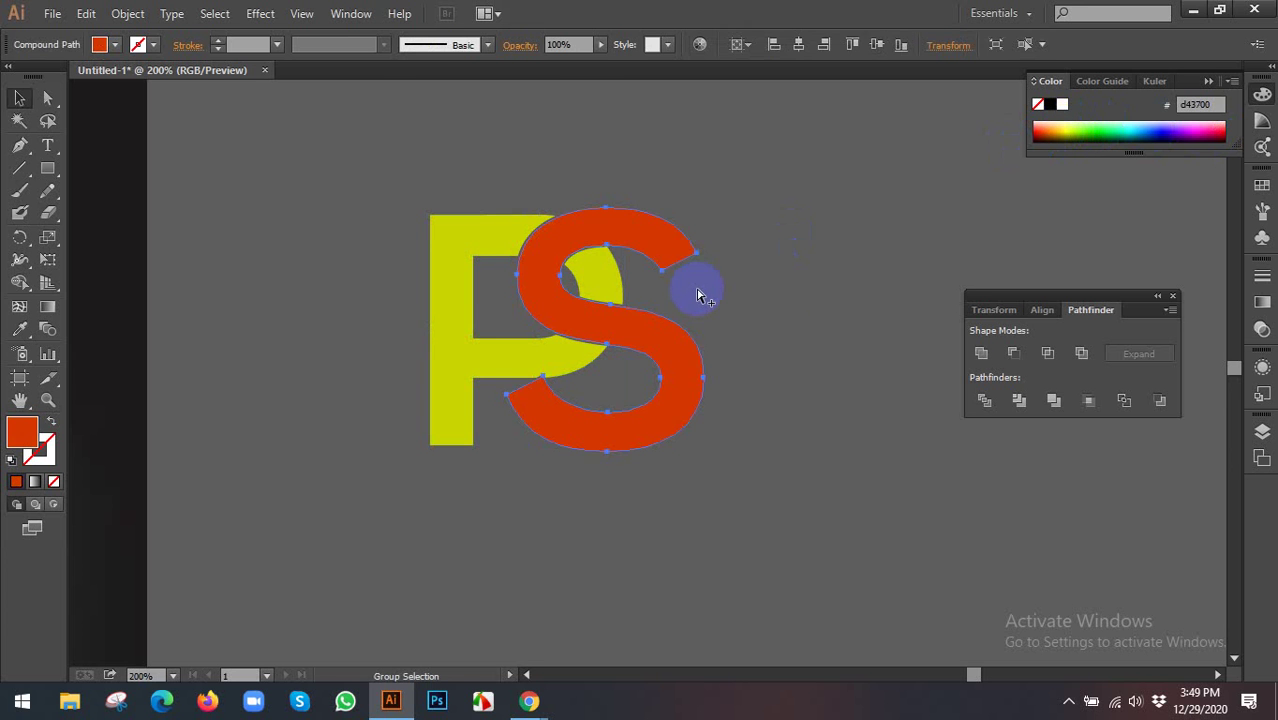
left_click(781, 290)
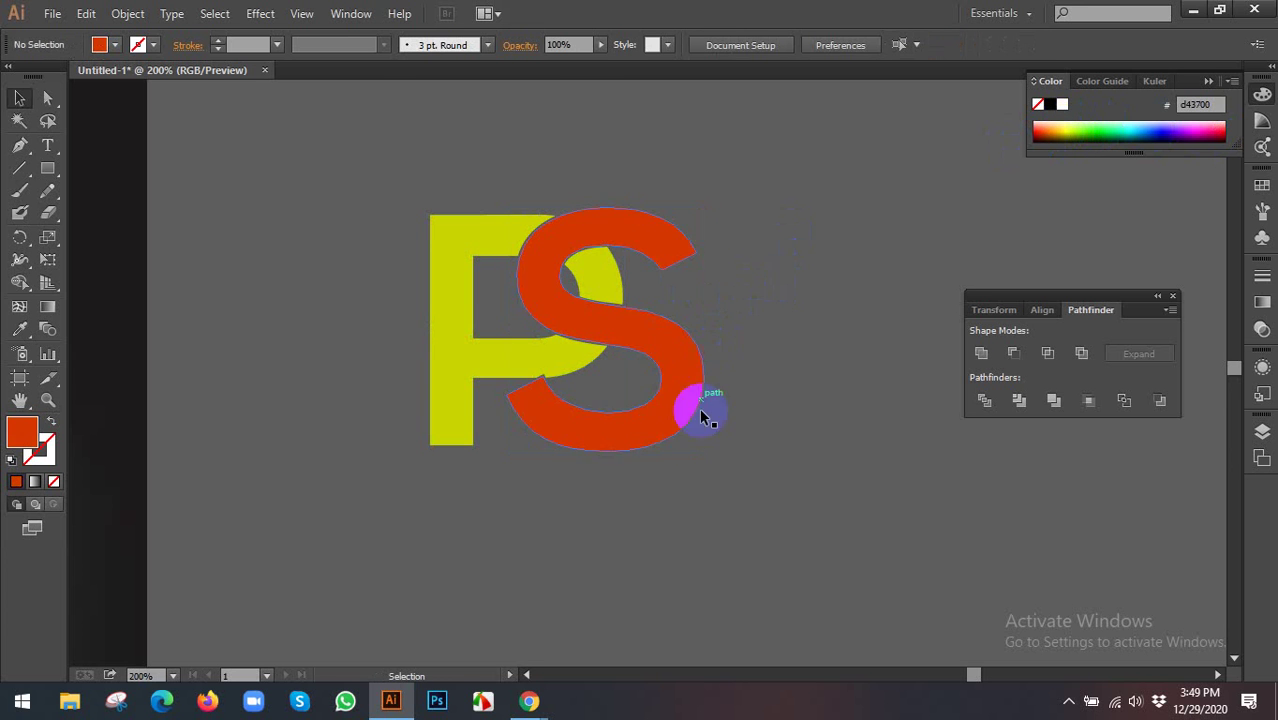
scroll(656, 471, "up", 1)
scroll(710, 370, "up", 1)
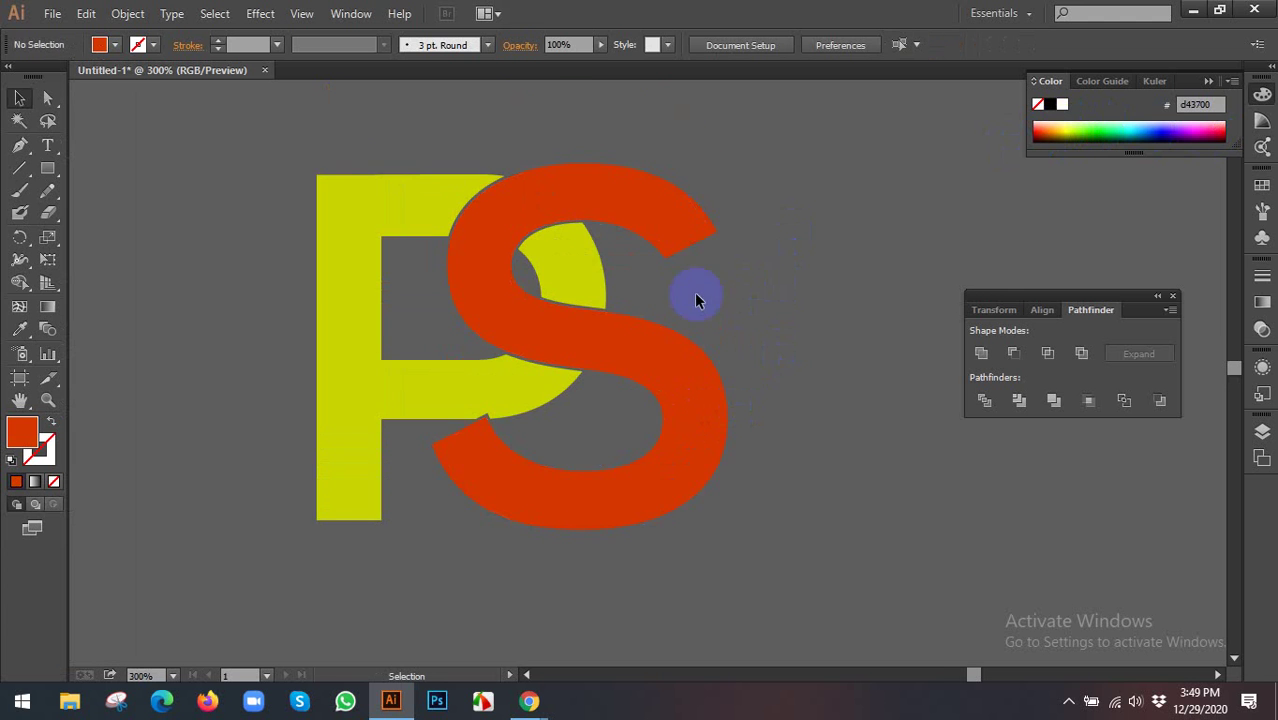
scroll(420, 270, "down", 2)
scroll(700, 320, "left", 2)
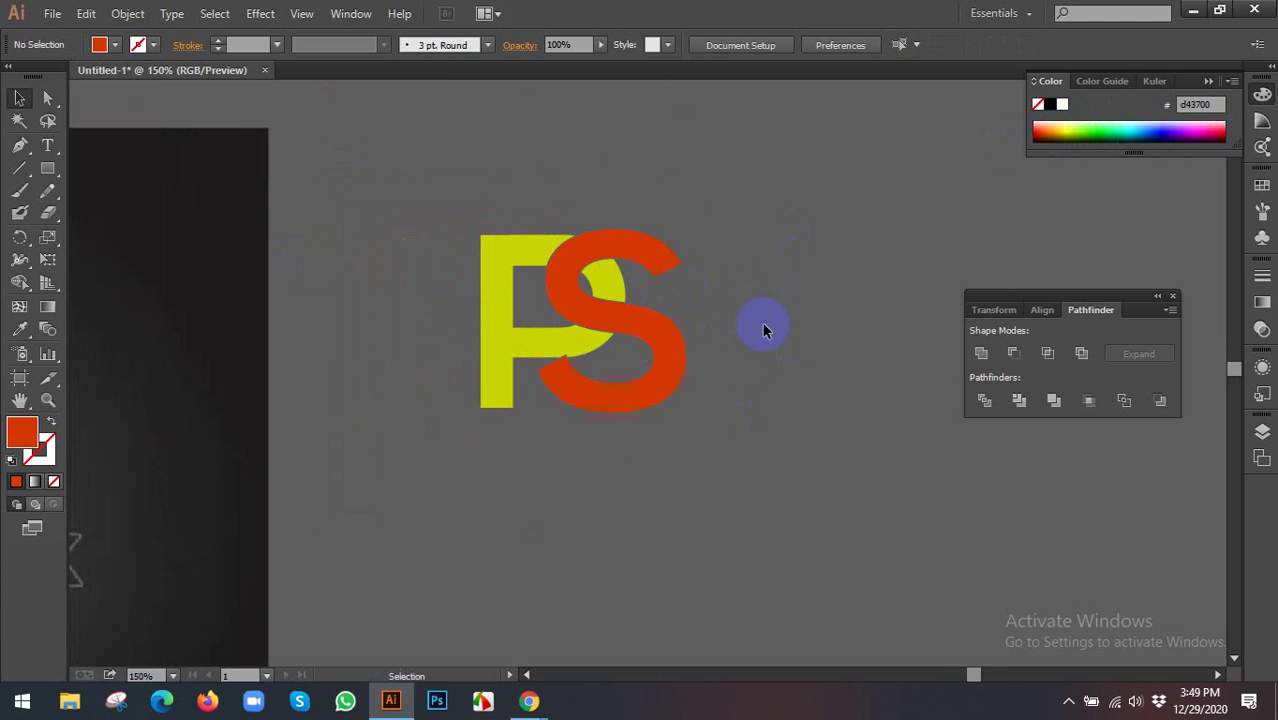
scroll(757, 300, "down", 2)
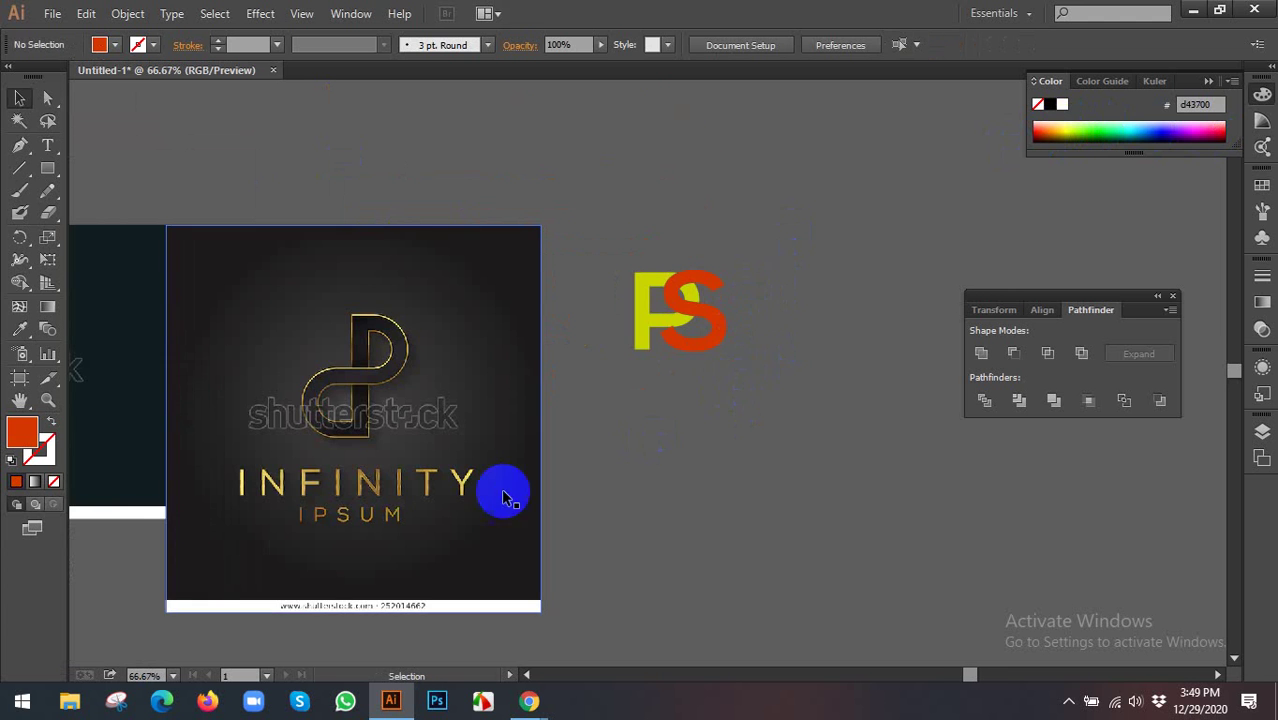
left_click_drag(762, 376, 744, 442)
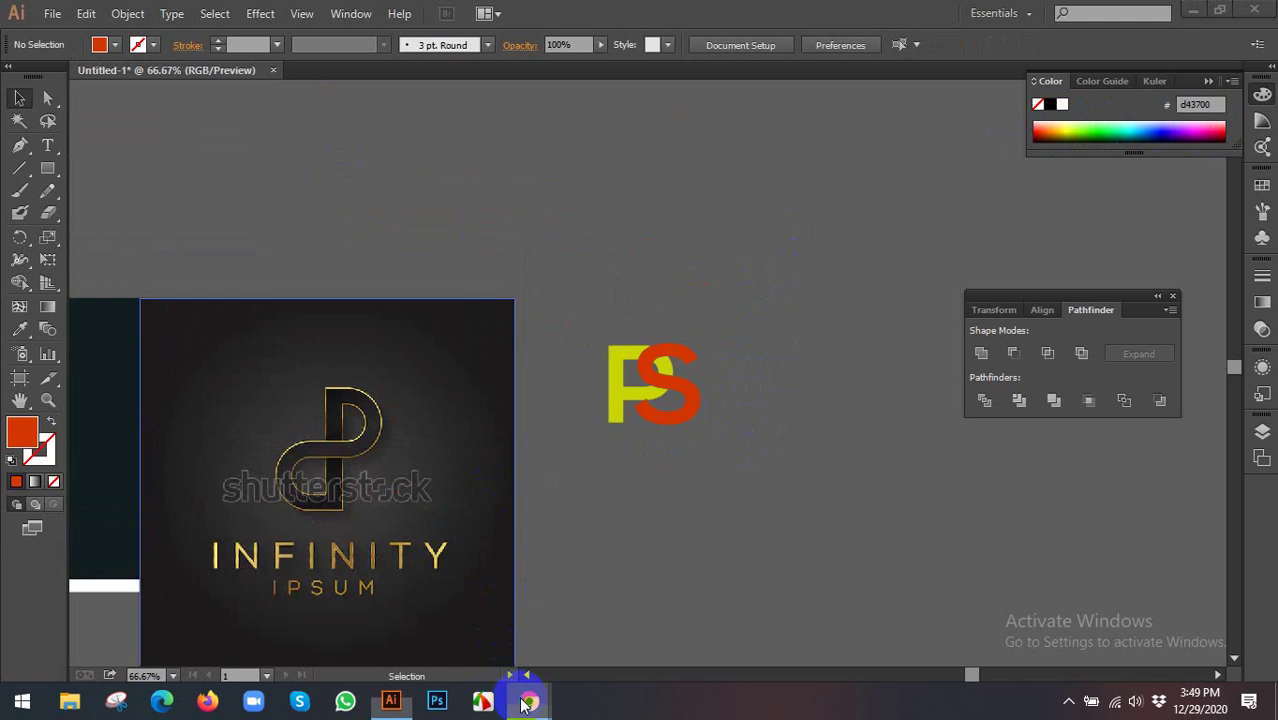
Replace the 'AB character logo' search on Shutterstock with 'logo'
left_click(470, 640)
left_click_drag(428, 179, 172, 179)
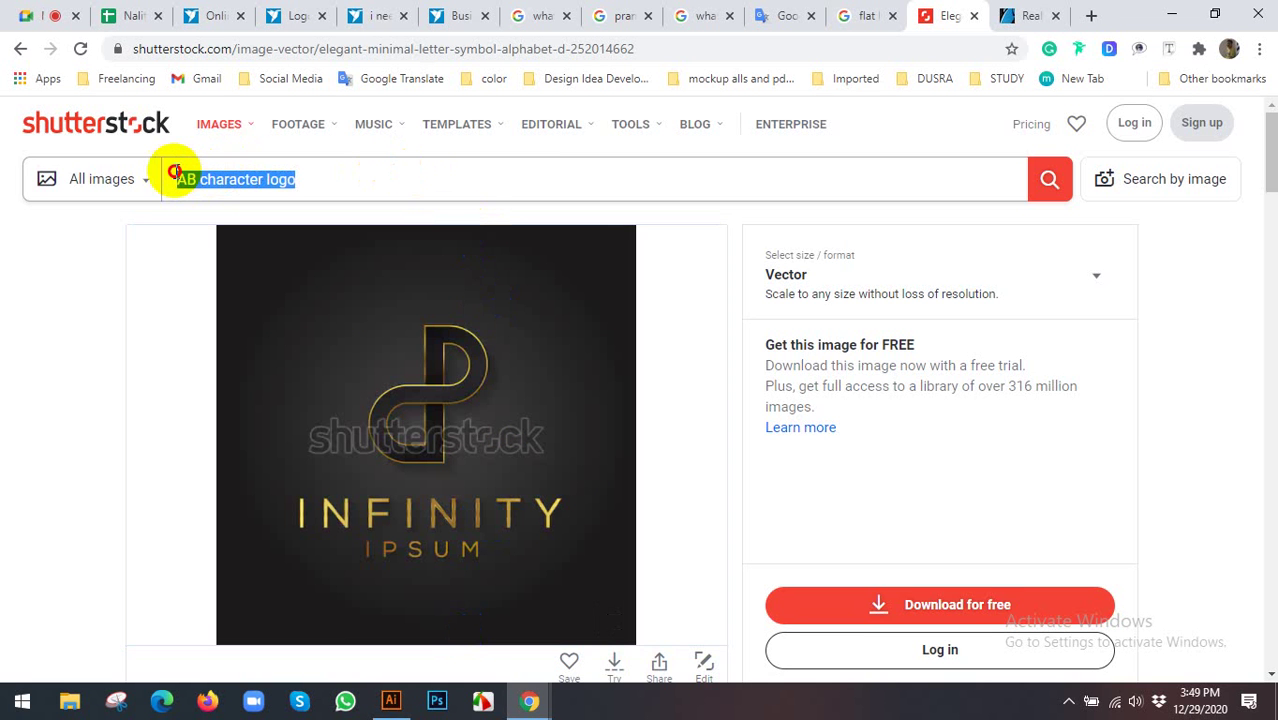
type("logo")
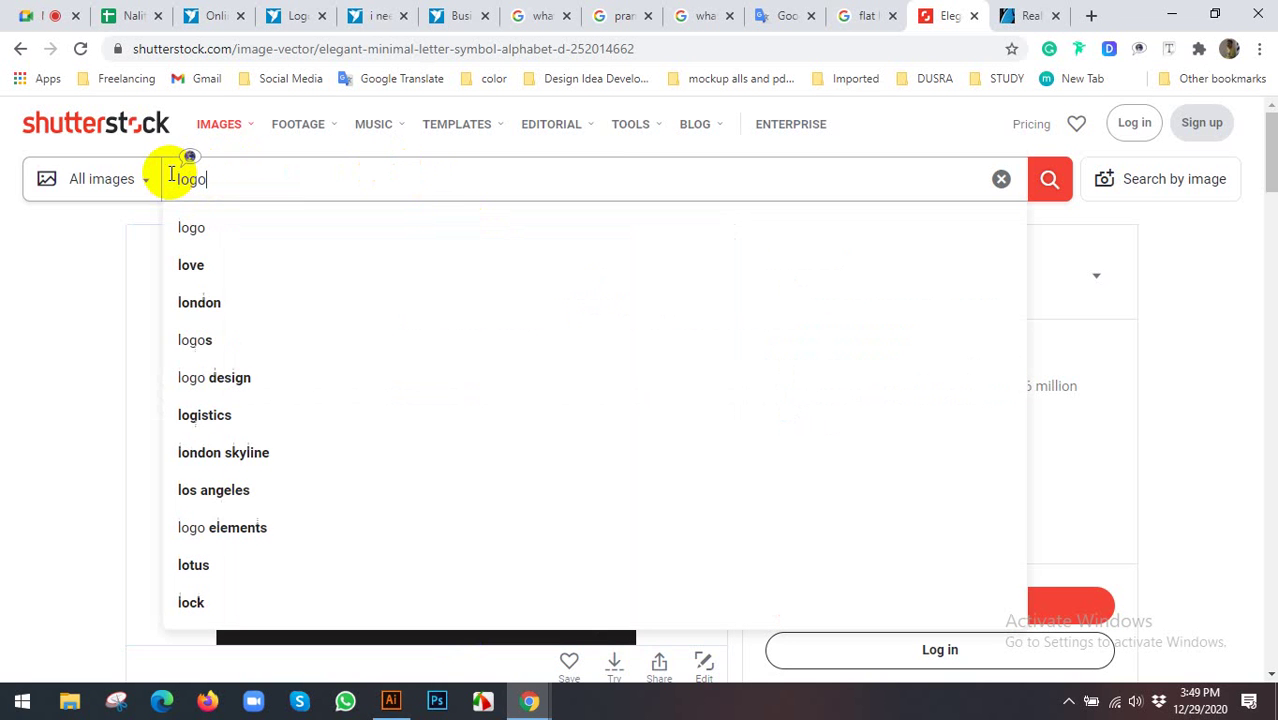
key("Return")
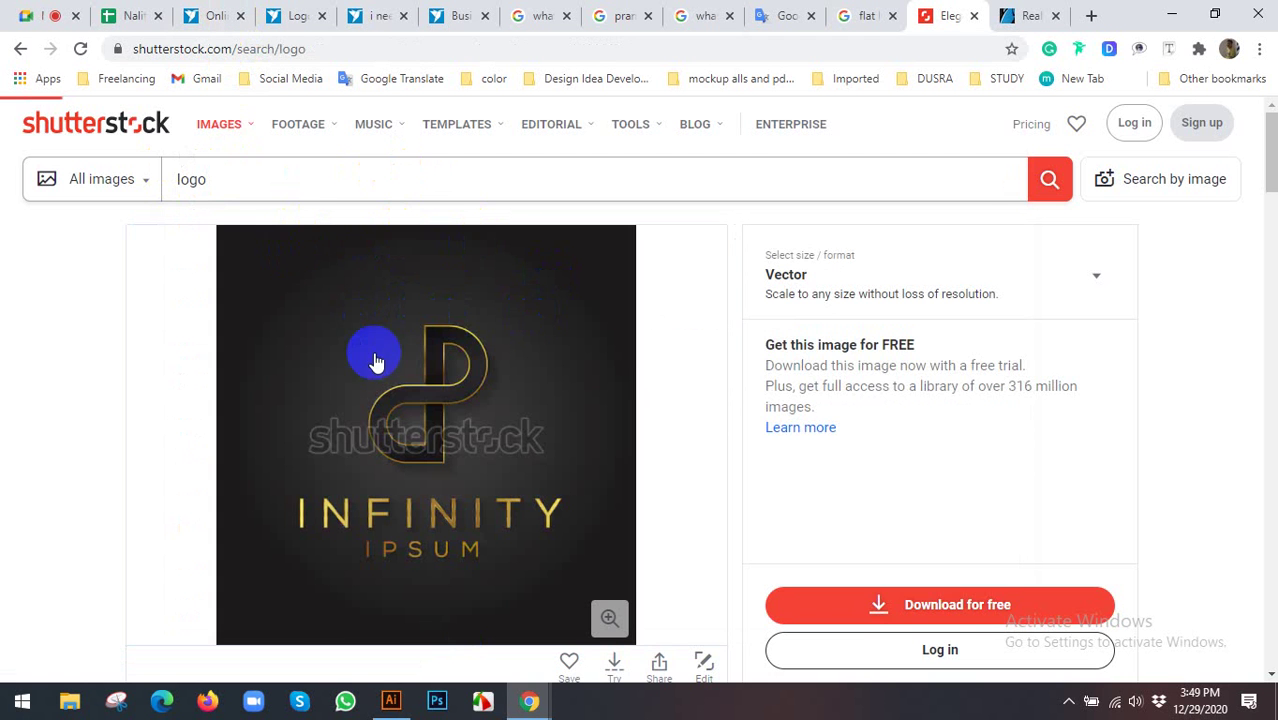
Scroll through the logo results, past designs like ULTREX, Financial Advisors and colorvision
scroll(610, 352, "down", 3)
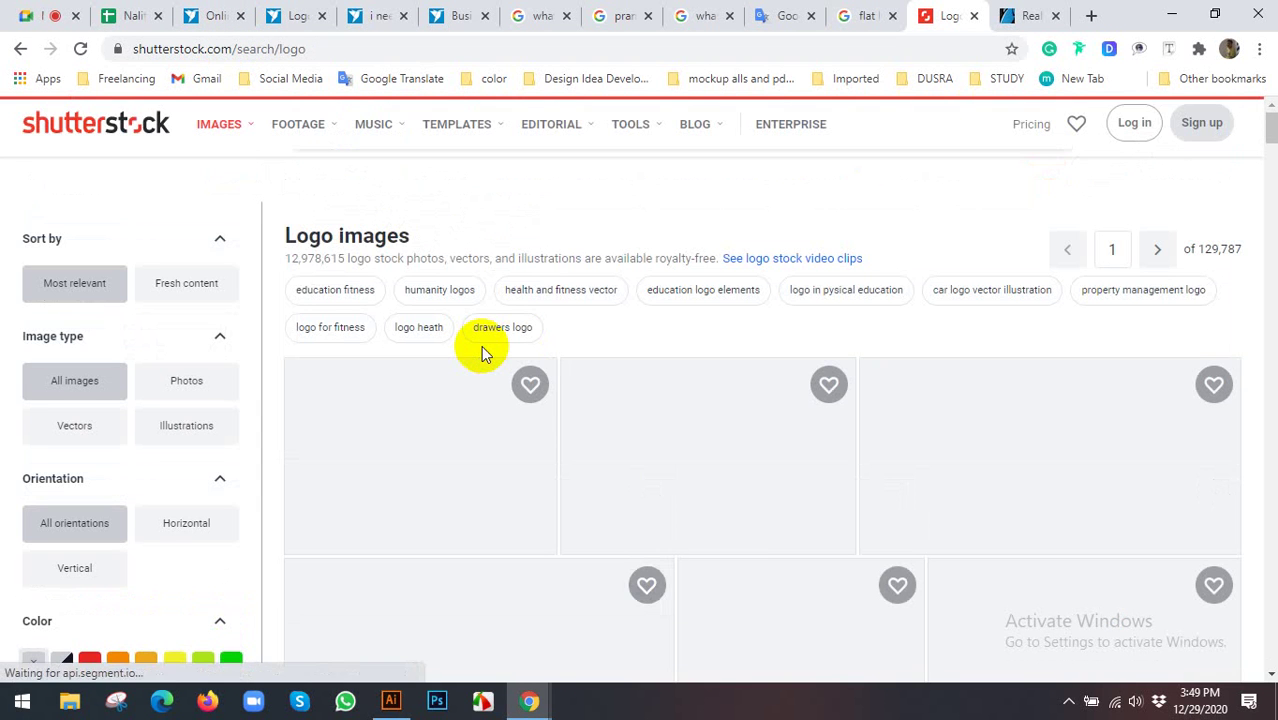
scroll(500, 360, "down", 2)
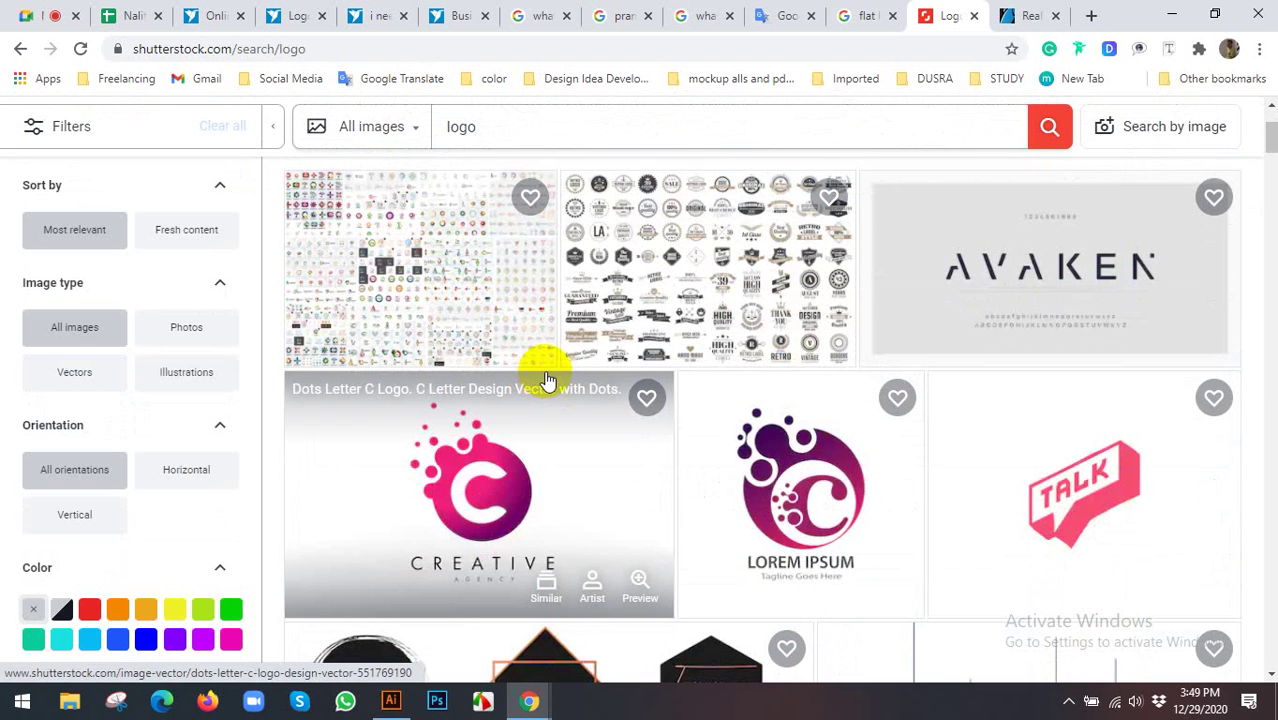
scroll(680, 485, "down", 2)
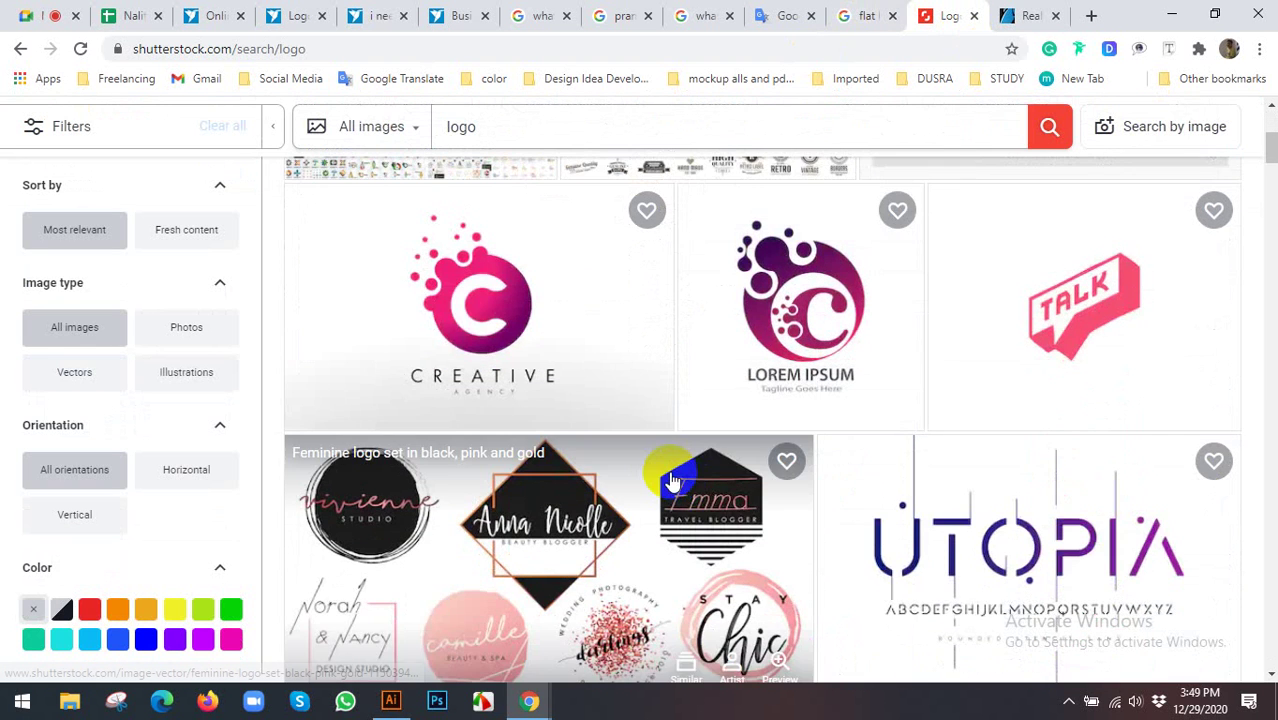
scroll(672, 483, "down", 4)
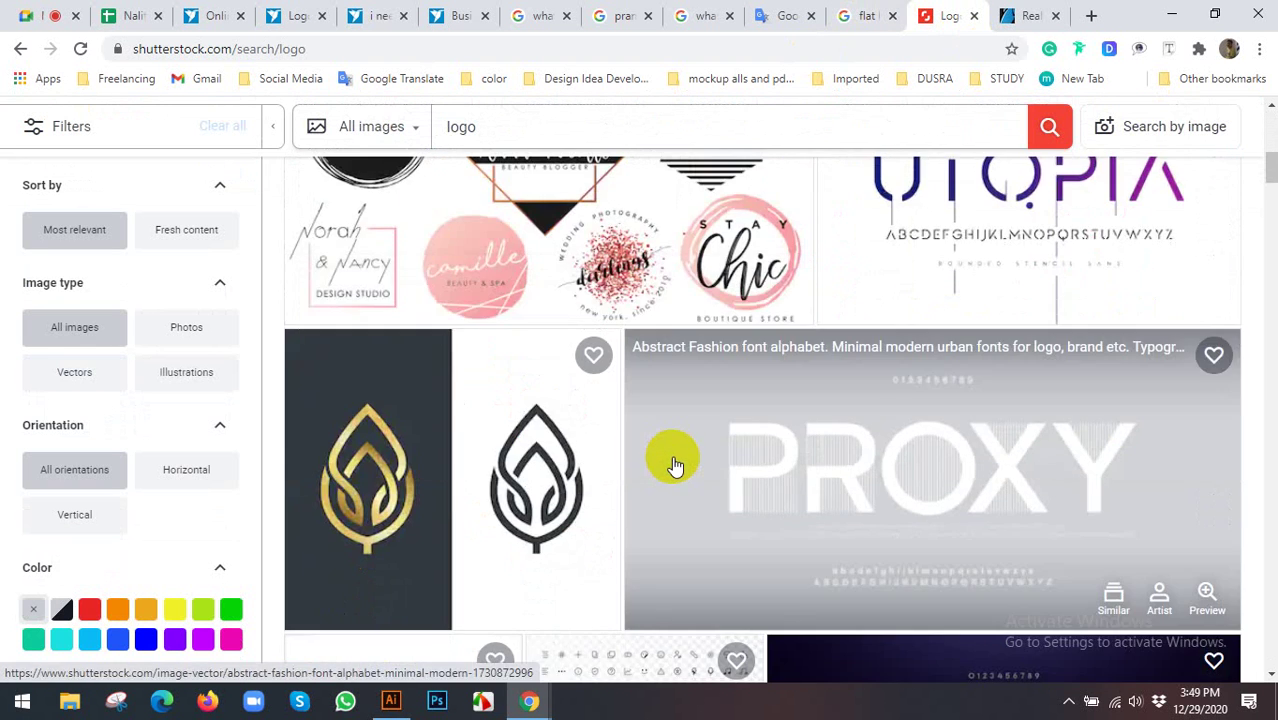
scroll(673, 465, "down", 1)
scroll(673, 465, "down", 3)
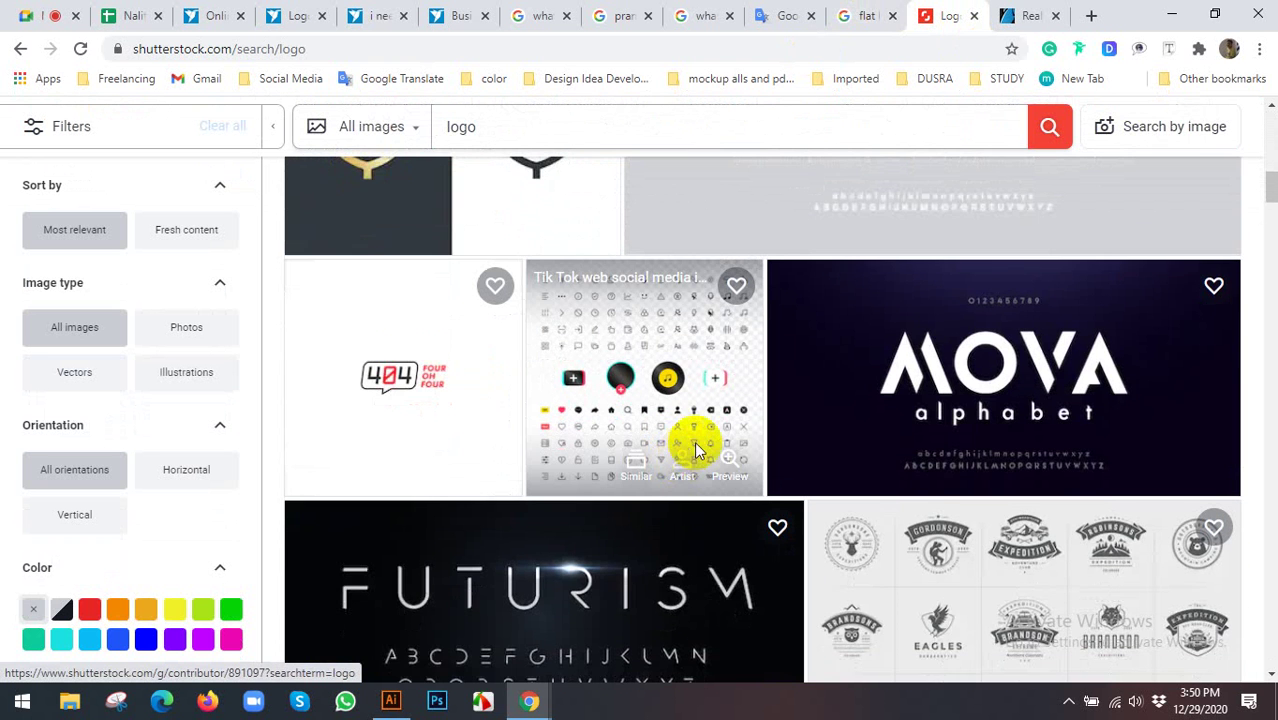
scroll(697, 450, "down", 3)
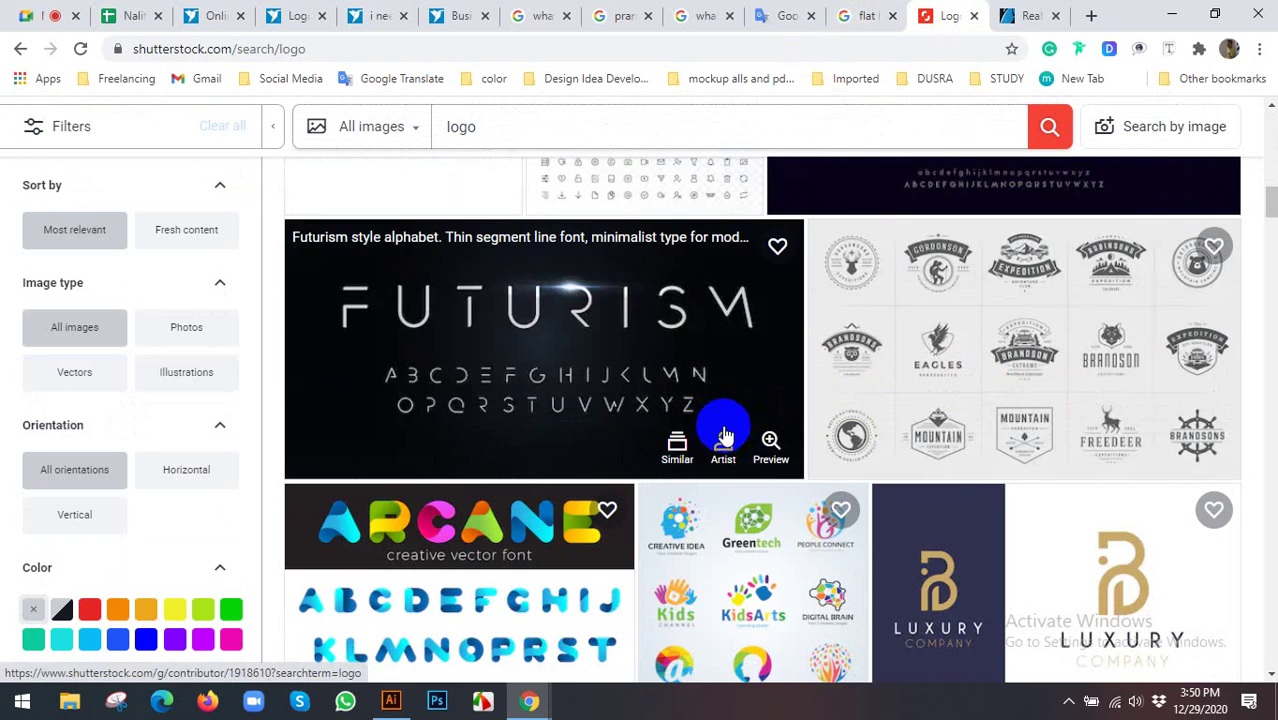
scroll(724, 436, "down", 1)
scroll(700, 430, "down", 1)
scroll(668, 418, "down", 3)
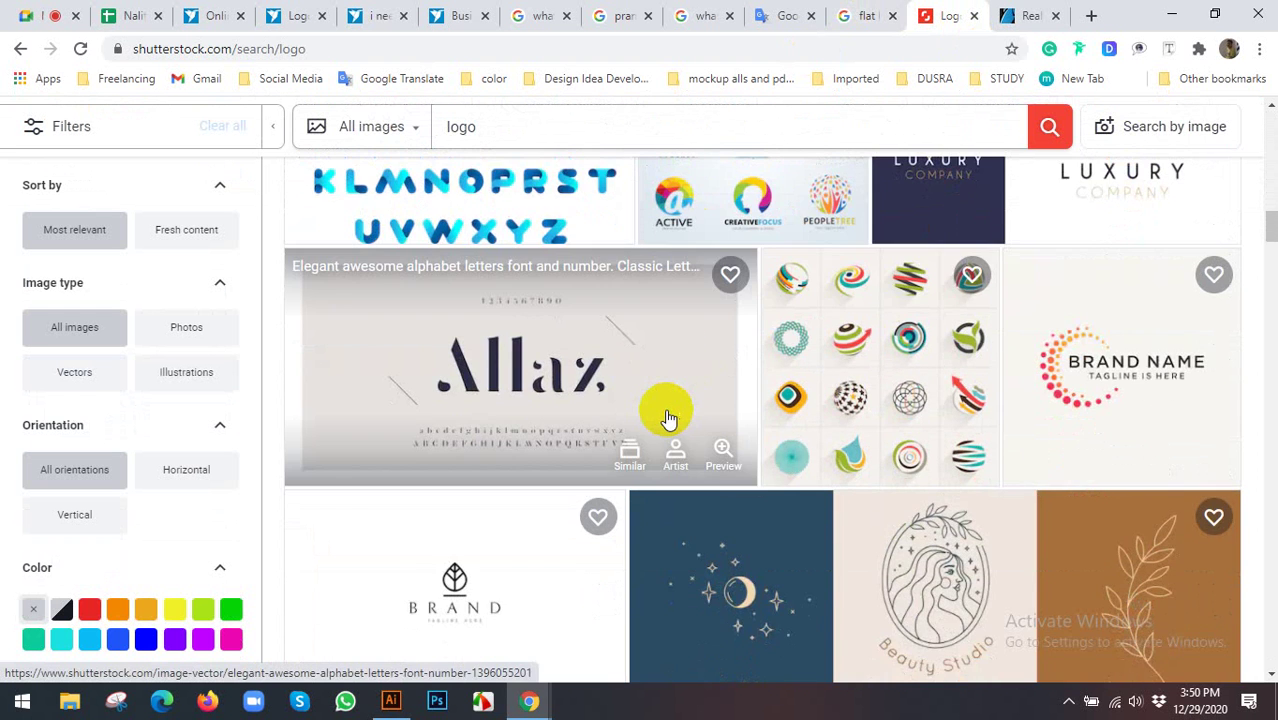
scroll(668, 418, "down", 3)
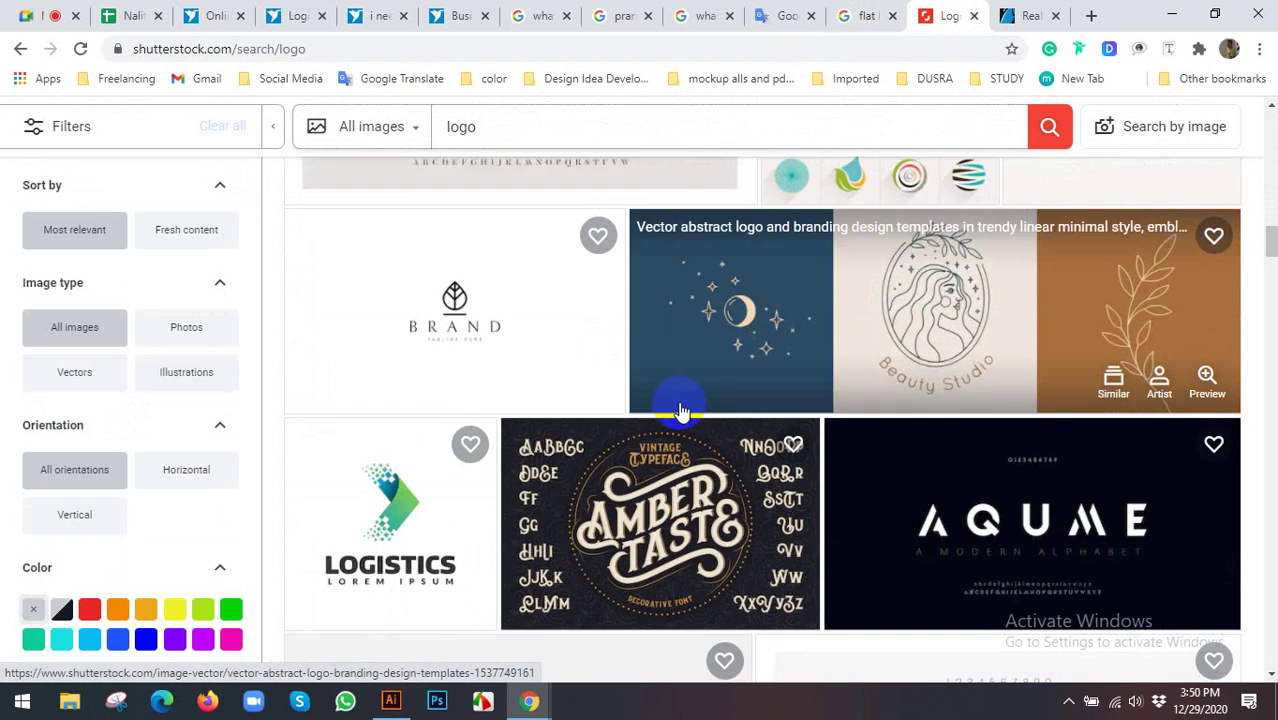
scroll(670, 410, "down", 2)
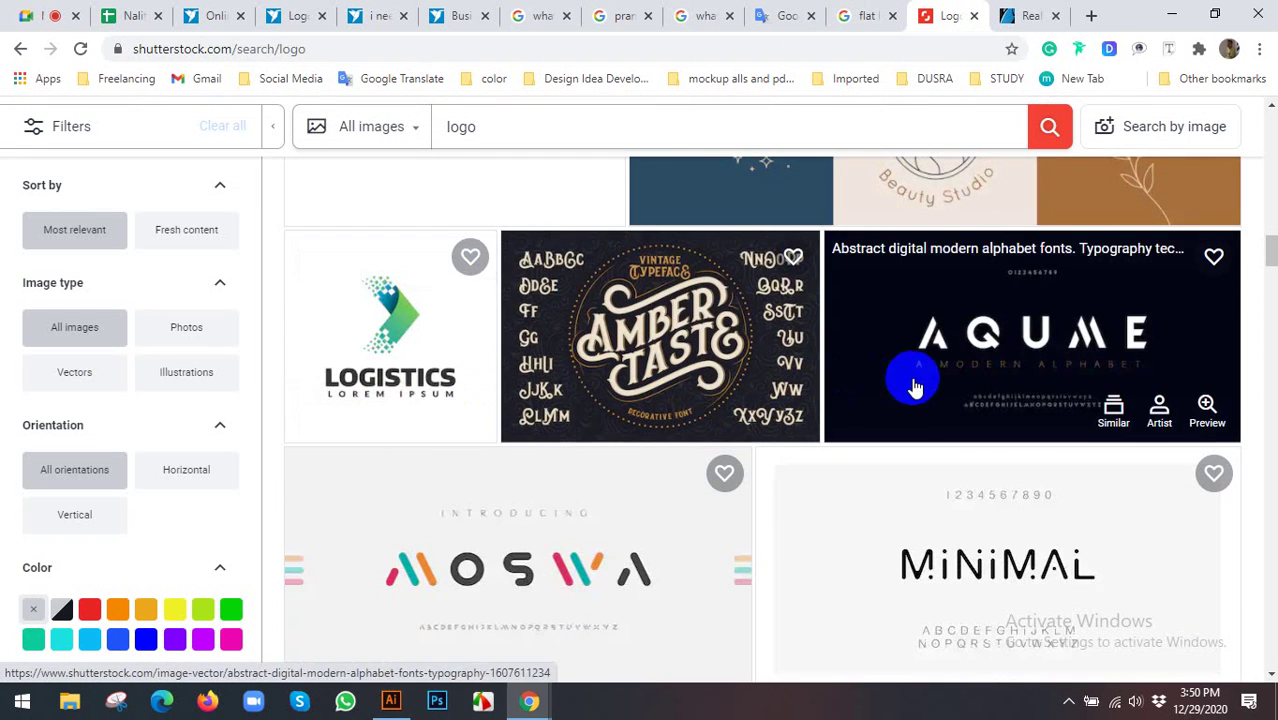
scroll(913, 380, "down", 1)
scroll(800, 392, "down", 1)
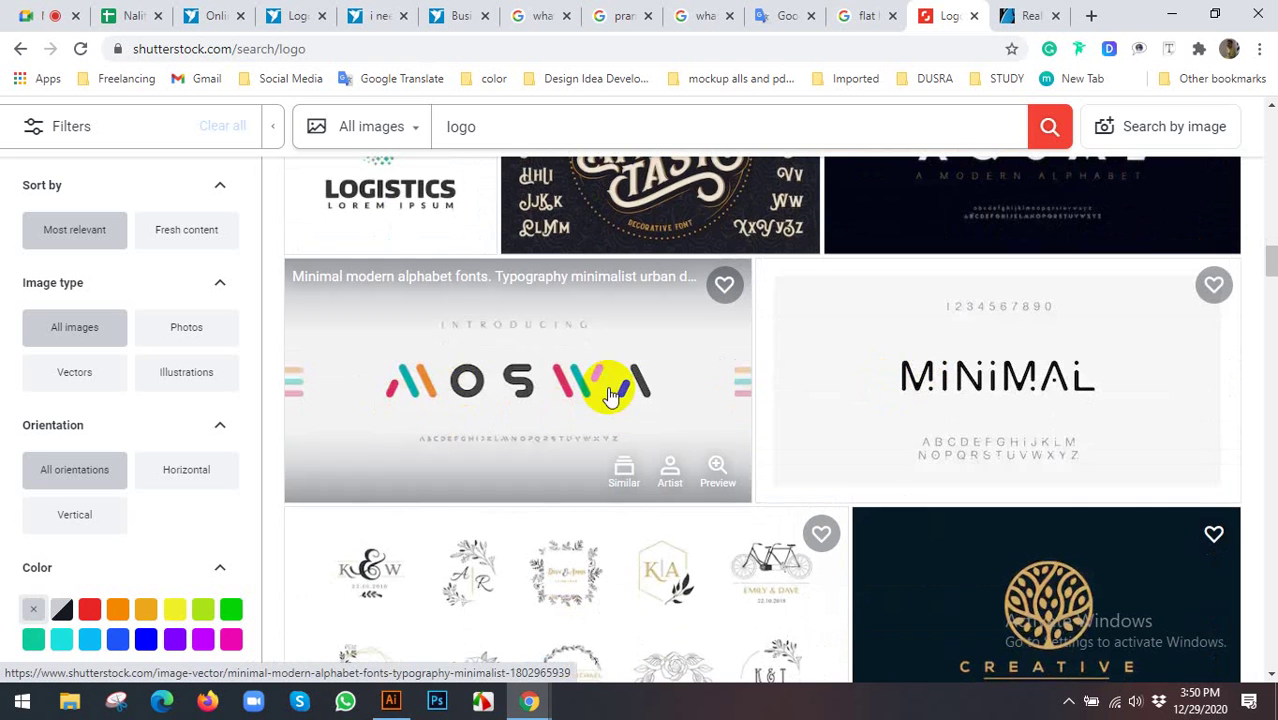
scroll(850, 385, "down", 2)
scroll(1060, 390, "down", 2)
scroll(810, 408, "down", 3)
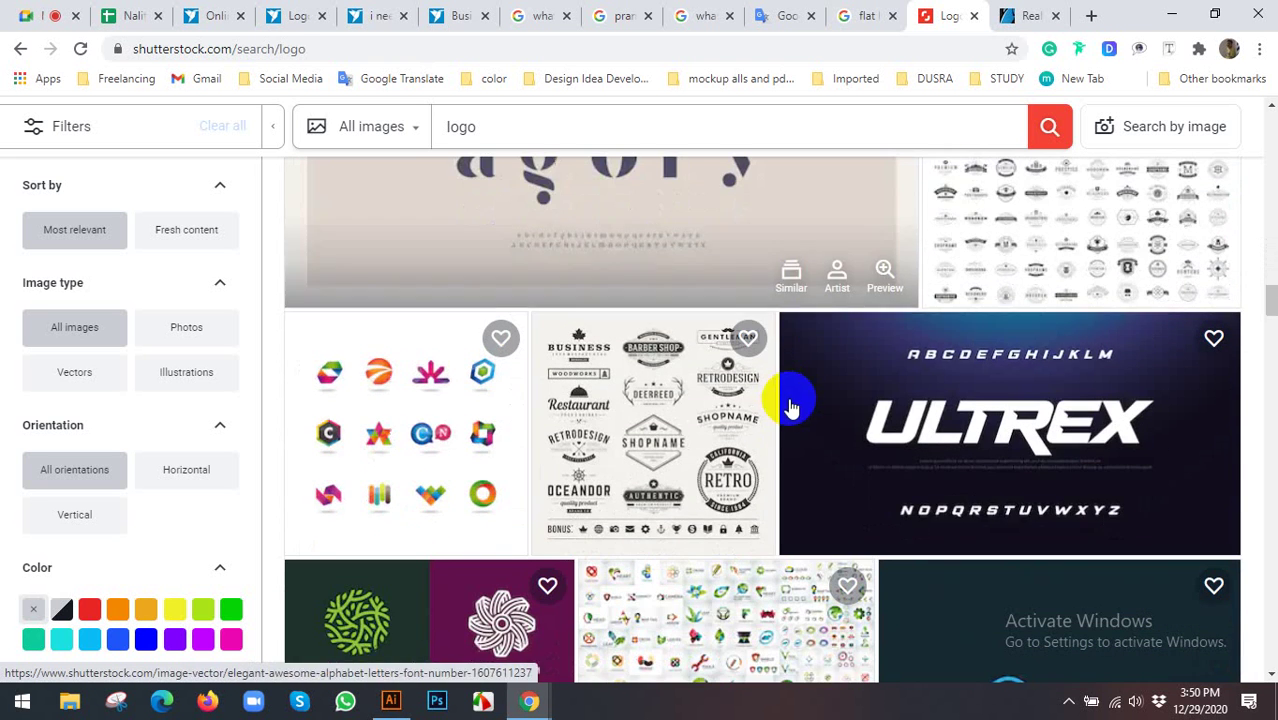
scroll(480, 405, "down", 1)
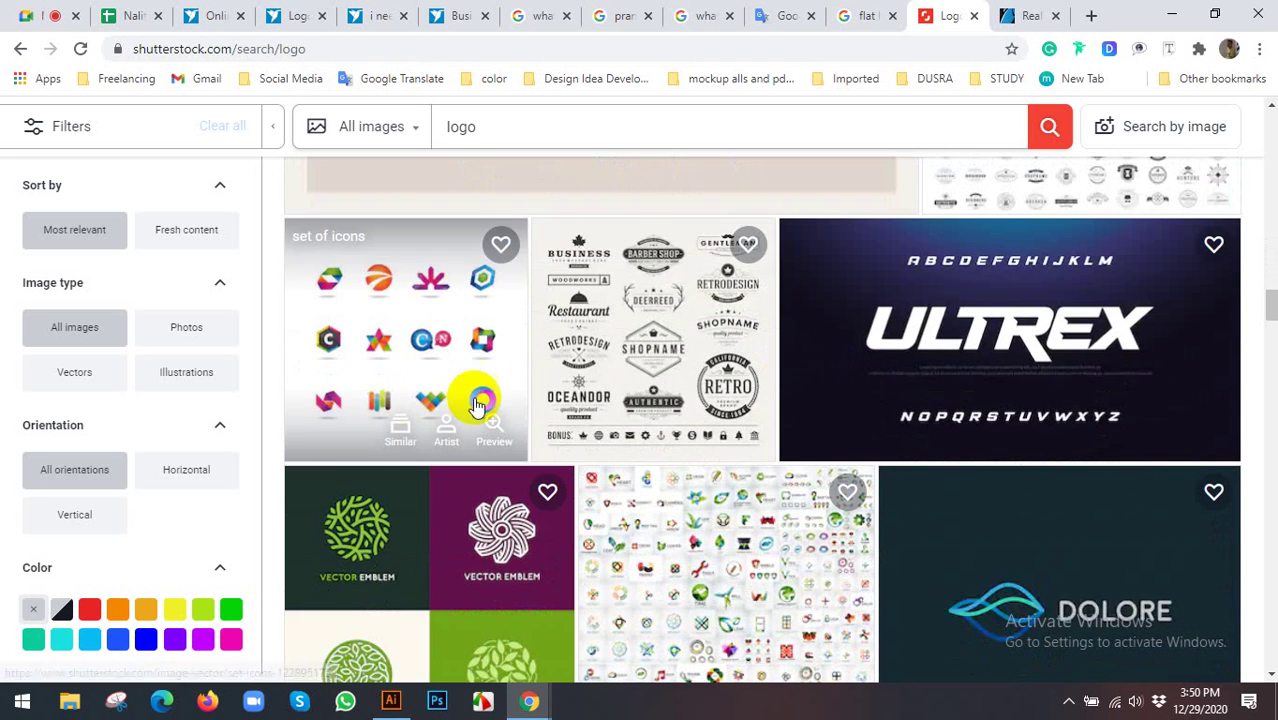
scroll(604, 383, "down", 3)
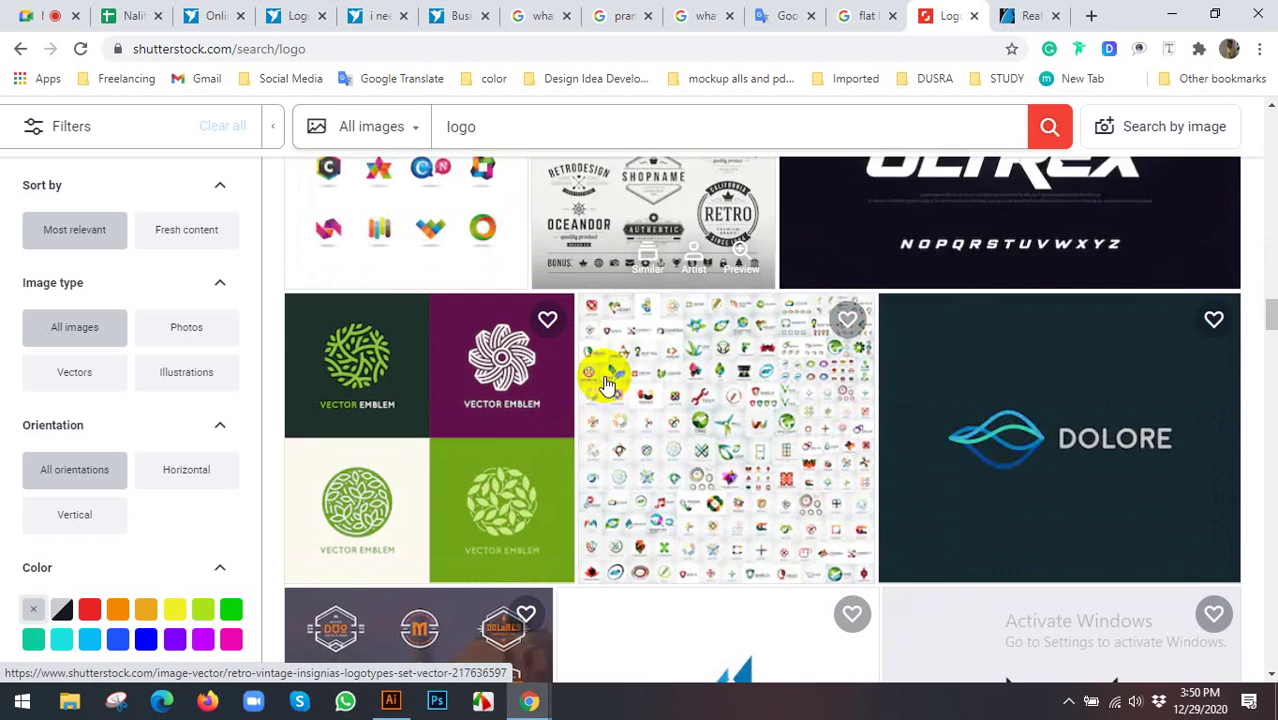
scroll(604, 383, "down", 3)
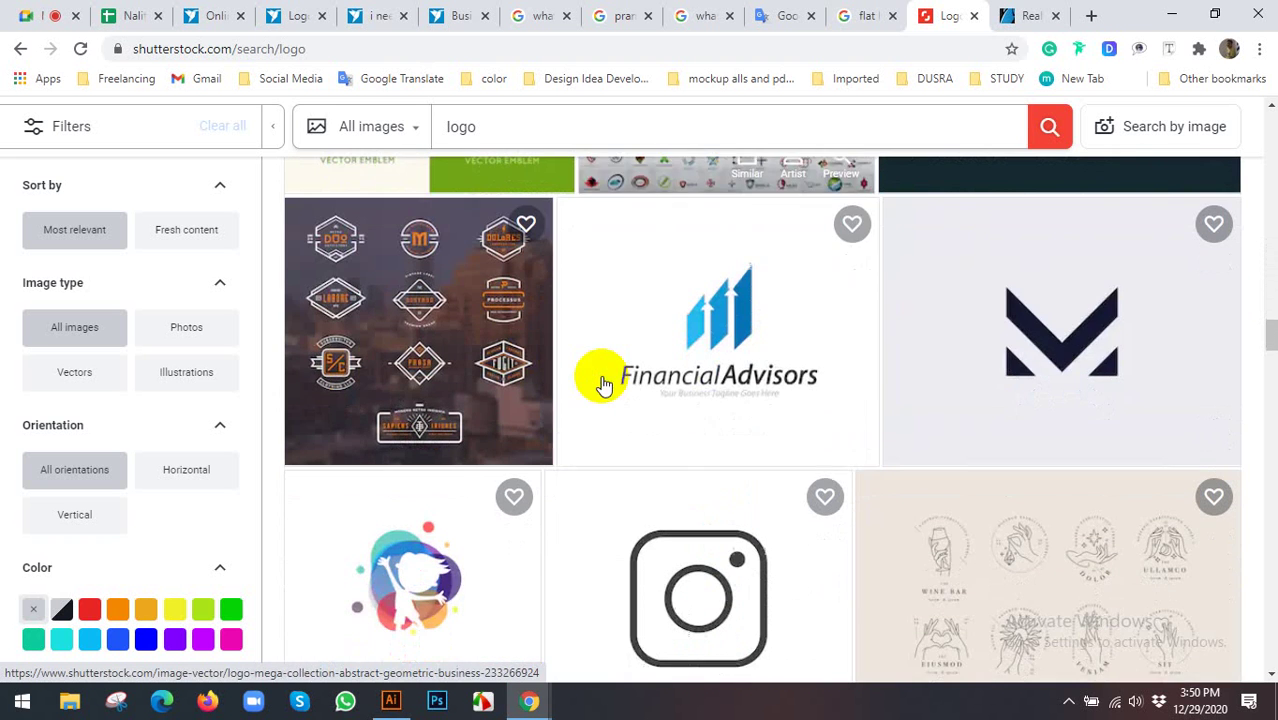
scroll(571, 396, "down", 2)
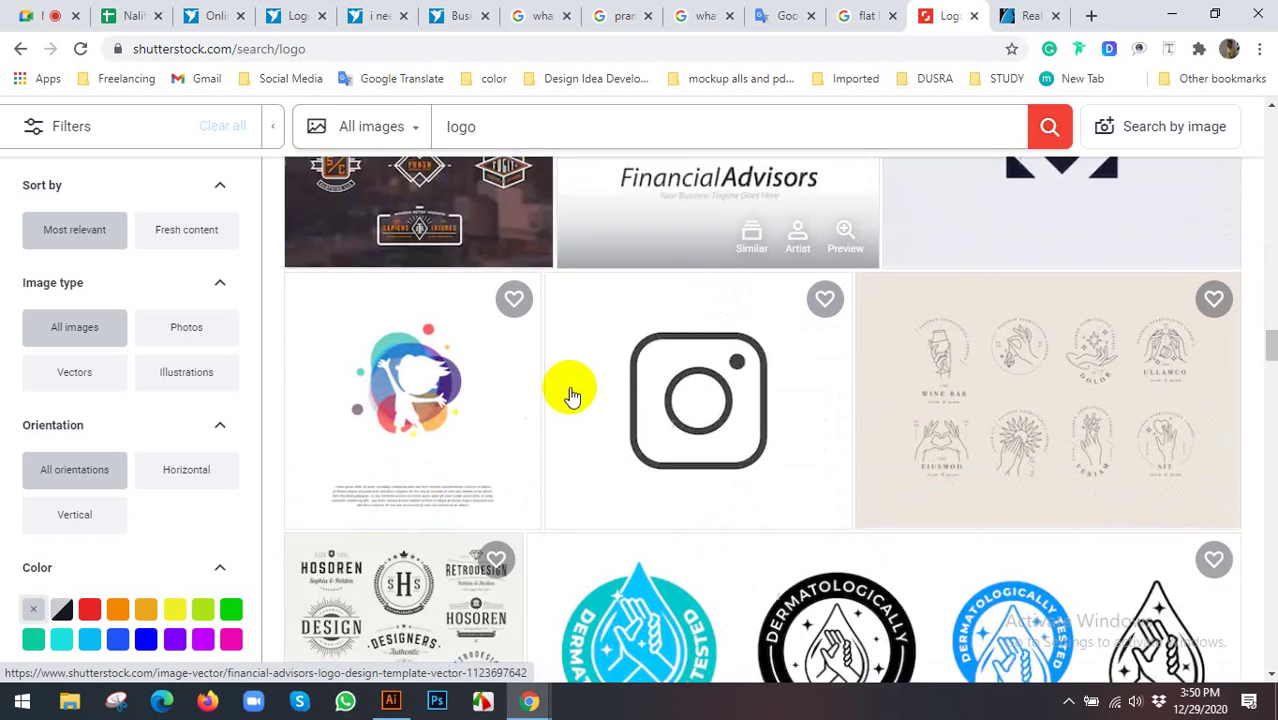
scroll(571, 390, "down", 1)
scroll(571, 380, "down", 1)
scroll(600, 385, "down", 2)
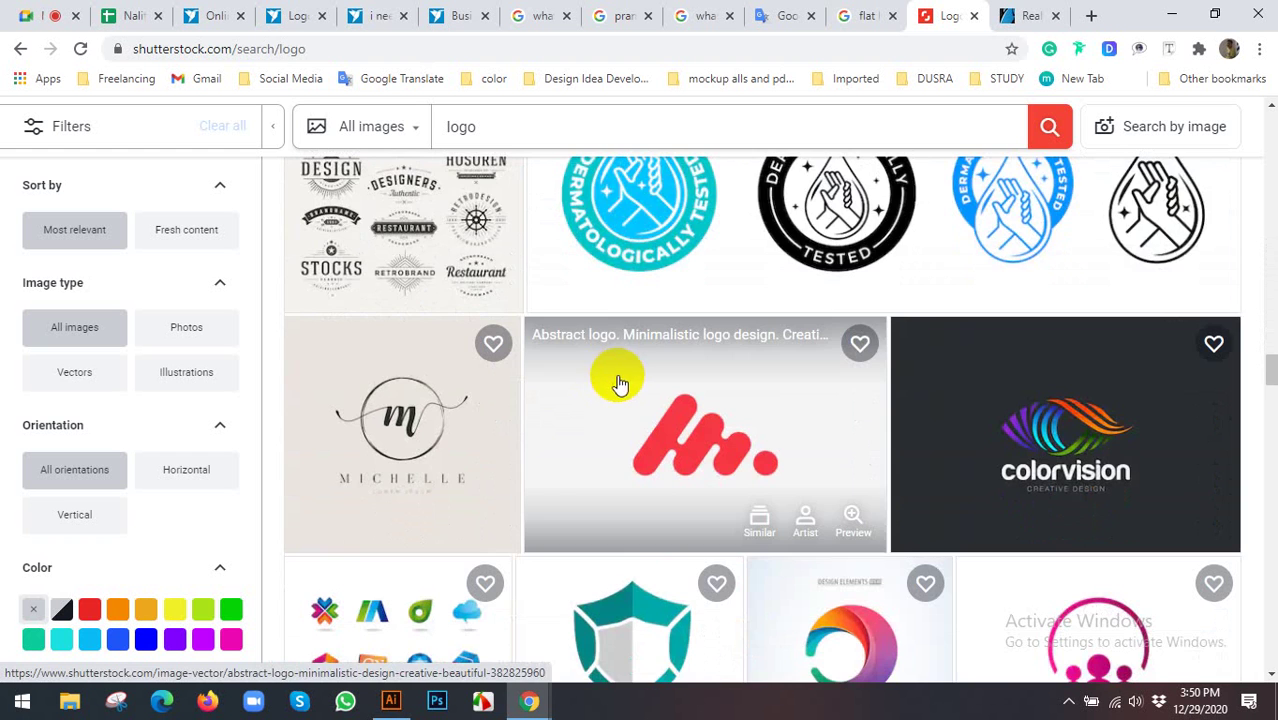
scroll(610, 380, "down", 2)
scroll(700, 372, "down", 1)
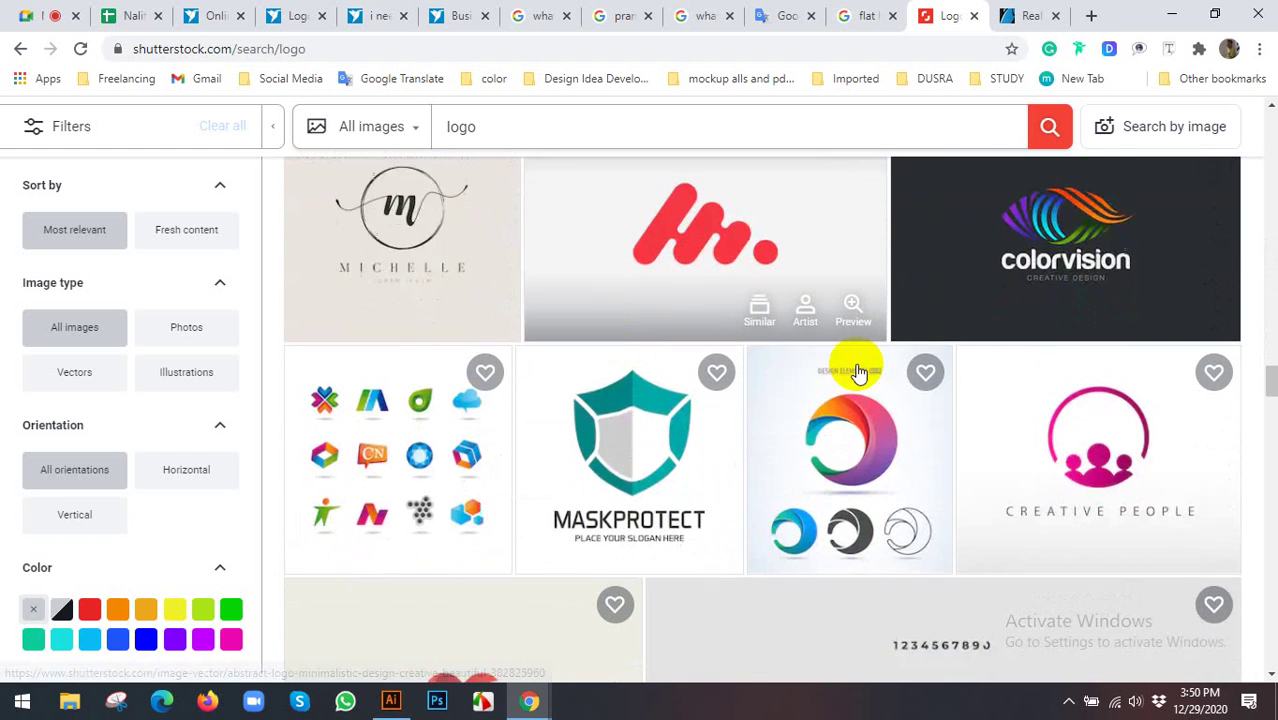
scroll(765, 357, "down", 2)
scroll(637, 380, "down", 1)
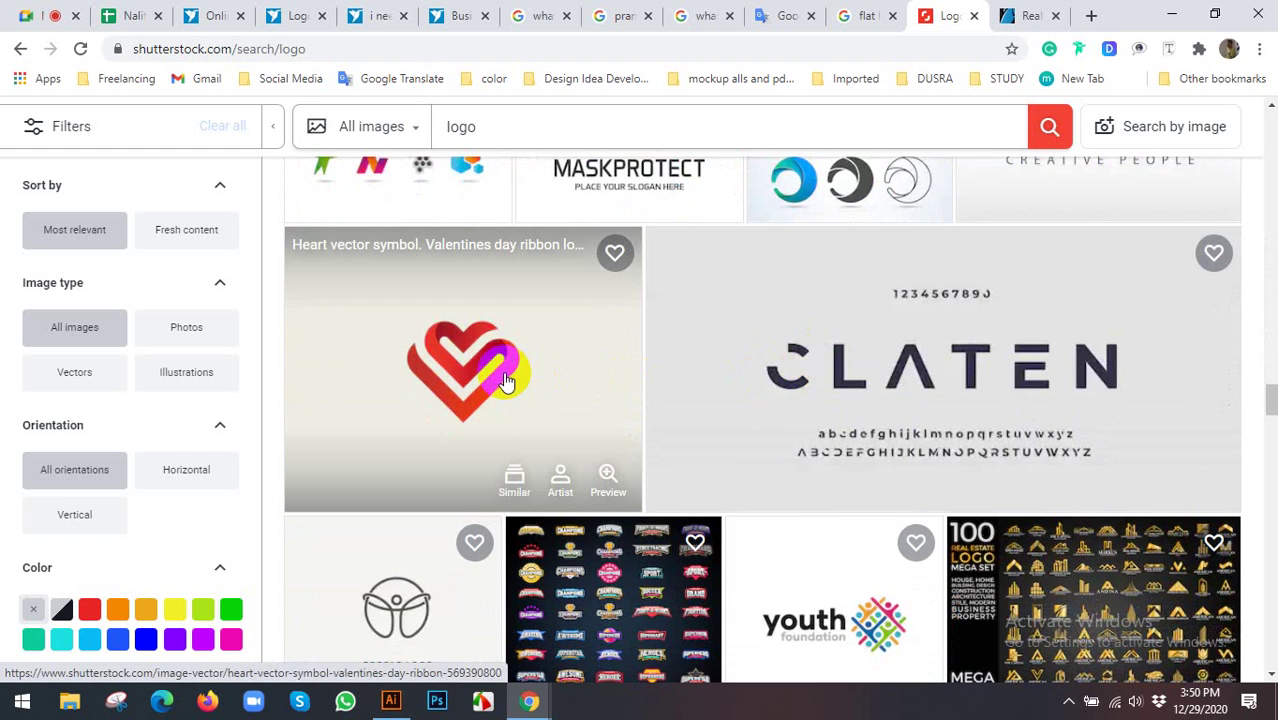
Open the 'Heart vector symbol. Valentines day ribbon logotype' page and browse its similar heart logos
left_click(511, 378)
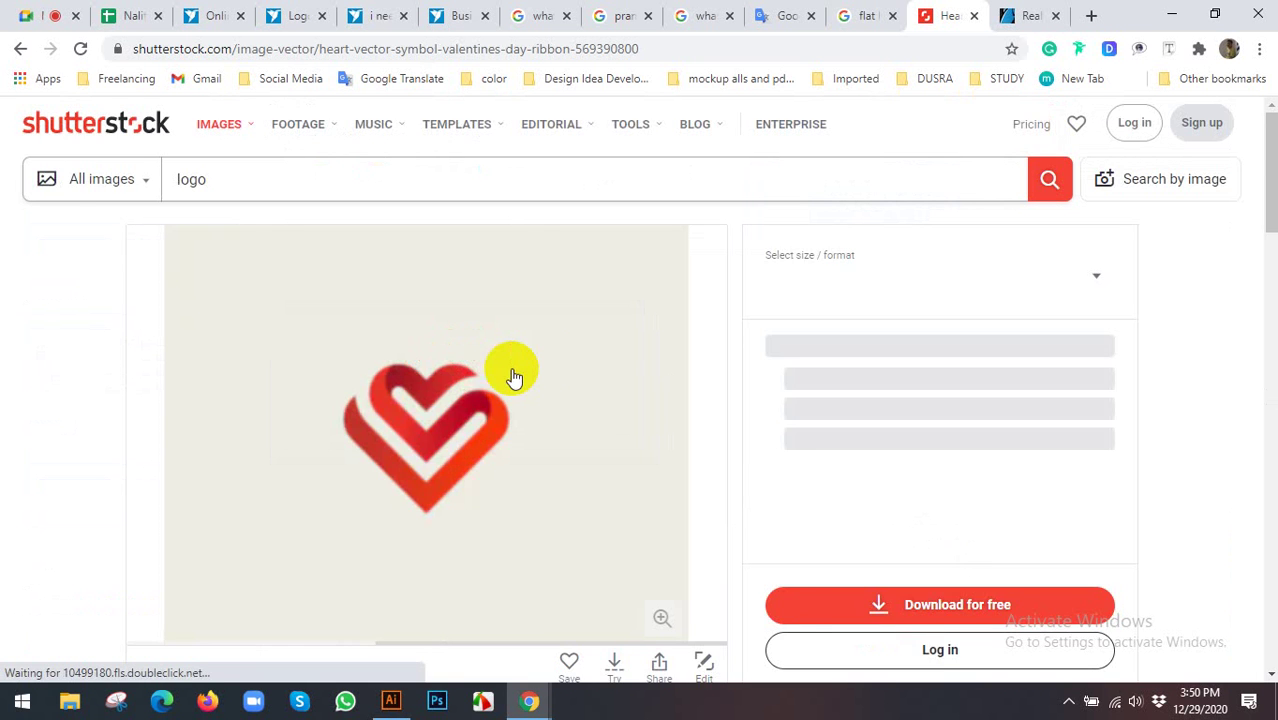
scroll(540, 366, "down", 1)
scroll(570, 362, "down", 2)
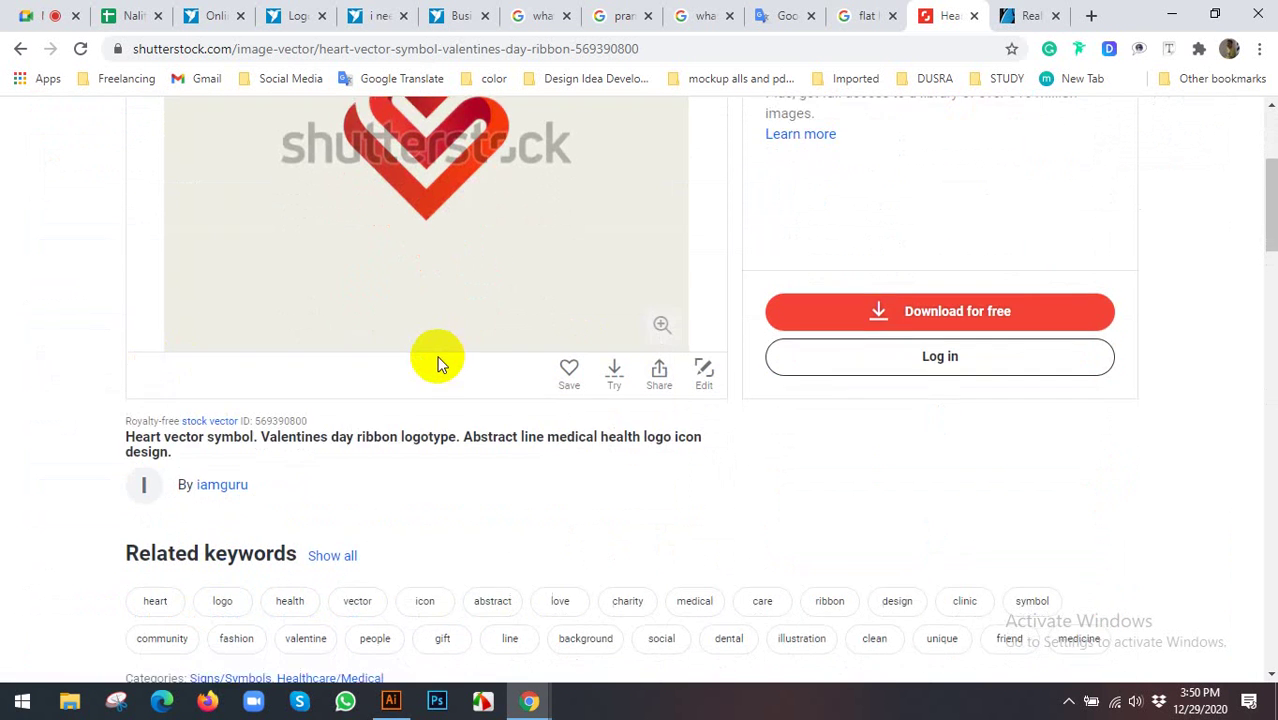
scroll(450, 365, "down", 5)
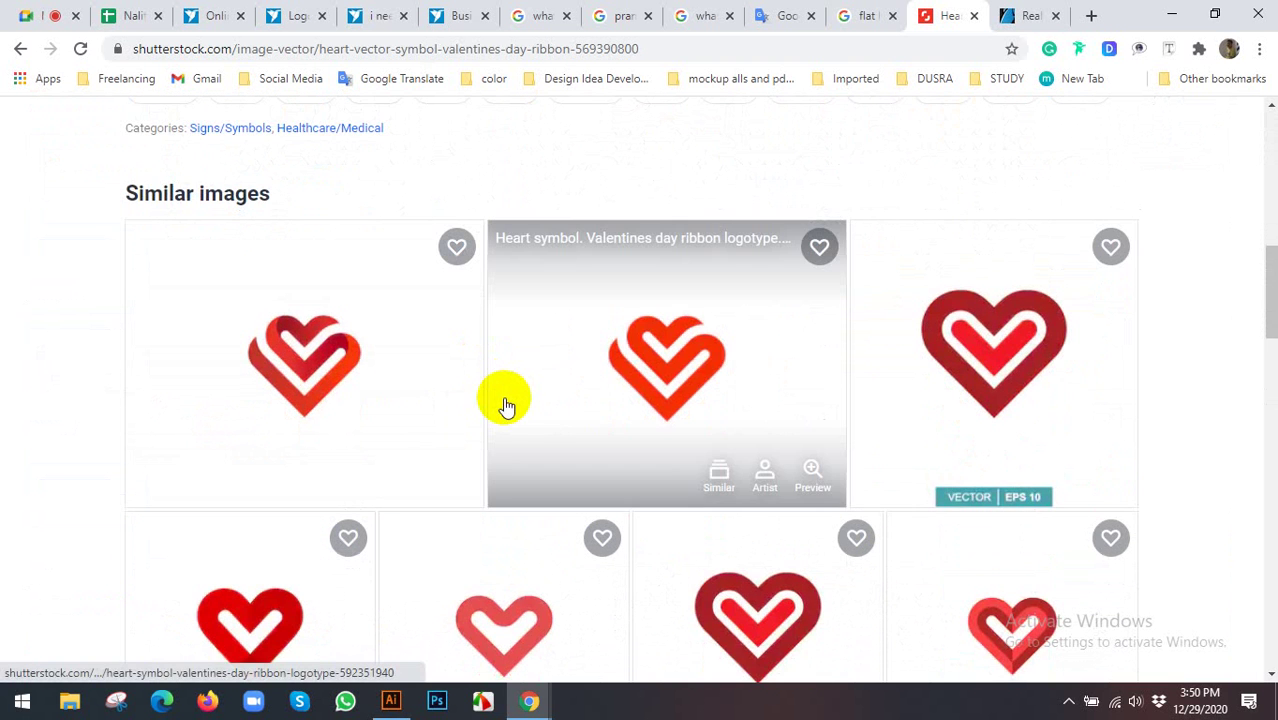
scroll(960, 360, "down", 2)
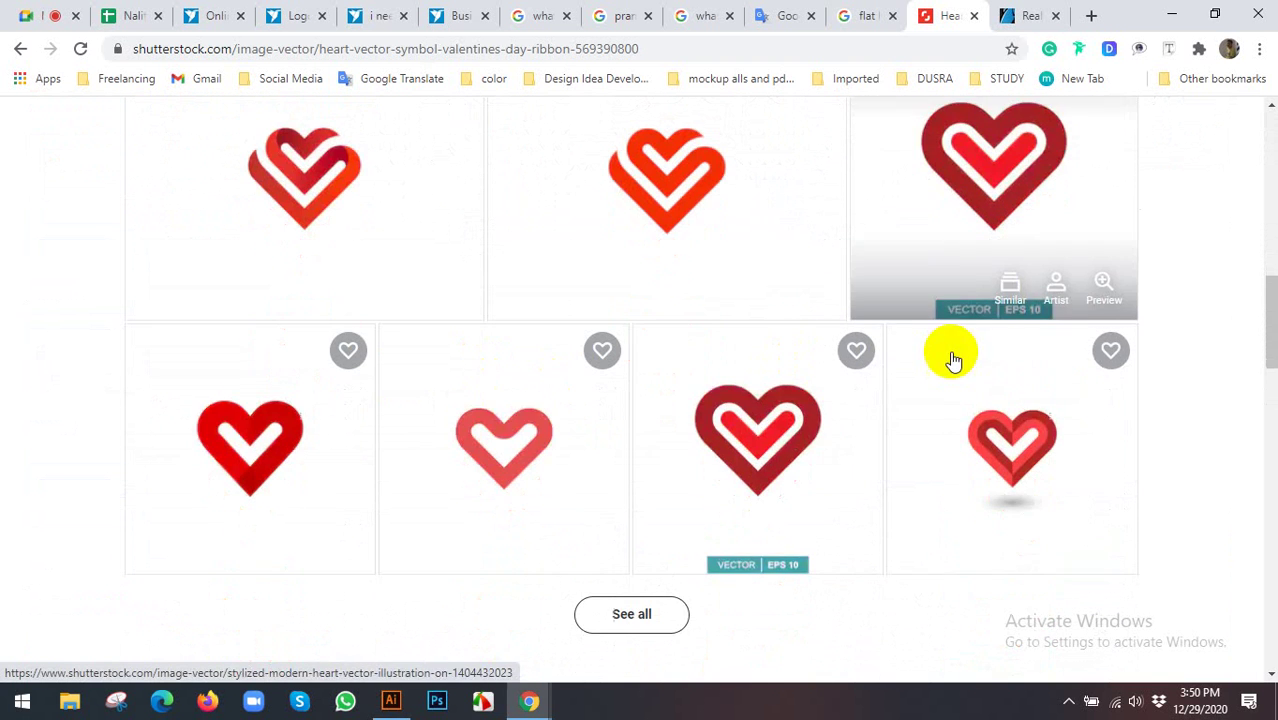
scroll(720, 500, "up", 1)
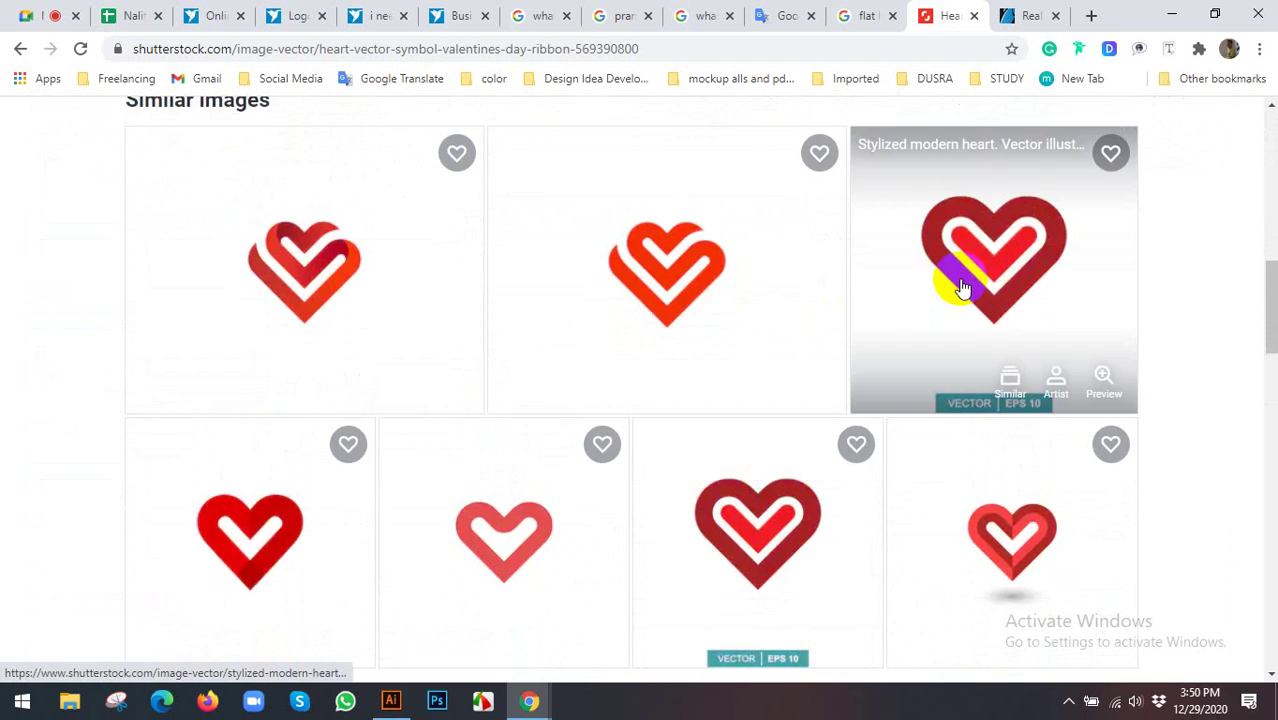
scroll(745, 525, "down", 5)
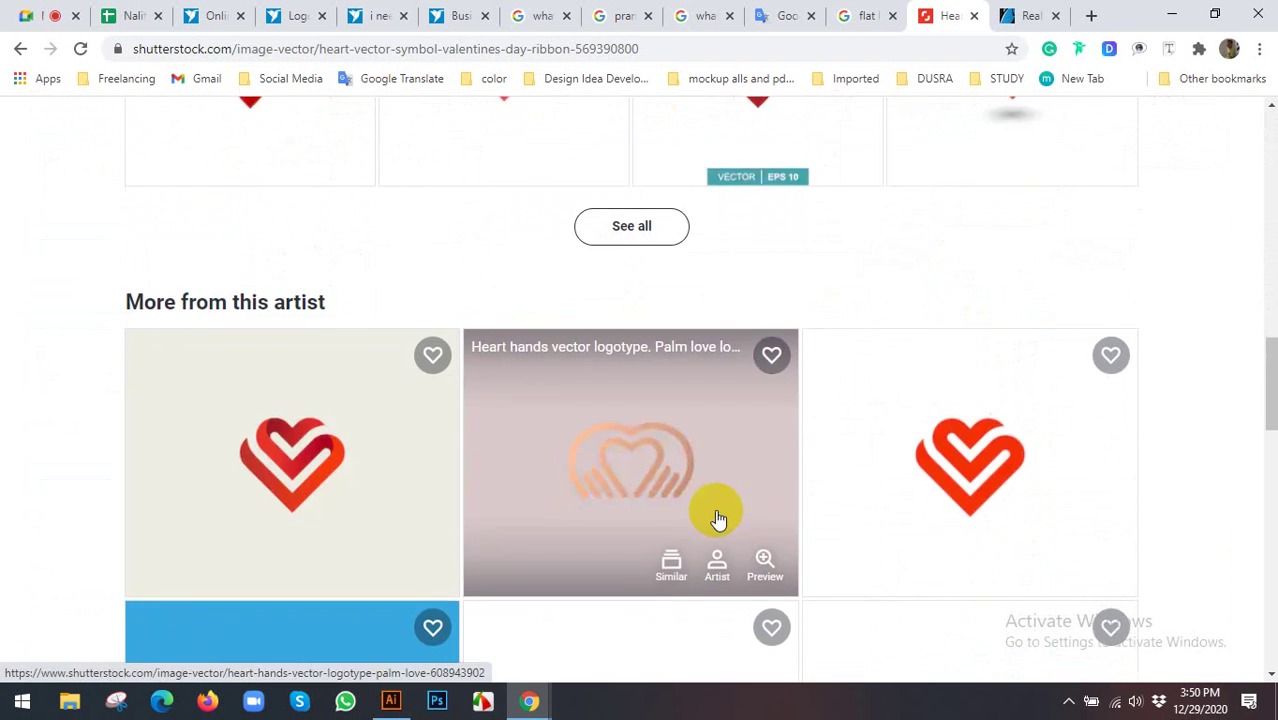
scroll(700, 510, "down", 5)
scroll(939, 427, "down", 3)
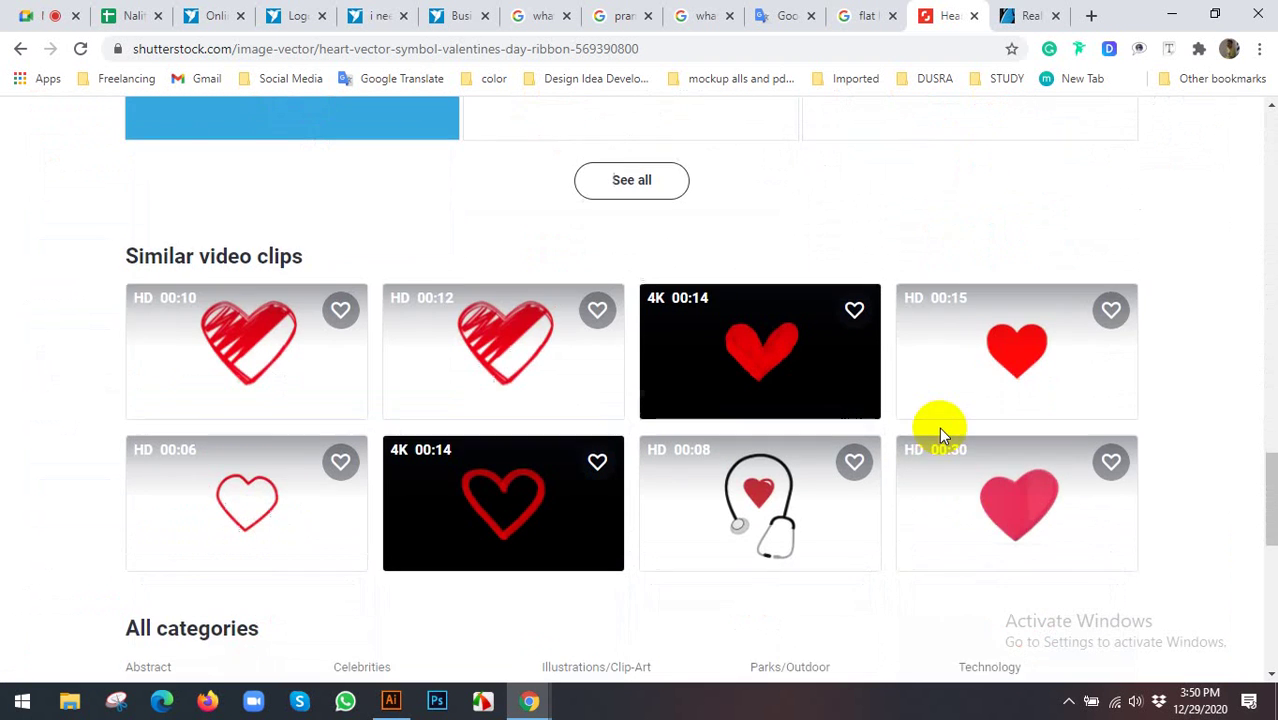
scroll(900, 428, "up", 4)
scroll(704, 420, "up", 5)
scroll(611, 371, "up", 5)
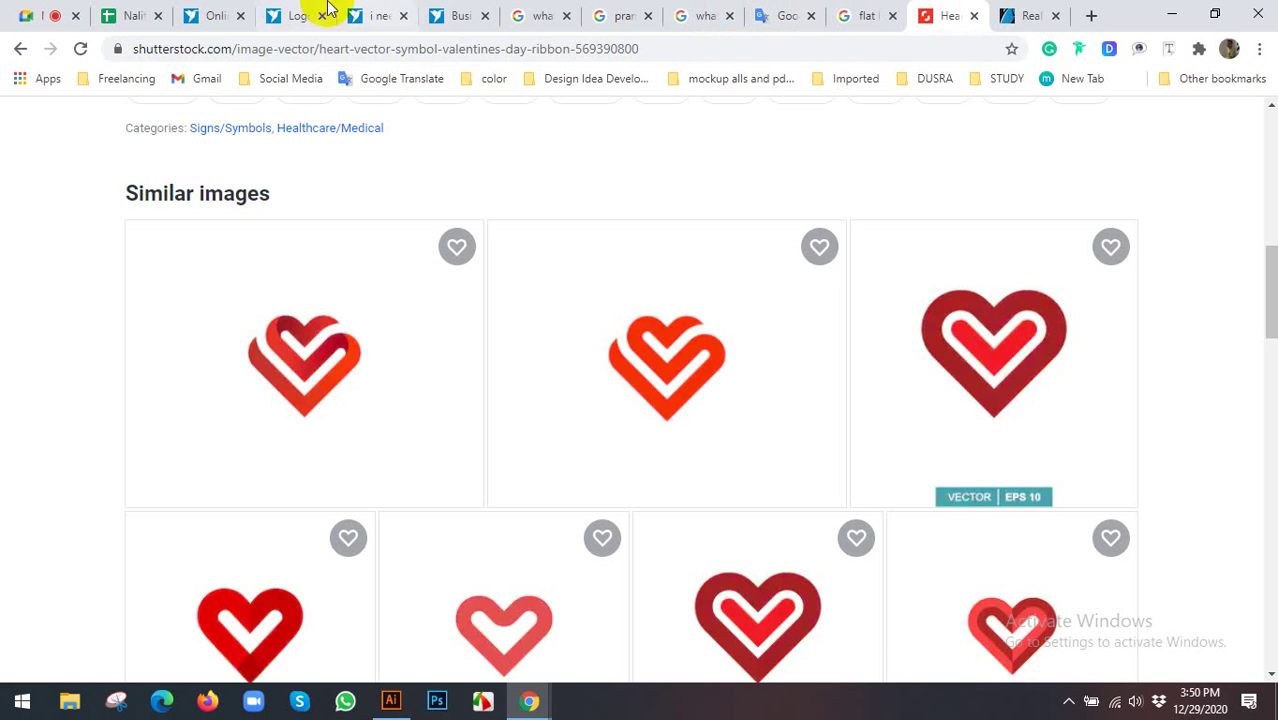
Open the 'Need logo for my bussnes' contest from page 2 of the Freelancer listing
left_click(233, 8)
scroll(465, 250, "down", 3)
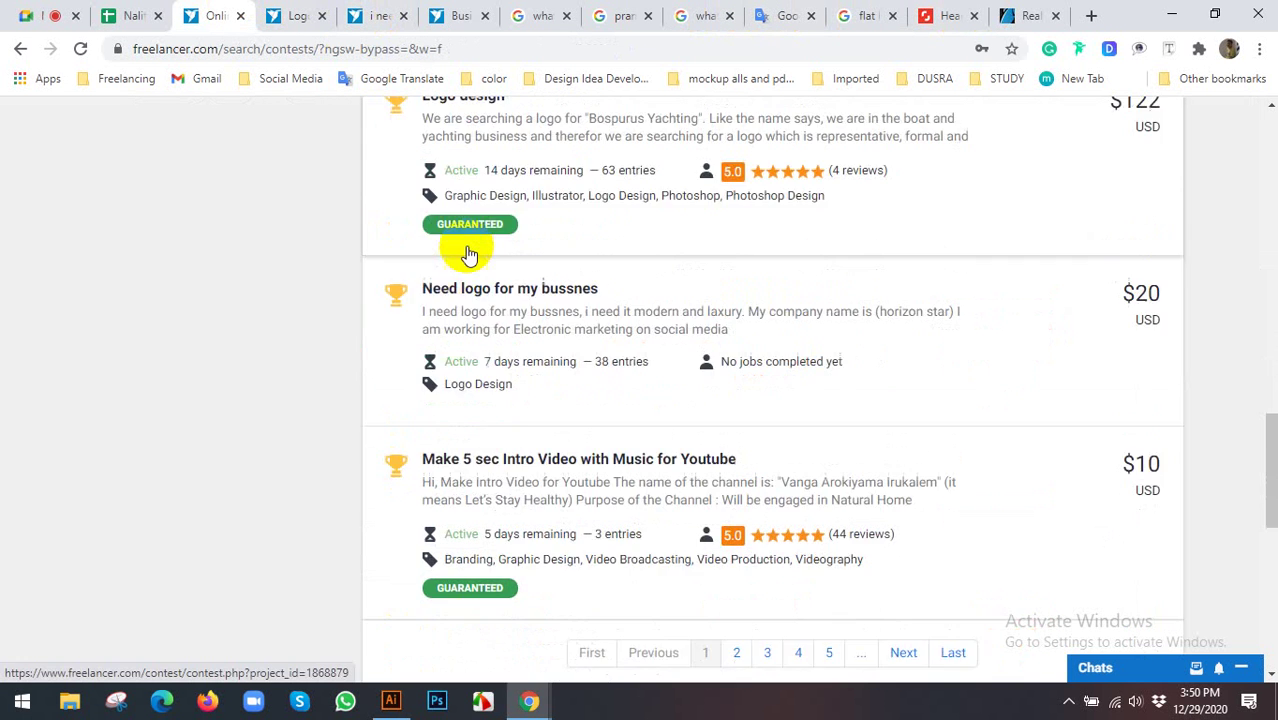
scroll(427, 373, "down", 2)
left_click(733, 509)
mouse_move(400, 119)
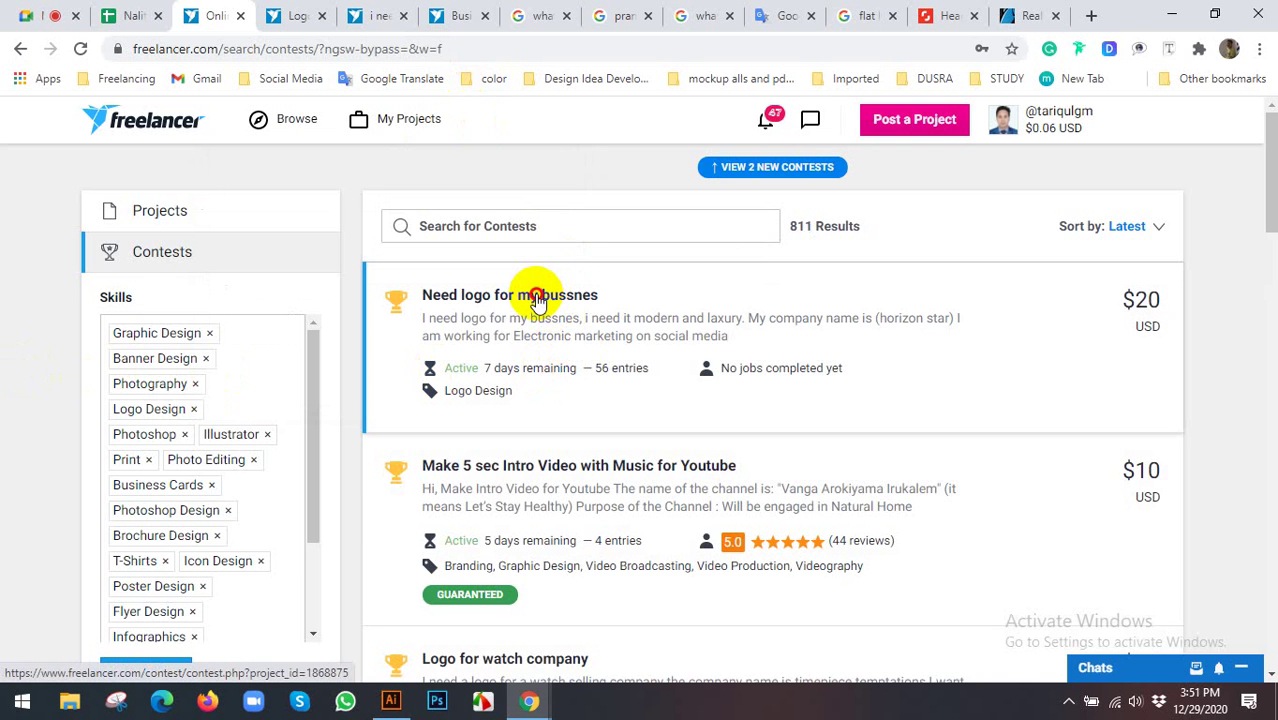
left_click(537, 300)
Close seven leftover search and contest tabs, then return to the Shutterstock heart vector page
left_click(378, 18)
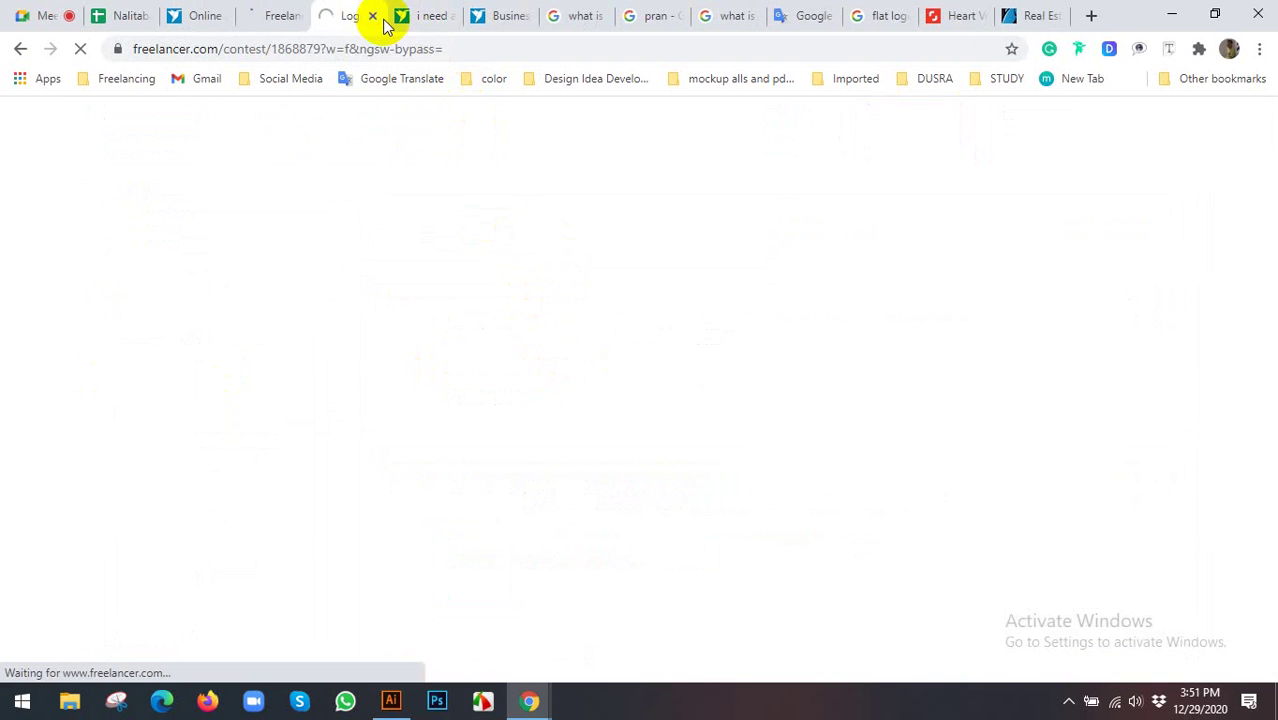
left_click(374, 19)
left_click(374, 19)
left_click(374, 19)
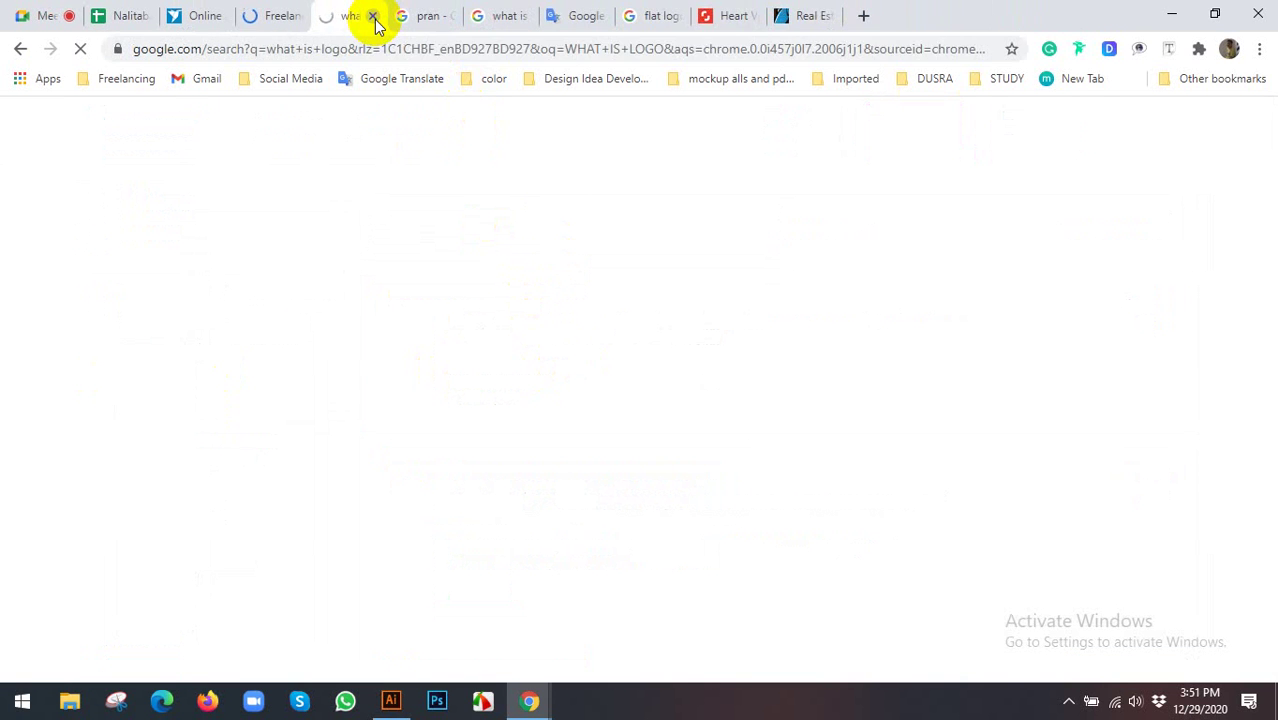
left_click(374, 19)
left_click(374, 19)
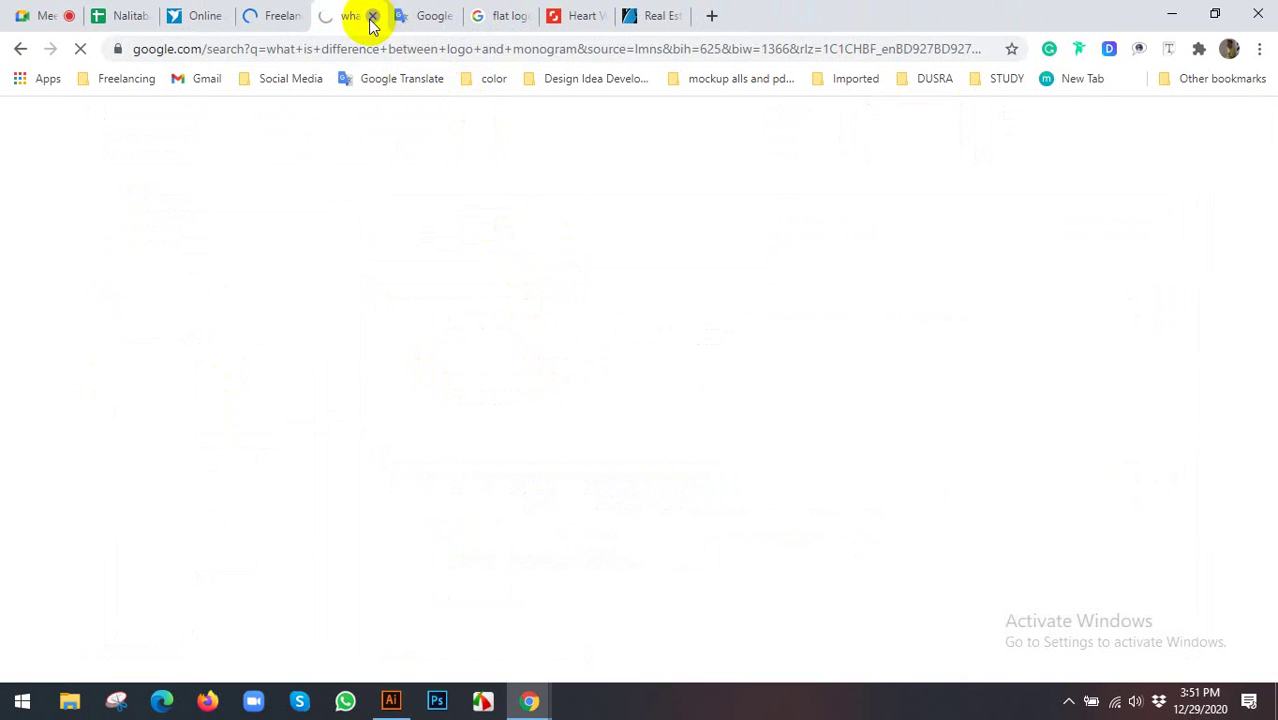
left_click(372, 19)
left_click(274, 16)
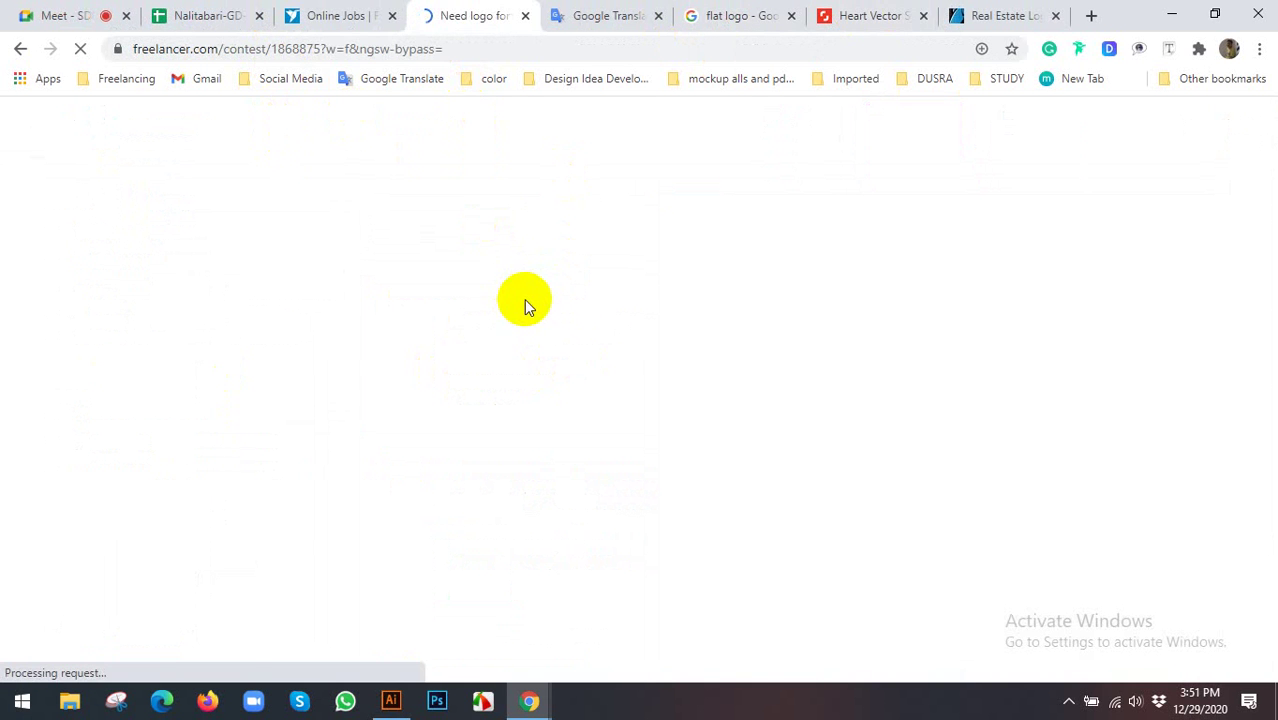
left_click(856, 16)
Scroll down and back up through the heart vector page
scroll(200, 338, "up", 5)
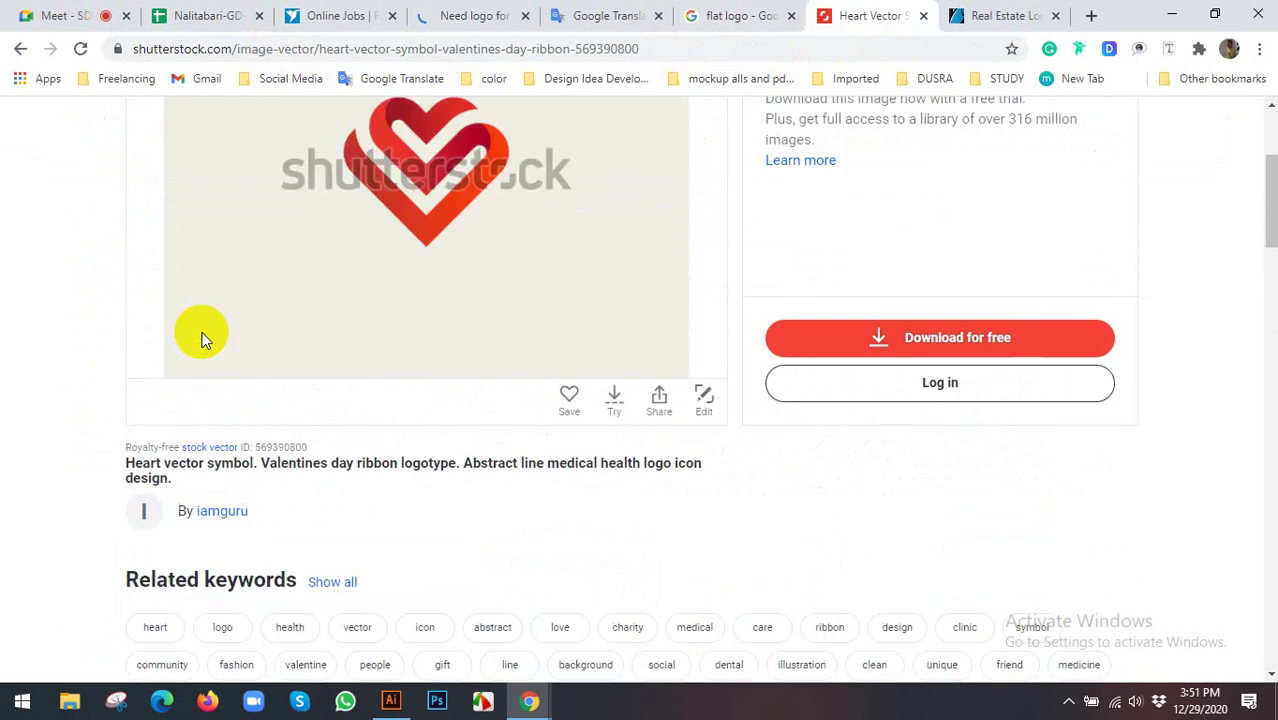
scroll(382, 339, "down", 4)
scroll(390, 379, "down", 5)
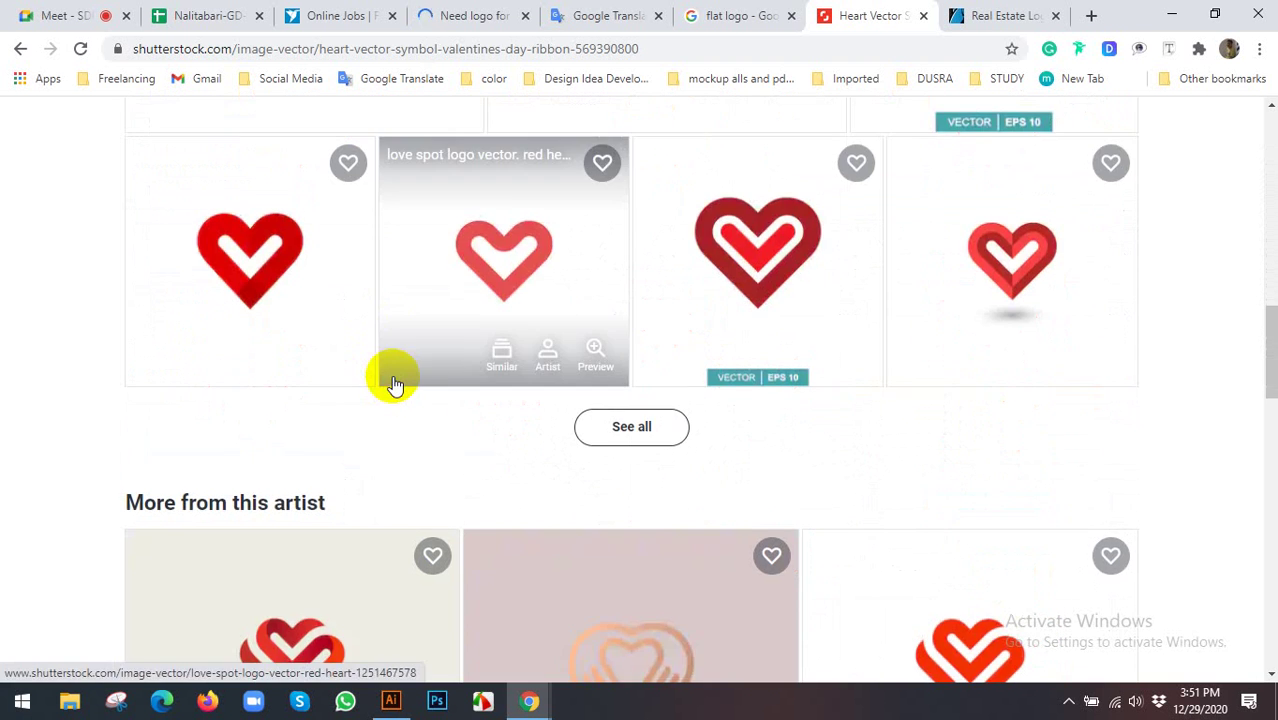
scroll(393, 384, "down", 2)
scroll(305, 377, "down", 3)
scroll(334, 399, "down", 3)
scroll(334, 394, "down", 4)
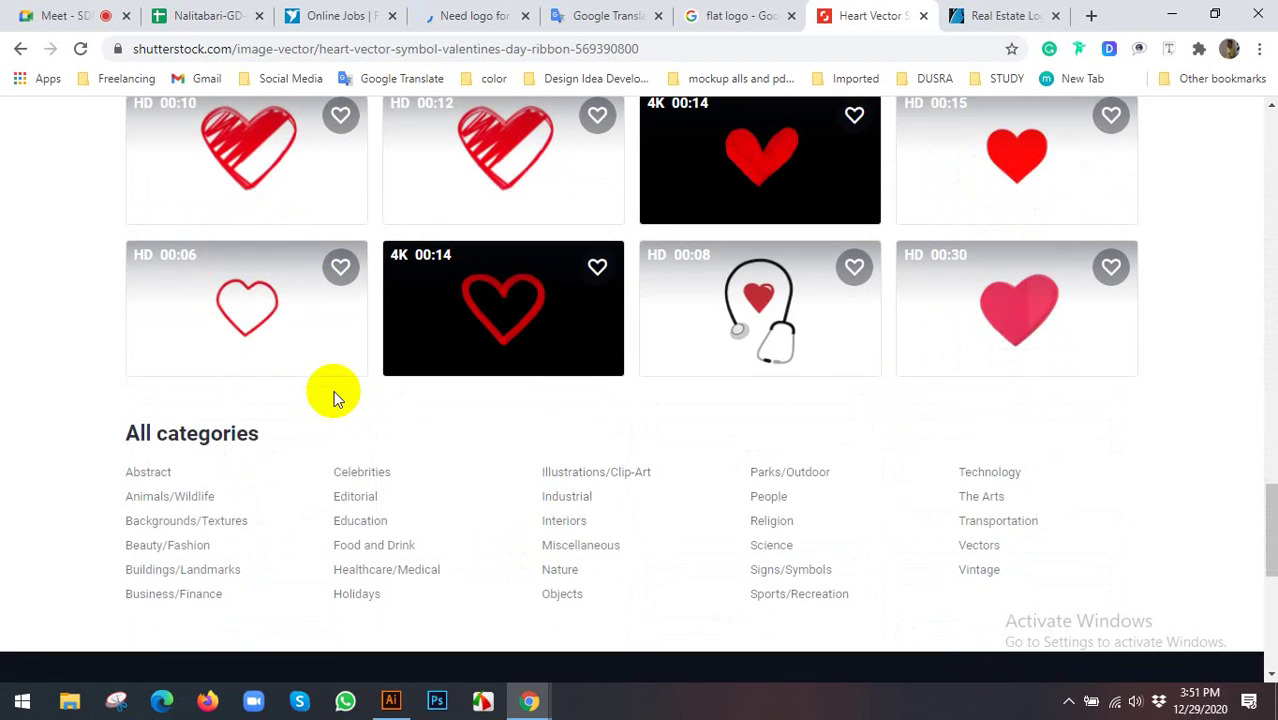
scroll(360, 386, "up", 5)
scroll(250, 388, "up", 5)
scroll(148, 390, "up", 5)
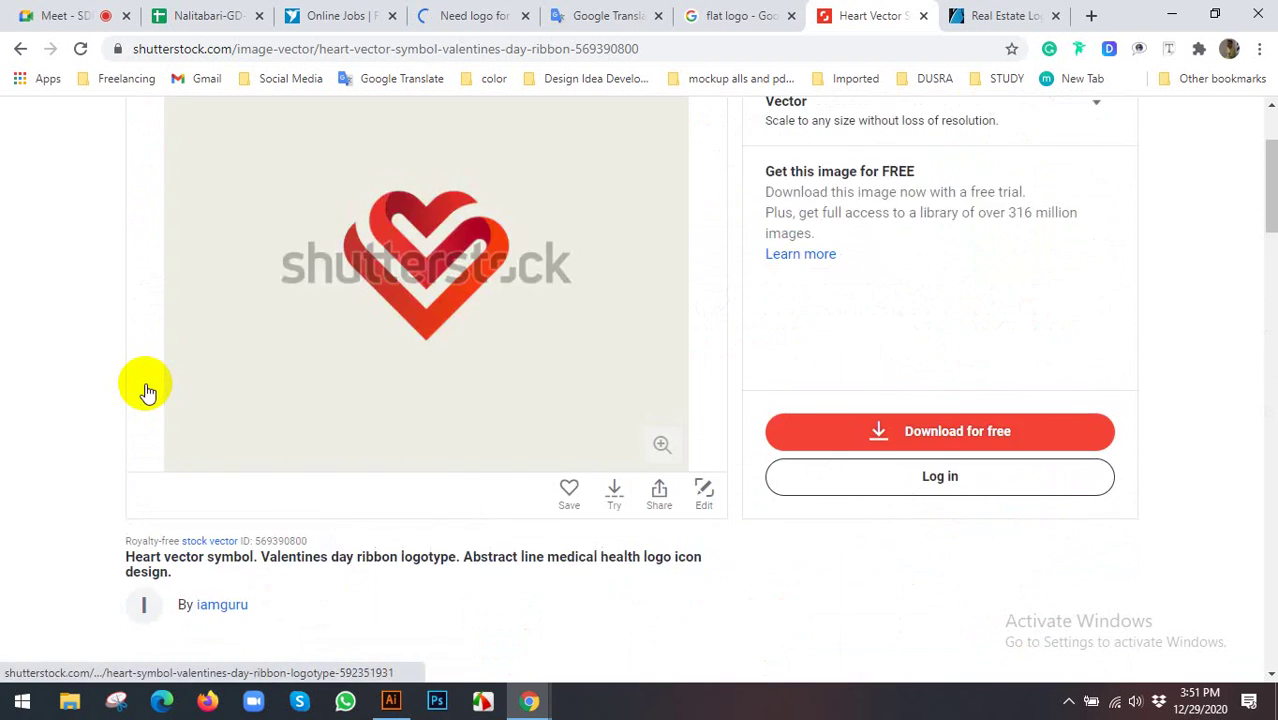
scroll(148, 390, "up", 2)
Rerun the 'logo' search, then switch to the 'Need logo for my bussnes' contest tab
left_click(270, 183)
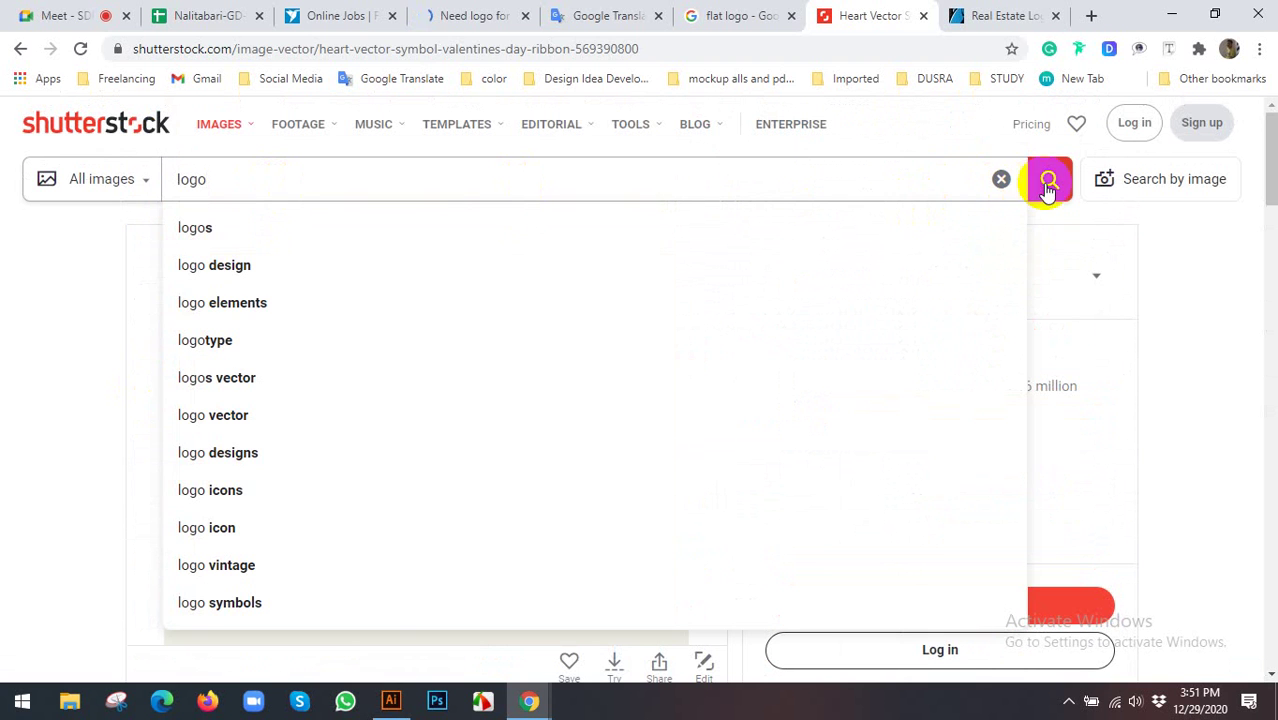
left_click(1048, 186)
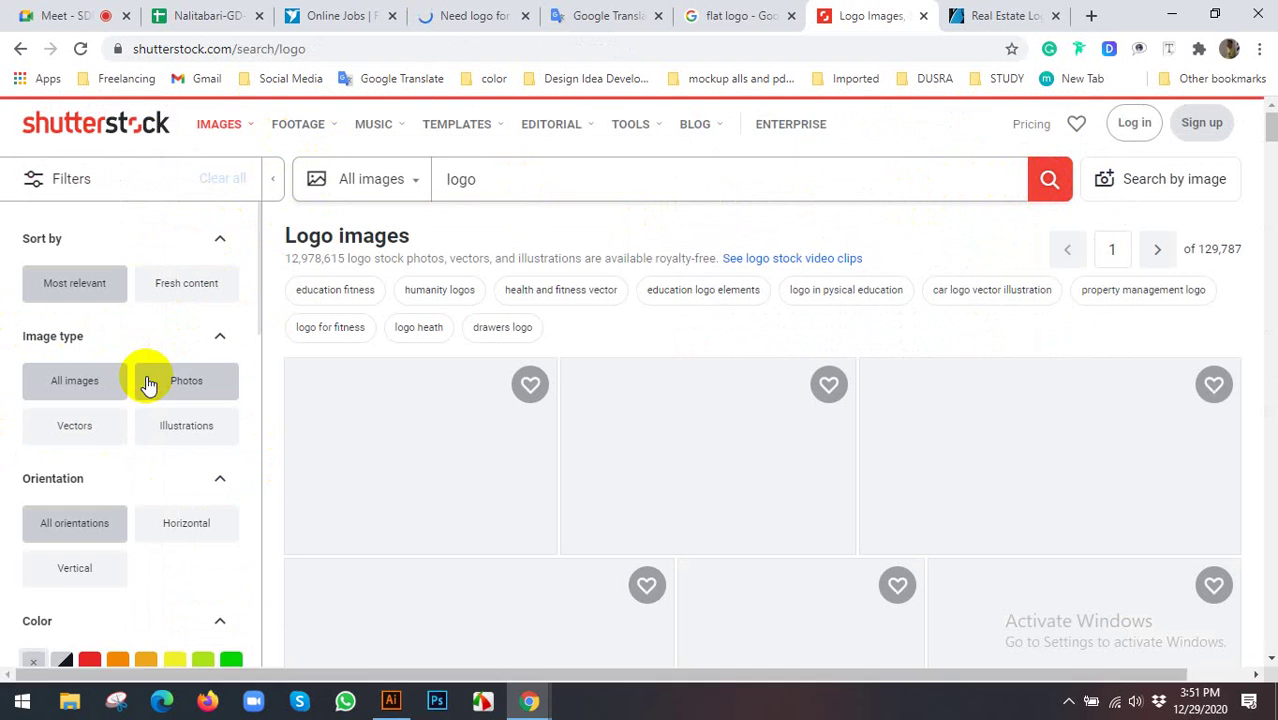
left_click(471, 15)
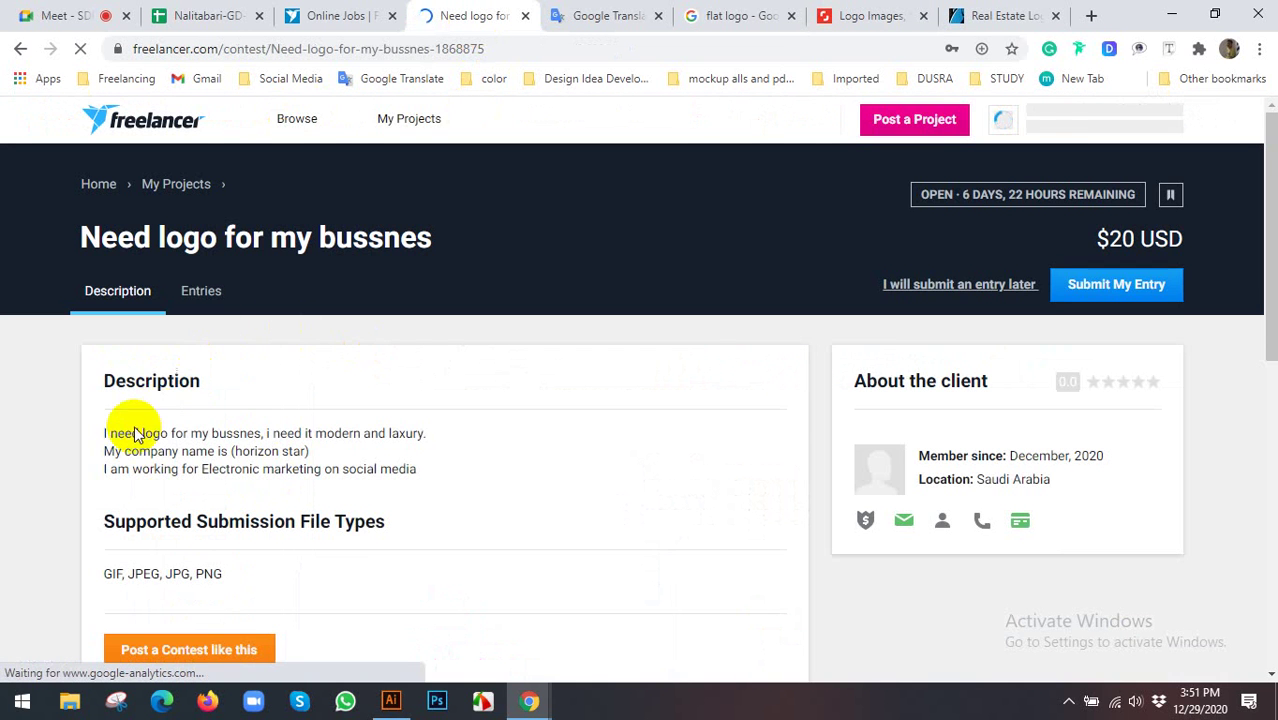
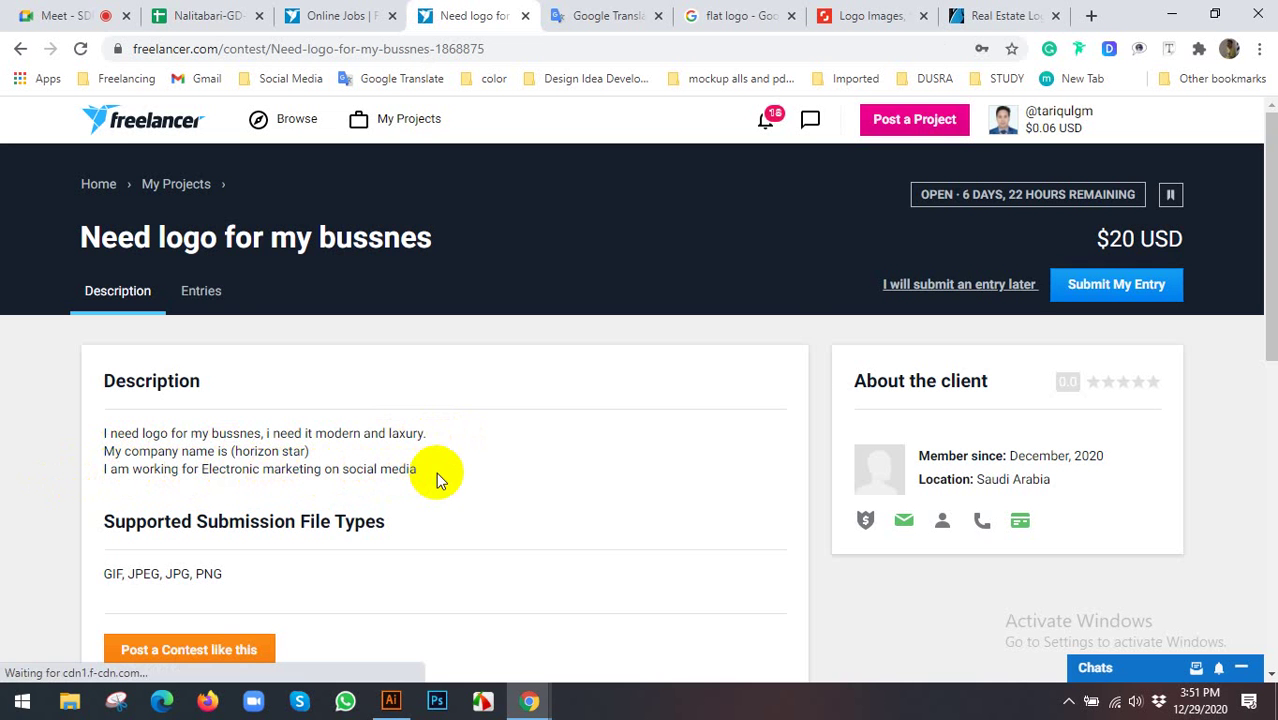
Scroll through the contest's 56 submitted logo entries
left_click(199, 300)
scroll(126, 349, "down", 2)
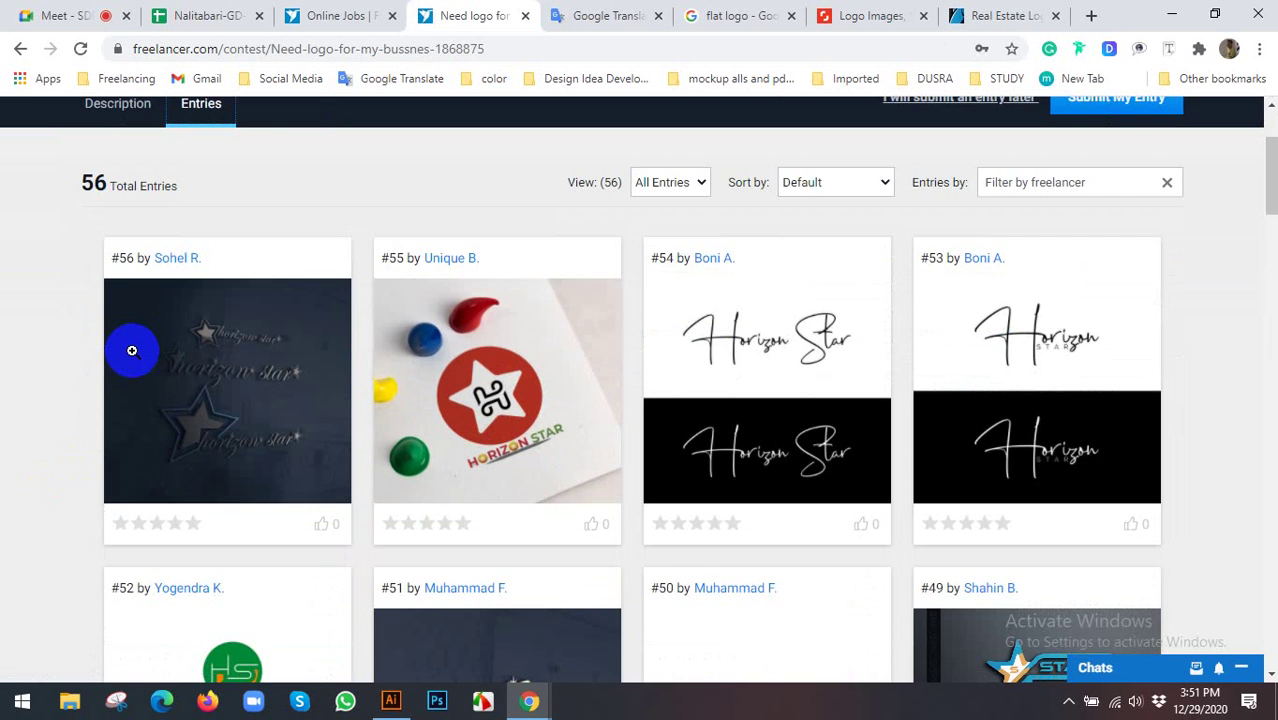
scroll(608, 400, "down", 3)
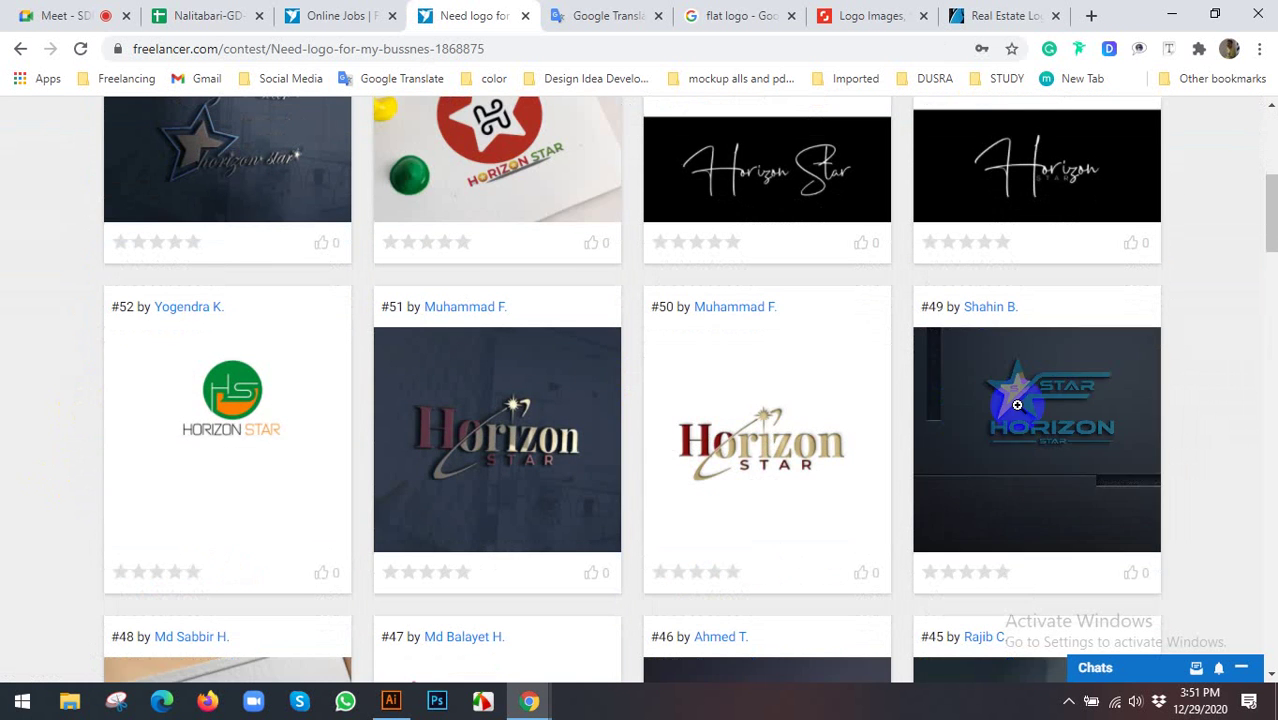
scroll(892, 391, "down", 1)
scroll(562, 378, "down", 2)
scroll(450, 420, "down", 1)
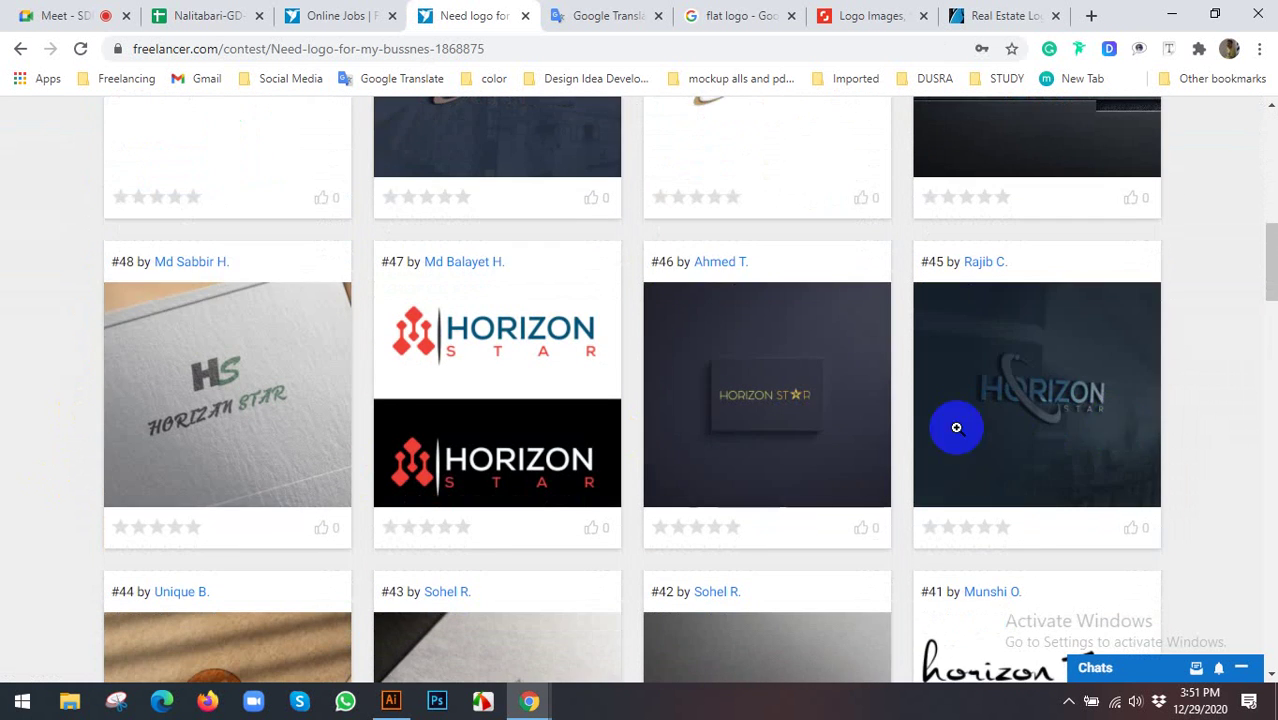
scroll(1118, 422, "down", 2)
scroll(55, 411, "down", 1)
scroll(51, 420, "down", 2)
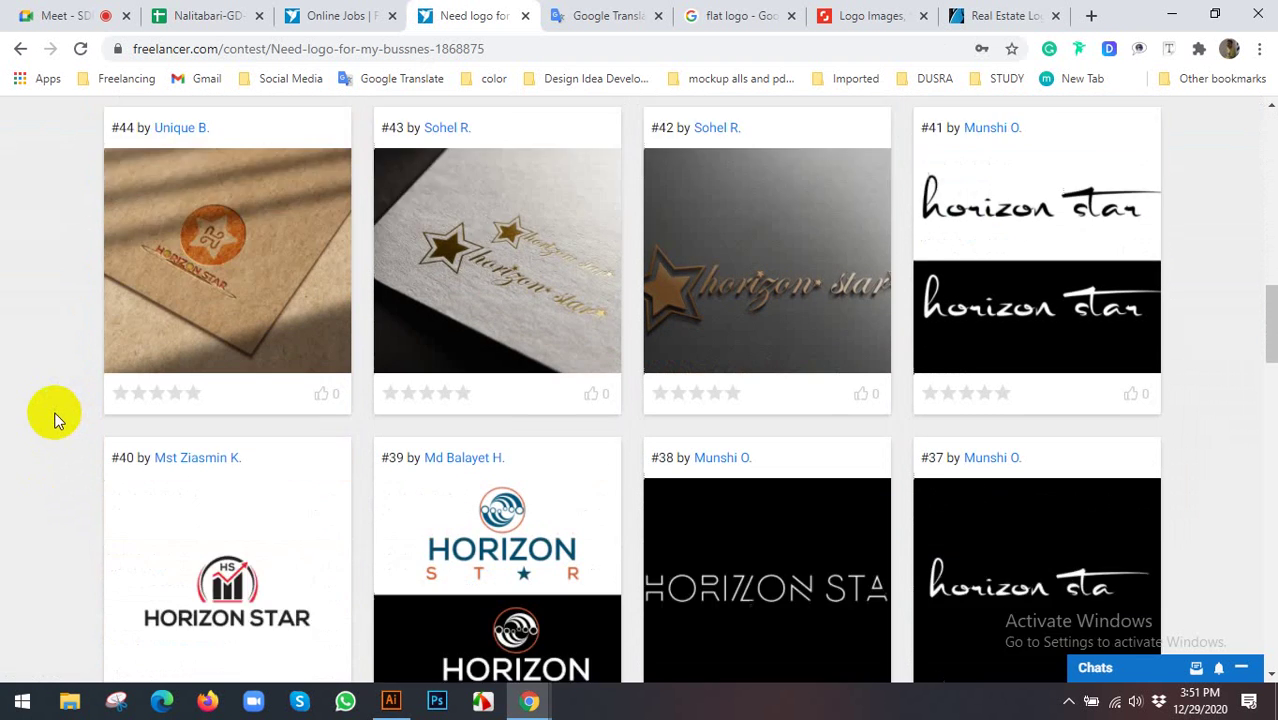
scroll(51, 420, "down", 2)
scroll(628, 422, "down", 1)
scroll(628, 422, "down", 2)
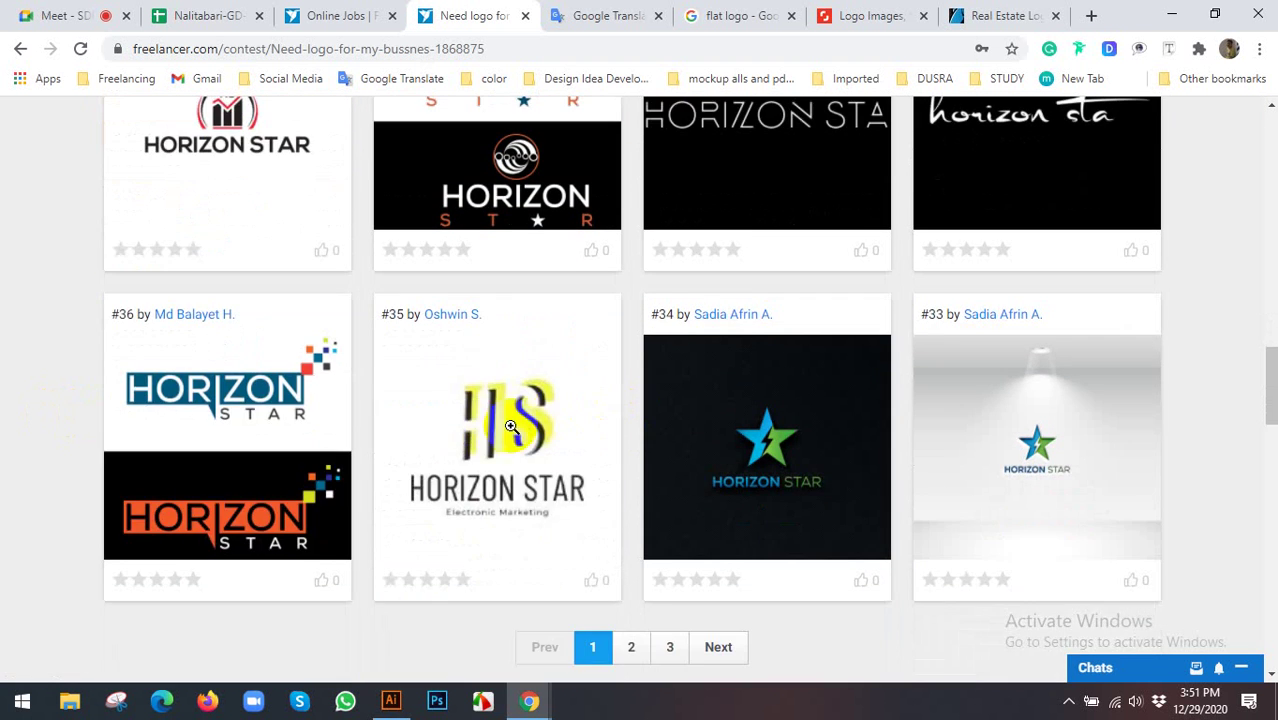
scroll(200, 445, "down", 3)
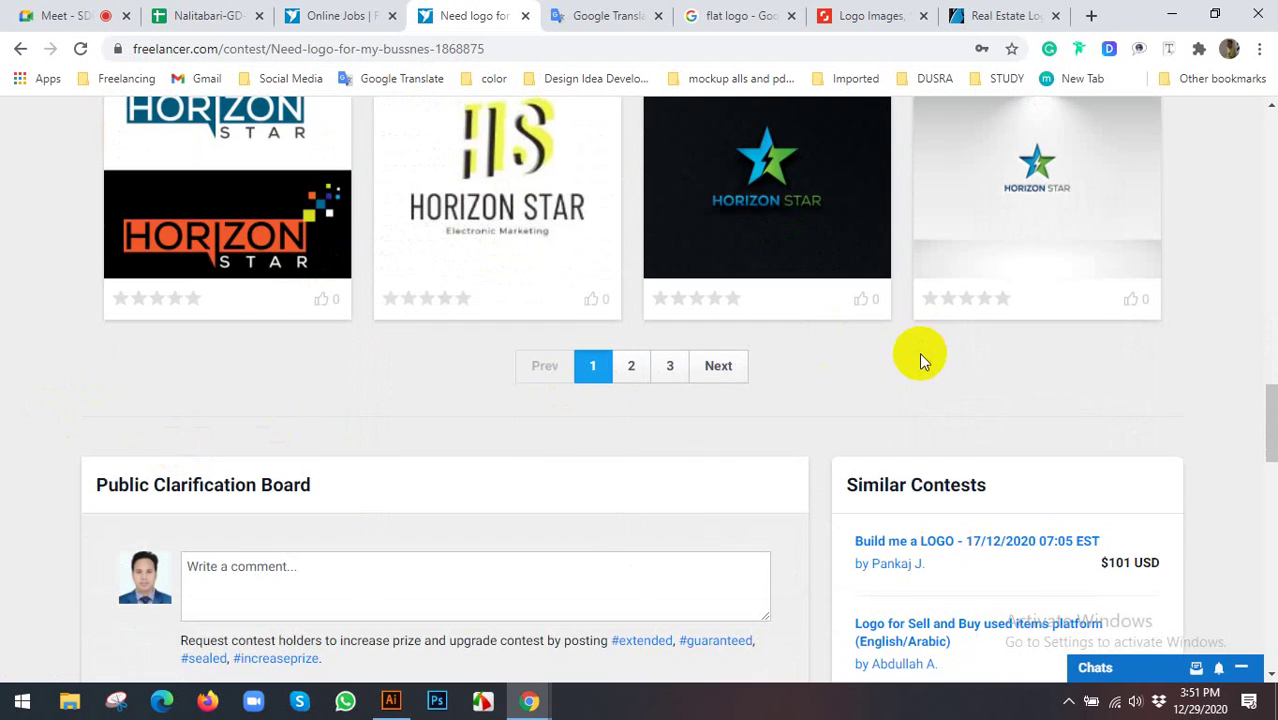
scroll(919, 355, "up", 2)
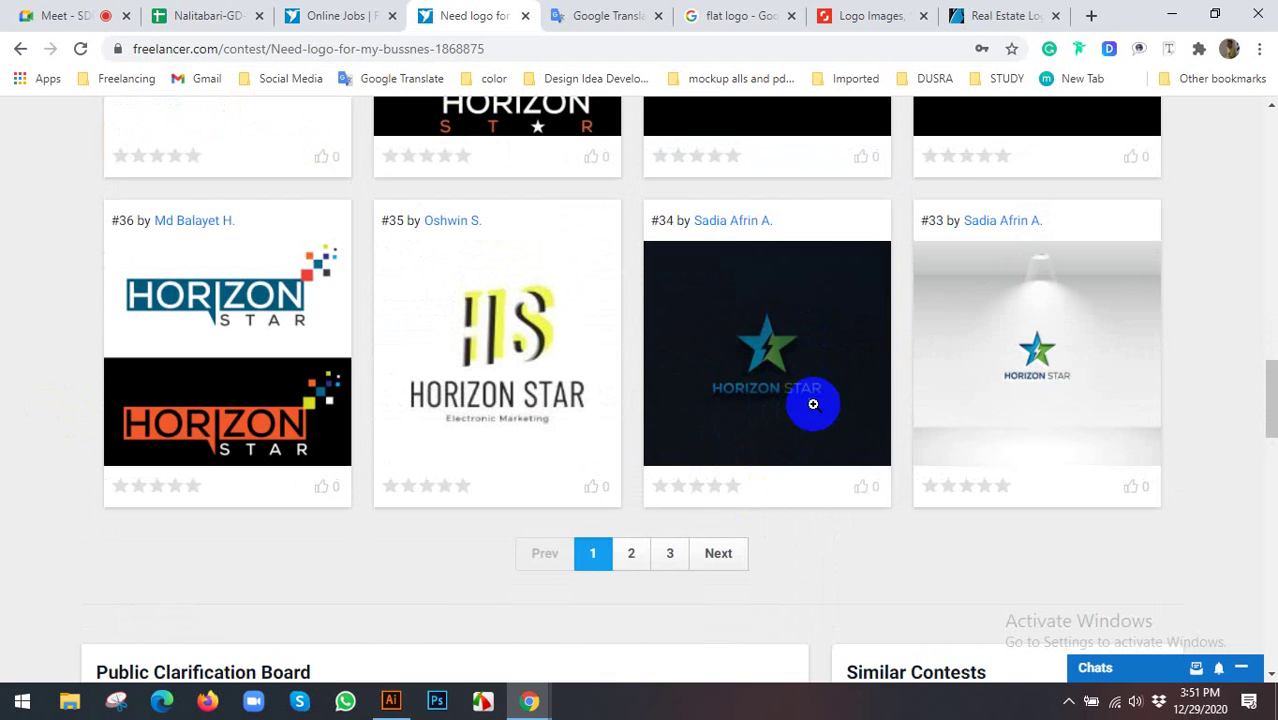
scroll(984, 431, "up", 5)
scroll(522, 305, "up", 4)
scroll(5, 280, "up", 10)
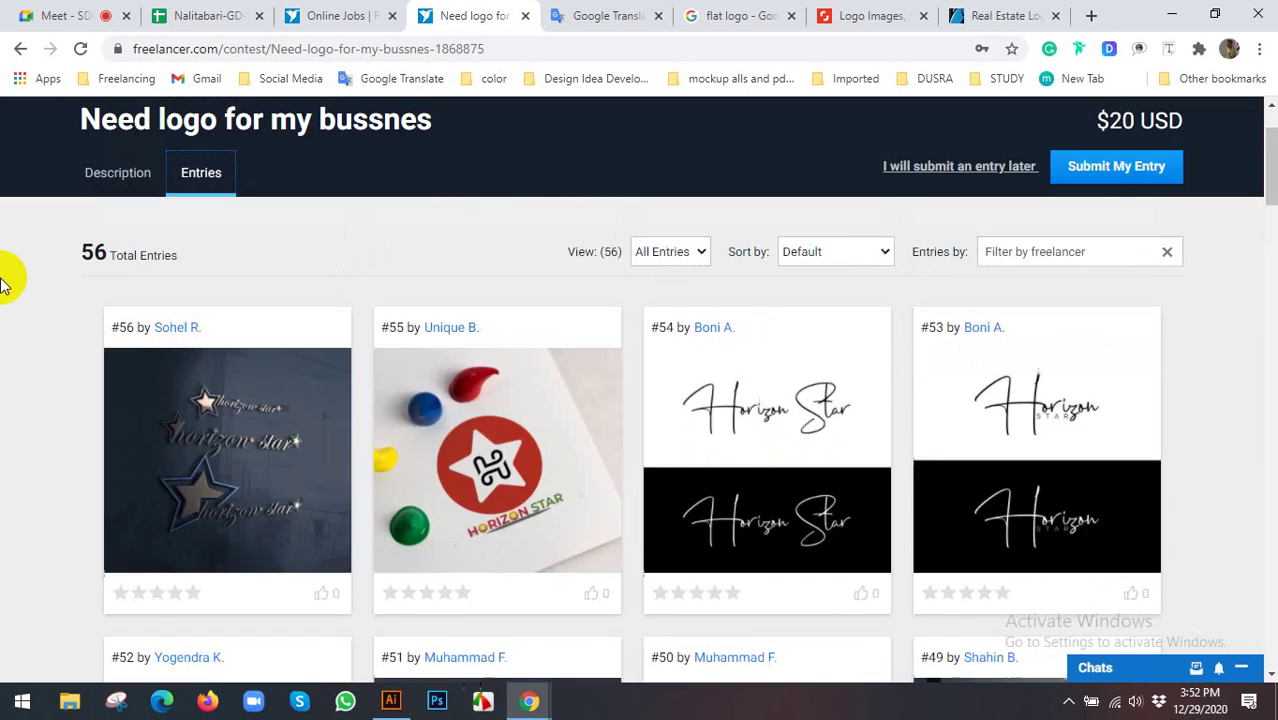
scroll(80, 290, "up", 1)
Copy the client's wording 'modern and laxury' from the contest description
left_click(145, 294)
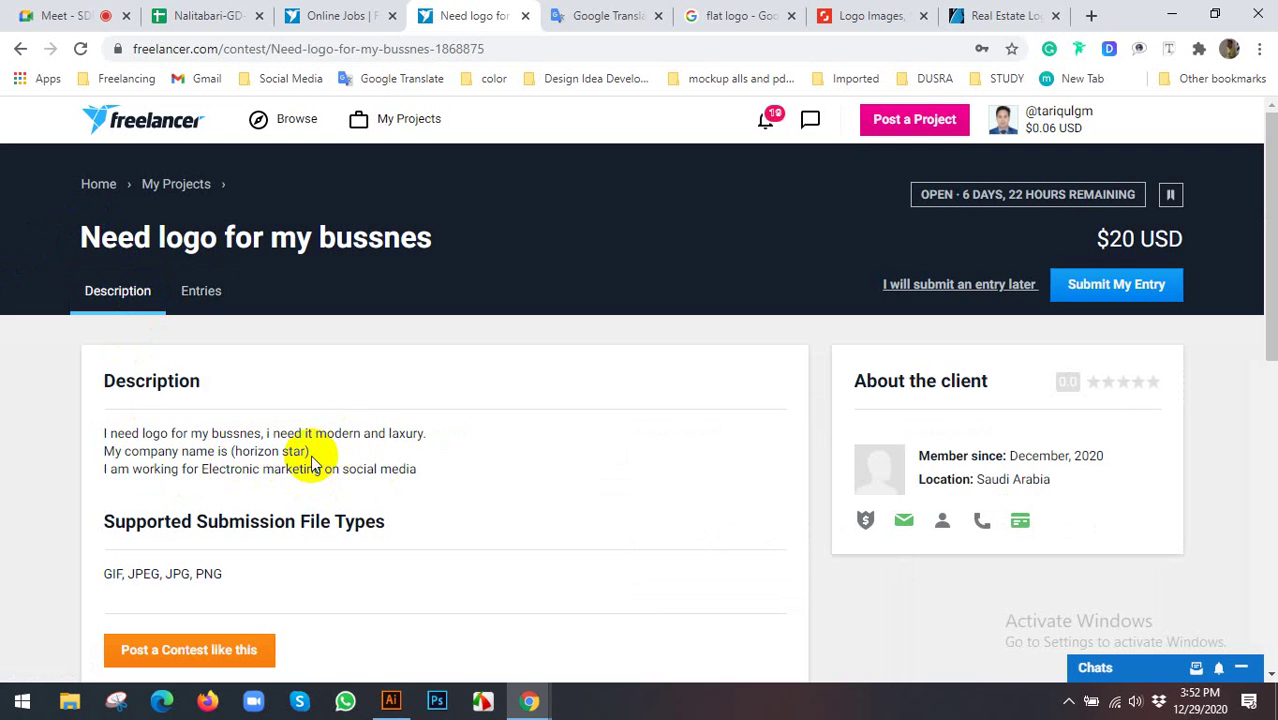
left_click(808, 113)
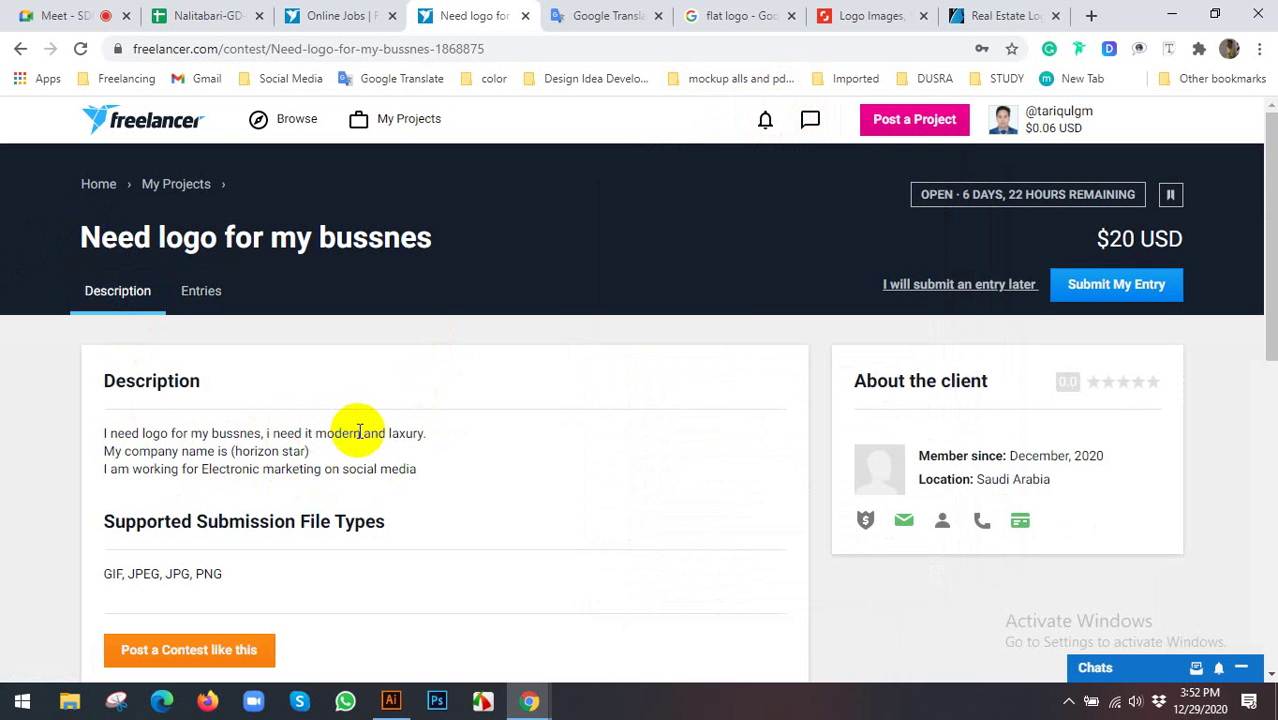
left_click_drag(313, 433, 424, 431)
right_click(412, 438)
left_click(422, 447)
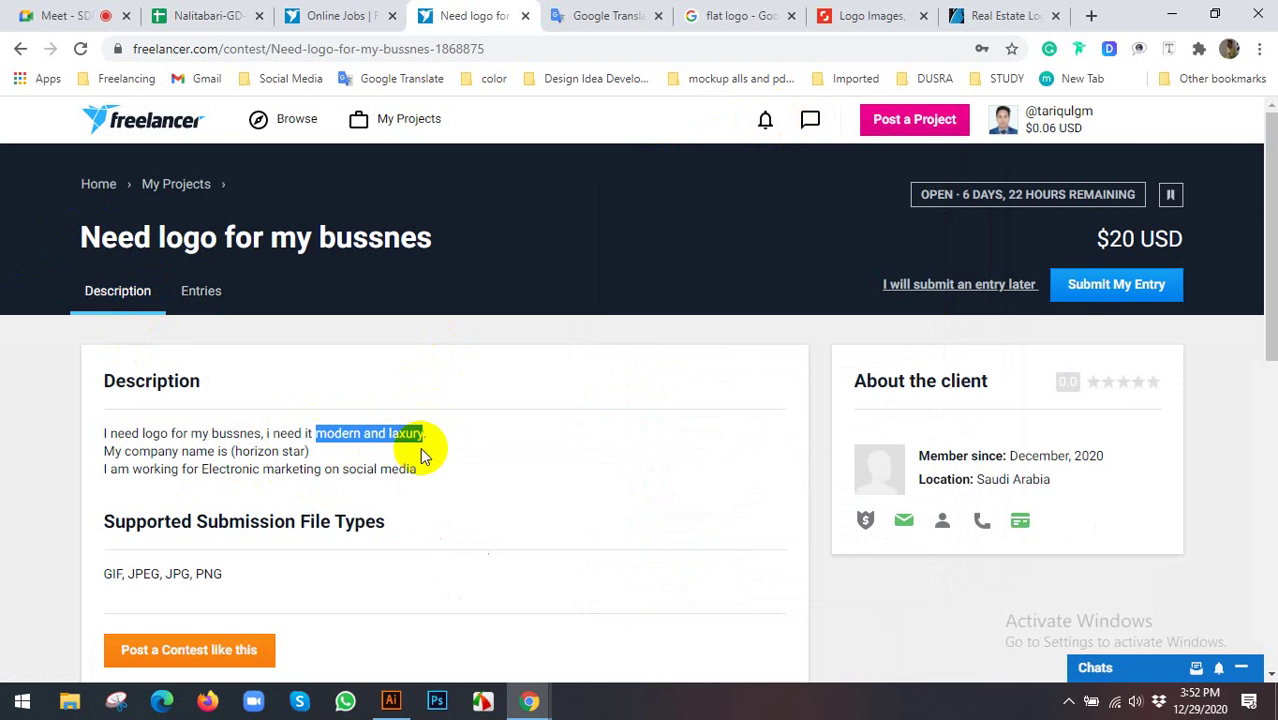
left_click(855, 15)
Search Shutterstock for 'modern and laxury logo' and dismiss the search tip
left_click_drag(485, 179, 430, 179)
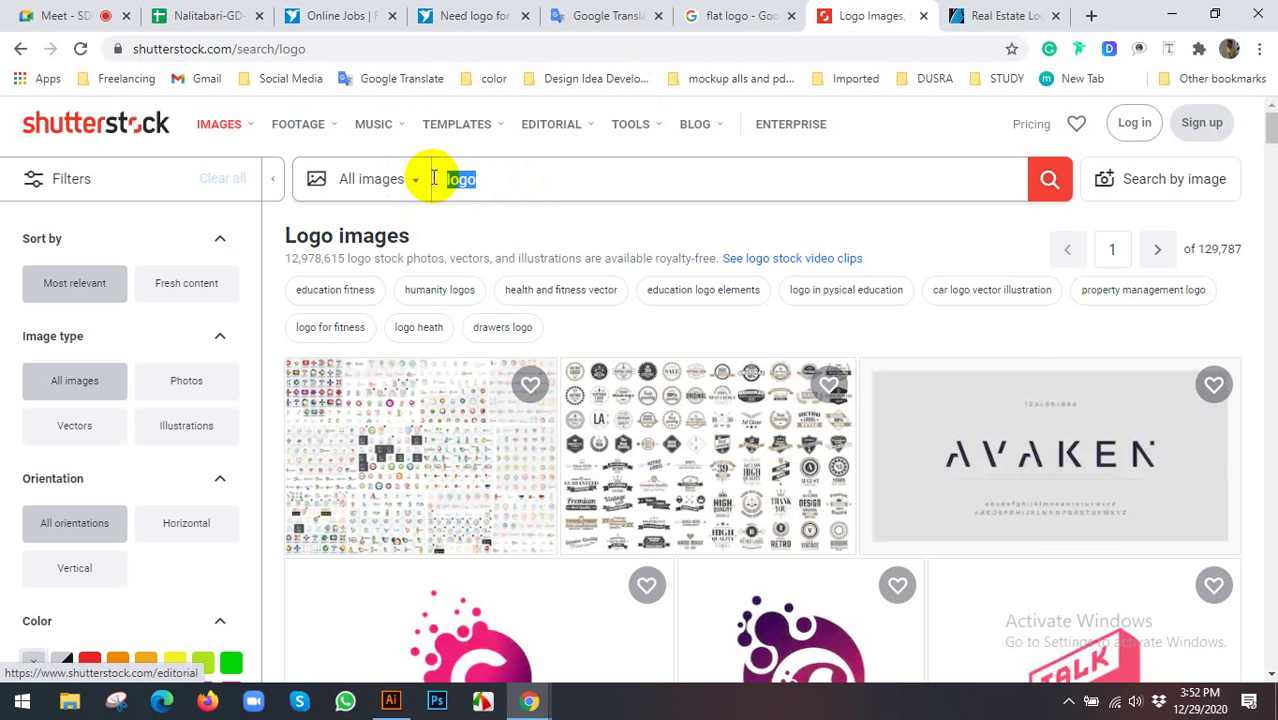
key("ctrl+v")
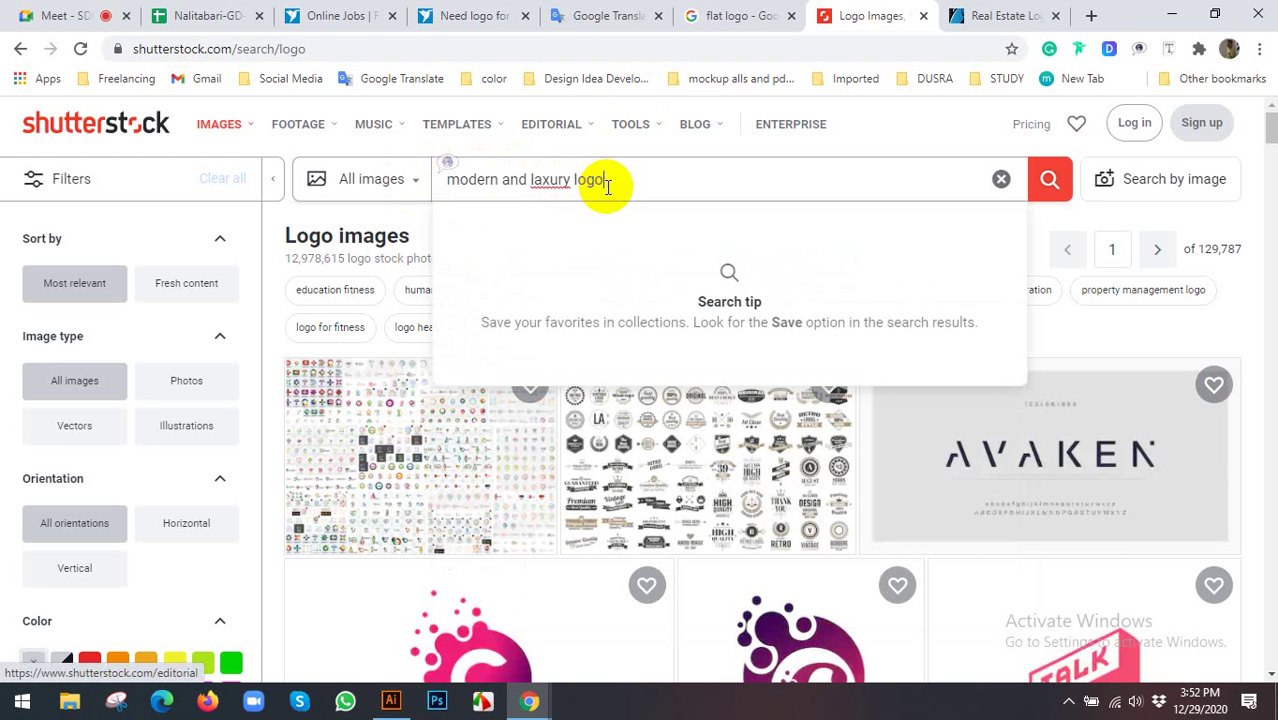
key("Return")
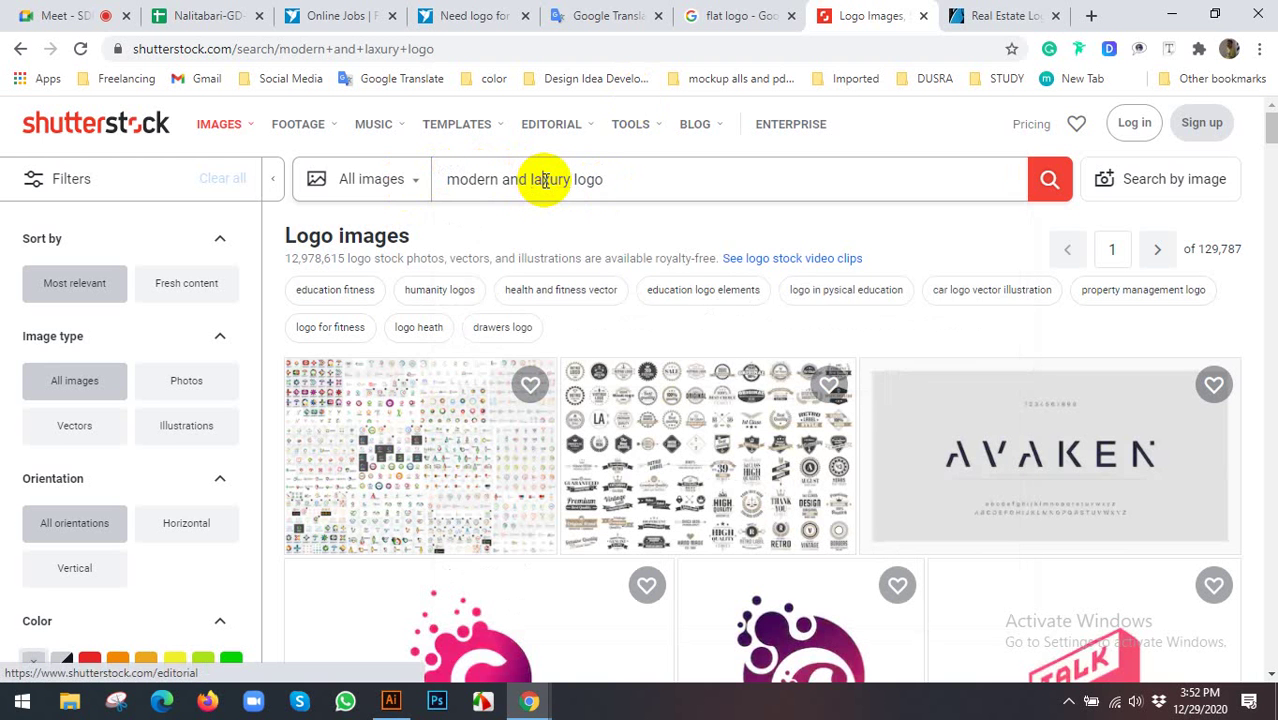
left_click(545, 181)
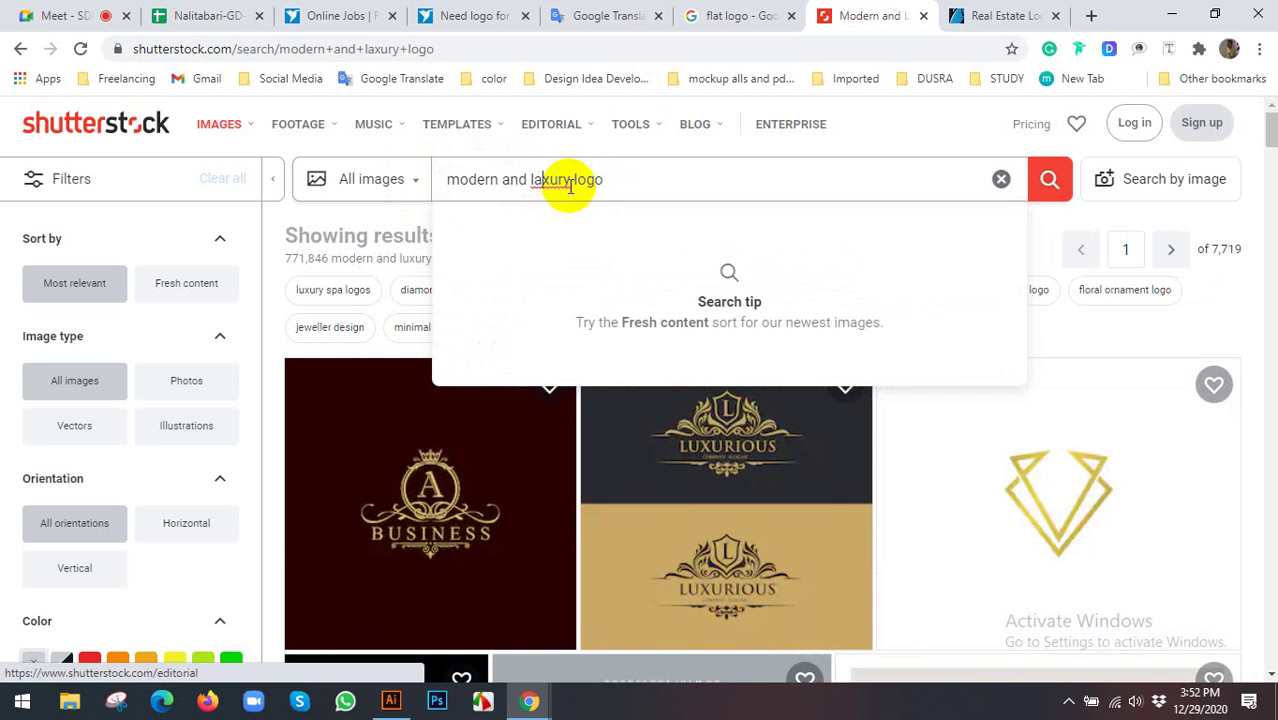
left_click(955, 153)
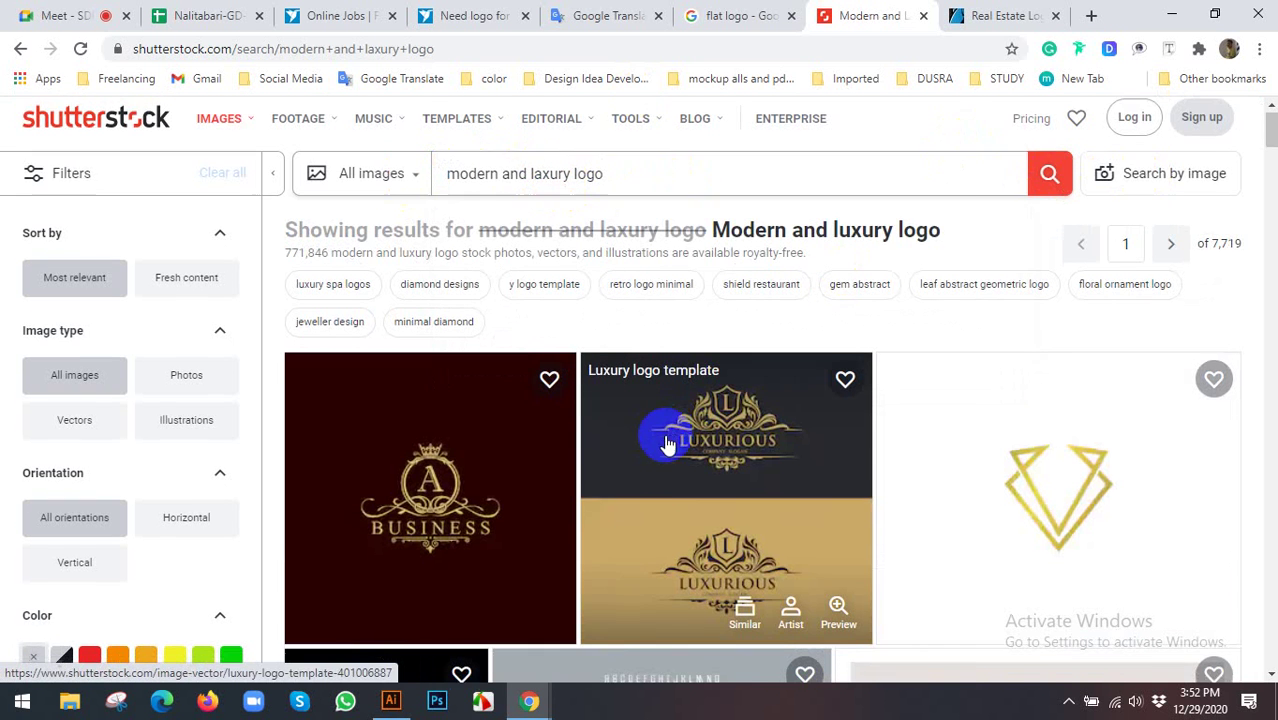
Browse the modern and luxury logo results, then go back to the Freelancer contests list
scroll(668, 444, "down", 1)
scroll(650, 420, "down", 2)
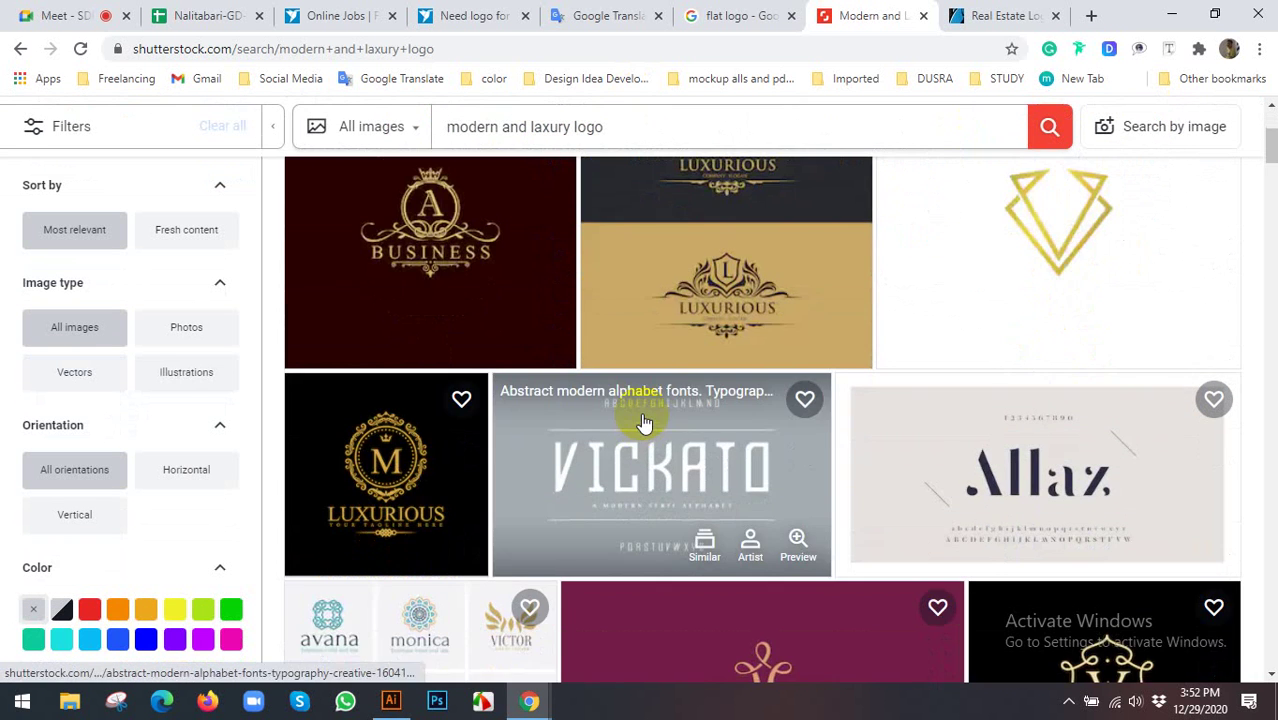
scroll(645, 423, "down", 2)
scroll(645, 418, "down", 2)
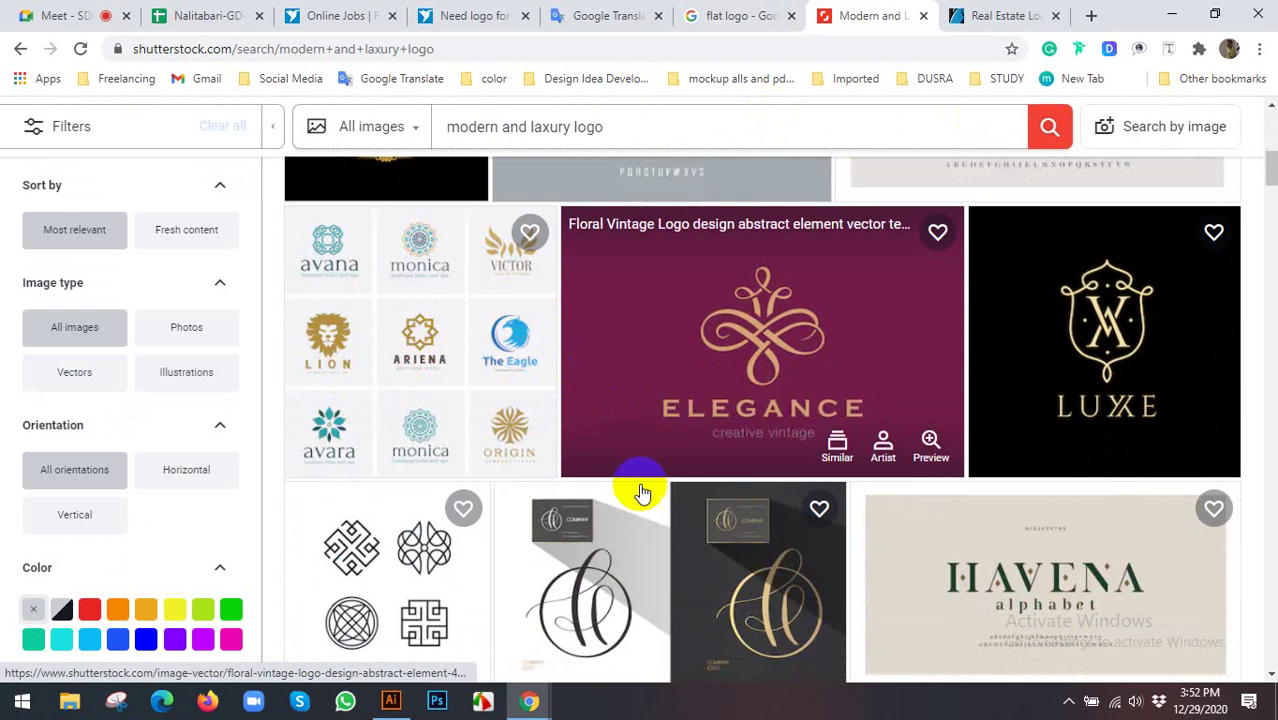
scroll(672, 438, "down", 3)
scroll(680, 410, "up", 5)
scroll(685, 400, "up", 4)
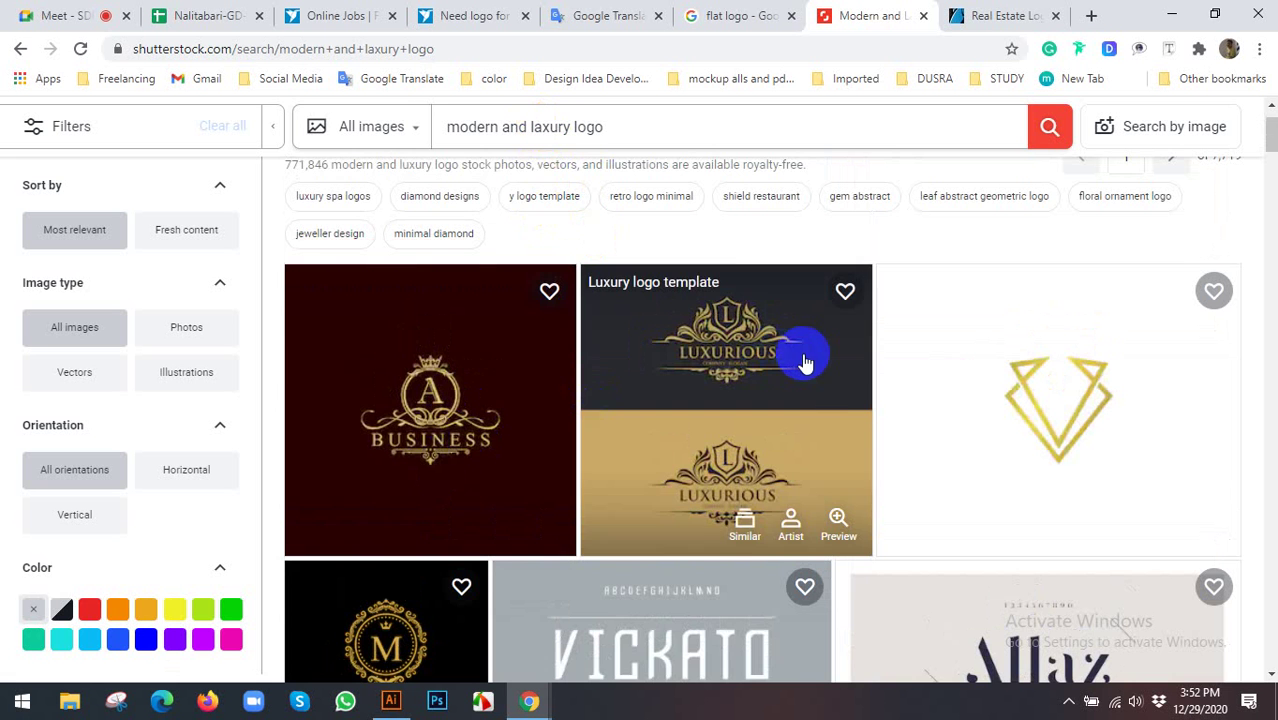
scroll(806, 357, "down", 3)
scroll(540, 377, "down", 2)
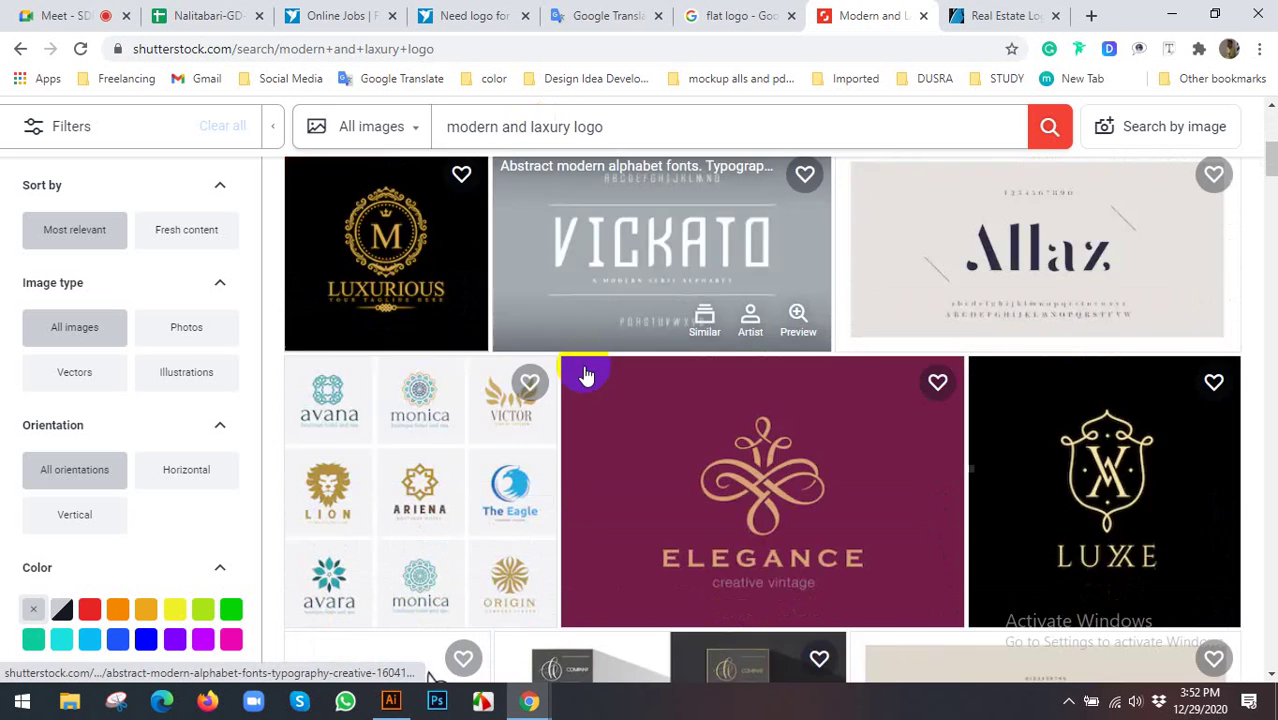
scroll(585, 371, "down", 2)
scroll(585, 371, "down", 3)
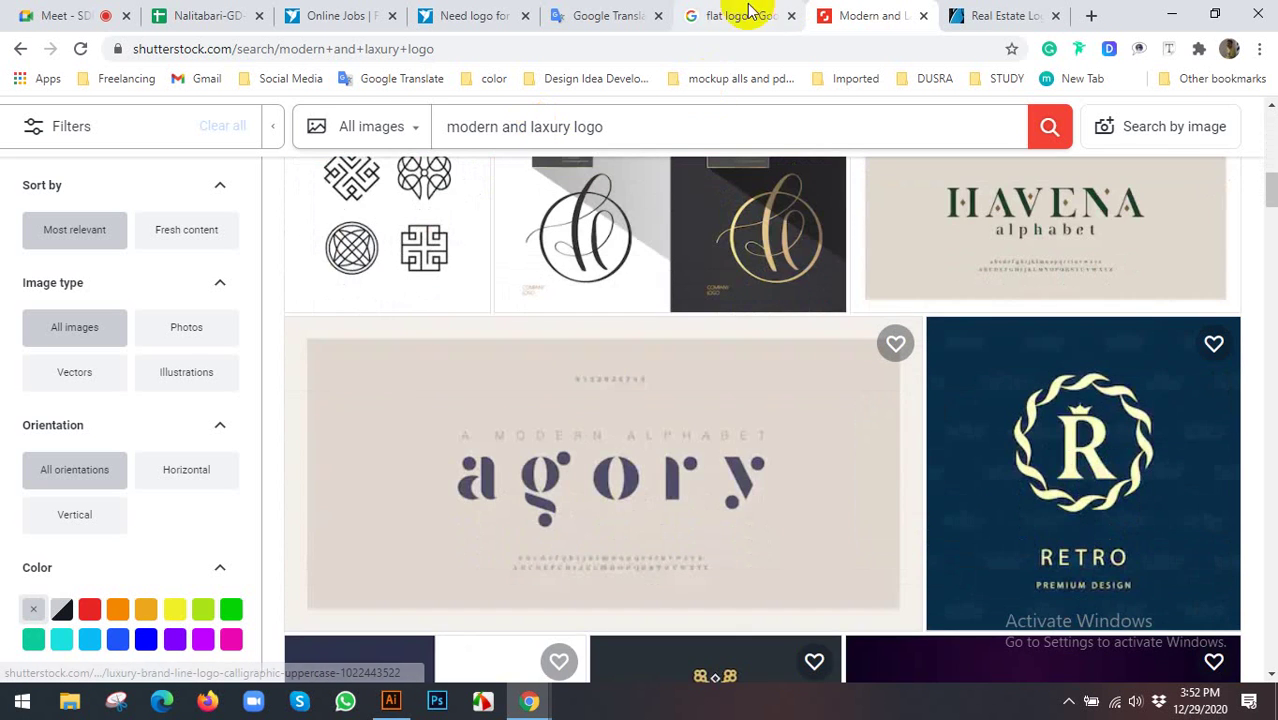
left_click(320, 14)
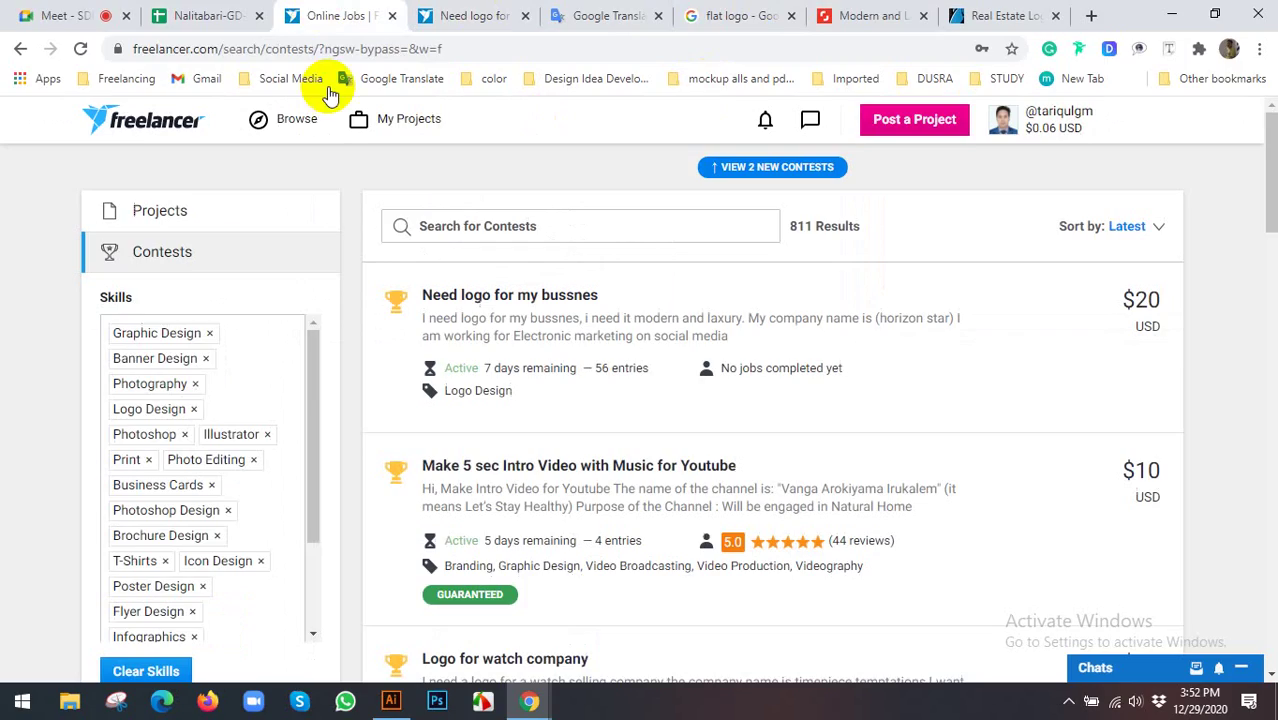
left_click(485, 15)
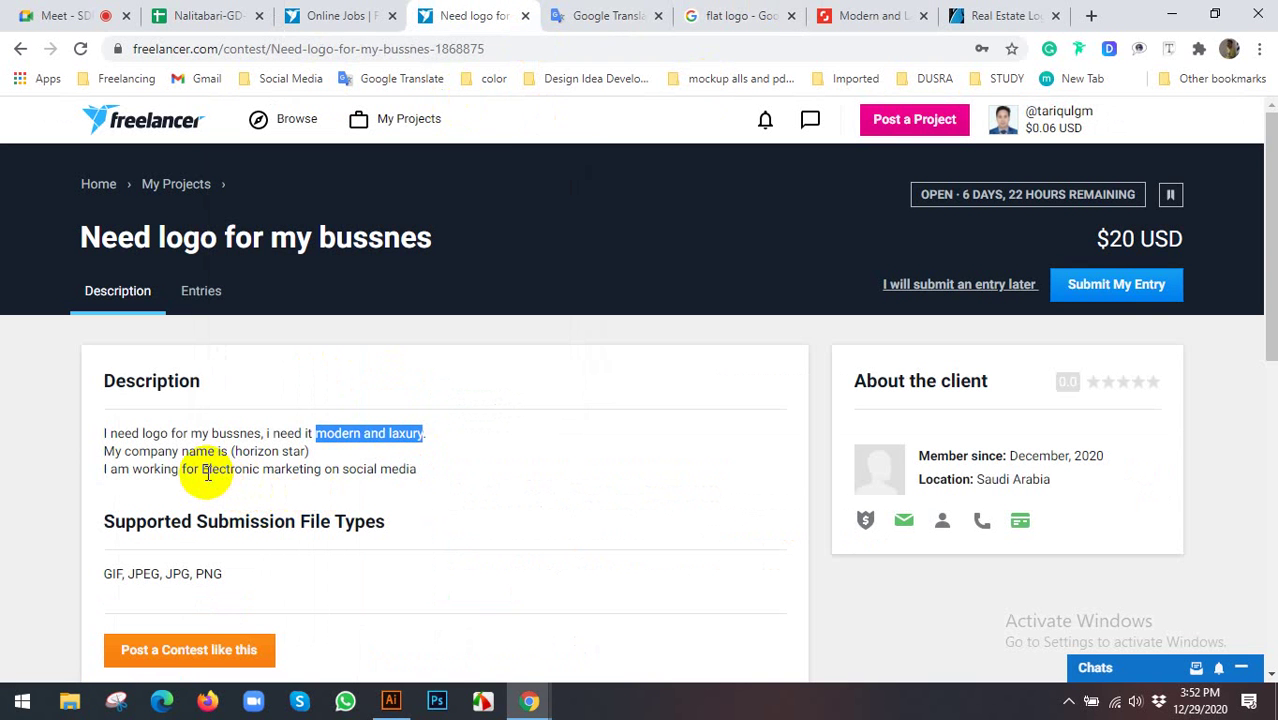
right_click(260, 470)
left_click(290, 479)
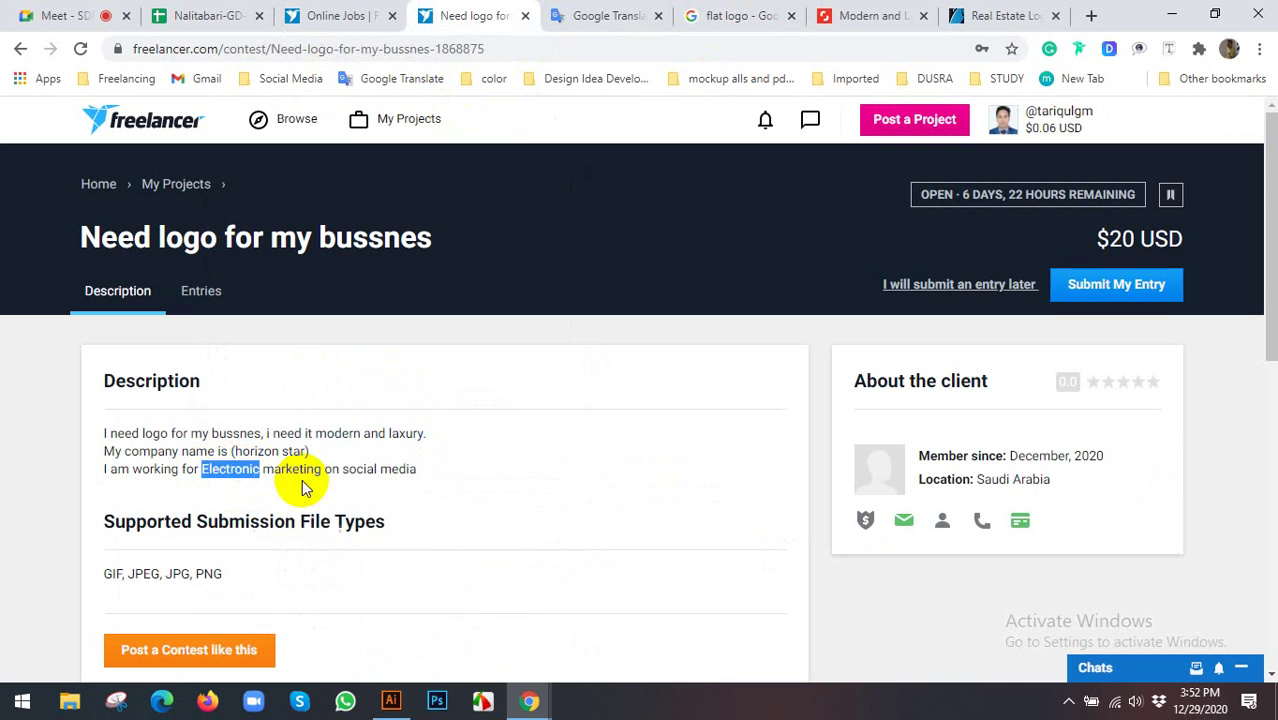
left_click(825, 14)
scroll(600, 420, "down", 4)
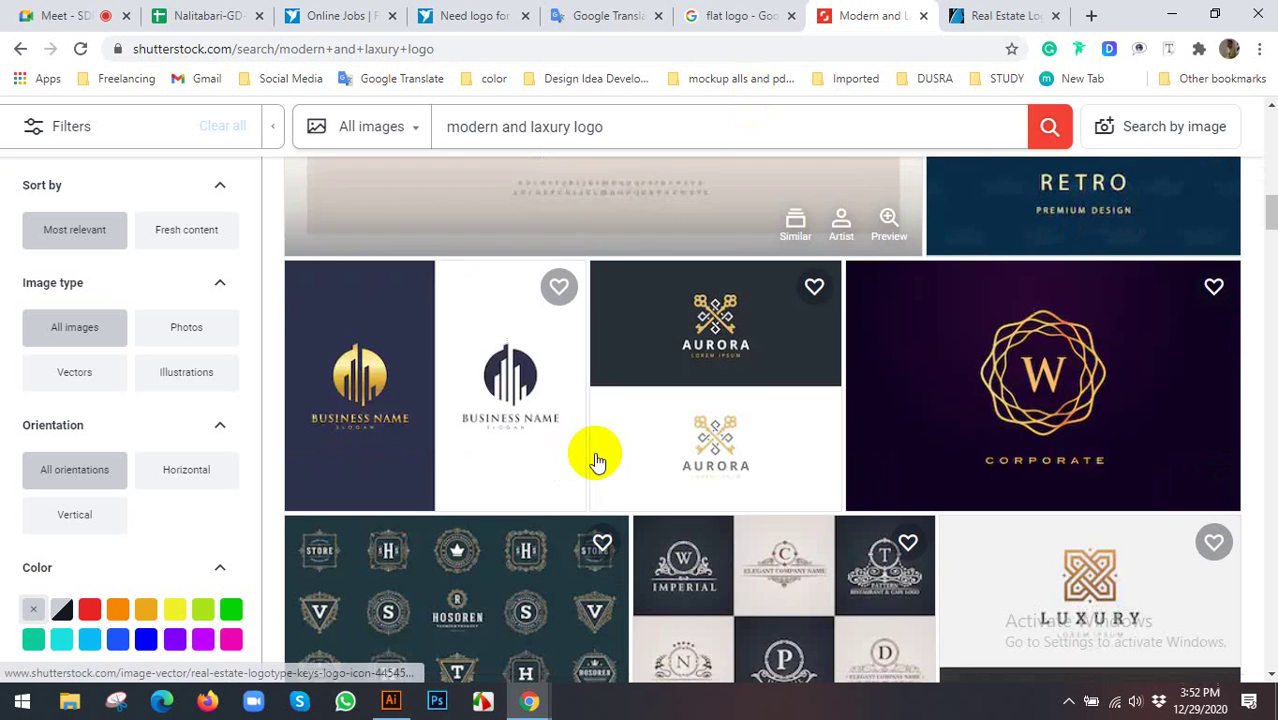
scroll(600, 455, "down", 3)
scroll(750, 440, "down", 1)
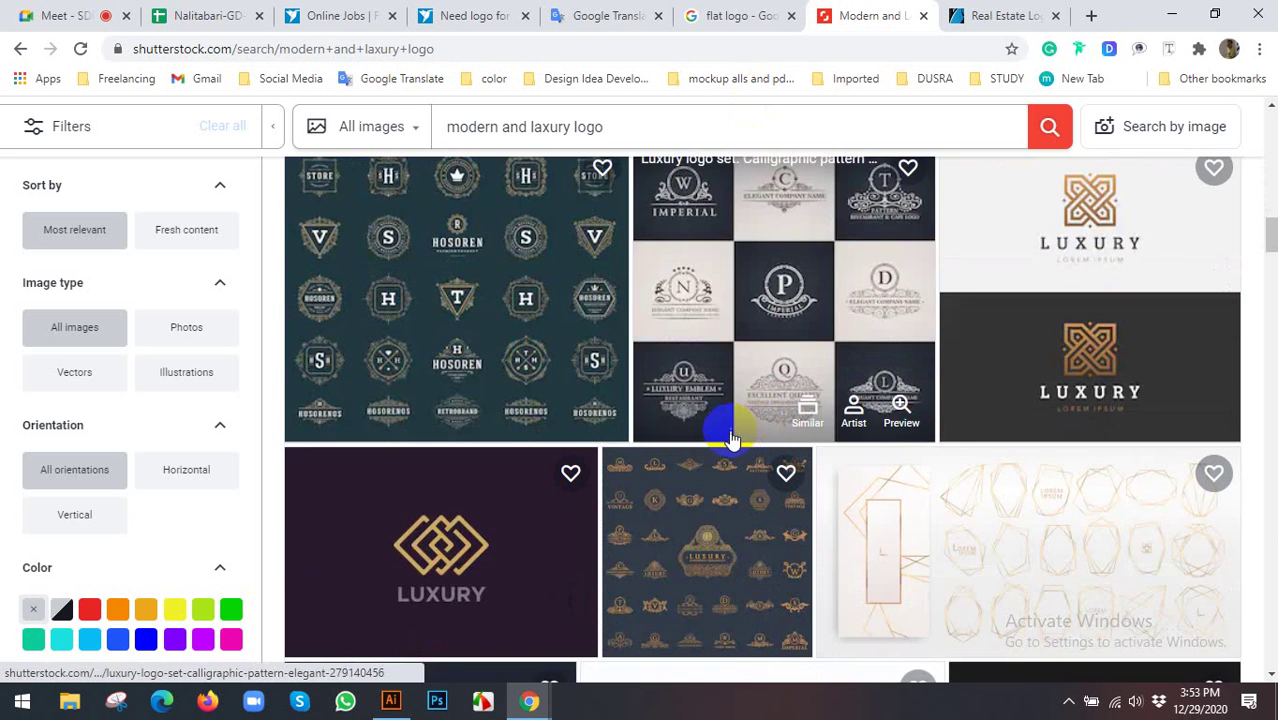
scroll(722, 428, "down", 3)
scroll(727, 437, "down", 3)
scroll(727, 434, "up", 2)
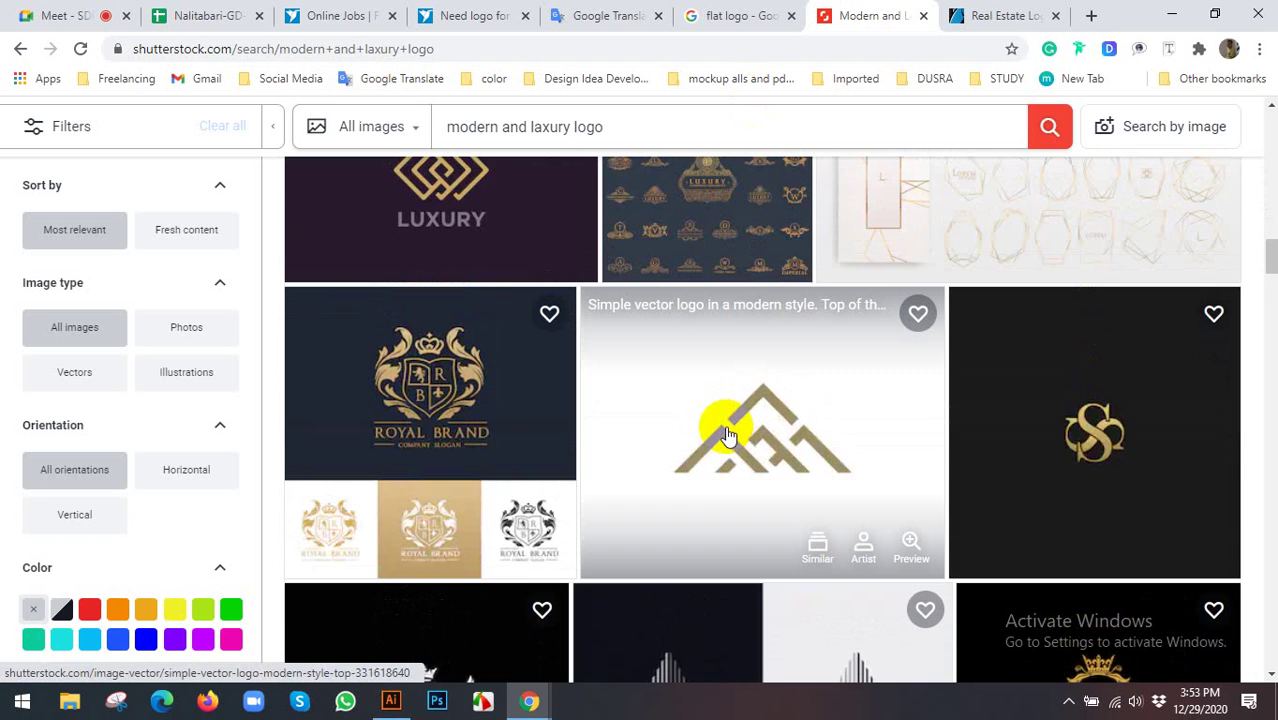
scroll(713, 428, "up", 2)
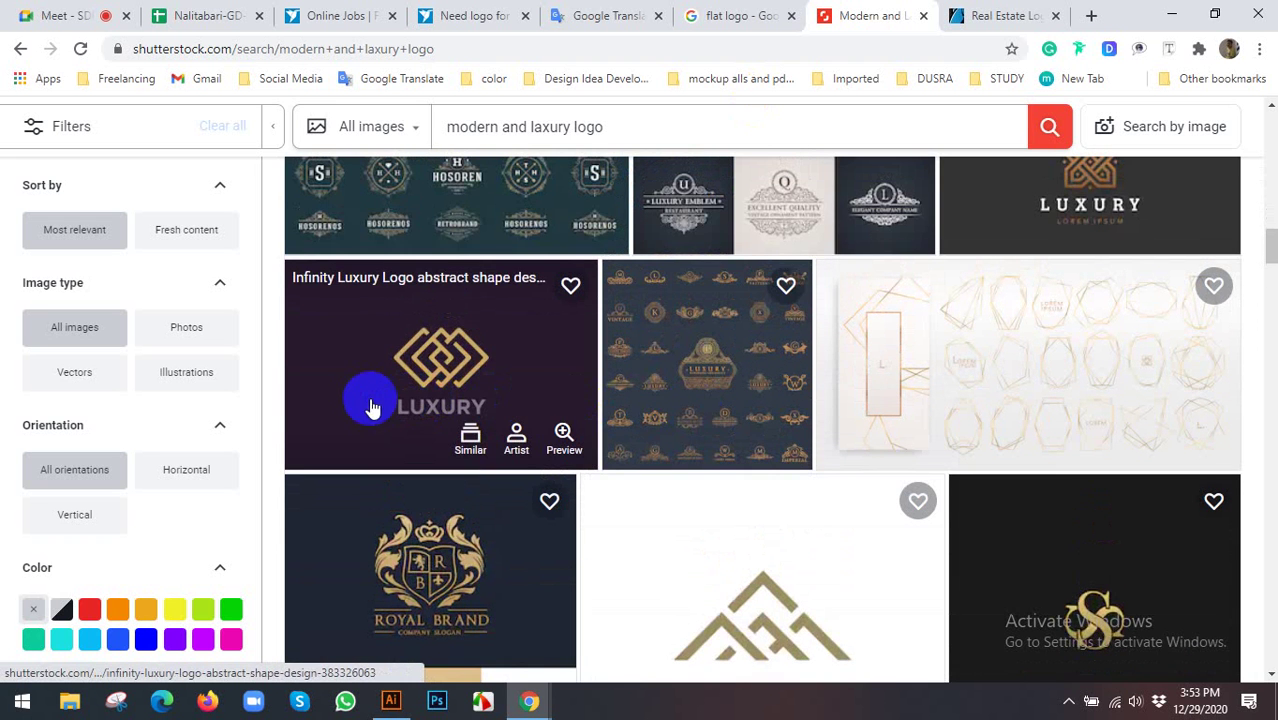
scroll(363, 414, "down", 1)
scroll(365, 408, "down", 2)
scroll(364, 400, "down", 2)
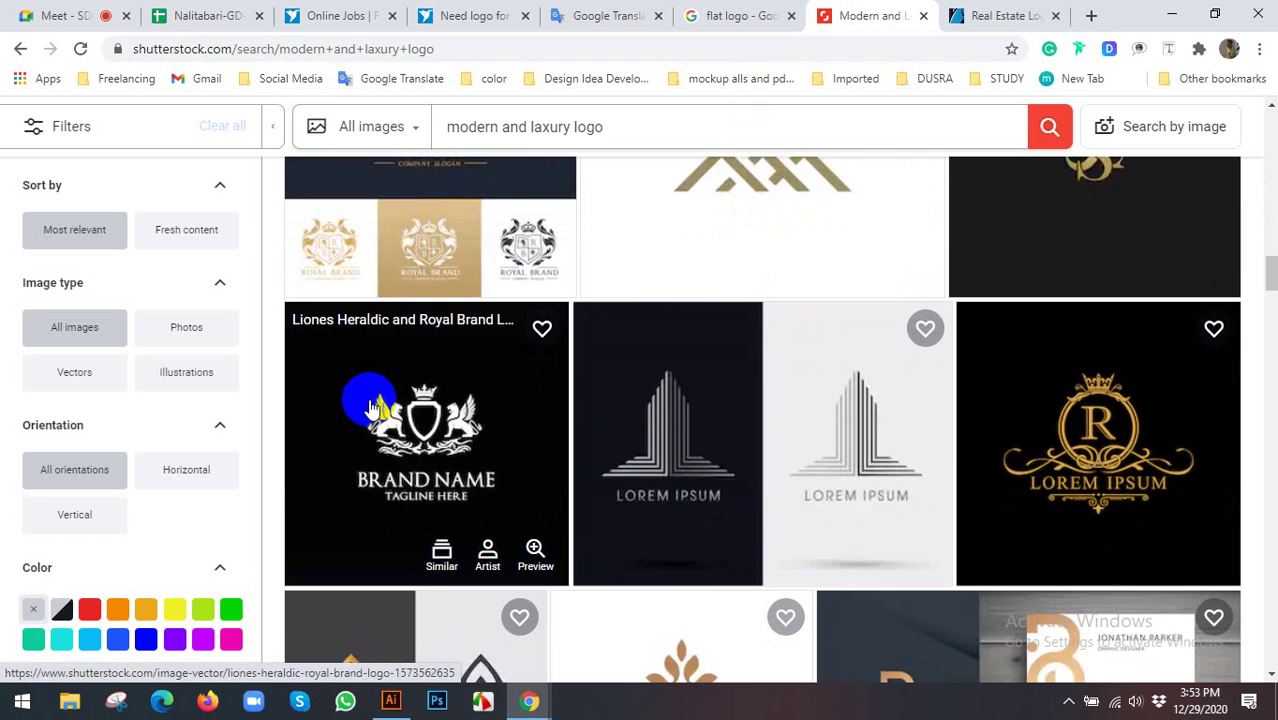
scroll(370, 400, "down", 1)
scroll(375, 405, "down", 2)
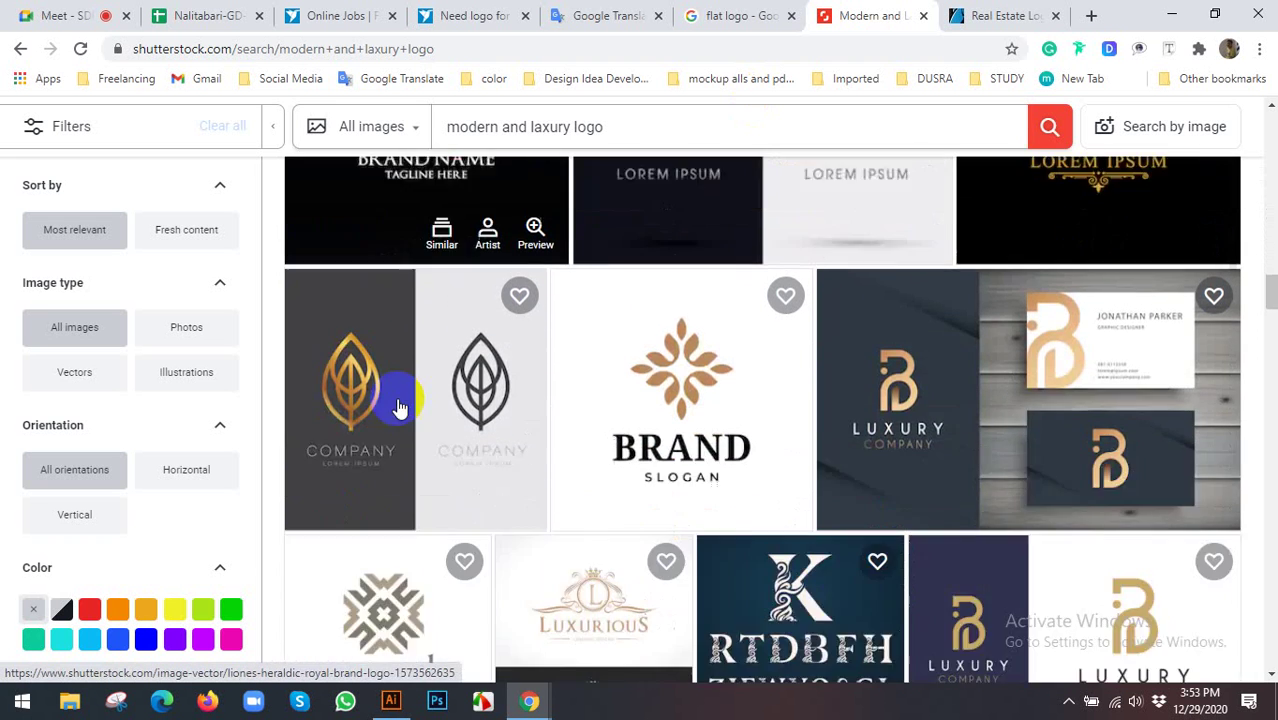
scroll(390, 400, "down", 1)
scroll(400, 405, "down", 3)
scroll(400, 410, "down", 1)
scroll(450, 395, "down", 2)
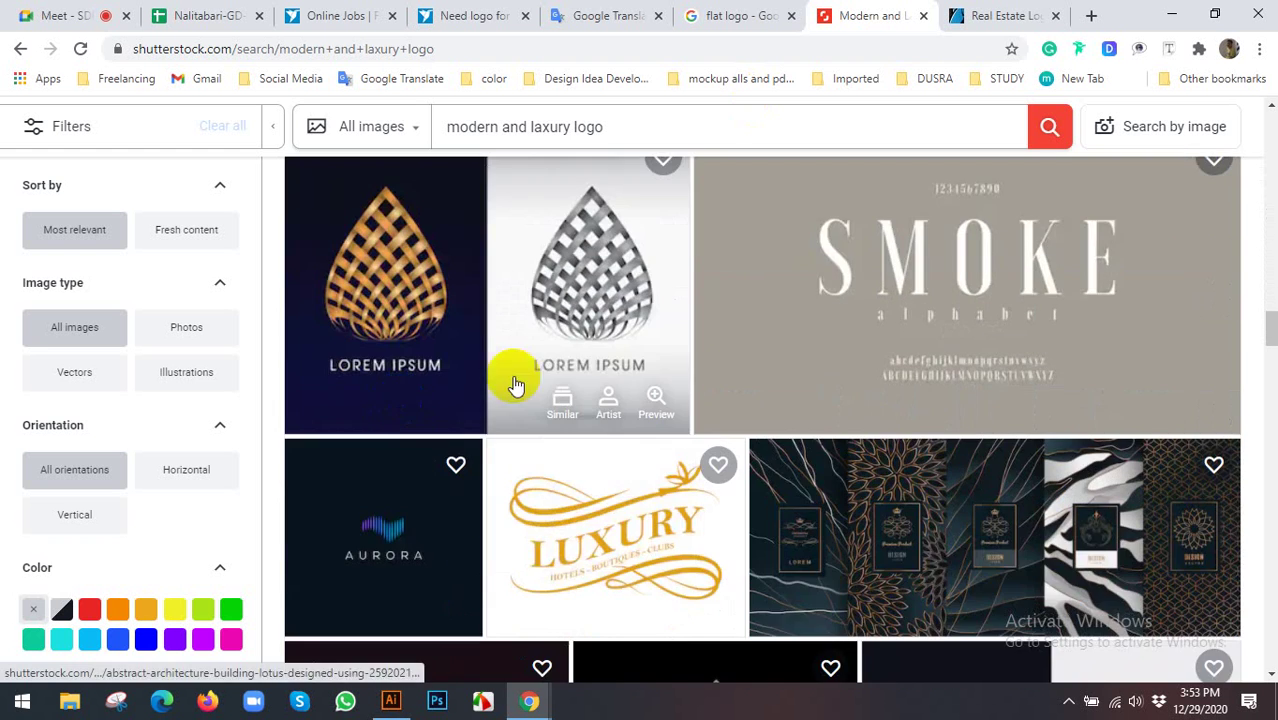
scroll(700, 380, "down", 5)
scroll(612, 362, "down", 4)
scroll(560, 385, "down", 2)
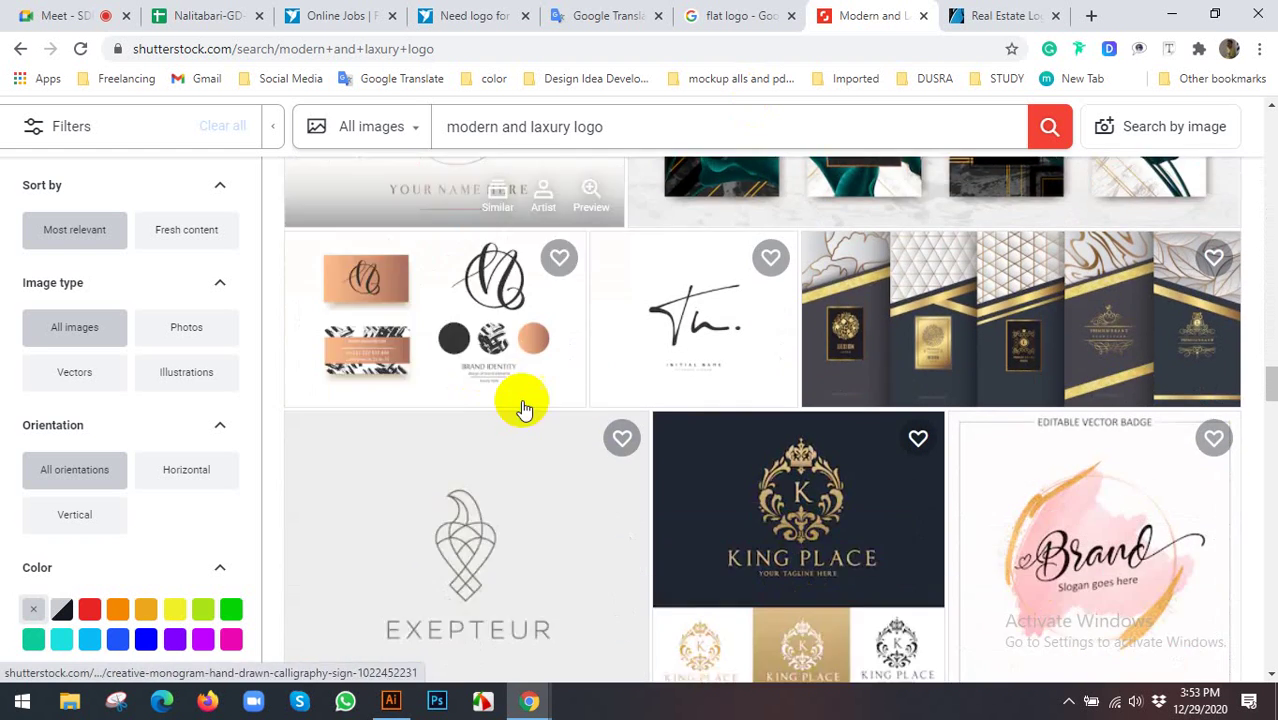
scroll(522, 415, "down", 2)
scroll(535, 422, "down", 2)
scroll(640, 410, "down", 1)
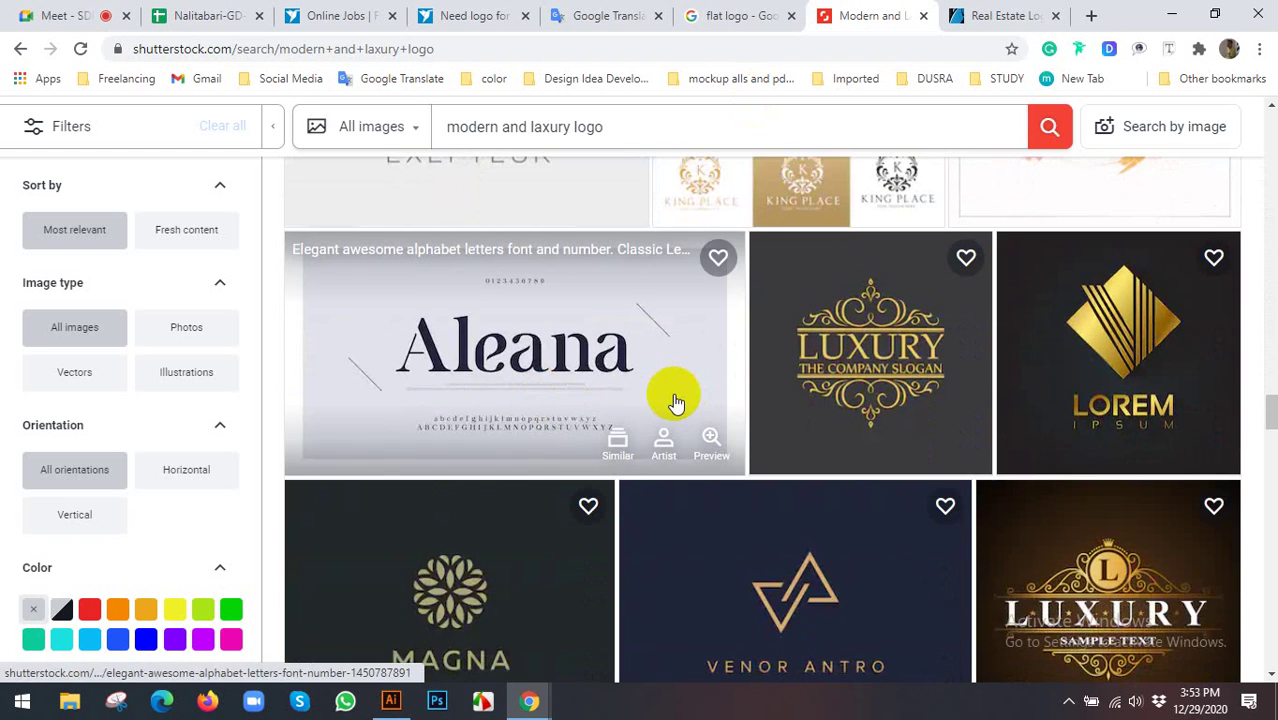
scroll(670, 400, "down", 3)
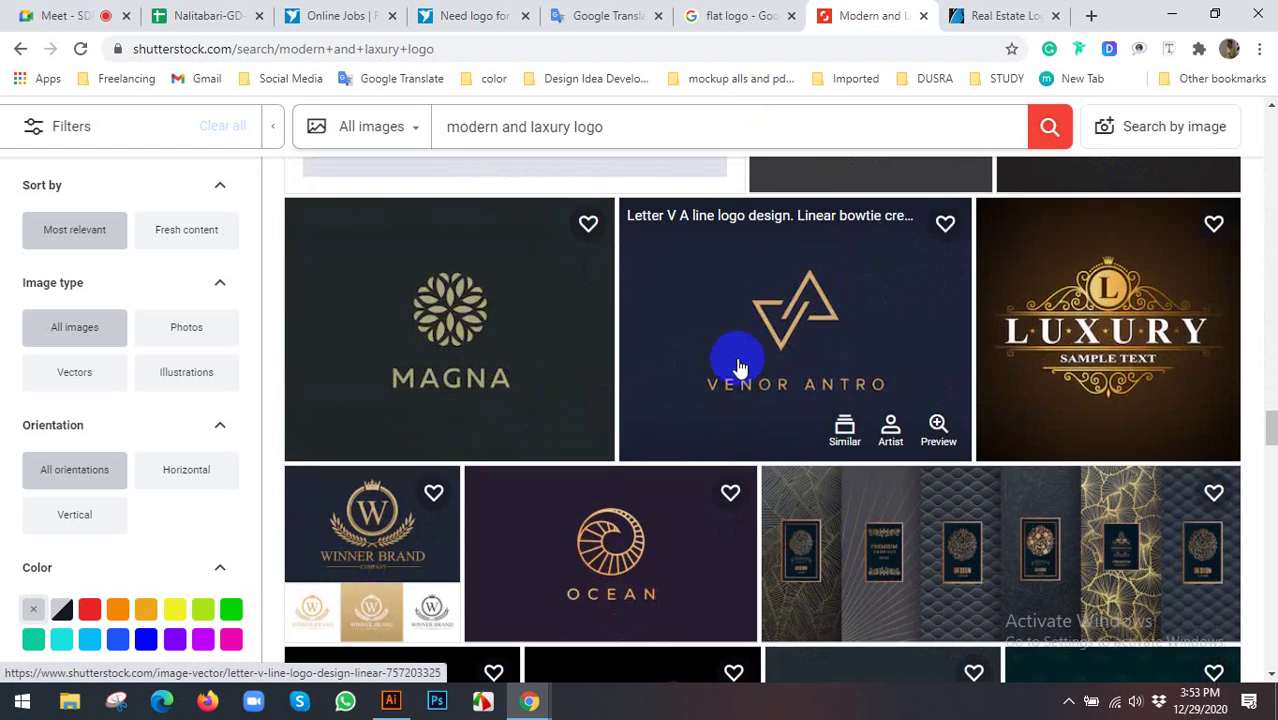
scroll(737, 367, "down", 2)
scroll(737, 367, "down", 4)
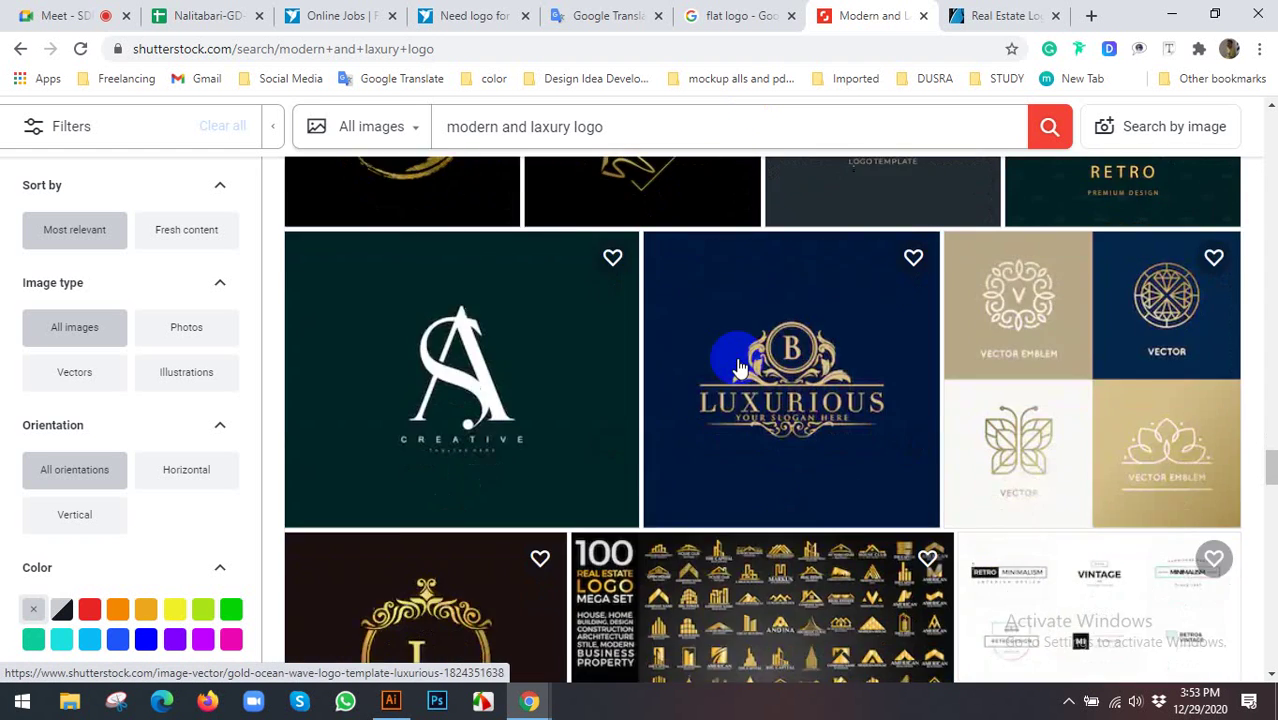
scroll(737, 367, "down", 3)
scroll(737, 367, "up", 3)
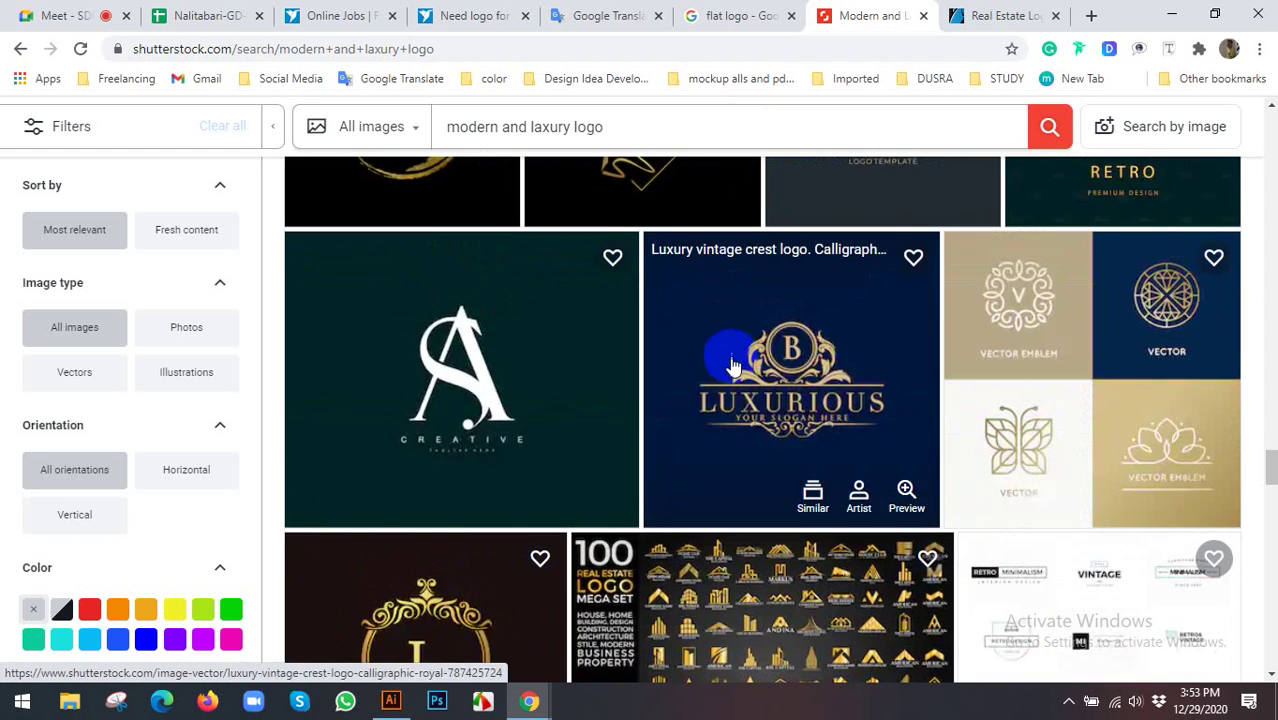
scroll(870, 300, "down", 3)
scroll(856, 365, "down", 2)
mouse_move(762, 250)
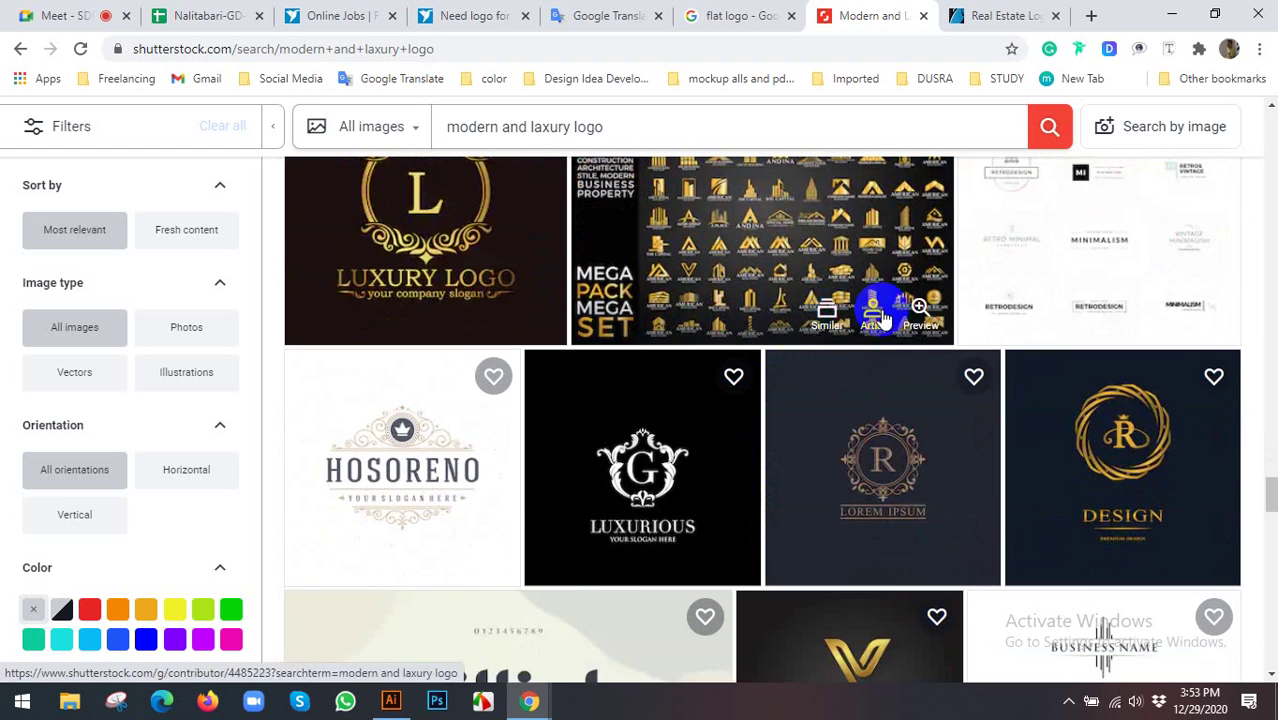
scroll(737, 367, "up", 1)
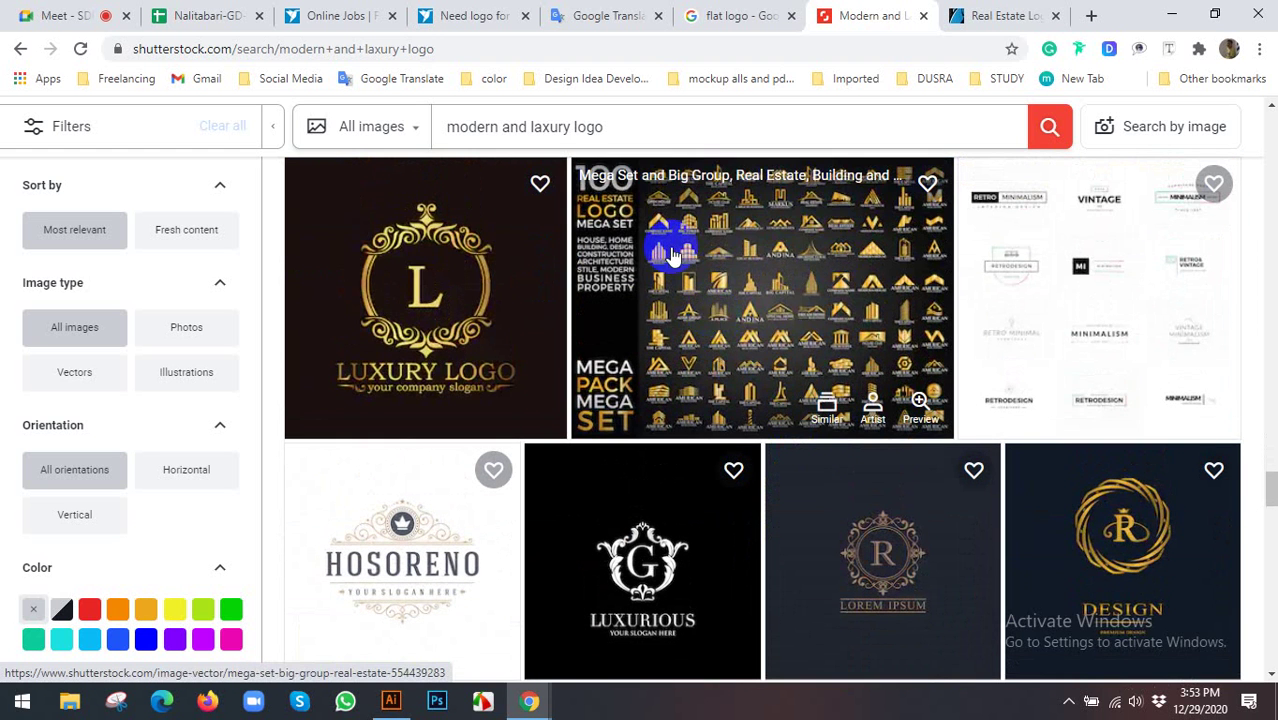
scroll(670, 258, "down", 4)
Search Shutterstock for 'Electronic logo'
mouse_move(646, 128)
left_mouse_down()
mouse_move(530, 128)
mouse_move(427, 148)
left_mouse_up()
type("Electronic ")
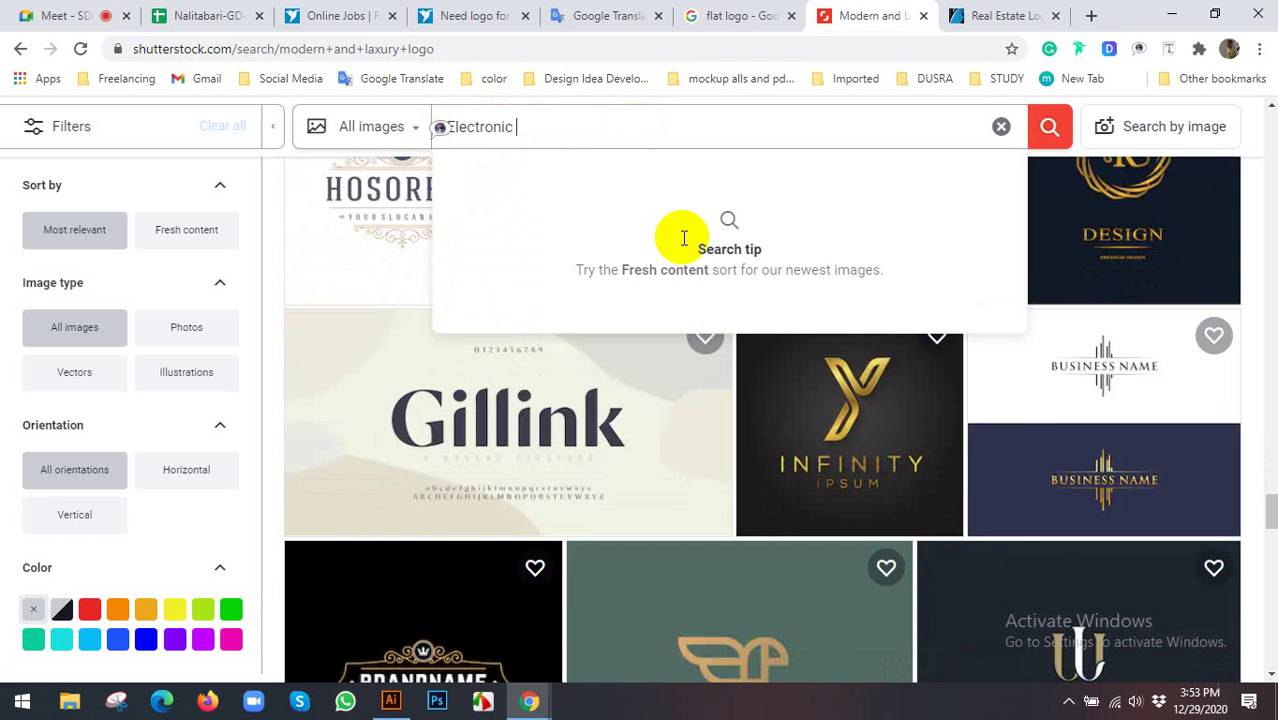
type("logo")
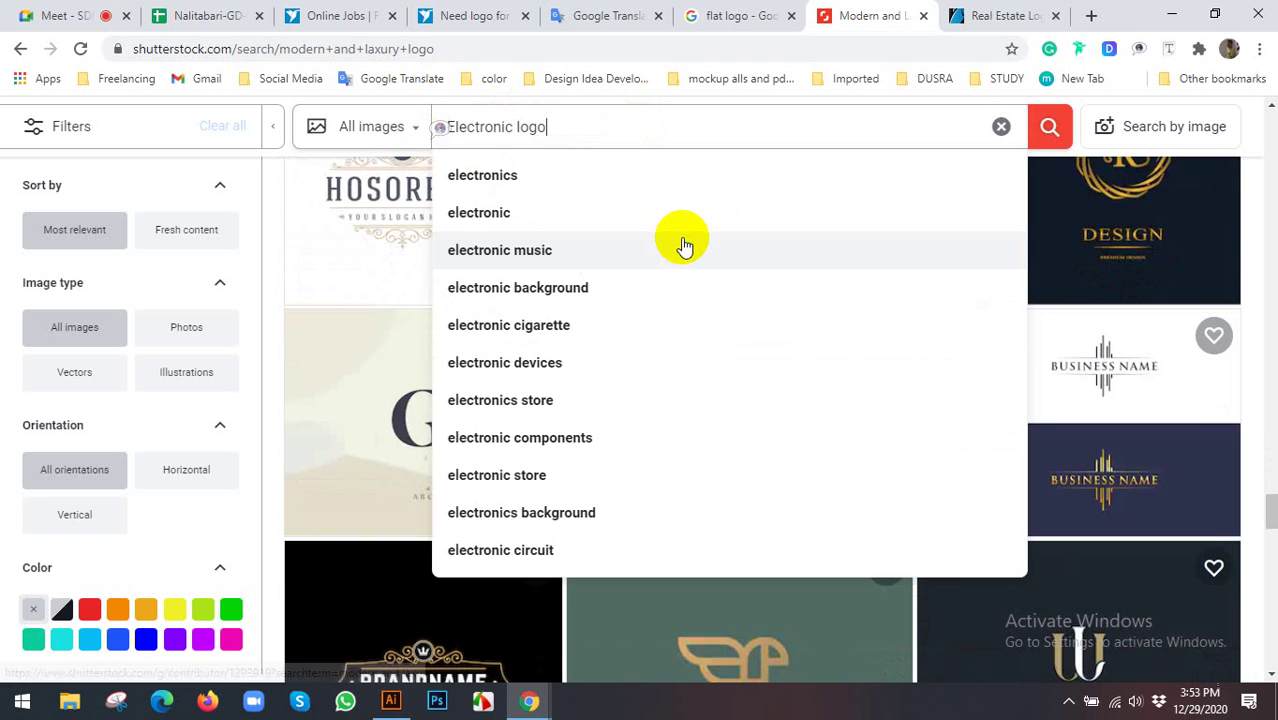
key("Return")
left_click(602, 245)
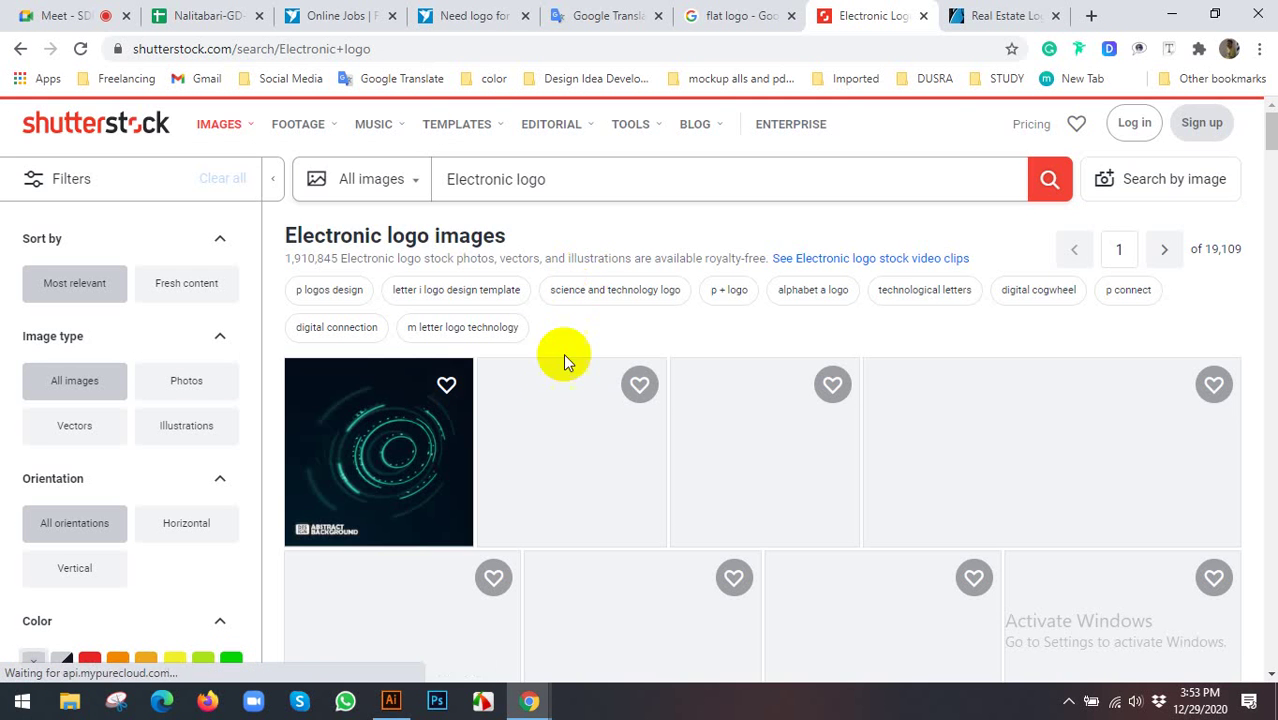
scroll(565, 395, "down", 2)
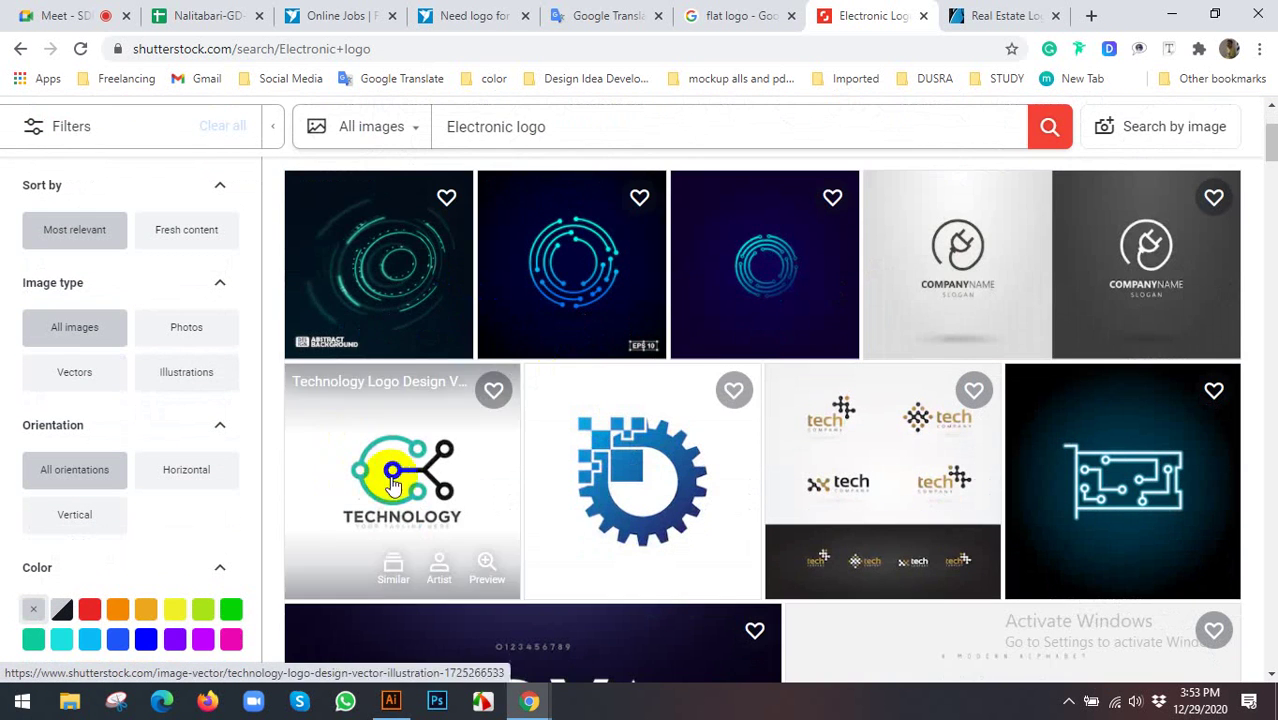
Recheck the client's brief, then open the TECHLOGO result in a new tab
left_click(470, 15)
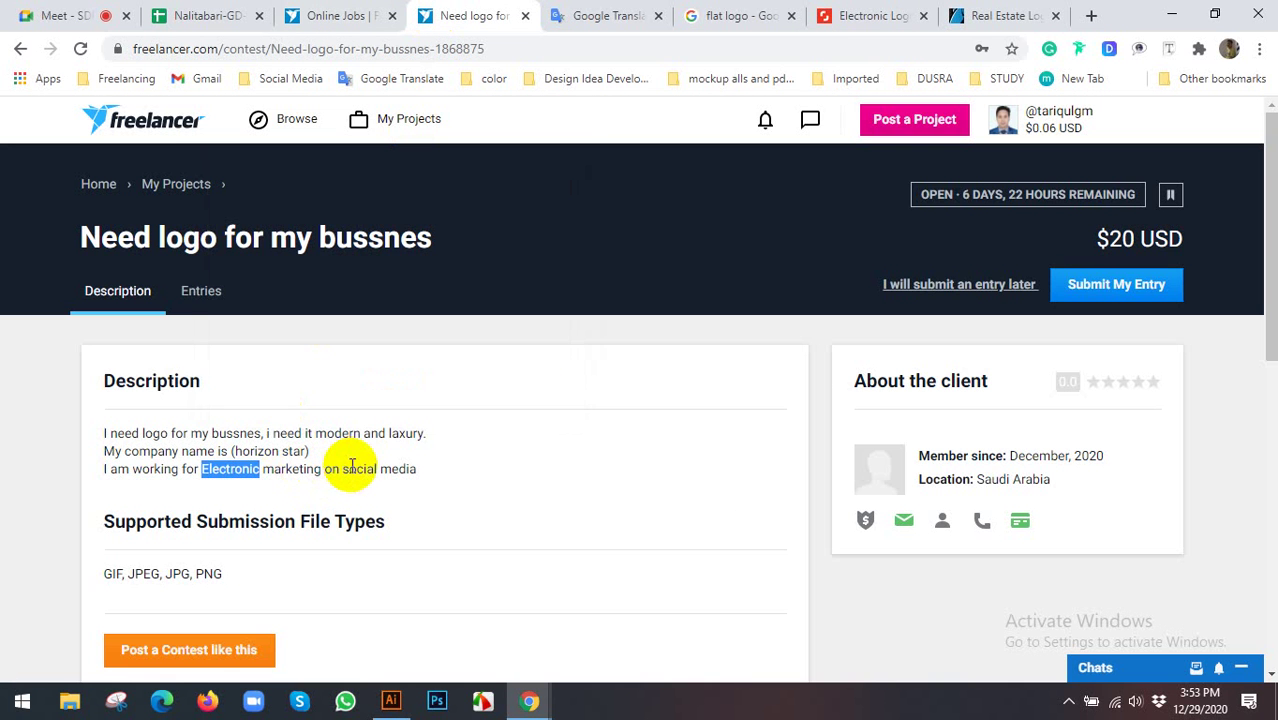
left_click(886, 10)
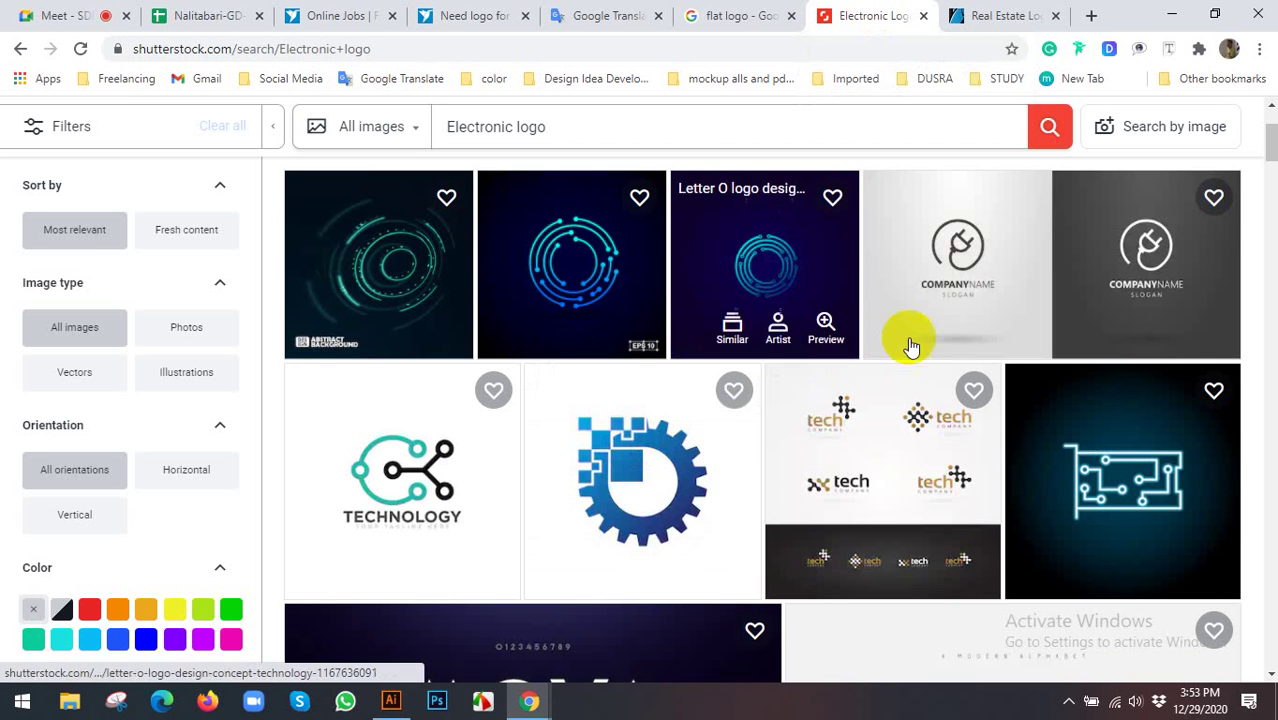
scroll(898, 288, "down", 2)
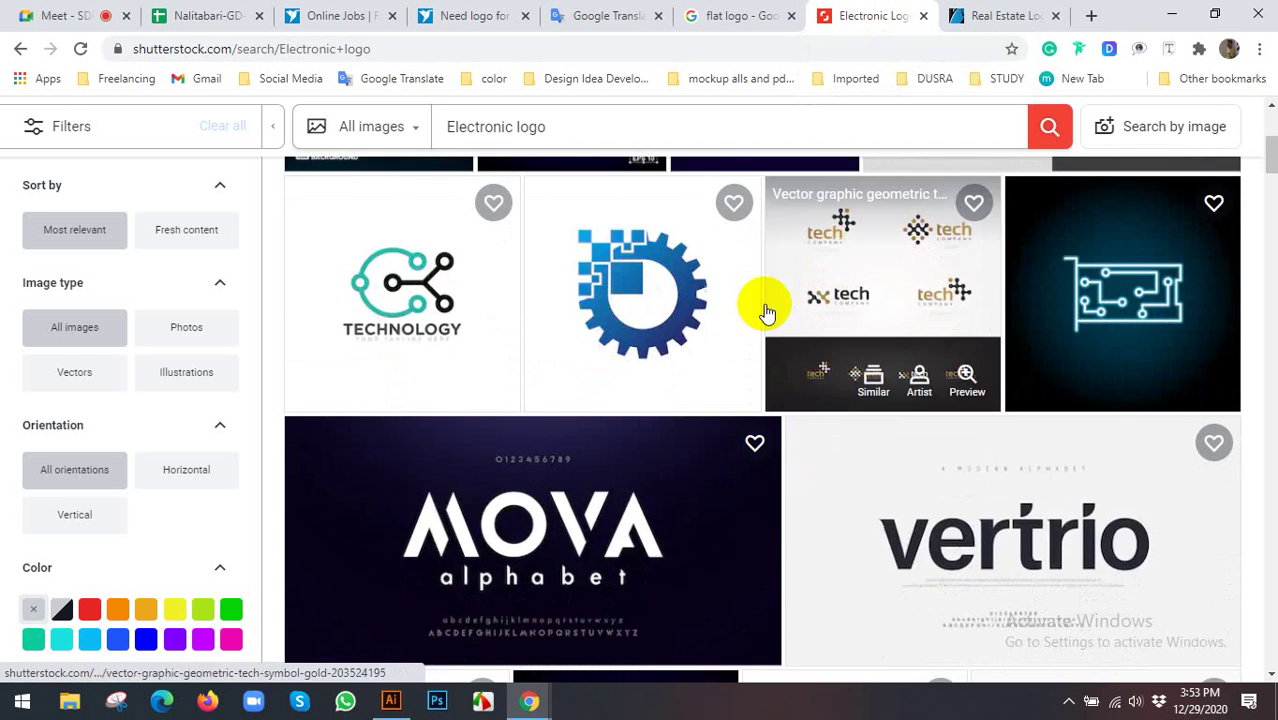
scroll(765, 308, "down", 1)
scroll(1130, 287, "up", 2)
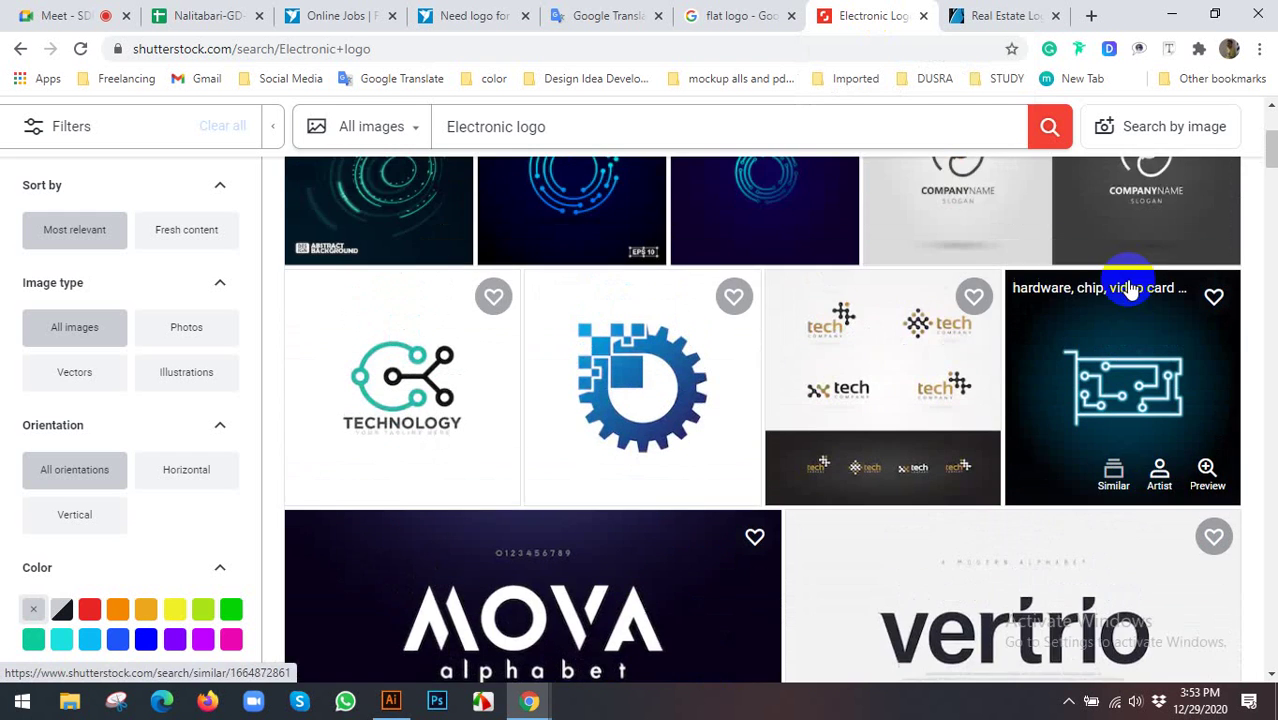
scroll(964, 322, "down", 1)
scroll(750, 288, "down", 1)
scroll(1100, 270, "down", 3)
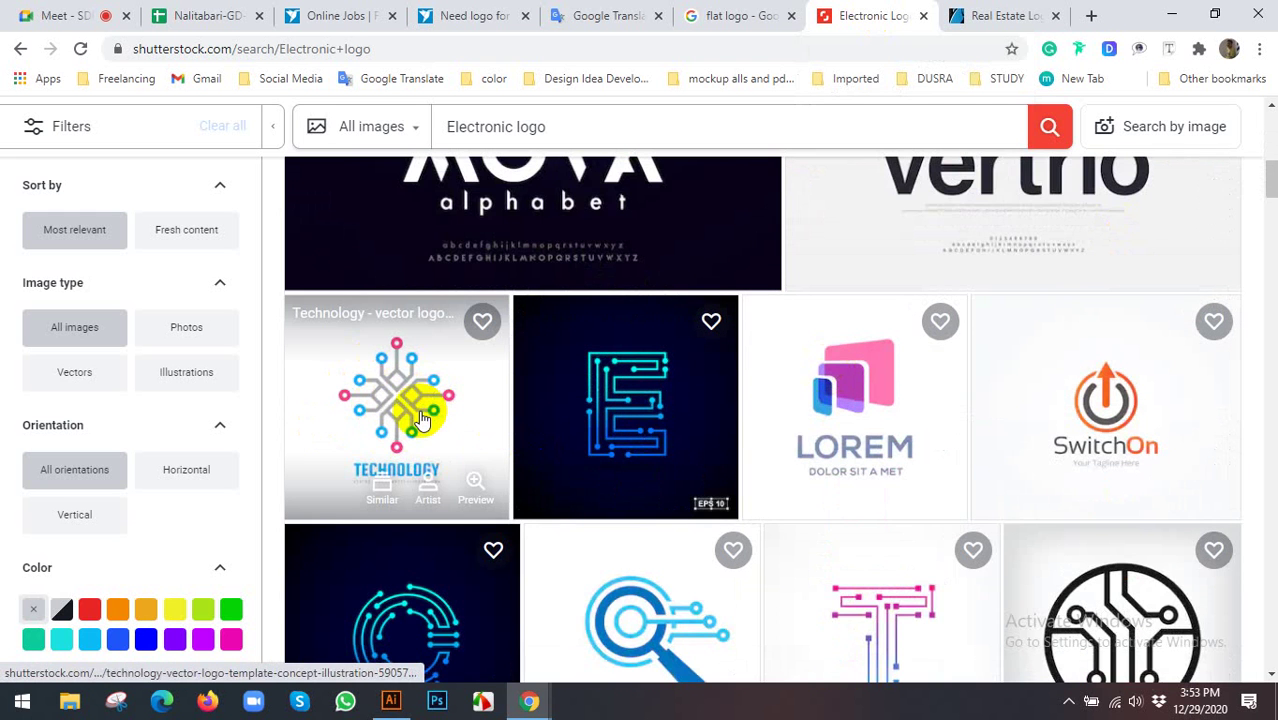
scroll(470, 400, "down", 2)
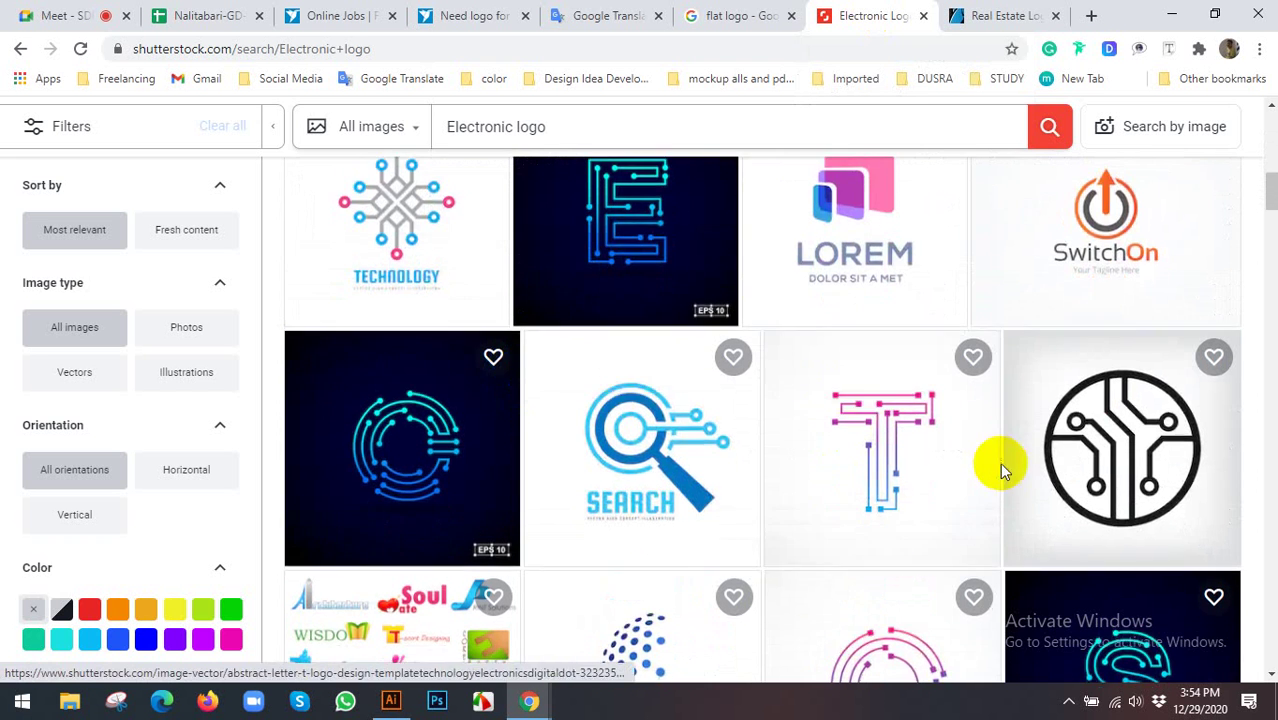
scroll(992, 468, "down", 2)
scroll(950, 465, "down", 1)
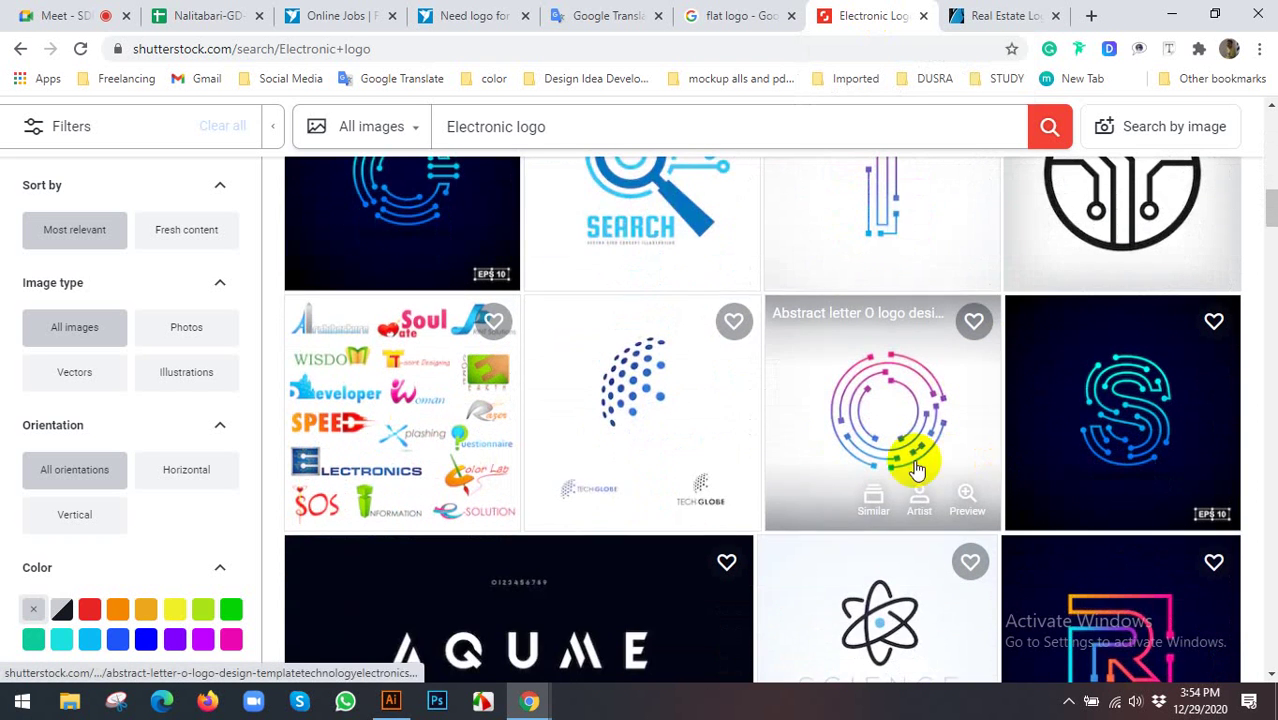
scroll(750, 400, "down", 2)
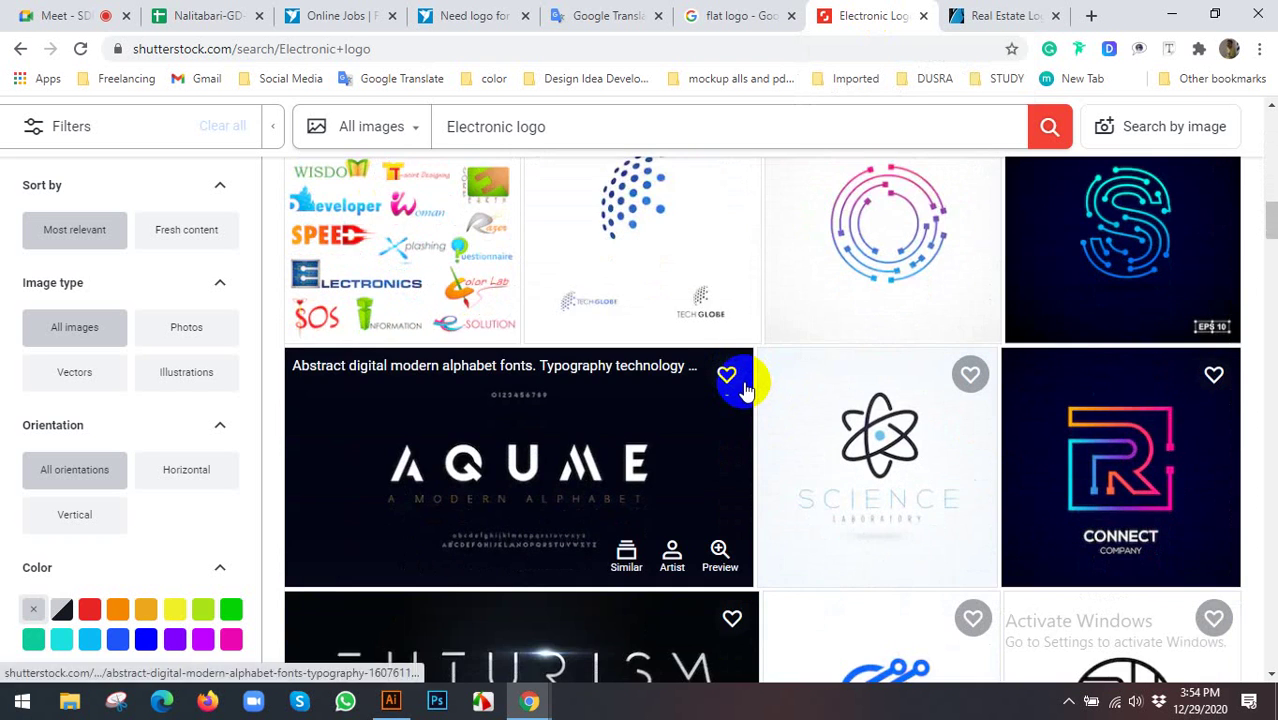
scroll(747, 390, "down", 1)
scroll(573, 393, "down", 2)
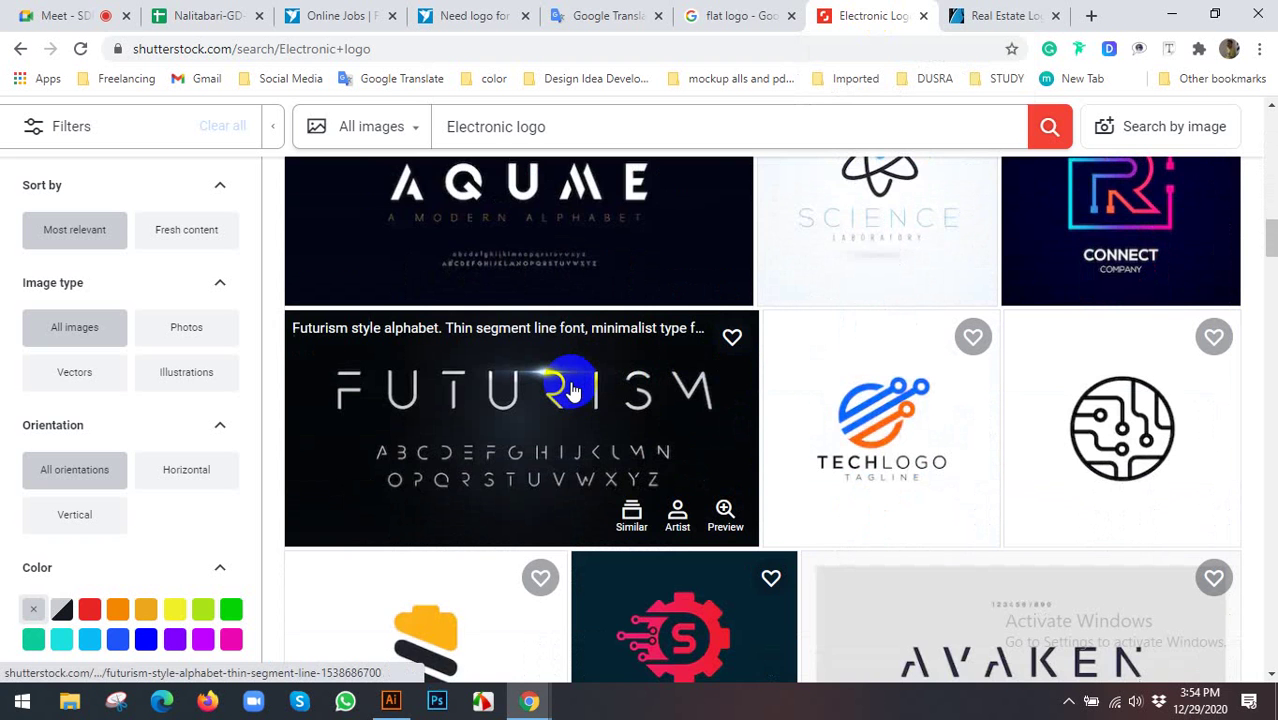
scroll(573, 388, "down", 1)
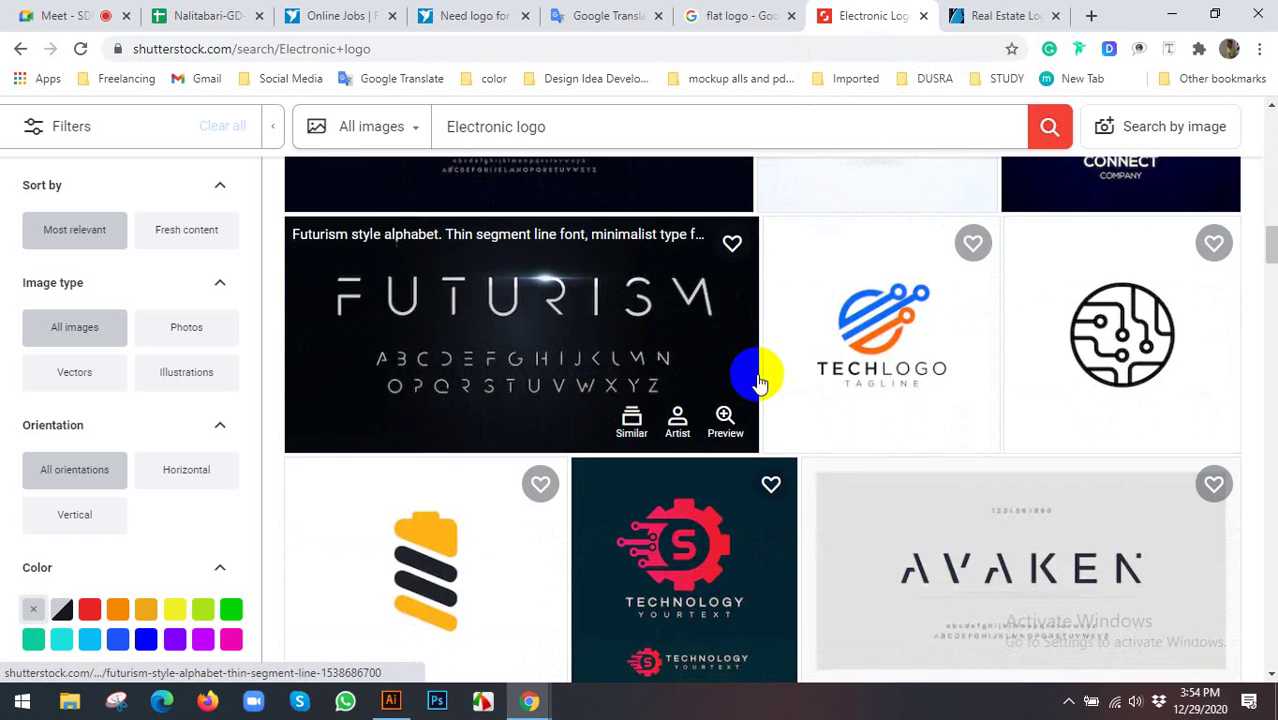
right_click(853, 322)
left_click(870, 330)
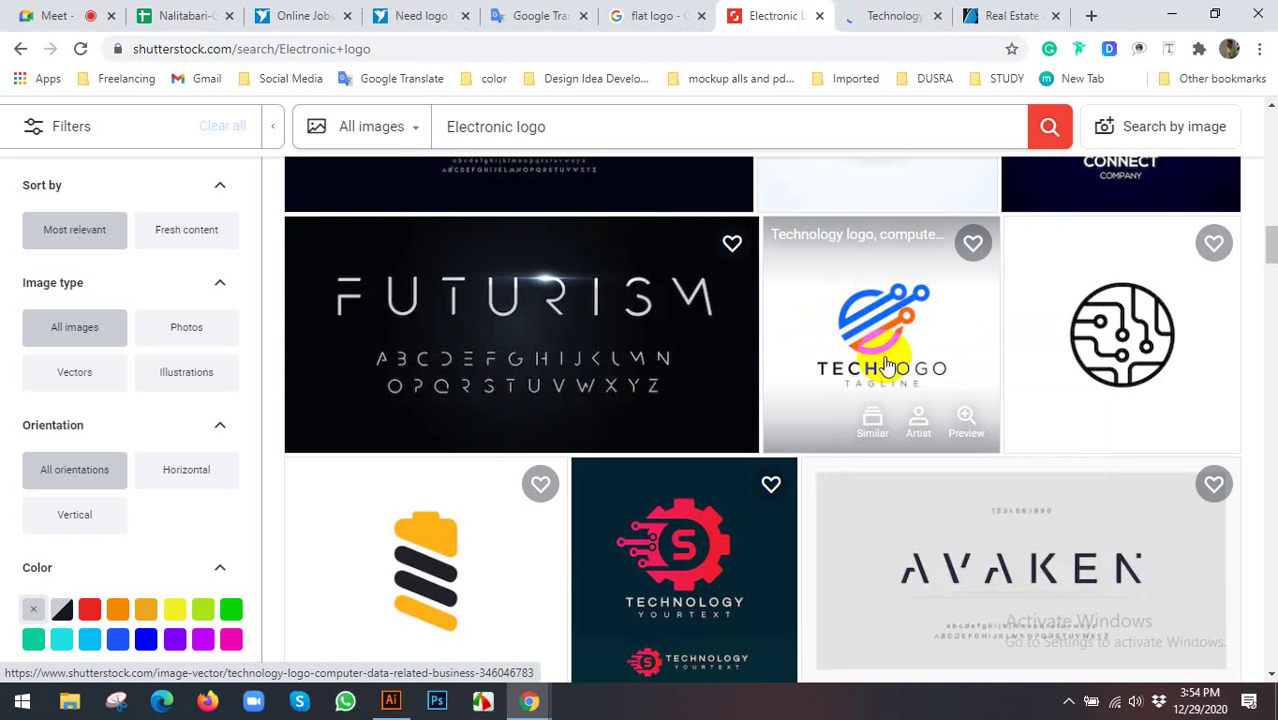
Open the TECNOLOGY logo's detail page from the results
scroll(820, 452, "down", 4)
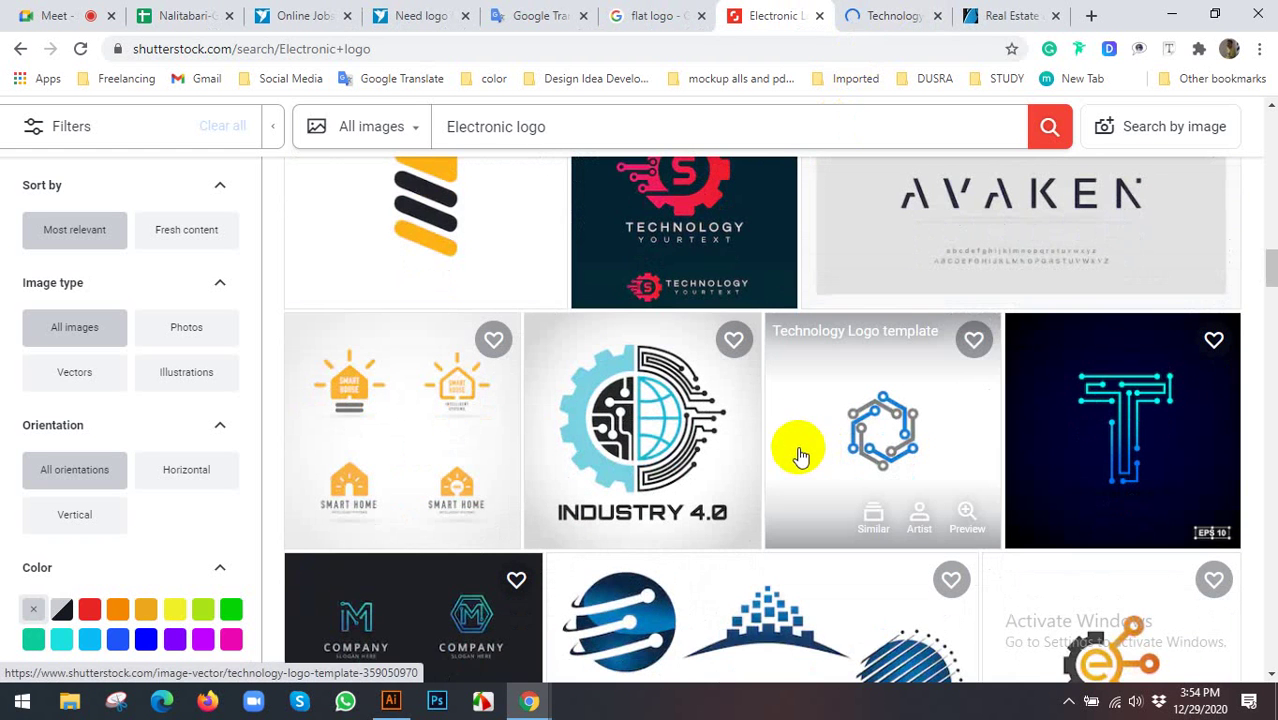
scroll(790, 490, "down", 2)
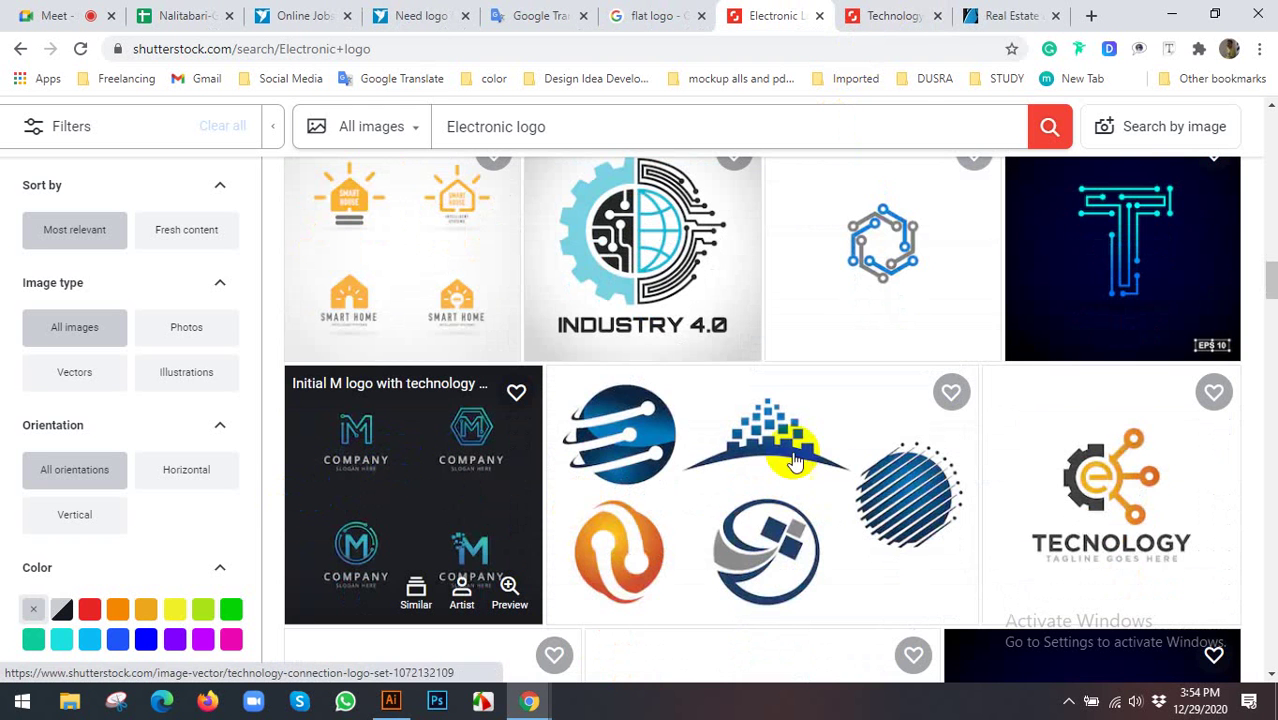
left_click(1100, 452)
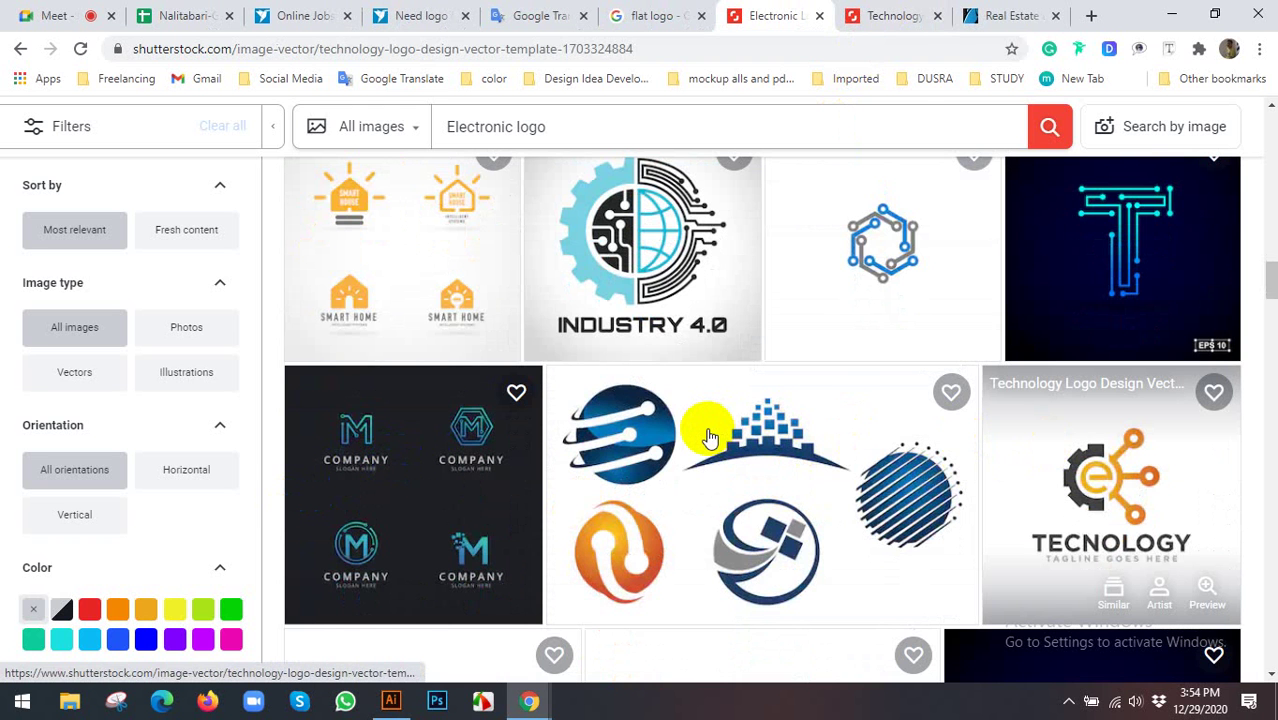
scroll(960, 358, "down", 2)
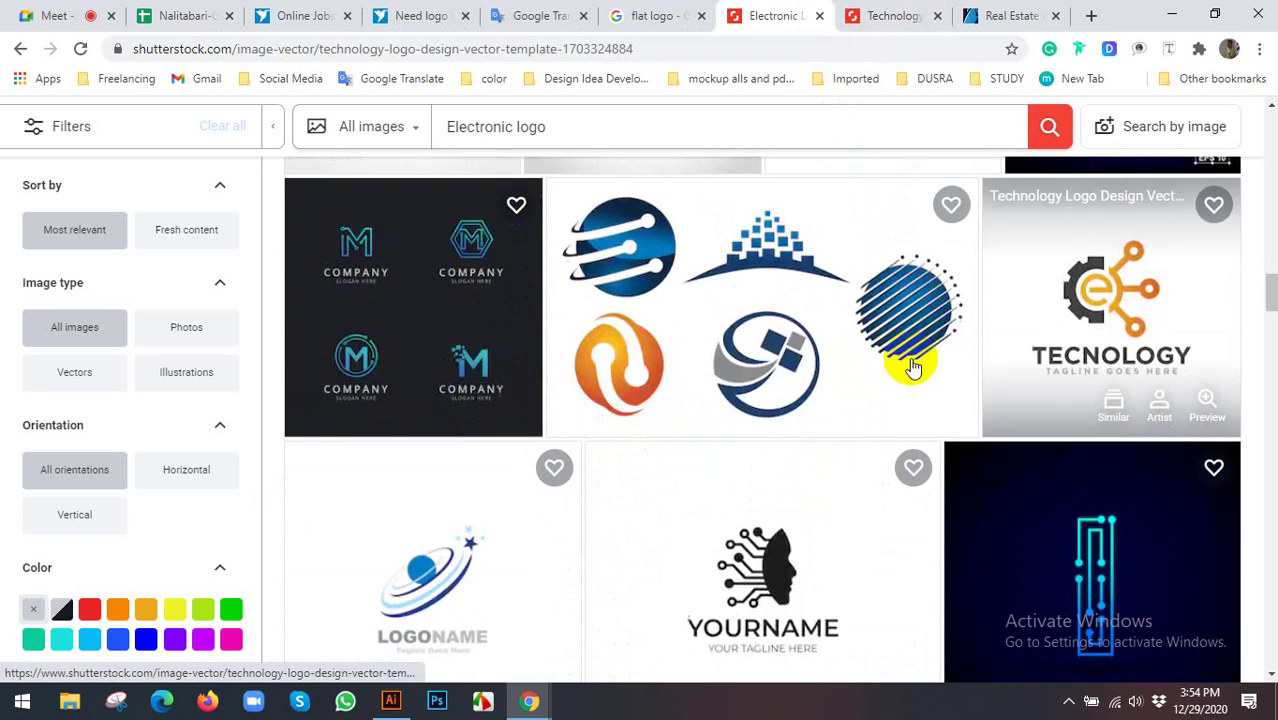
scroll(913, 366, "up", 2)
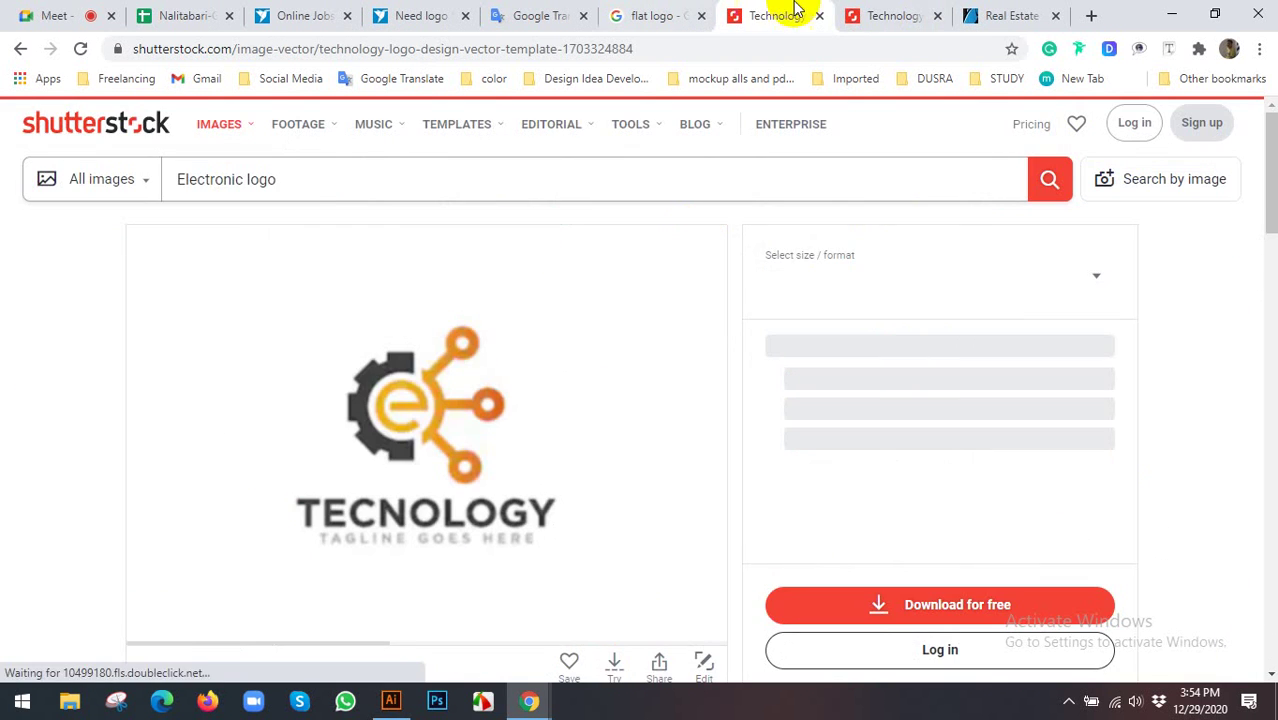
Copy the TECHLOGO logo image from its detail page
left_click(860, 12)
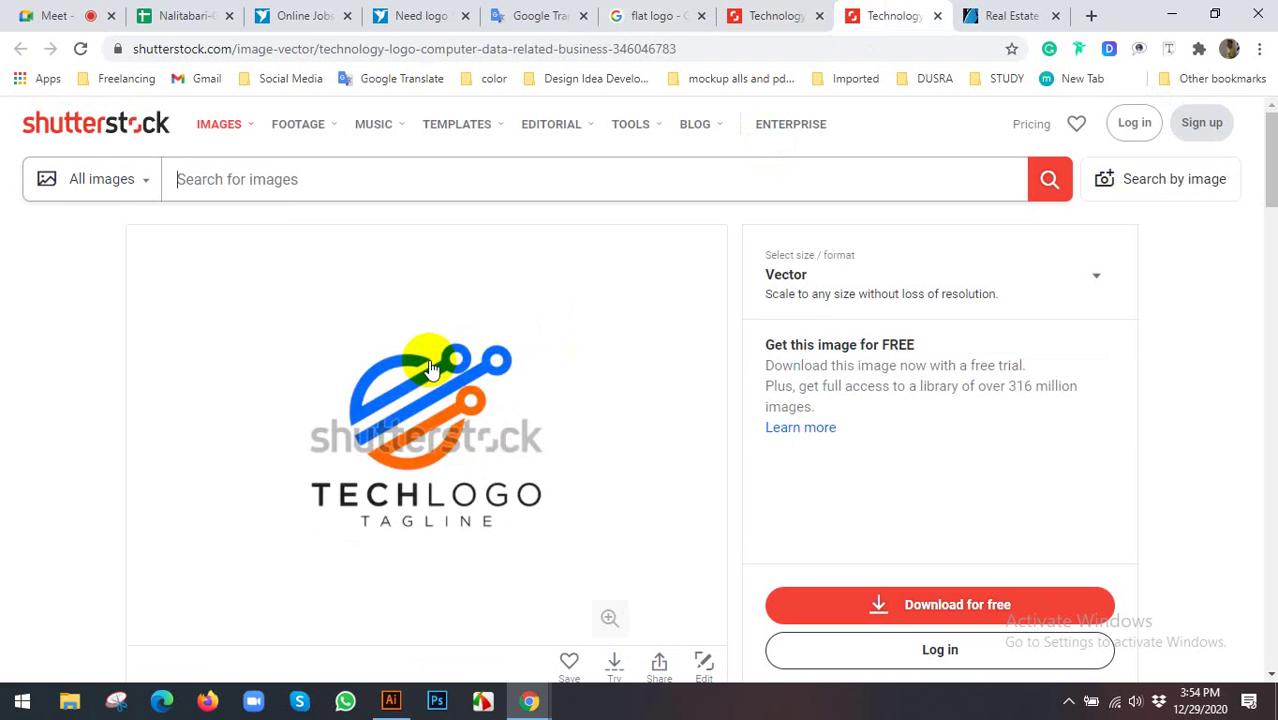
right_click(430, 366)
left_click(487, 416)
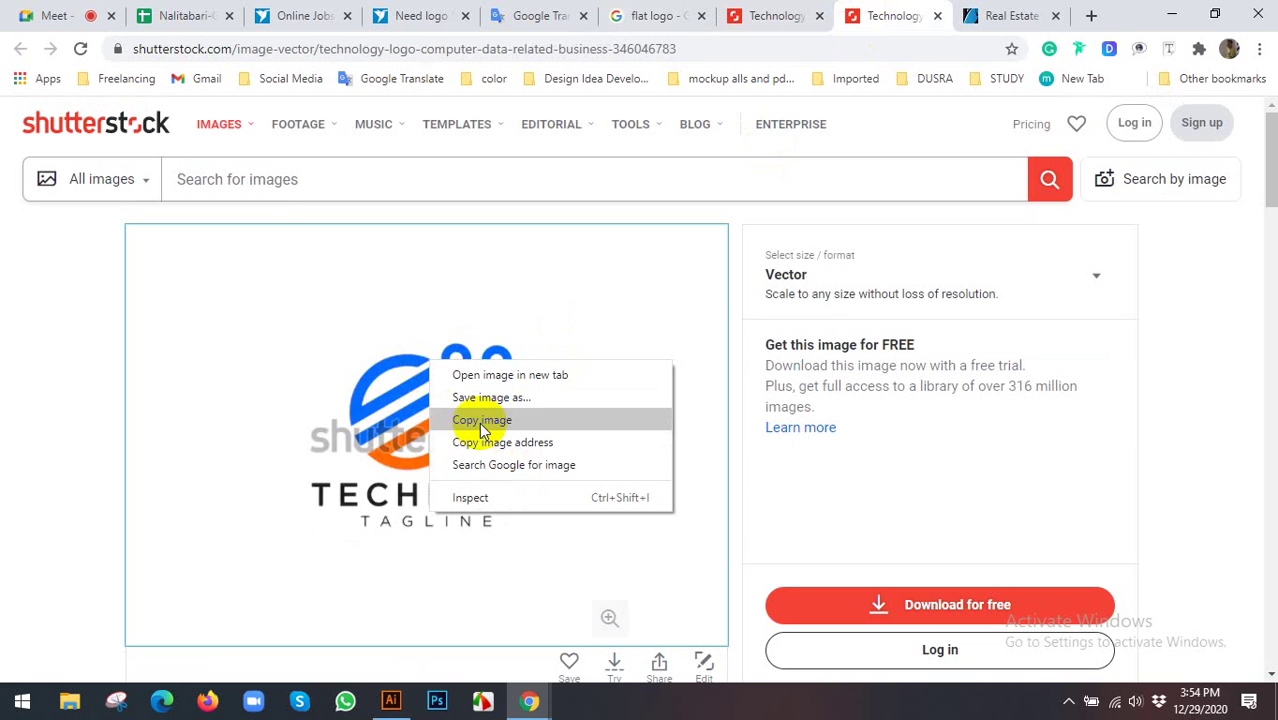
Compare the TECHLOGO design with the gear TECNOLOGY logo, then open a blank tab
left_click(767, 8)
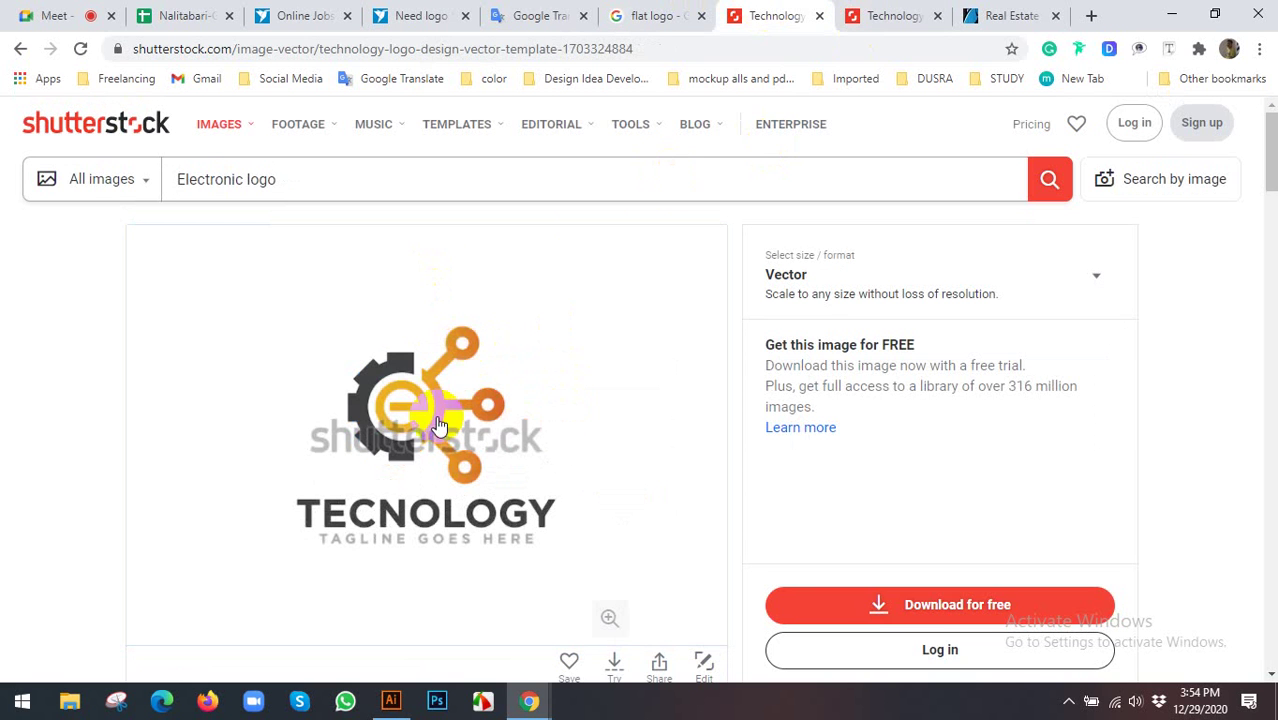
left_click(865, 16)
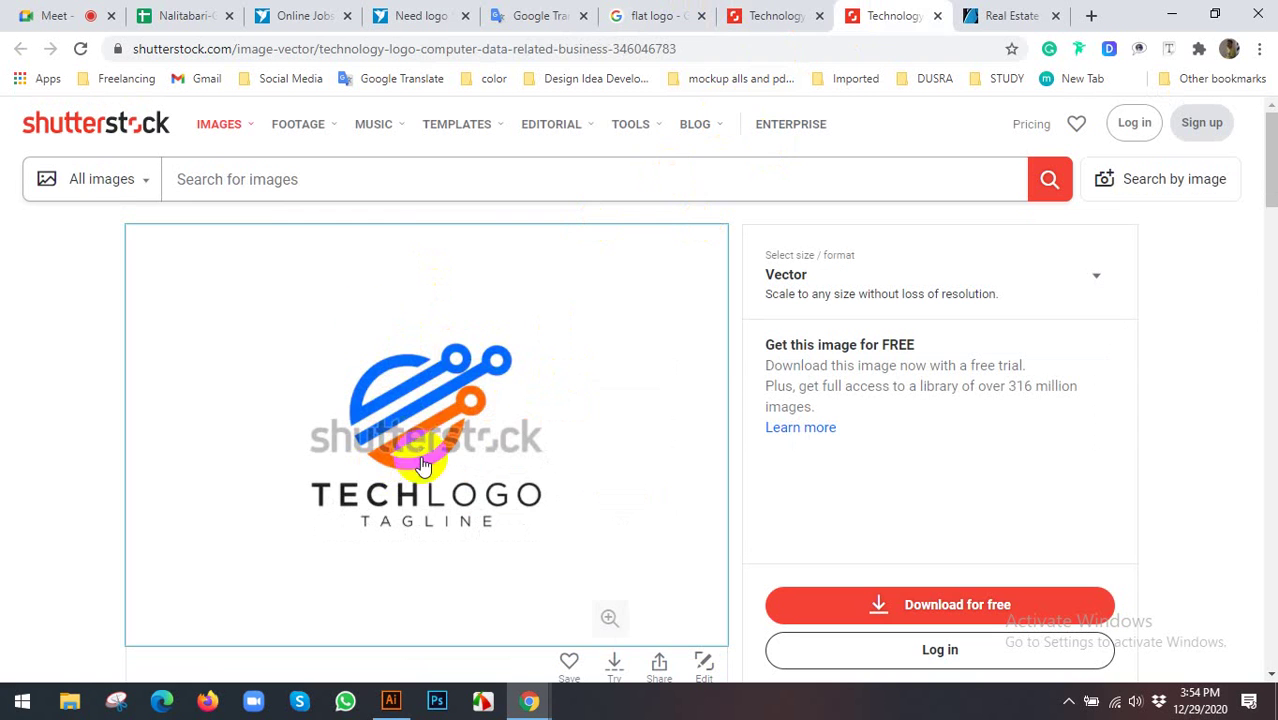
left_click(774, 15)
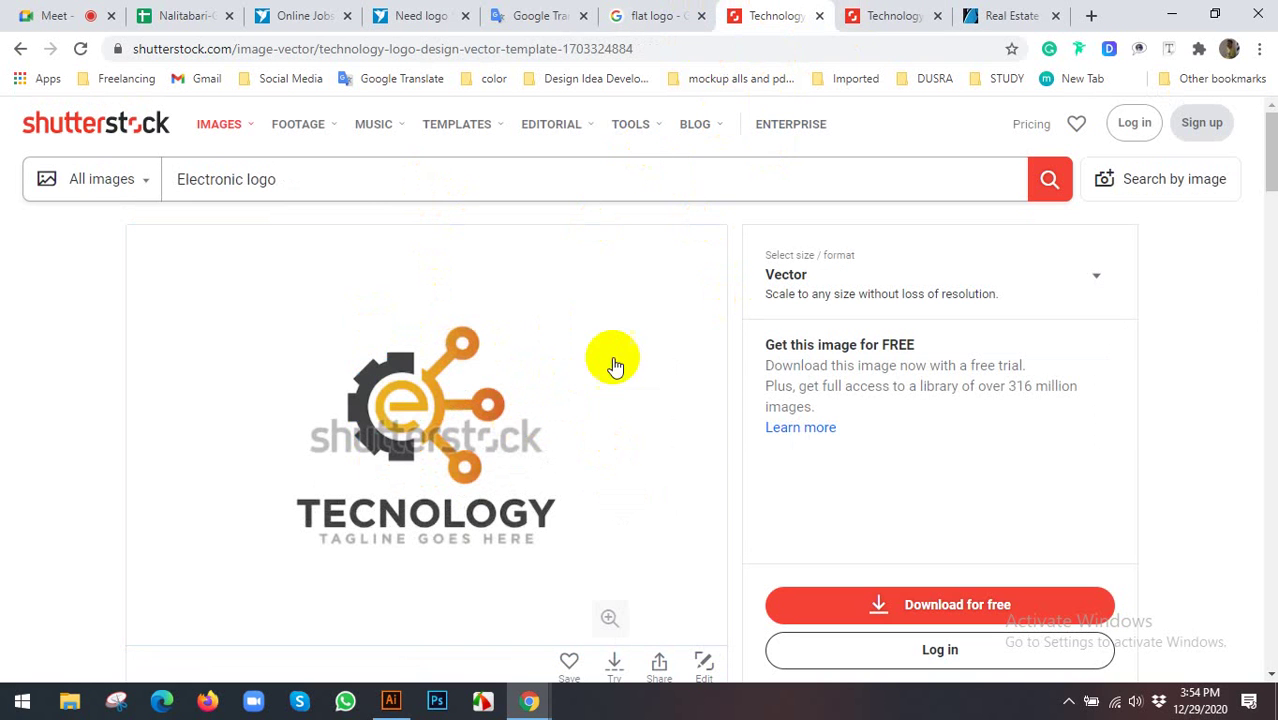
left_click(870, 12)
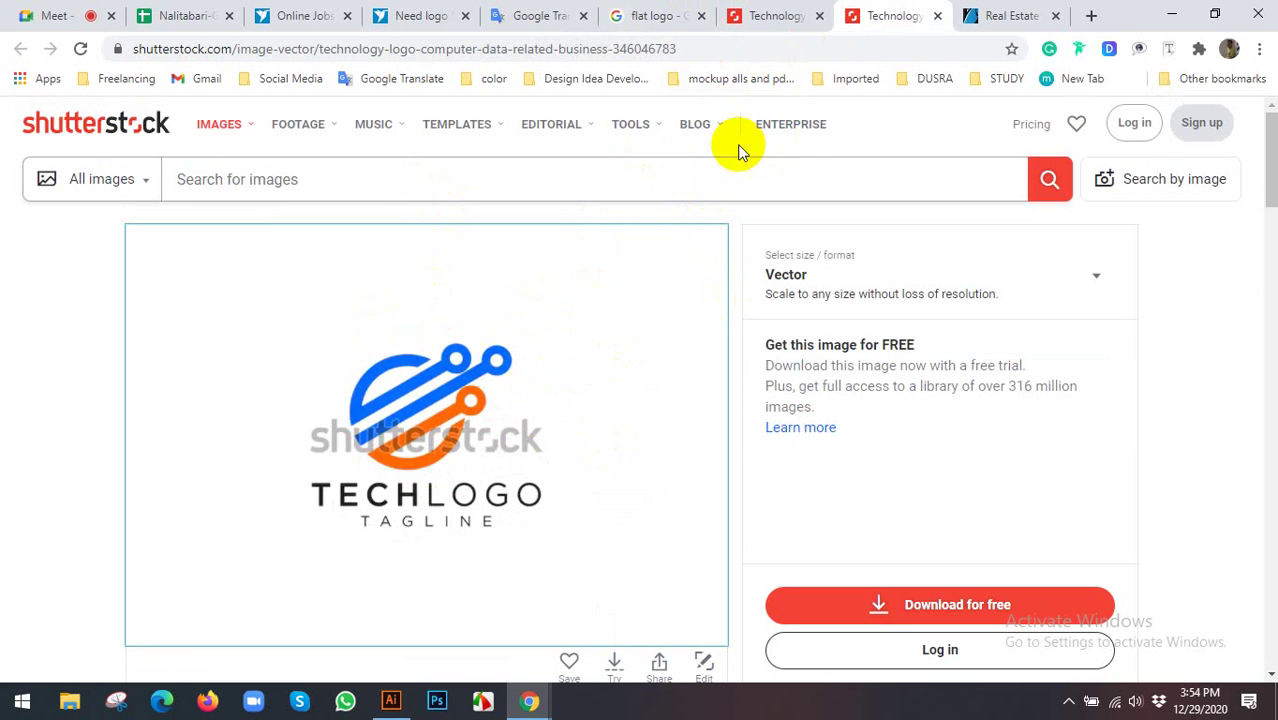
left_click(1089, 15)
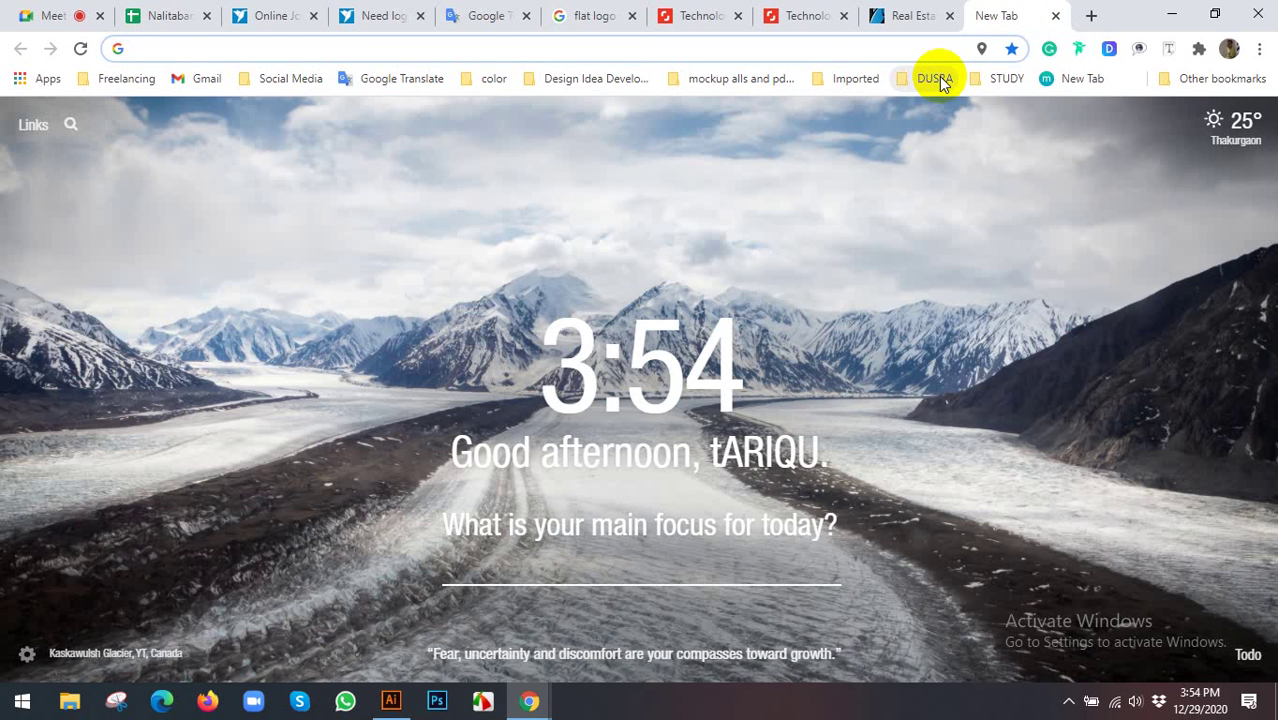
Google 'adobe color' and open color.adobe.com in a new tab
type("a")
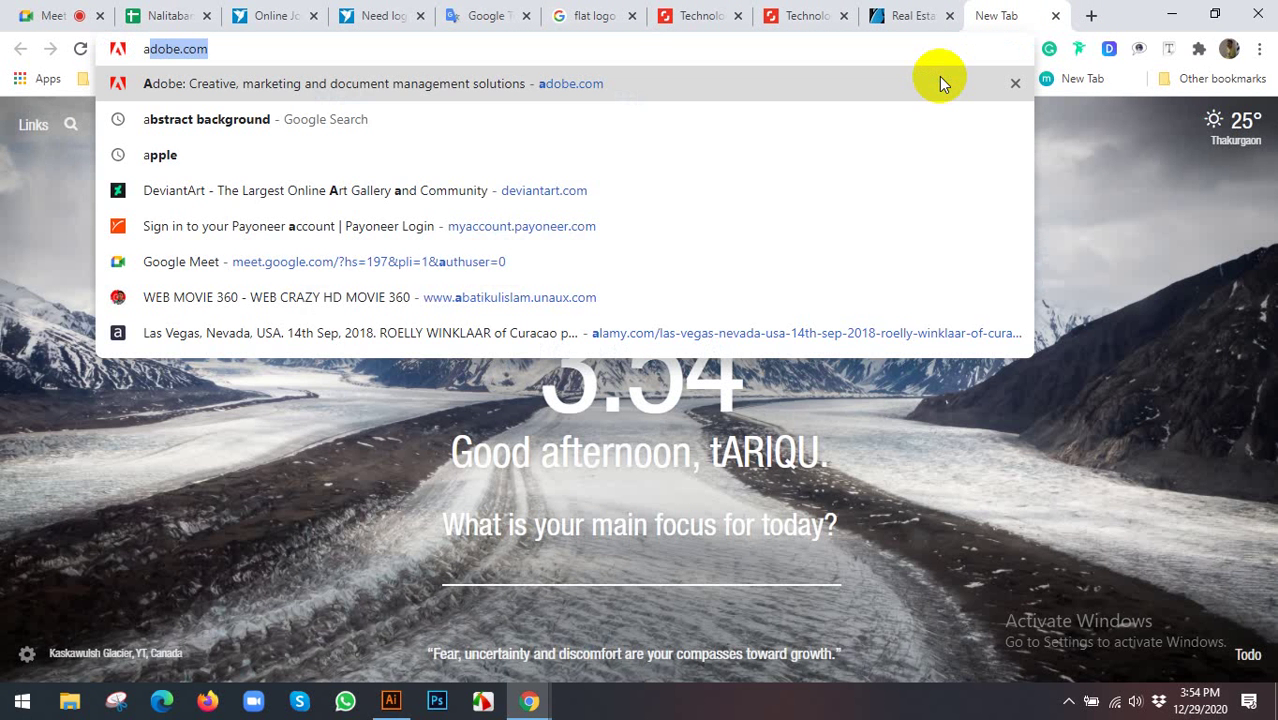
type("dobe clo")
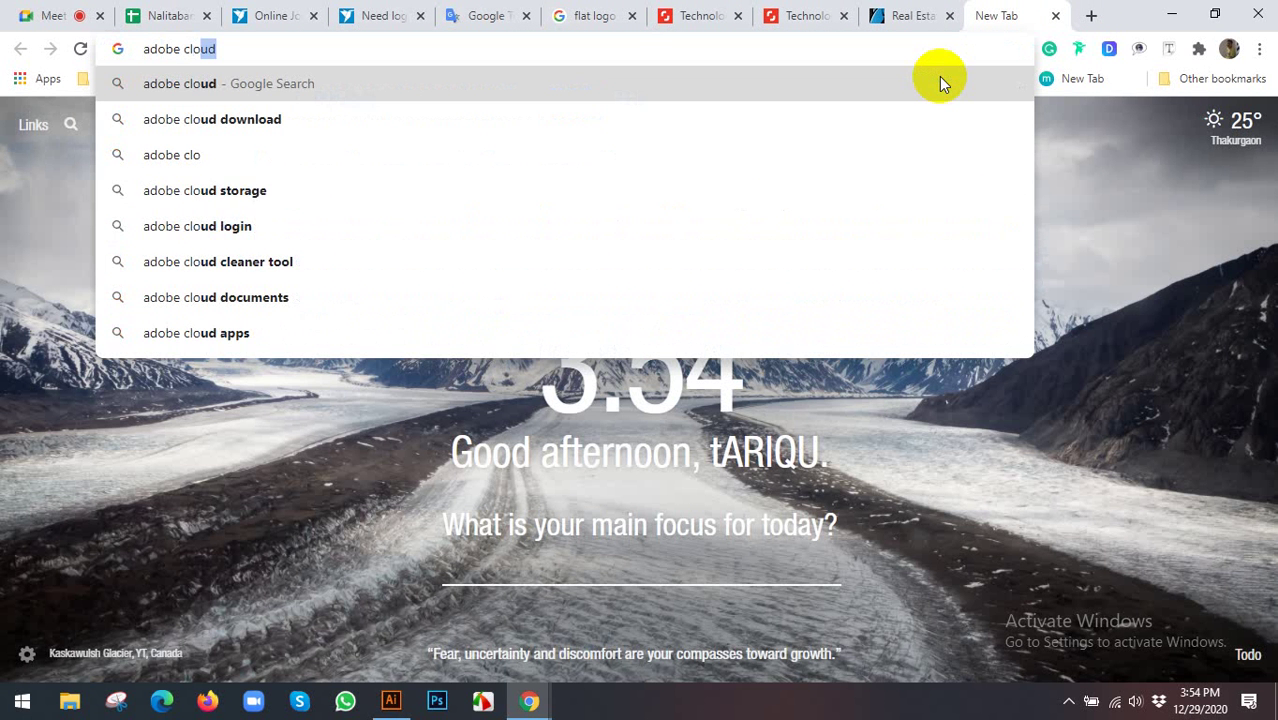
key("BackSpace")
key("BackSpace")
key("BackSpace")
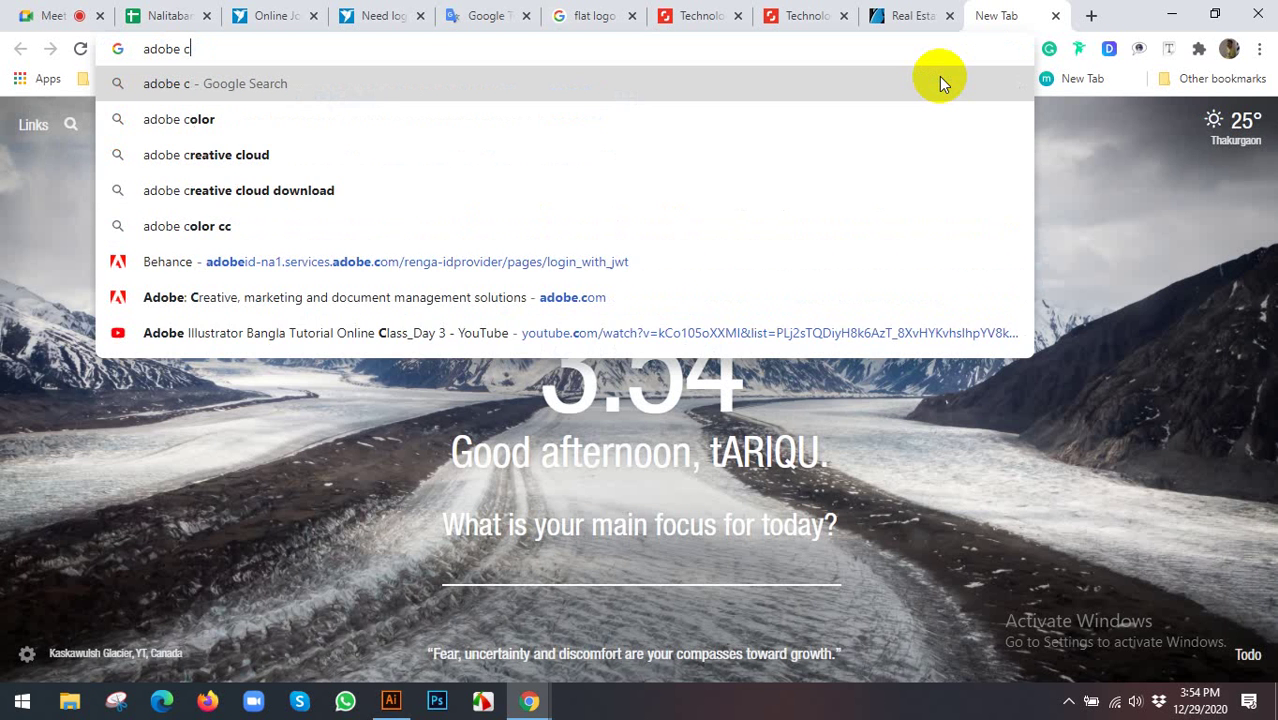
type("olor")
key("Return")
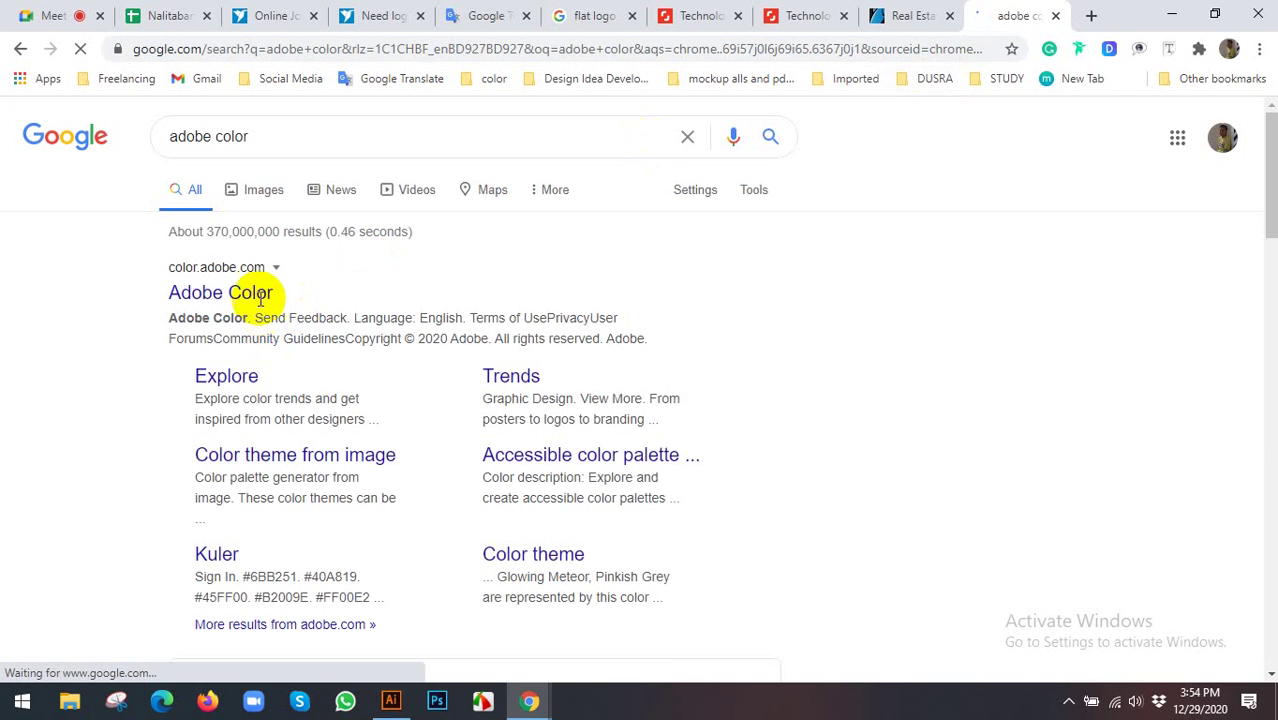
left_click(255, 293)
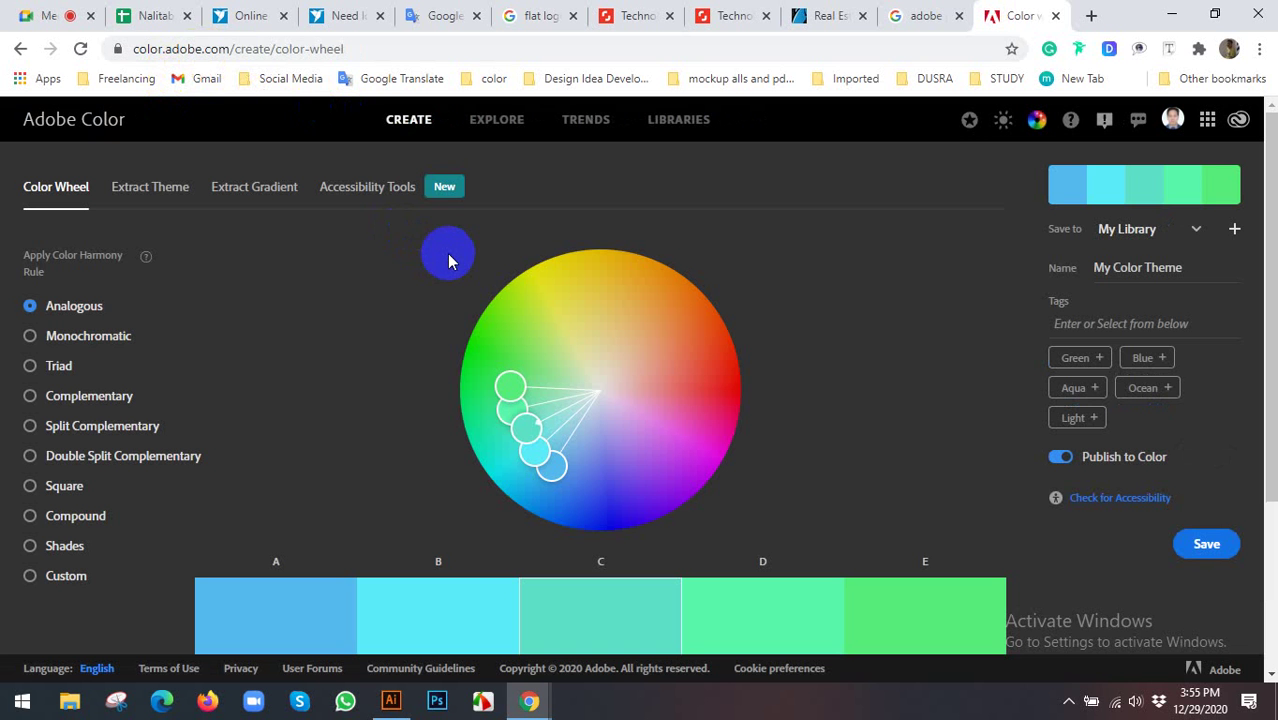
Reshape the Analogous theme to #ED7955, #9559F7, #5CE0C6, #F7F459 and #F09067
scroll(476, 297, "down", 2)
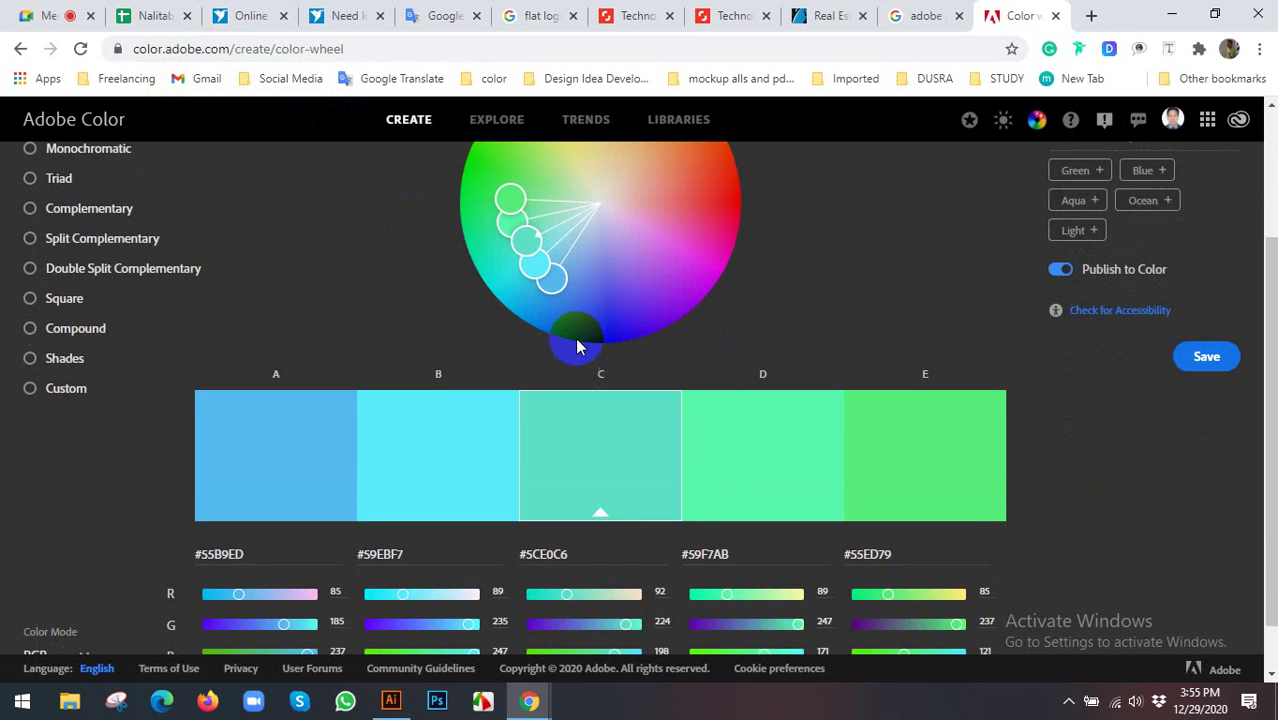
scroll(575, 340, "up", 2)
mouse_move(508, 386)
left_mouse_down()
mouse_move(531, 294)
mouse_move(602, 279)
left_mouse_up()
left_click_drag(514, 359, 491, 357)
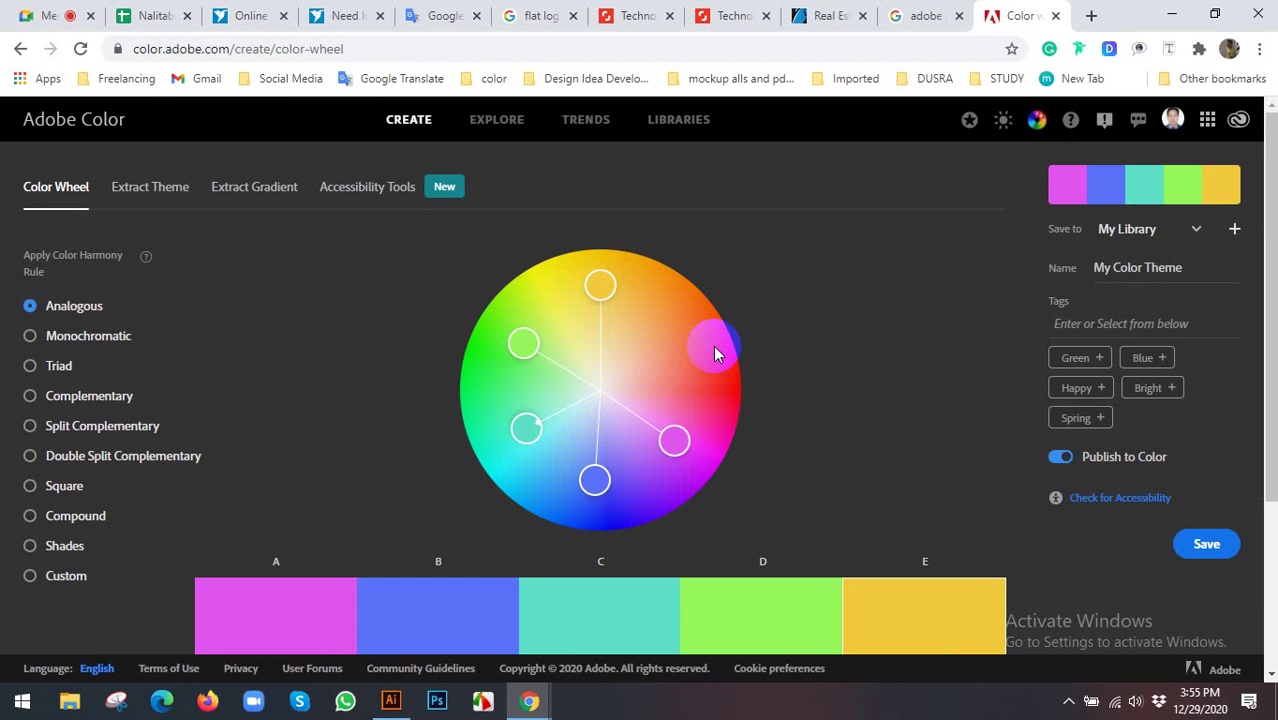
mouse_move(641, 285)
left_mouse_down()
mouse_move(657, 327)
mouse_move(638, 300)
left_mouse_up()
left_click(590, 479)
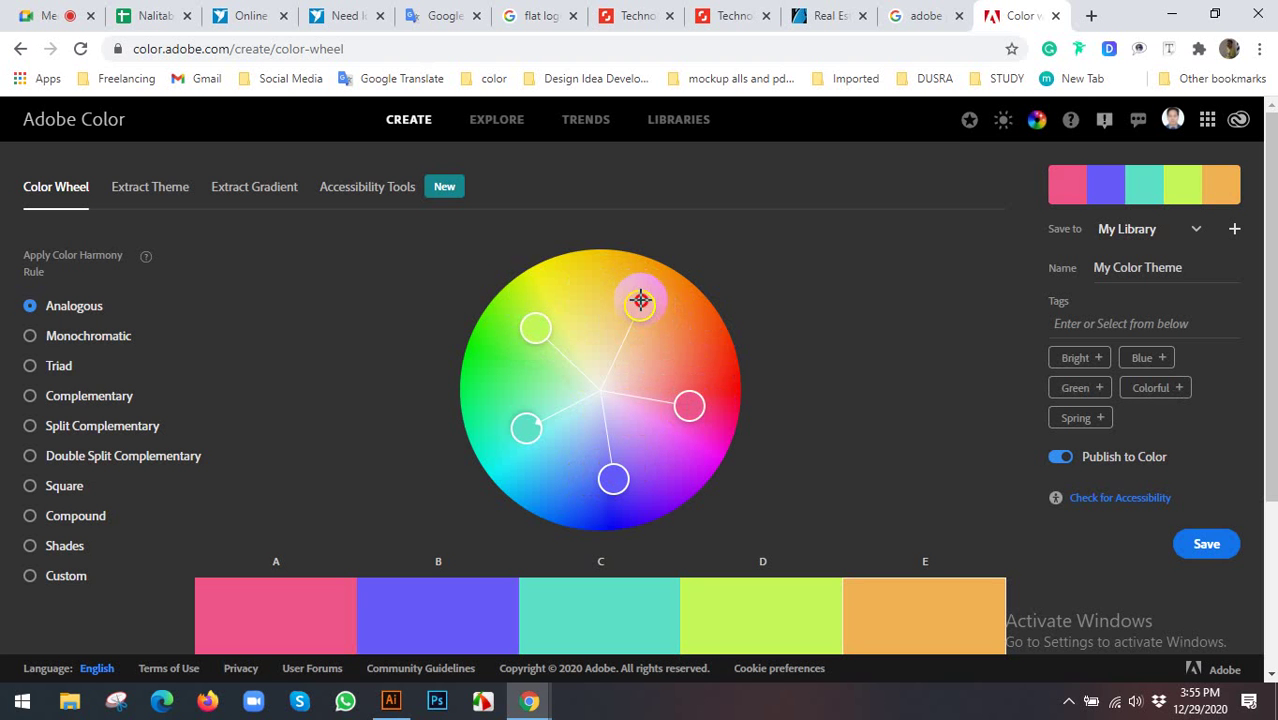
left_click_drag(640, 300, 672, 340)
scroll(402, 406, "down", 3)
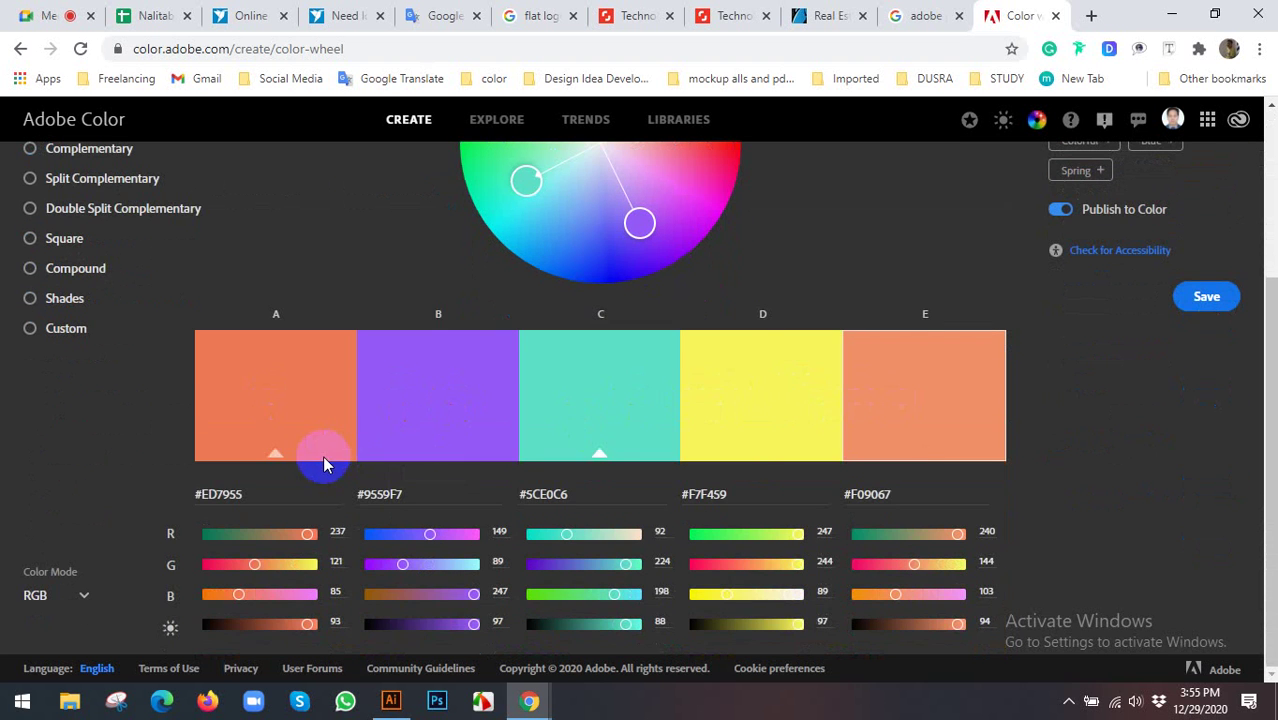
scroll(322, 463, "up", 3)
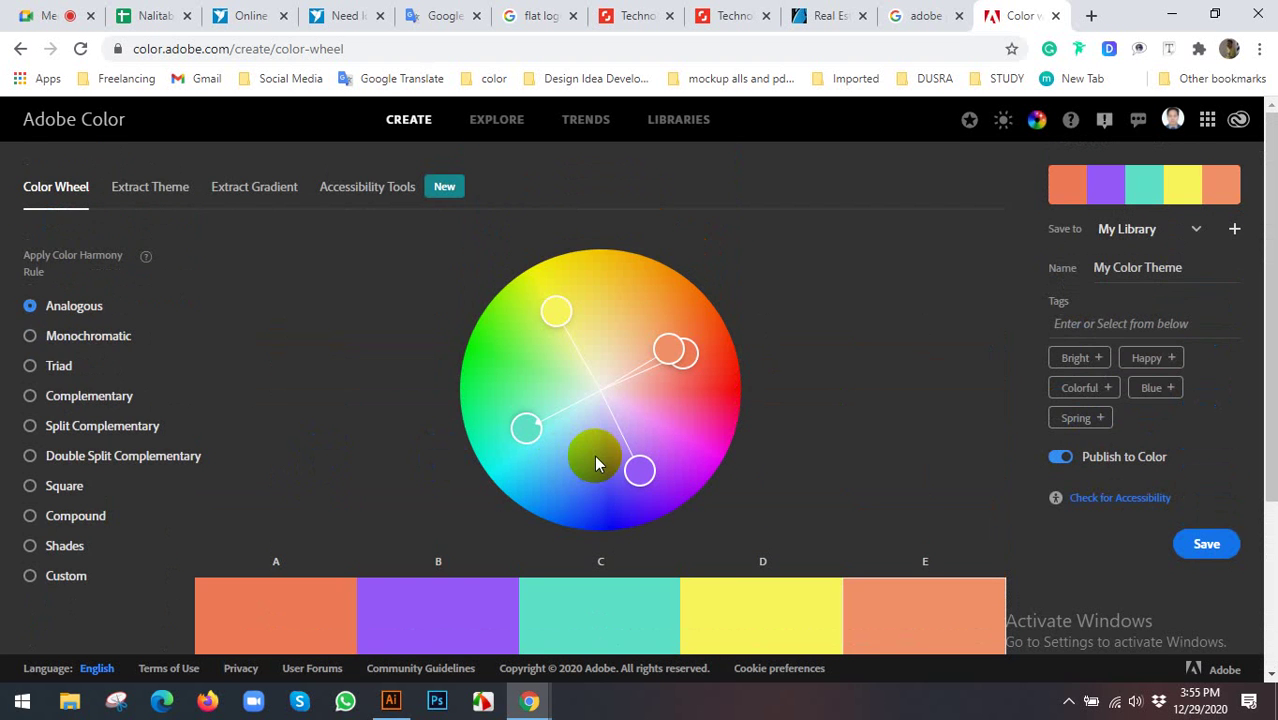
Search Google Images for 'color wheel'
left_click(541, 15)
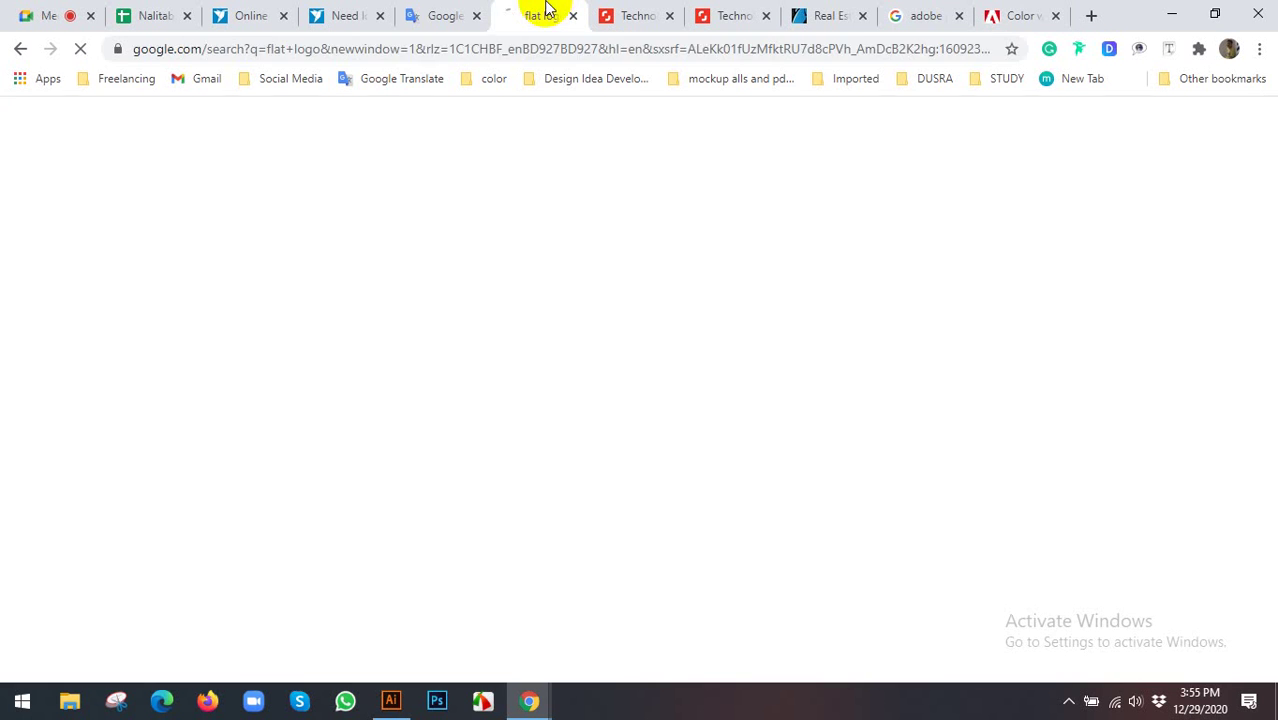
left_click(397, 55)
type("l")
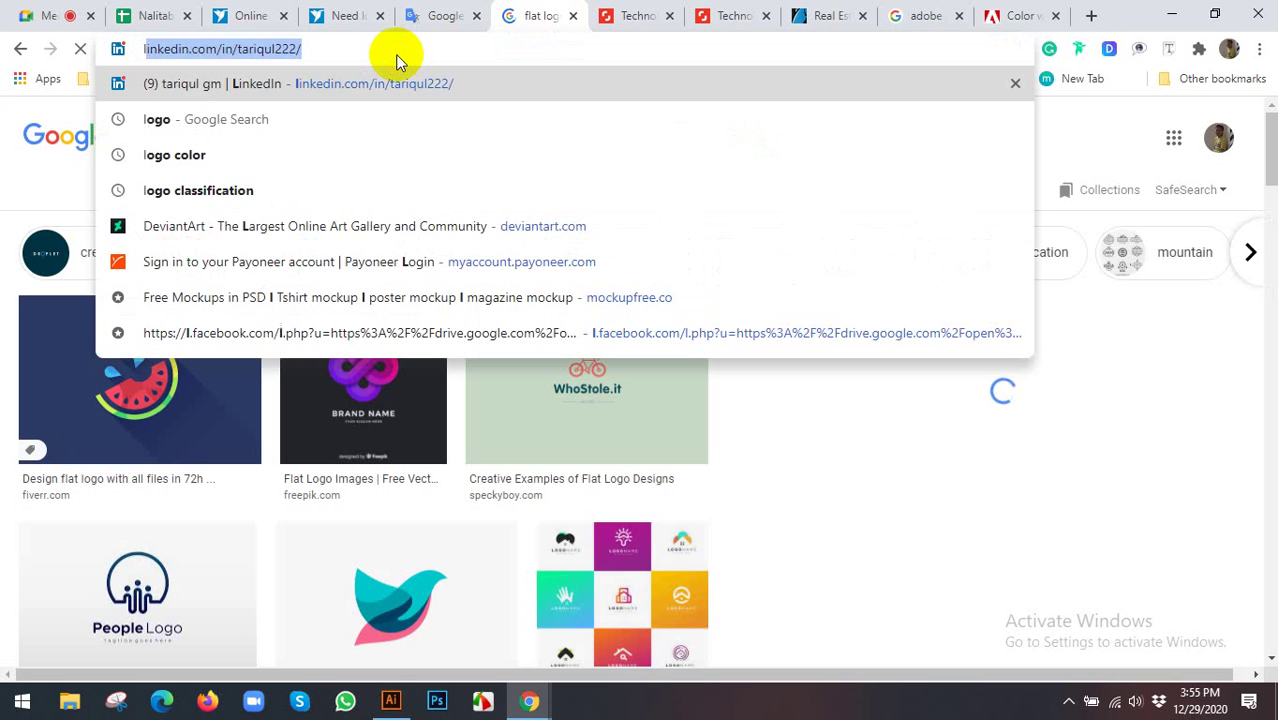
type("og")
key("BackSpace")
key("BackSpace")
key("BackSpace")
key("BackSpace")
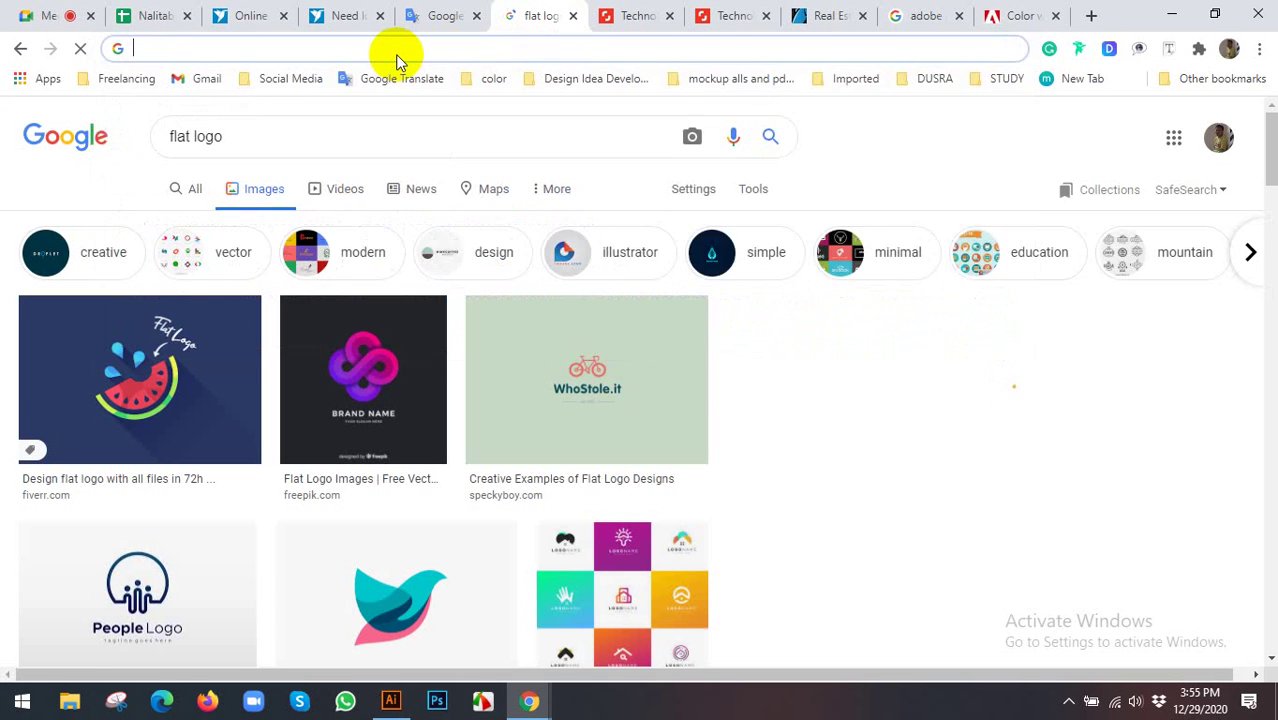
type("color wh")
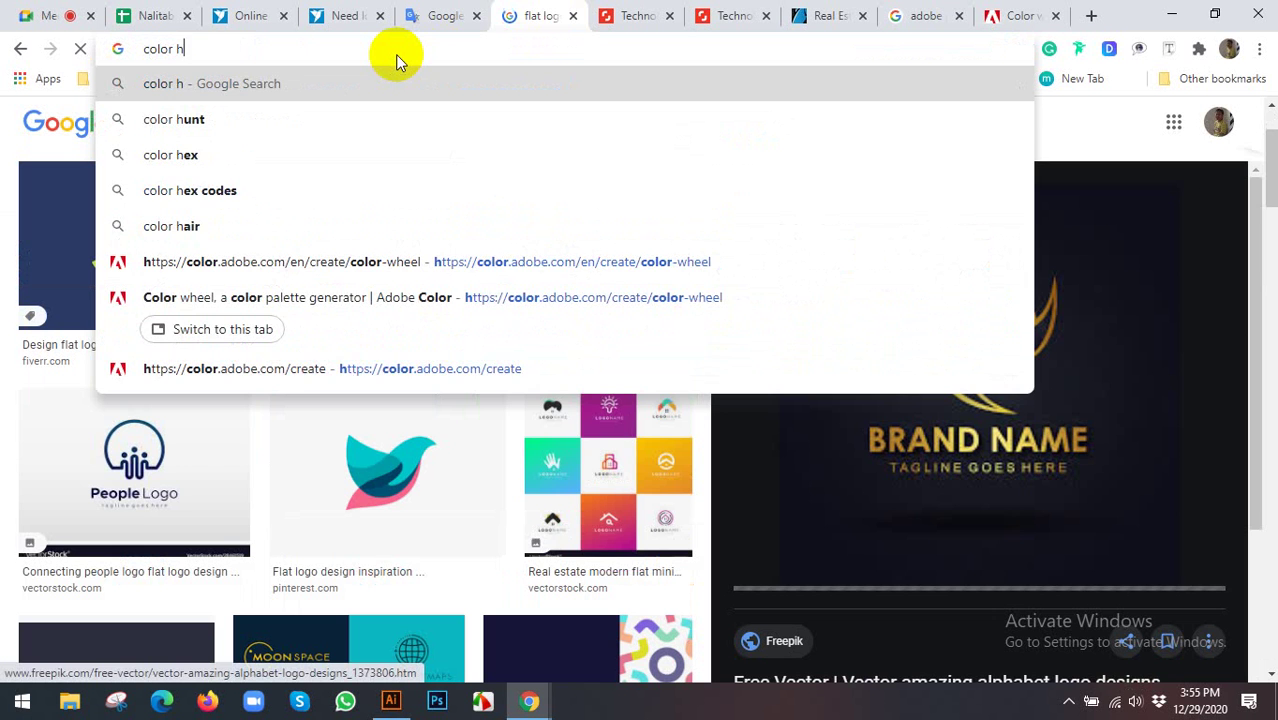
key("BackSpace")
type("wh")
key("Return")
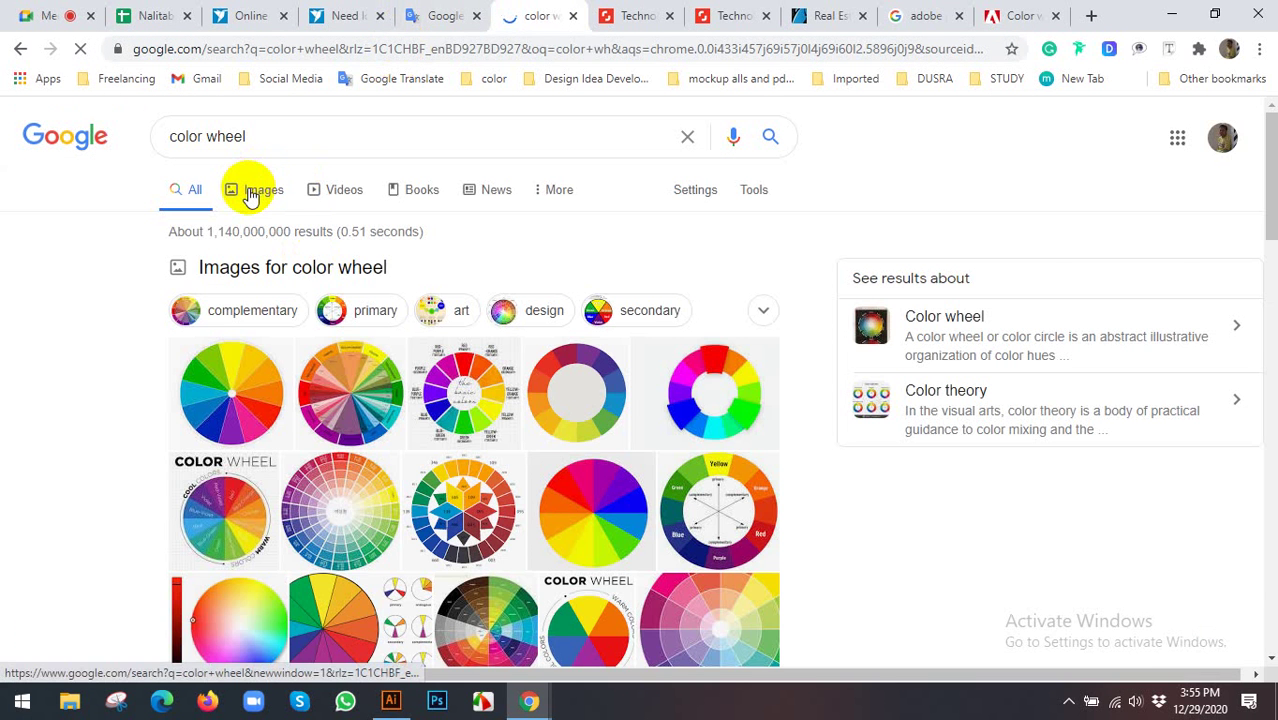
left_click(251, 192)
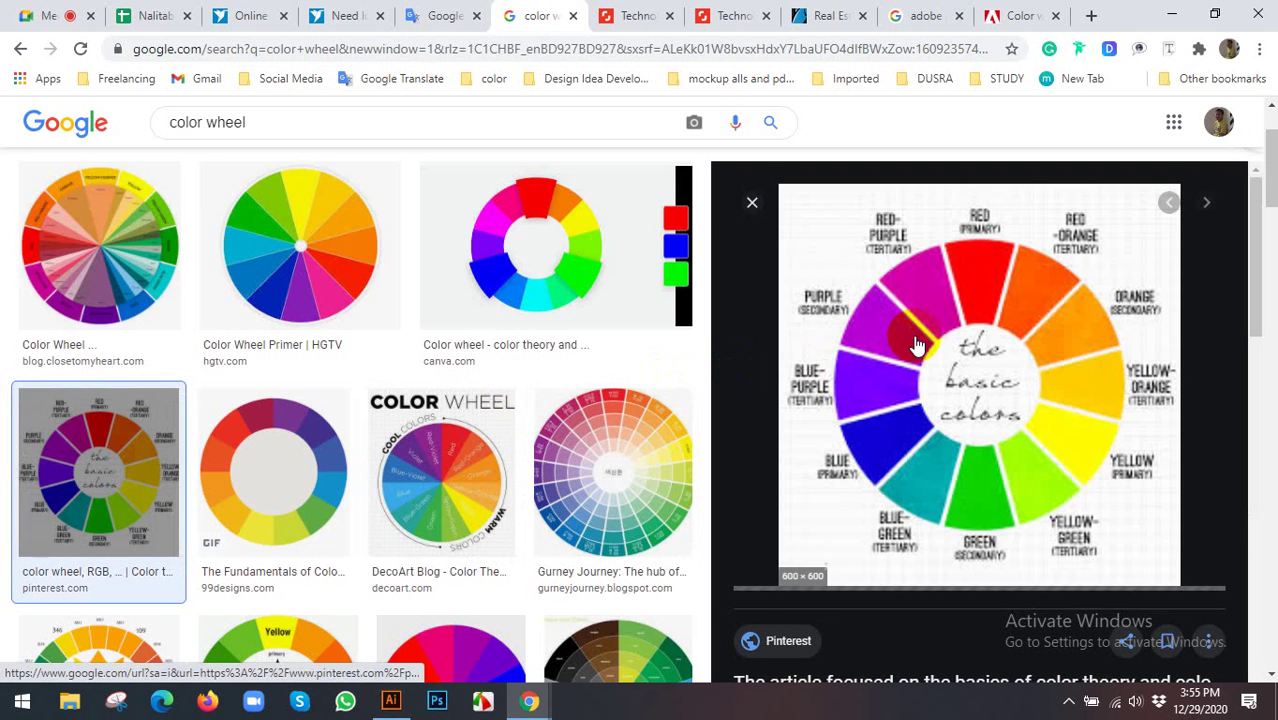
Preview the Skyline primary/complementary color wheel and scroll through the image results
scroll(355, 395, "down", 2)
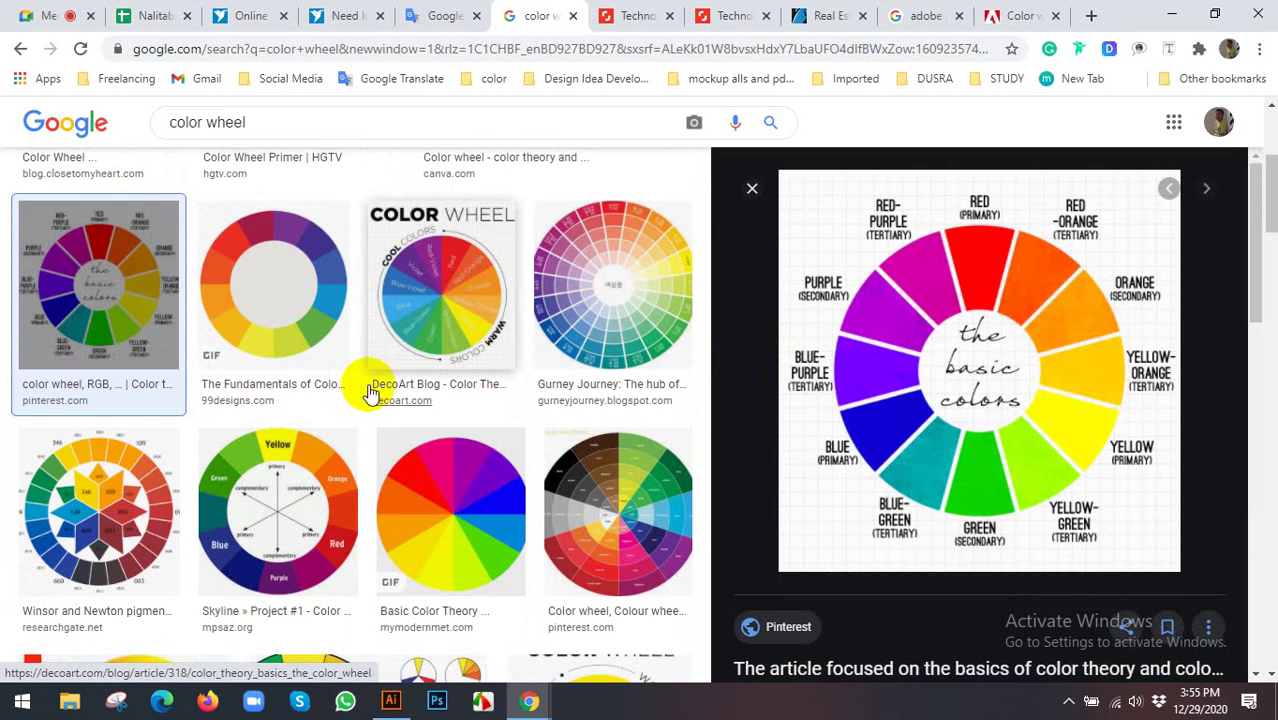
scroll(340, 395, "down", 1)
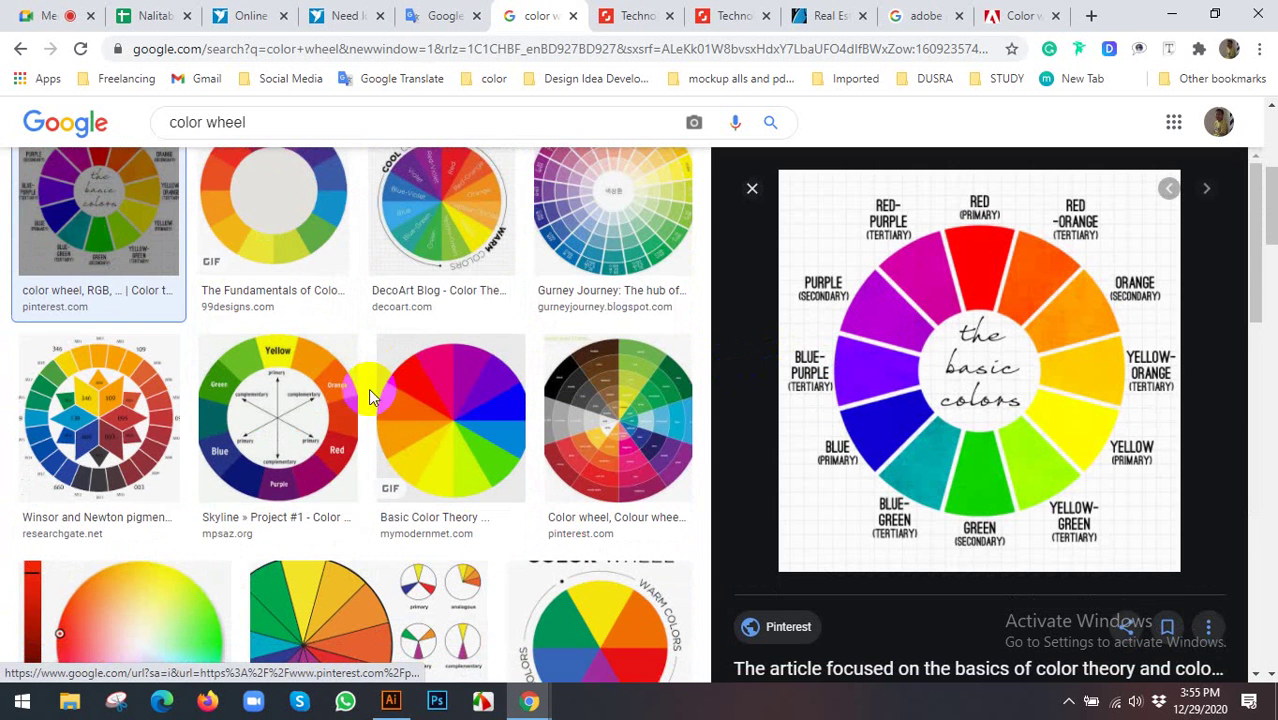
left_click(300, 387)
scroll(310, 383, "down", 1)
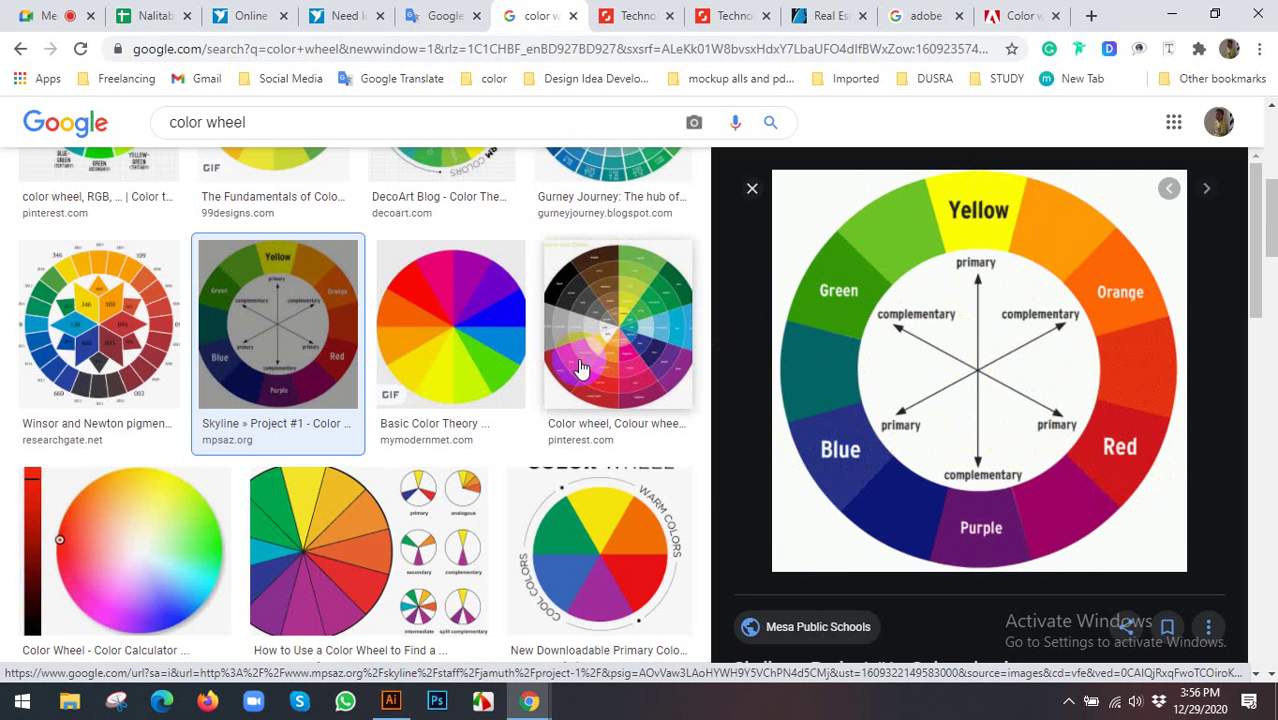
scroll(570, 375, "down", 4)
scroll(300, 408, "down", 1)
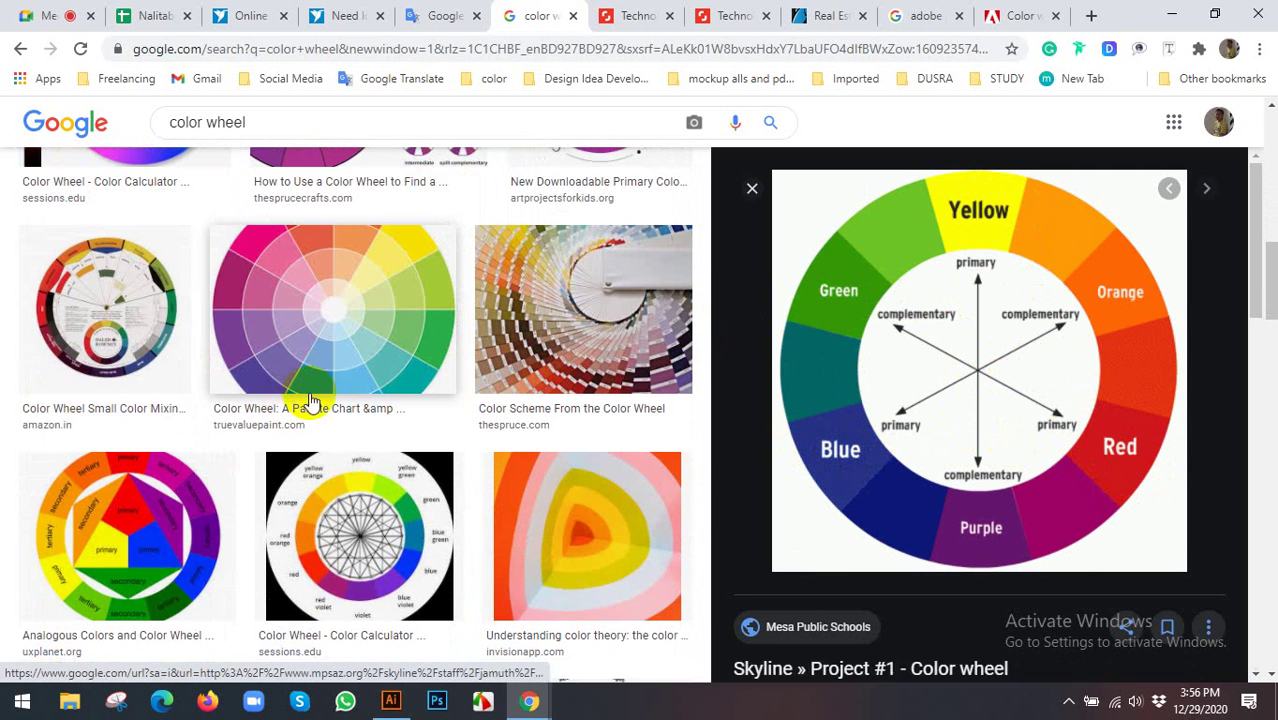
scroll(358, 388, "down", 2)
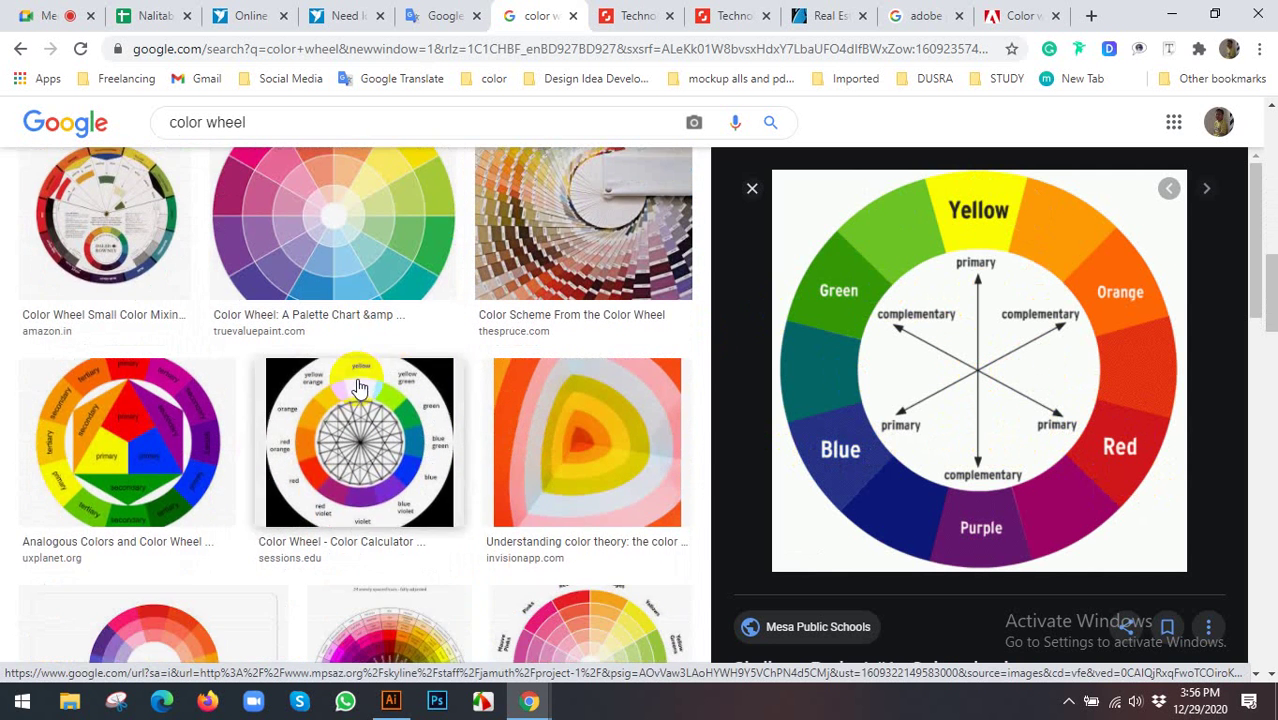
scroll(990, 328, "up", 2)
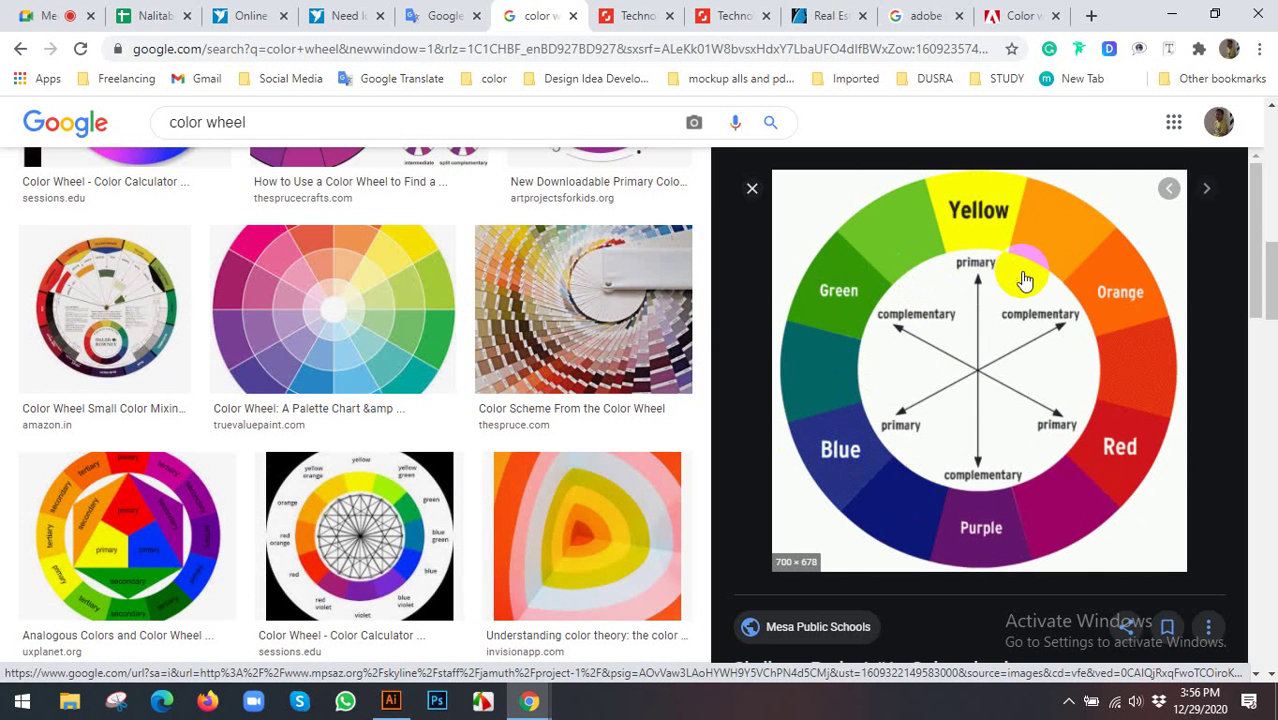
scroll(990, 272, "down", 3)
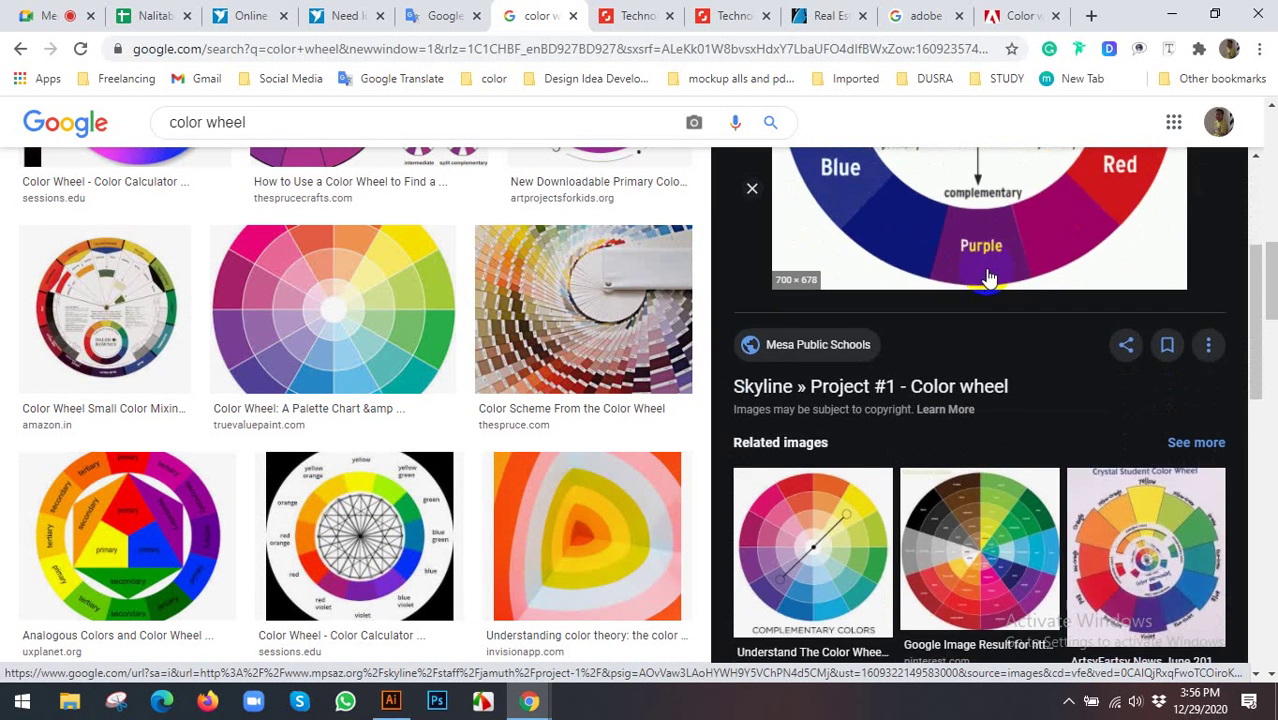
scroll(960, 285, "down", 5)
scroll(390, 370, "down", 2)
scroll(392, 370, "down", 1)
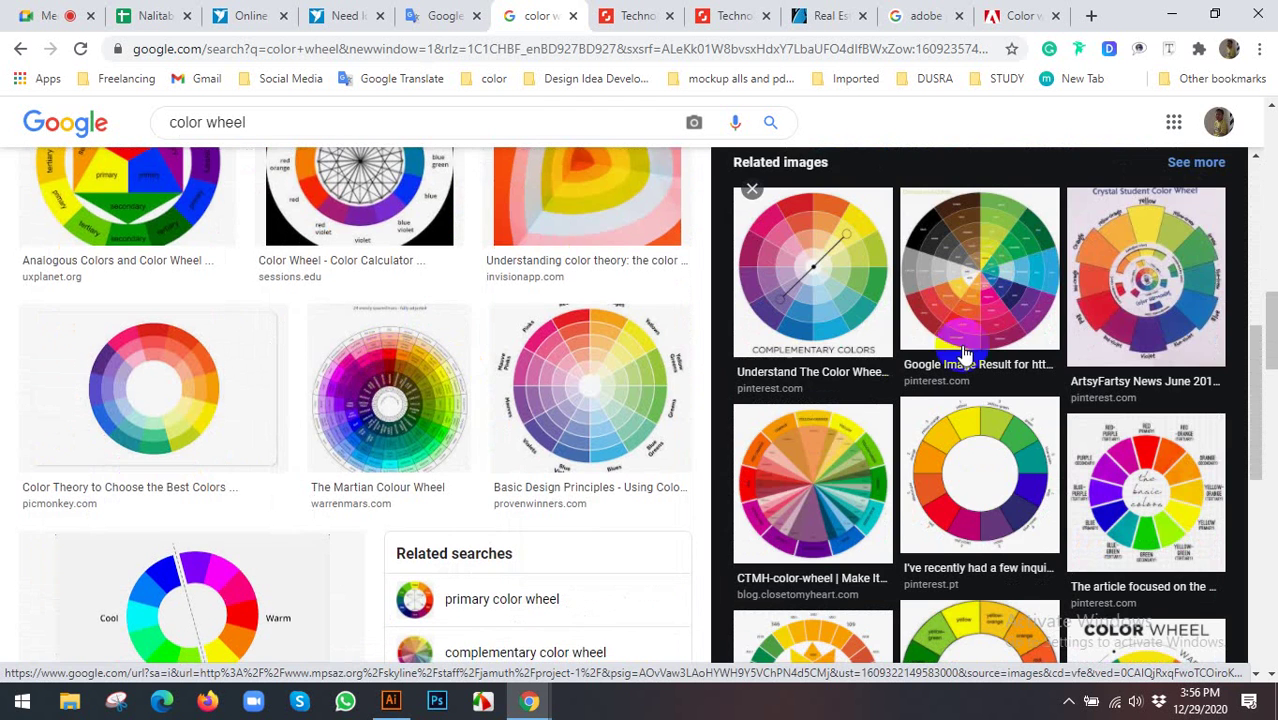
scroll(941, 280, "up", 5)
scroll(978, 350, "up", 3)
scroll(620, 375, "up", 4)
scroll(493, 380, "up", 3)
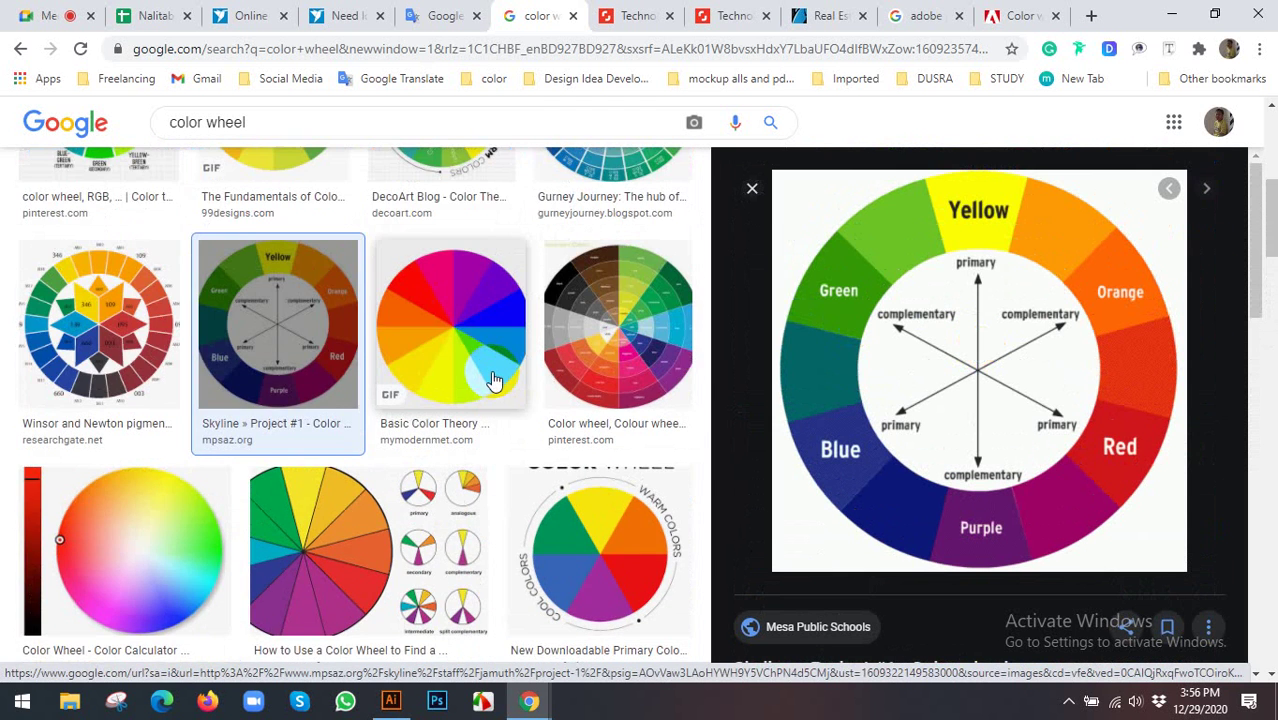
scroll(510, 372, "up", 3)
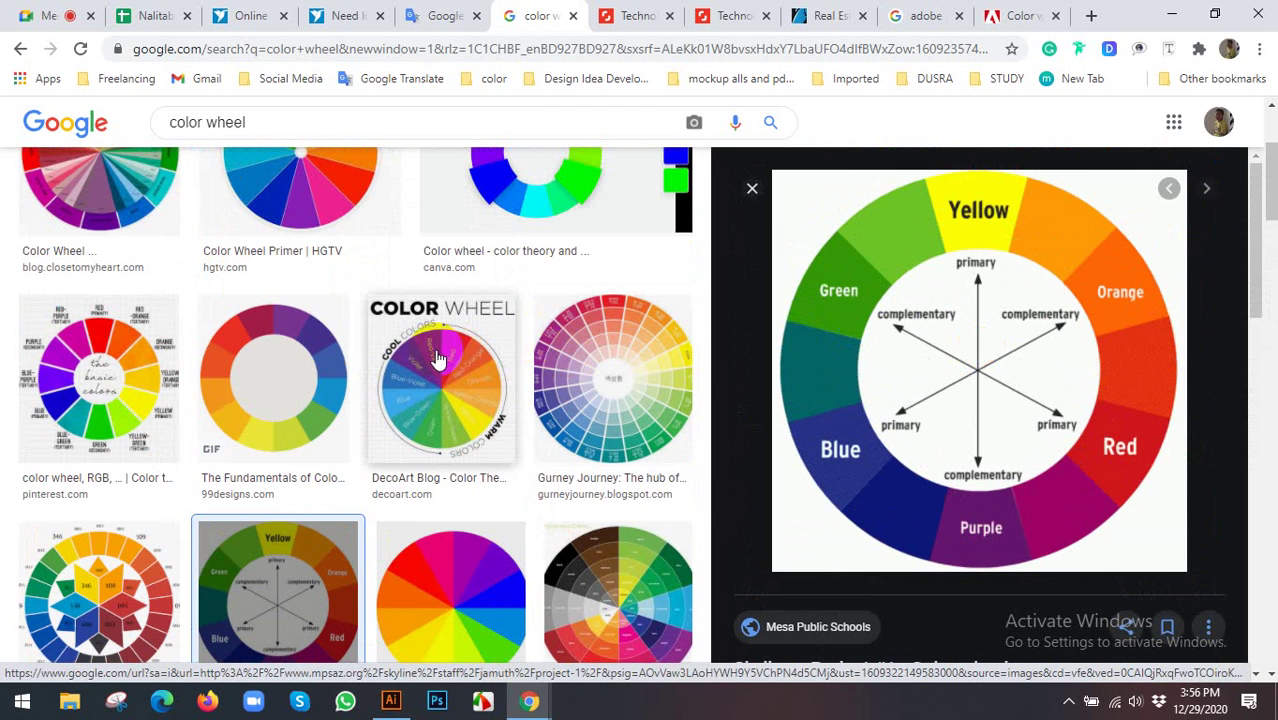
scroll(435, 343, "up", 2)
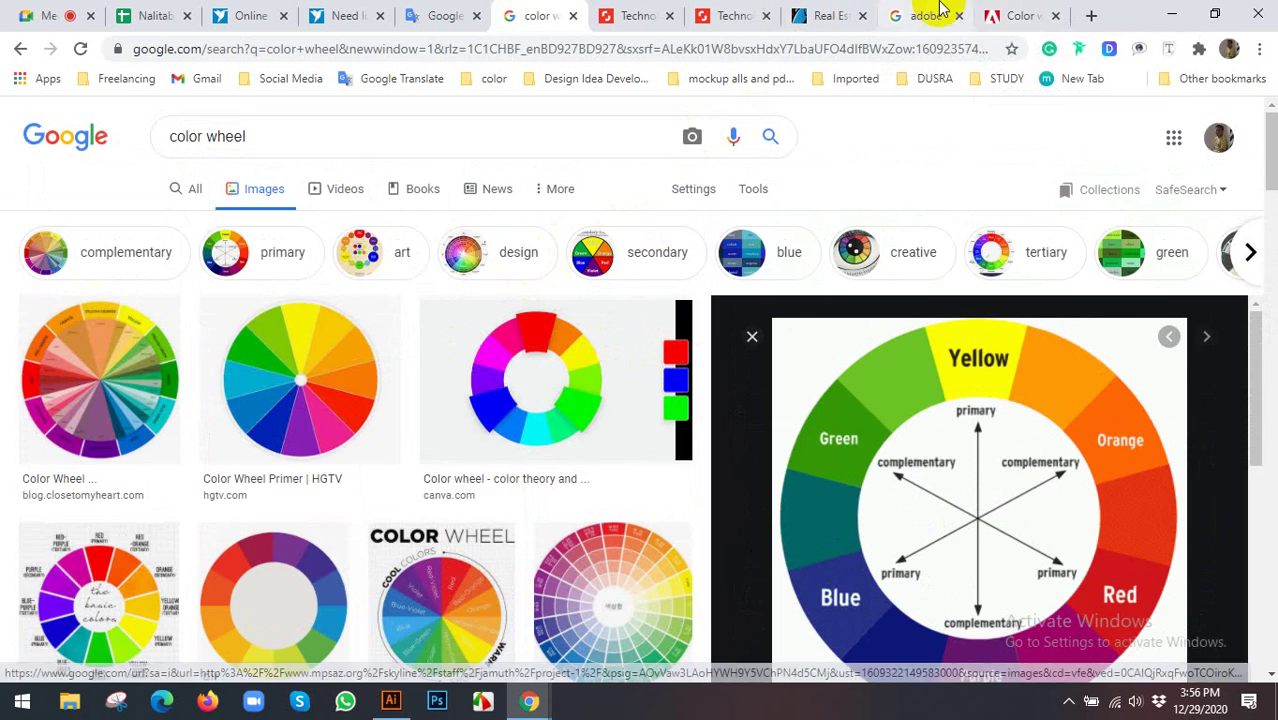
Copy the Adobe Color wheel URL and send it in the Meet class chat
left_click(1015, 15)
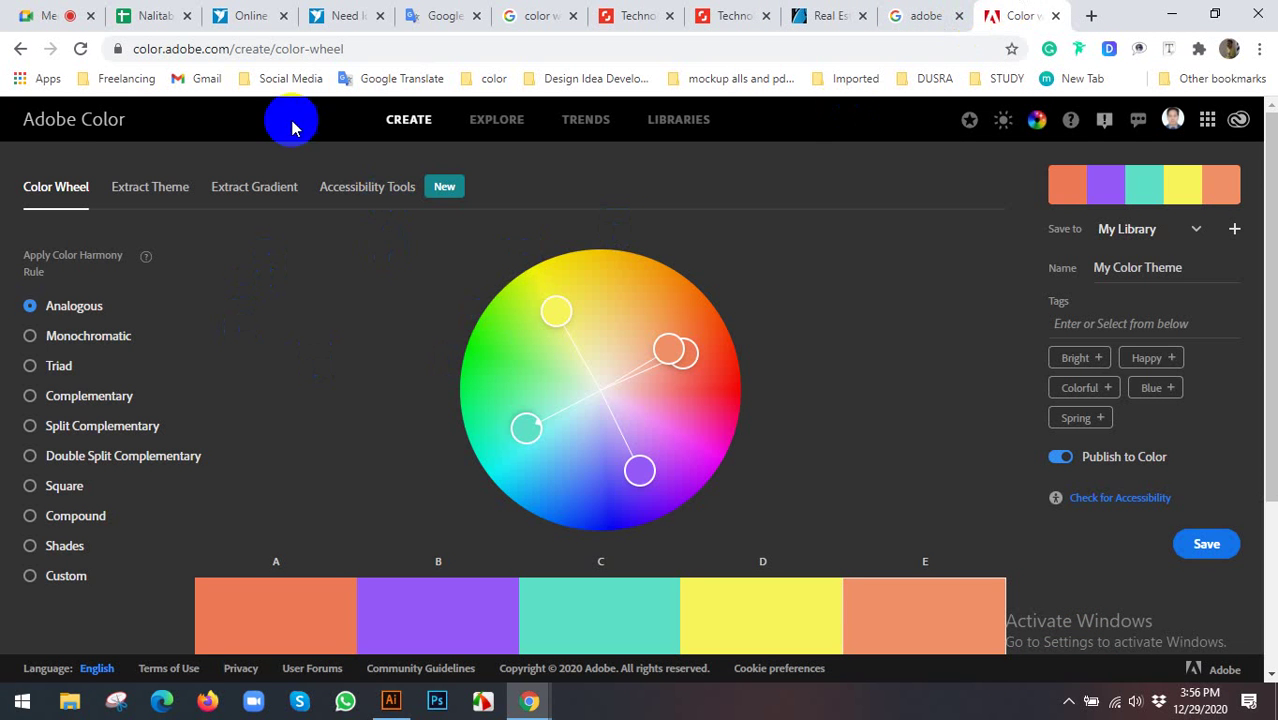
left_click(265, 50)
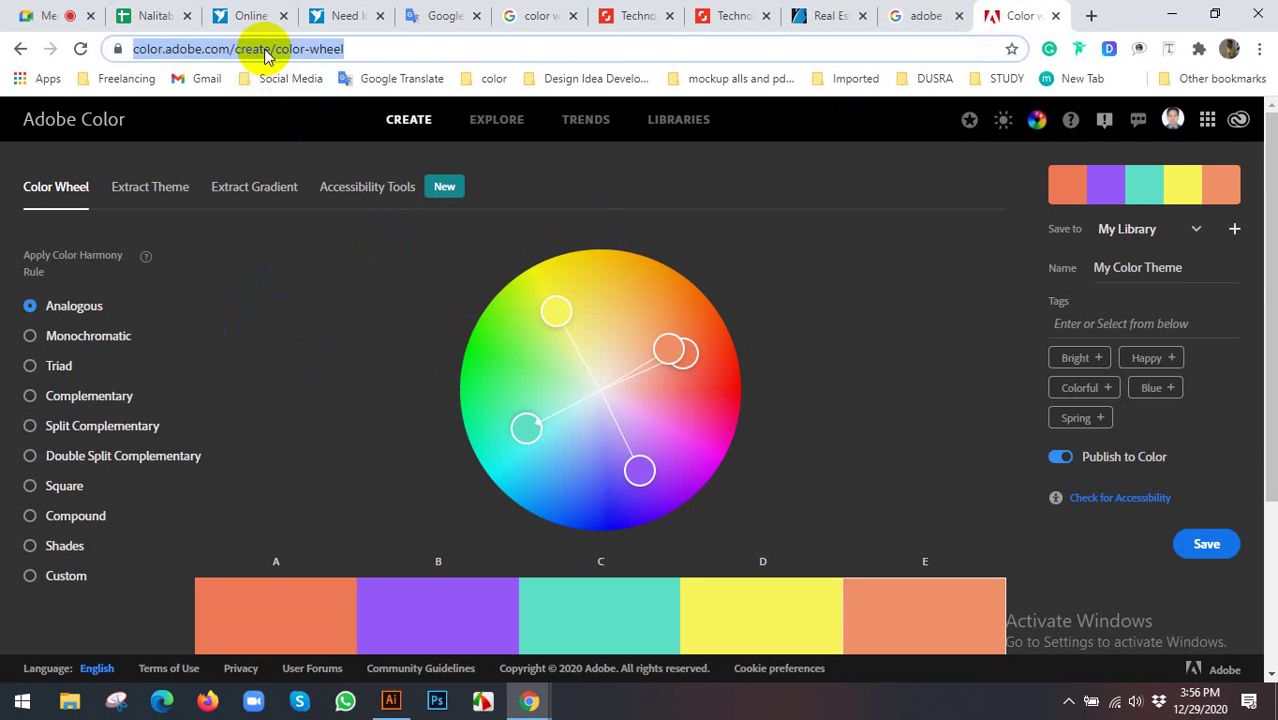
left_click(30, 15)
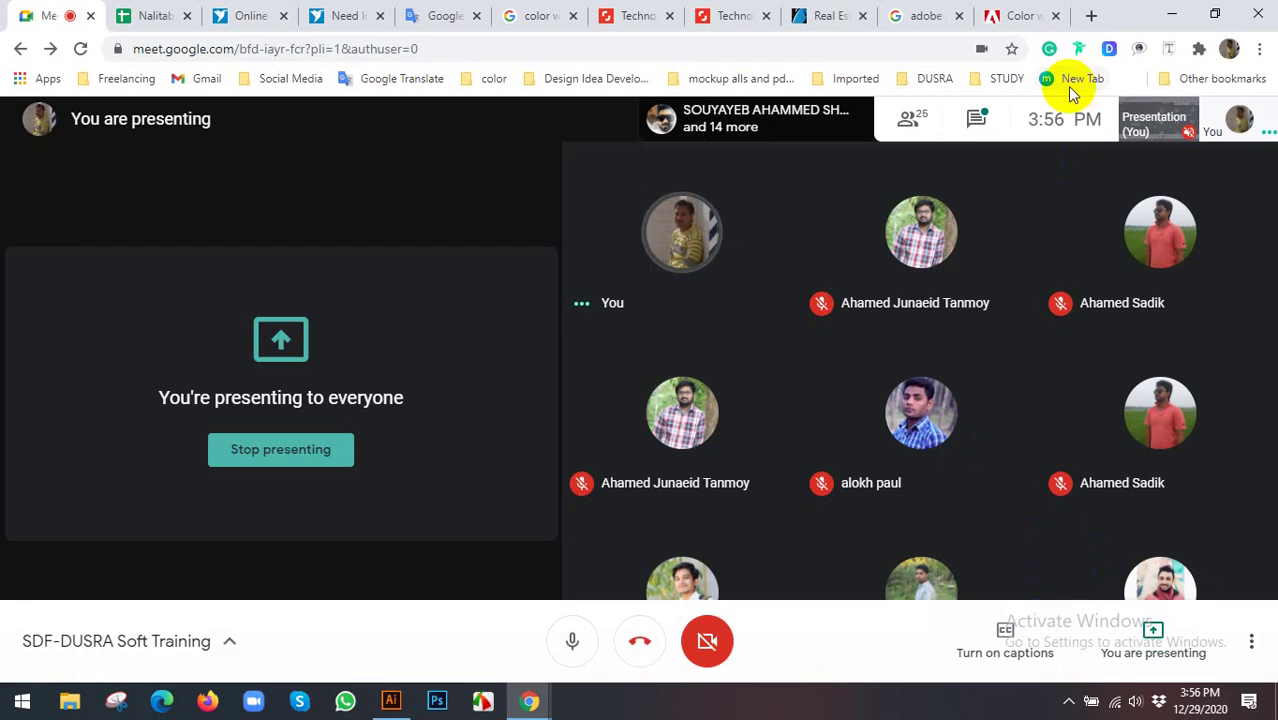
left_click(976, 118)
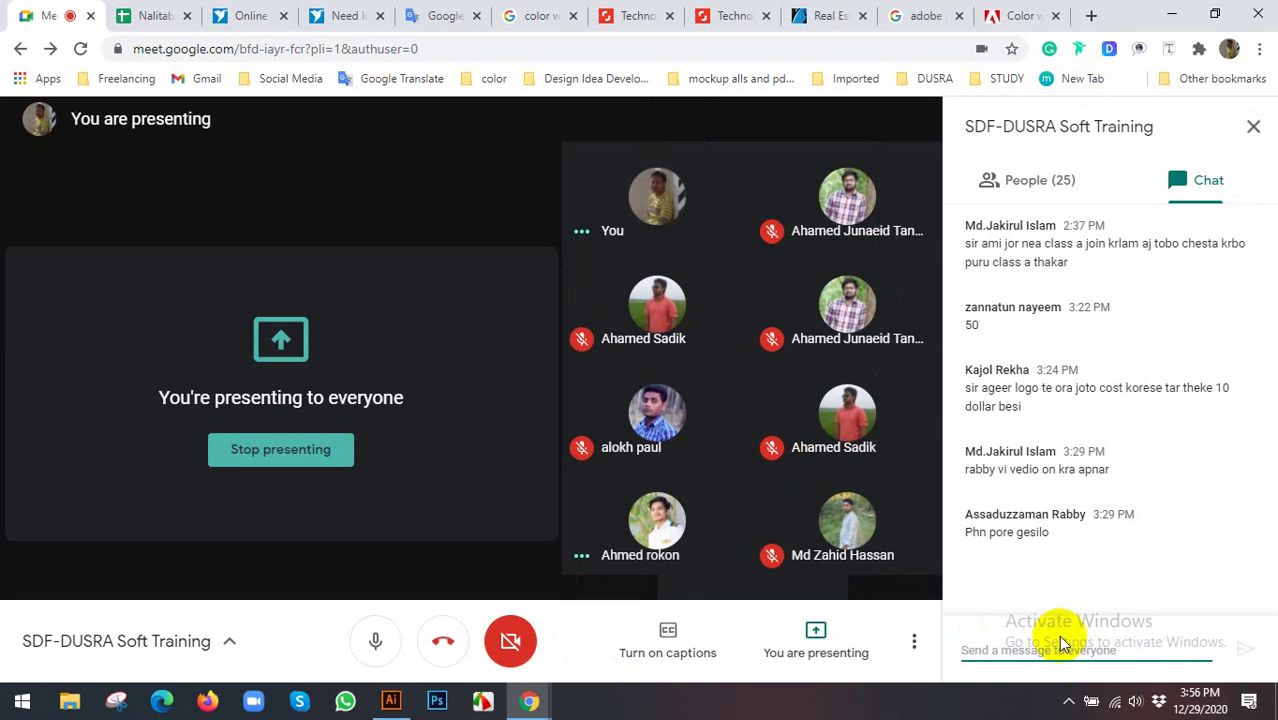
type("https://color.adobe.com/create/color-wheel")
key("Return")
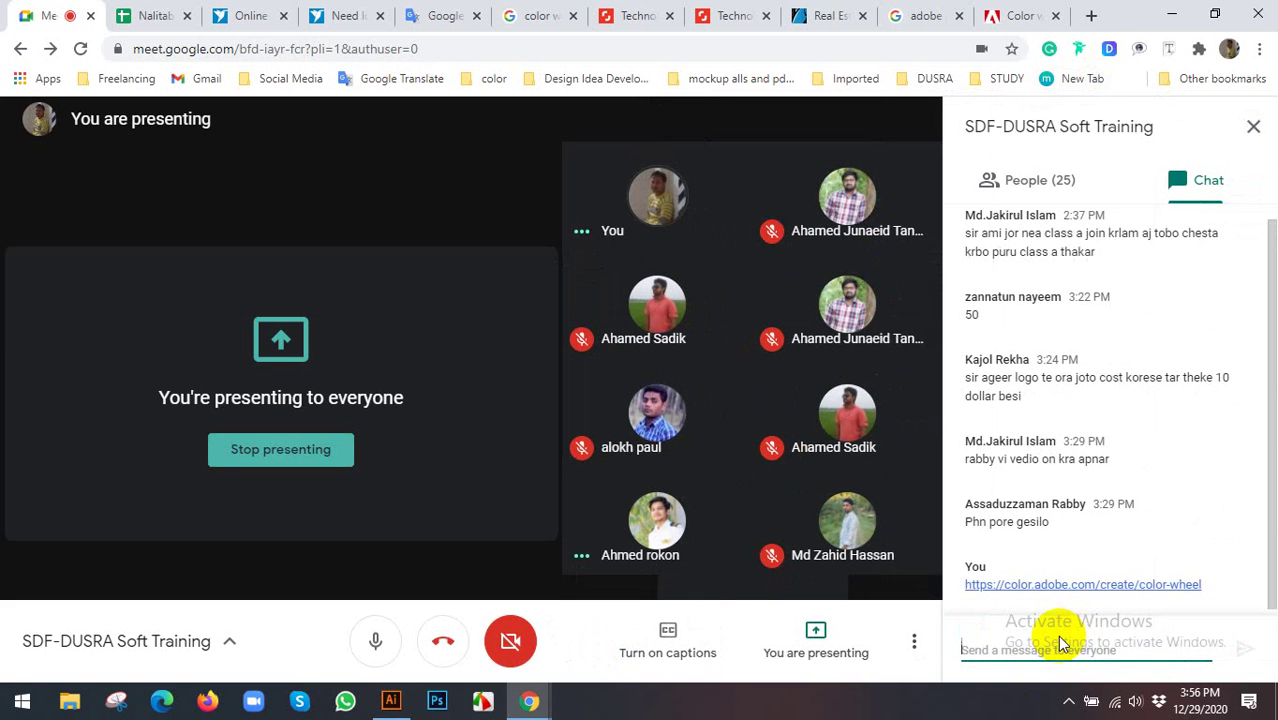
Close the chat and participant panels and go back to the Adobe Color tab
left_click(1252, 127)
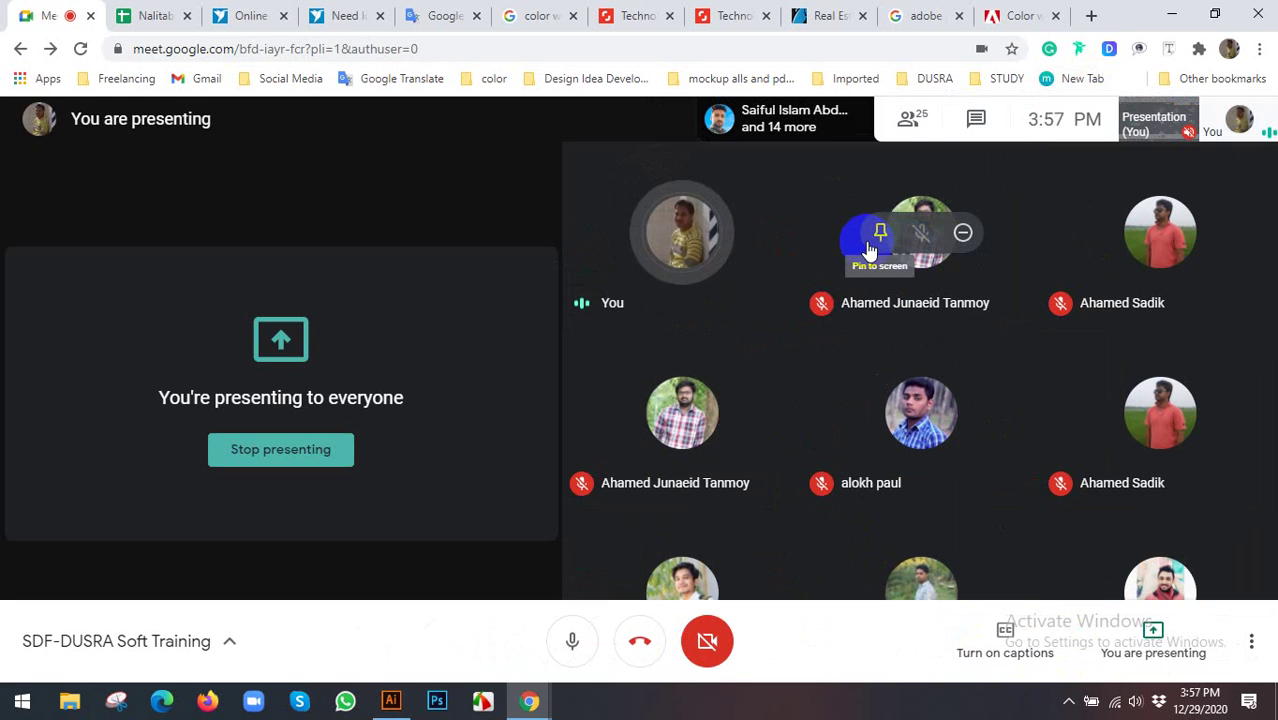
left_click(903, 123)
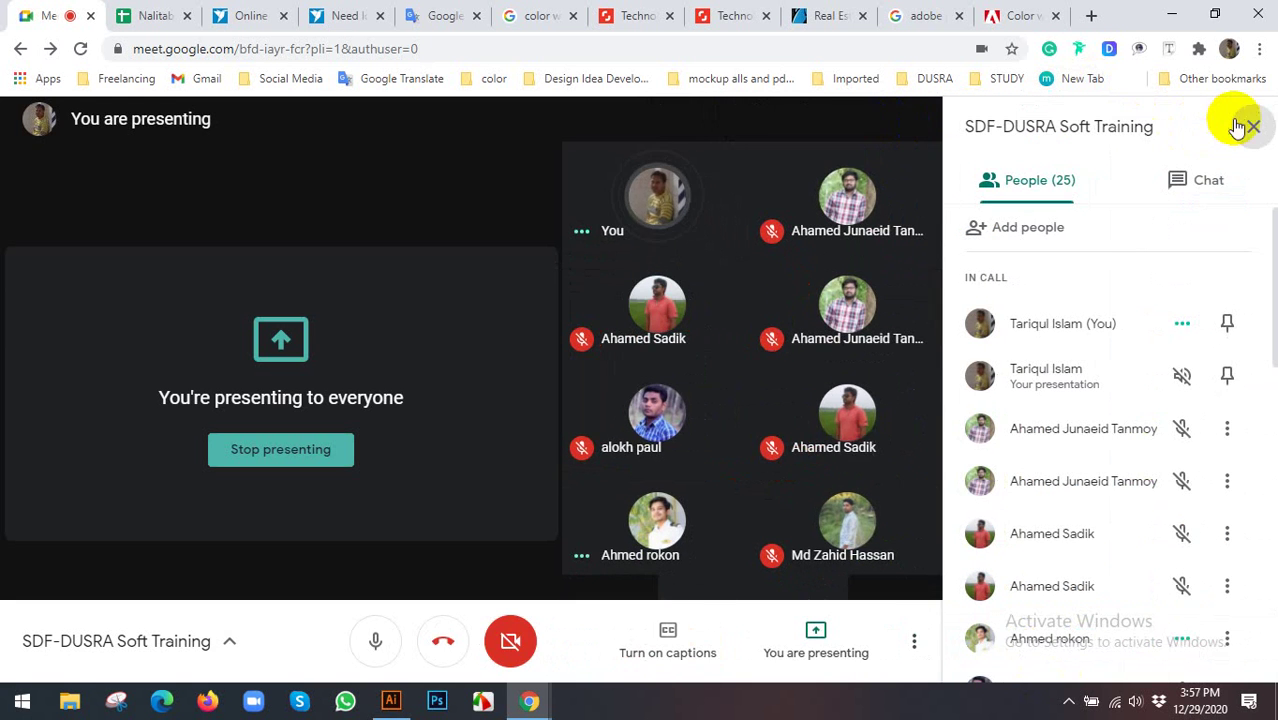
left_click(1252, 126)
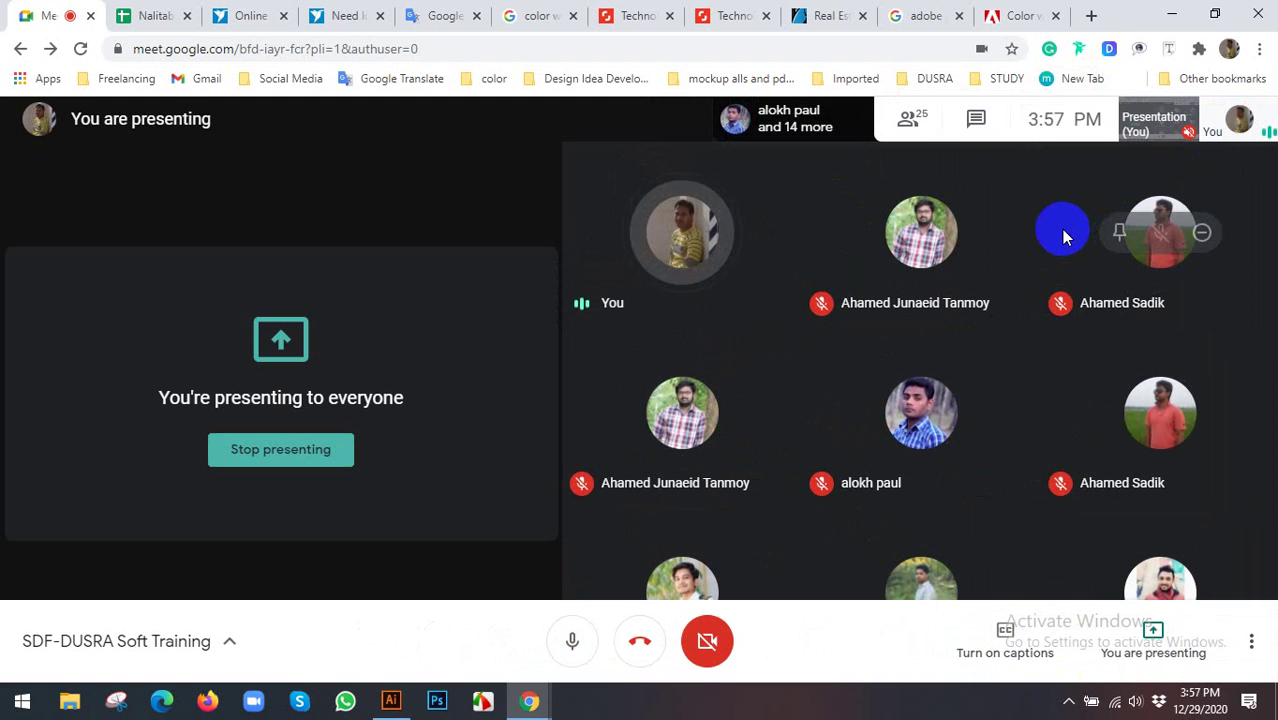
left_click(1010, 15)
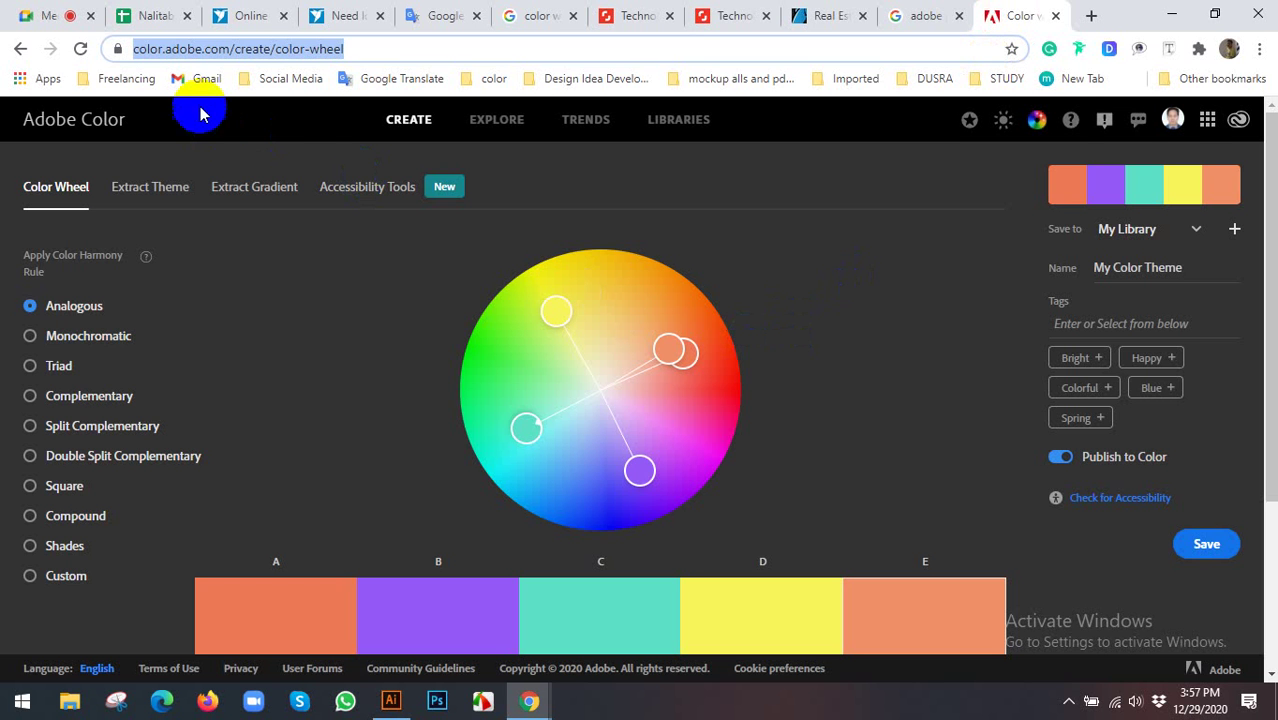
Open Adobe Color's Explore gallery and scroll through the community palettes, ending on blue-toned themes
left_click(496, 122)
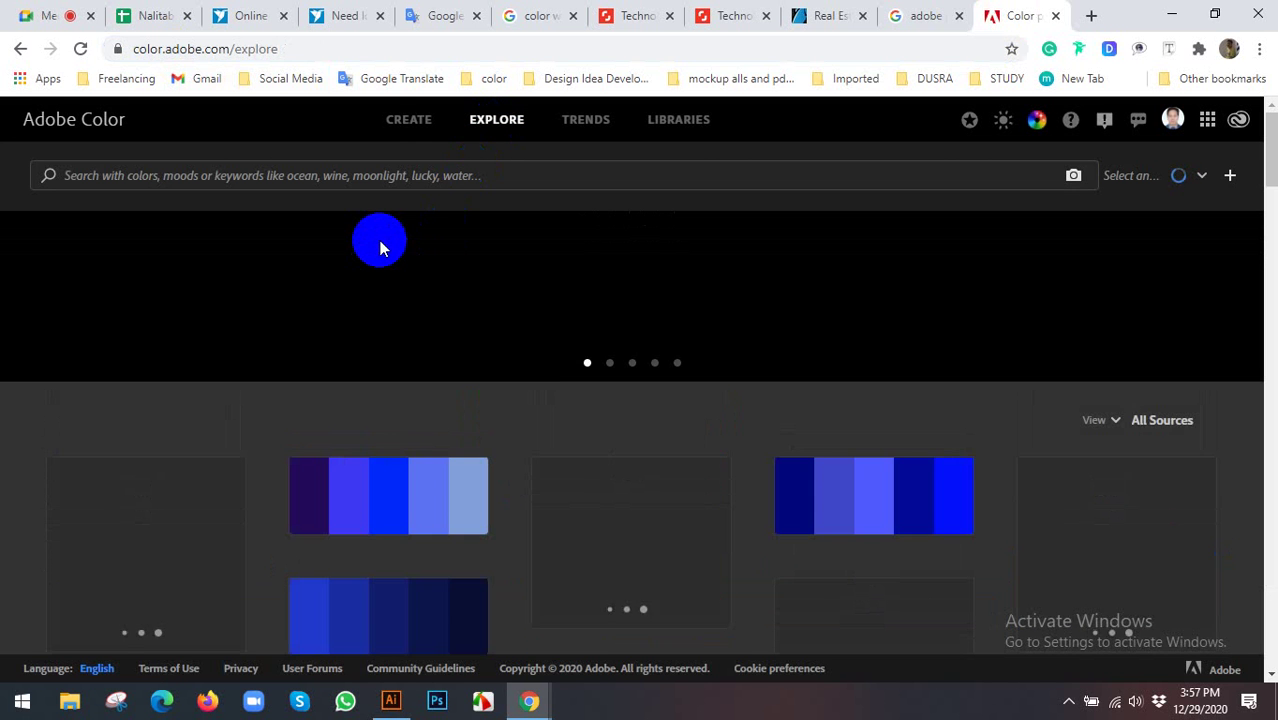
scroll(380, 248, "down", 1)
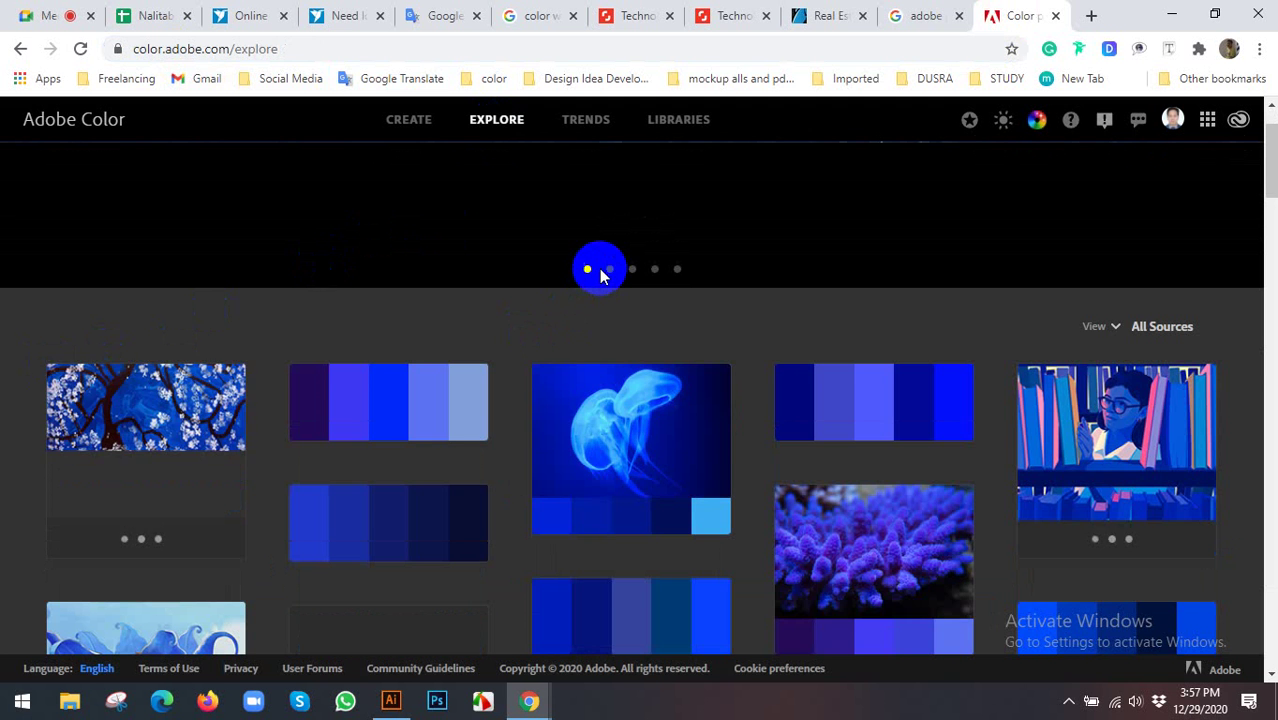
scroll(599, 270, "down", 2)
scroll(370, 356, "down", 1)
scroll(373, 362, "down", 2)
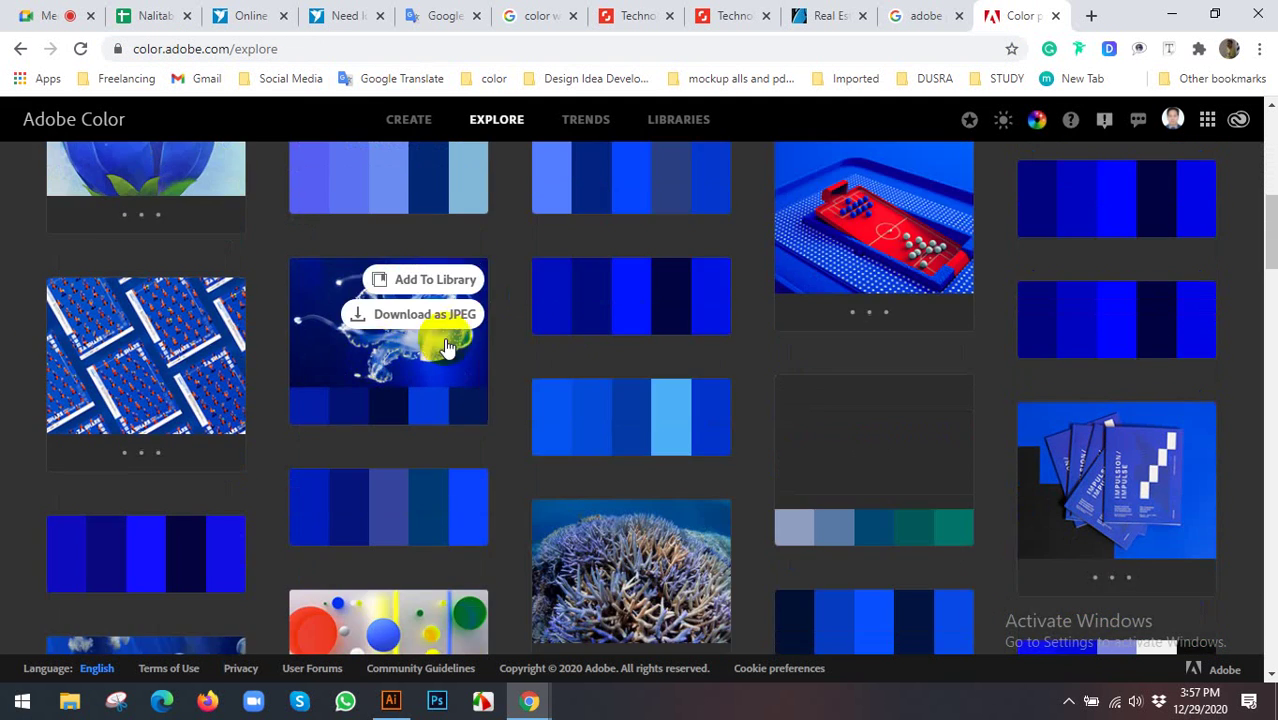
scroll(697, 334, "down", 2)
scroll(690, 338, "down", 1)
scroll(422, 362, "down", 3)
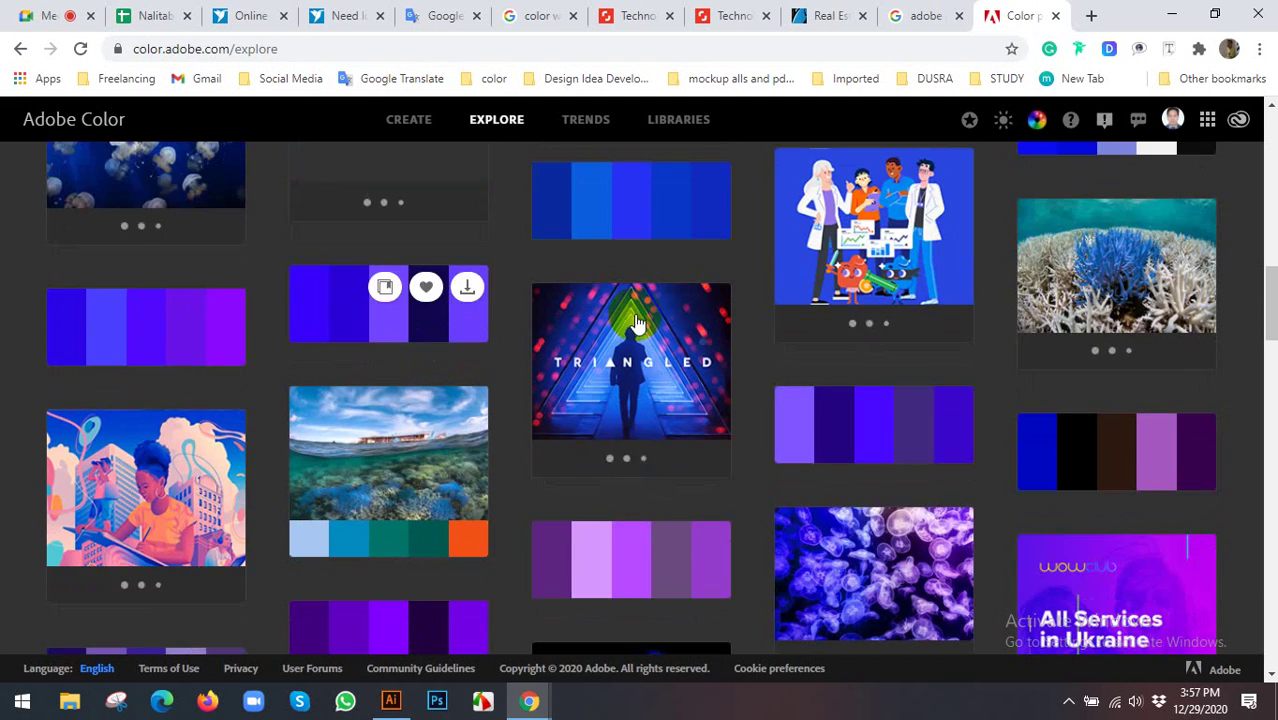
scroll(637, 327, "down", 1)
scroll(637, 327, "down", 3)
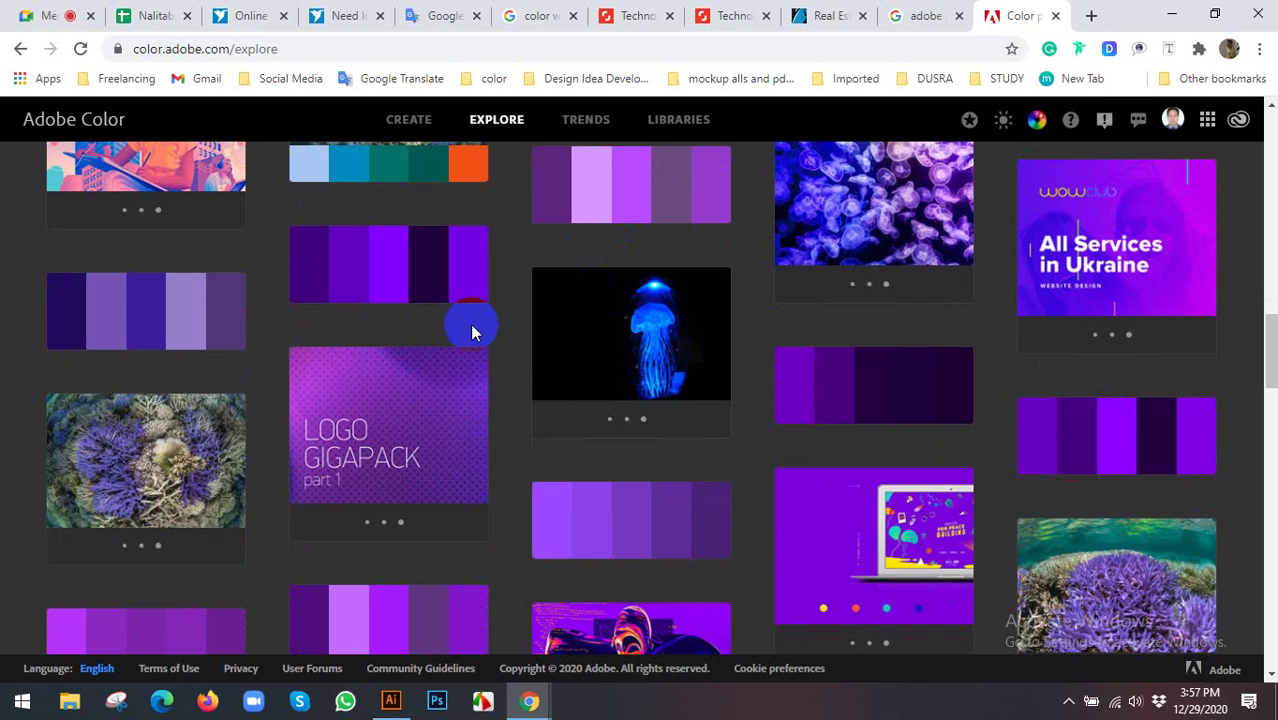
scroll(389, 432, "down", 2)
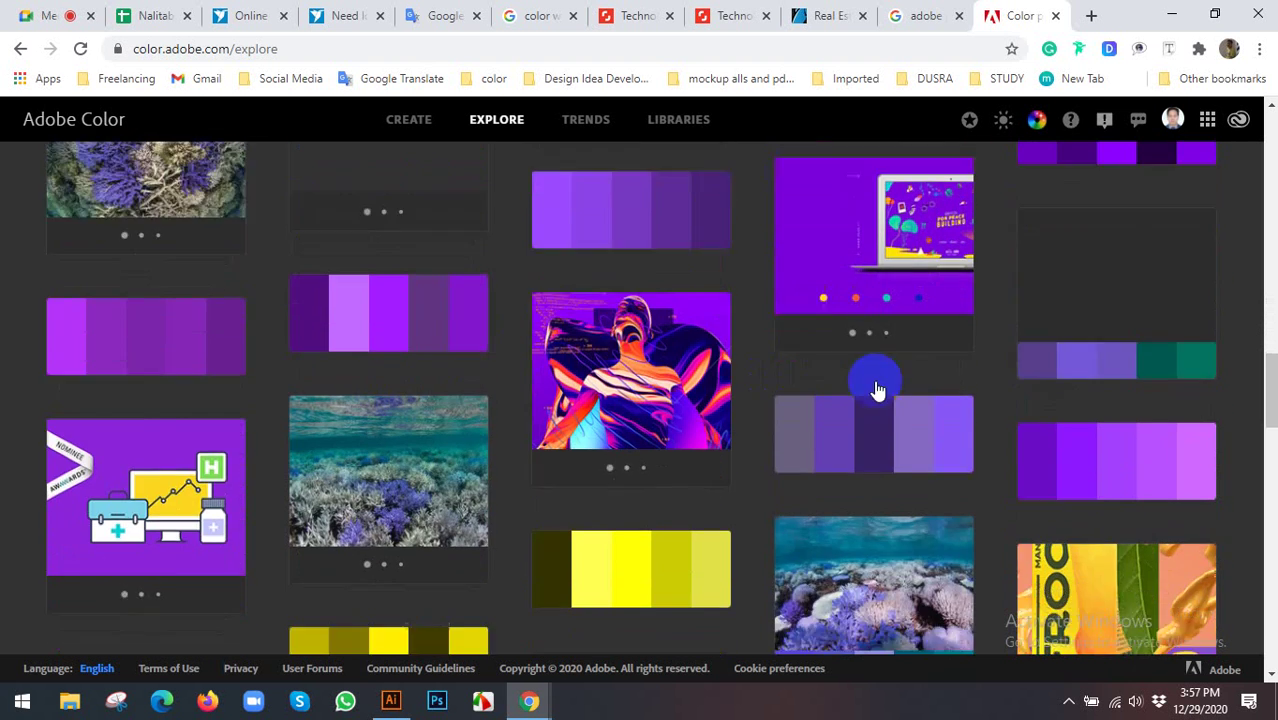
scroll(900, 380, "down", 2)
scroll(485, 357, "down", 3)
scroll(447, 367, "down", 2)
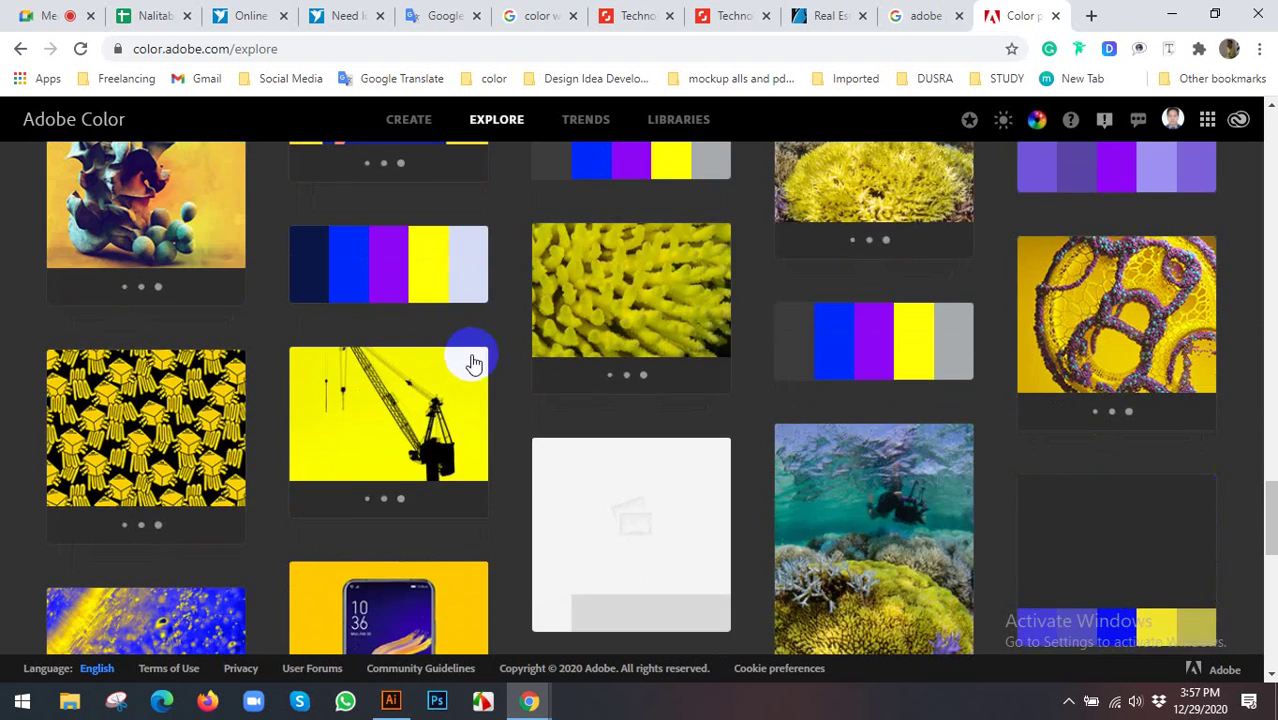
scroll(475, 360, "up", 1)
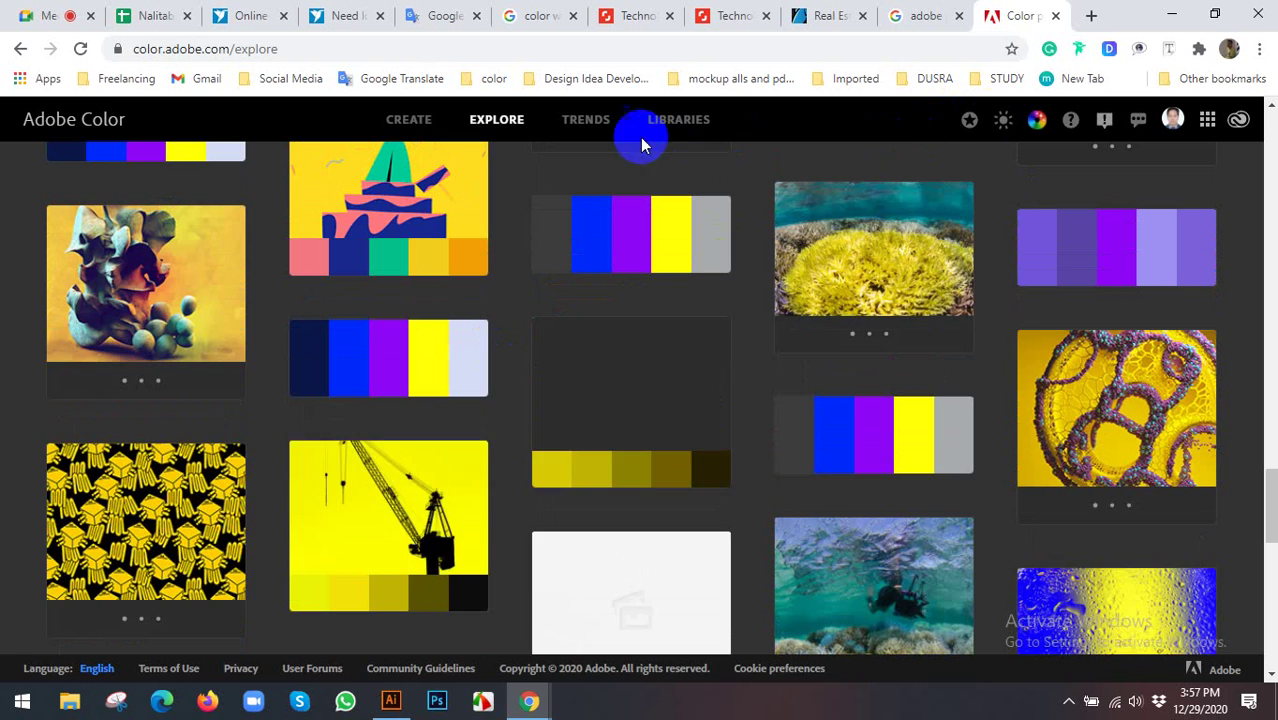
scroll(590, 180, "up", 4)
scroll(513, 257, "up", 5)
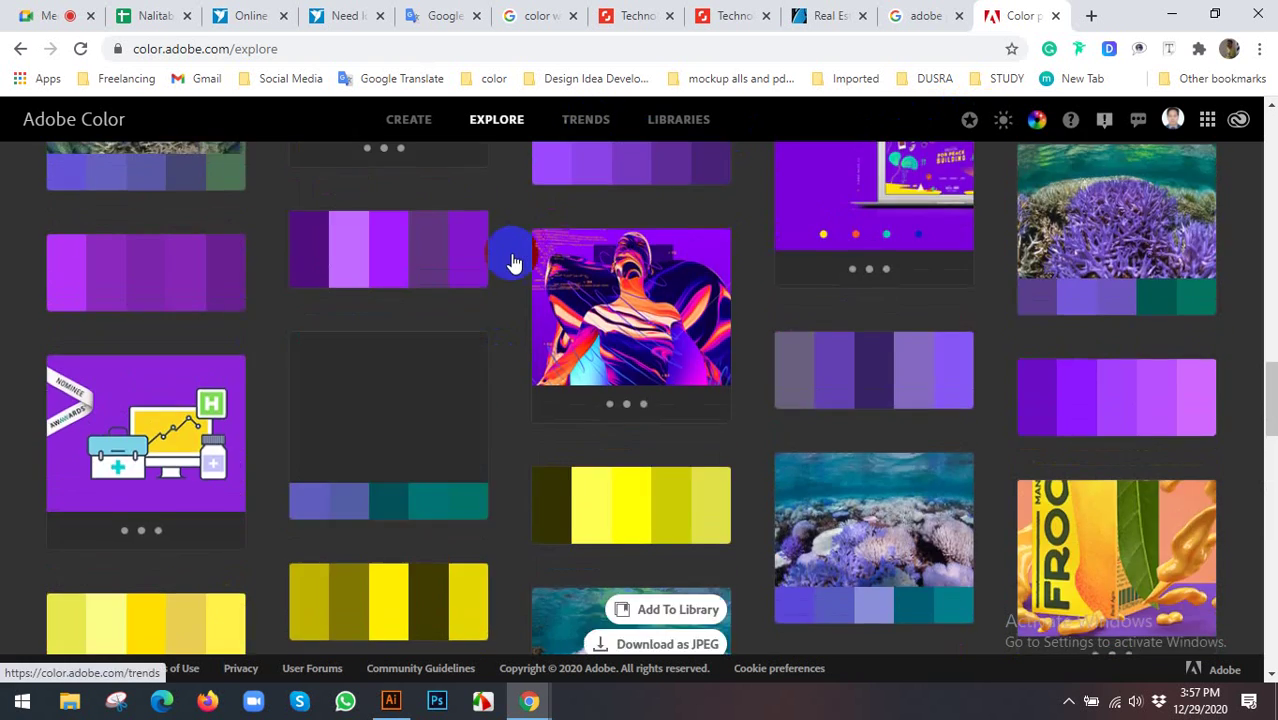
scroll(509, 253, "up", 5)
scroll(511, 269, "up", 5)
scroll(515, 271, "up", 4)
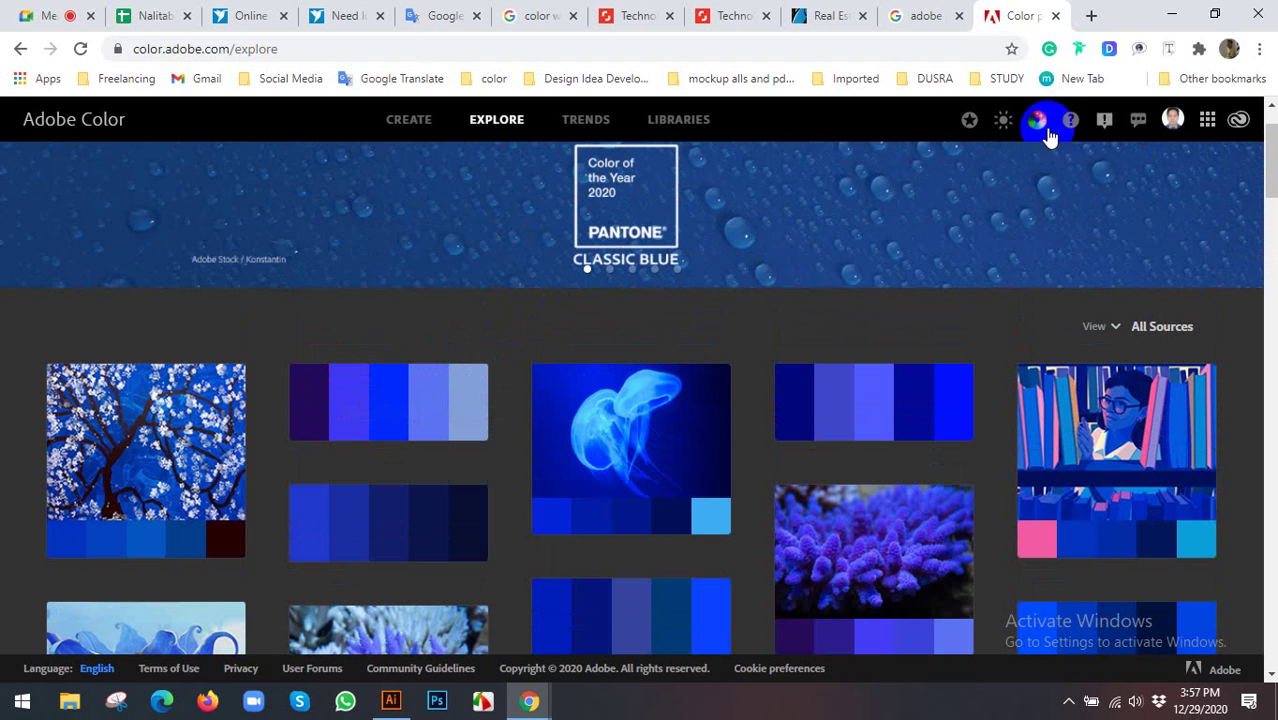
scroll(885, 313, "down", 2)
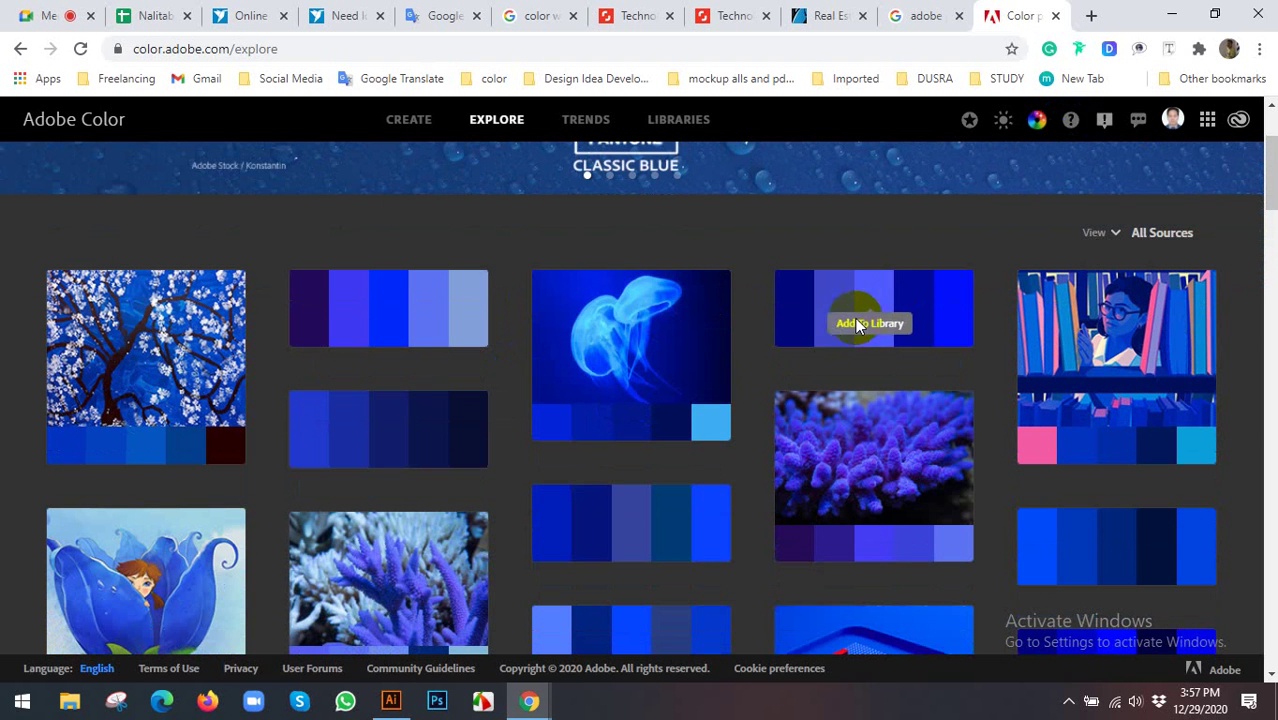
left_click(580, 125)
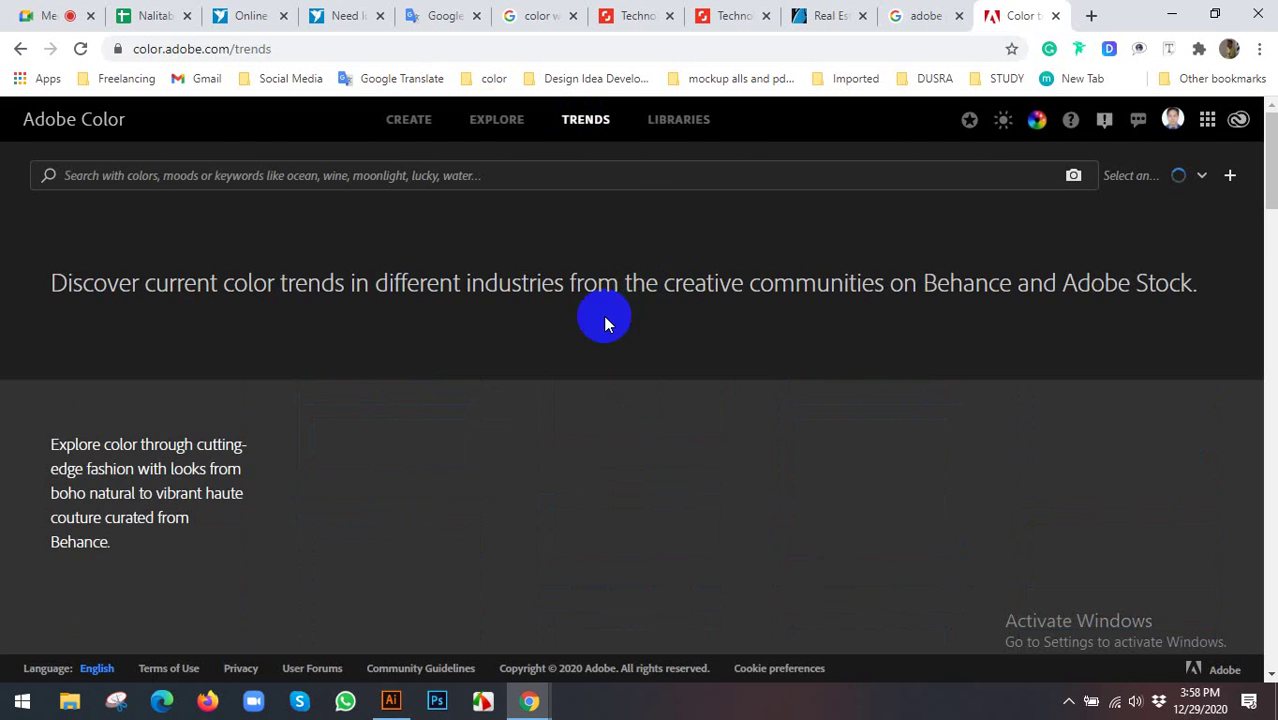
scroll(575, 350, "down", 4)
scroll(573, 350, "up", 4)
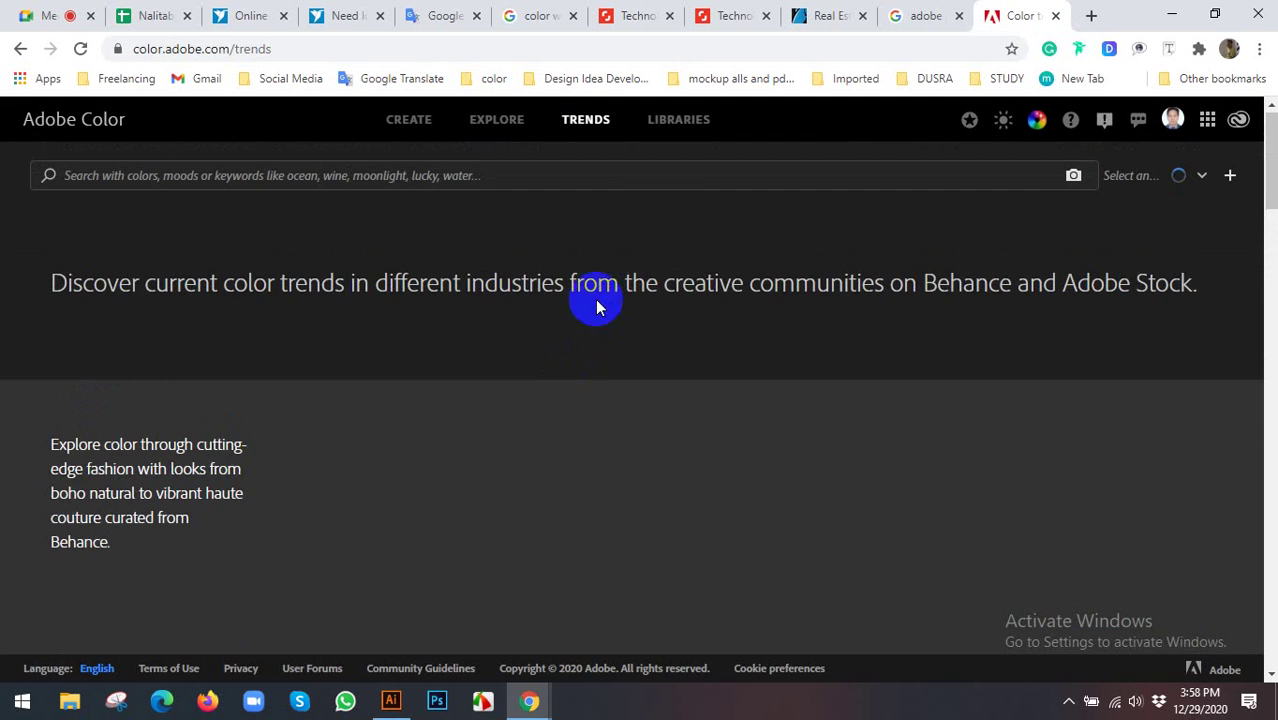
left_click(665, 125)
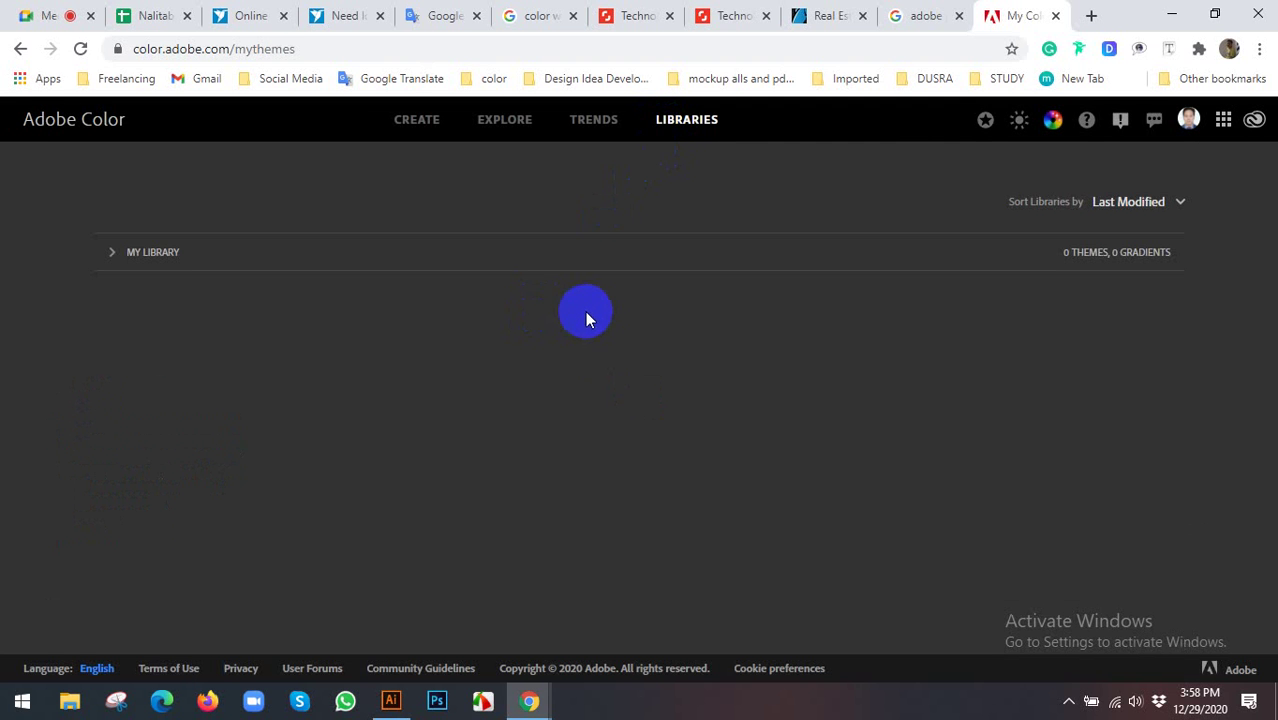
left_click(506, 121)
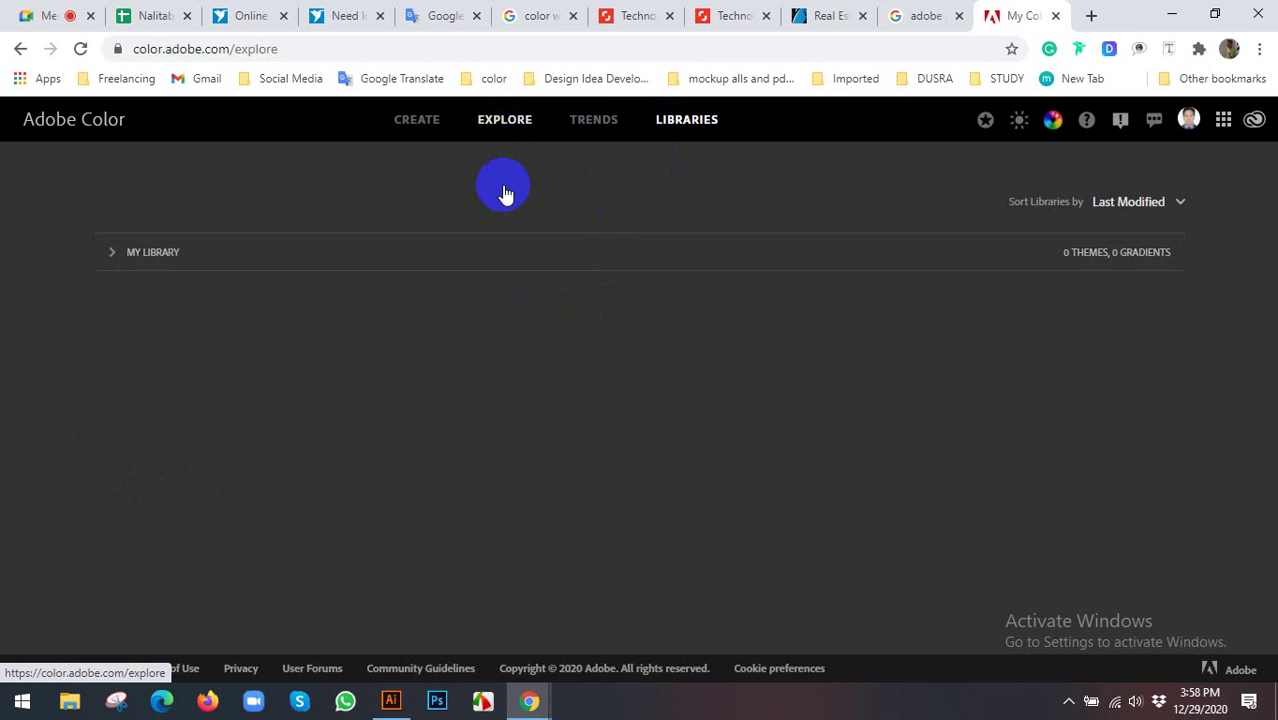
scroll(684, 305, "down", 4)
scroll(673, 332, "down", 4)
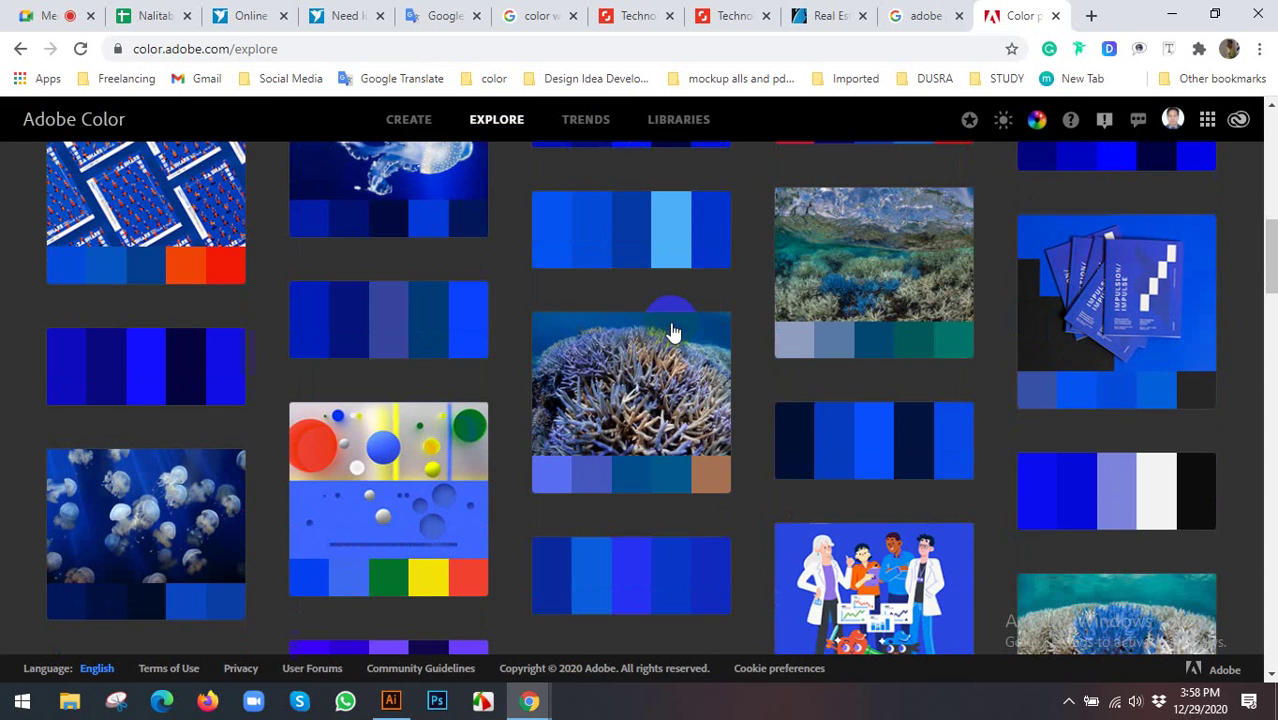
scroll(495, 277, "down", 5)
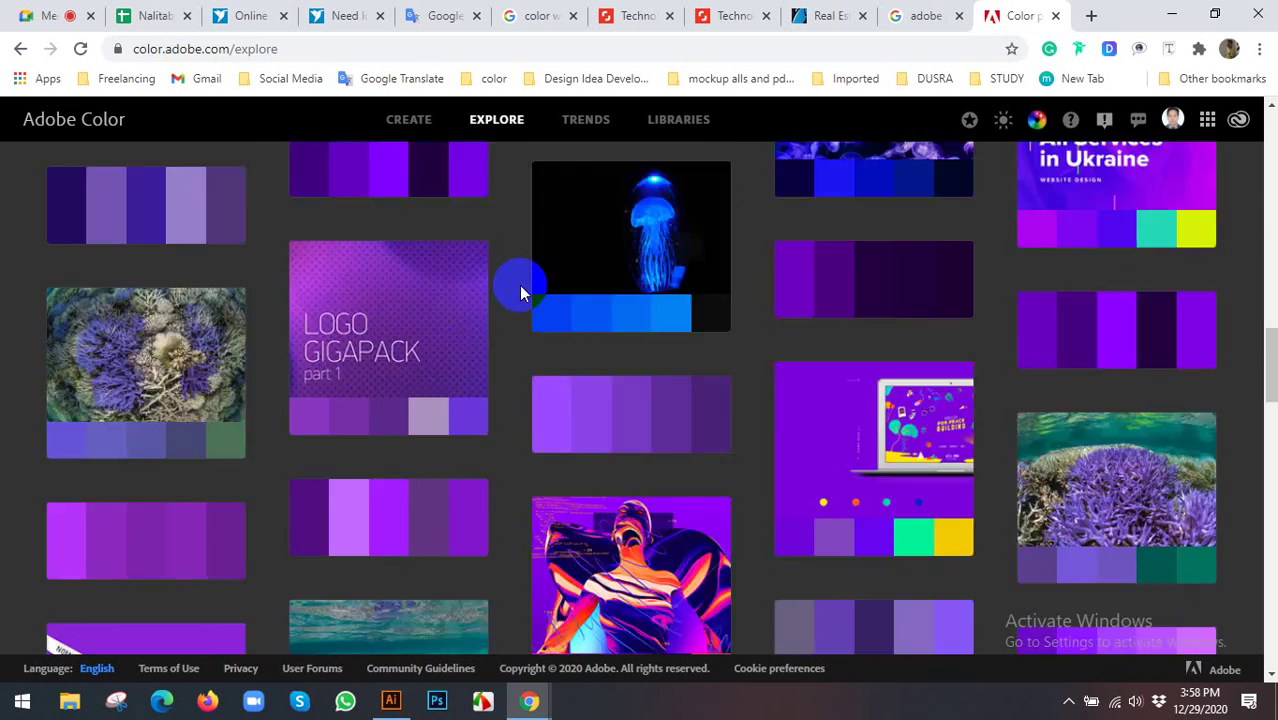
scroll(540, 285, "down", 10)
scroll(1000, 200, "down", 4)
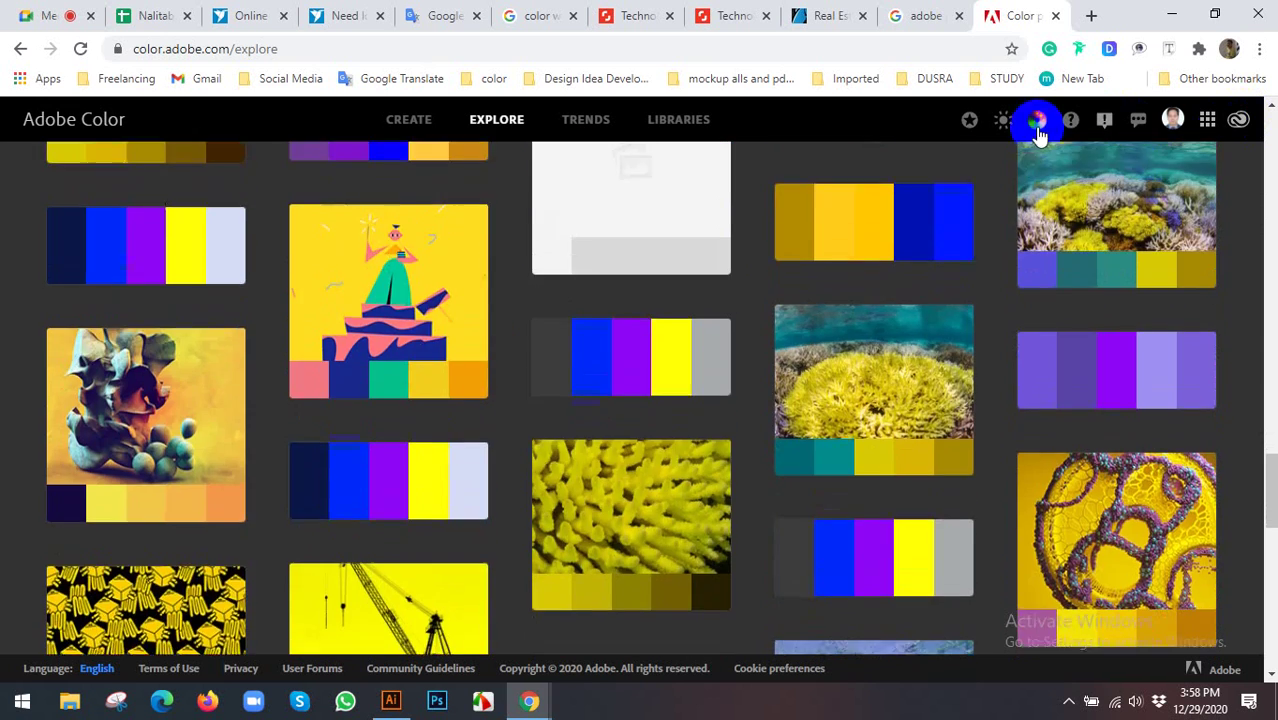
scroll(1000, 128, "up", 5)
scroll(1100, 130, "up", 5)
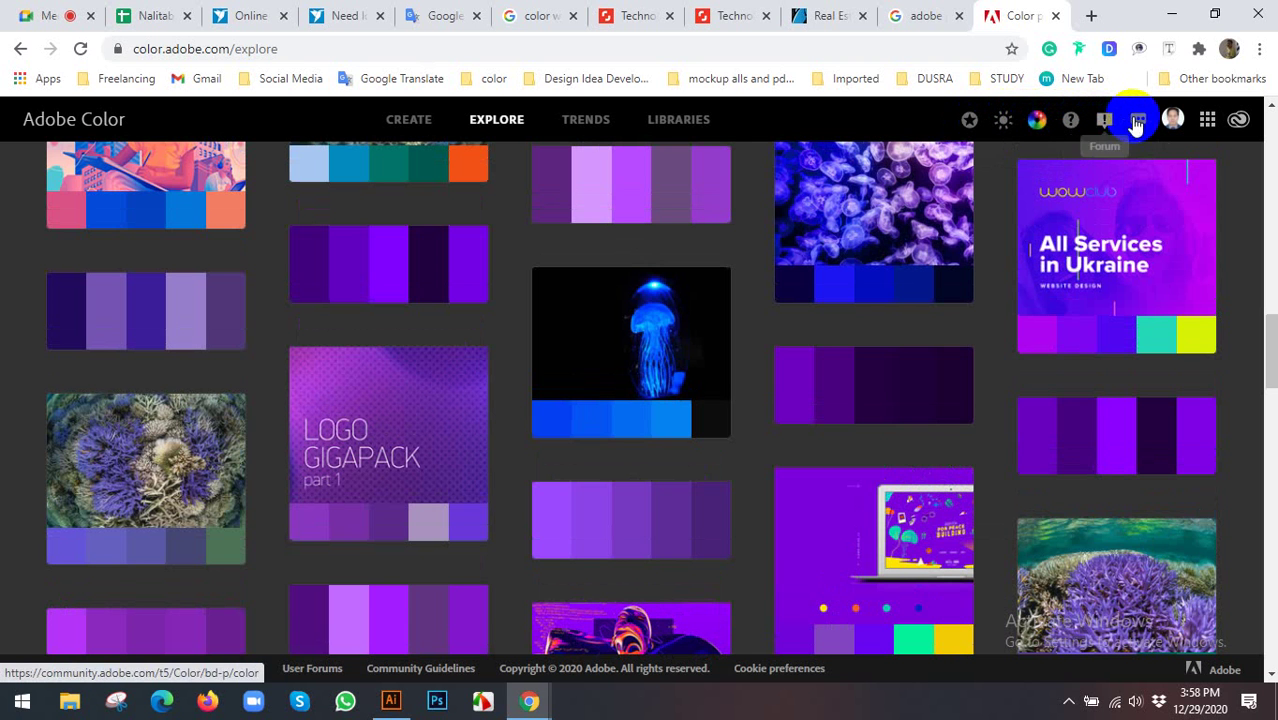
View the Royal Blurple palette's hex codes #220B5E, #7654B4, #3B1D98, #967ECB and #513779
left_click(1207, 119)
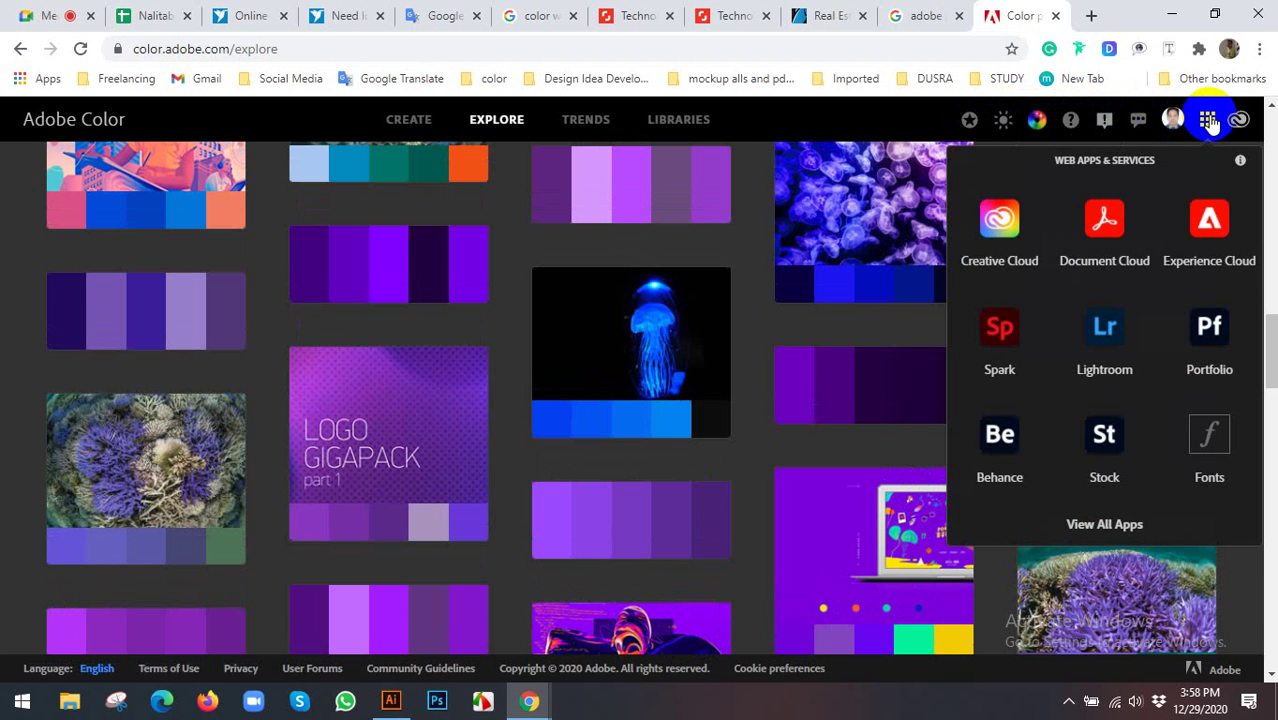
left_click(822, 120)
mouse_move(873, 220)
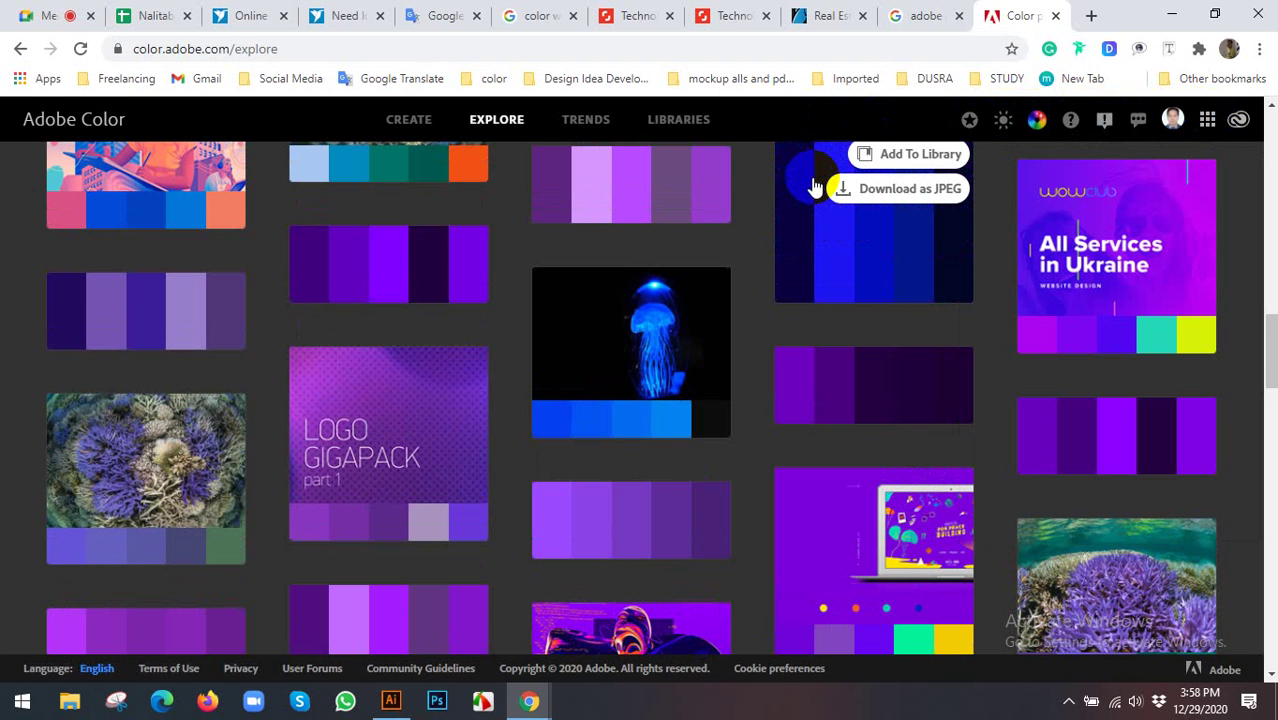
key("ctrl+f")
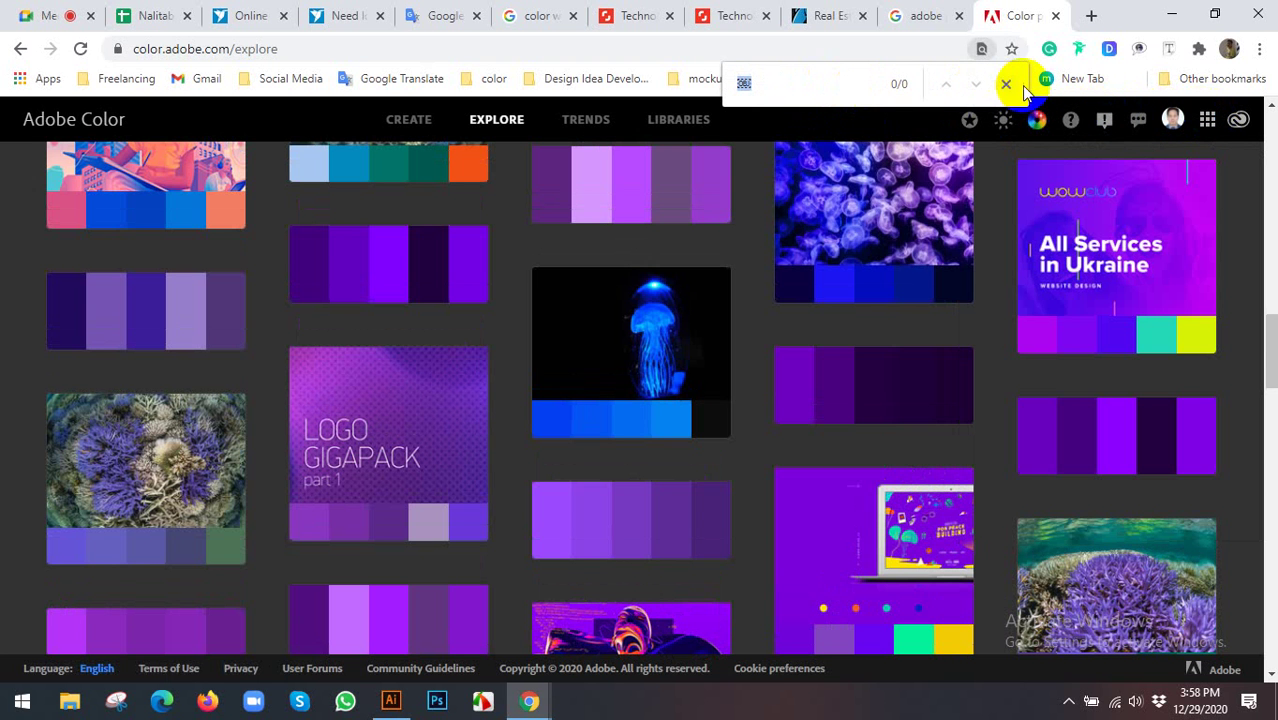
left_click(1008, 85)
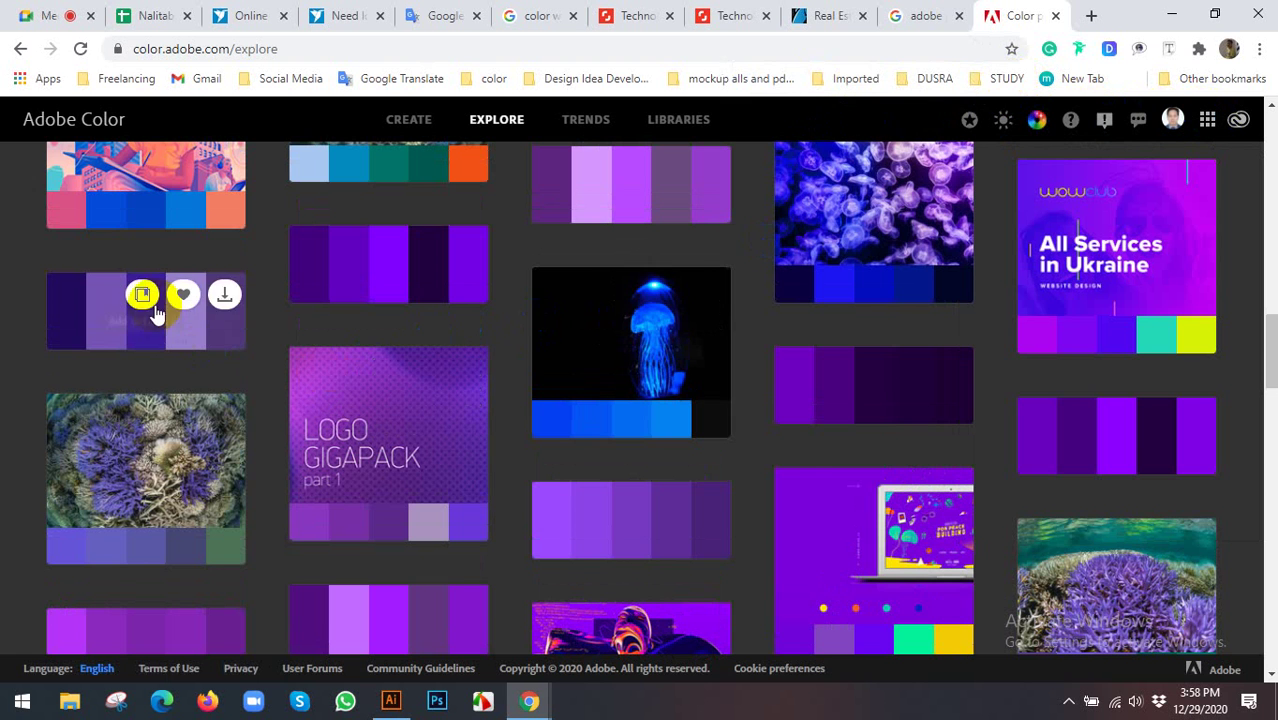
left_click(203, 328)
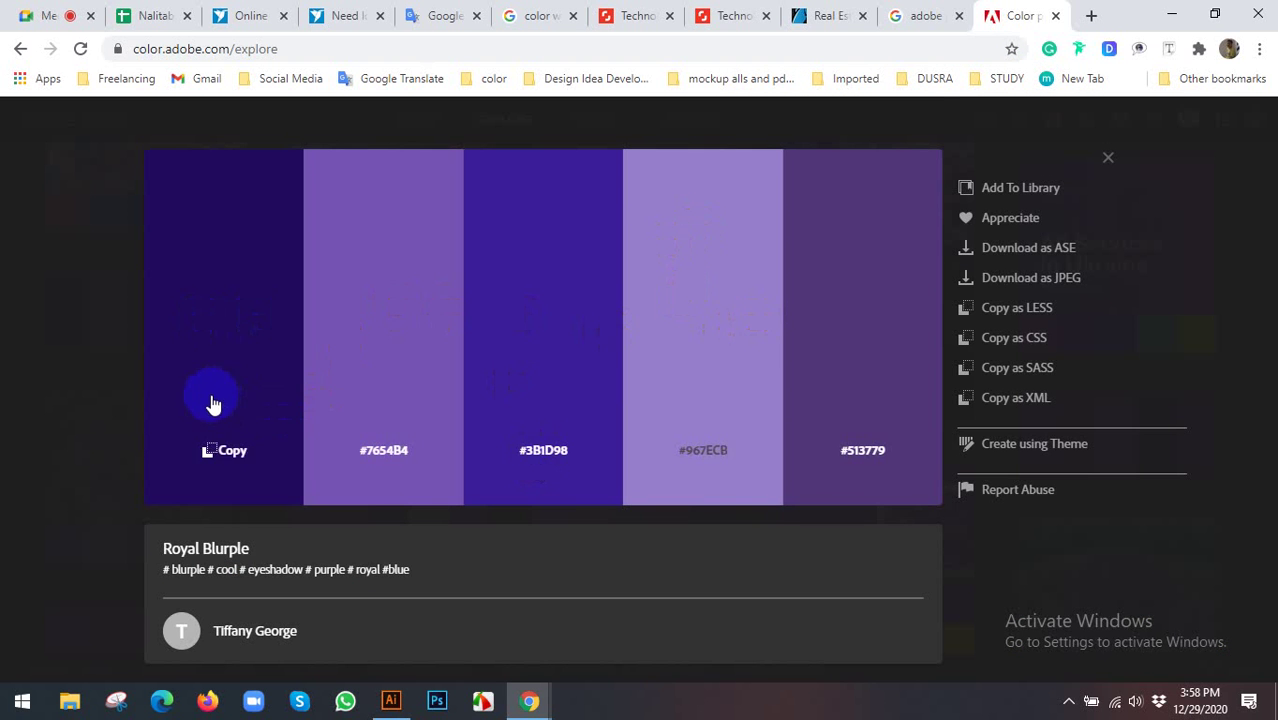
scroll(355, 413, "down", 2)
scroll(800, 397, "up", 1)
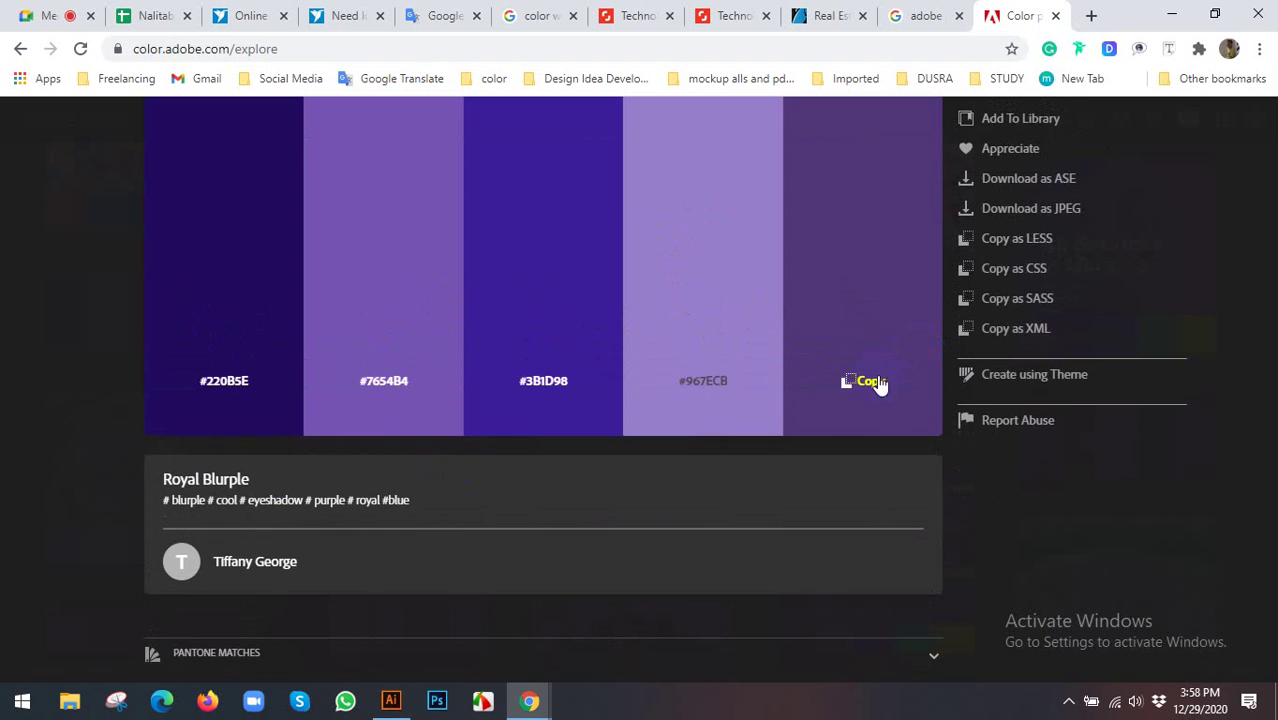
Draw a square above the INFINITY IPSUM logo in Illustrator, leaving its d43700 fill unchanged
left_click(391, 701)
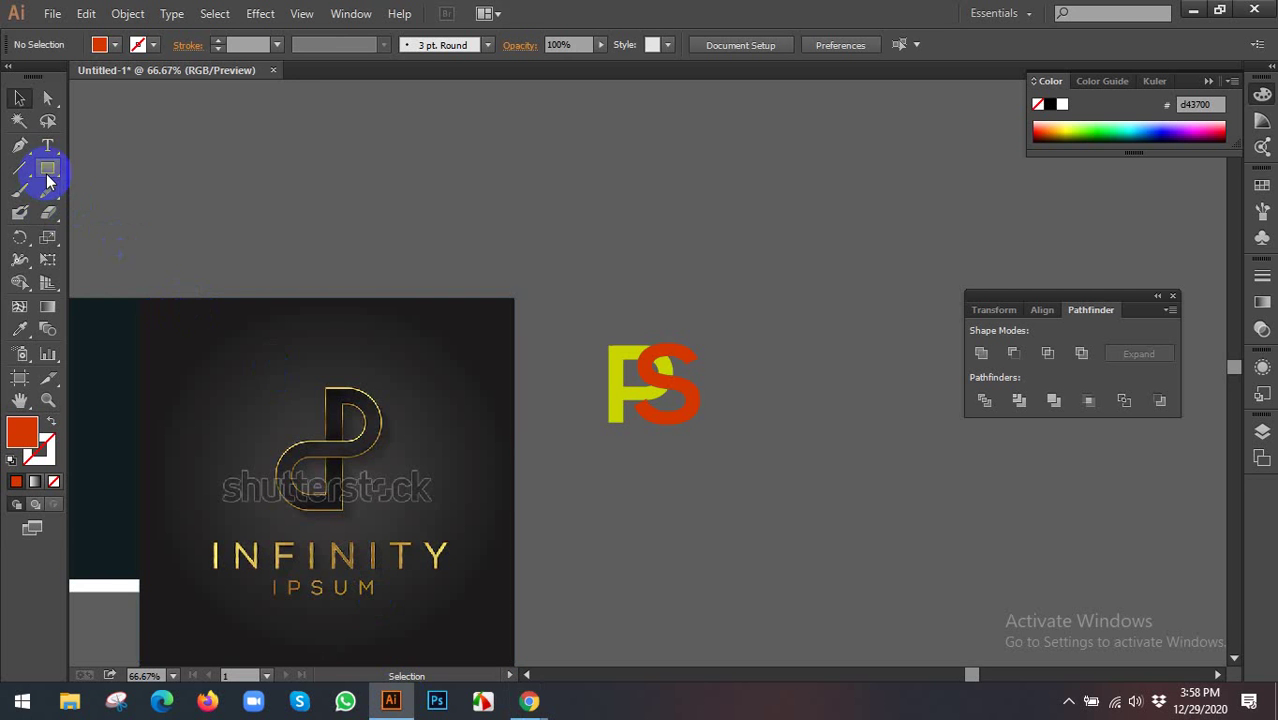
left_click_drag(422, 212, 505, 278)
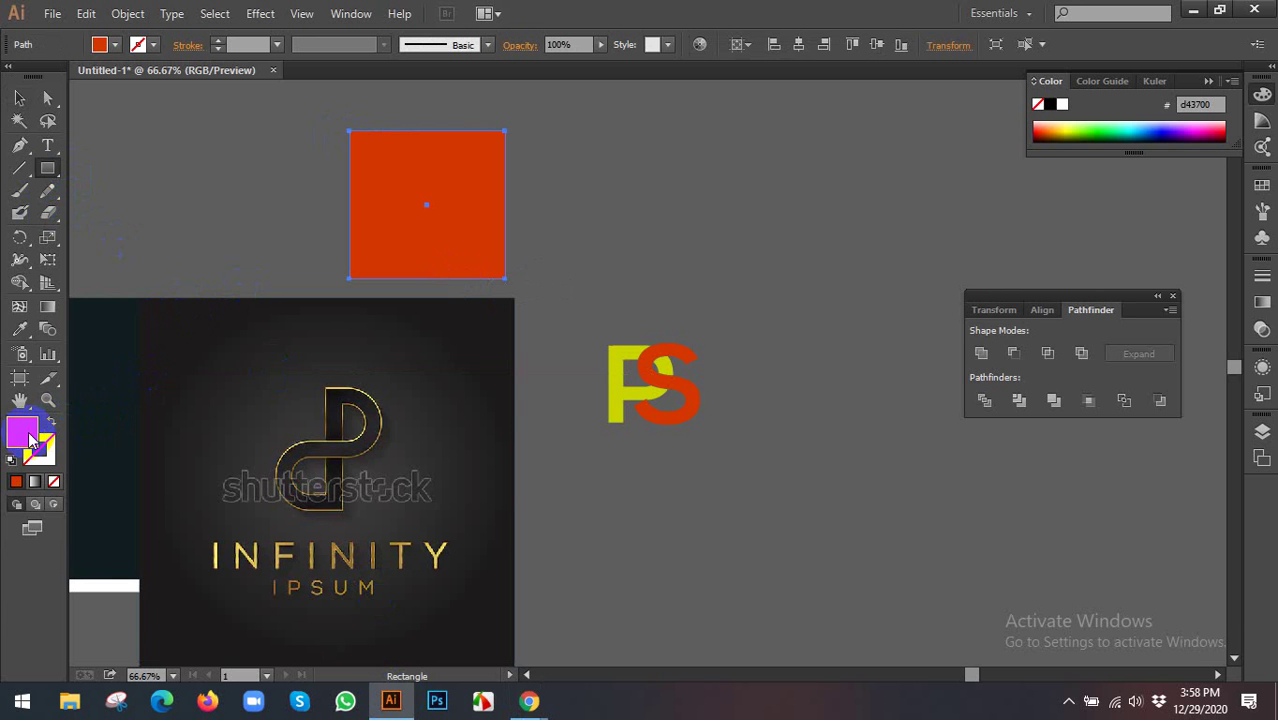
double_click(23, 432)
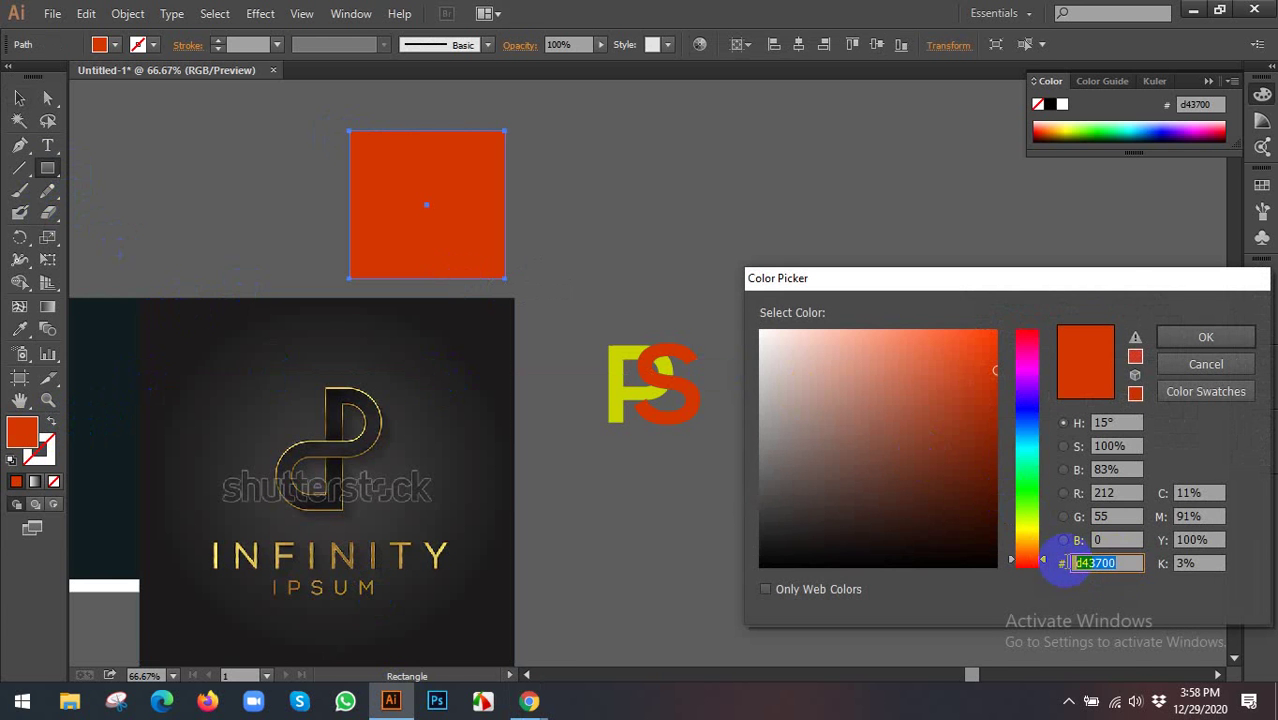
left_click_drag(1110, 278, 997, 177)
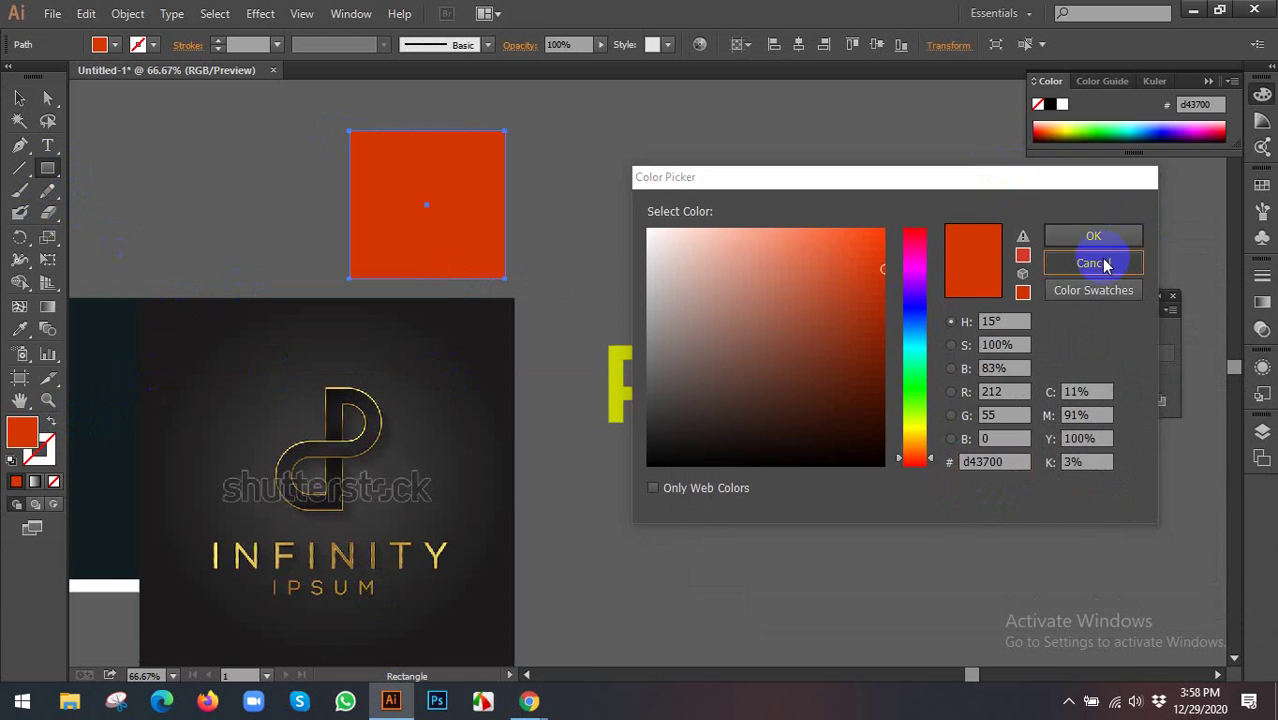
left_click(1093, 263)
mouse_move(529, 701)
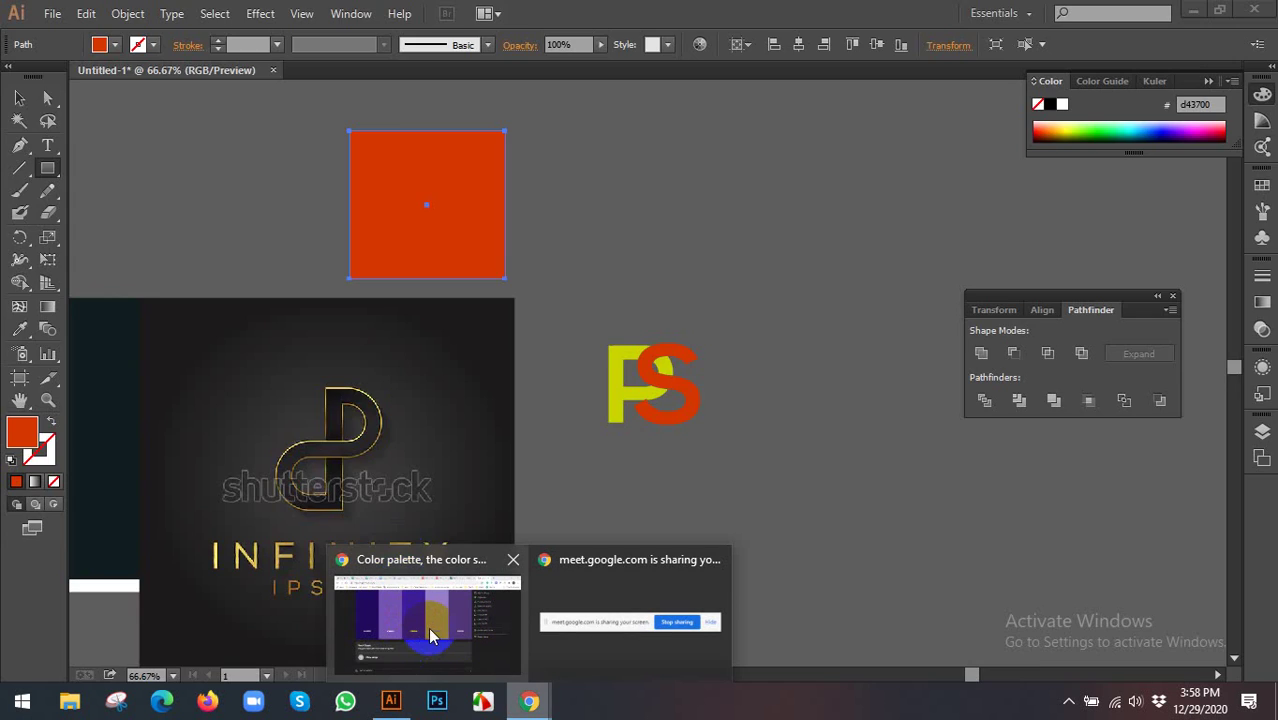
Close the Royal Blurple detail view and return to the Google results for 'adobe color'
left_click(432, 636)
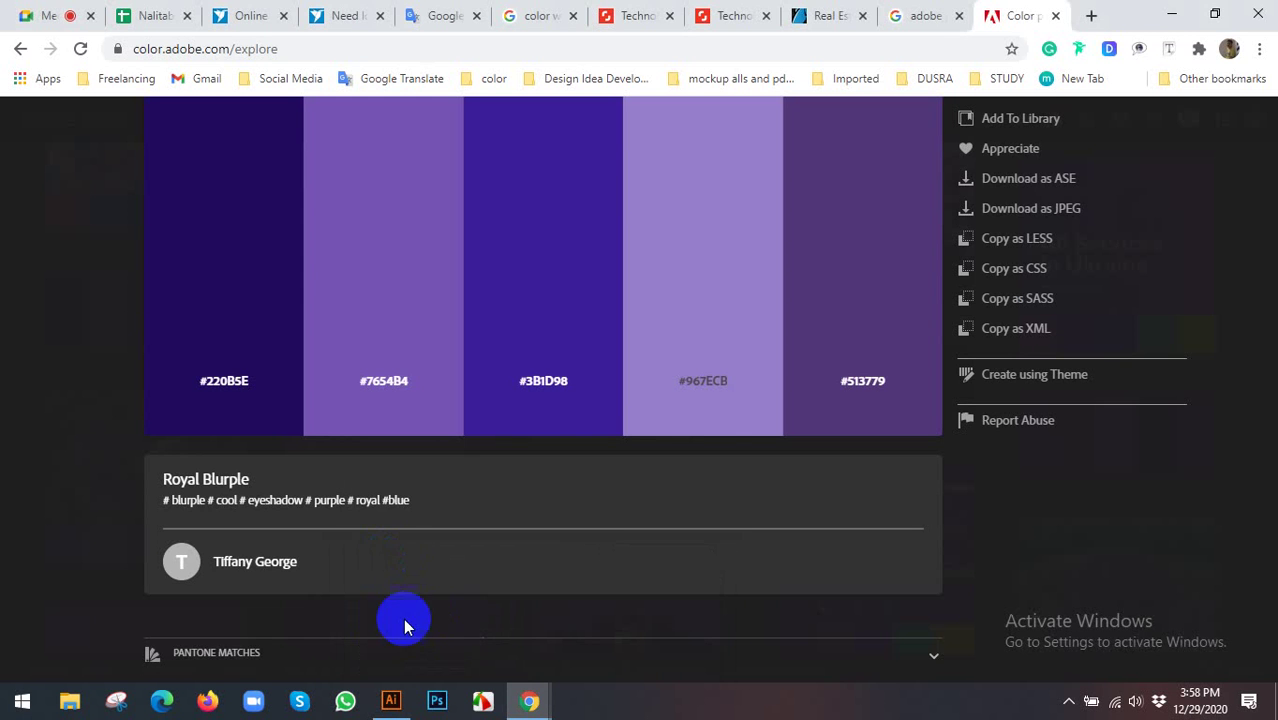
left_click(392, 701)
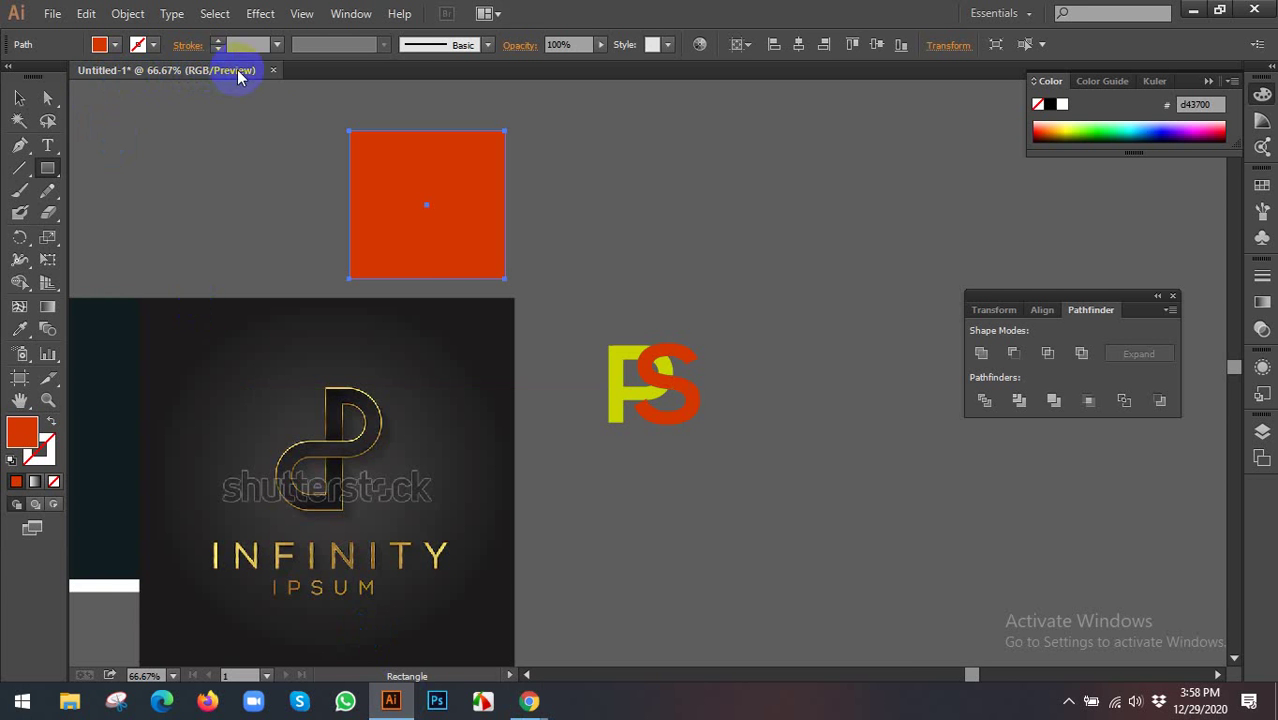
mouse_move(530, 701)
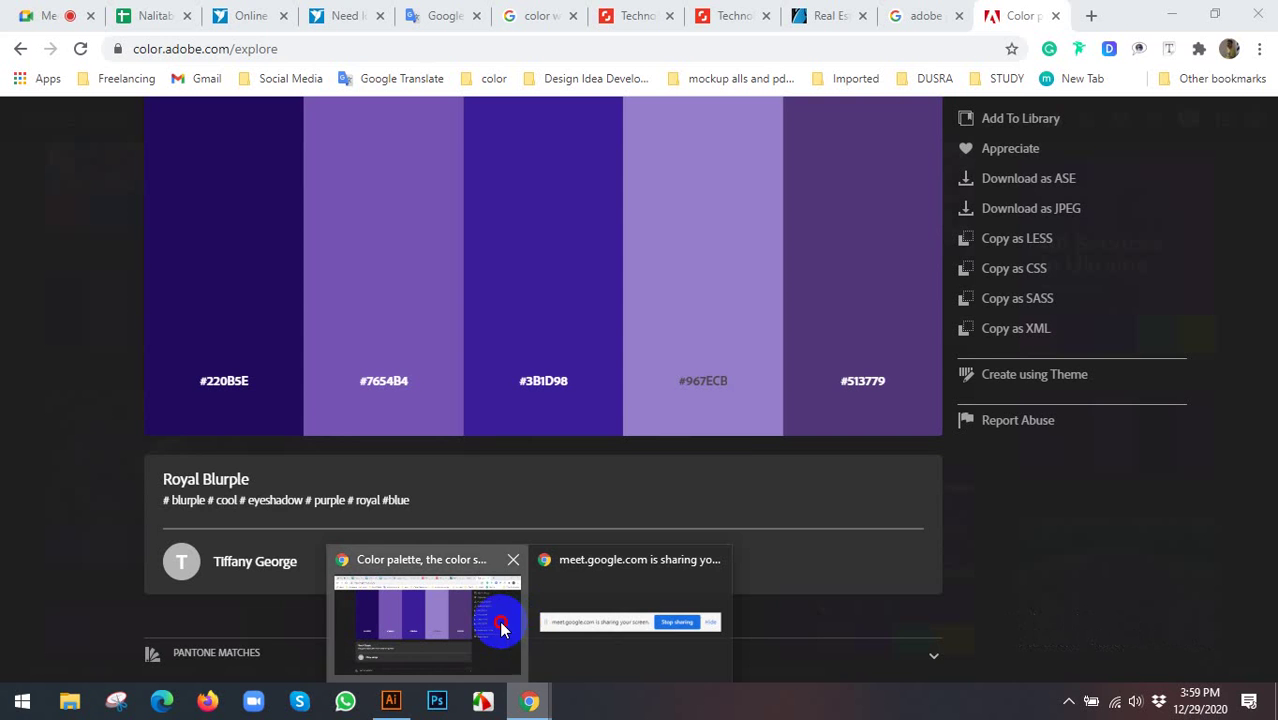
left_click(502, 628)
scroll(699, 495, "down", 1)
scroll(738, 414, "up", 2)
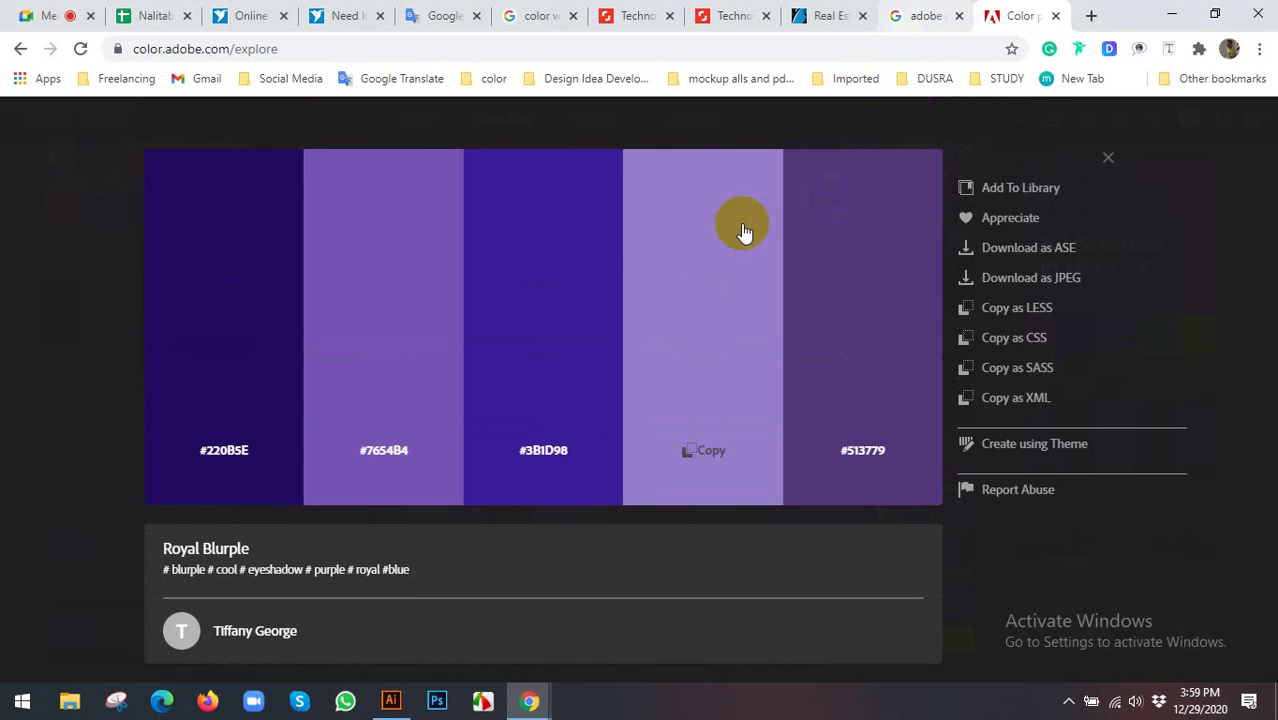
left_click(1109, 158)
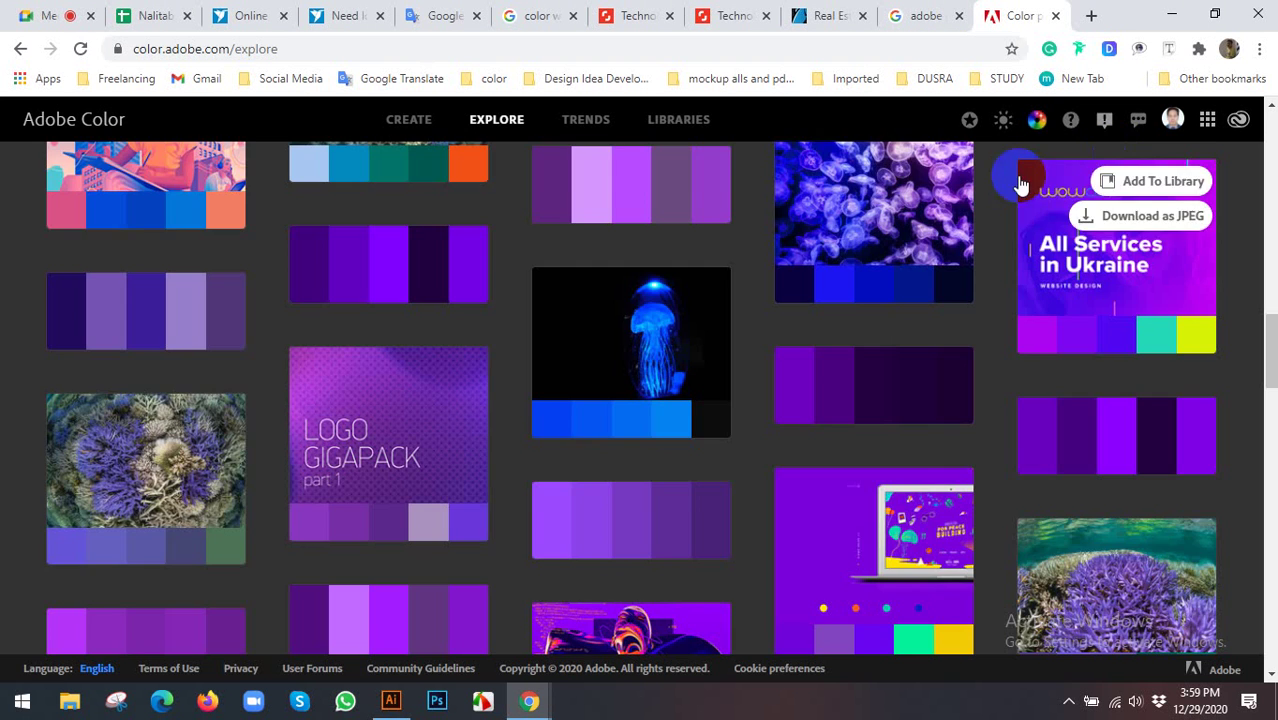
scroll(893, 337, "down", 5)
scroll(824, 340, "down", 5)
scroll(824, 340, "down", 3)
scroll(765, 348, "down", 2)
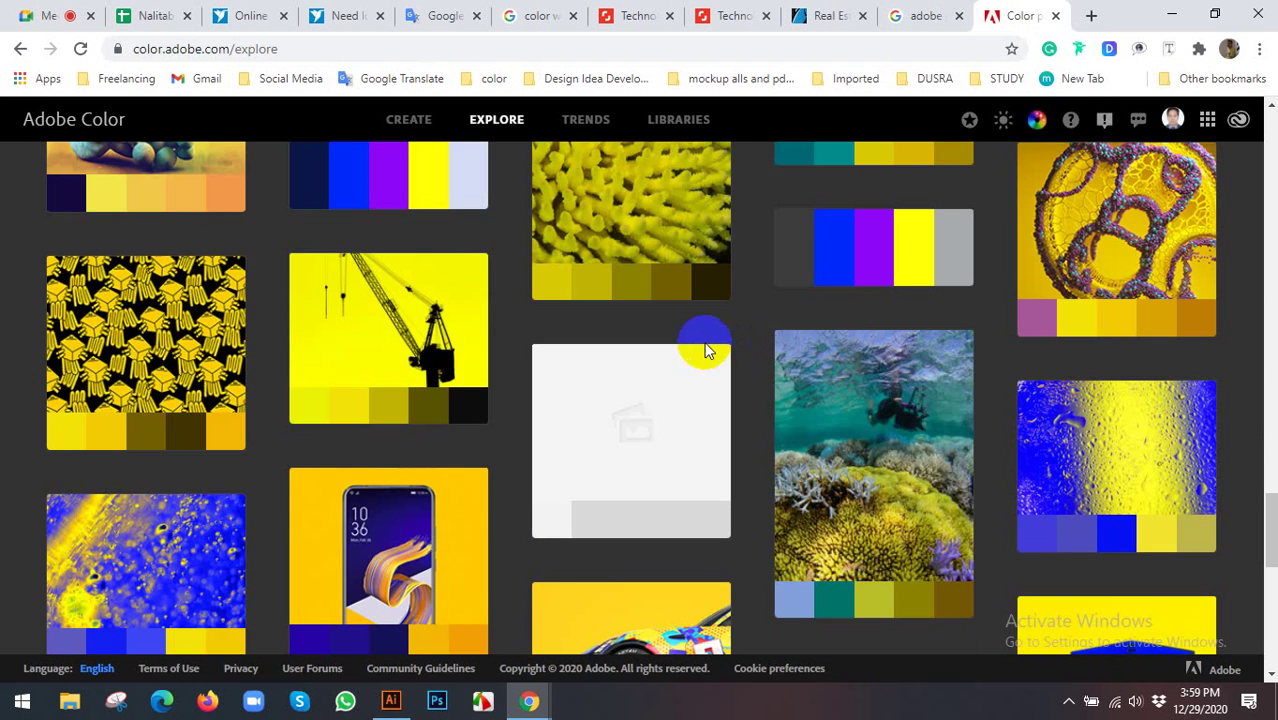
left_click(910, 12)
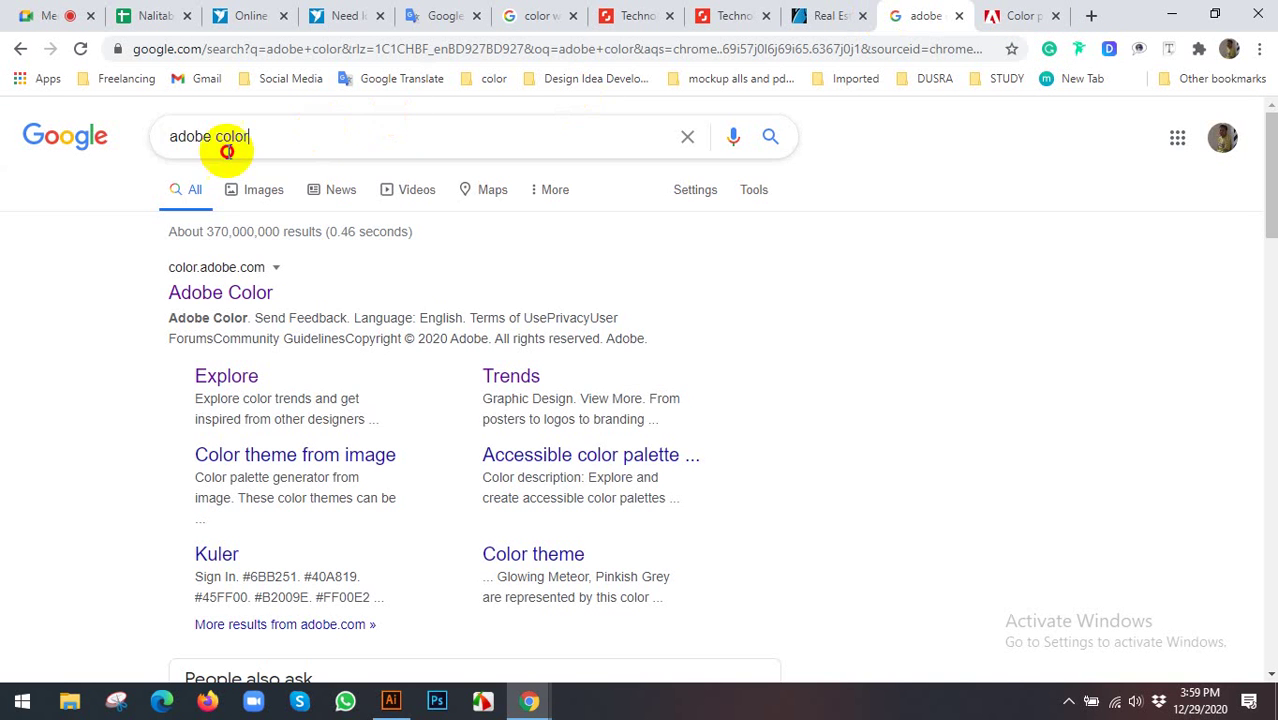
Search Google for 'flat color' and open the Flat UI Colors and Material UI results in new tabs
left_click_drag(240, 145, 150, 163)
type("la")
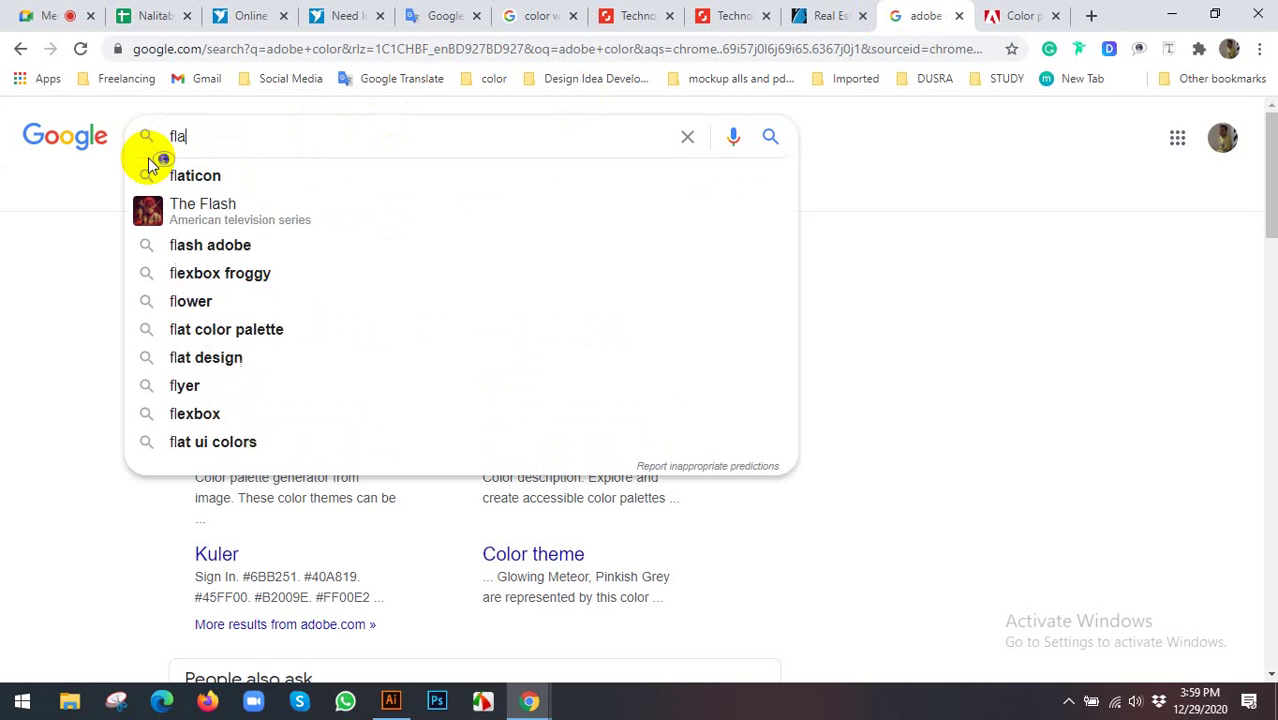
type("t")
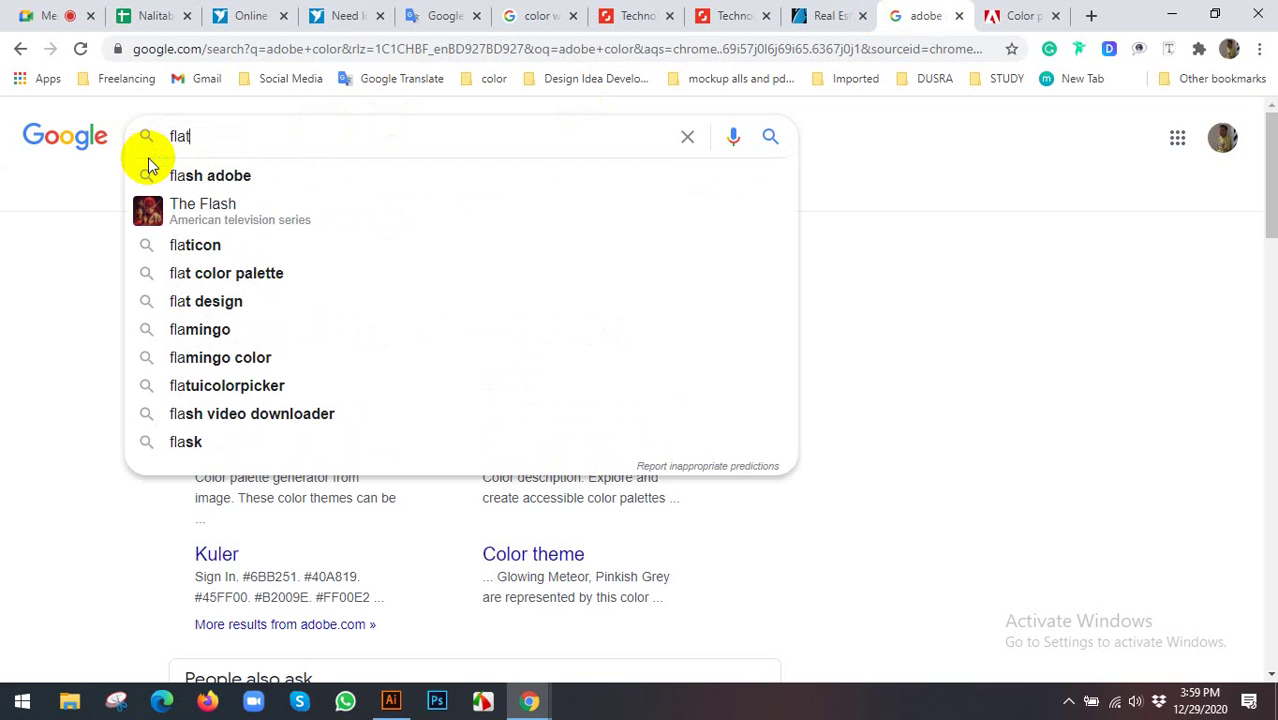
type("color")
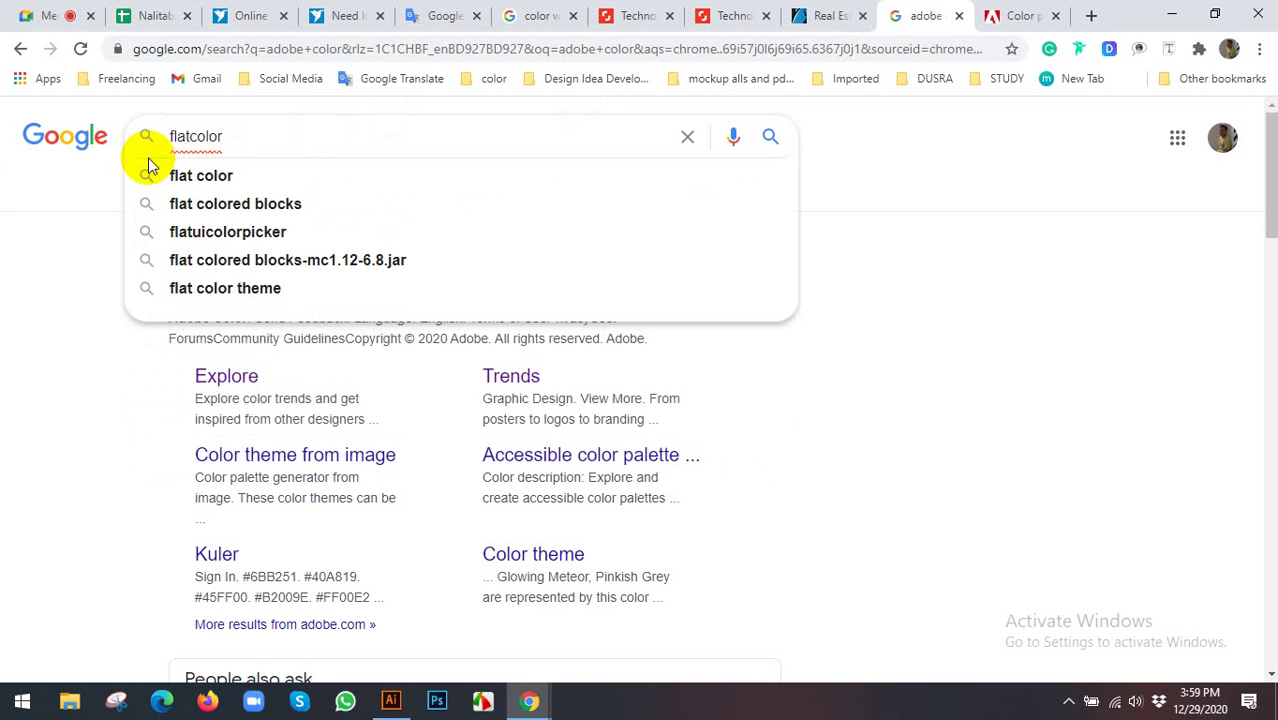
left_click(184, 177)
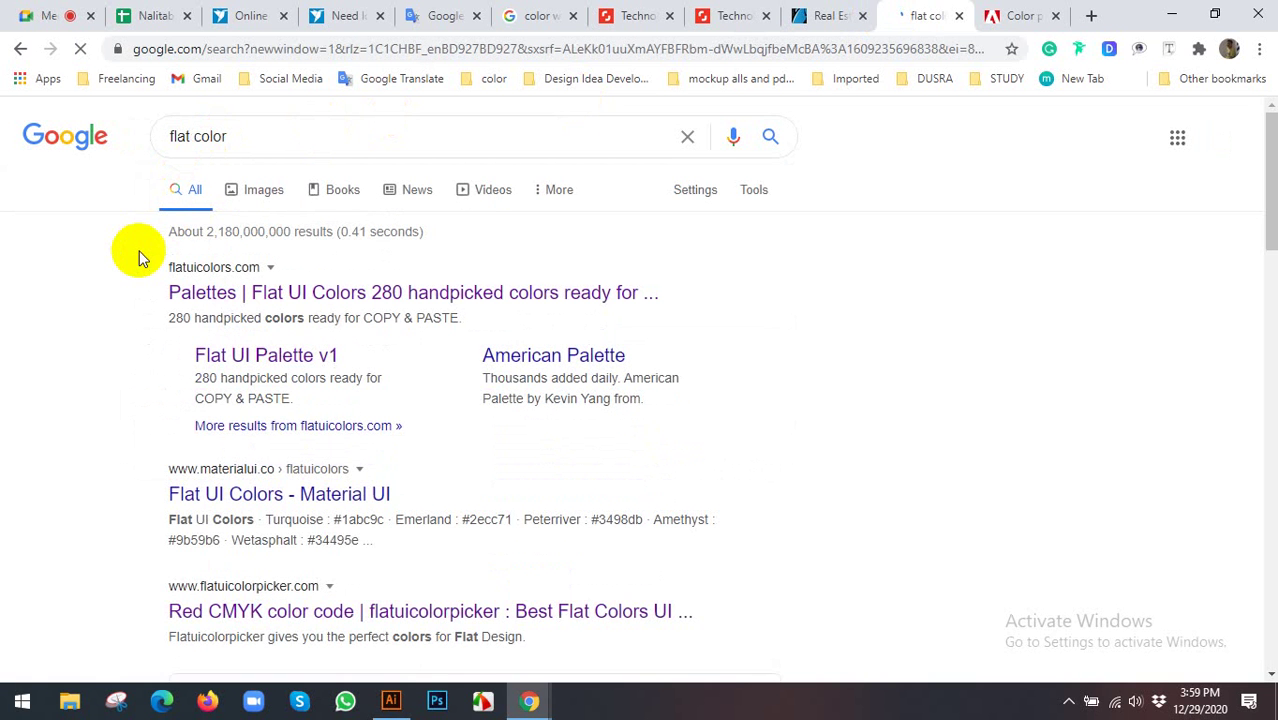
right_click(205, 292)
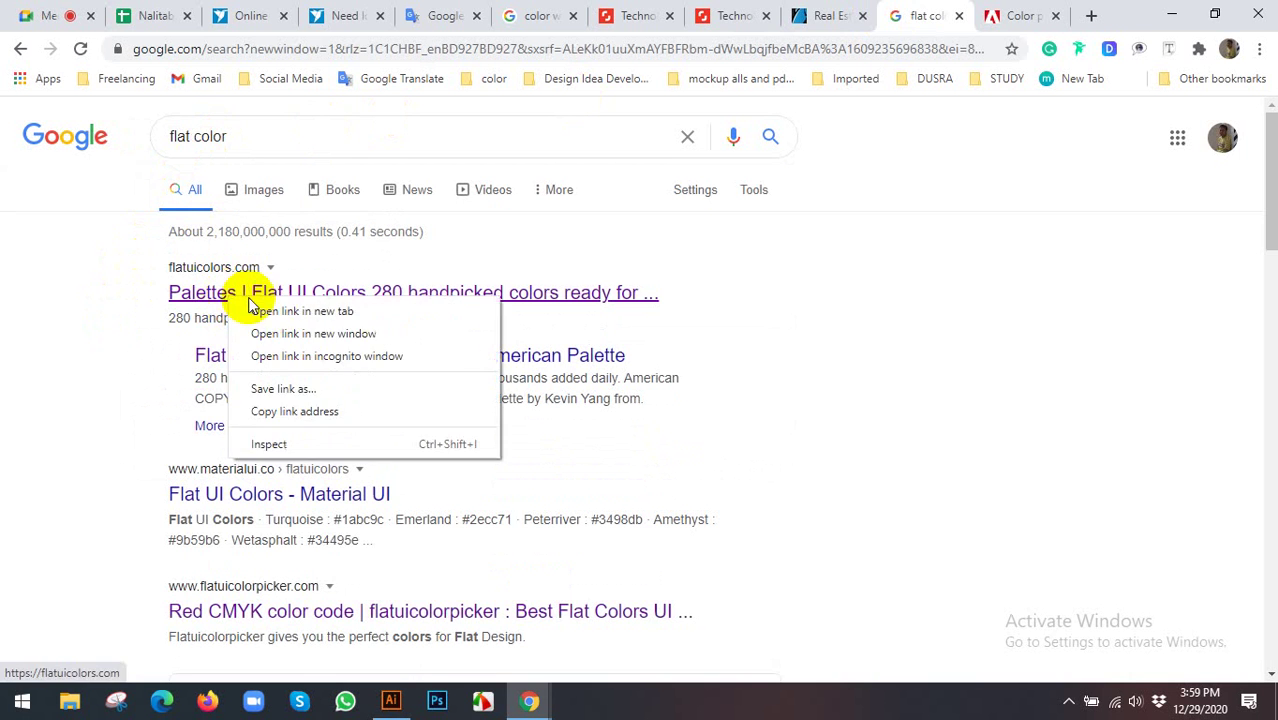
left_click(280, 311)
scroll(109, 341, "down", 2)
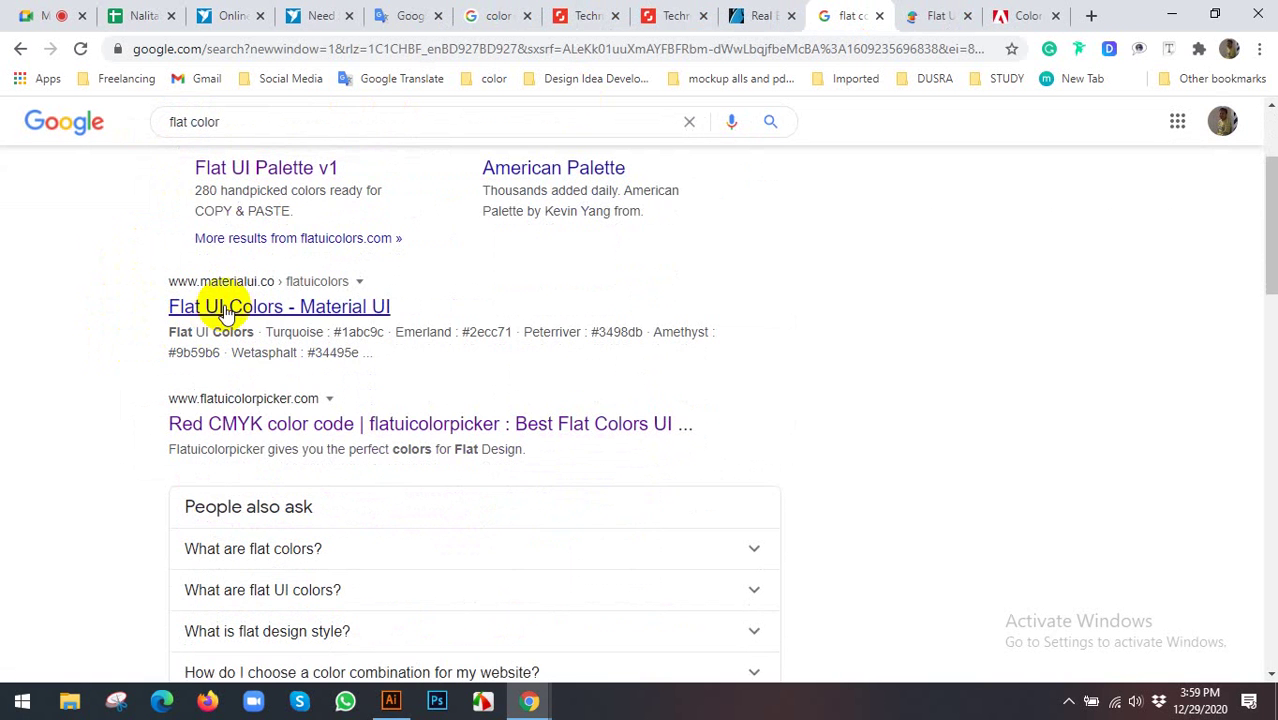
right_click(228, 310)
left_click(270, 321)
scroll(137, 353, "down", 3)
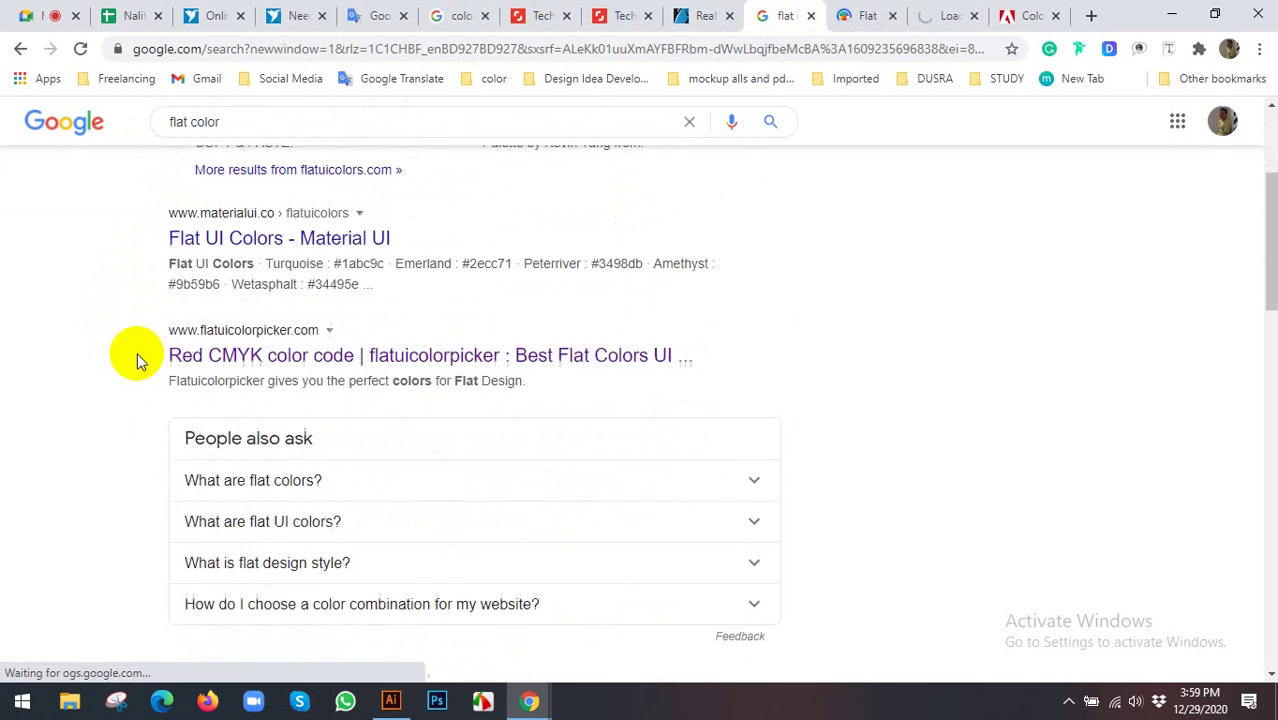
scroll(130, 355, "up", 5)
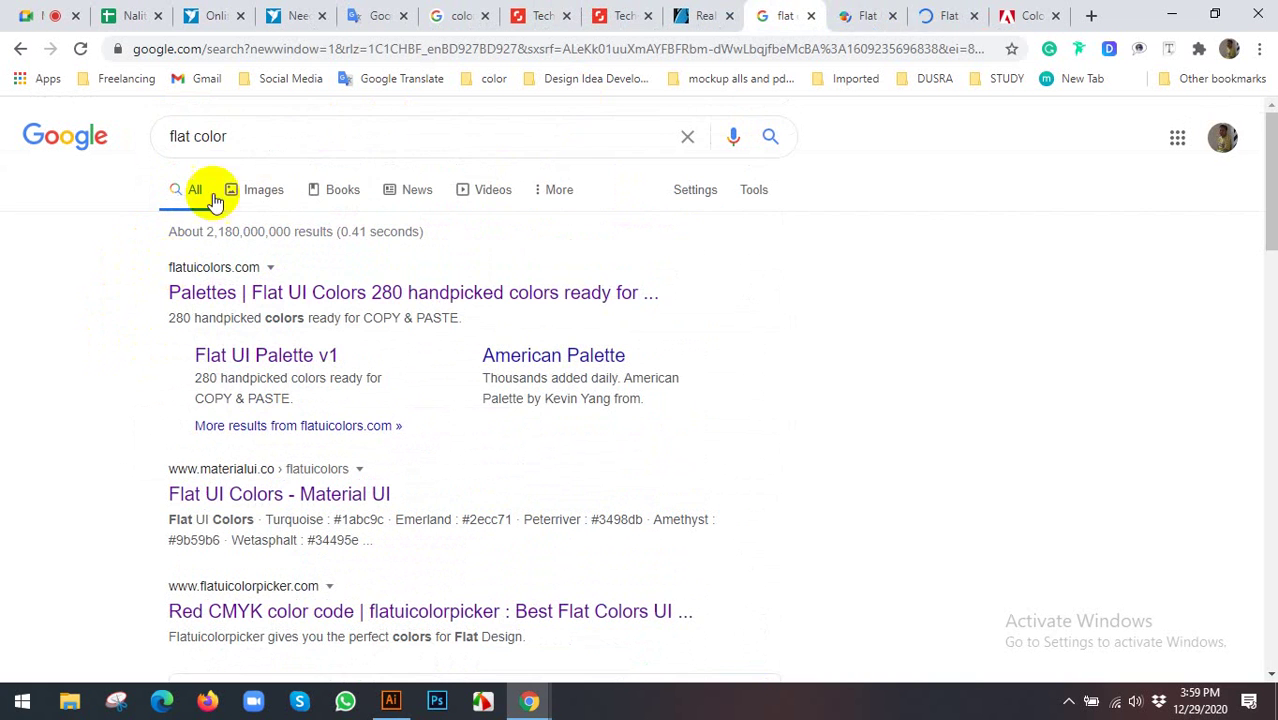
Search for 'ui color', open another palette site in a new tab, and view flatuicolors.com
triple_click(190, 136)
type("u")
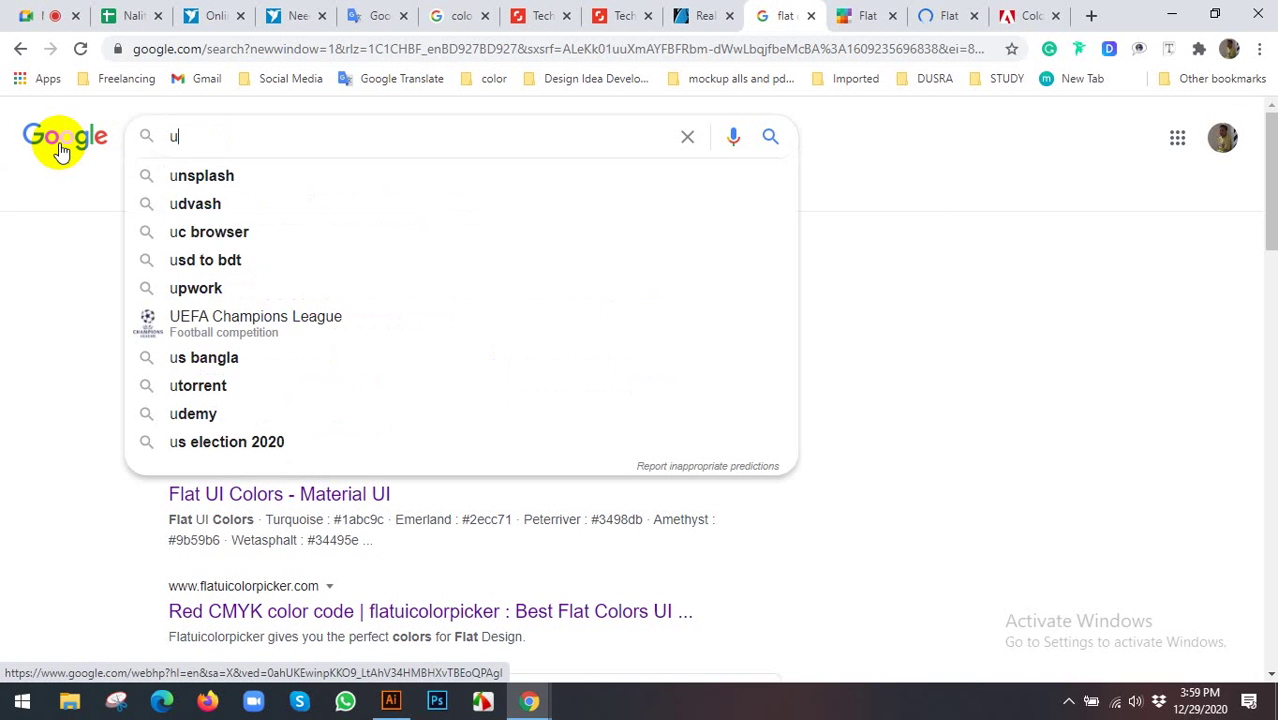
type("i ")
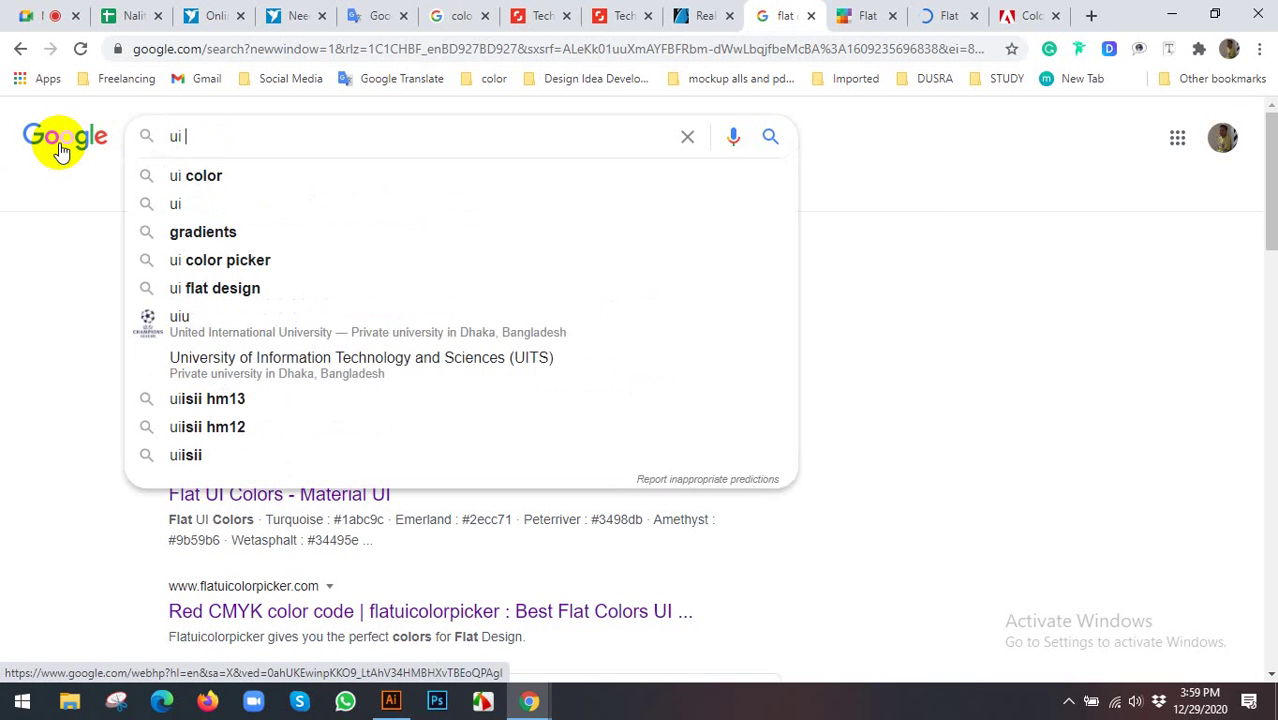
type("color")
key("Return")
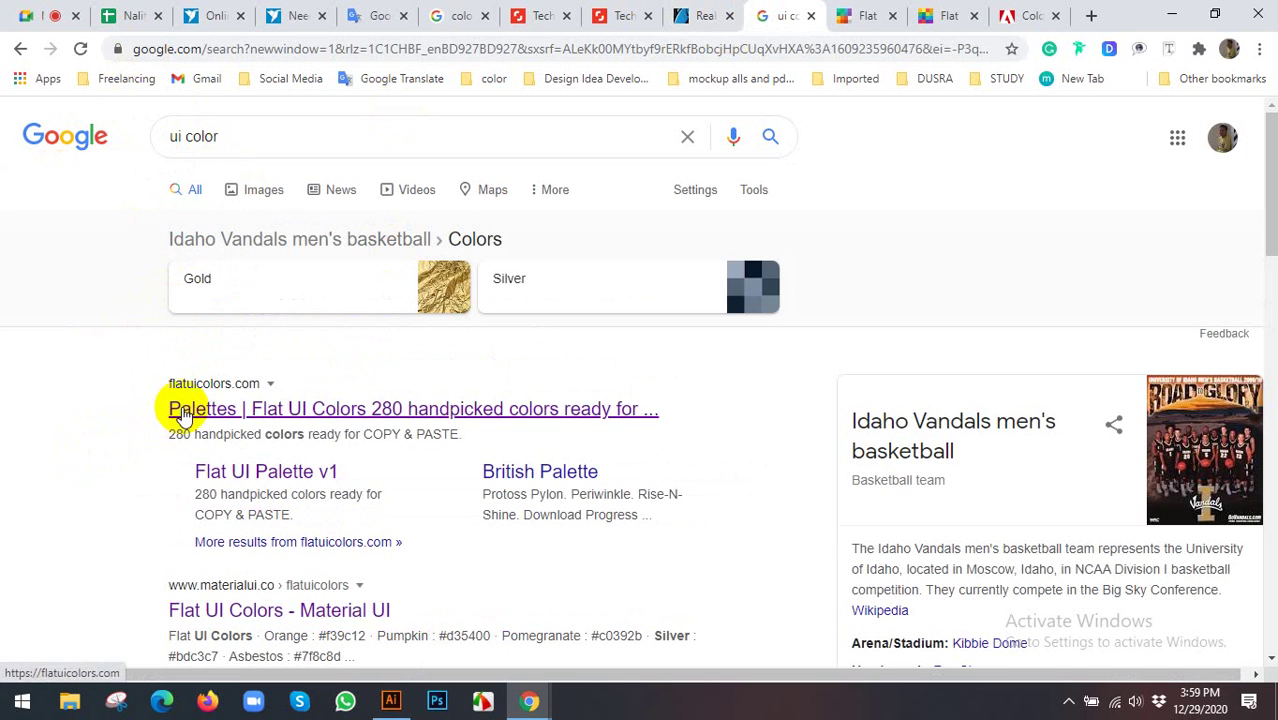
scroll(109, 457, "down", 2)
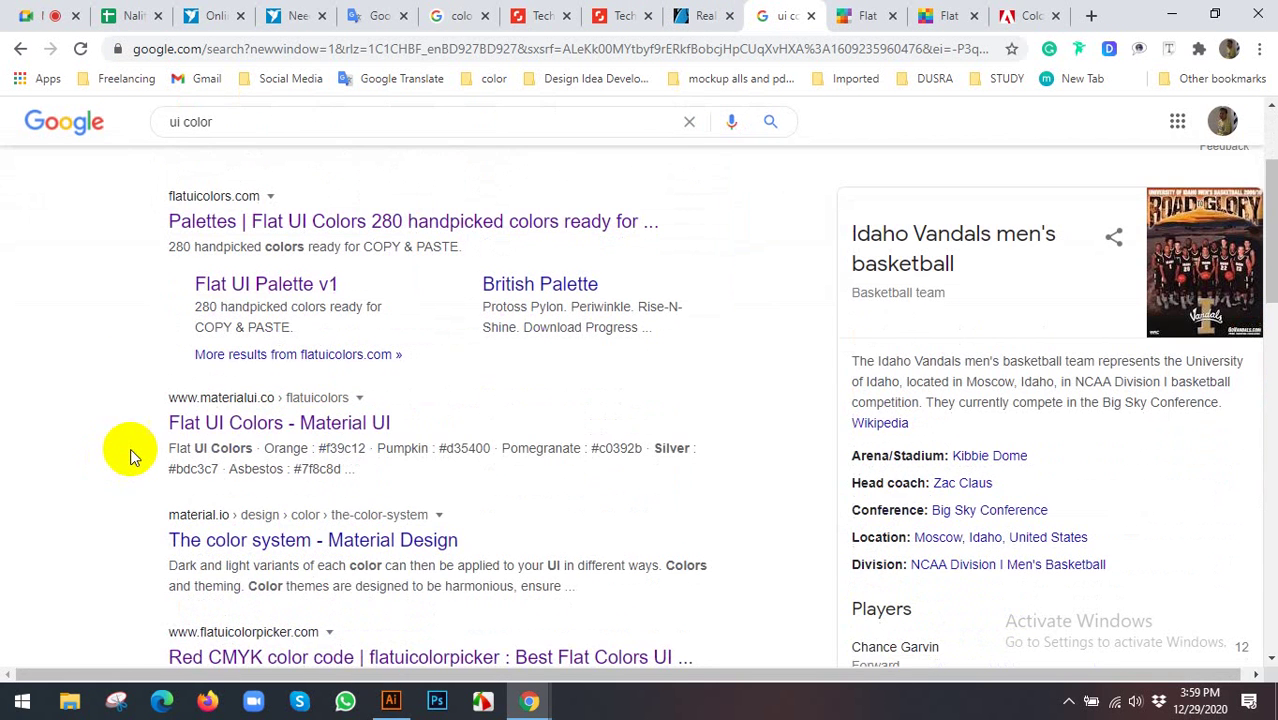
right_click(224, 428)
left_click(260, 434)
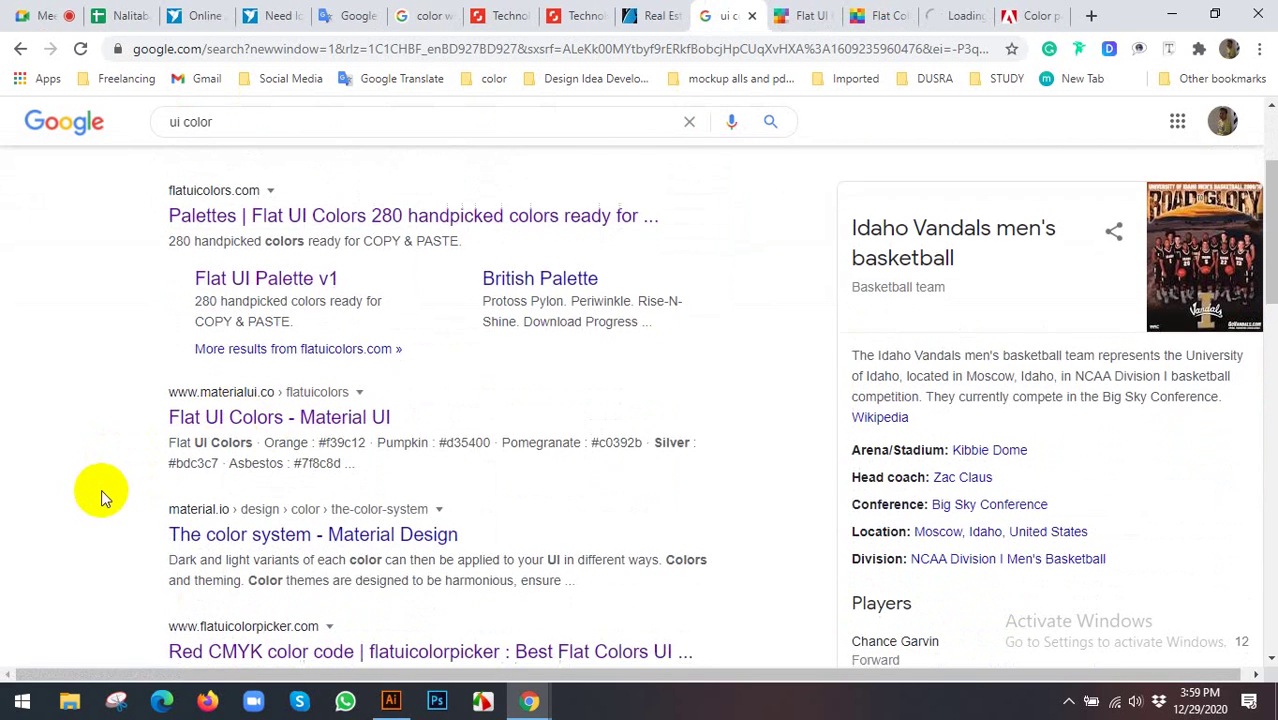
scroll(101, 489, "down", 2)
scroll(100, 490, "down", 2)
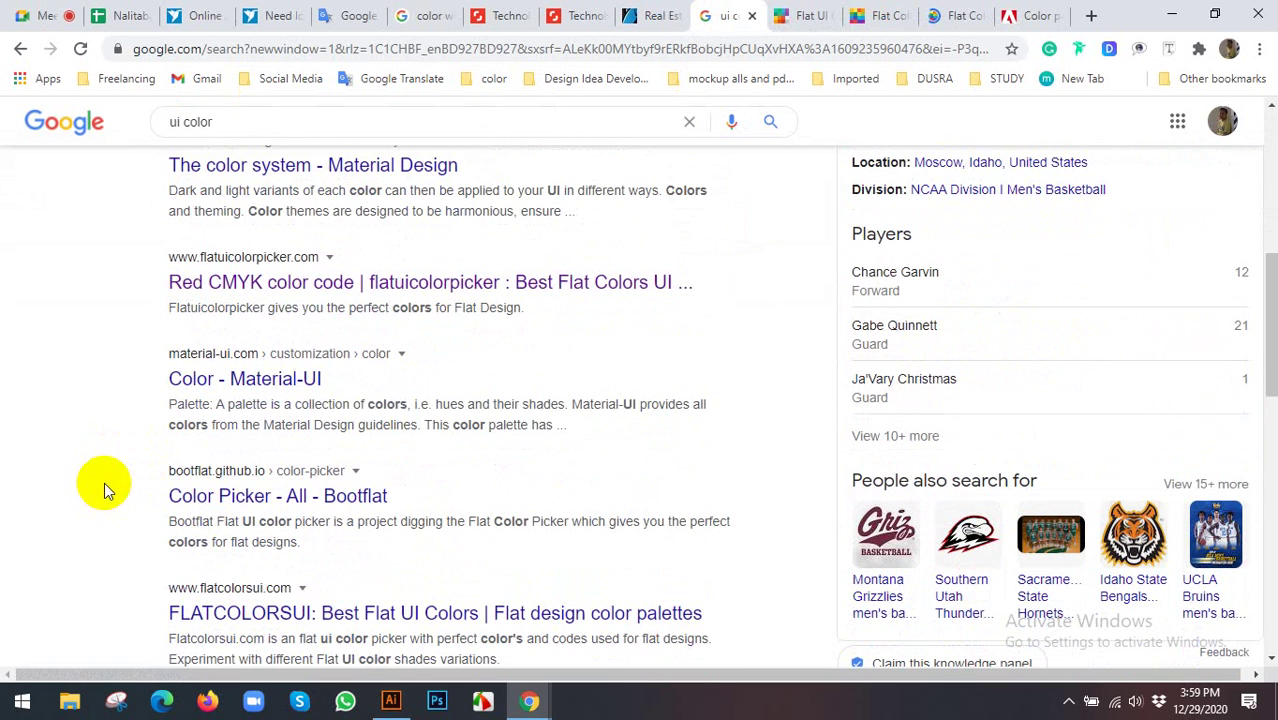
scroll(298, 433, "down", 1)
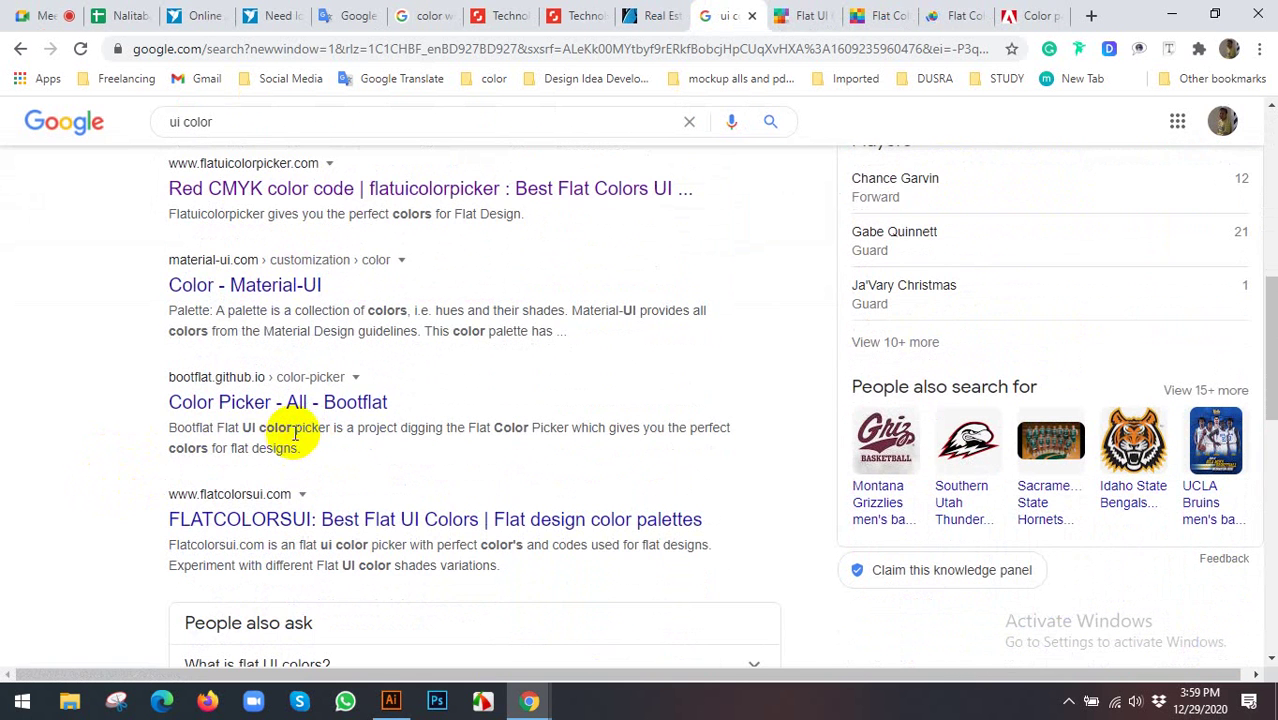
left_click(805, 15)
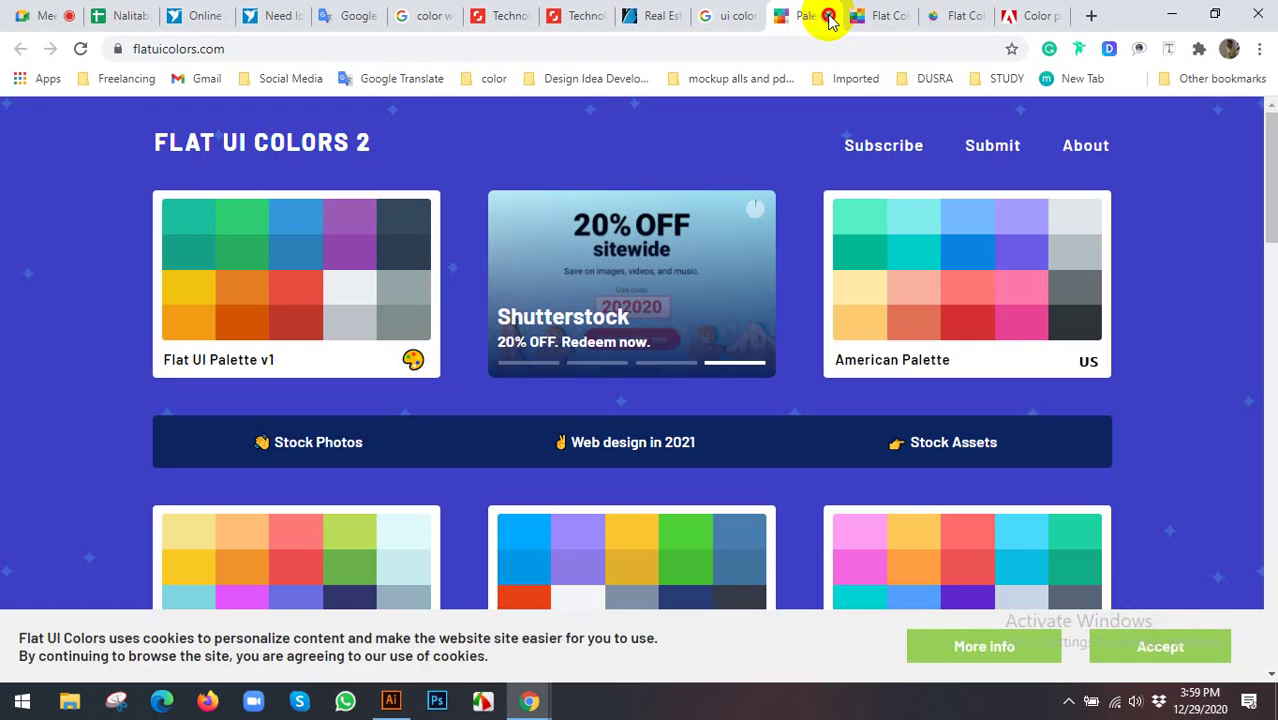
Reopen the Flat UI Colors - Material UI and flatuicolors.com Palettes results in new tabs
left_click(829, 16)
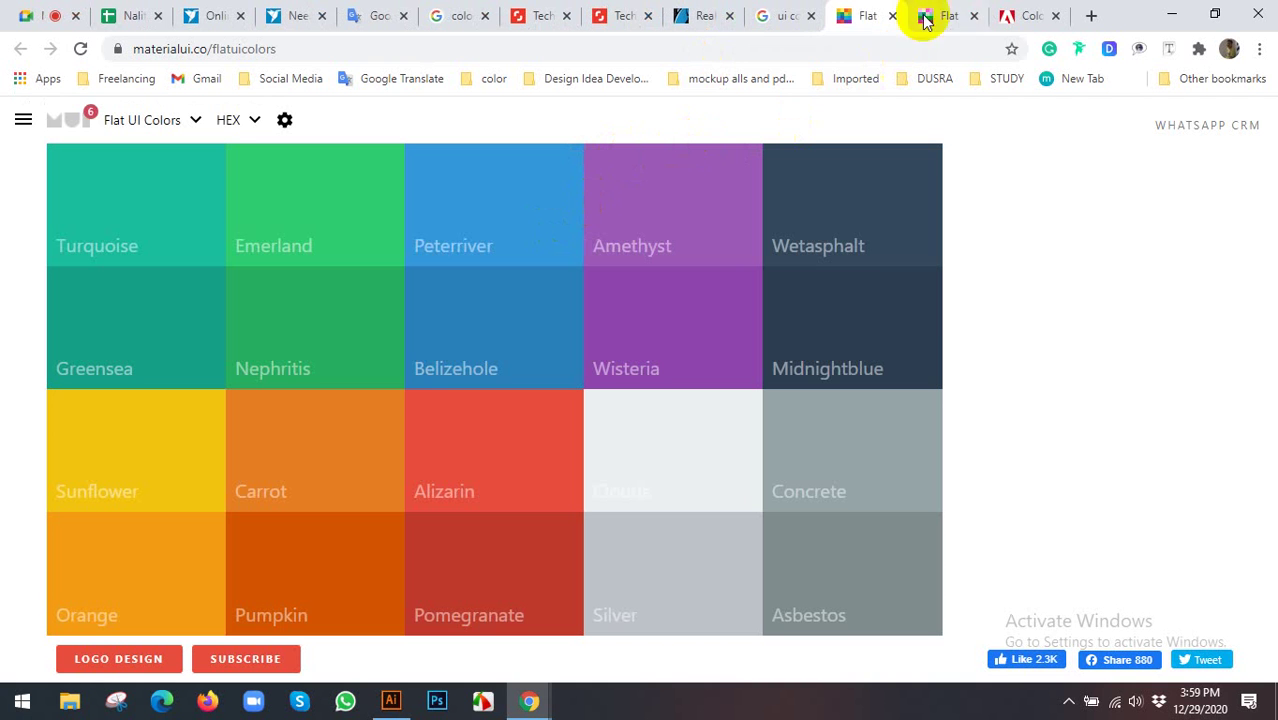
left_click(925, 17)
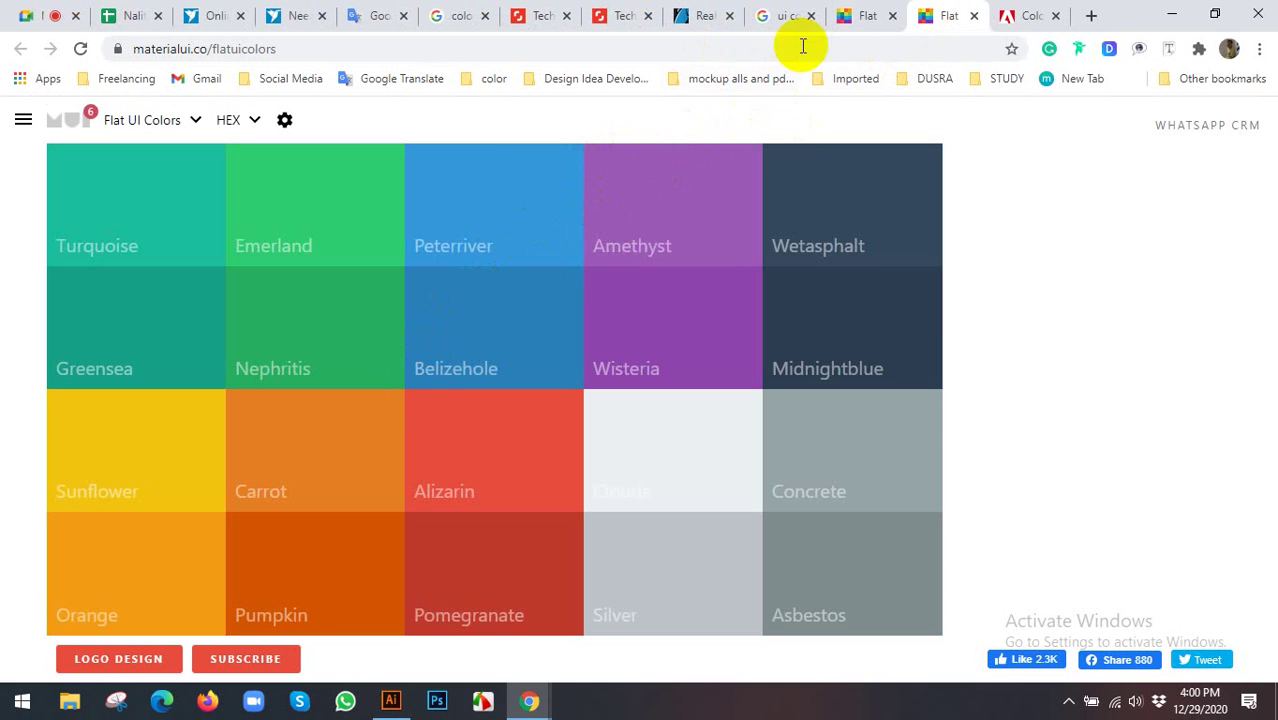
left_click(786, 15)
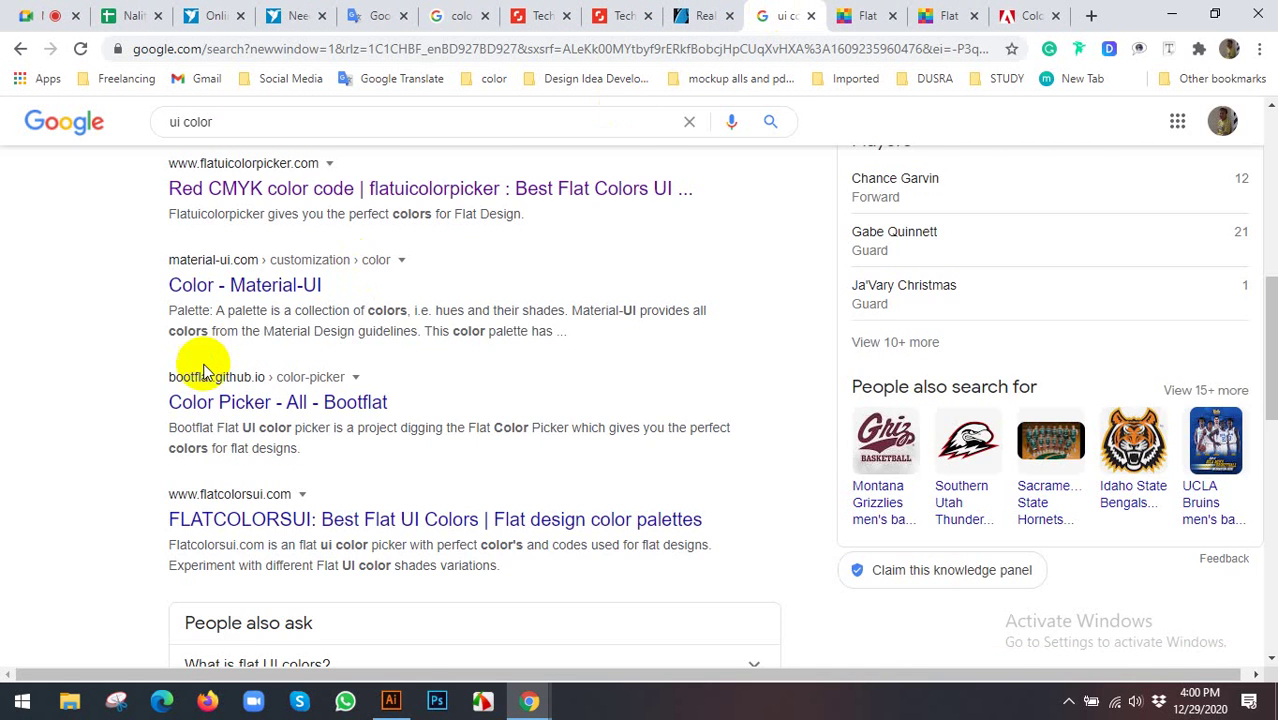
scroll(49, 466, "up", 2)
scroll(49, 466, "up", 3)
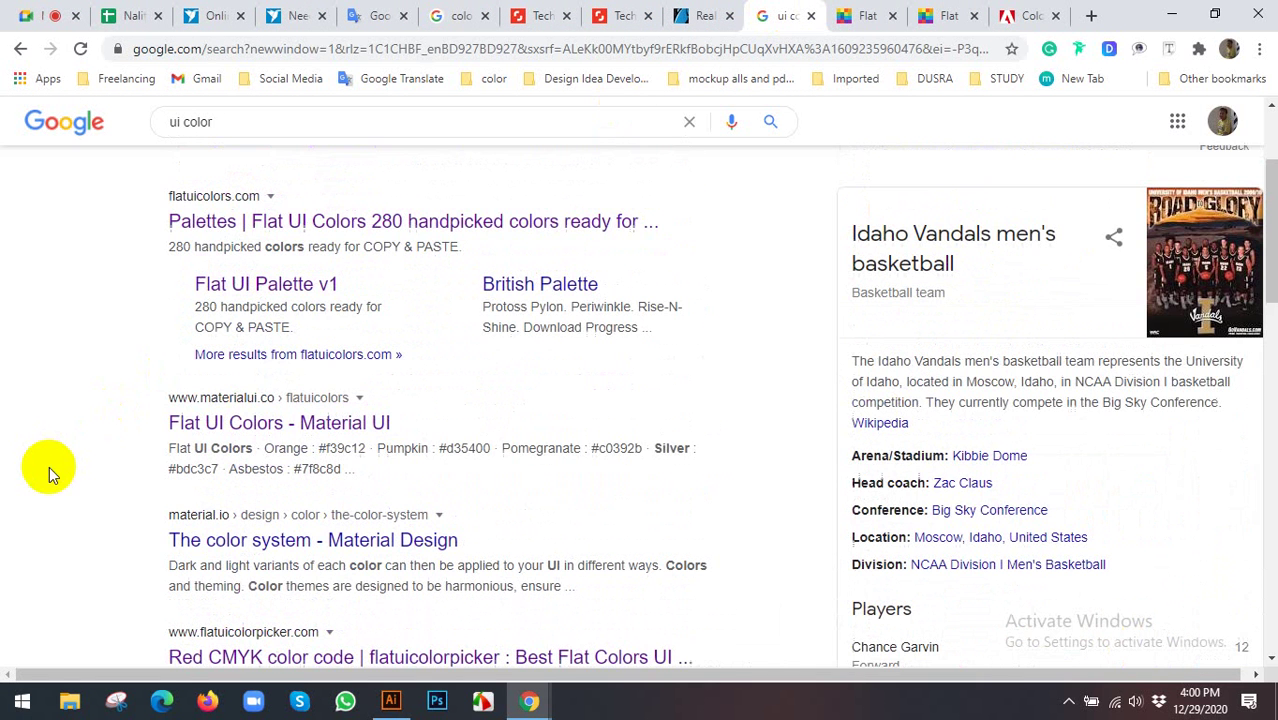
right_click(200, 428)
left_click(243, 436)
scroll(250, 400, "up", 2)
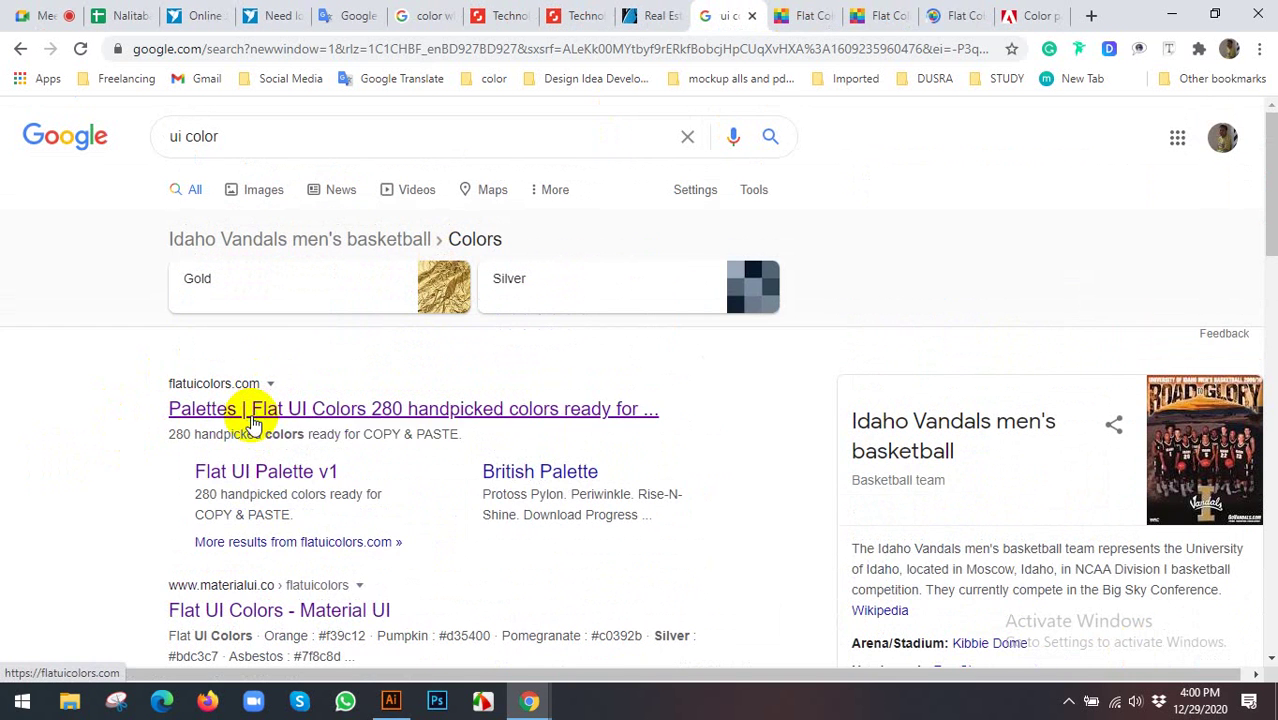
middle_click(253, 415)
left_click(757, 12)
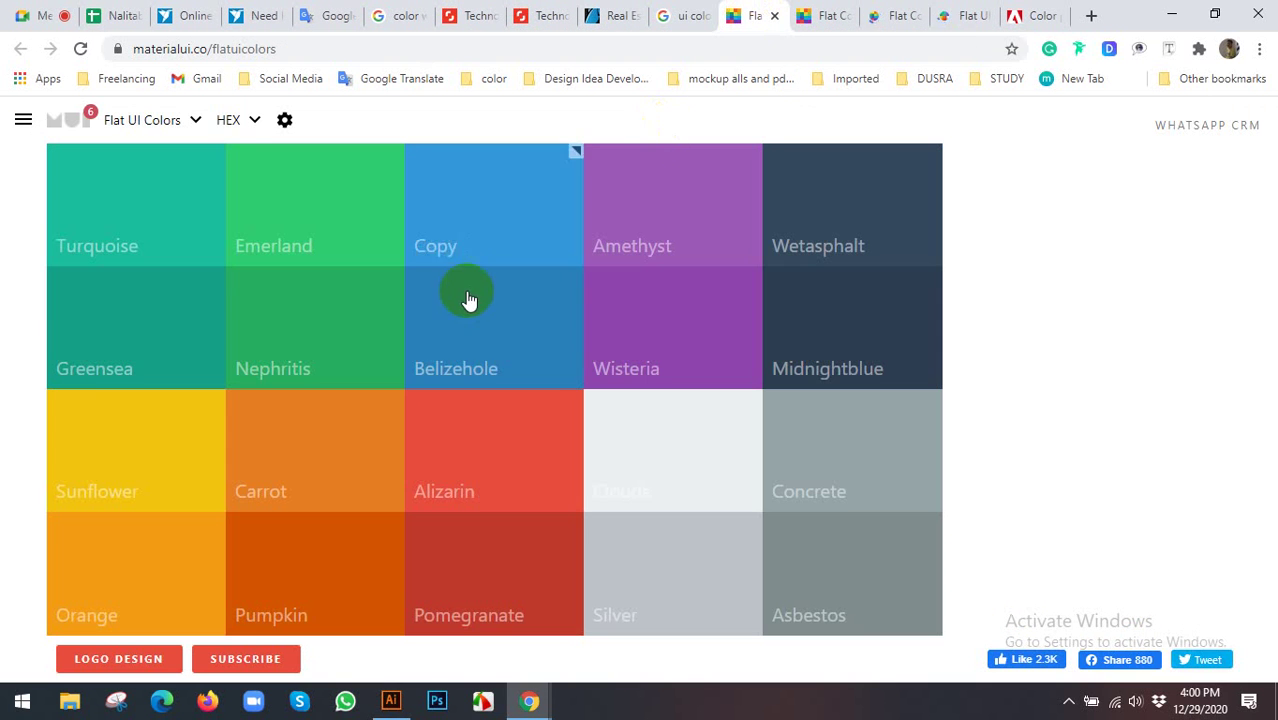
mouse_move(136, 205)
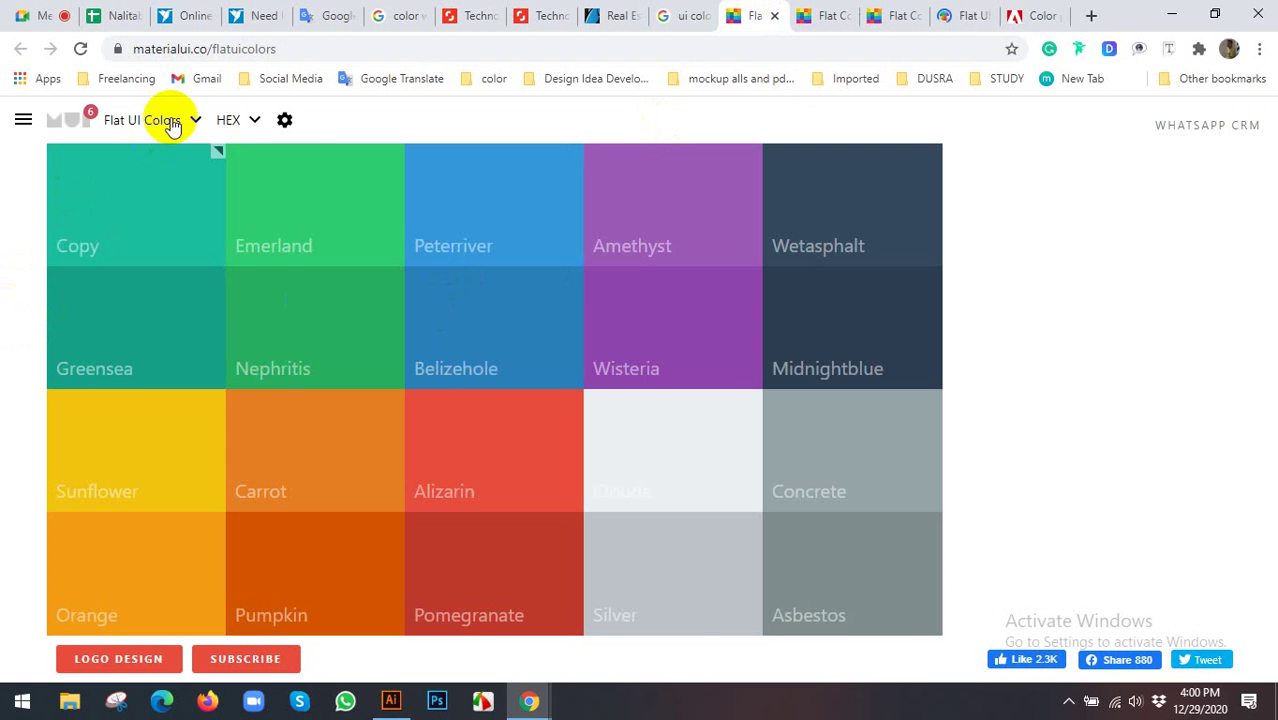
Copy the Greensea colour code 16a085 and select the red square in Illustrator
left_click(165, 120)
left_click(35, 155)
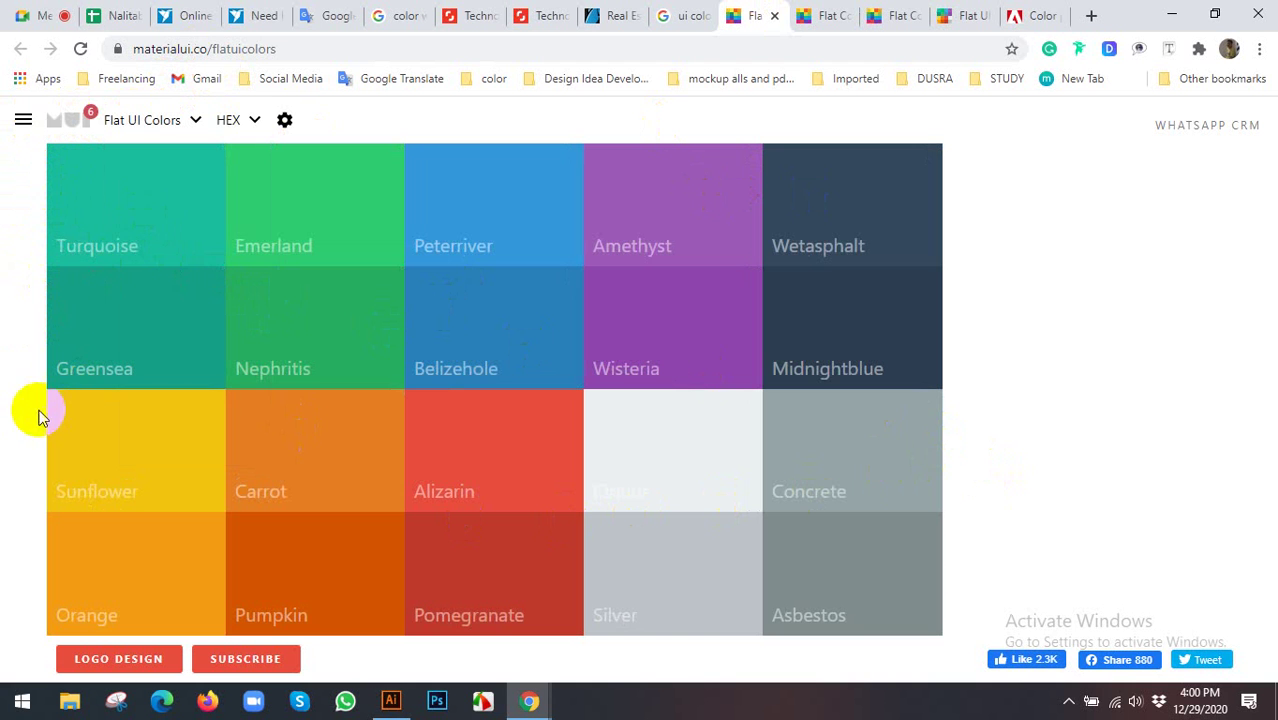
left_click(110, 325)
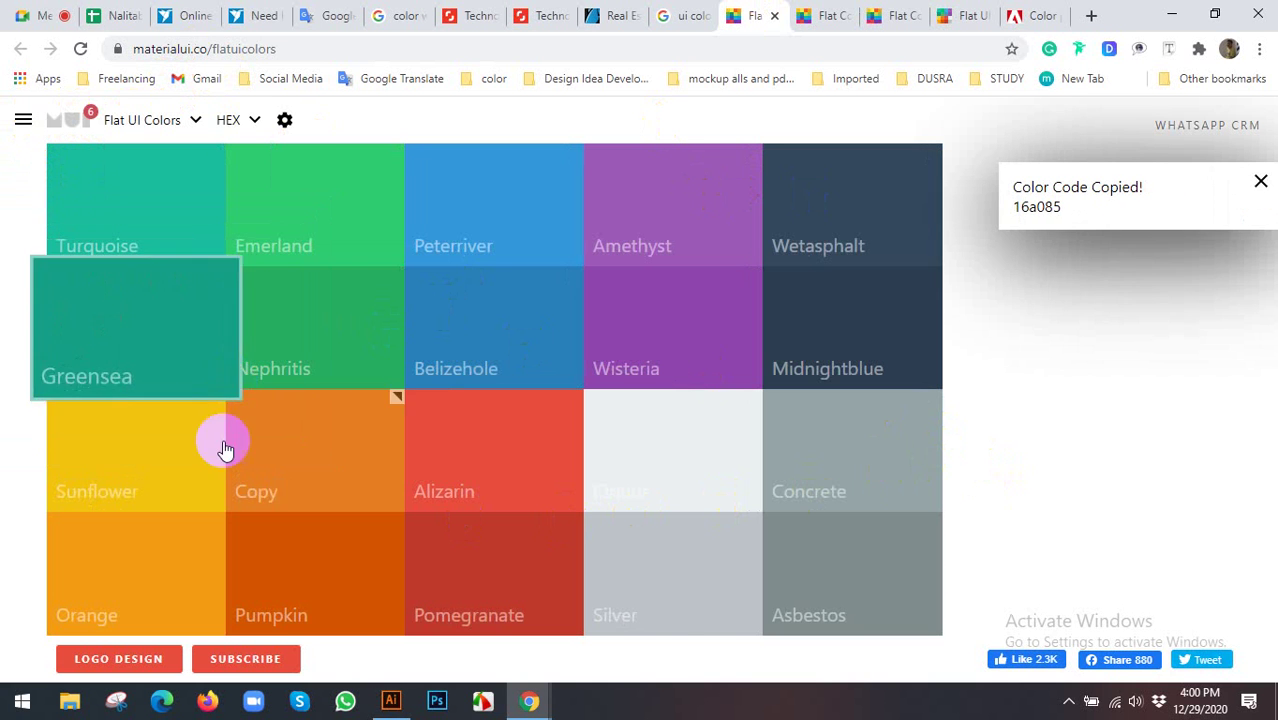
left_click(391, 701)
left_click(371, 200)
Fill the square with the copied Greensea 16a085 and go back to the Flat UI Colors page
left_click(24, 432)
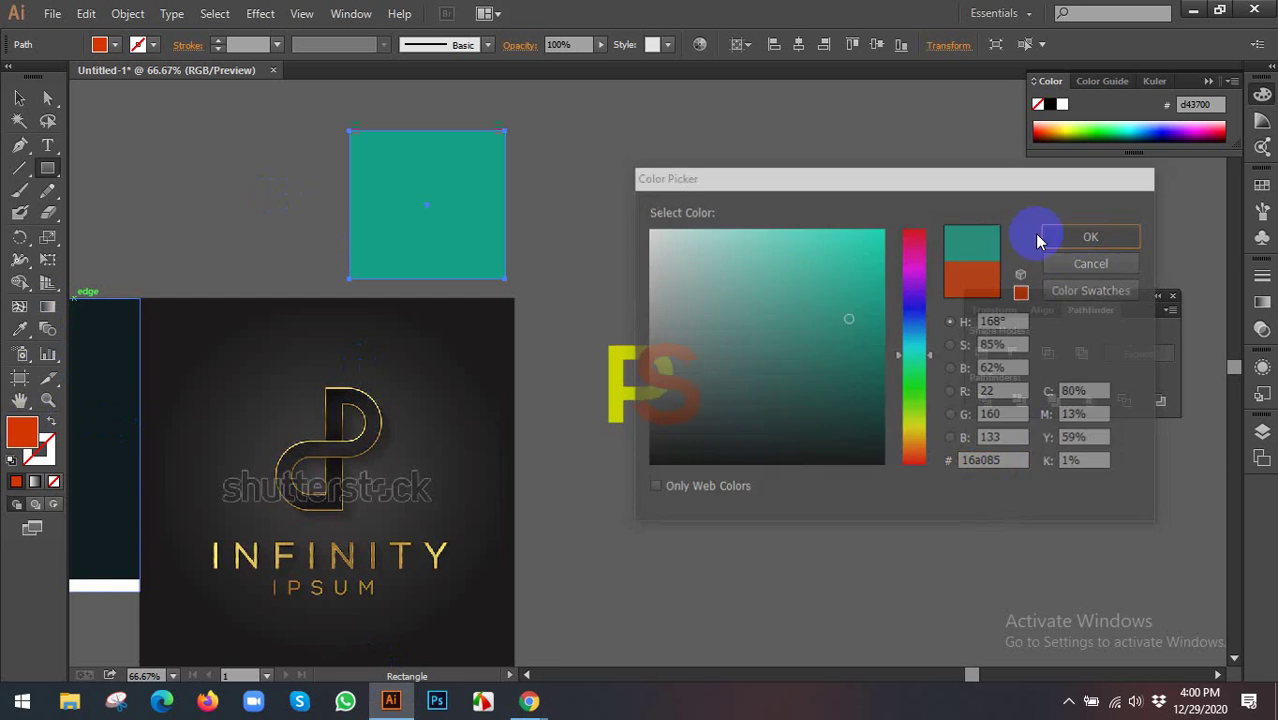
left_click(1093, 236)
left_click(19, 97)
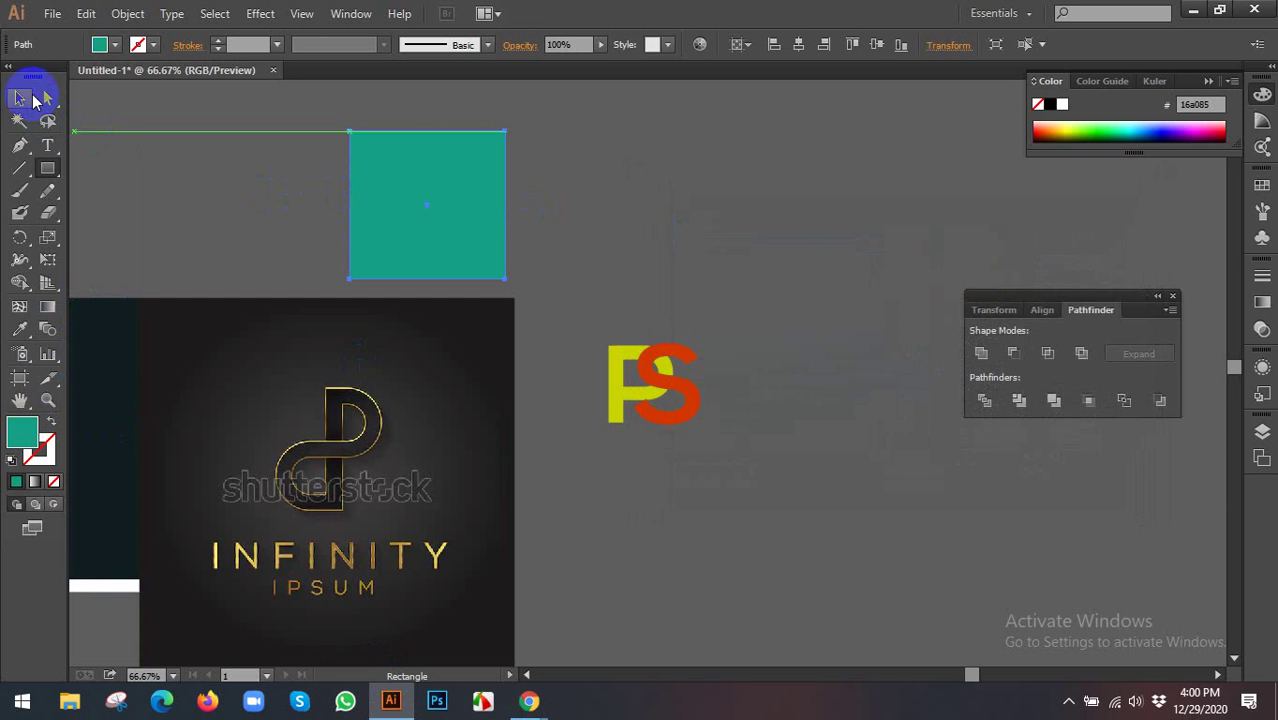
left_click(470, 638)
mouse_move(529, 701)
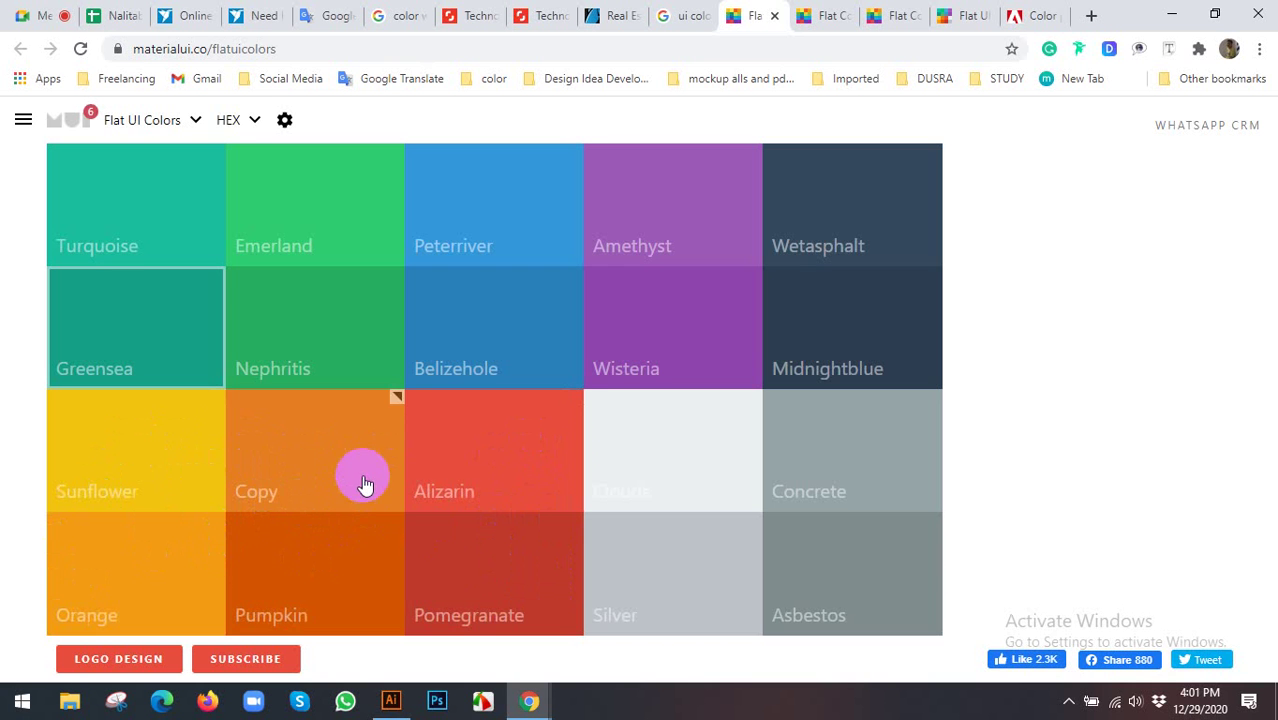
Navigate the Illustrator canvas to the empty artboard at 100% zoom, then return to the browser
left_click(391, 701)
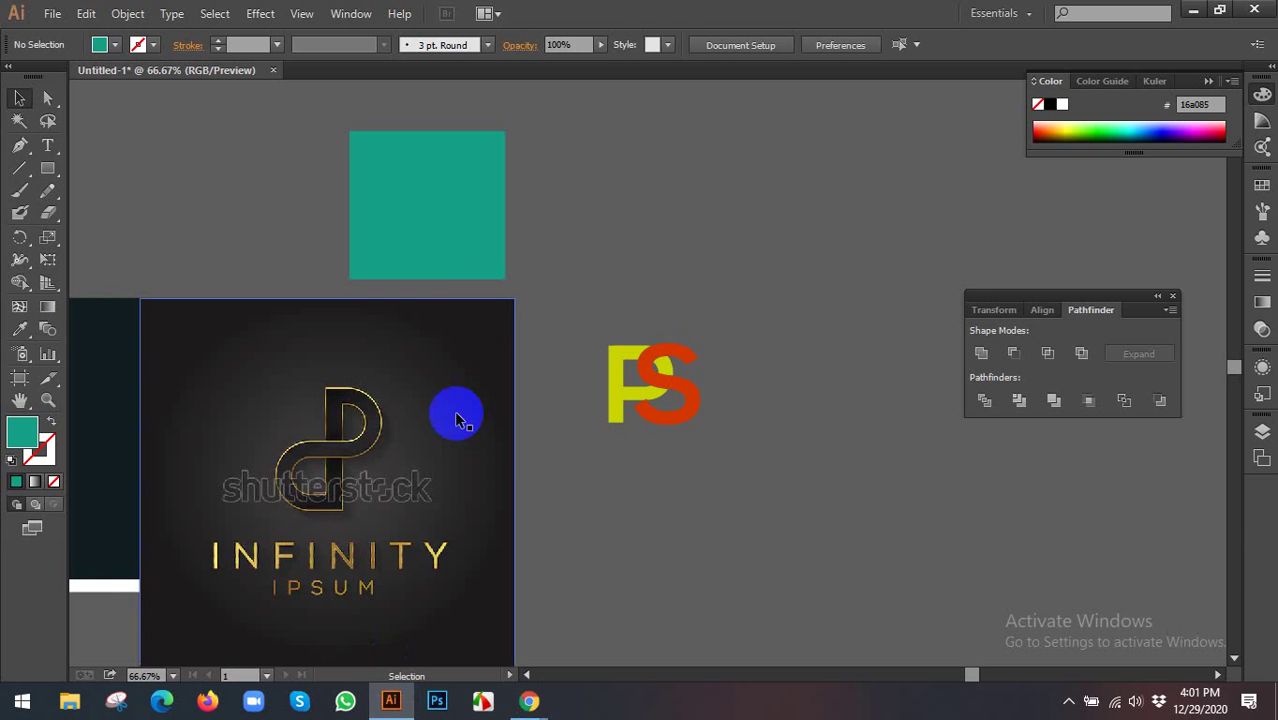
left_click_drag(310, 393, 856, 243)
left_click(470, 330)
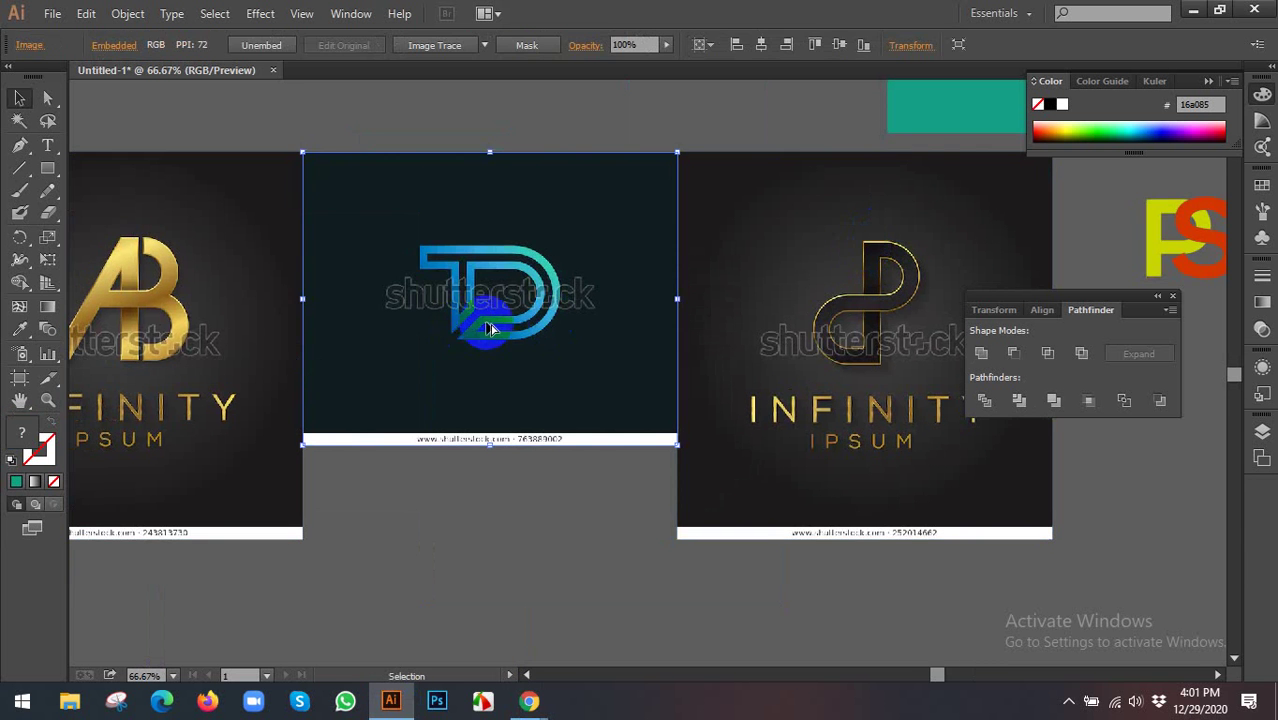
key("ctrl+minus")
left_click_drag(343, 363, 431, 323)
key("ctrl+1")
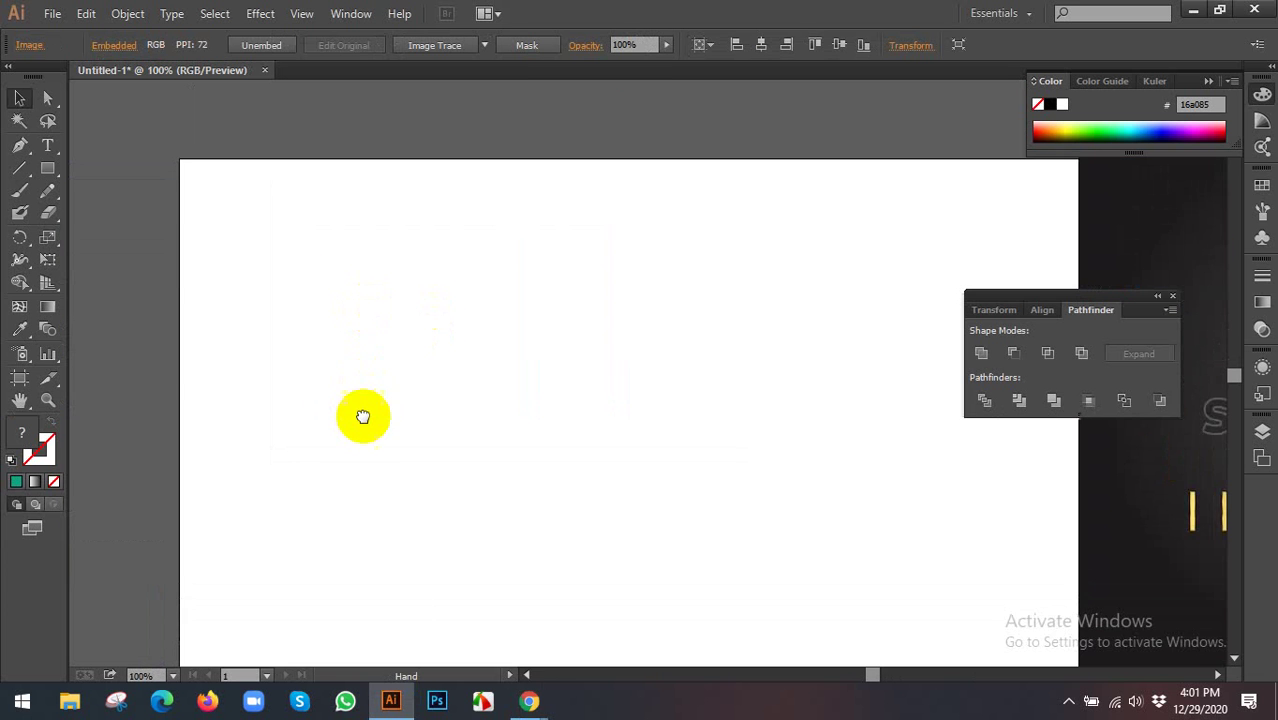
left_click(430, 619)
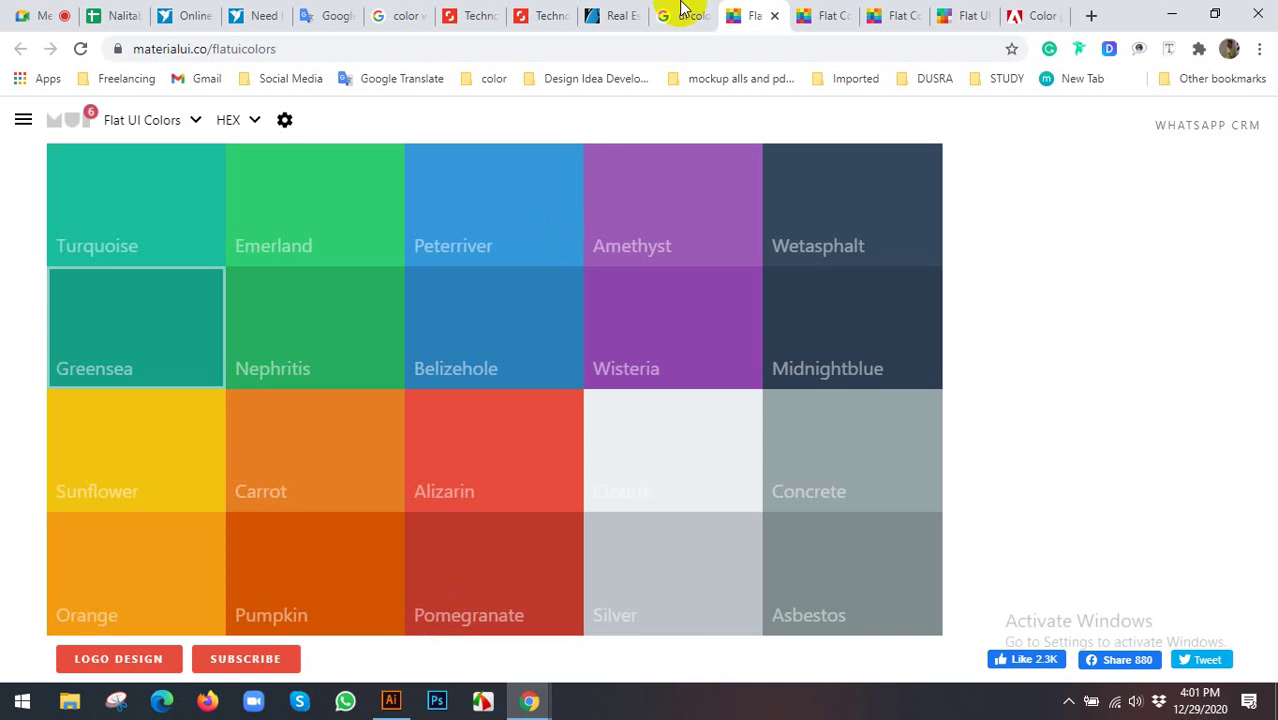
Search Google for 'lorem ipsum' in a new tab and open lipsum.com
left_click(1092, 15)
type("lo")
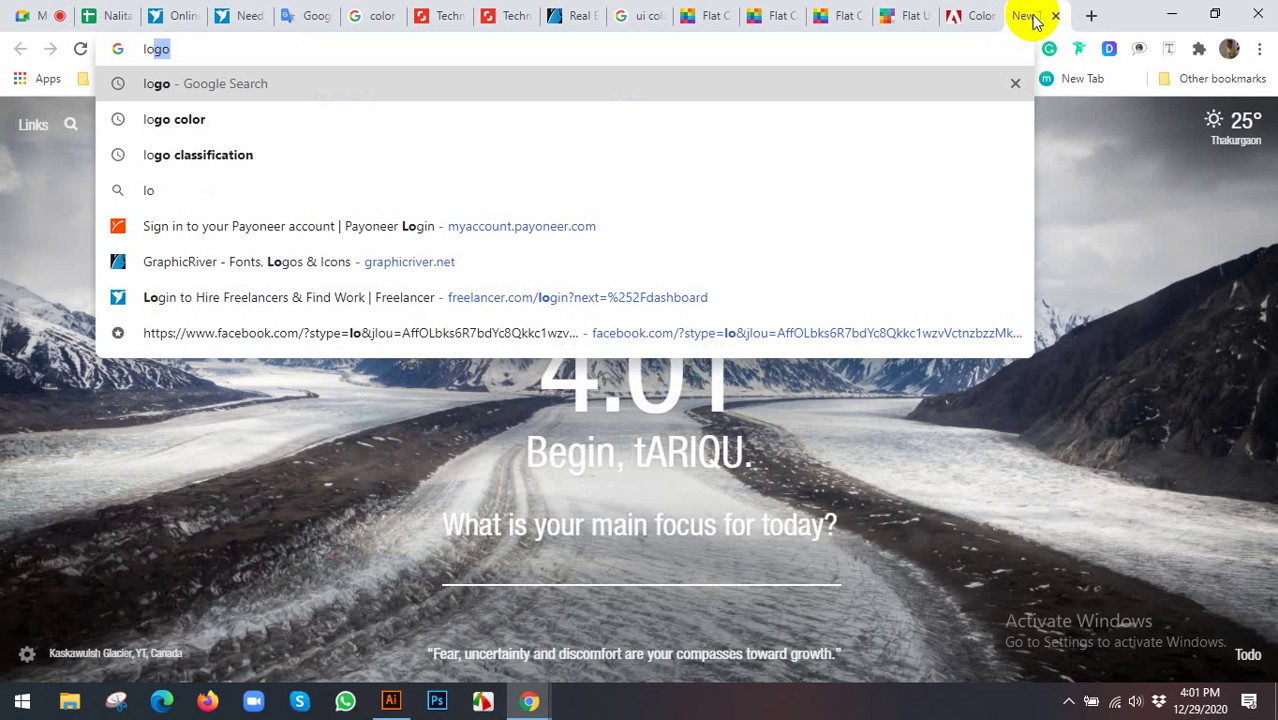
type("ren")
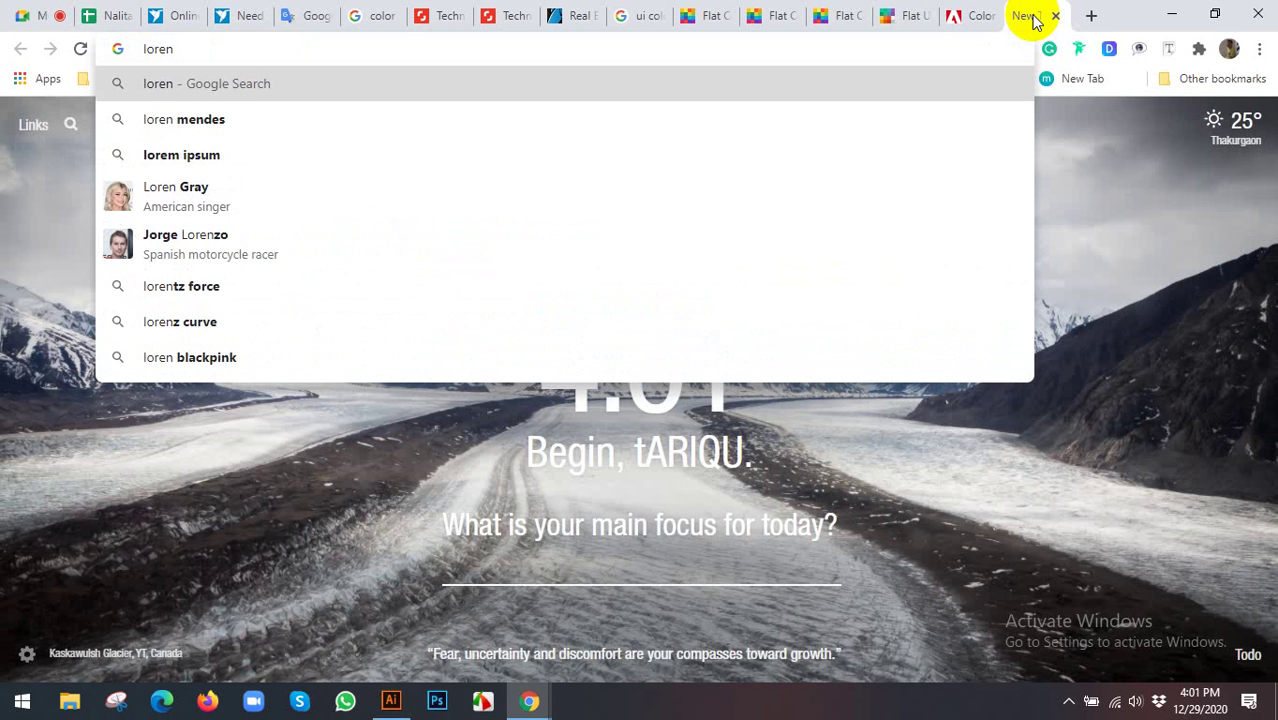
left_click(320, 157)
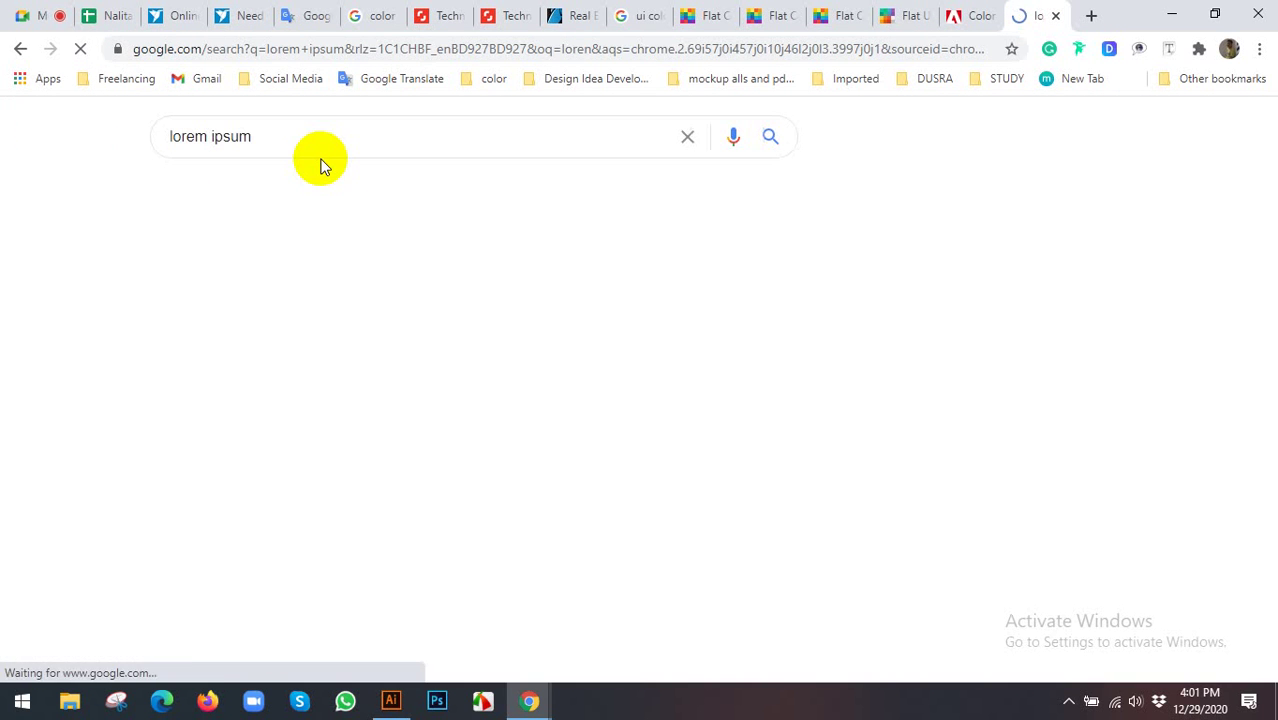
left_click(250, 294)
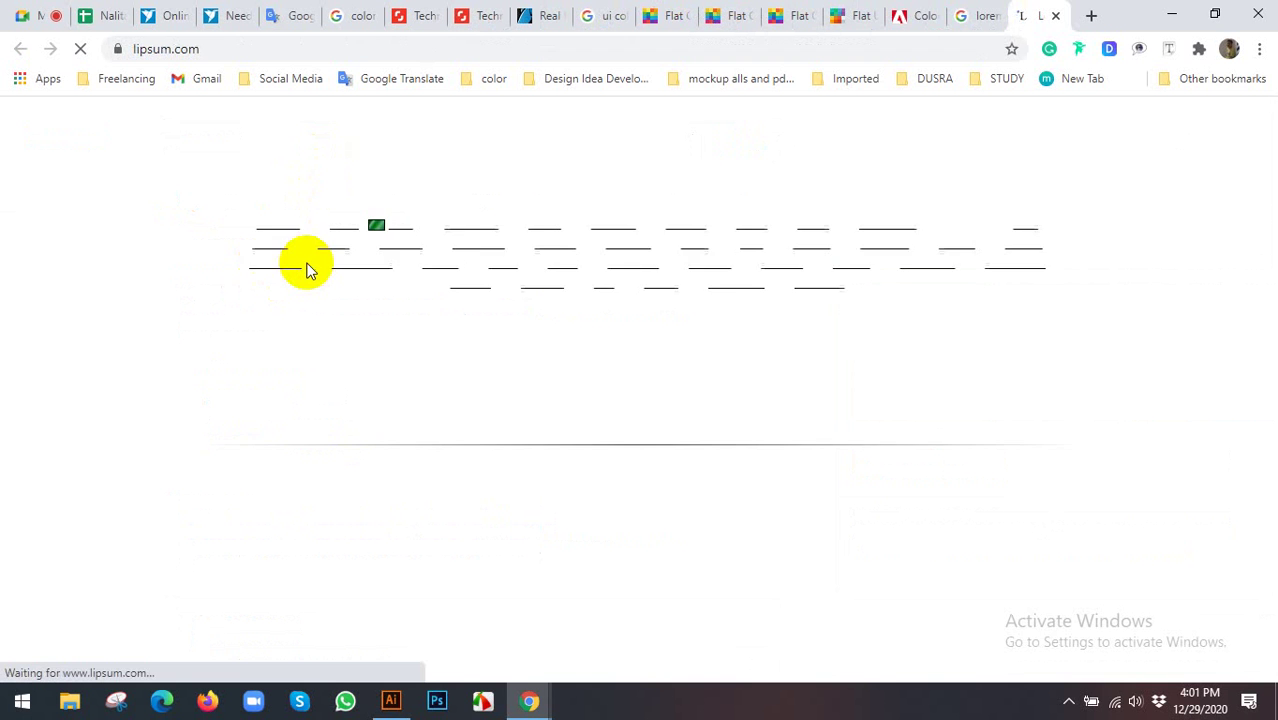
Copy the 'What is Lorem Ipsum?' paragraph and return to Illustrator
scroll(220, 320, "down", 2)
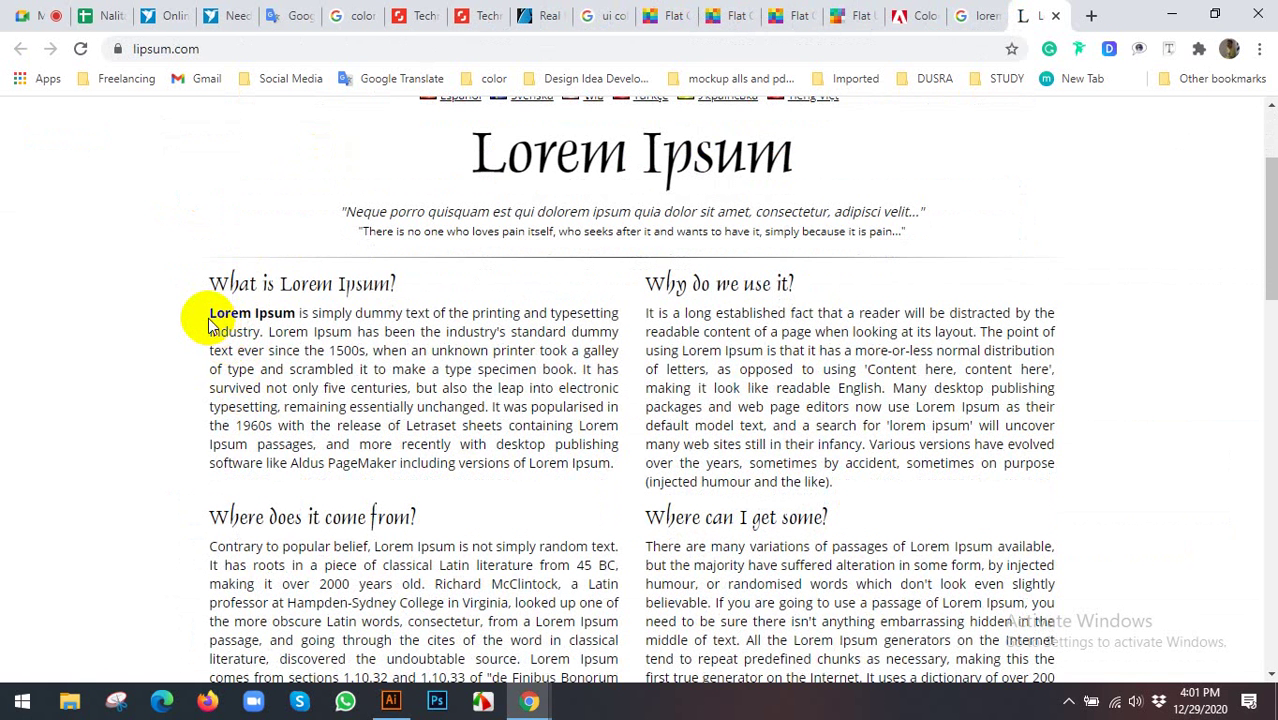
left_click_drag(210, 314, 607, 464)
right_click(615, 475)
left_click(600, 441)
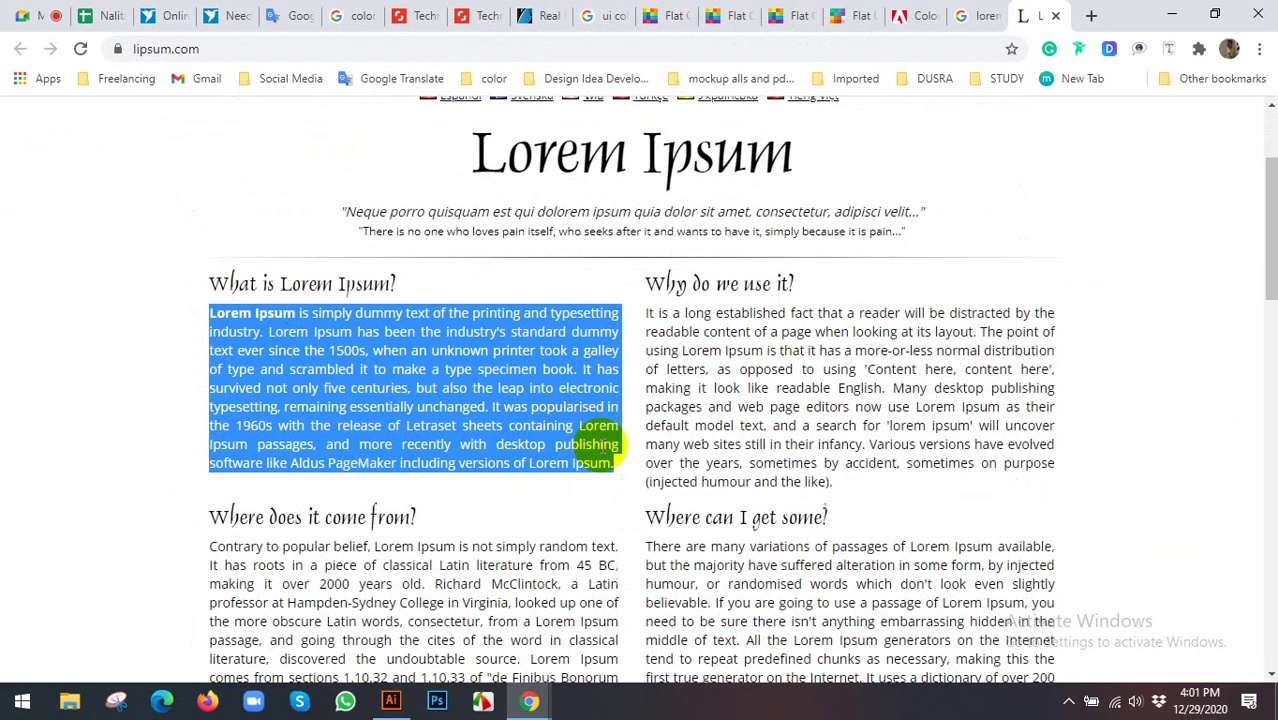
left_click(392, 703)
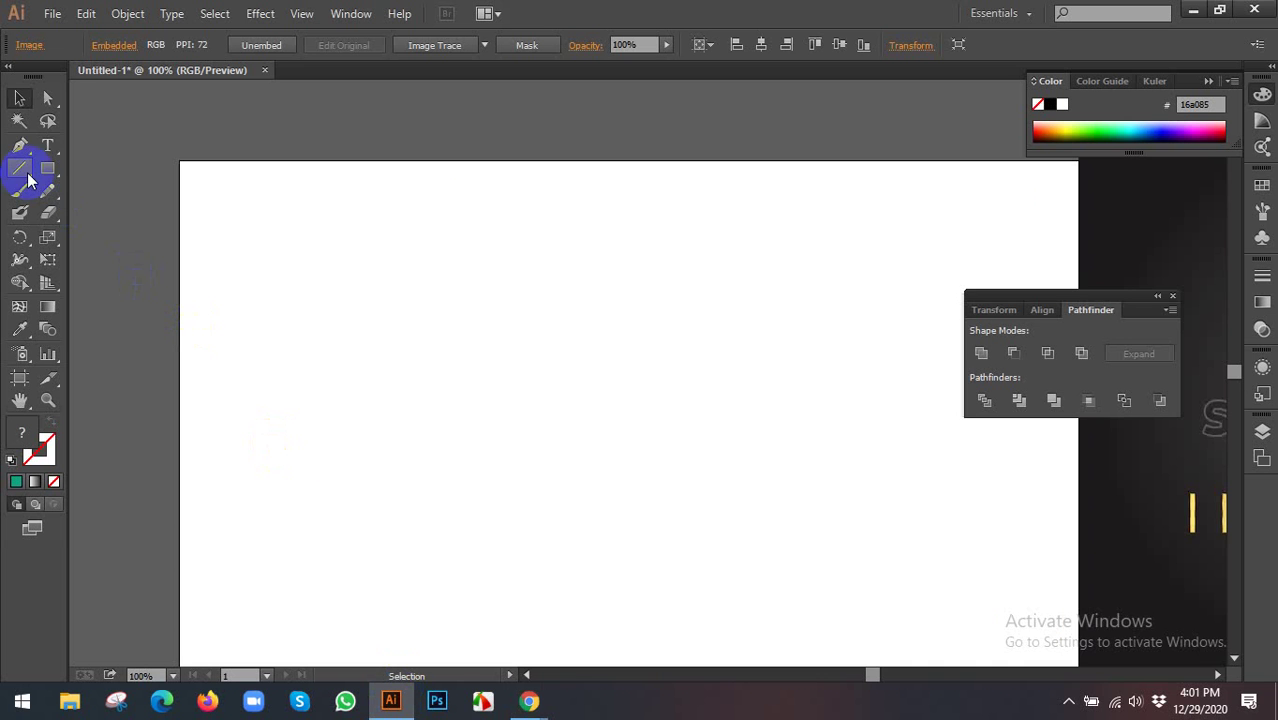
Create a text area on the artboard's left half holding the pasted Lorem Ipsum at 20 pt
left_click(46, 146)
left_click_drag(177, 199, 656, 456)
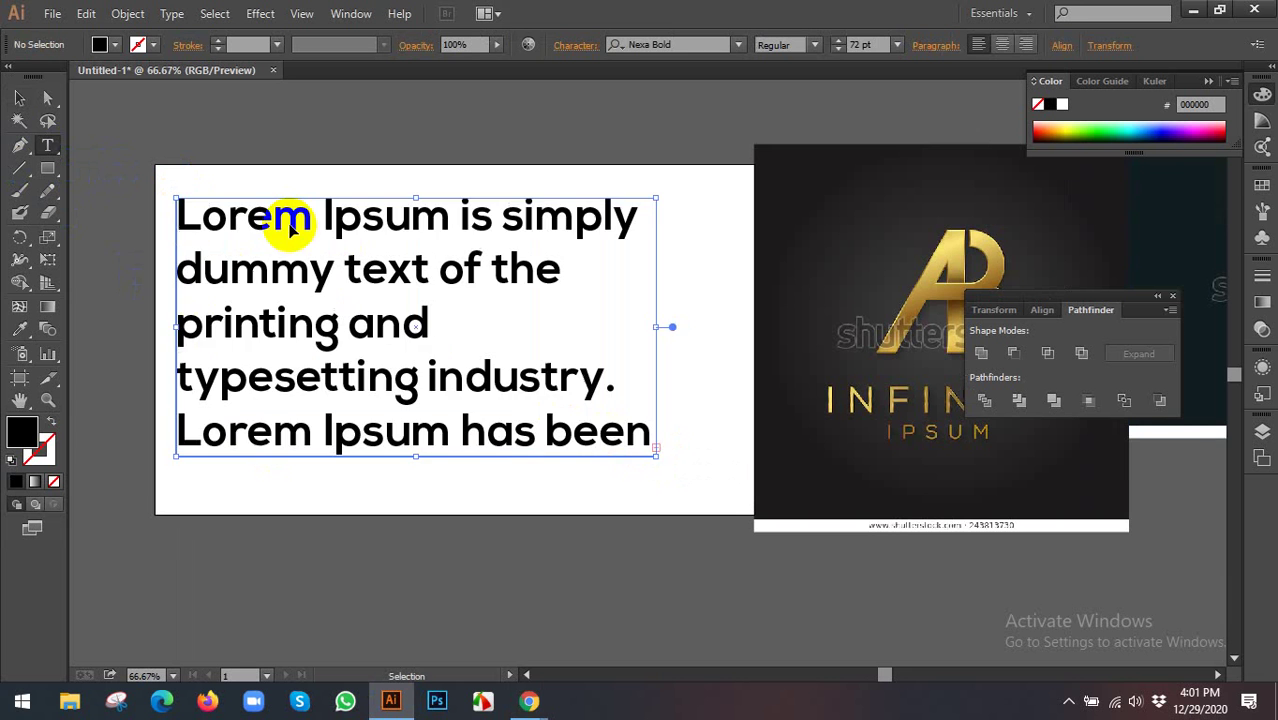
left_click(862, 44)
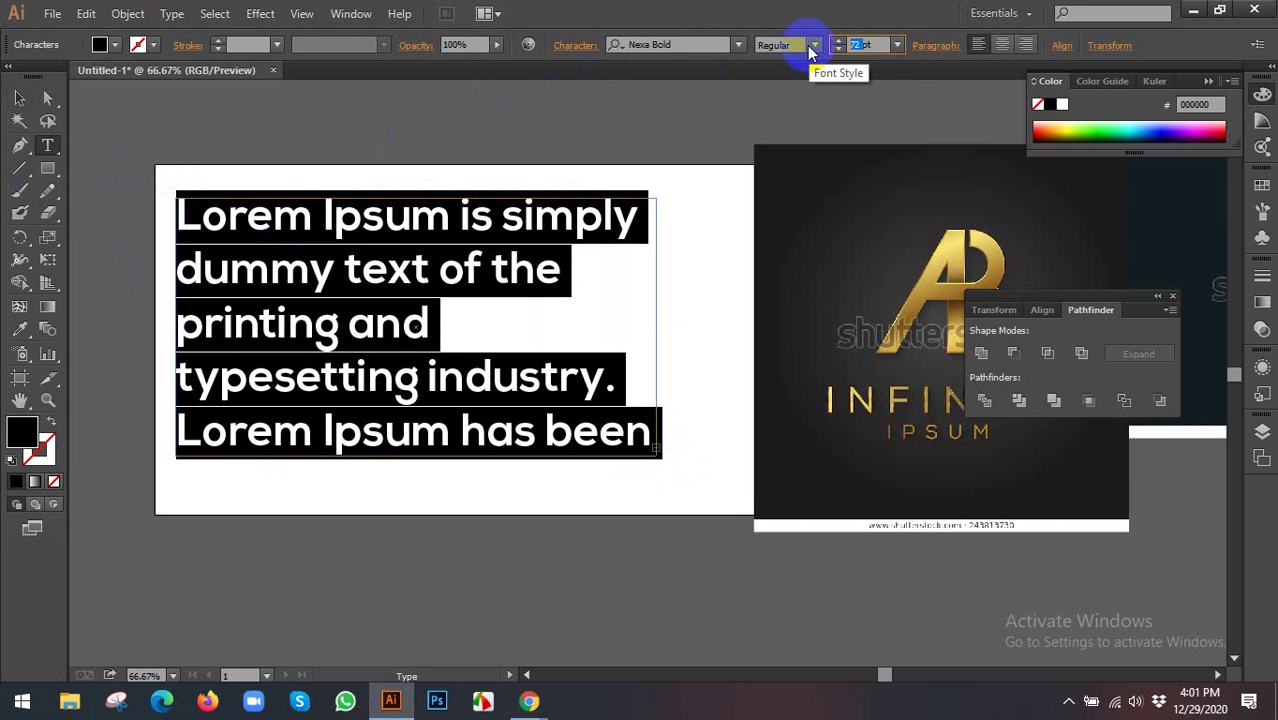
type("20")
key("Return")
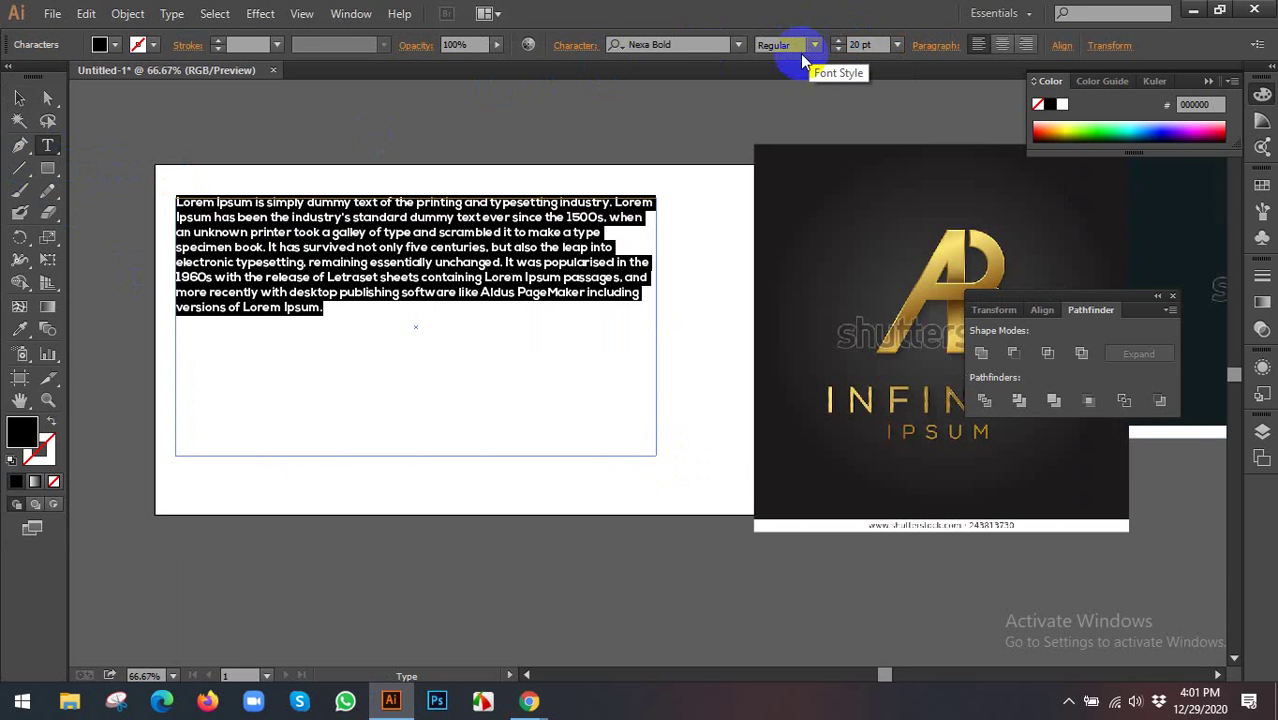
left_click(17, 96)
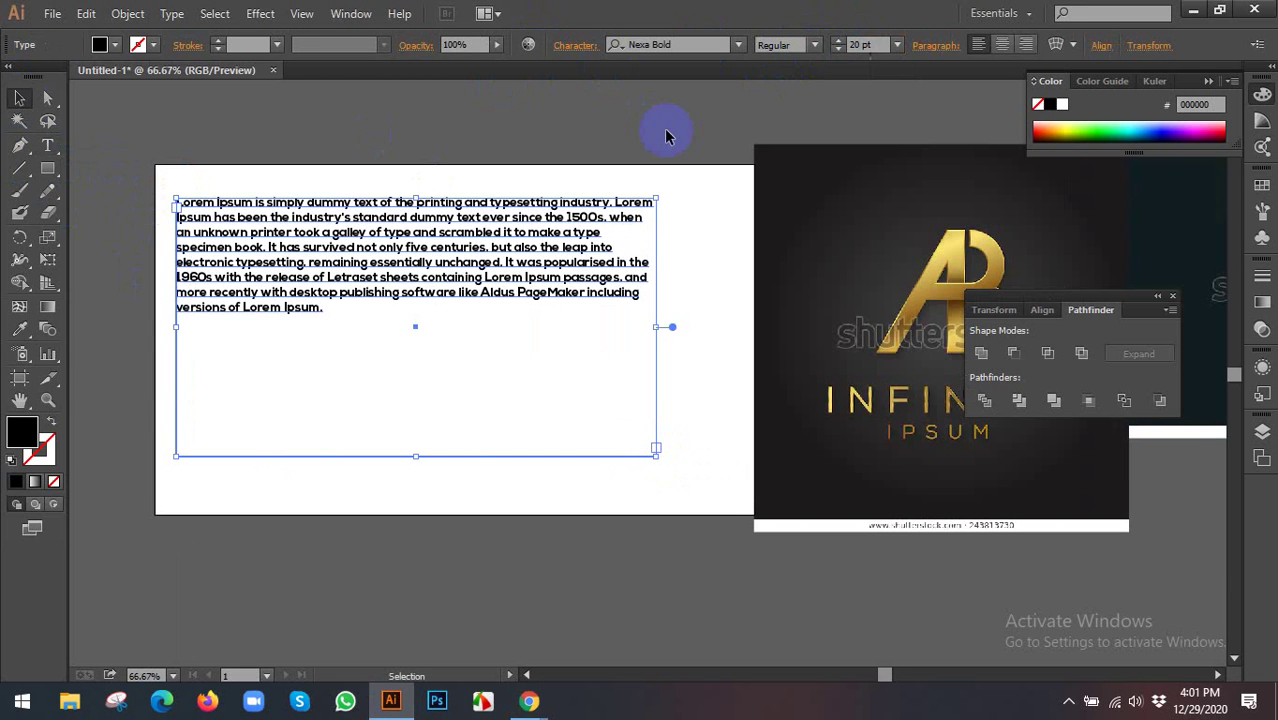
left_click(165, 207)
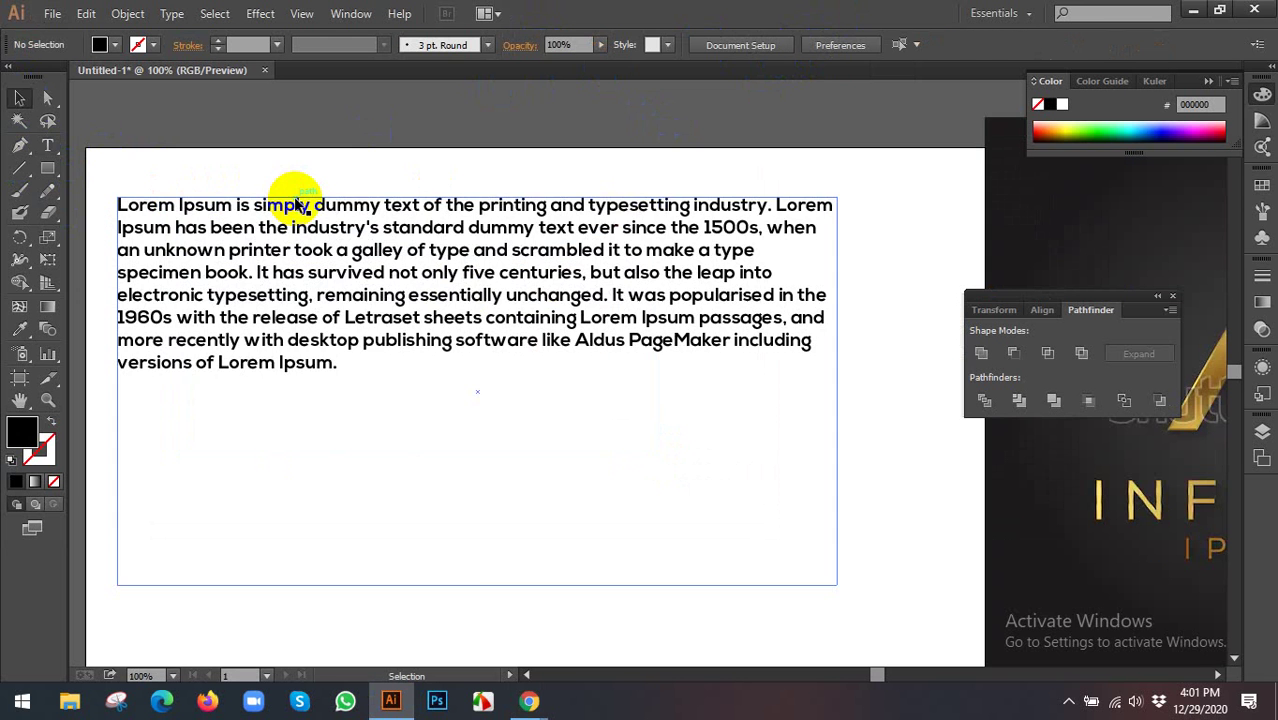
Shrink the Lorem Ipsum frame to fit the paragraph and colour the text 212323
left_click(300, 201)
left_click_drag(371, 214, 380, 252)
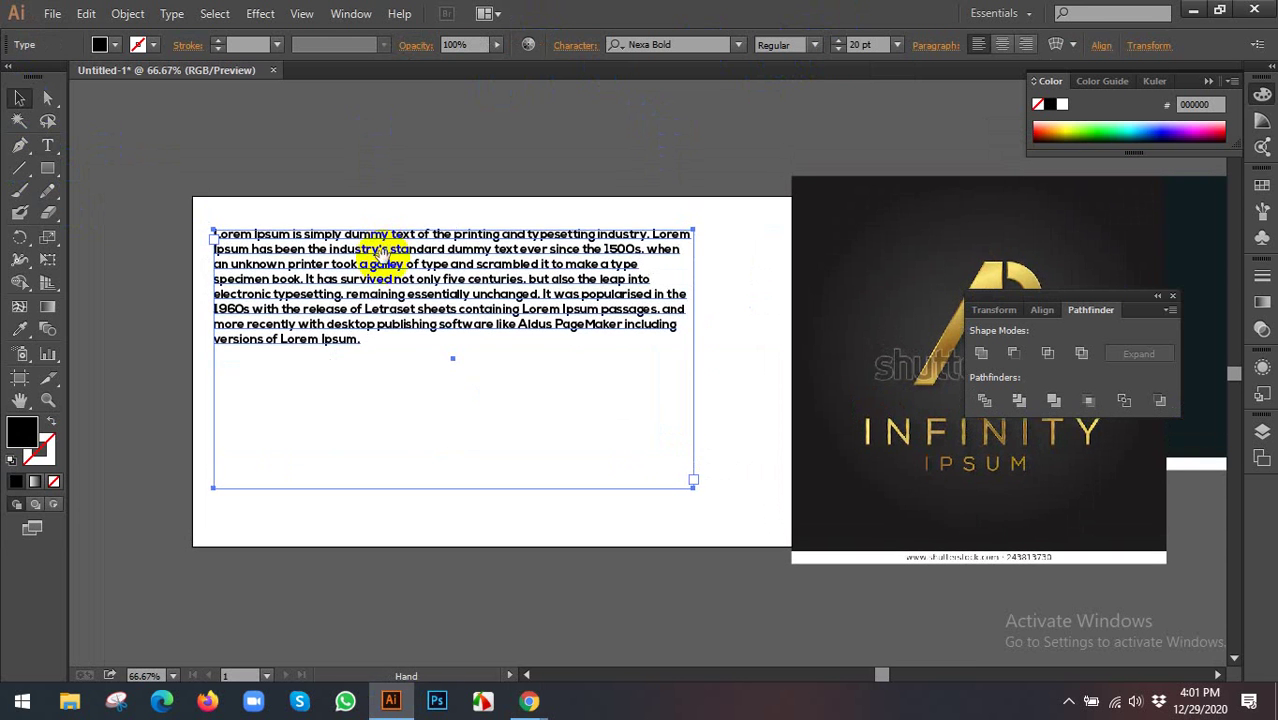
scroll(375, 255, "up", 1)
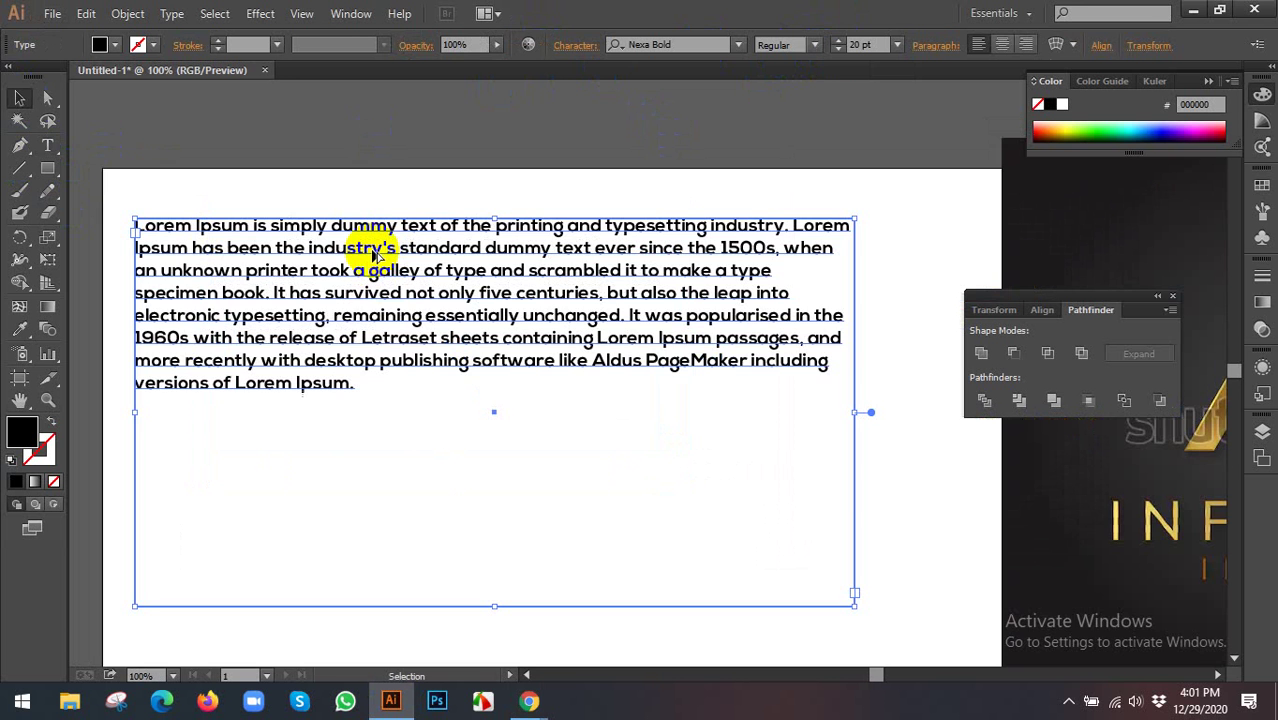
scroll(380, 254, "down", 1)
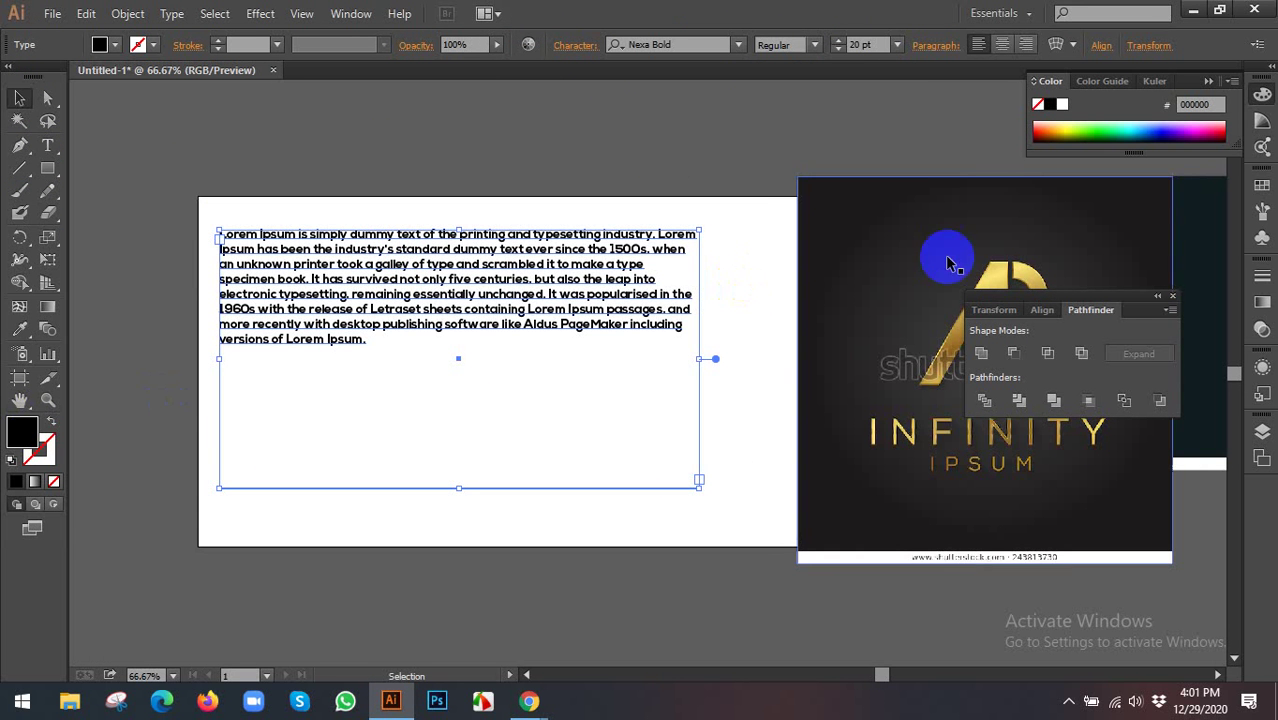
mouse_move(459, 489)
left_mouse_down()
mouse_move(461, 337)
mouse_move(461, 350)
left_mouse_up()
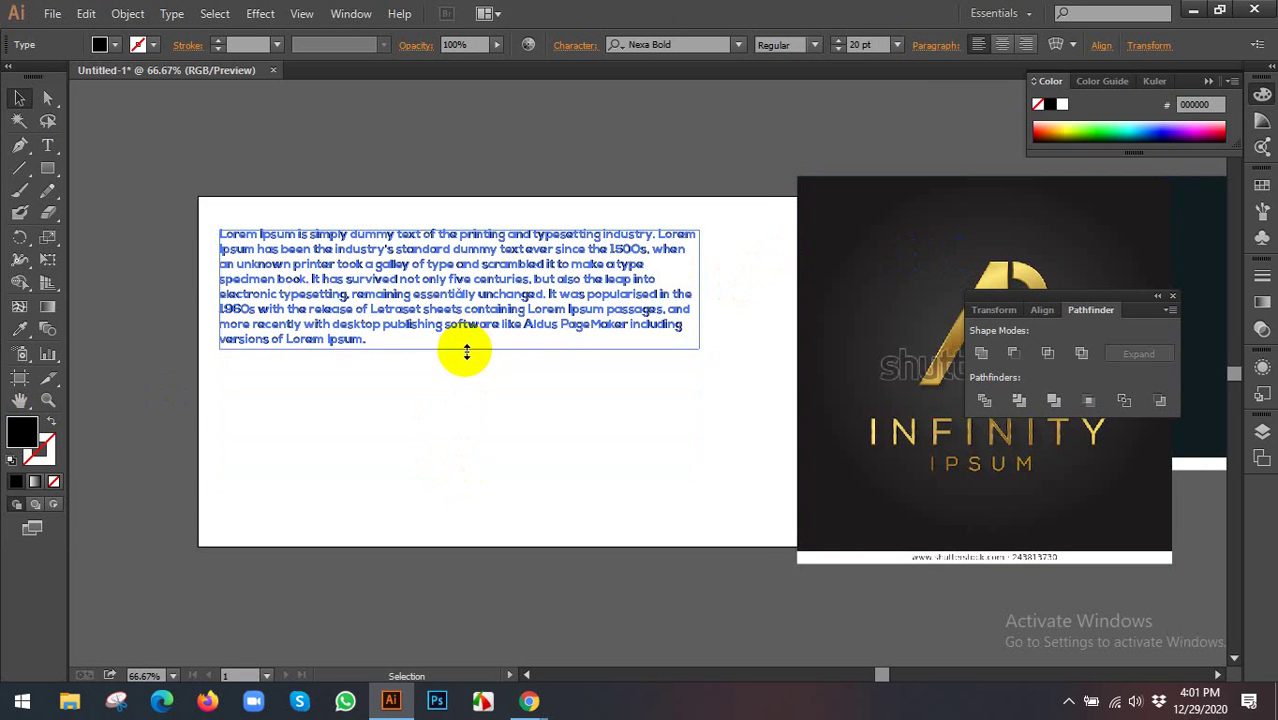
double_click(13, 438)
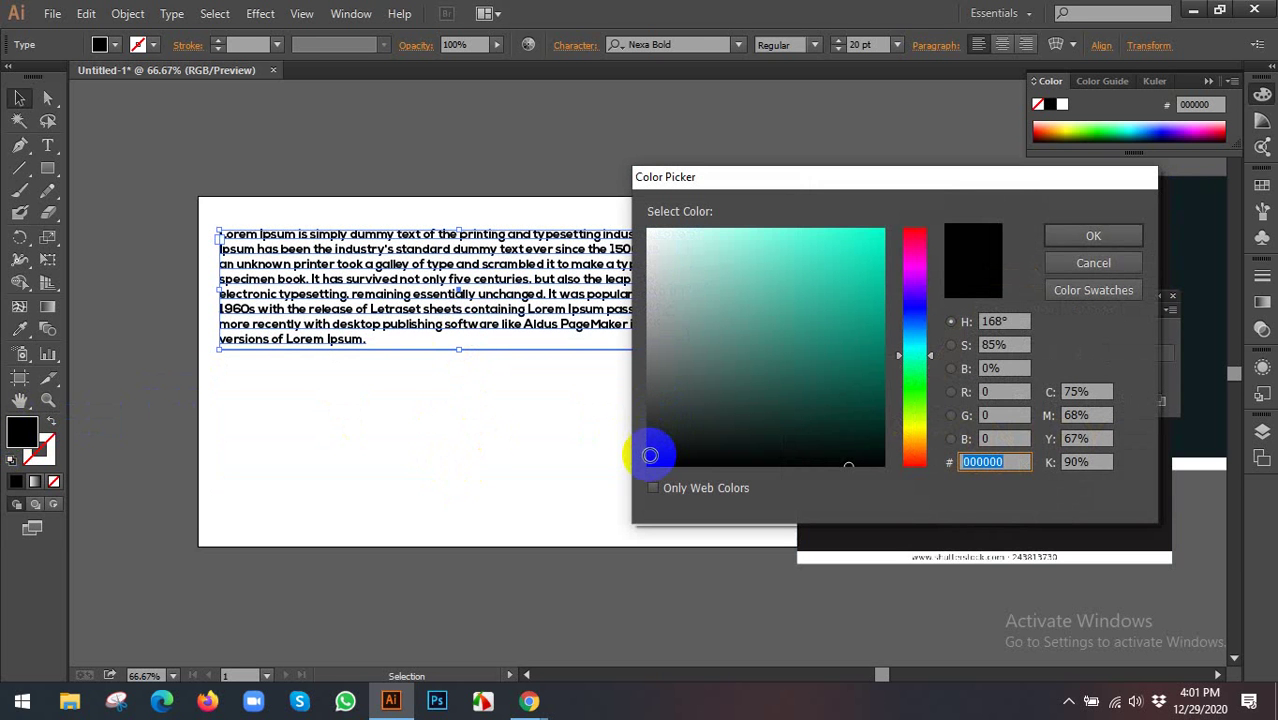
left_click(656, 432)
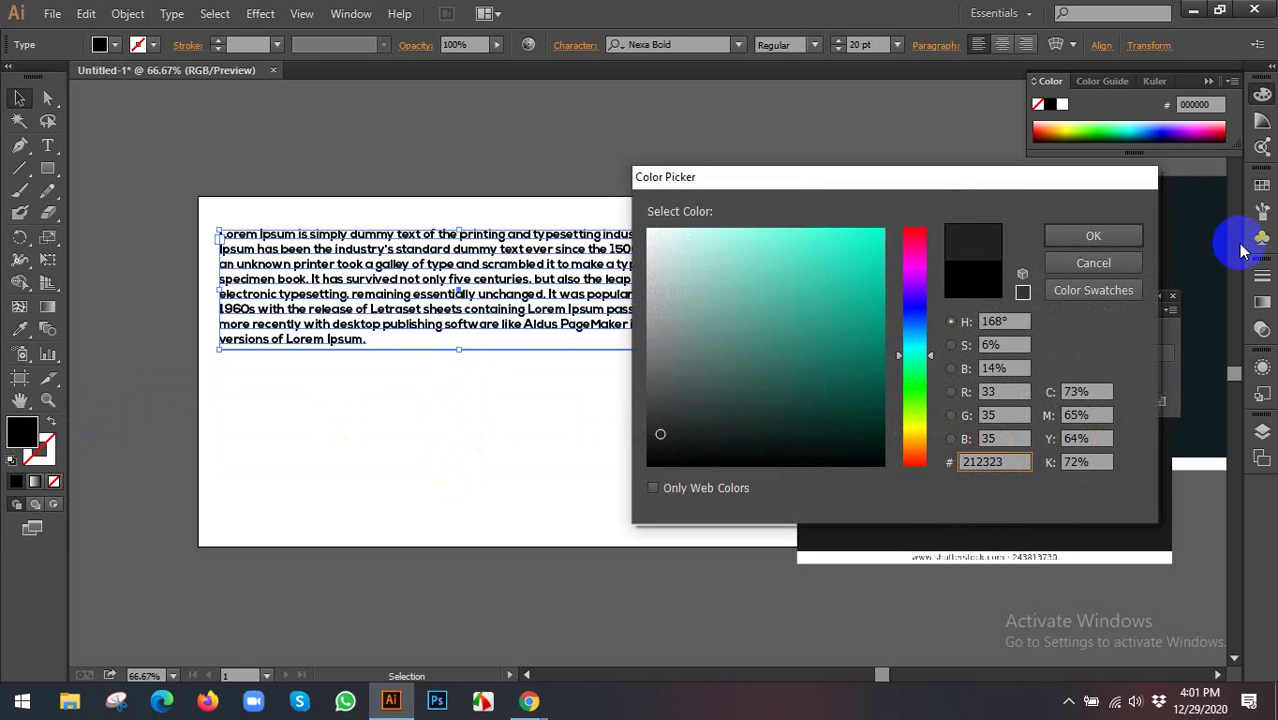
left_click(1125, 236)
left_click(926, 305)
left_click(451, 455)
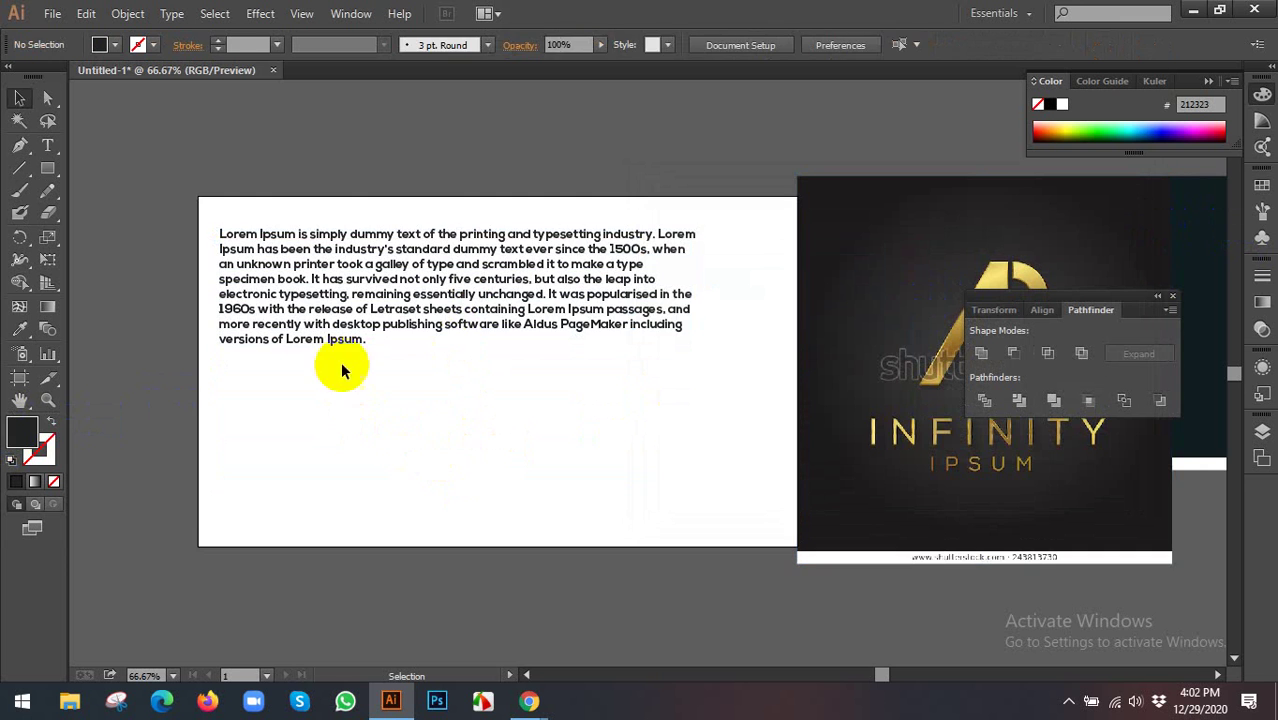
Change the paragraph's text colour to a slightly lighter dark grey, 333333
left_click(285, 333)
scroll(284, 327, "up", 2, "alt")
scroll(337, 310, "down", 3, "alt")
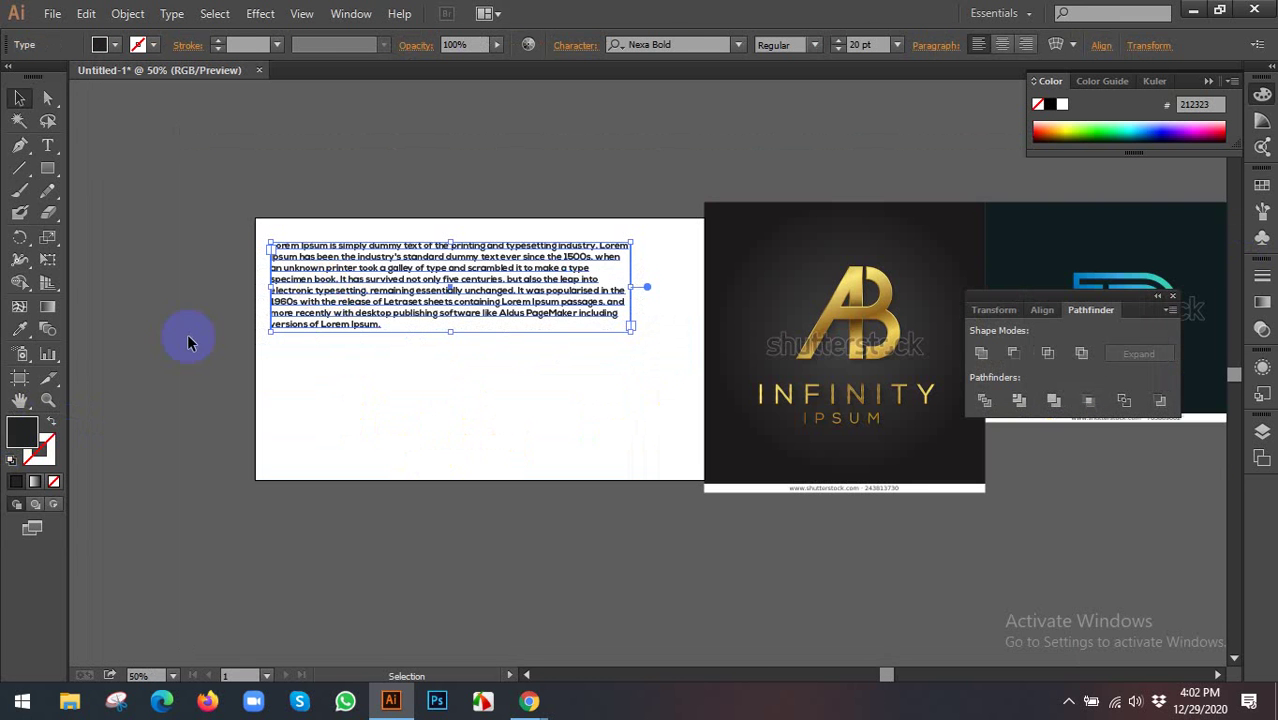
double_click(24, 432)
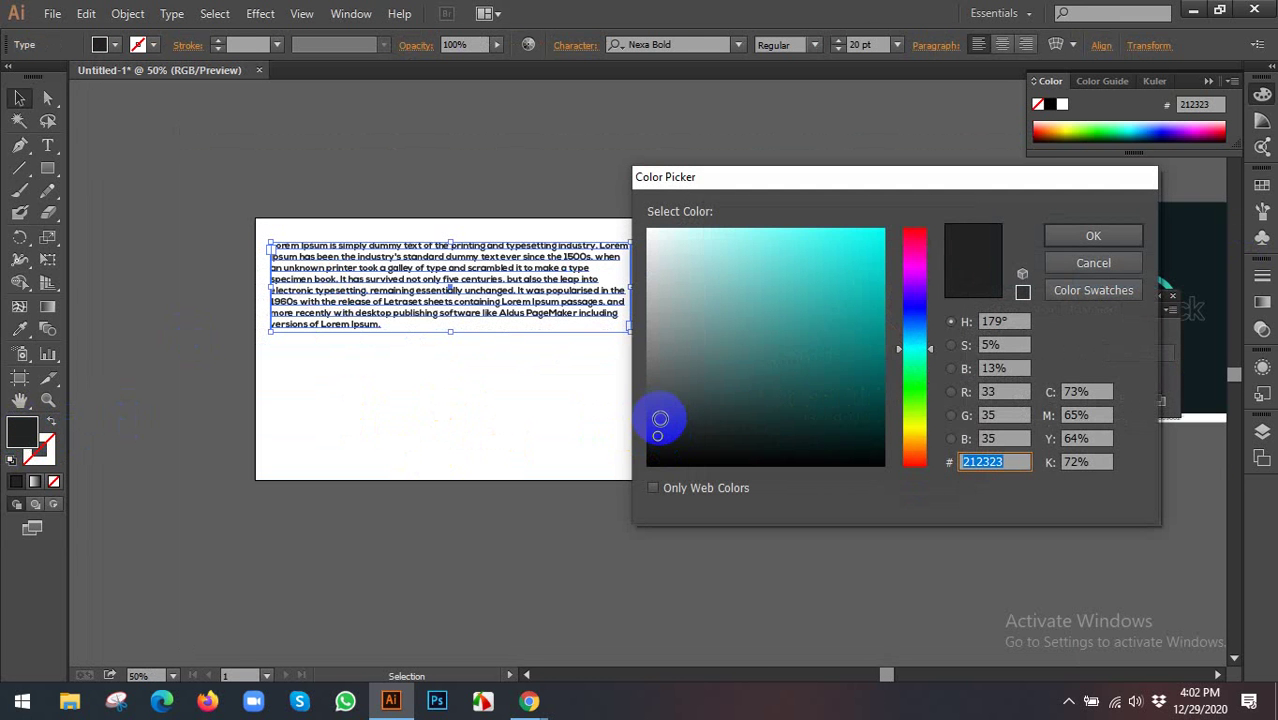
left_click(660, 422)
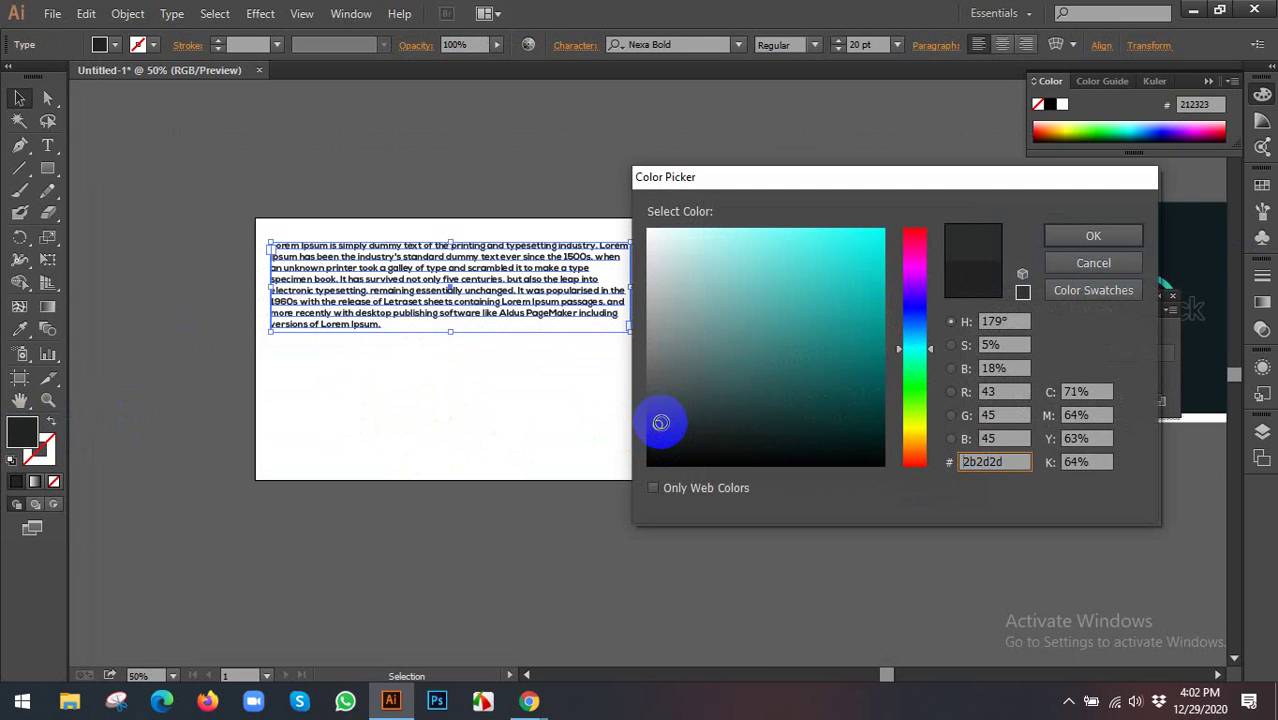
left_click(1068, 222)
left_click(377, 405)
left_click(428, 315)
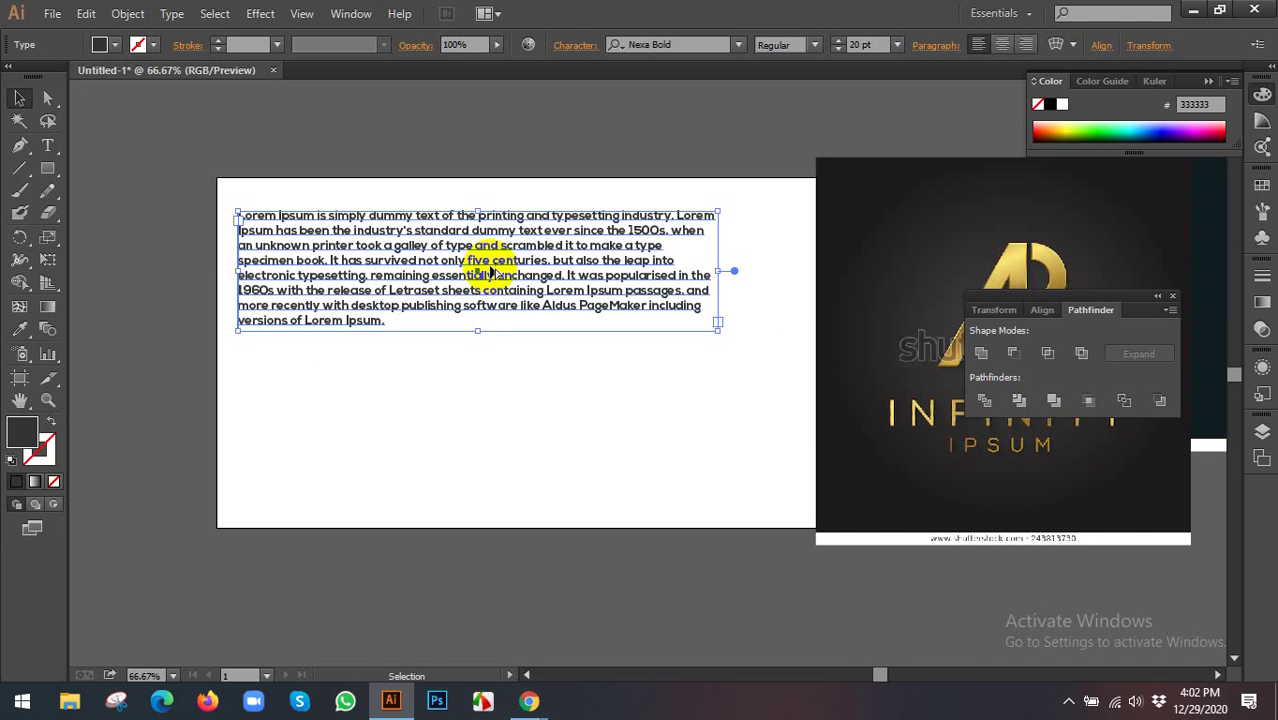
Duplicate the paragraph directly below the original and colour the copy black 000000
left_click_drag(493, 281, 494, 437)
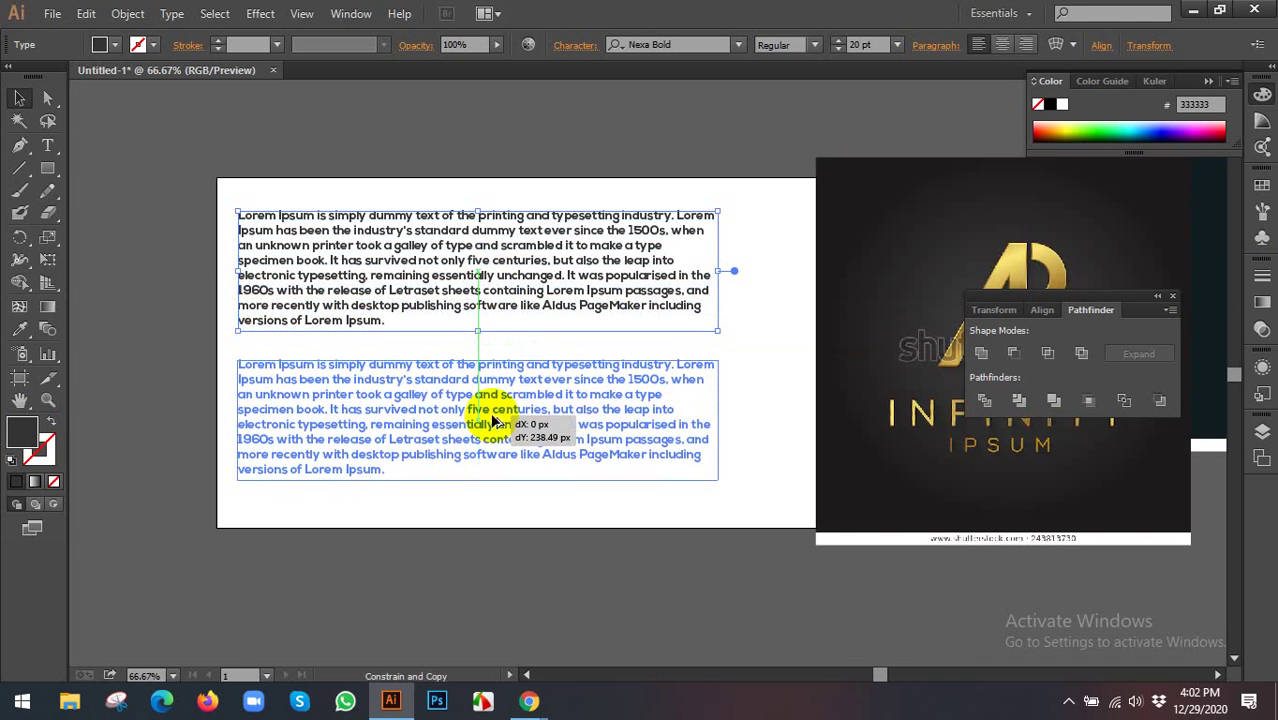
double_click(27, 440)
left_click_drag(662, 456, 630, 475)
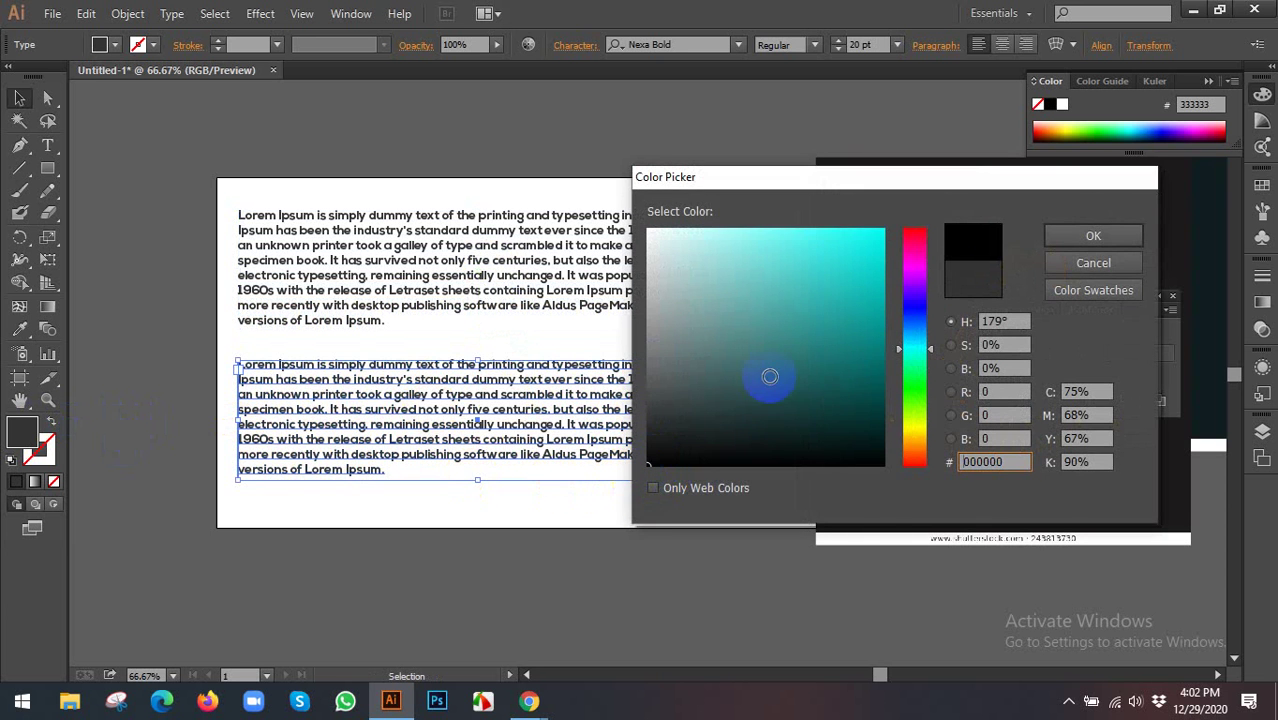
left_click(1080, 238)
left_click(420, 538)
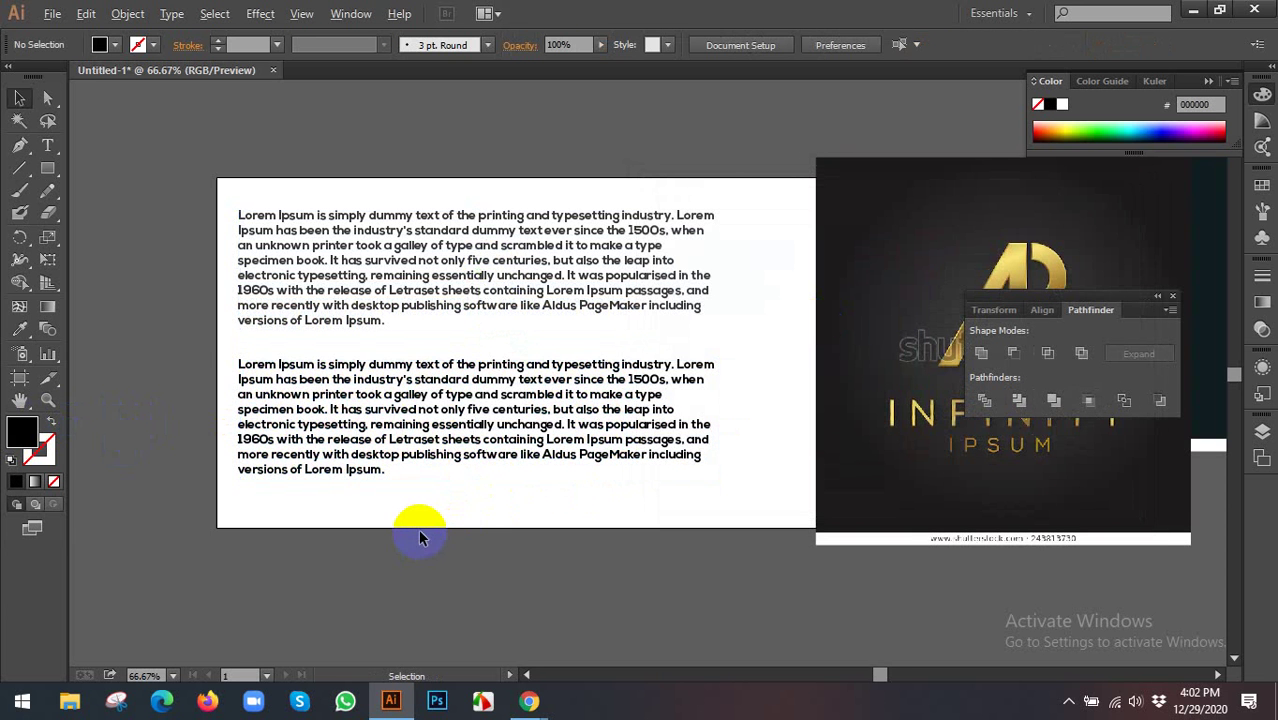
Recolour the top paragraph grey 424242
scroll(423, 530, "up", 1, "alt")
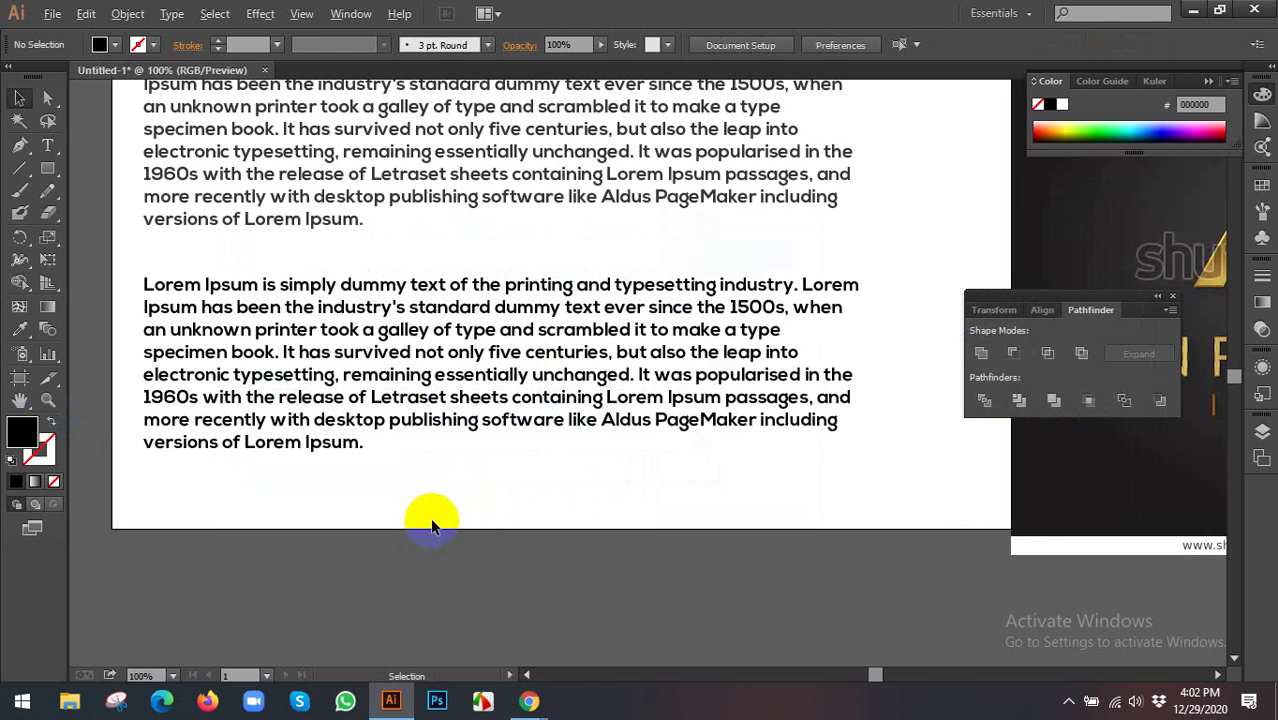
scroll(422, 370, "up", 2)
scroll(430, 395, "up", 2)
left_click(428, 300)
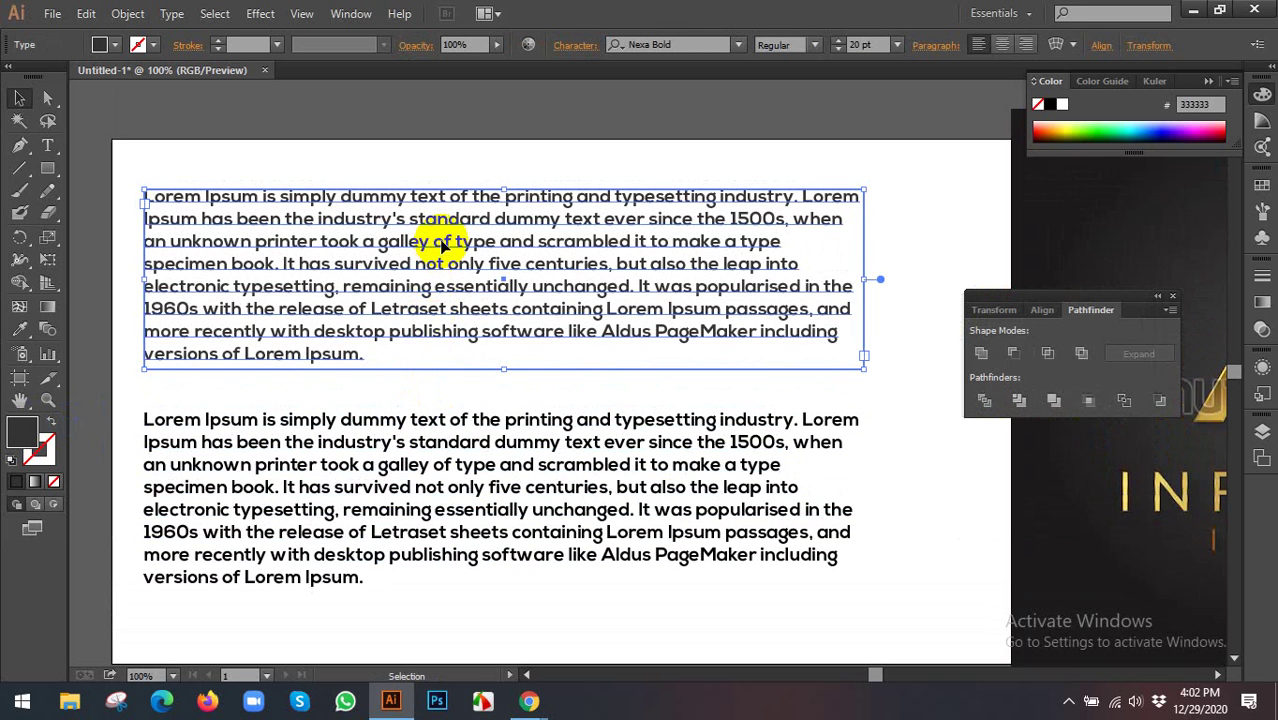
double_click(17, 432)
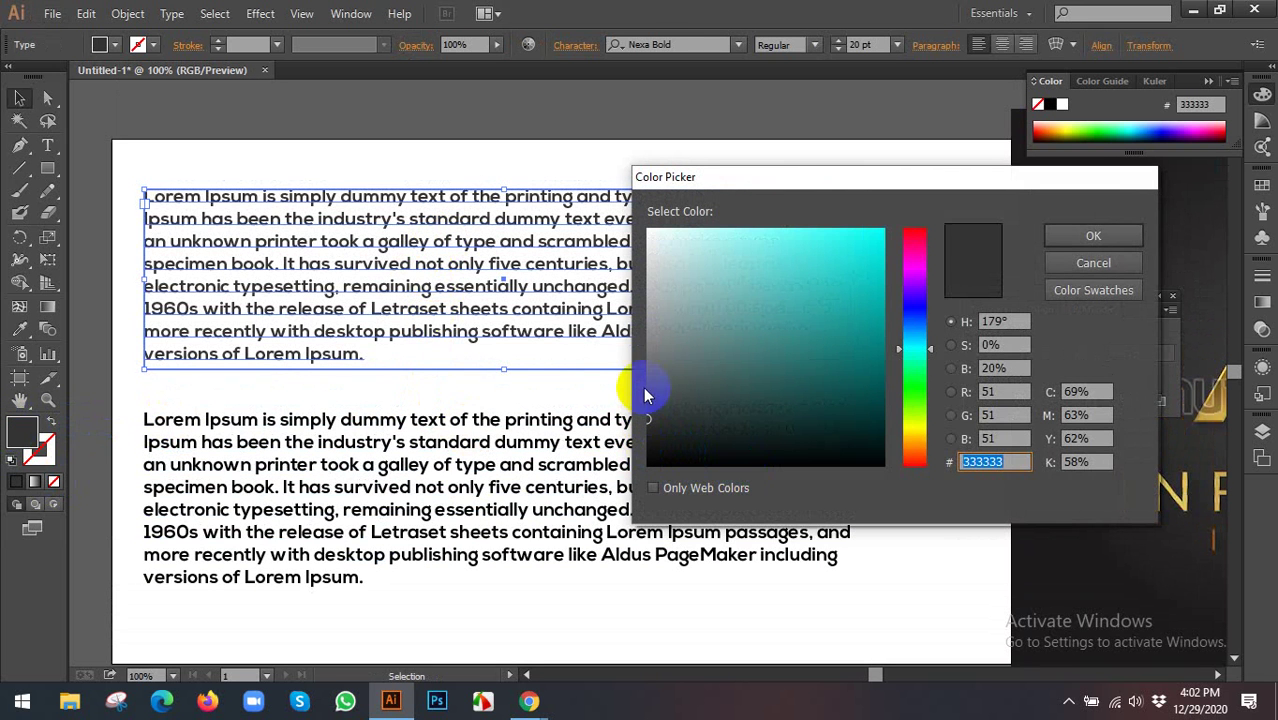
left_click(1130, 235)
scroll(565, 305, "down", 1)
left_click(491, 408)
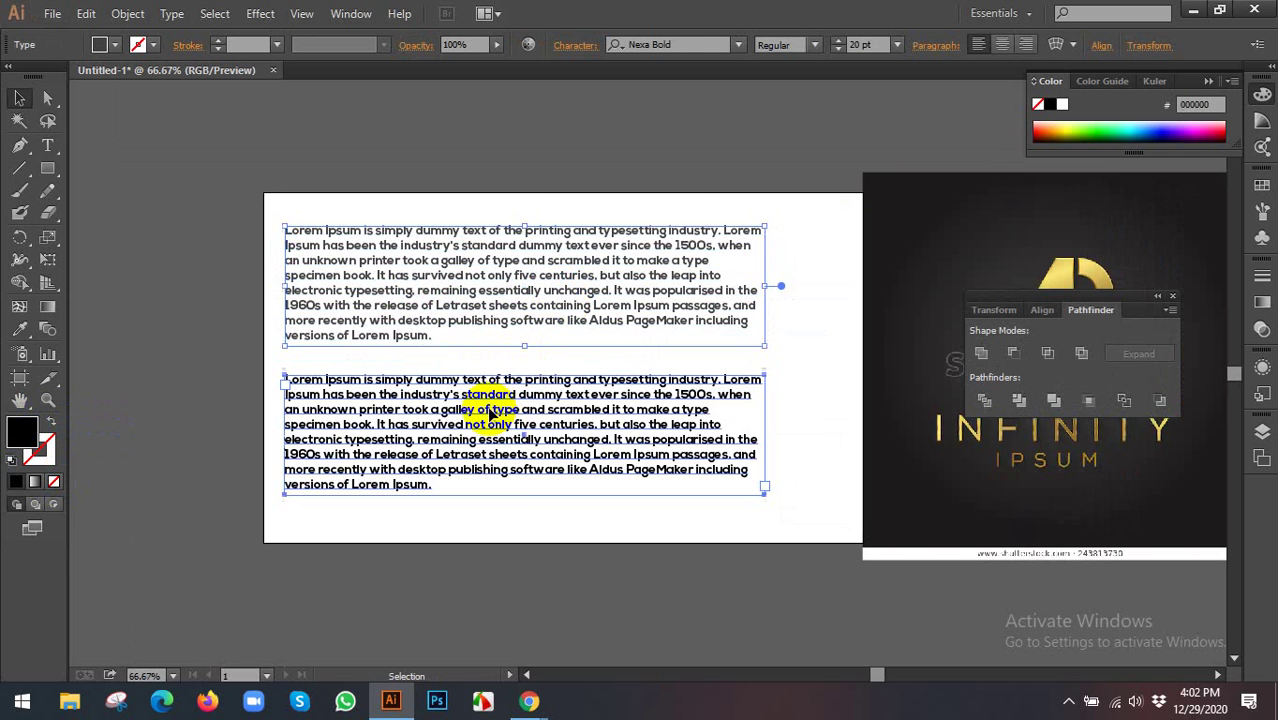
Copy the Sunflower code f1c40f from the Flat UI Colors page and return to Illustrator
mouse_move(529, 701)
left_click(460, 652)
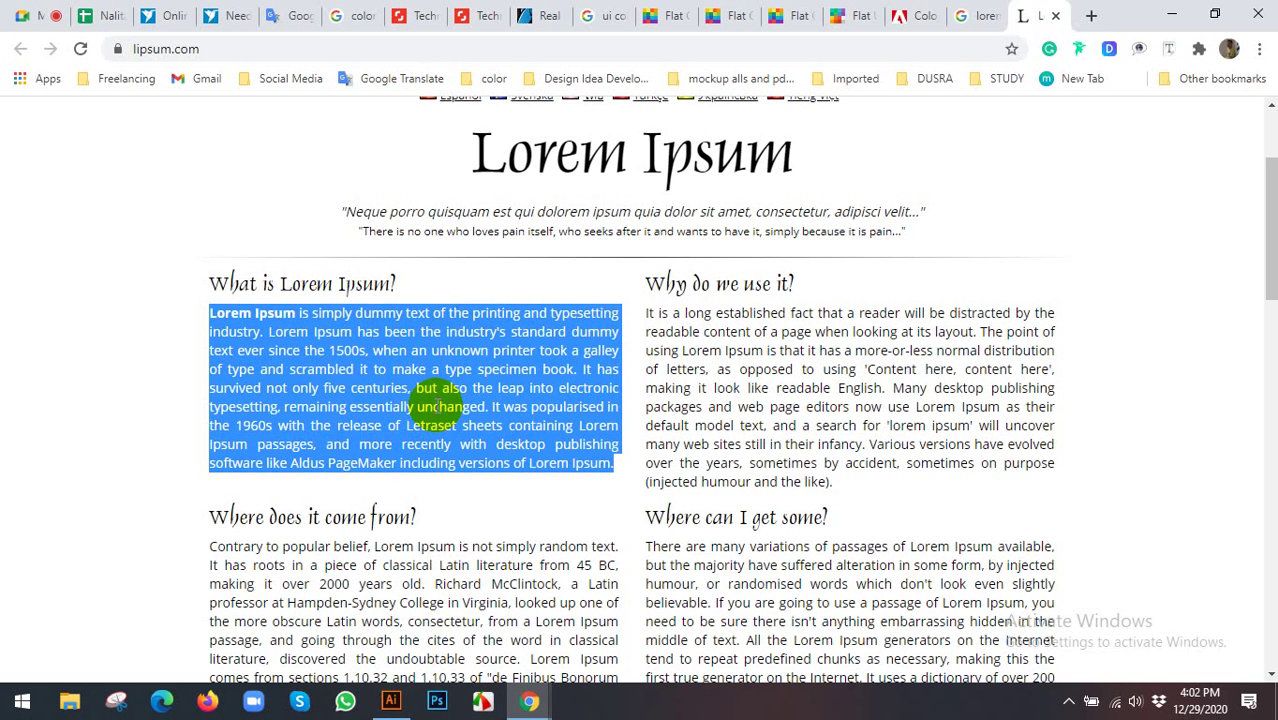
left_click(790, 15)
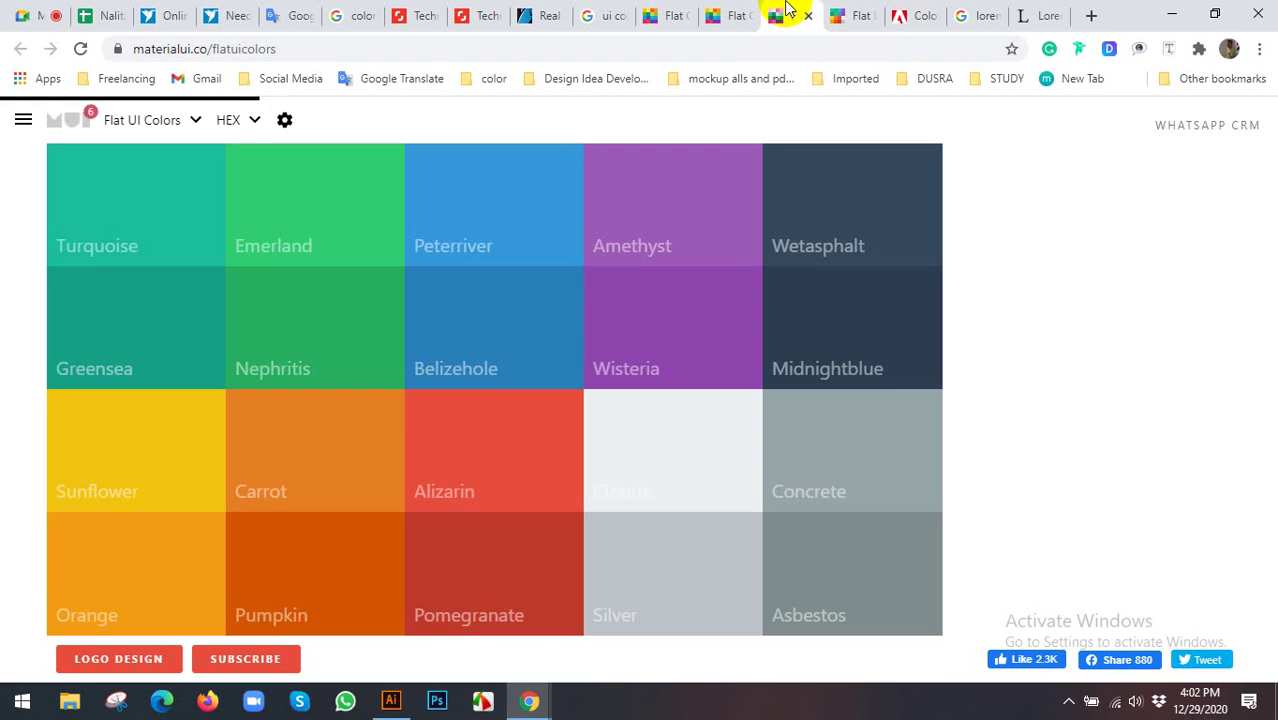
left_click(140, 447)
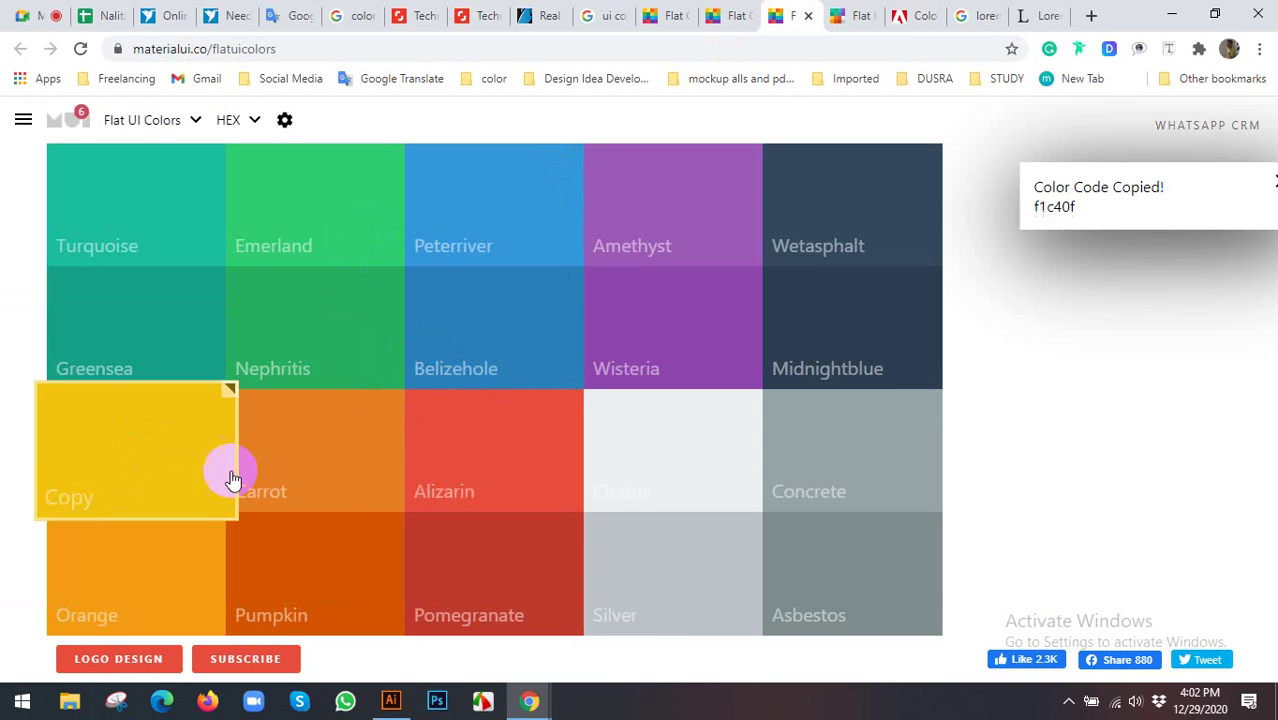
left_click(391, 700)
Set the top Lorem Ipsum paragraph's fill to Sunflower yellow f1c40f
left_click(443, 282)
double_click(27, 437)
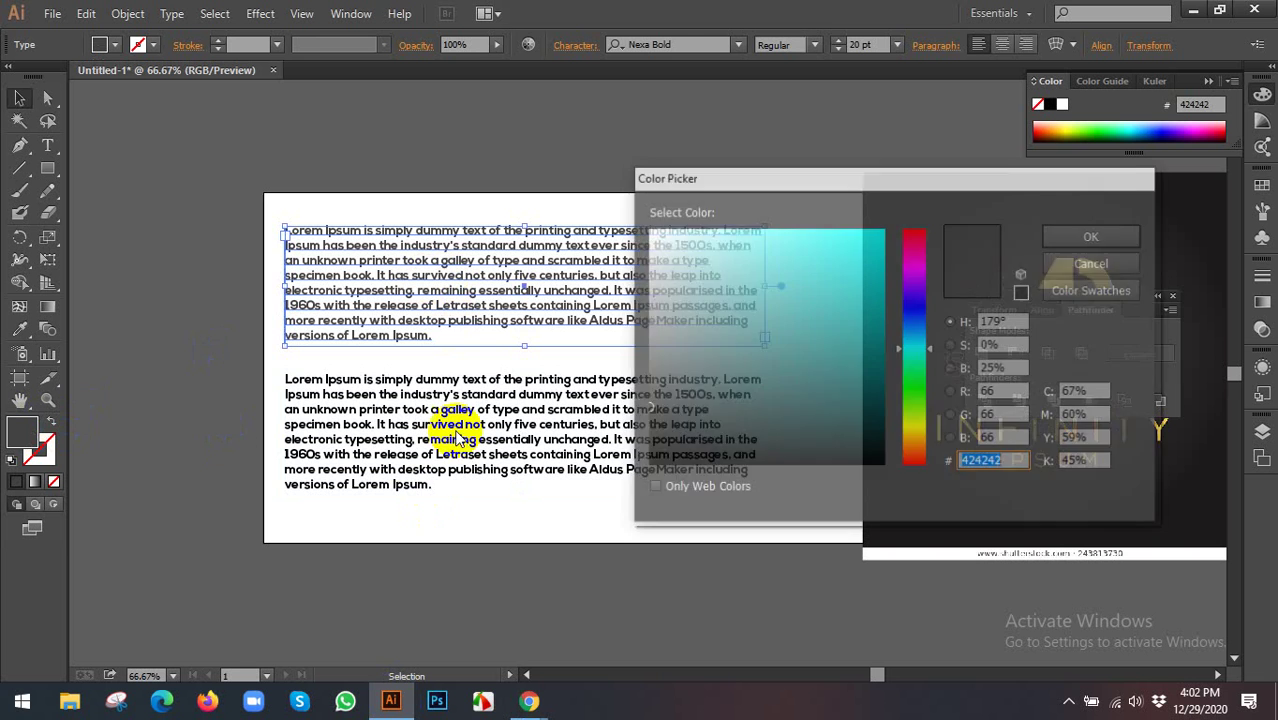
double_click(980, 462)
left_click(1093, 240)
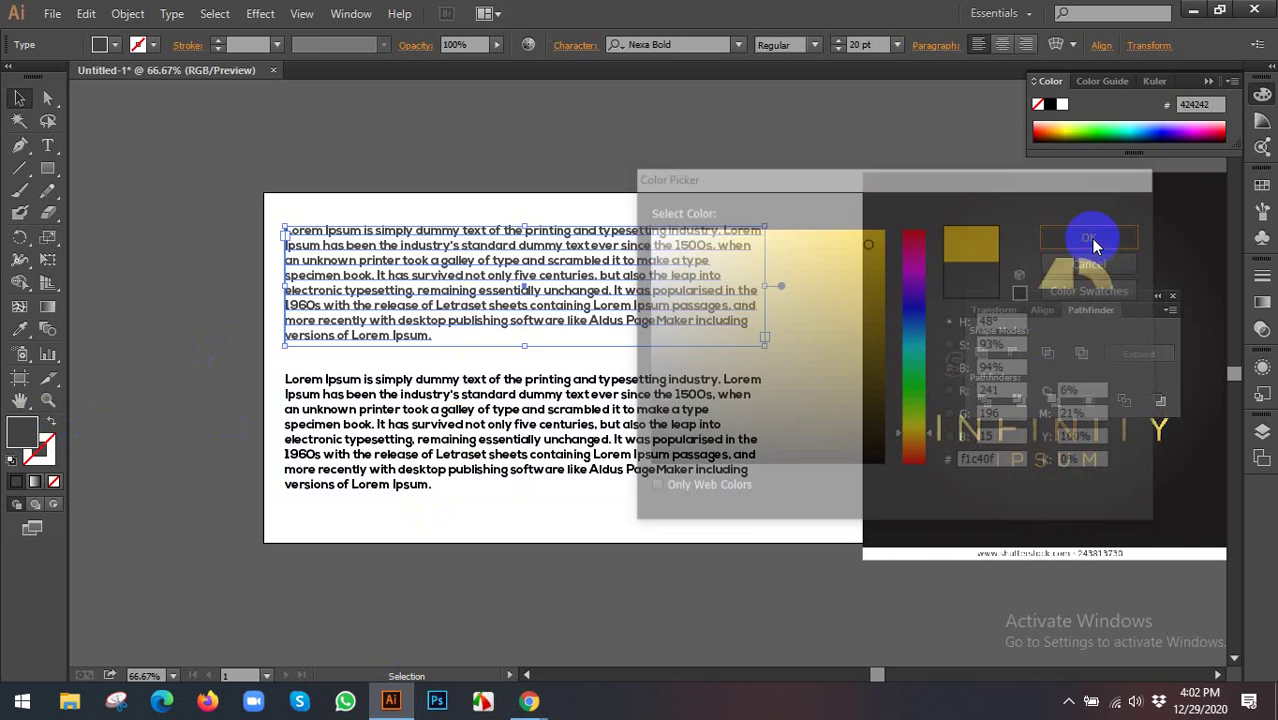
left_click(805, 398)
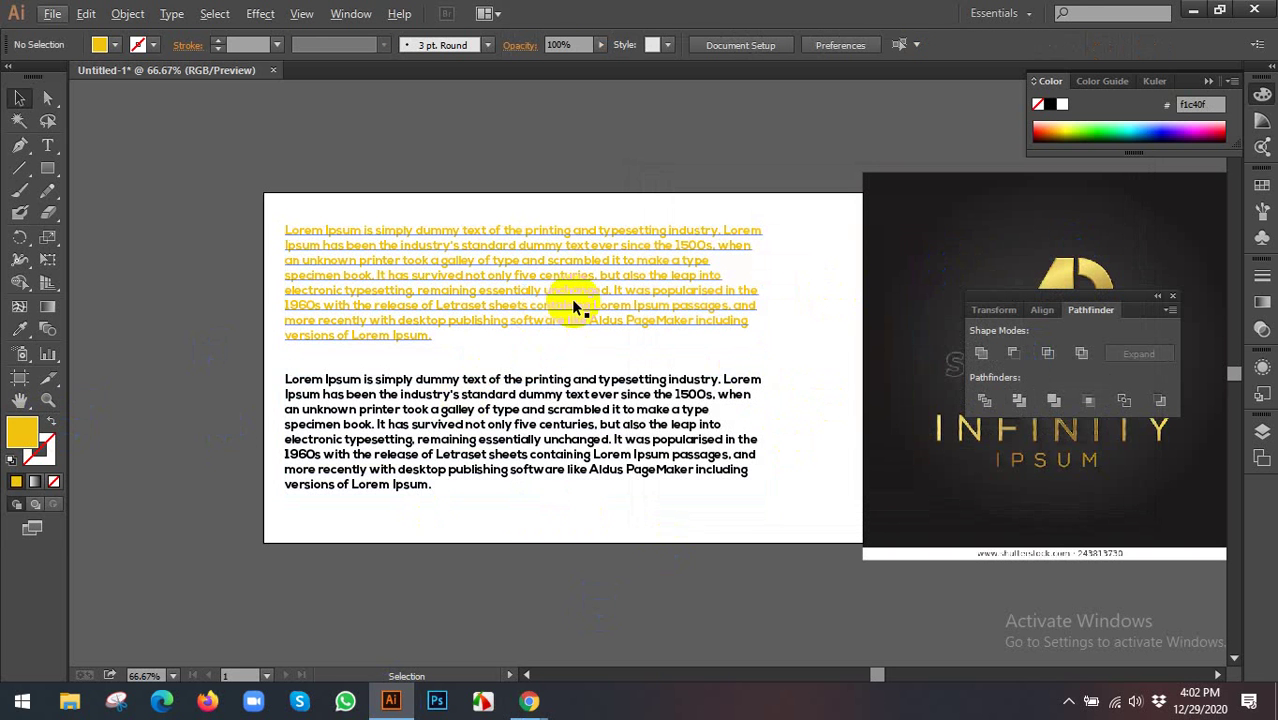
Move the yellow paragraph onto the dark INFINITY IPSUM logo image
key("space")
left_click_drag(765, 303, 713, 314)
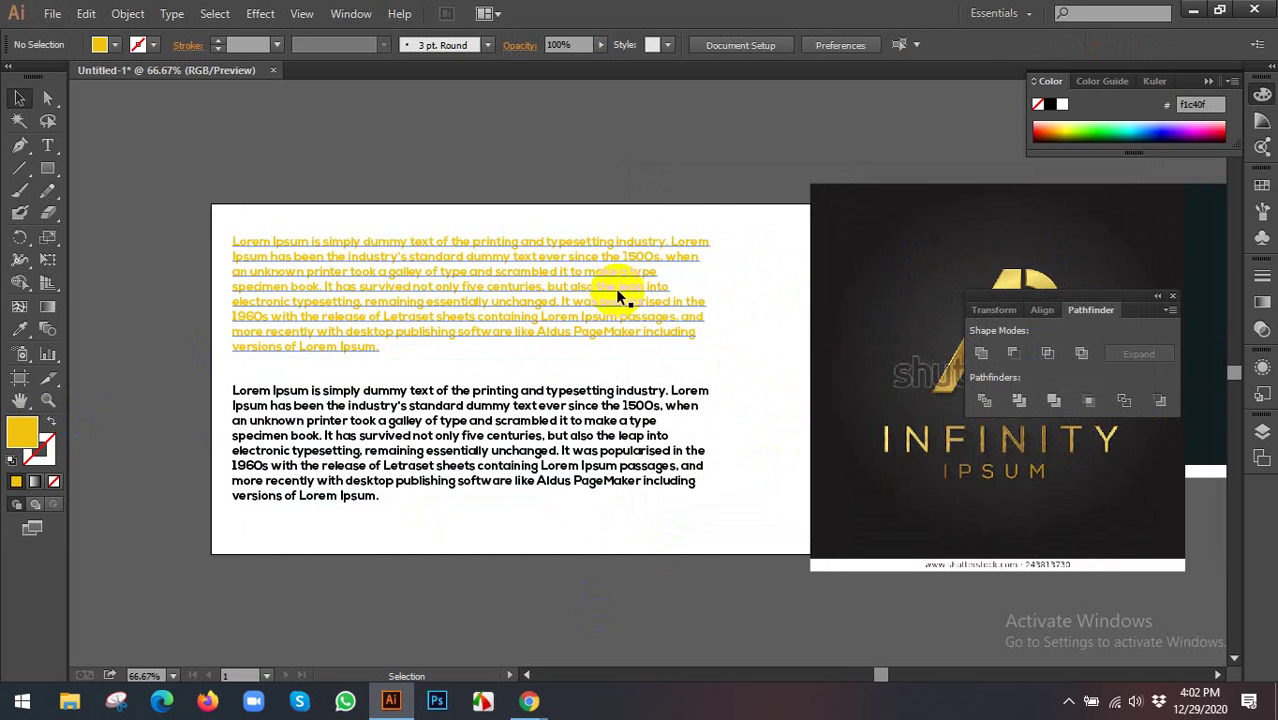
left_click_drag(622, 297, 867, 284)
left_click(672, 159)
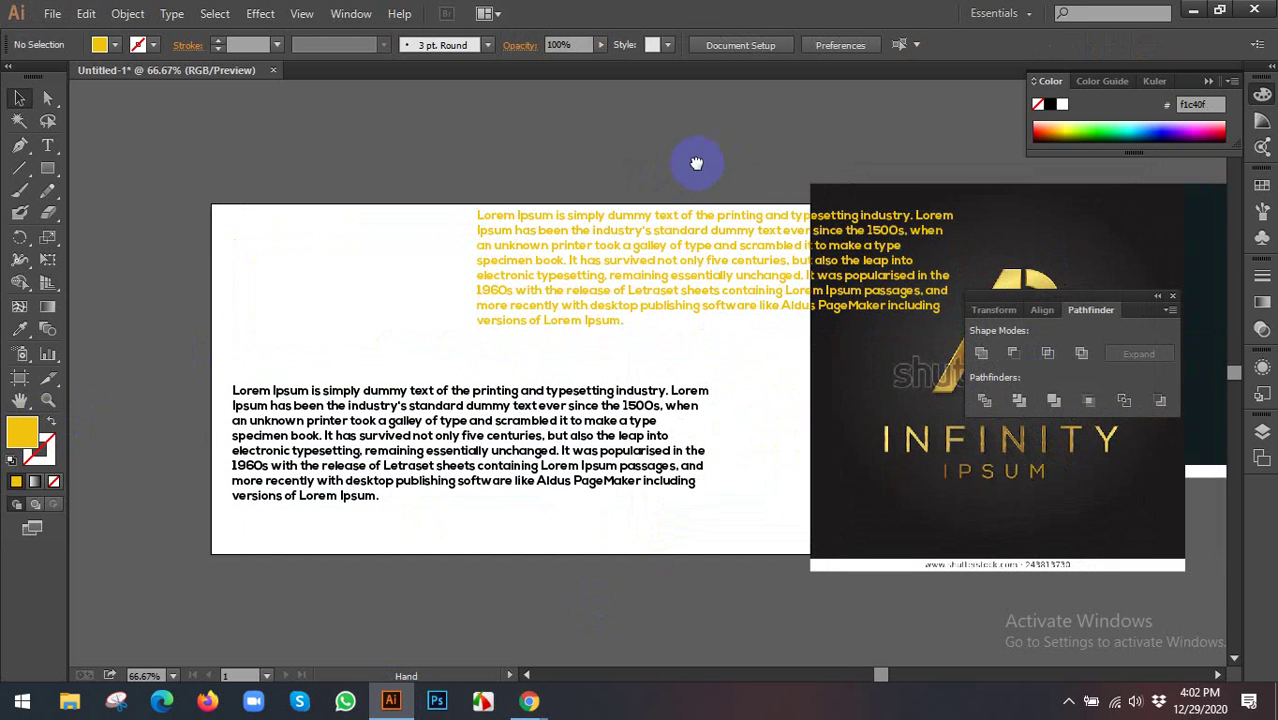
left_click_drag(696, 163, 528, 251)
mouse_move(610, 300)
left_mouse_down()
mouse_move(372, 302)
mouse_move(748, 291)
left_mouse_up()
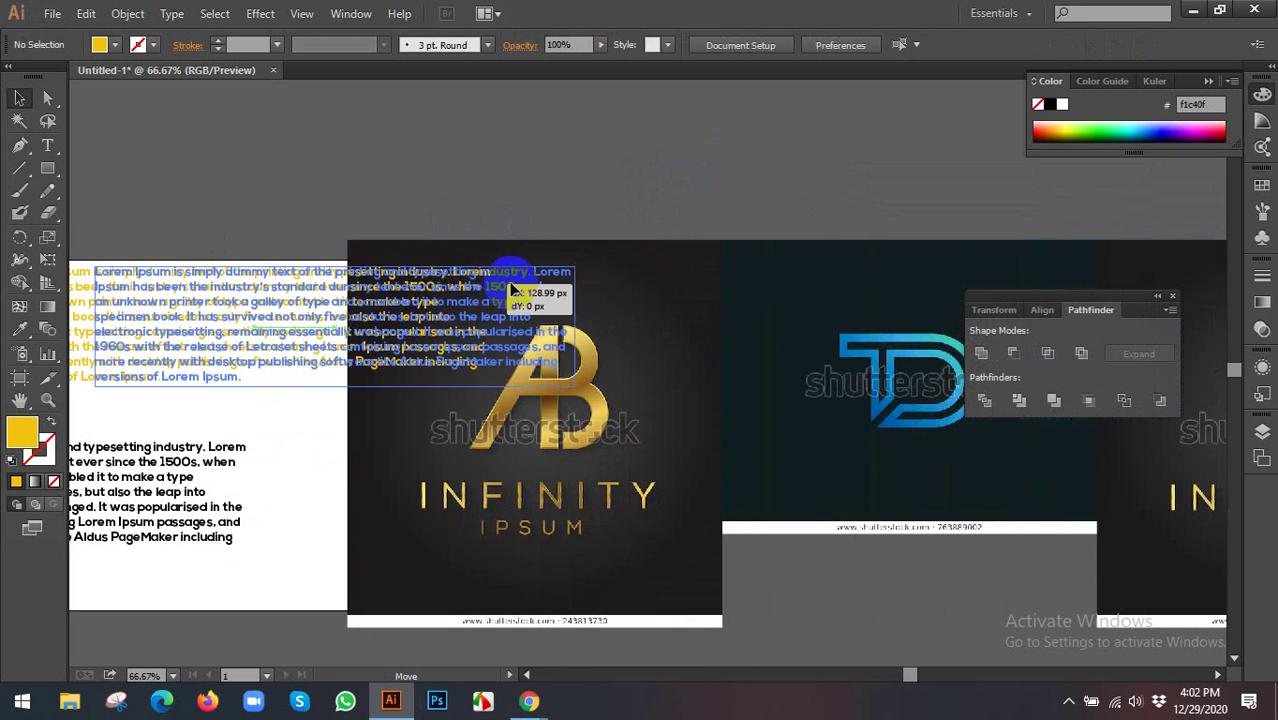
left_click(652, 175)
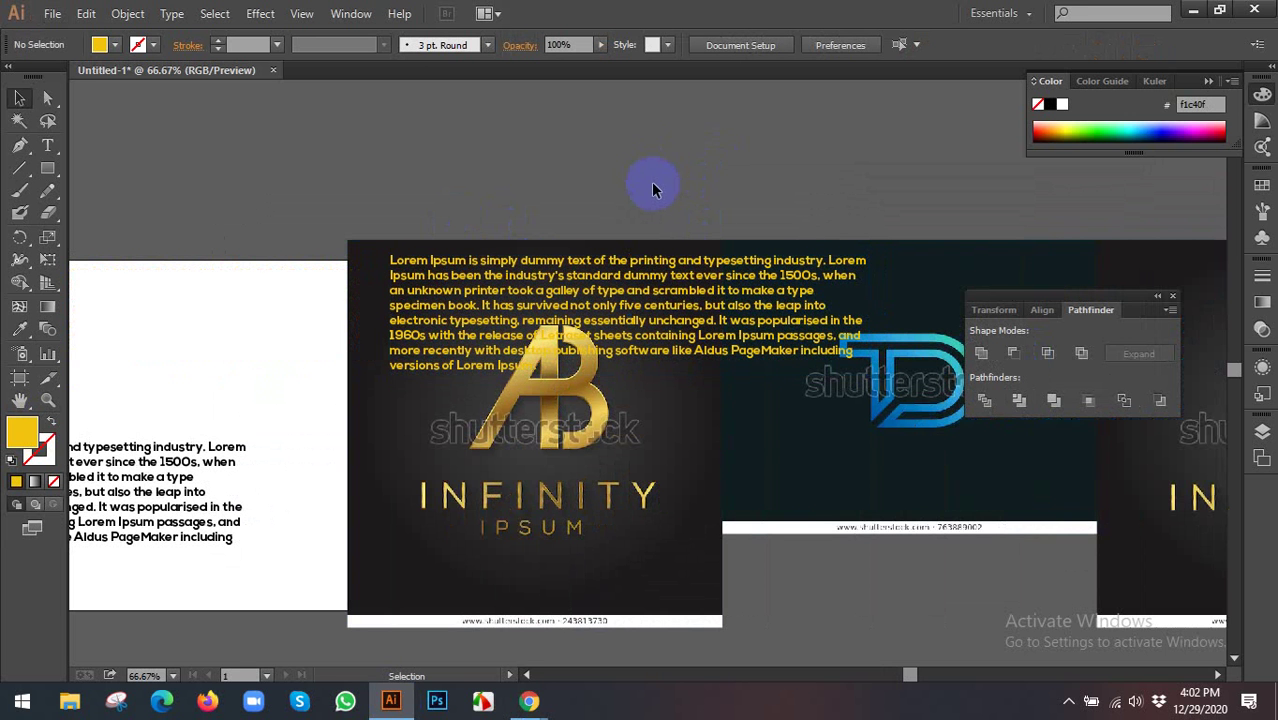
left_click(530, 700)
Post the materialui.co Flat UI Colors link in the Google Meet class chat
left_click(425, 606)
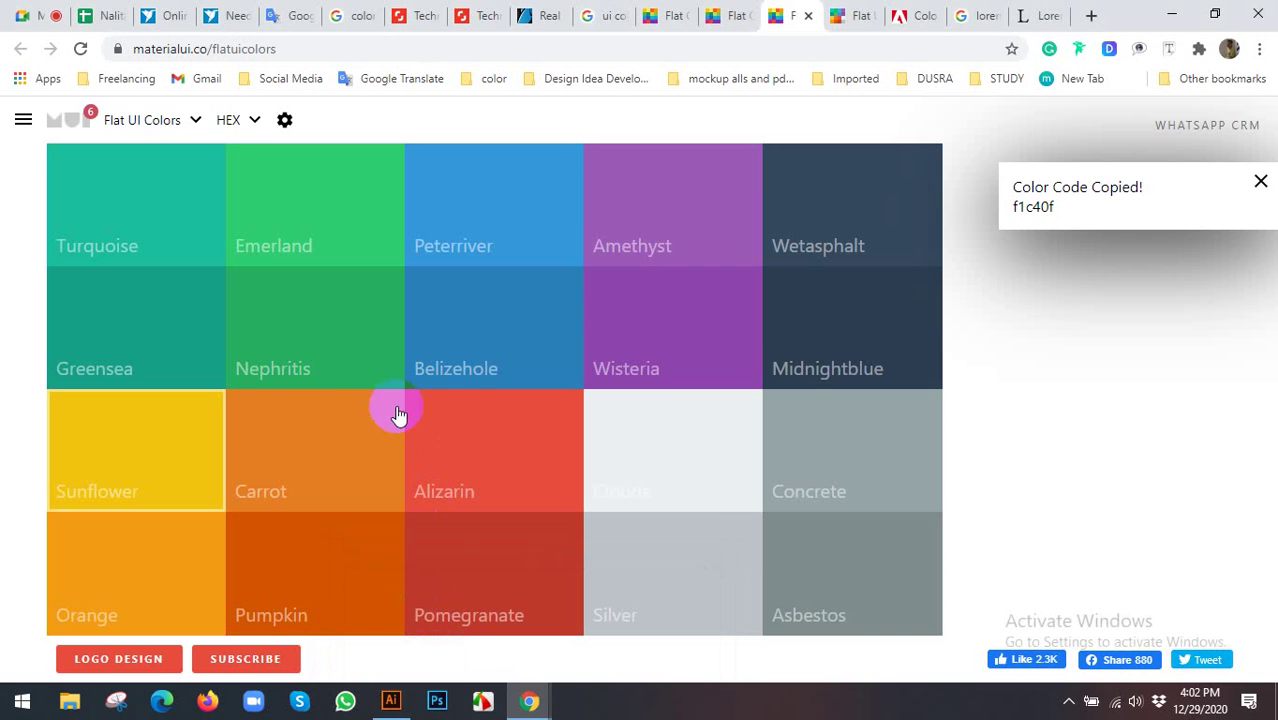
left_click(519, 433)
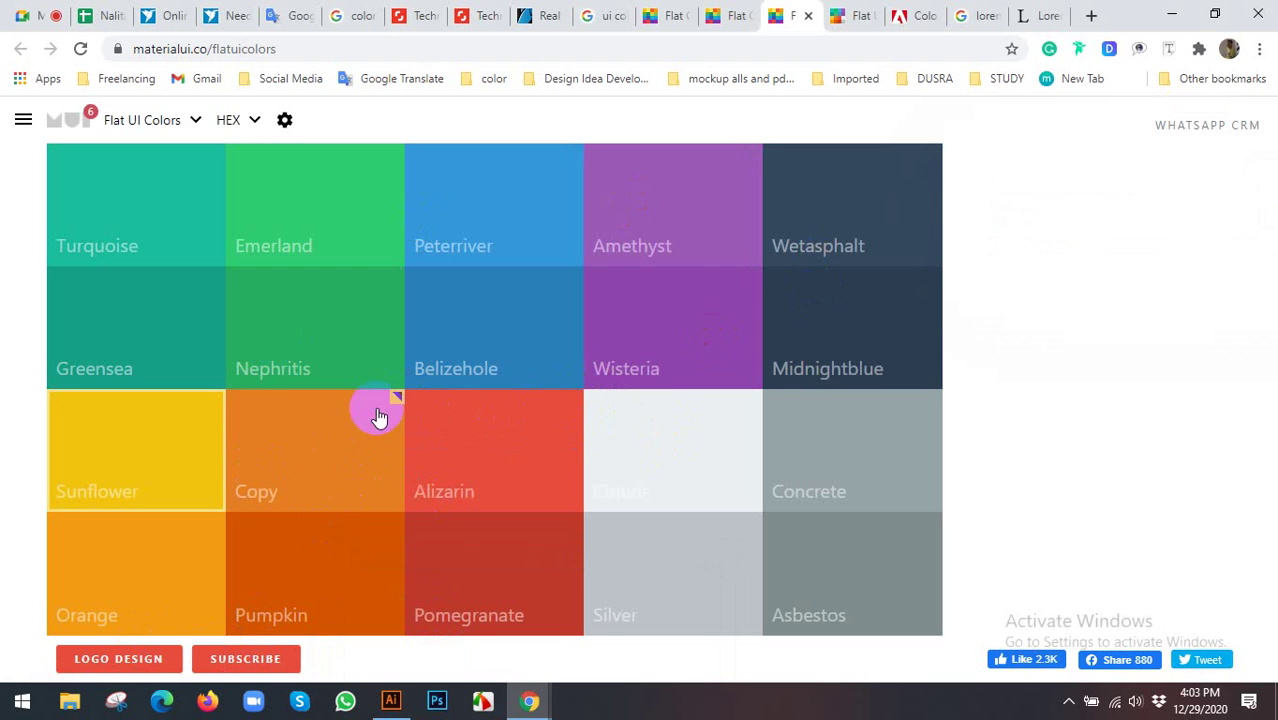
left_click(238, 48)
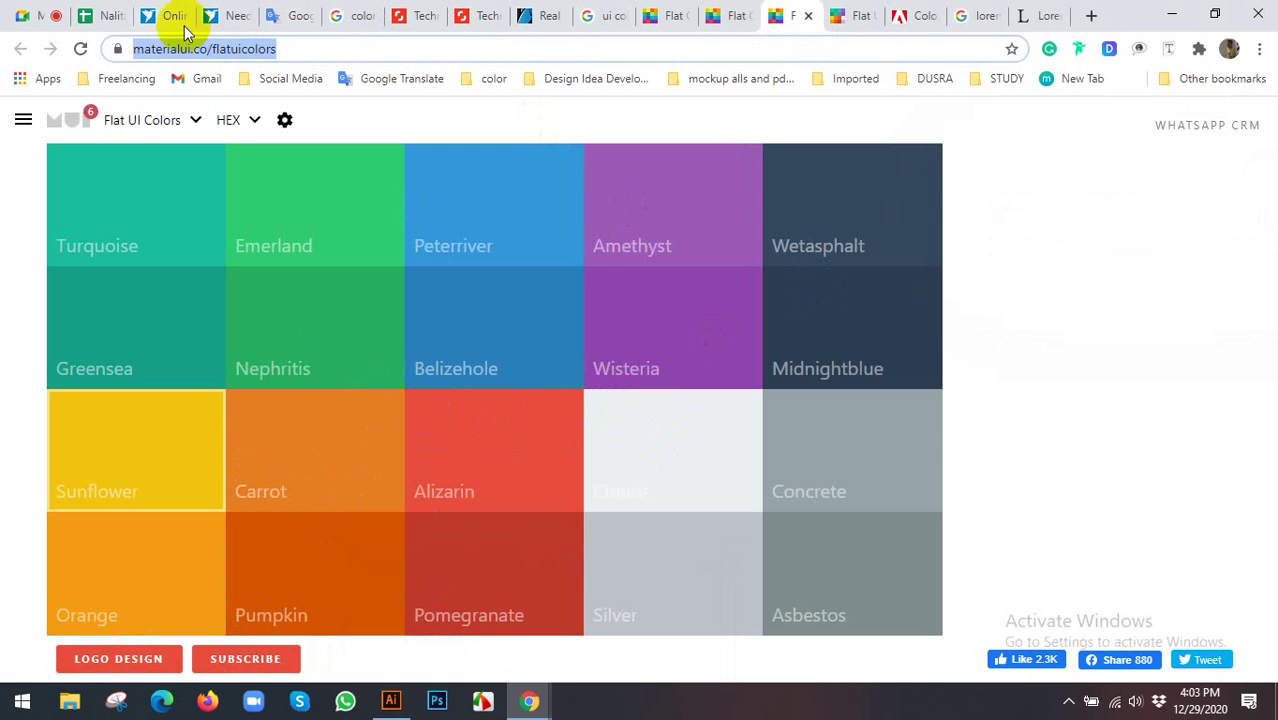
left_click(24, 15)
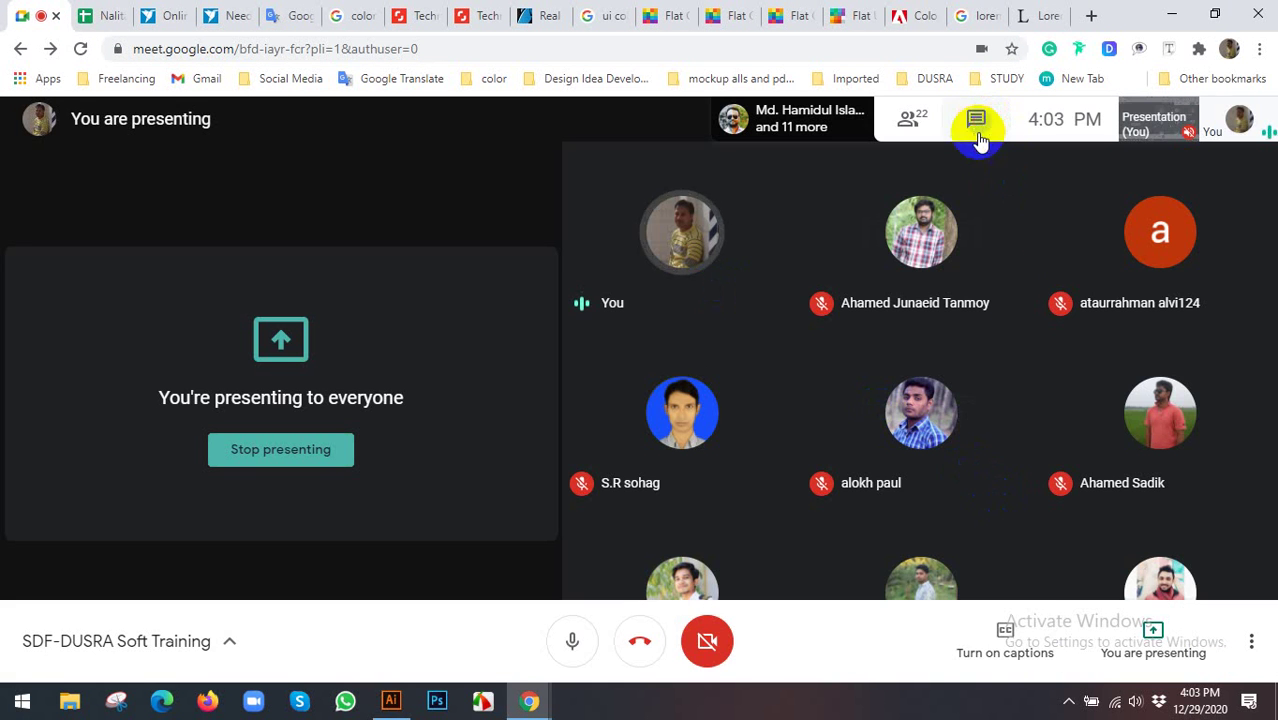
left_click(976, 119)
type("https://www.materialui.co/flatuicolors")
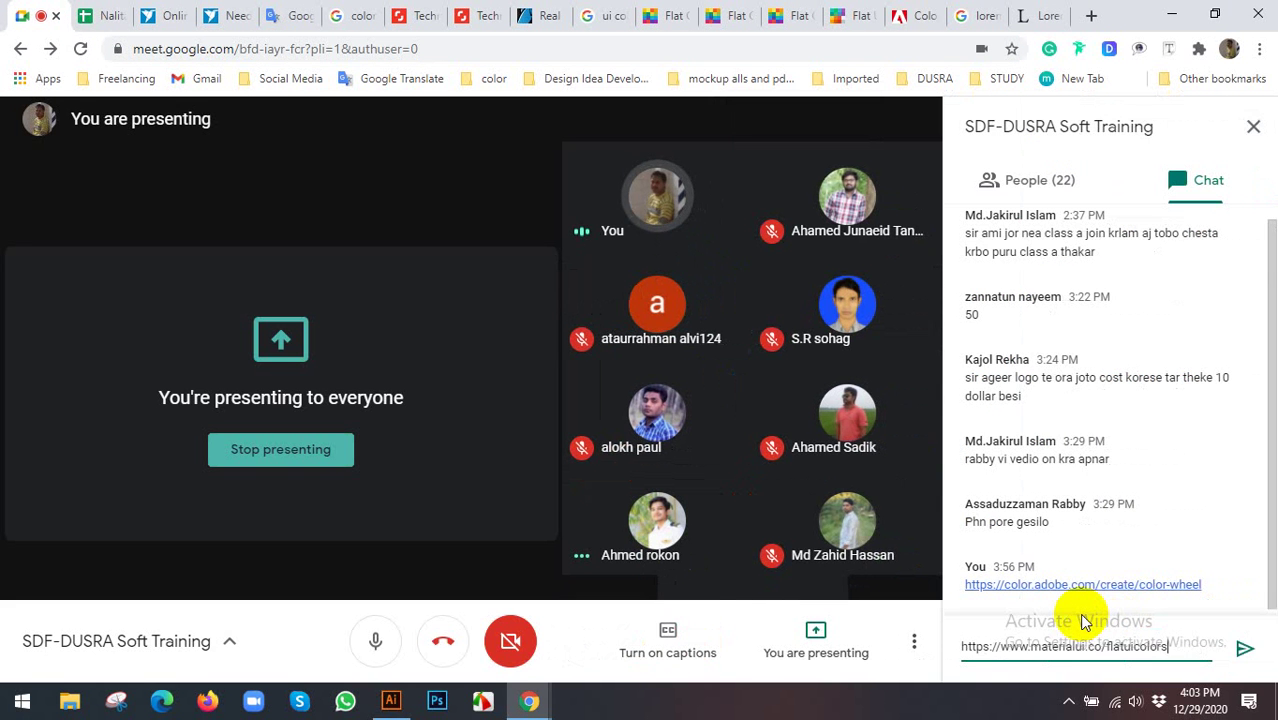
key("Return")
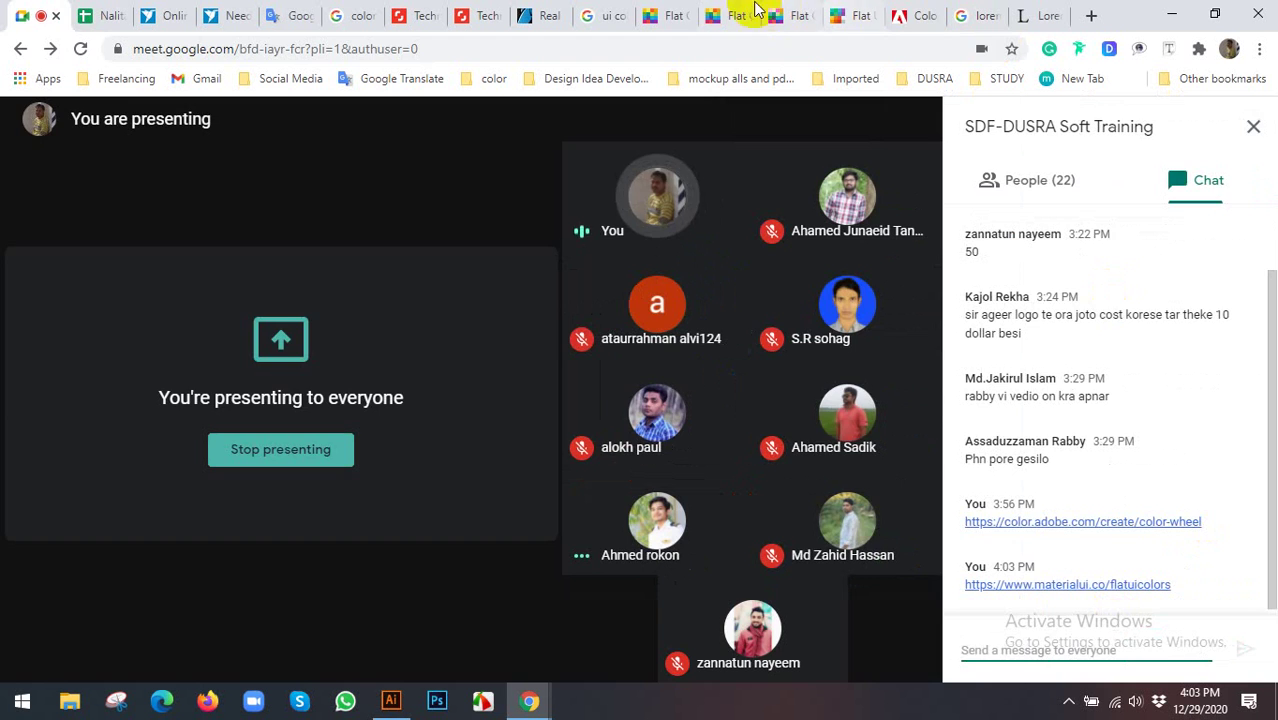
Close the materialui.co pages and post the flatuicolors.com address in the chat
left_click(664, 13)
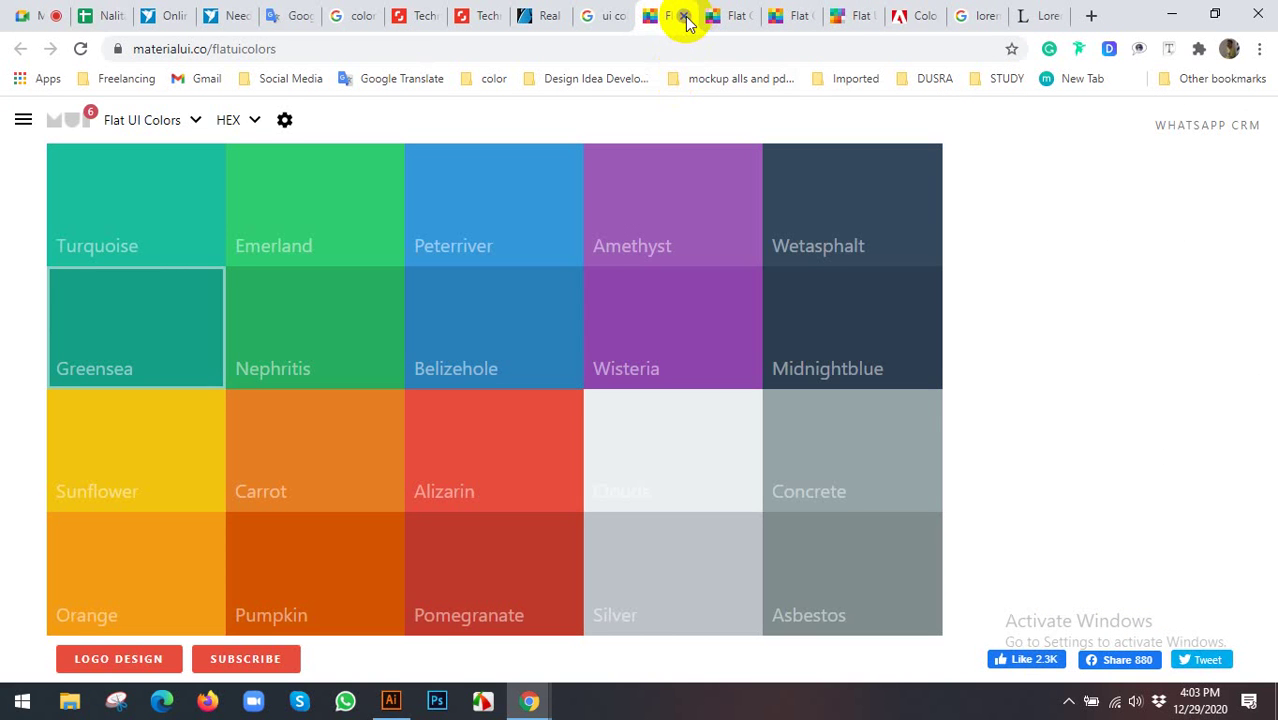
left_click(684, 16)
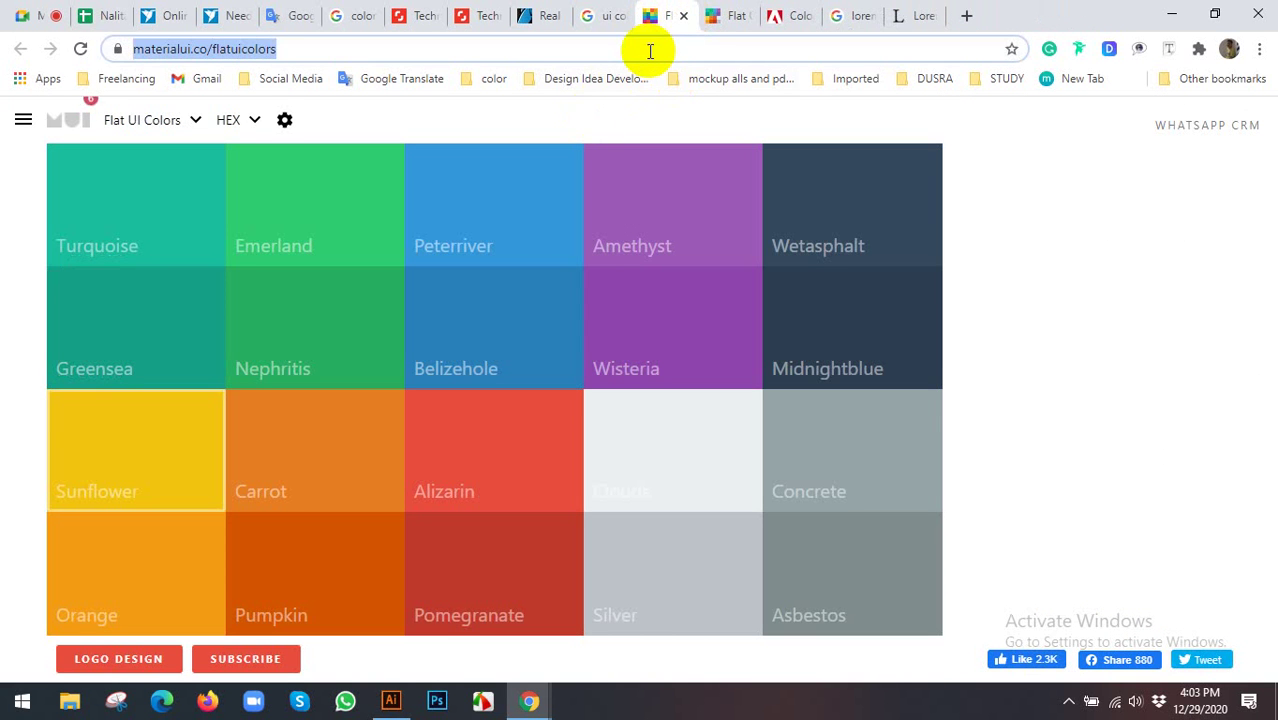
left_click(684, 16)
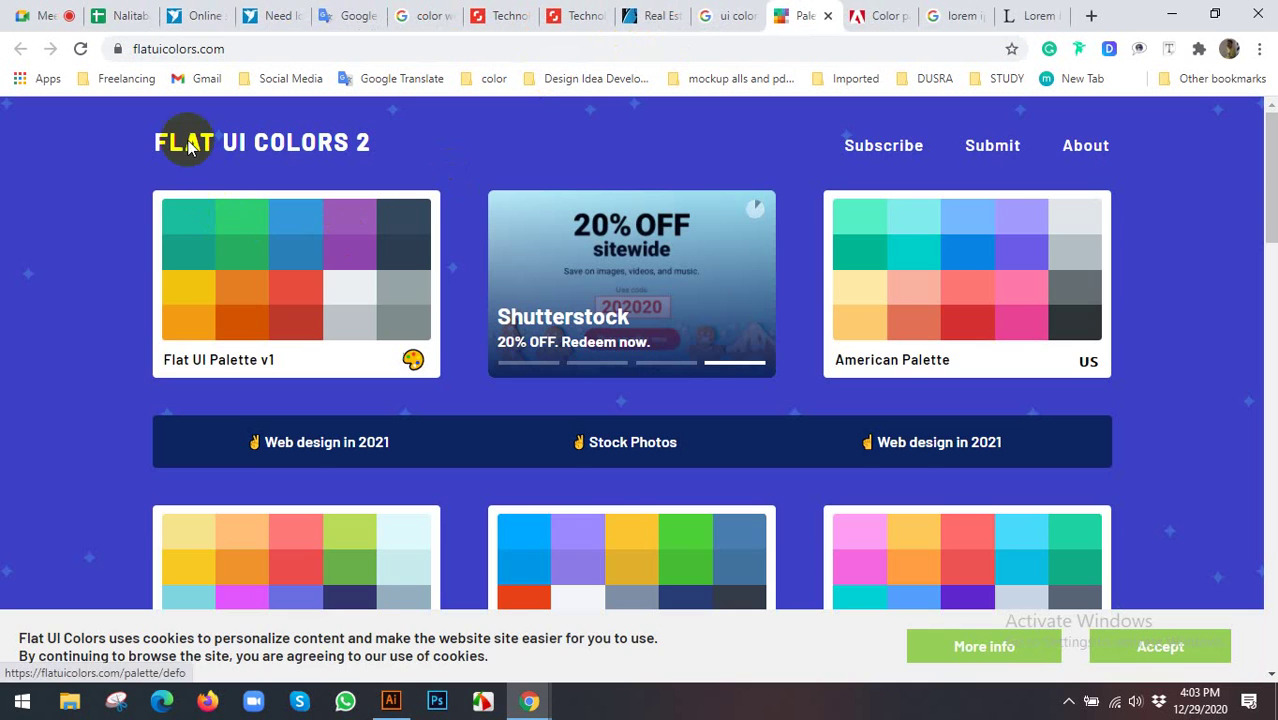
left_click(171, 54)
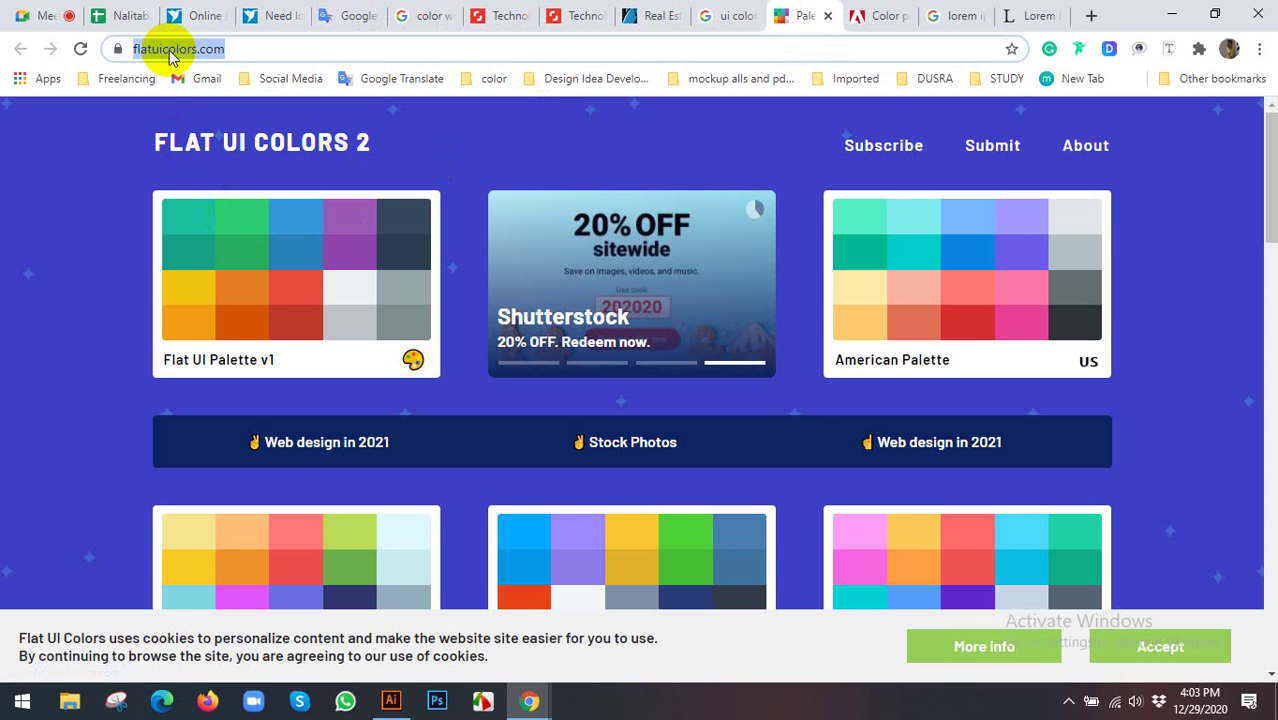
key("ctrl+c")
left_click(43, 15)
left_click(1052, 650)
key("ctrl+v")
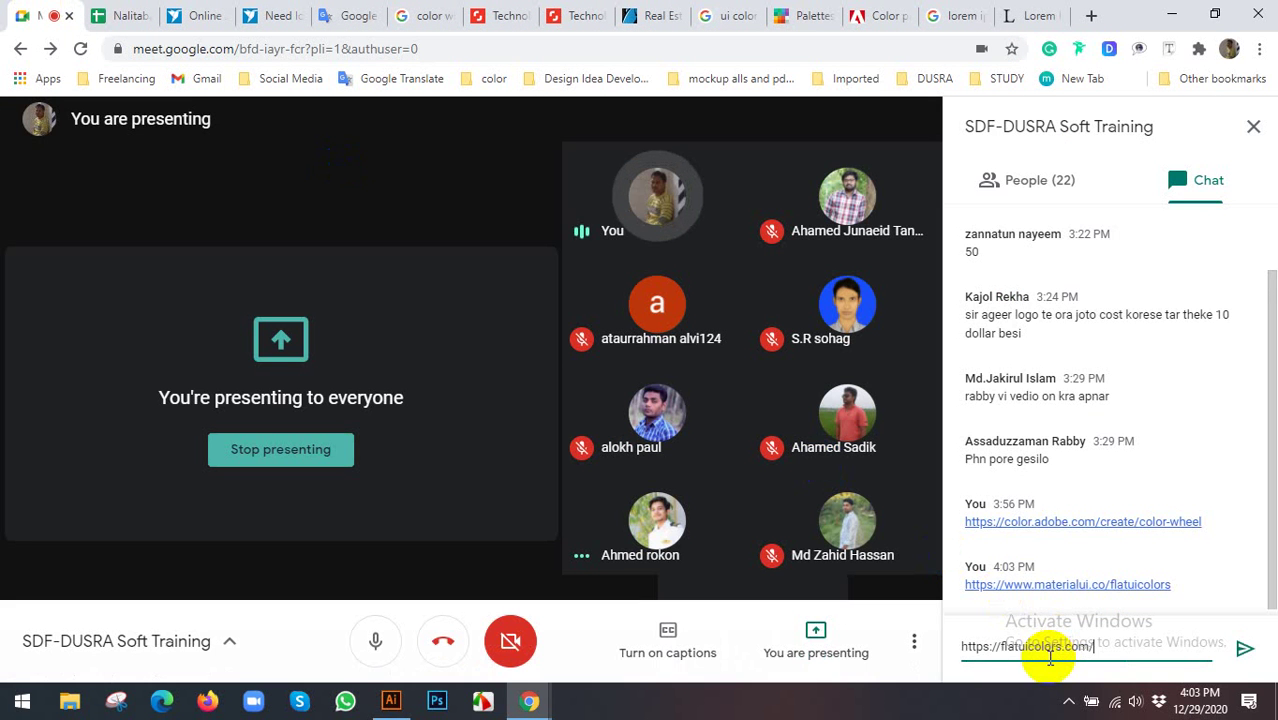
key("Return")
Browse the country palettes in the flatuicolors.com gallery and return to the top
left_click(800, 15)
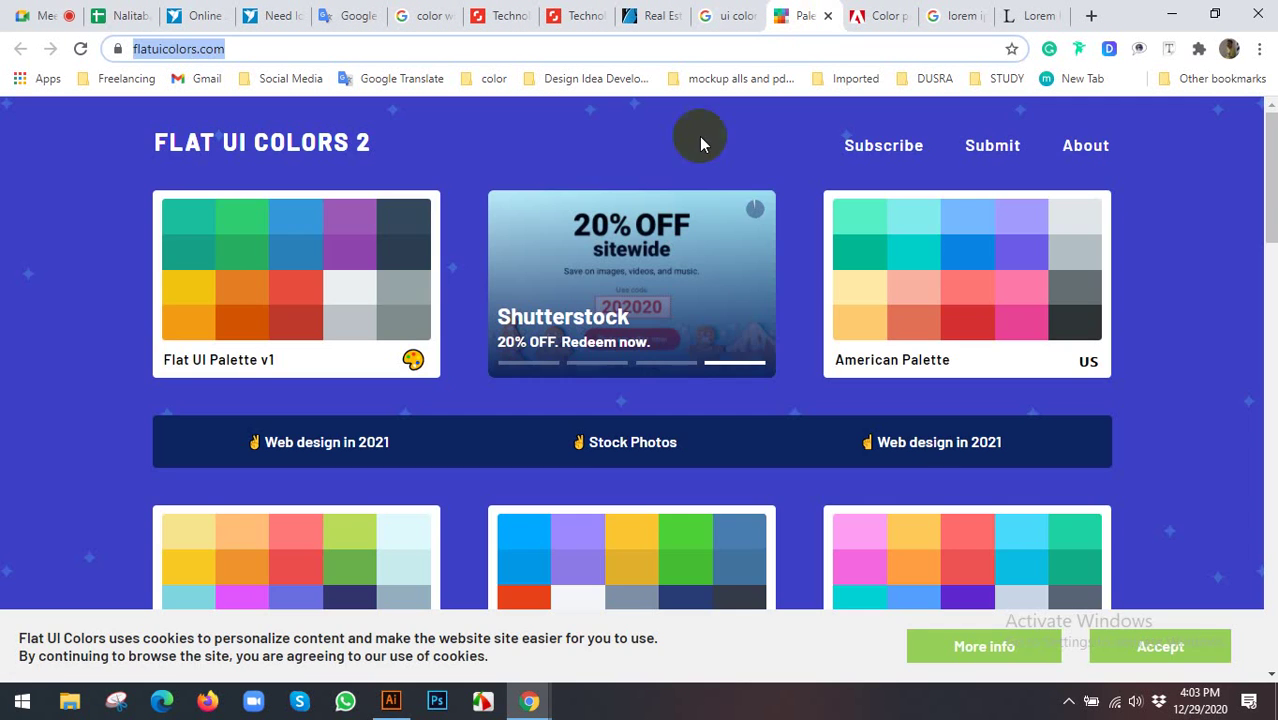
scroll(185, 438, "down", 2)
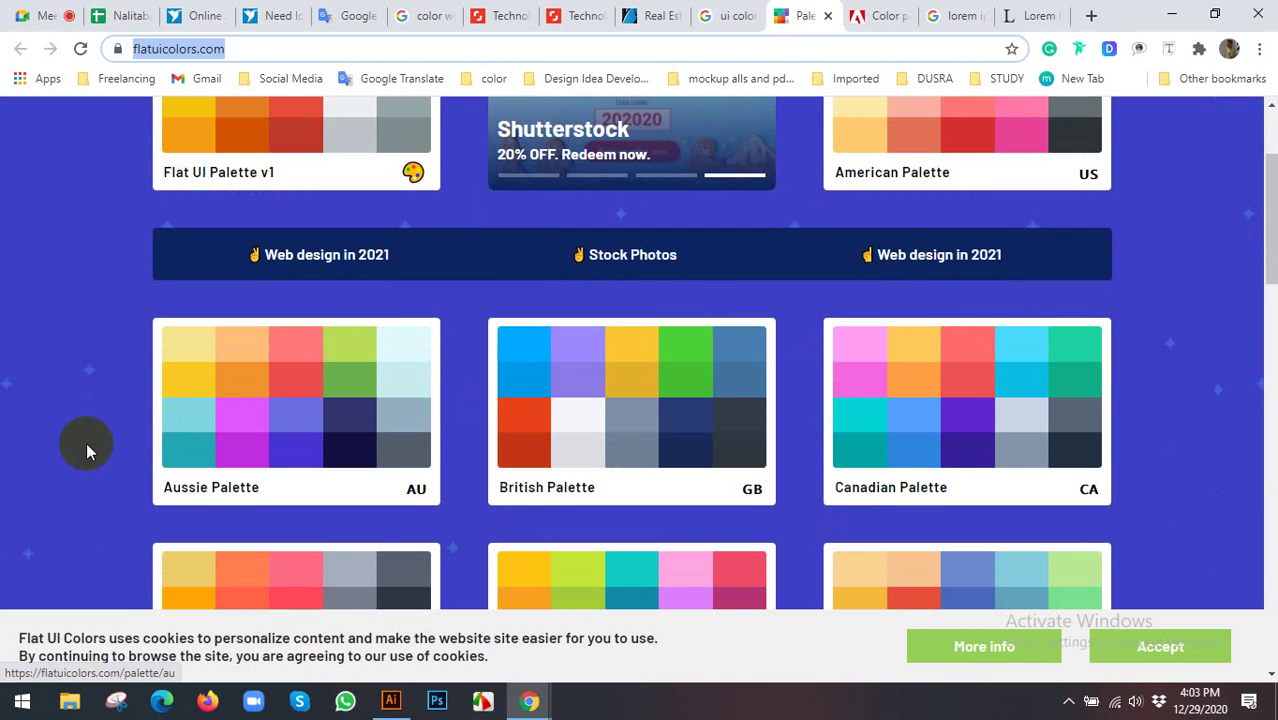
scroll(68, 455, "down", 1)
scroll(71, 449, "down", 1)
scroll(71, 449, "down", 1)
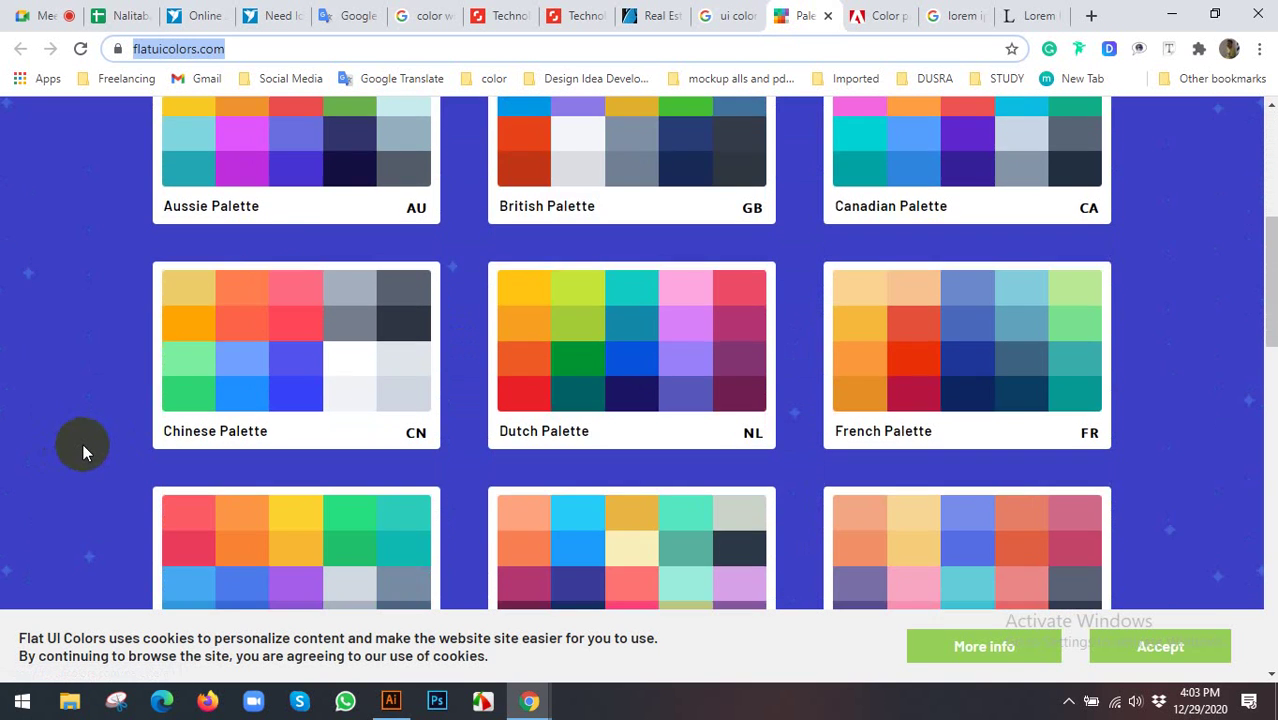
scroll(82, 443, "down", 2)
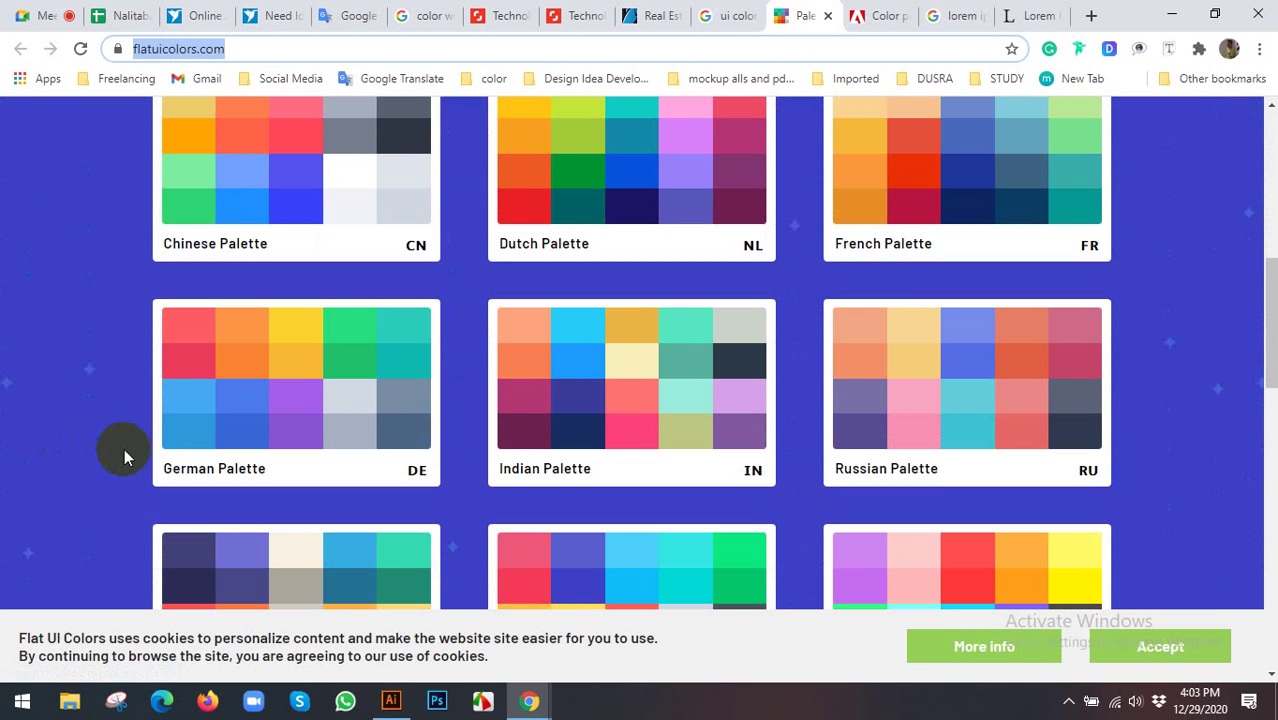
left_click(83, 386)
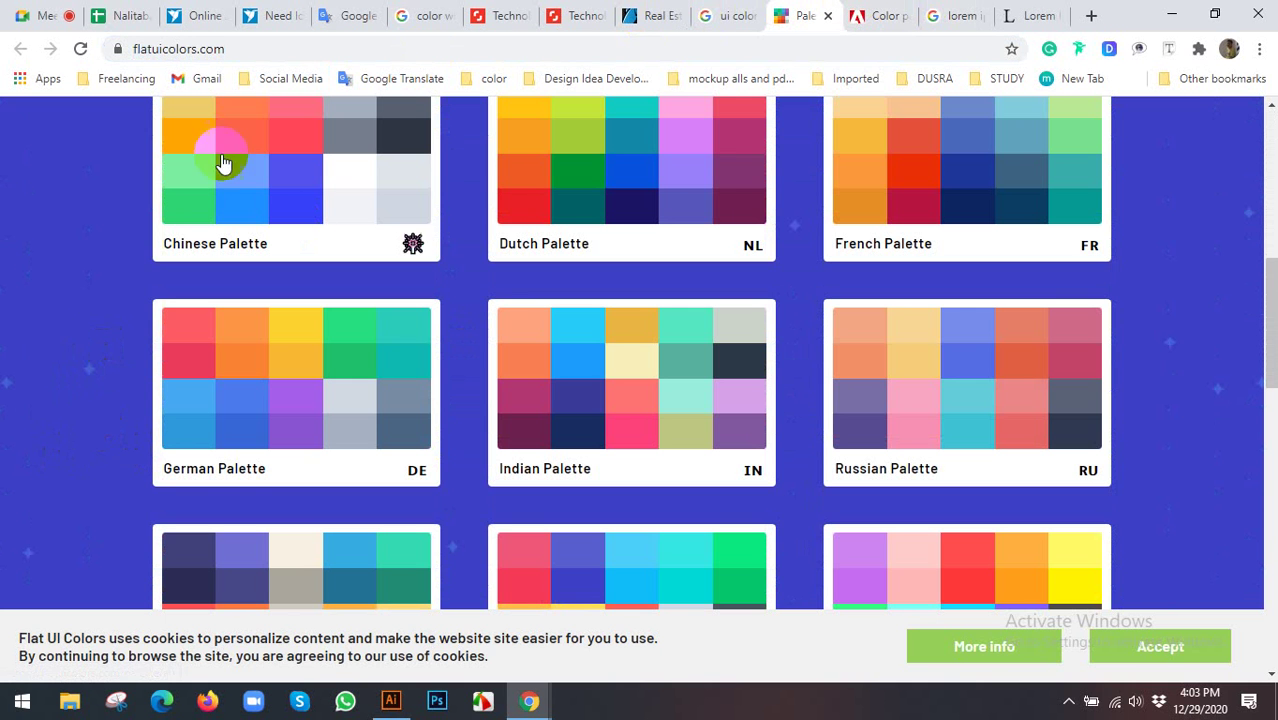
scroll(62, 296, "up", 2)
scroll(62, 296, "down", 4)
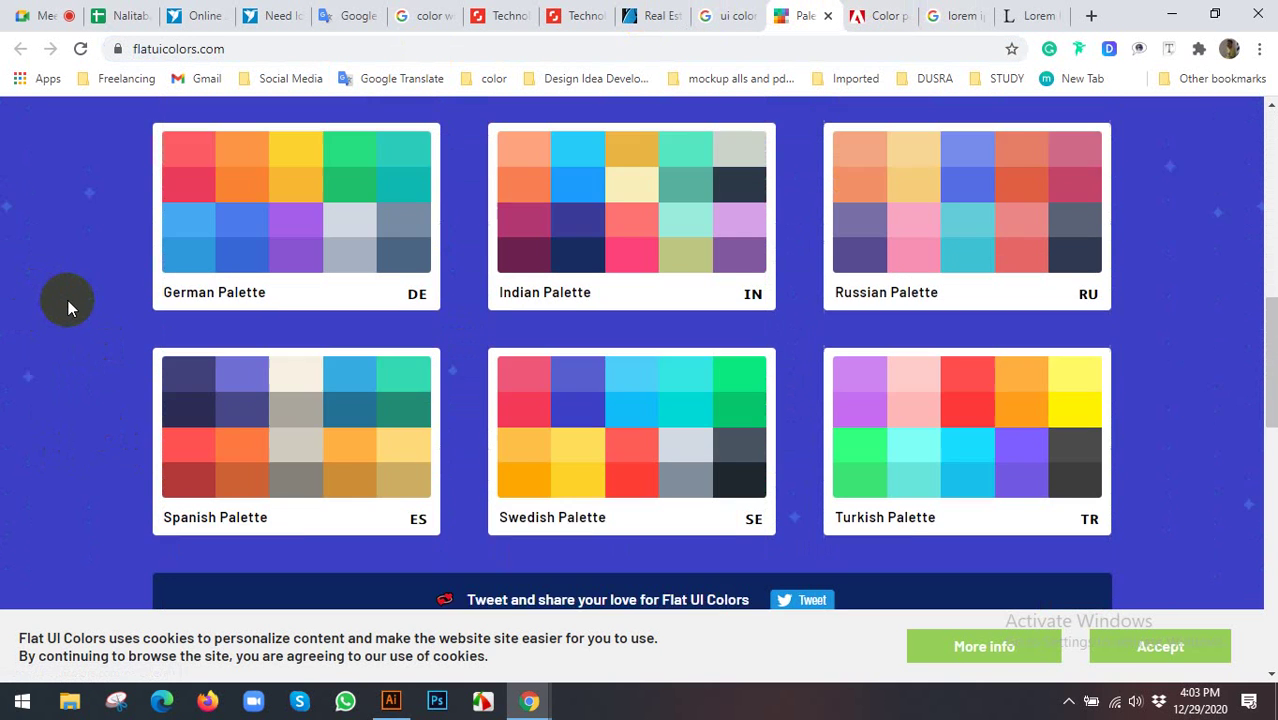
scroll(70, 292, "down", 3)
scroll(70, 292, "down", 1)
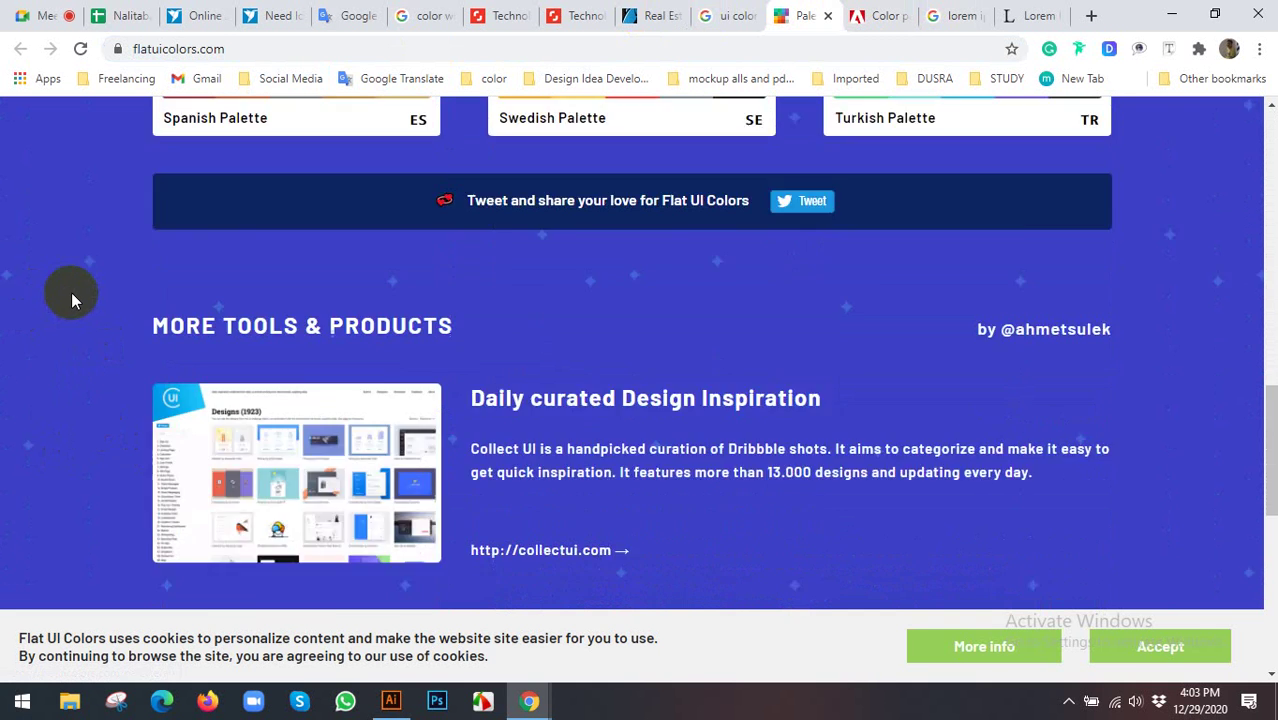
scroll(71, 292, "down", 2)
scroll(74, 291, "up", 6)
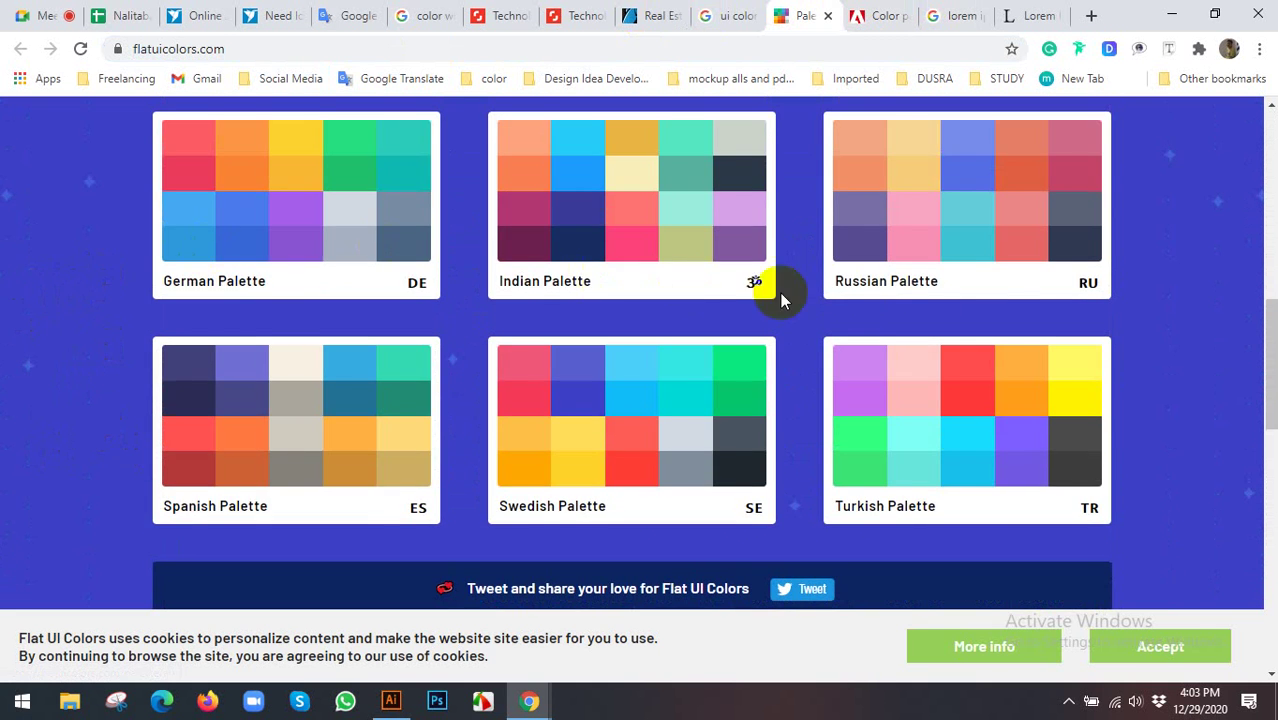
scroll(1000, 320, "up", 1)
scroll(1150, 338, "up", 1)
scroll(1150, 330, "up", 1)
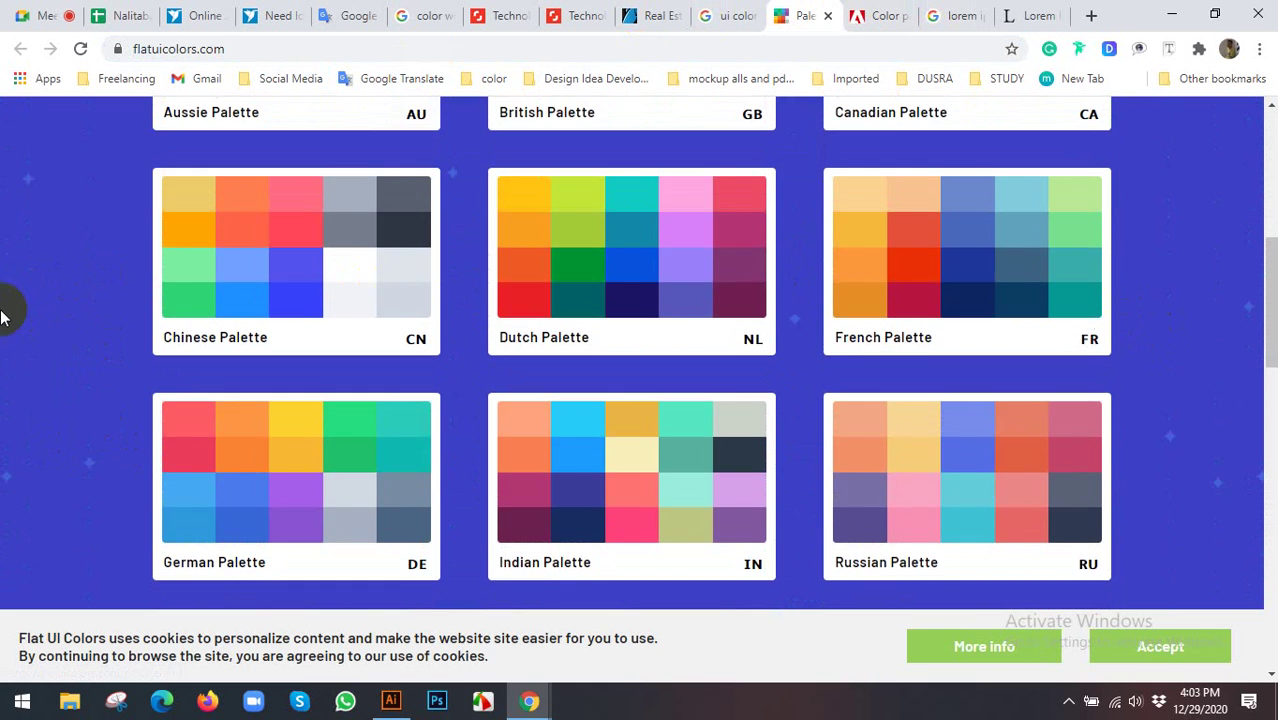
scroll(4, 318, "up", 2)
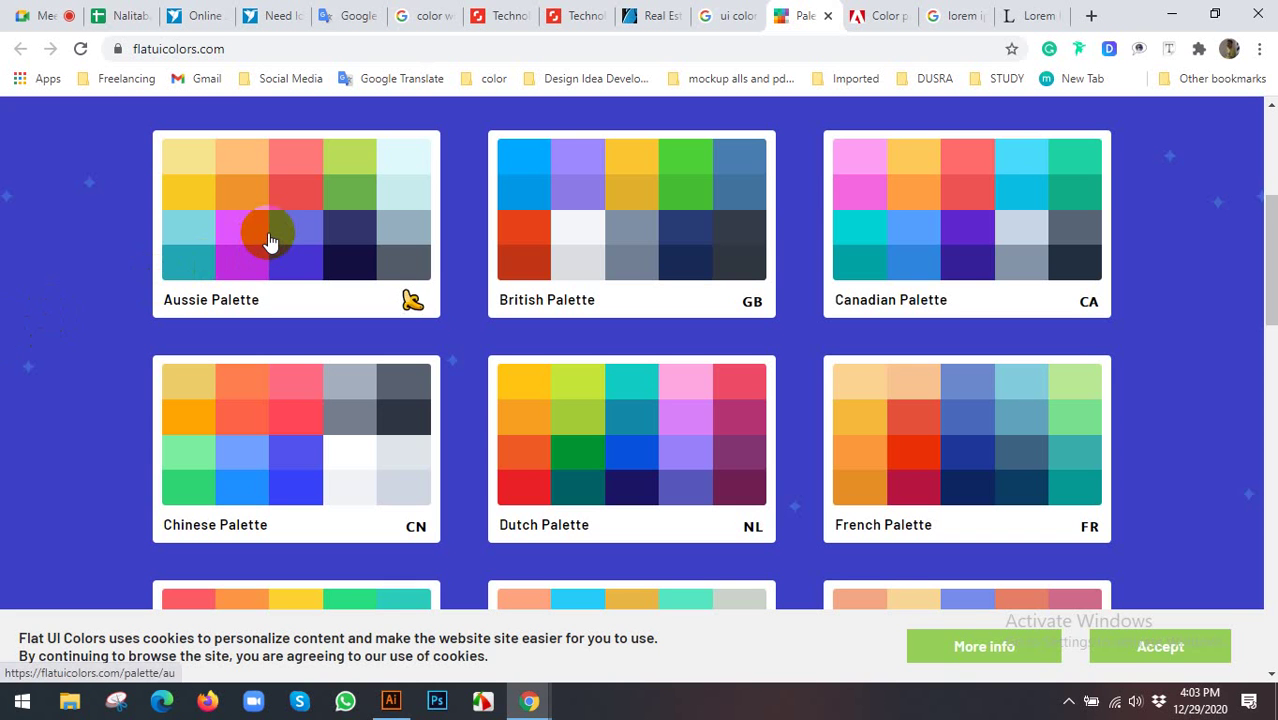
Scroll the gallery again and open the Flat UI Palette v1 swatches page
scroll(84, 307, "down", 2)
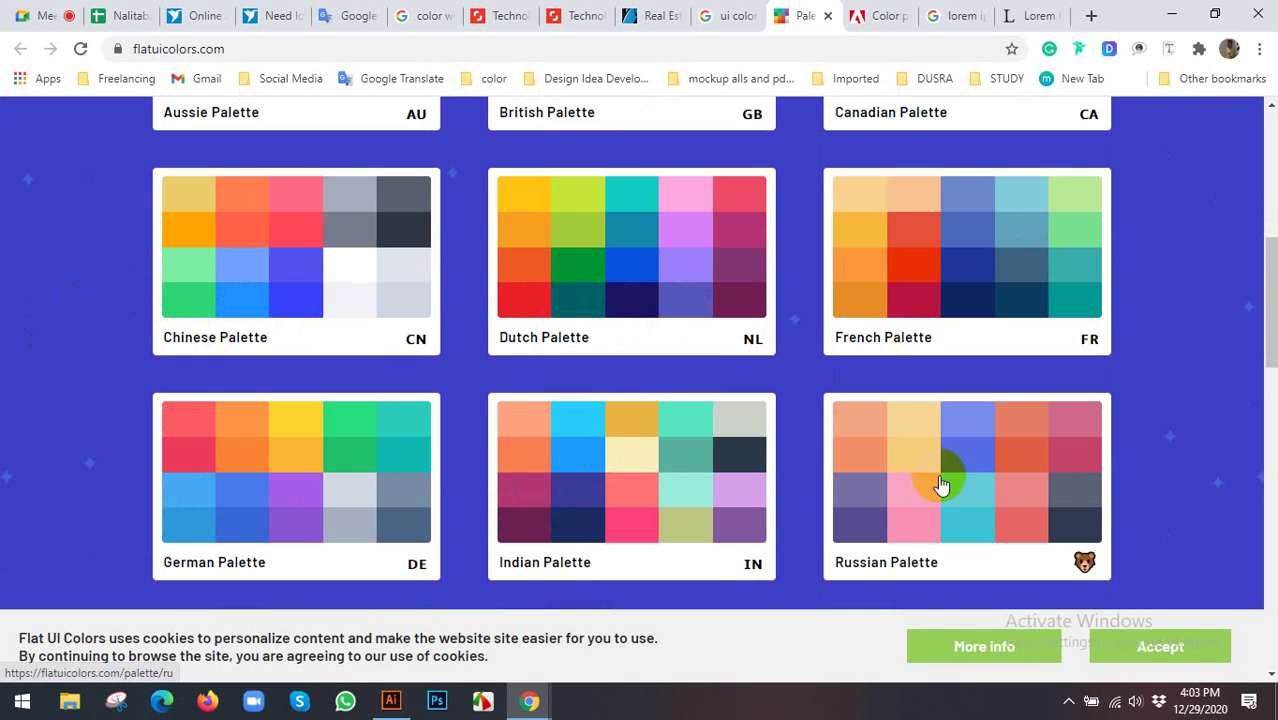
scroll(996, 484, "down", 2)
scroll(996, 484, "down", 2)
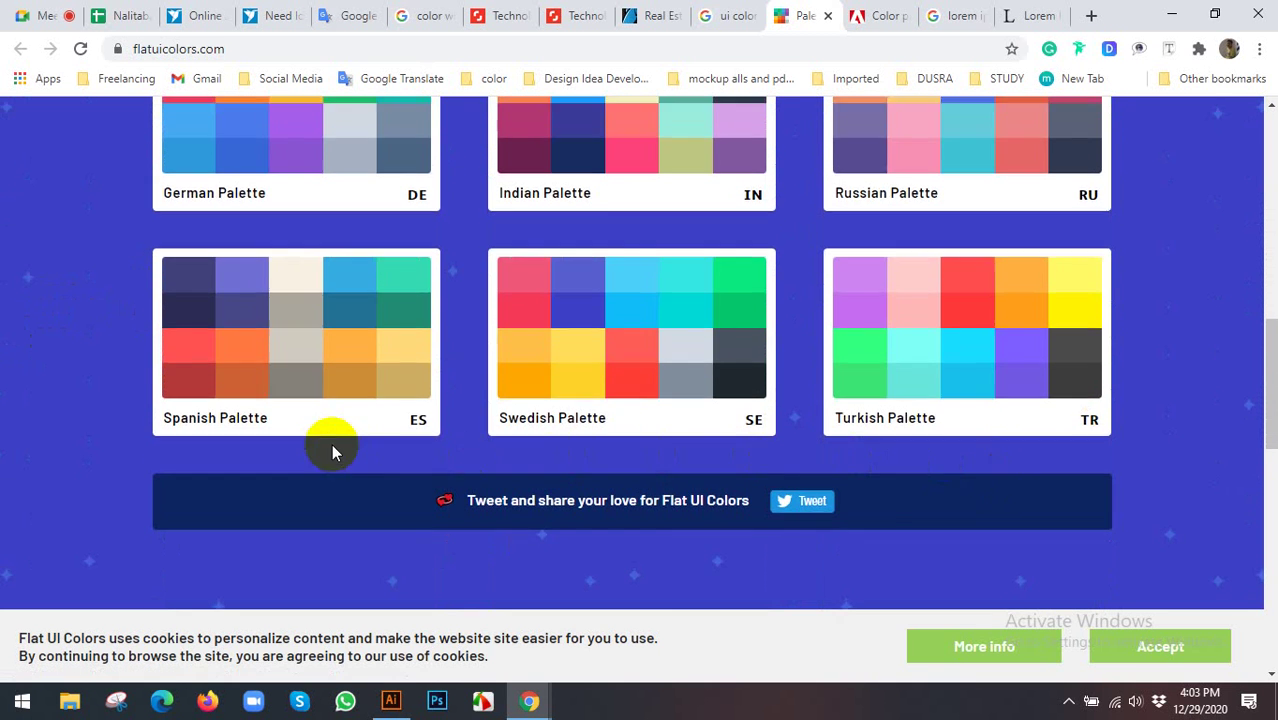
scroll(331, 444, "up", 2)
scroll(331, 454, "up", 3)
scroll(280, 434, "up", 3)
scroll(128, 422, "up", 2)
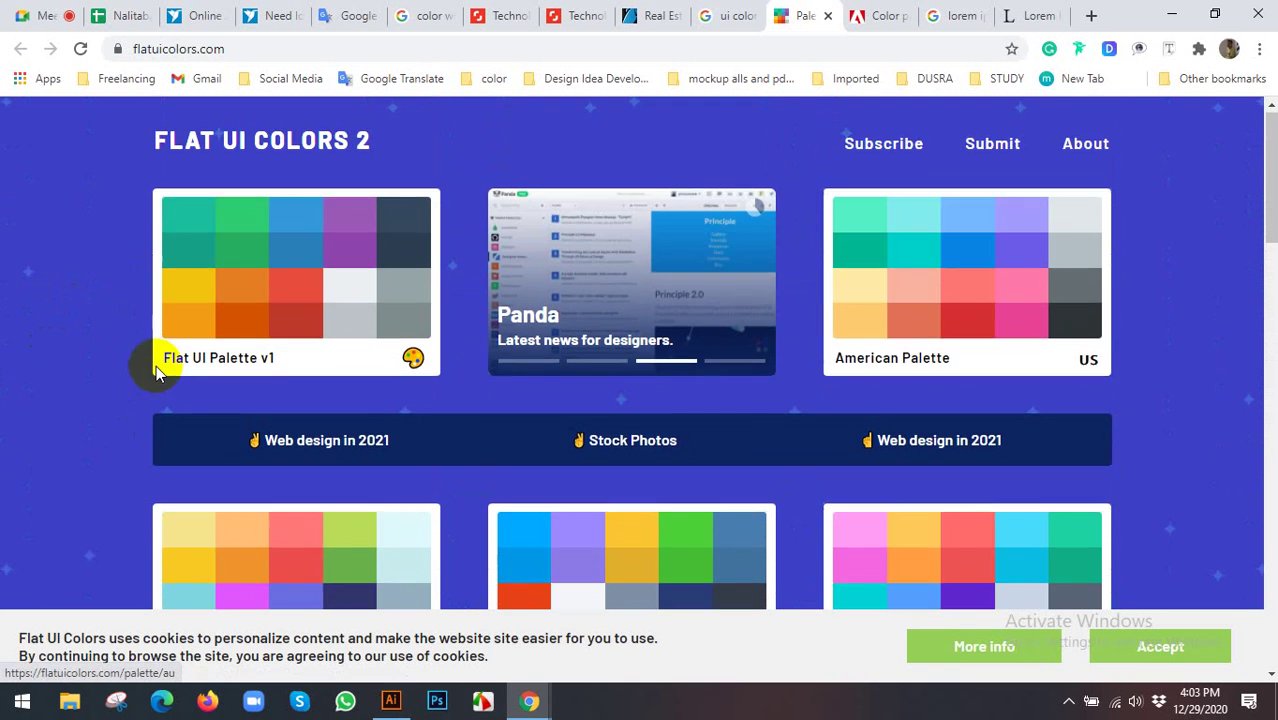
left_click(331, 297)
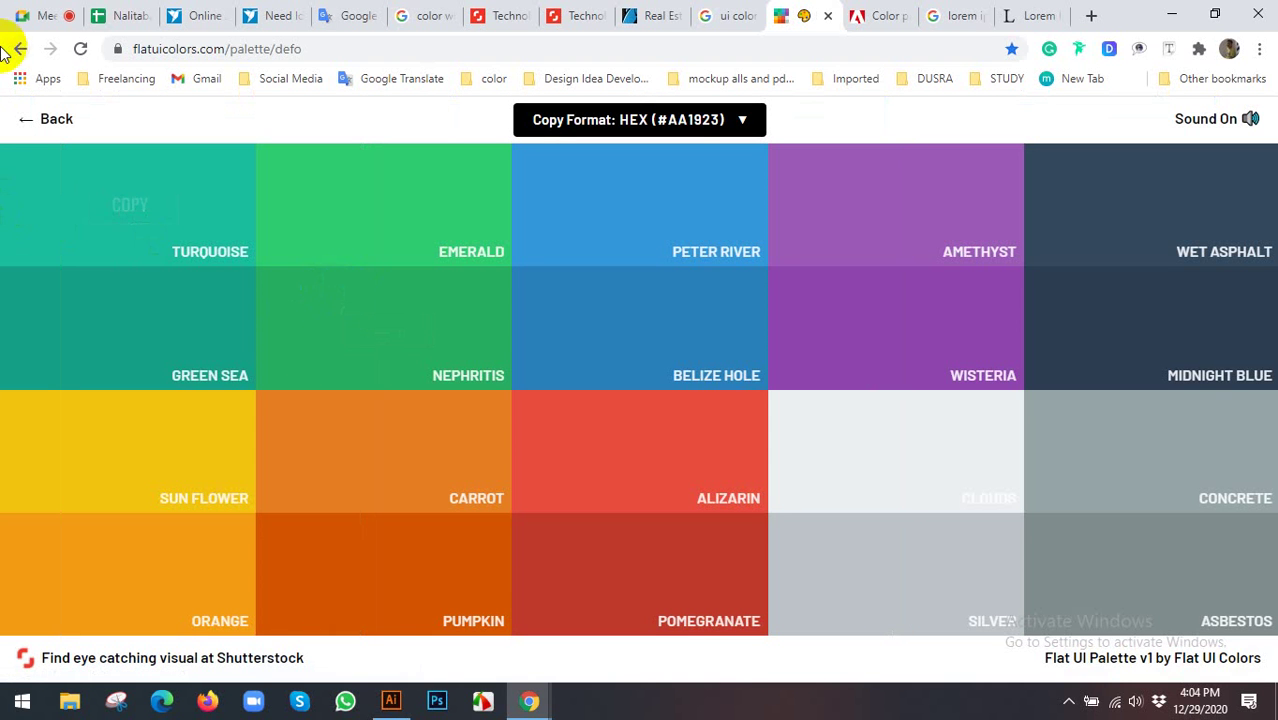
Return to the gallery, open the Aussie Palette, and copy Heliotrope's HEX code
left_click(43, 118)
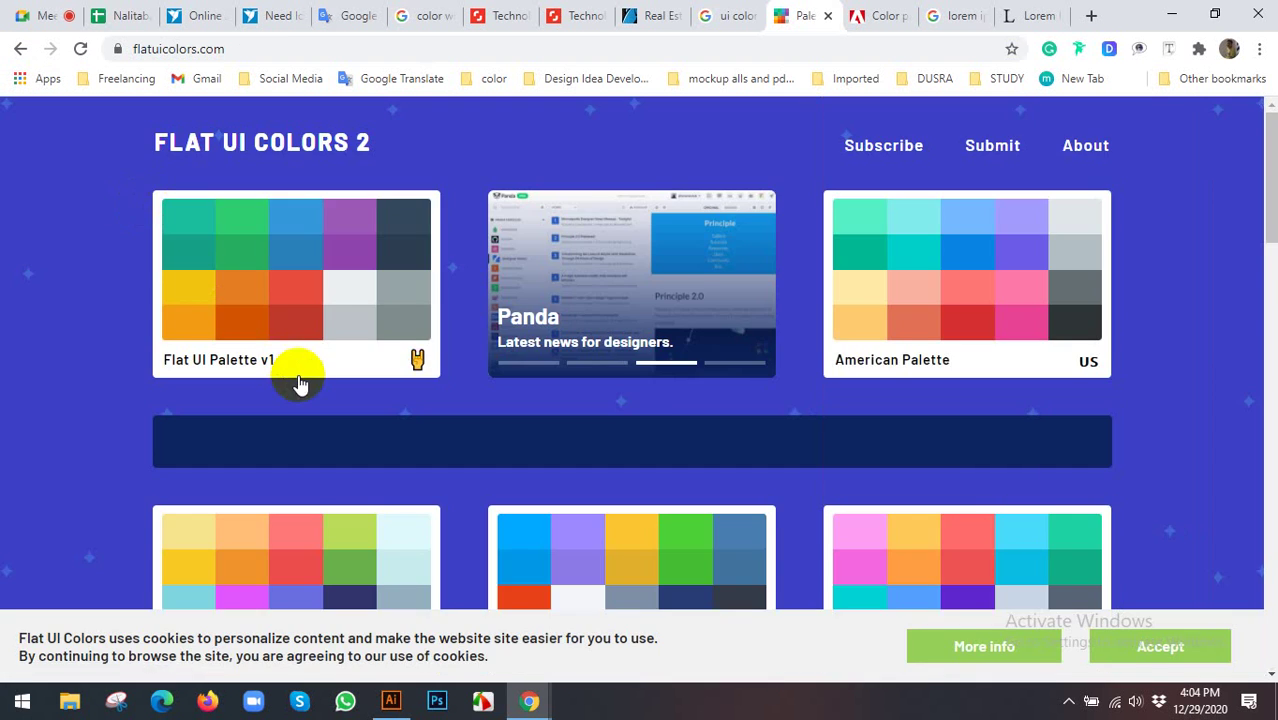
scroll(284, 378, "down", 1)
scroll(284, 378, "down", 2)
left_click(291, 348)
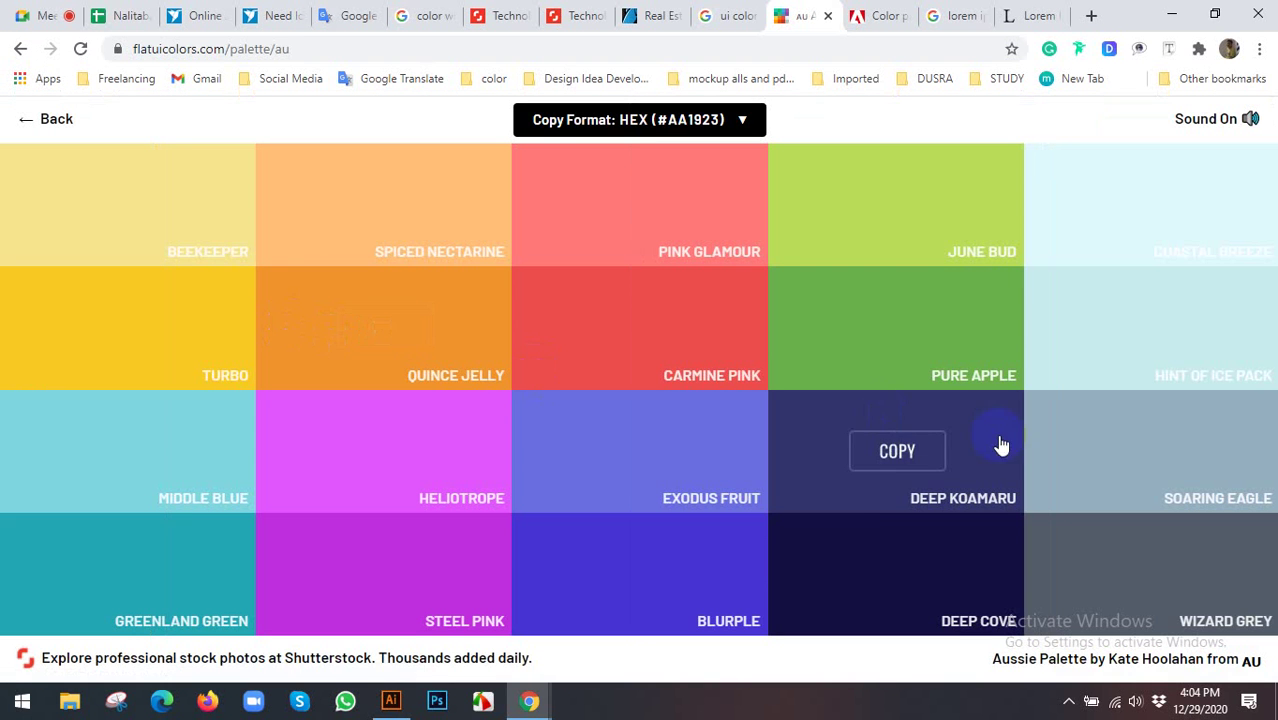
left_click(446, 424)
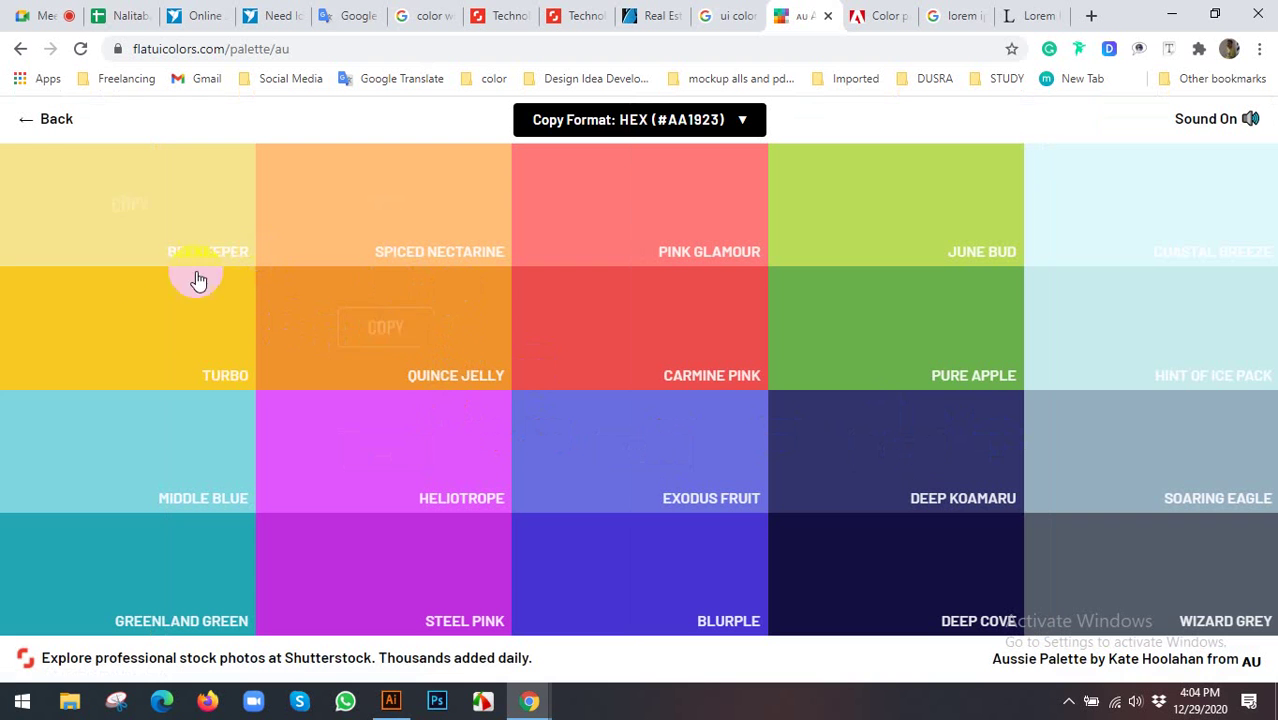
mouse_move(383, 450)
left_click(440, 452)
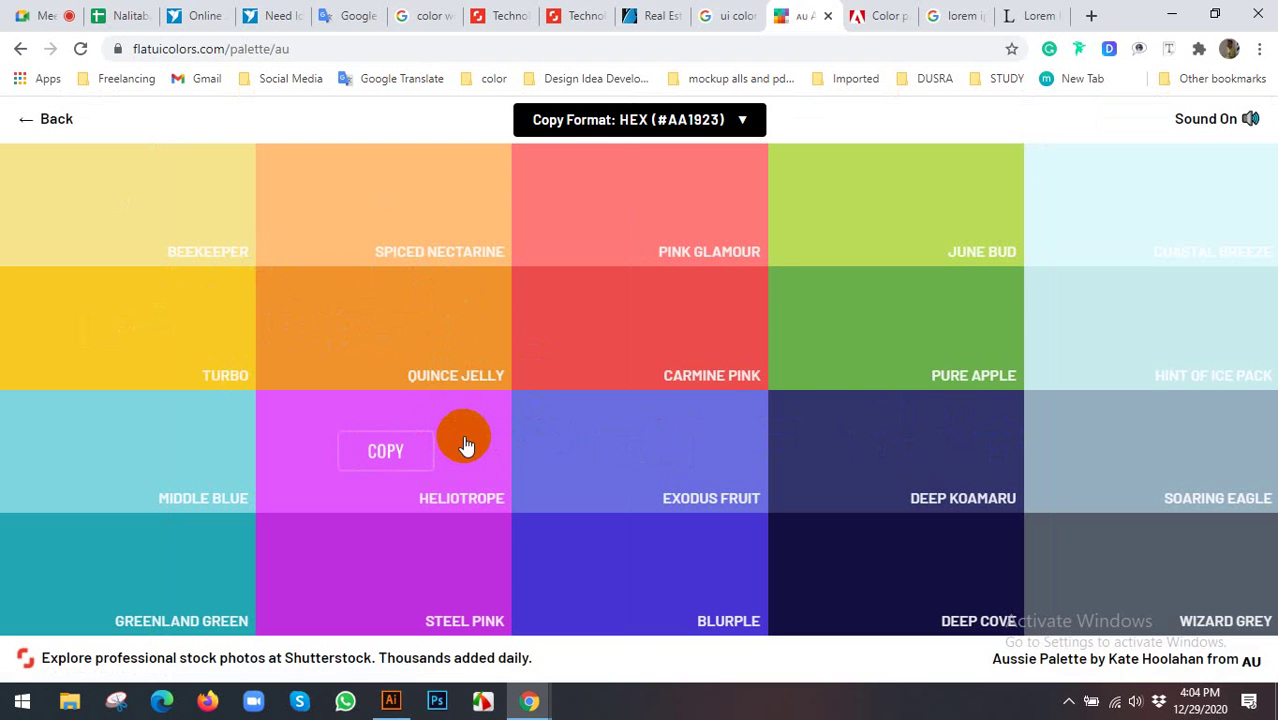
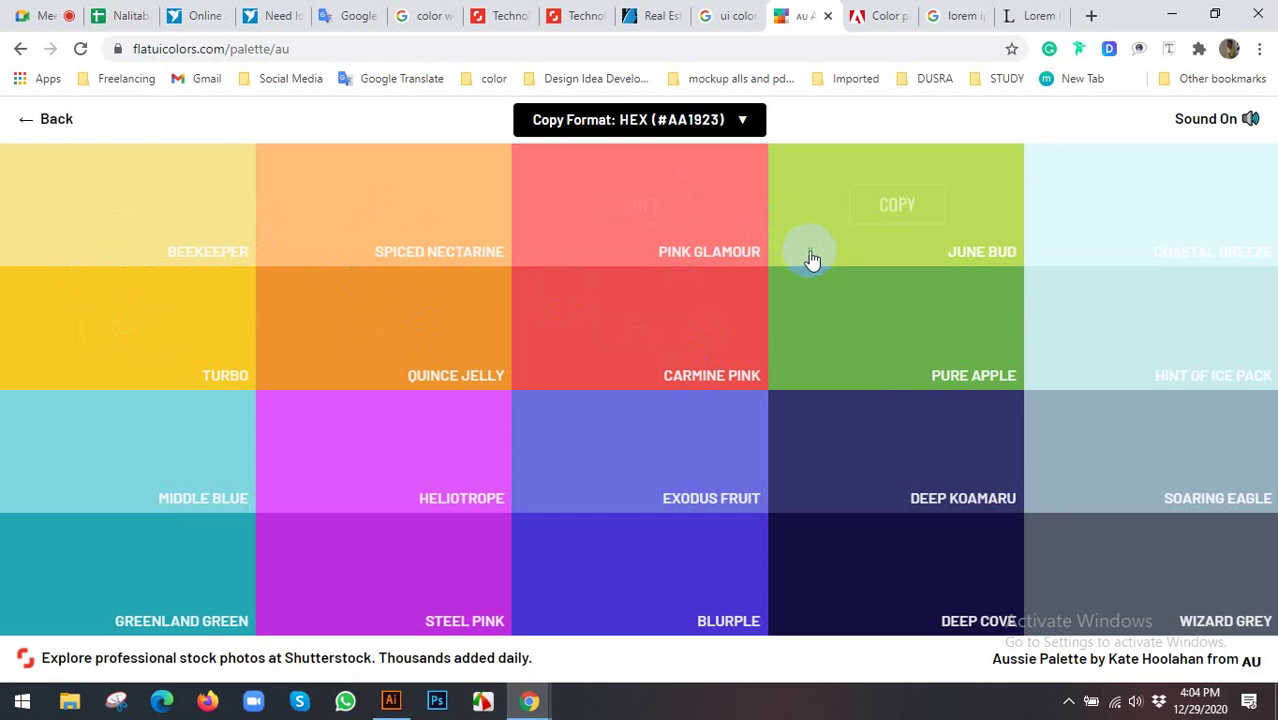
Copy June Bud #badc58 from the Aussie palette, then return to the Illustrator document
left_click(890, 213)
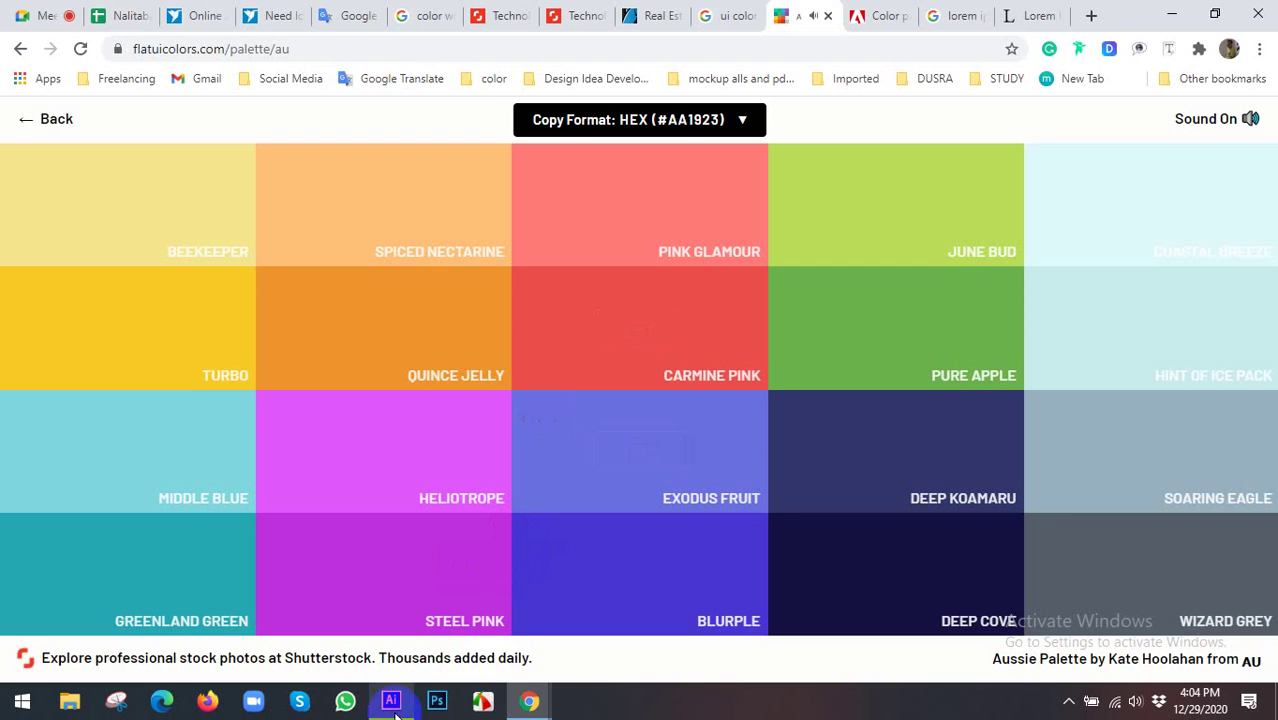
left_click(391, 700)
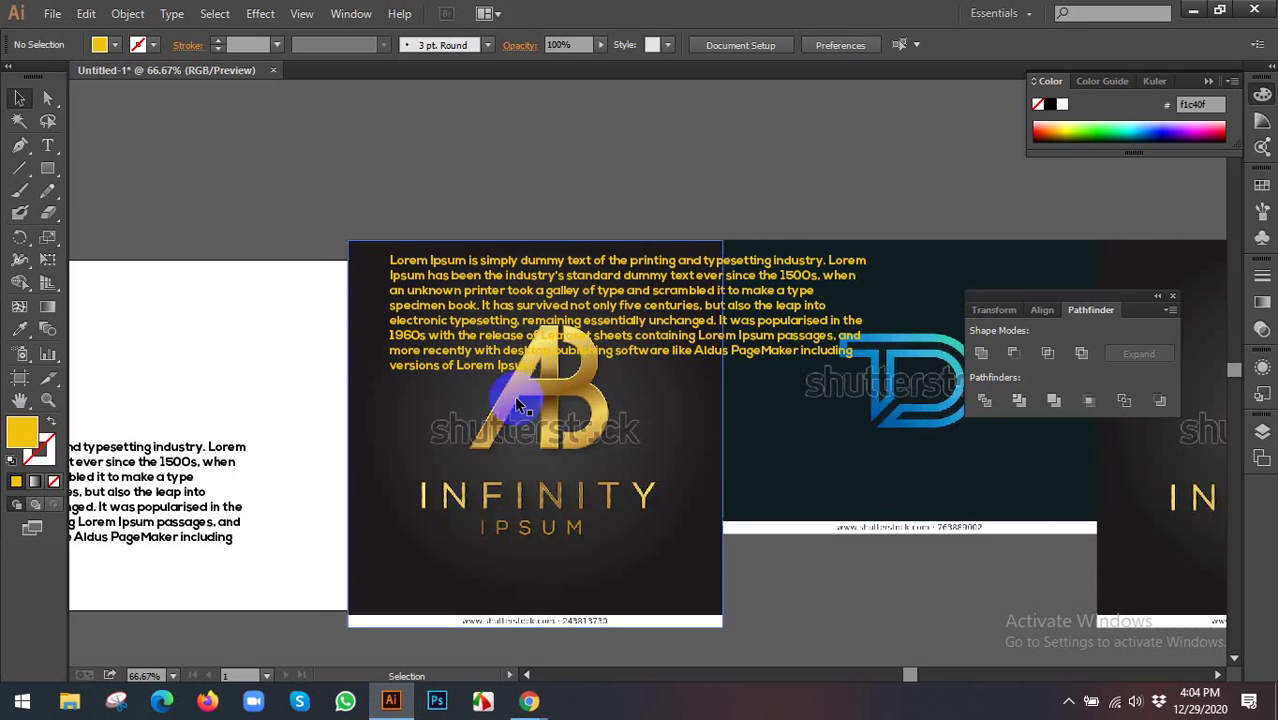
Give the top Lorem Ipsum paragraph a cyan #0badc5 fill through the Color Picker hex field
left_click(497, 300)
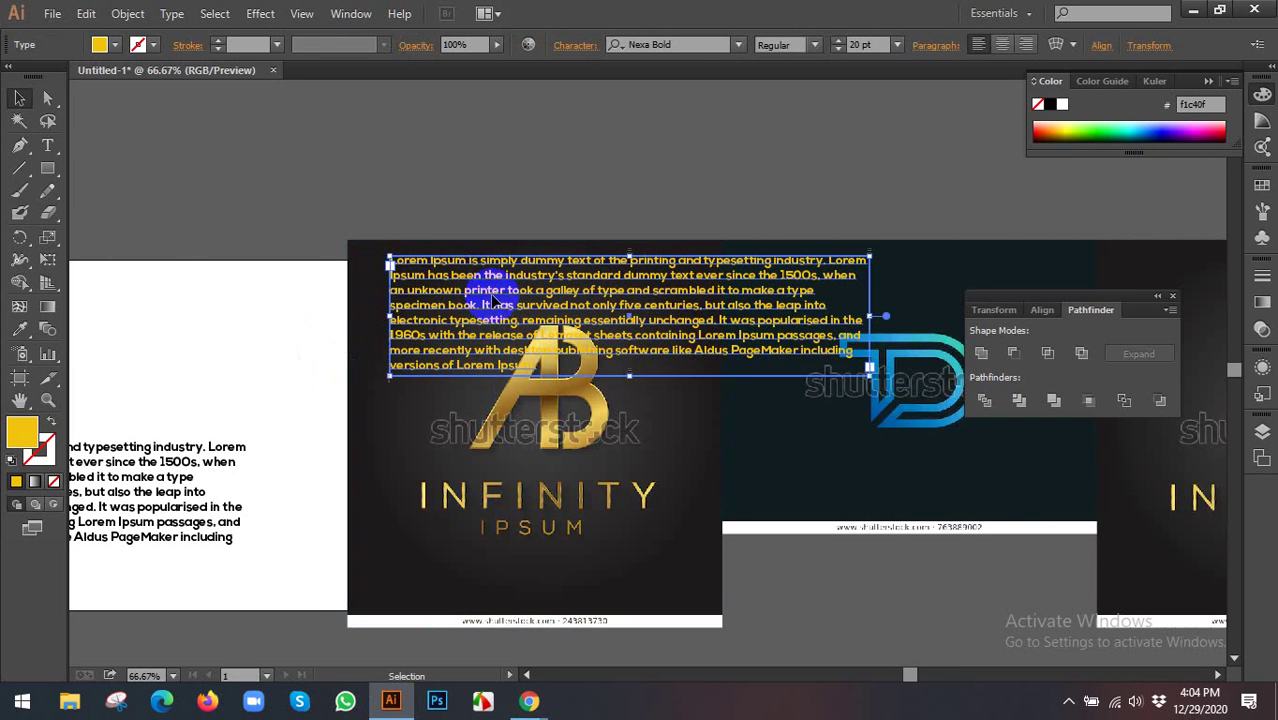
double_click(14, 444)
type("#badc5")
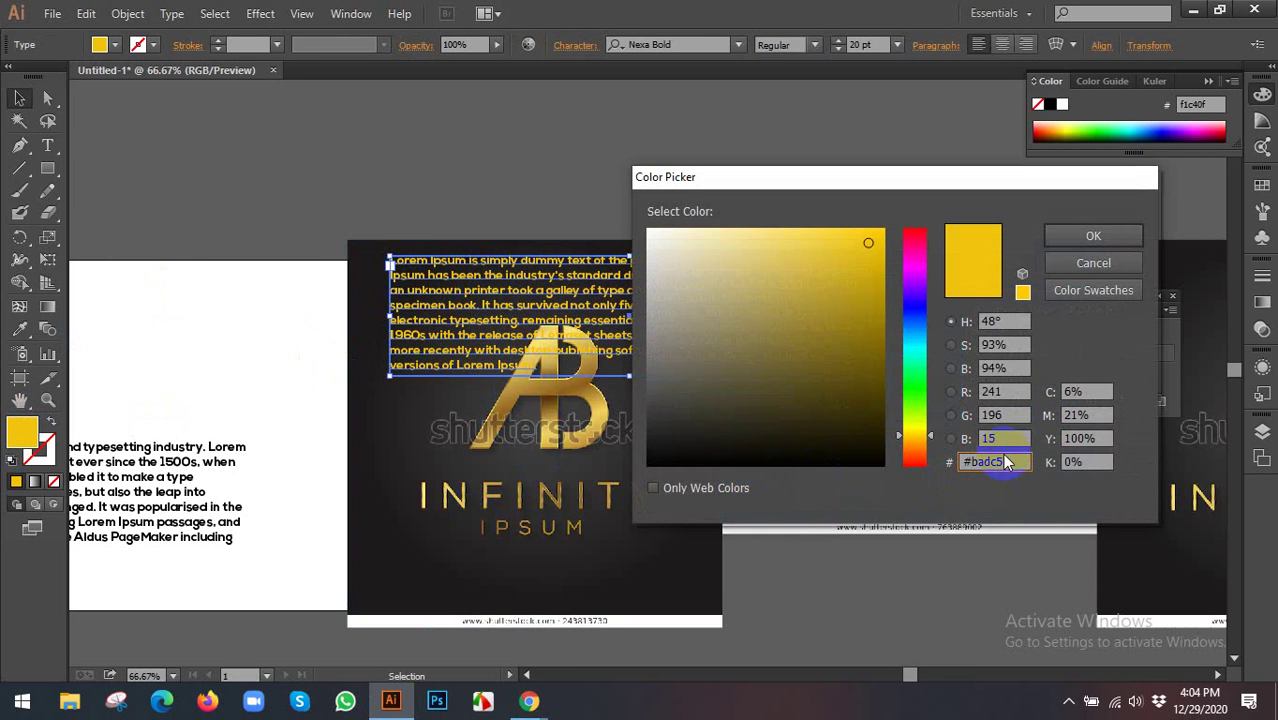
left_click(973, 466)
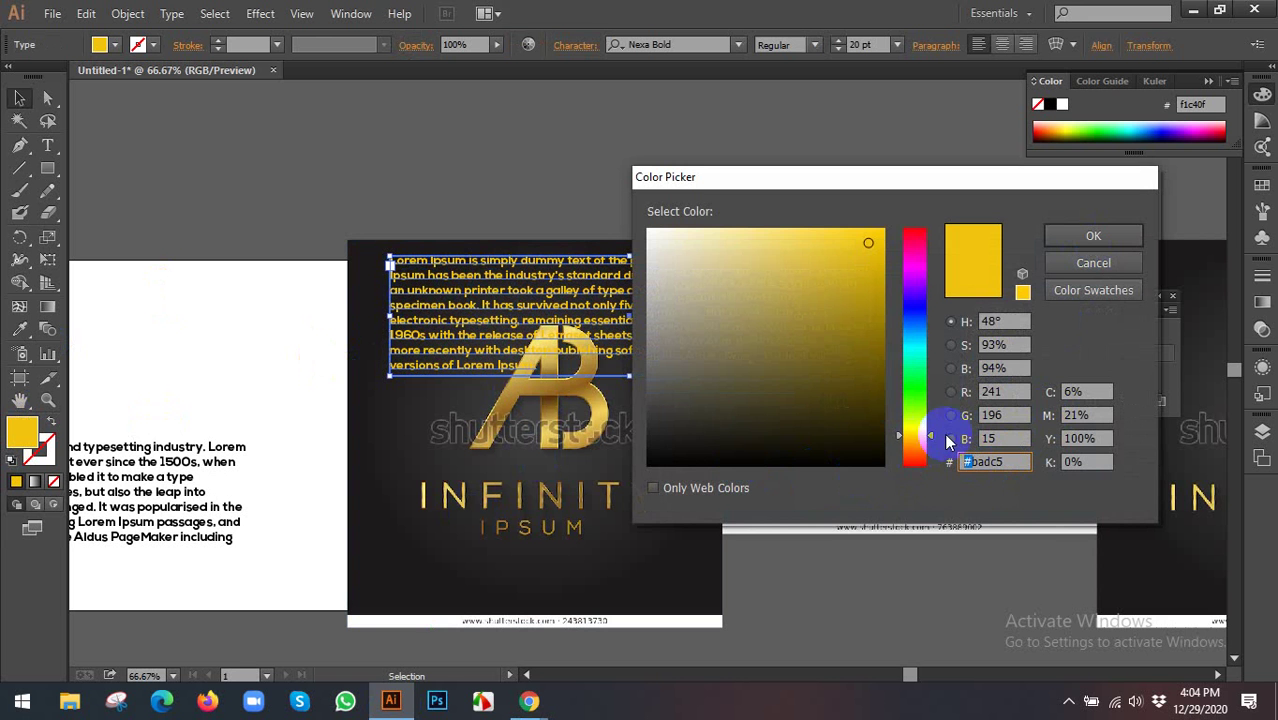
left_click(1087, 240)
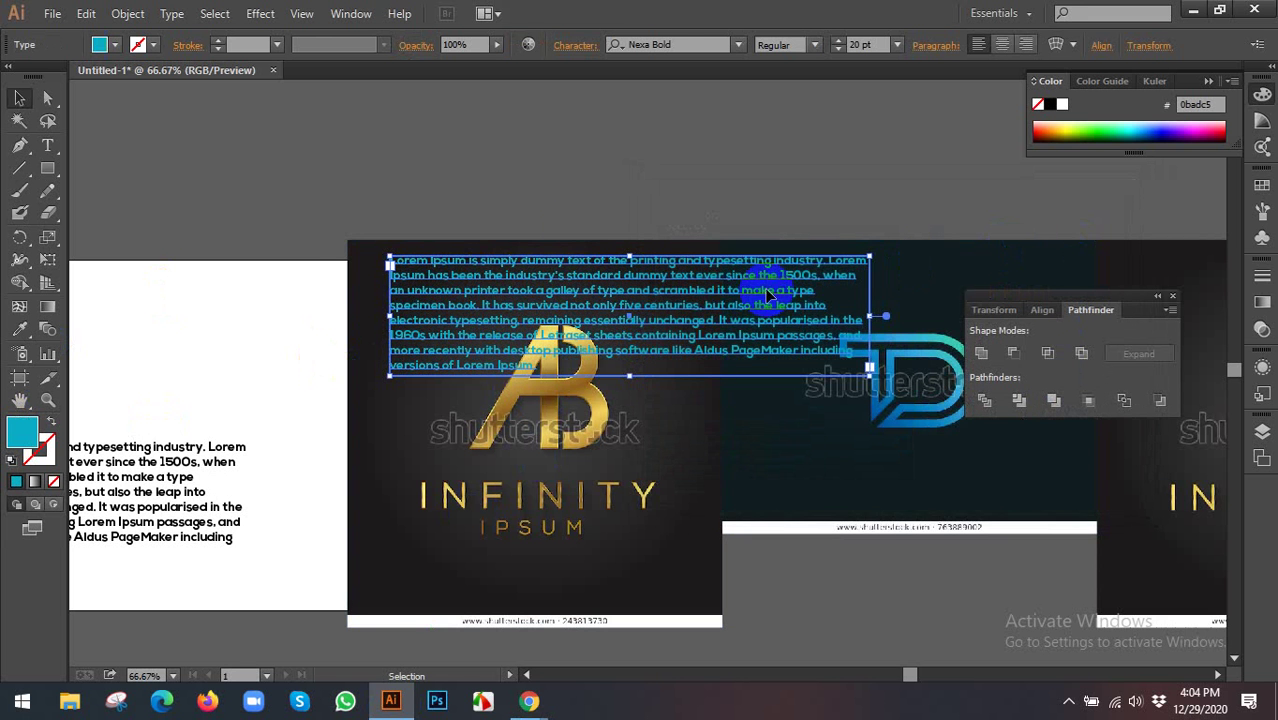
Move the cyan paragraph onto the white artboard above the black paragraph
left_click(653, 252)
left_click_drag(653, 252, 884, 252)
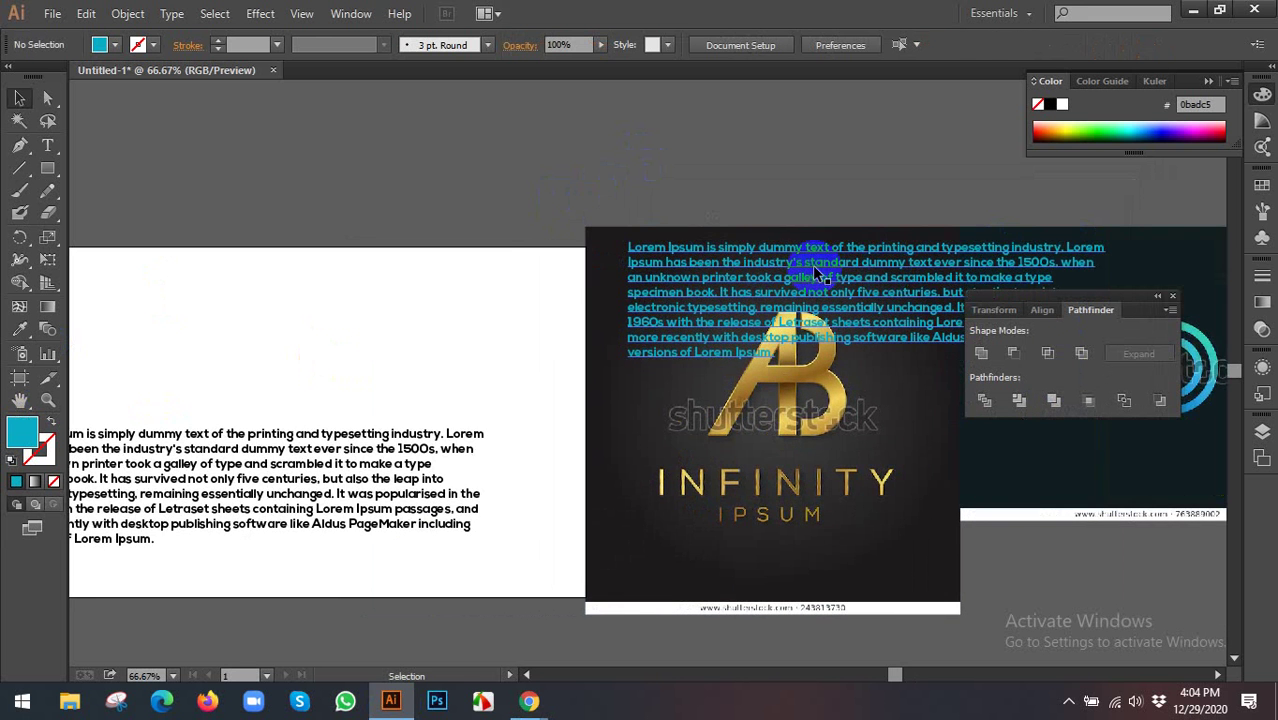
mouse_move(807, 257)
left_mouse_down()
mouse_move(342, 334)
mouse_move(556, 313)
mouse_move(501, 284)
left_mouse_up()
left_click(445, 170)
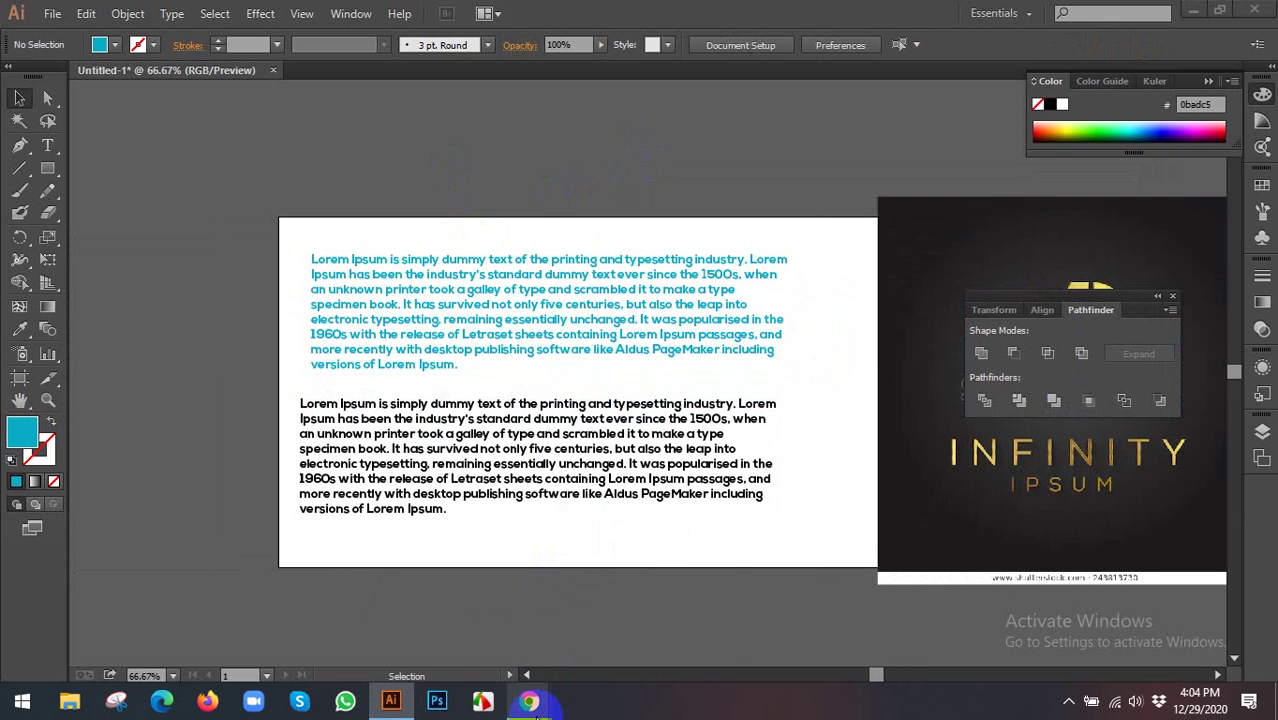
mouse_move(529, 701)
left_click(440, 590)
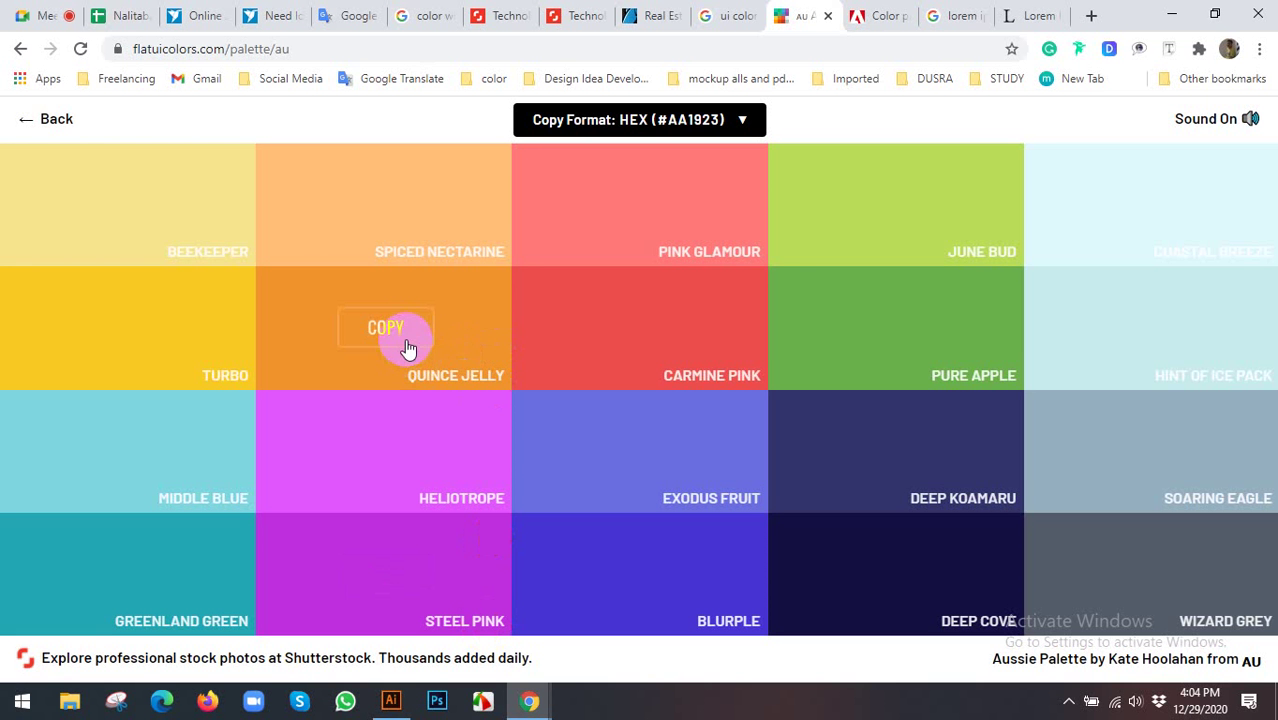
Go back to the palette list, open the American Palette and copy Dracula Orchid #2d3436
left_click(60, 122)
scroll(577, 302, "down", 1)
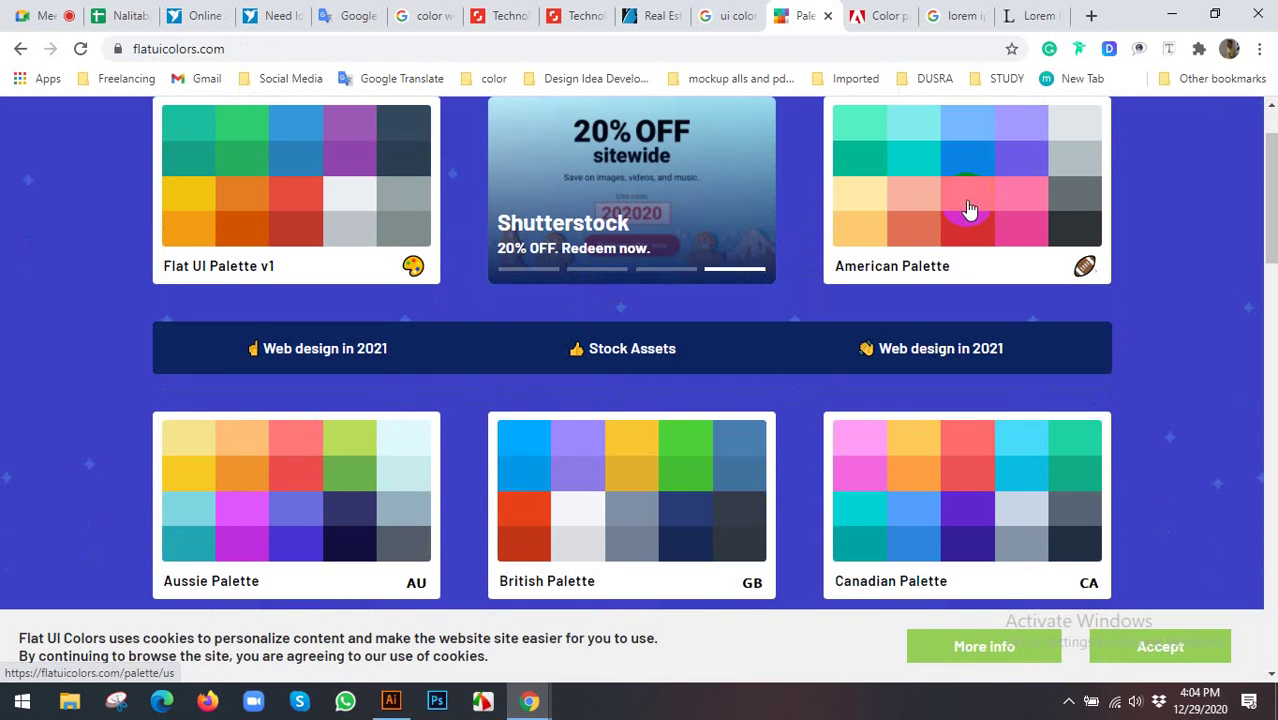
left_click(970, 208)
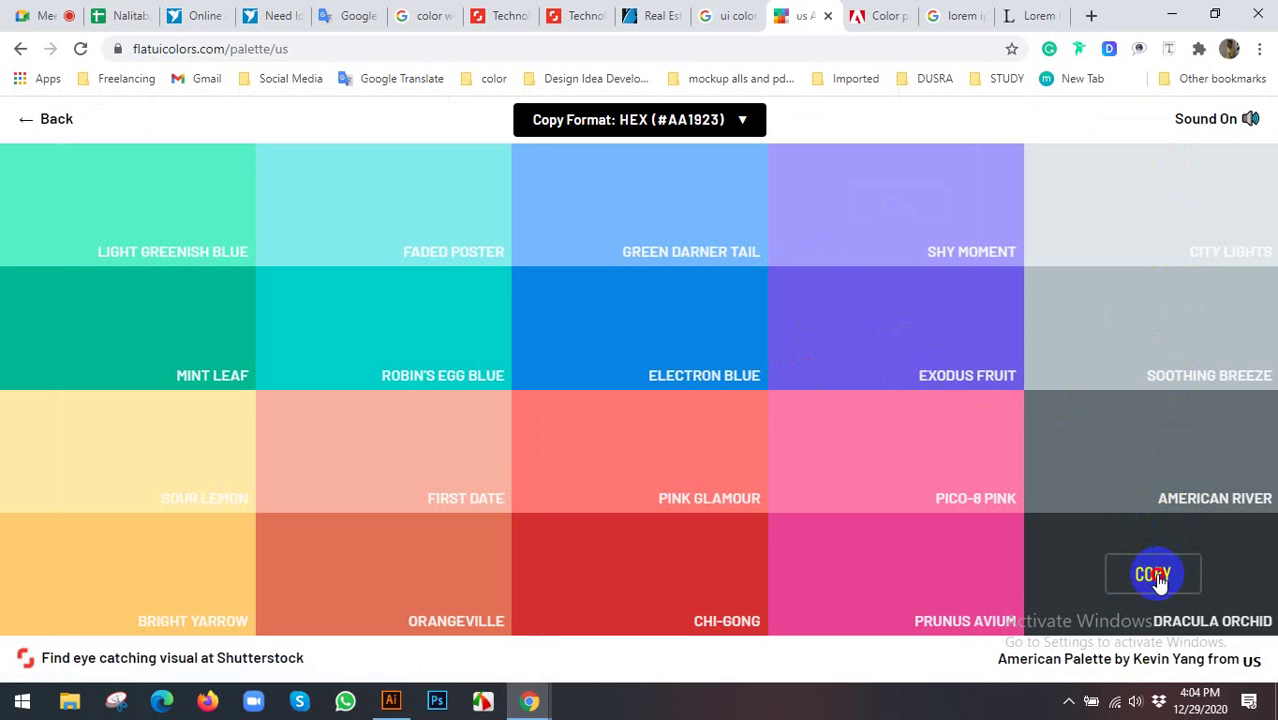
left_click(1158, 582)
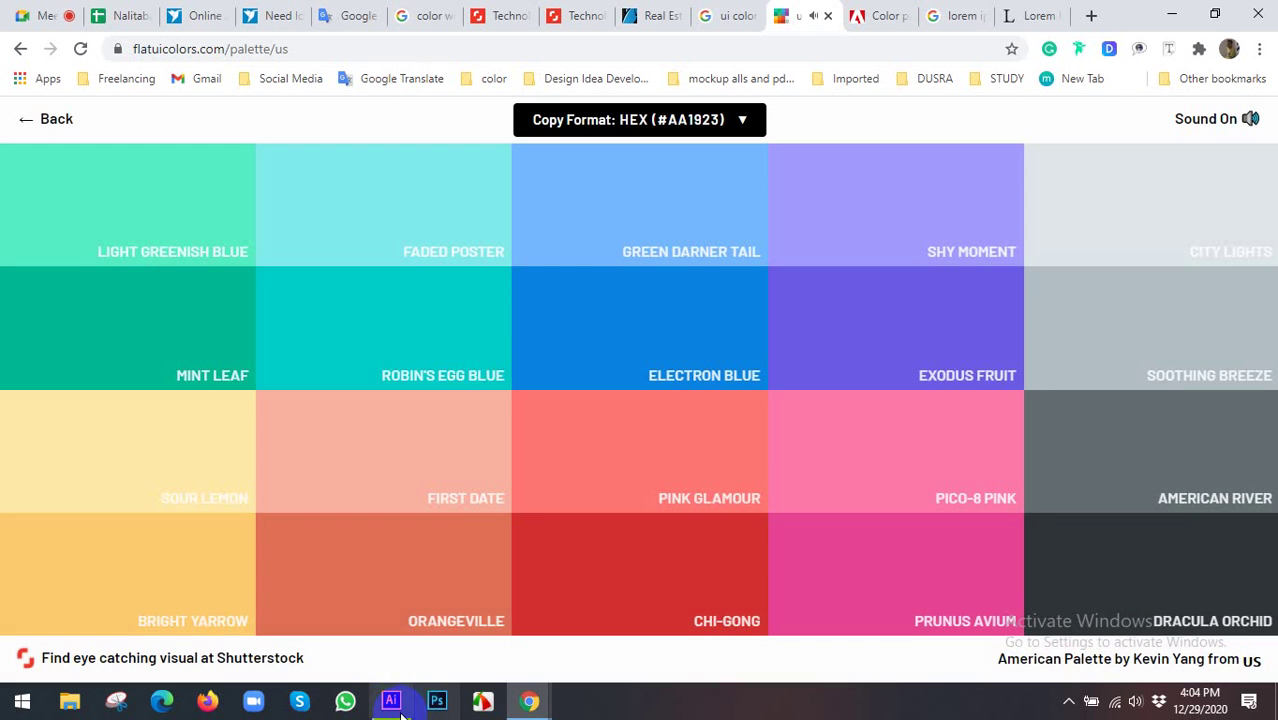
Select the black lower paragraph and check its fill in Color Picker, leaving it unchanged
left_click(391, 700)
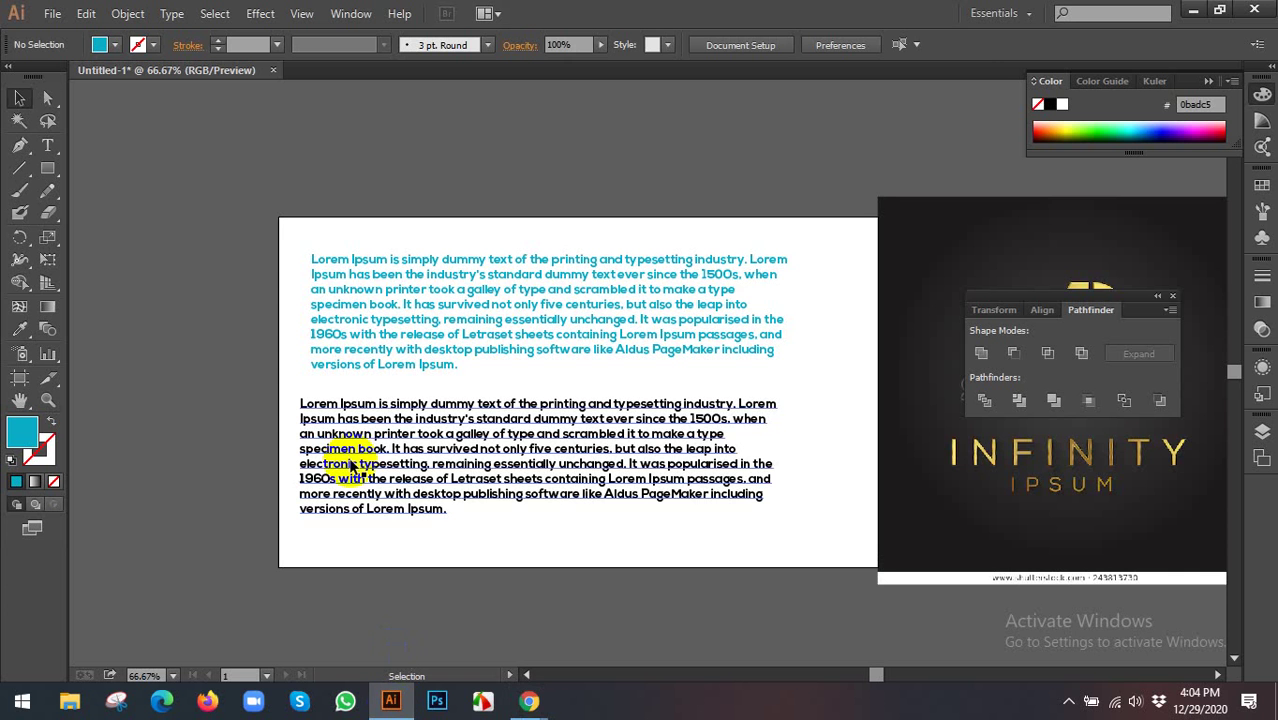
left_click(352, 455)
double_click(14, 438)
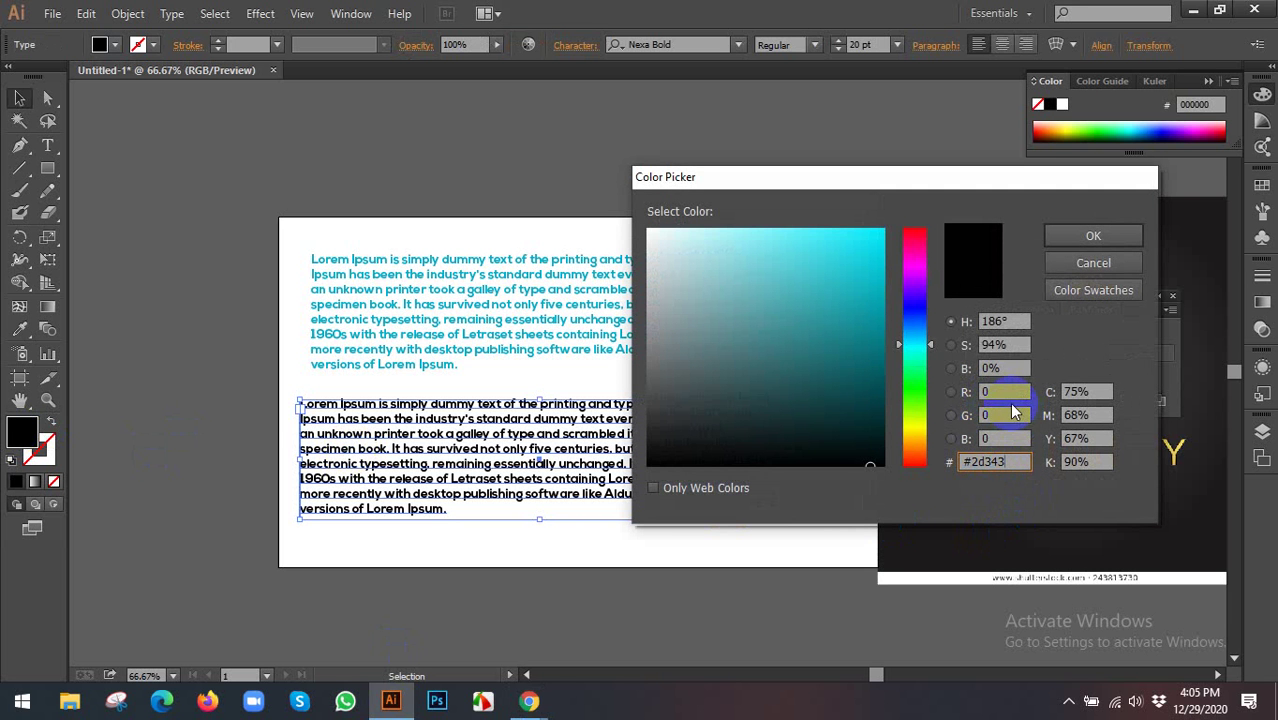
left_click(1093, 235)
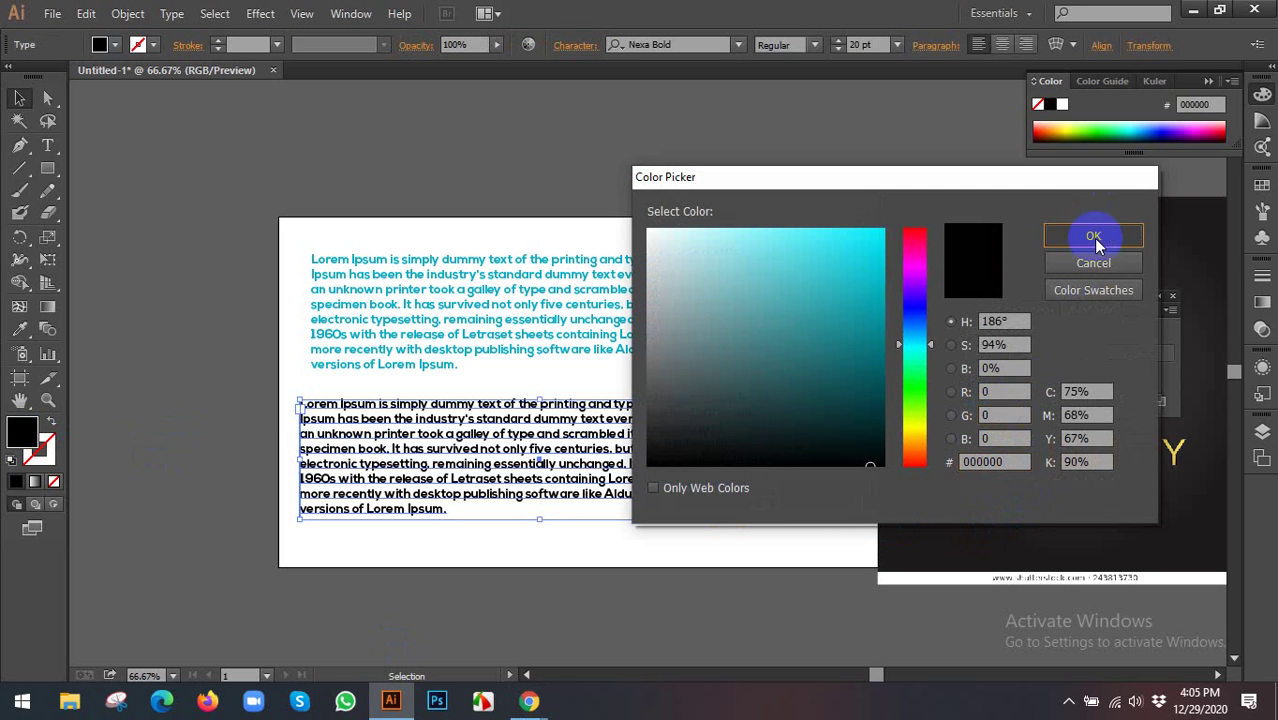
Copy the American River colour from the American Palette page in the browser
left_click(529, 701)
left_click(472, 641)
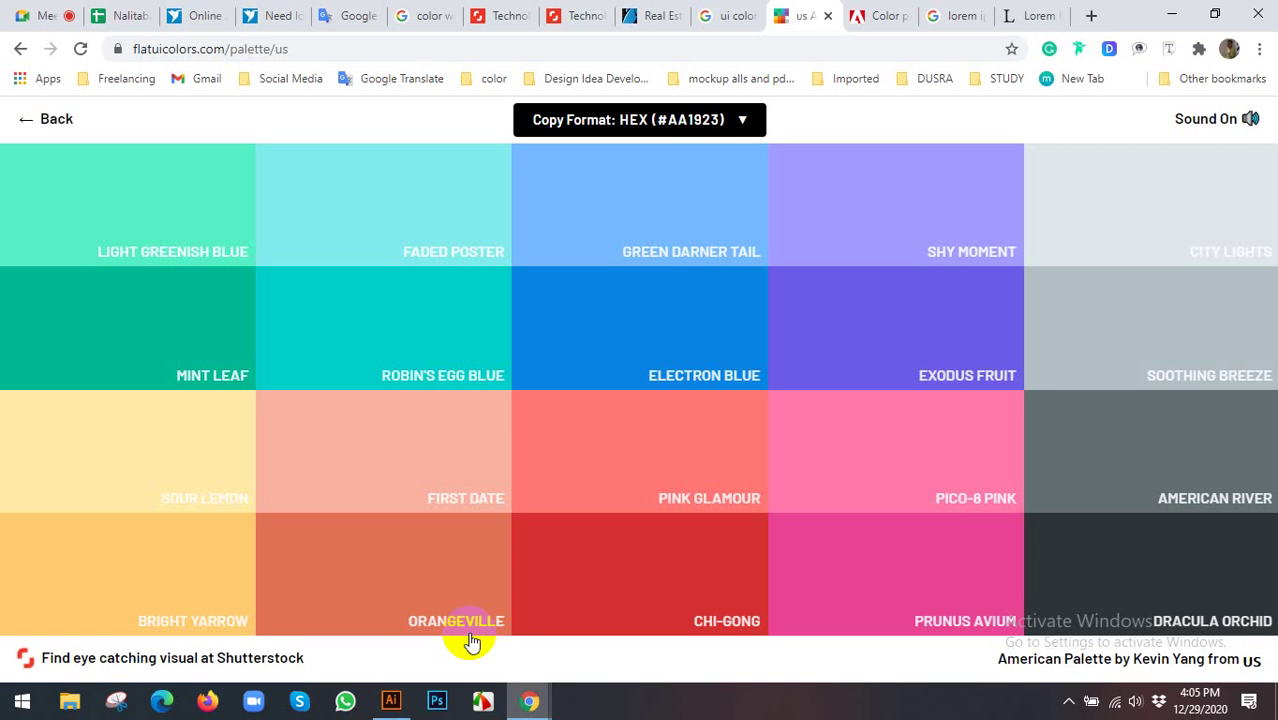
left_click(1140, 453)
left_click(391, 700)
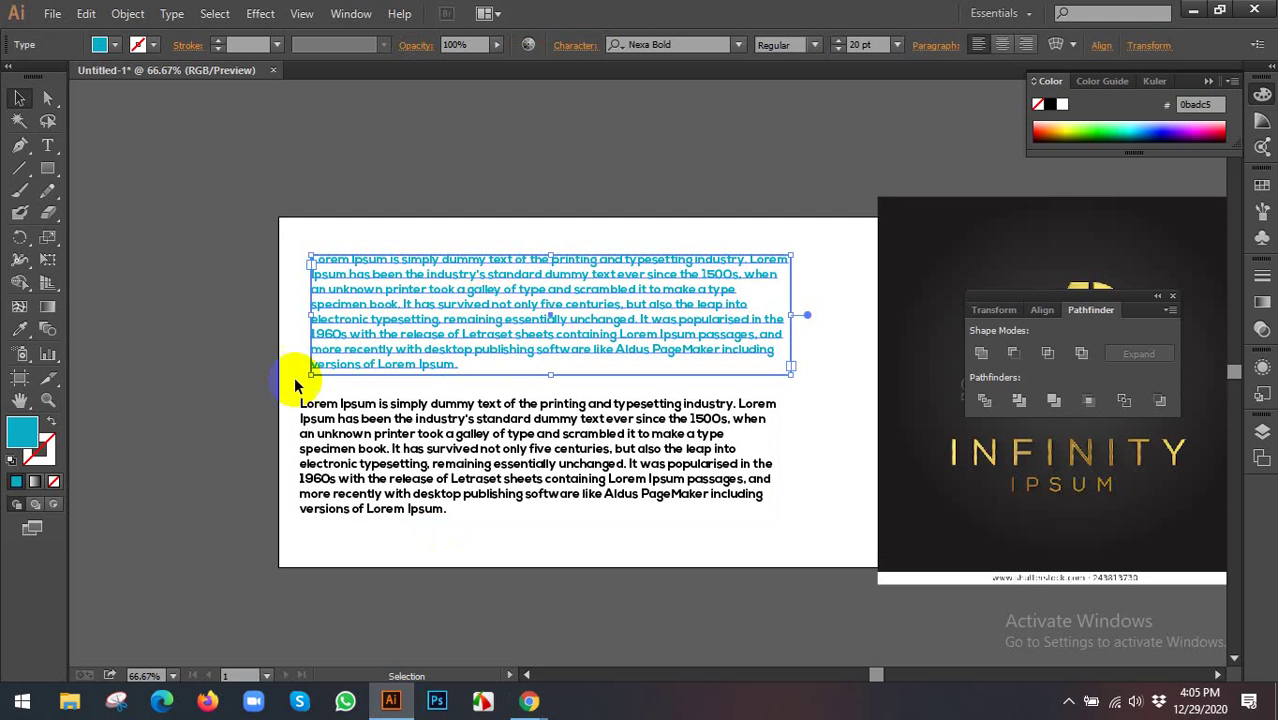
Replace the cyan fill of the top paragraph with blue #0636e7 via the hex field
double_click(13, 437)
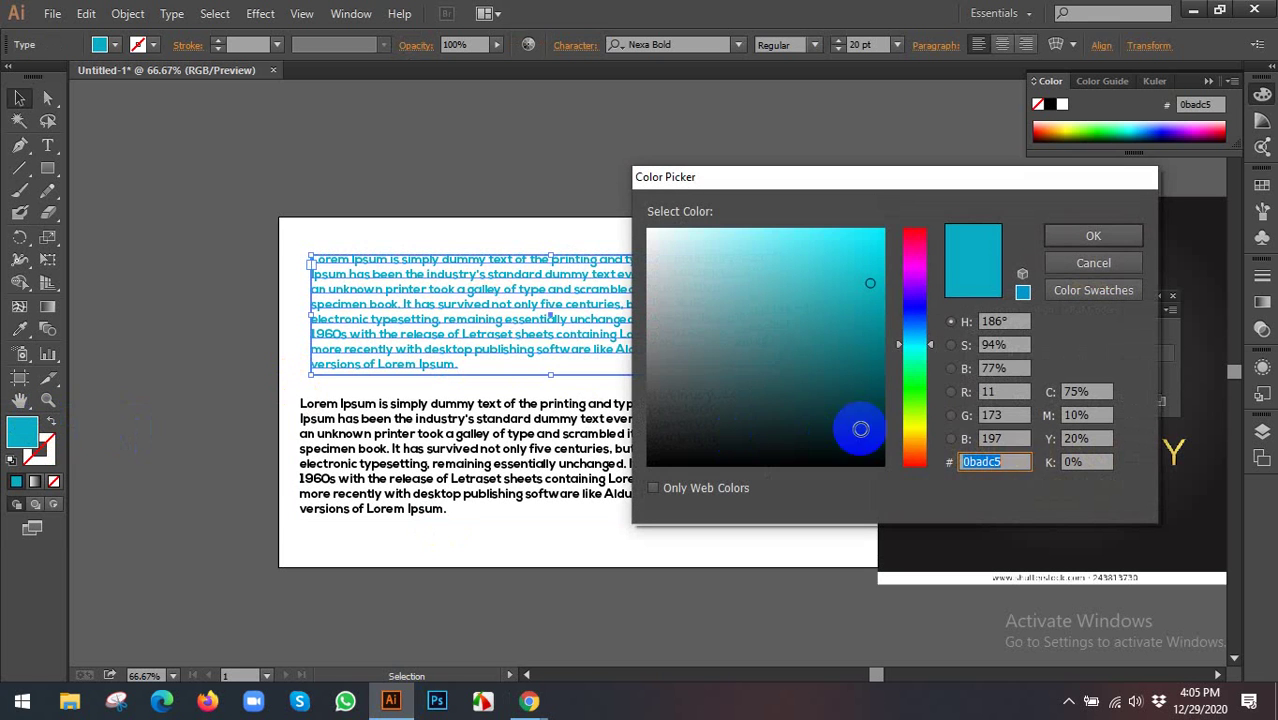
double_click(1028, 463)
type("636e7")
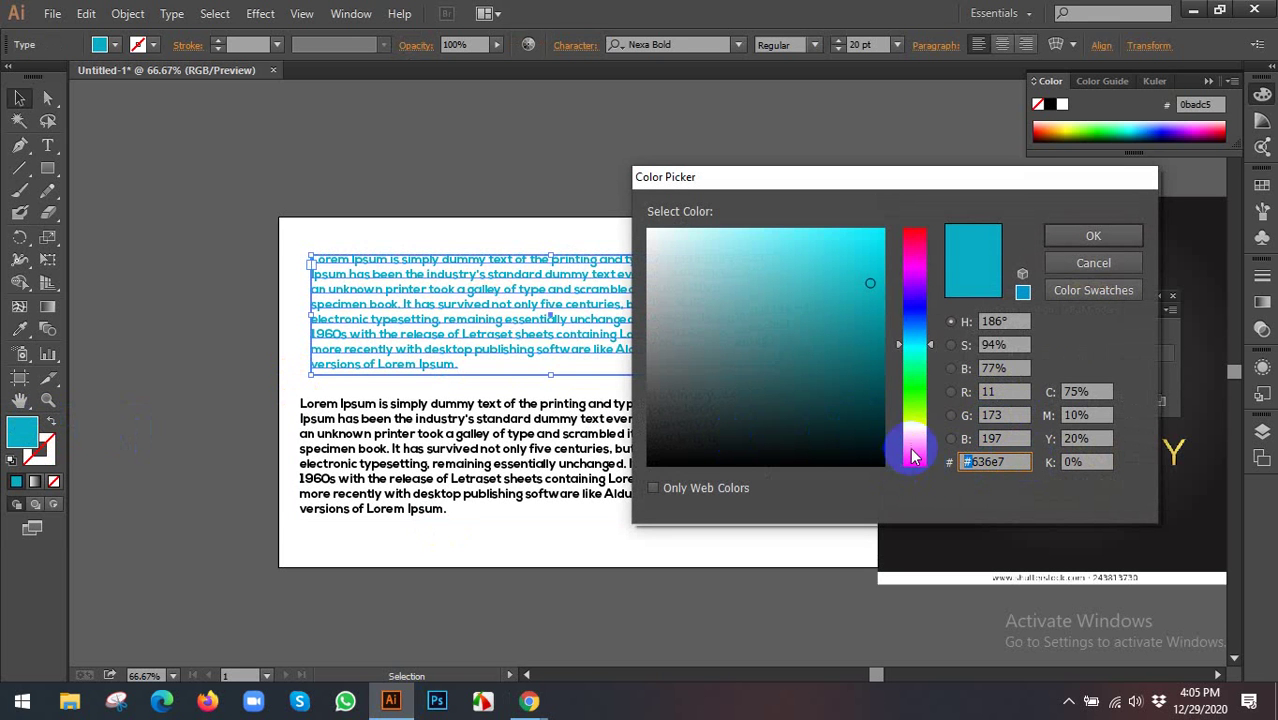
left_click(1093, 236)
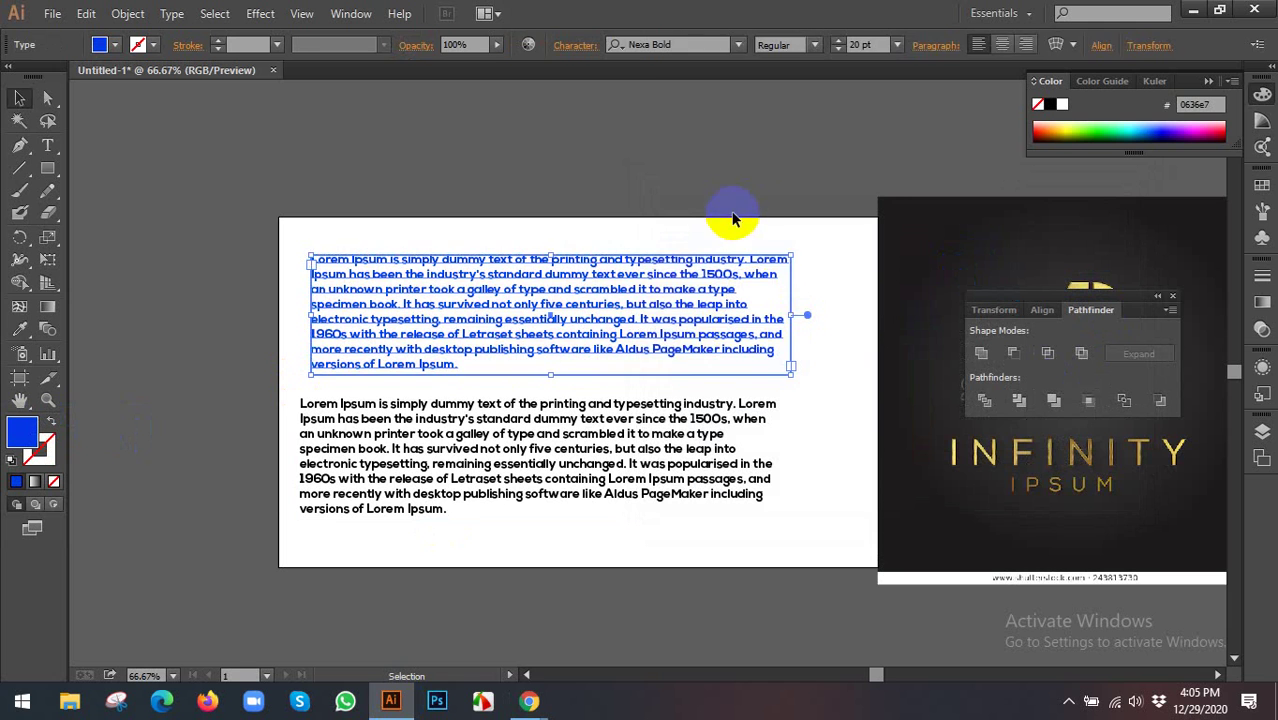
left_click(740, 215)
left_click(527, 703)
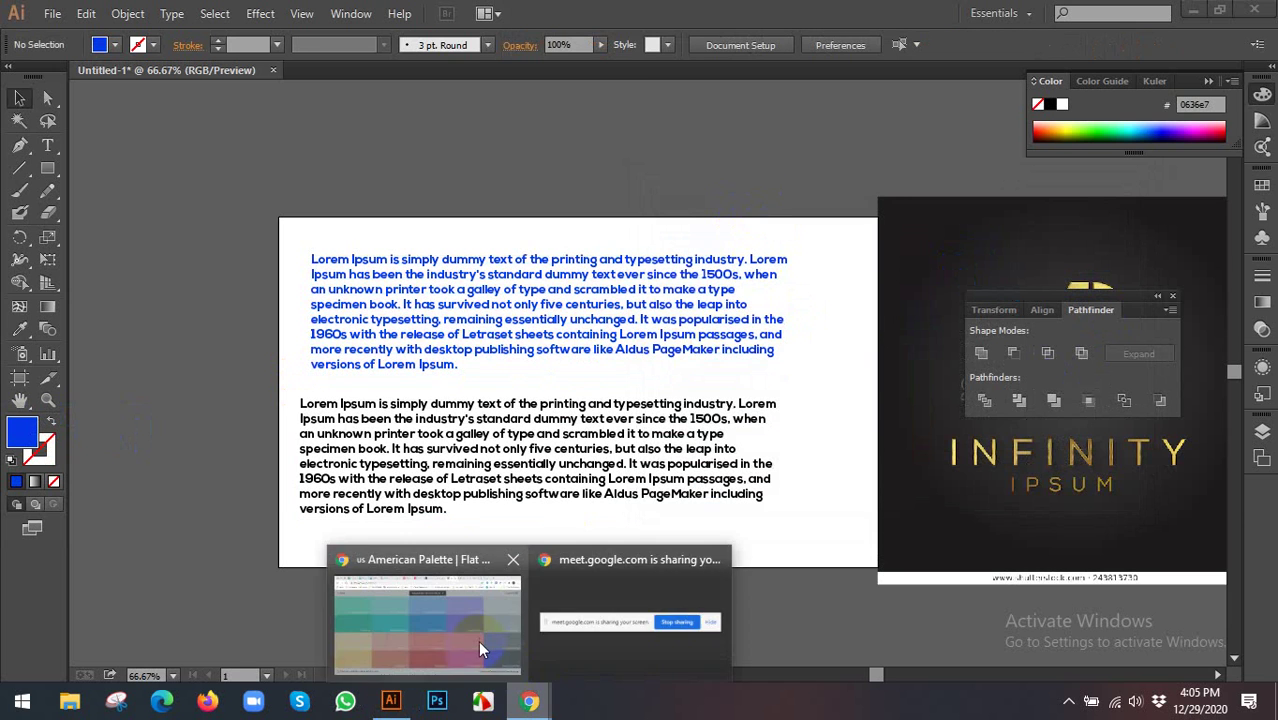
Copy American River #636e72 from the American Palette and return to Illustrator
left_click(478, 640)
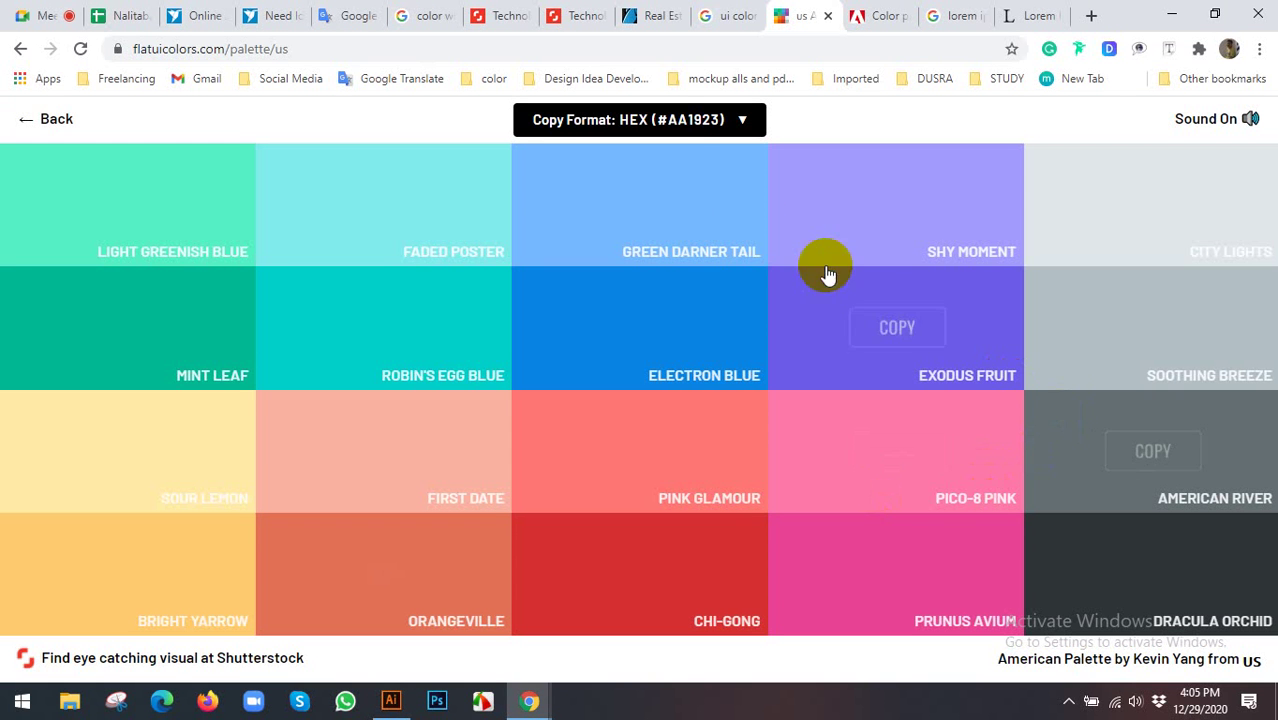
left_click(668, 125)
left_click(1085, 438)
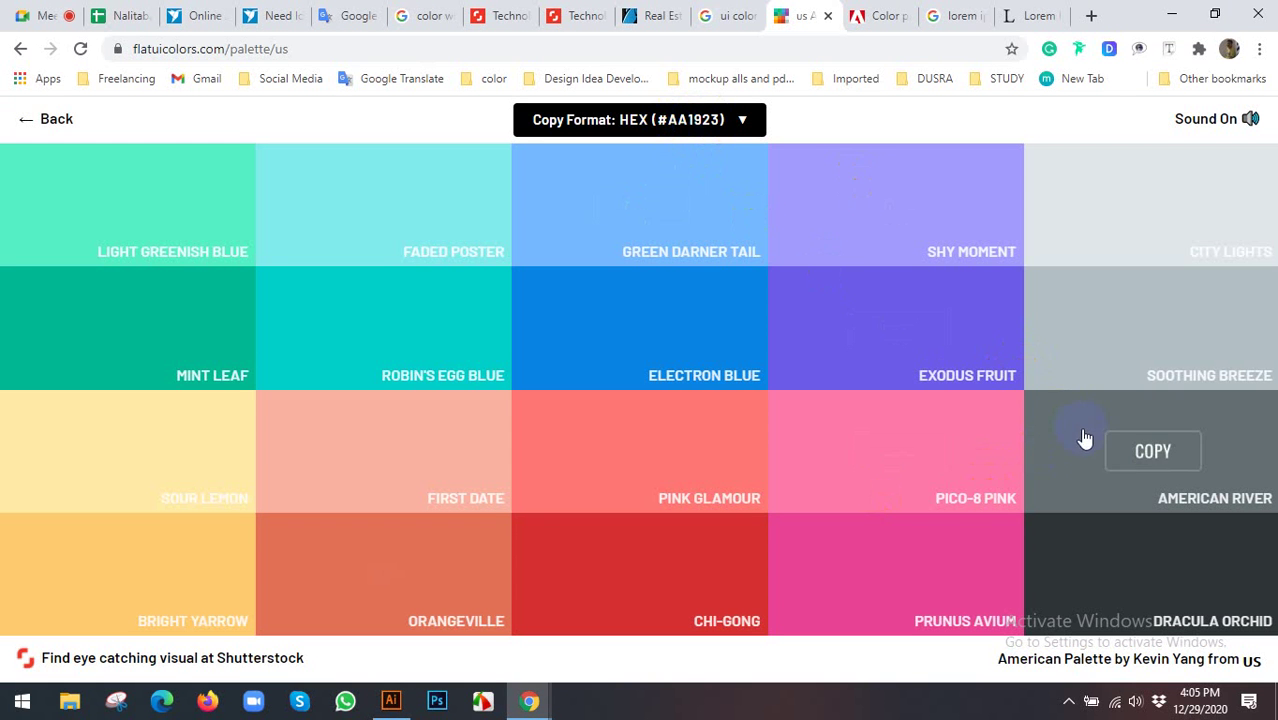
left_click(1147, 453)
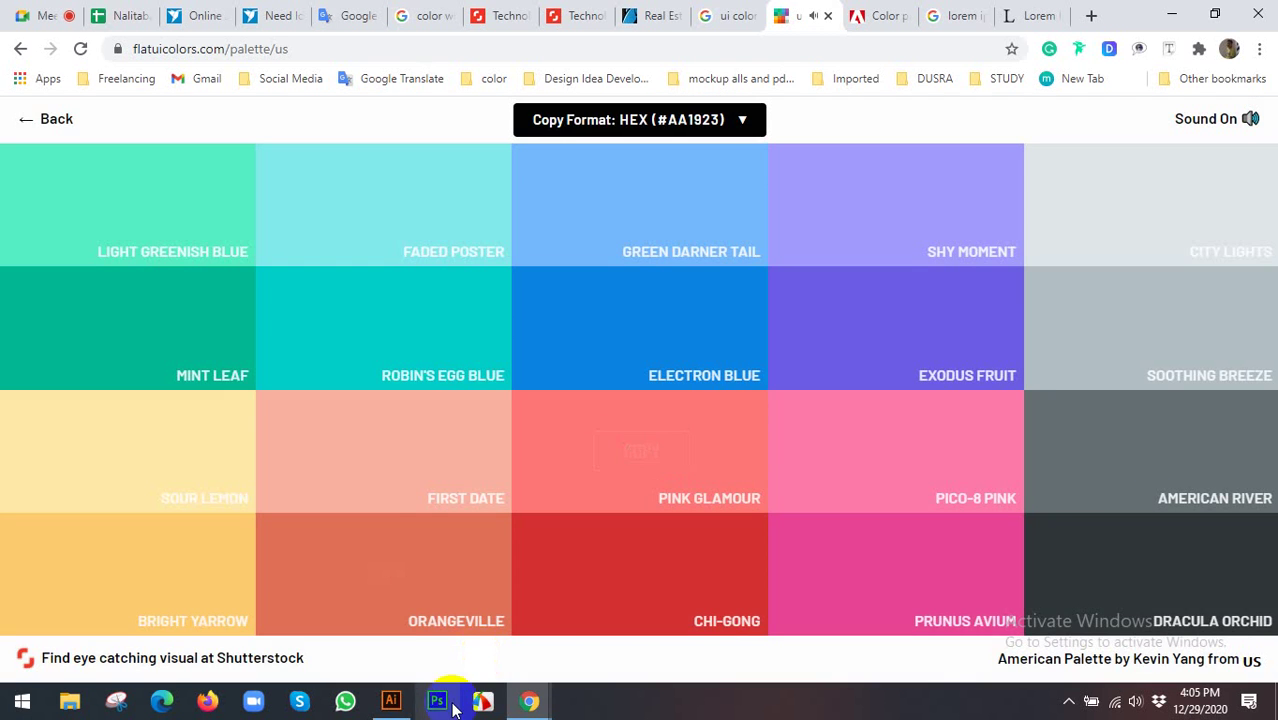
left_click(378, 706)
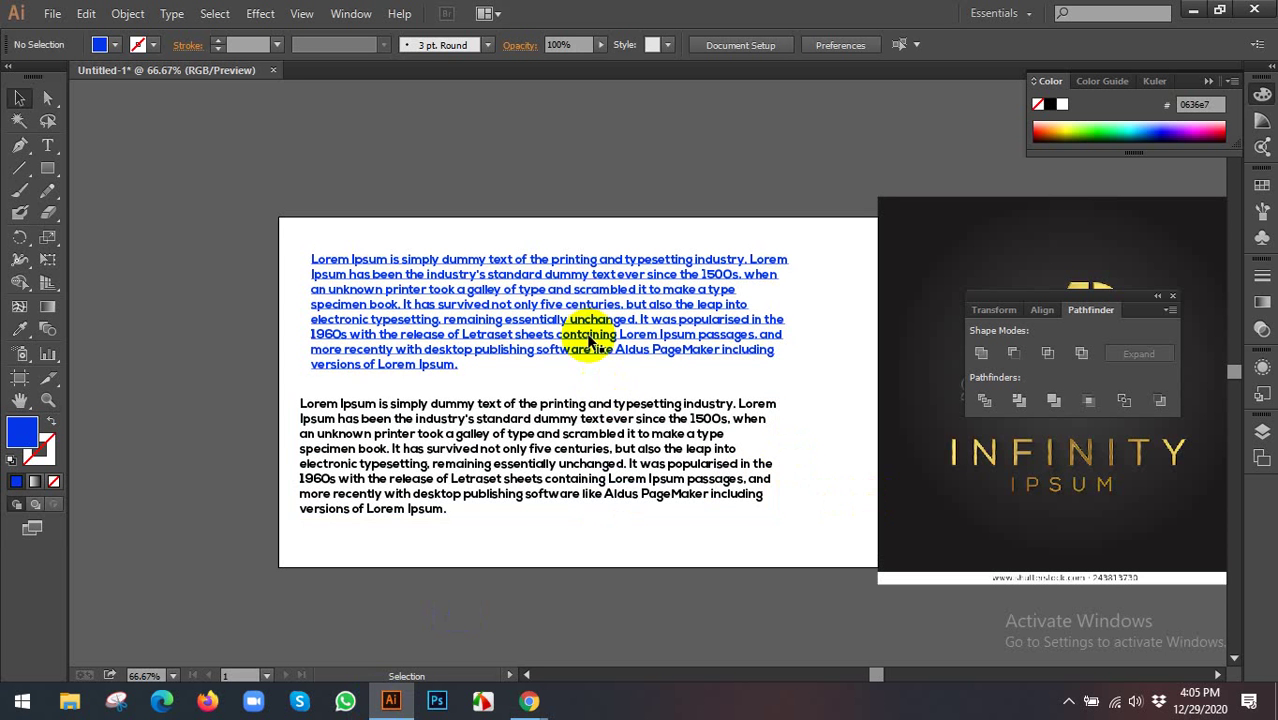
Enlarge the #636e72 label text to heading size
left_click(455, 312)
left_click(128, 218)
left_click(47, 145)
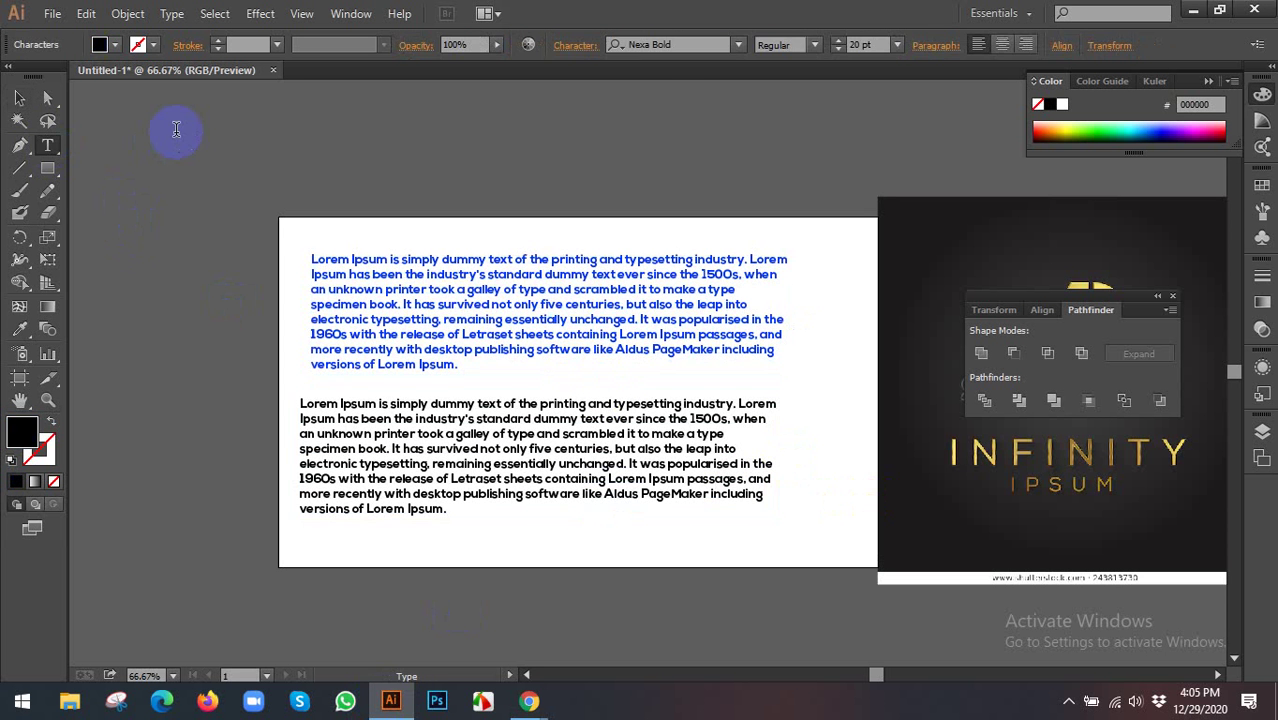
left_click(20, 98)
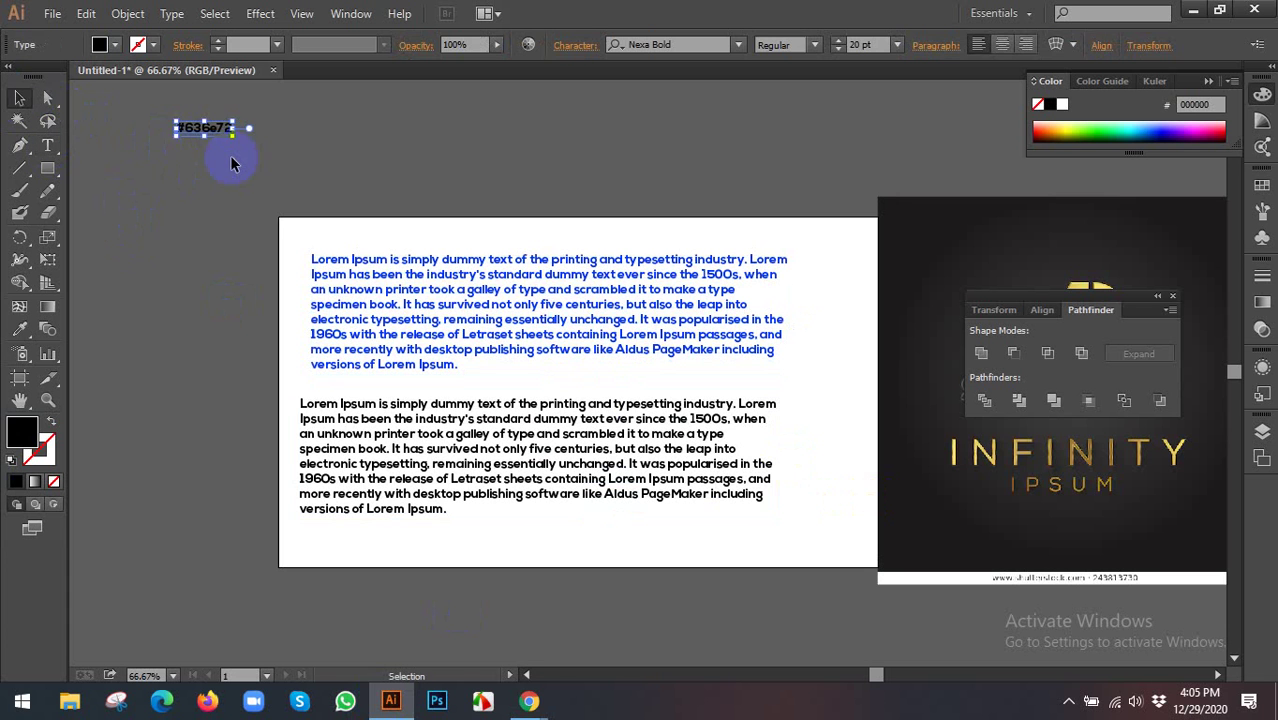
left_click_drag(153, 118, 305, 170)
left_click(205, 205)
Recolour the upper blue paragraph to grey #636e72 via the Color Picker hex field
left_click(362, 290)
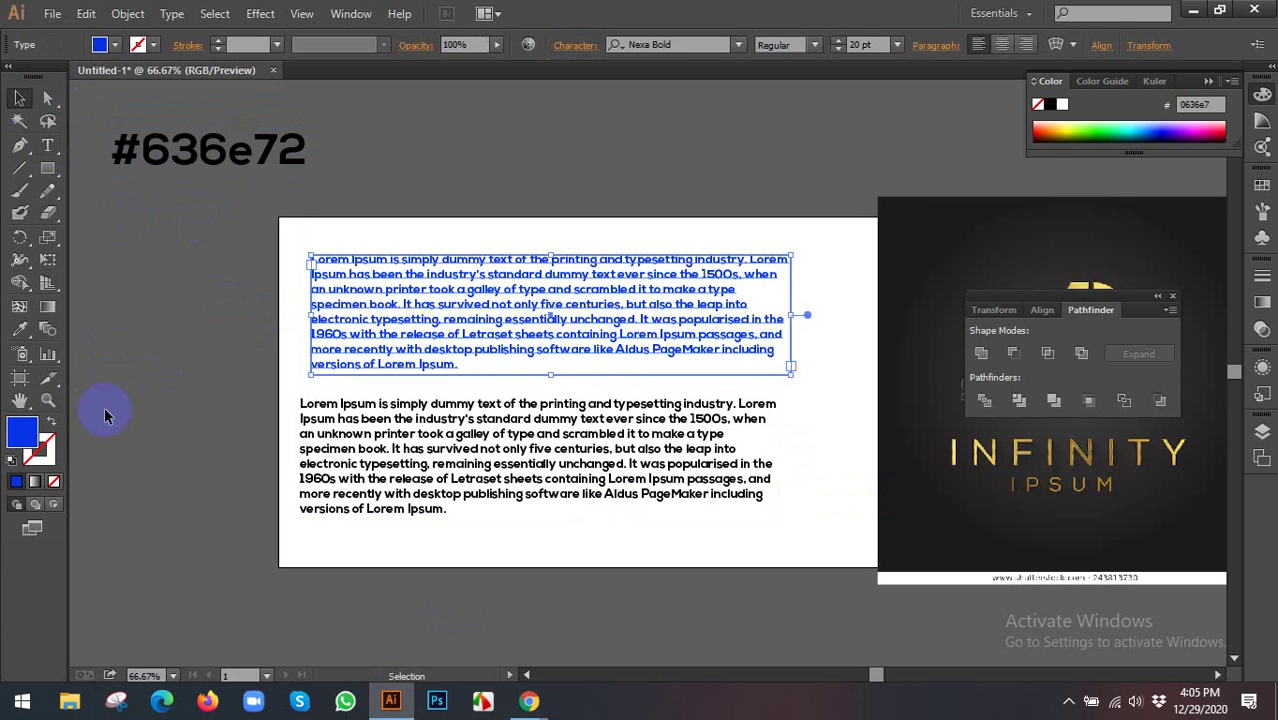
double_click(30, 440)
double_click(985, 462)
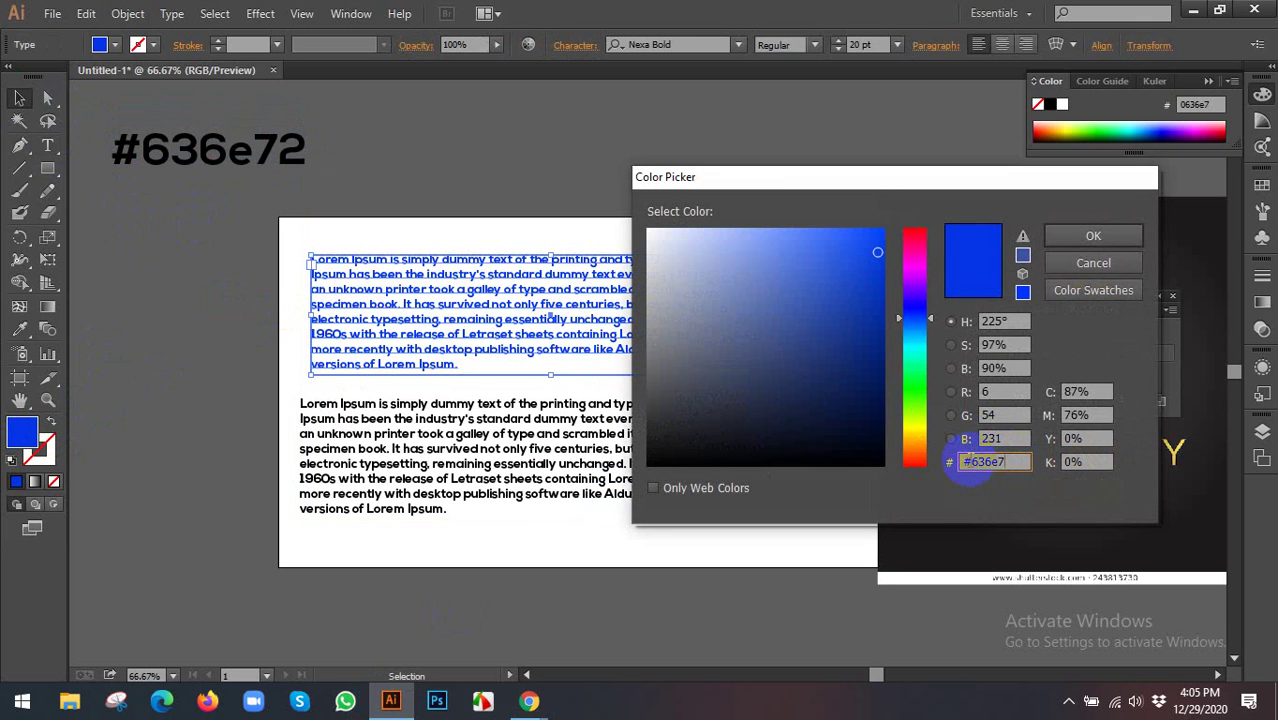
mouse_move(970, 465)
left_mouse_down()
mouse_move(928, 470)
mouse_move(1028, 460)
left_mouse_up()
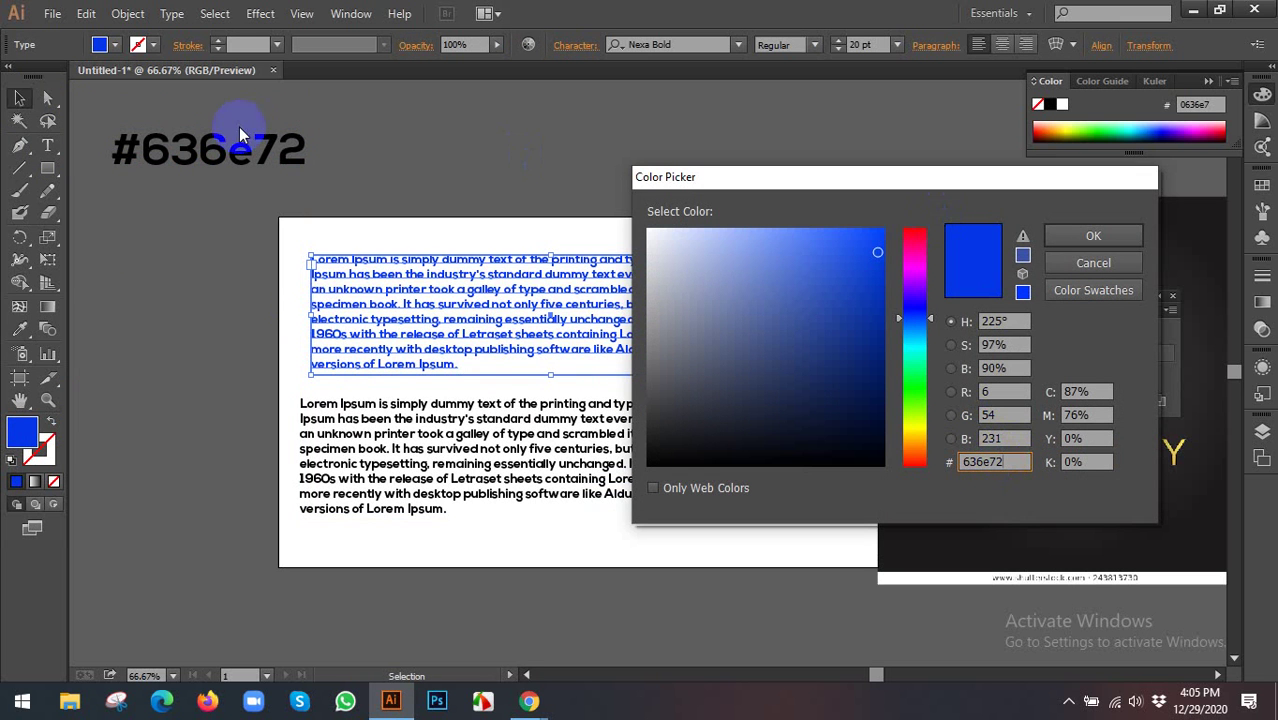
left_click(1082, 237)
left_click(588, 155)
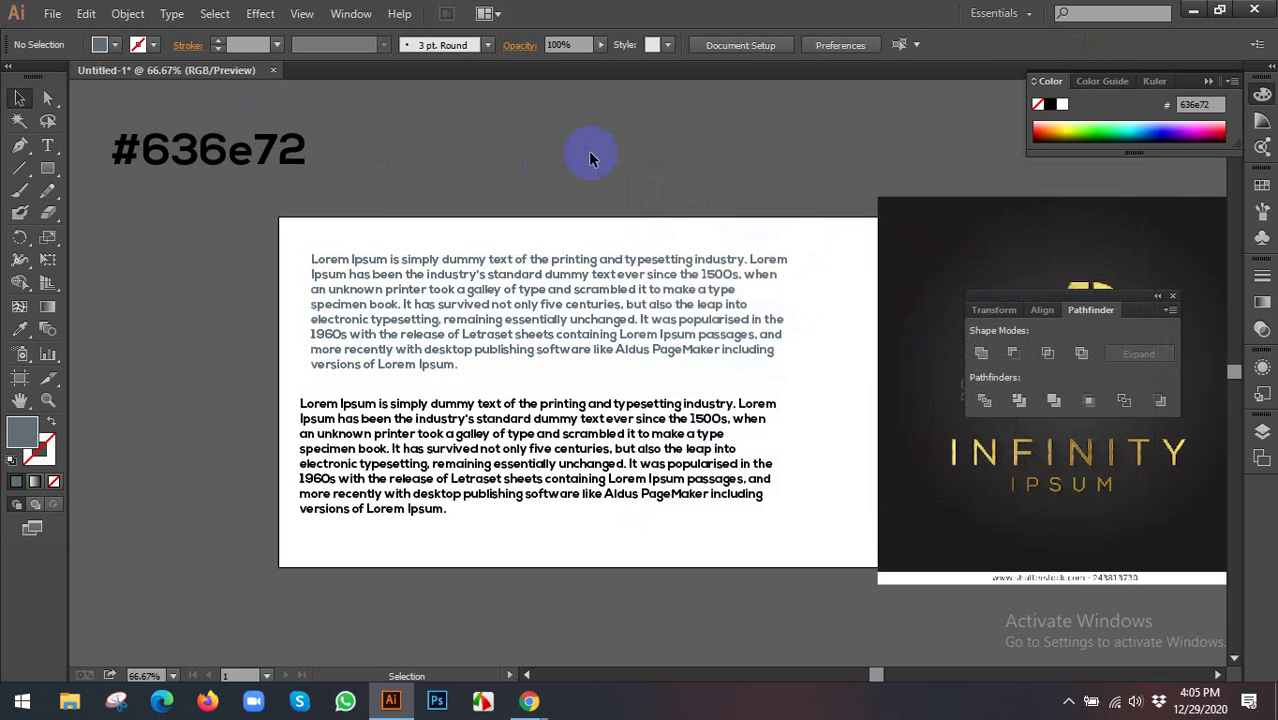
left_click(628, 308)
left_click(590, 430)
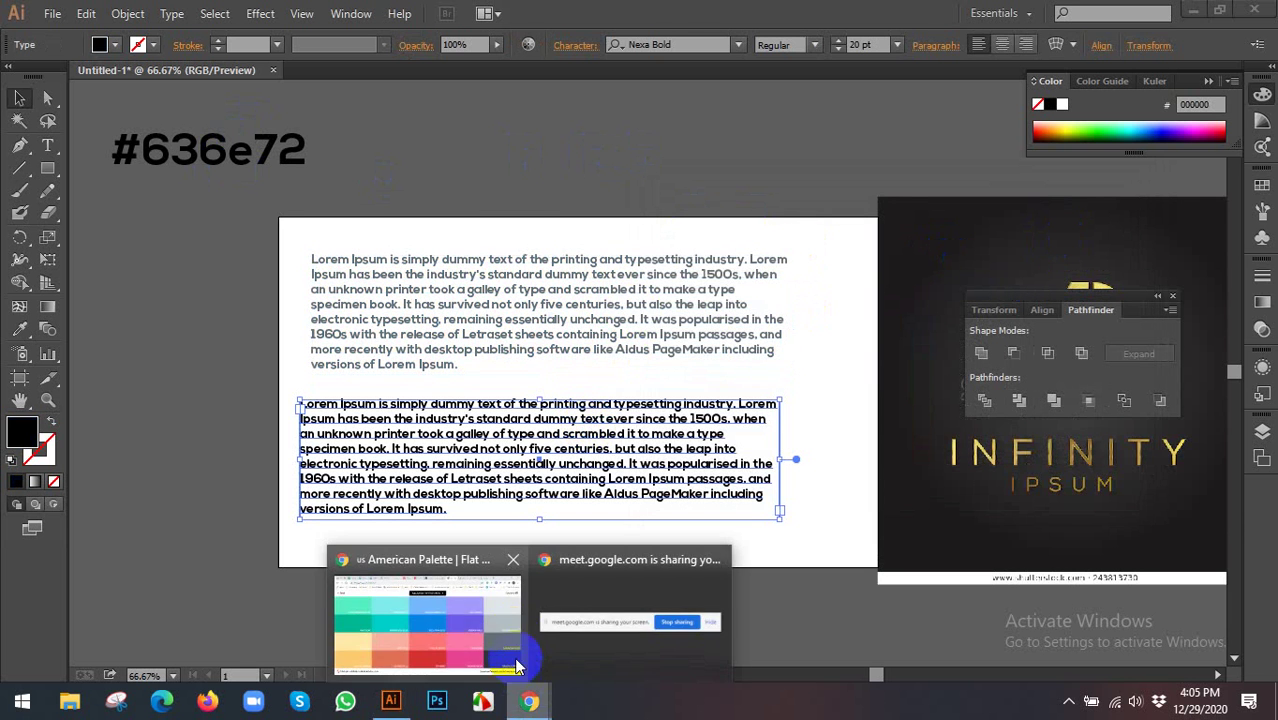
Copy Dracula Orchid #2d3436 and paste it over the label so it reads '#2d3436'
left_click(516, 652)
left_click(1176, 576)
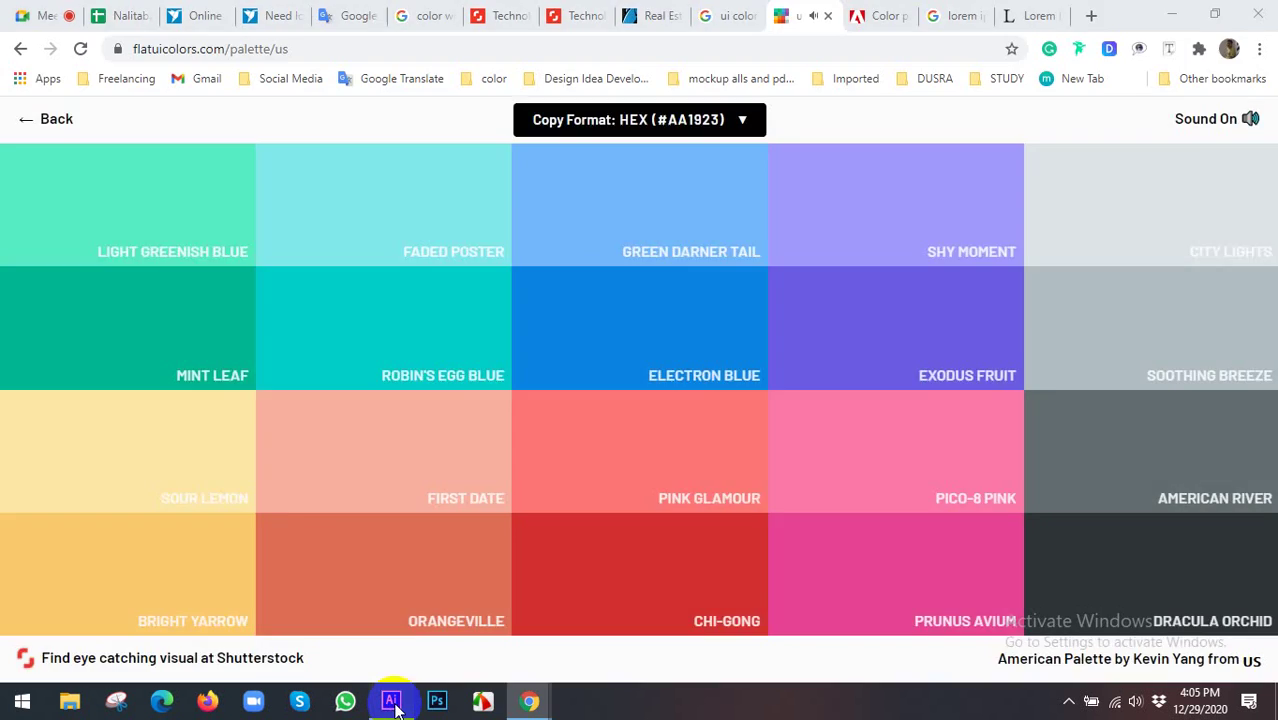
left_click(393, 700)
left_click(180, 158)
triple_click(178, 155)
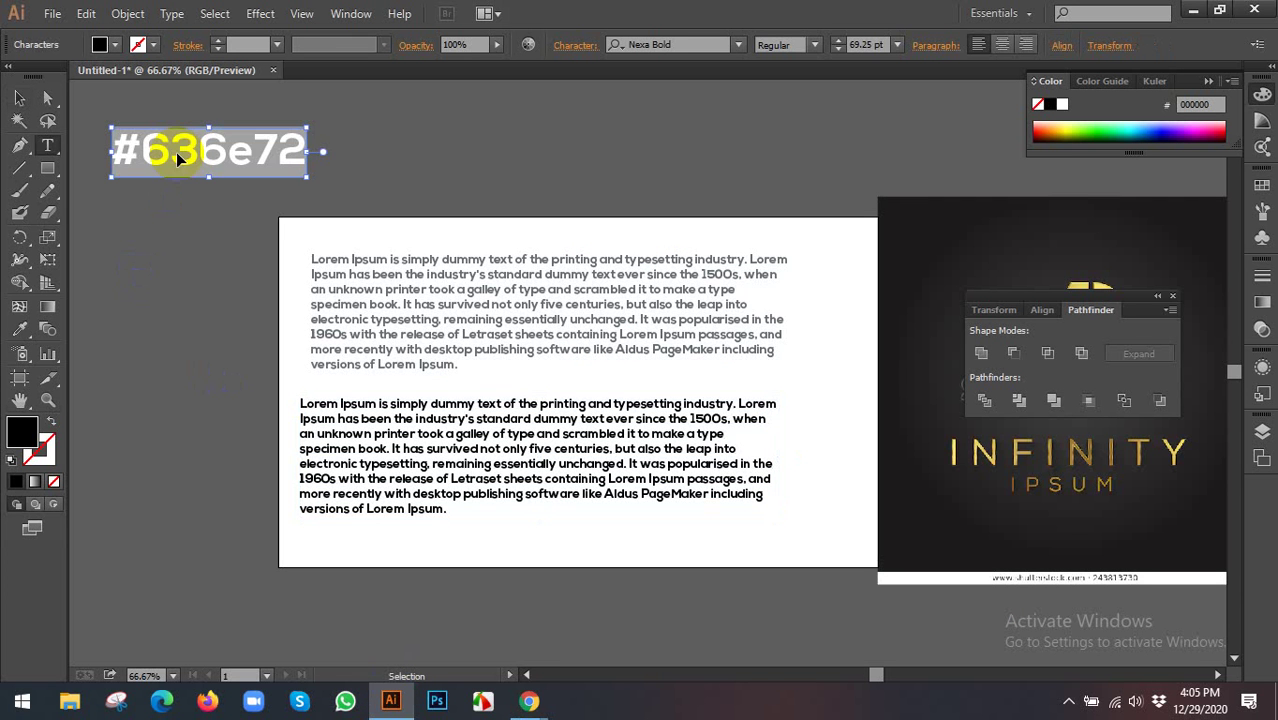
key("ctrl+v")
left_click_drag(156, 150, 366, 155)
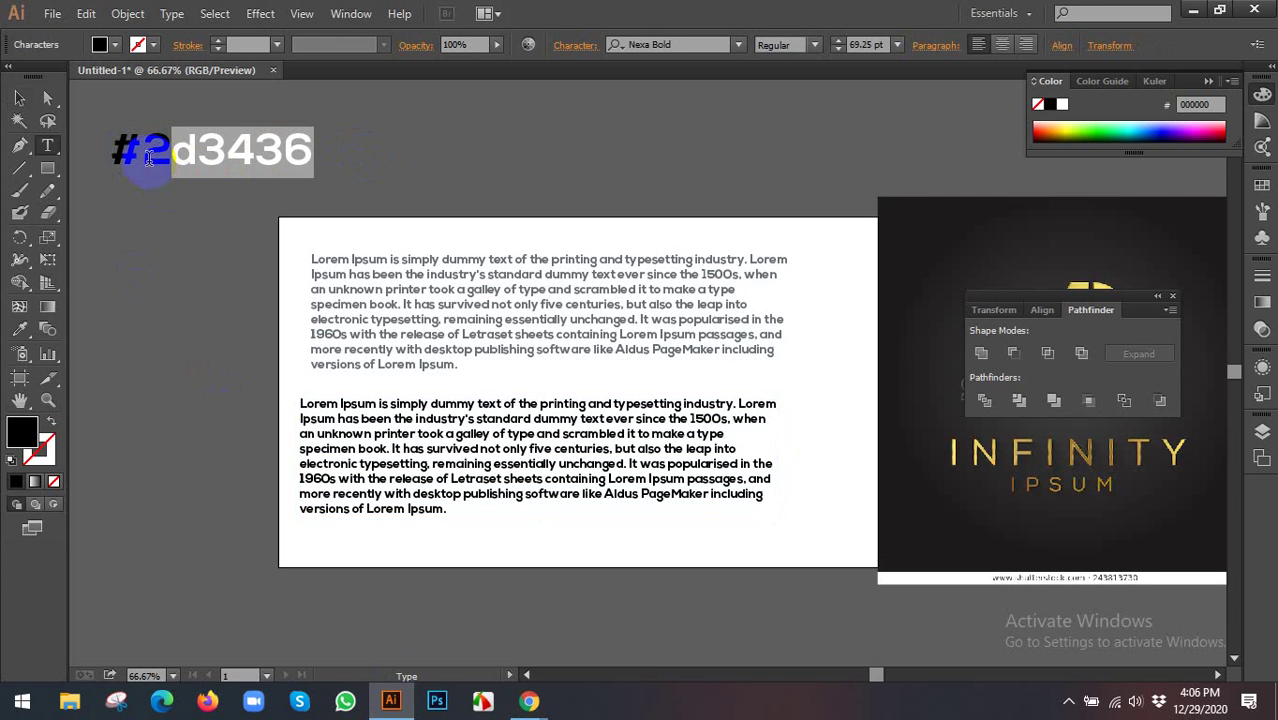
left_click_drag(148, 157, 388, 157)
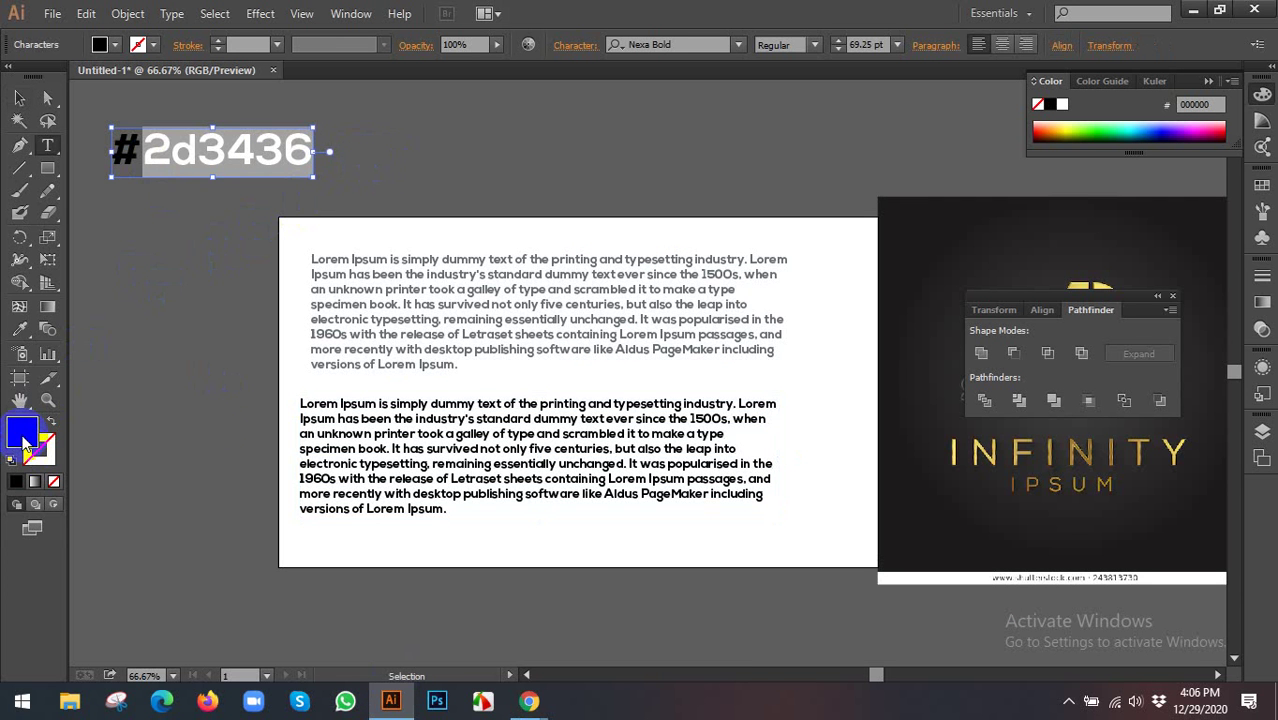
left_click(19, 97)
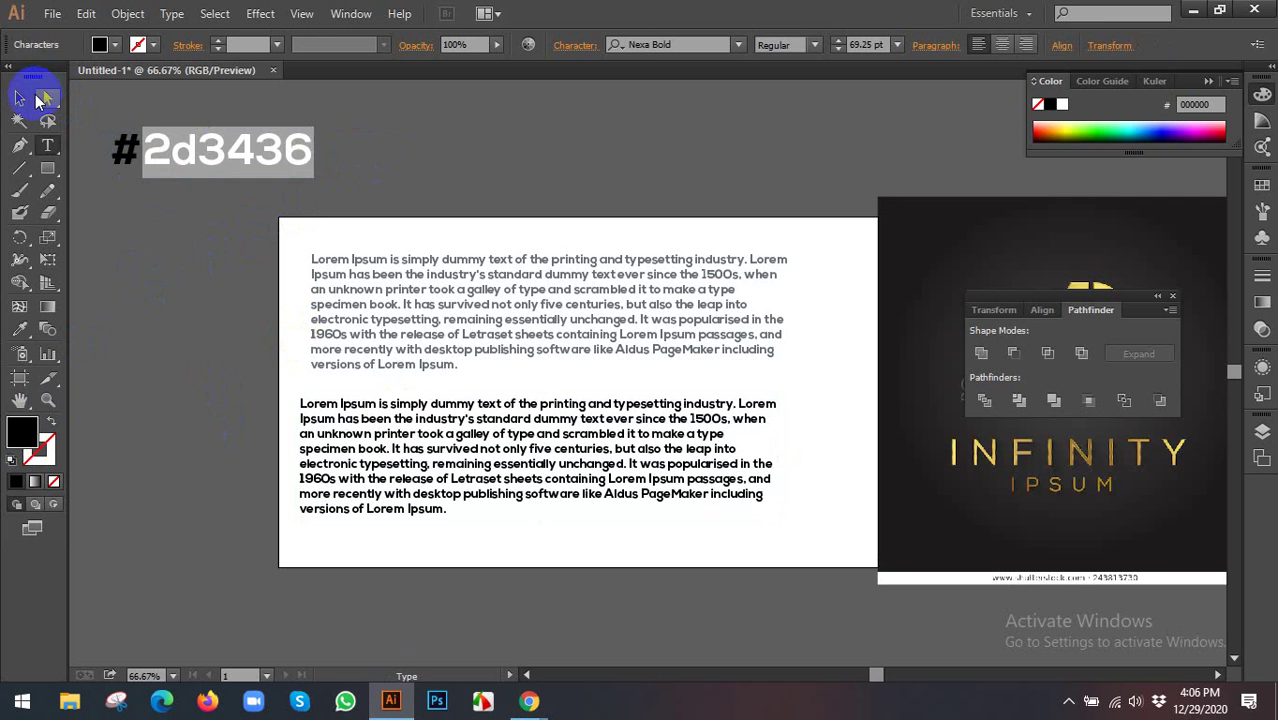
Fill the lower Lorem Ipsum paragraph with dark grey #2d3436
left_click(404, 402)
double_click(26, 440)
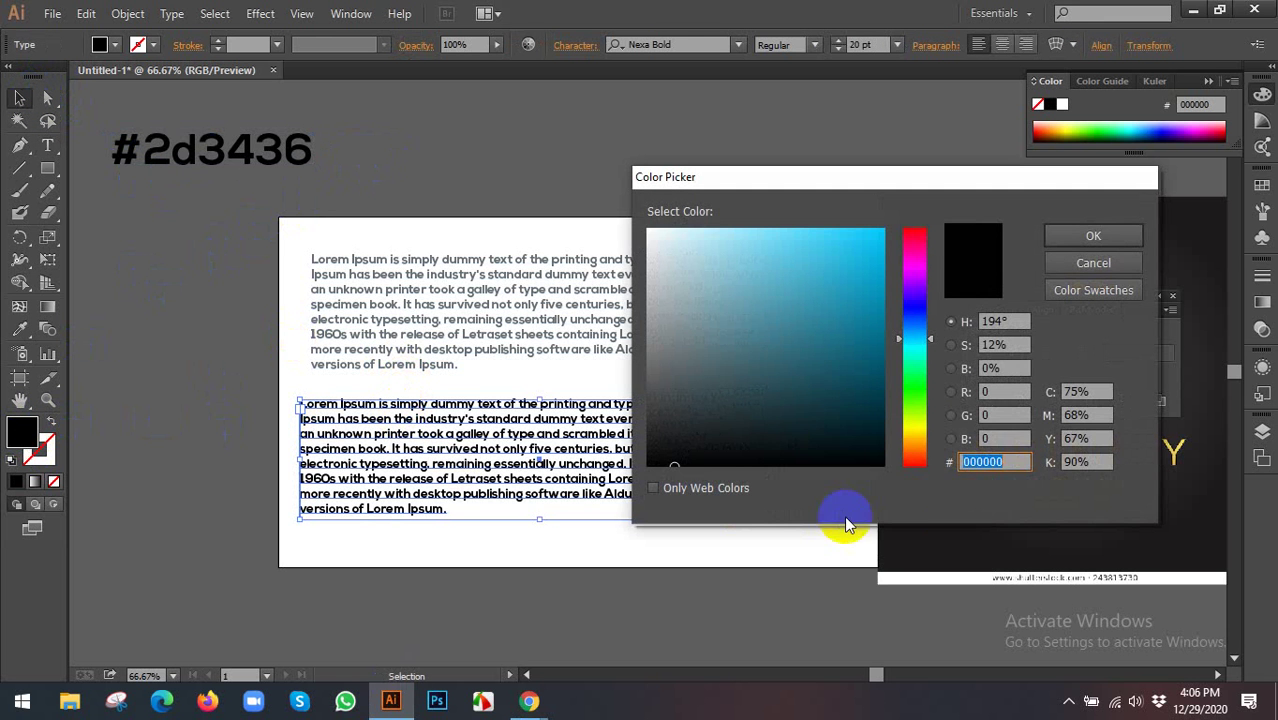
left_click(995, 461)
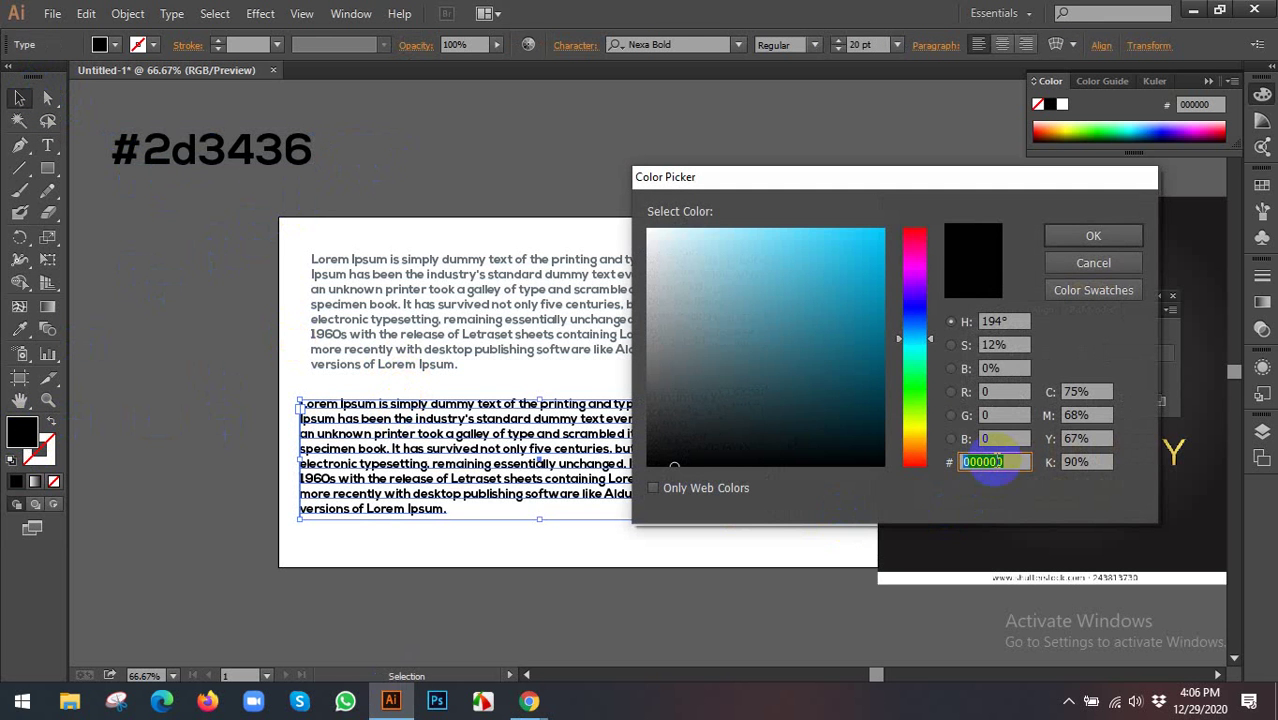
left_click(1093, 235)
left_click(596, 562)
Zoom in and out and select both paragraphs to verify their new colours
key("ctrl+plus")
key("ctrl+plus")
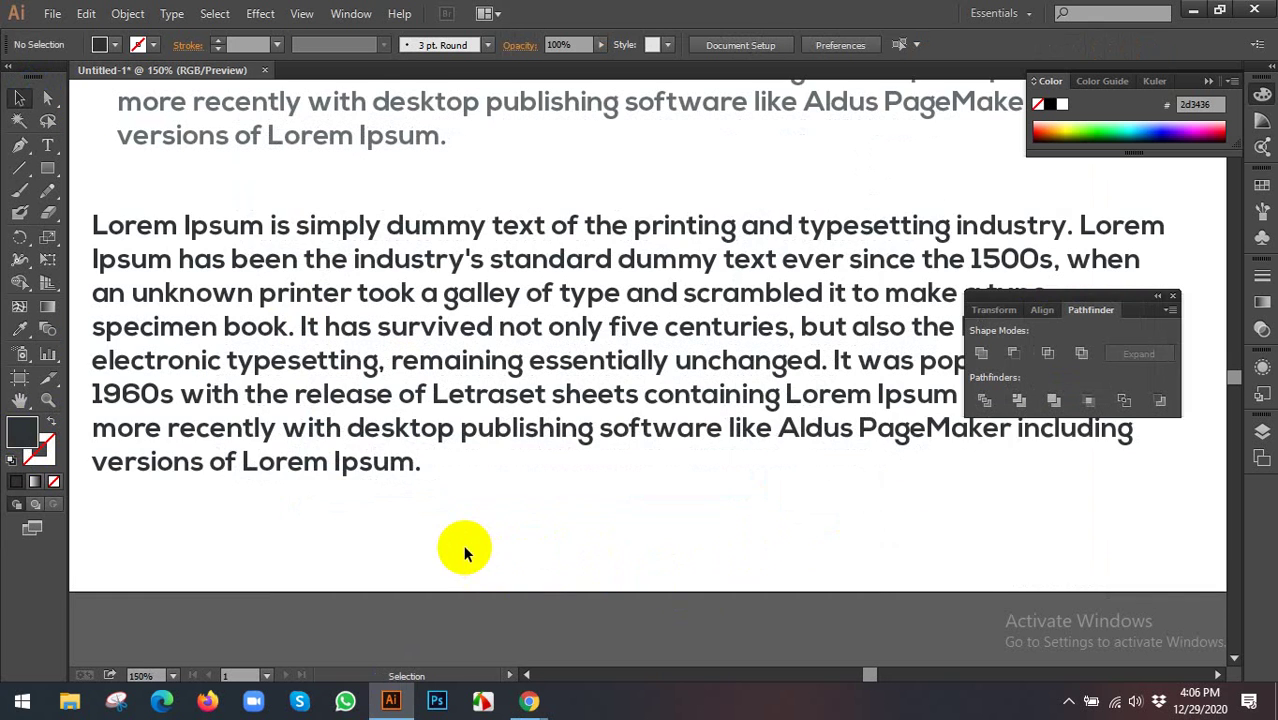
key("ctrl+minus")
scroll(500, 560, "up", 3)
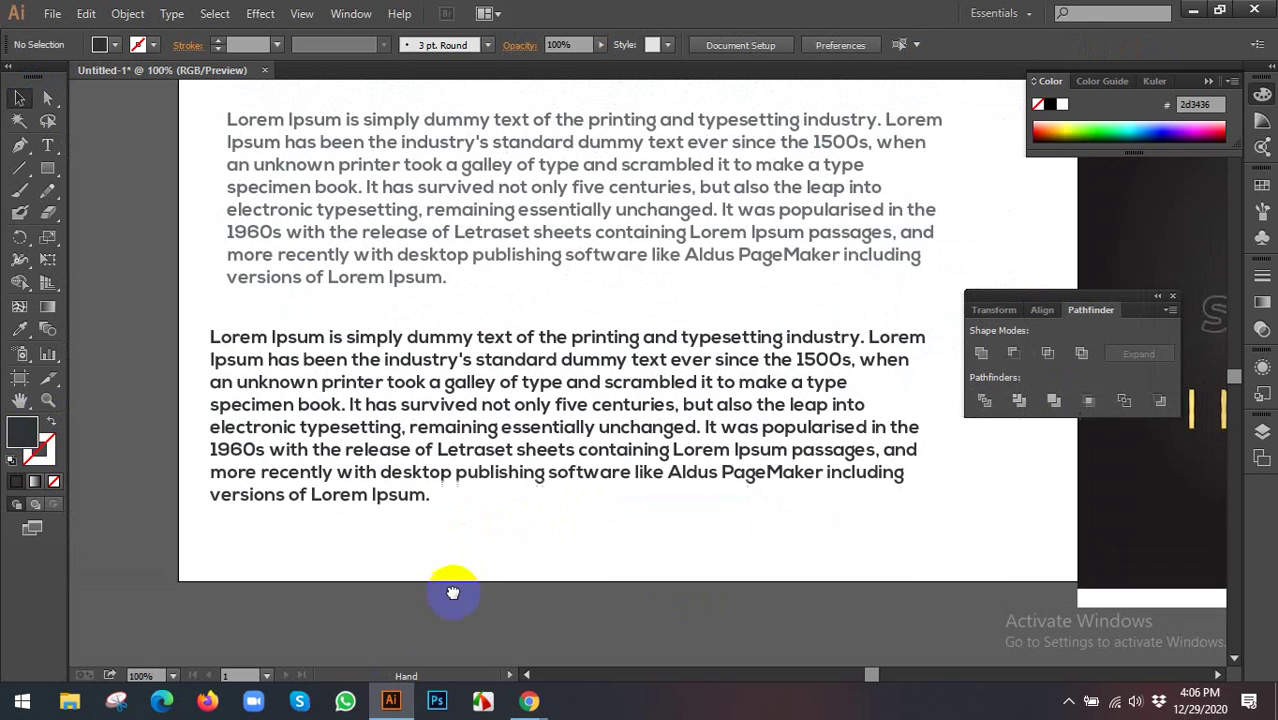
left_click(497, 245)
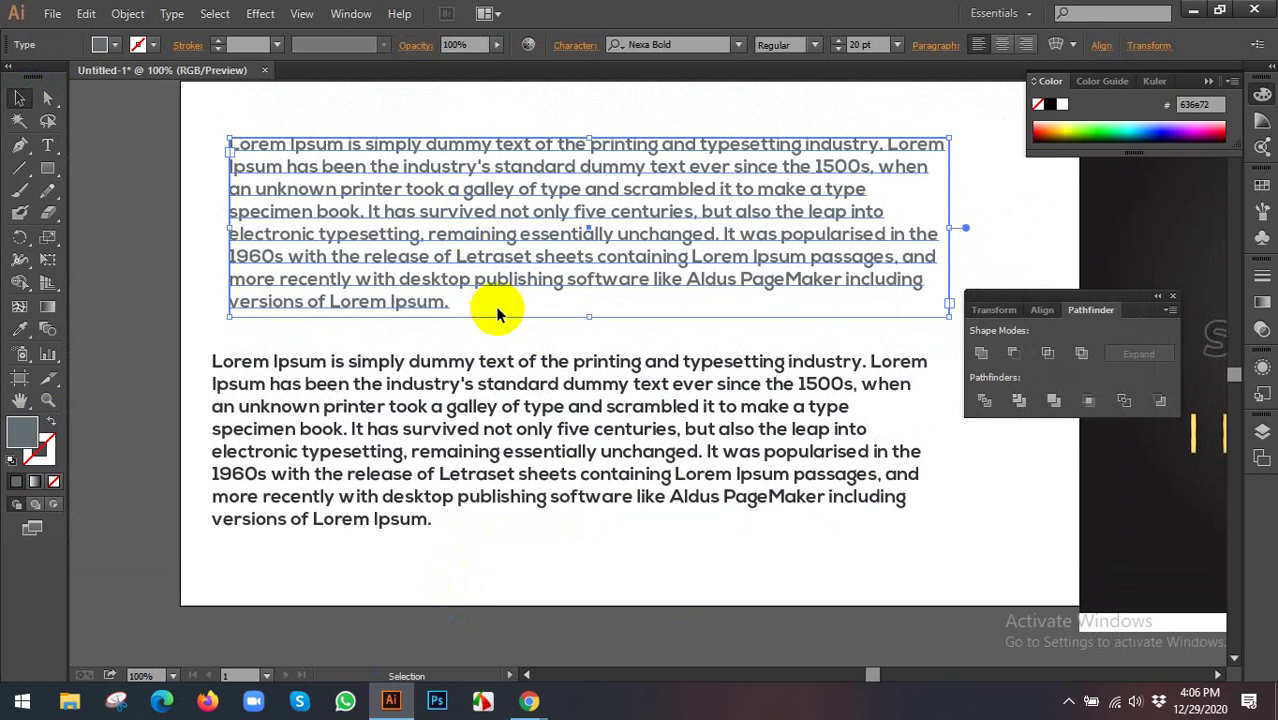
scroll(497, 312, "up", 1)
left_click(528, 380)
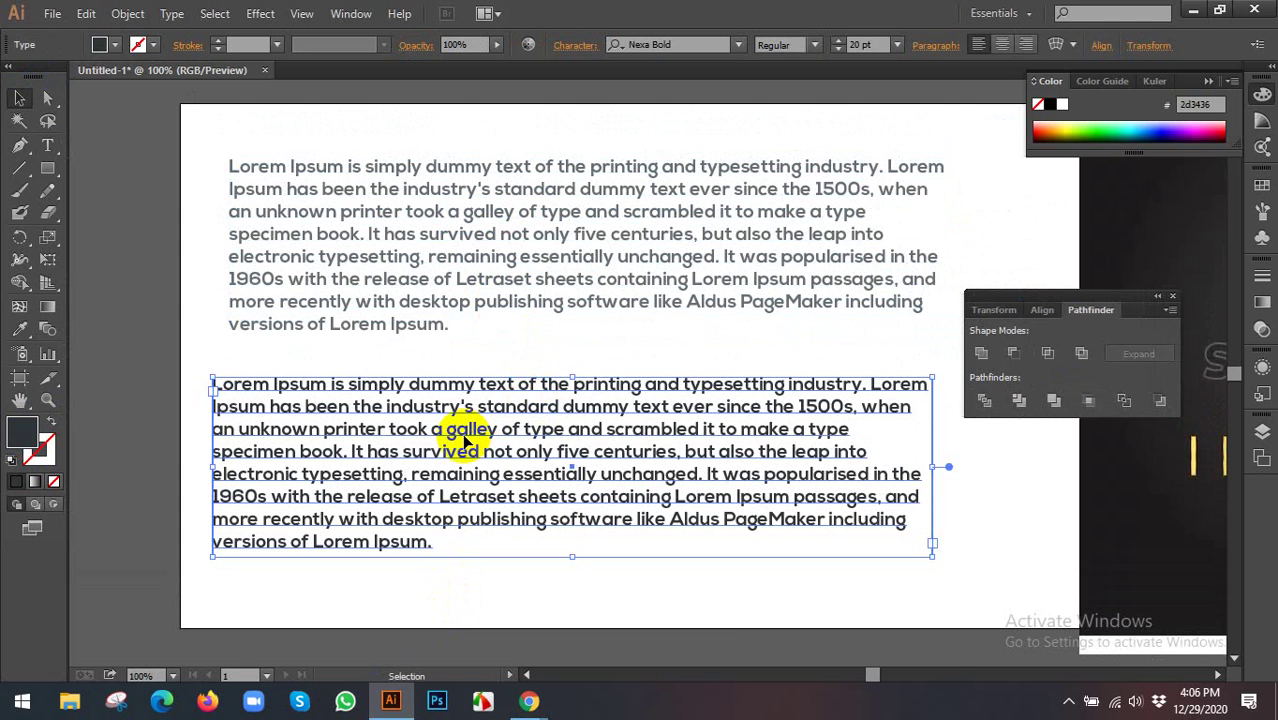
Return to the Flat UI Colors palette list and open the British Palette
mouse_move(529, 701)
left_click(469, 631)
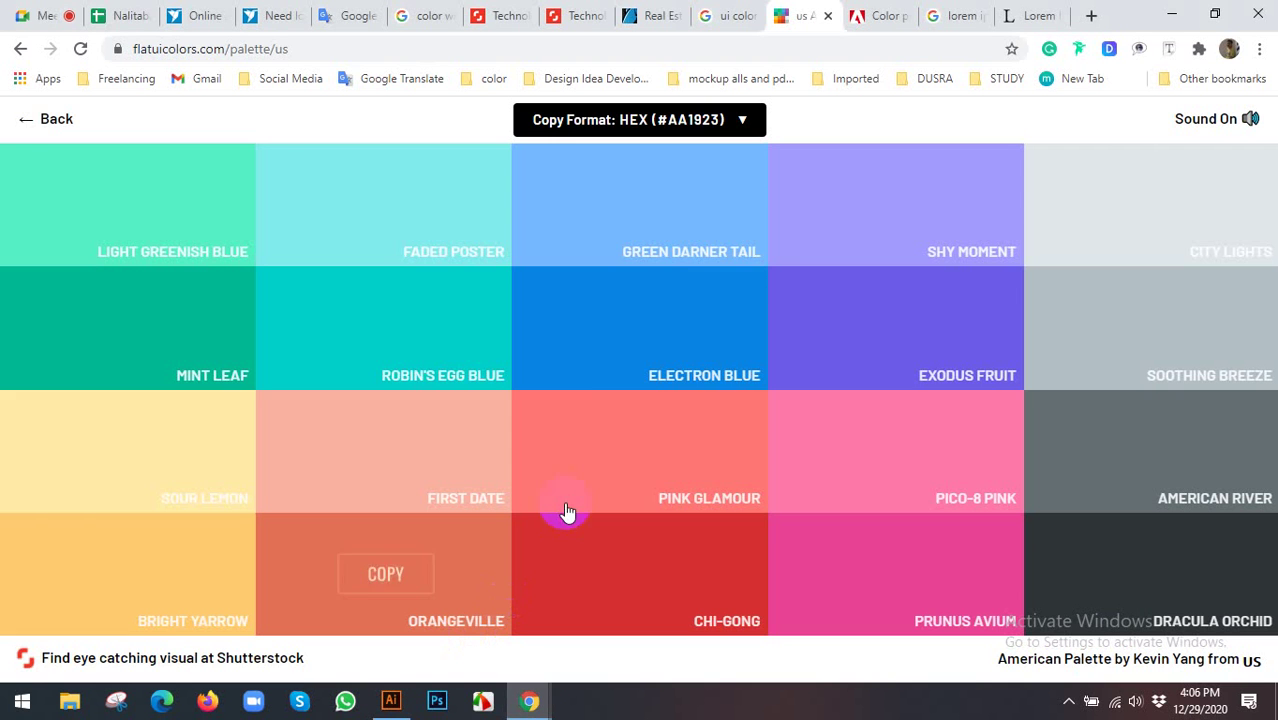
left_click(50, 119)
scroll(620, 305, "down", 1)
scroll(605, 340, "down", 4)
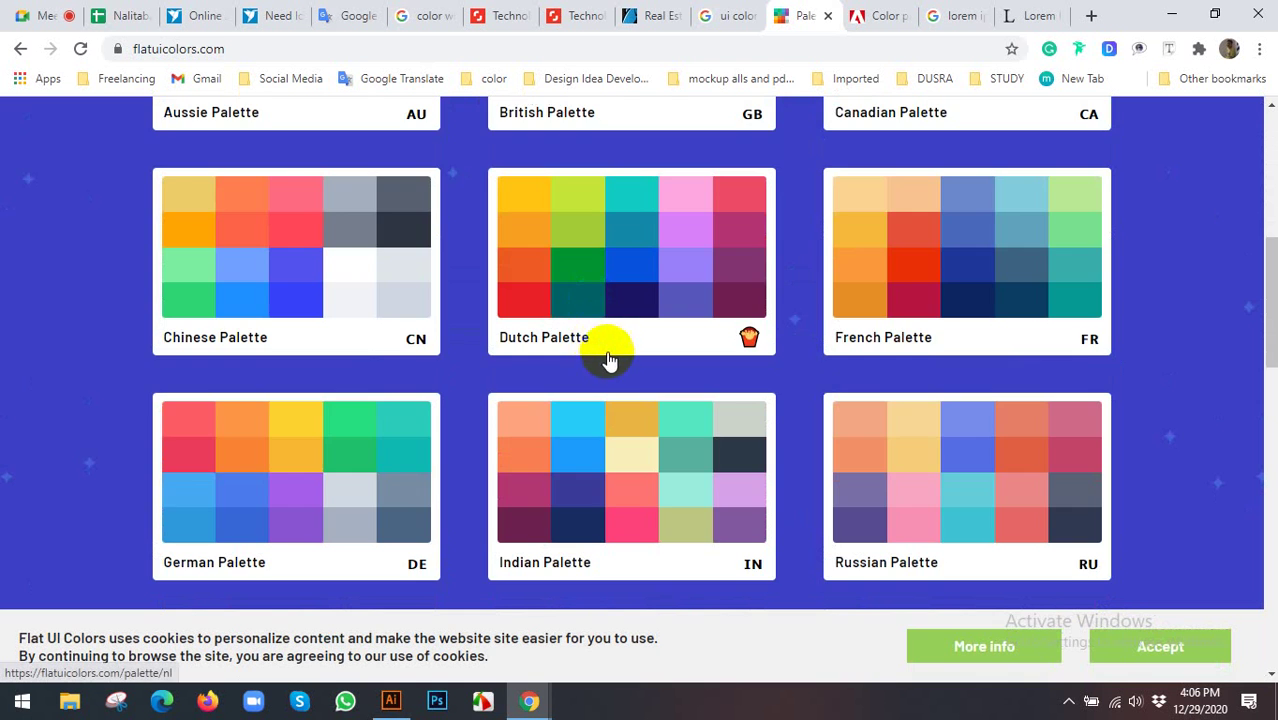
scroll(615, 360, "down", 1)
scroll(630, 362, "down", 2)
scroll(630, 358, "up", 4)
scroll(680, 350, "up", 4)
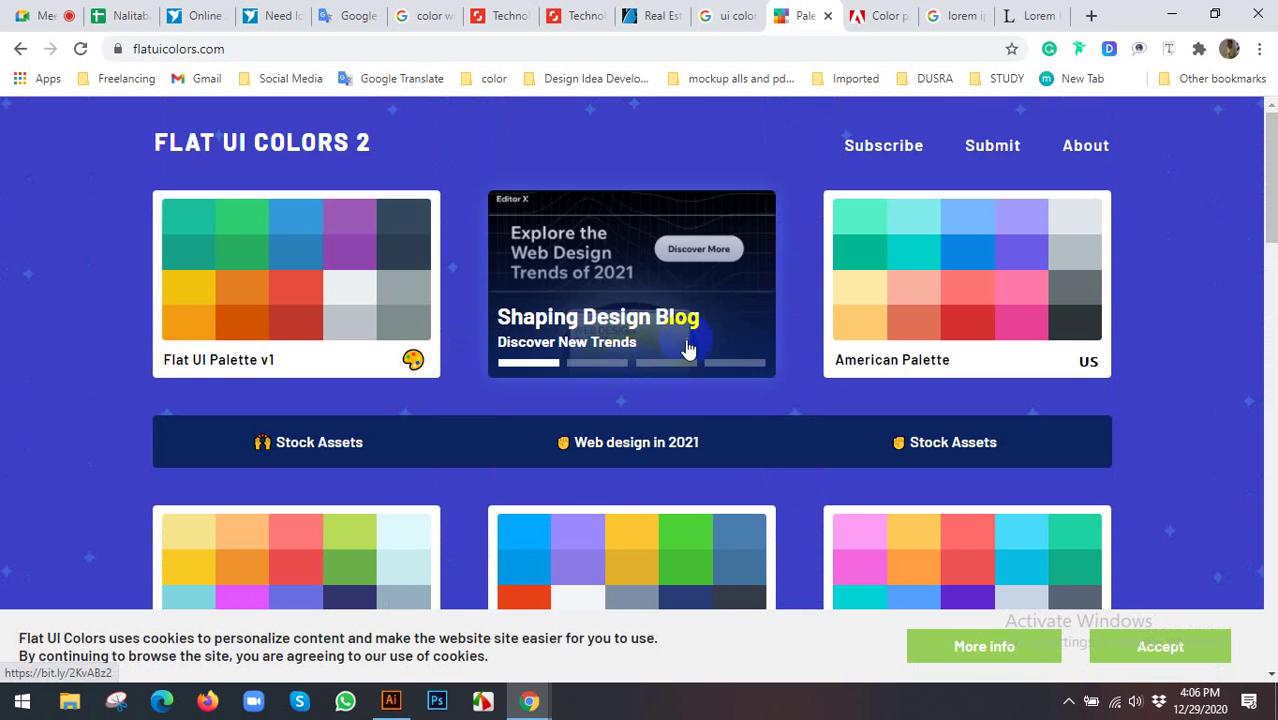
scroll(600, 335, "down", 3)
left_click(652, 323)
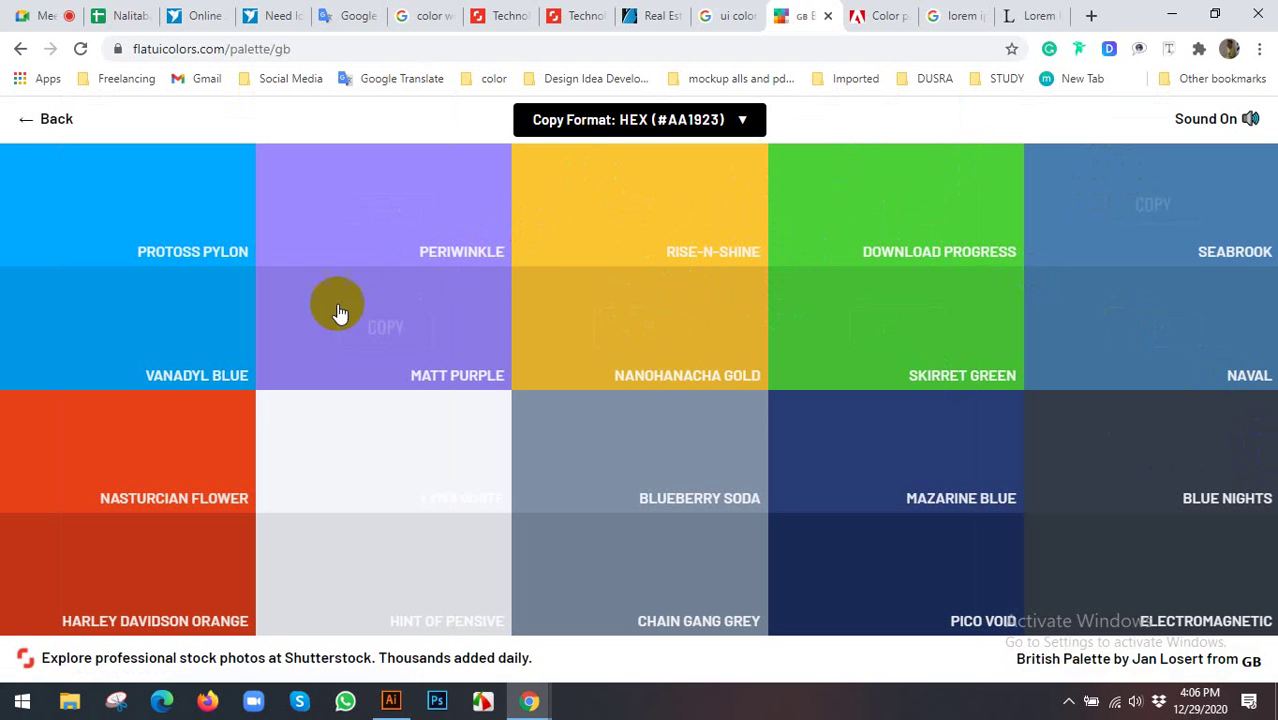
Open Flat UI Palette v1 and show its copy-format choices, still set to HEX
left_click(42, 120)
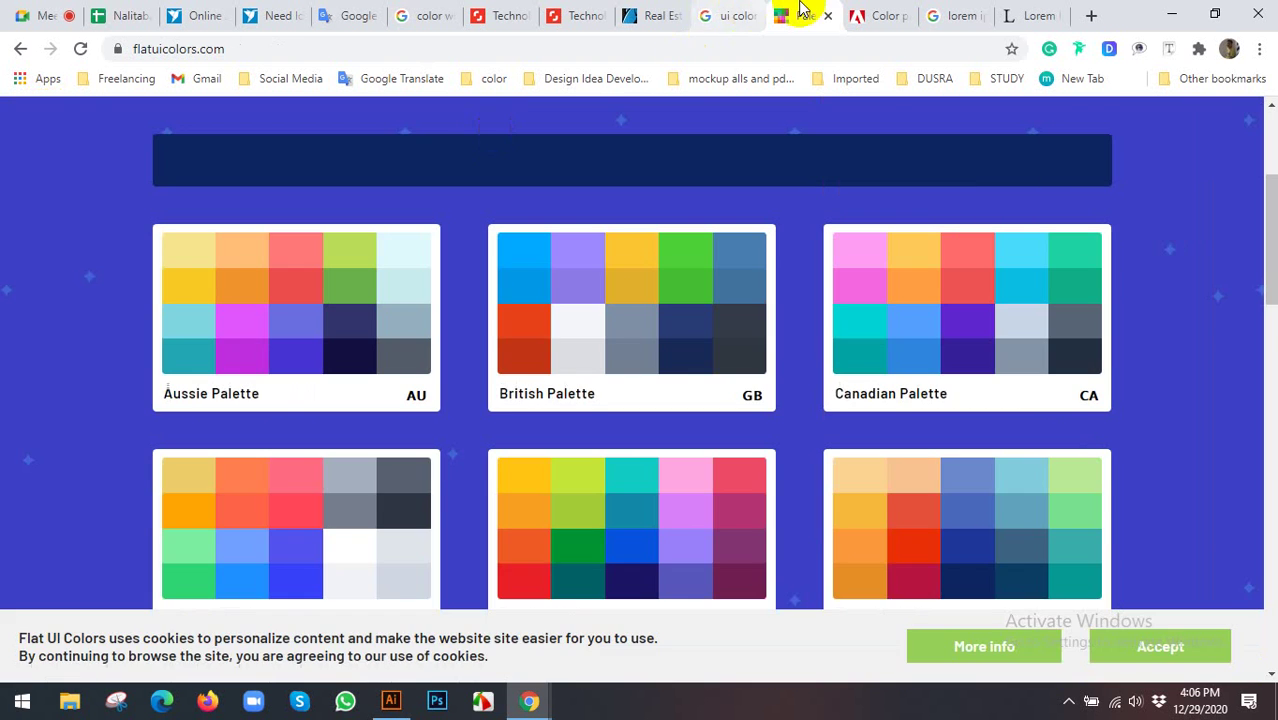
scroll(860, 200, "up", 3)
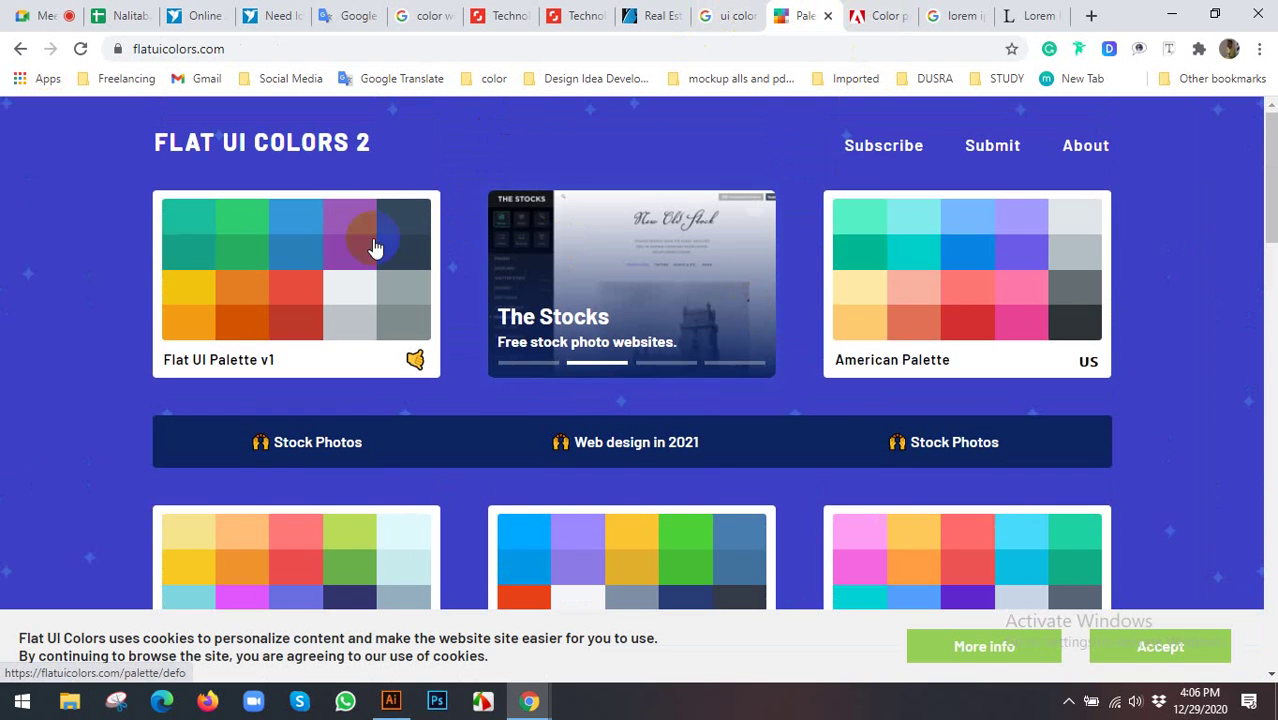
left_click(318, 256)
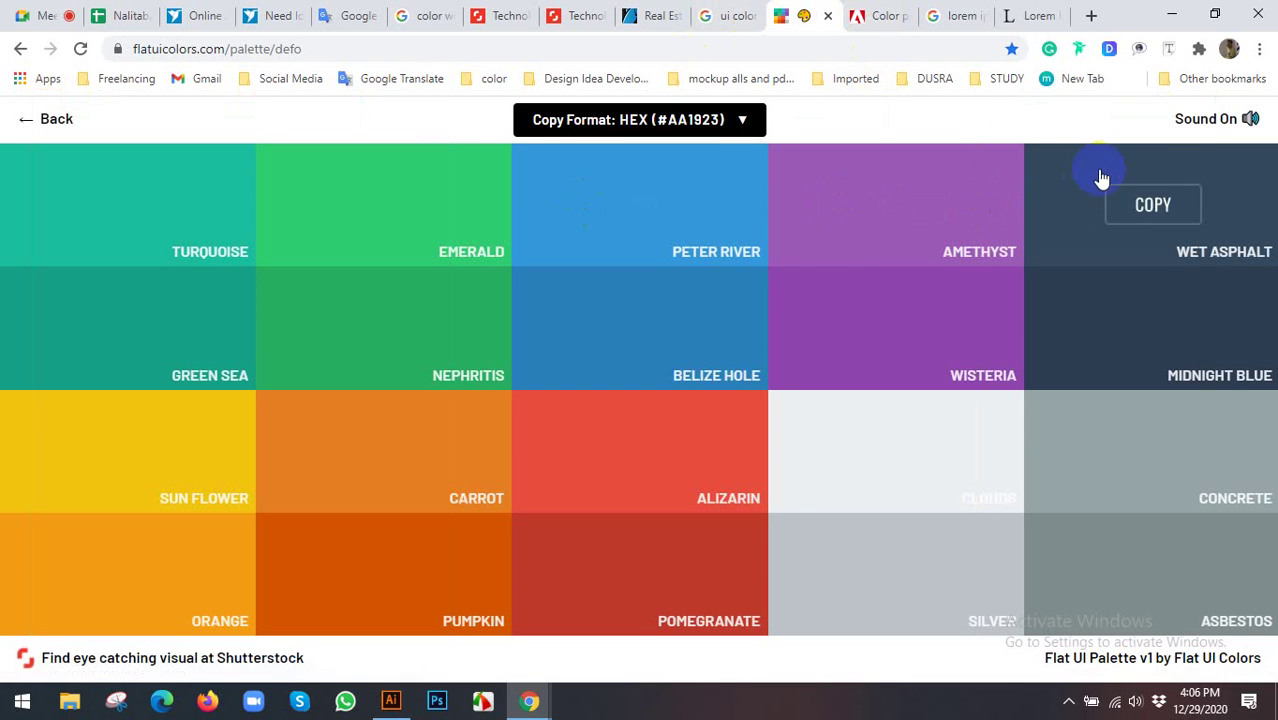
left_click(745, 120)
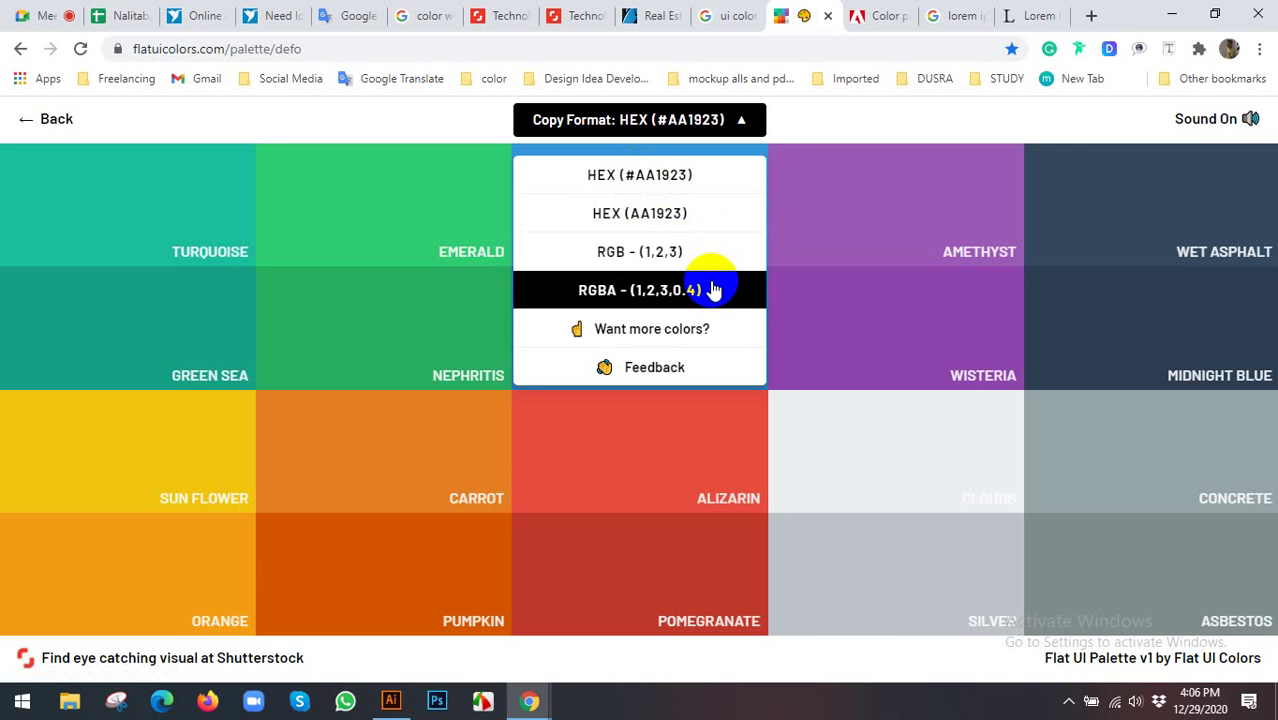
Select the upper paragraph and set green and blue to 0 in the Color Picker
left_click(405, 706)
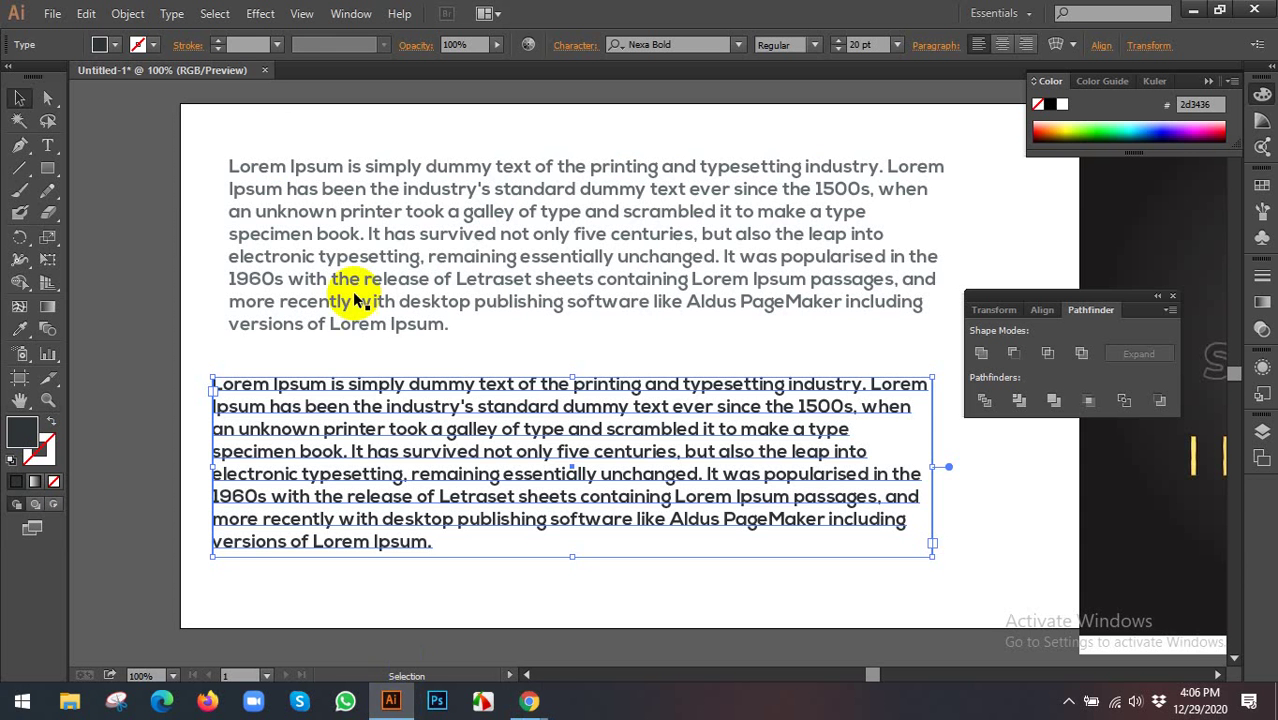
left_click(245, 226)
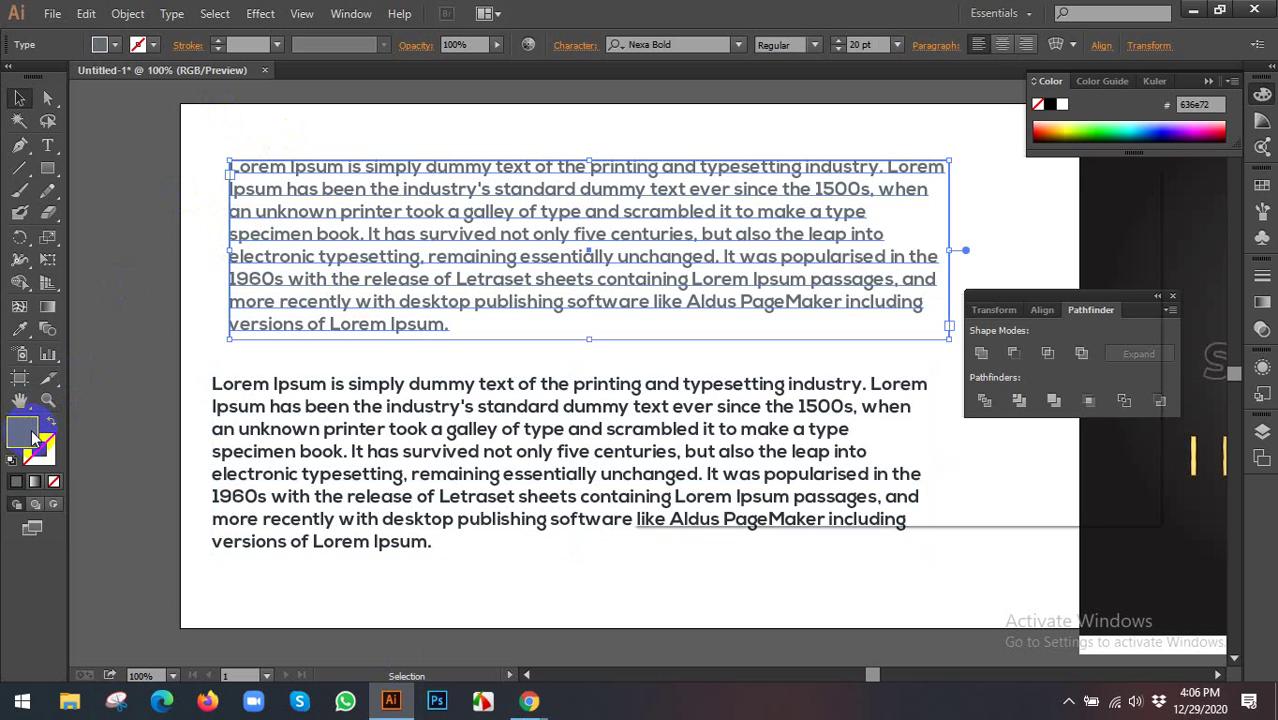
double_click(25, 432)
left_click(993, 415)
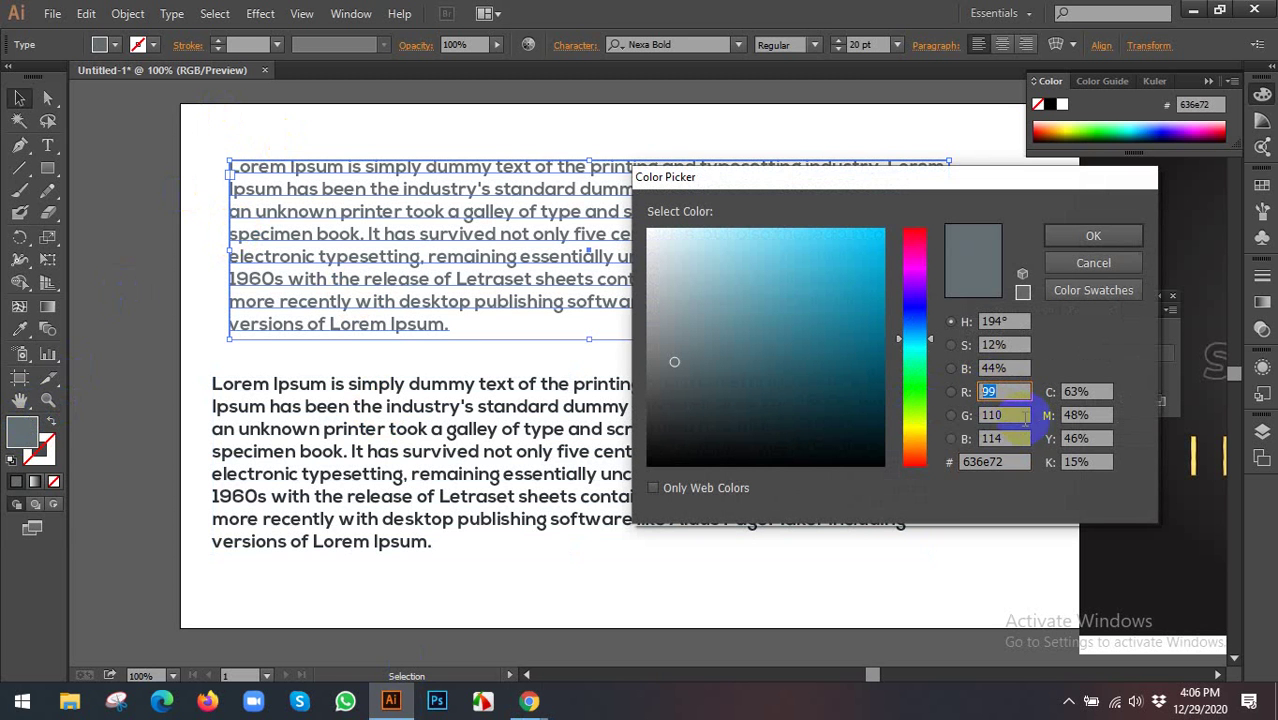
key("Tab")
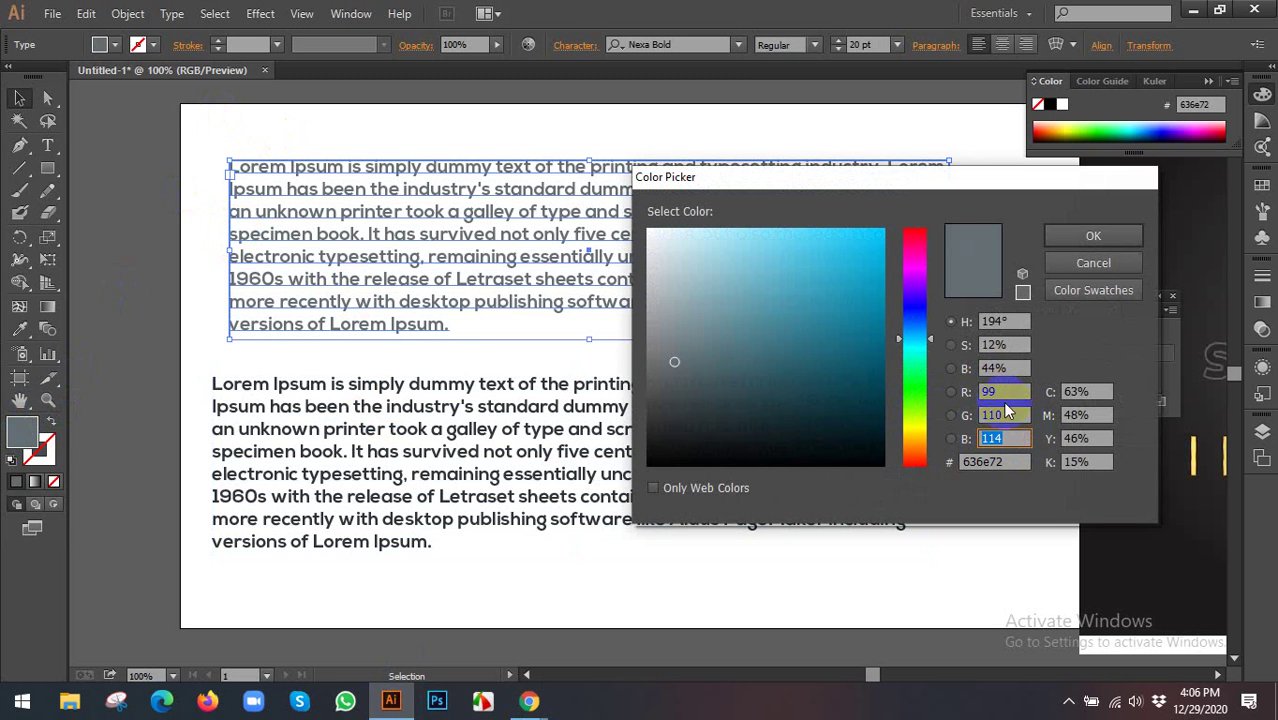
left_click(965, 394)
type("1")
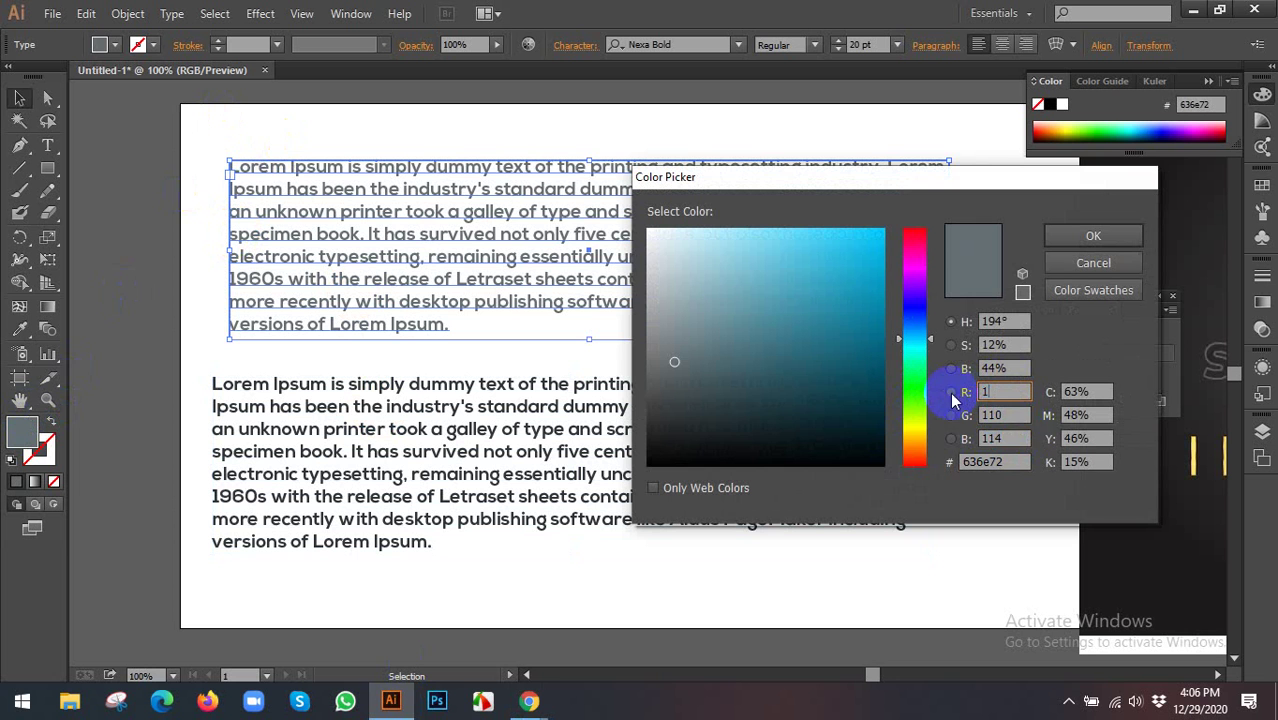
type("00")
double_click(1015, 418)
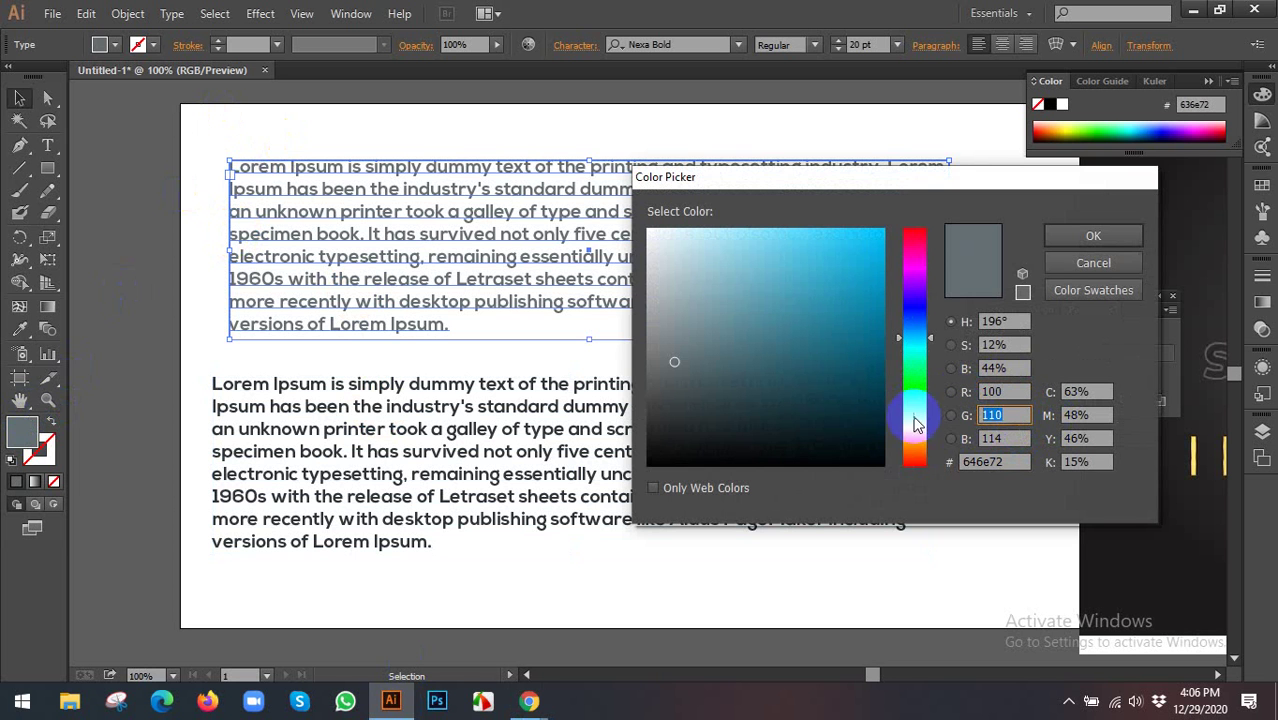
type("0")
key("Tab")
type("0")
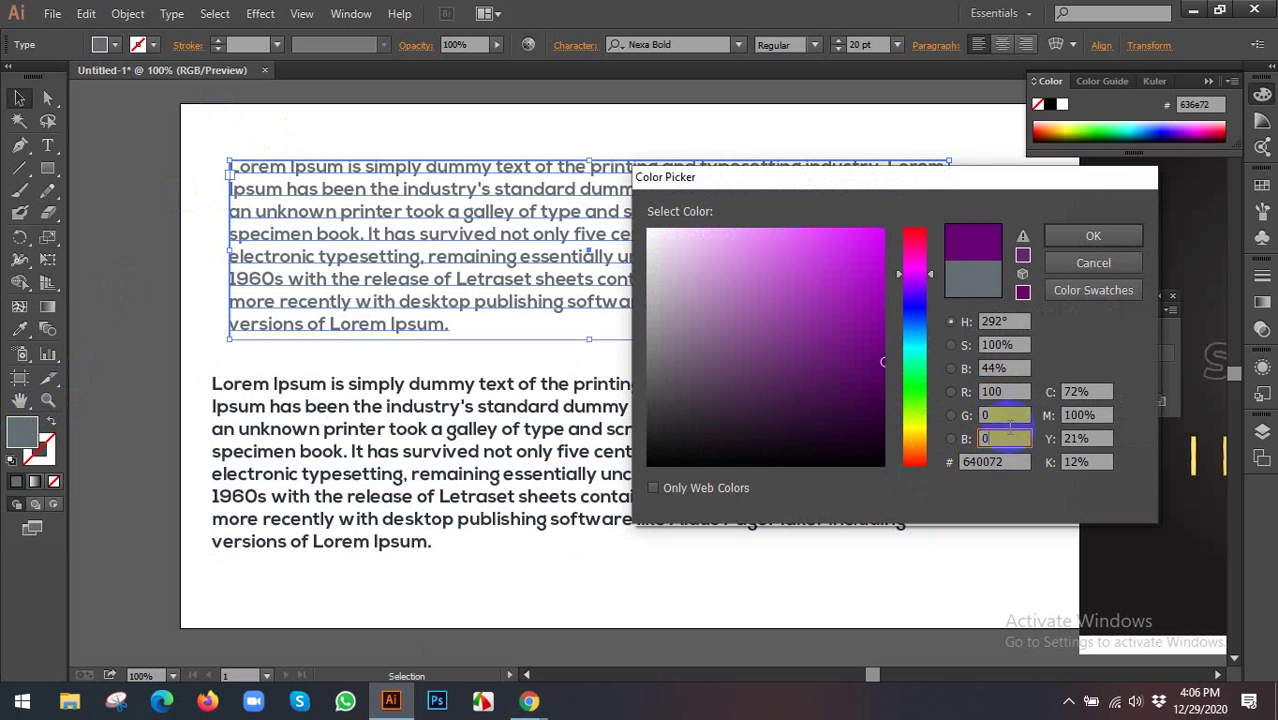
key("Tab")
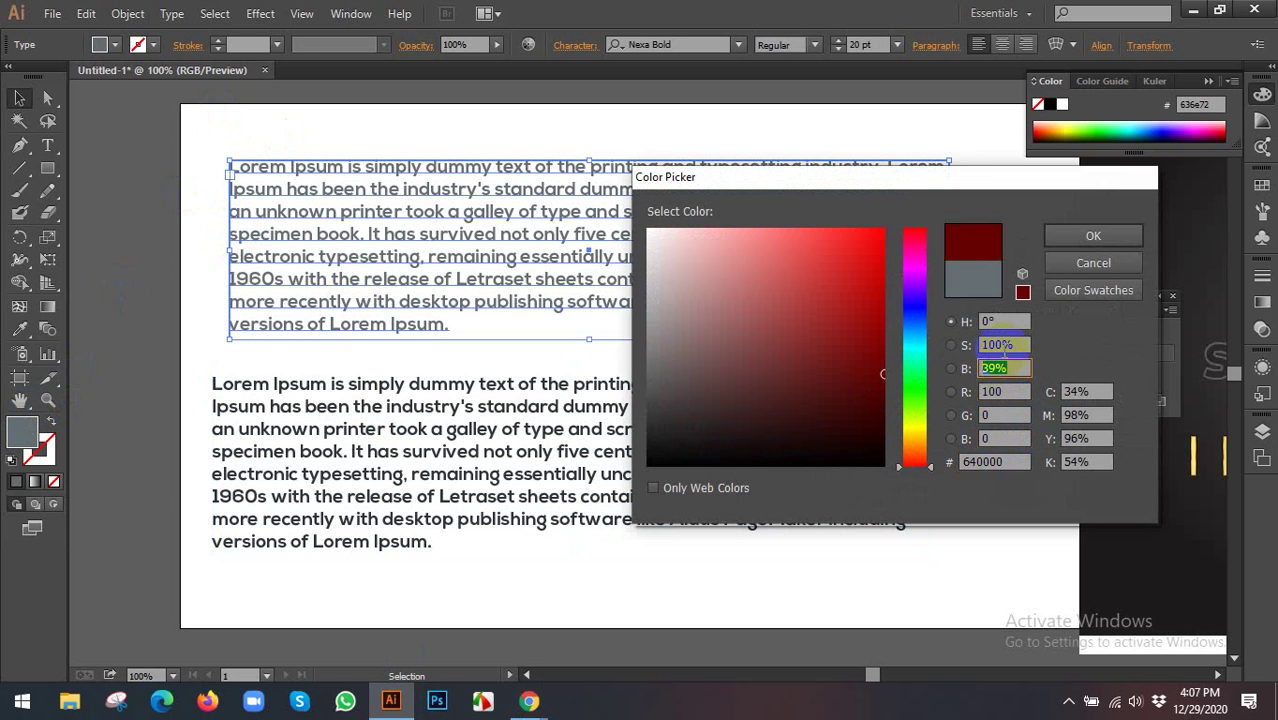
Set brightness to 100% for pure red ff0000 and apply it to the paragraph
double_click(995, 368)
key("Tab")
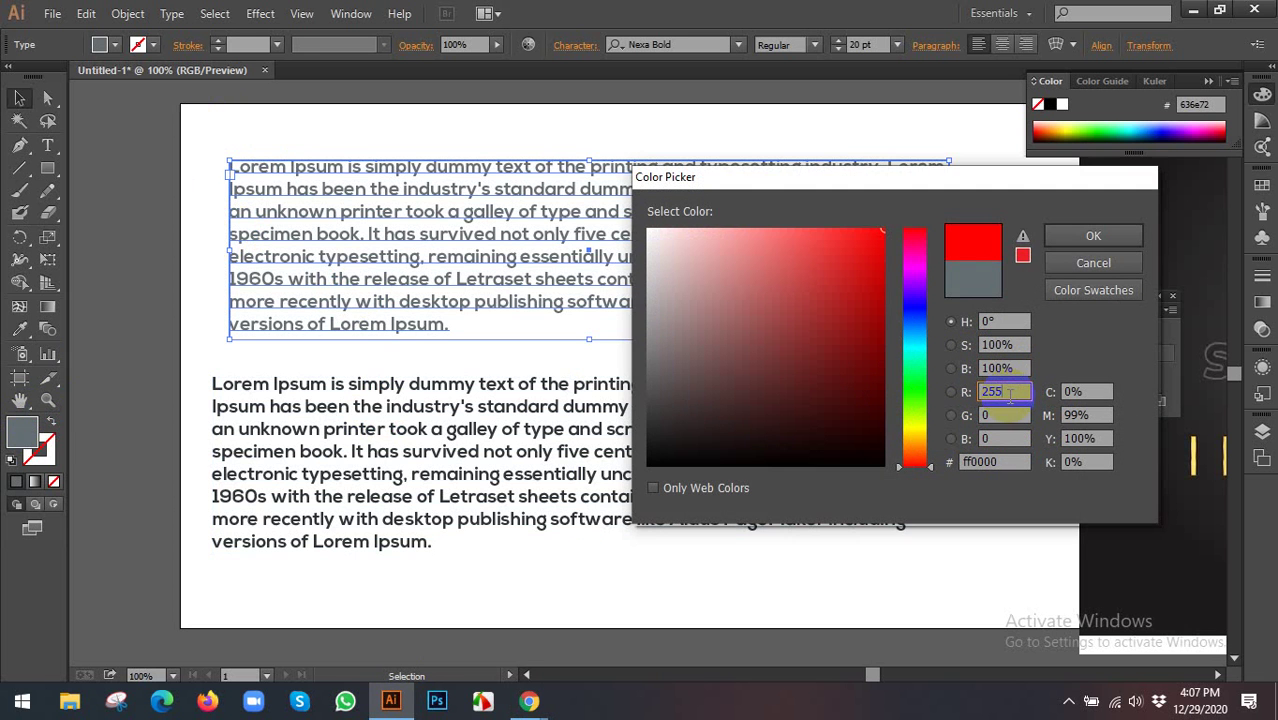
left_click(981, 255)
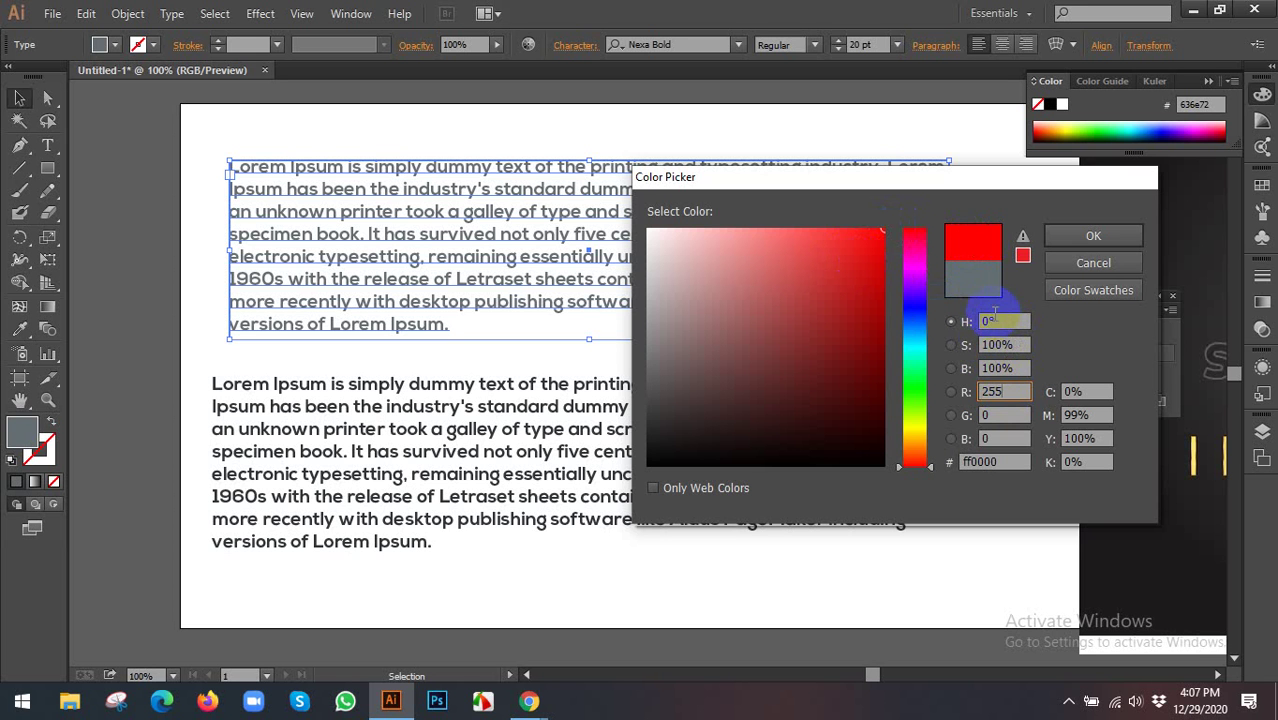
left_click(1090, 240)
Close the copy-format choices in Flat UI Colors and go back to the palette list
left_click(619, 230)
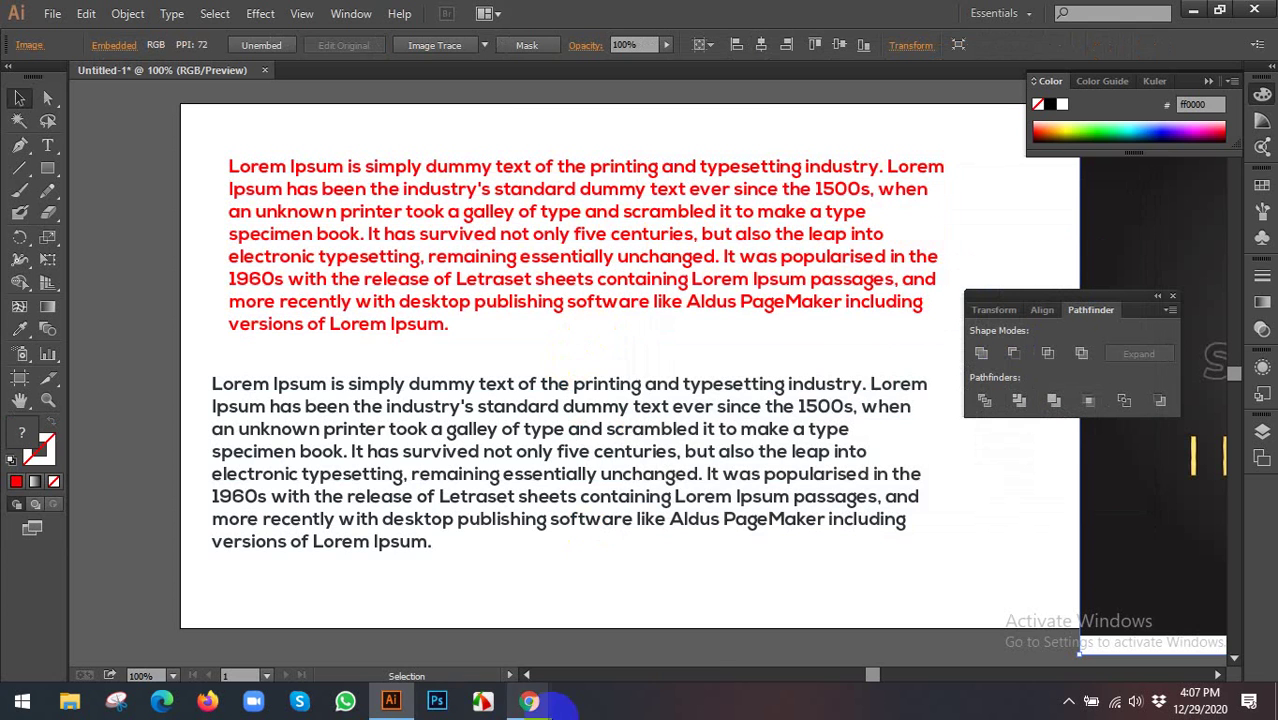
left_click(488, 642)
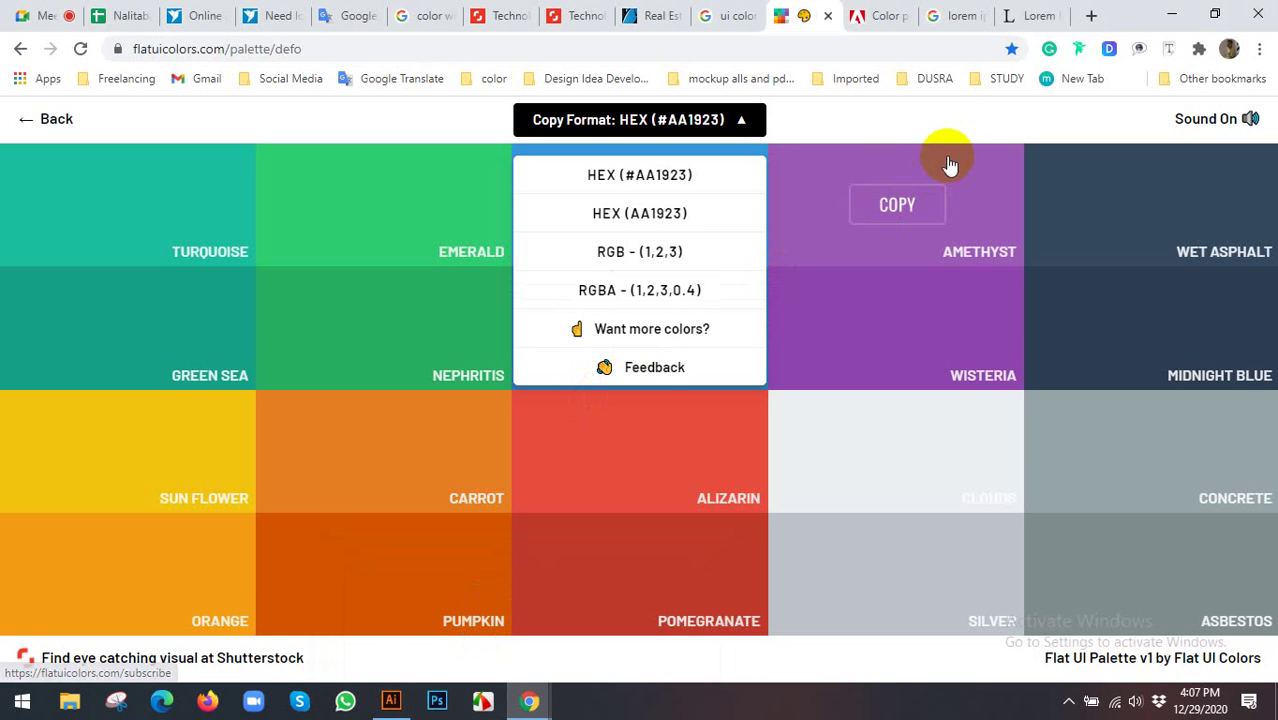
left_click(922, 103)
left_click(48, 120)
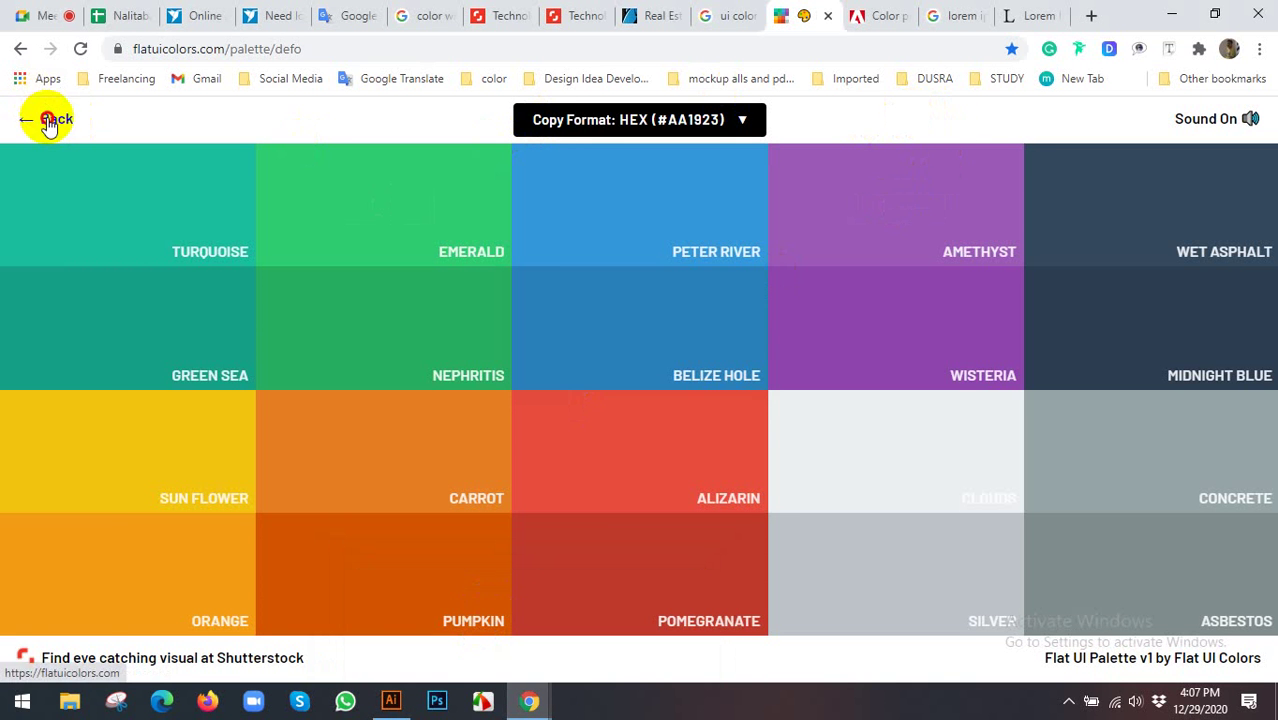